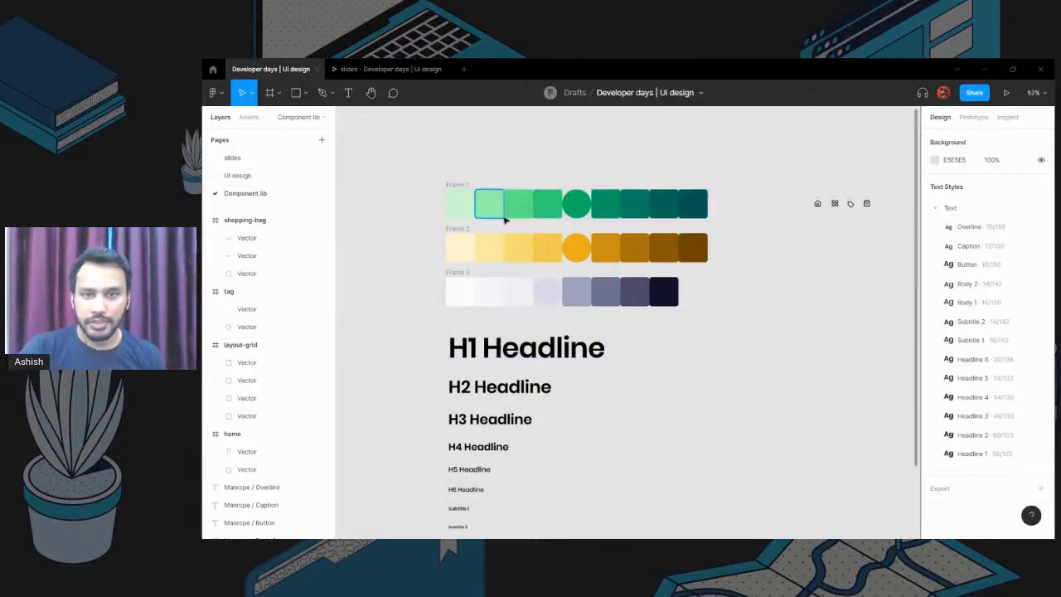
Step: Move the green Frame 1 and yellow Frame 2 palettes upward, leaving a clear gap between the two rows
scroll(469, 208, "up", 1)
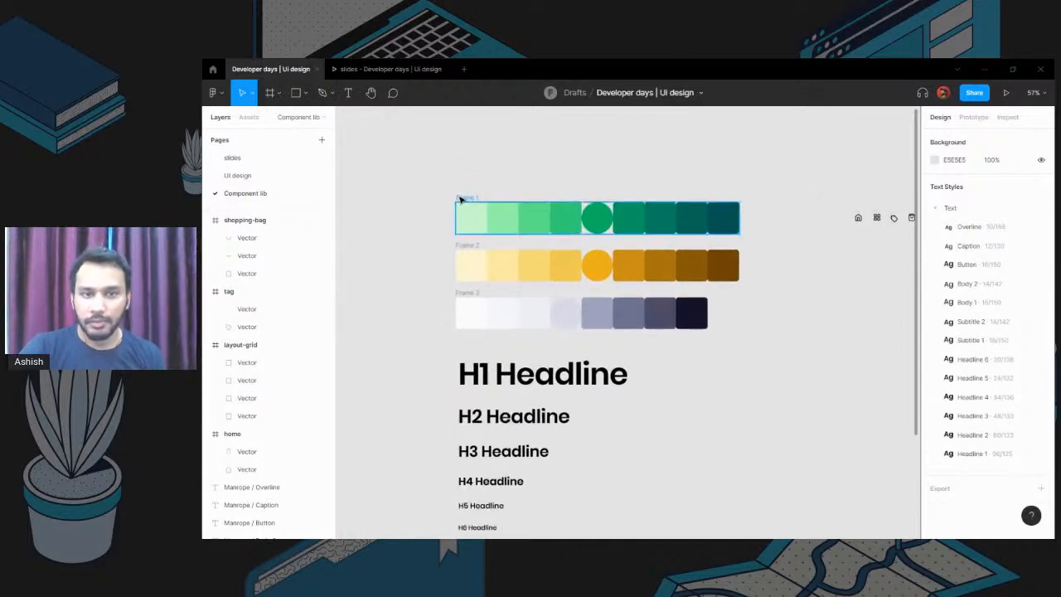
left_click_drag(469, 201, 468, 158)
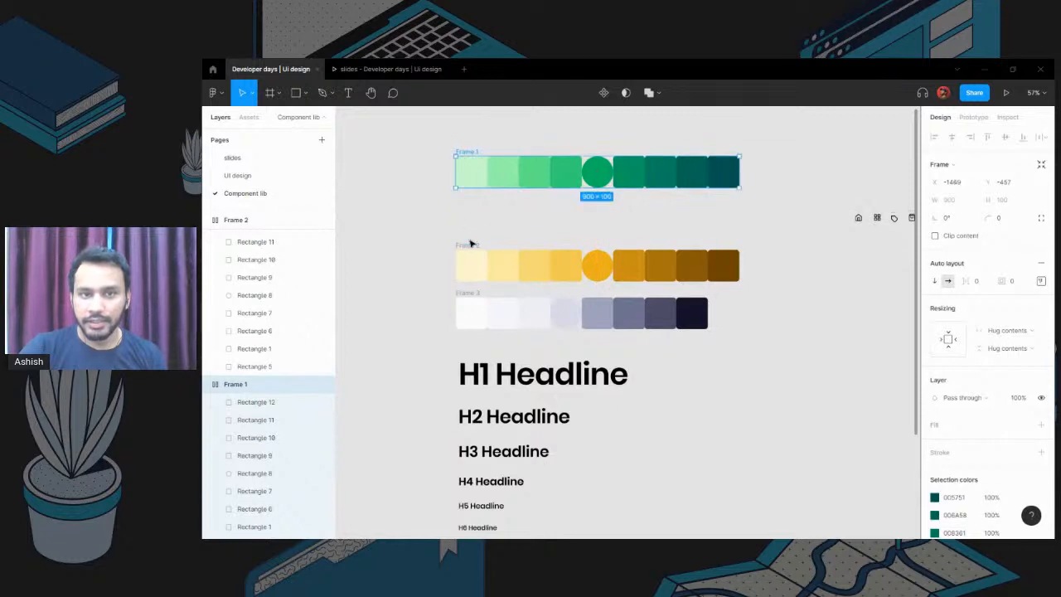
left_click_drag(471, 244, 472, 208)
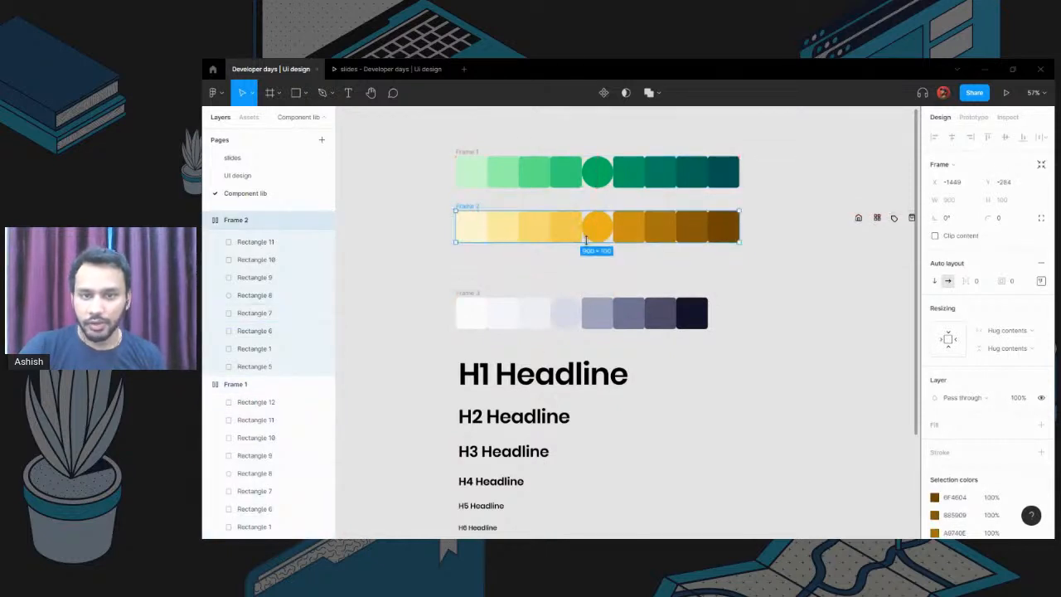
Step: Inspect the lightest, darkest and circular swatches of the green palette and compare its circular swatch with the yellow one
scroll(614, 253, "up", 3)
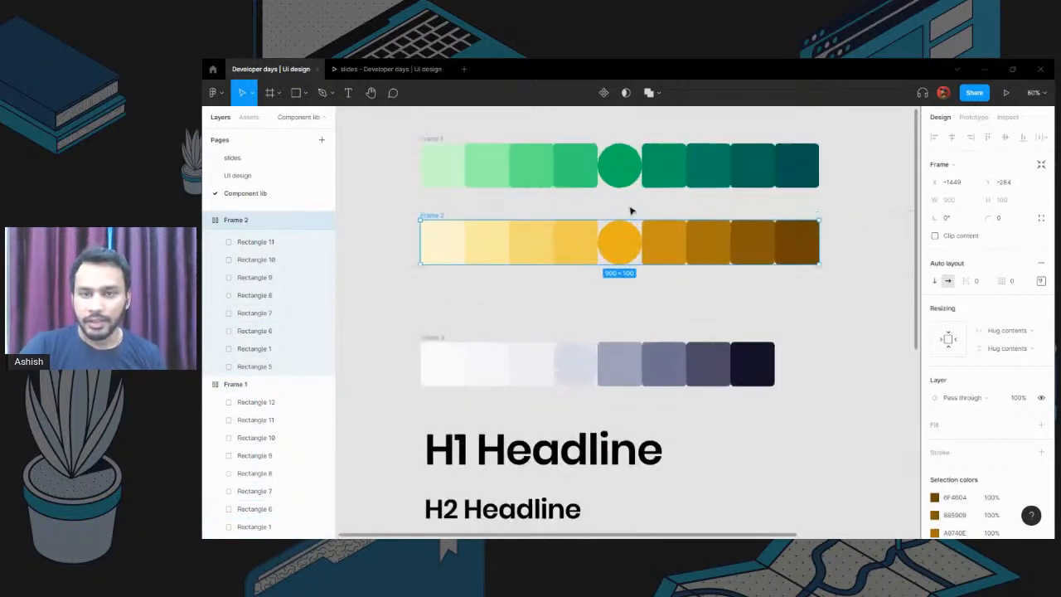
scroll(618, 262, "up", 2)
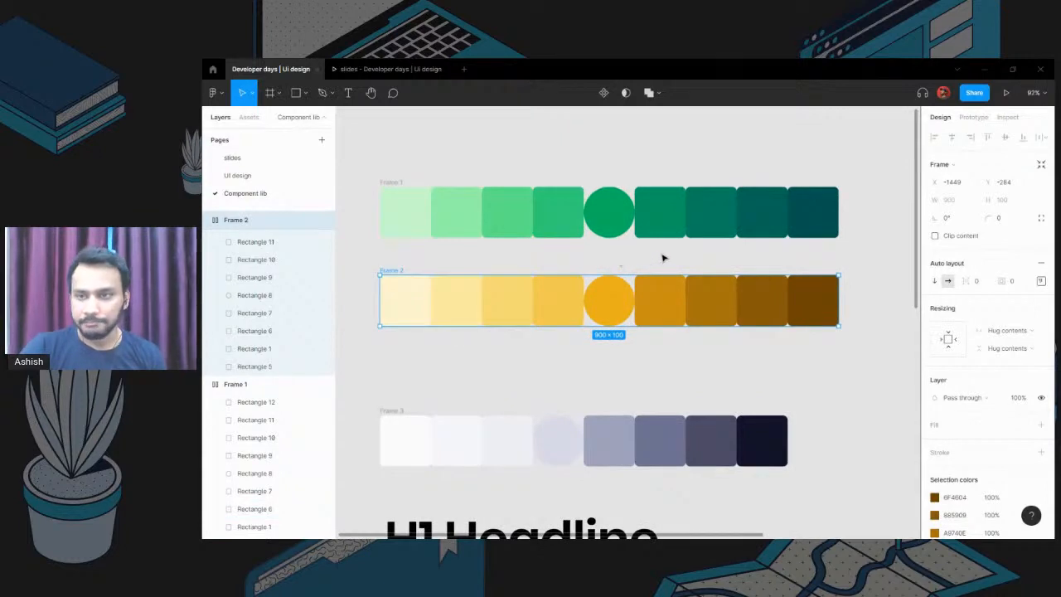
scroll(630, 259, "up", 1)
left_click(398, 223)
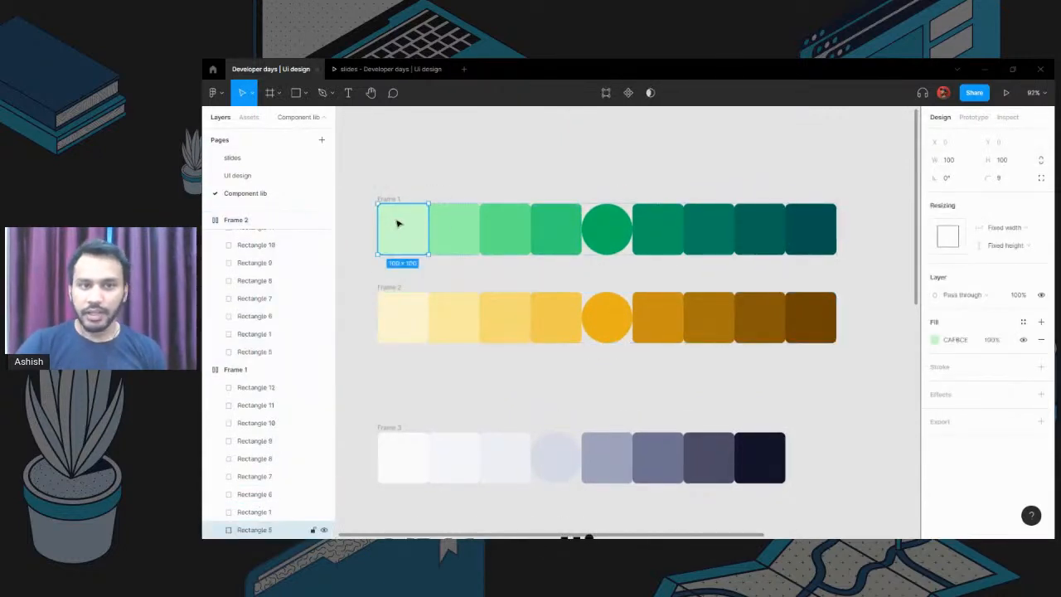
left_click(810, 234)
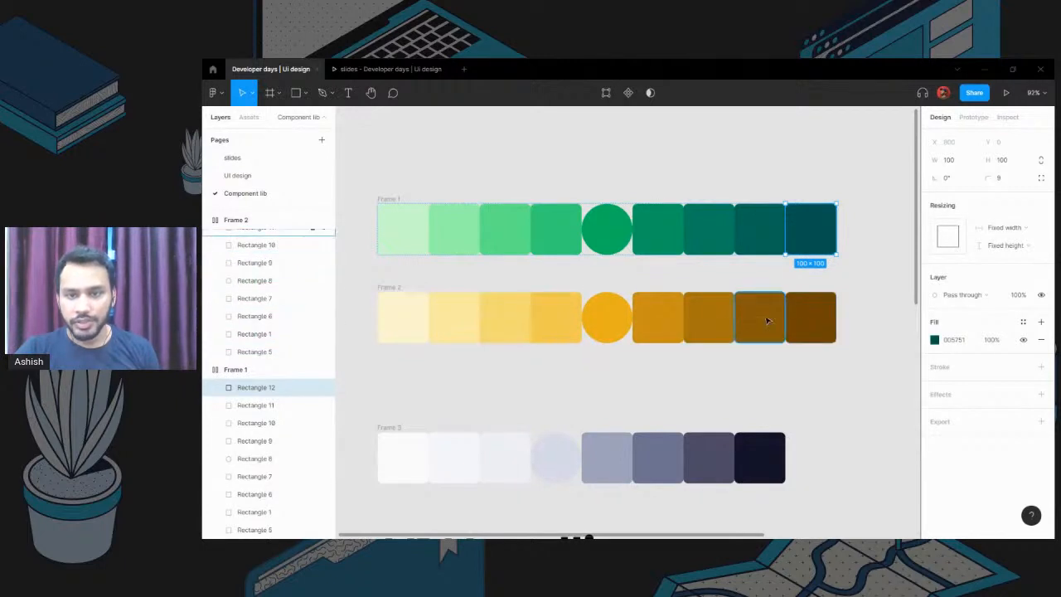
left_click(607, 230)
left_click(609, 306)
left_click(610, 236)
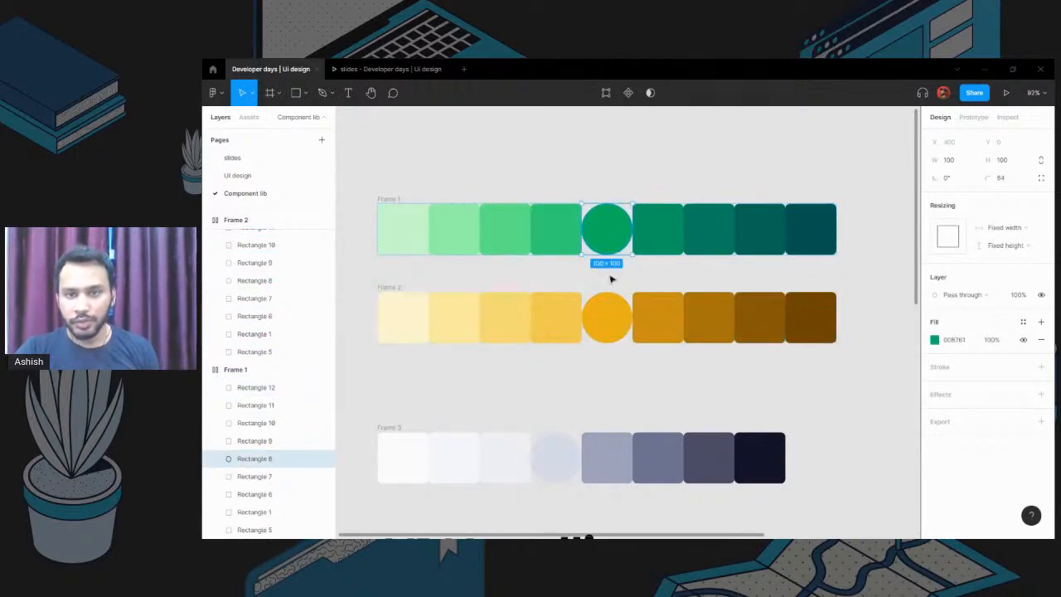
left_click(611, 307)
left_click(612, 236)
left_click(611, 313)
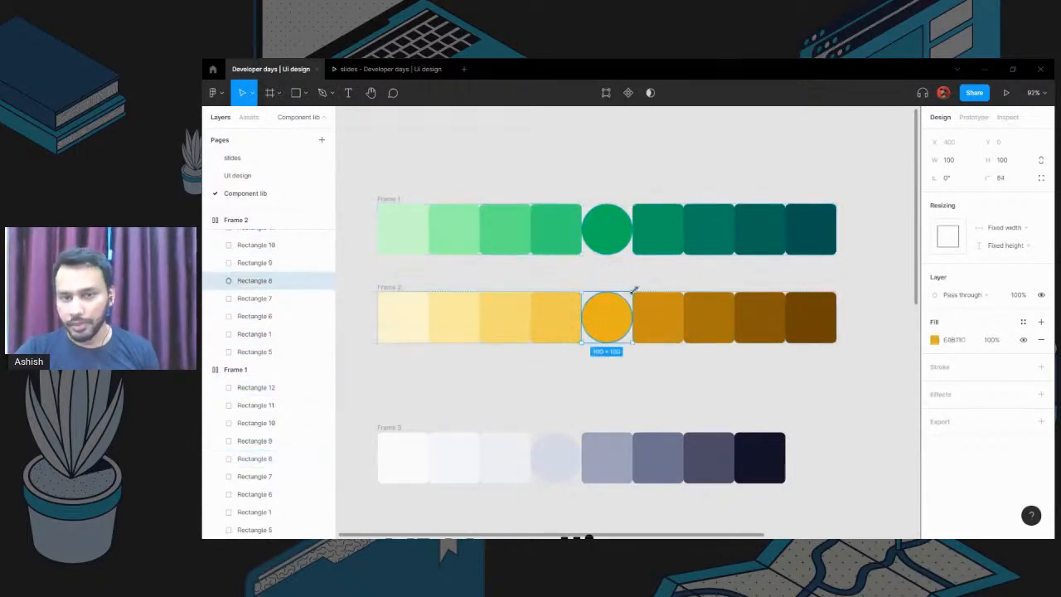
Step: Move the grey Frame 3 palette up beneath Frame 2 so the three palette rows are spaced similarly
scroll(641, 388, "down", 3)
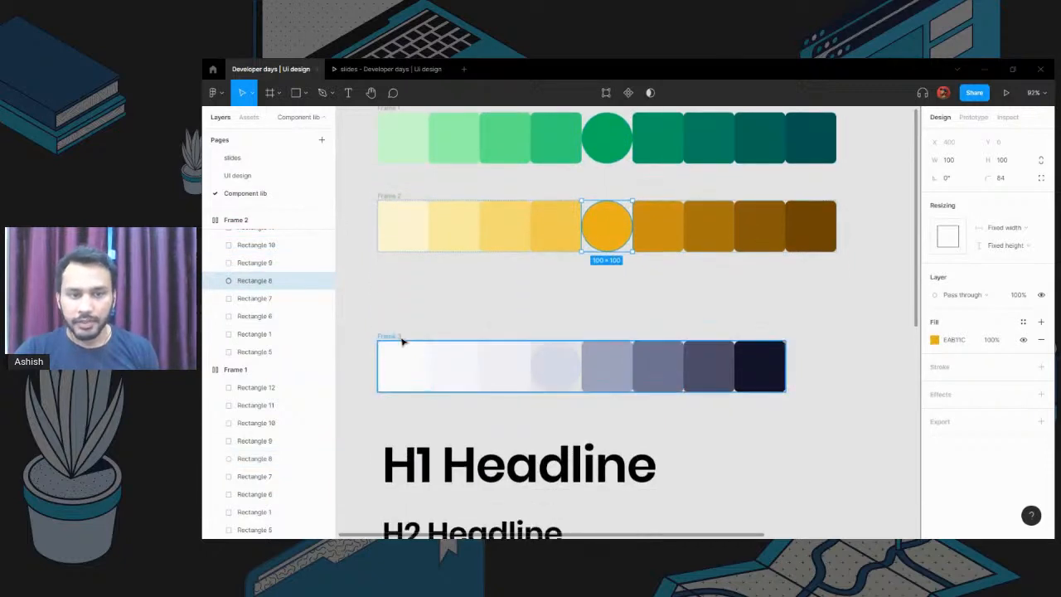
left_click_drag(402, 340, 403, 289)
left_click(592, 387)
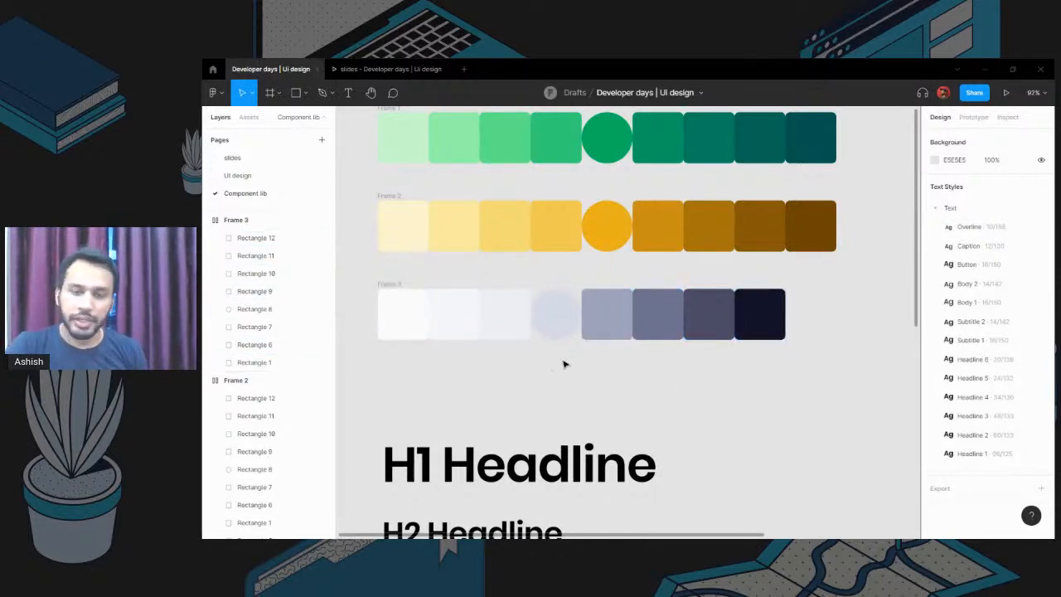
Step: Review the typography samples below the palettes, examining the H1 through H6 headlines one by one
scroll(750, 332, "down", 5)
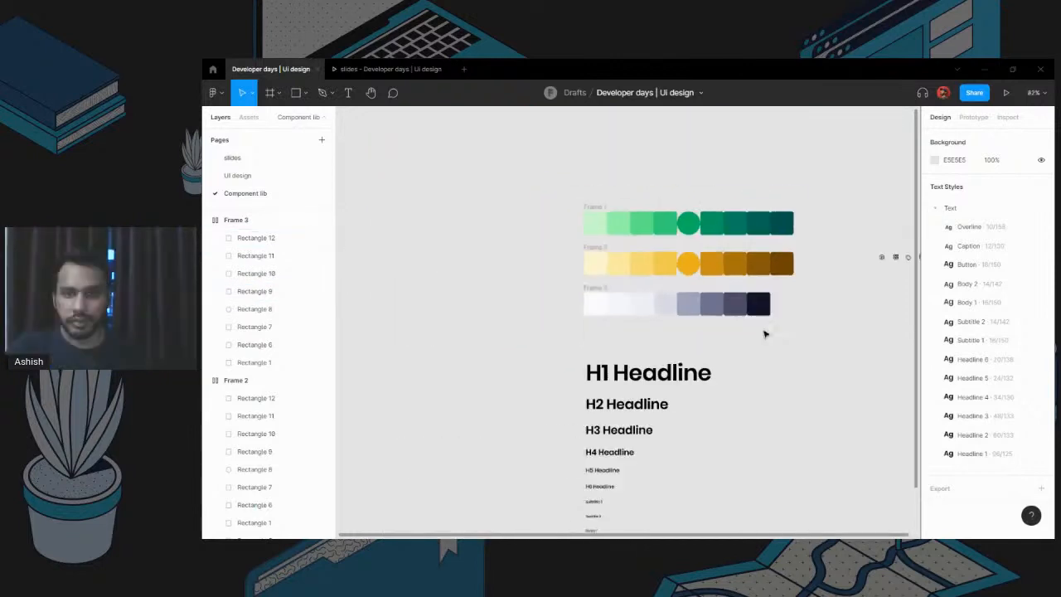
scroll(738, 390, "up", 2)
scroll(721, 348, "down", 4)
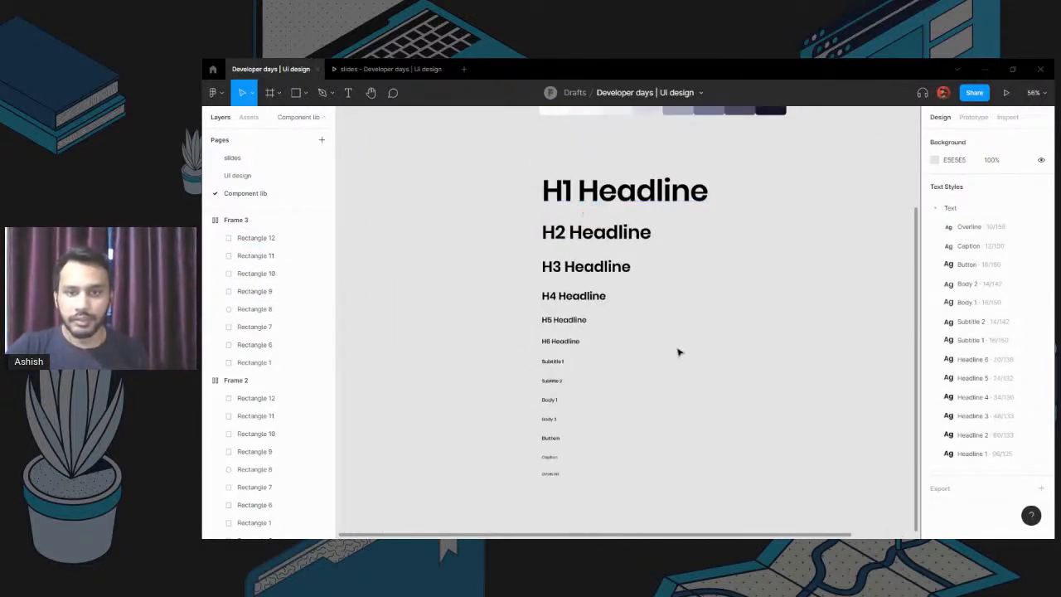
scroll(663, 347, "up", 1)
left_click_drag(720, 504, 500, 165)
scroll(771, 259, "up", 1)
scroll(791, 216, "up", 2)
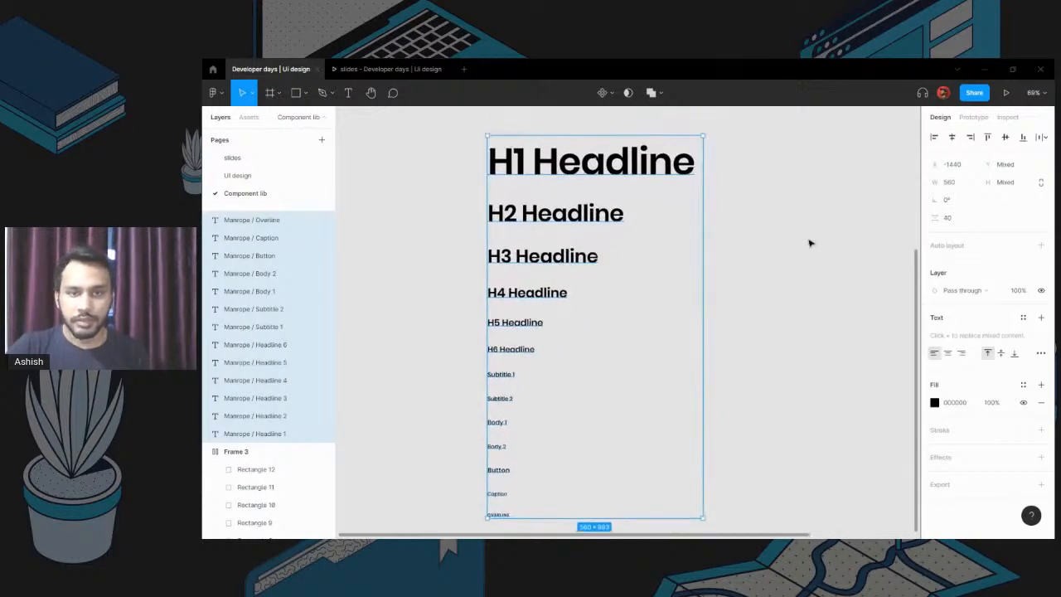
left_click(810, 241)
left_click(580, 165)
left_click(568, 214)
left_click(555, 257)
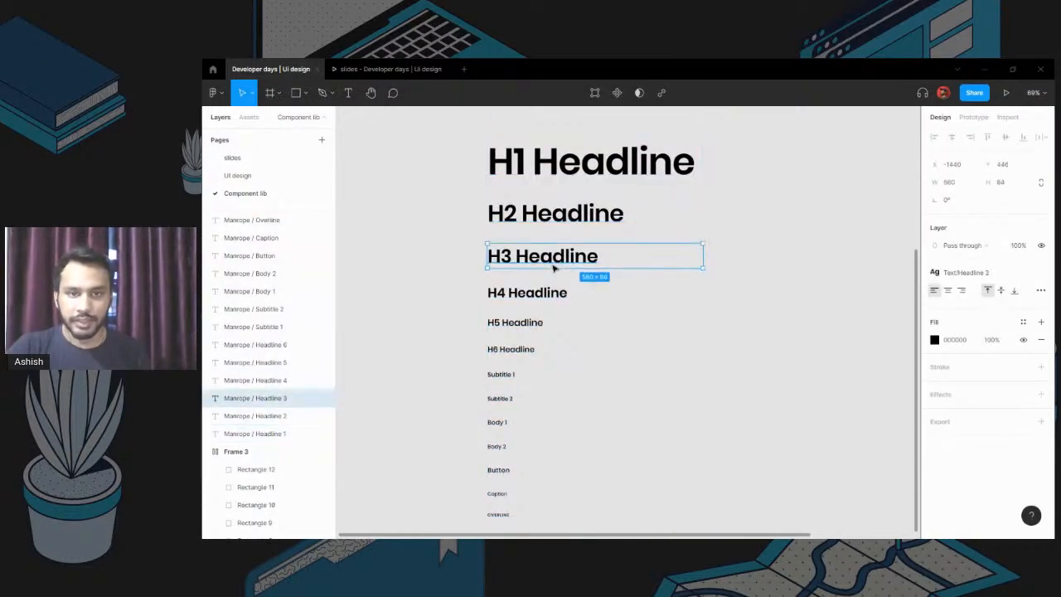
left_click(540, 295)
left_click(528, 323)
left_click(511, 349)
Step: Duplicate the H1 to H6 headlines beside the original column and undo the copy
left_click_drag(630, 370, 747, 167)
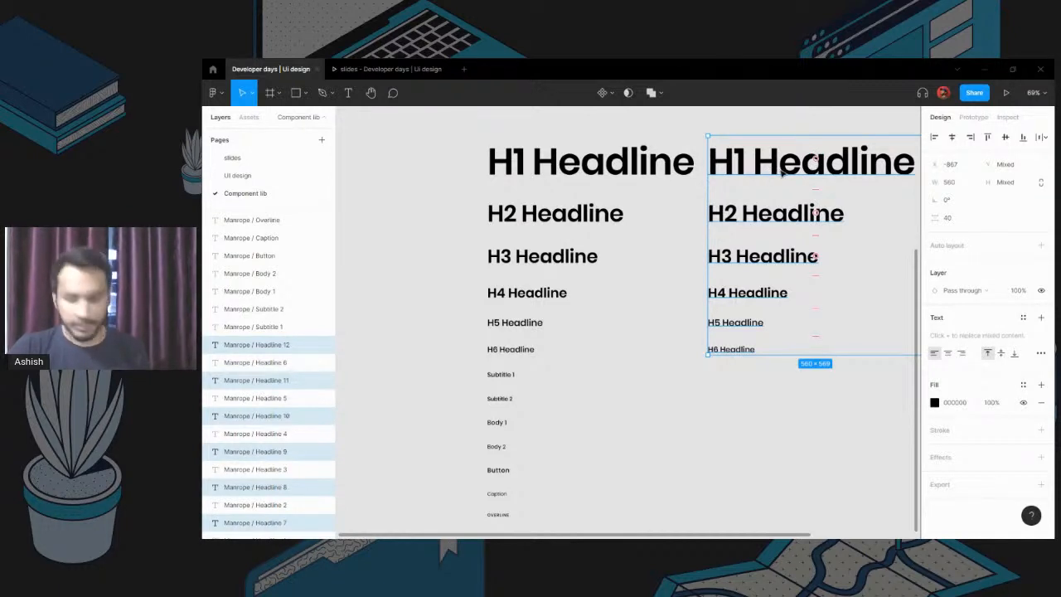
key("ctrl+z")
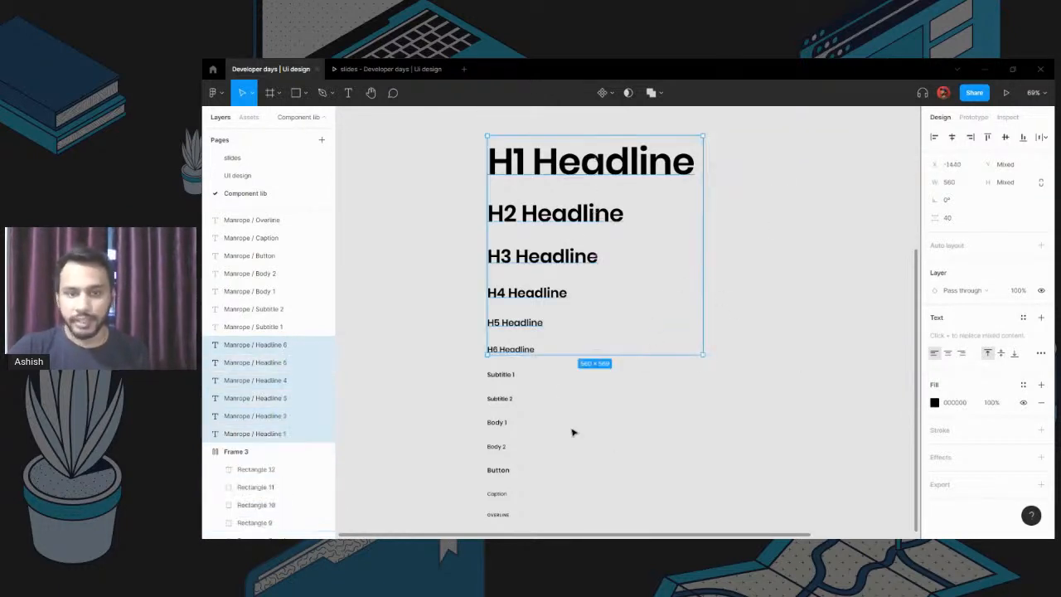
Step: Examine the Subtitle 1, Subtitle 2, Body 1, Body 2, Button, Caption and Overline text samples and their assigned text styles
scroll(573, 431, "up", 5)
scroll(583, 268, "up", 1)
left_click(503, 219)
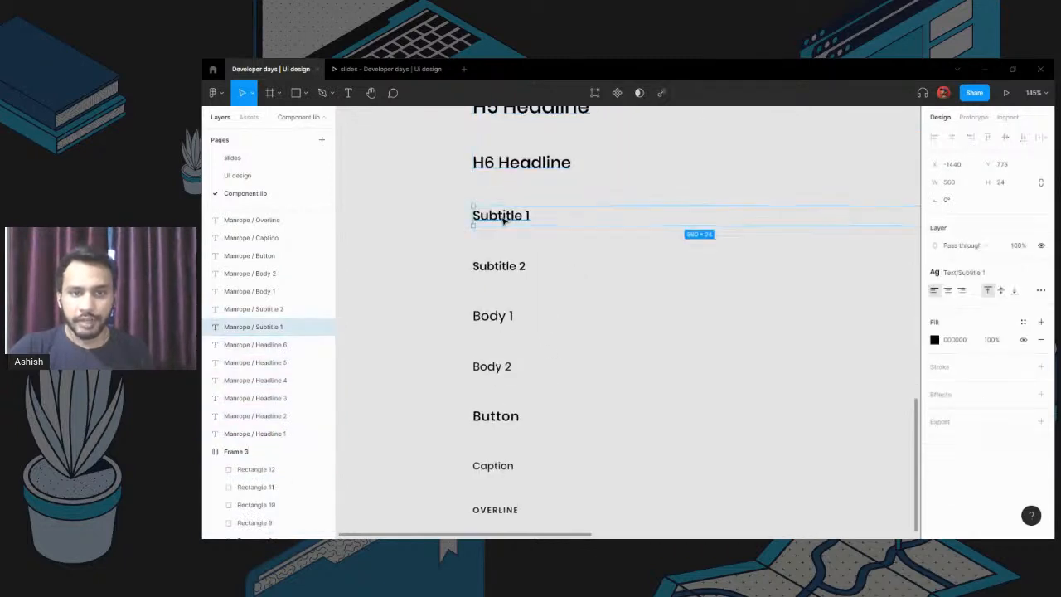
left_click(503, 267)
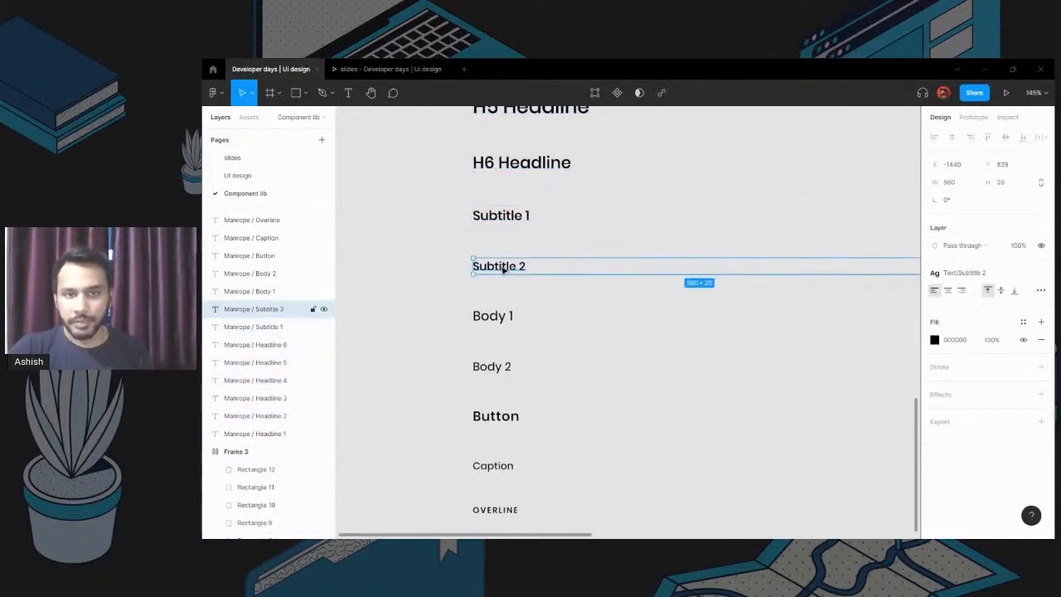
left_click(493, 320)
left_click(495, 370)
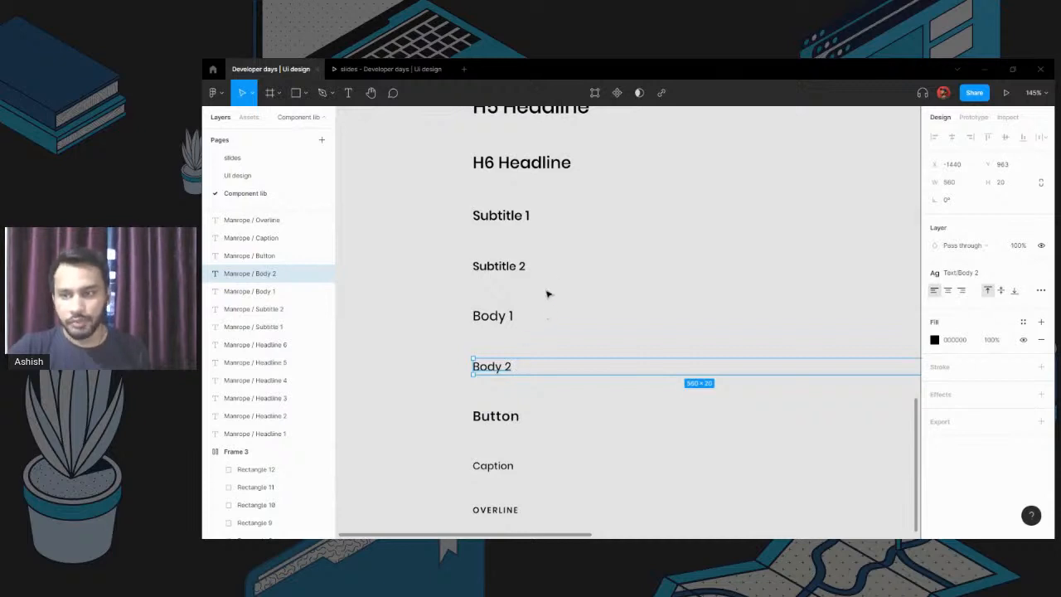
left_click(531, 266)
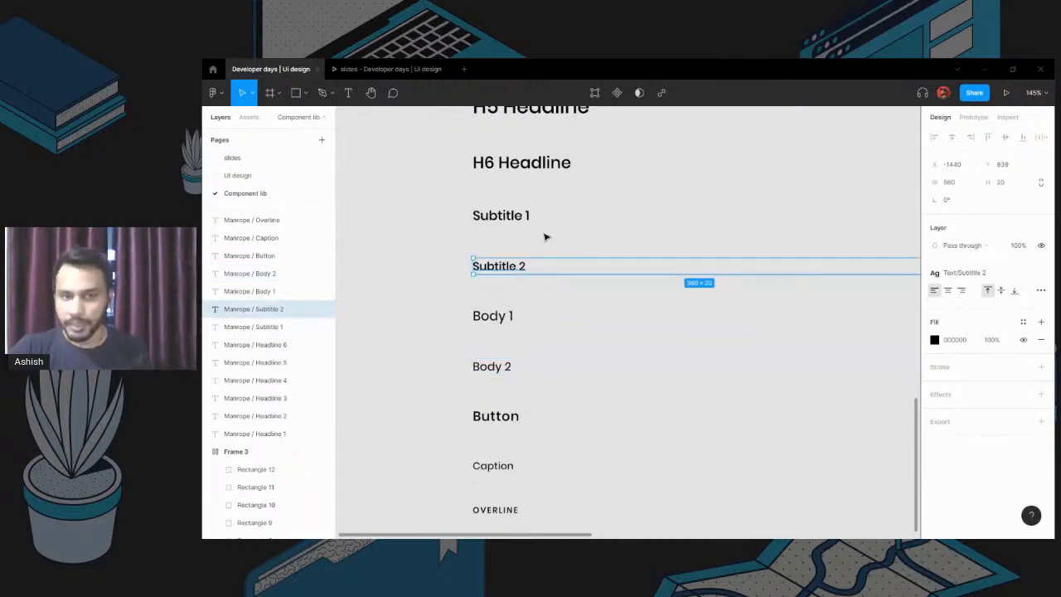
scroll(541, 212, "up", 1)
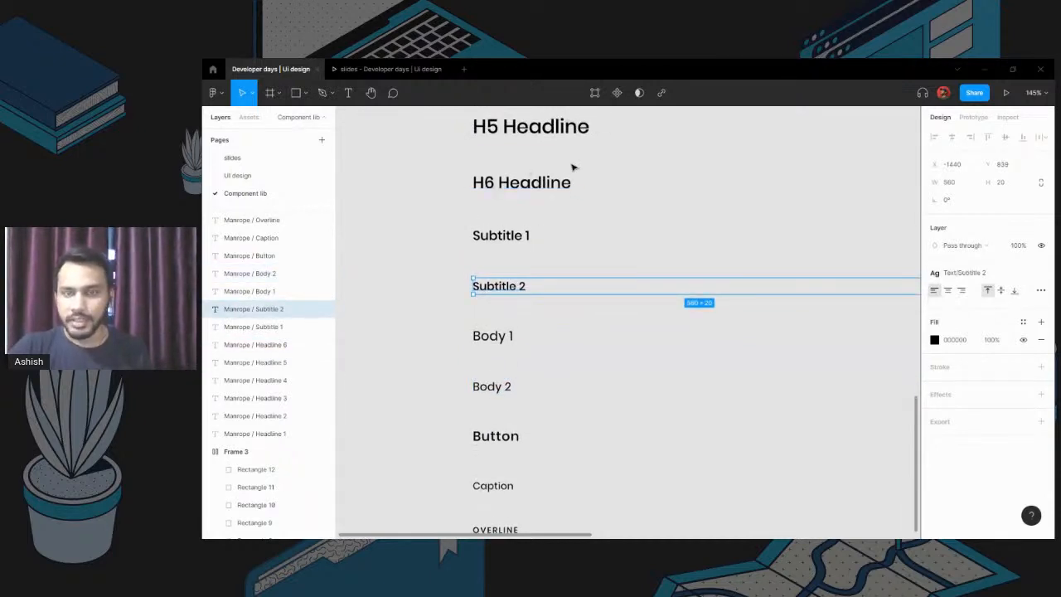
scroll(578, 190, "down", 3)
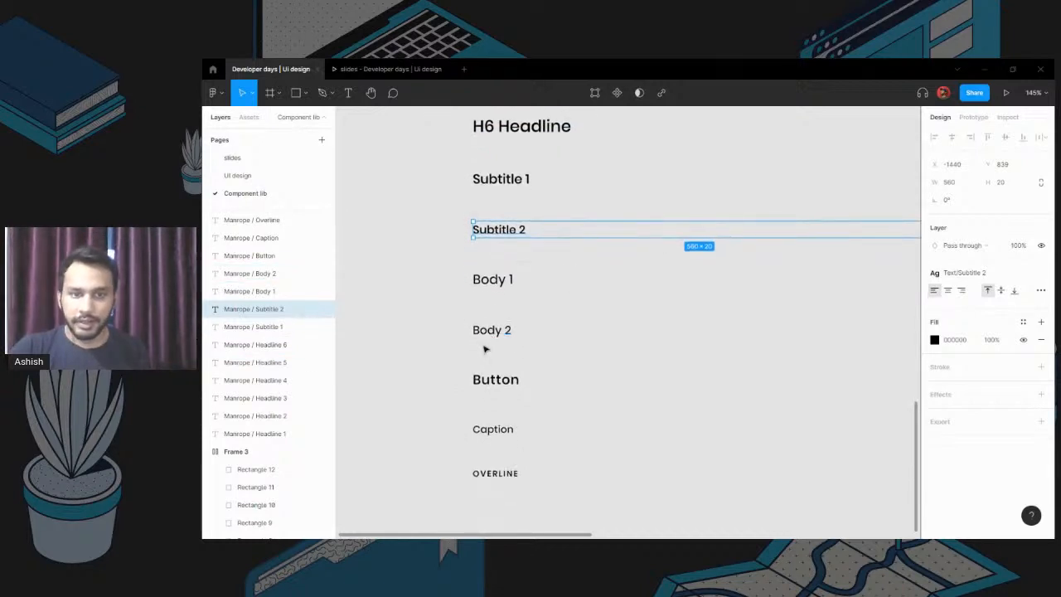
left_click(509, 383)
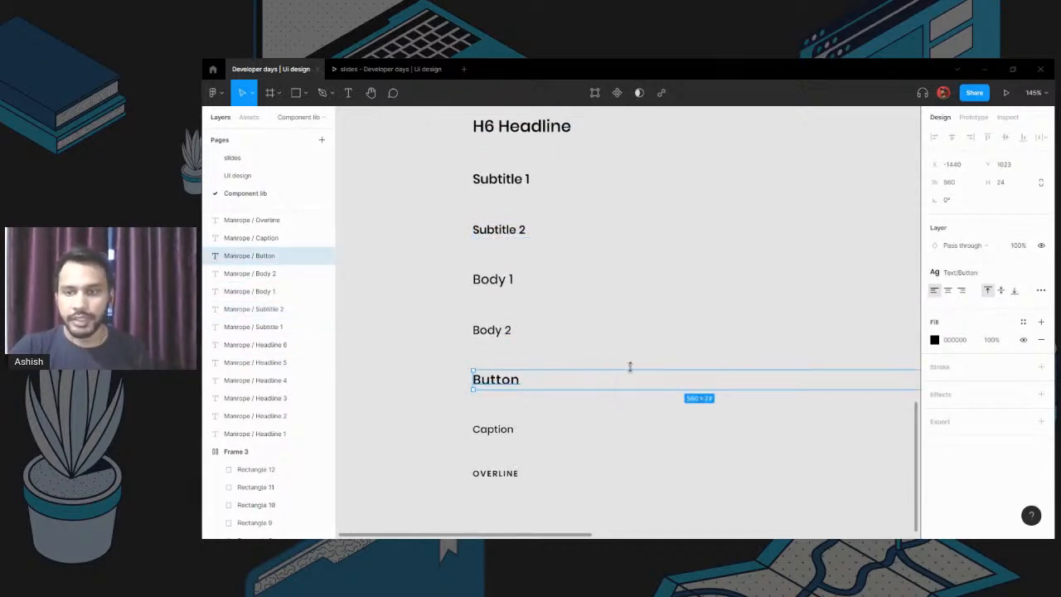
left_click(503, 434)
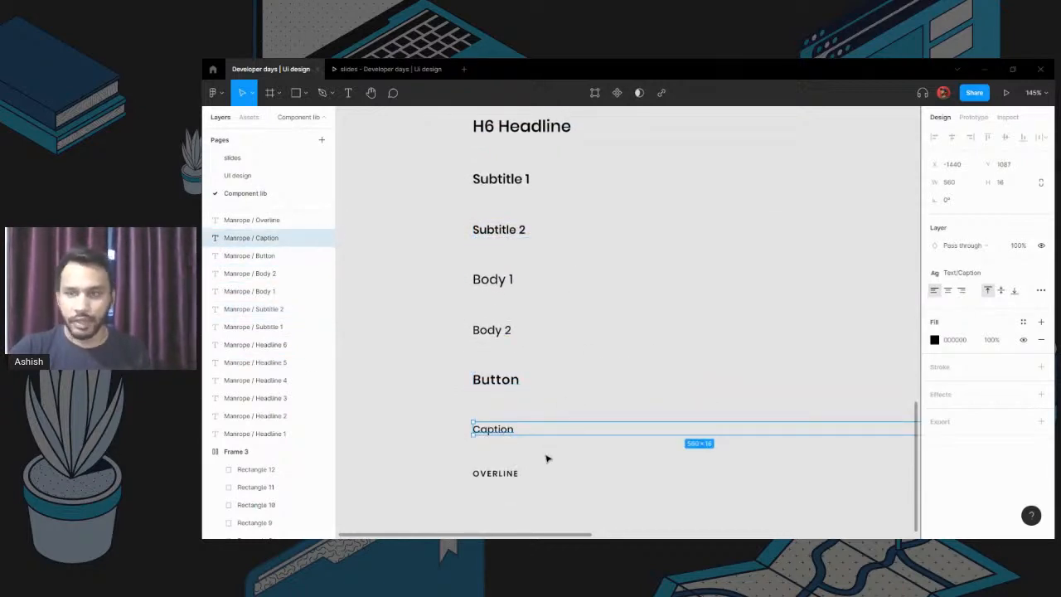
left_click(508, 475)
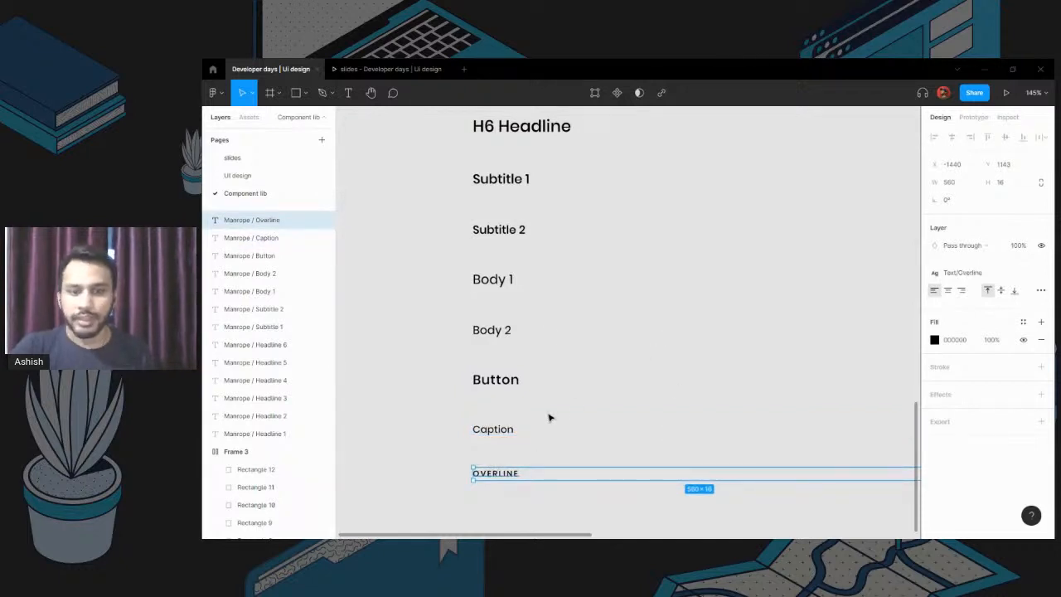
Step: Compare the H4 headline with the smaller text samples and review the full type scale alongside the file's text styles
scroll(548, 417, "down", 5)
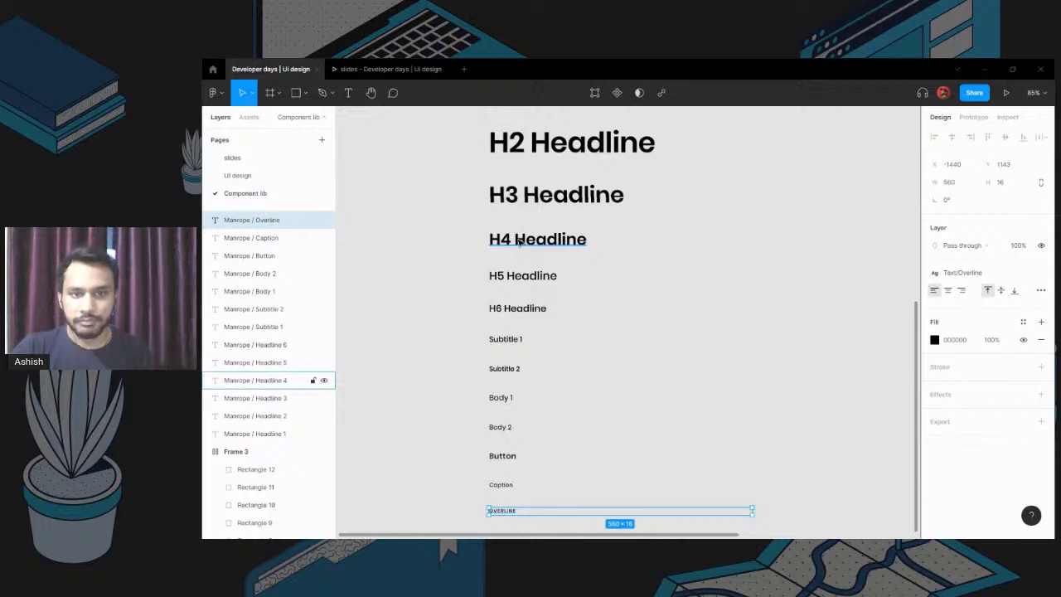
left_click(518, 242)
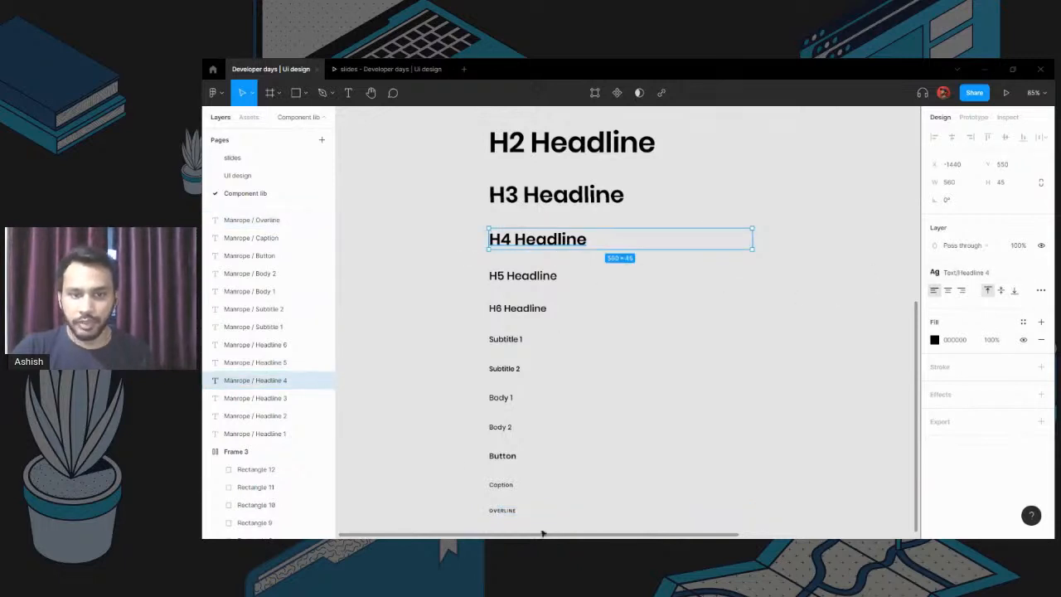
scroll(508, 476, "up", 5)
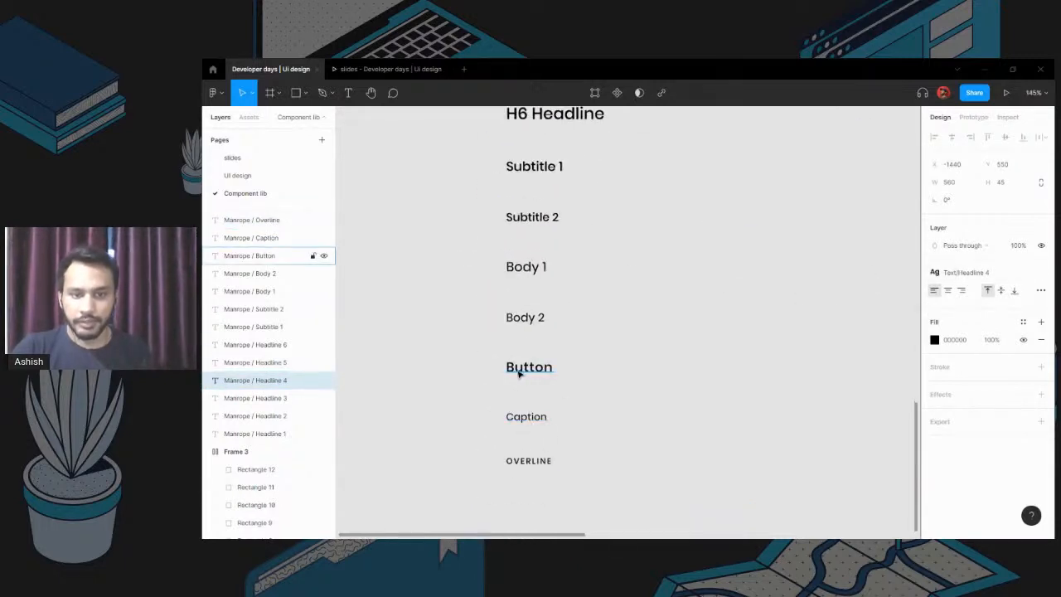
scroll(551, 360, "down", 8)
left_click_drag(633, 323, 533, 381)
scroll(547, 364, "up", 1)
left_click_drag(578, 319, 638, 312)
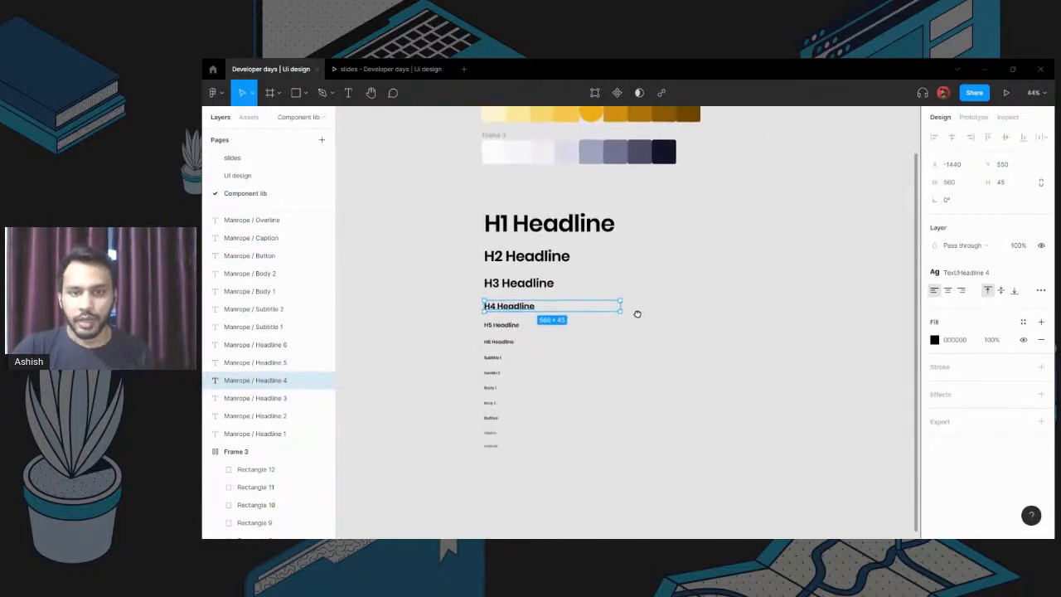
left_click_drag(564, 461, 466, 208)
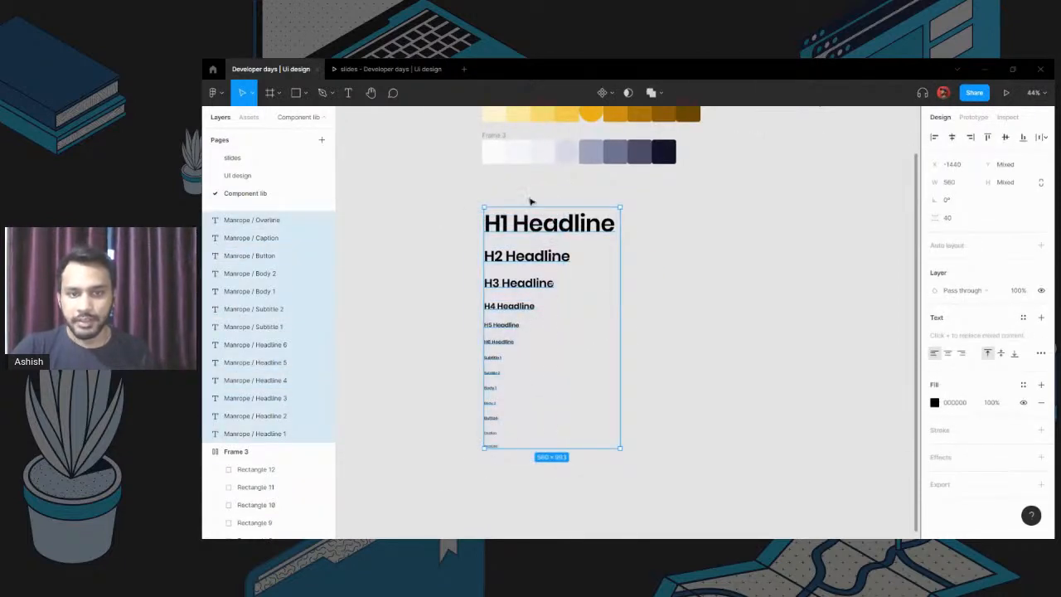
left_click(840, 327)
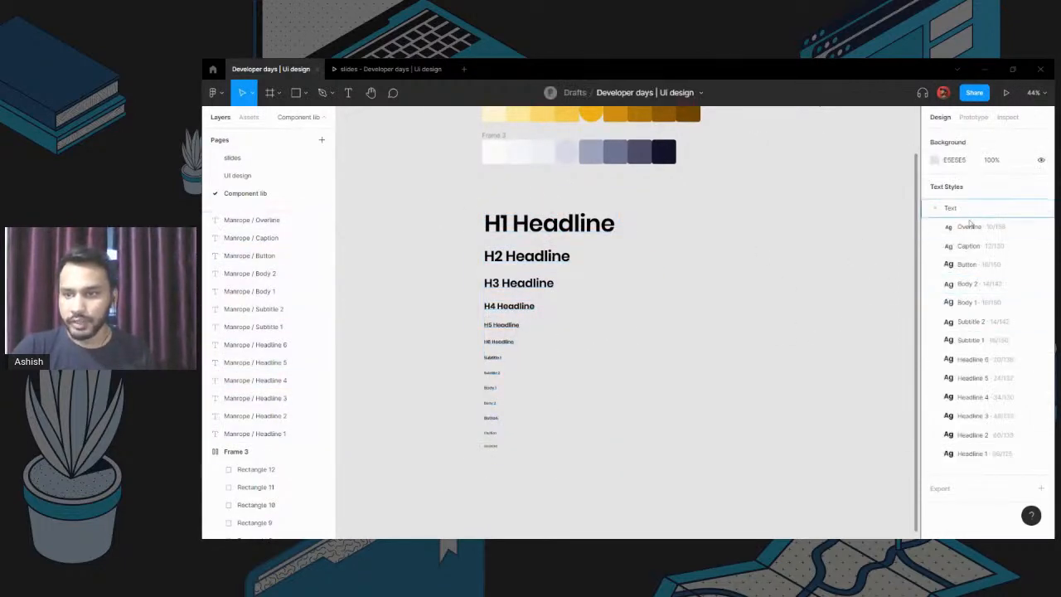
Step: Return to the three colour palettes and inspect the lightest green swatch and its parent frame
scroll(687, 329, "up", 5)
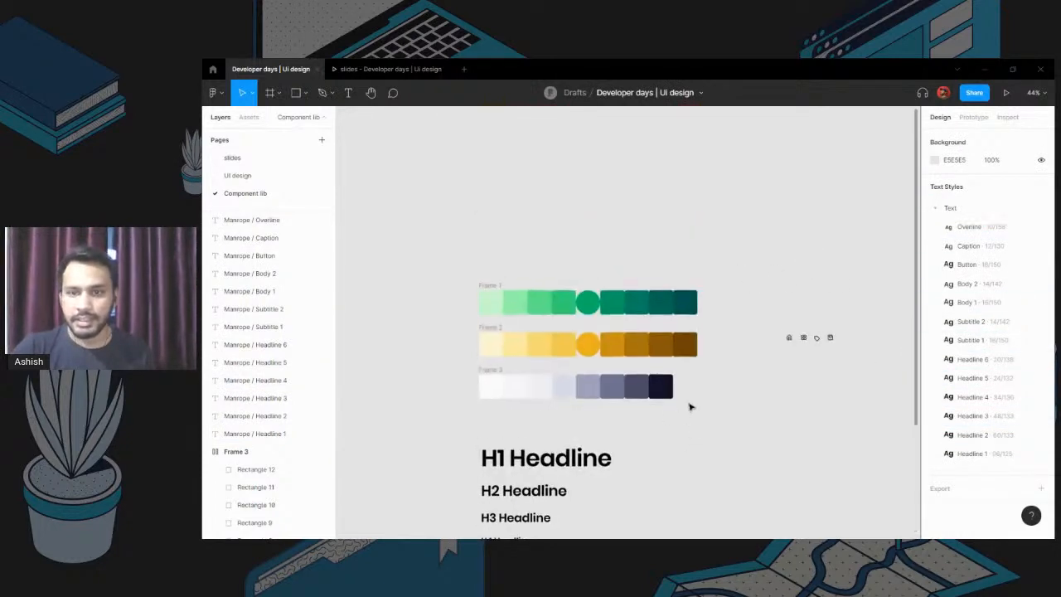
scroll(690, 406, "up", 3)
left_click_drag(724, 355, 817, 431)
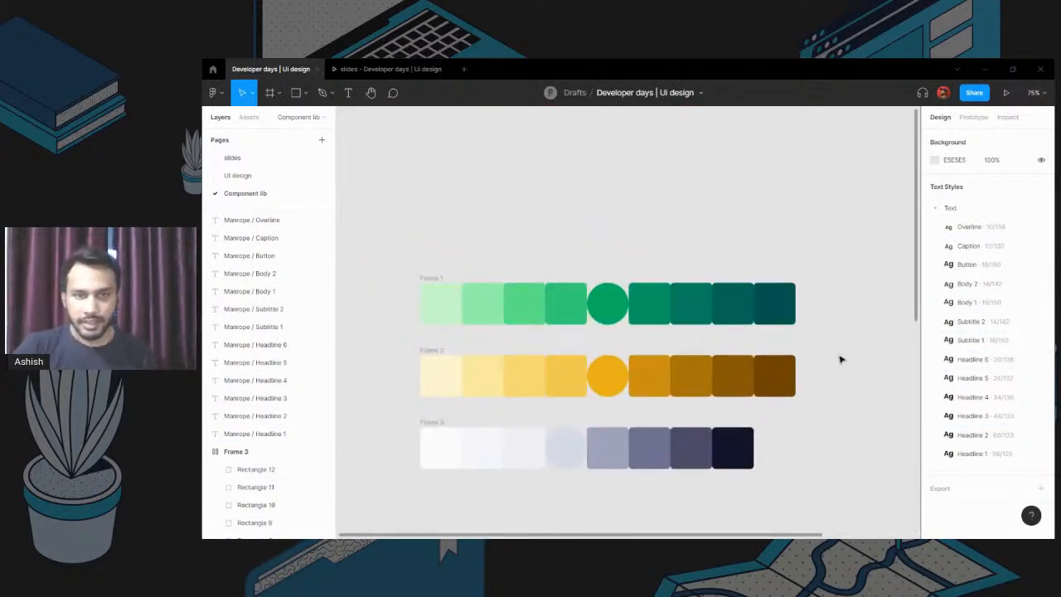
left_click(444, 313)
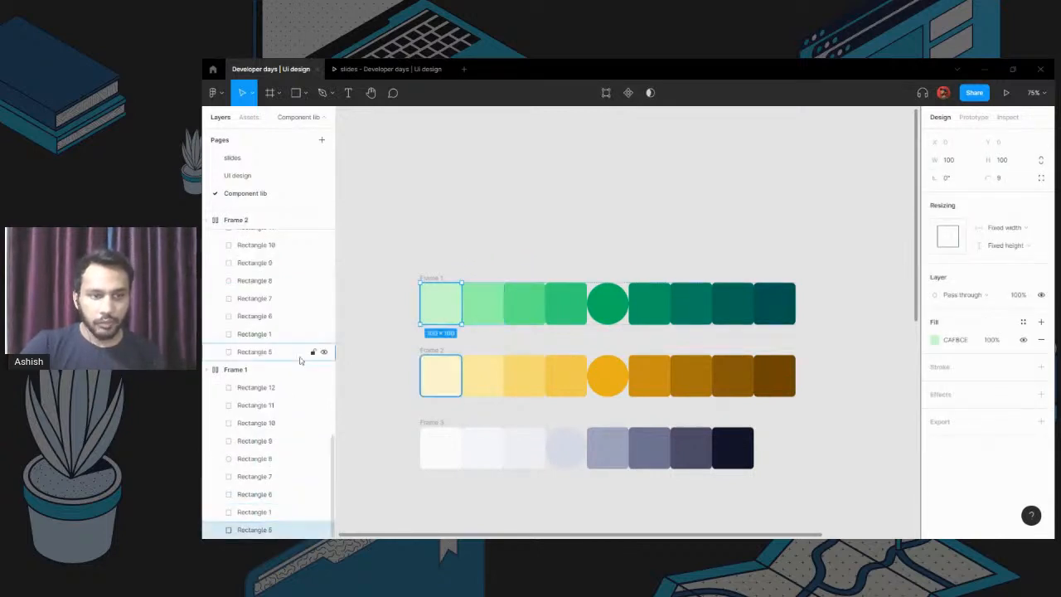
left_click(259, 371)
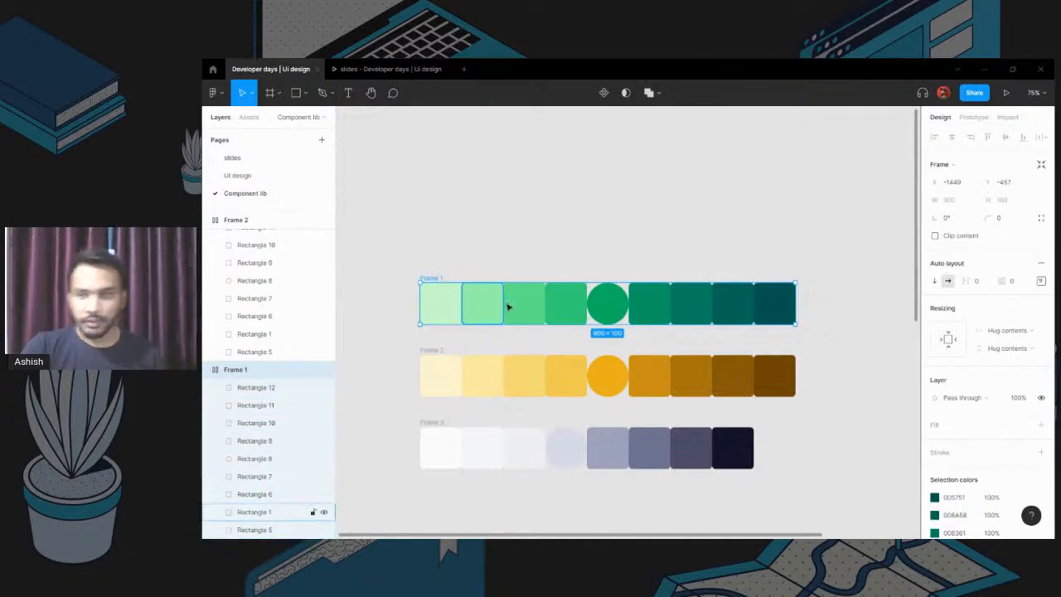
Step: Try selecting the green palette's swatches individually, adding each one from the lightest up to the fourth, and clear the selection
left_click(450, 312)
left_click(484, 304, "shift")
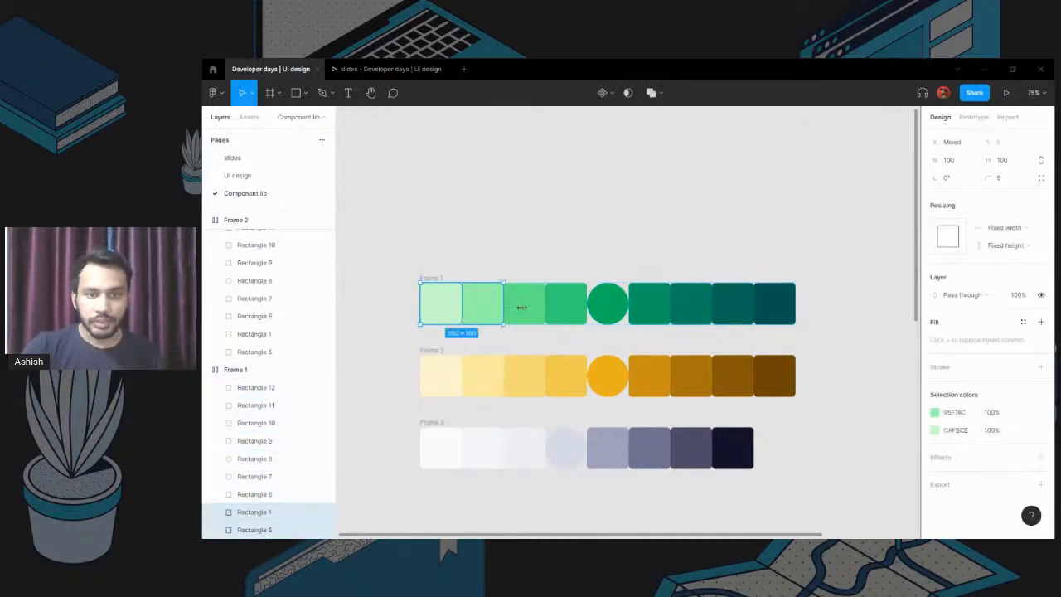
left_click(525, 306, "shift")
left_click(599, 309, "shift")
left_click(431, 240)
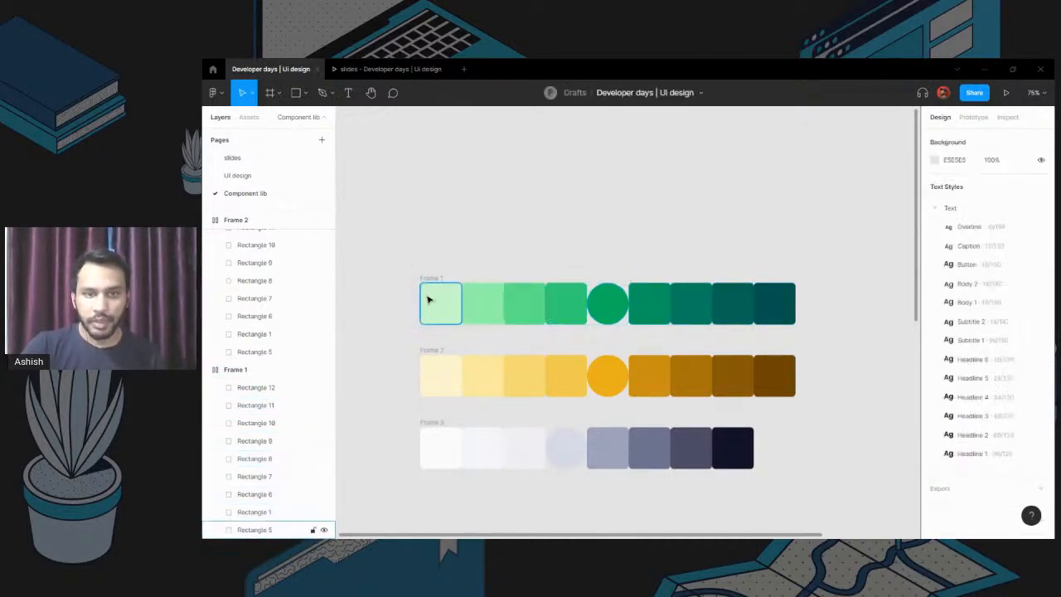
left_click(445, 304)
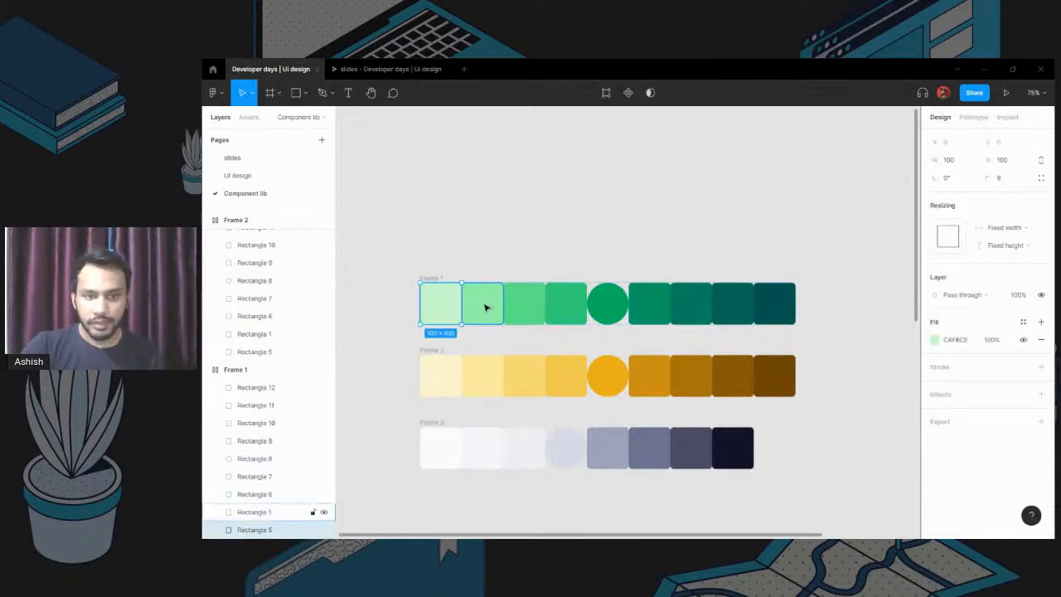
left_click(486, 308, "shift")
left_click(455, 262)
left_click(444, 307)
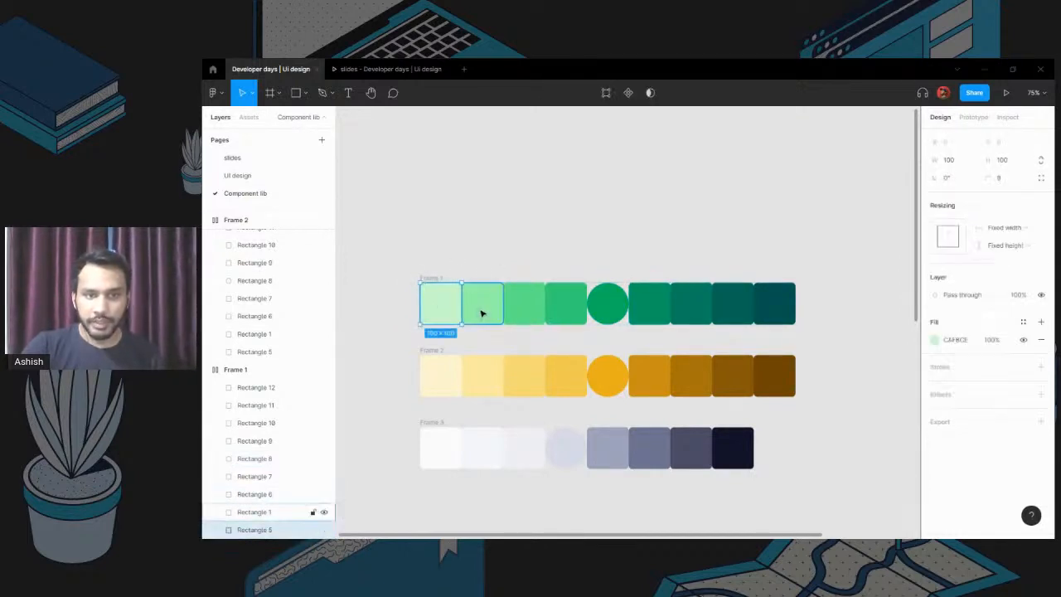
left_click(481, 313, "shift")
left_click(530, 306, "shift")
left_click(568, 306, "shift")
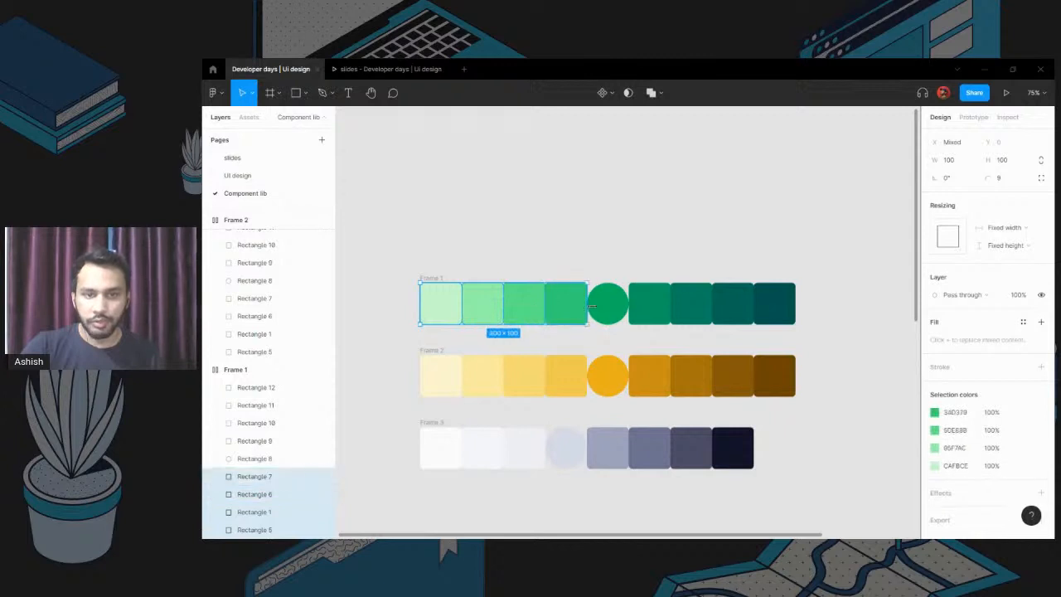
left_click(475, 329)
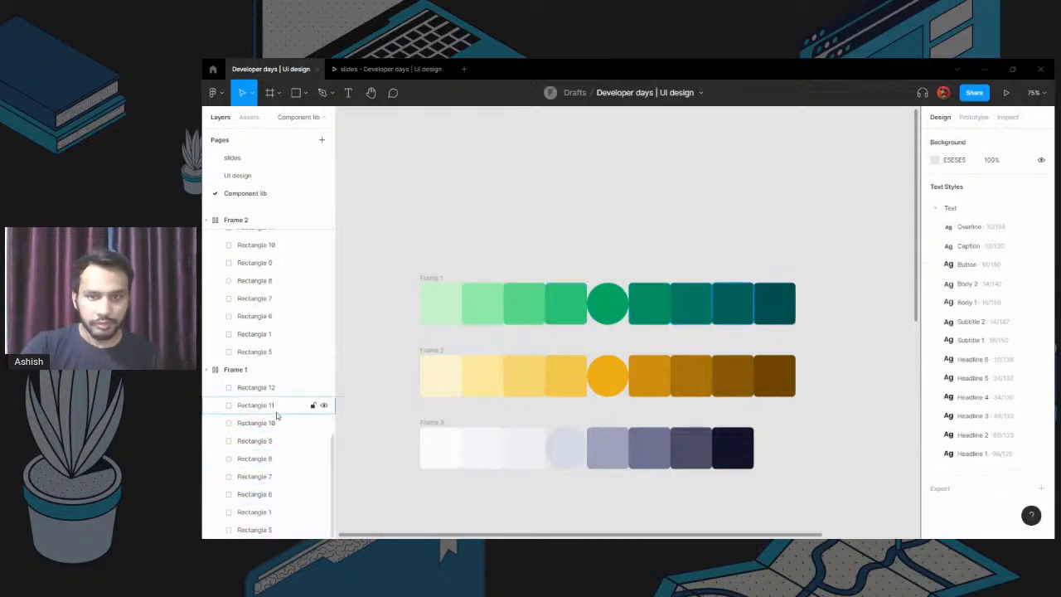
Step: Select the whole layer range from Rectangle 12 to Rectangle 5 in Frame 1 and clear the selection
left_click(272, 387)
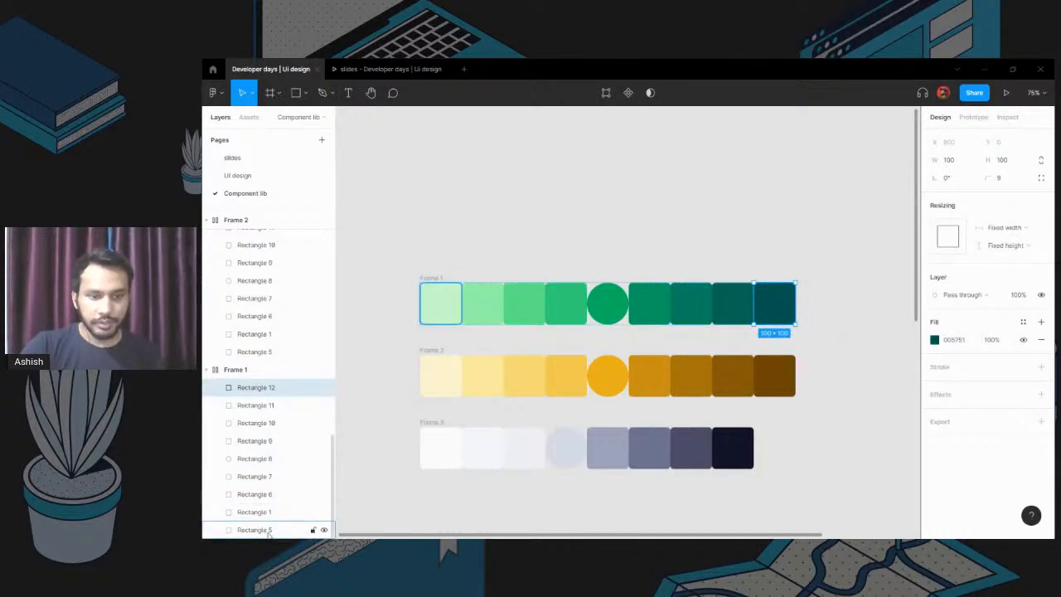
left_click(268, 530, "shift")
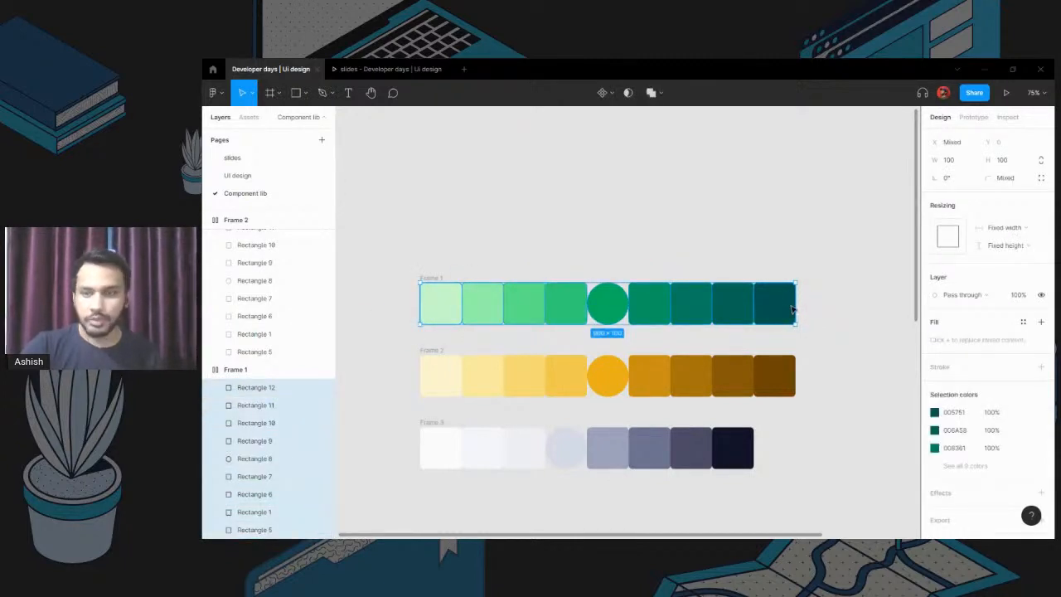
left_click(592, 247)
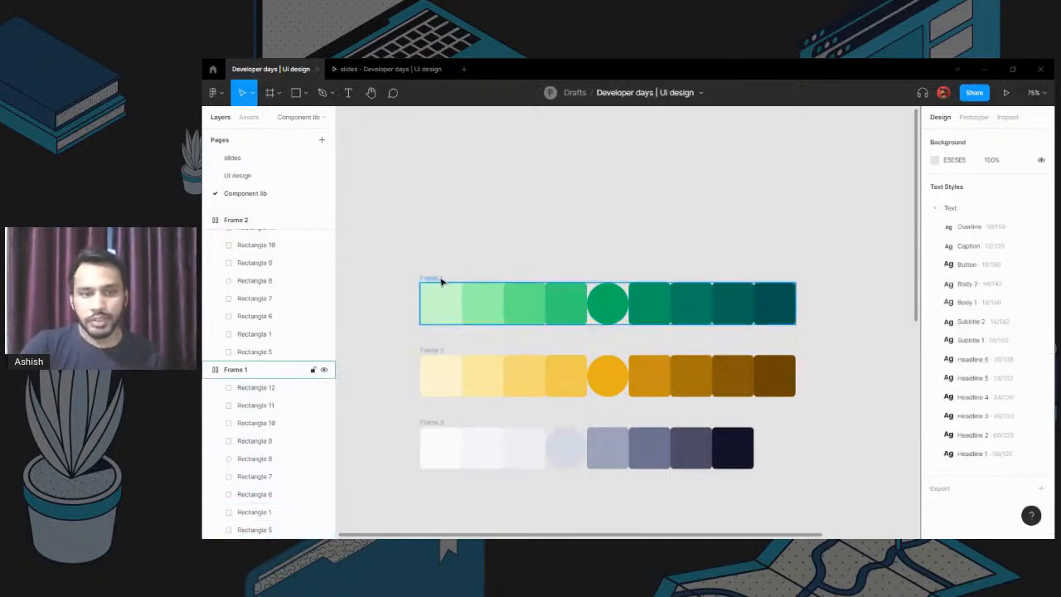
Step: Move the green palette frame to X -1449, Y -521 above the yellow palette, deleting it once and undoing the deletion
left_click_drag(441, 283, 458, 193)
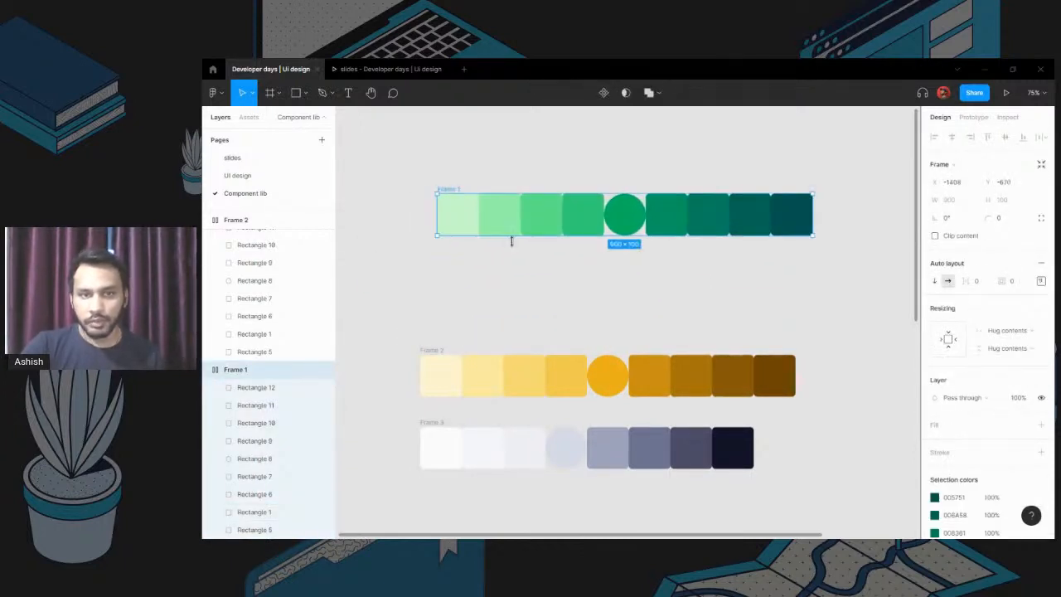
key("Delete")
key("ctrl+z")
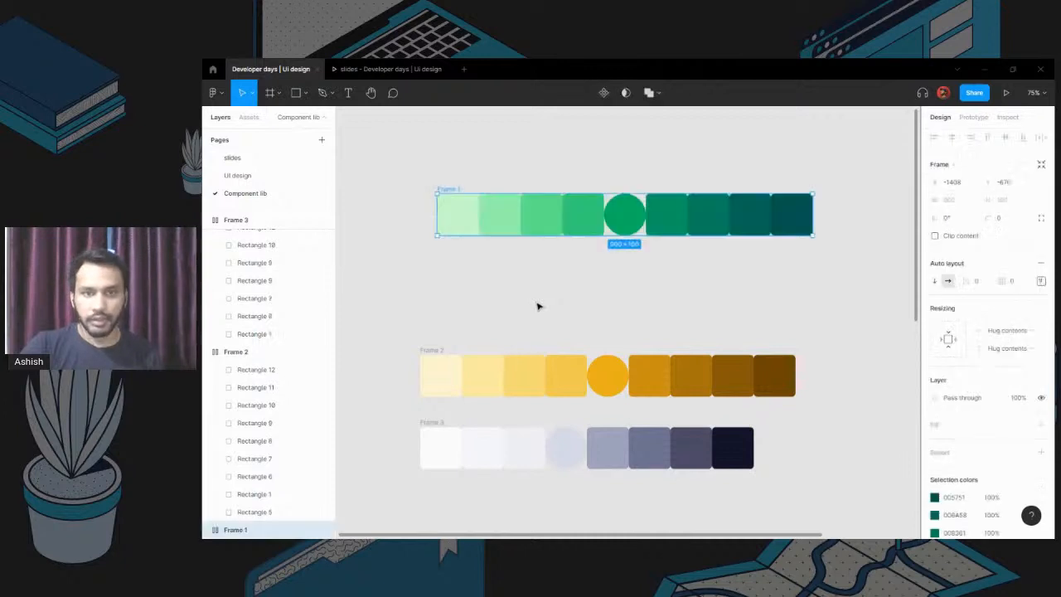
left_click_drag(455, 189, 439, 250)
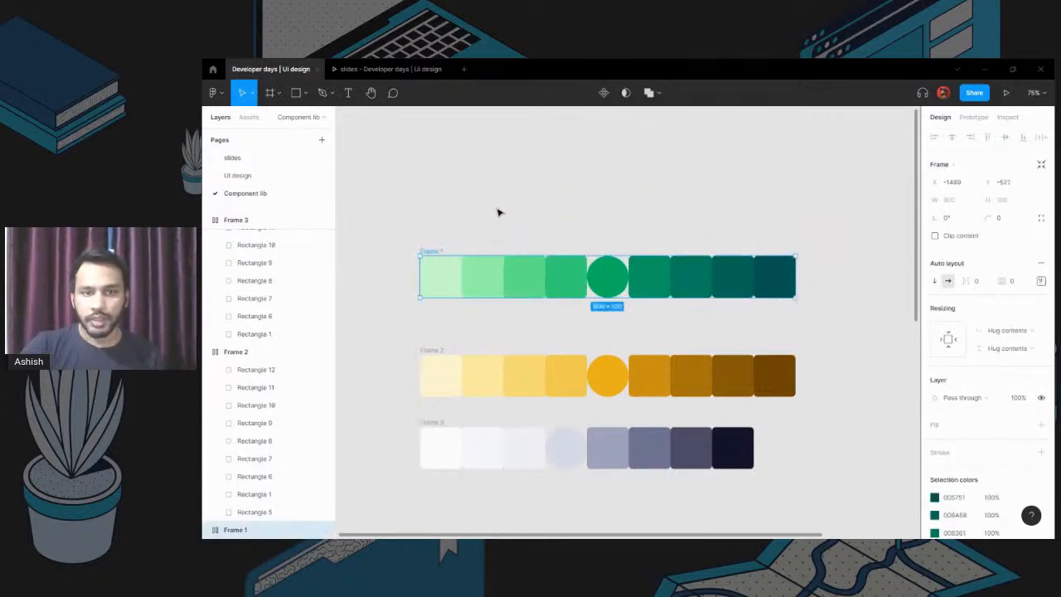
left_click(497, 211)
left_click(433, 251)
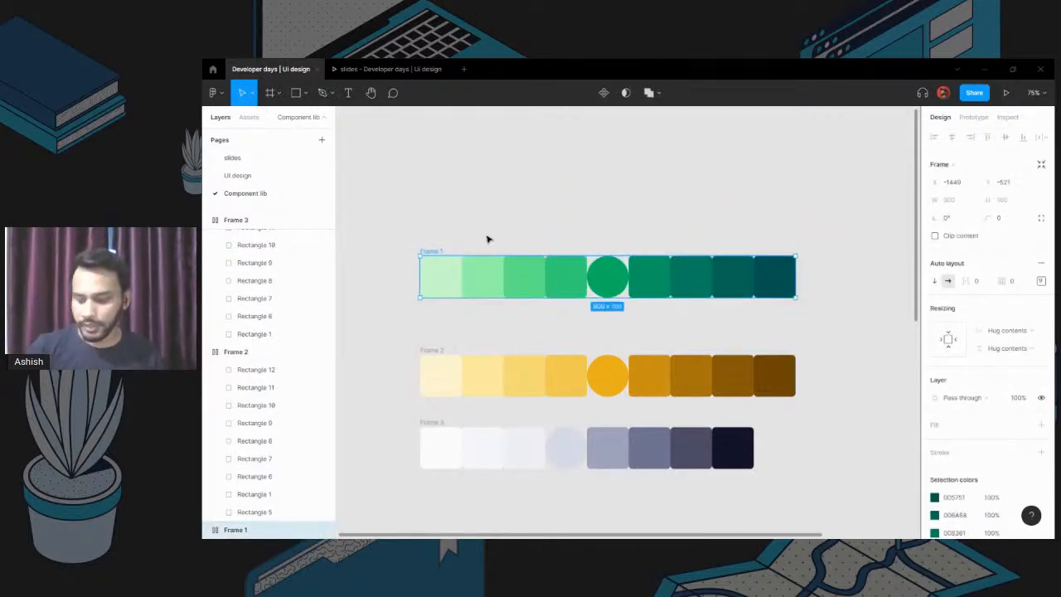
key("Return")
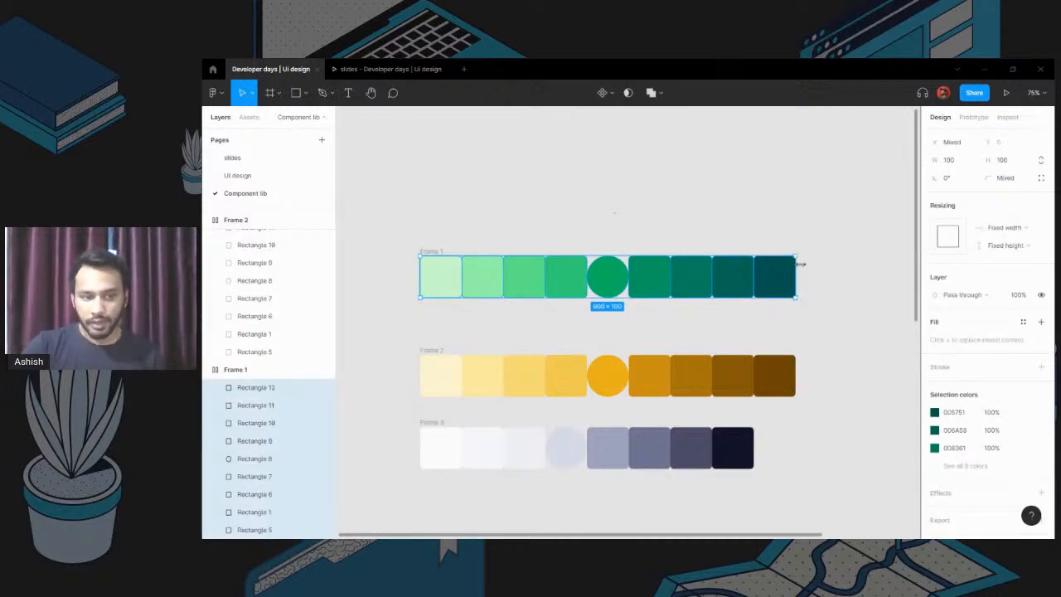
key("ctrl+r")
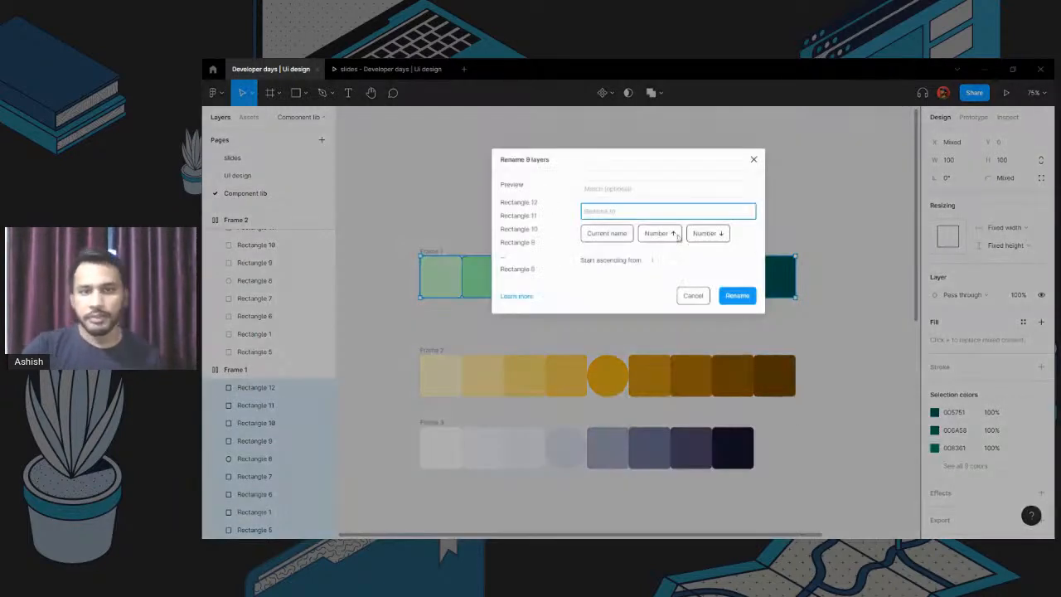
left_click(617, 158)
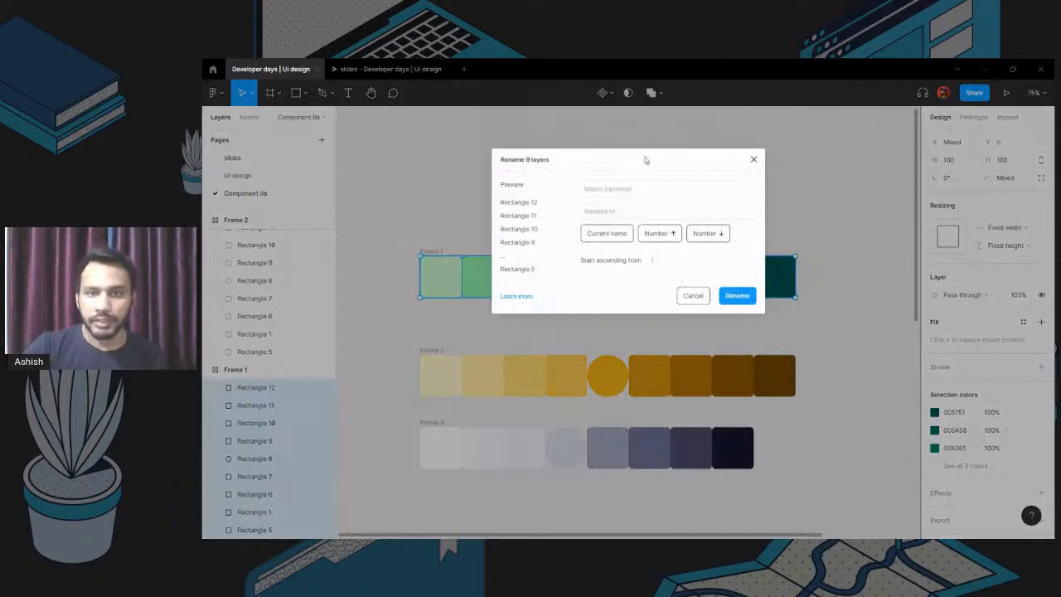
left_click(619, 210)
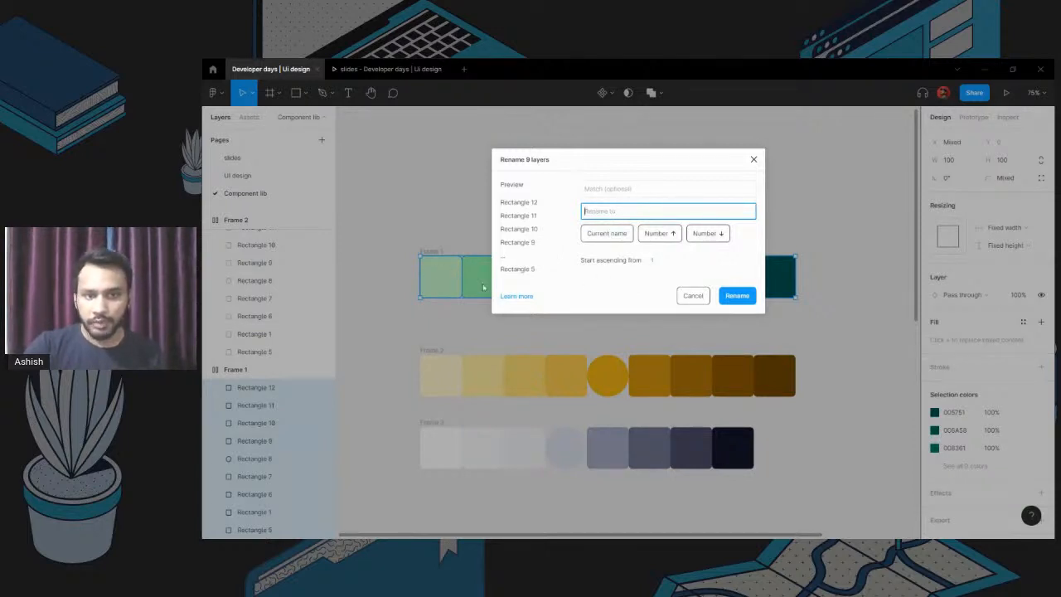
left_click(753, 159)
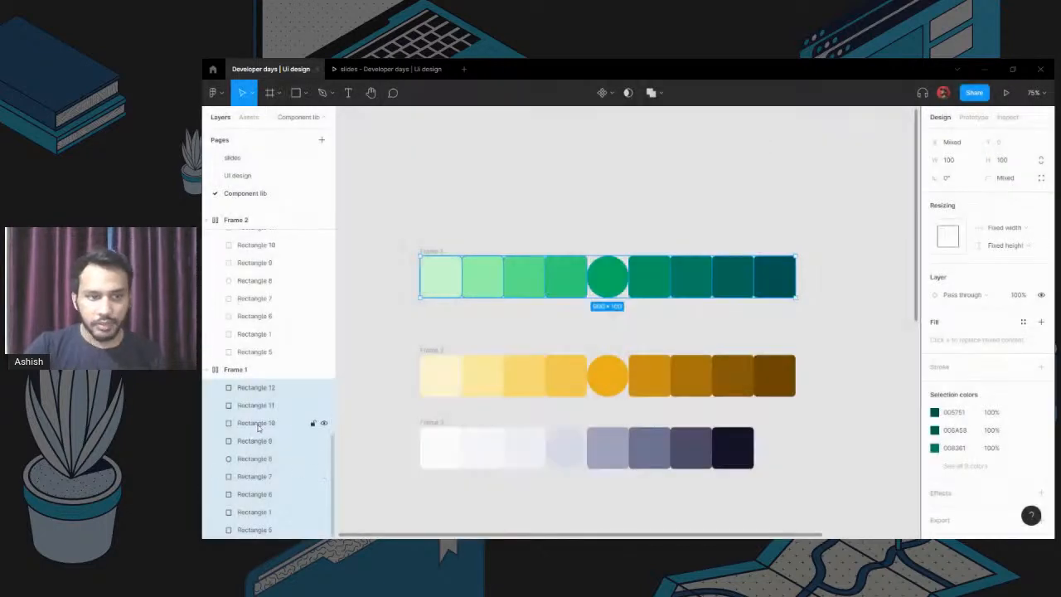
left_click(445, 315)
left_click(437, 282)
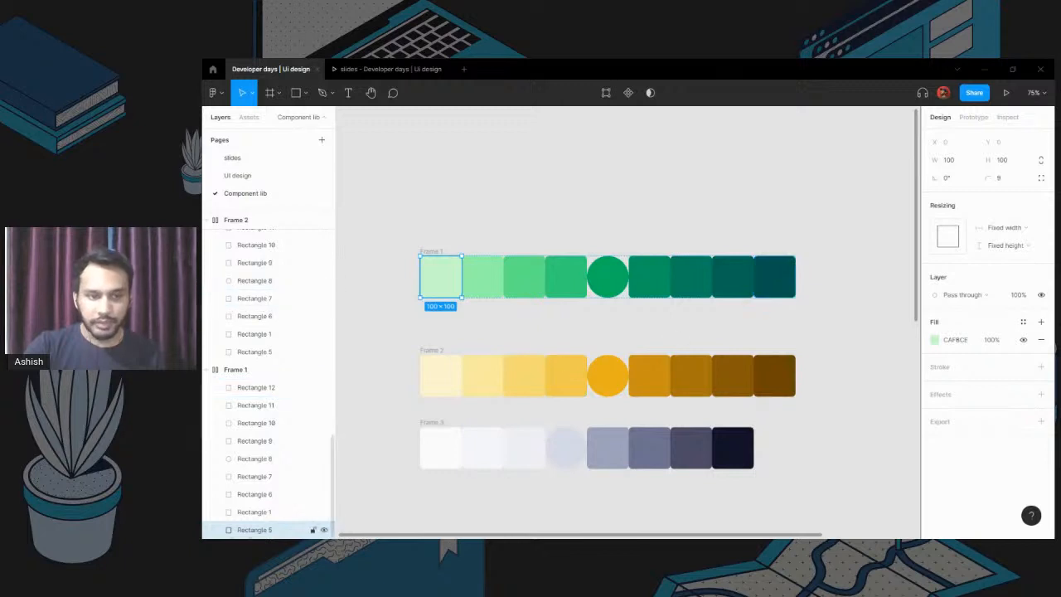
Step: Batch-rename all nine swatch layers in the green palette with ascending numbers, using the pattern $n00 starting from 1
left_click(427, 250)
key("Return")
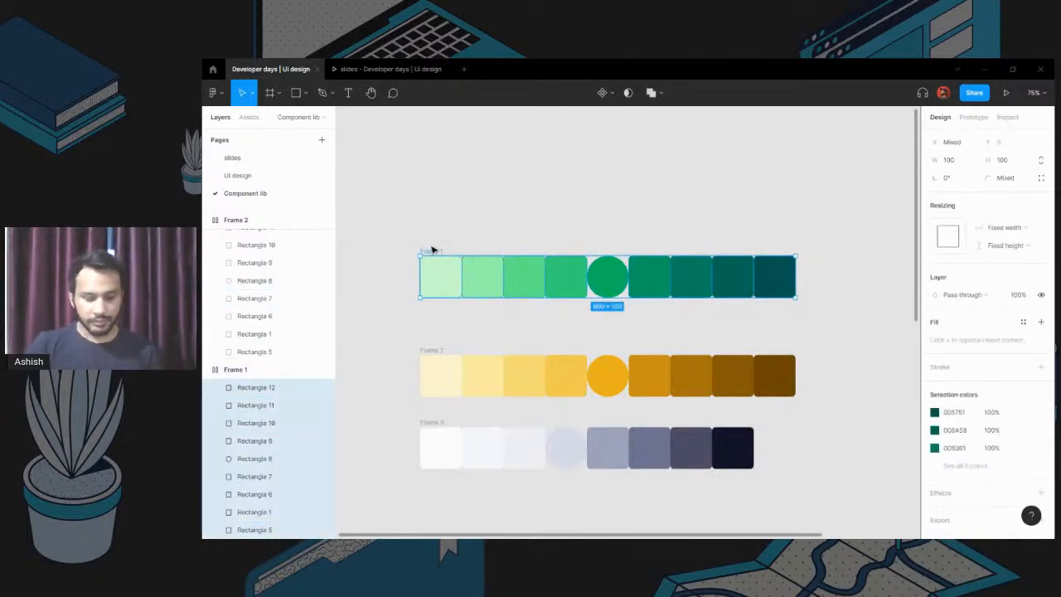
key("ctrl+r")
type("$nn")
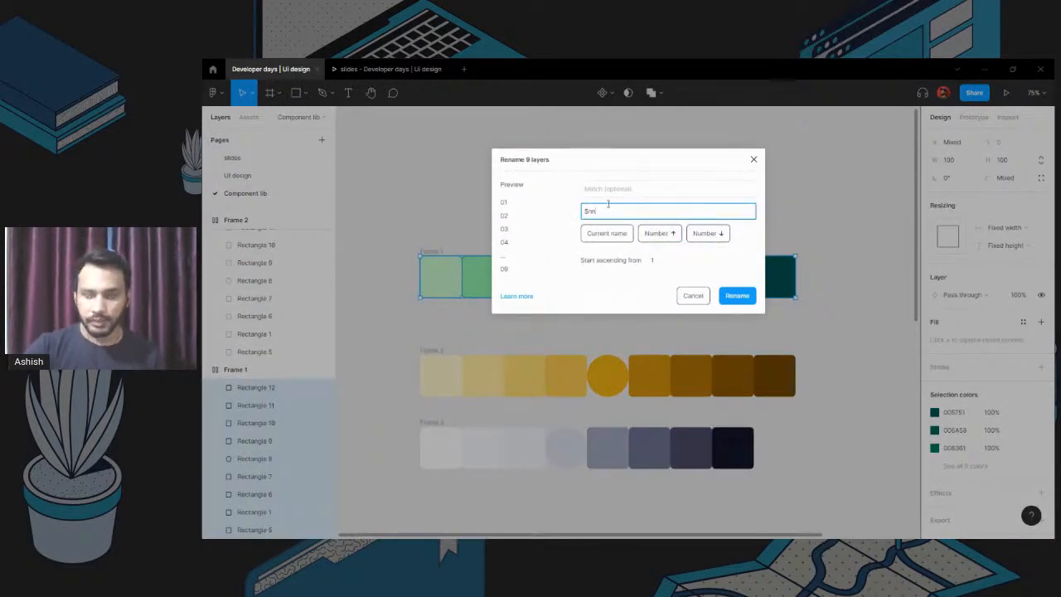
key("BackSpace")
key("BackSpace")
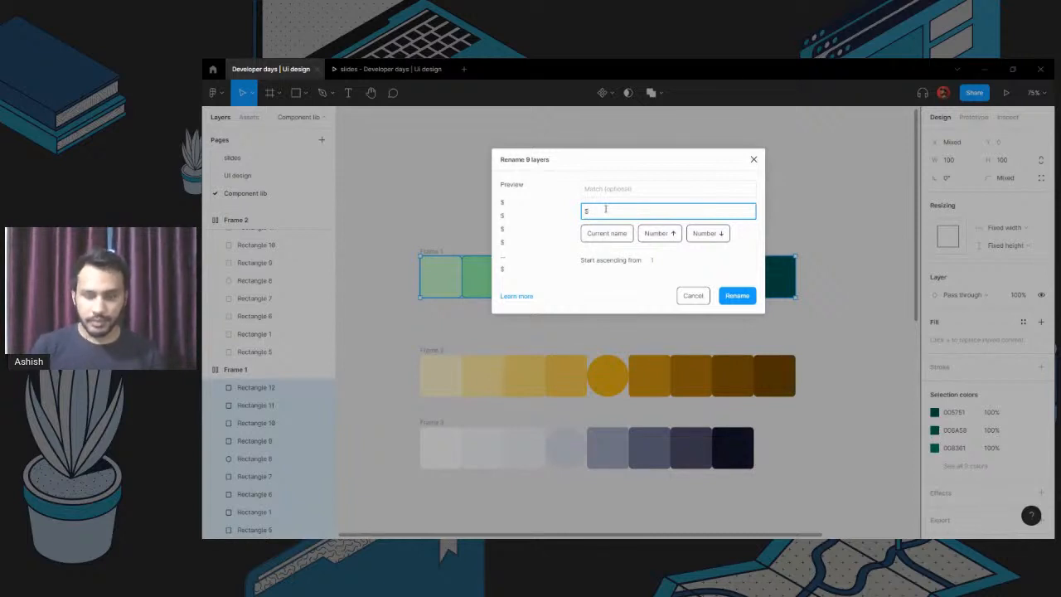
key("BackSpace")
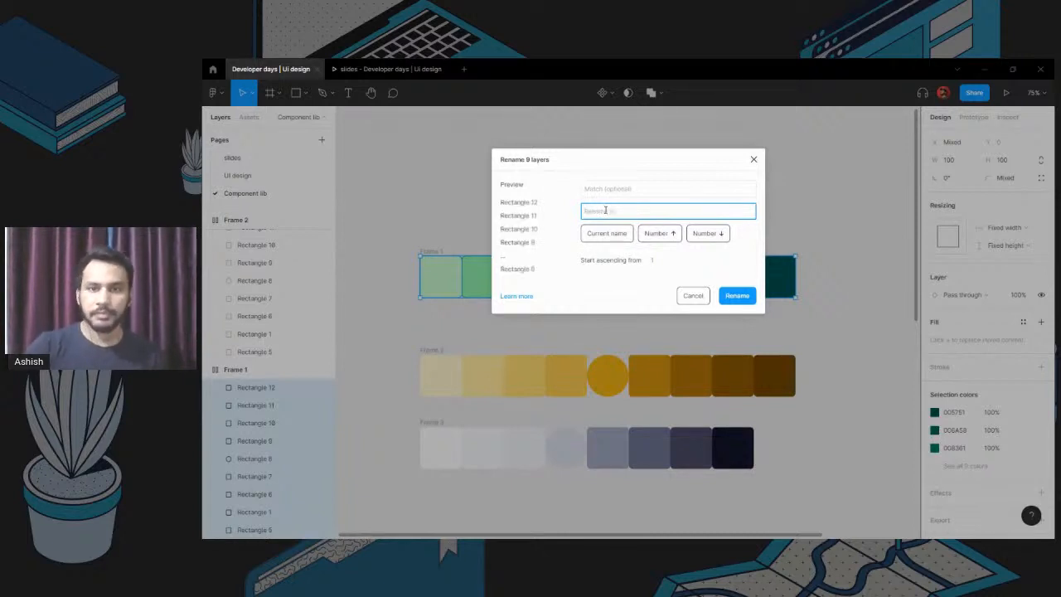
left_click(663, 264)
left_click(667, 231)
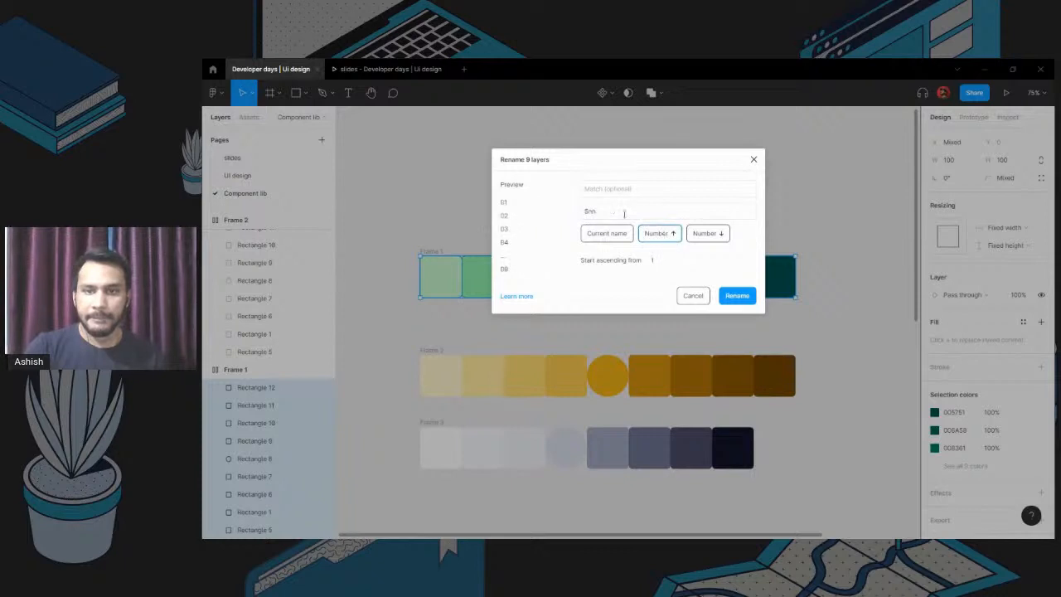
left_click(623, 213)
key("BackSpace")
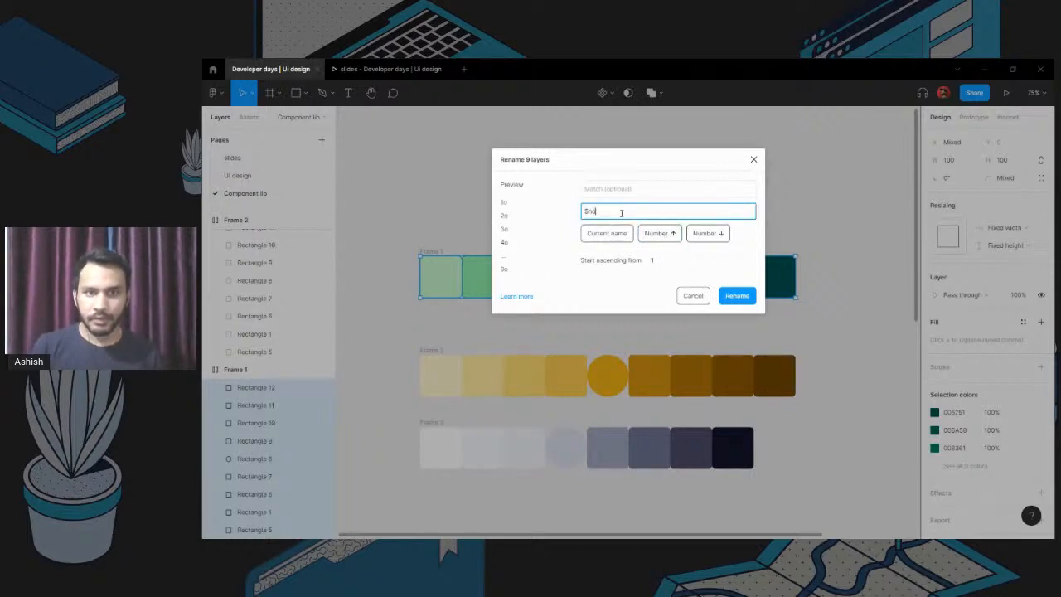
type("00")
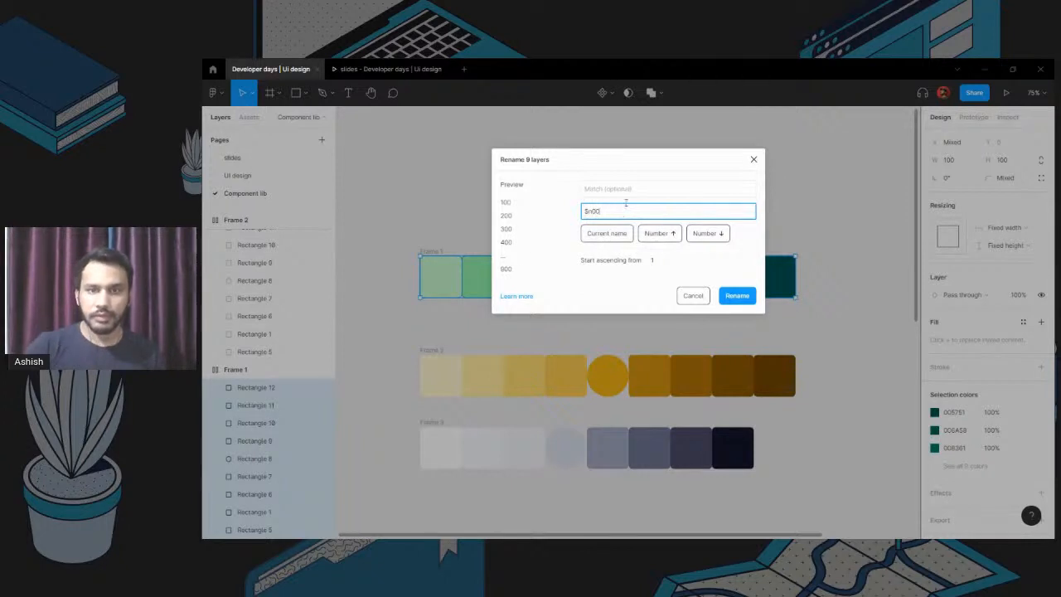
left_click(736, 296)
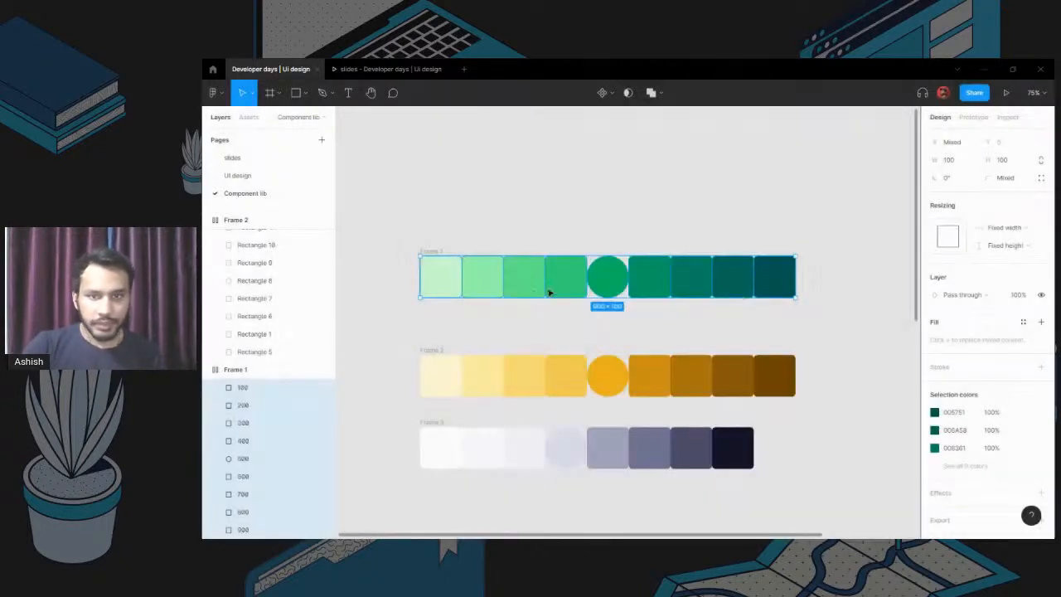
Step: Check the lightest green swatch's layer name, reselect all nine swatches and undo the ascending rename
left_click(439, 283)
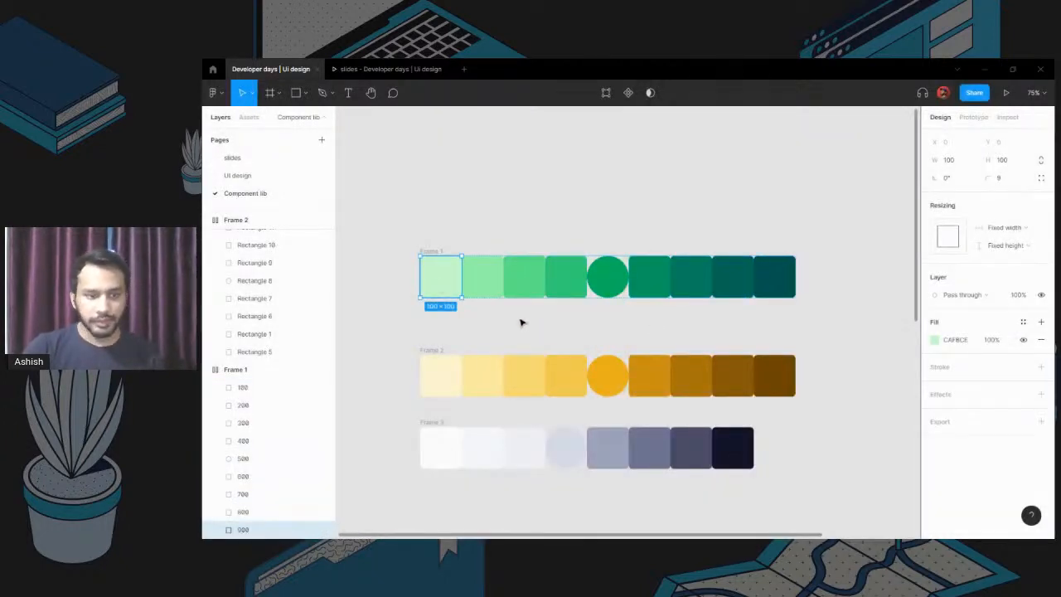
key("ctrl+a")
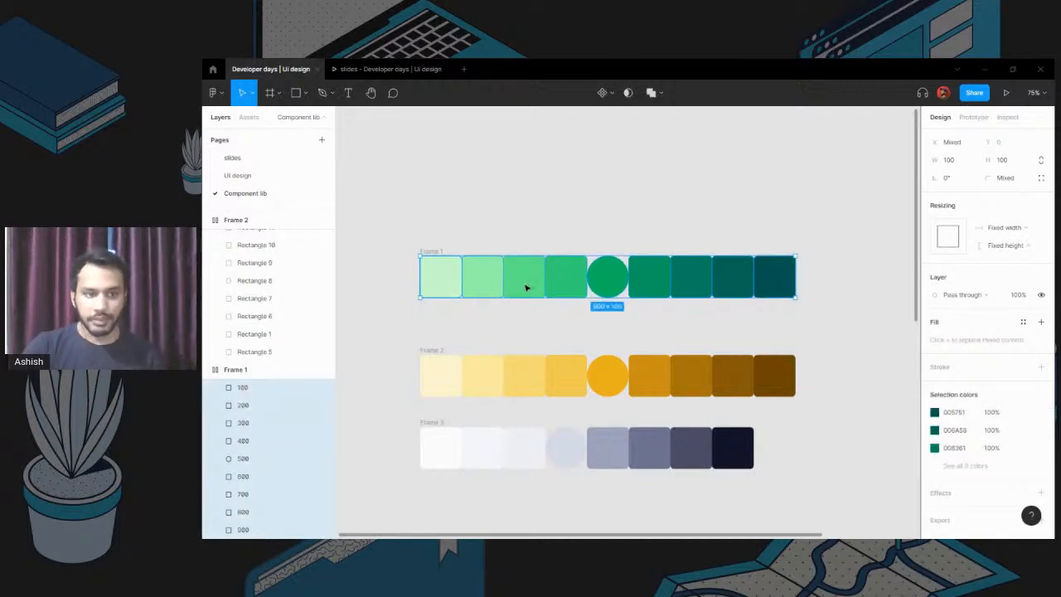
key("ctrl+z")
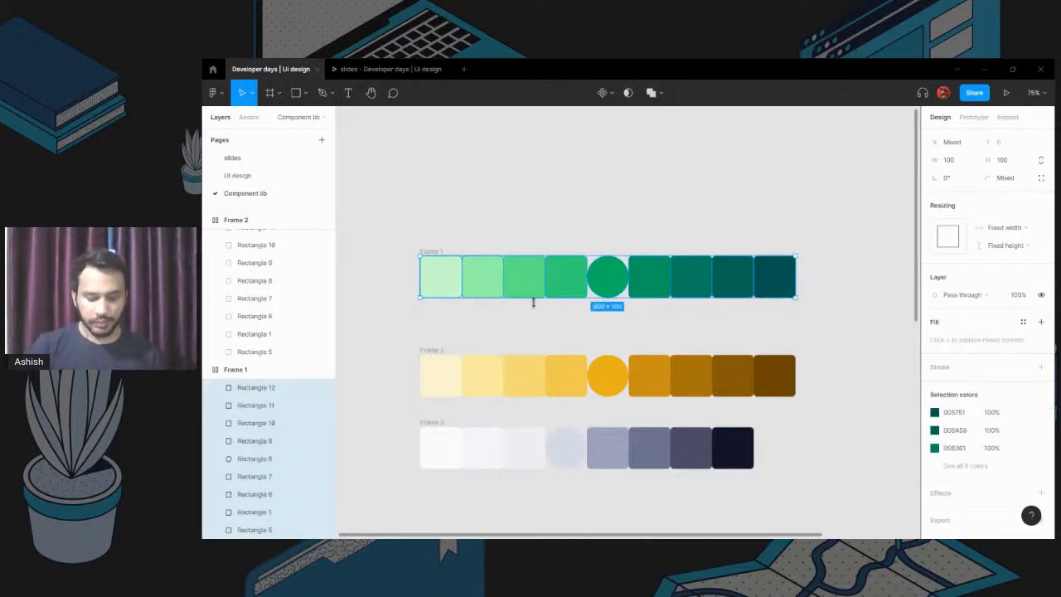
Step: Batch-rename all nine swatch layers in the green palette with descending numbers, using the pattern $N00 stopping at 1
key("ctrl+r")
left_click(713, 234)
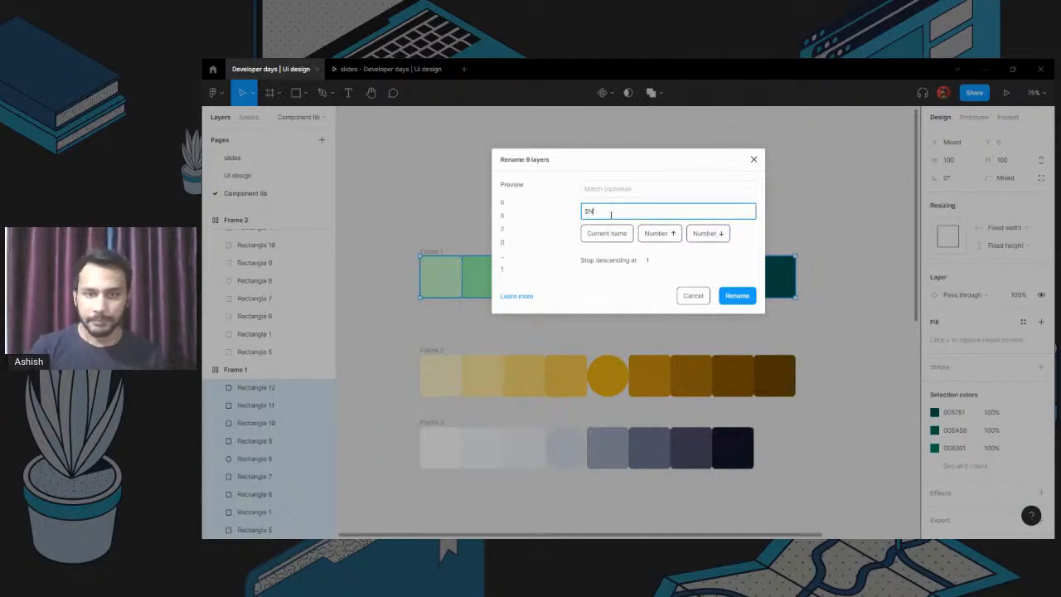
type("00")
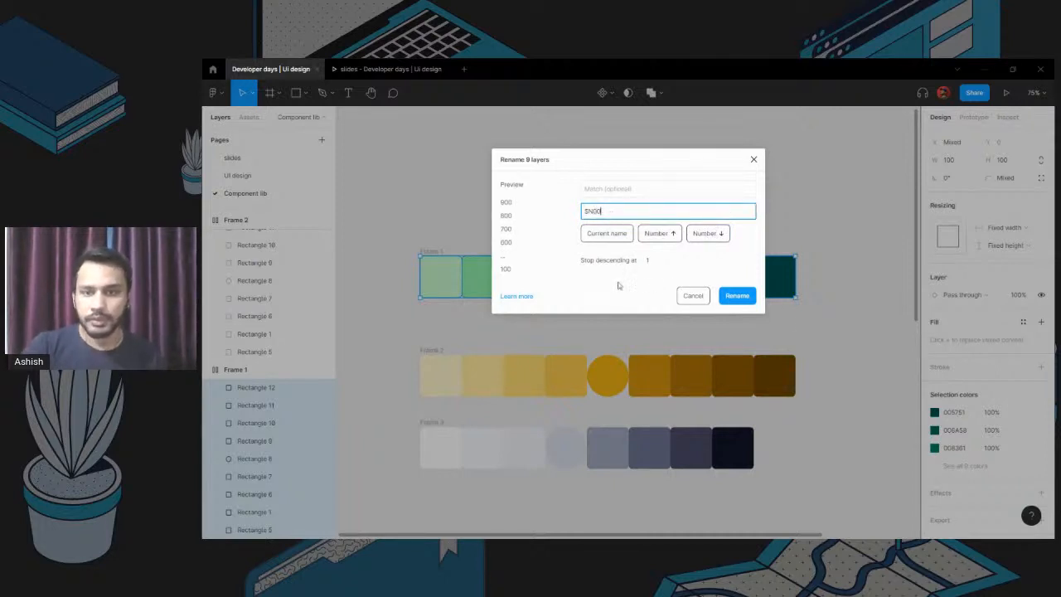
left_click(737, 296)
left_click(450, 315)
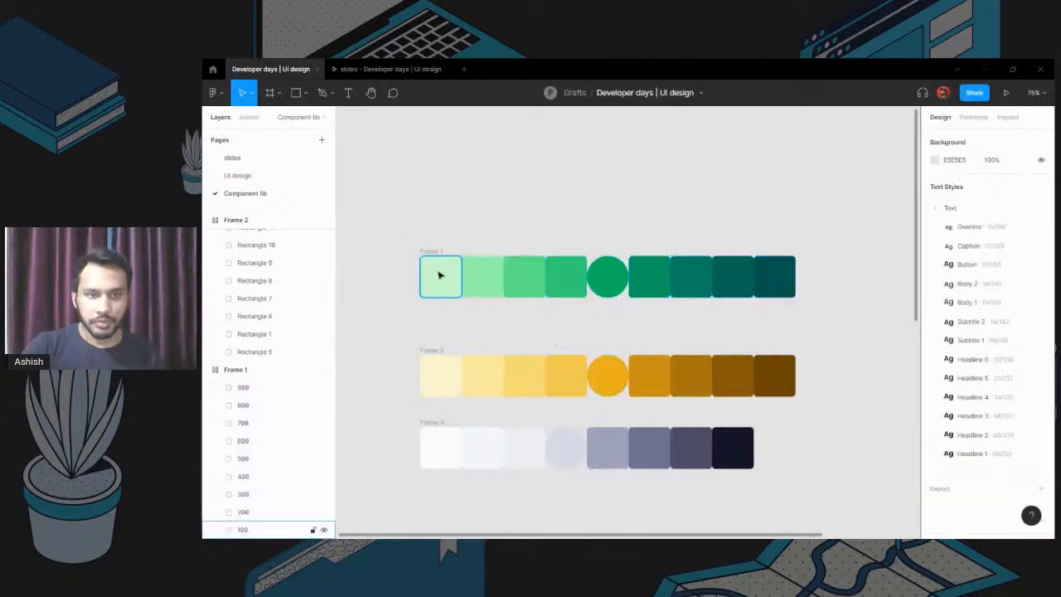
left_click(438, 275)
left_click(514, 246)
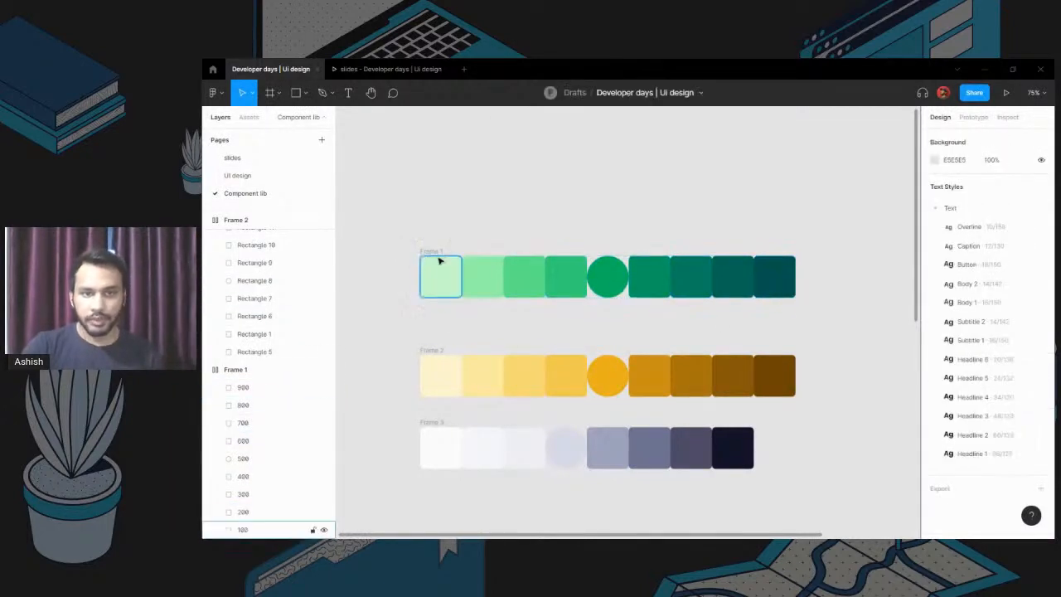
Step: Try to generate styles with the Styler plugin from the whole green palette frame
left_click(435, 250)
key("ctrl+/")
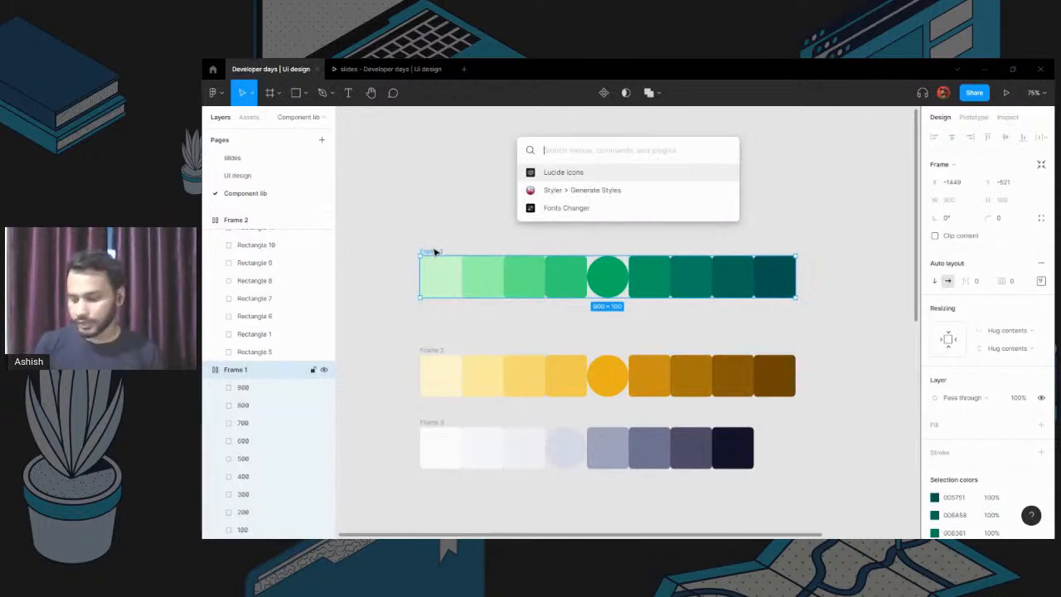
key("Down")
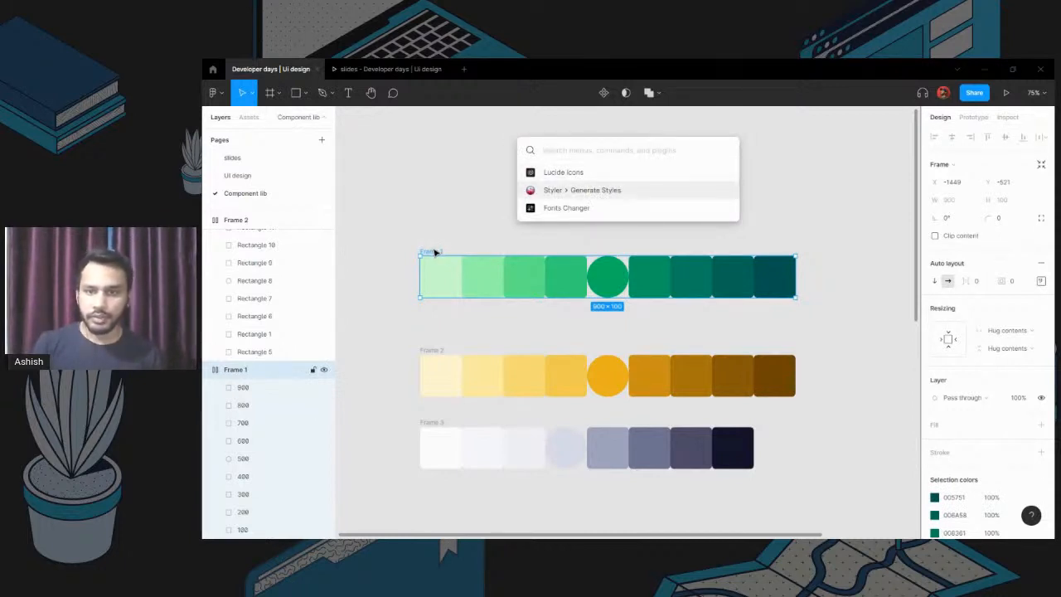
key("Return")
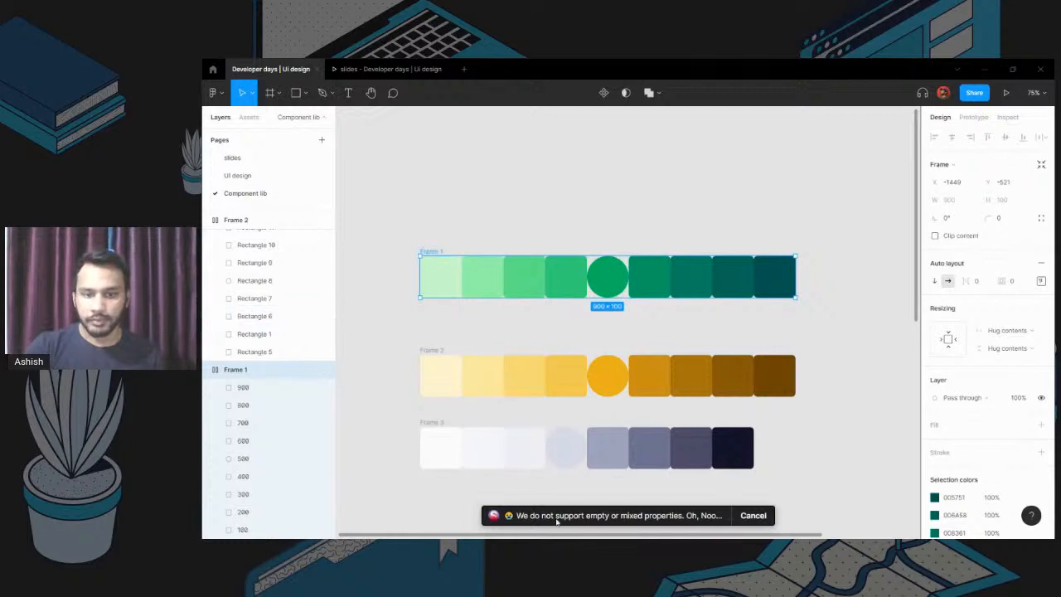
left_click(569, 238)
Step: Ungroup the green palette frame and generate colour styles from its nine swatches with the Styler plugin
left_click(429, 251)
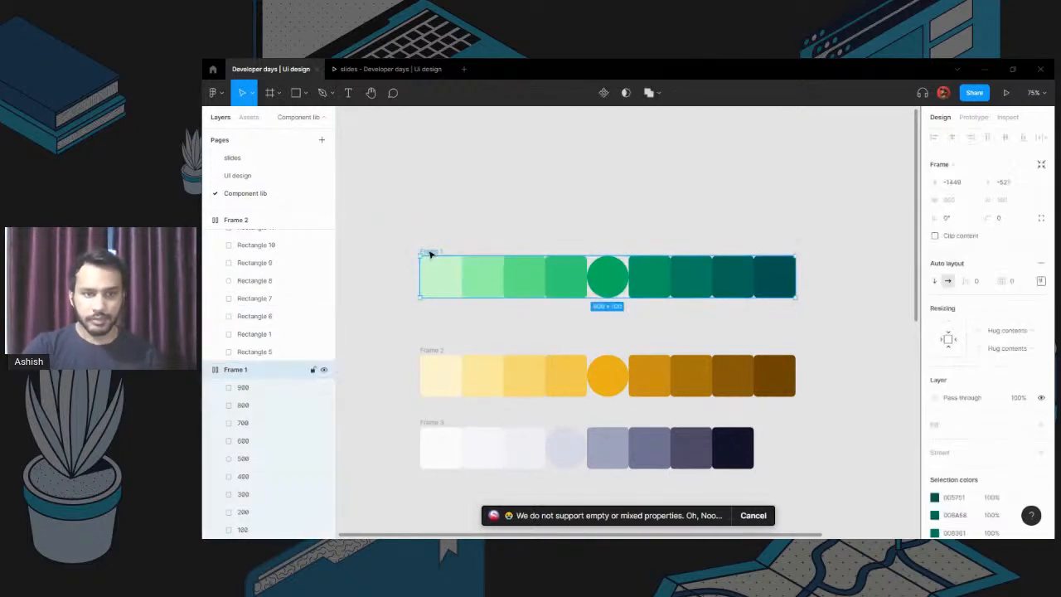
key("Return")
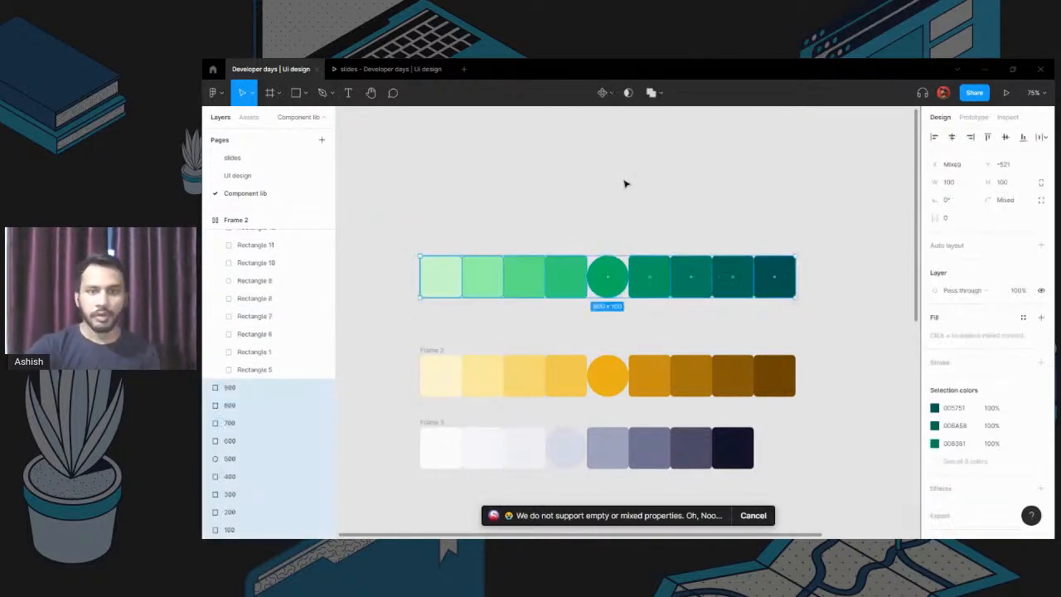
left_click(474, 216)
left_click_drag(408, 224, 835, 326)
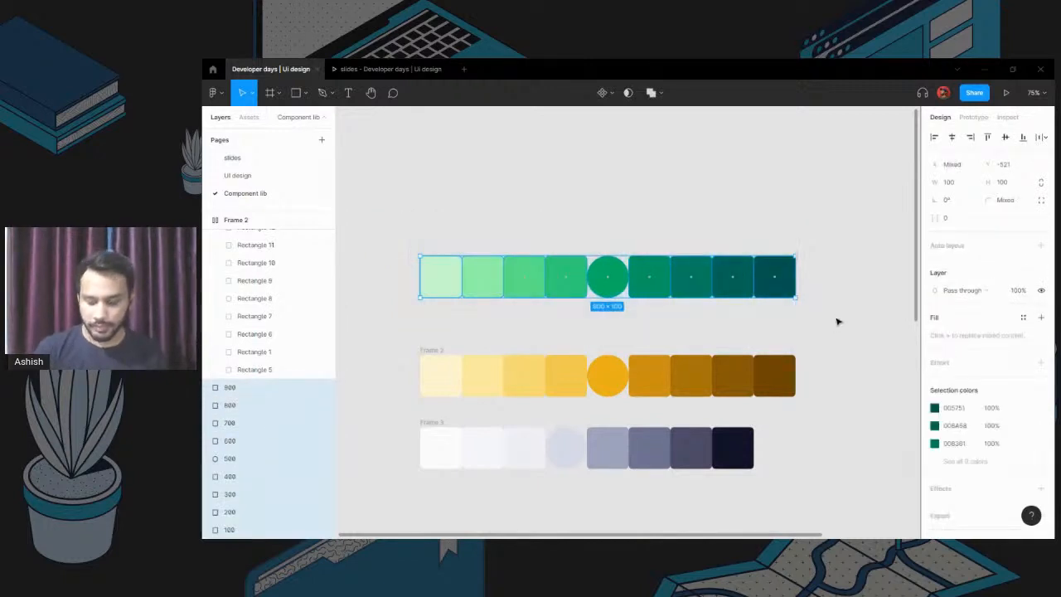
key("ctrl+slash")
key("Return")
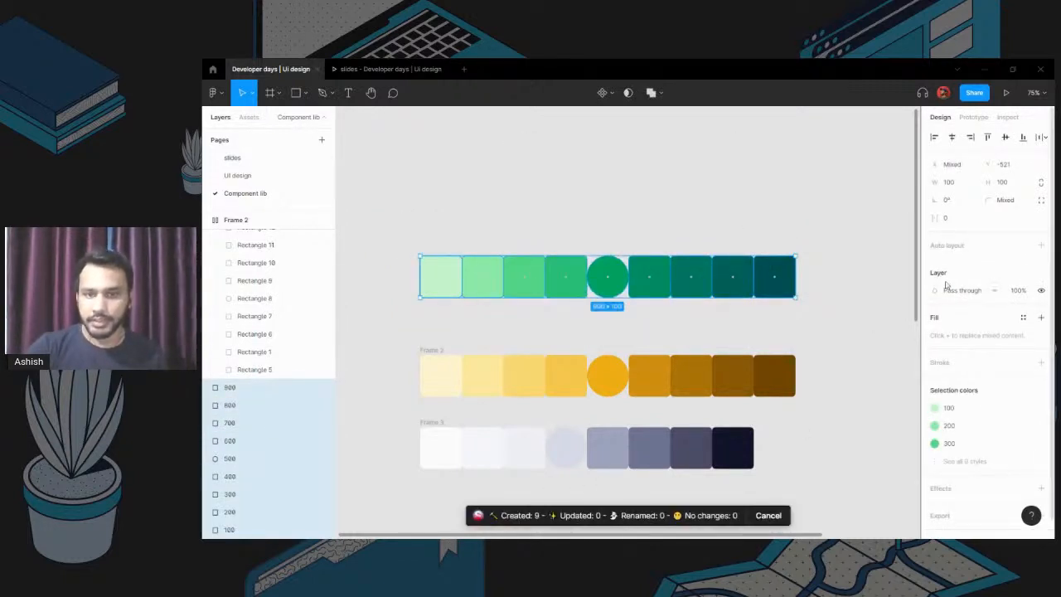
Step: Group the colour styles 100 to 900 into a new style folder named Green
left_click(893, 348)
scroll(986, 414, "down", 3)
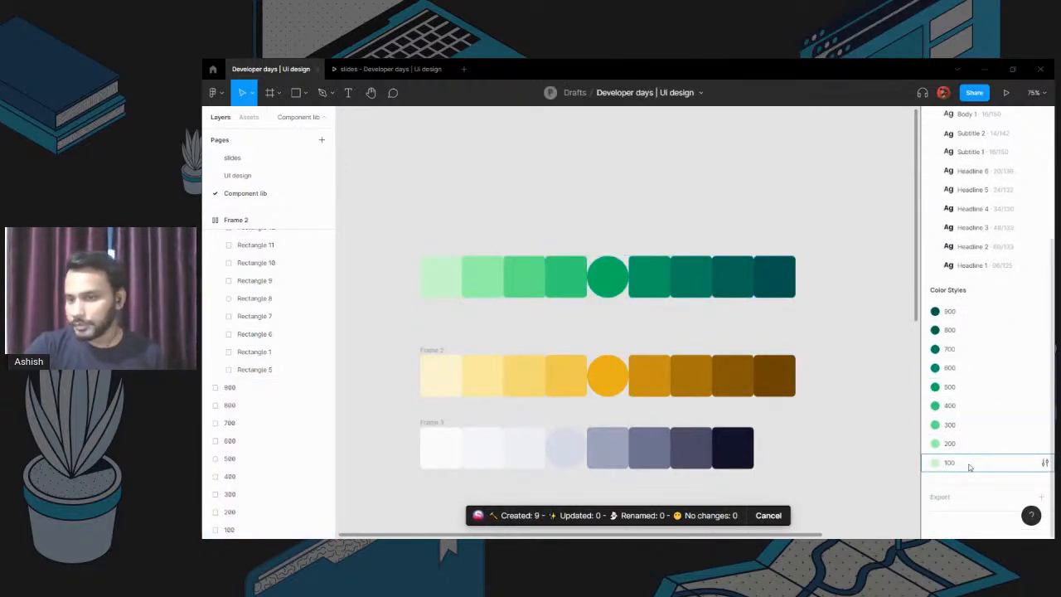
left_click(968, 466)
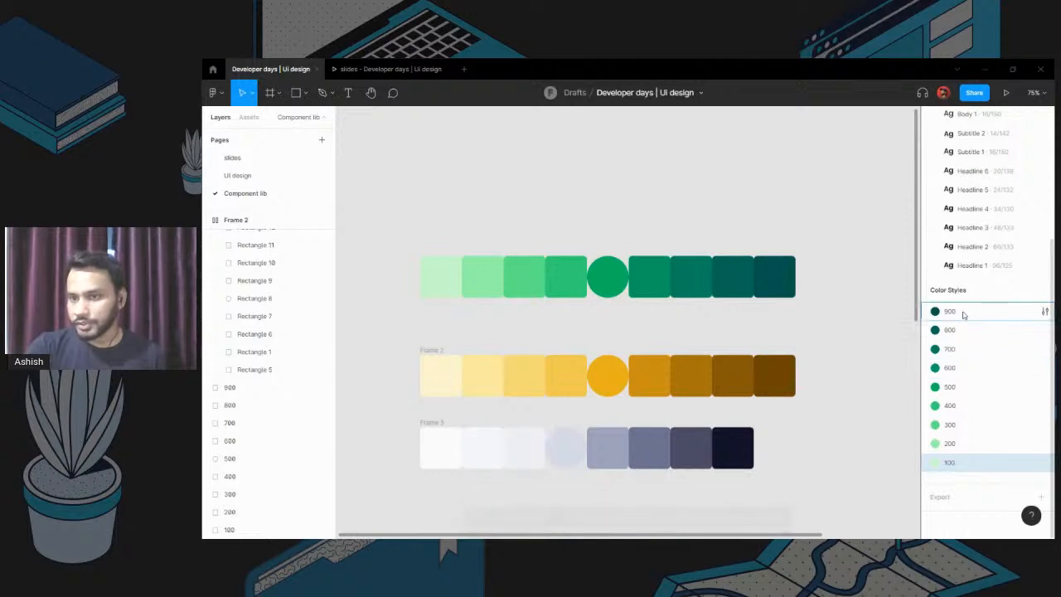
left_click(963, 312, "shift")
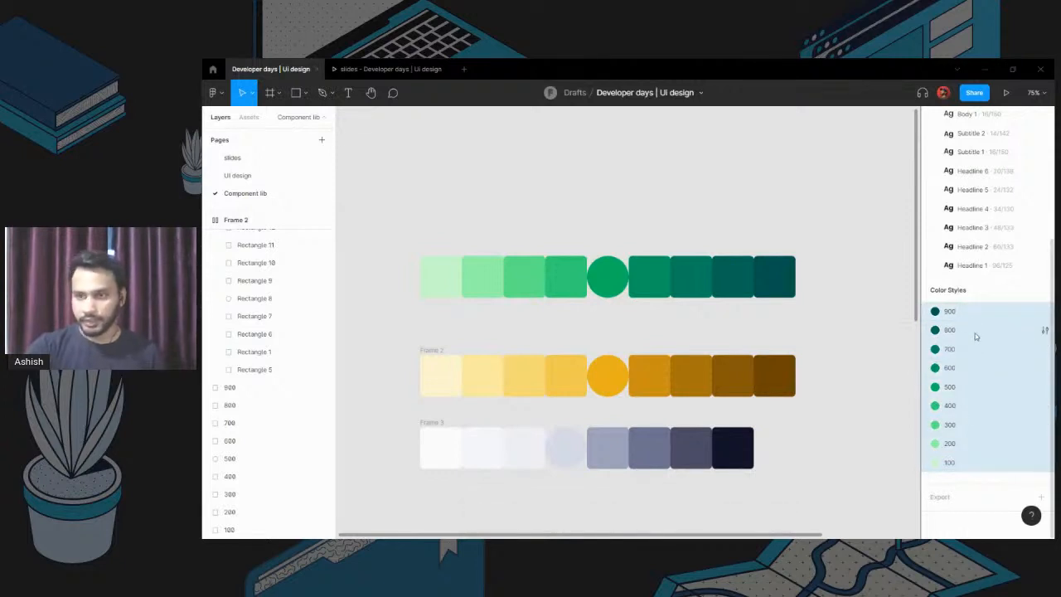
right_click(975, 325)
left_click(977, 333)
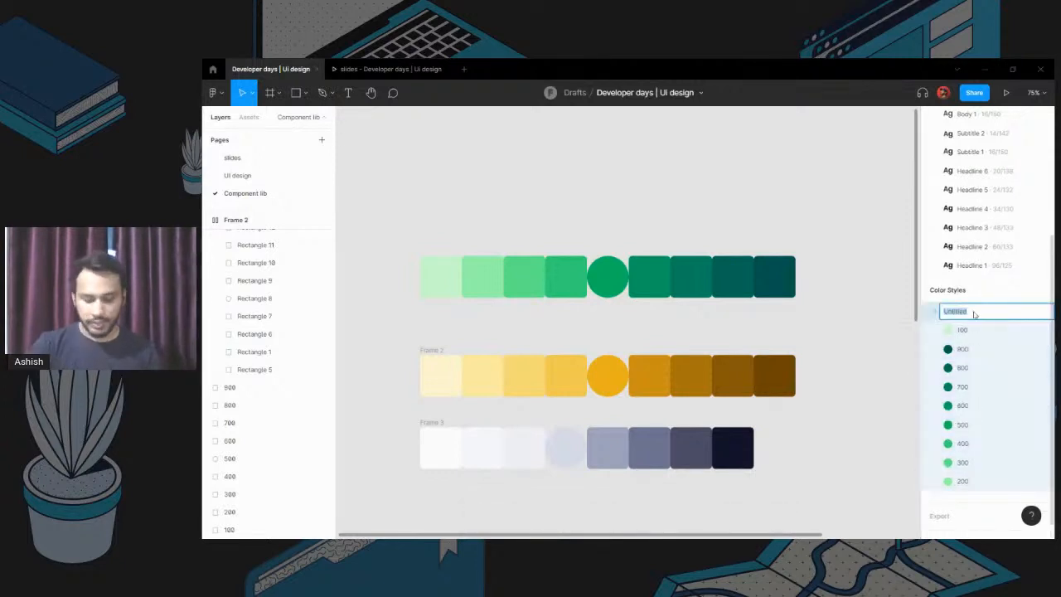
type("Green")
key("Return")
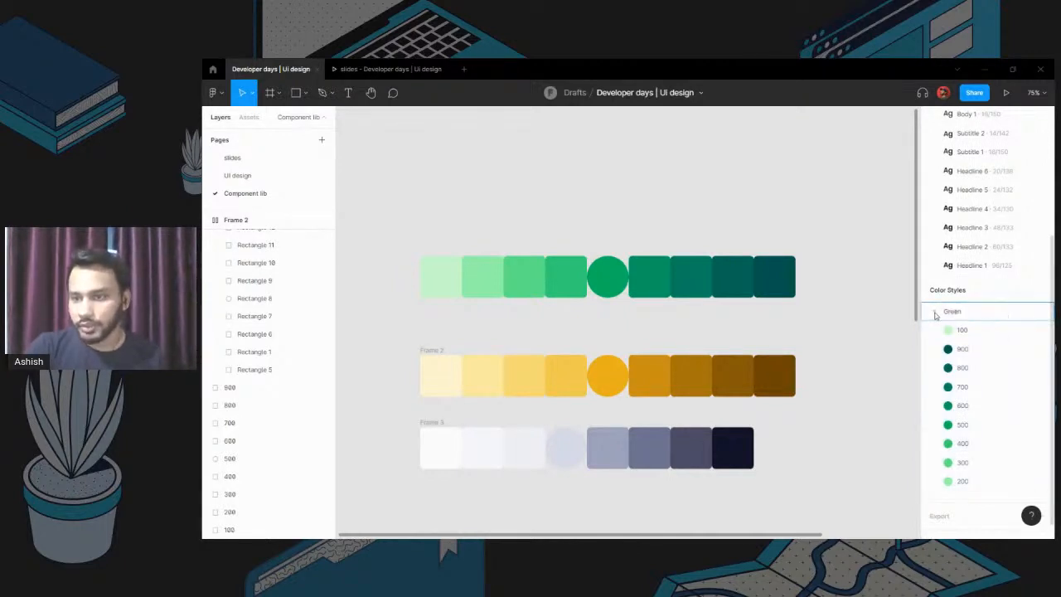
Step: Move colour style 100 below 200 in the Green folder and collapse the folder
left_click(935, 313)
left_click(934, 464)
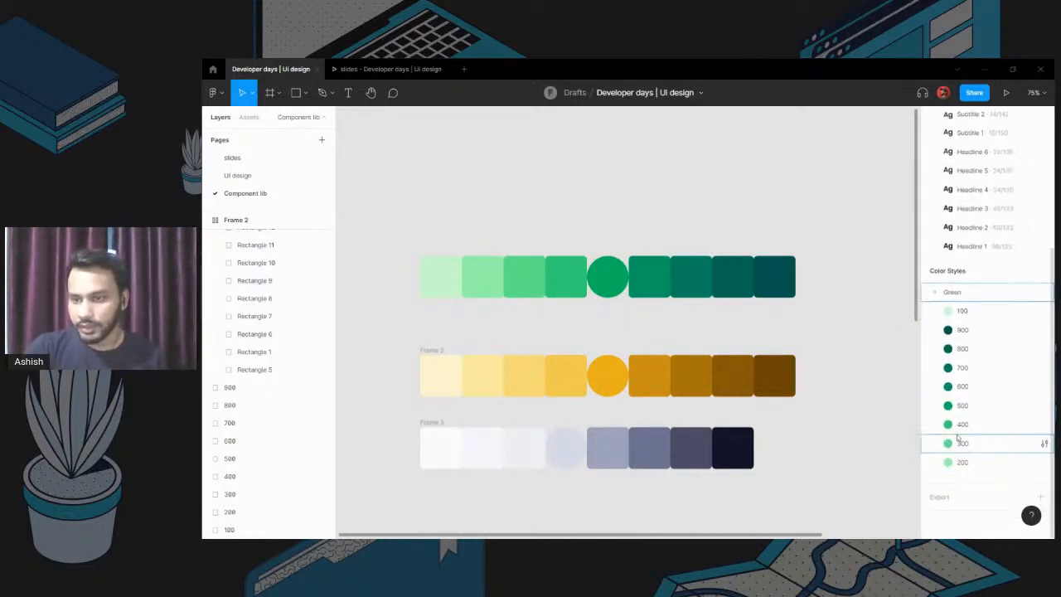
left_click_drag(971, 315, 972, 469)
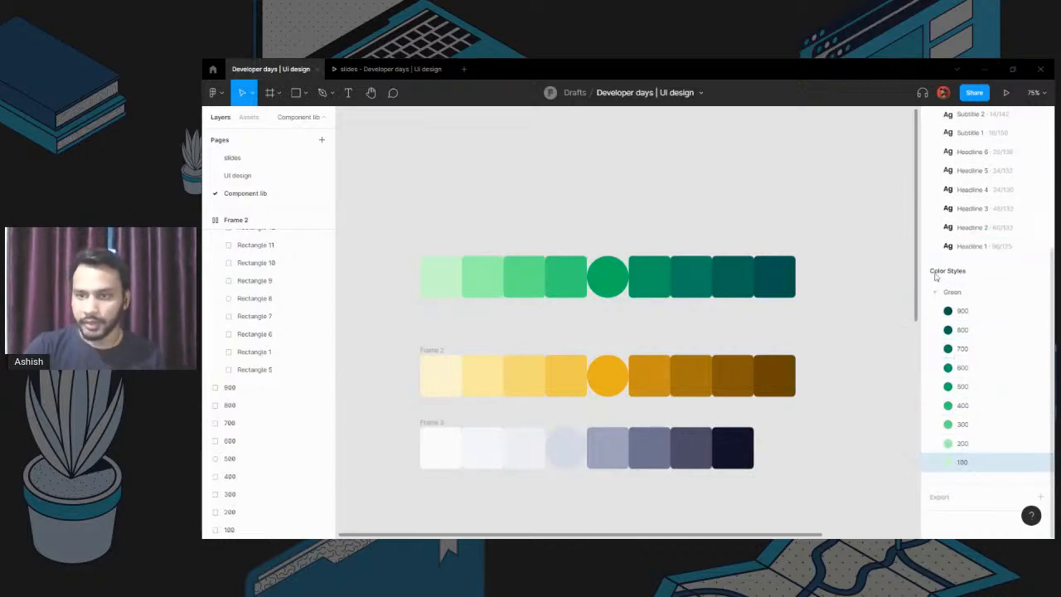
left_click(935, 292)
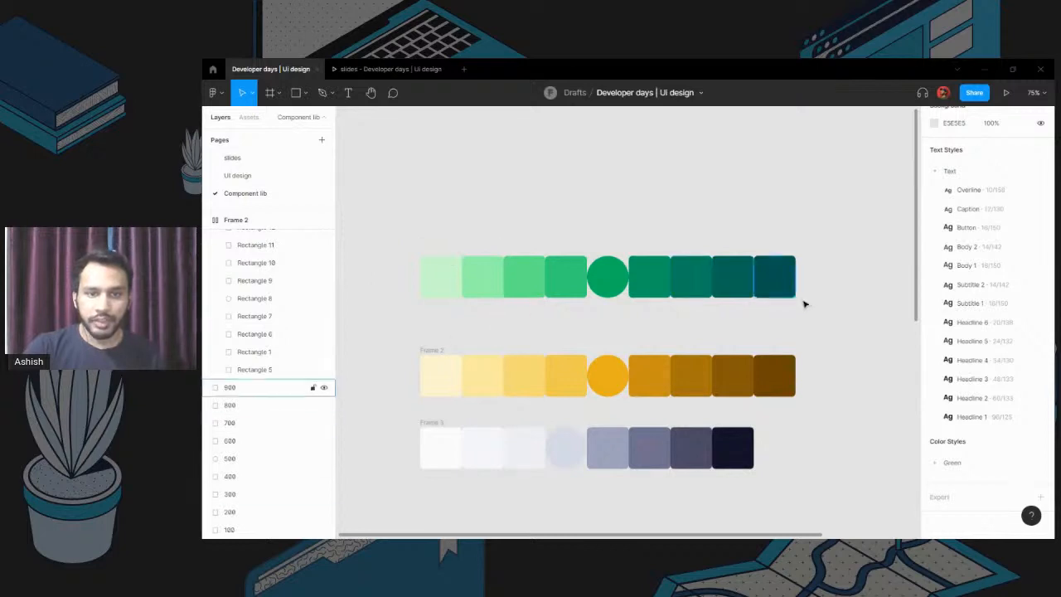
Step: Move the green swatches further up the canvas and the yellow palette frame to Y -449 beneath them
left_click_drag(806, 298, 436, 221)
left_click(435, 286)
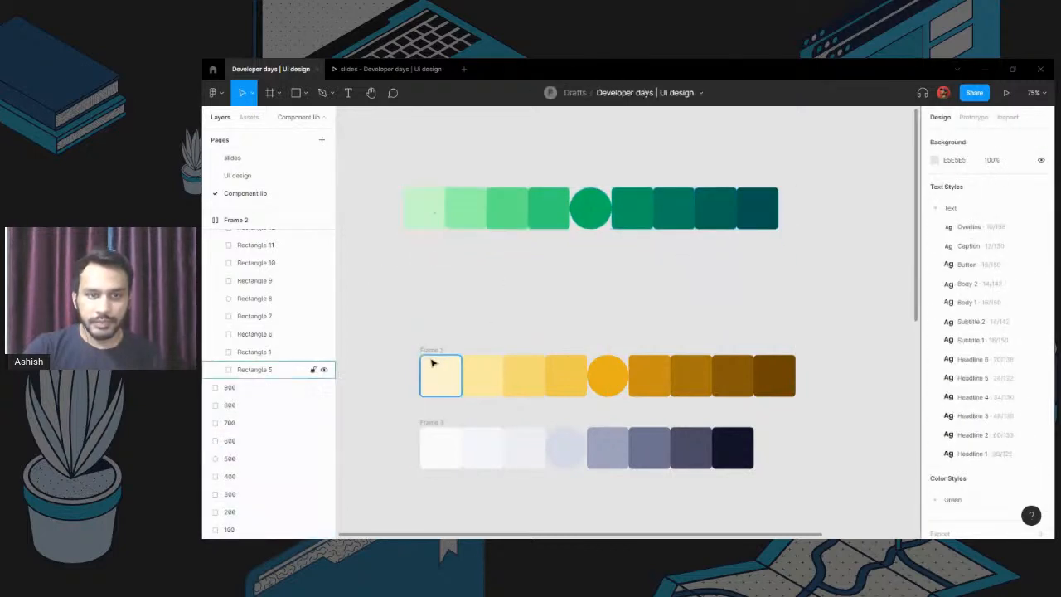
left_click_drag(432, 362, 433, 284)
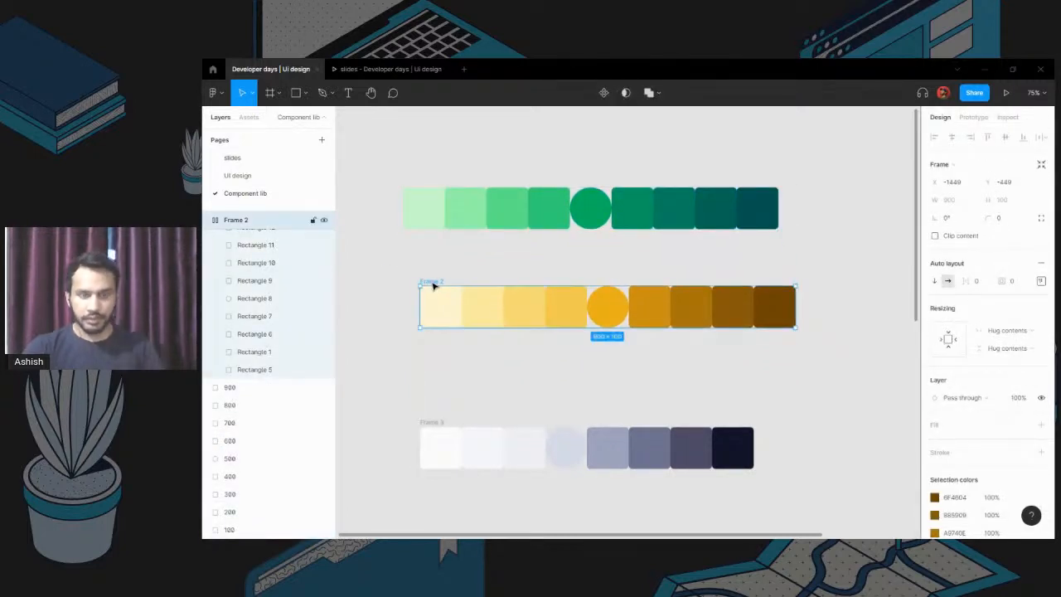
Step: Ungroup the yellow palette frame and batch-rename its nine swatches with descending numbers, using the pattern $N00 stopping at 1
key("Return")
left_click_drag(822, 344, 382, 278)
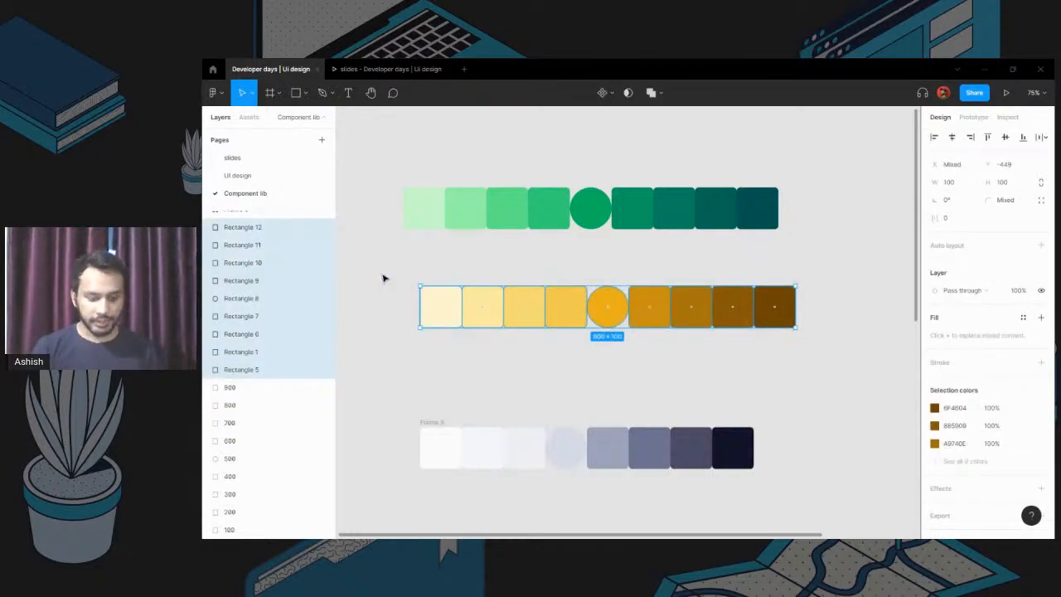
key("ctrl+r")
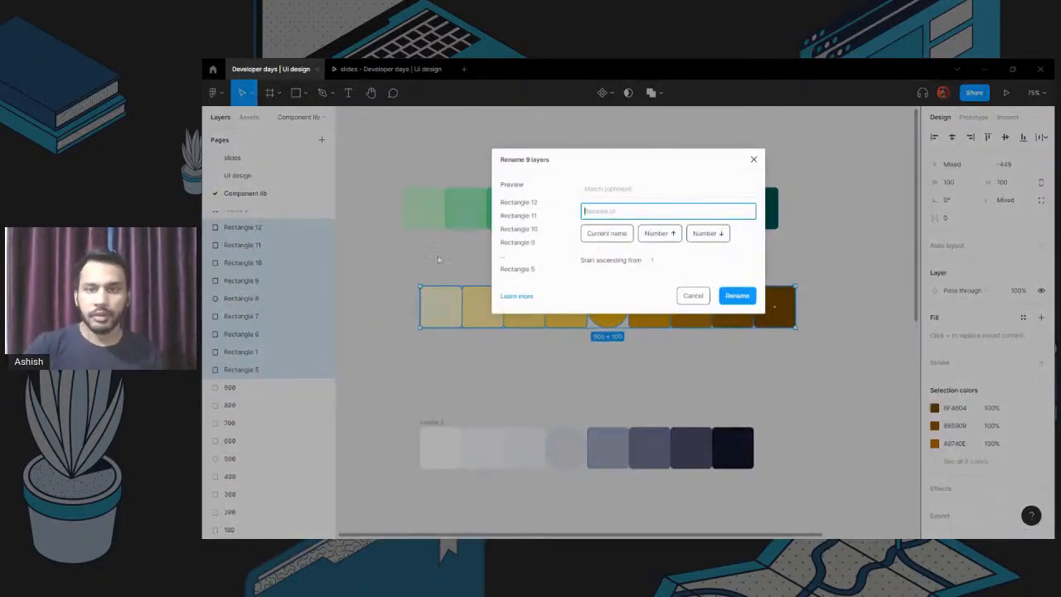
left_click(704, 233)
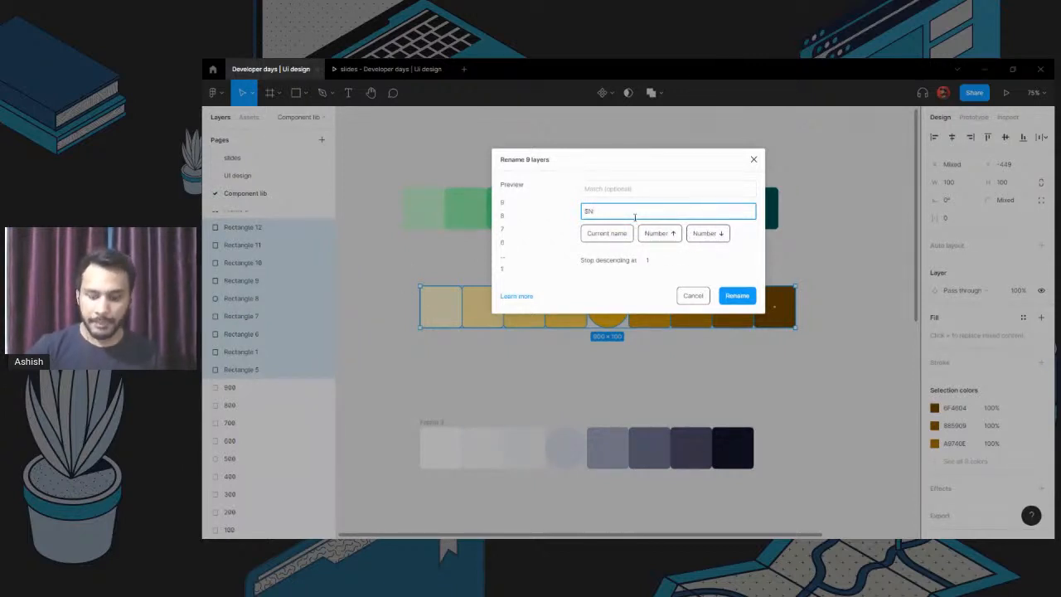
type("00")
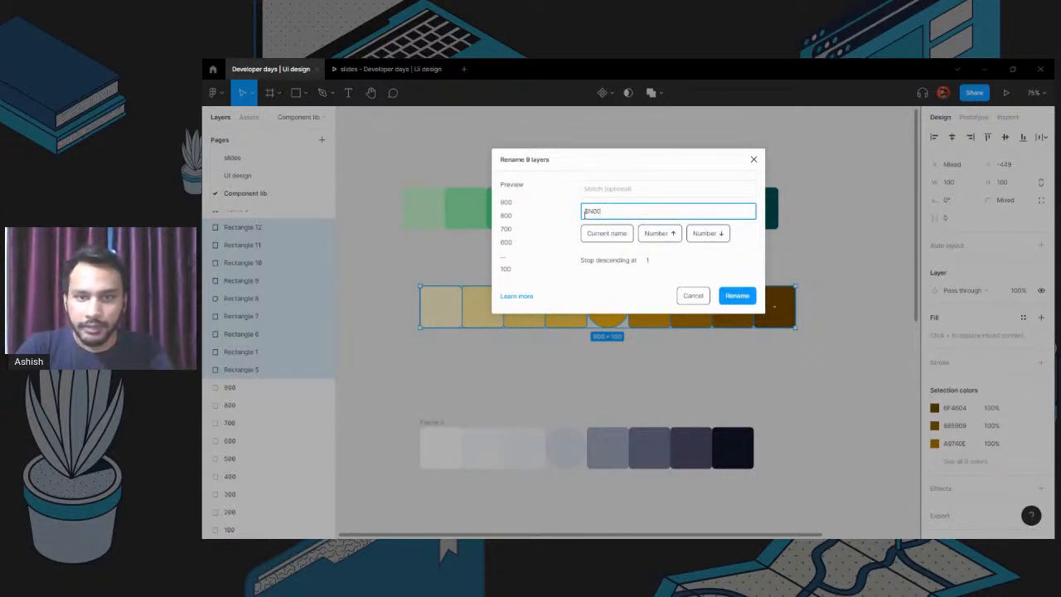
left_click(644, 263)
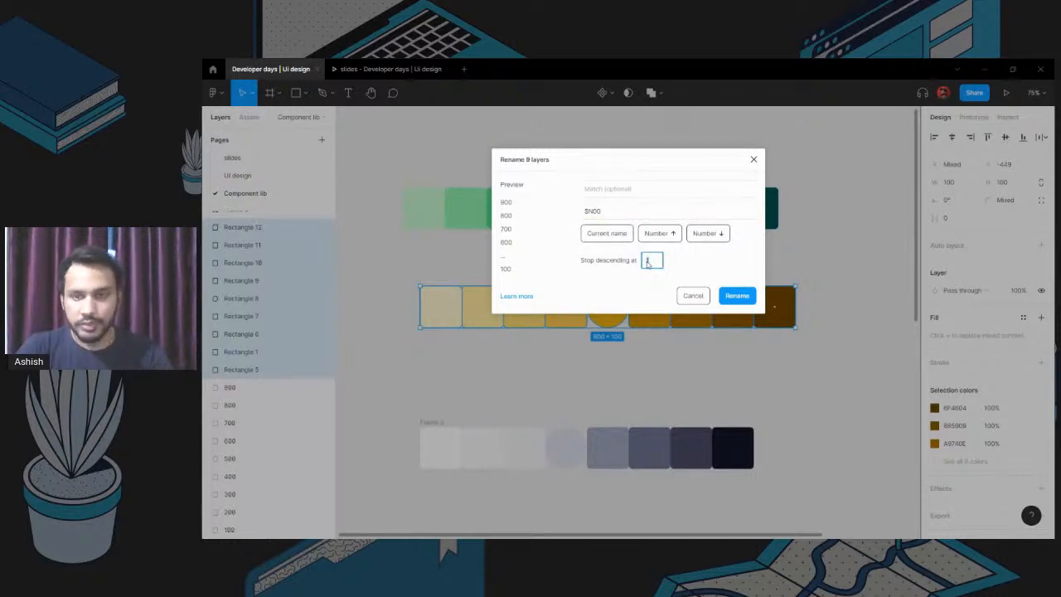
type("2")
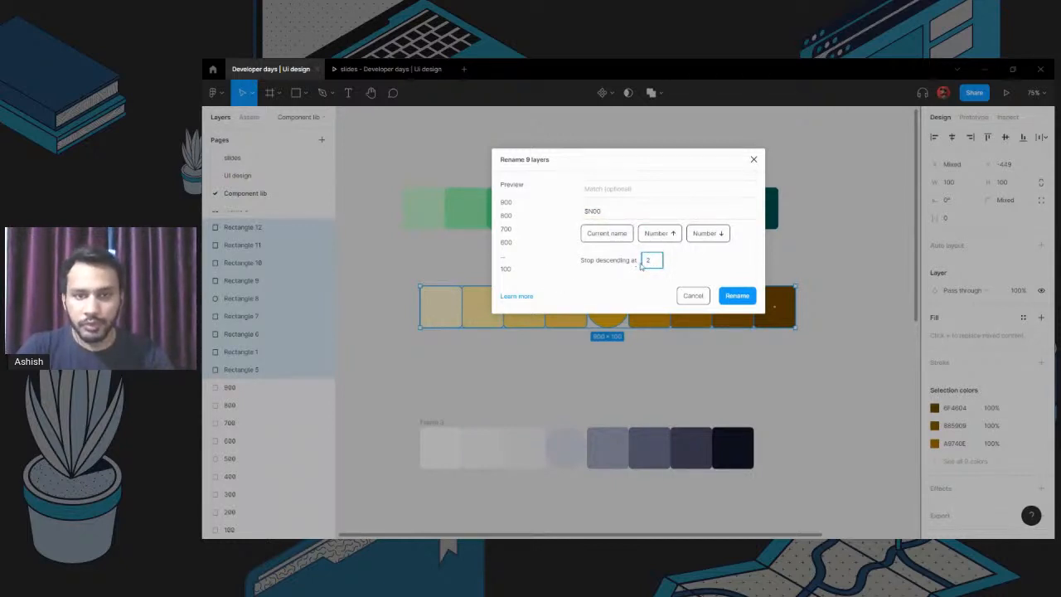
left_click(747, 259)
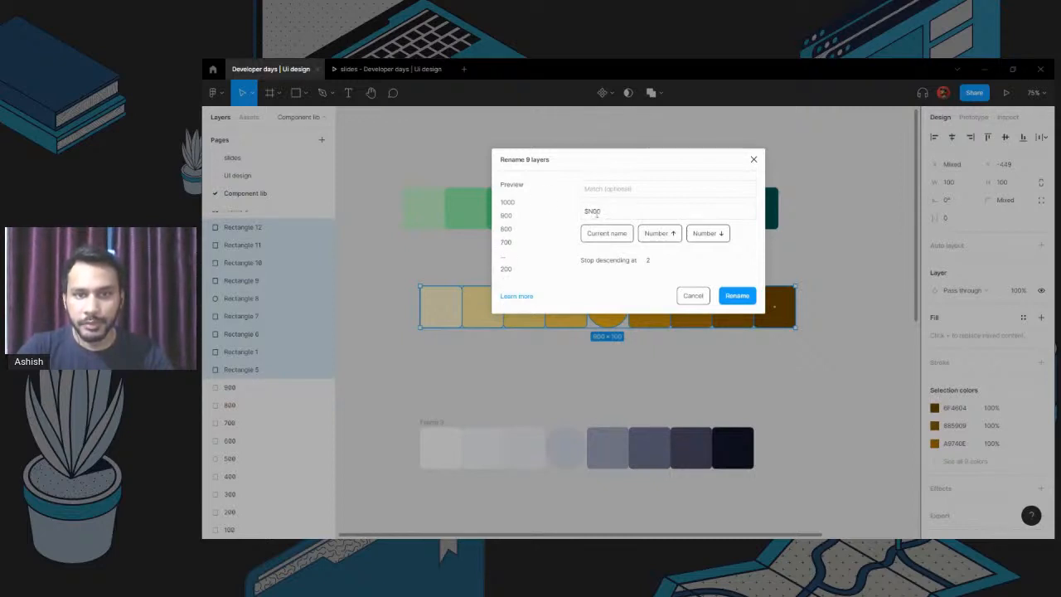
left_click(651, 261)
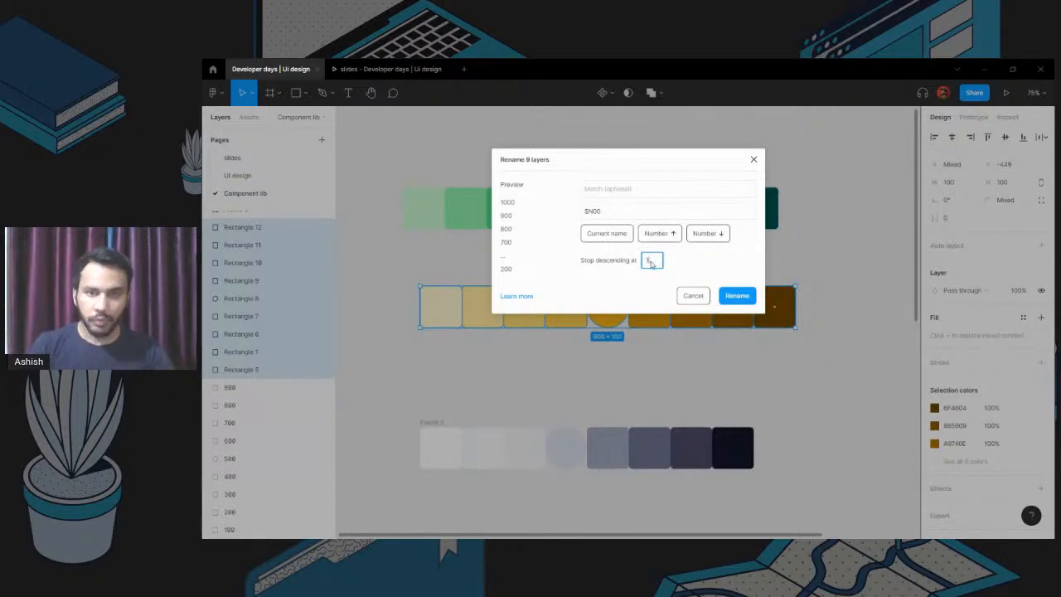
left_click(710, 273)
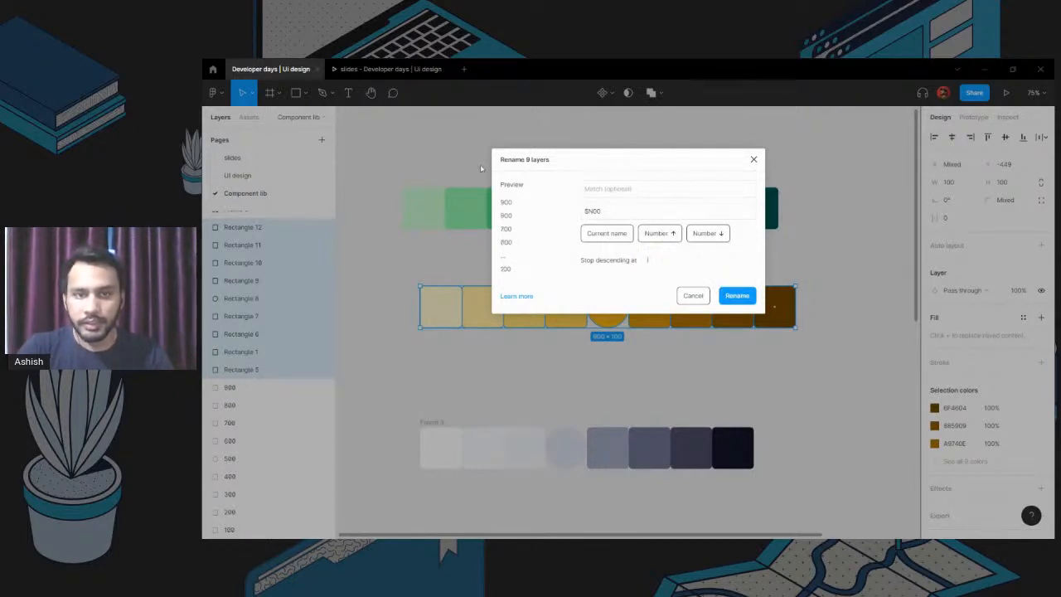
left_click(737, 296)
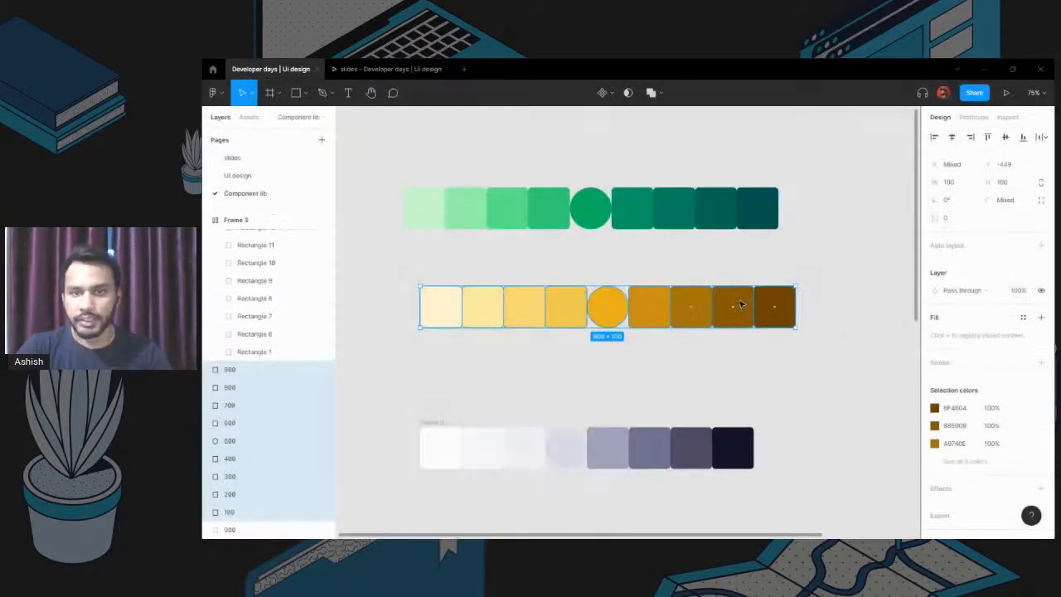
Step: Check the darkest yellow swatch's layer name and reselect all nine yellow swatches
left_click(845, 373)
left_click_drag(829, 353, 417, 266)
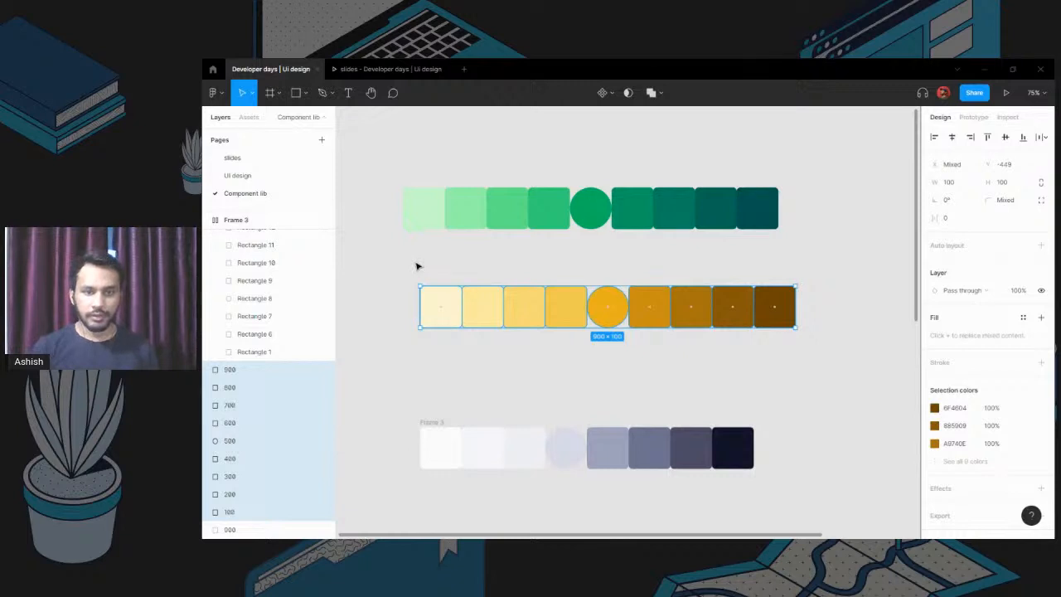
left_click(808, 379)
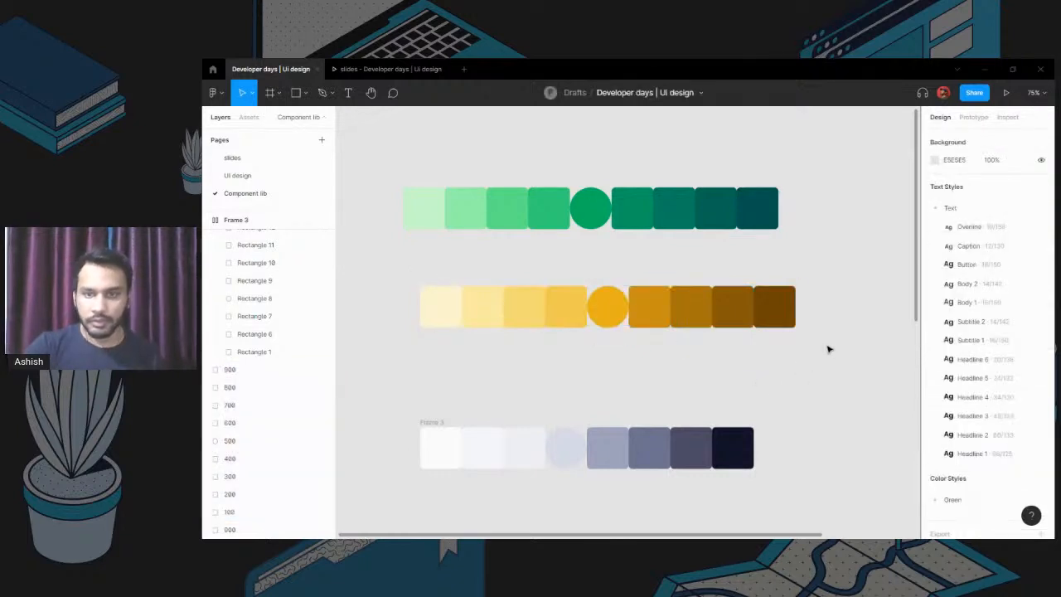
left_click_drag(828, 347, 397, 296)
left_click(761, 382)
left_click(771, 307)
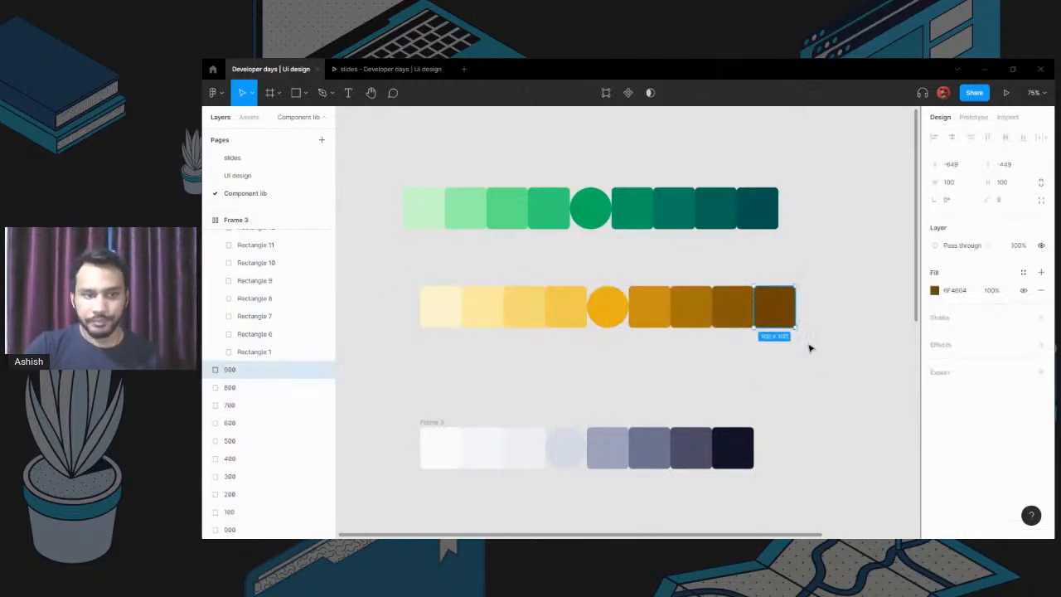
left_click_drag(827, 360, 385, 275)
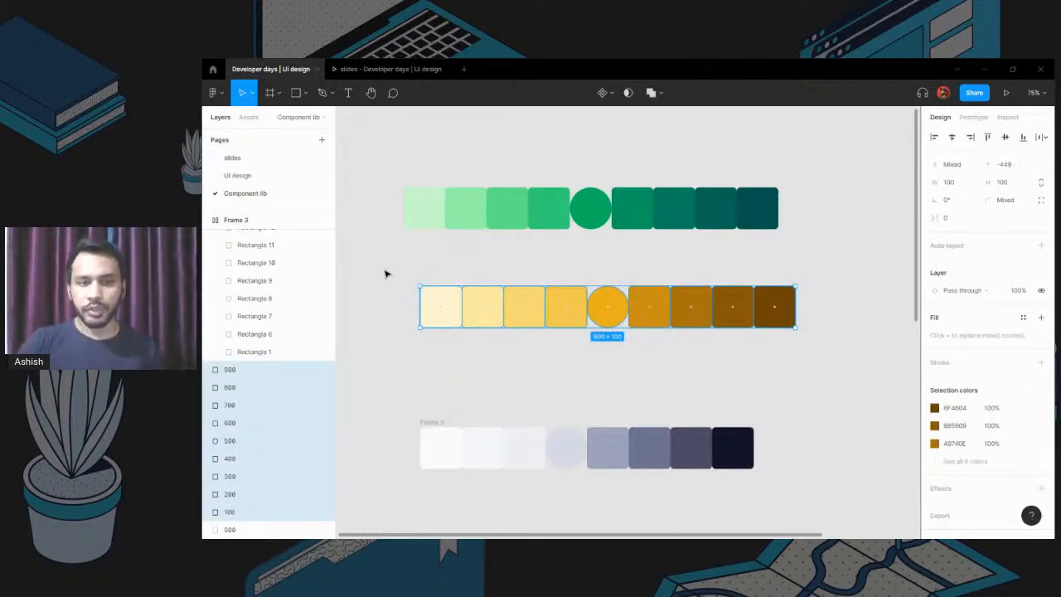
right_click(568, 309)
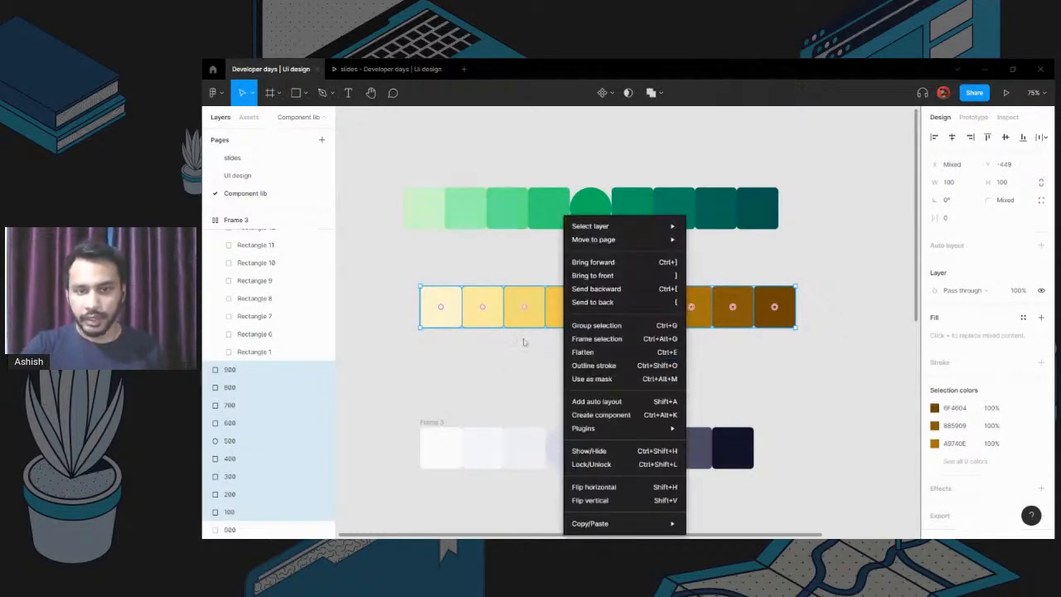
mouse_move(583, 428)
left_click(489, 400)
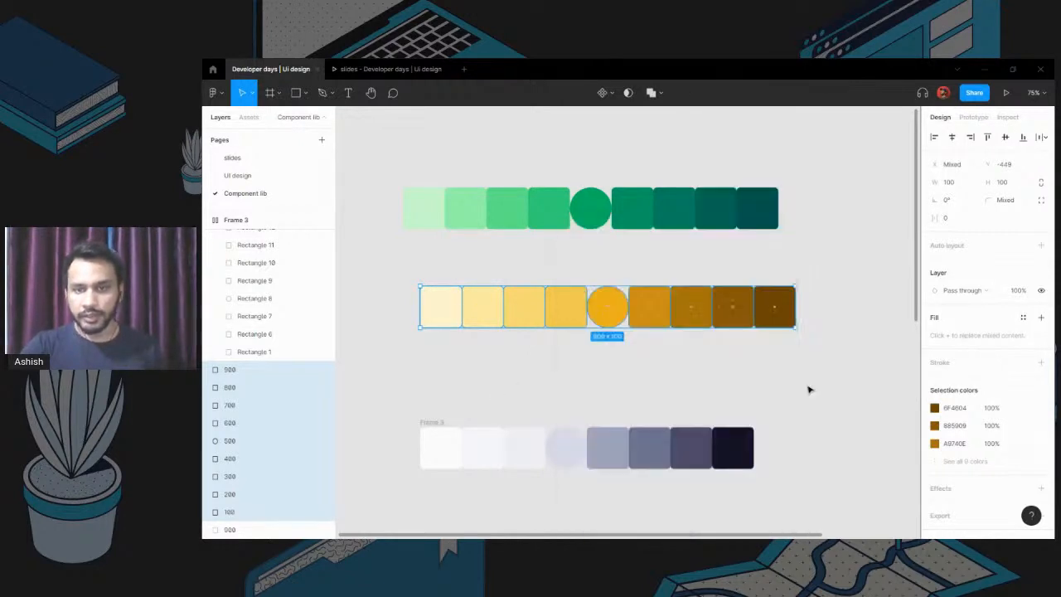
Step: Generate colour styles from the nine yellow swatches with Styler's Generate Styles command
left_click_drag(836, 369, 337, 266)
key("ctrl+slash")
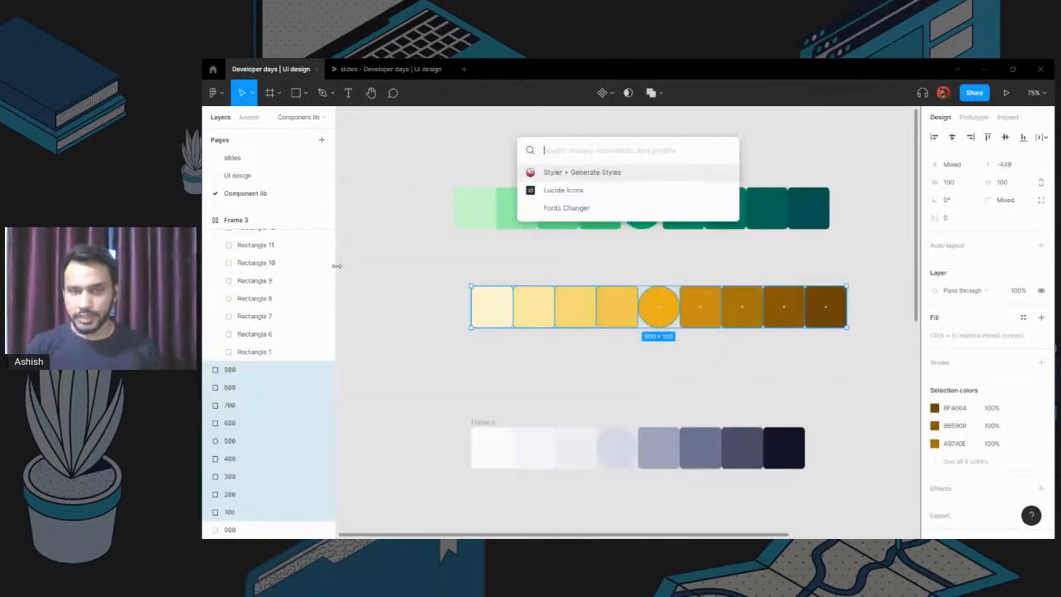
type("styl")
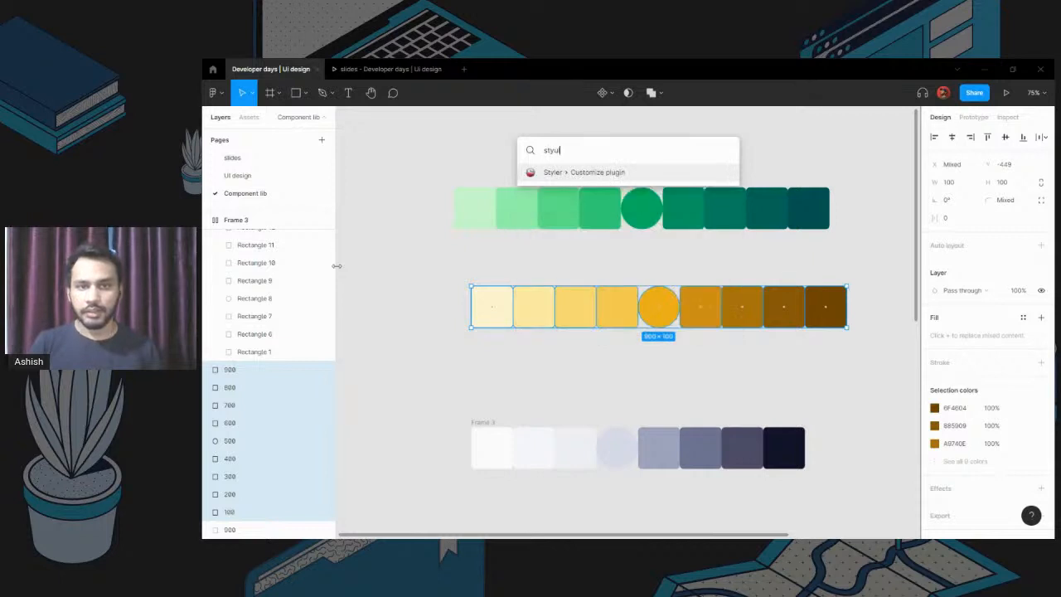
key("BackSpace")
key("BackSpace")
type("yler")
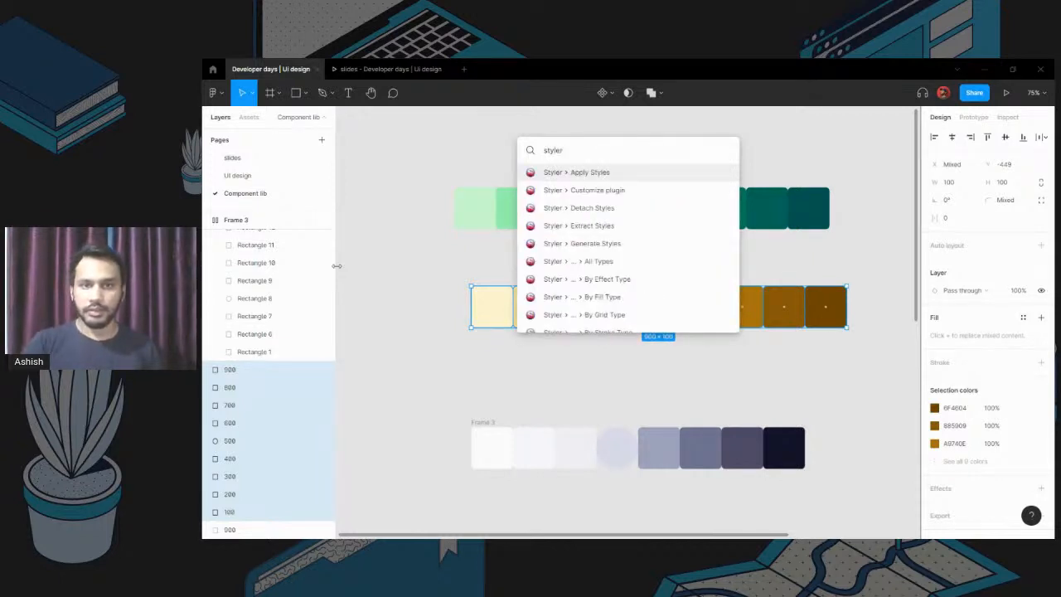
left_click(593, 243)
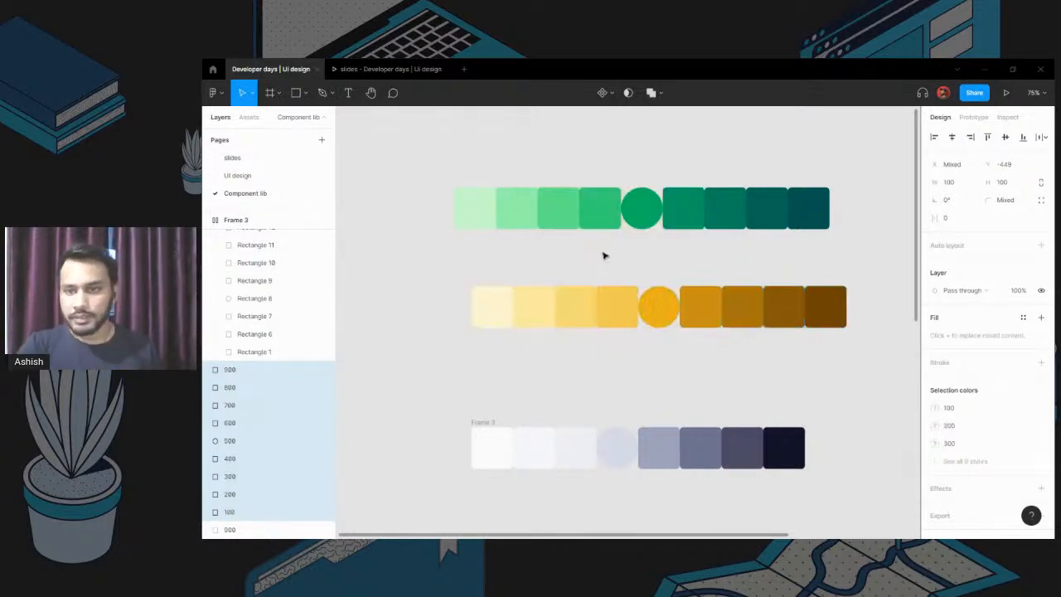
Step: Group the new yellow colour styles 900 to 100 into a folder named Oranger and collapse it
left_click(875, 395)
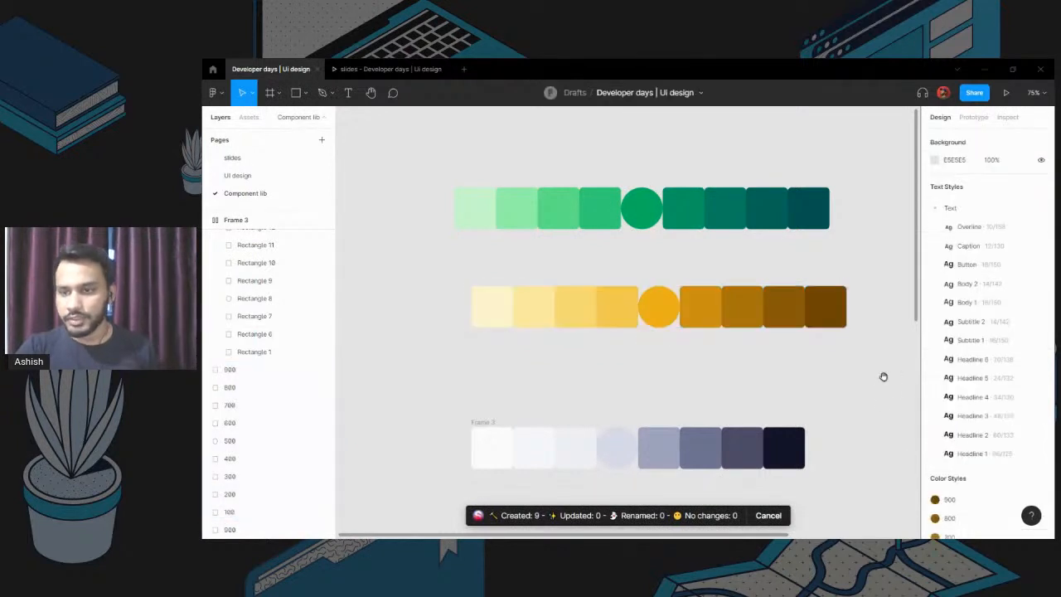
scroll(881, 374, "right", 2)
scroll(983, 374, "down", 5)
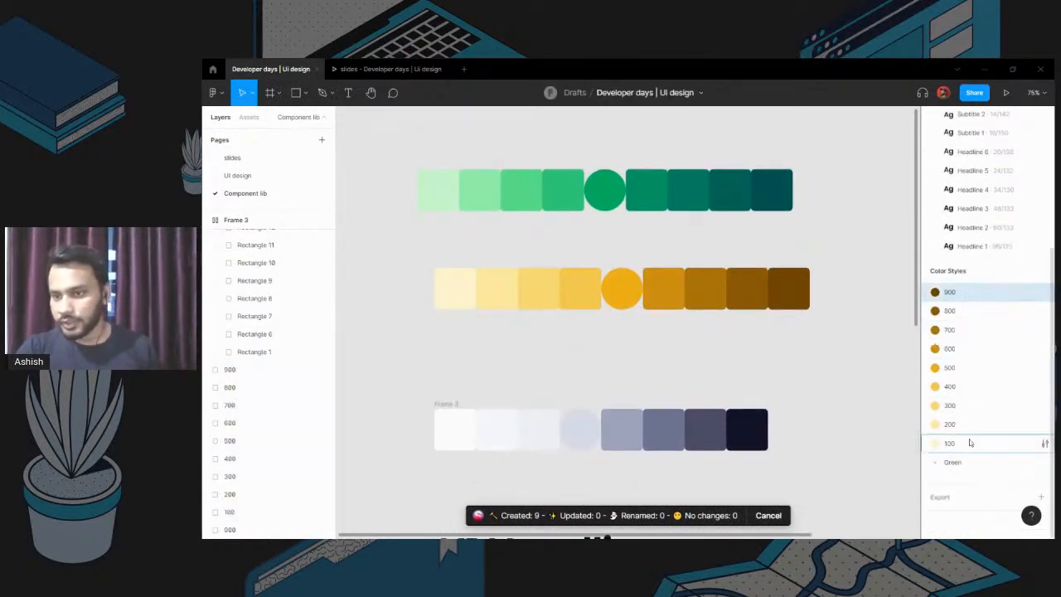
left_click(971, 446, "shift")
right_click(976, 337)
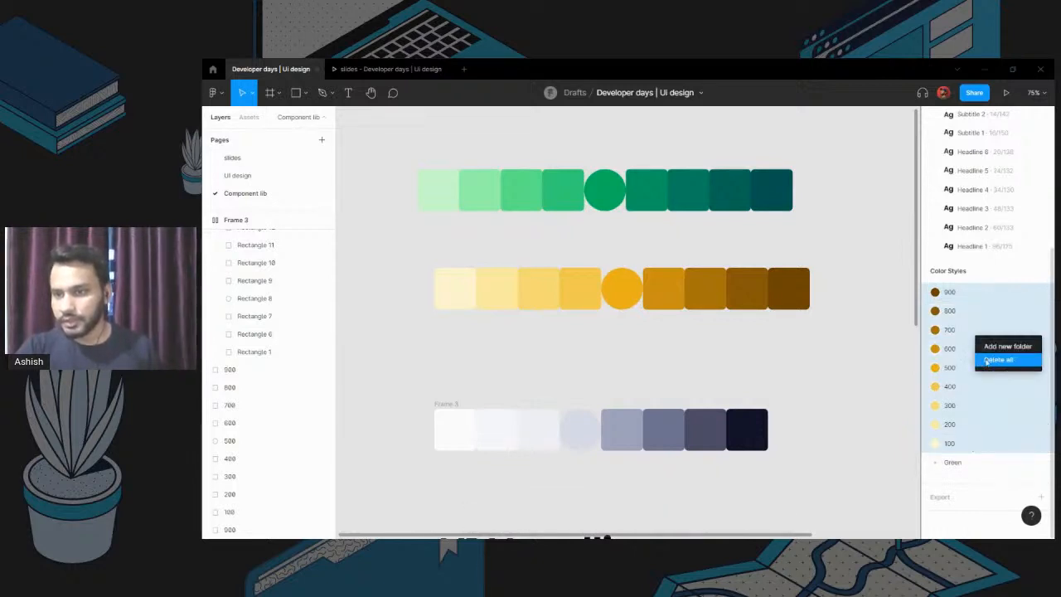
left_click(999, 346)
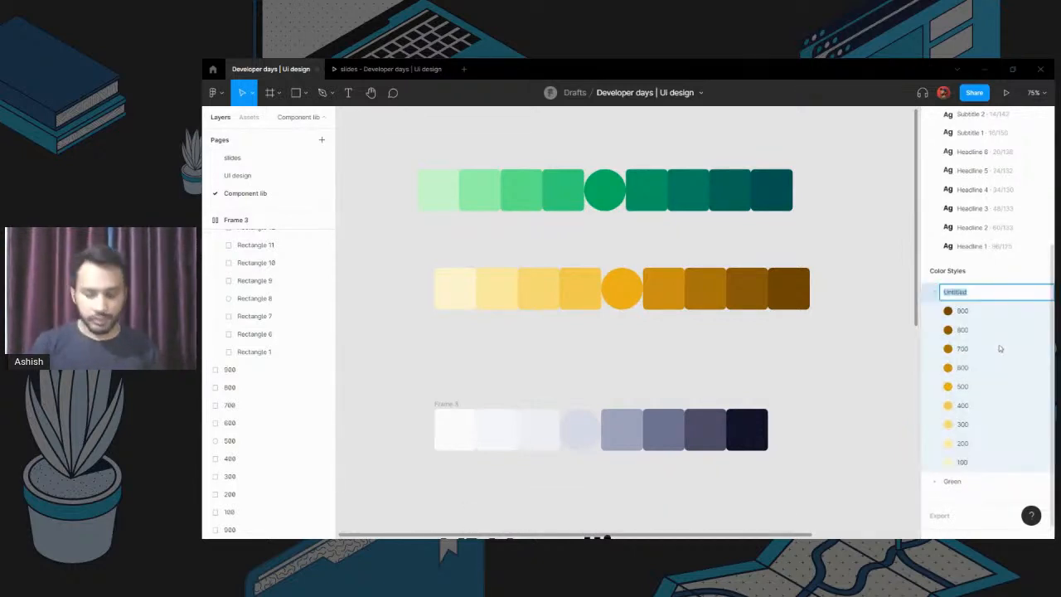
type("Orang")
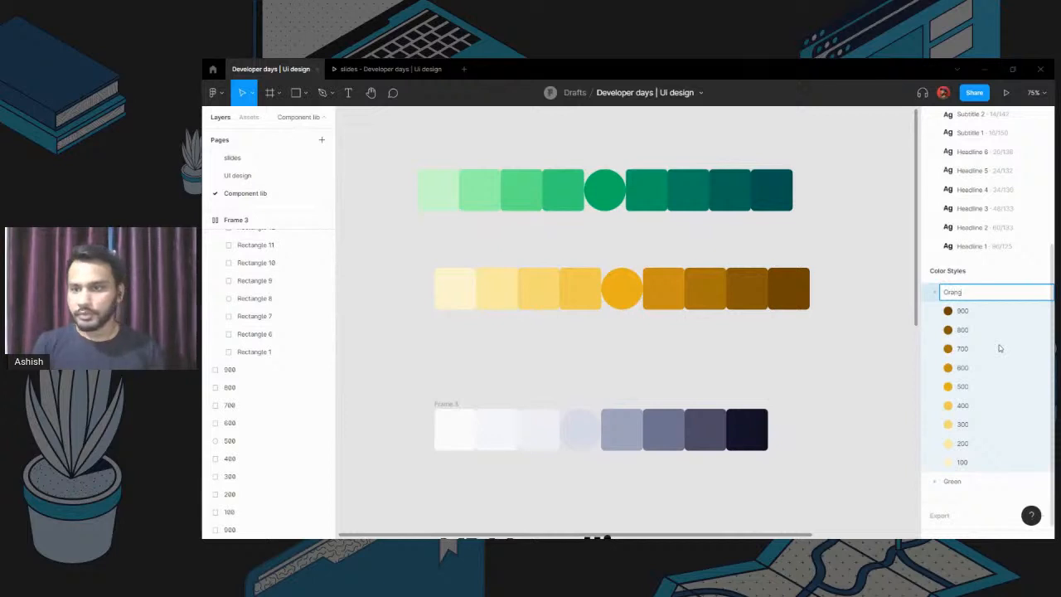
type("e")
key("Return")
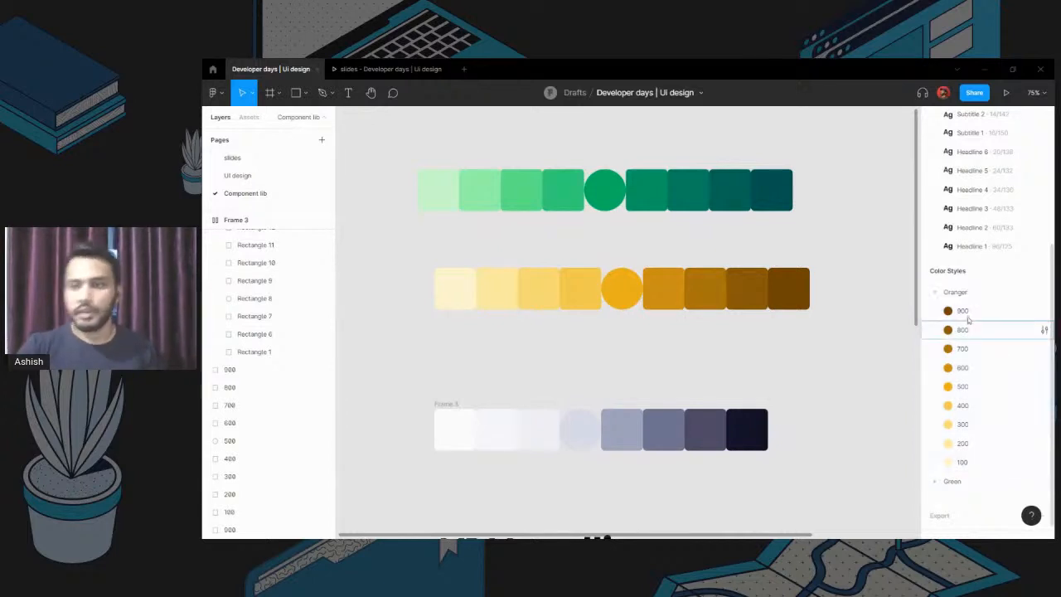
left_click(935, 292)
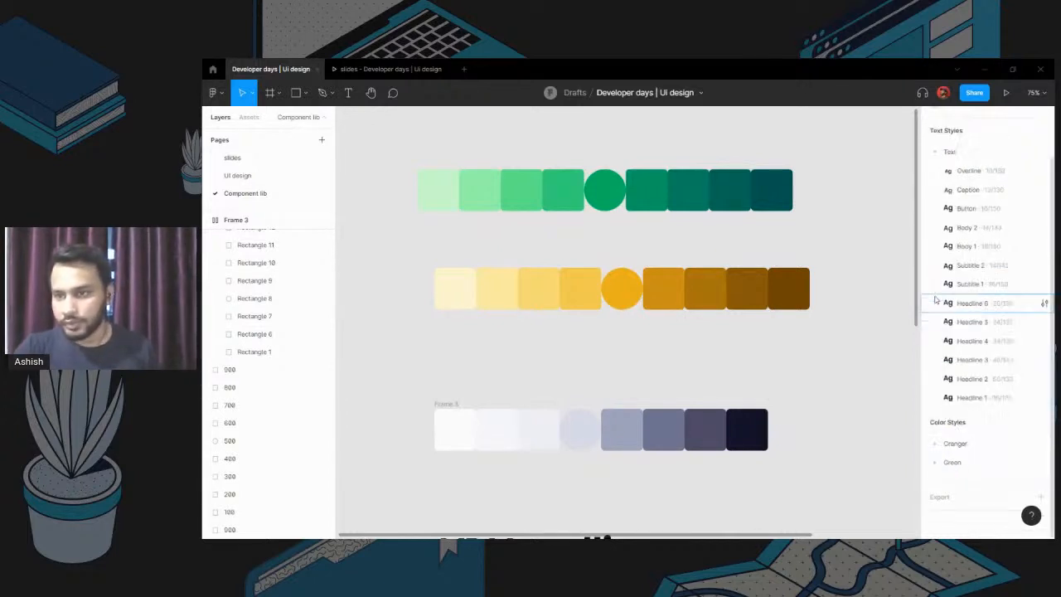
Step: Try to move the Oranger colour folder below Green, undo the move and collapse both folders
left_click(963, 445)
left_click_drag(970, 469, 971, 468)
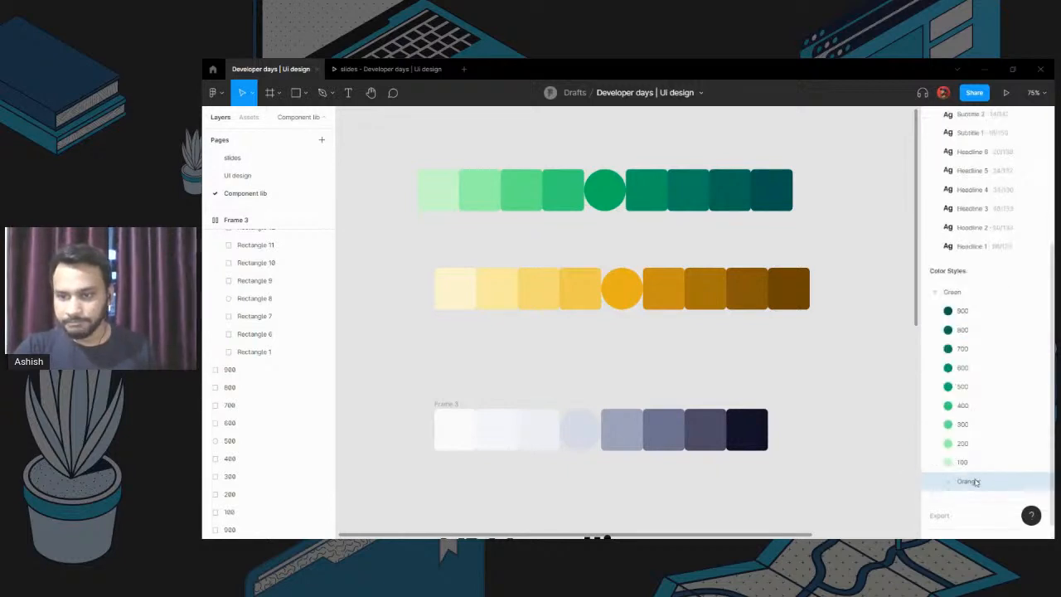
key("ctrl+z")
left_click(955, 292)
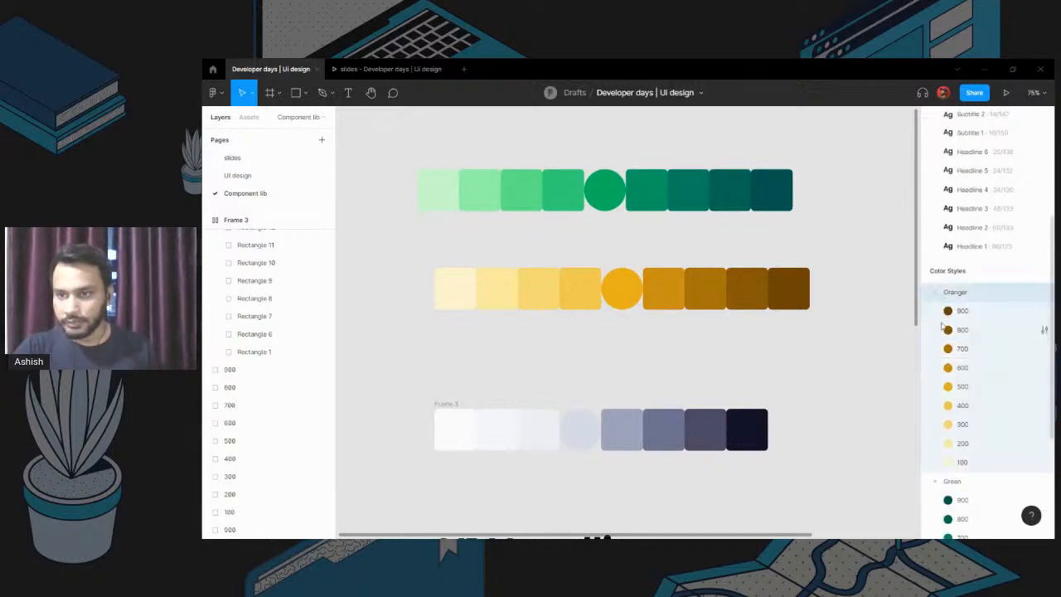
left_click(935, 292)
left_click(934, 312)
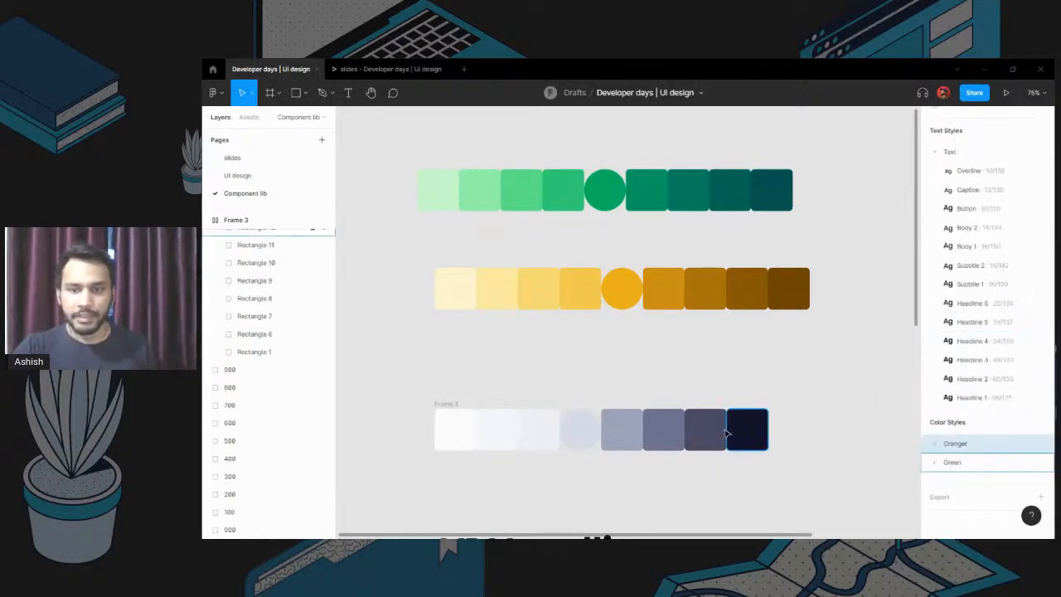
Step: Move the grey palette frame up beneath the yellow swatches at Y -260 and ungroup it, keeping its swatches selected
left_click(460, 417)
left_click_drag(453, 407, 462, 342)
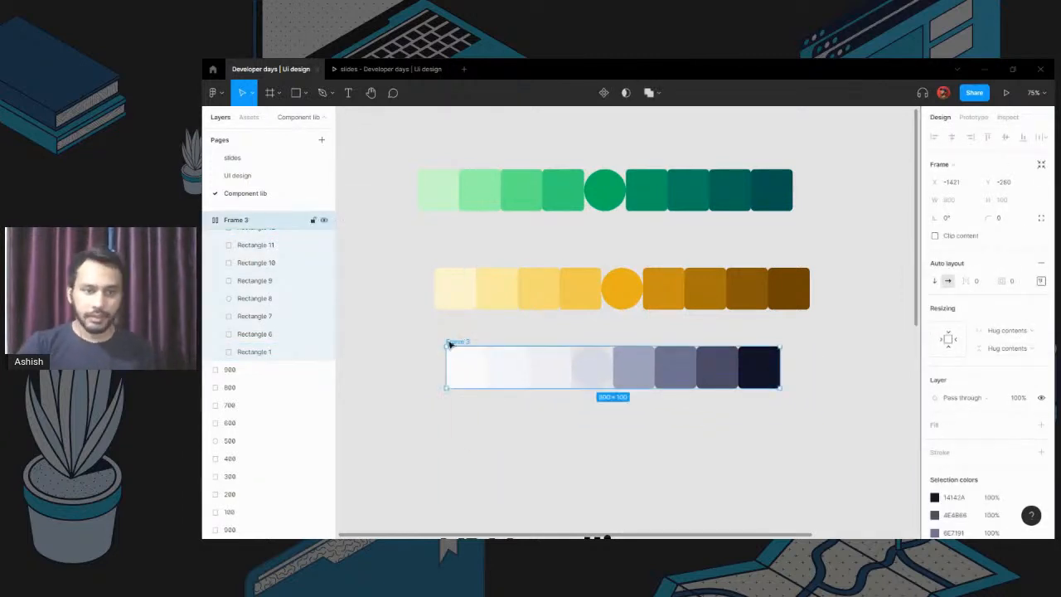
key("ctrl+shift+g")
left_click(824, 450)
left_click_drag(827, 443, 810, 406)
left_click(547, 462)
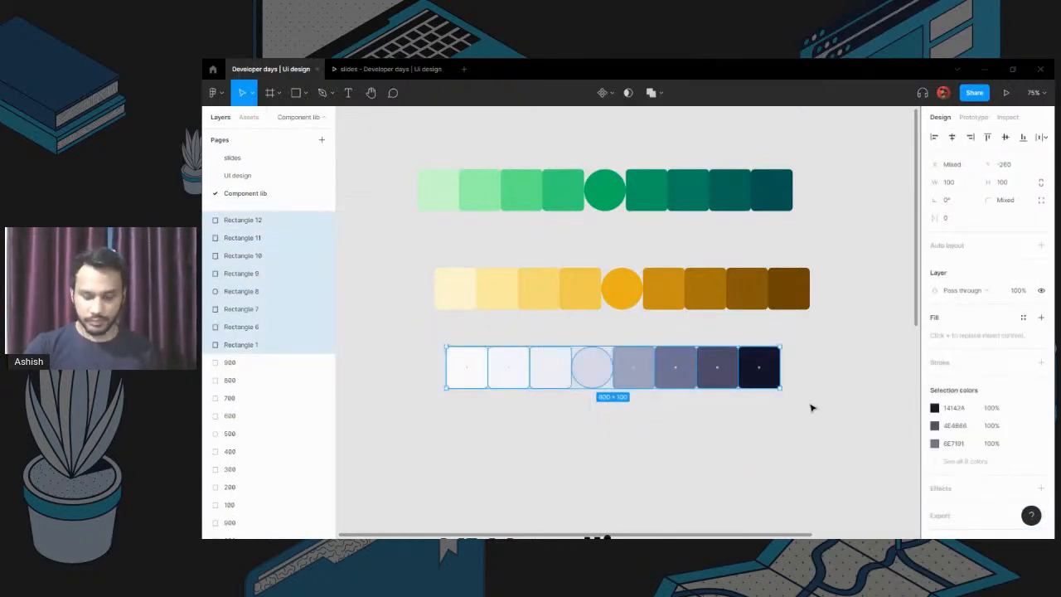
Step: Batch-rename the eight grey swatches with descending numbers, using the pattern $N00 stopping at 1
key("ctrl+r")
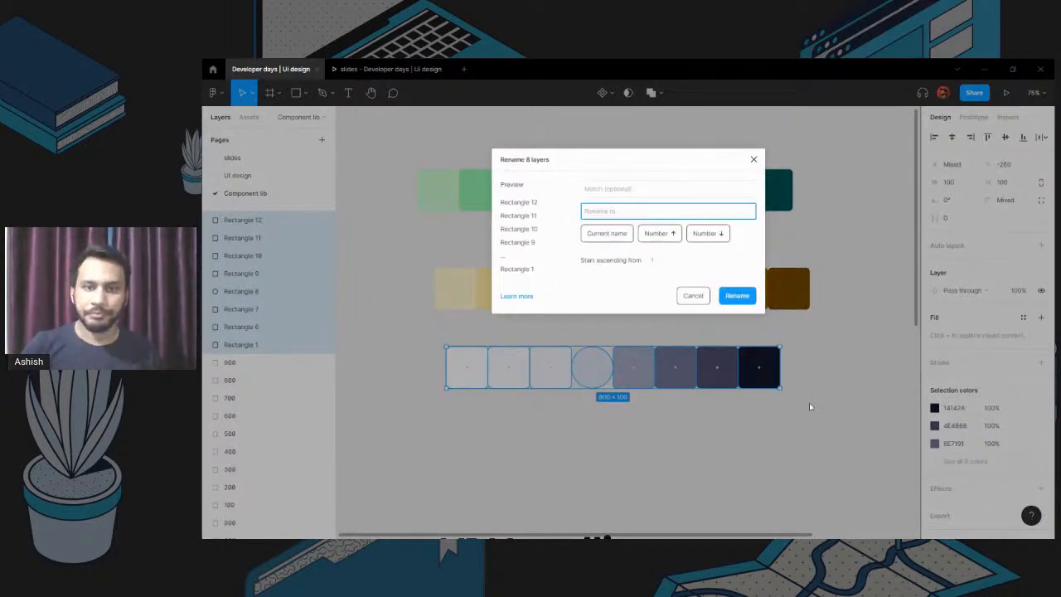
left_click(708, 235)
left_click(708, 234)
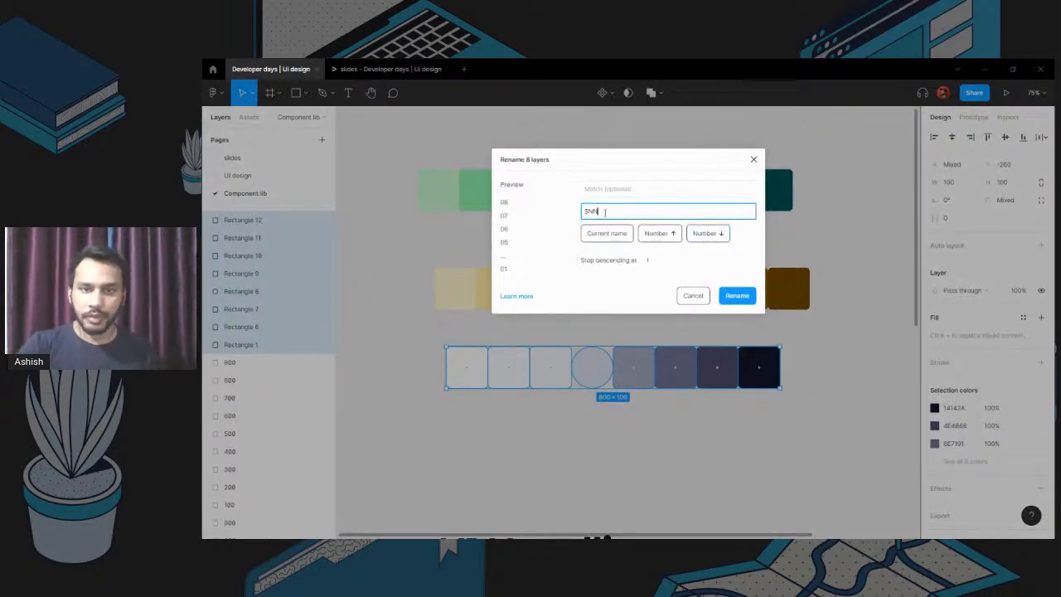
key("BackSpace")
type("00")
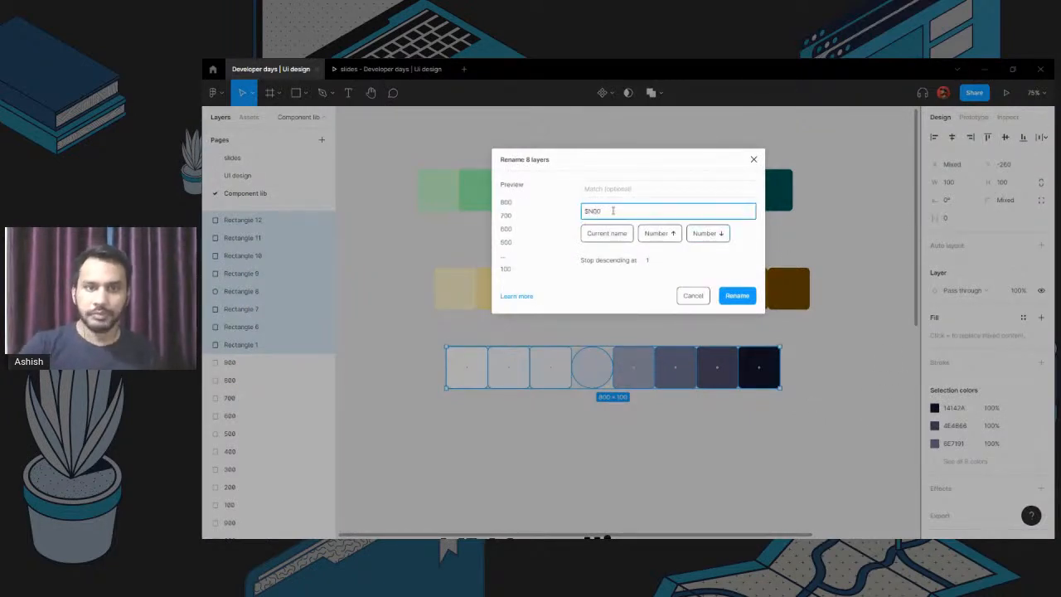
left_click(735, 298)
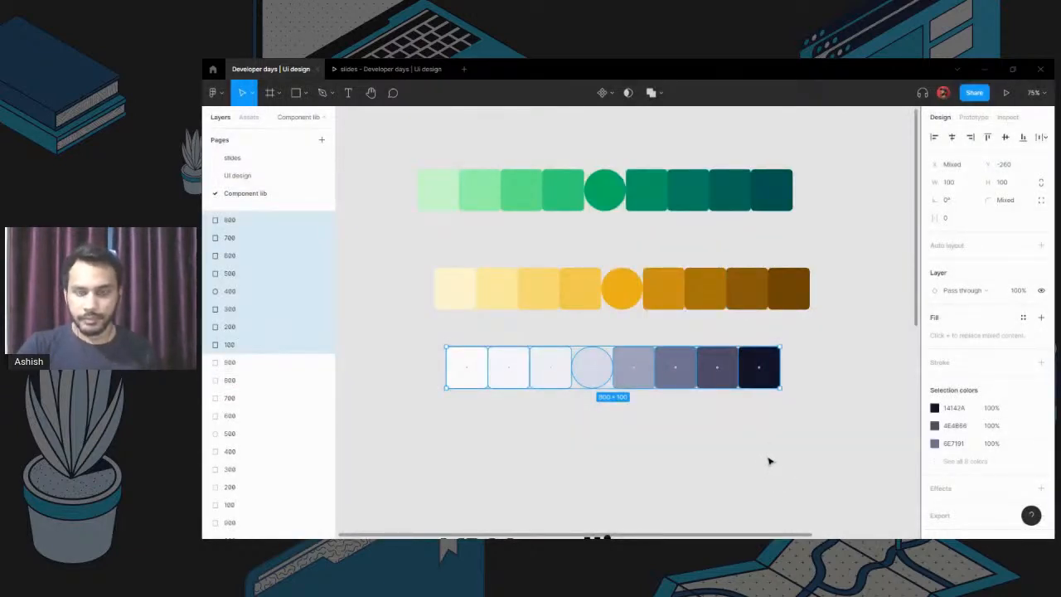
Step: Generate colour styles from the eight grey swatches with Styler and deselect them
key("ctrl+/")
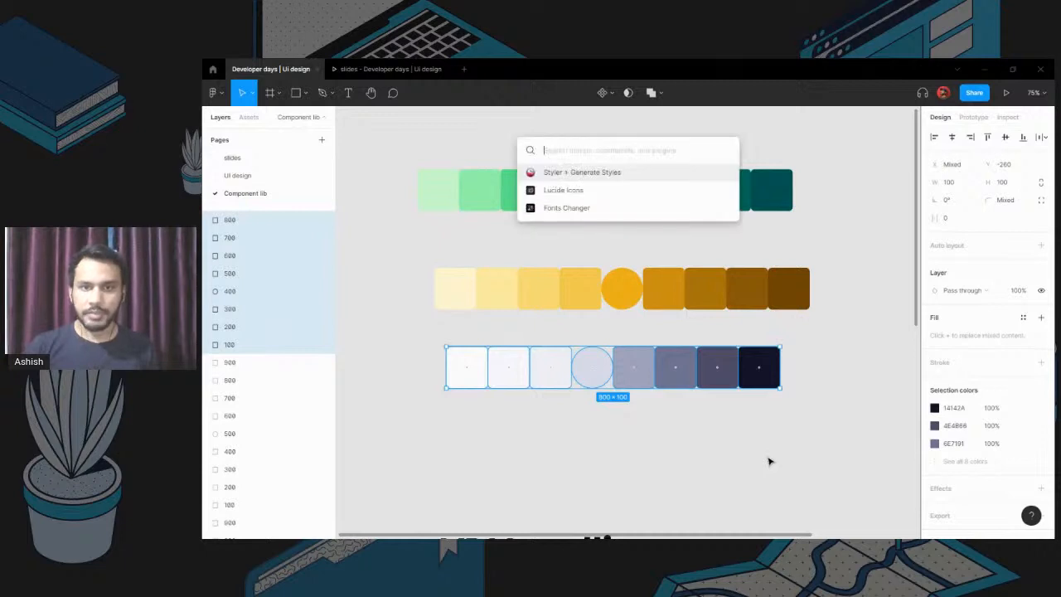
left_click(619, 172)
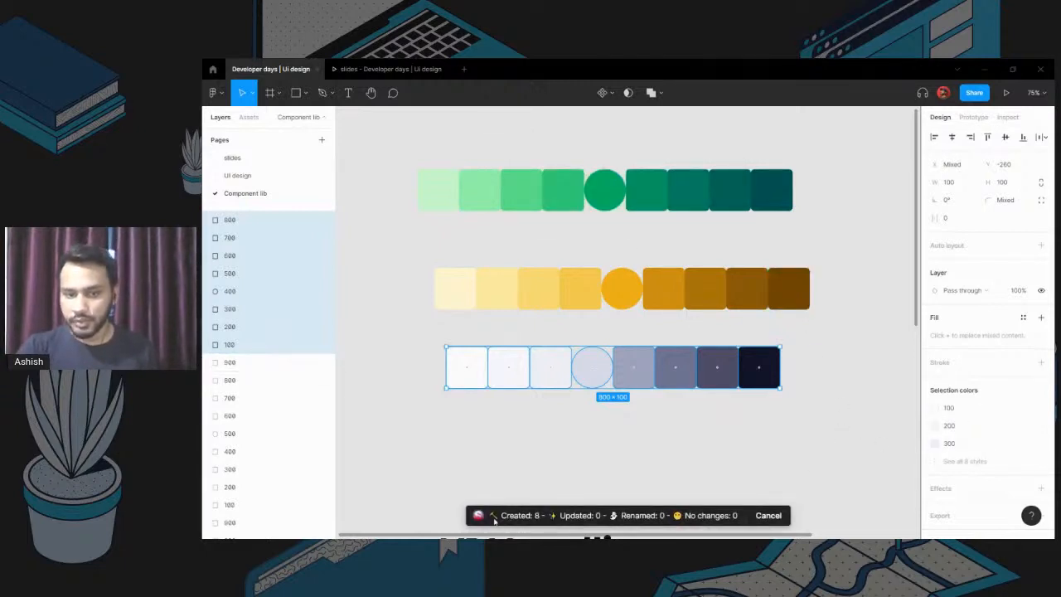
left_click(912, 448)
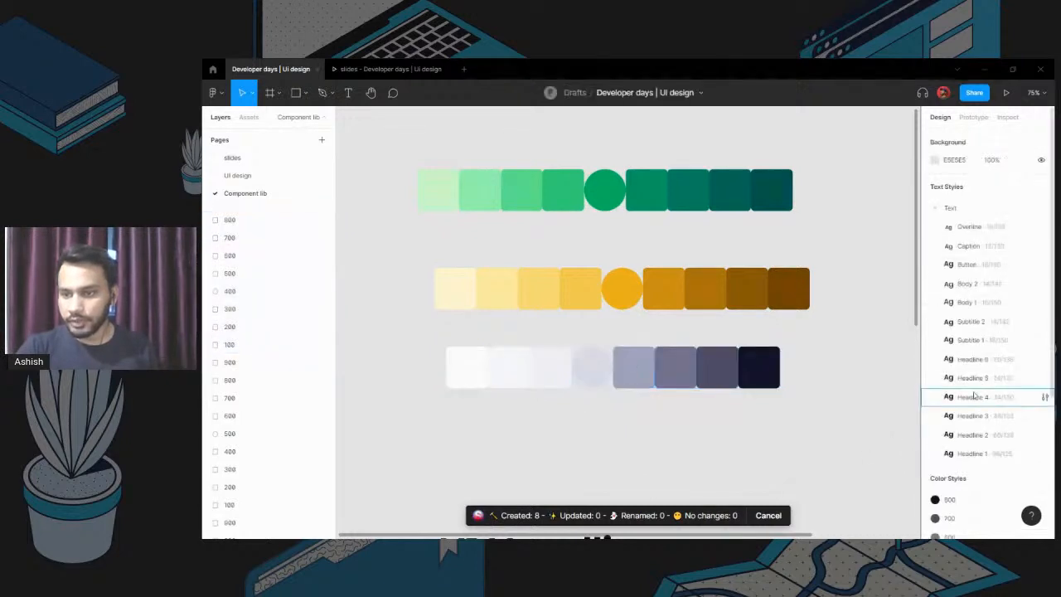
Step: Group the new grey colour styles 800 to 100 into a folder named Grey and collapse it
scroll(974, 401, "down", 5)
left_click(974, 423)
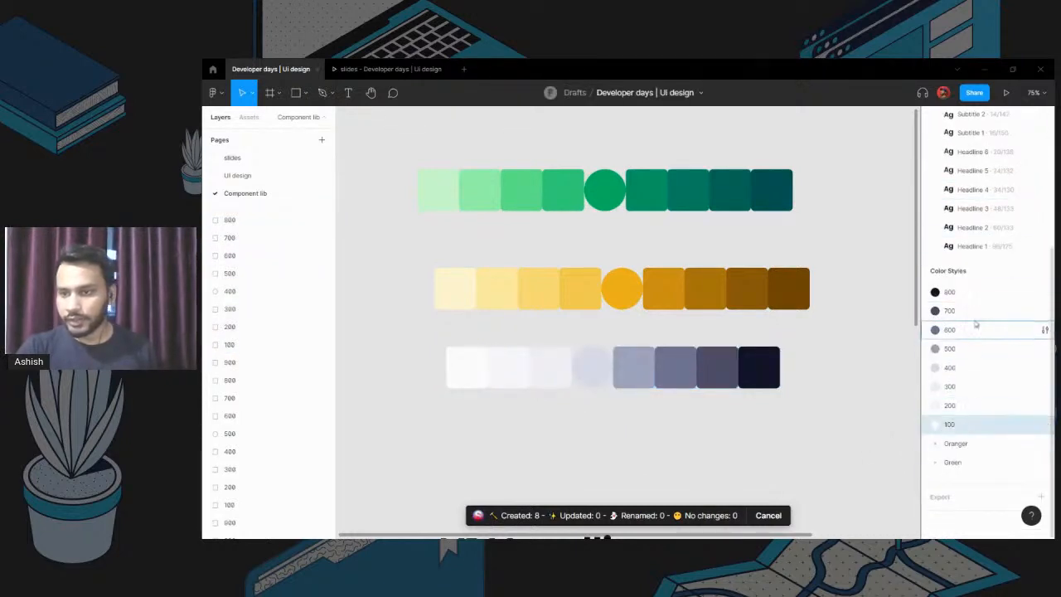
left_click(971, 300, "shift")
right_click(970, 302)
left_click(988, 309)
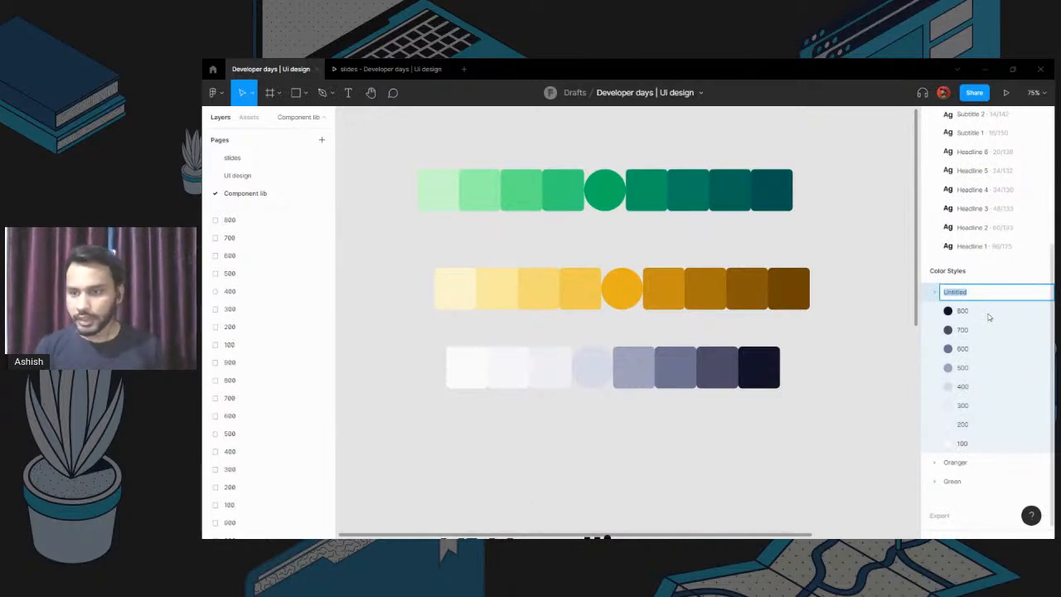
type("Grey")
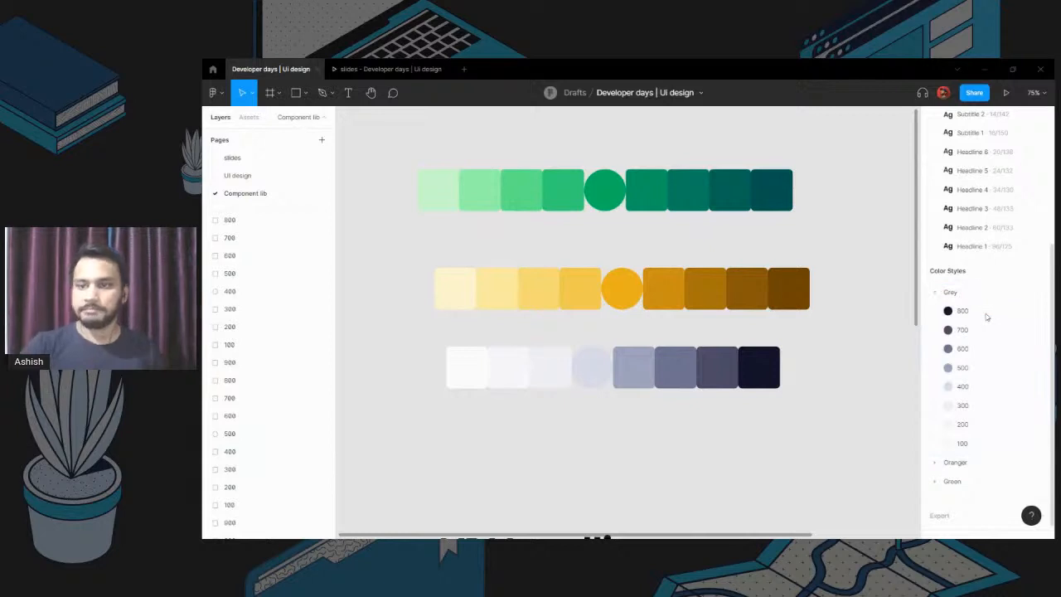
left_click(978, 291)
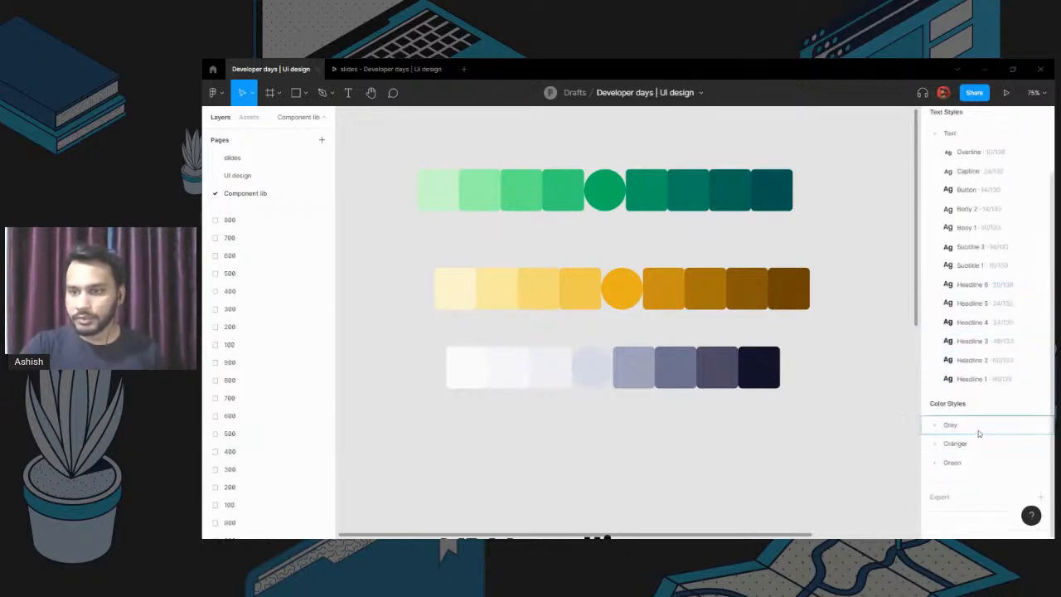
Step: Review the text and colour style lists together with the palettes, icons and headline samples on the canvas
scroll(950, 412, "up", 3)
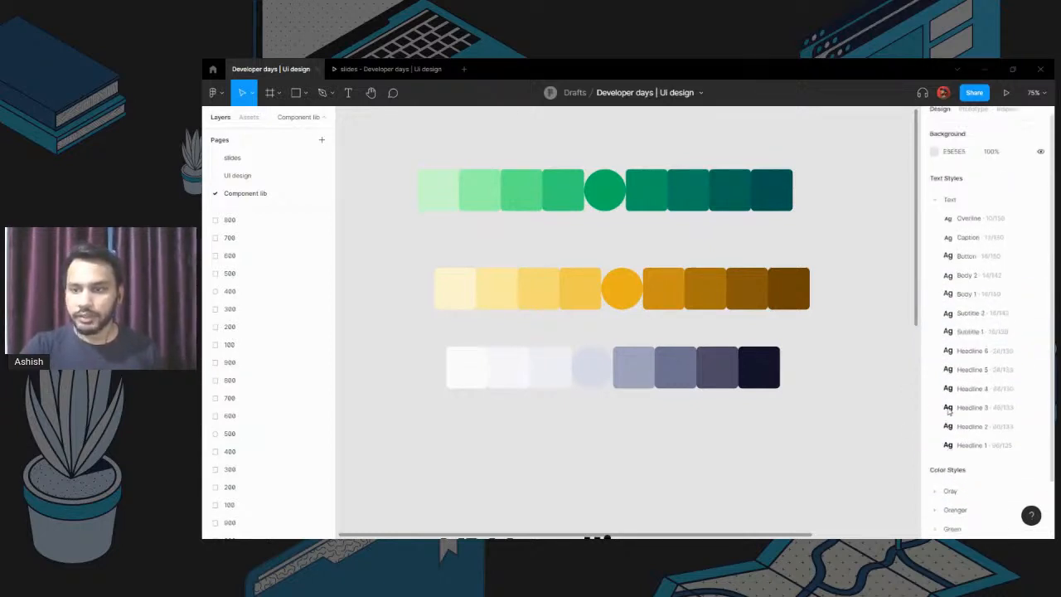
scroll(833, 355, "down", 4)
left_click_drag(831, 391, 682, 205)
left_click(821, 390)
left_click_drag(664, 360, 669, 445)
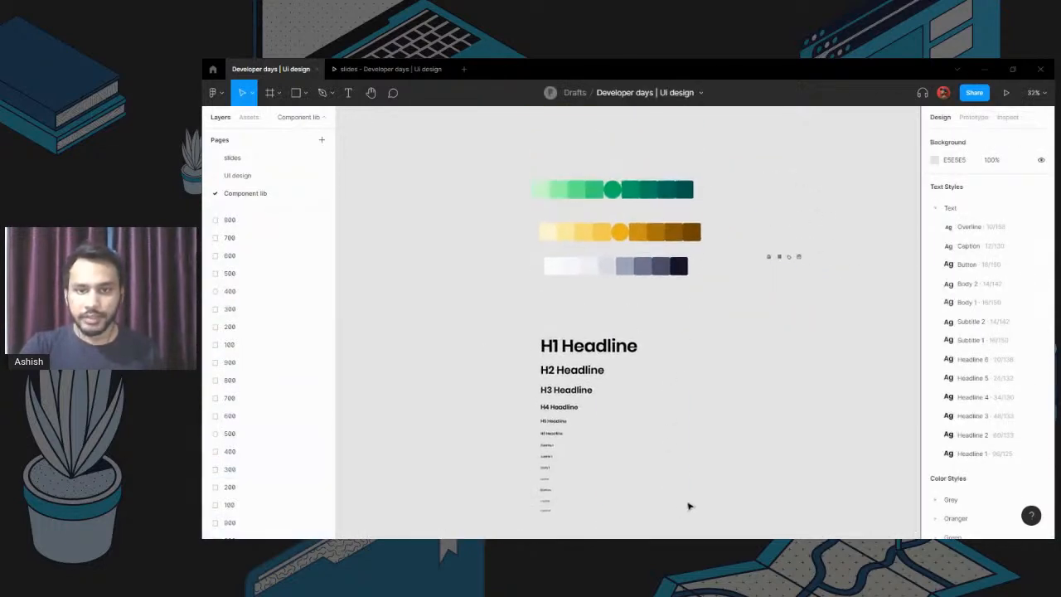
left_click_drag(688, 503, 472, 138)
left_click(694, 358)
left_click_drag(705, 378, 613, 334)
Step: Place a 100 × 100 rectangle in the empty area beside the H1 headline and round its corners to radius 17
scroll(636, 316, "up", 1)
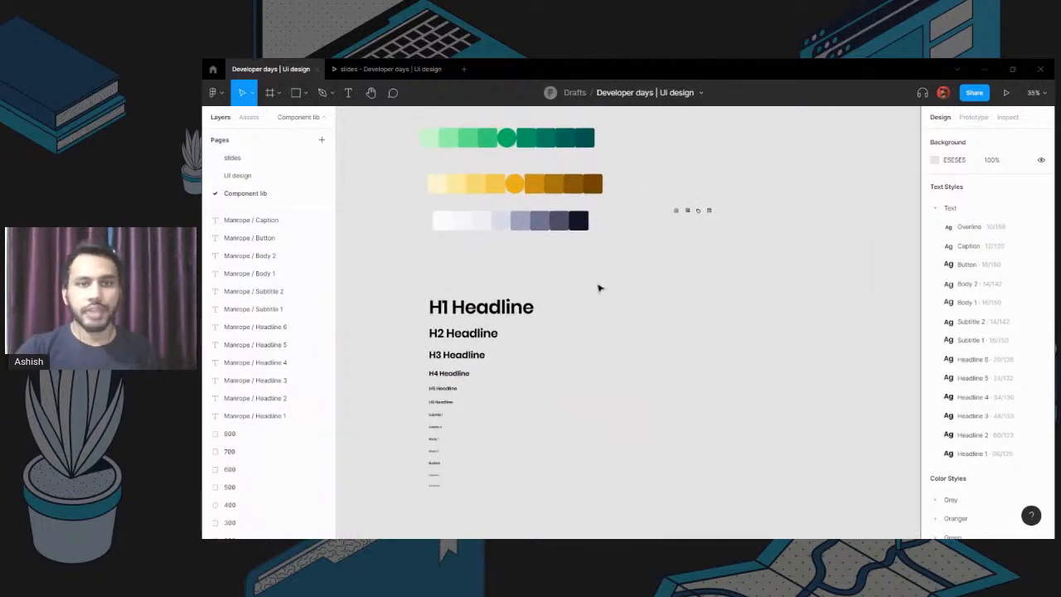
scroll(604, 282, "up", 5)
scroll(627, 274, "up", 1)
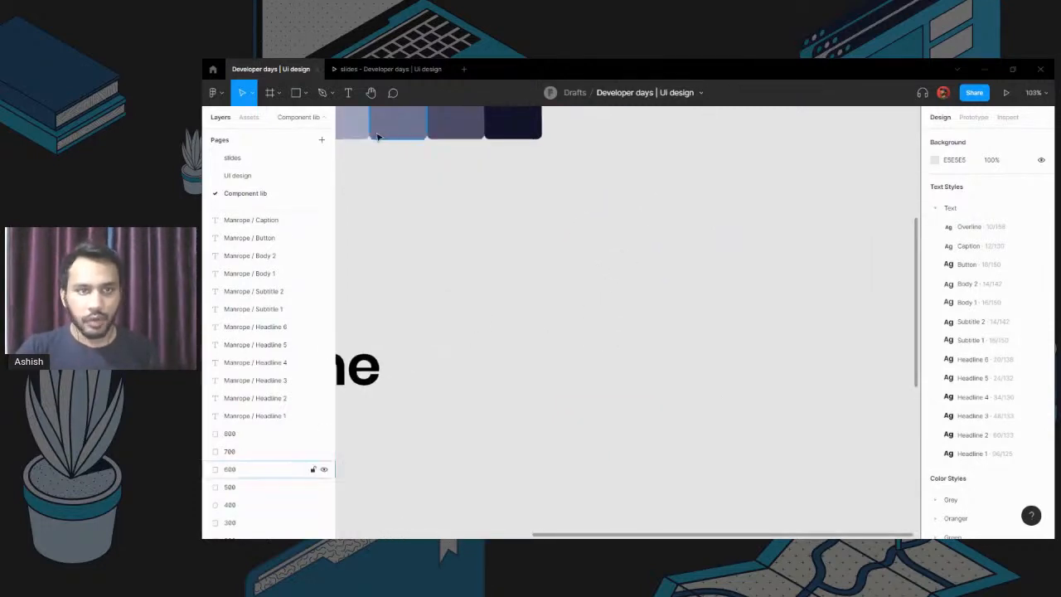
left_click(296, 92)
left_click(626, 279)
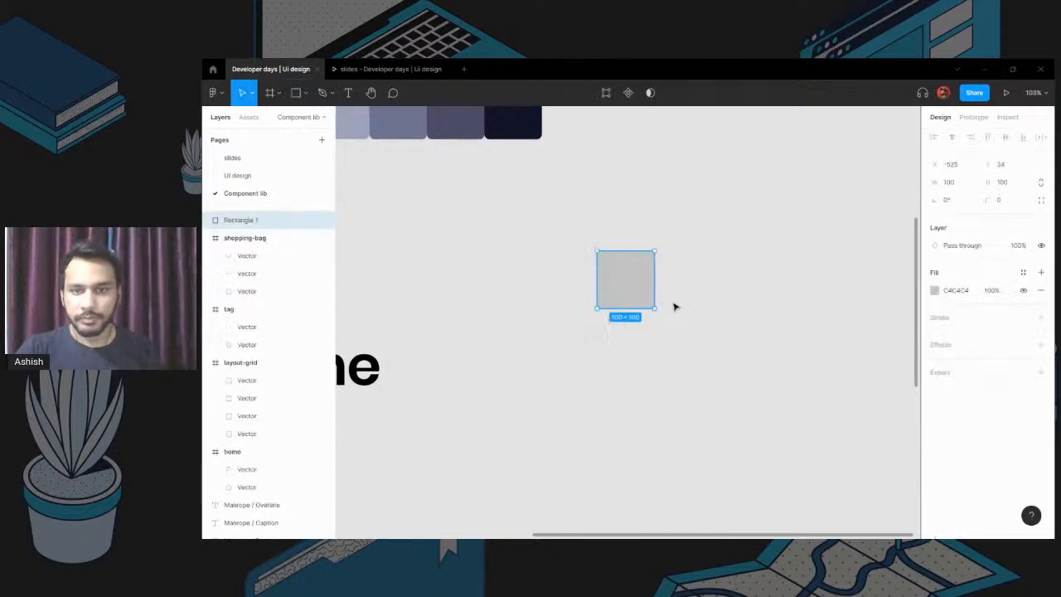
key("shift+2")
left_click_drag(540, 233, 554, 244)
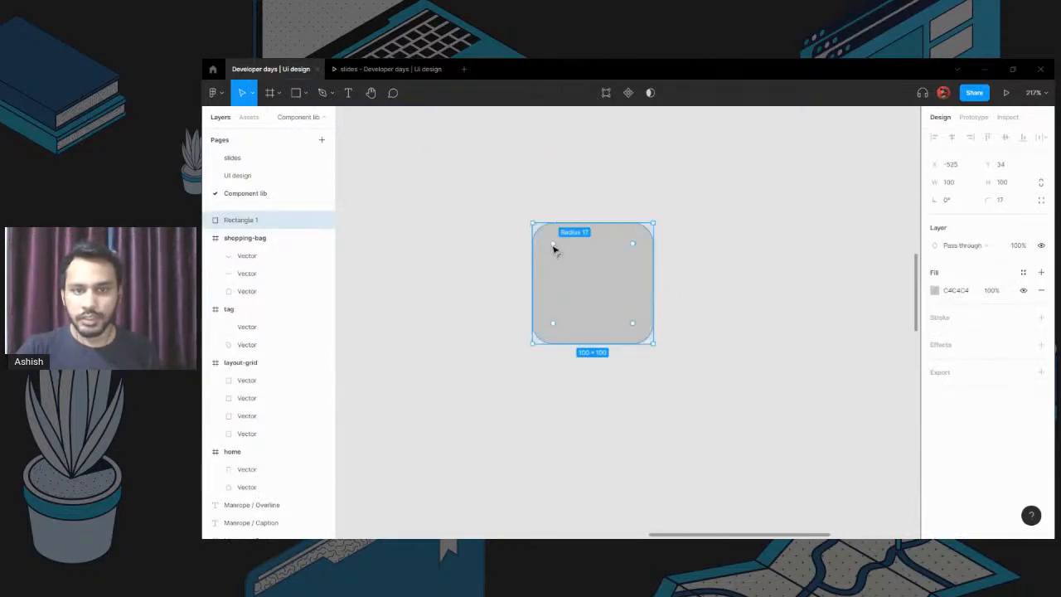
Step: Duplicate the rounded rectangle twice to form a row of three plain squares
left_click(722, 287)
left_click_drag(576, 287, 744, 287)
scroll(744, 287, "right", 3)
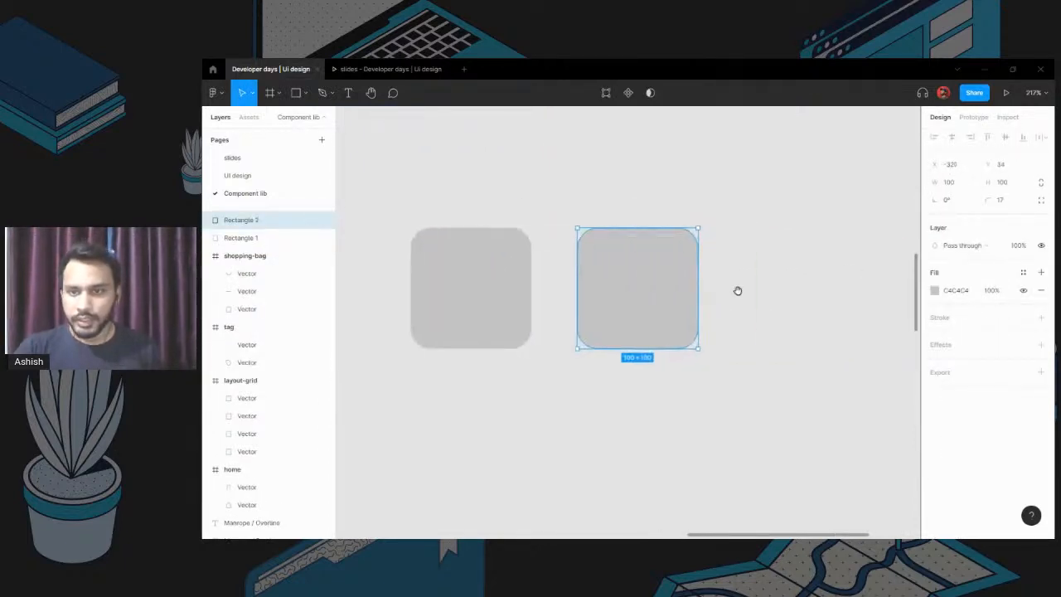
left_click_drag(642, 288, 792, 289)
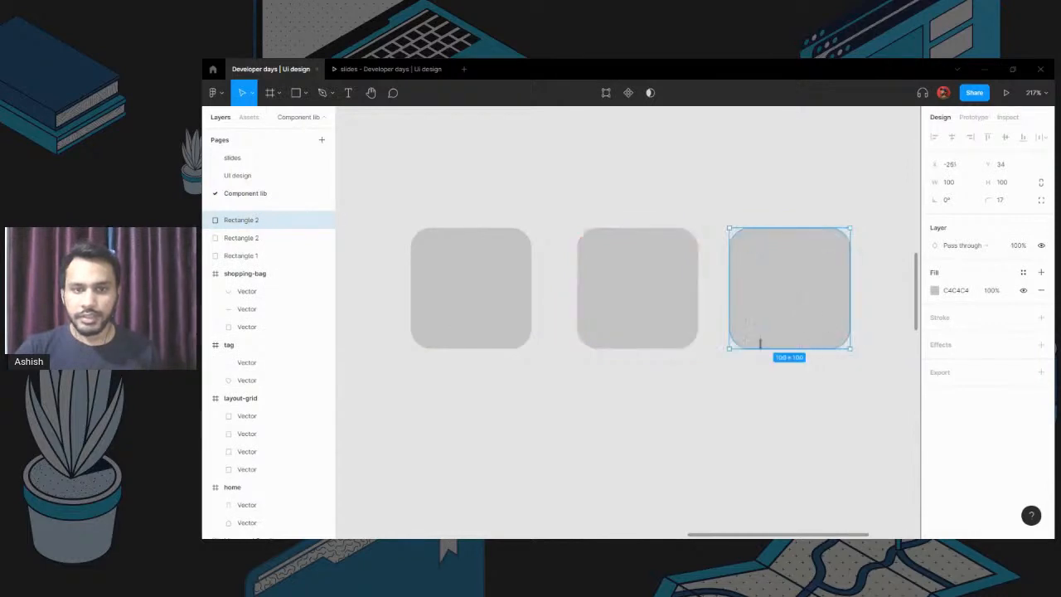
left_click(682, 306)
left_click(784, 379)
scroll(783, 383, "down", 5, "ctrl")
scroll(746, 387, "right", 3)
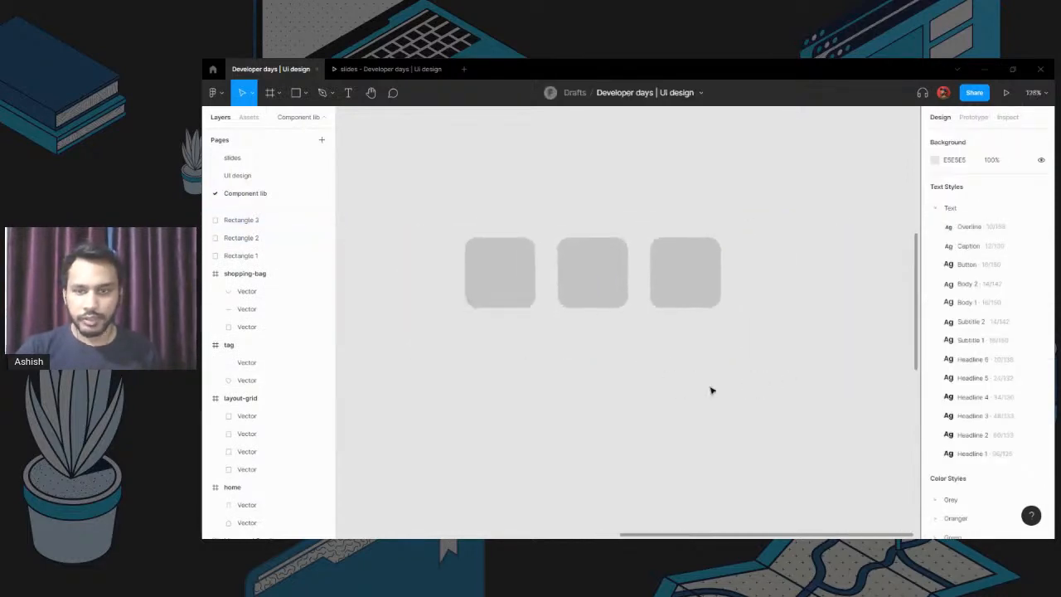
Step: Add a drop shadow to the first rectangle with a Y offset of 2 and 15% opacity
scroll(710, 390, "up", 4, "ctrl")
left_click(488, 325)
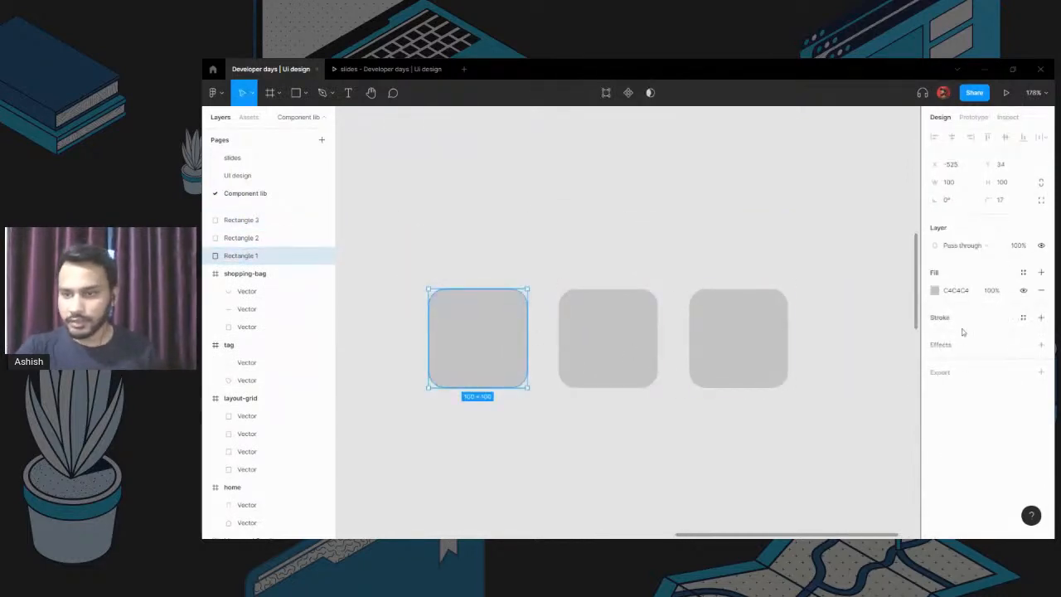
left_click(1041, 345)
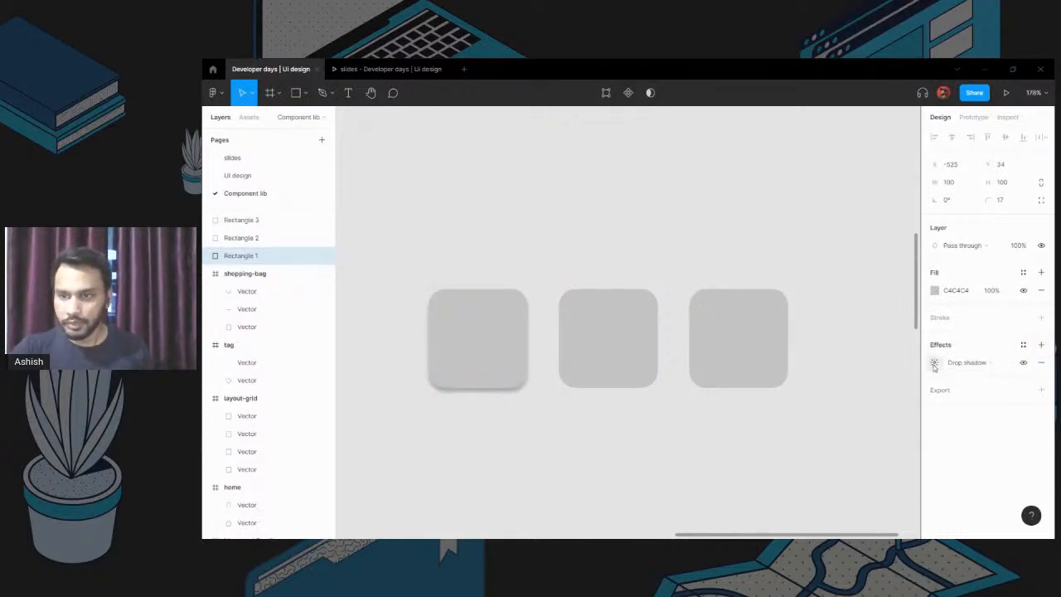
left_click(934, 362)
left_click(894, 390)
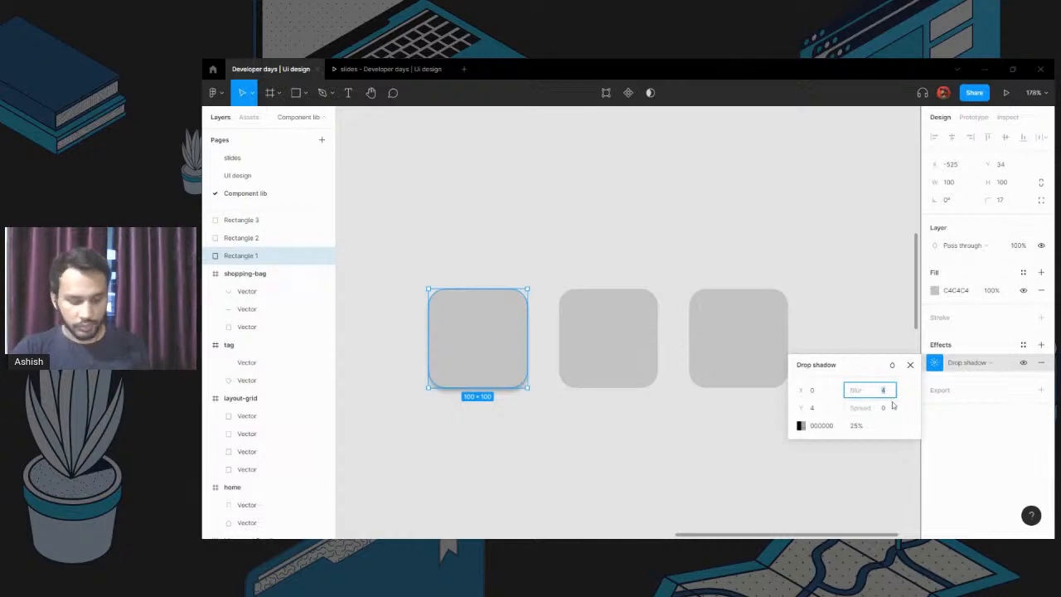
left_click(829, 408)
type("2")
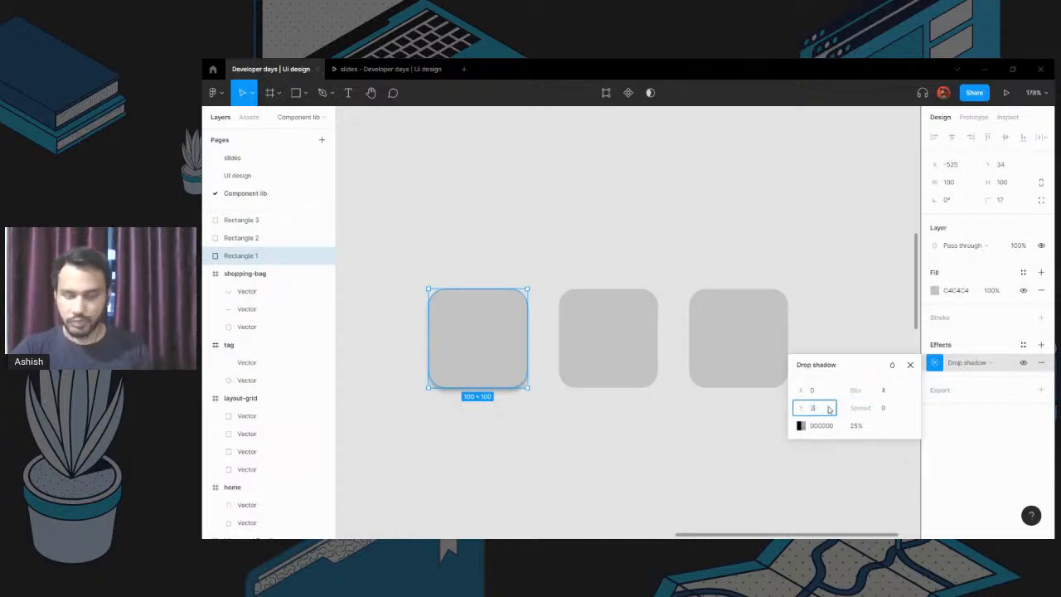
key("Return")
left_click(862, 426)
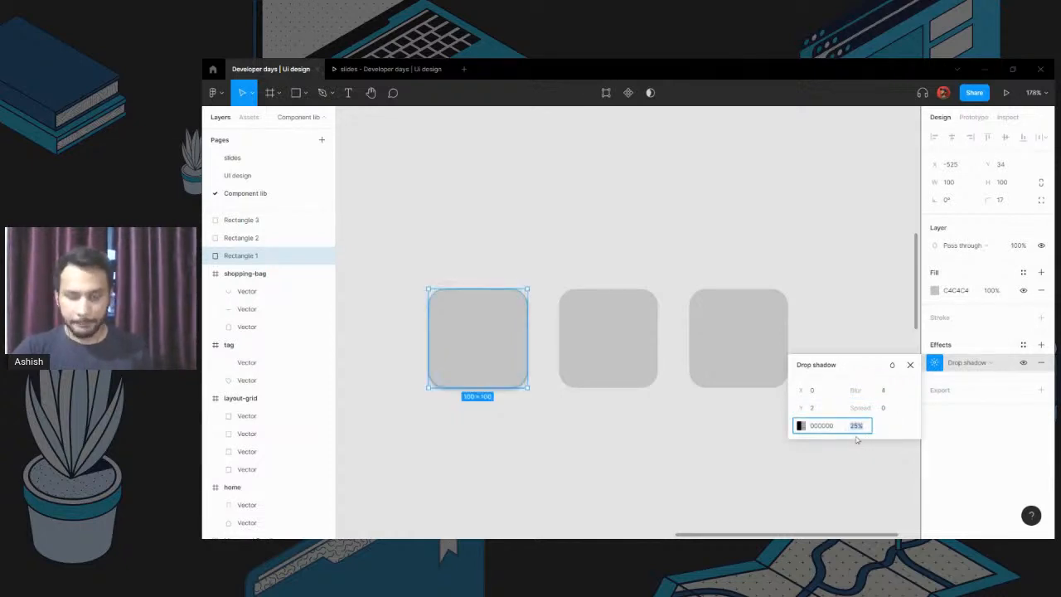
type("15")
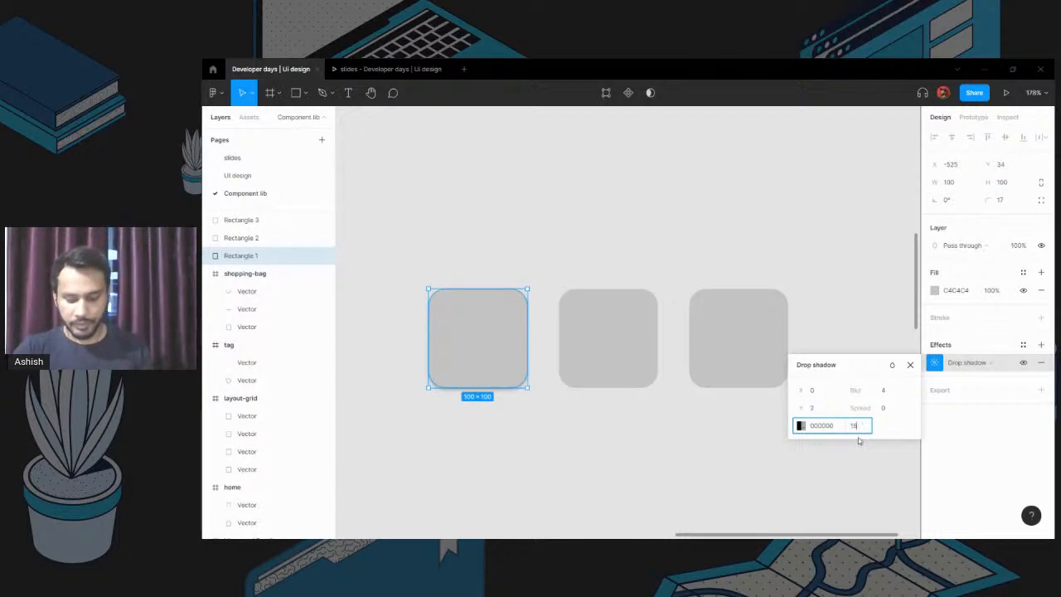
key("Return")
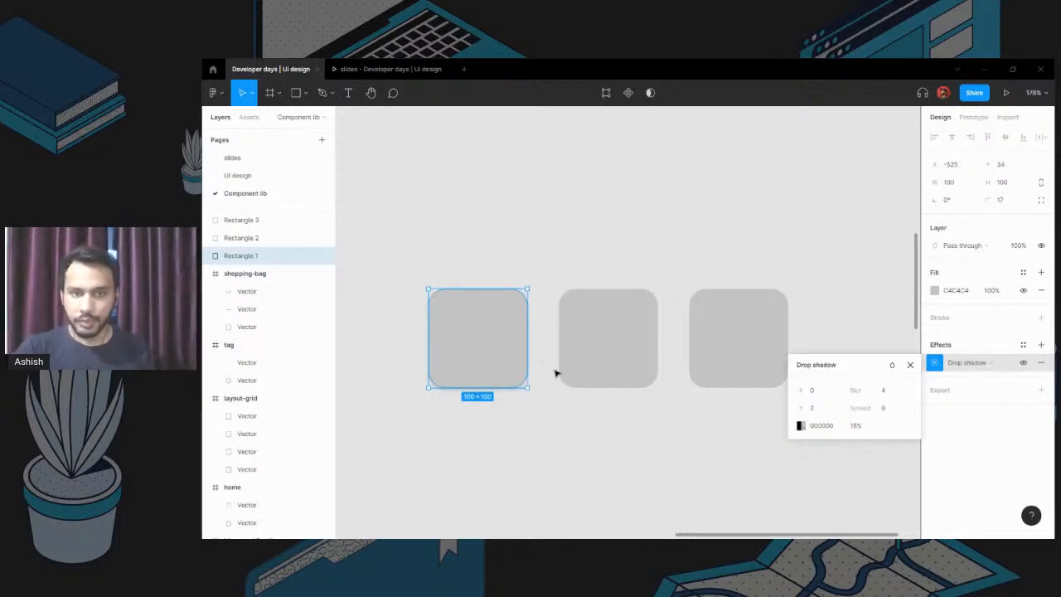
Step: Set the first rectangle's drop shadow colour to 111111 and close the effect settings
left_click(800, 425)
left_click(825, 427)
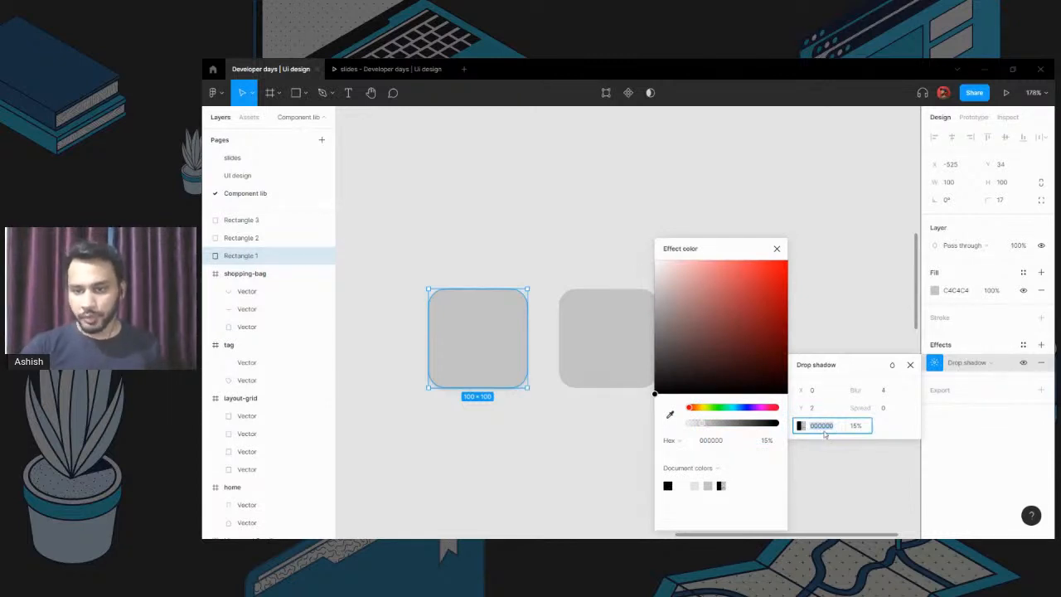
type("1111111111")
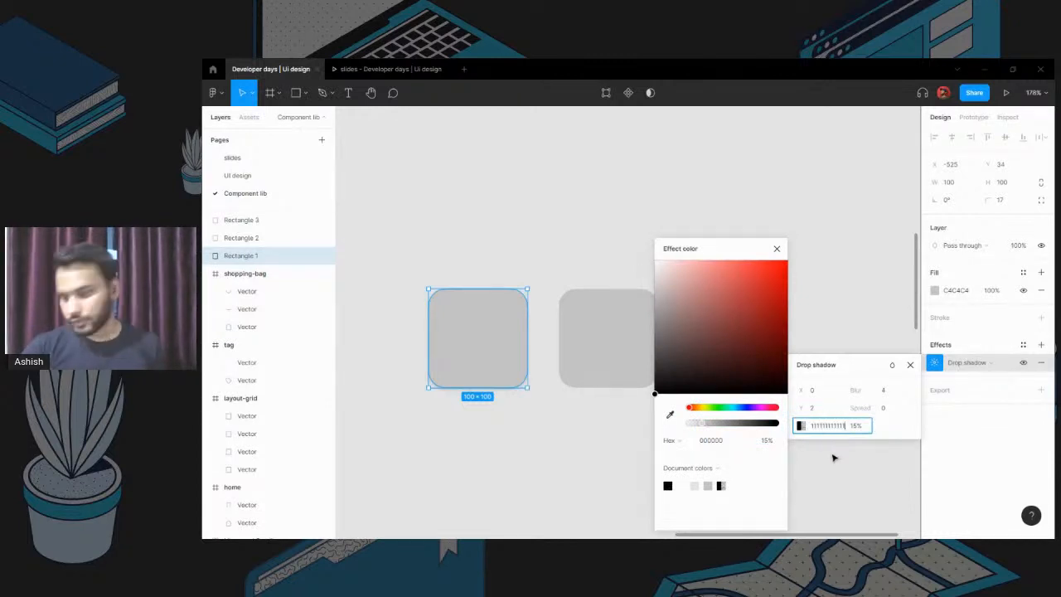
key("Return")
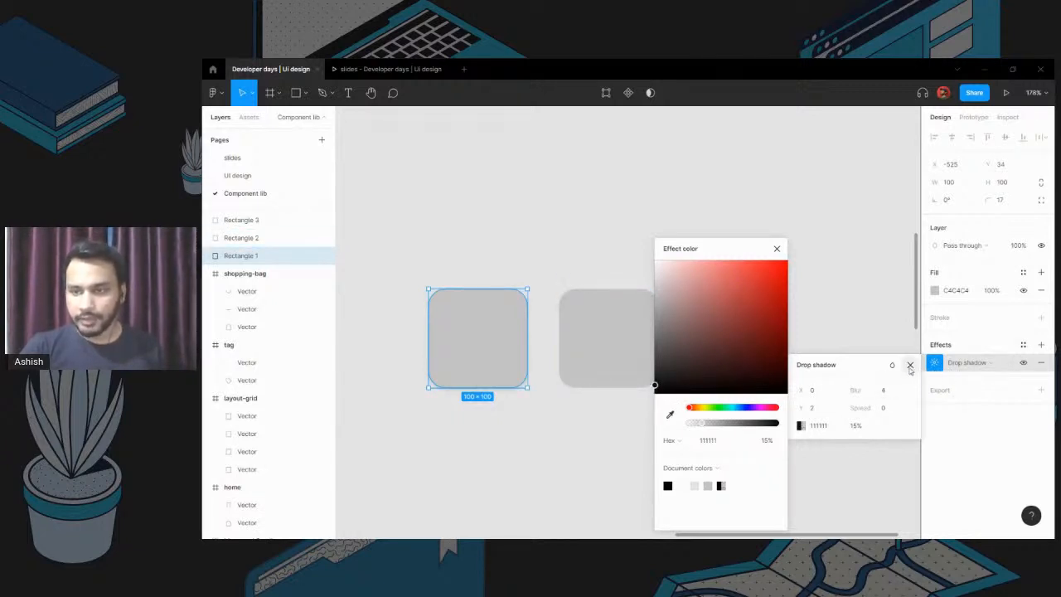
left_click(910, 365)
left_click(902, 384)
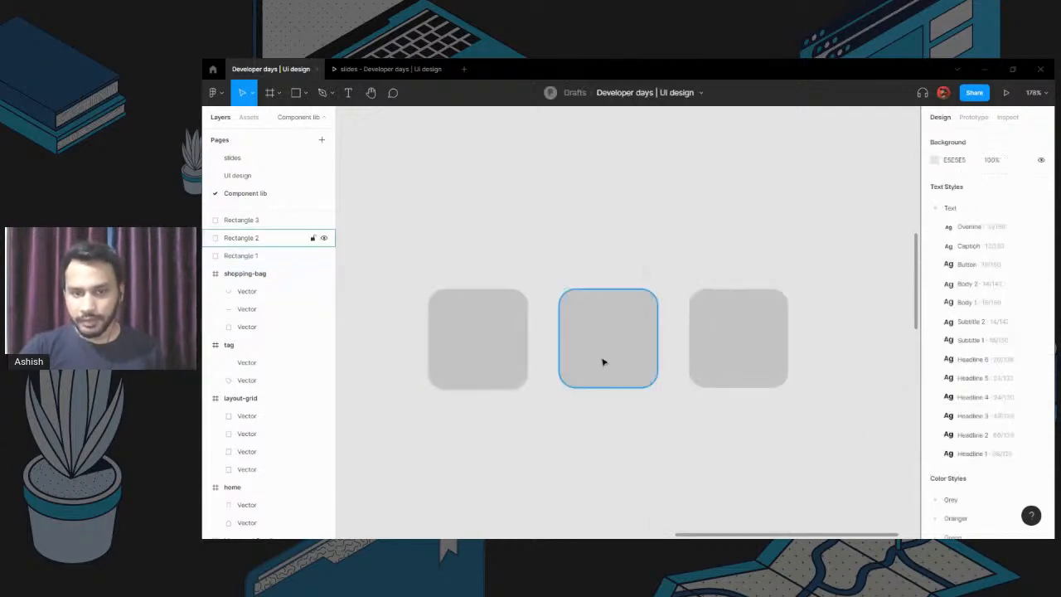
Step: Delete the two plain copies beside the shadowed rectangle
left_click(604, 362)
left_click_drag(805, 398, 533, 320)
key("Delete")
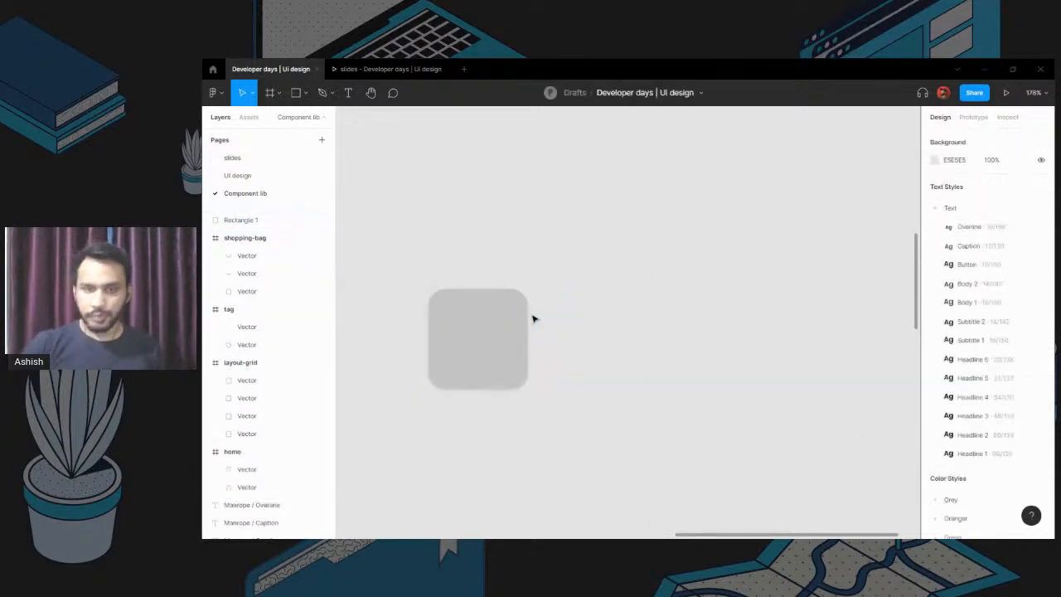
Step: Duplicate the shadowed rectangle beside it and set the copy's drop shadow to Y offset 4 and blur 8
left_click_drag(507, 361, 642, 361)
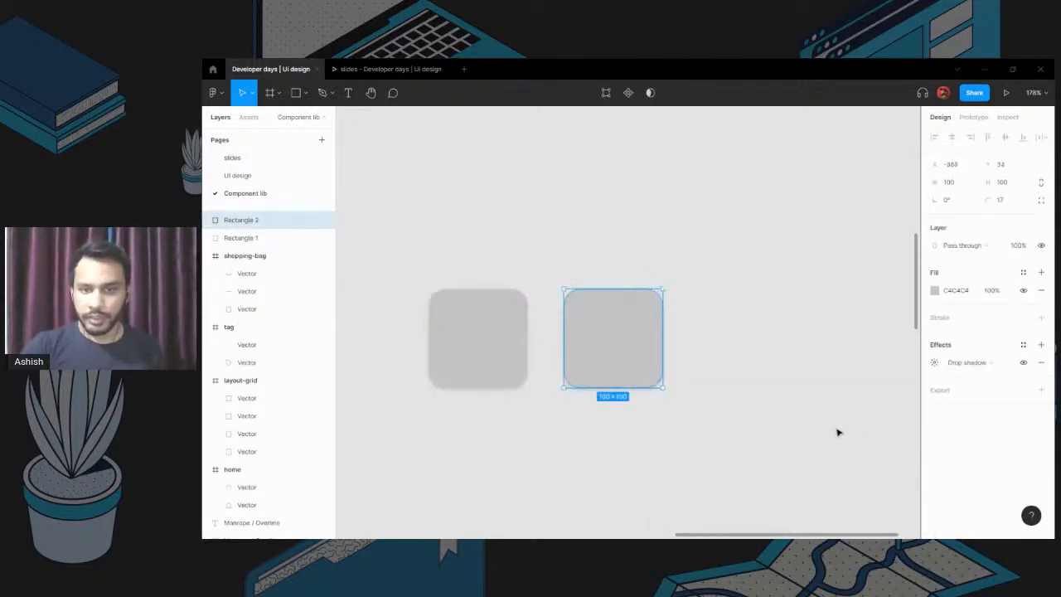
left_click(936, 363)
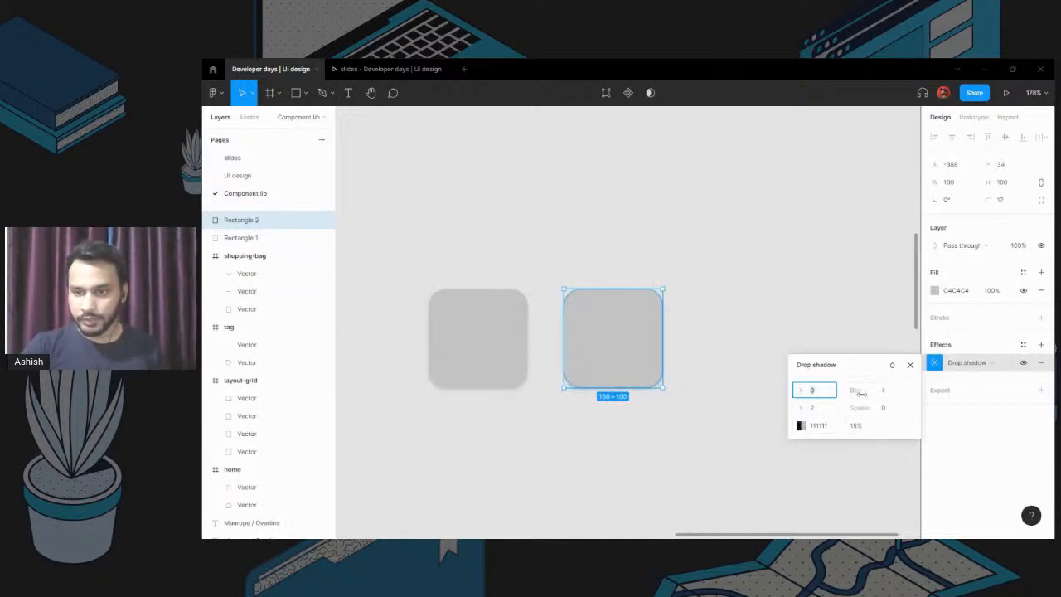
left_click(820, 408)
type("4")
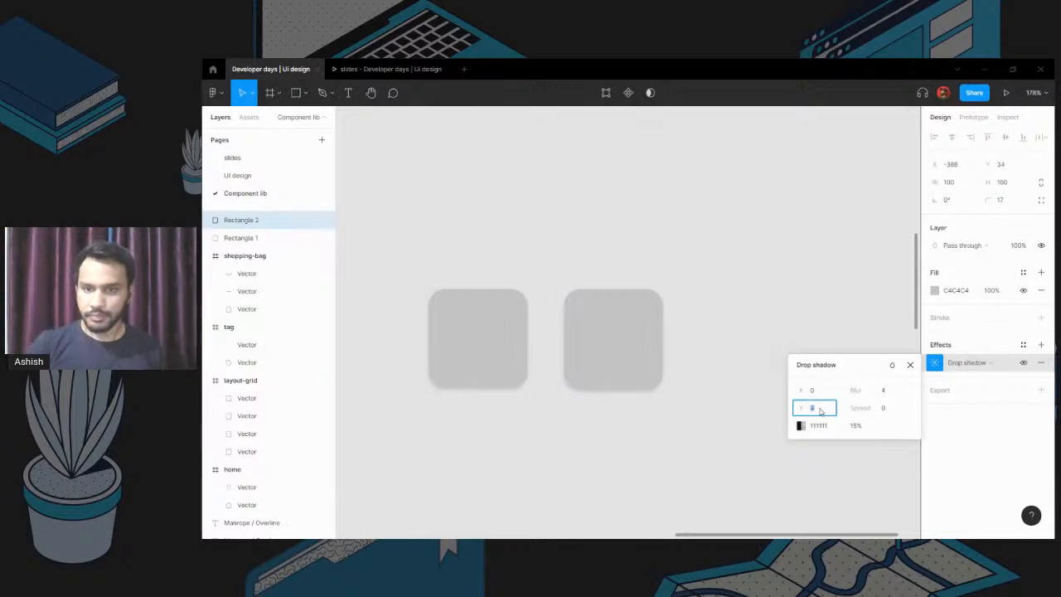
left_click(882, 393)
key("Up")
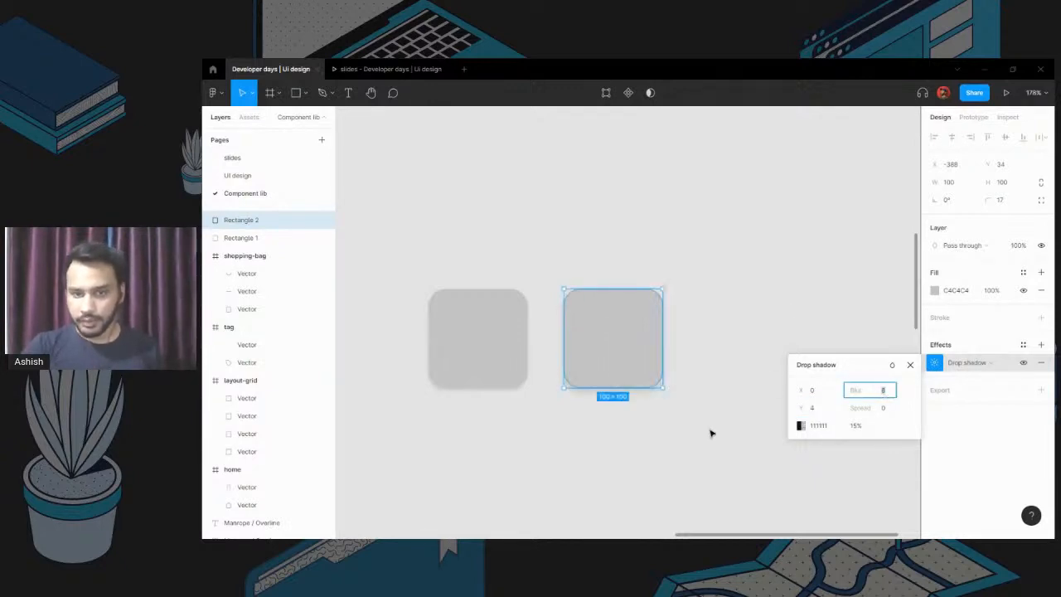
Step: Duplicate the second rectangle as a third and set its drop shadow to blur 16 and Y offset 8
left_click(628, 341)
left_click_drag(627, 341, 754, 339)
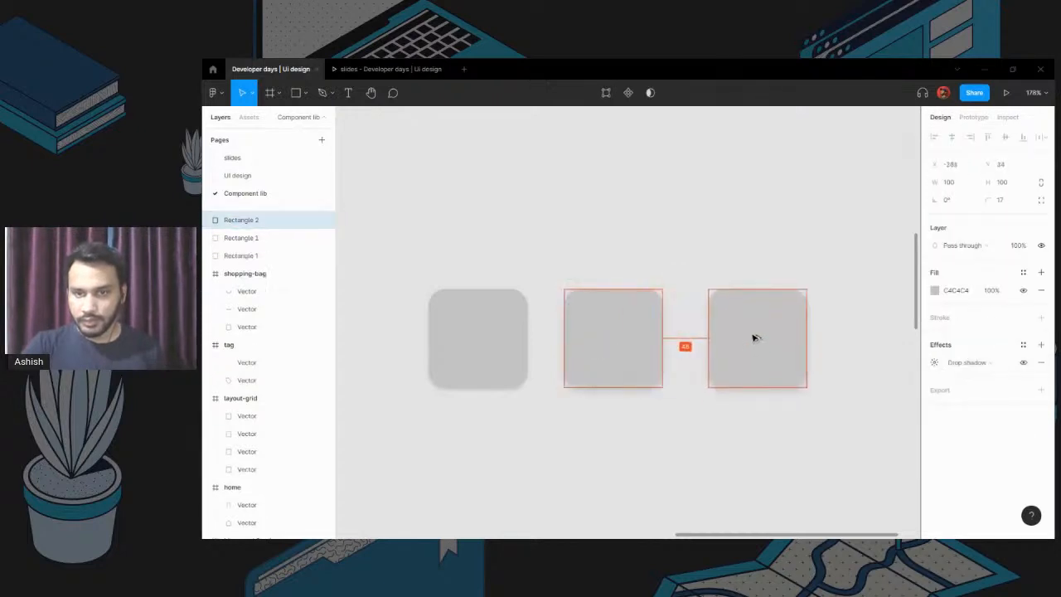
left_click(934, 362)
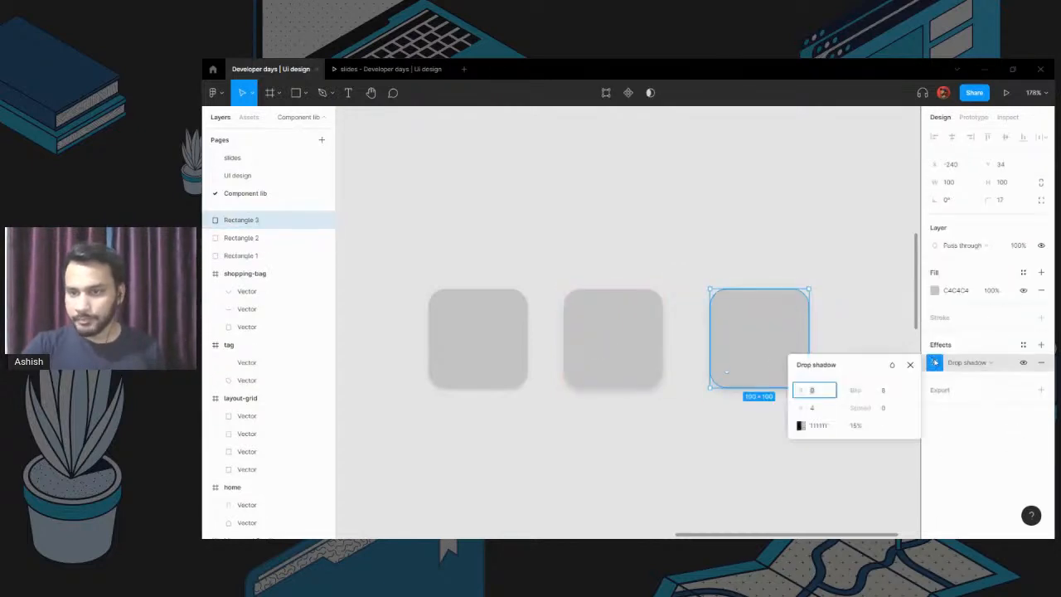
left_click(824, 413)
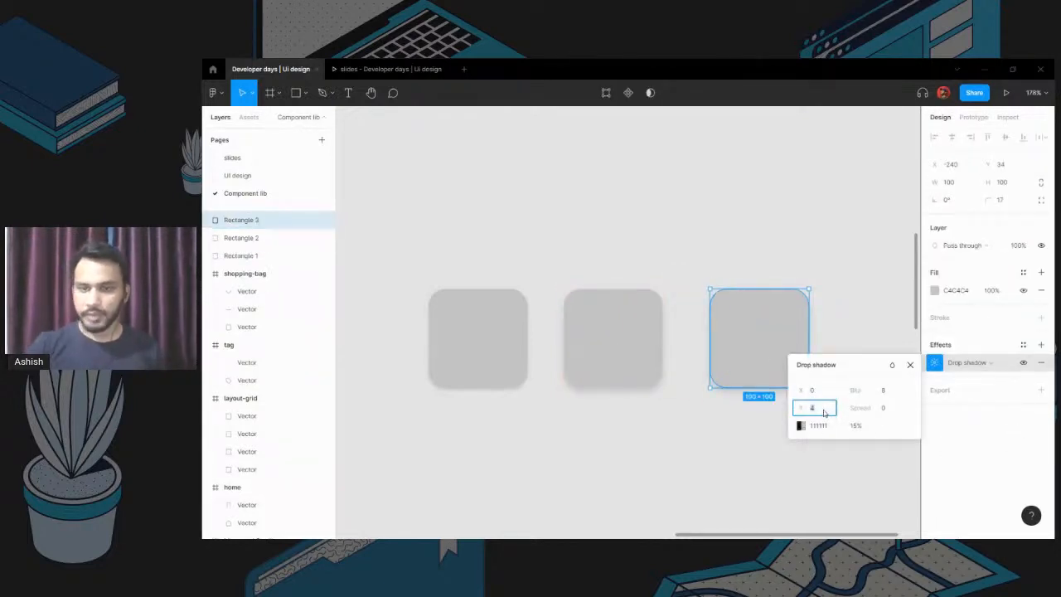
left_click(894, 389)
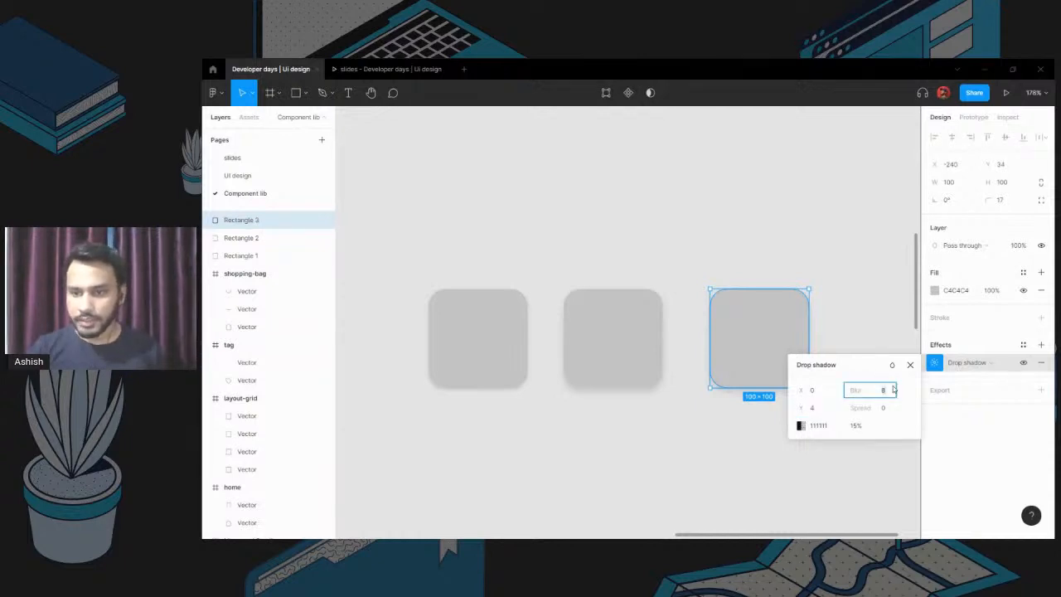
type("16")
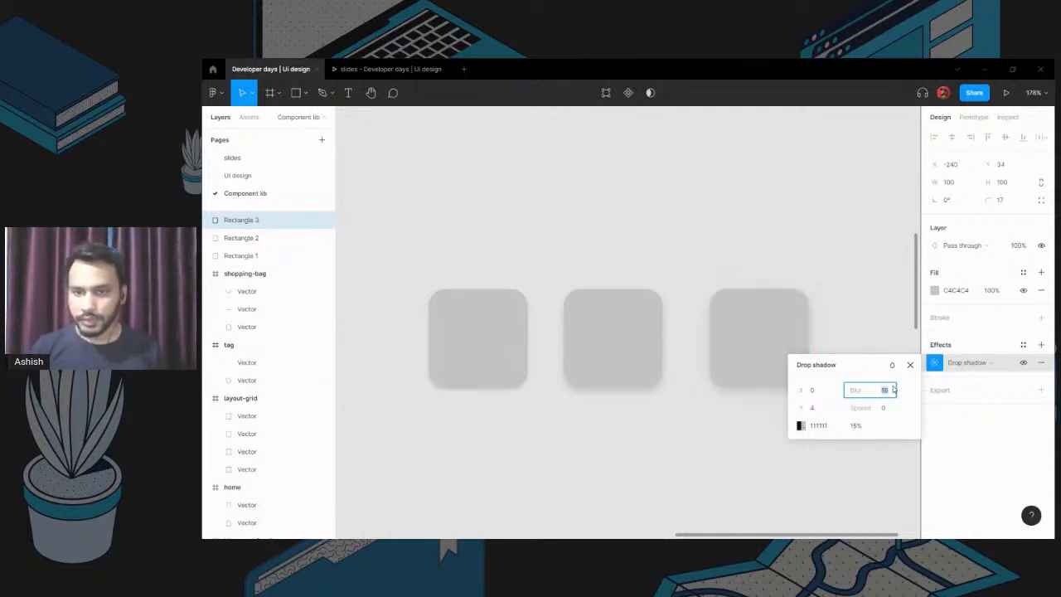
key("Return")
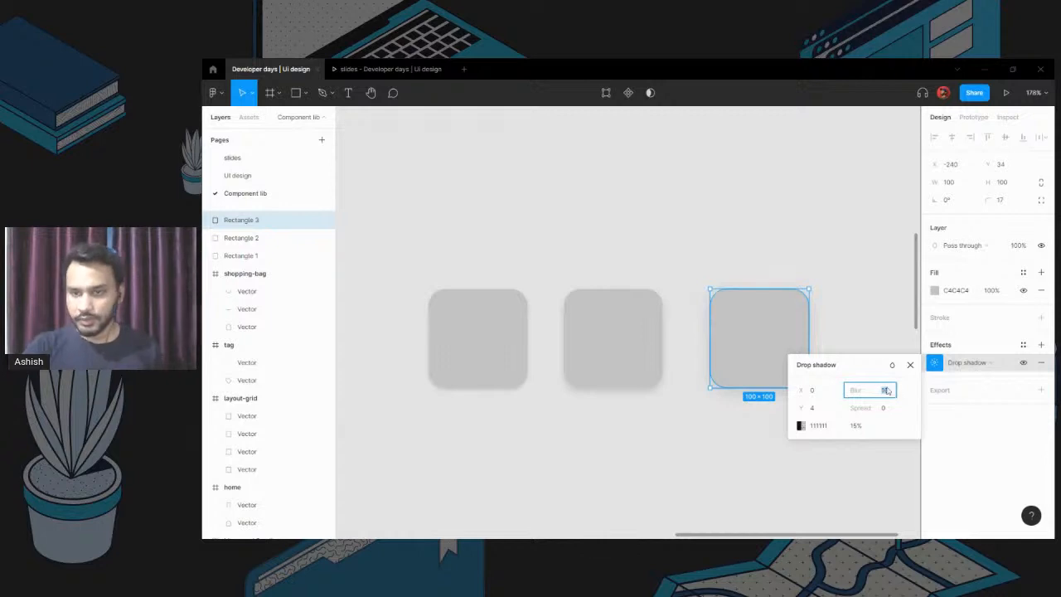
left_click(817, 411)
type("8")
key("Return")
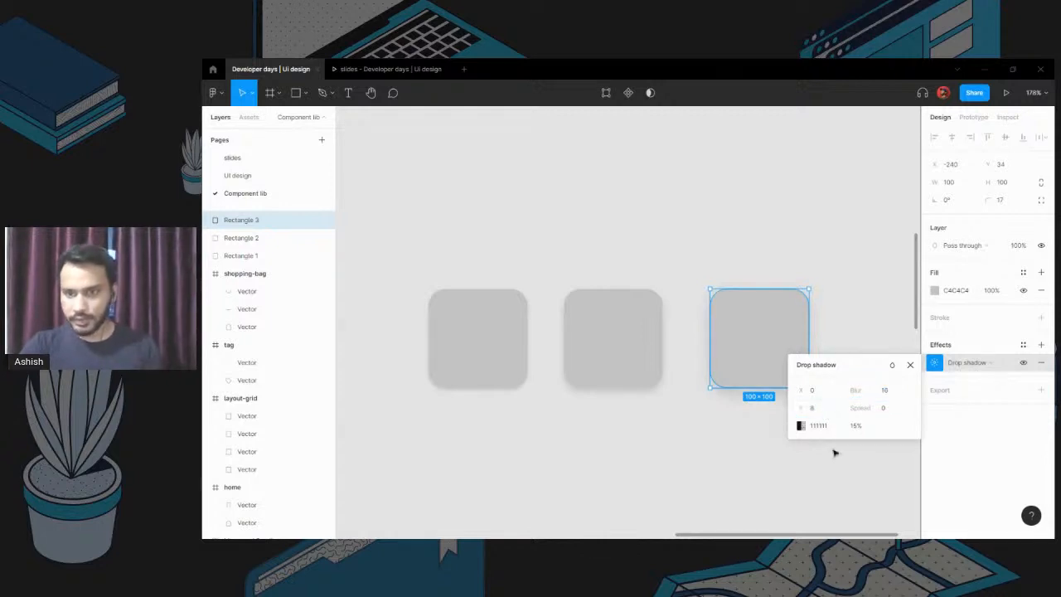
Step: Set the third rectangle's shadow opacity to 20% and deselect it to compare the shadows
left_click(864, 426)
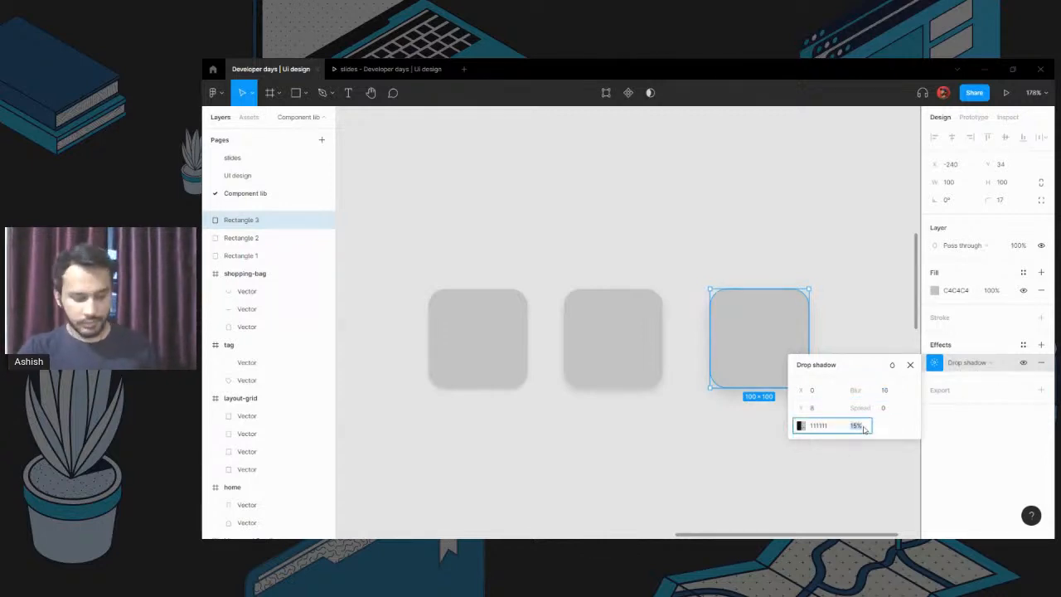
type("20")
key("Return")
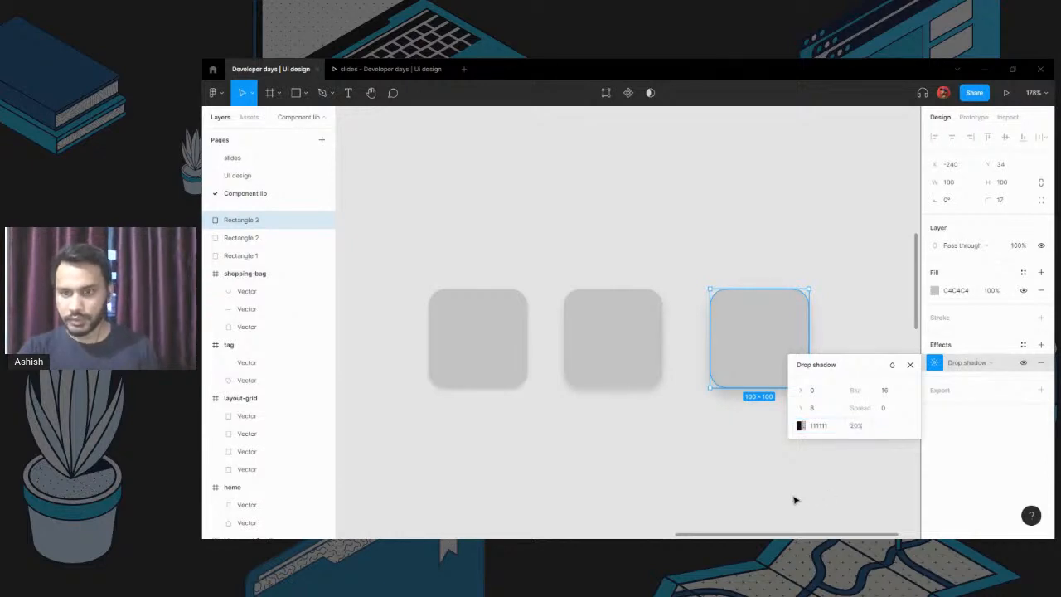
left_click(764, 462)
scroll(764, 460, "down", 2)
left_click_drag(765, 455, 801, 410)
scroll(801, 410, "up", 2)
Step: Lower the opacity of the third rectangle's drop shadow and deselect it
left_click(829, 342)
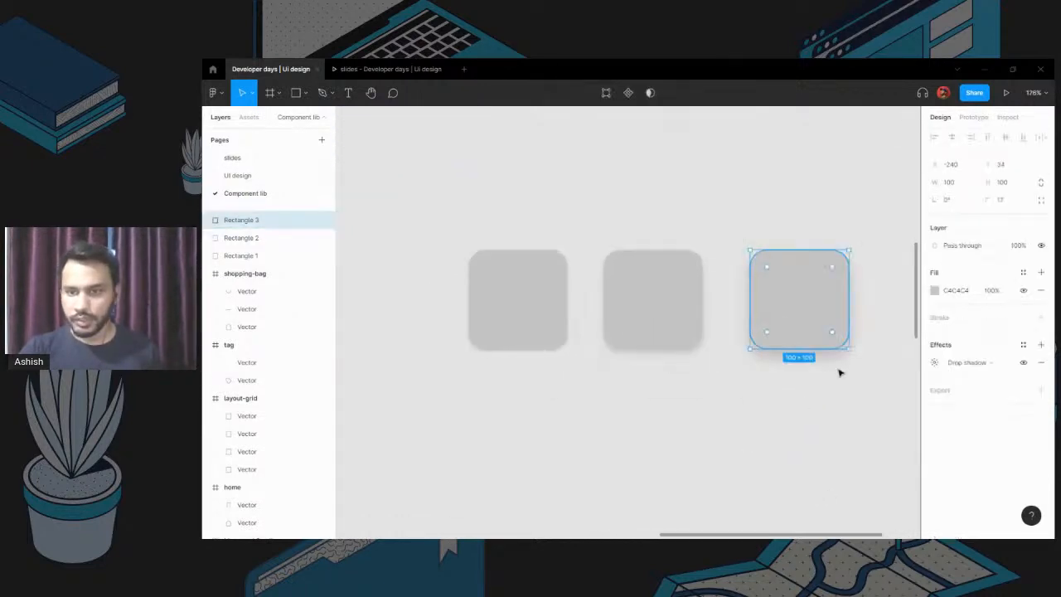
left_click(934, 362)
left_click(862, 426)
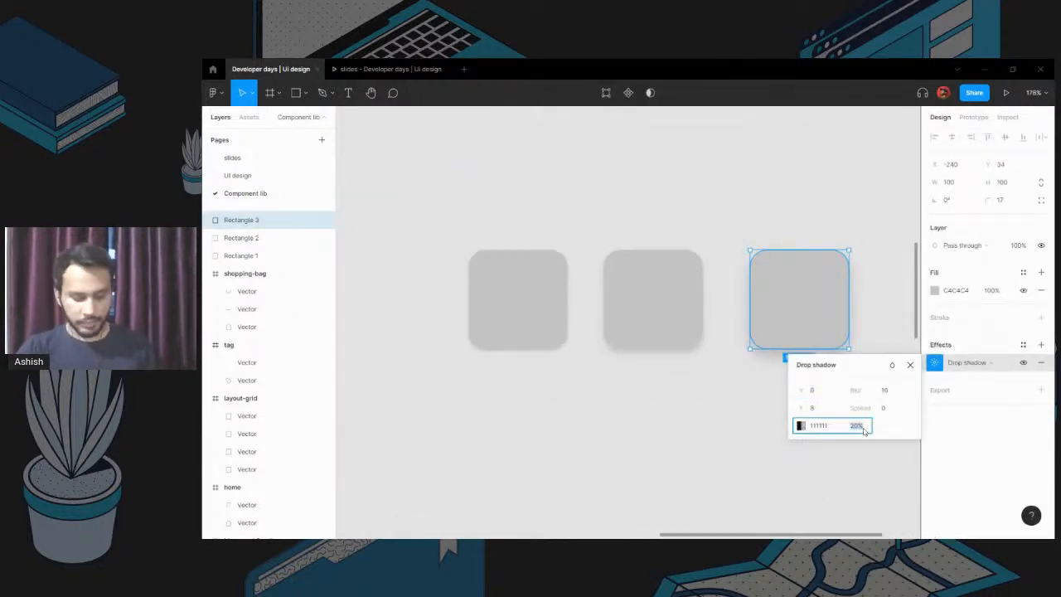
type("12")
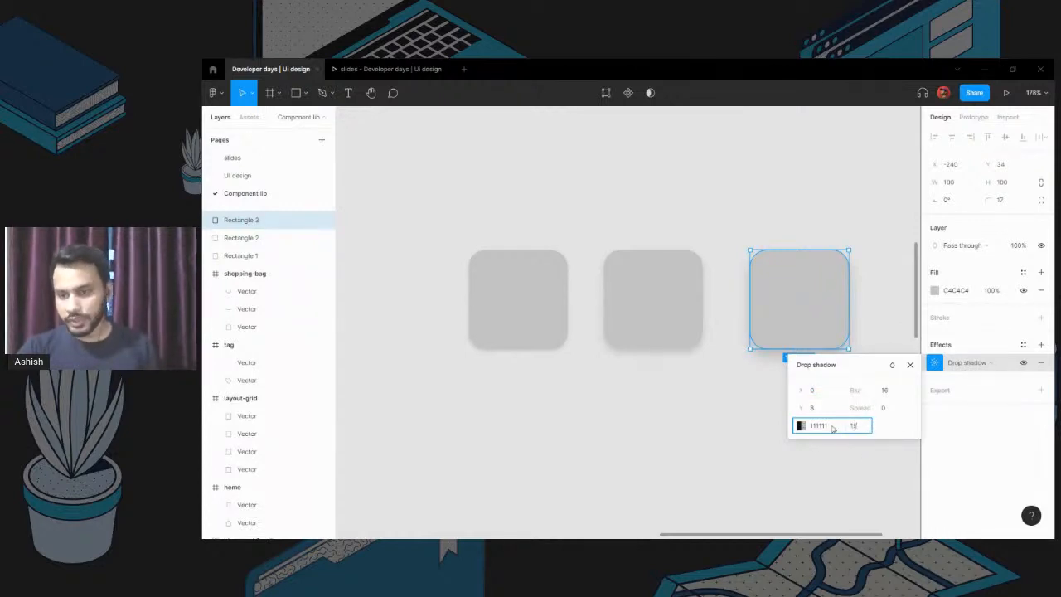
key("Return")
left_click(697, 413)
scroll(777, 382, "down", 1)
left_click_drag(776, 382, 725, 419)
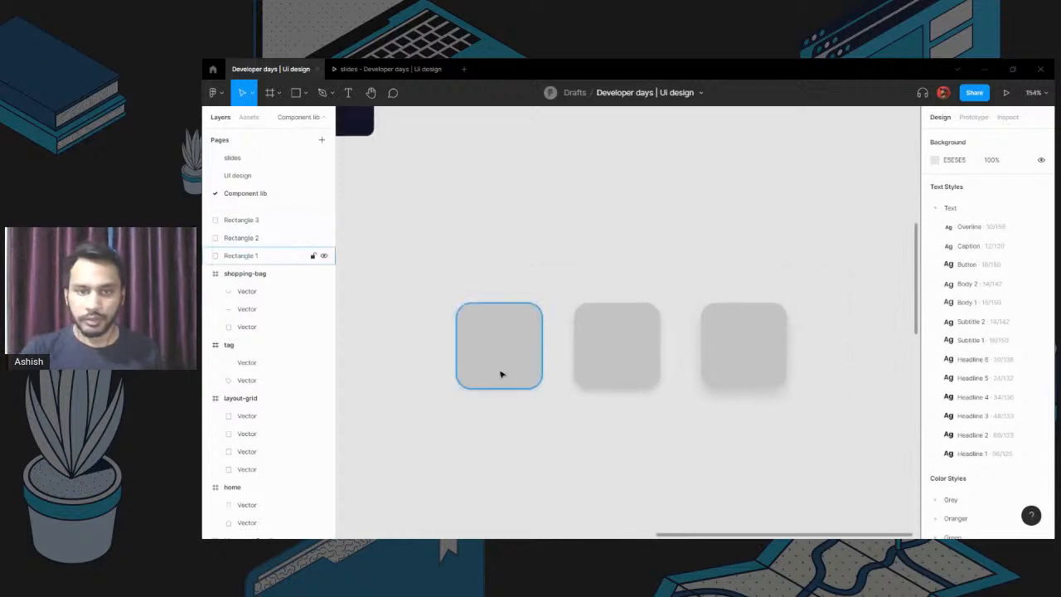
Step: Generate styles from the three shadowed rectangles with Styler
left_click(501, 375)
left_click(652, 360, "shift")
left_click(766, 351, "shift")
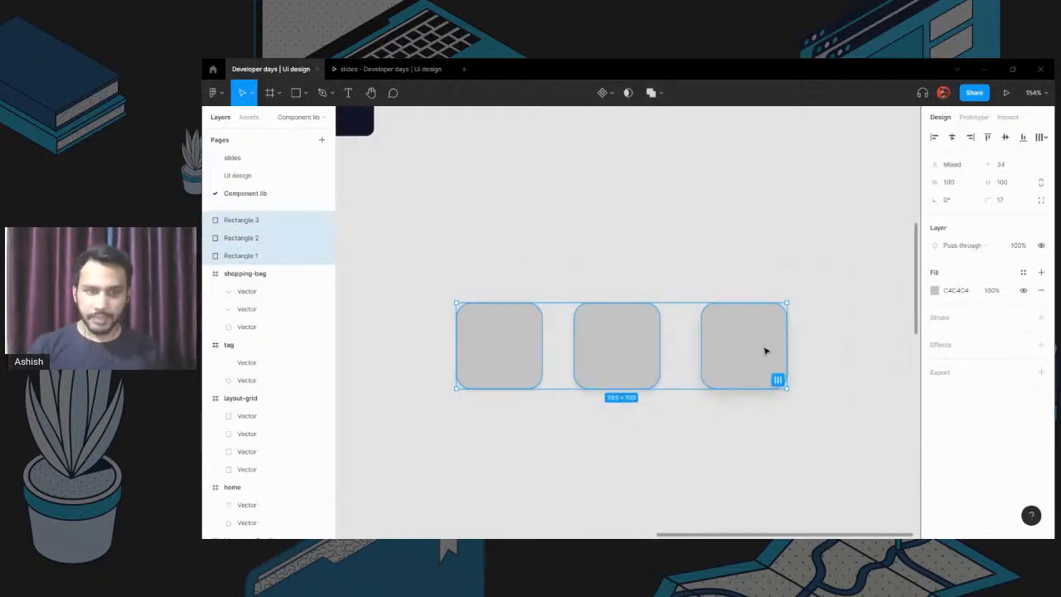
key("ctrl+slash")
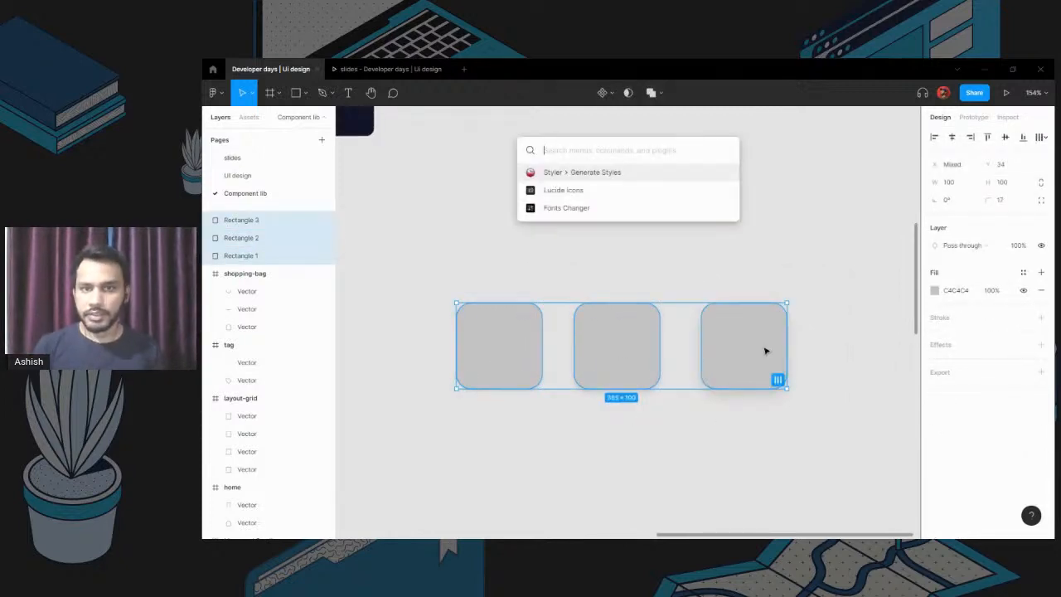
key("Return")
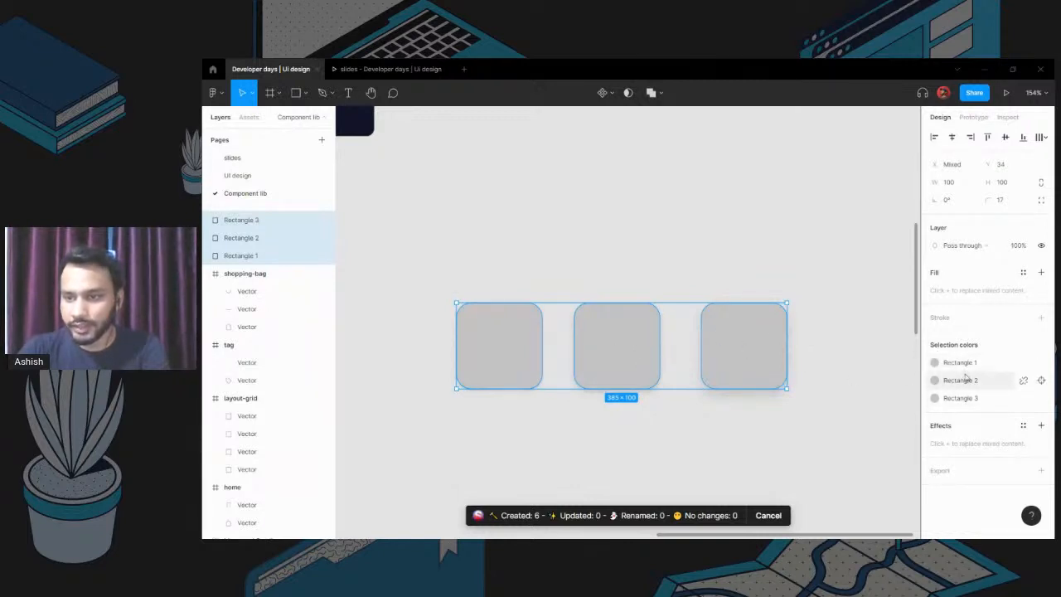
Step: Delete the generated Rectangle 1 and Rectangle 2 colour styles
left_click(762, 473)
left_click(918, 383)
scroll(987, 455, "down", 5)
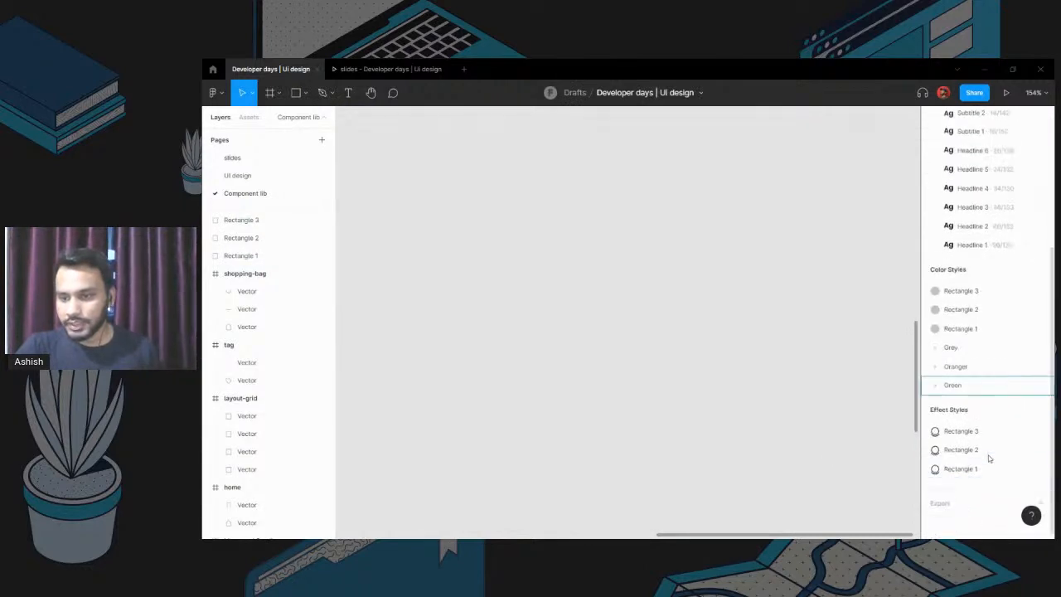
left_click(968, 324)
left_click(968, 289, "shift")
left_click(969, 303)
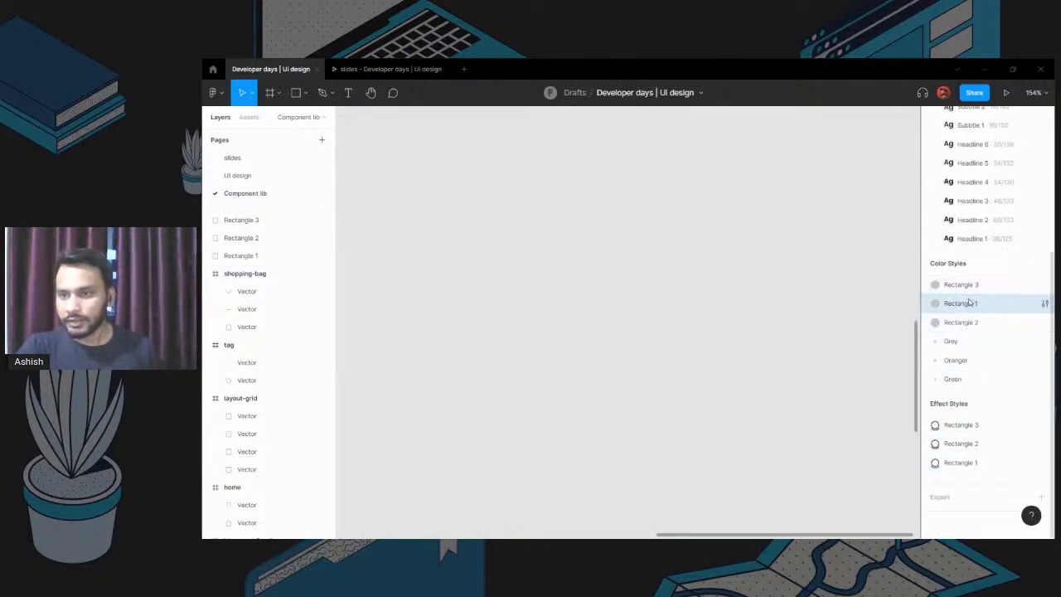
left_click_drag(969, 304, 970, 325)
left_click(971, 285, "shift")
right_click(971, 286)
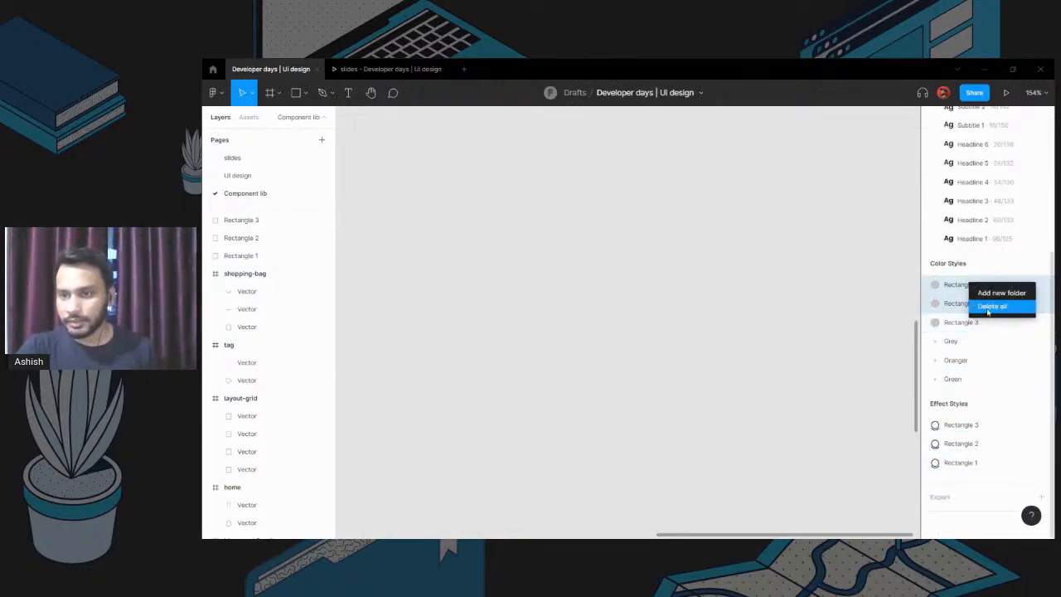
left_click(988, 307)
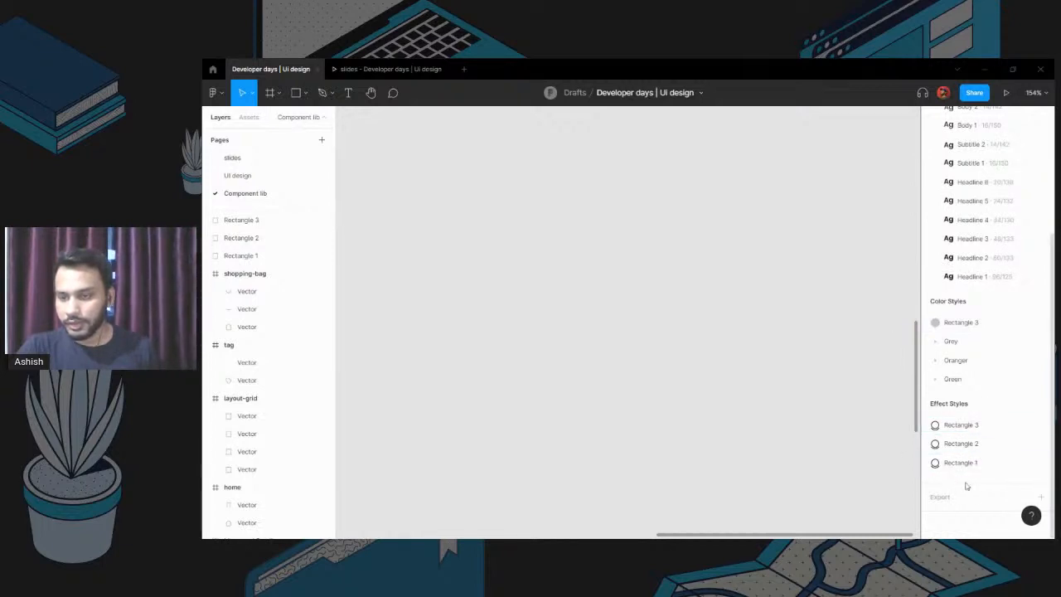
Step: Rename the Rectangle 1 effect style as "elevation 1"
left_click(967, 462)
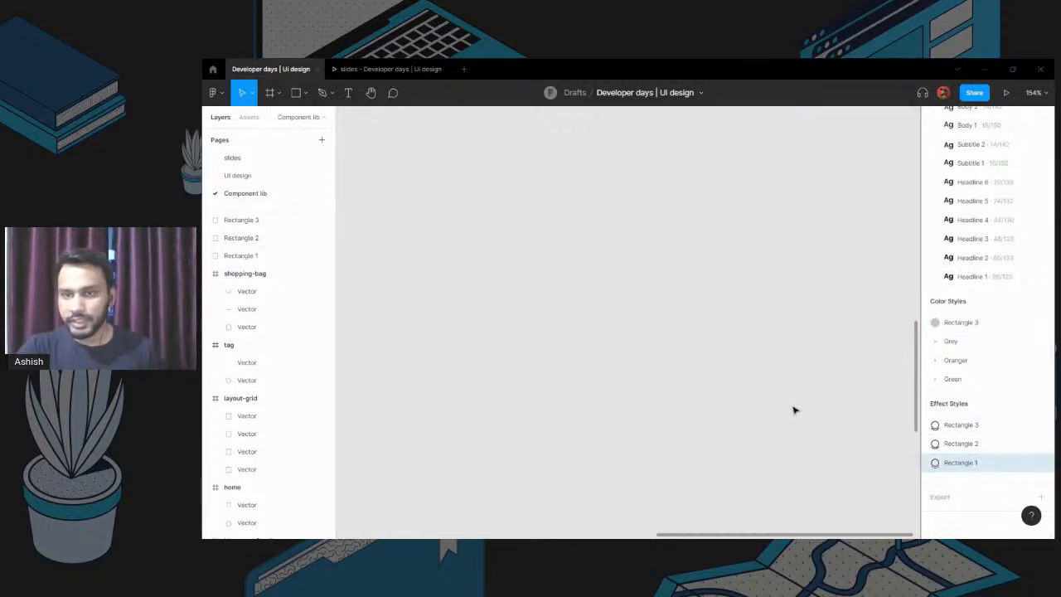
scroll(794, 409, "down", 3)
left_click_drag(713, 230, 701, 361)
left_click_drag(744, 211, 693, 302)
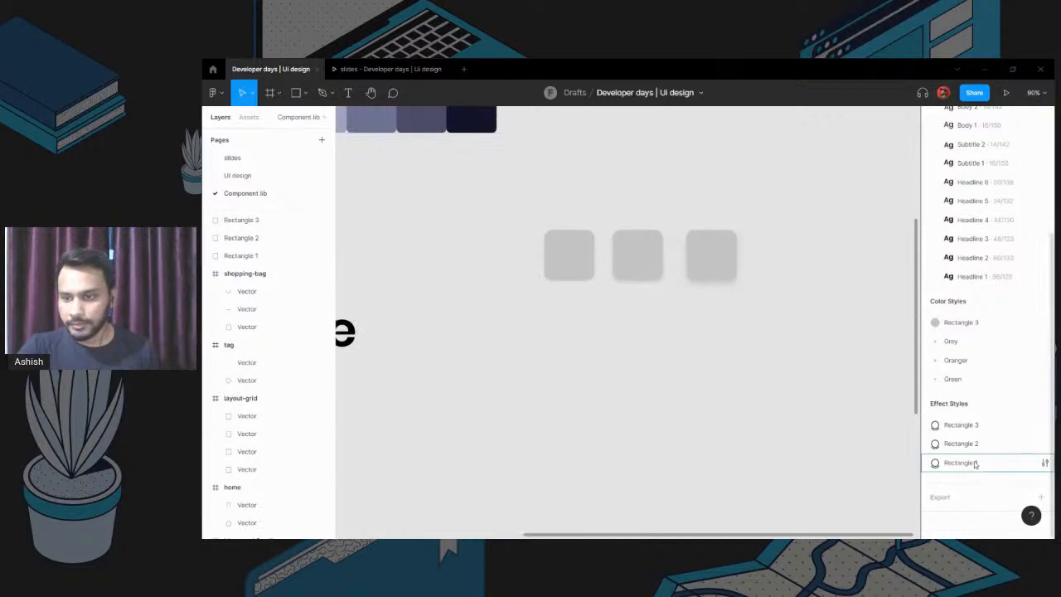
double_click(975, 463)
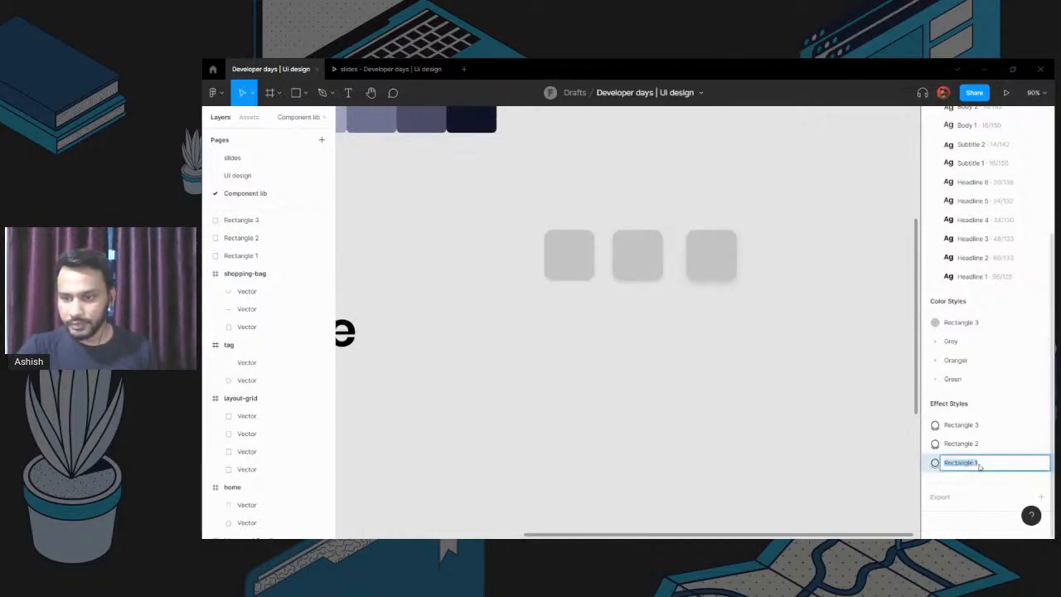
type("sh")
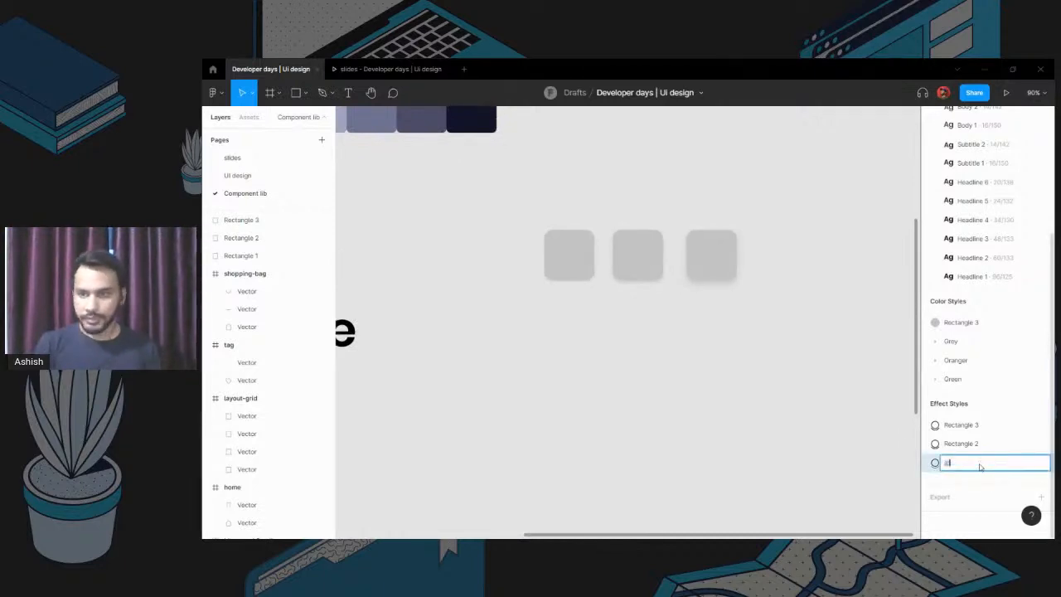
key("BackSpace")
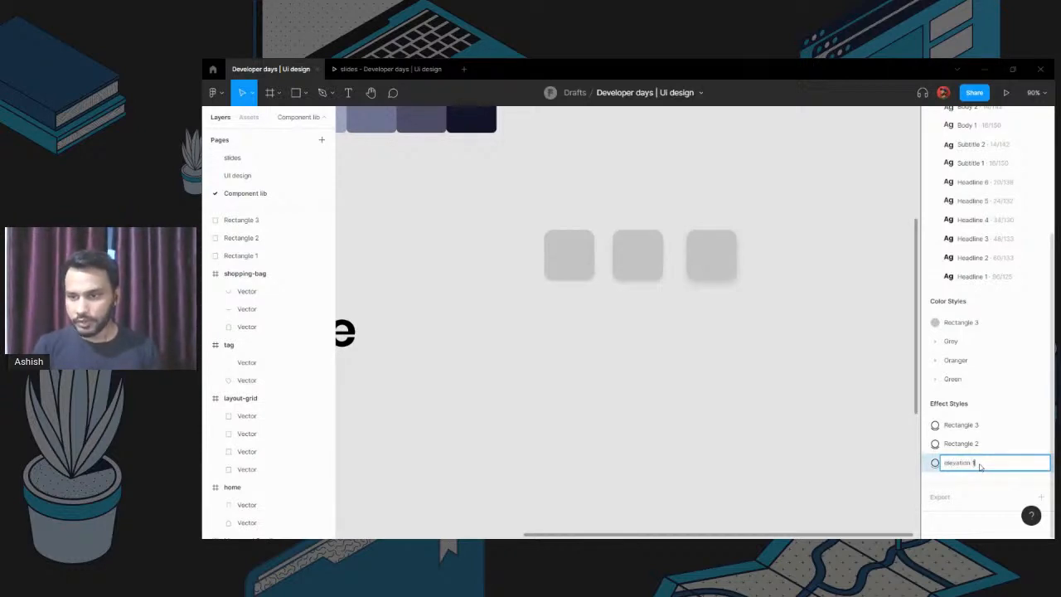
key("Return")
Step: Rename the Rectangle 2 effect style as "elevation 2"
double_click(978, 446)
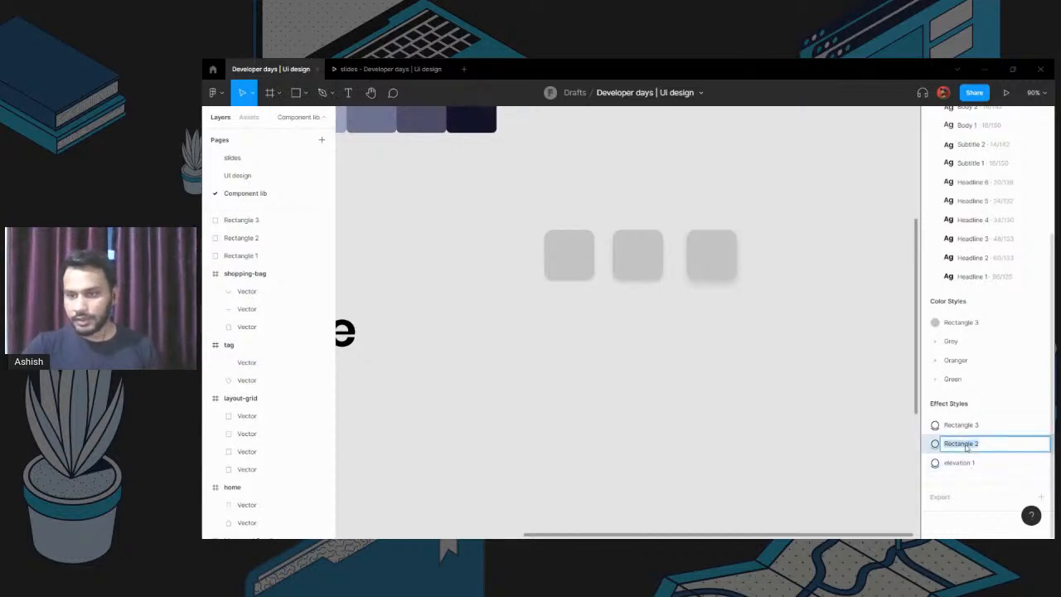
type("E")
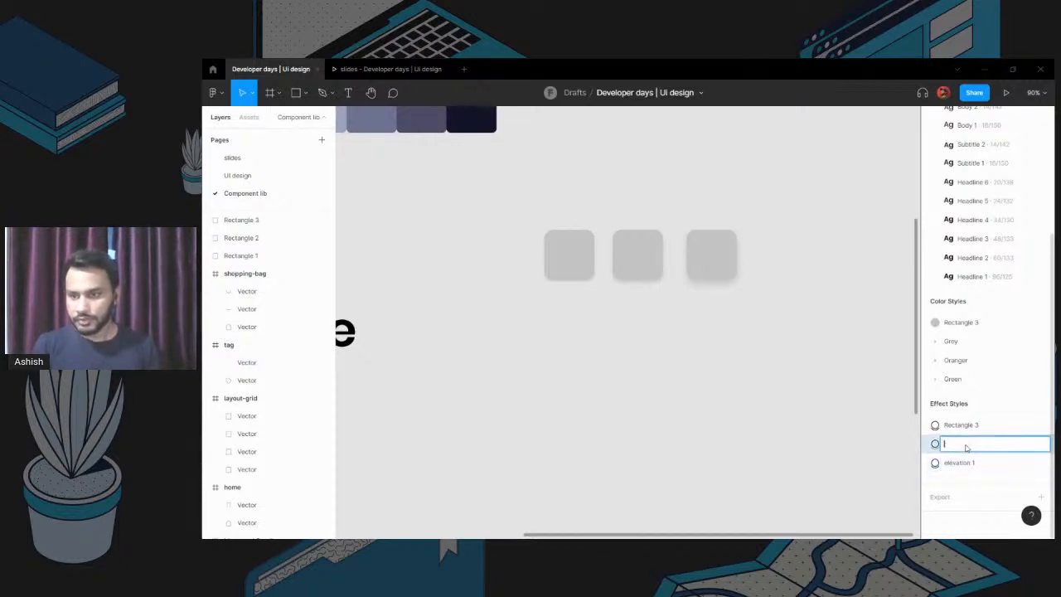
type("levation")
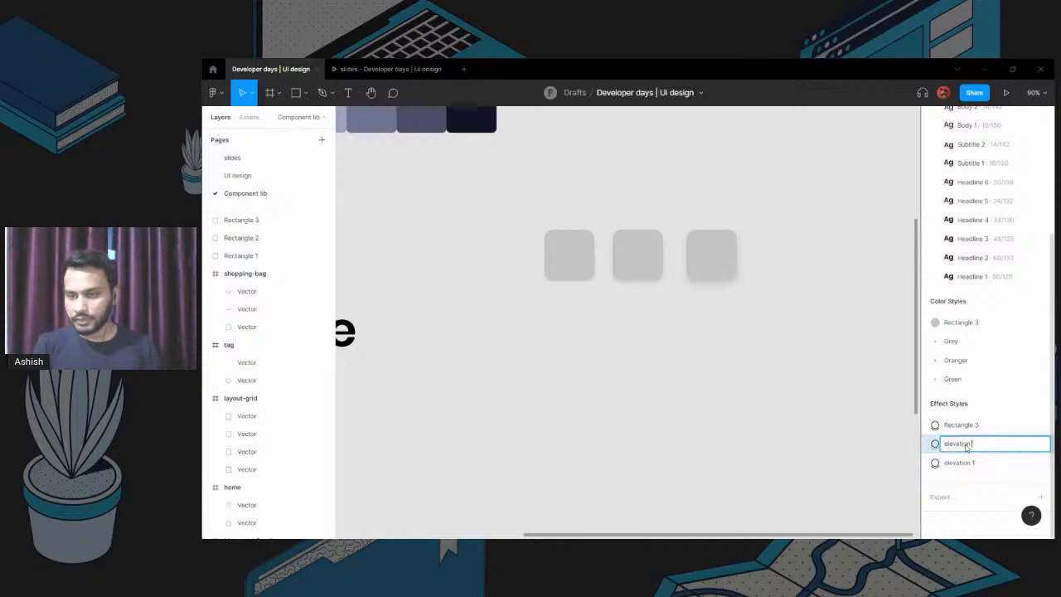
type(" 2")
key("Return")
Step: Rename the Rectangle 3 effect style as "elevation 3"
double_click(966, 426)
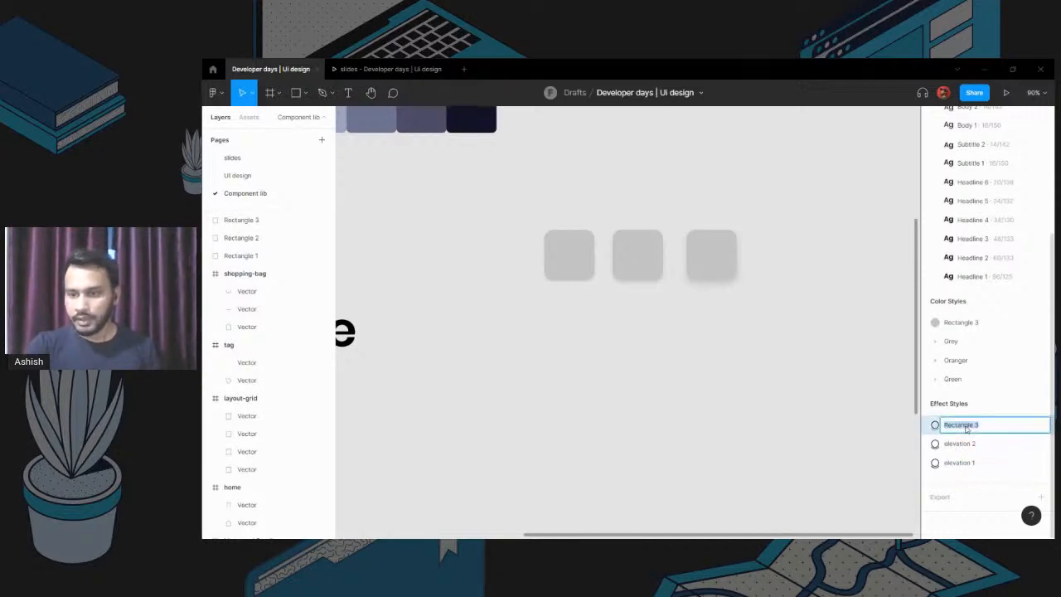
type("Ele")
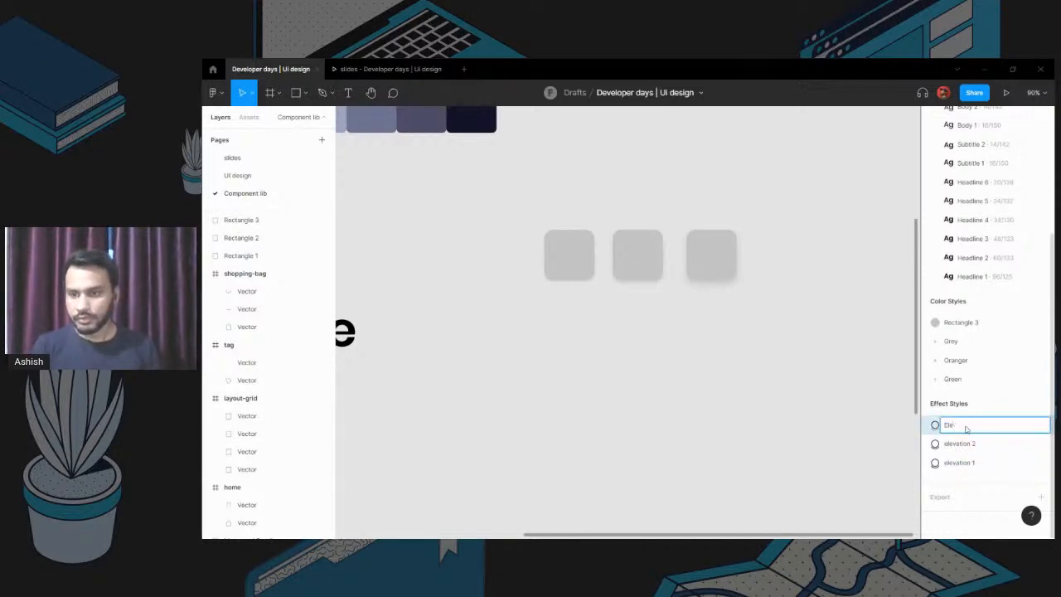
type("vation 3")
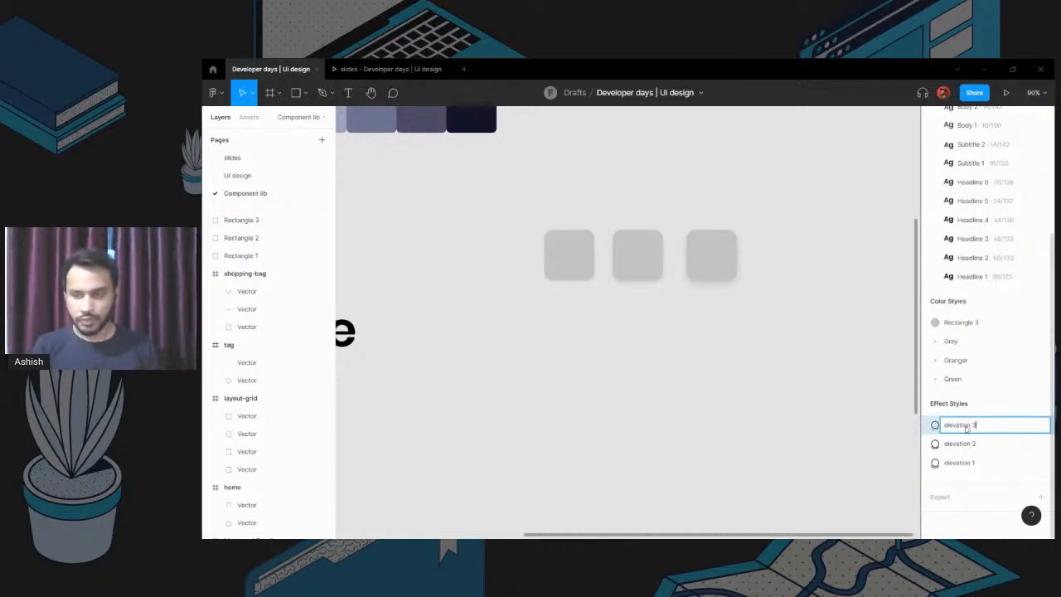
key("Return")
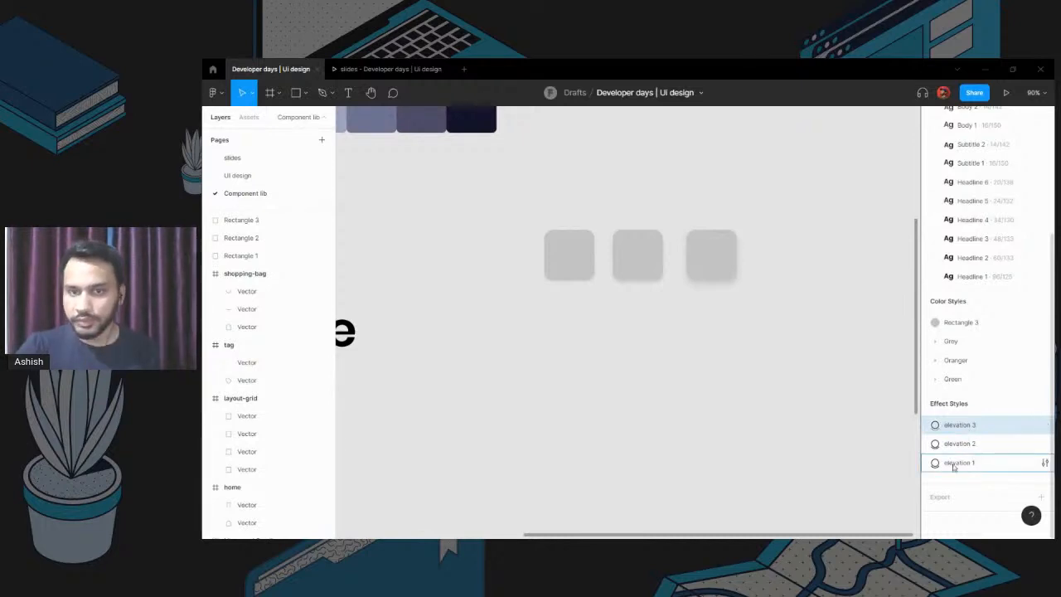
Step: Delete the leftover Rectangle 3 colour style generated from the shadowed rectangles
scroll(669, 355, "down", 5)
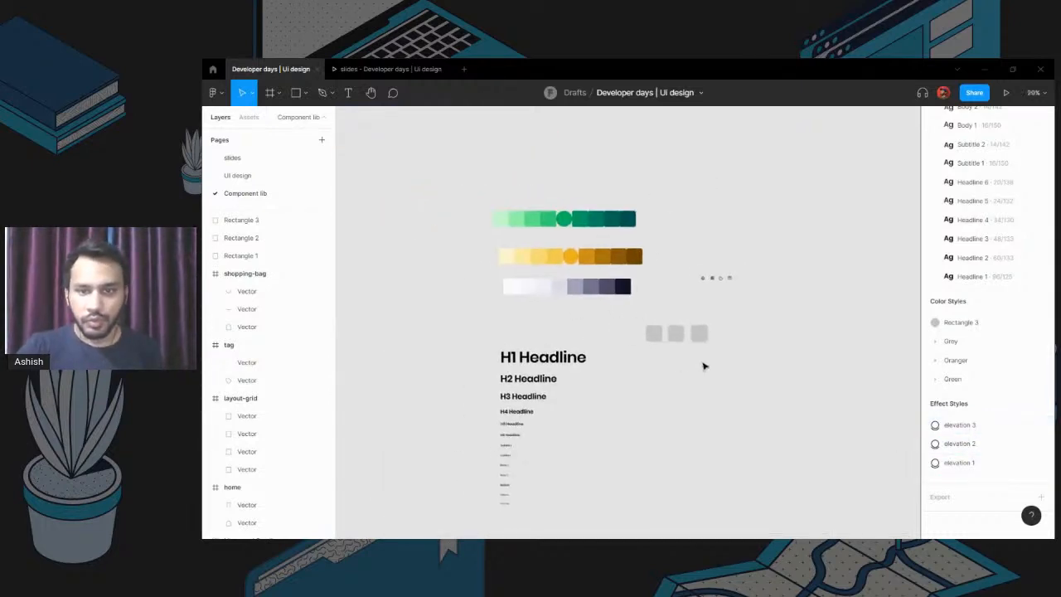
scroll(713, 365, "up", 3)
left_click_drag(741, 372, 614, 313)
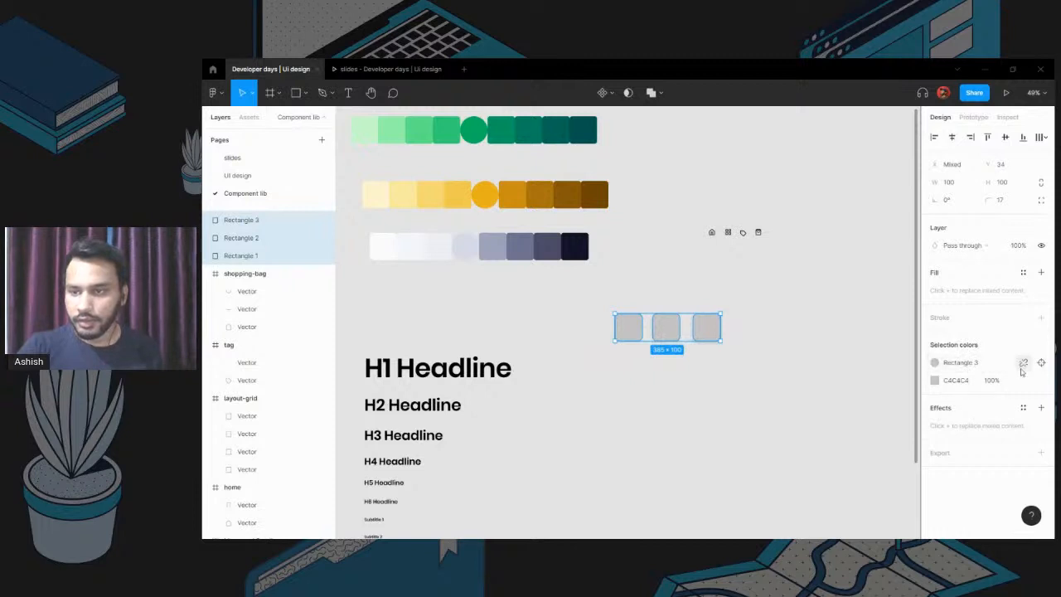
left_click(882, 374)
right_click(987, 328)
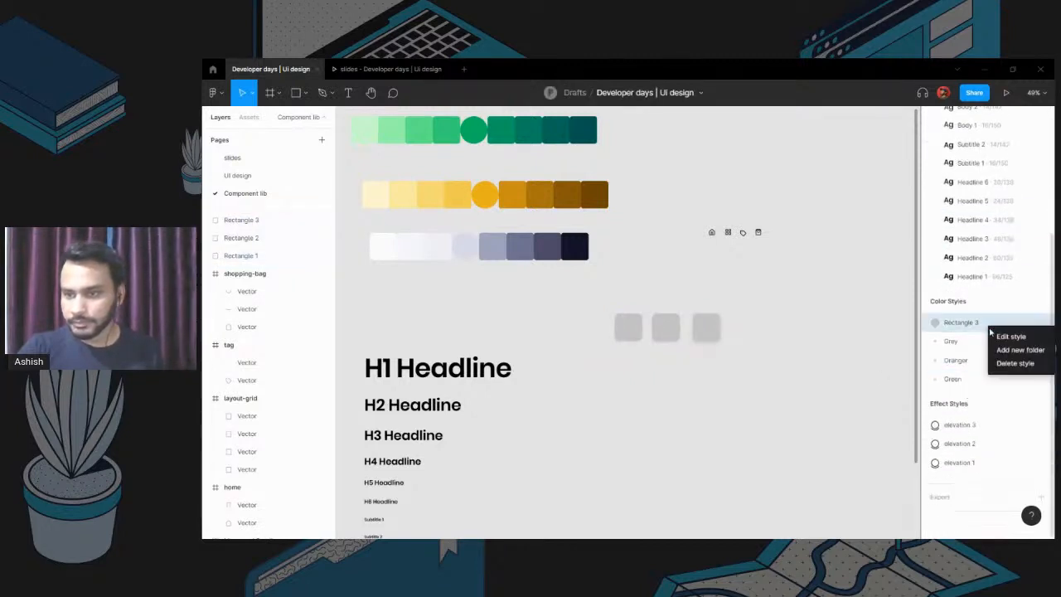
left_click(1013, 363)
Step: Move the three shadowed rectangles down beside the H1 and H2 headline samples
left_click_drag(755, 368, 568, 294)
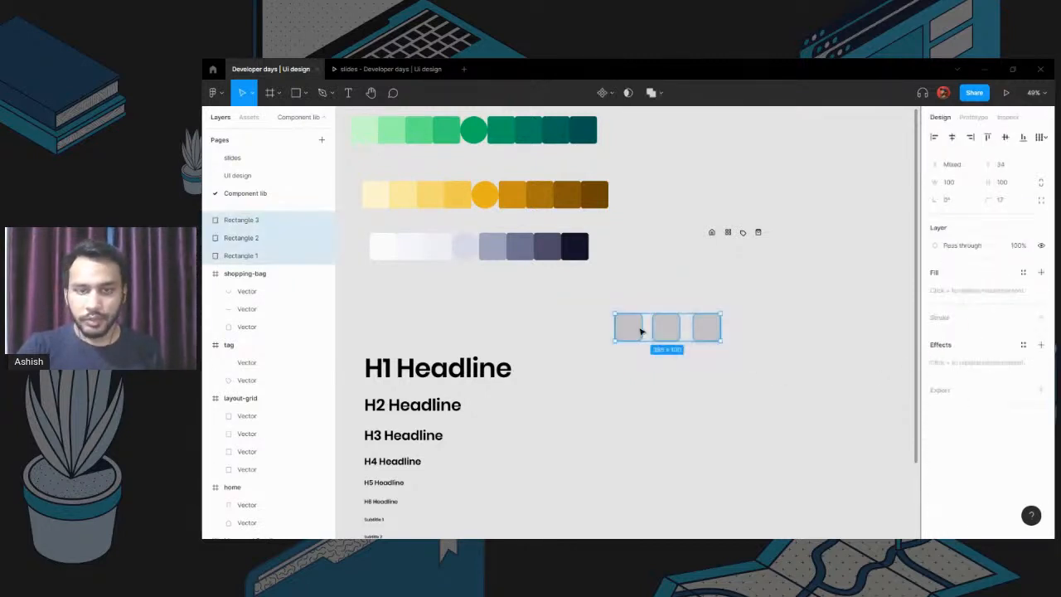
left_click_drag(639, 329, 597, 398)
scroll(732, 357, "down", 2)
scroll(732, 357, "left", 2)
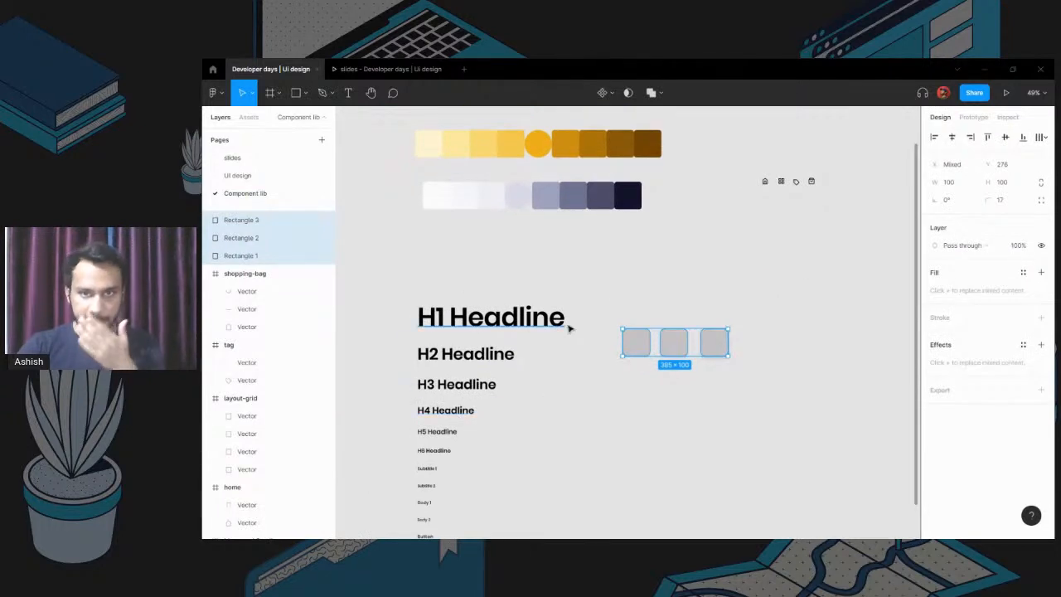
Step: Spread the home and layout-grid icons further away from the tag icon to widen the gaps in the icon row
scroll(630, 323, "up", 3)
scroll(668, 329, "up", 5)
left_click_drag(826, 328, 727, 357)
scroll(711, 370, "down", 2)
scroll(726, 360, "up", 2)
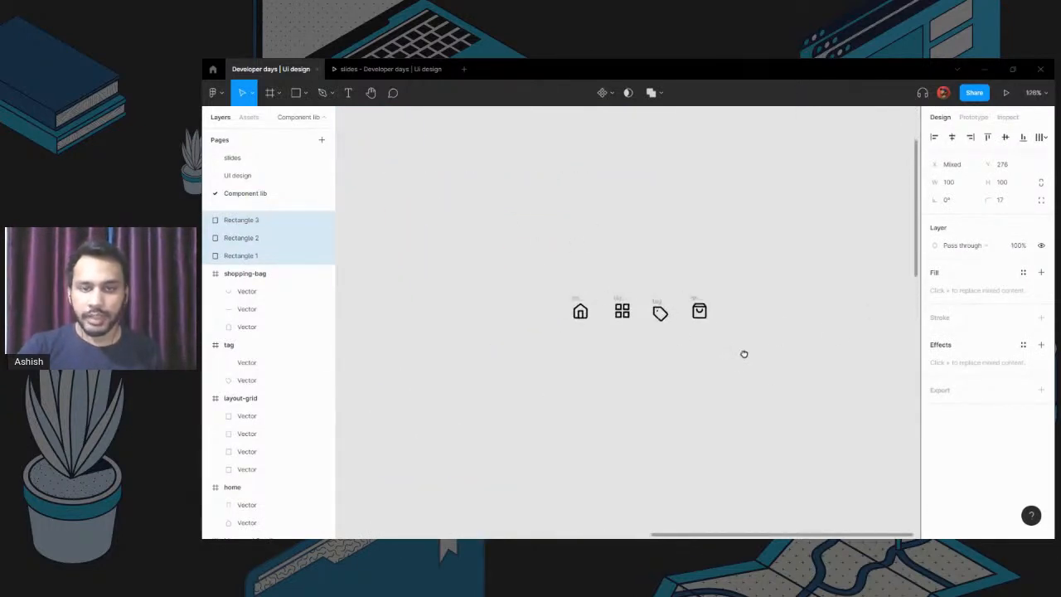
scroll(743, 353, "left", 1)
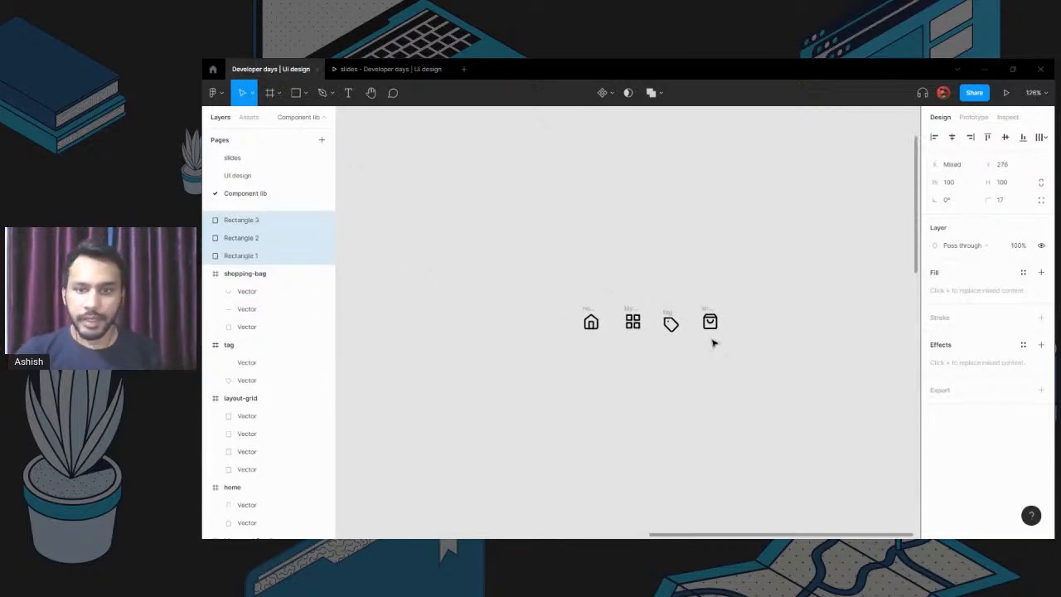
scroll(721, 362, "up", 1)
left_click_drag(602, 354, 609, 350)
left_click_drag(568, 302, 550, 296)
left_click_drag(624, 308, 609, 308)
Step: Rename the layout-grid icon frame as "category"
type("ca")
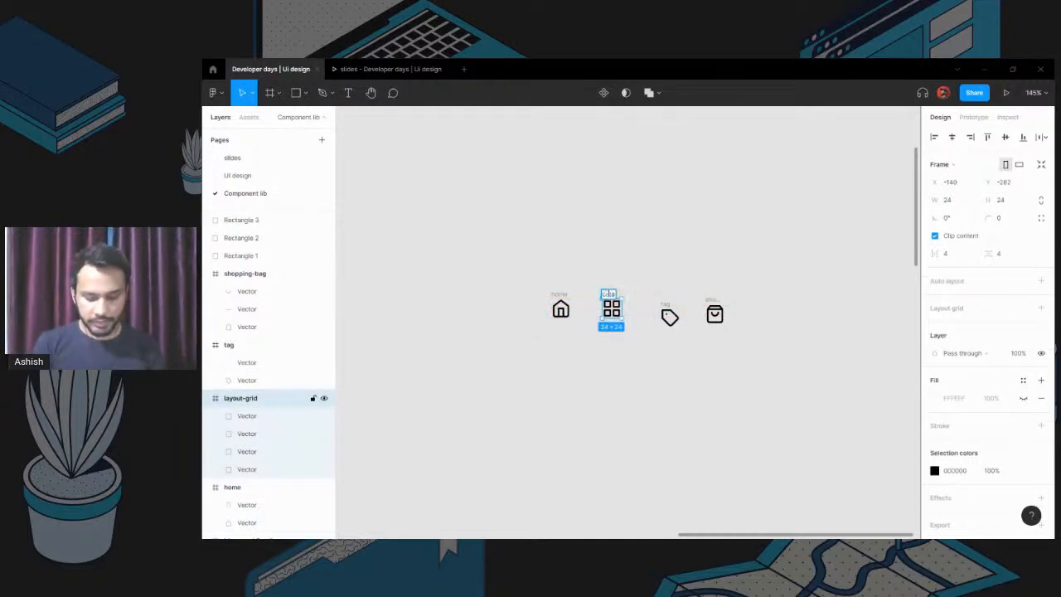
type("tegory")
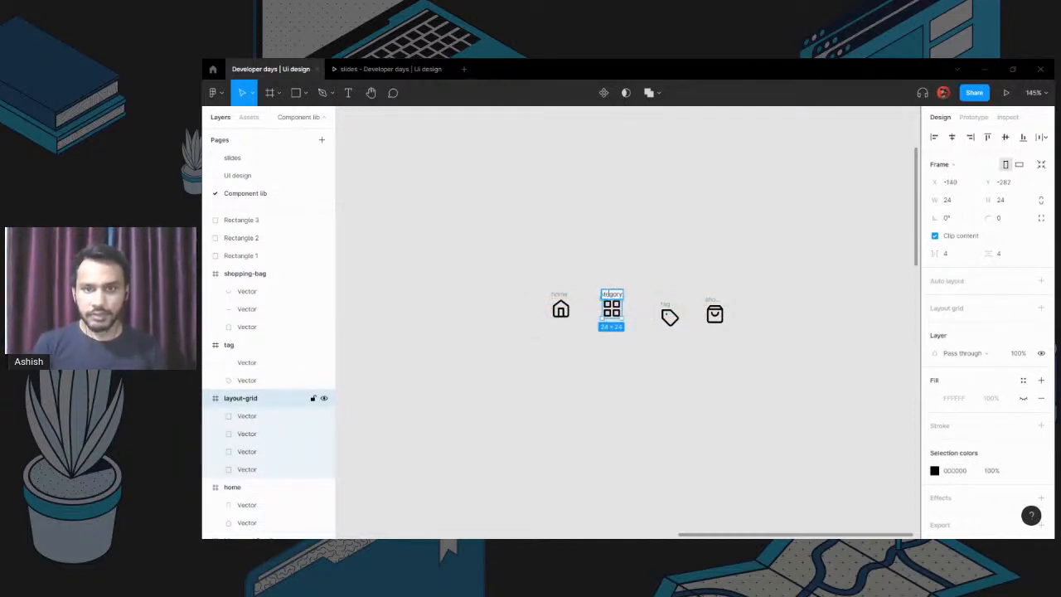
key("Return")
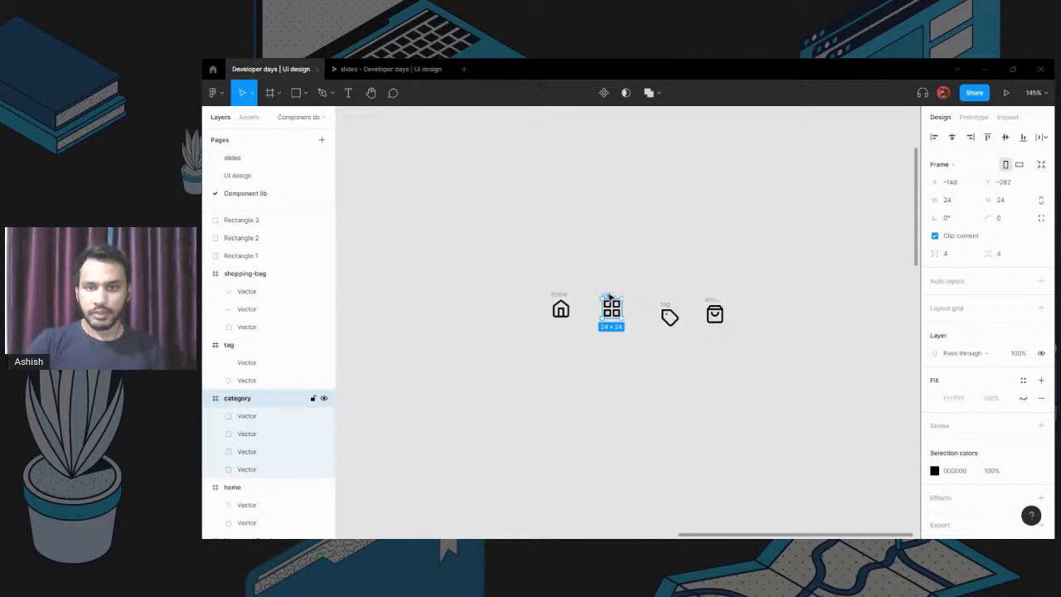
Step: Rename the tag icon frame as "offers" and the shopping-bag icon frame as "cart"
left_click(668, 308)
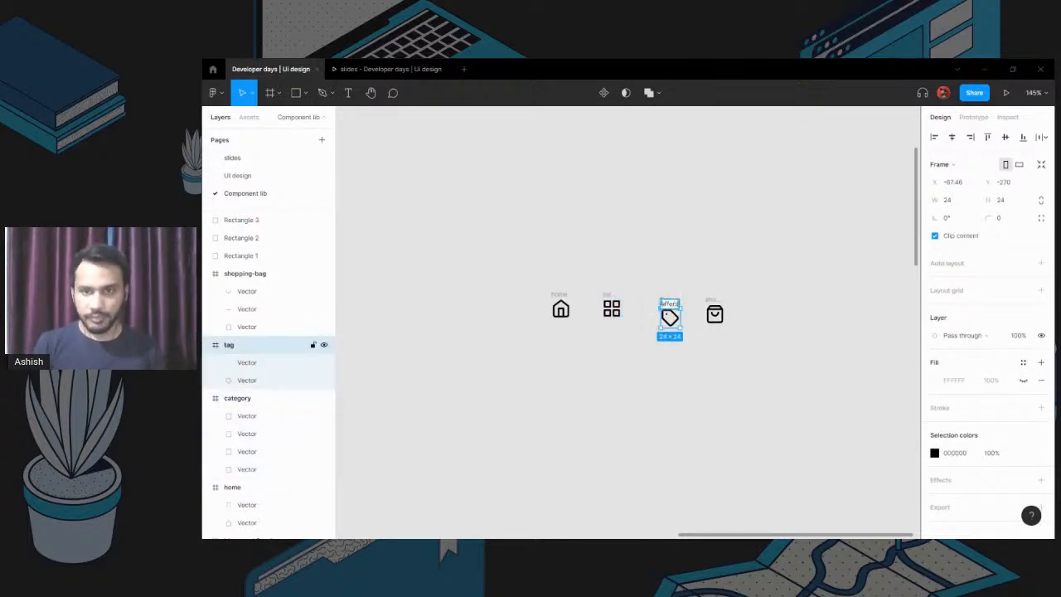
left_click(663, 305)
type("offers")
key("Return")
left_click(712, 298)
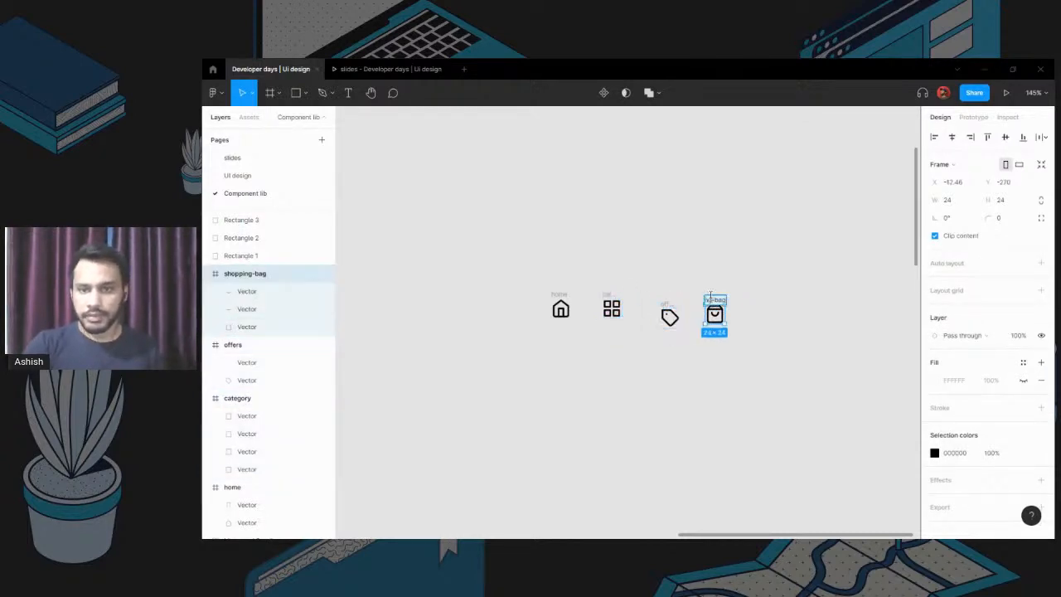
type("cart")
key("Return")
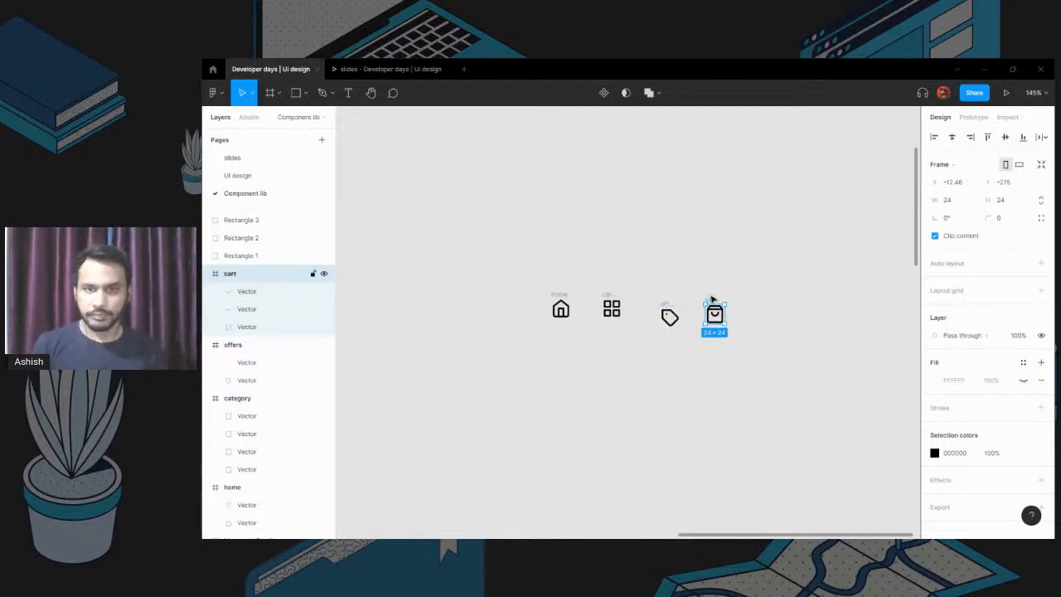
Step: Align the home, category, offers and cart icons in one row with even 40 px spacing
left_click_drag(800, 390, 503, 270)
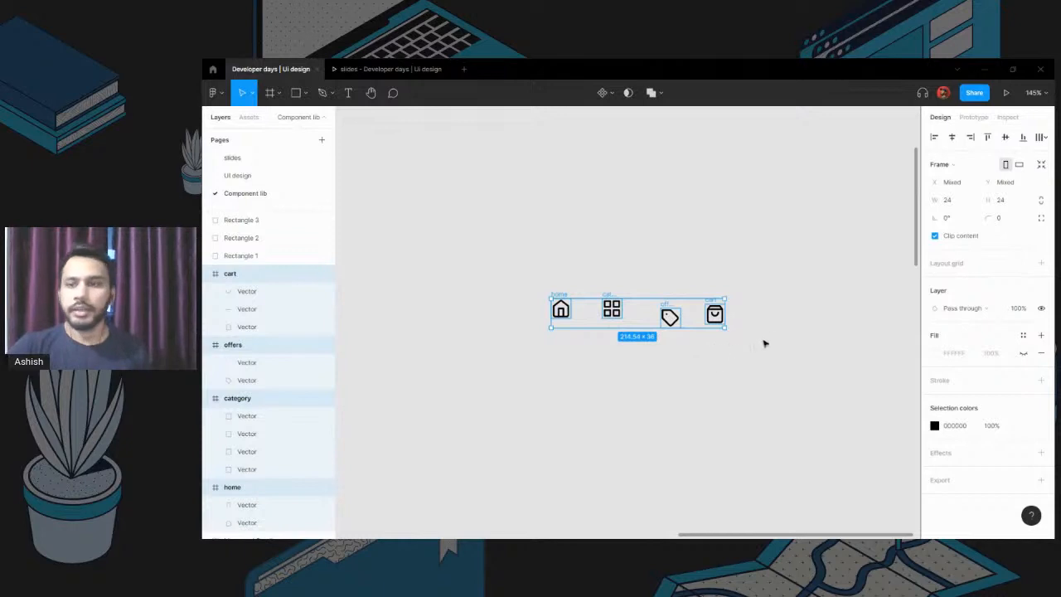
left_click(684, 334)
left_click(670, 315)
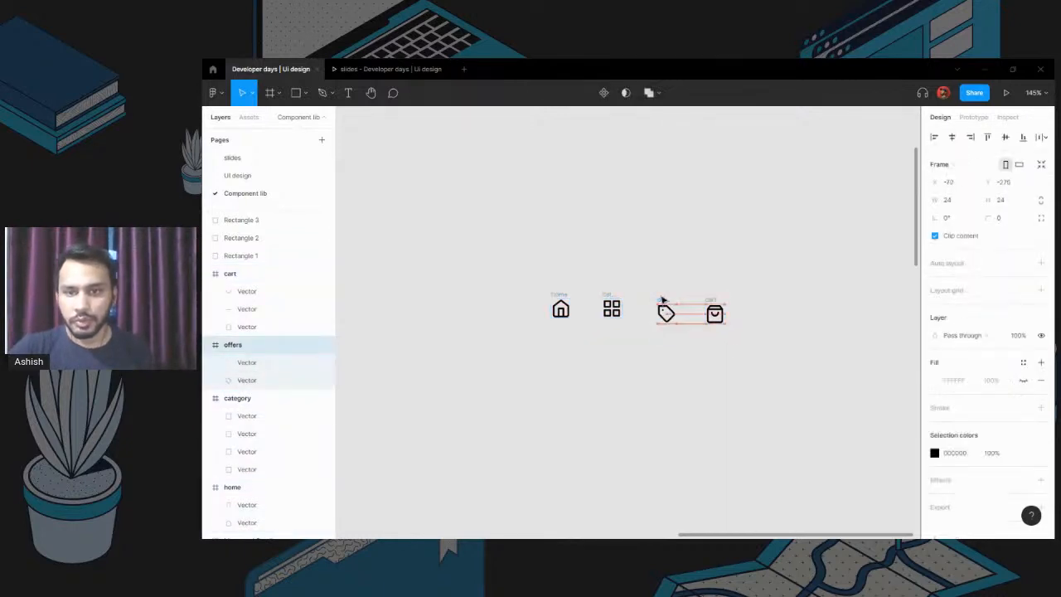
left_click(714, 313)
left_click_drag(779, 357, 386, 209)
Step: Turn the four icon frames into multiple components and combine them as variants of one component set
left_click_drag(509, 242, 788, 414)
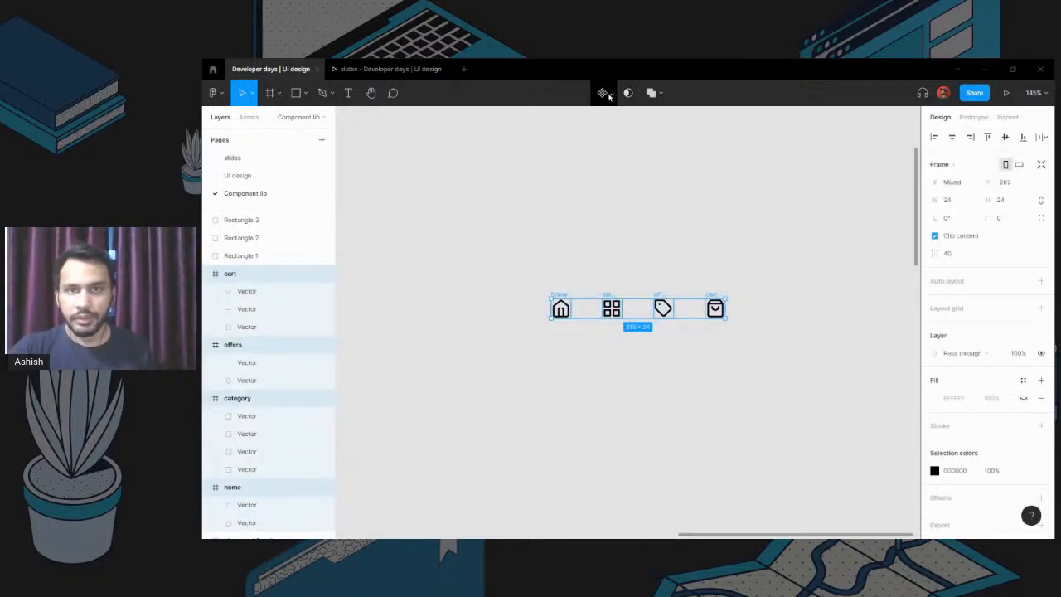
left_click(609, 96)
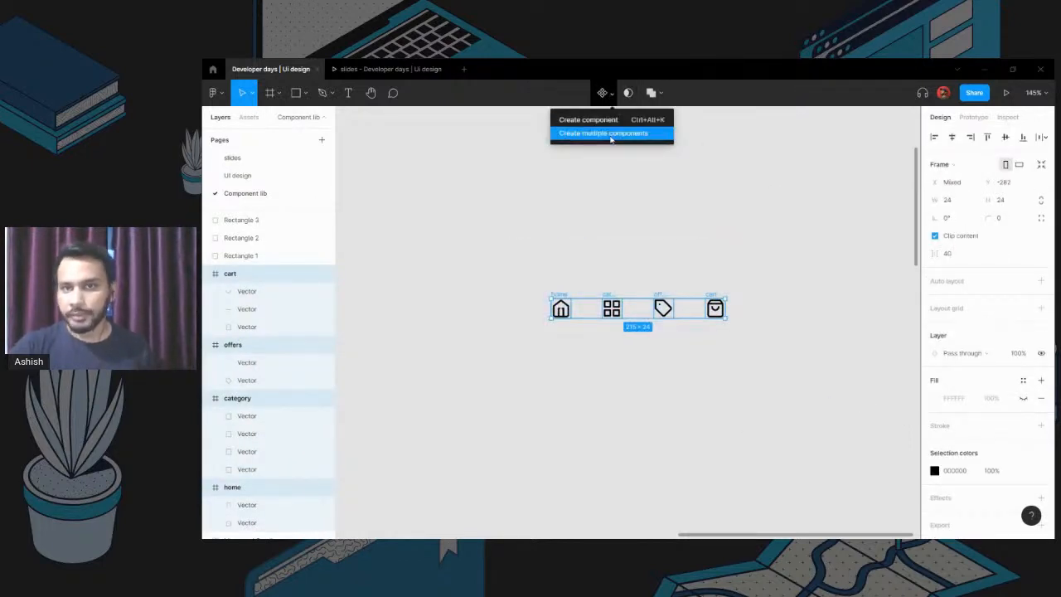
left_click(611, 134)
left_click(972, 303)
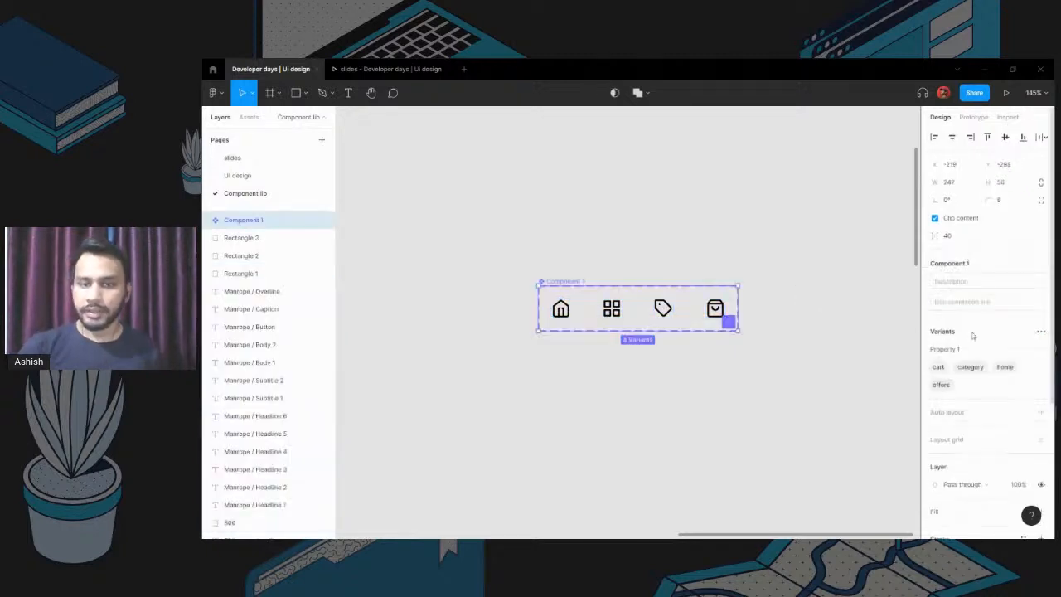
left_click(759, 391)
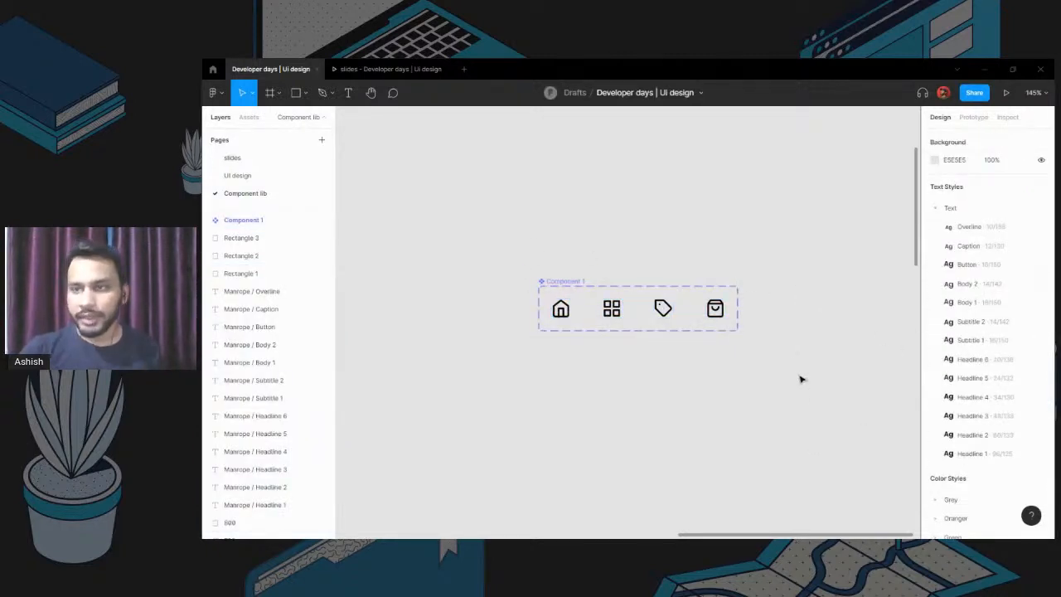
Step: Place an instance of the home icon below the component set and switch its variant to offers, category and cart in turn
scroll(801, 379, "down", 3)
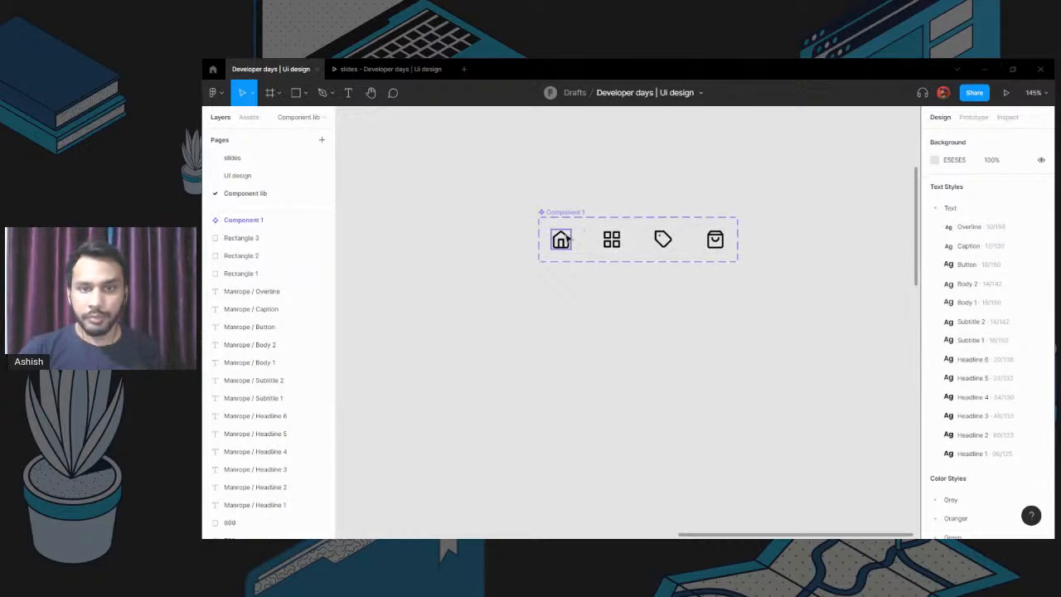
left_click_drag(567, 239, 638, 320)
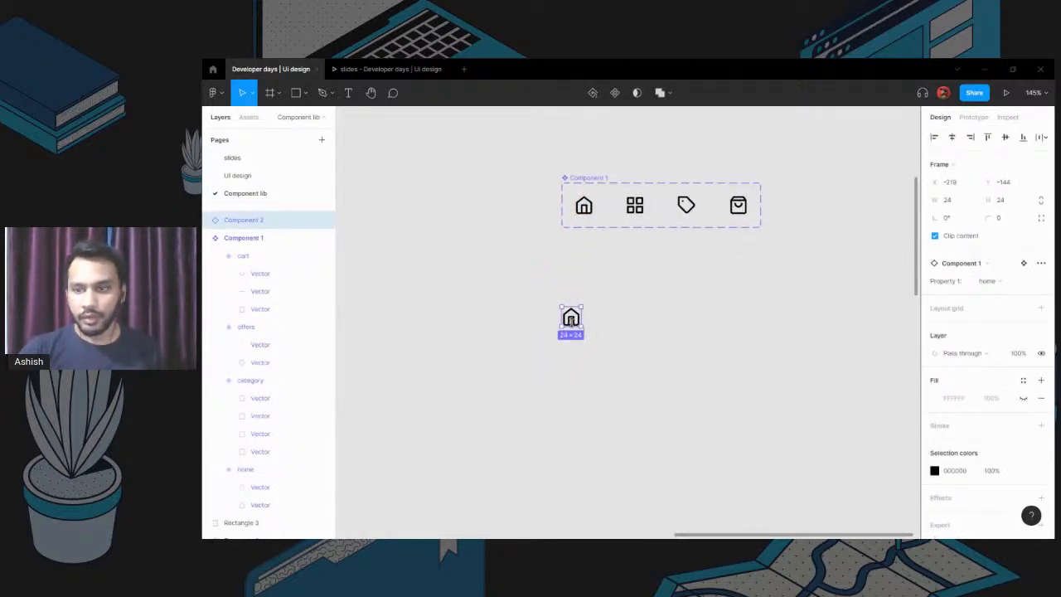
left_click(987, 281)
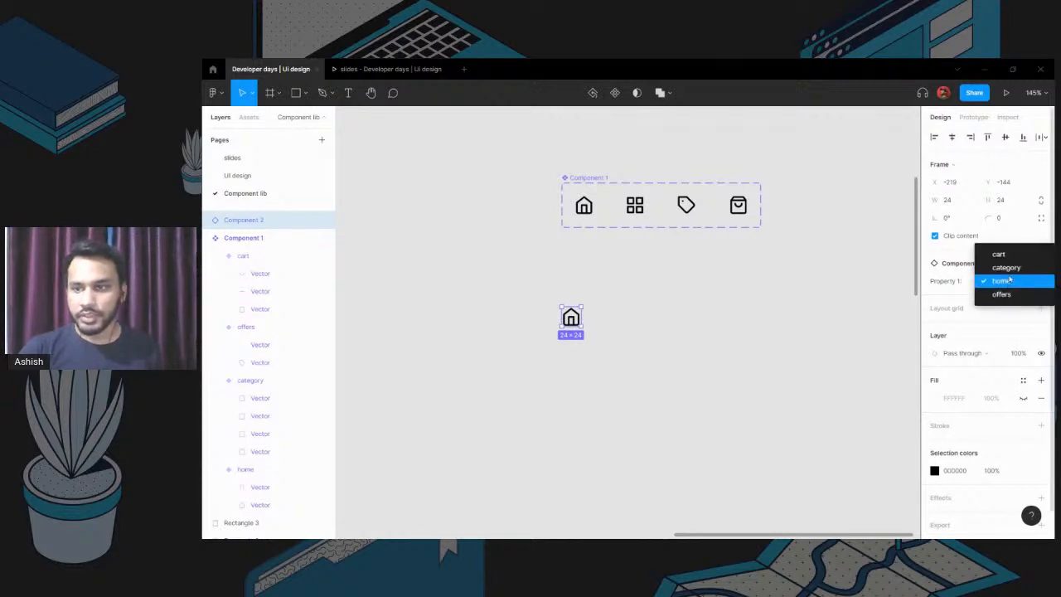
left_click(1008, 292)
left_click(1009, 283)
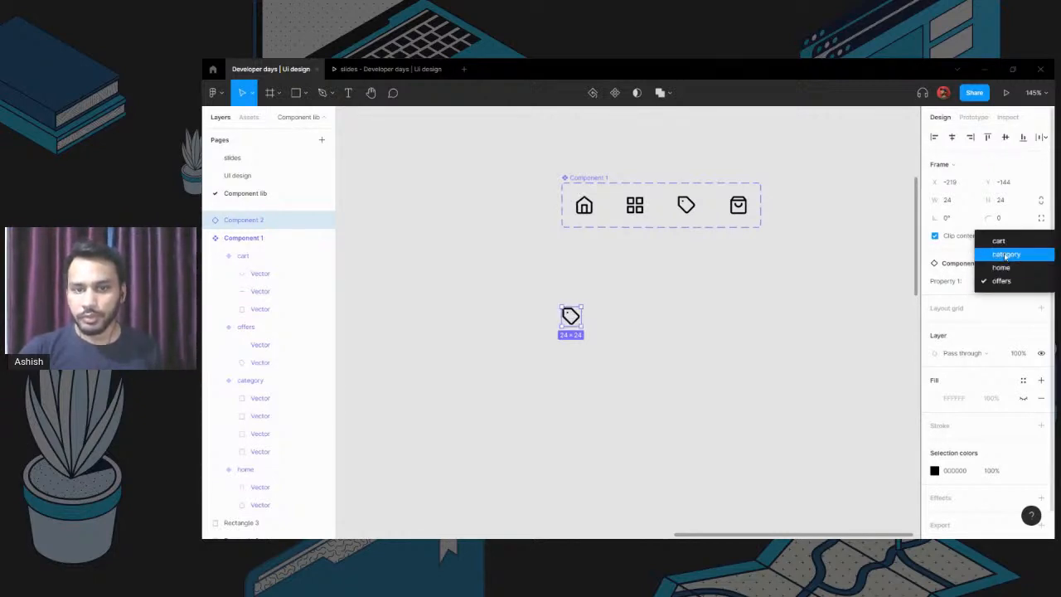
left_click(1003, 253)
left_click(1008, 282)
left_click(1004, 266)
Step: Delete the cart icon instance below the component set
left_click(763, 381)
left_click(571, 317)
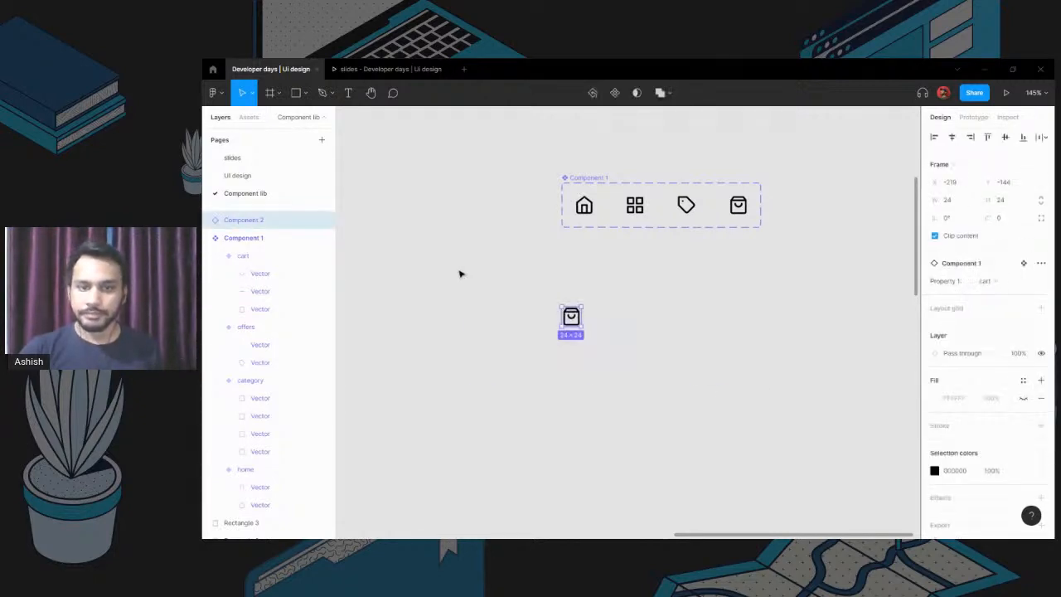
key("Delete")
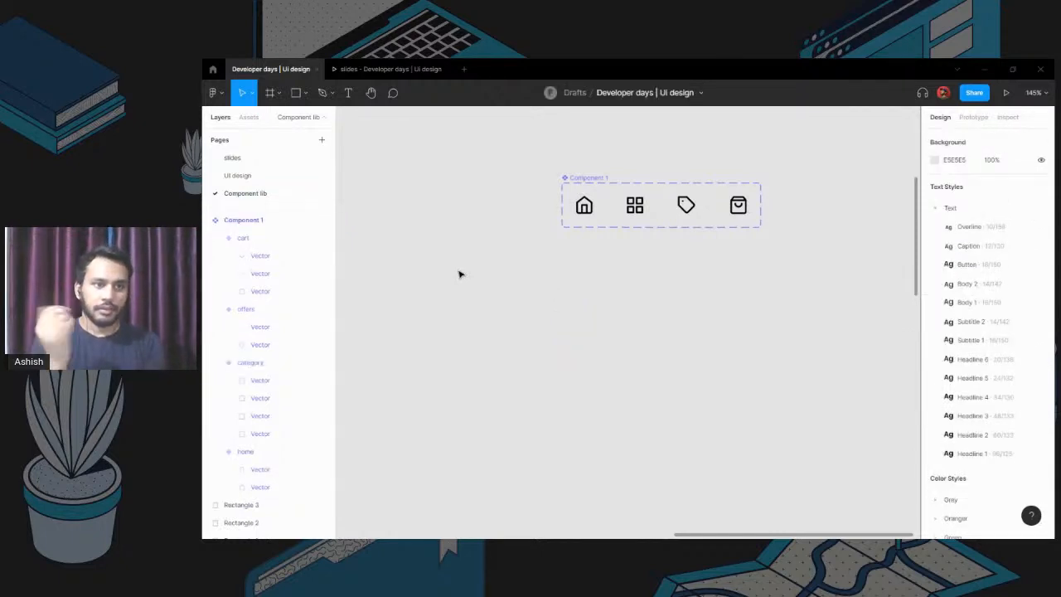
Step: Open the UI design page and shift the iPhone 11 Pro / X frame slightly to about X -164, Y -415
left_click(232, 176)
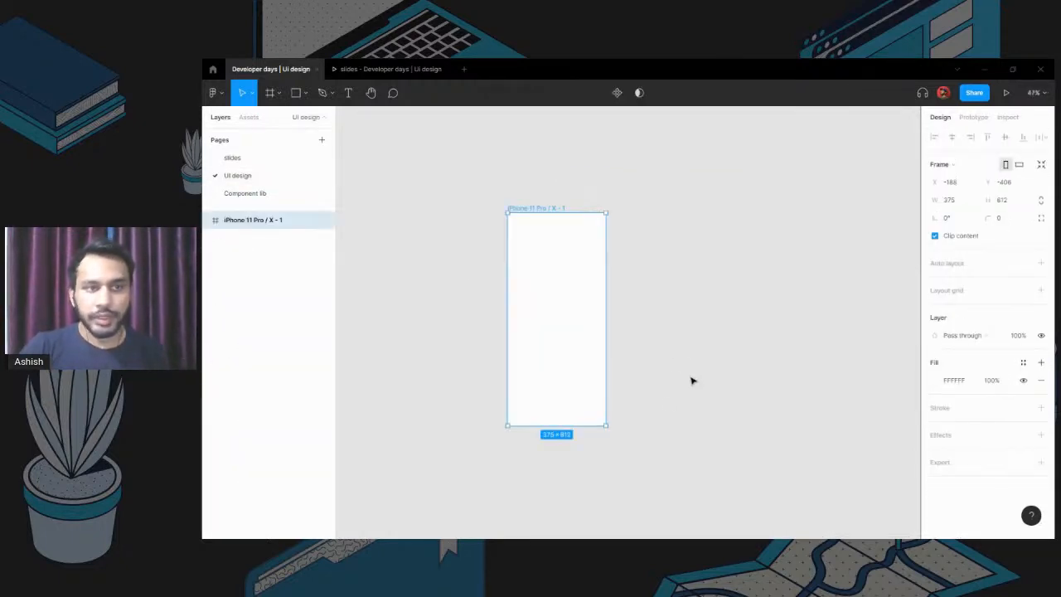
scroll(645, 385, "up", 1)
left_click_drag(688, 356, 720, 351)
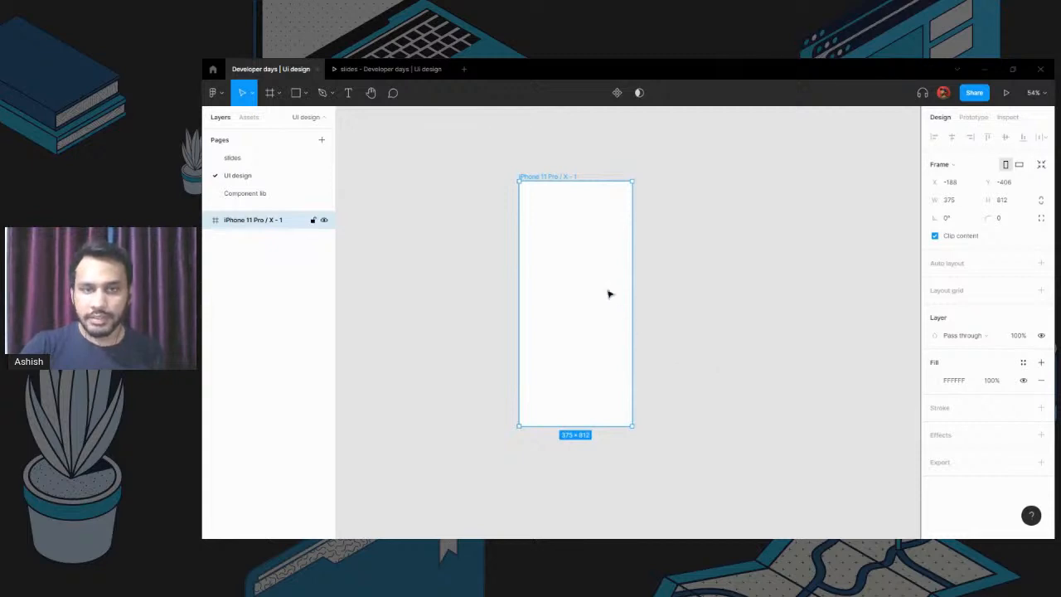
left_click_drag(610, 286, 581, 265)
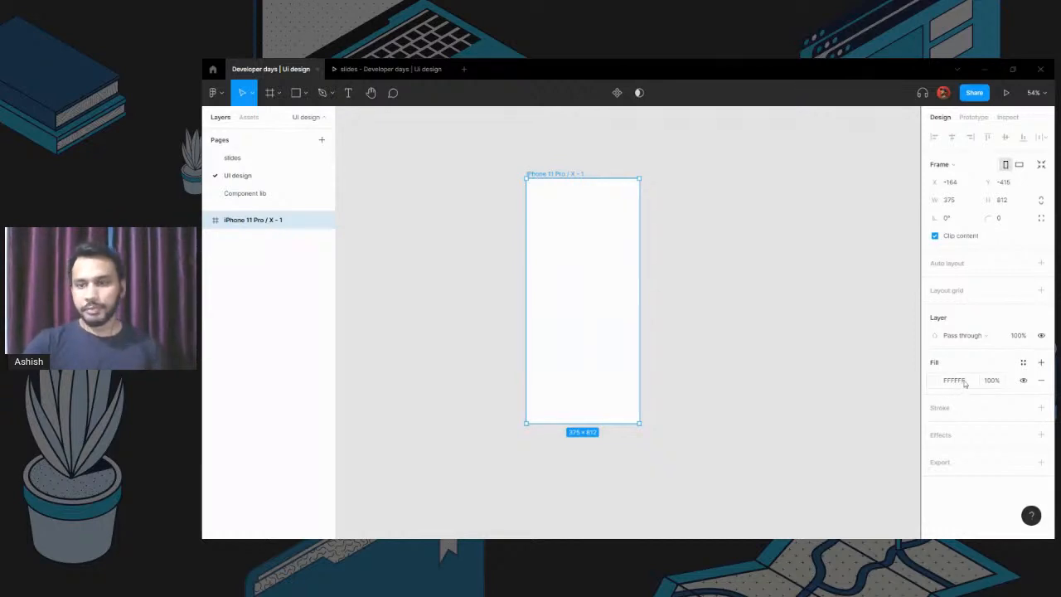
Step: Set the iPhone frame's fill colour to FAFAFA
left_click(934, 381)
left_click(932, 380)
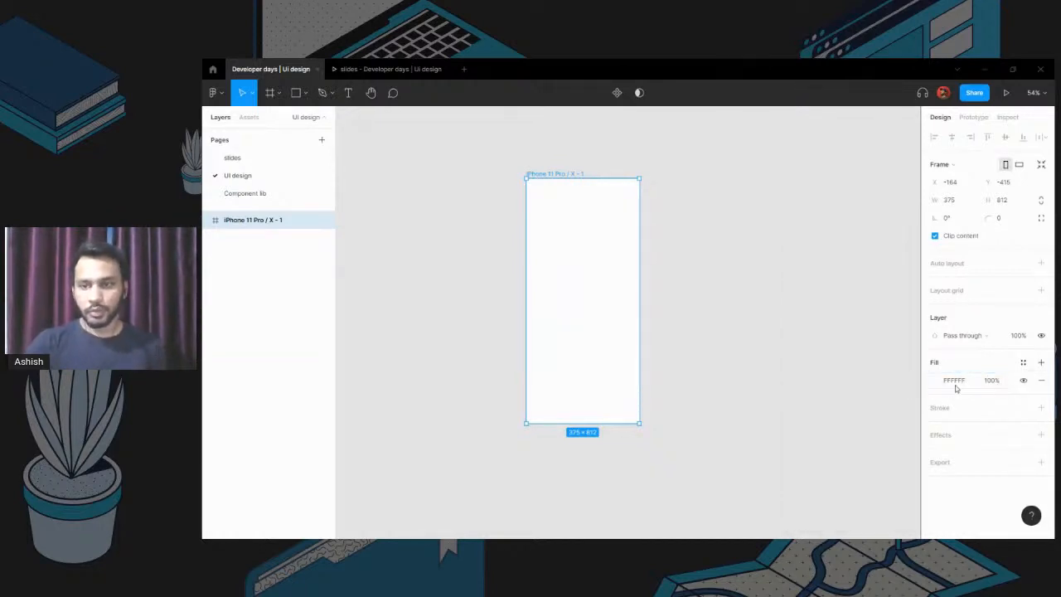
left_click(957, 383)
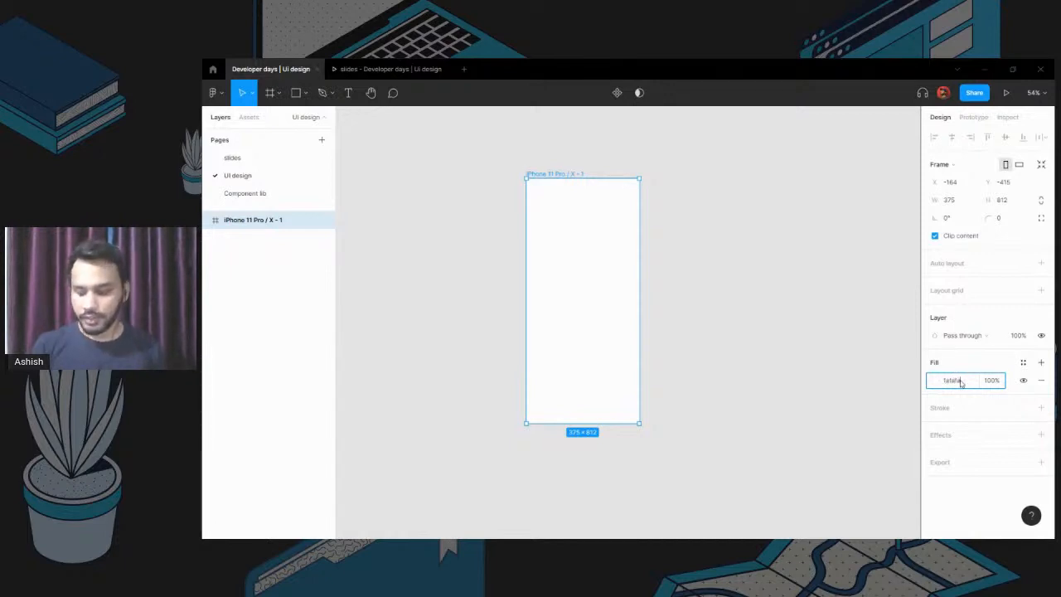
type("fafafa")
key("Return")
Step: Draw a square of about 211 × 211 px inside the iPhone frame and fill it with white (FFFFFF)
scroll(611, 281, "up", 5)
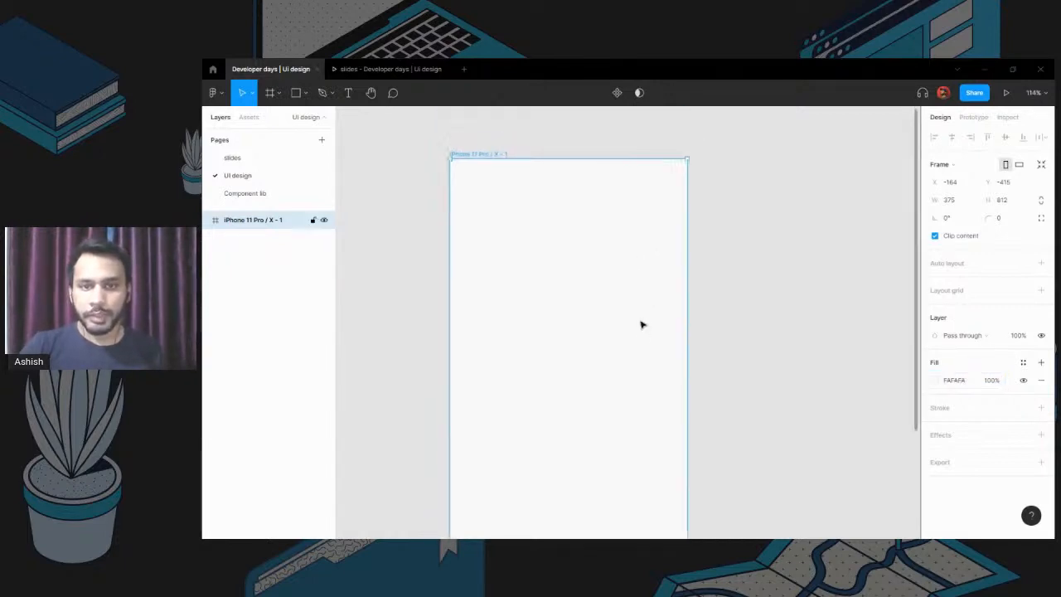
left_click(306, 93)
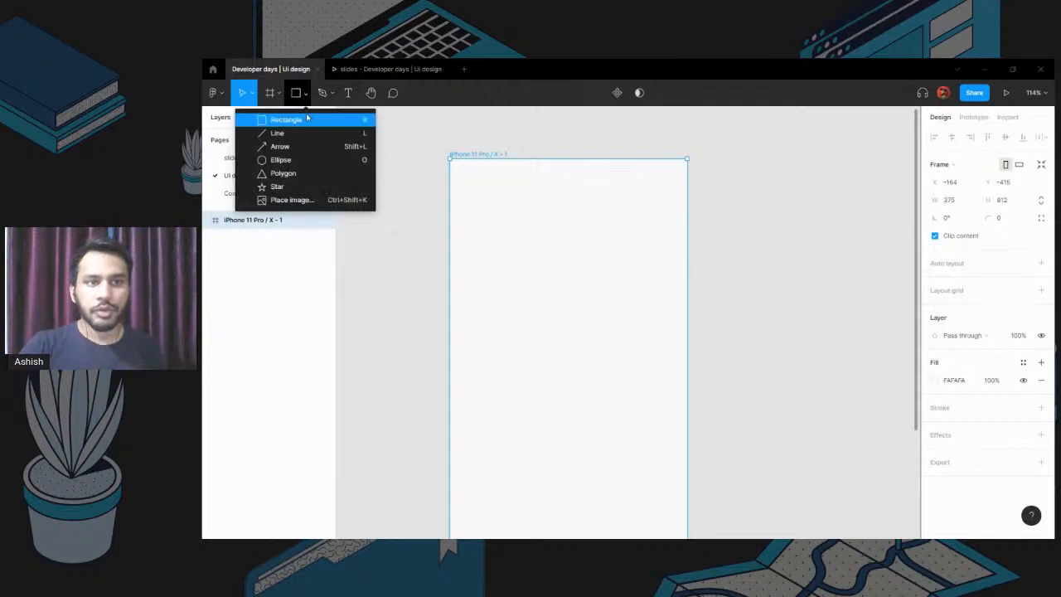
left_click(306, 121)
left_click_drag(505, 240, 640, 314)
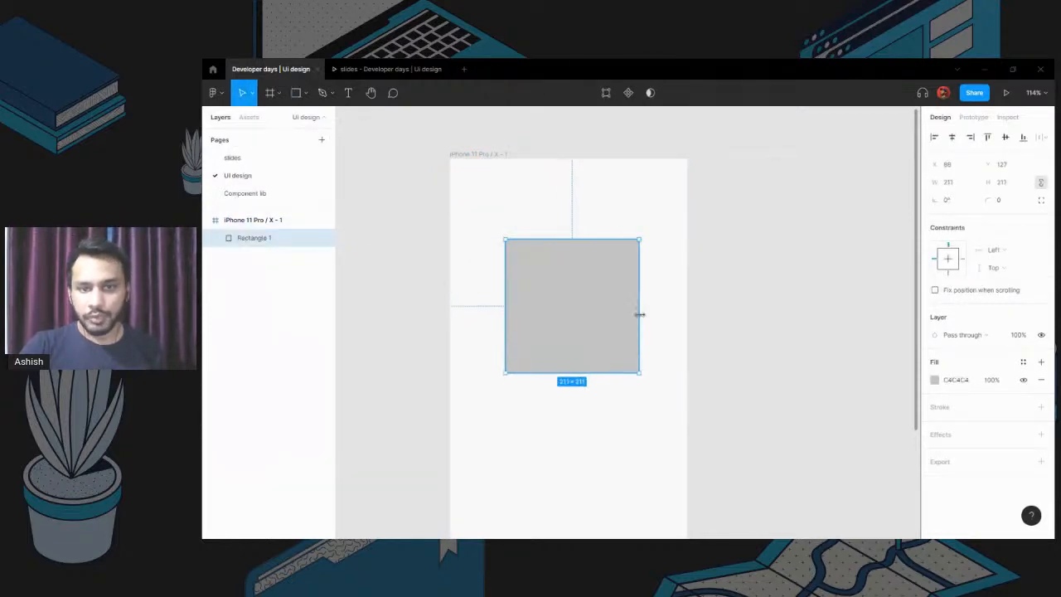
left_click(935, 381)
left_click_drag(862, 302, 785, 260)
left_click(755, 330)
Step: Round the white square's corners to a radius of about 72 px
scroll(730, 357, "up", 4)
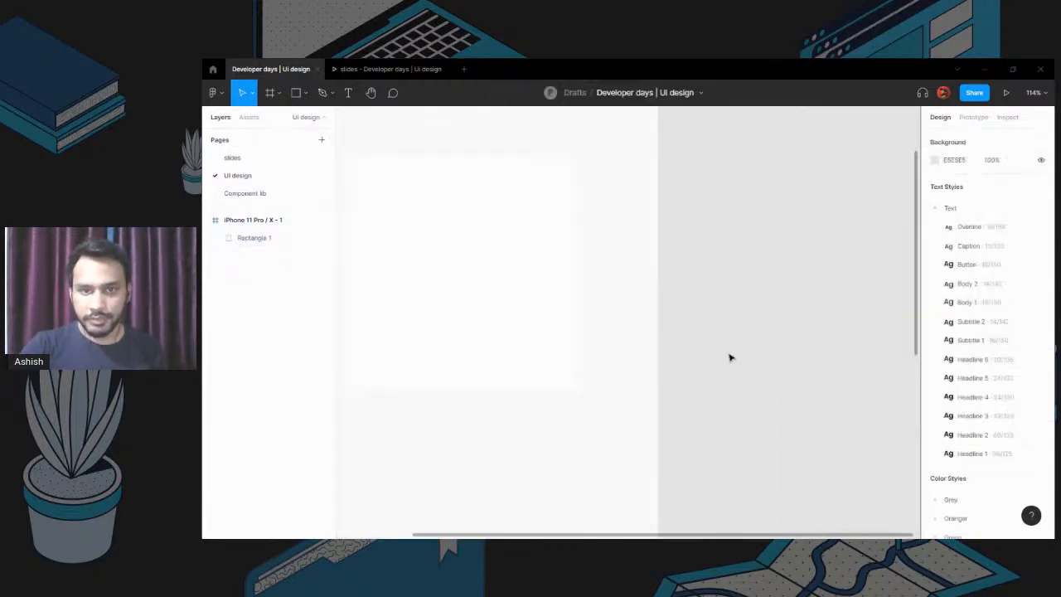
scroll(727, 356, "left", 2)
left_click(663, 310)
left_click_drag(511, 175, 581, 244)
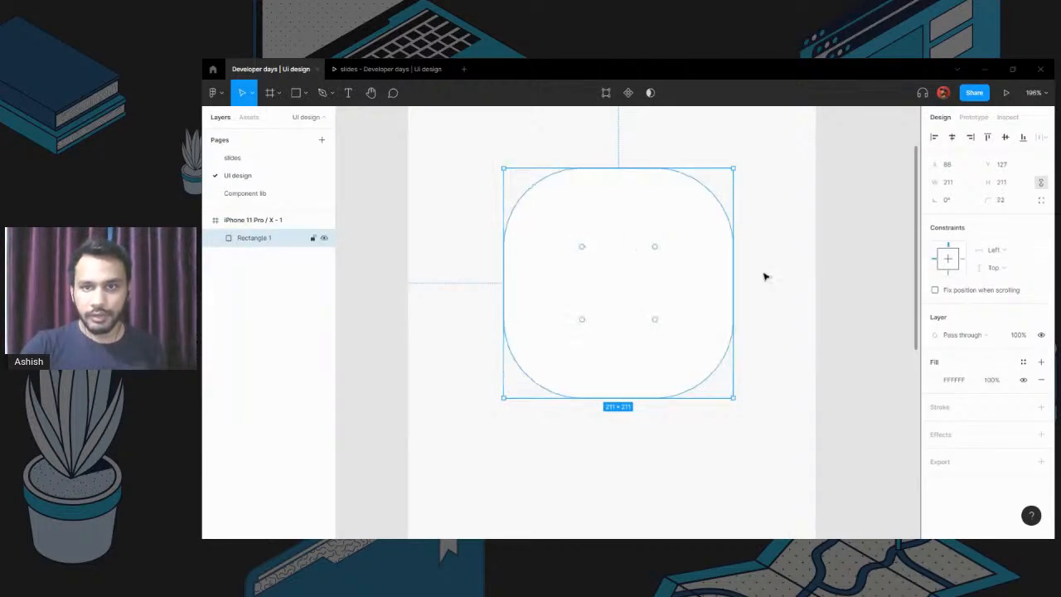
left_click(825, 296)
scroll(824, 297, "down", 3)
Step: Delete the rounded white square from the iPhone frame
left_click(724, 310)
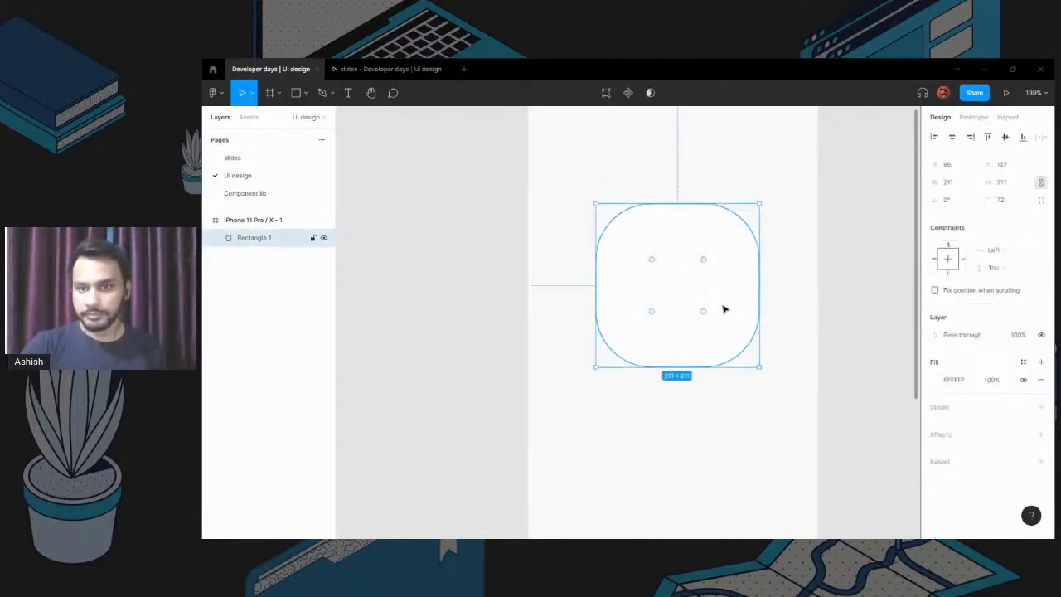
key("Delete")
scroll(704, 303, "down", 3)
scroll(680, 305, "right", 2)
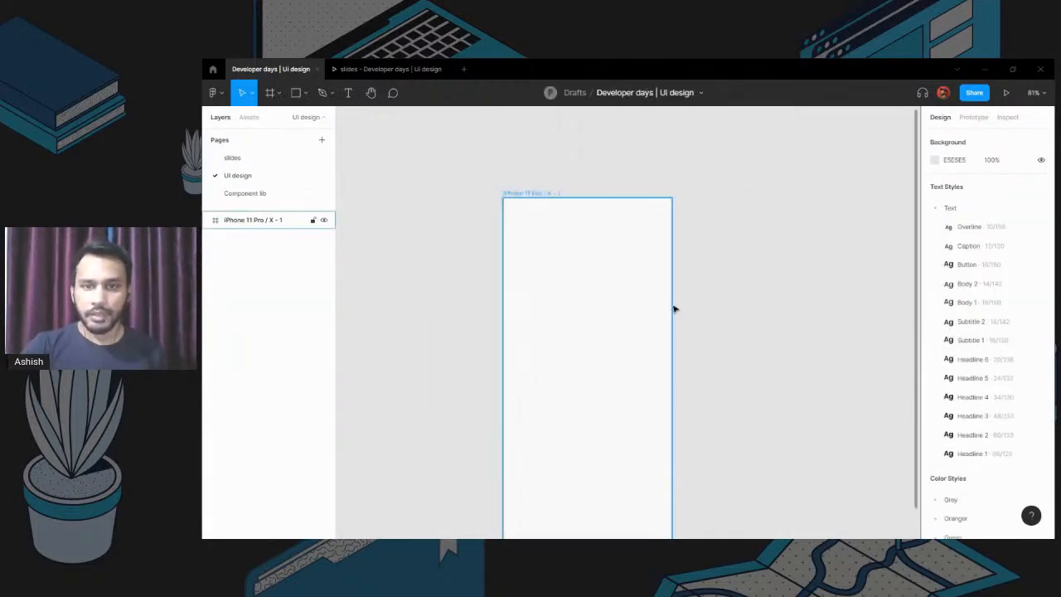
Step: Duplicate the iPhone frame and place the copy to the left of the original at about X -1070, Y -415
scroll(655, 290, "up", 2)
scroll(829, 260, "down", 4)
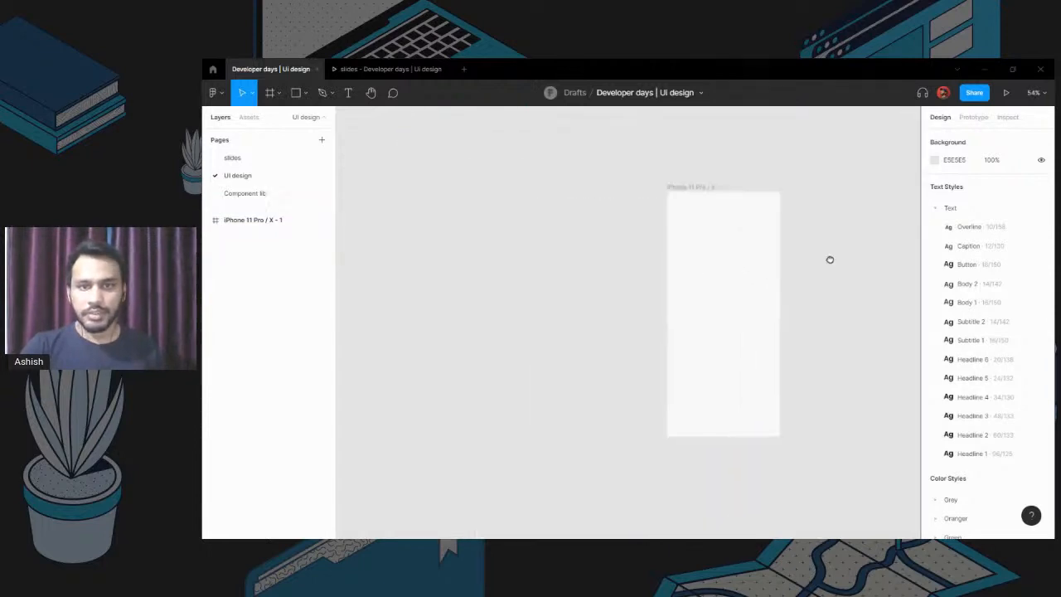
left_click_drag(763, 298, 687, 279)
scroll(645, 271, "up", 4)
scroll(711, 272, "down", 4)
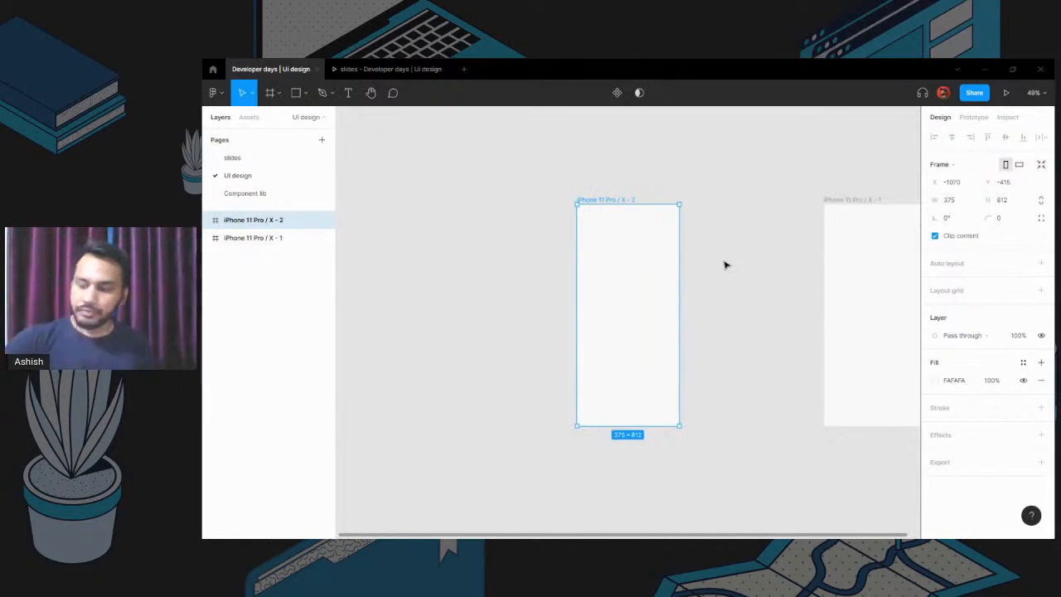
left_click_drag(740, 287, 650, 245)
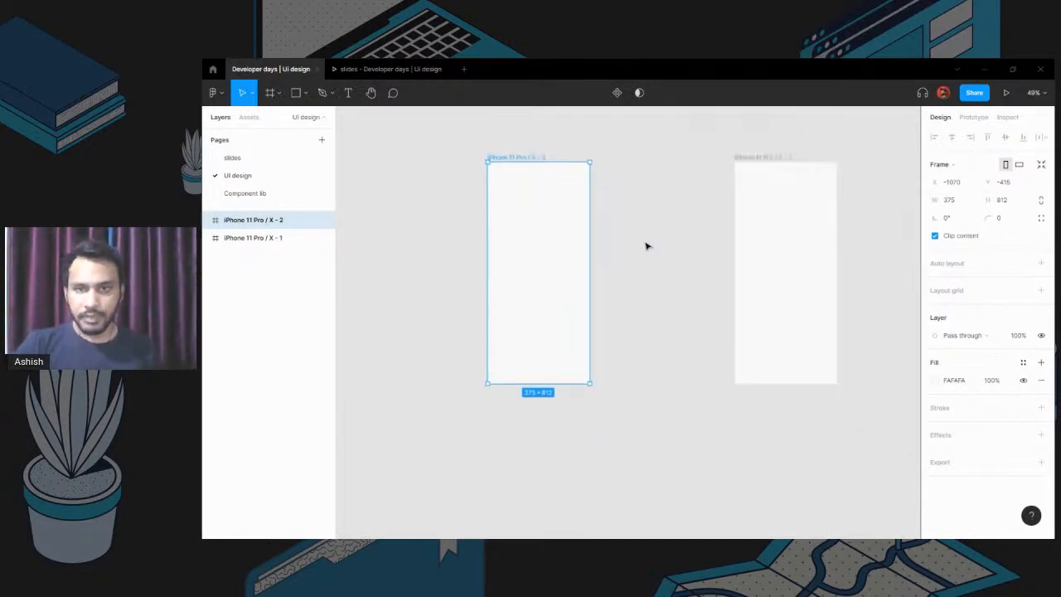
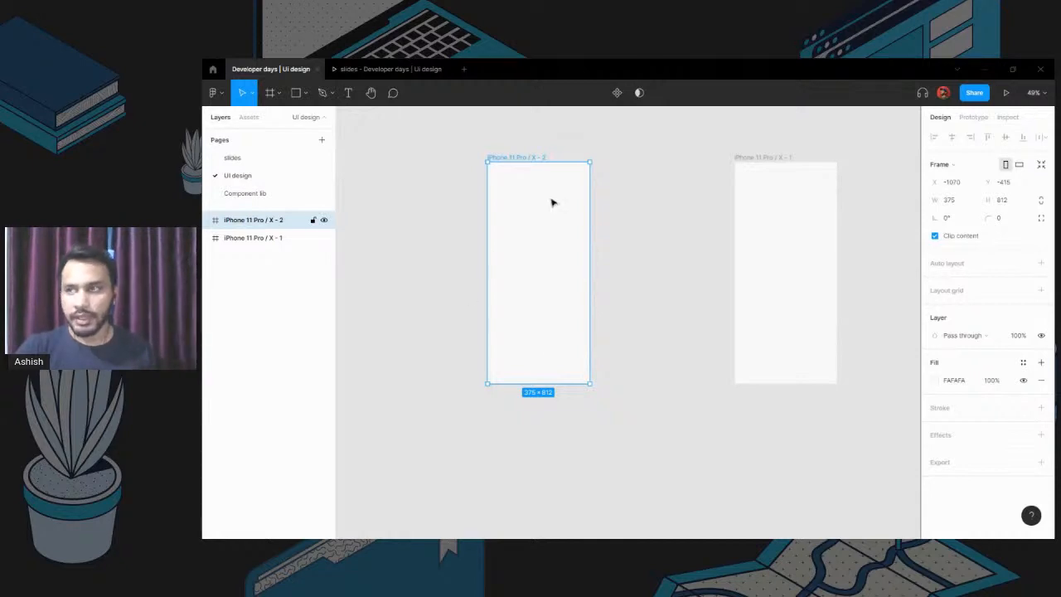
Step: Move the duplicated iPhone frame horizontally closer to the original, keeping both frames aligned in one row
scroll(552, 203, "up", 3)
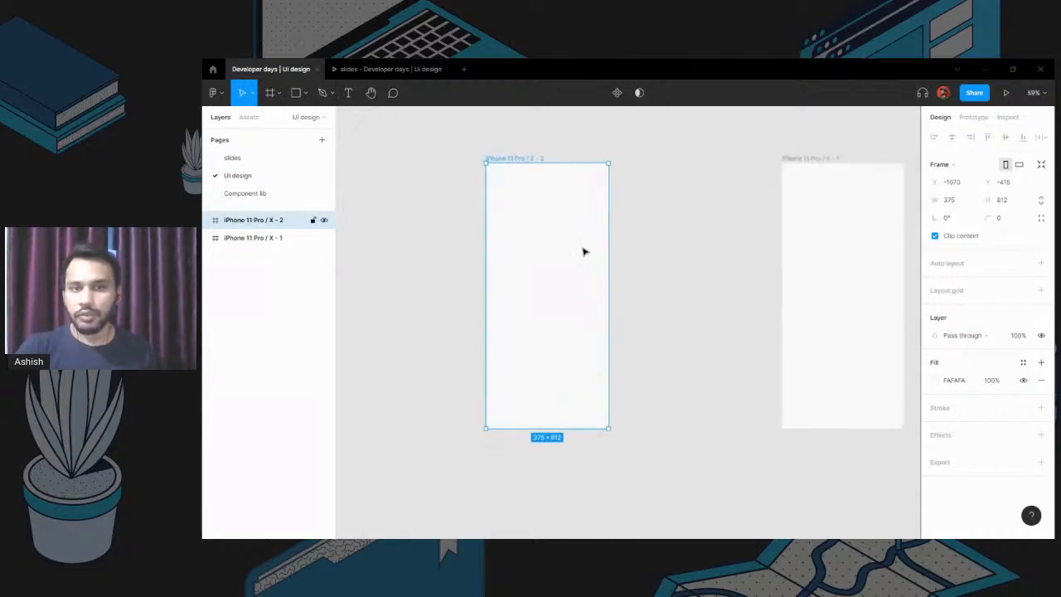
key("alt")
left_click_drag(584, 248, 639, 249)
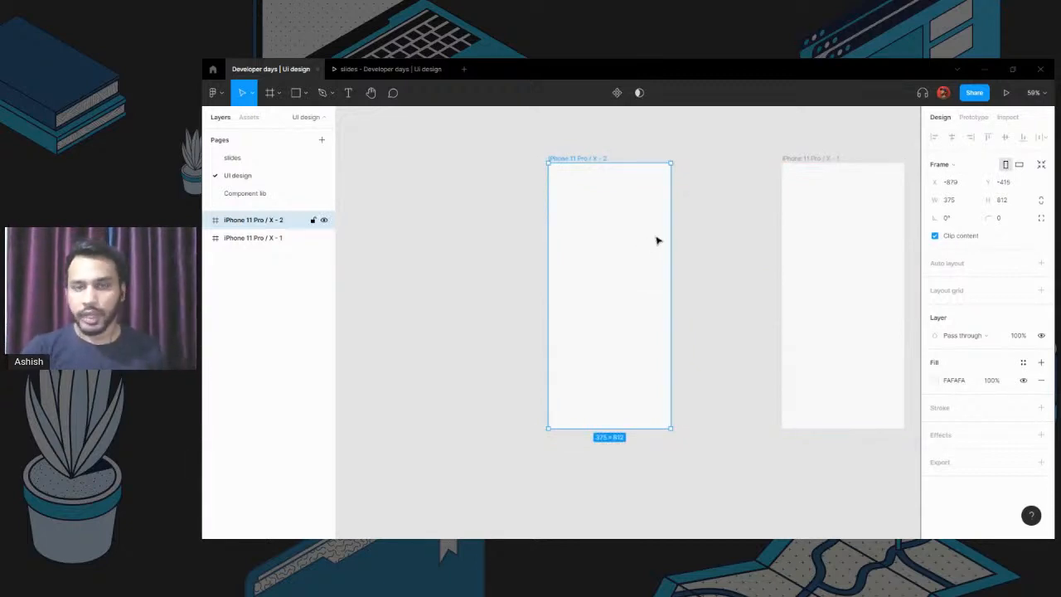
scroll(701, 240, "up", 2)
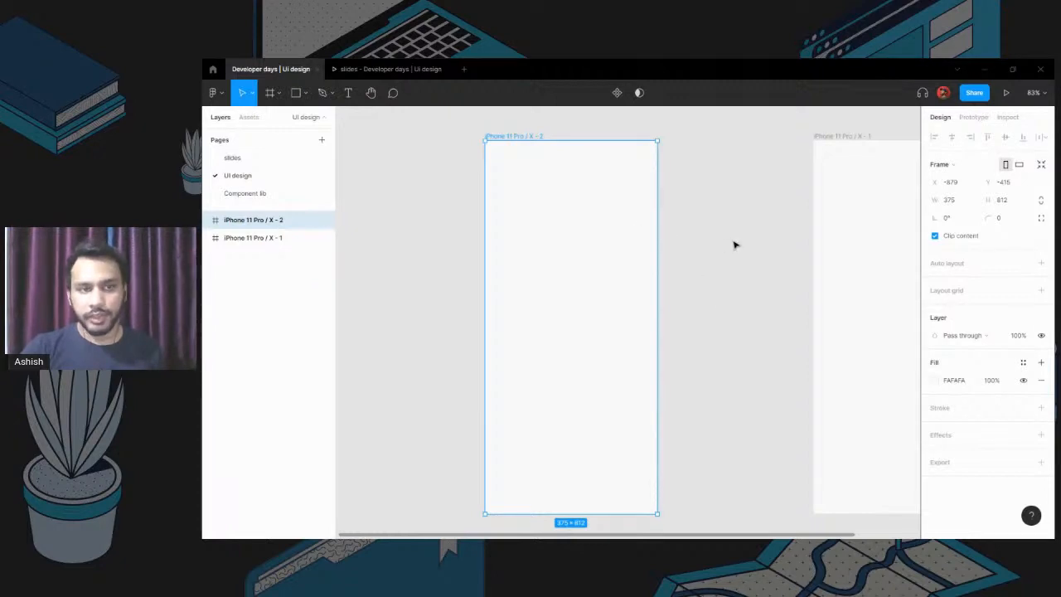
left_click_drag(573, 237, 589, 237)
left_click(769, 269)
scroll(768, 273, "down", 2)
left_click_drag(713, 268, 703, 357)
scroll(661, 339, "up", 2)
scroll(688, 284, "down", 3)
left_click_drag(699, 248, 718, 373)
scroll(709, 328, "down", 1)
left_click_drag(705, 308, 685, 333)
scroll(684, 323, "up", 1)
left_click_drag(685, 310, 699, 310)
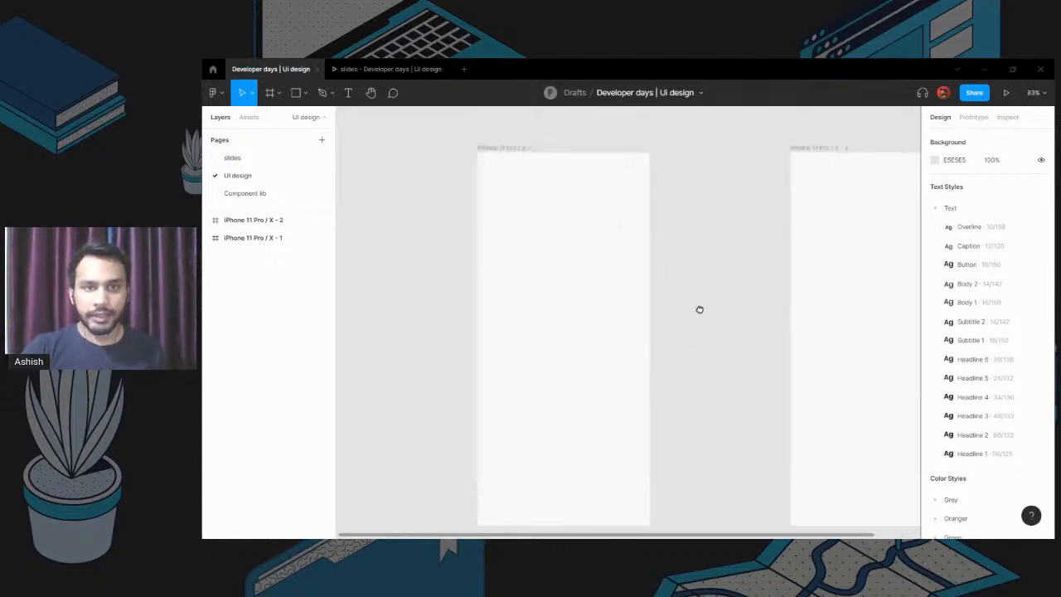
Step: Draw a grey placeholder bar about 237 × 30 px near the upper edge of the duplicated iPhone frame, at about X 18, Y 19
scroll(703, 205, "up", 1)
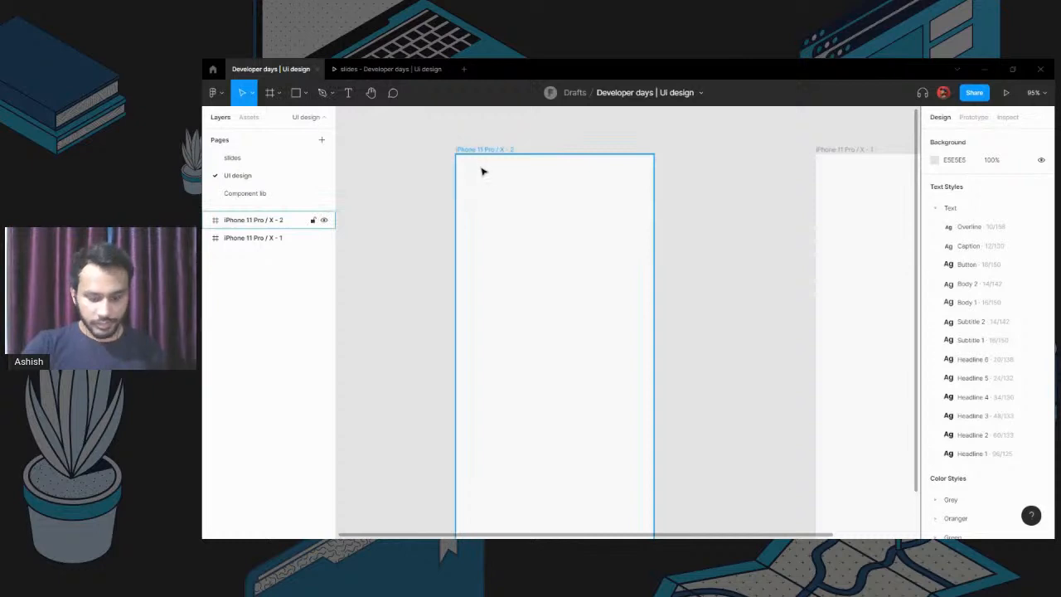
key("t")
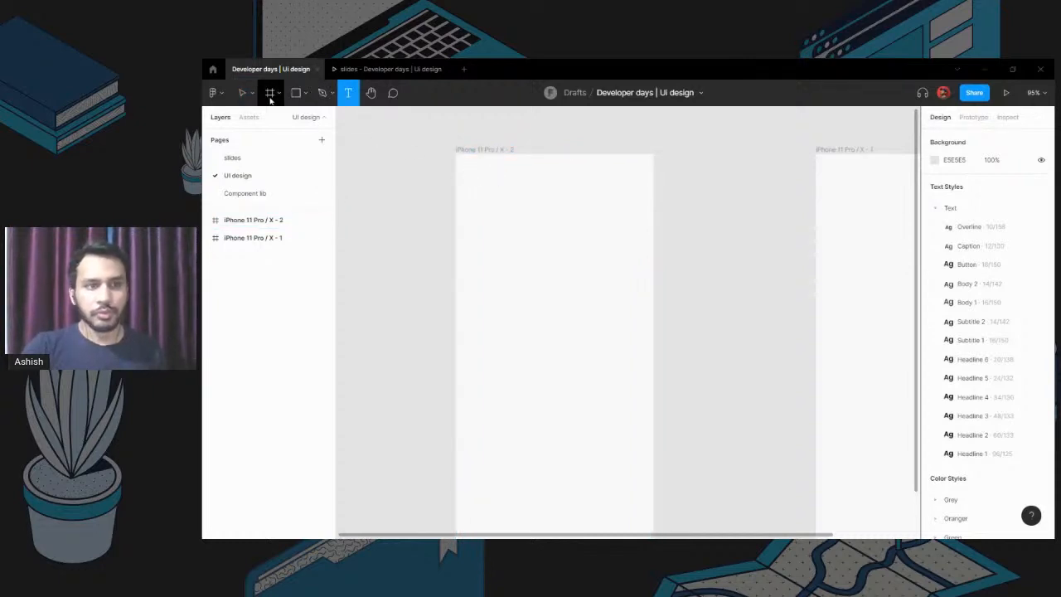
left_click(306, 93)
left_click(278, 118)
scroll(469, 175, "up", 3)
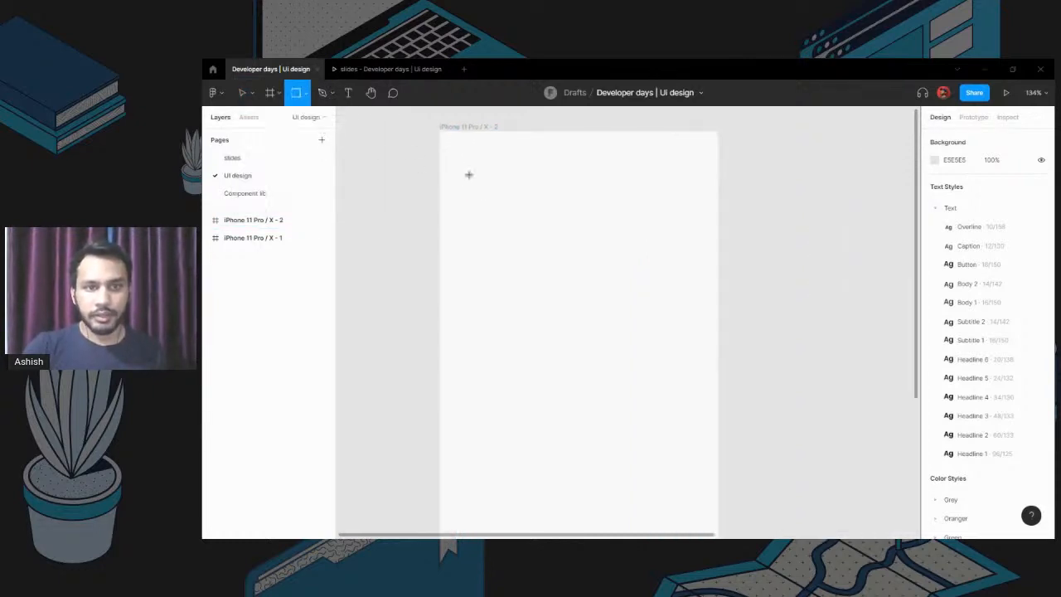
mouse_move(446, 145)
left_mouse_down()
mouse_move(545, 167)
mouse_move(637, 169)
mouse_move(561, 157)
mouse_move(556, 168)
left_mouse_up()
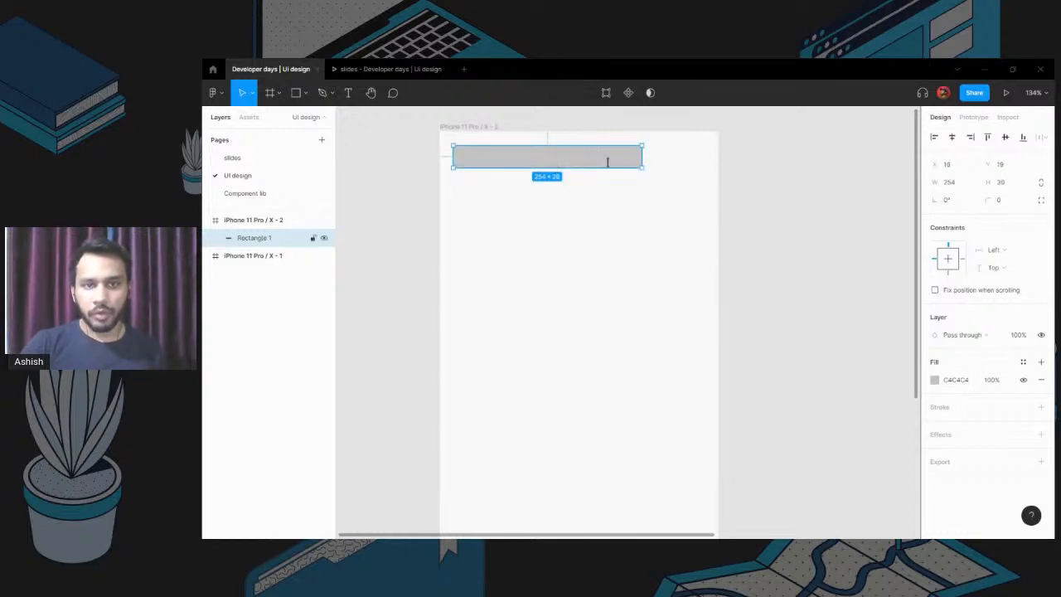
left_click_drag(641, 155, 629, 156)
left_click(592, 179)
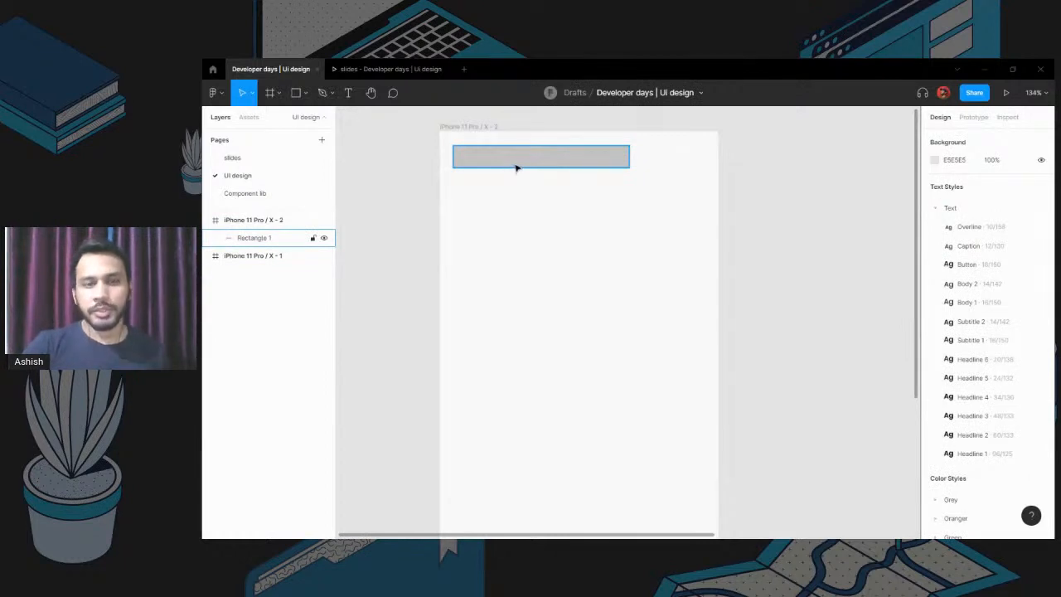
Step: Duplicate the placeholder bar directly below at about Y 56 and reduce the copy's height to about 11 px
left_click_drag(517, 164, 521, 193)
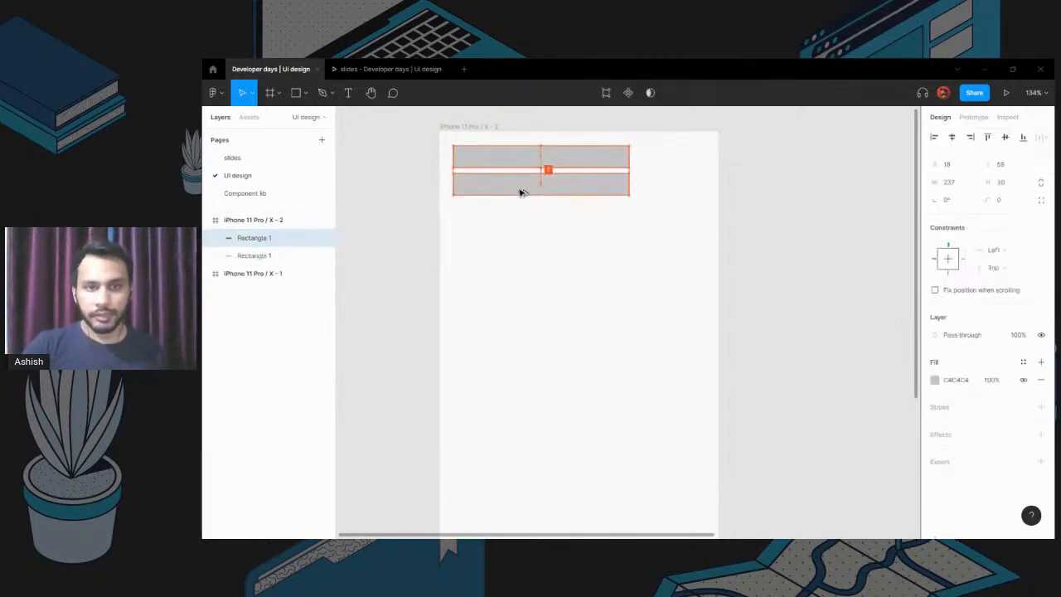
scroll(550, 221, "up", 5)
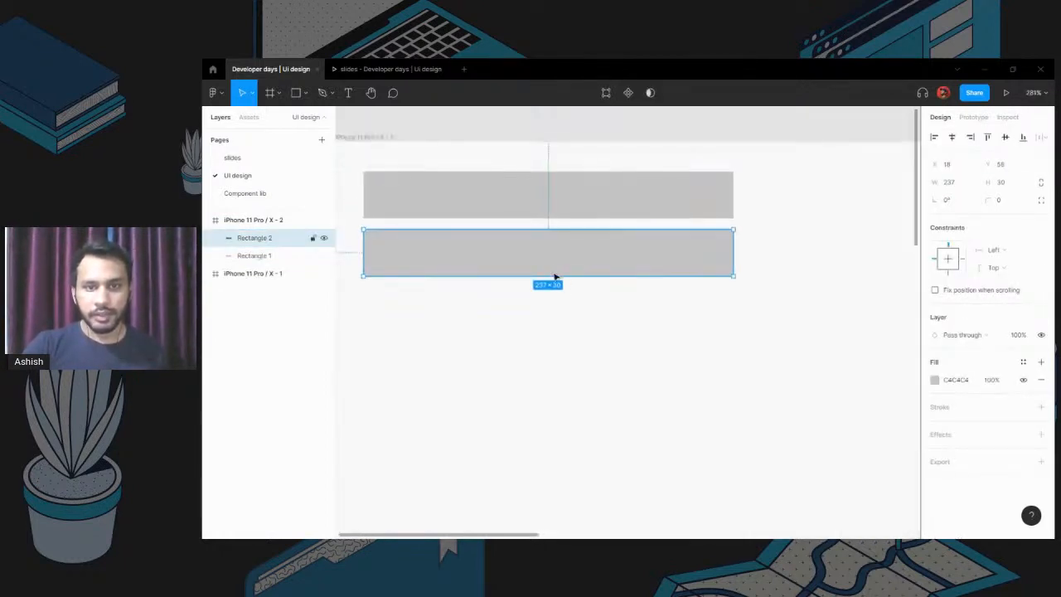
left_click_drag(556, 276, 554, 243)
scroll(614, 275, "down", 5)
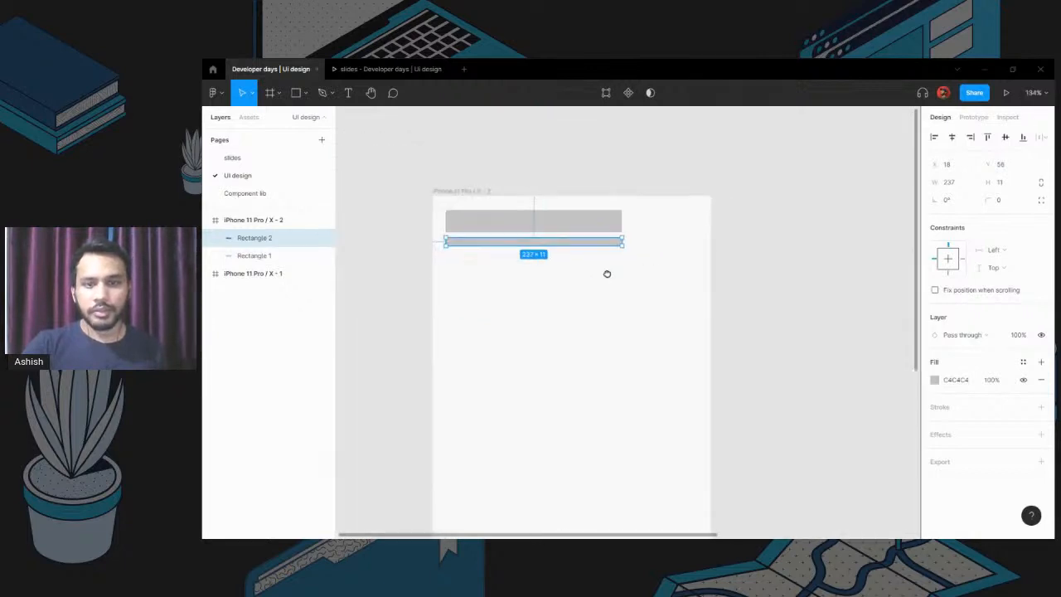
left_click_drag(615, 275, 623, 289)
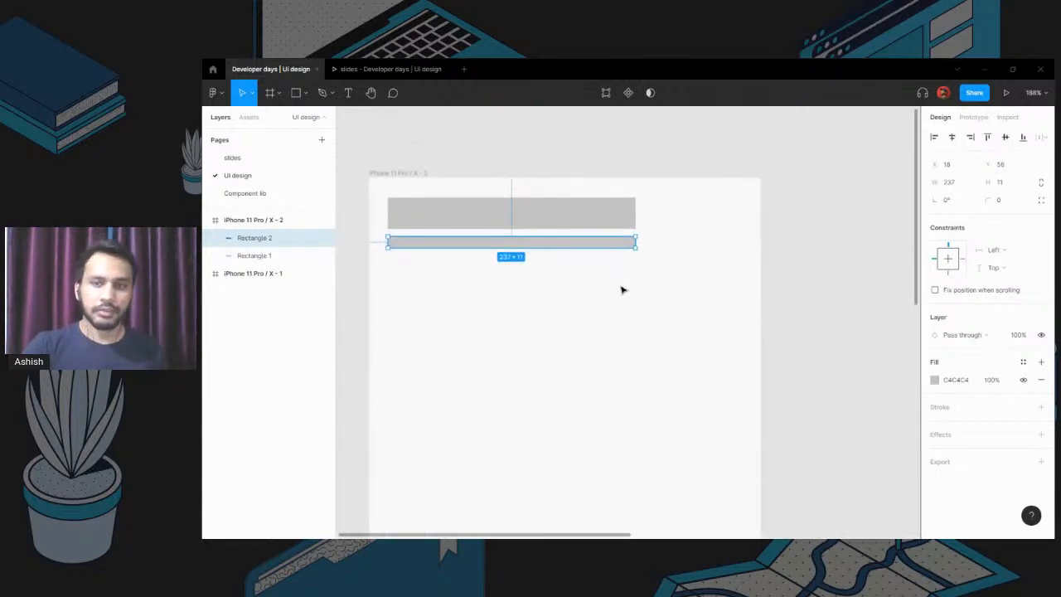
Step: Draw a grey 46 × 46 px circle beside the placeholder bars near the duplicated iPhone frame's right edge, at about X 318, Y 19
left_click(678, 268)
left_click(305, 92)
left_click(273, 118)
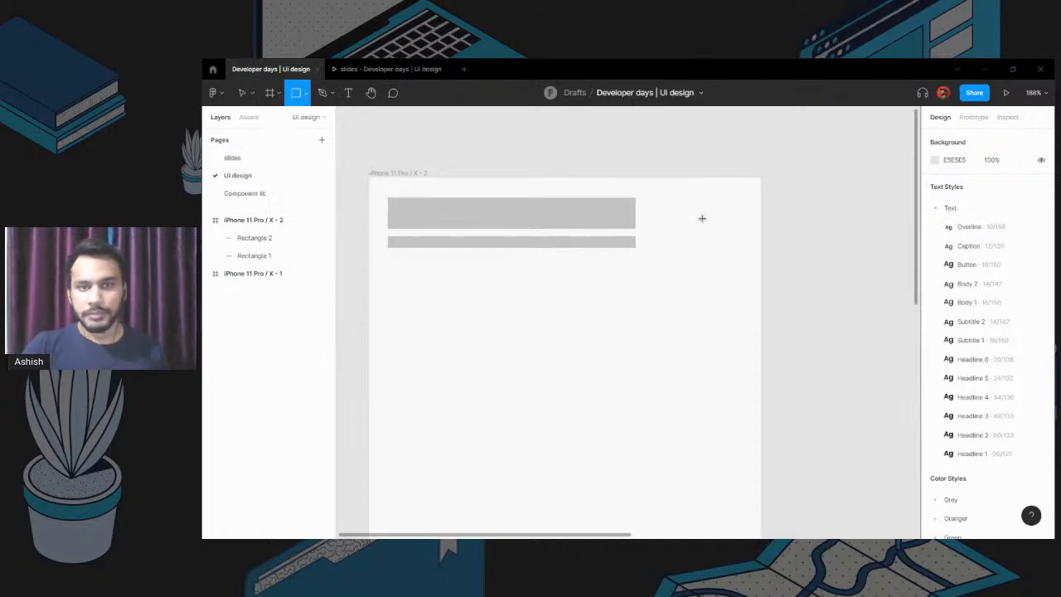
left_click(305, 92)
left_click(300, 161)
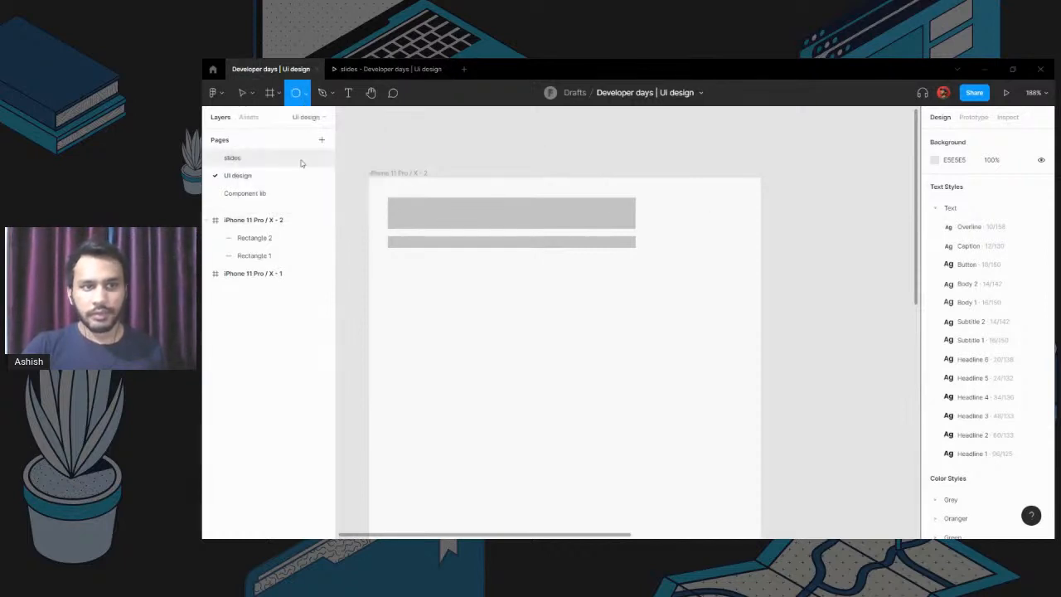
mouse_move(701, 202)
left_mouse_down()
mouse_move(754, 251)
mouse_move(735, 237)
mouse_move(737, 246)
left_mouse_up()
left_click(754, 251)
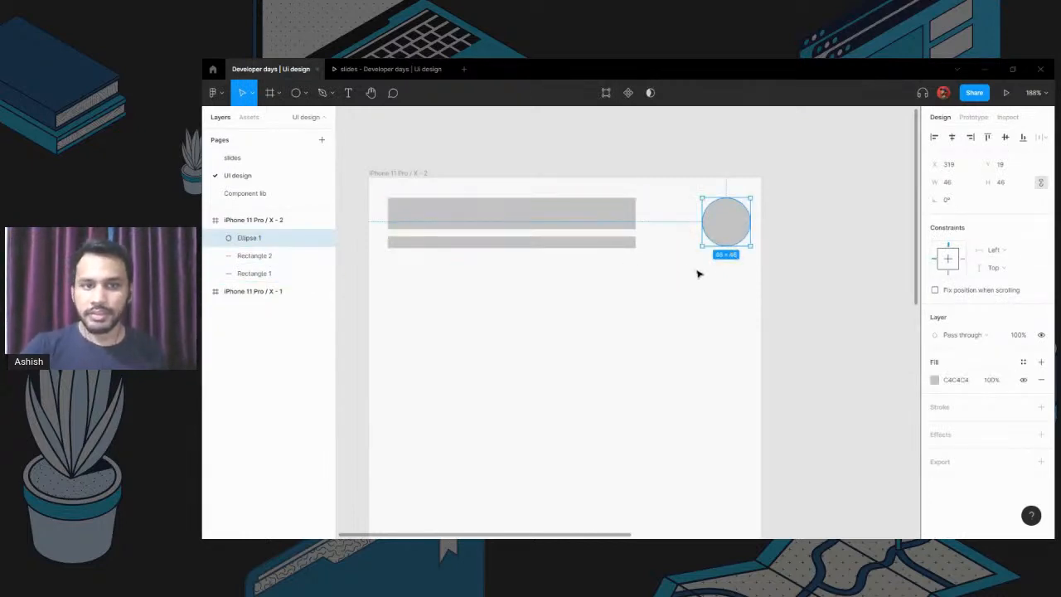
scroll(729, 224, "down", 3, "ctrl")
scroll(741, 233, "up", 2, "ctrl")
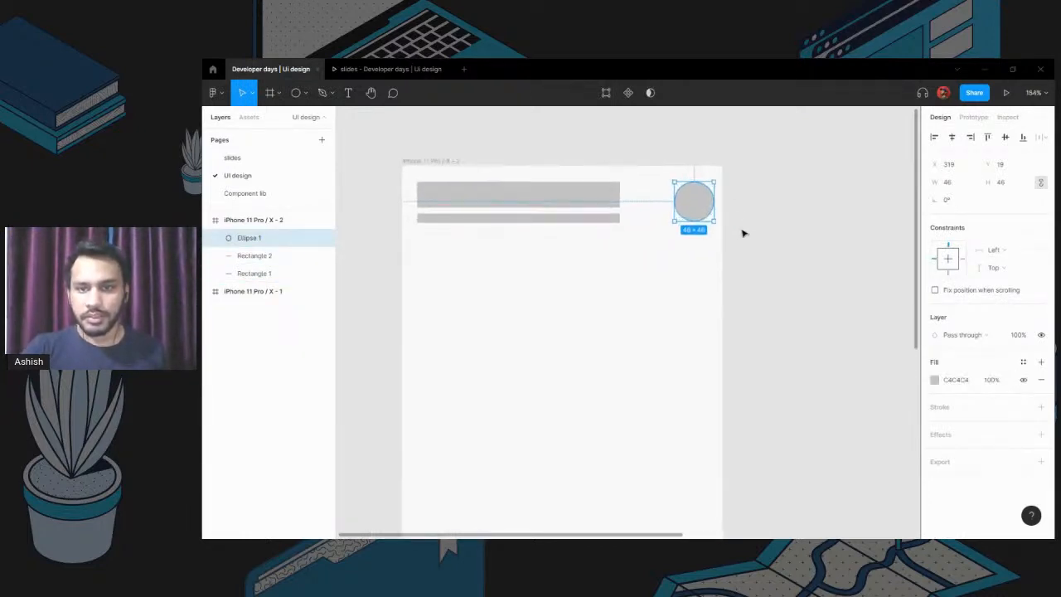
left_click_drag(698, 214, 700, 222)
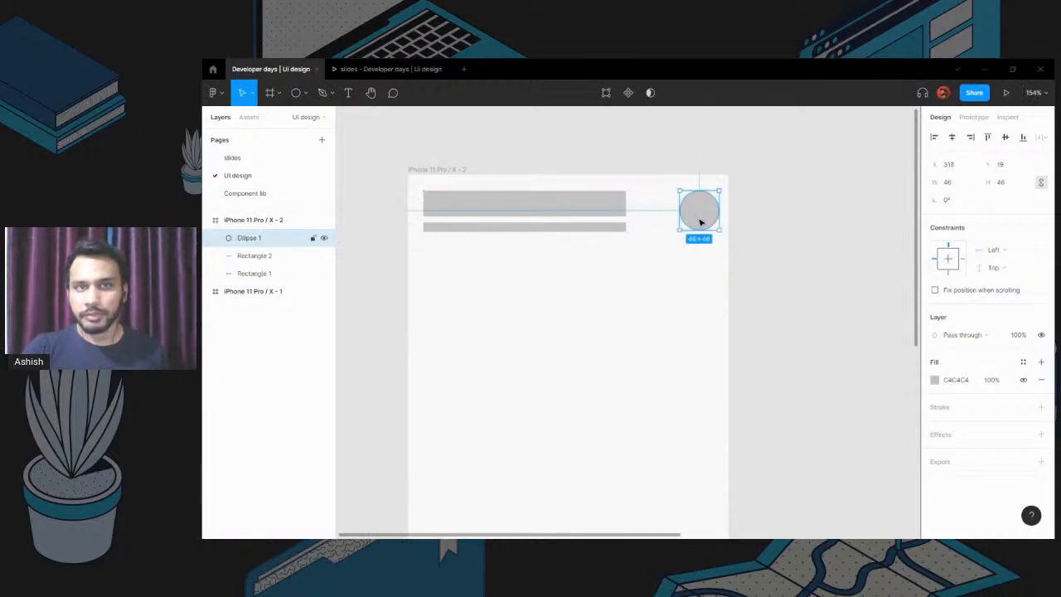
Step: Draw a grey card about 341 × 172 px below the header at about X 17, Y 97, and round its corners to about 23
scroll(775, 208, "down", 2)
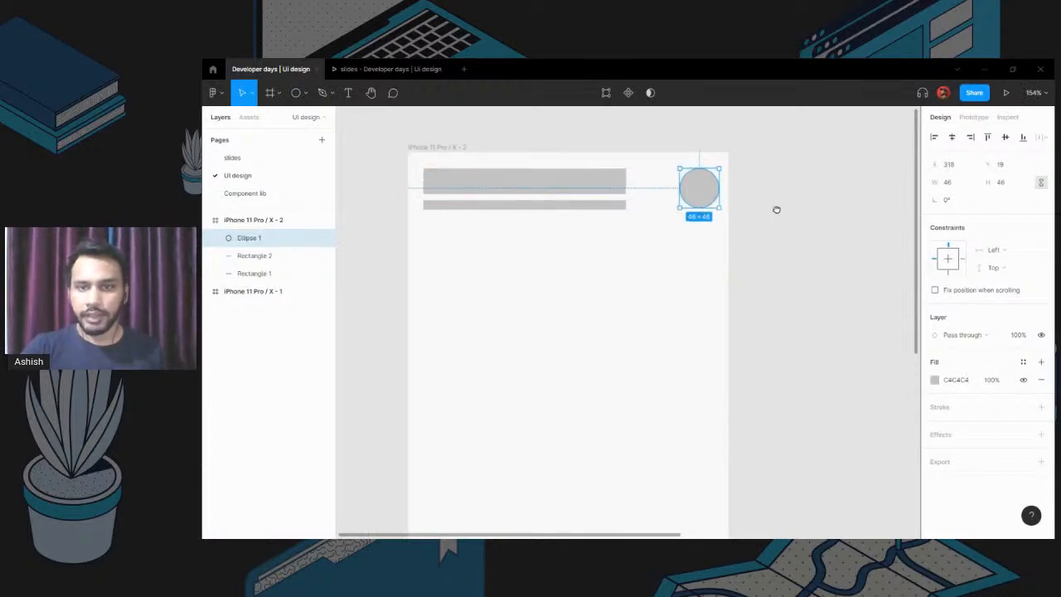
scroll(738, 175, "down", 3, "ctrl")
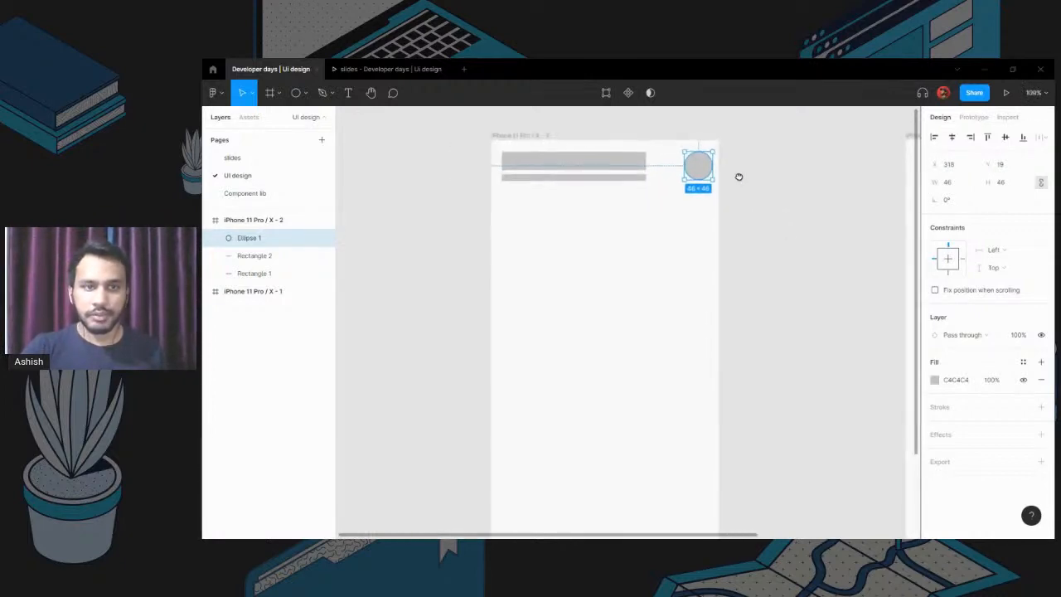
left_click(303, 93)
left_click(286, 121)
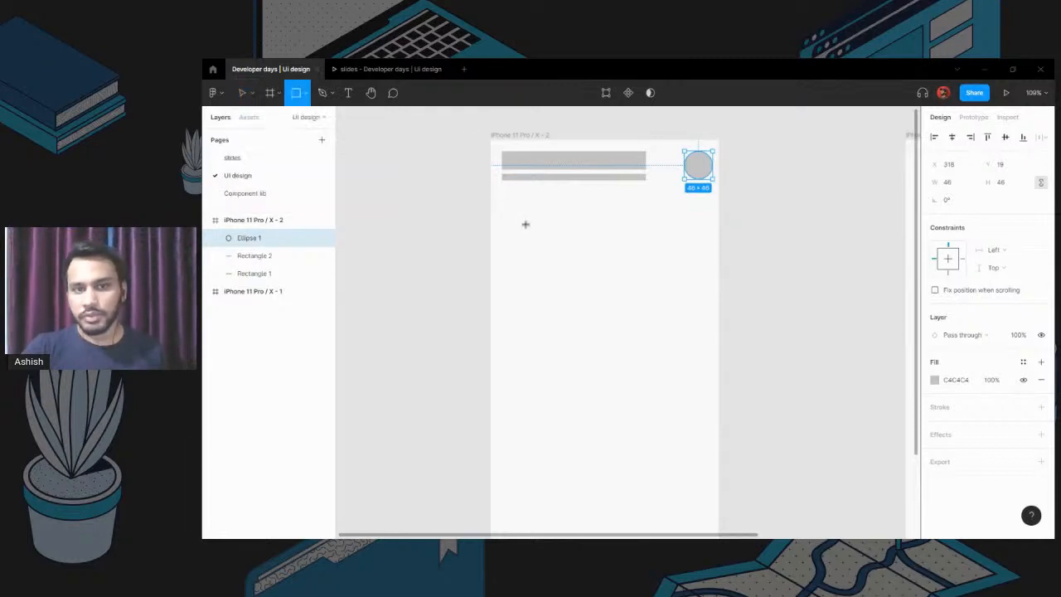
left_click_drag(500, 197, 709, 304)
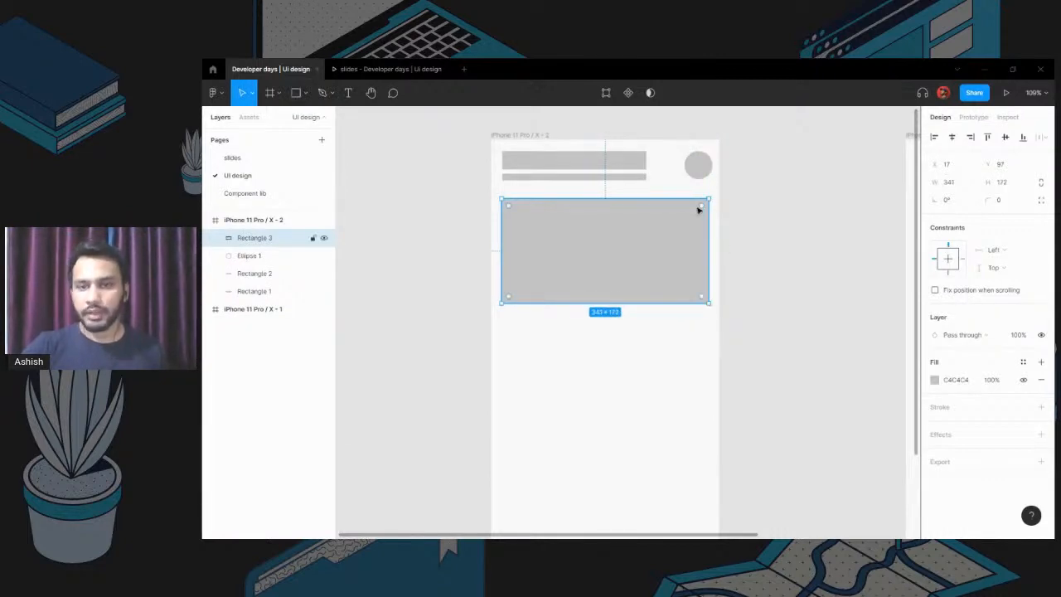
left_click_drag(702, 213, 696, 225)
left_click(760, 270)
Step: Duplicate the larger header placeholder bar to just below the rounded card, at about X 18, Y 299
scroll(760, 270, "down", 1)
scroll(760, 270, "down", 1)
left_click(609, 247)
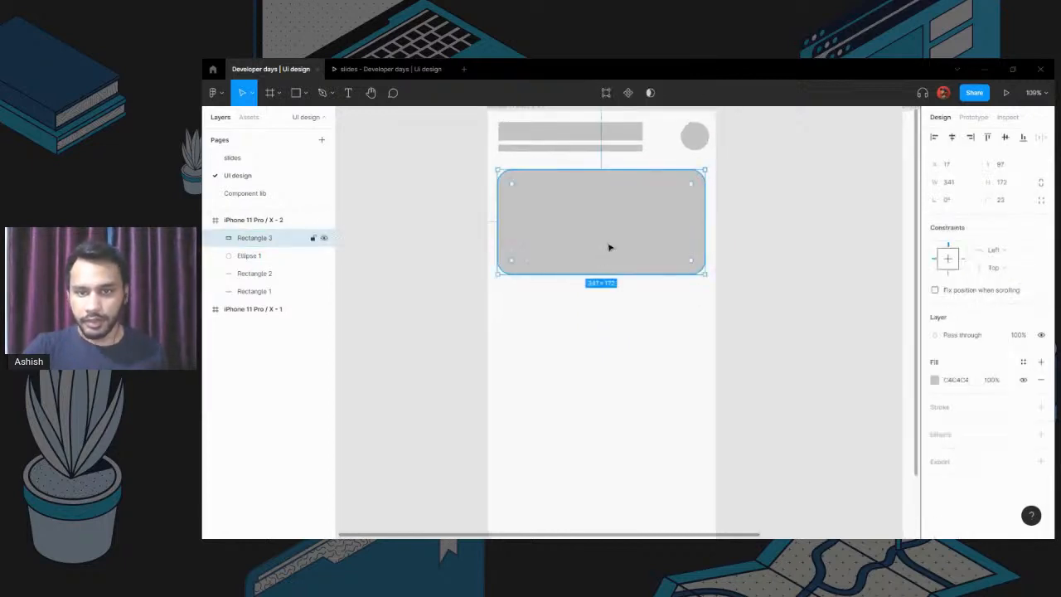
left_click(784, 306)
scroll(784, 306, "down", 2)
mouse_move(784, 306)
left_mouse_down()
mouse_move(699, 289)
mouse_move(826, 315)
mouse_move(797, 314)
left_mouse_up()
scroll(698, 289, "up", 4)
scroll(813, 316, "down", 1)
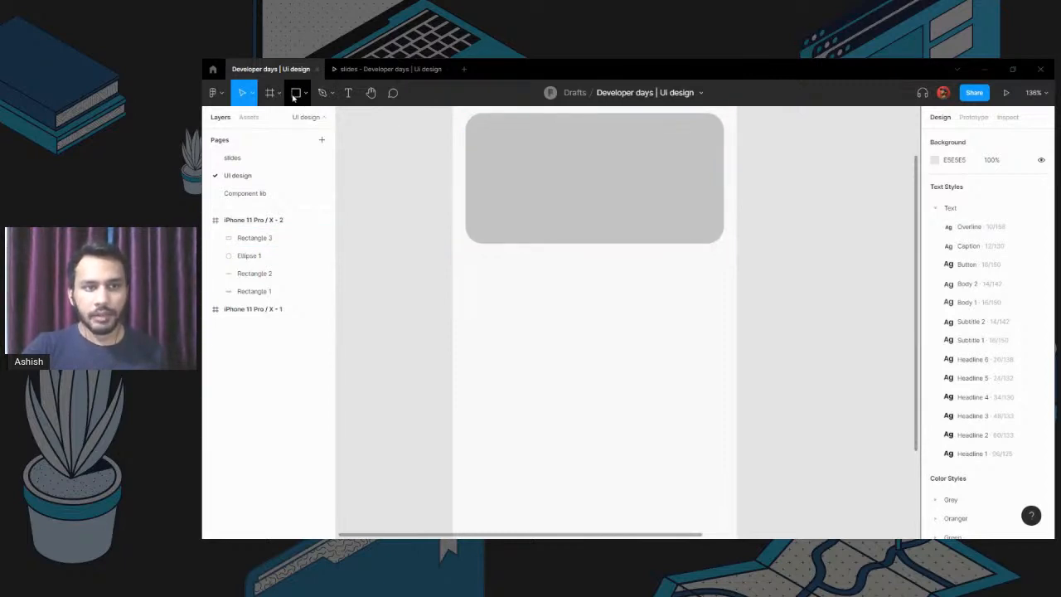
scroll(587, 270, "down", 5)
left_click_drag(587, 270, 584, 290)
left_click_drag(570, 205, 572, 288)
scroll(579, 290, "up", 2)
scroll(581, 439, "up", 5)
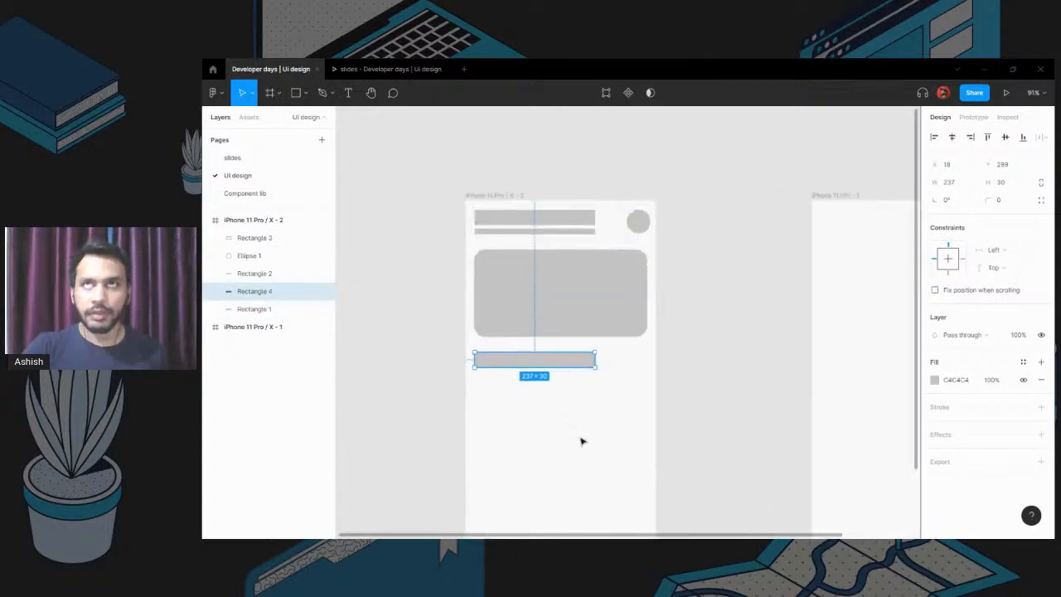
Step: Reduce the height of the bar below the card to about 24 px
left_click_drag(581, 438, 595, 337)
left_click_drag(536, 226, 531, 282)
left_click(578, 300)
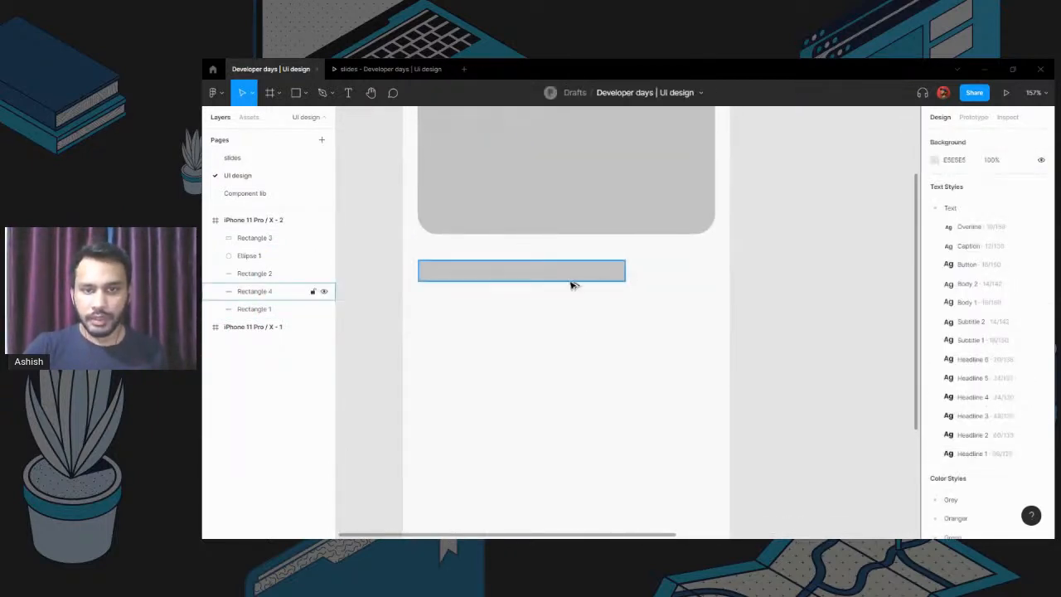
Step: Draw a grey square about 131 × 131 px under the section bar, at about X 22, Y 353
scroll(547, 285, "down", 2)
scroll(540, 337, "down", 2)
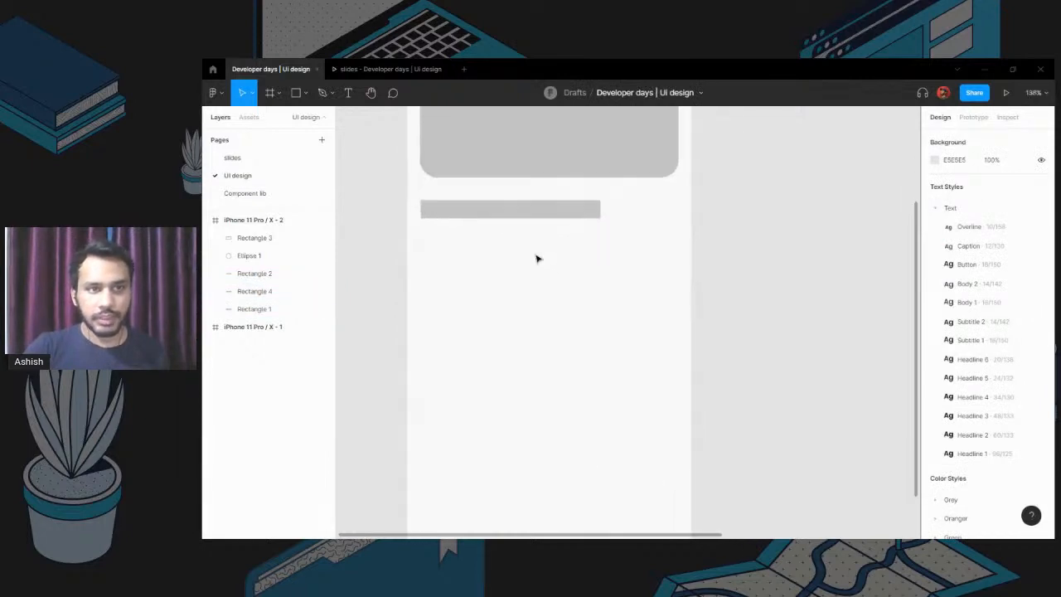
key("r")
left_click_drag(437, 246, 536, 346)
left_click_drag(497, 301, 483, 297)
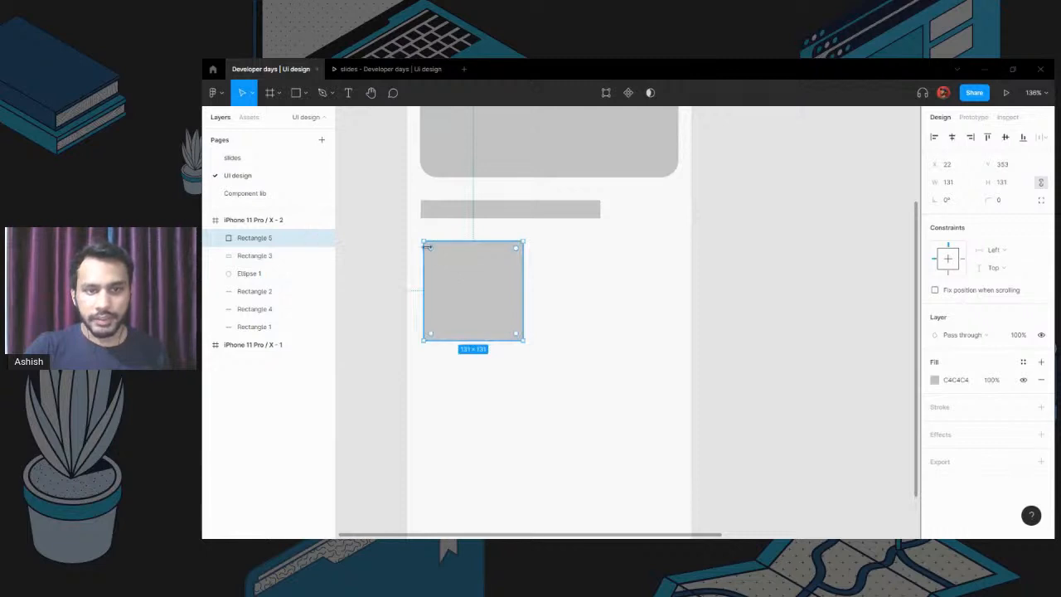
Step: Round the square's corners and combine it with two copies in a horizontal auto layout row with 22 px spacing, at about X 18, Y 347
left_click_drag(432, 250, 689, 294)
left_click(608, 296, "shift")
left_click(491, 284, "shift")
key("shift+a")
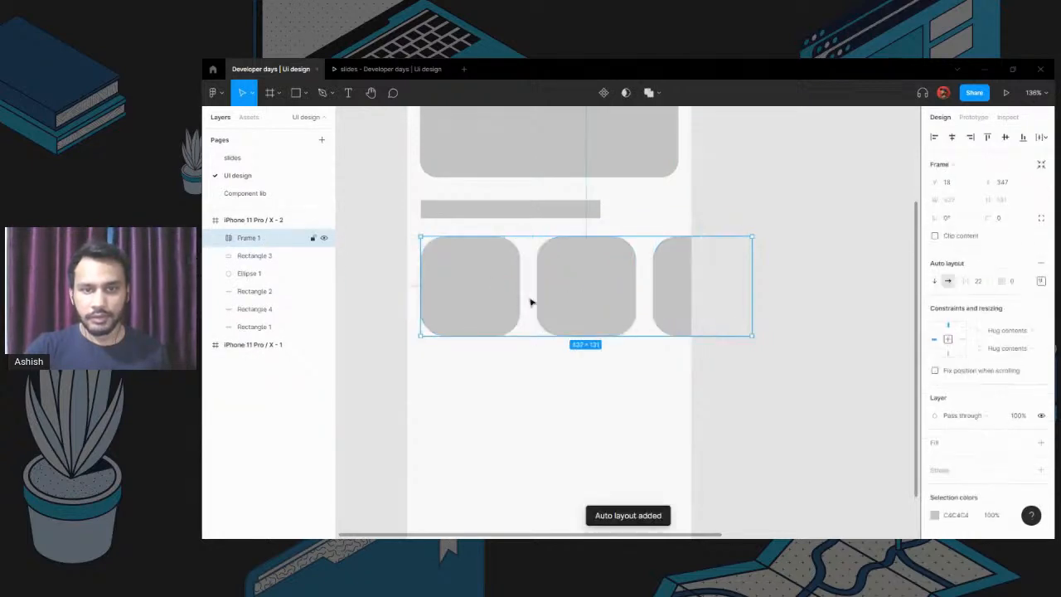
Step: Duplicate the section bar at its right, narrow the copy to about 56 px and align it with the card's right edge at about X 302
key("Escape")
left_click(560, 215)
left_click_drag(559, 217, 731, 210)
key("ctrl+z")
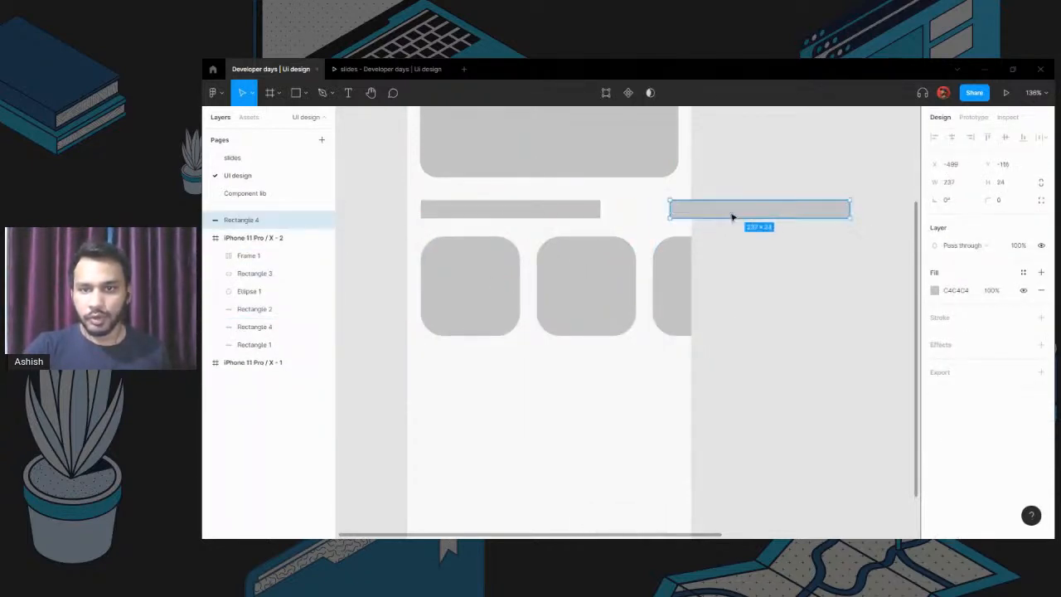
left_click_drag(848, 209, 660, 213)
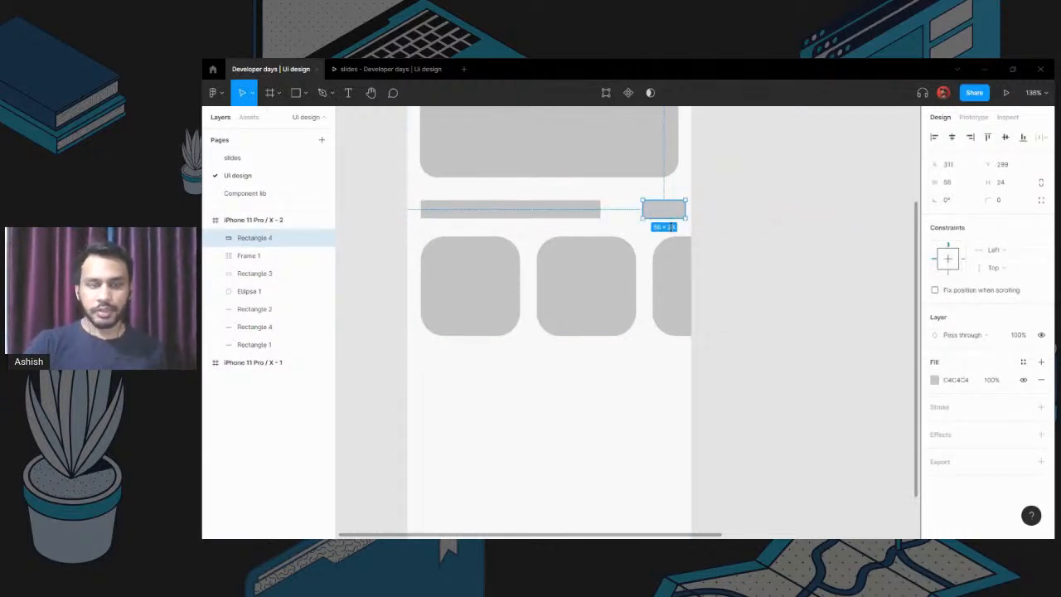
scroll(808, 288, "down", 3)
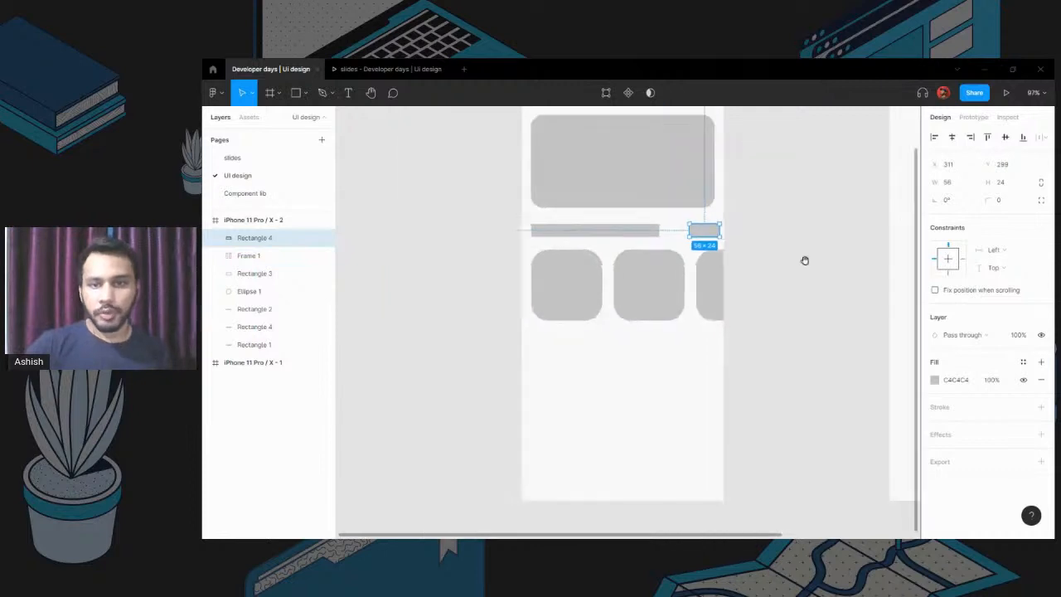
left_click_drag(681, 277, 676, 273)
left_click(757, 280)
scroll(758, 279, "up", 3)
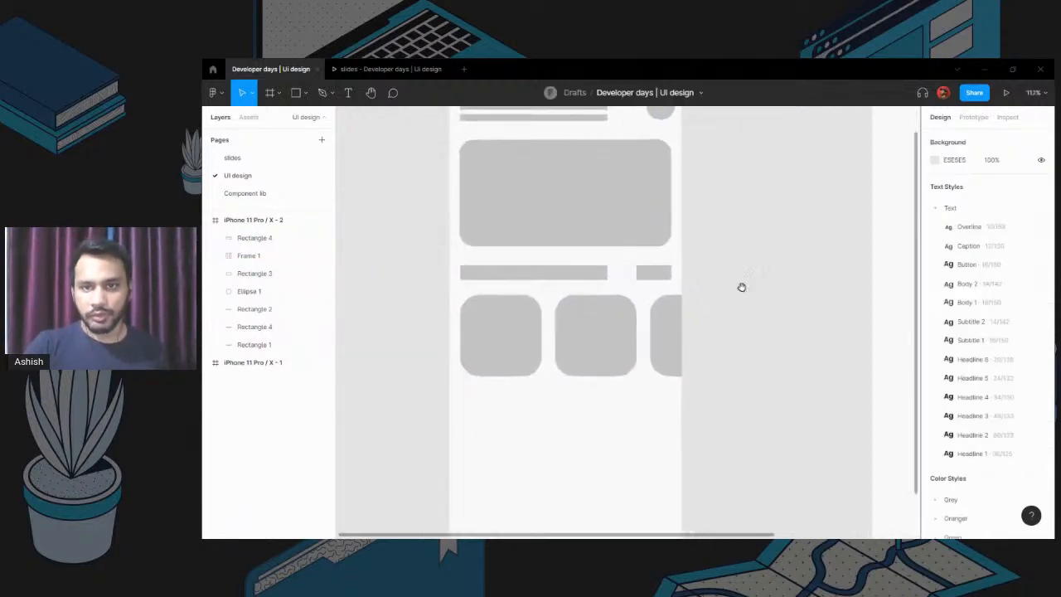
scroll(679, 208, "up", 1)
scroll(756, 355, "right", 2)
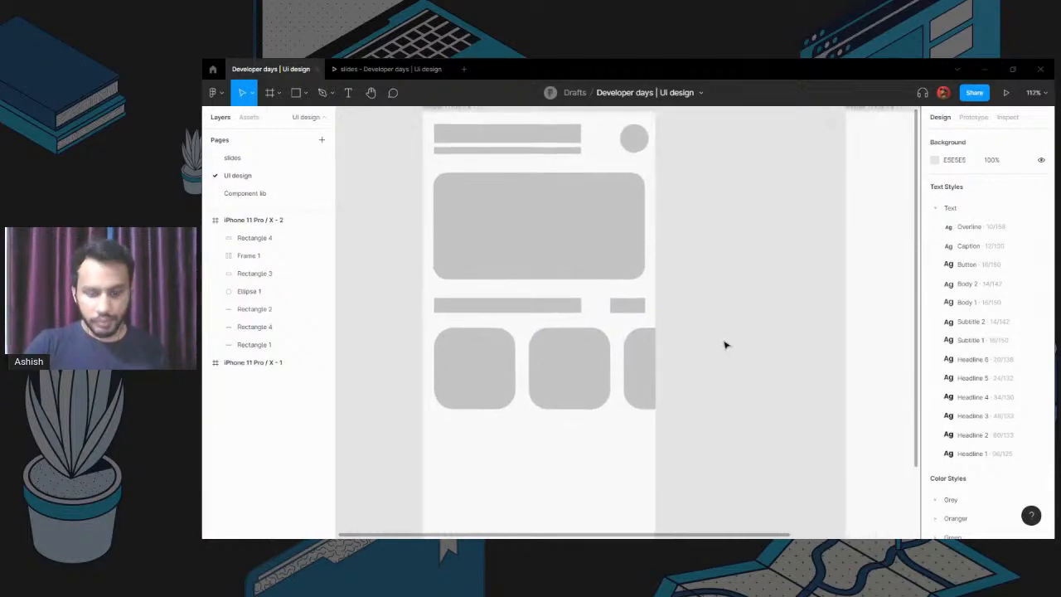
Step: Post the comment "view all" on the small placeholder bar beside the section bar
left_click(632, 307)
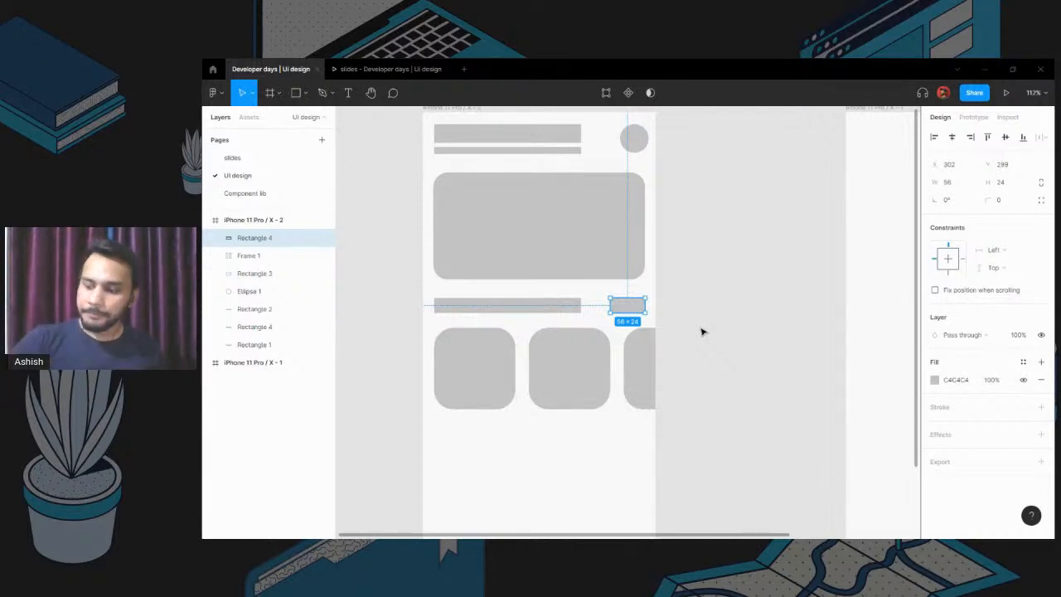
key("c")
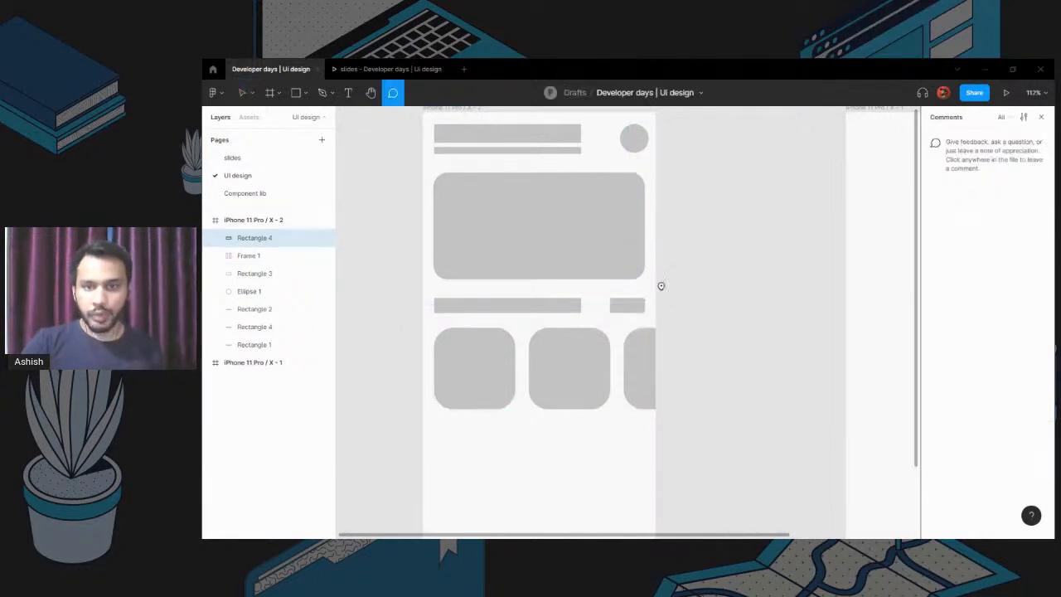
left_click(625, 305)
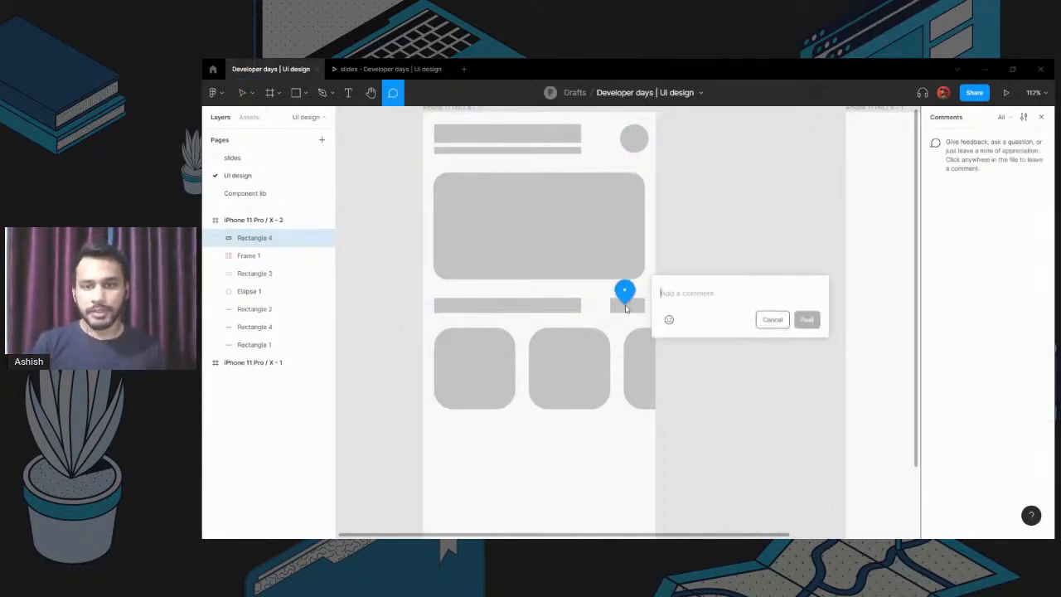
type("i")
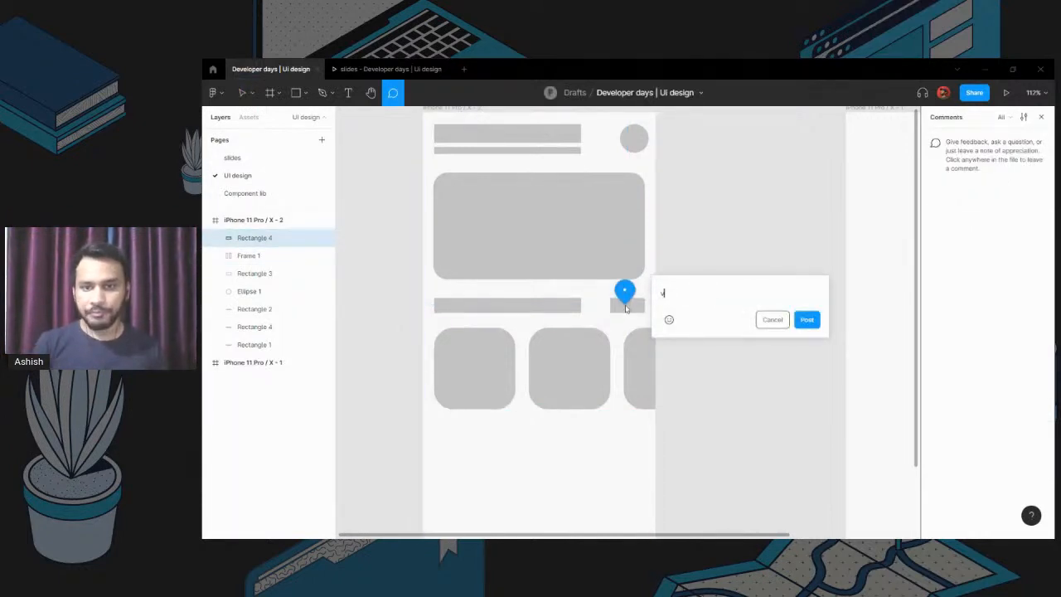
type("iew al")
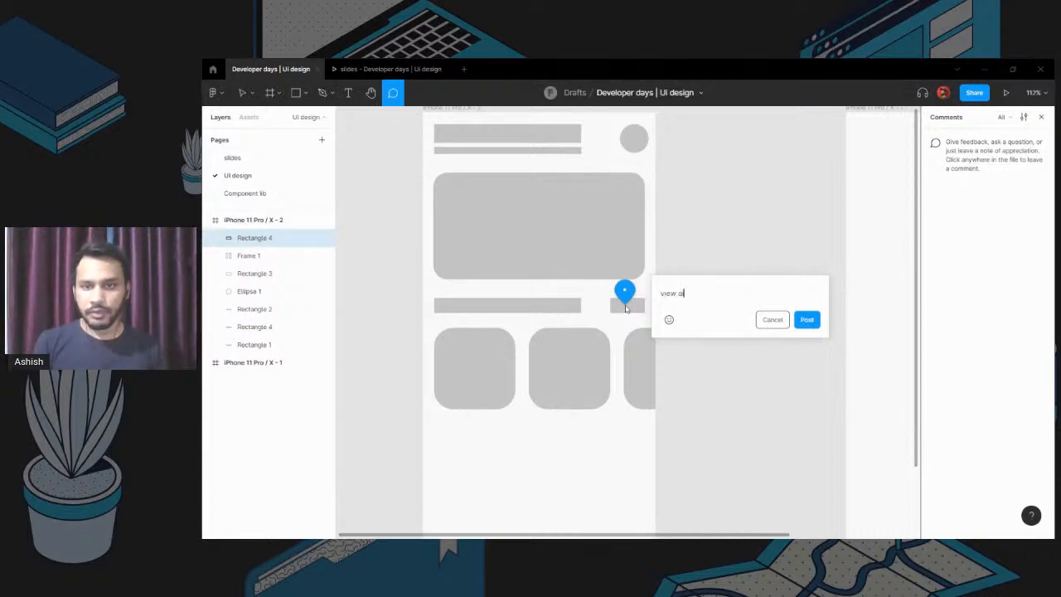
type("l")
left_click(807, 319)
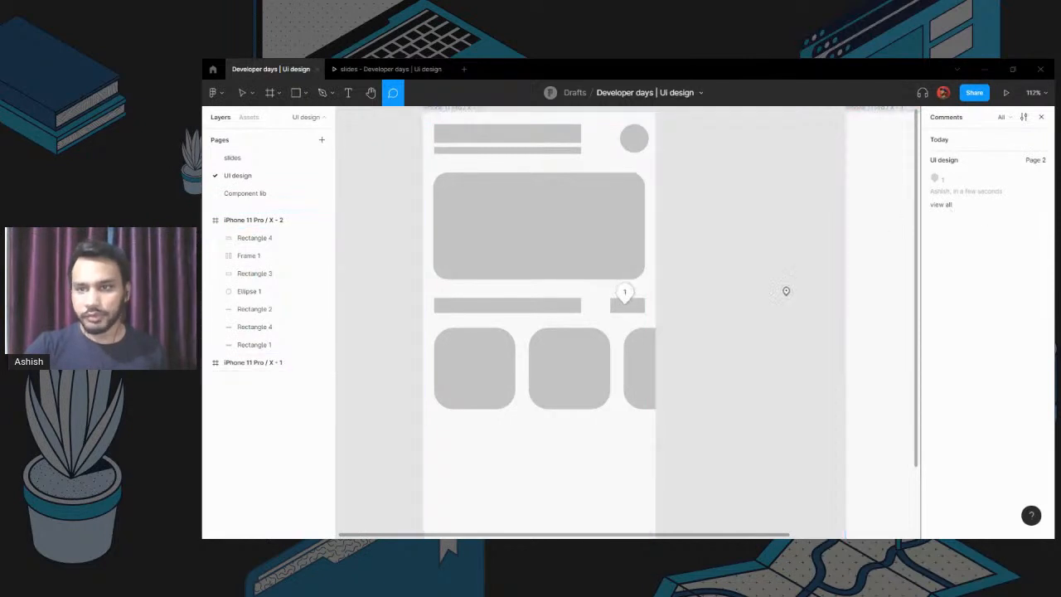
key("v")
Step: Duplicate the section bar, small bar and row of rounded squares together directly below, with the copied bar at about Y 502
scroll(724, 359, "down", 3)
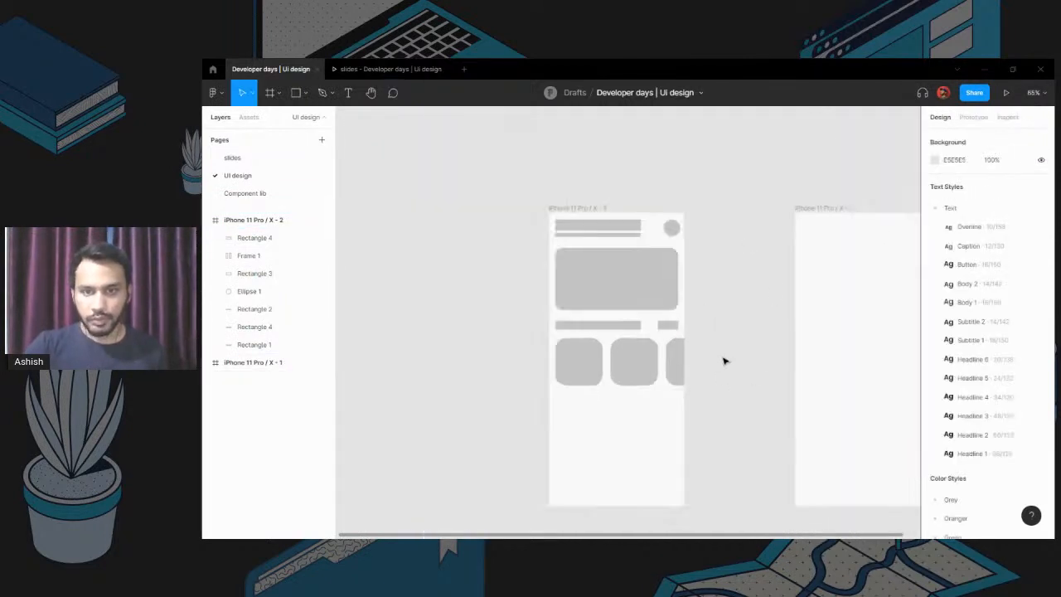
scroll(699, 284, "up", 2)
left_click_drag(724, 360, 739, 279)
scroll(663, 291, "up", 2)
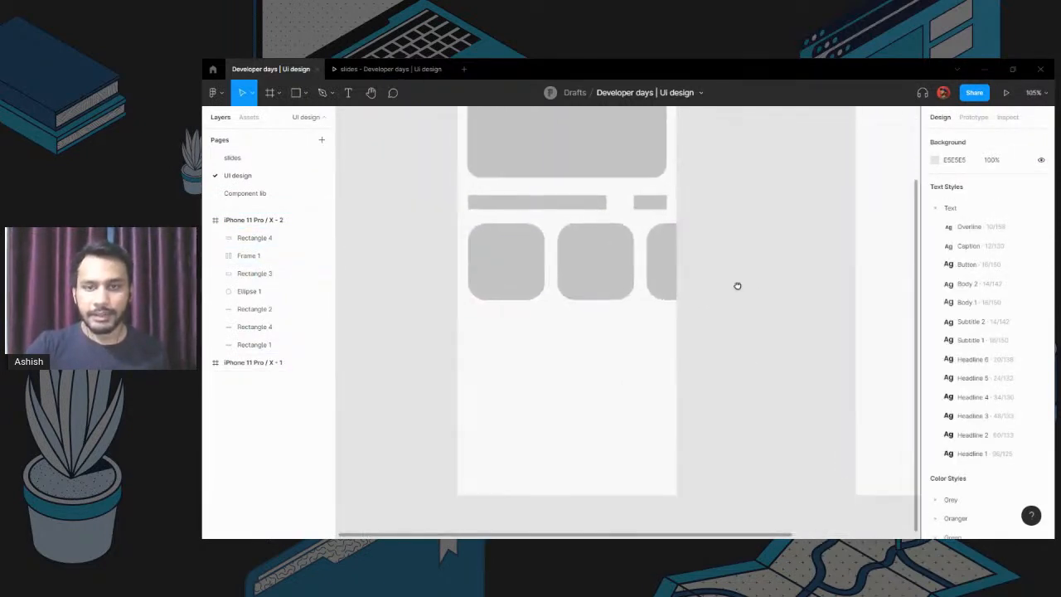
scroll(737, 285, "left", 2)
left_click_drag(683, 330, 571, 204)
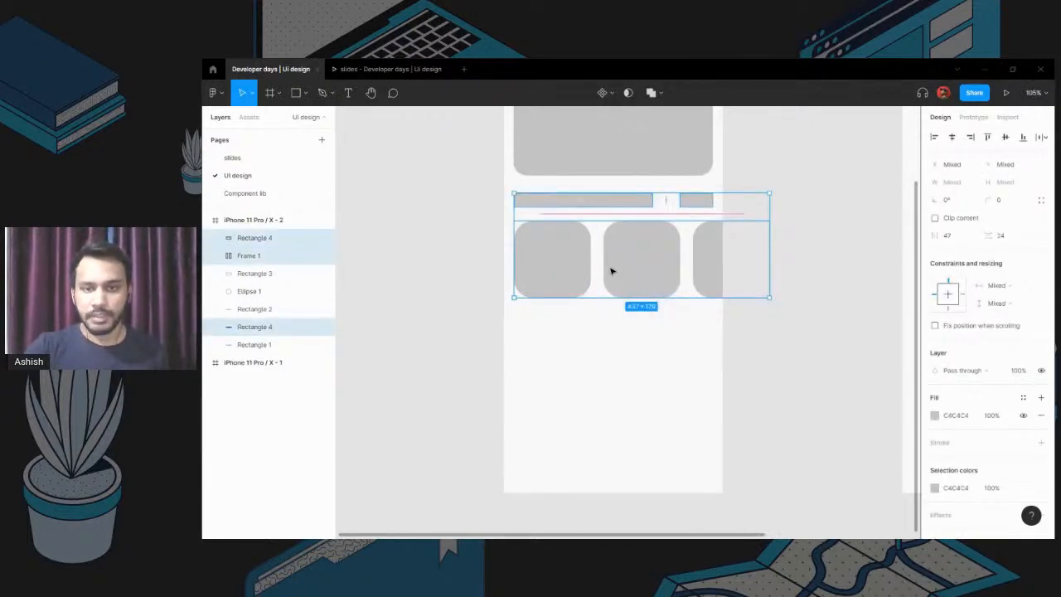
left_click_drag(611, 272, 640, 391)
left_click(803, 406)
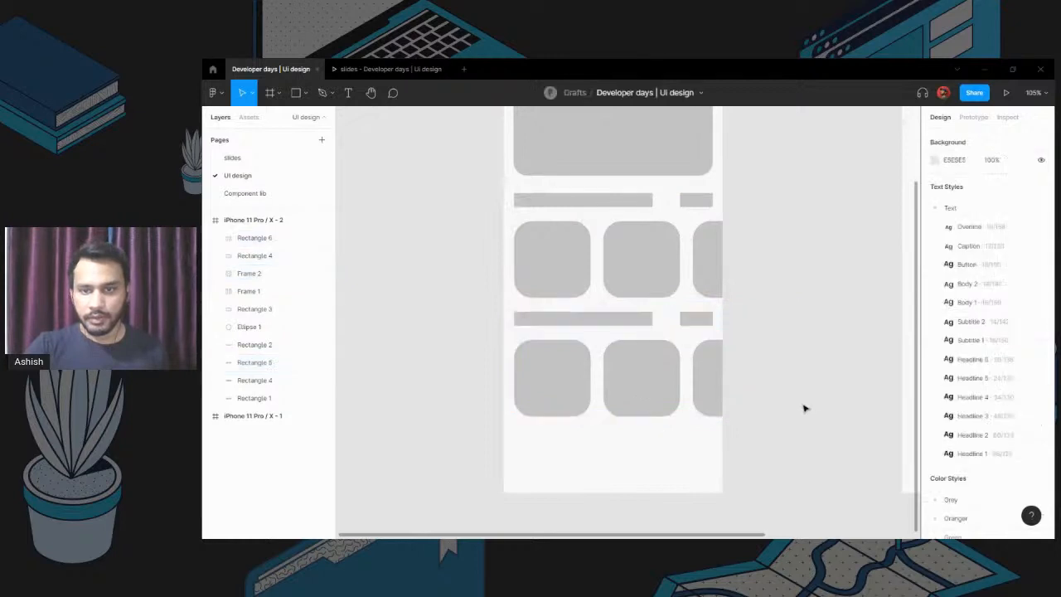
Step: Examine the duplicated section's bars and row of squares, and review the whole wireframe beside the blank iPhone frame
scroll(829, 320, "up", 5)
left_click(580, 365)
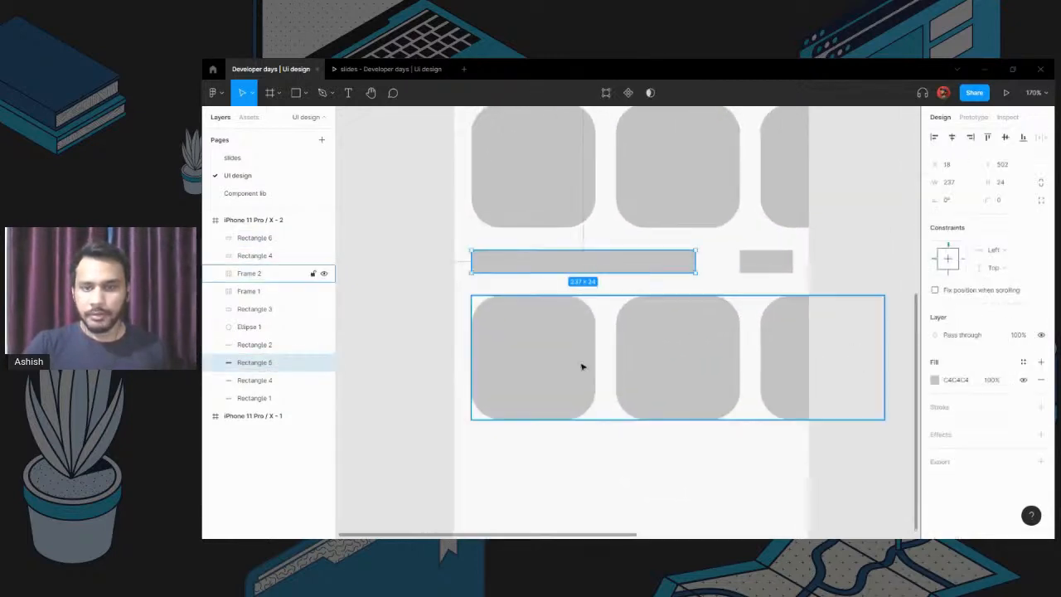
left_click_drag(789, 462, 688, 257)
left_click(656, 480)
left_click(572, 365)
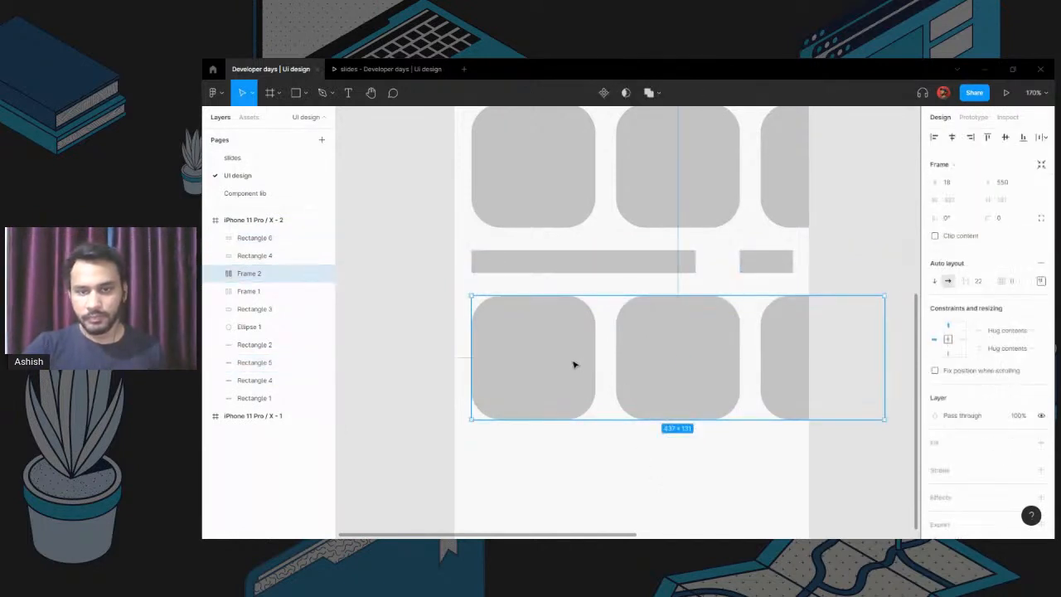
scroll(584, 373, "down", 3)
left_click_drag(665, 413, 665, 528)
scroll(714, 297, "down", 3)
scroll(750, 298, "up", 3)
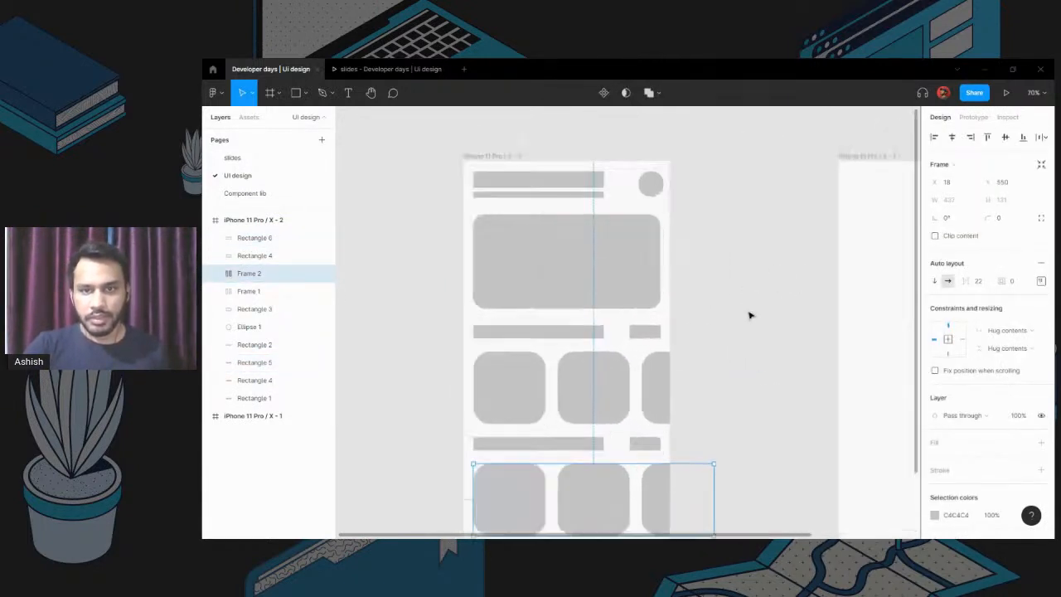
left_click_drag(673, 227, 732, 232)
scroll(754, 199, "down", 5)
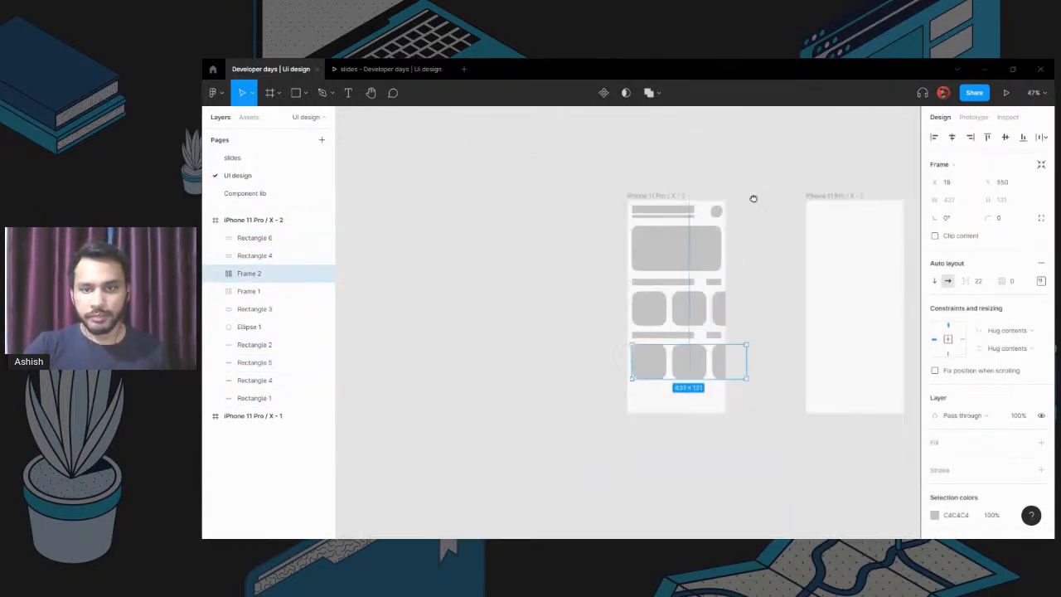
Step: Move the card and all sections beneath it down about 80 px to open a gap under the header bars
left_click_drag(707, 327, 625, 152)
left_click_drag(687, 202, 686, 206)
left_click(758, 180)
scroll(744, 301, "up", 10)
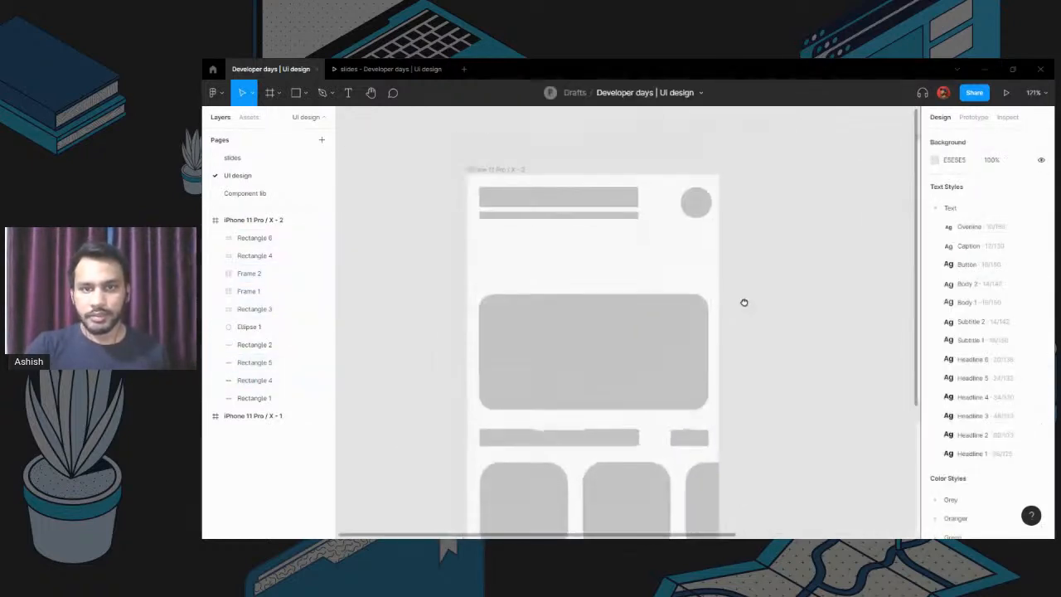
Step: Draw a rectangle about 332 × 58 px in the gap between the header bars and the card
left_click(279, 95)
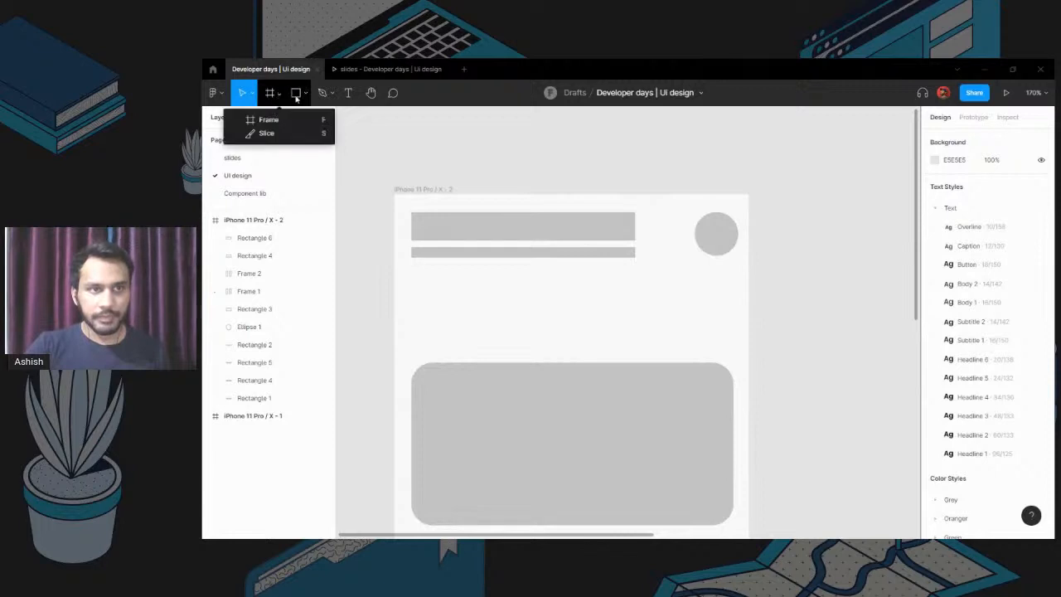
left_click(297, 95)
left_click(305, 95)
left_click(297, 121)
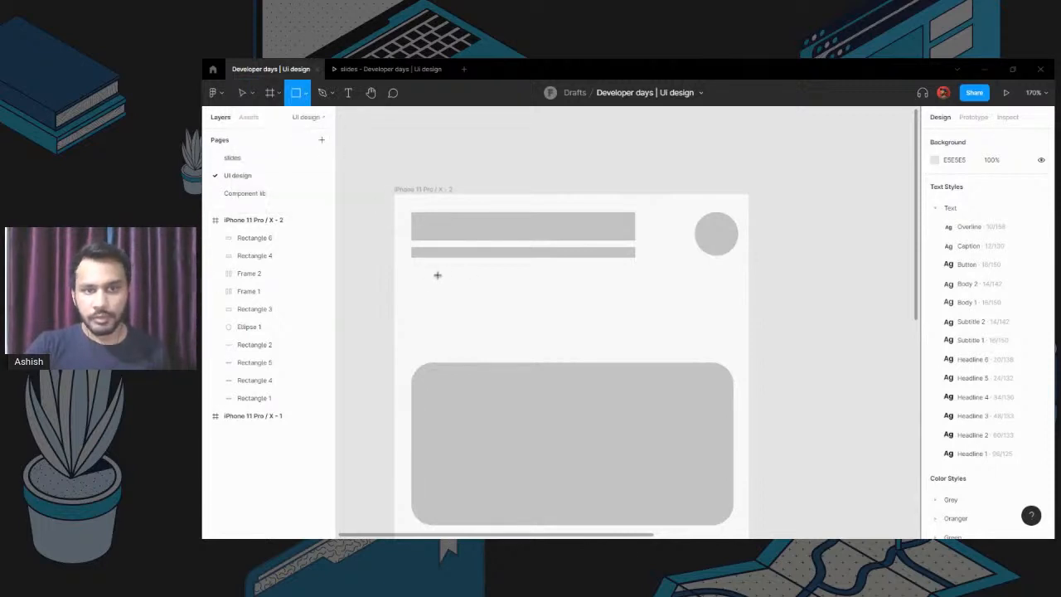
left_click_drag(416, 276, 730, 330)
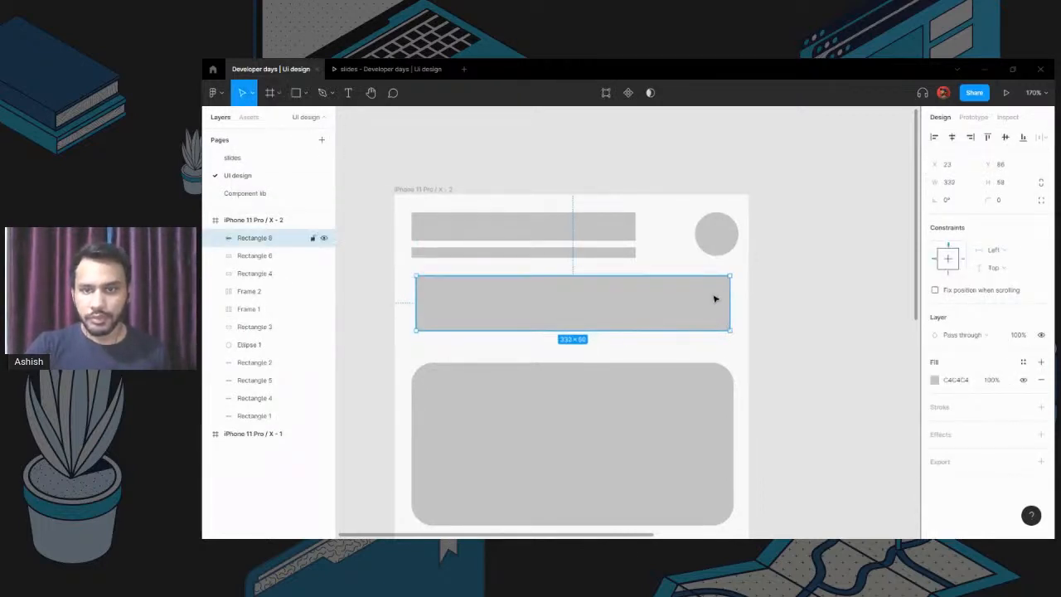
Step: Round the new bar's corners to a radius of 44 and nudge it to about X 22, Y 87
left_click_drag(988, 200, 557, 203)
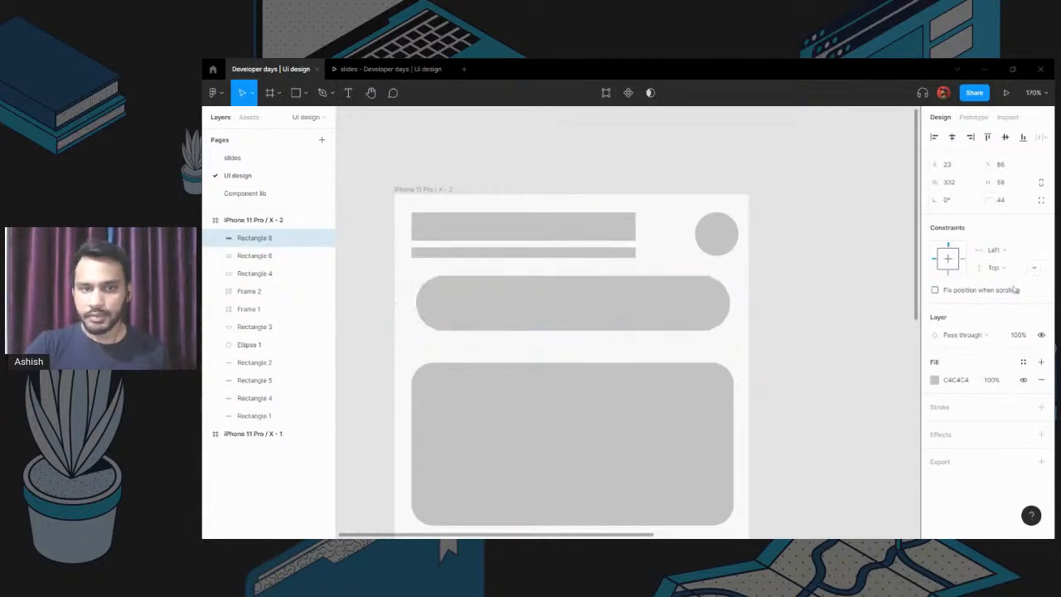
left_click(800, 356)
left_click_drag(643, 306, 645, 307)
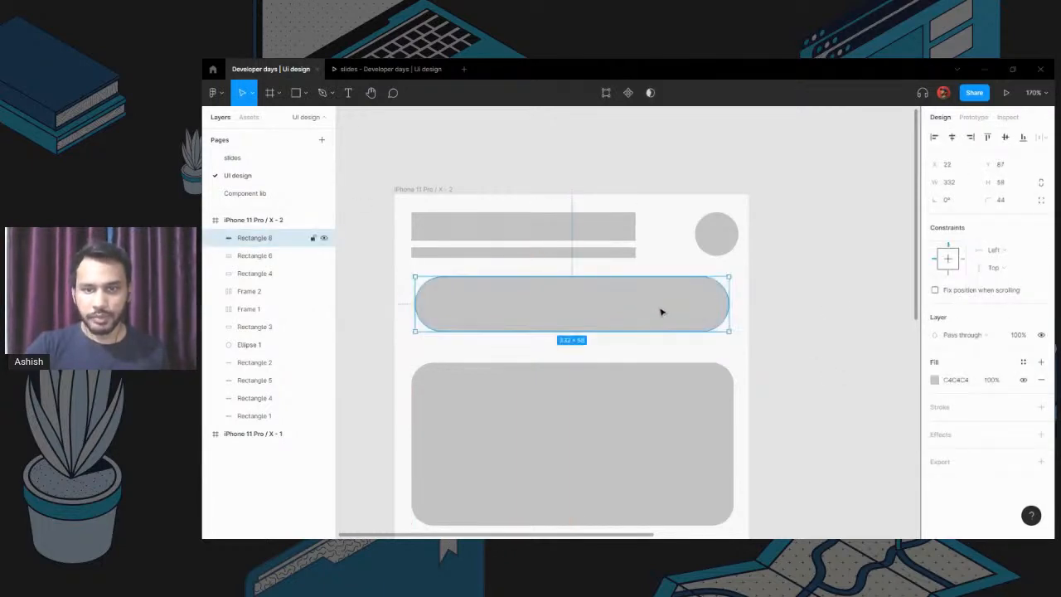
left_click(834, 327)
Step: Shorten the second section's title bar so it ends just before the second rounded square below it
scroll(833, 327, "down", 3)
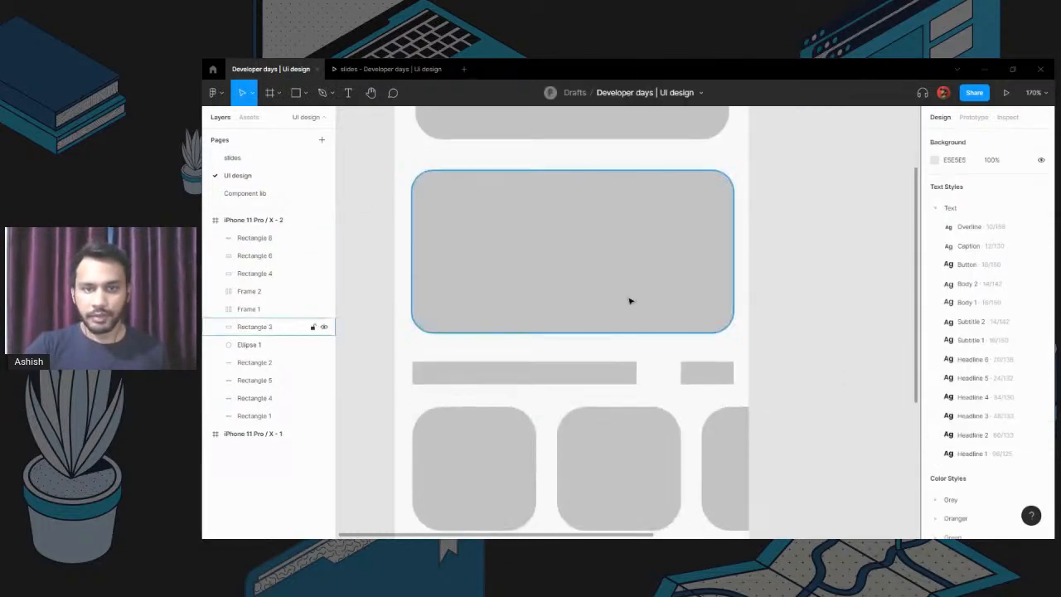
scroll(452, 233, "down", 3)
scroll(749, 294, "down", 3)
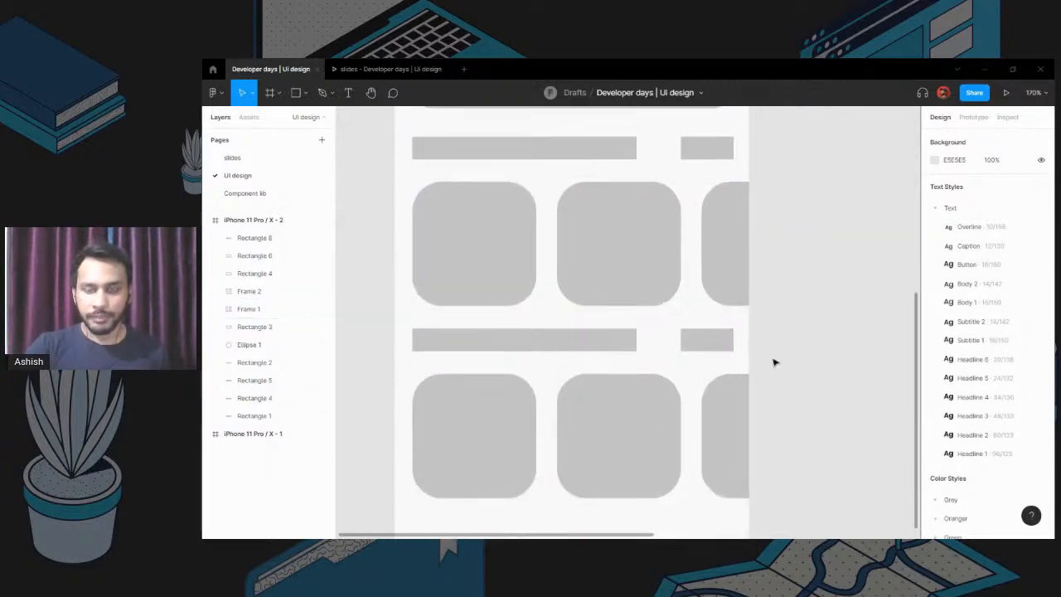
scroll(788, 331, "down", 2)
scroll(788, 331, "left", 2)
left_click(620, 235)
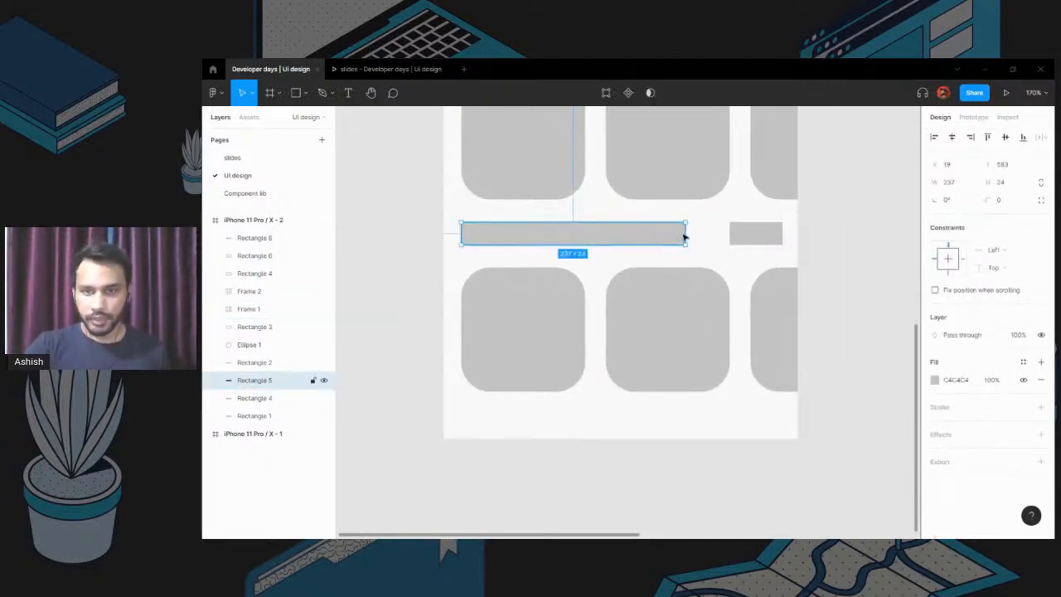
left_click_drag(684, 232, 692, 232)
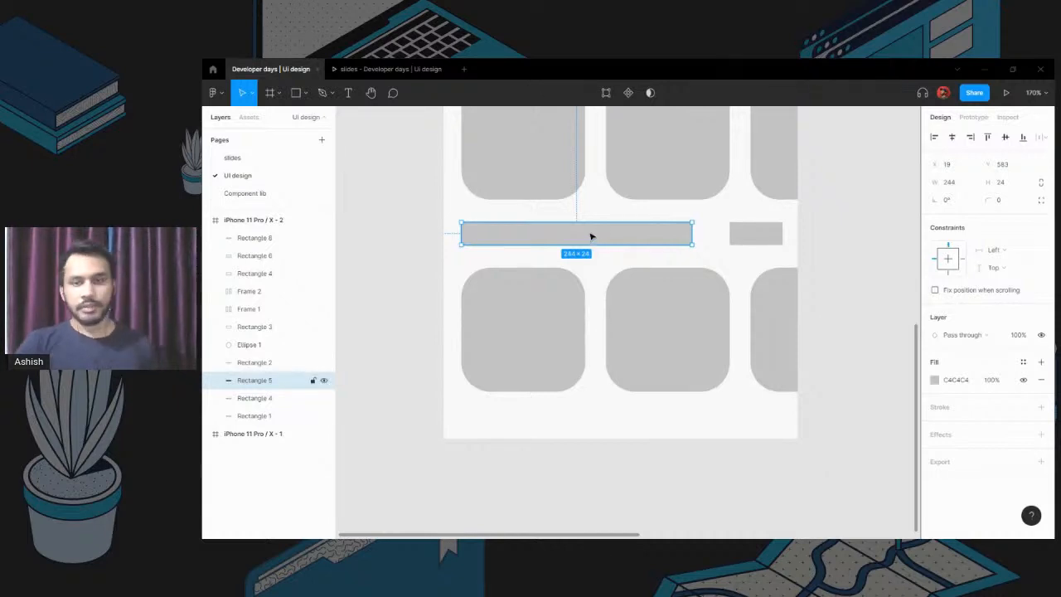
left_click(400, 228)
left_click(530, 236)
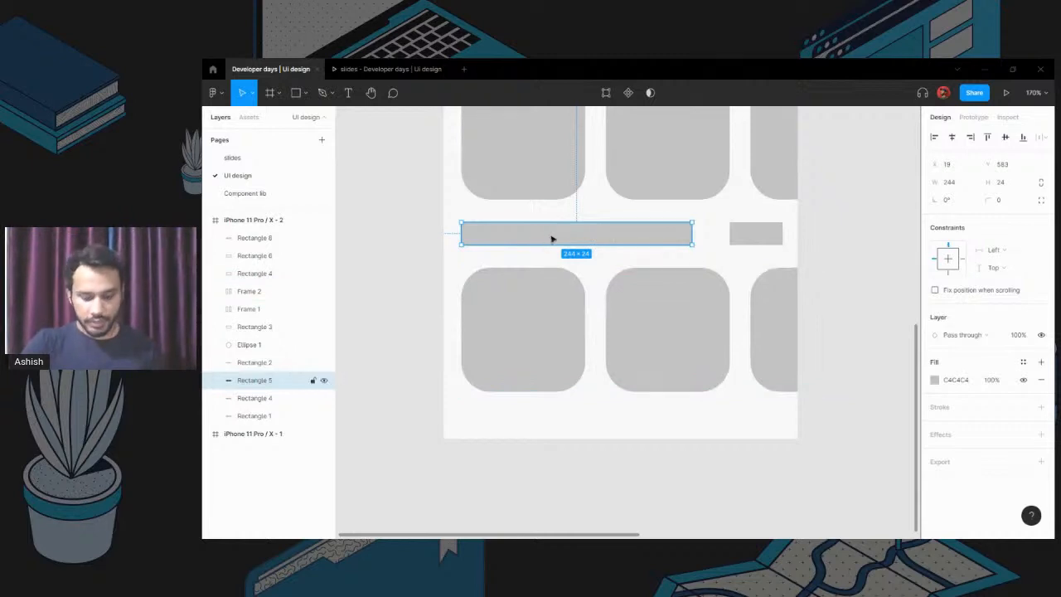
left_click_drag(692, 234, 600, 234)
Step: Resize the three rounded squares in the lower row together to 75 × 75 px
left_click(606, 265)
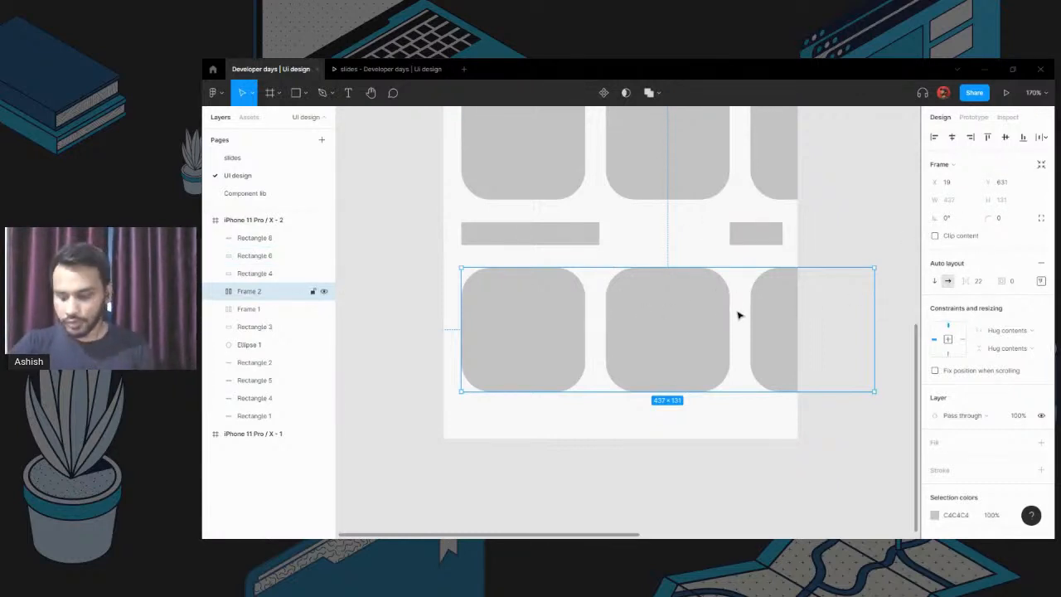
left_click(726, 486)
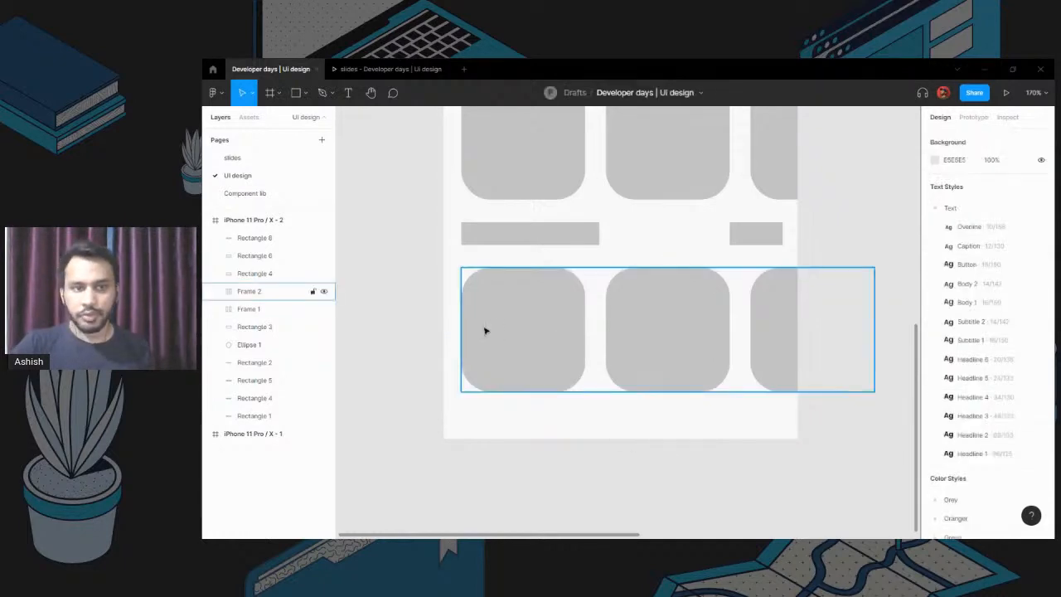
left_click(640, 331)
key("Return")
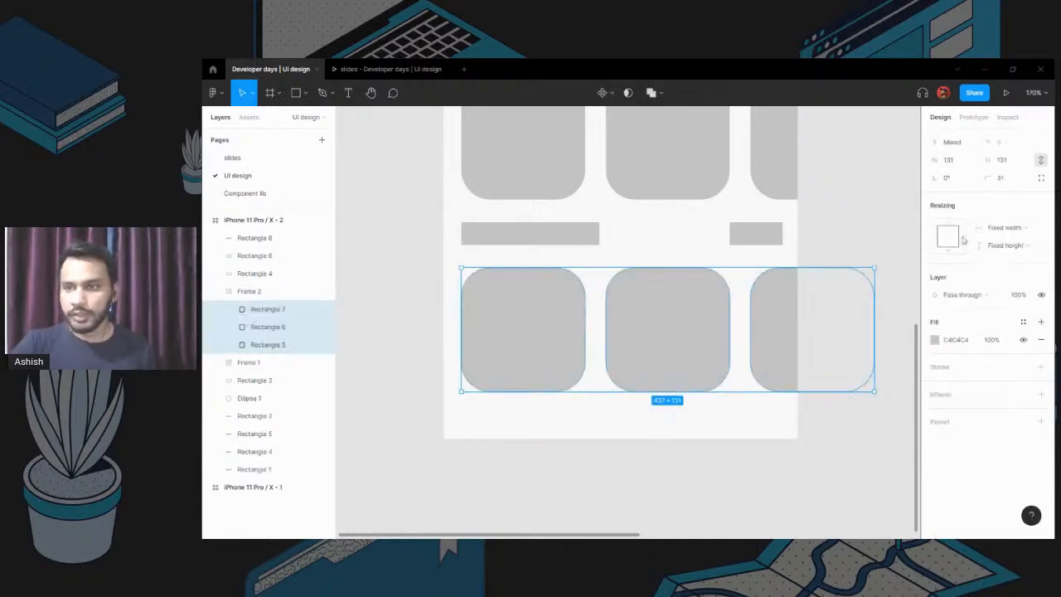
left_click_drag(932, 159, 873, 166)
key("shift+a")
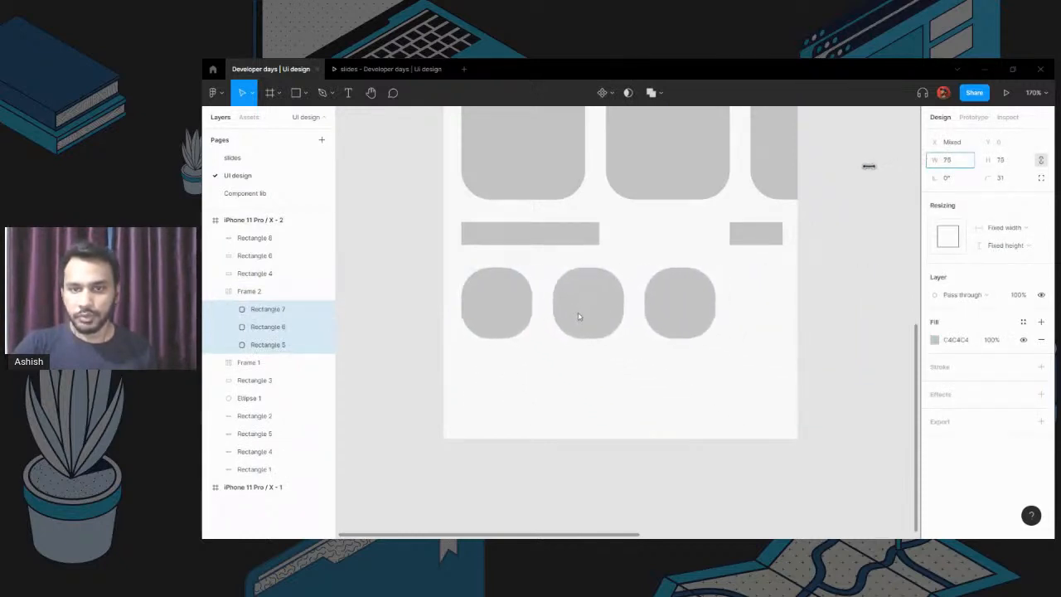
left_click(817, 357)
Step: Duplicate the last rounded square in the lower row to add a fourth one within the auto layout
left_click(678, 301)
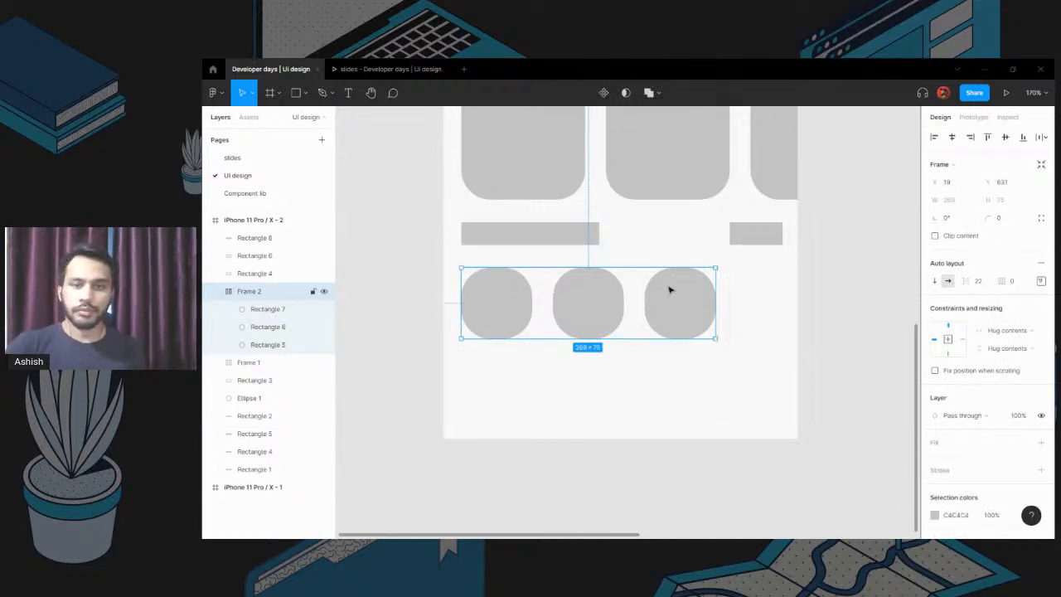
left_click(670, 290)
key("ctrl+d")
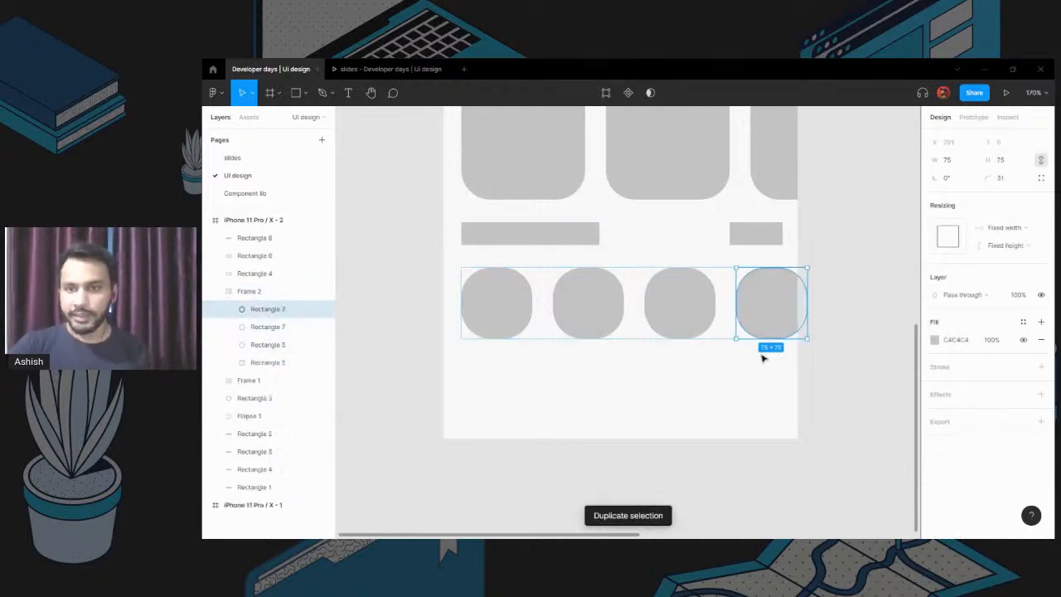
left_click(829, 380)
Step: Draw a rectangle about 223 × 223 px below the lower row, starting at about X 7, Y 742
scroll(827, 385, "down", 3)
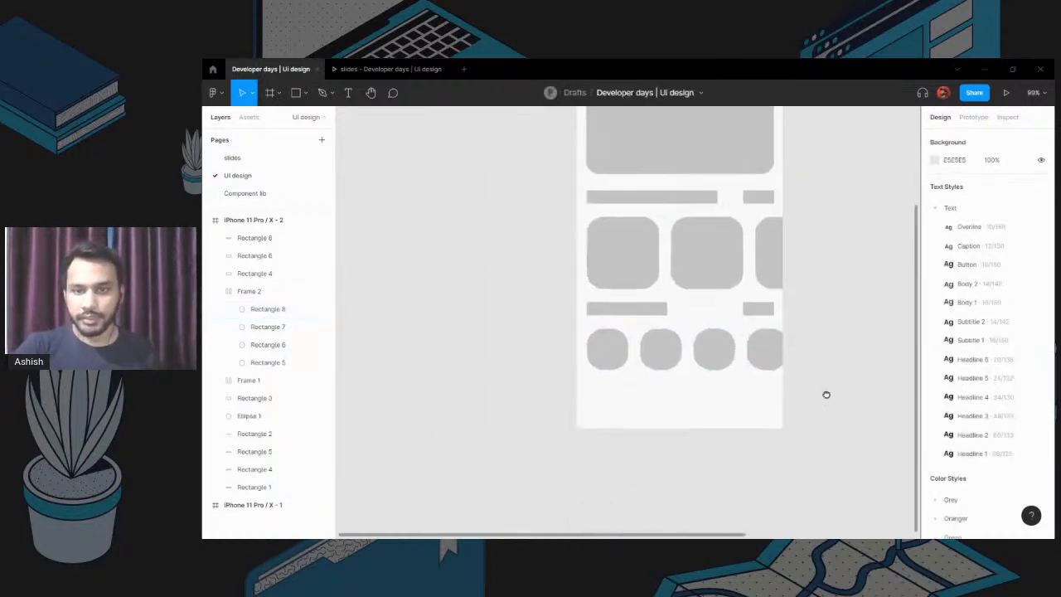
scroll(816, 390, "up", 5)
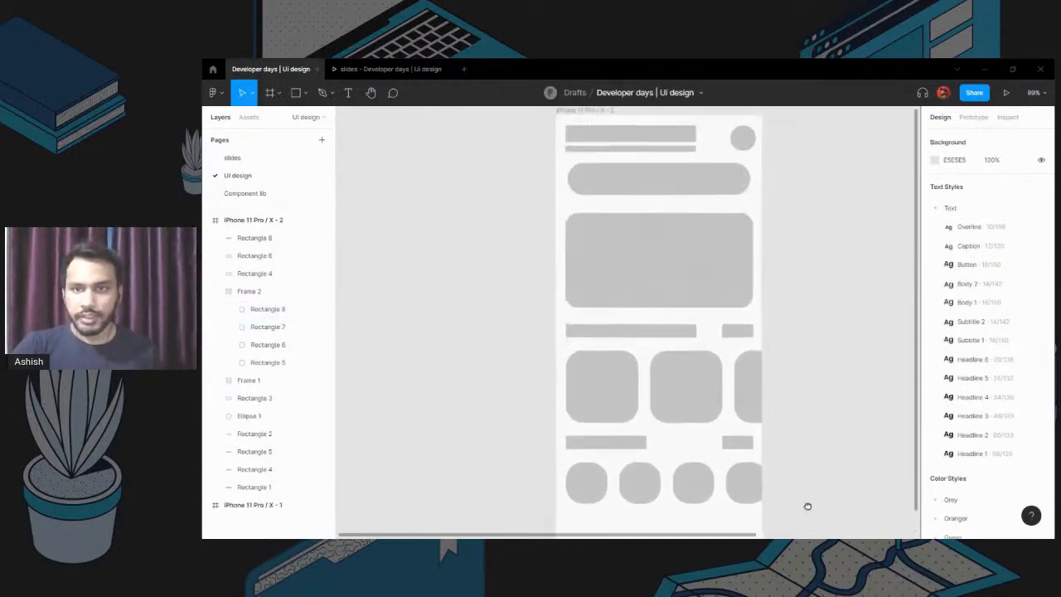
scroll(789, 346, "up", 3)
scroll(580, 345, "left", 2)
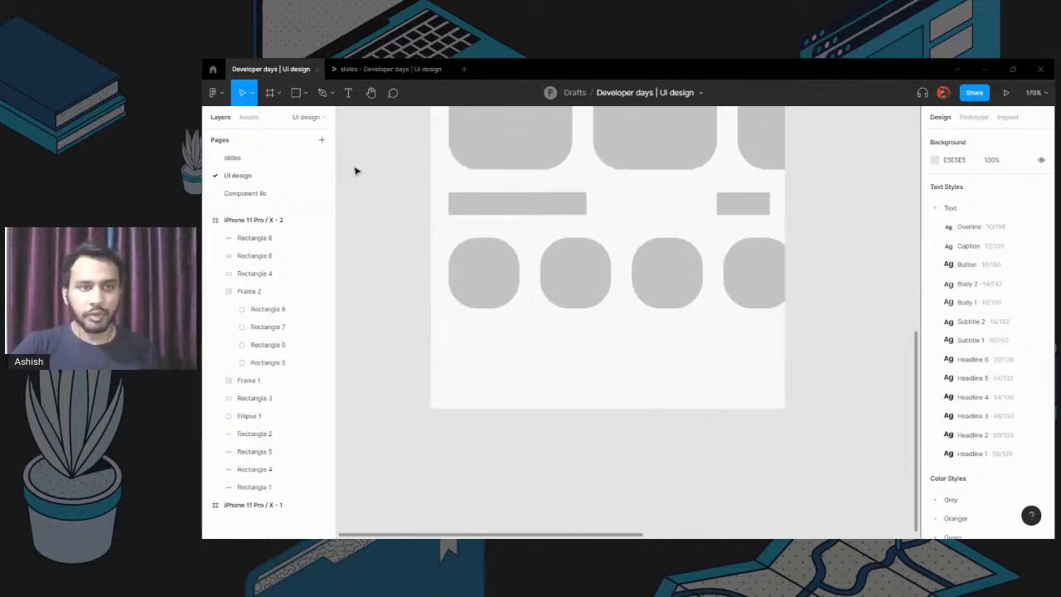
left_click(304, 94)
left_click(303, 119)
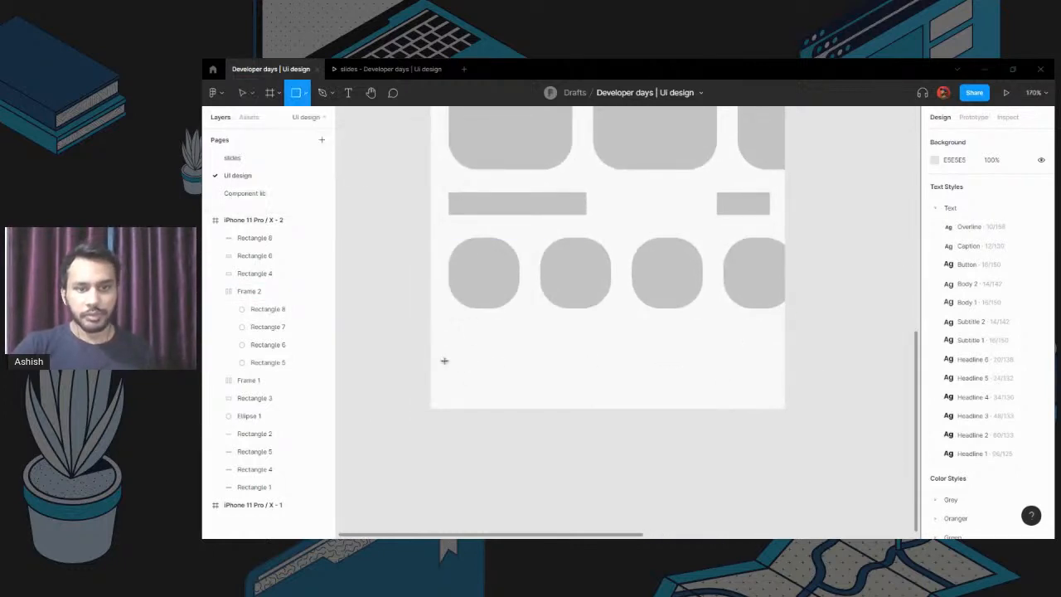
left_click_drag(437, 343, 655, 403)
scroll(572, 379, "down", 3)
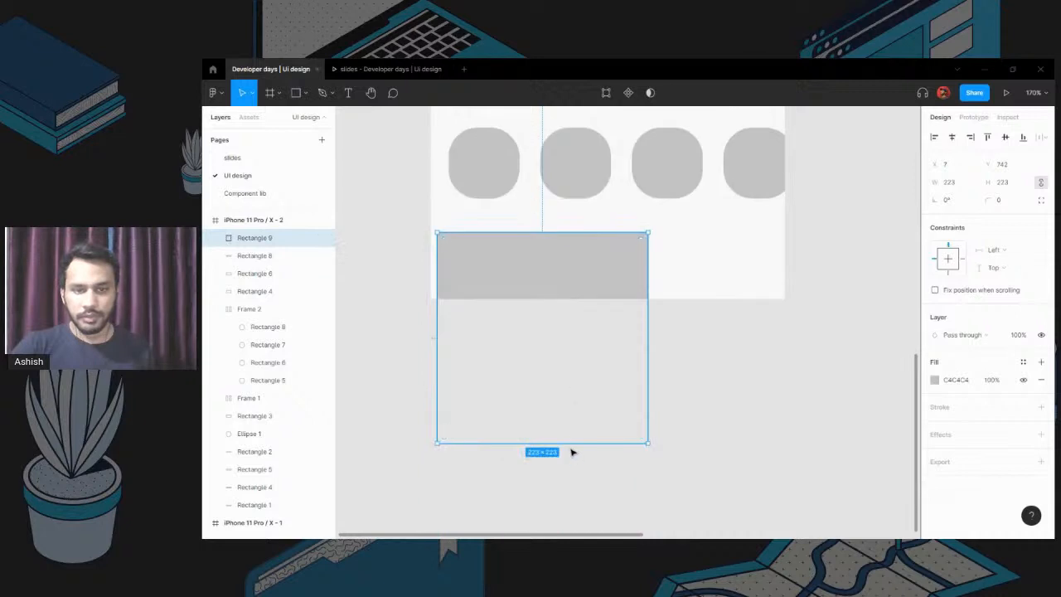
Step: Resize the new rectangle into a navigation bar about 372 × 70 px along the bottom of the phone frame
left_click_drag(572, 442, 545, 298)
left_click_drag(433, 261, 424, 262)
left_click_drag(650, 267, 786, 270)
left_click_drag(426, 266, 434, 265)
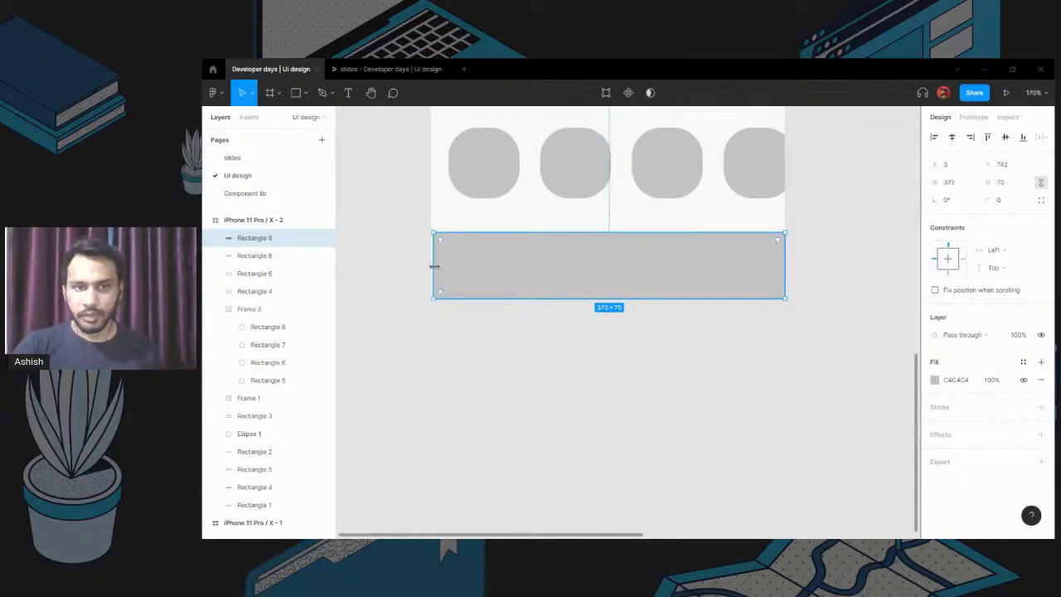
Step: Place a copy of the first small rounded square below the phone frame and shrink it to 45 × 45 px
left_click(486, 166)
left_click_drag(485, 166, 539, 365)
left_click_drag(540, 327, 544, 355)
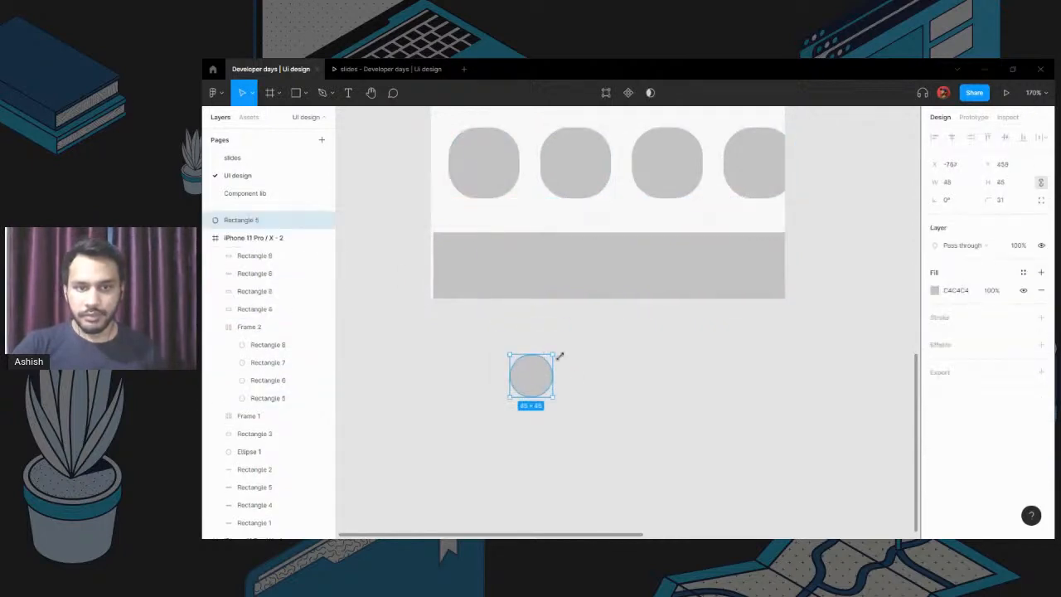
left_click(560, 356)
left_click(530, 379)
Step: Fill the 45 px circle with the darker grey 8F8F8F and reposition it just below the navigation bar
left_click(933, 290)
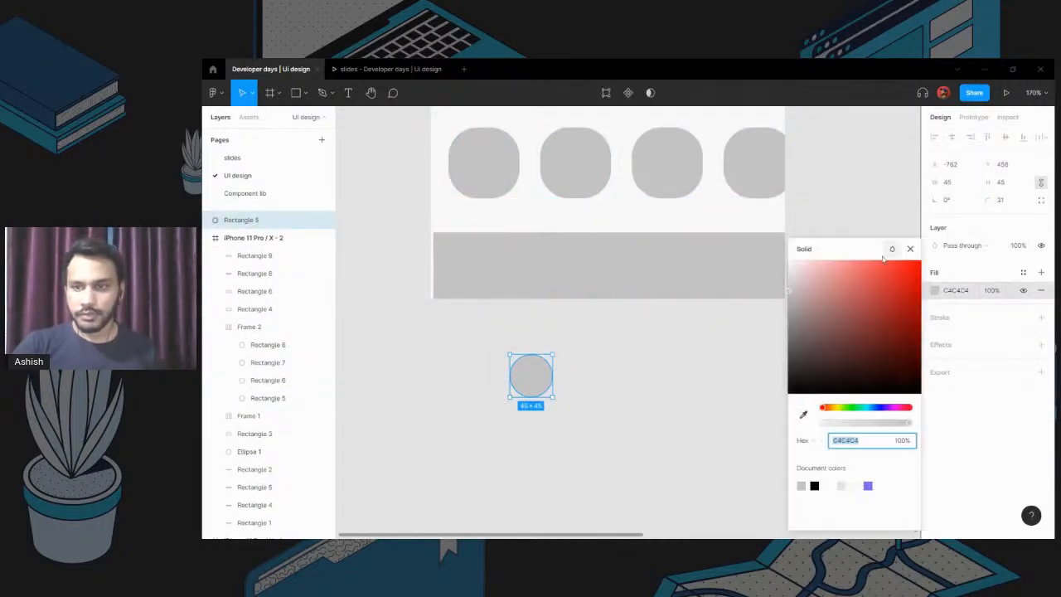
left_click_drag(805, 318, 778, 326)
left_click(696, 372)
scroll(696, 373, "down", 4)
left_click_drag(696, 372, 690, 417)
scroll(658, 443, "up", 3)
left_click_drag(527, 439, 569, 420)
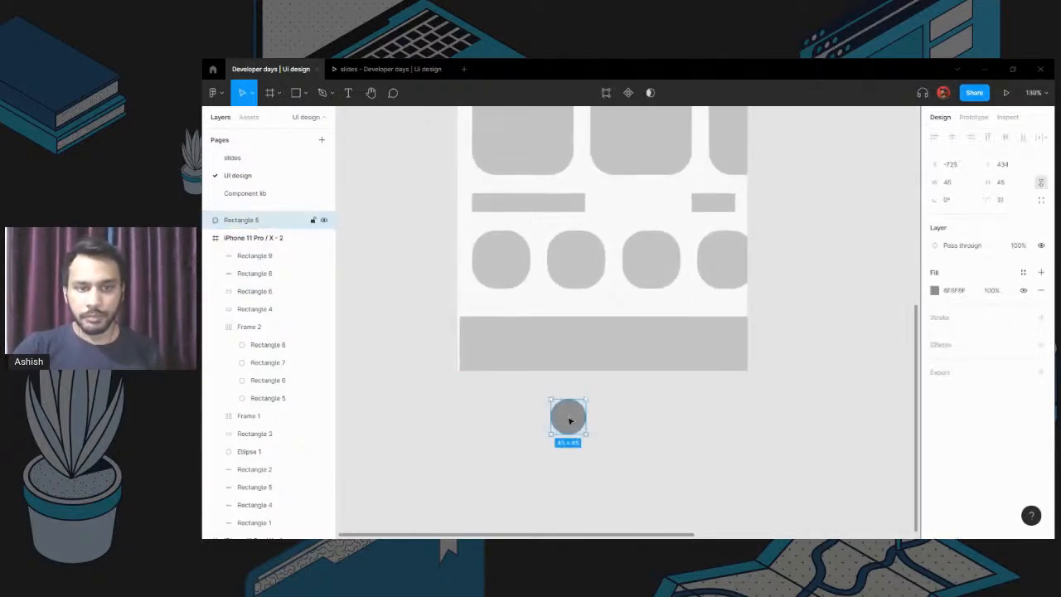
Step: Extend the navigation bar to the phone frame's left edge and shift the circle to about X -768, Y 421 beneath it
left_click(484, 342)
left_click_drag(457, 344, 457, 344)
left_click(602, 417)
scroll(602, 417, "up", 1)
left_click_drag(601, 417, 544, 415)
scroll(544, 415, "up", 2)
left_click_drag(641, 426, 649, 457)
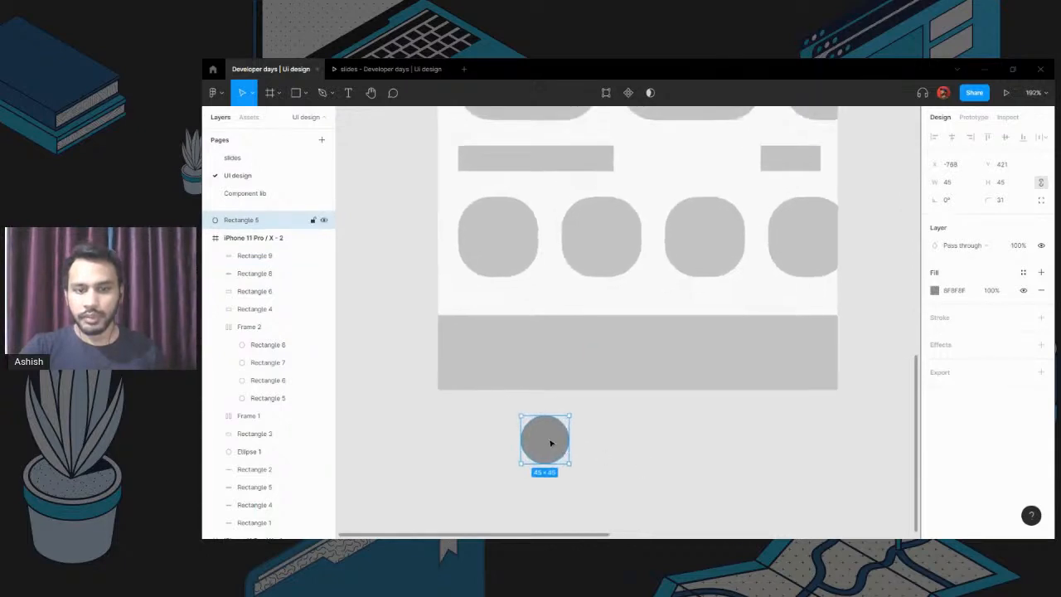
Step: Place the dark circle inside the navigation bar and duplicate it into a row of four at about Y 754
left_click_drag(550, 443, 891, 291)
scroll(798, 359, "down", 5)
scroll(555, 447, "up", 4)
left_click_drag(682, 362, 688, 431)
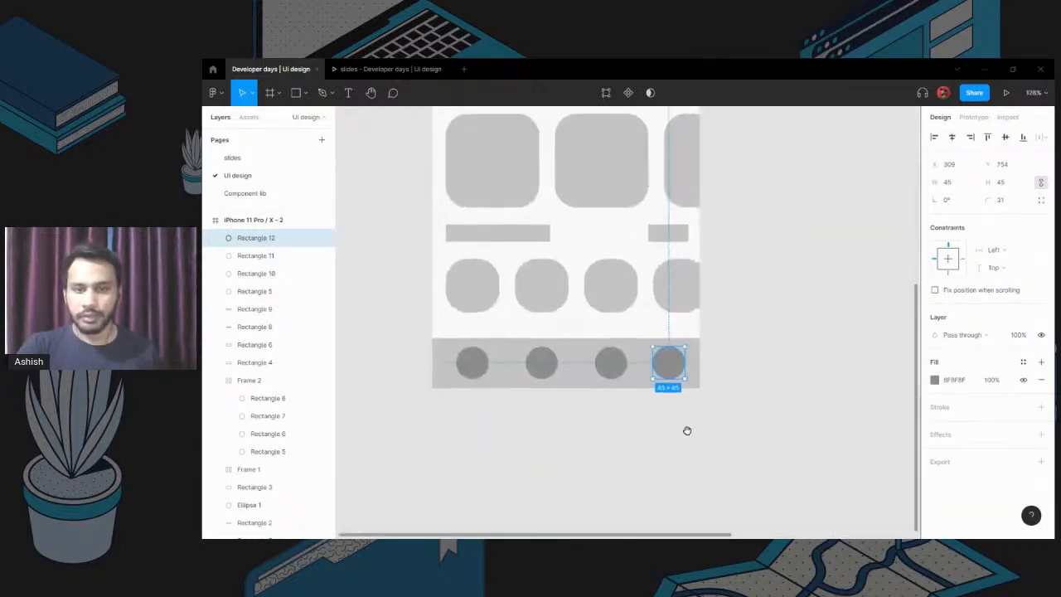
left_click(602, 367)
Step: Review the whole home screen wireframe alongside the blank iPhone frame next to it
scroll(706, 424, "down", 4)
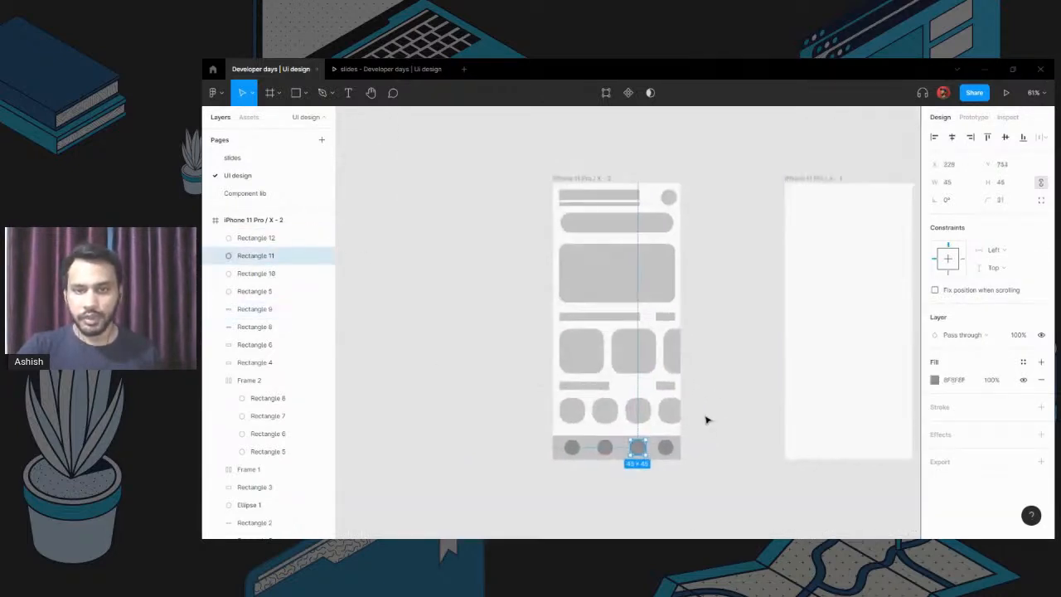
scroll(726, 425, "up", 3)
scroll(726, 426, "down", 3)
left_click_drag(741, 422, 692, 408)
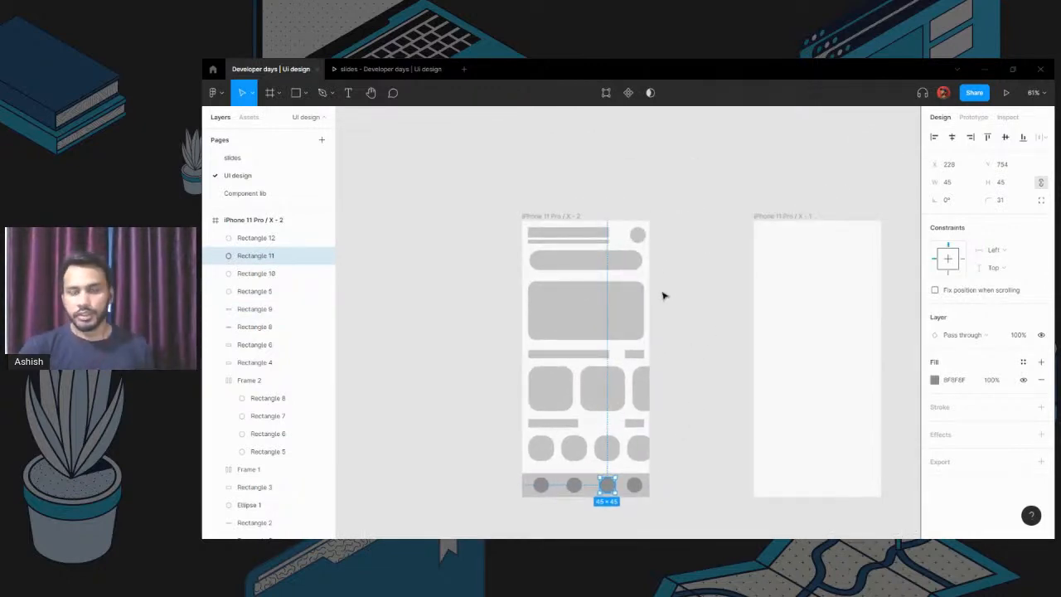
left_click_drag(815, 223, 779, 223)
left_click(881, 287)
scroll(881, 287, "up", 2)
scroll(822, 291, "up", 1)
left_click_drag(859, 282, 824, 301)
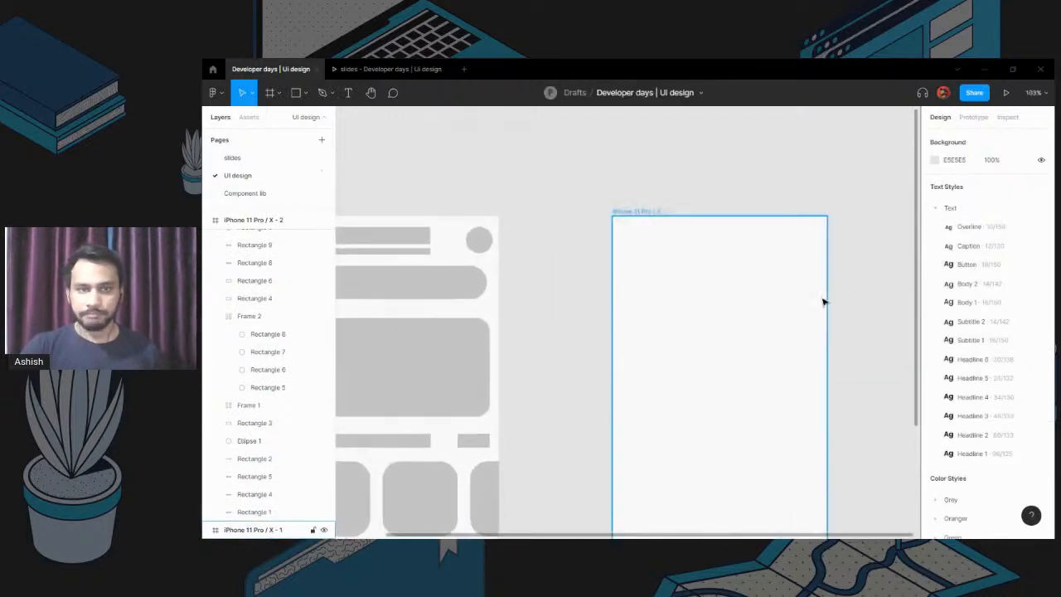
scroll(822, 300, "down", 2)
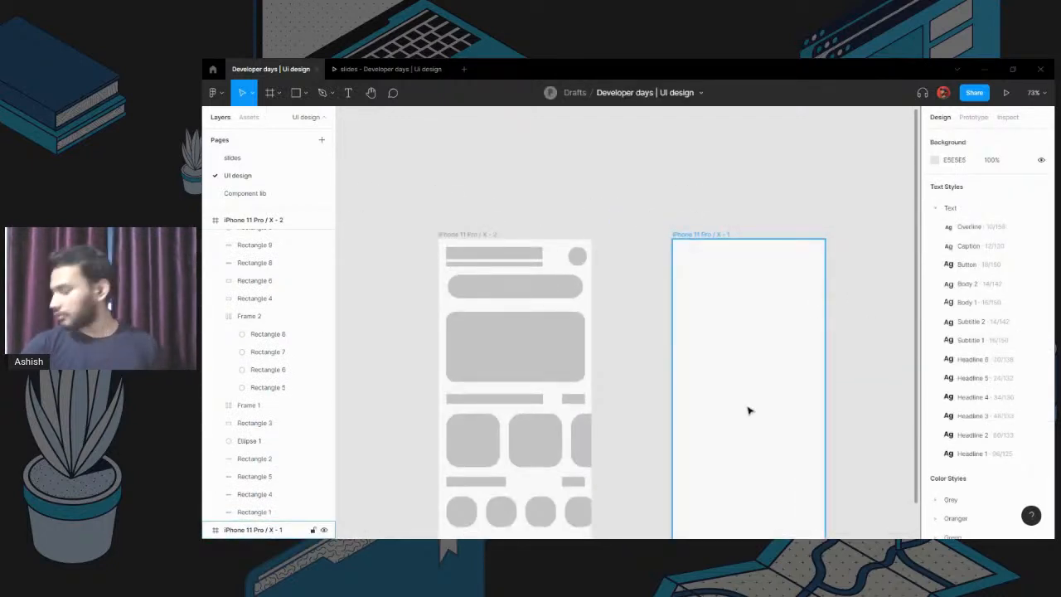
left_click_drag(779, 304, 709, 244)
scroll(722, 219, "up", 1)
left_click_drag(593, 188, 584, 200)
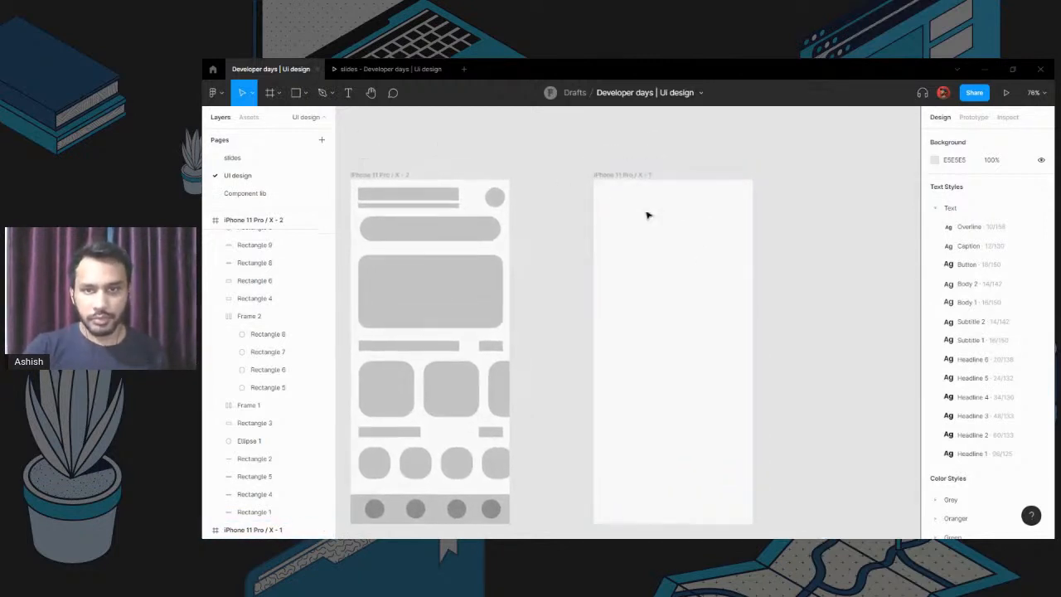
Step: Add an 8 px layout grid to the blank iPhone 11 Pro / X - 1 frame
scroll(647, 216, "up", 1)
left_click_drag(682, 220, 660, 204)
left_click(603, 158)
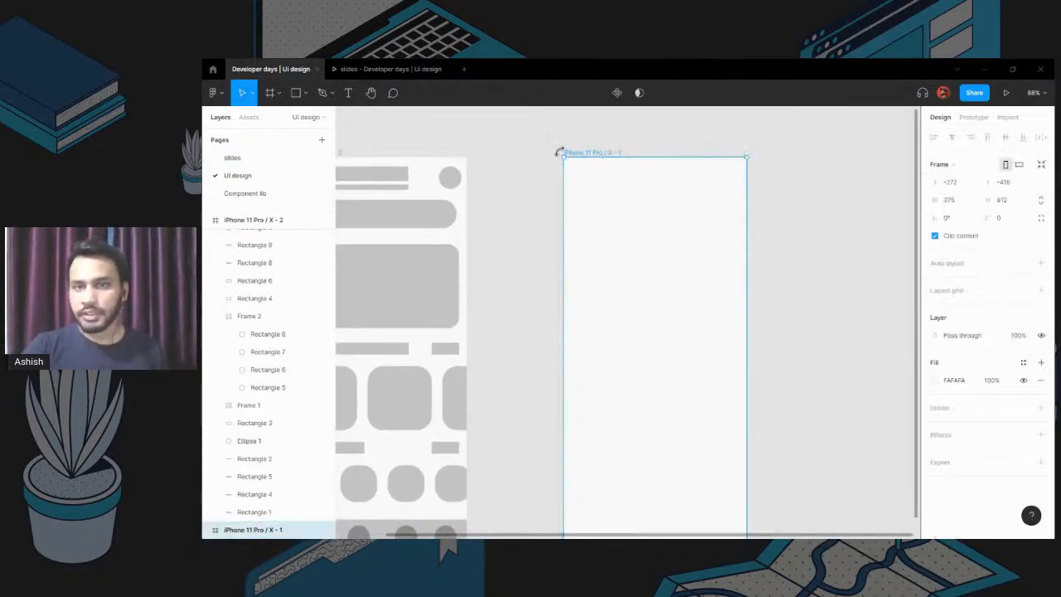
left_click(1041, 290)
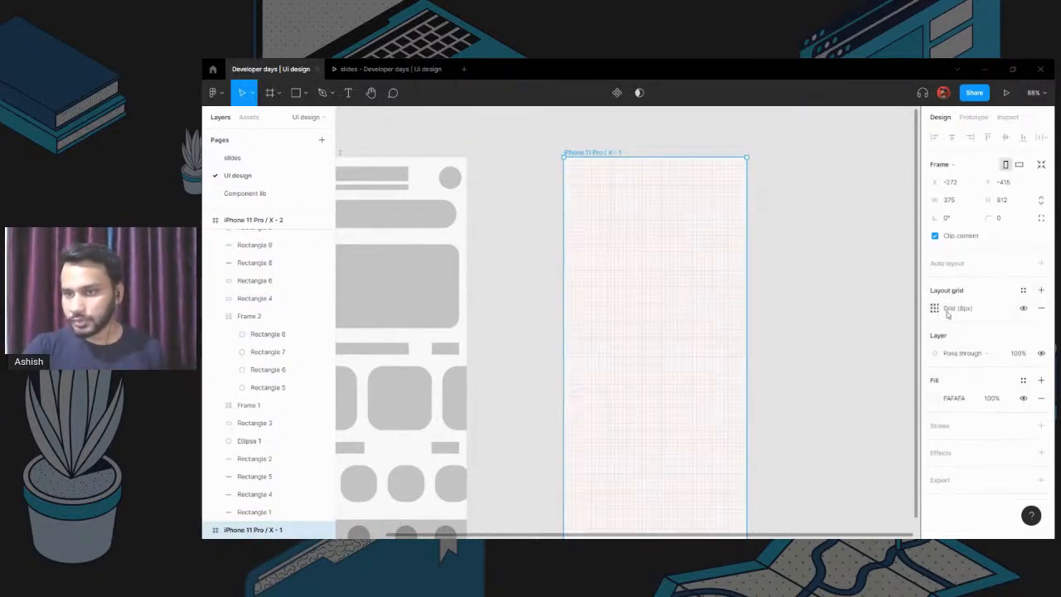
Step: Replace the iPhone 11 Pro / X - 1 frame's uniform grid with a column layout grid of 4 columns
key("ctrl+z")
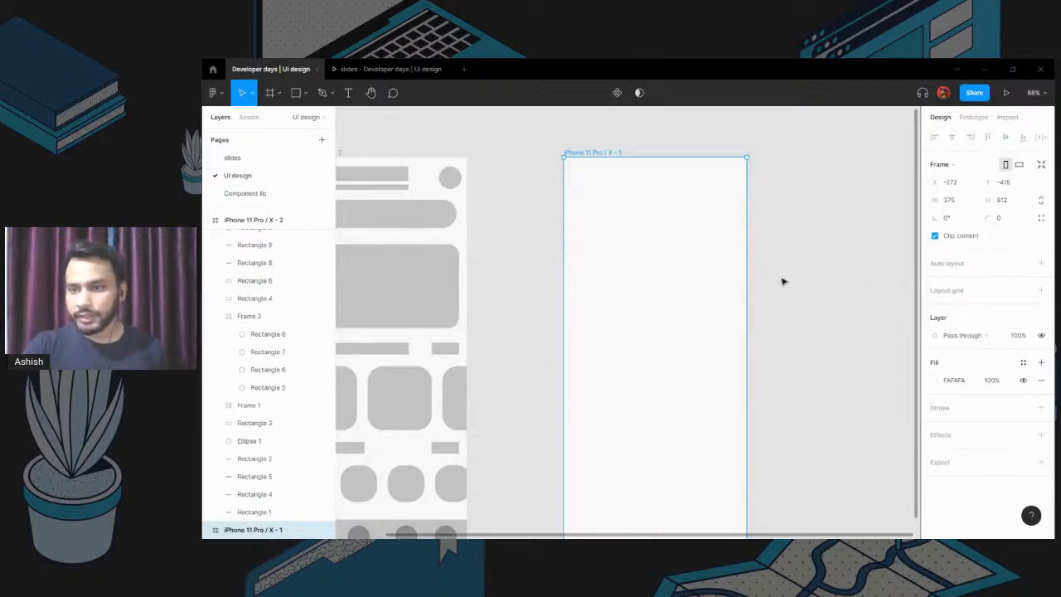
left_click(1041, 290)
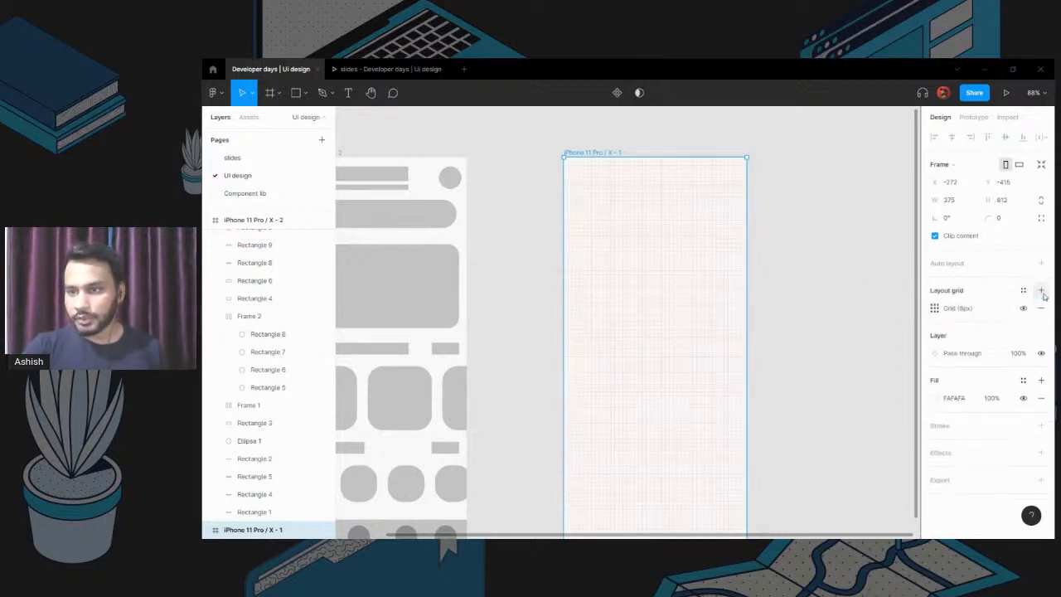
left_click(934, 308)
left_click(810, 310)
left_click(819, 325)
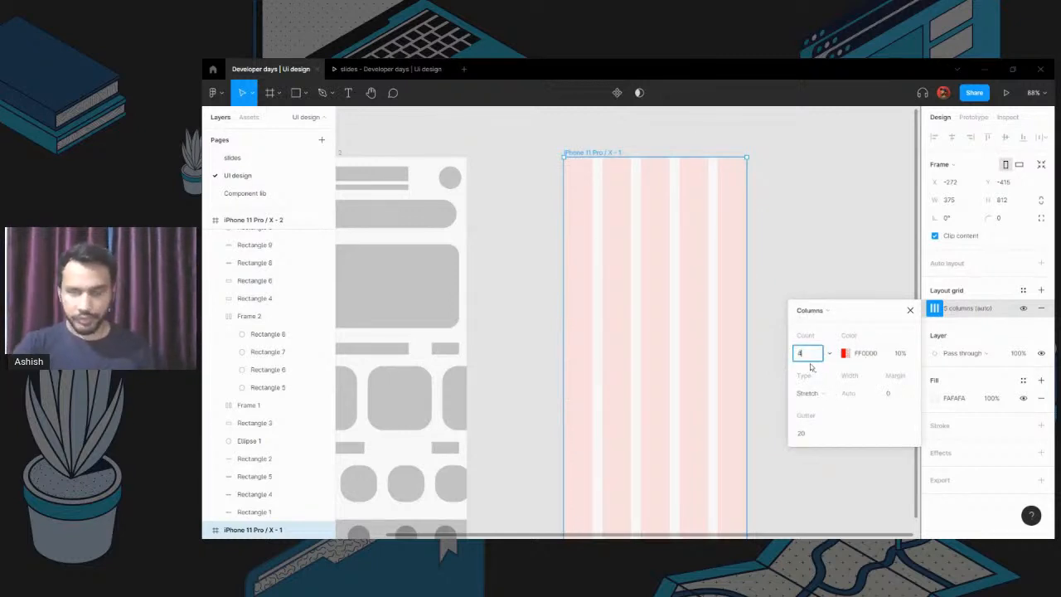
type("4")
key("Return")
Step: Set both the margin and the gutter of the frame's column grid to 16
left_click(900, 395)
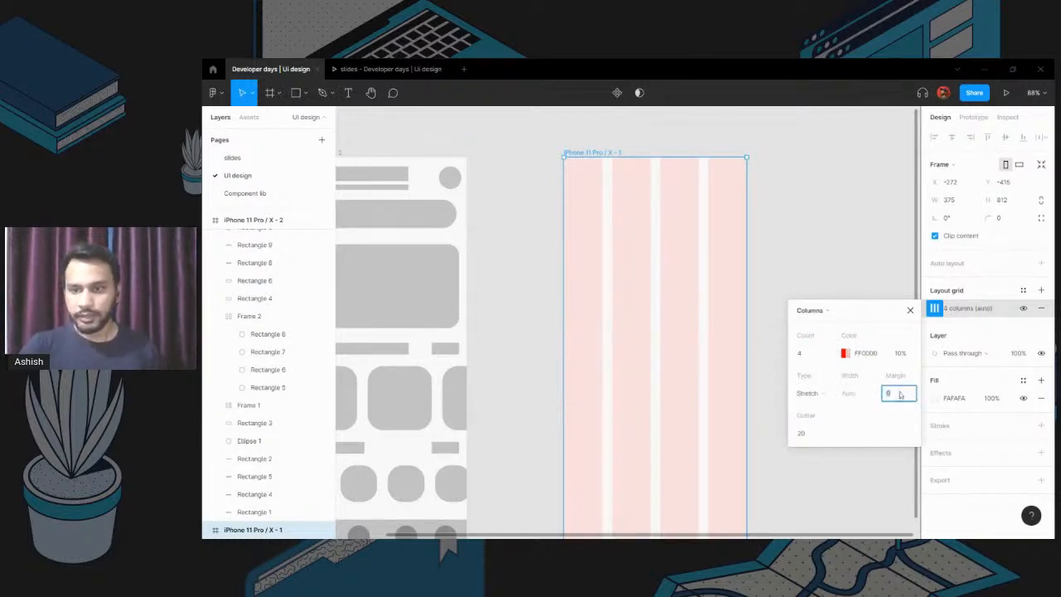
left_click(801, 432)
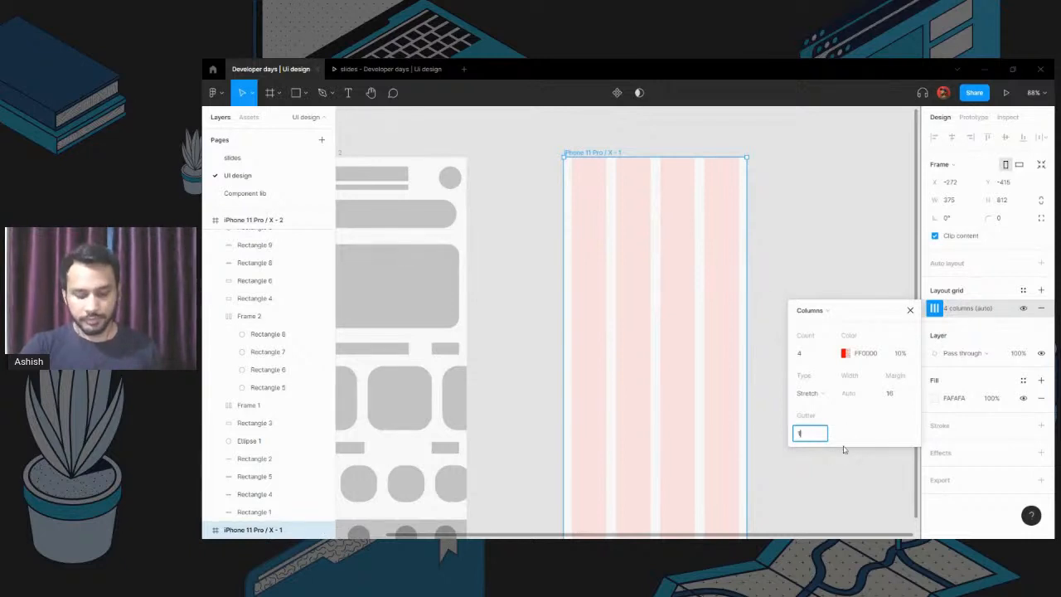
key("Return")
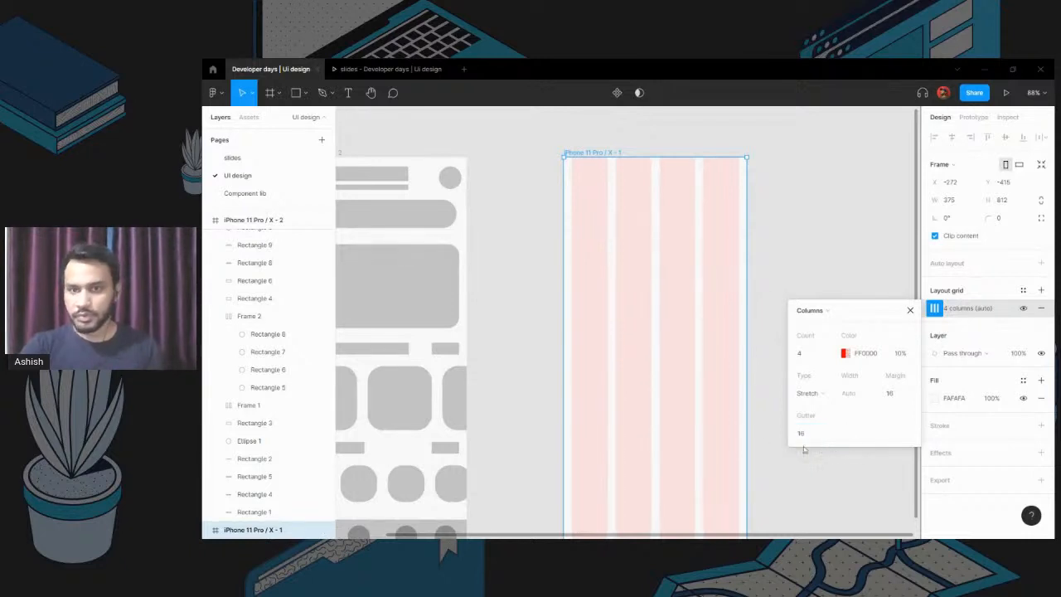
Step: Recolour the column grid to a light cyan blue, close its settings and deselect the frame
left_click(843, 354)
left_click(733, 408)
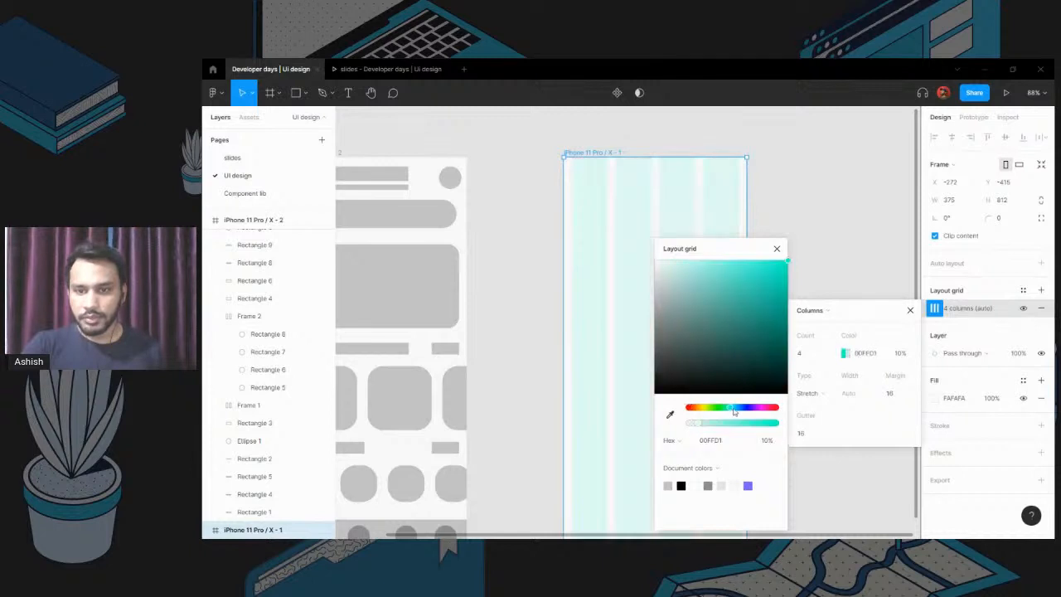
left_click(735, 408)
left_click(748, 262)
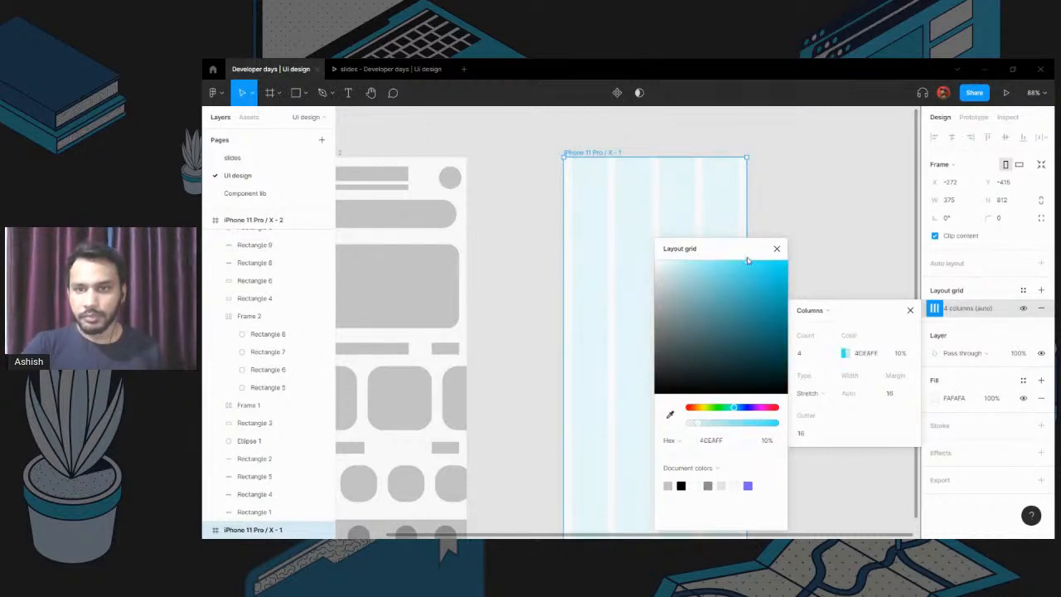
left_click(910, 311)
left_click(837, 293)
scroll(835, 292, "down", 3)
left_click_drag(827, 285, 771, 243)
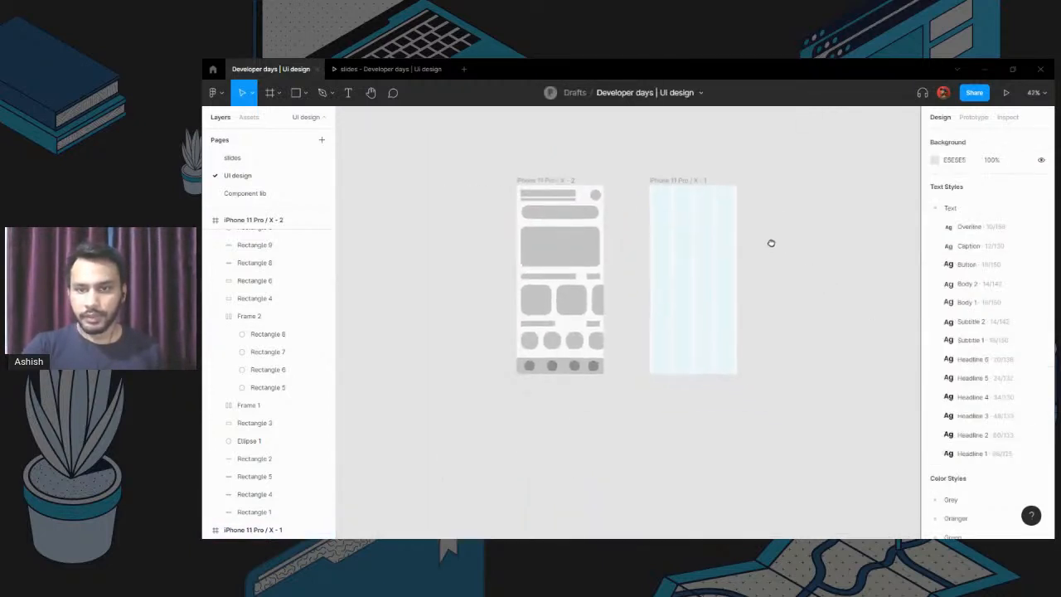
scroll(771, 243, "up", 5)
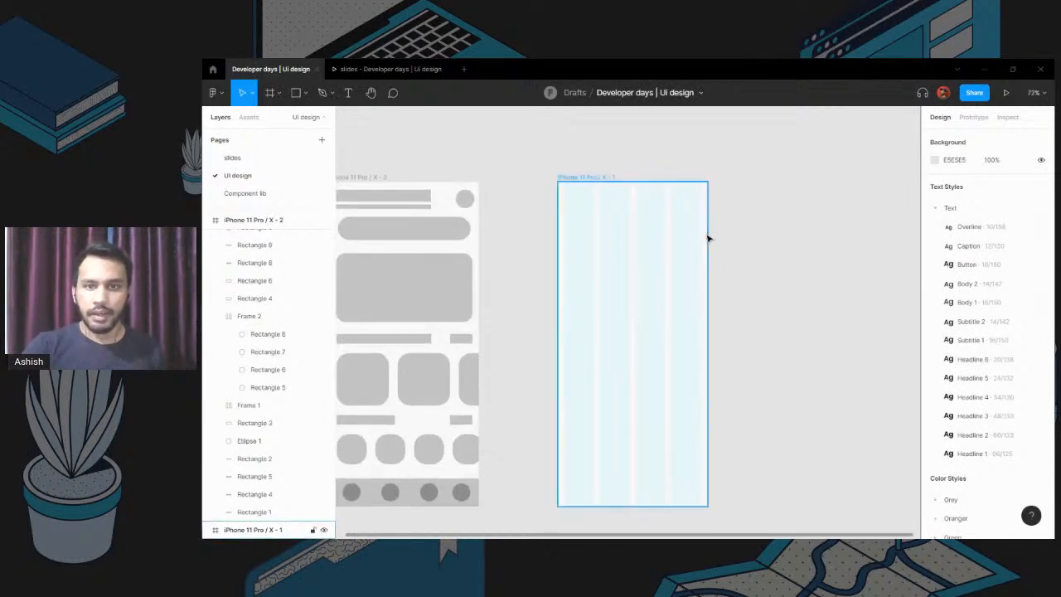
scroll(709, 239, "up", 3)
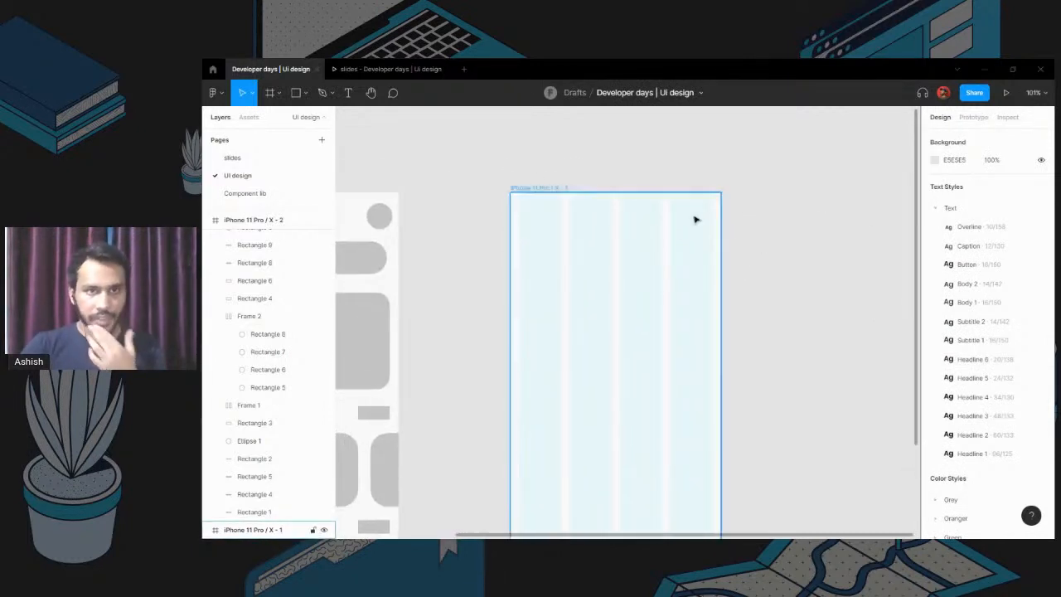
Step: Draw a rectangle 375 wide and about 24 high, flush with the top of the iPhone 11 Pro / X - 1 frame
left_click(300, 96)
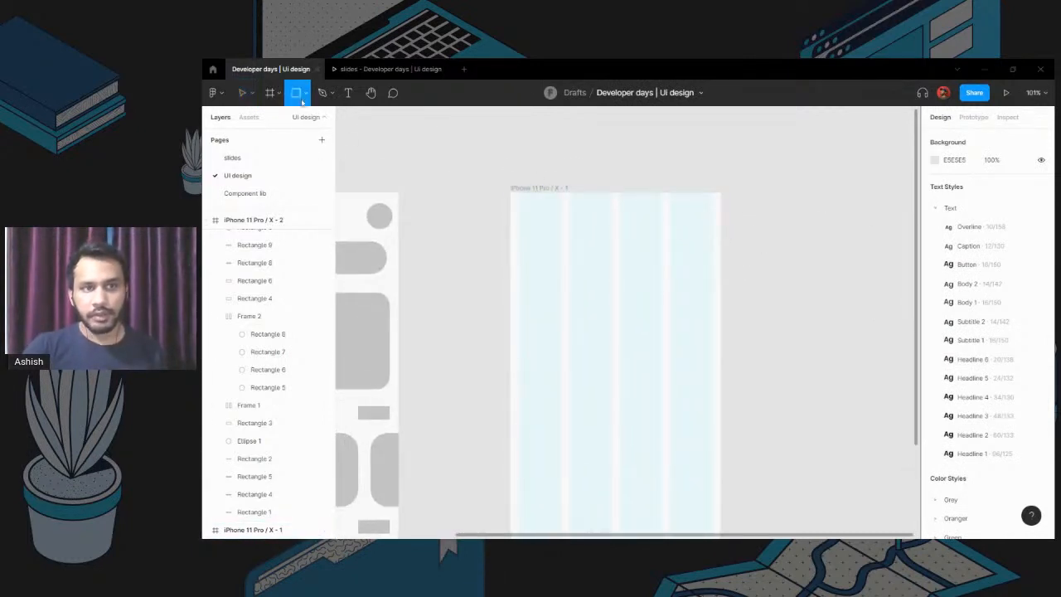
left_click_drag(519, 200, 721, 217)
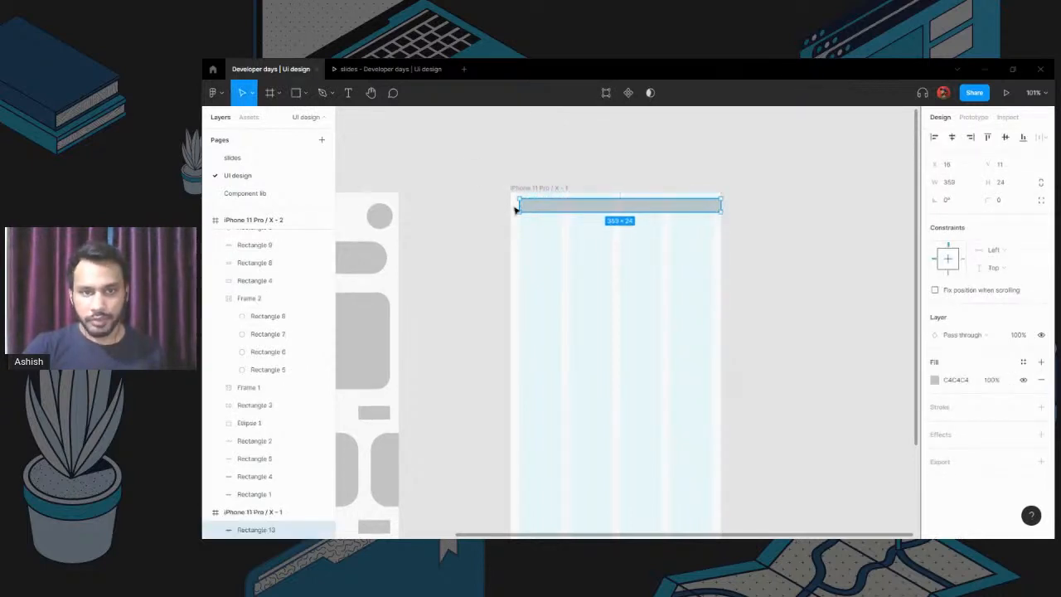
left_click_drag(518, 204, 507, 204)
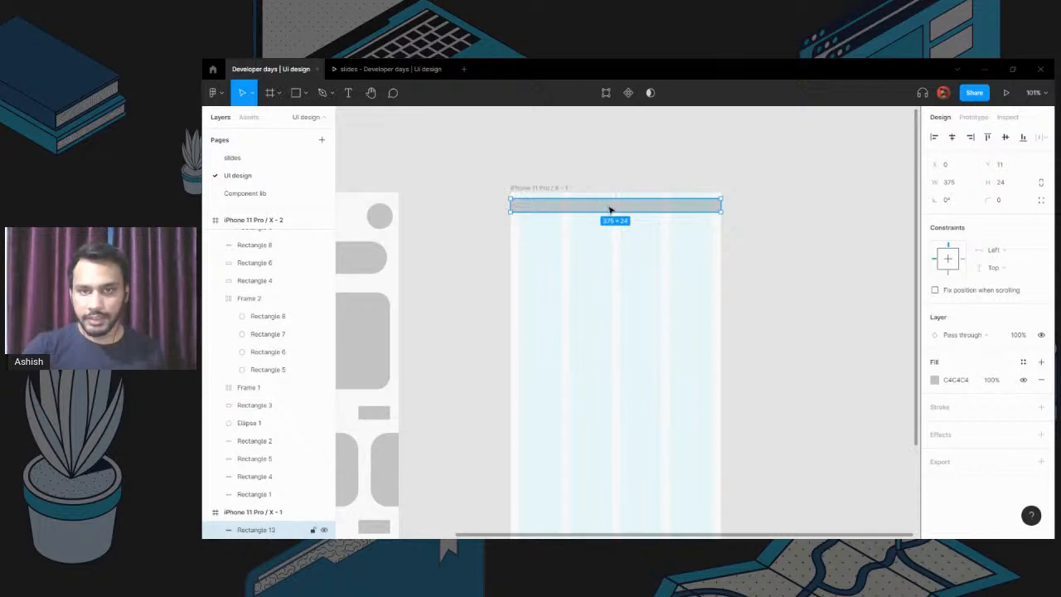
left_click_drag(610, 208, 611, 202)
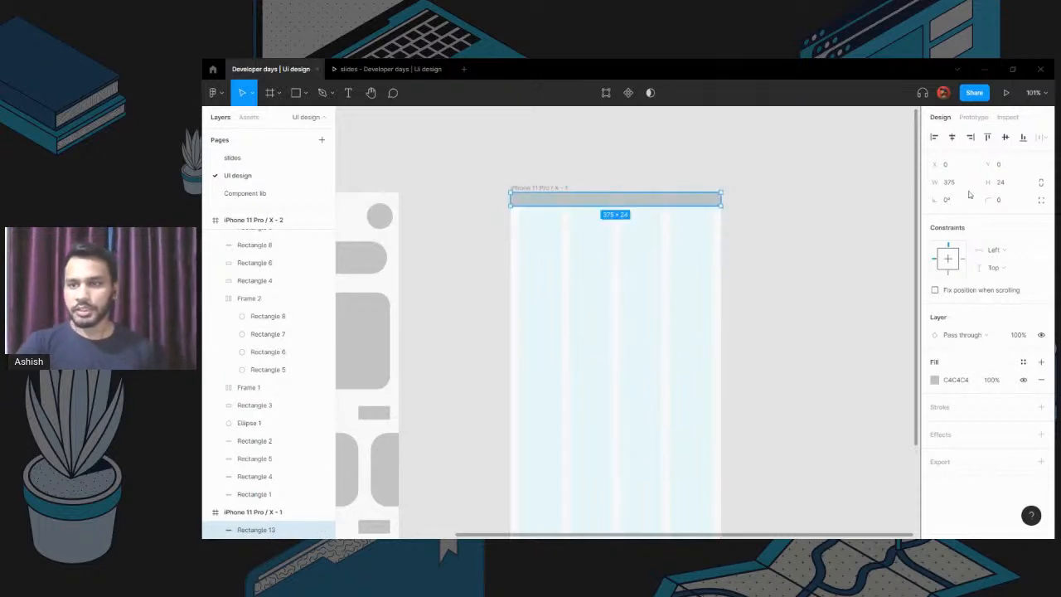
Step: Set the height of the rectangle at the top of the frame to 20
left_click(1008, 185)
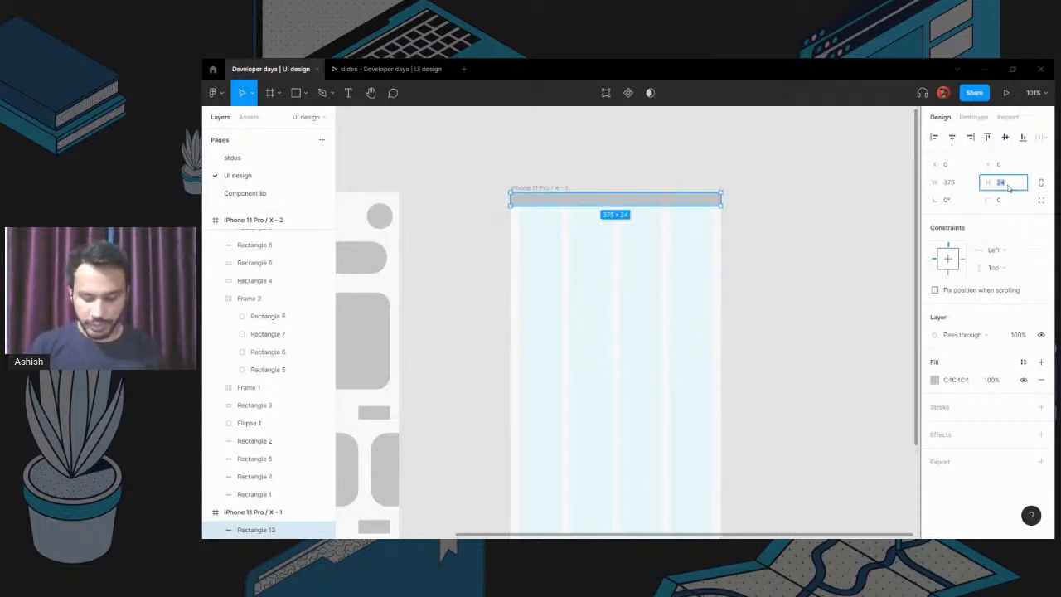
type("20")
key("Return")
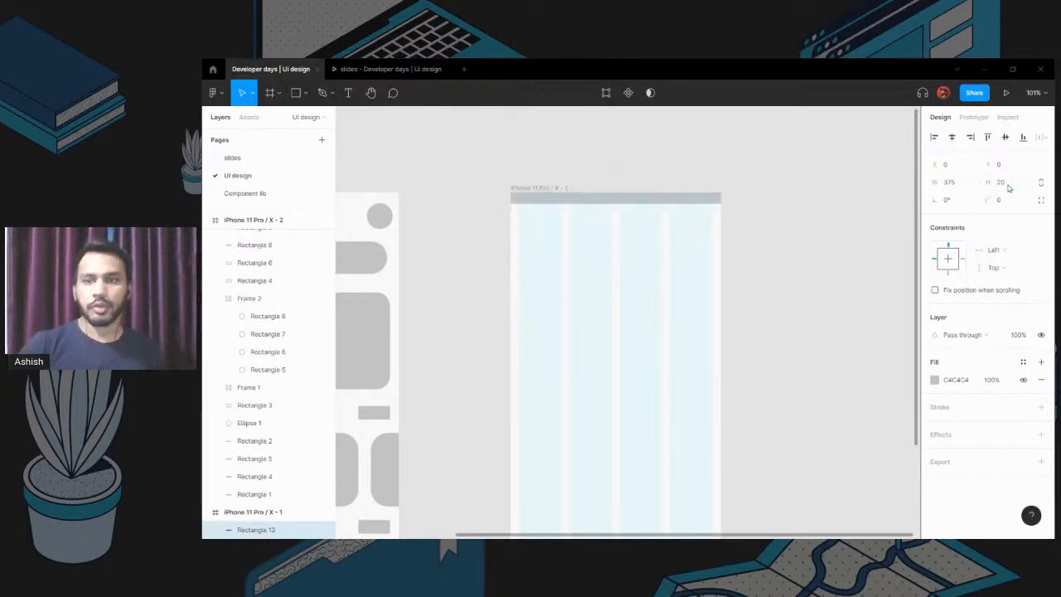
left_click(738, 206)
scroll(809, 284, "up", 5)
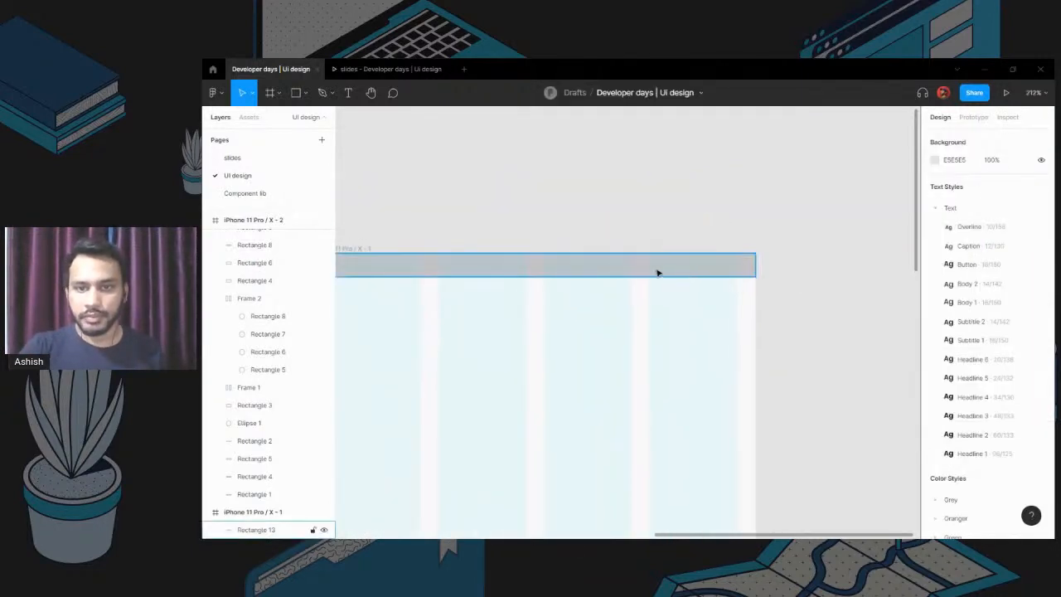
Step: Change the fill of the rectangle at the top of the frame to black
scroll(699, 294, "down", 4)
left_click(703, 238)
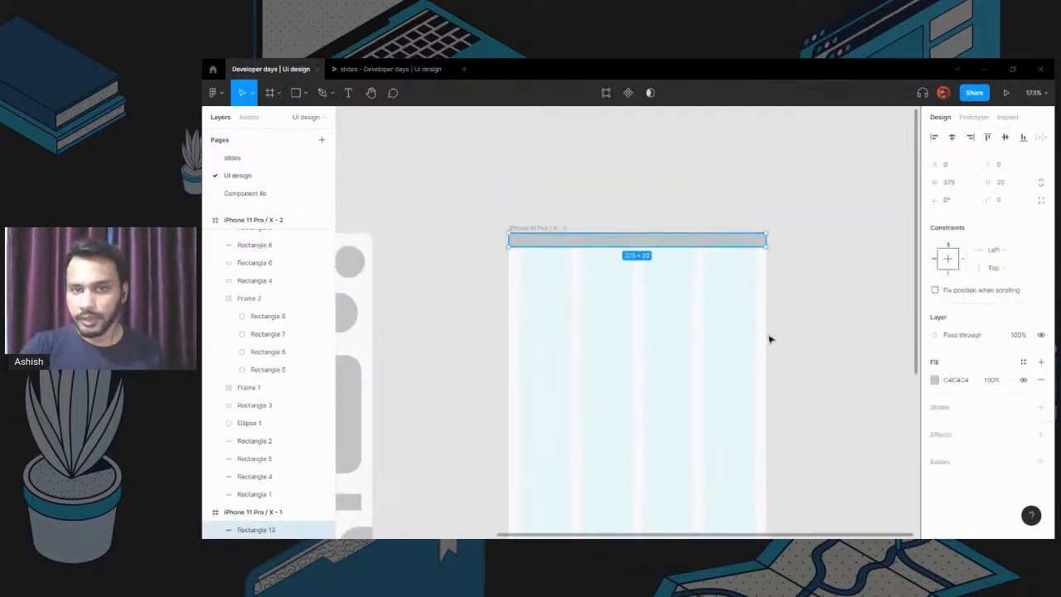
scroll(808, 249, "down", 4)
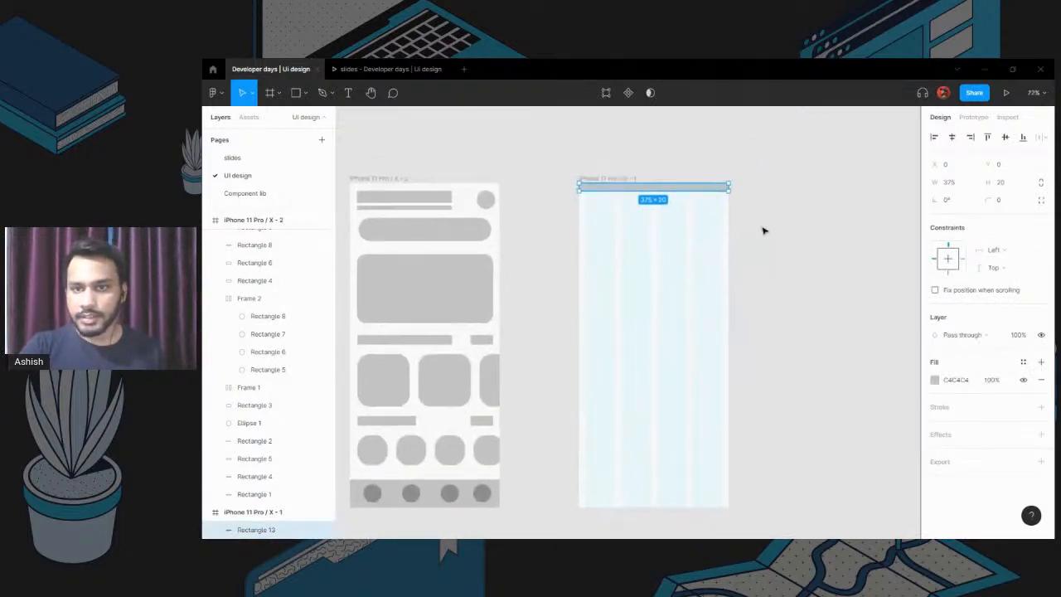
scroll(793, 252, "up", 2)
left_click(935, 381)
left_click_drag(852, 313, 777, 398)
left_click(756, 294)
scroll(756, 296, "up", 2)
left_click_drag(756, 295, 779, 301)
scroll(828, 225, "down", 3)
scroll(789, 265, "up", 2)
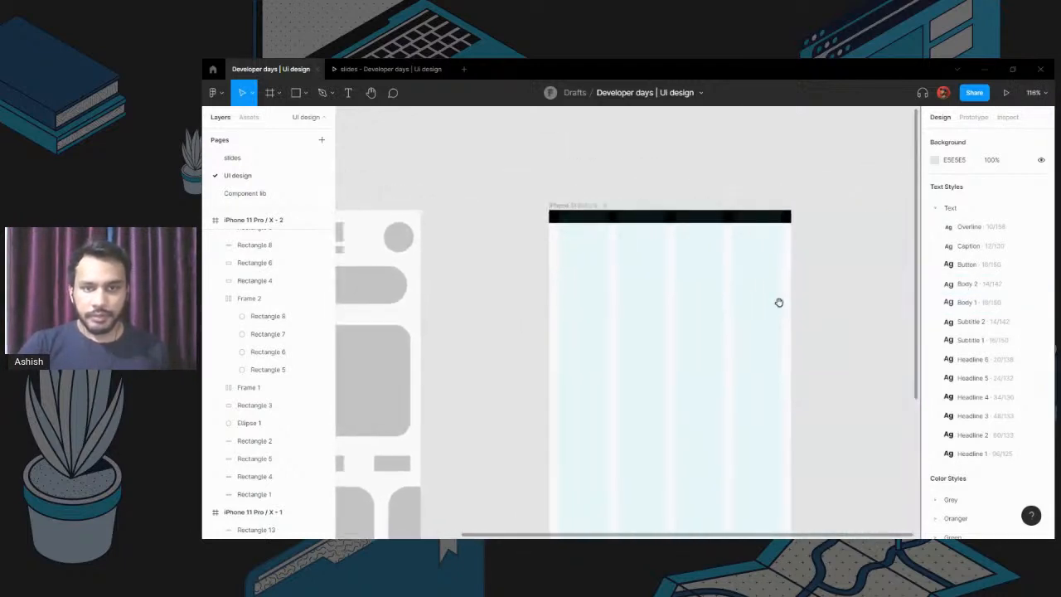
Step: Add a text layer beneath the black bar reading "Hey" followed by the person's first name
scroll(569, 262, "up", 3)
key("t")
left_click(553, 226)
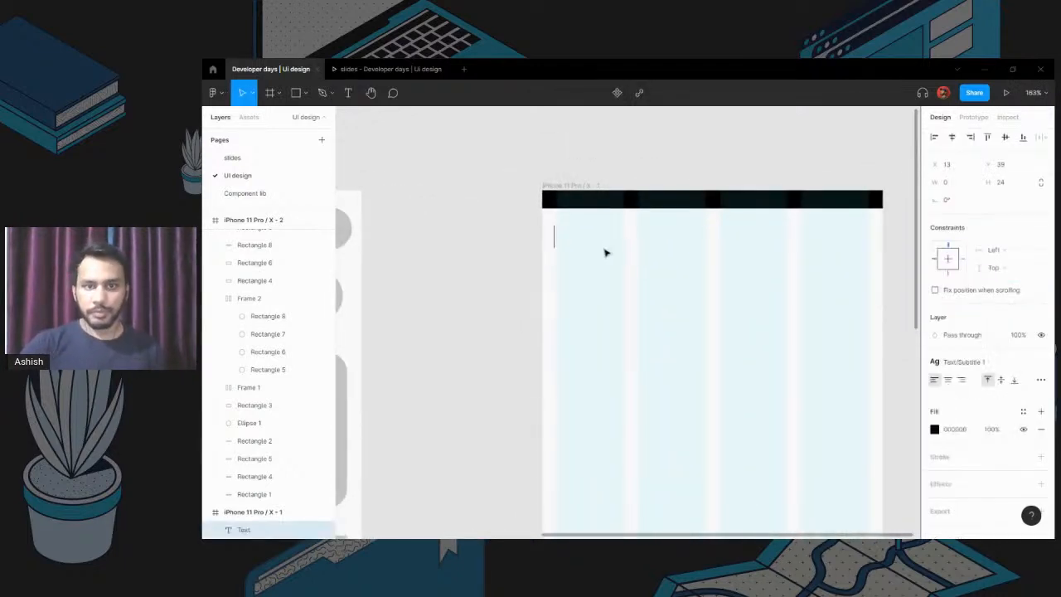
type("HEy")
key("BackSpace")
key("BackSpace")
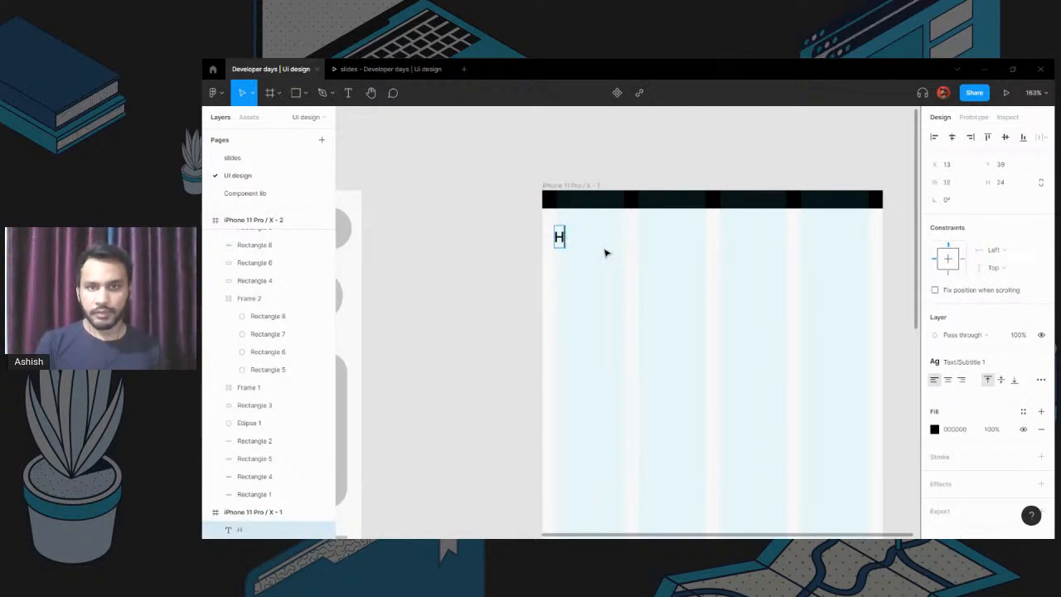
type("eyu")
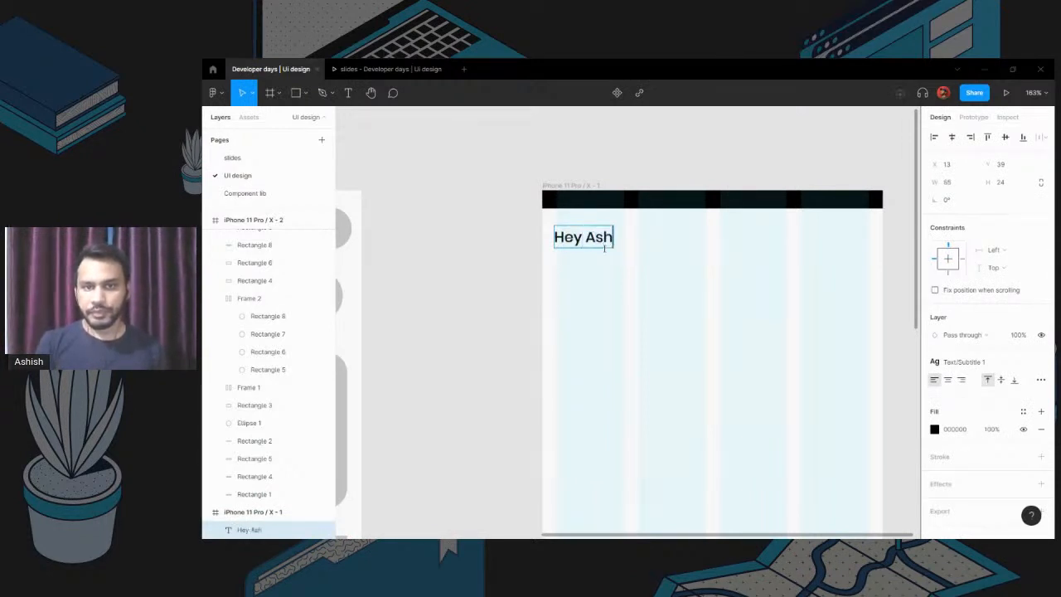
key("Escape")
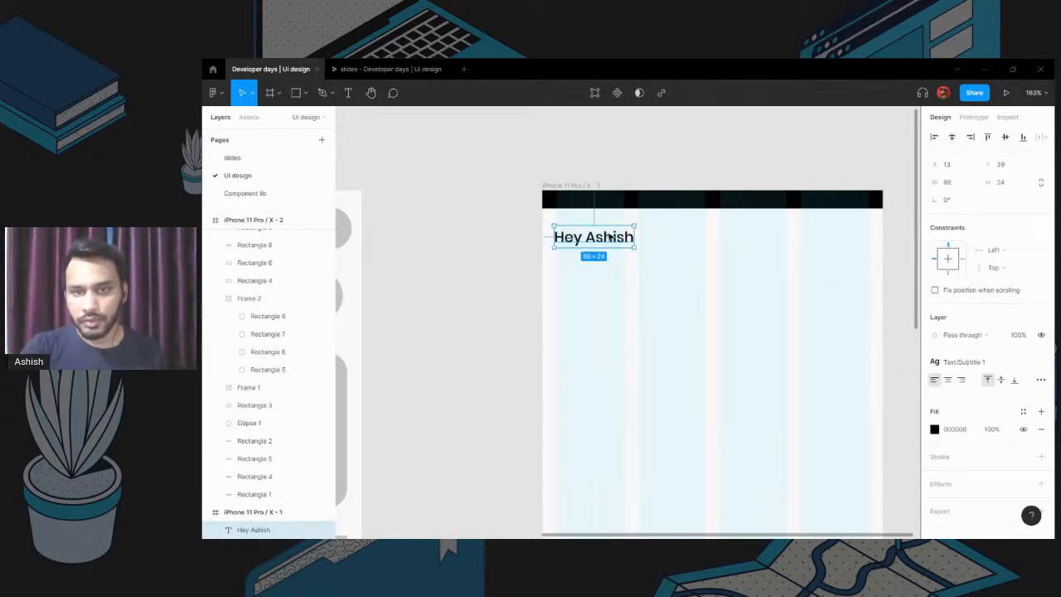
Step: Replace the first name in the greeting with "Figma" so the text reads "Hey Figma"
double_click(590, 238)
left_click_drag(588, 238, 690, 244)
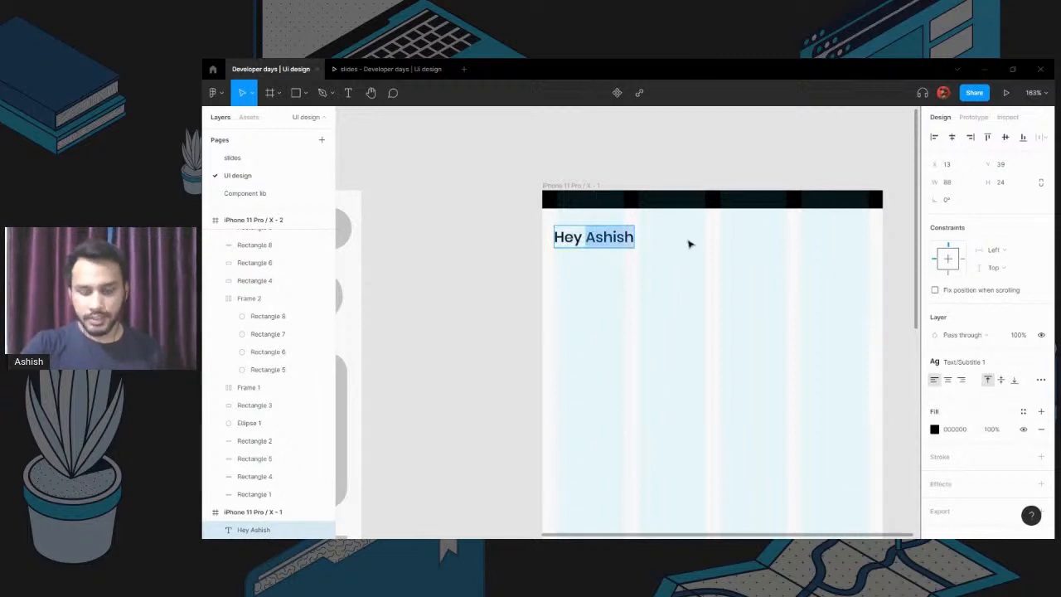
type("Fimg")
key("BackSpace")
key("BackSpace")
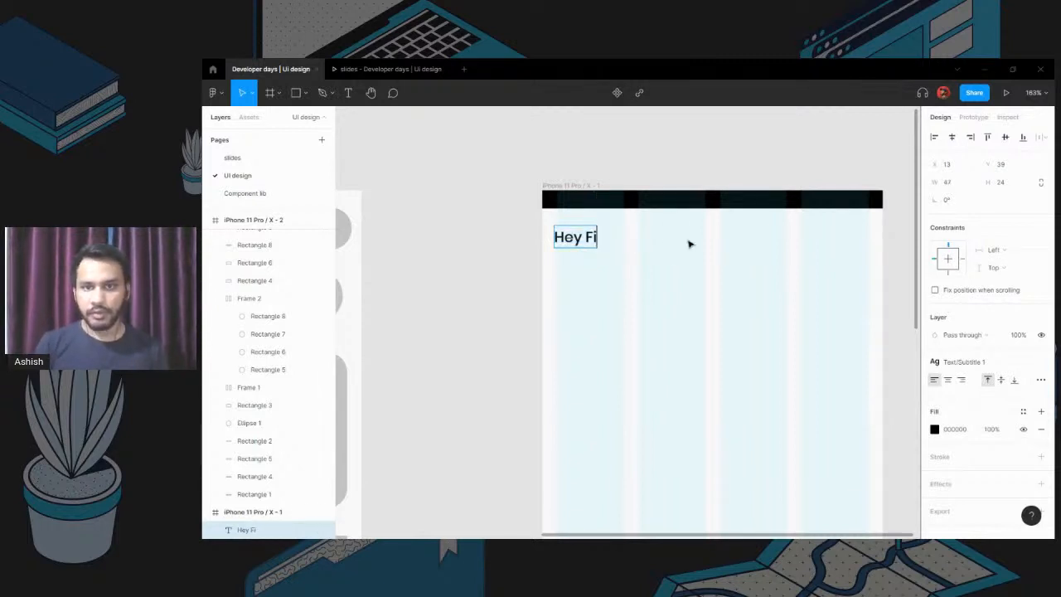
type("gam")
key("BackSpace")
type("ma")
key("Escape")
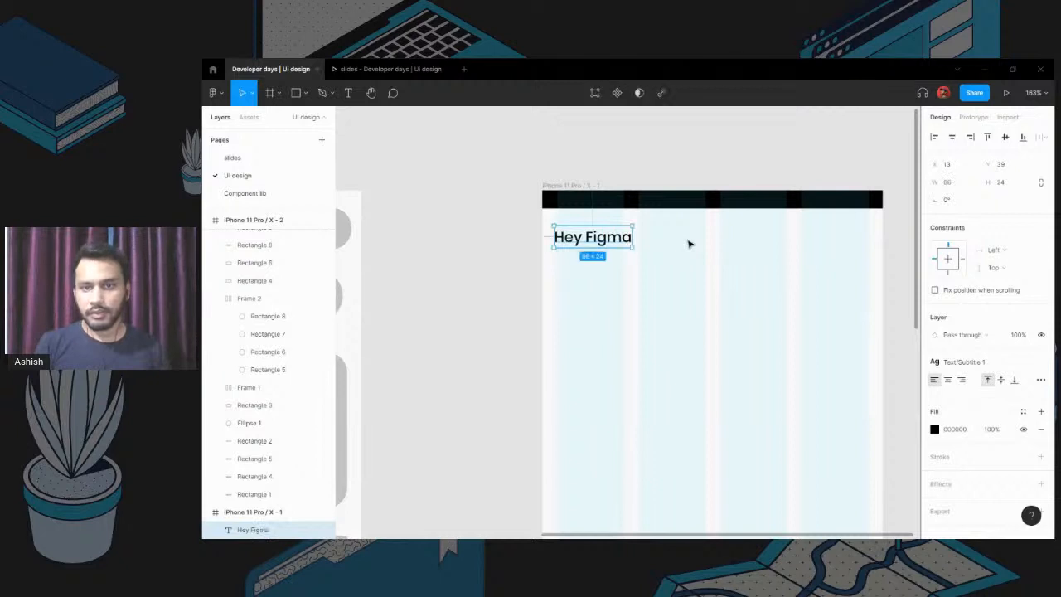
Step: Move the "Hey Figma" text to X 16, Y 33, aligned with the first grid column
left_click(758, 322)
left_click_drag(600, 242, 603, 236)
scroll(699, 291, "down", 5)
scroll(688, 273, "right", 2)
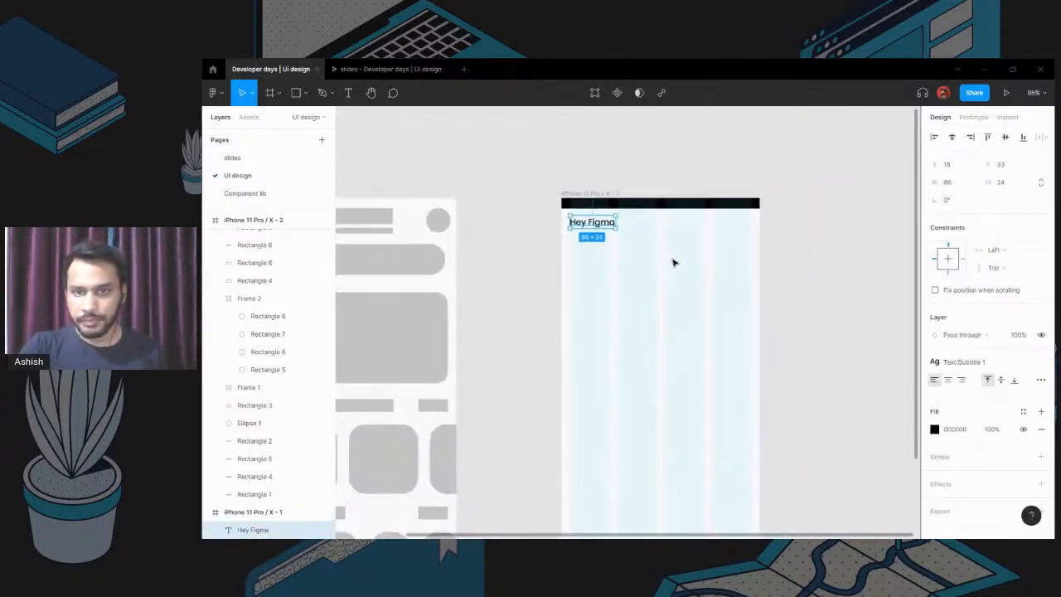
scroll(675, 260, "up", 3)
scroll(669, 248, "down", 3)
left_click_drag(689, 260, 696, 275)
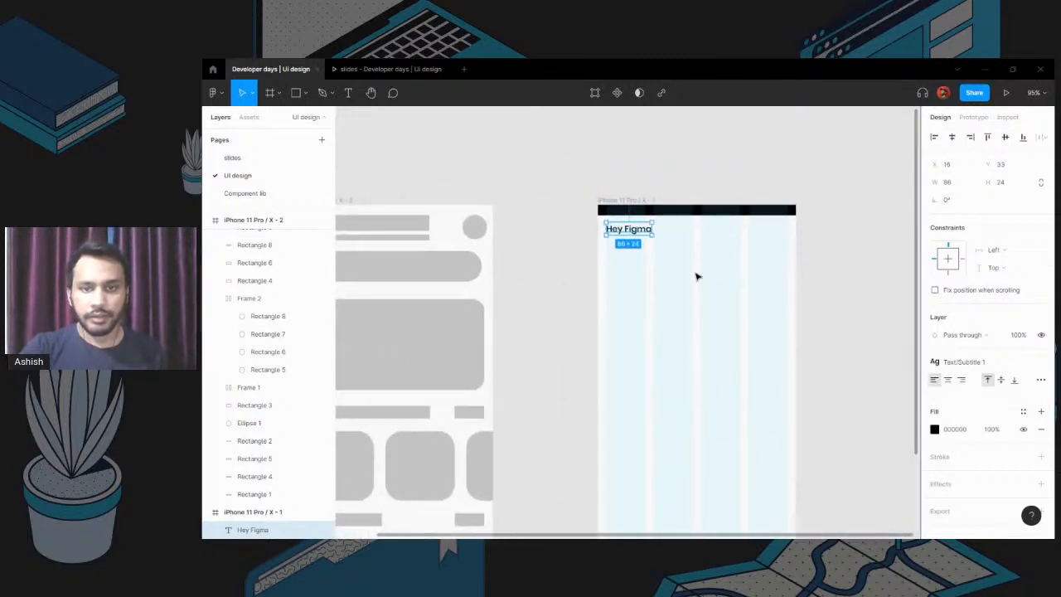
Step: Duplicate the "Hey Figma" text directly beneath the original, at X 16, Y 57
scroll(695, 273, "up", 3)
left_click_drag(598, 214, 602, 232)
left_click(743, 263)
scroll(660, 259, "up", 4)
left_click_drag(660, 259, 665, 294)
Step: Replace the wording of the duplicated text with "welcome back to the app"
double_click(595, 249)
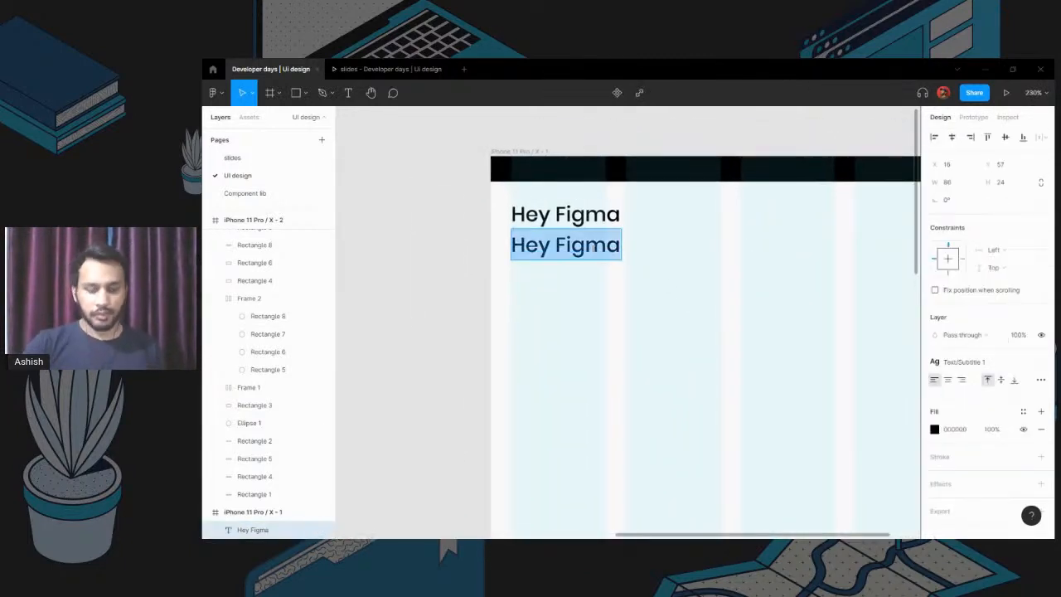
type("wec")
key("BackSpace")
type("l")
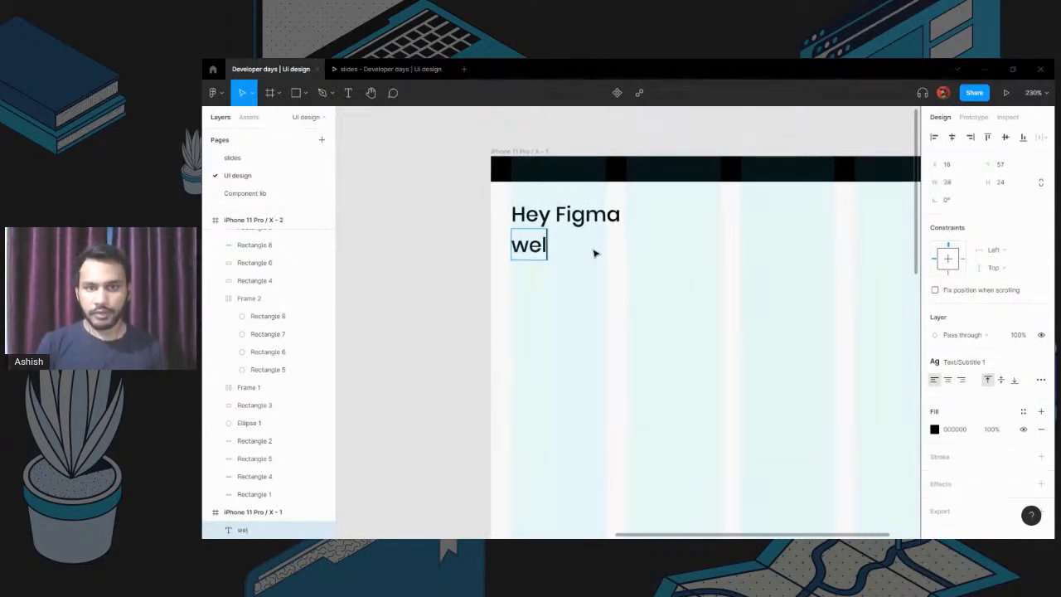
type("come back to the")
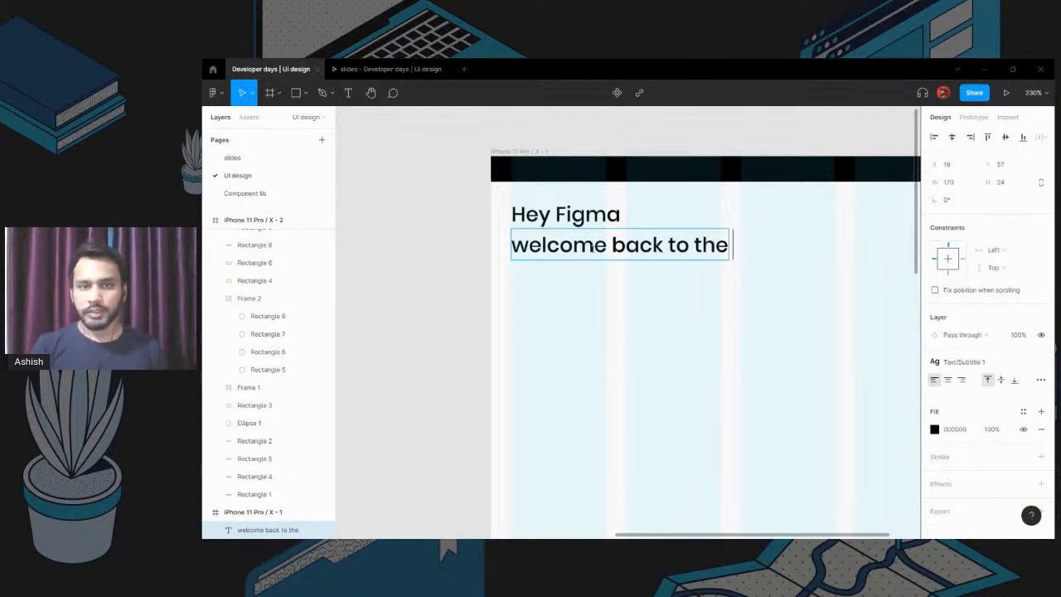
left_click_drag(529, 247, 504, 252)
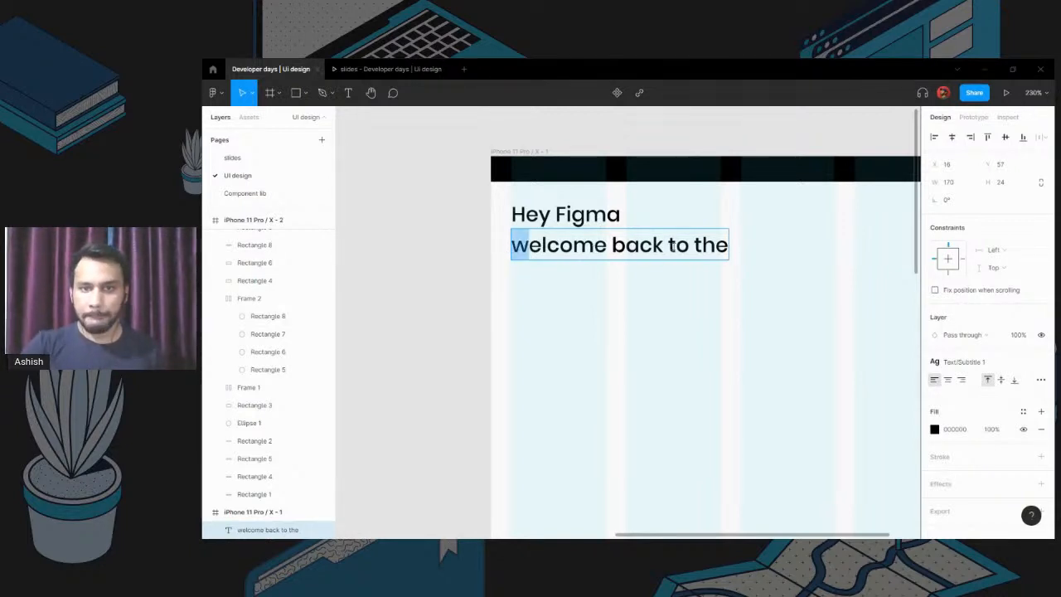
left_click(727, 247)
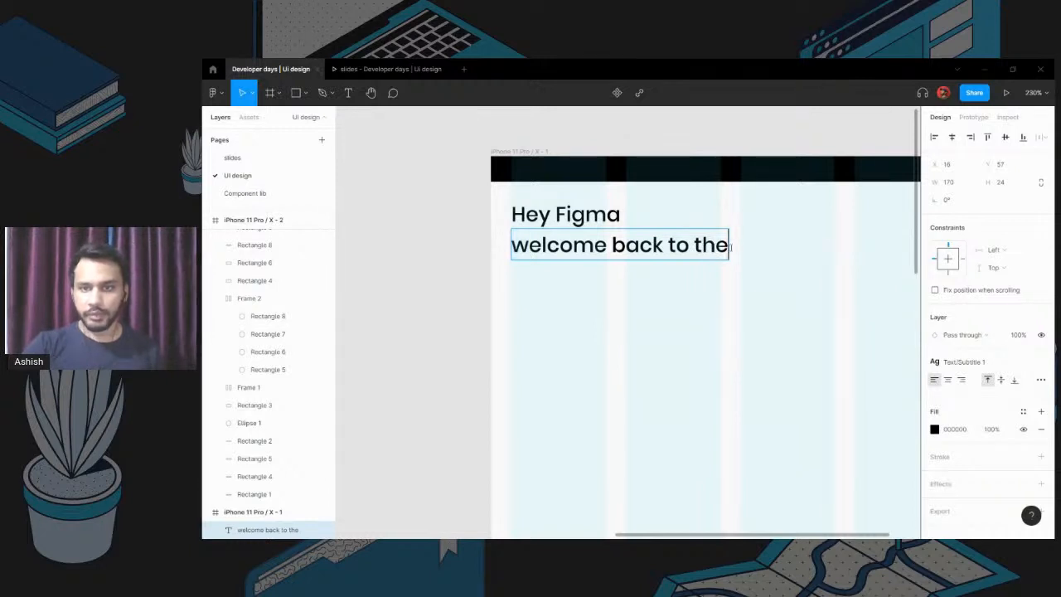
type("app")
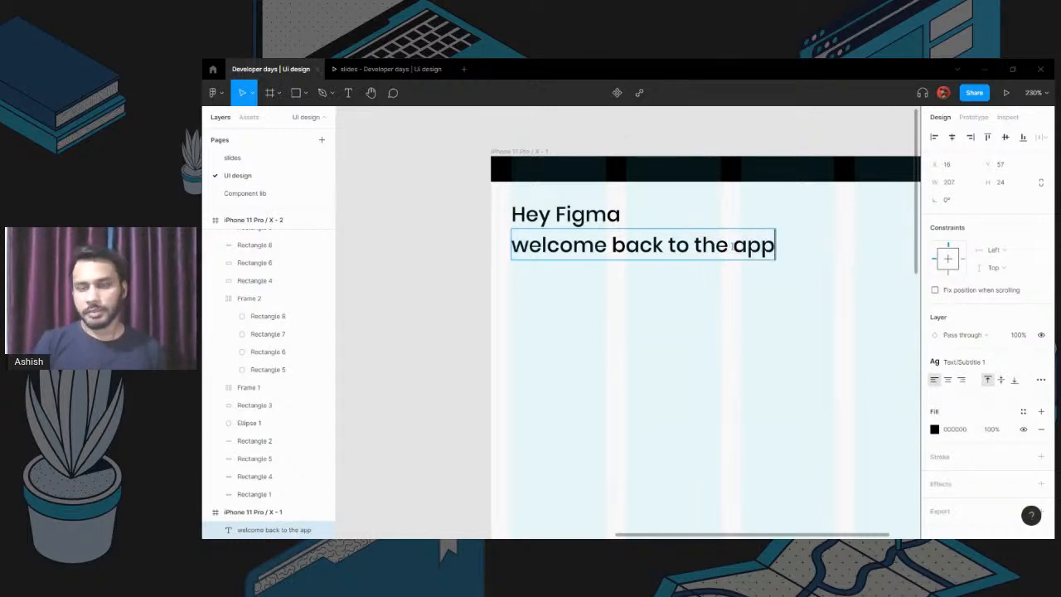
key("Escape")
left_click(718, 277)
Step: Apply the Caption text style to the "welcome back to the app" line
left_click(734, 253)
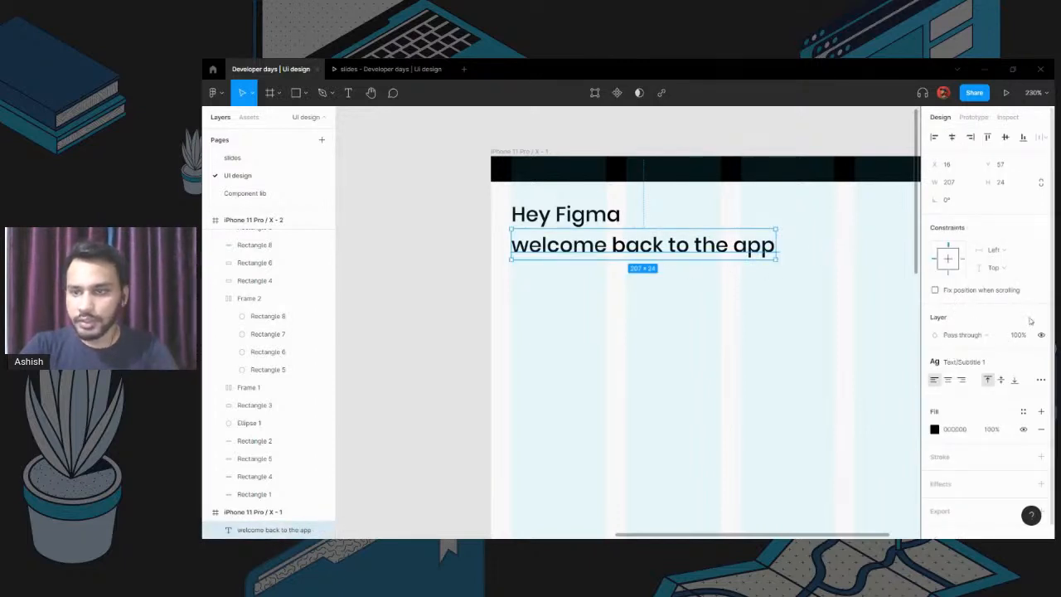
left_click(966, 362)
scroll(985, 455, "up", 2)
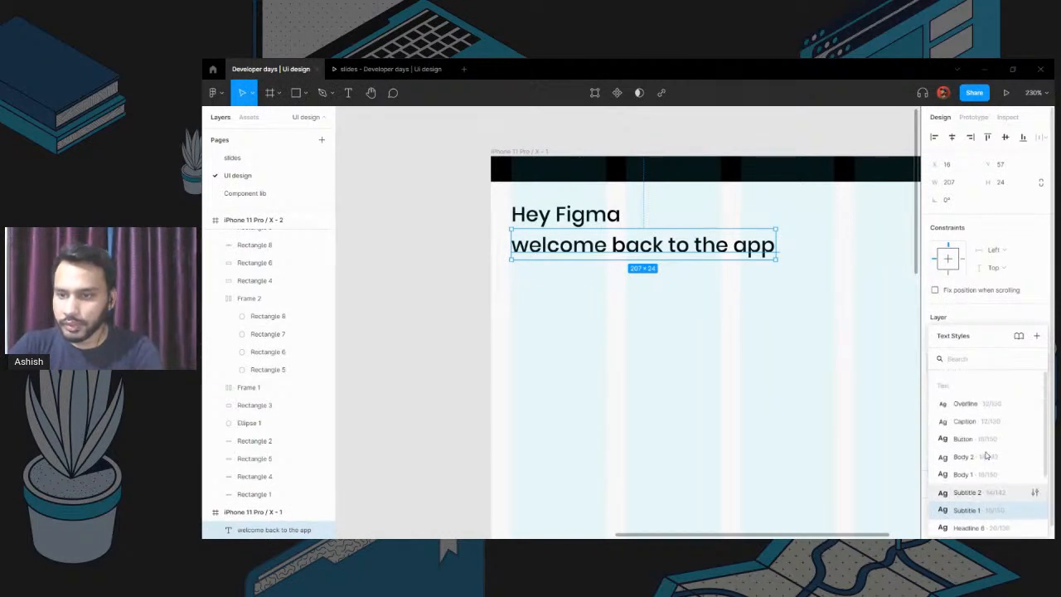
left_click(982, 426)
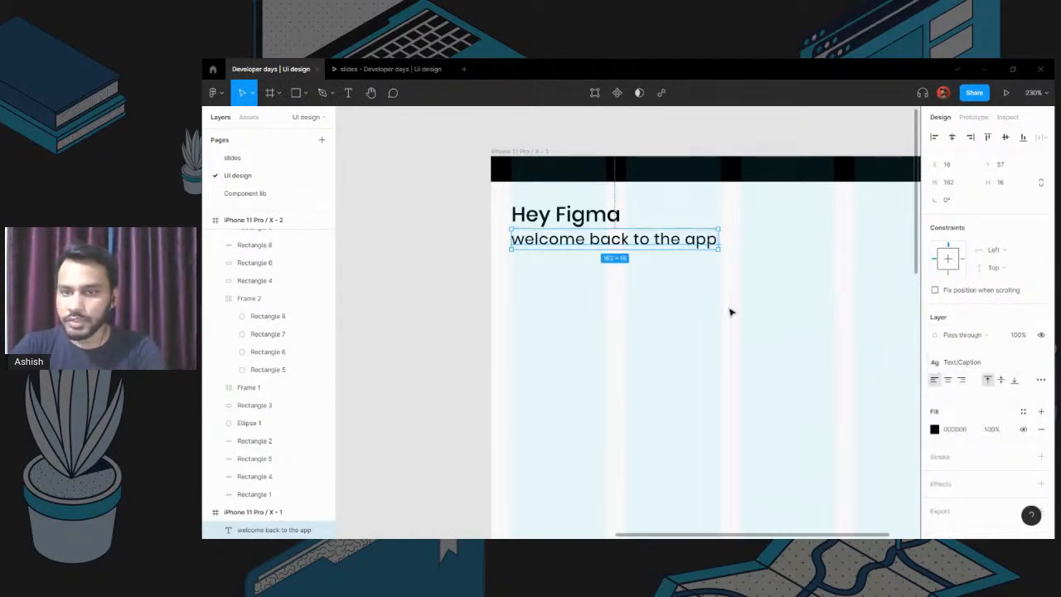
Step: Apply the Headline 6 text style to the "Hey Figma" greeting
left_click(597, 215)
left_click(966, 366)
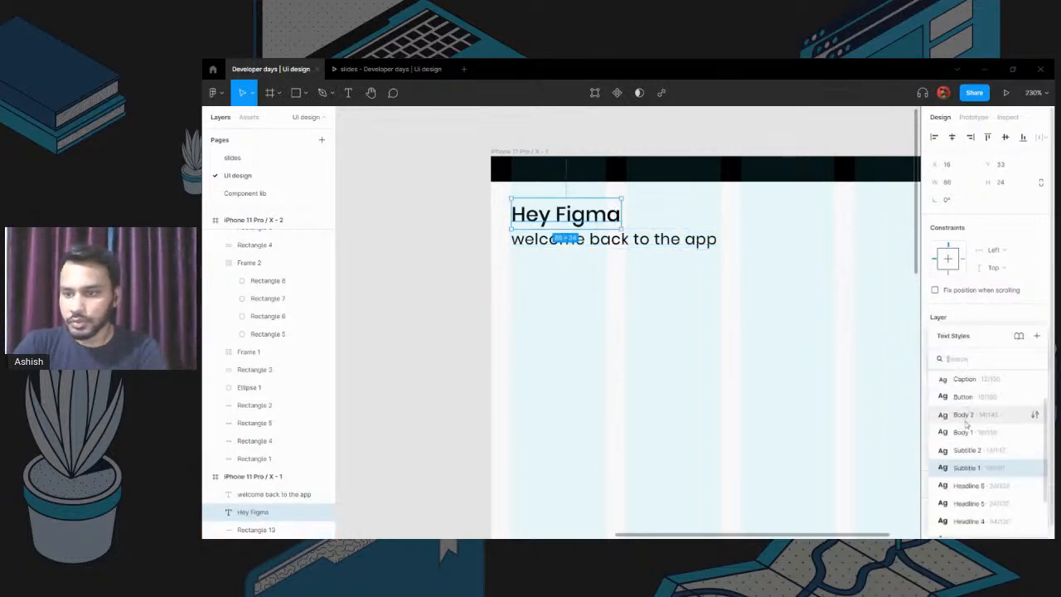
left_click(969, 486)
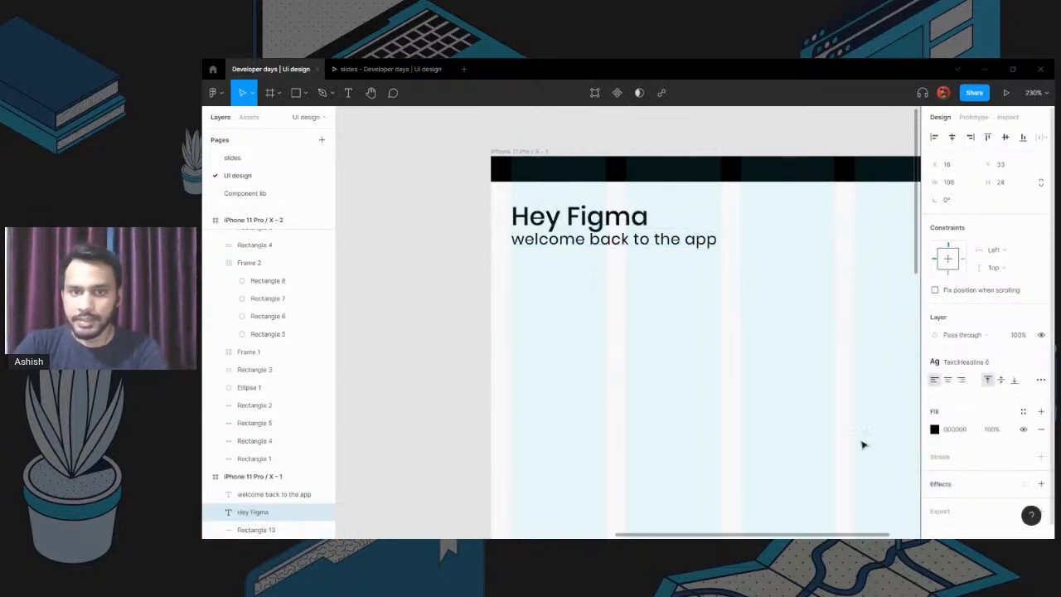
left_click(862, 442)
Step: Combine the "Hey Figma" and "welcome back to the app" texts in a vertical auto layout
left_click_drag(654, 291, 573, 198)
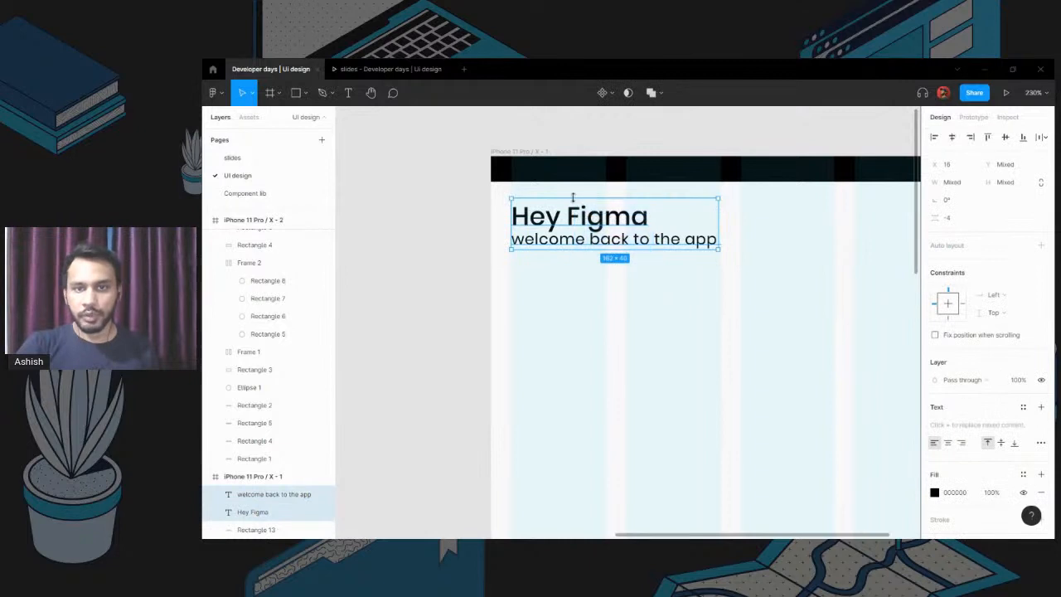
key("shift+a")
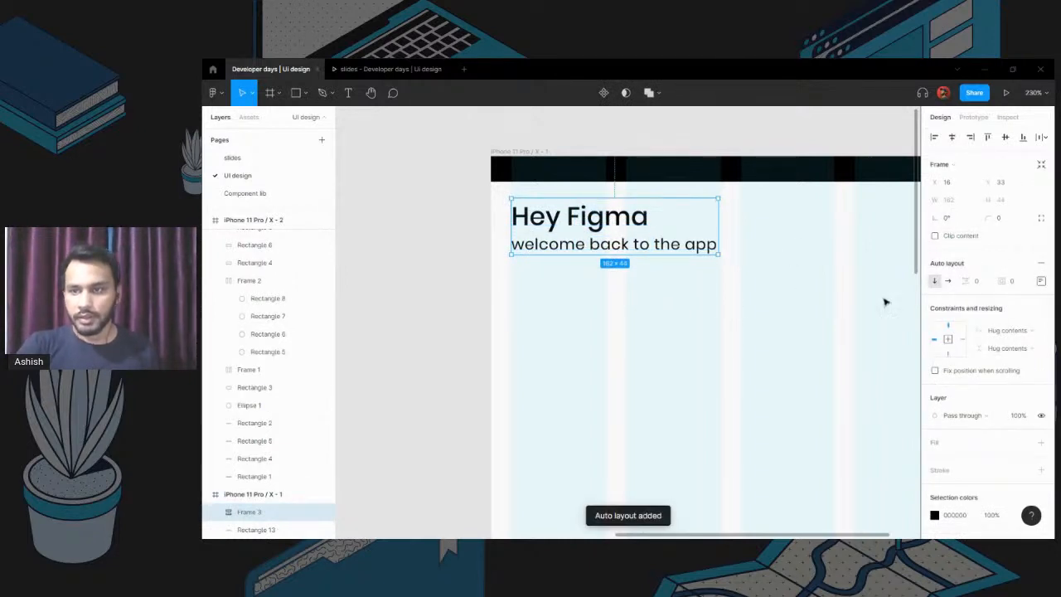
left_click(663, 279)
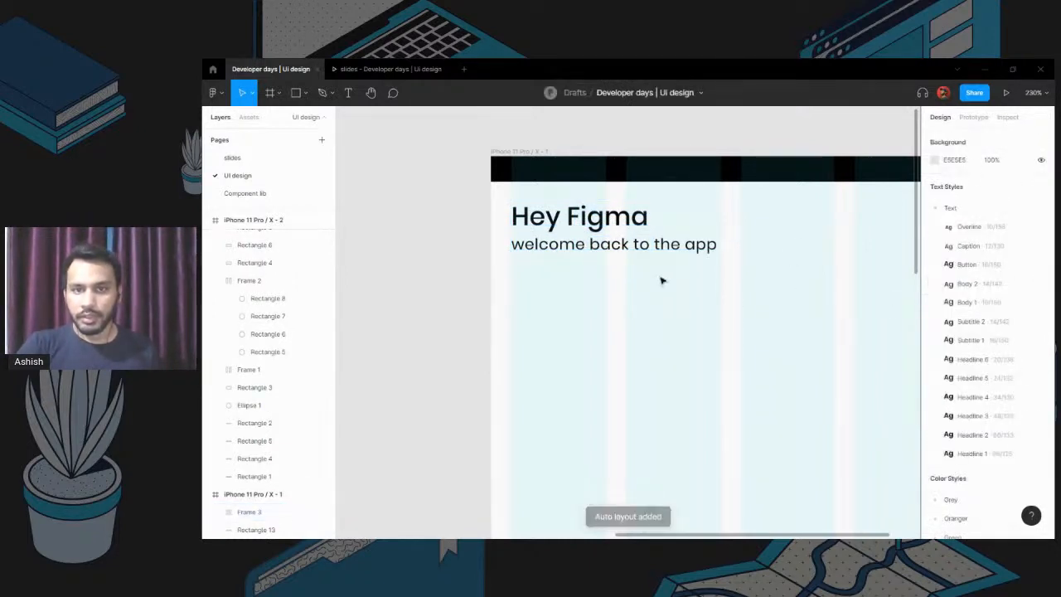
Step: Select the auto layout frame holding the two greeting lines and examine its design properties
key("shift+0")
scroll(672, 273, "up", 5)
left_click(249, 511)
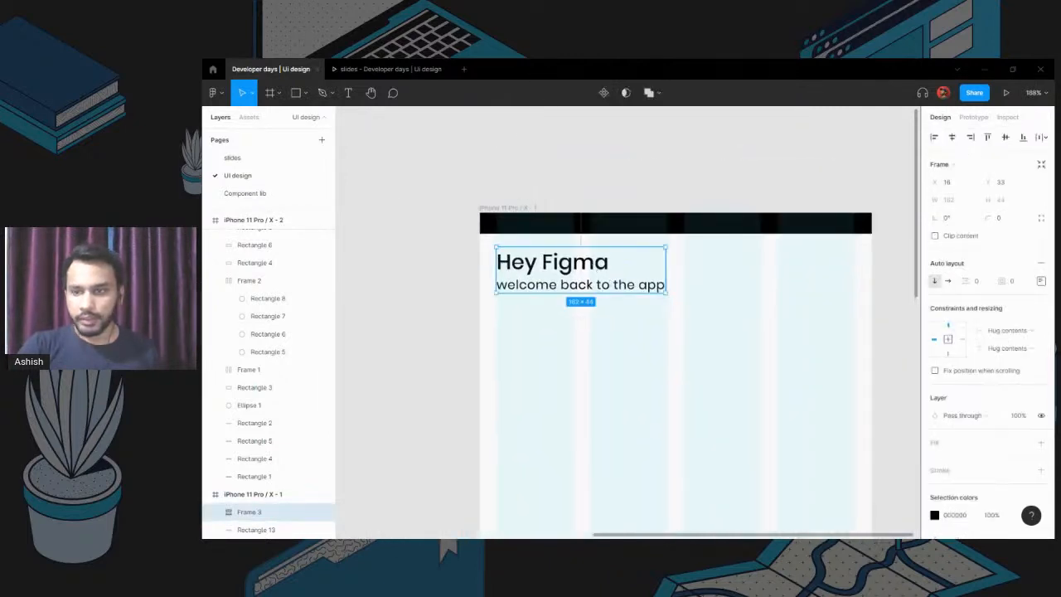
scroll(943, 464, "down", 1)
scroll(943, 465, "down", 2)
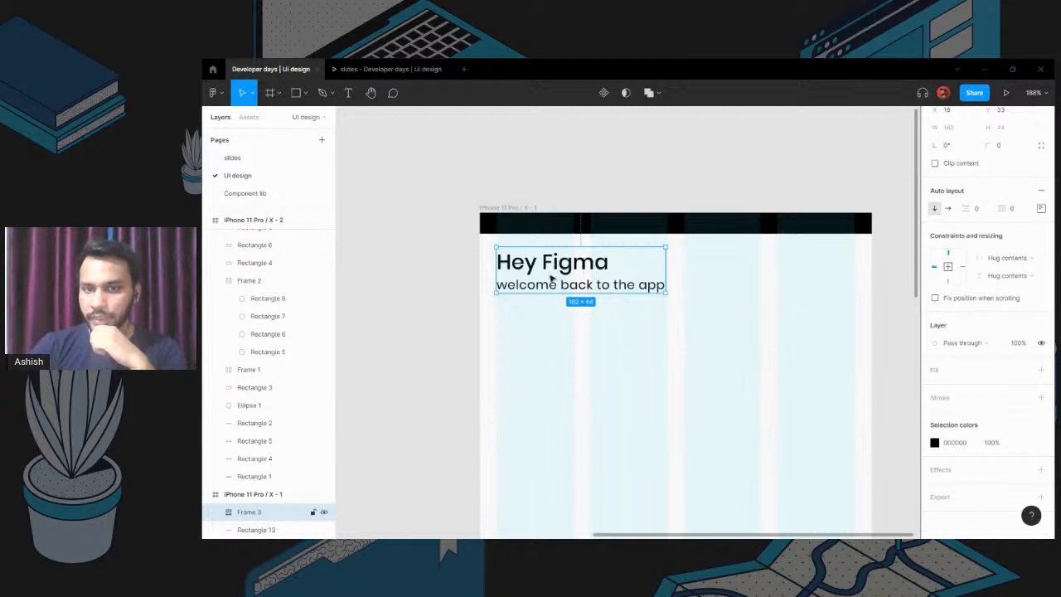
Step: Apply the Grey/700 color style to the greeting texts and Green/500 to "Hey Figma"
left_click(1024, 443)
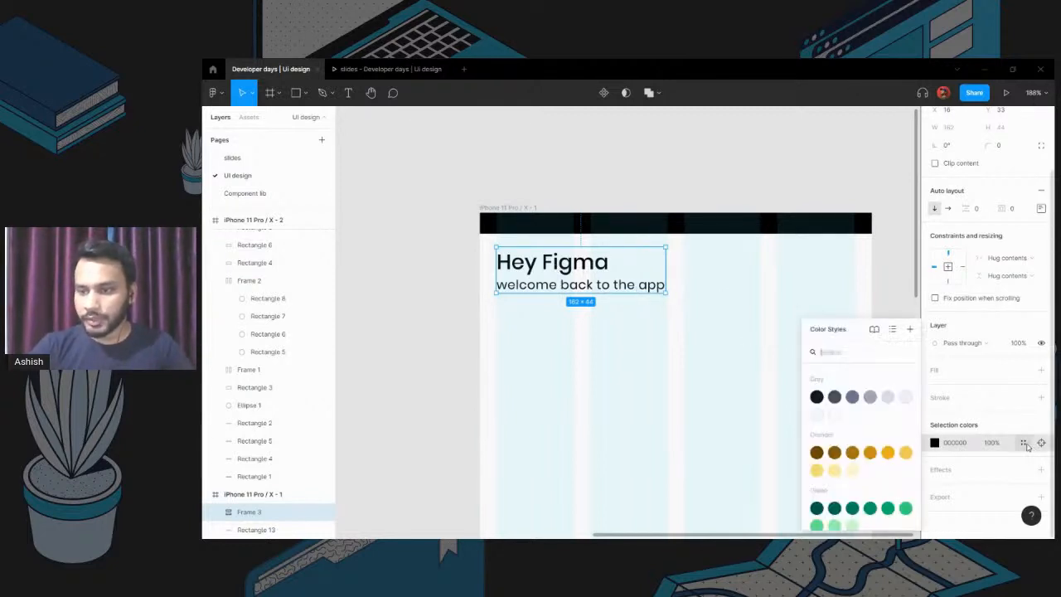
left_click(835, 399)
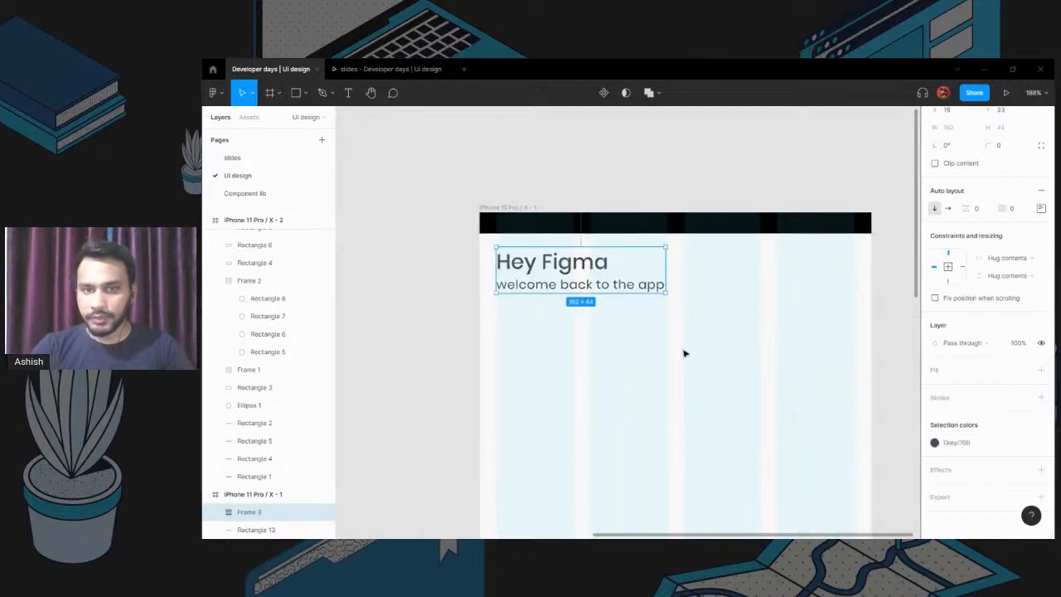
double_click(568, 280)
left_click(937, 372)
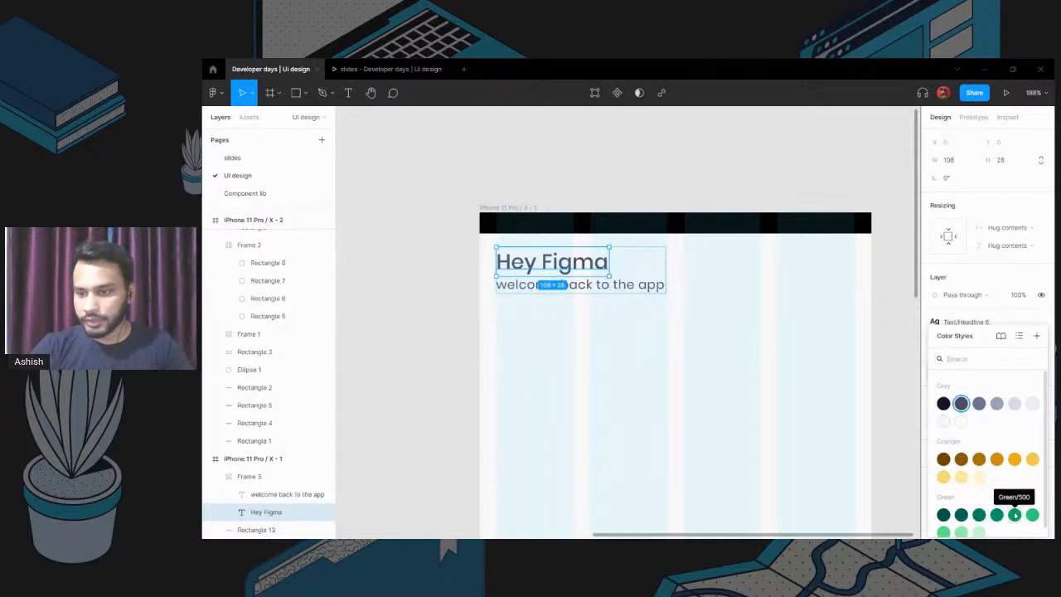
left_click(1014, 514)
left_click(734, 371)
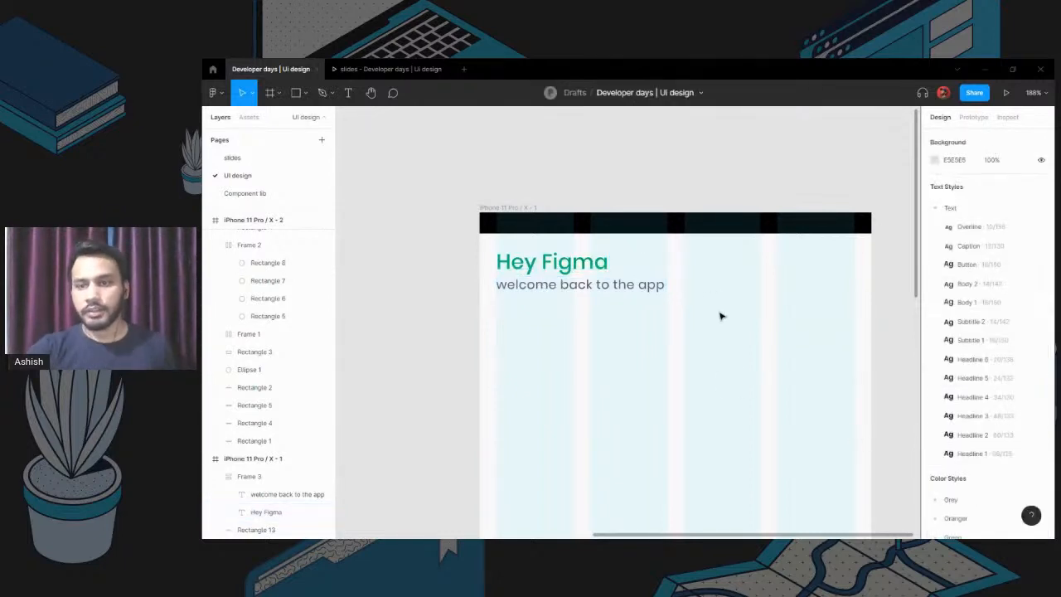
scroll(721, 316, "down", 8)
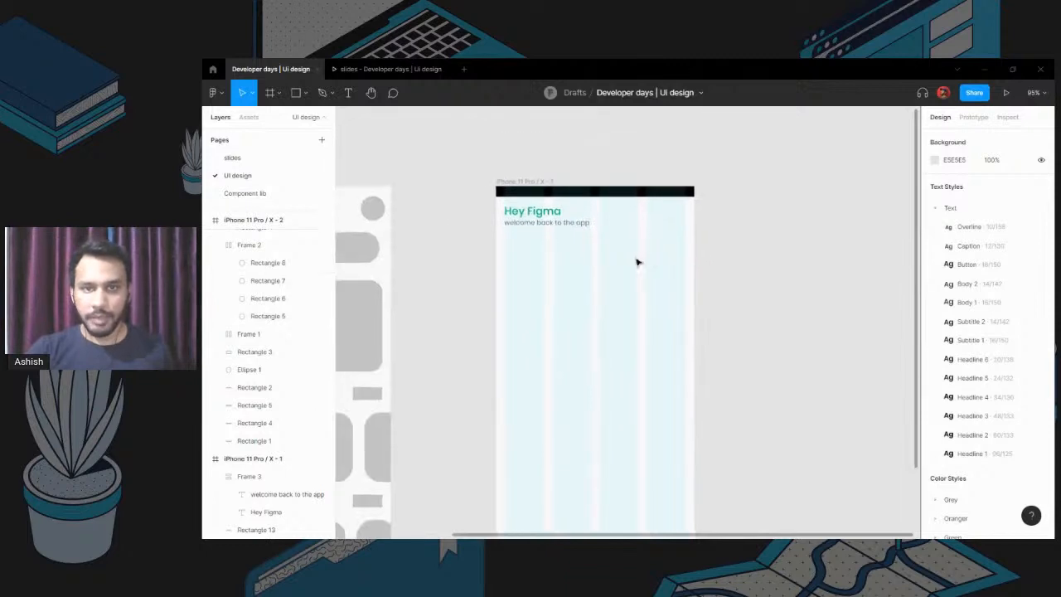
scroll(636, 263, "up", 5)
left_click(298, 95)
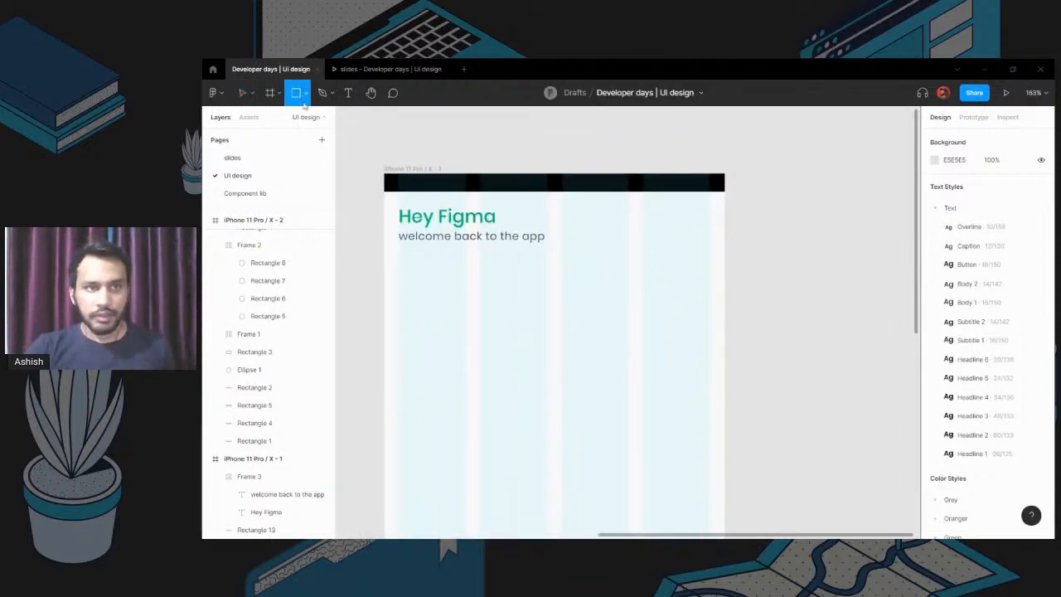
left_click(277, 94)
left_click(293, 100)
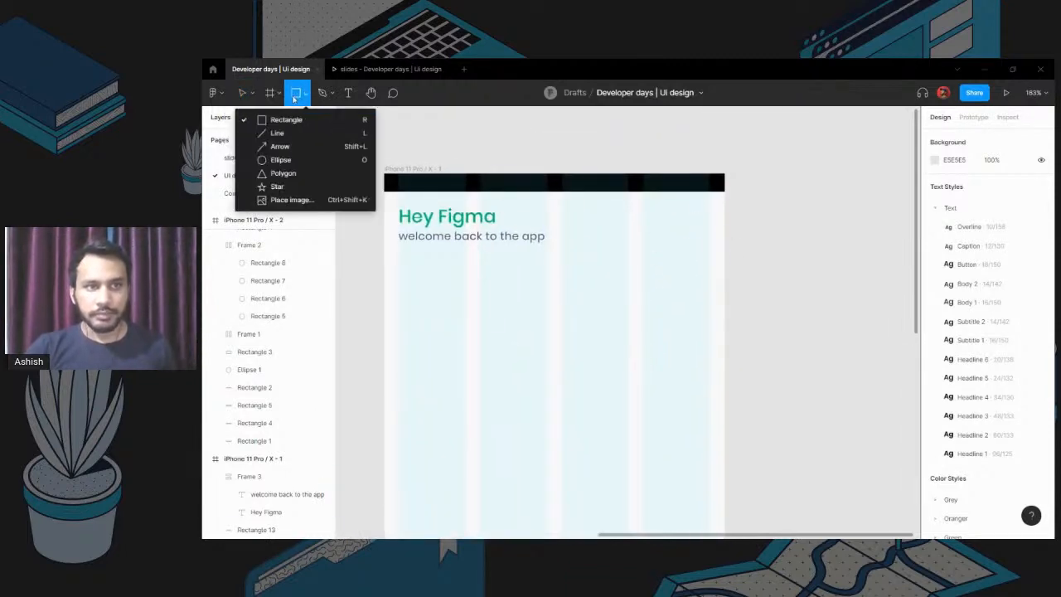
left_click(271, 94)
left_click(296, 94)
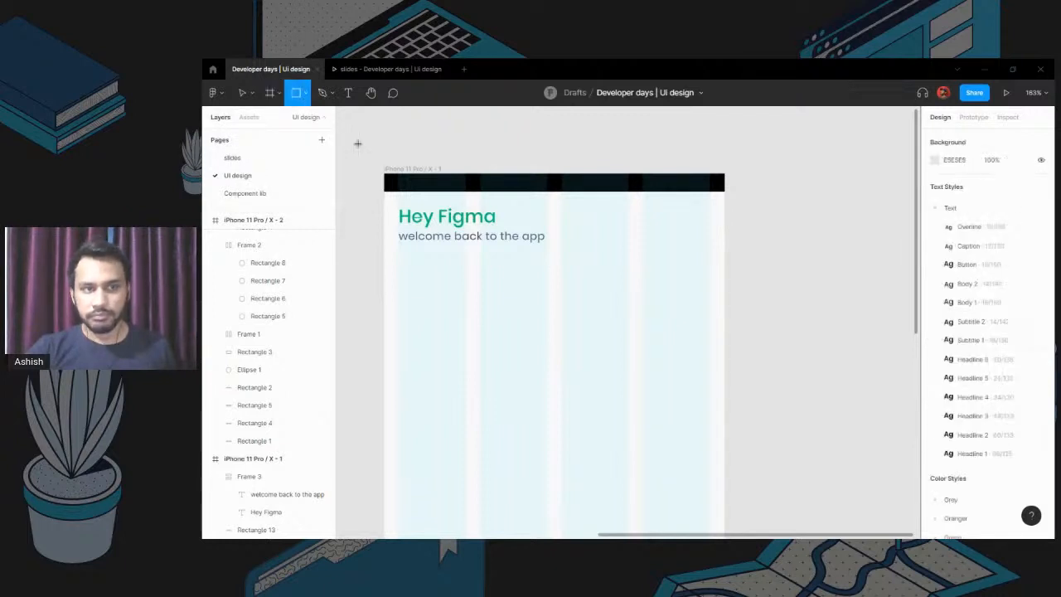
left_click_drag(689, 217, 709, 249)
key("ctrl+z")
Step: Draw an avatar circle at the right end of the greeting row and set its size to 32 × 32
left_click(503, 207)
key("o")
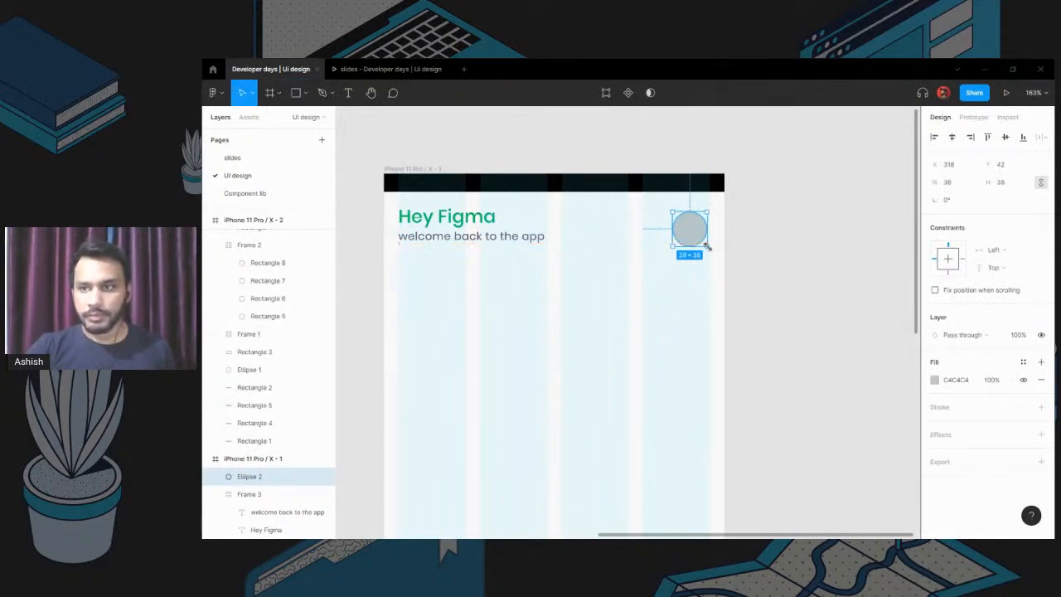
scroll(784, 251, "up", 1)
scroll(784, 251, "left", 1)
left_click(1015, 182)
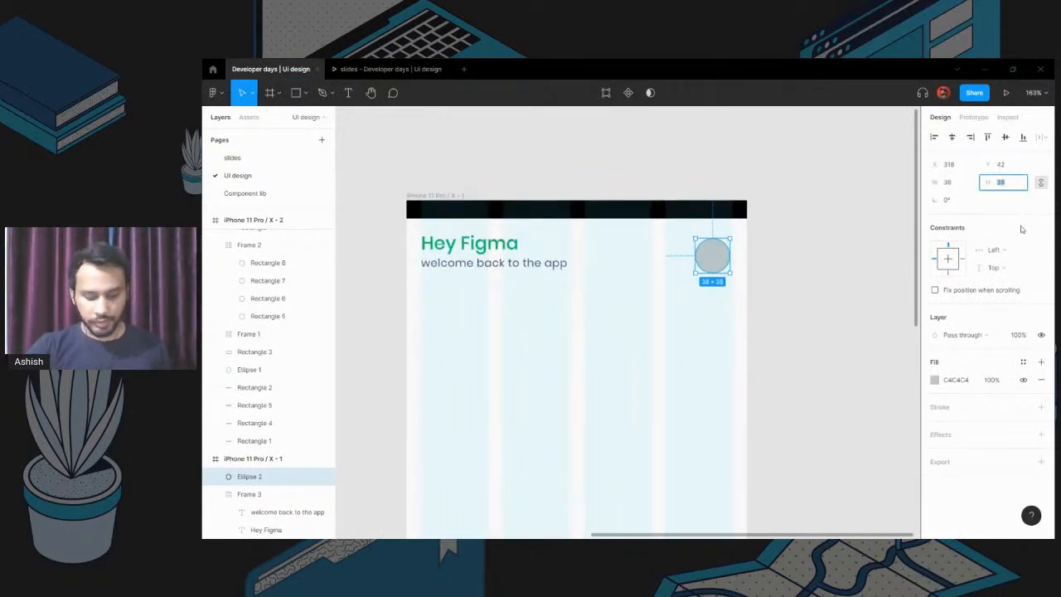
key("Return")
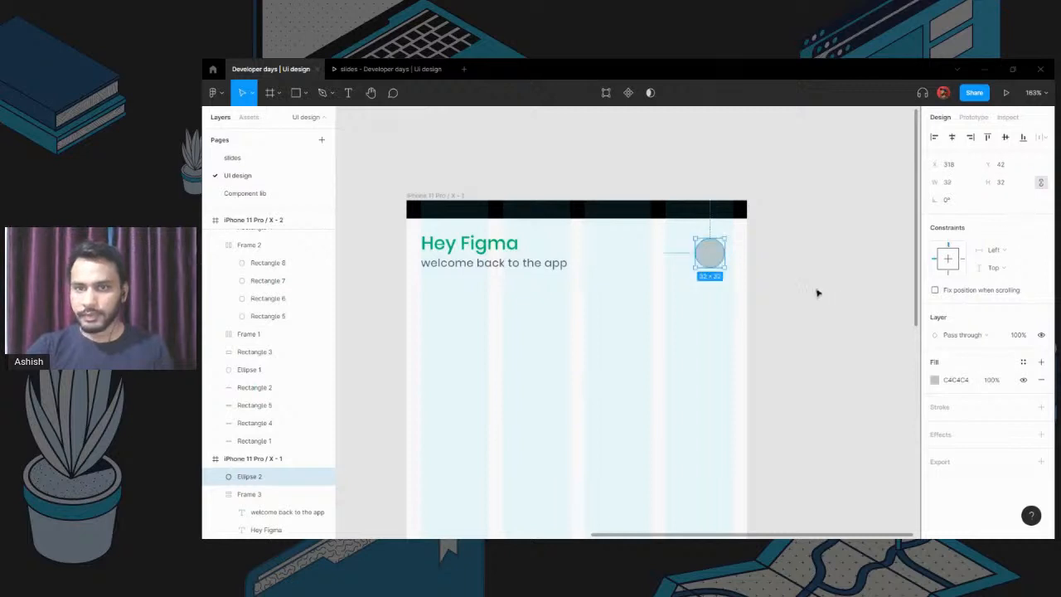
Step: Move the circle to the right edge of the last layout column and combine it with the greeting frame in a horizontal auto layout
left_click(817, 291)
left_click_drag(708, 252, 717, 251)
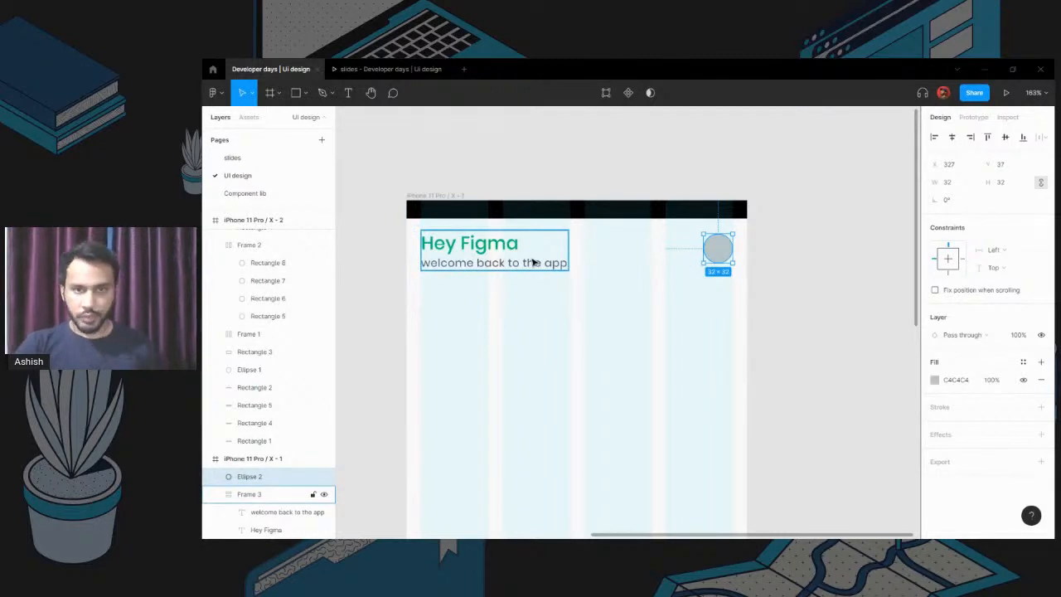
left_click(539, 262)
left_click(721, 251, "shift")
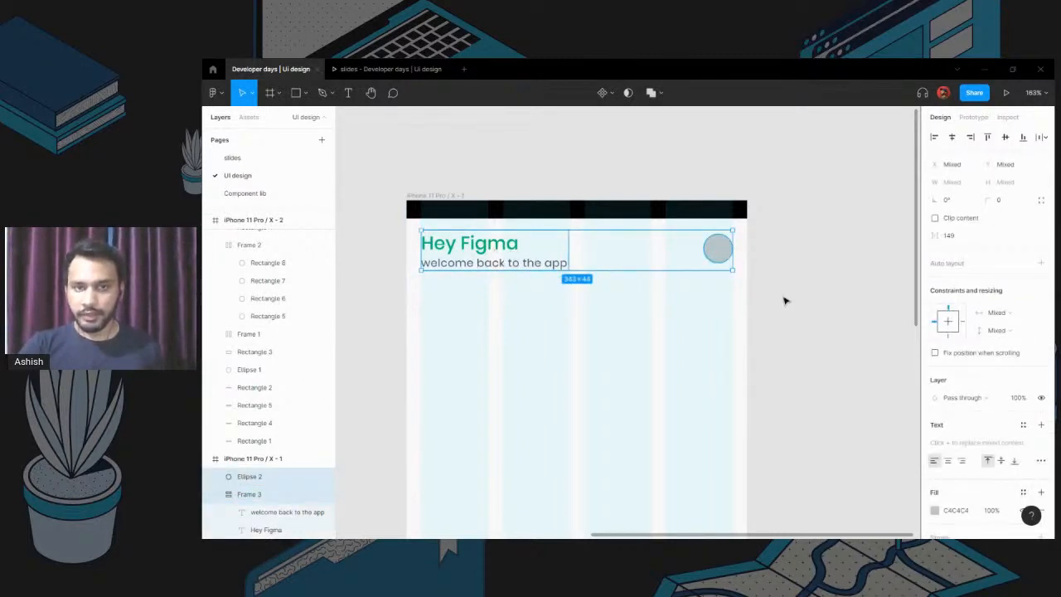
key("shift+a")
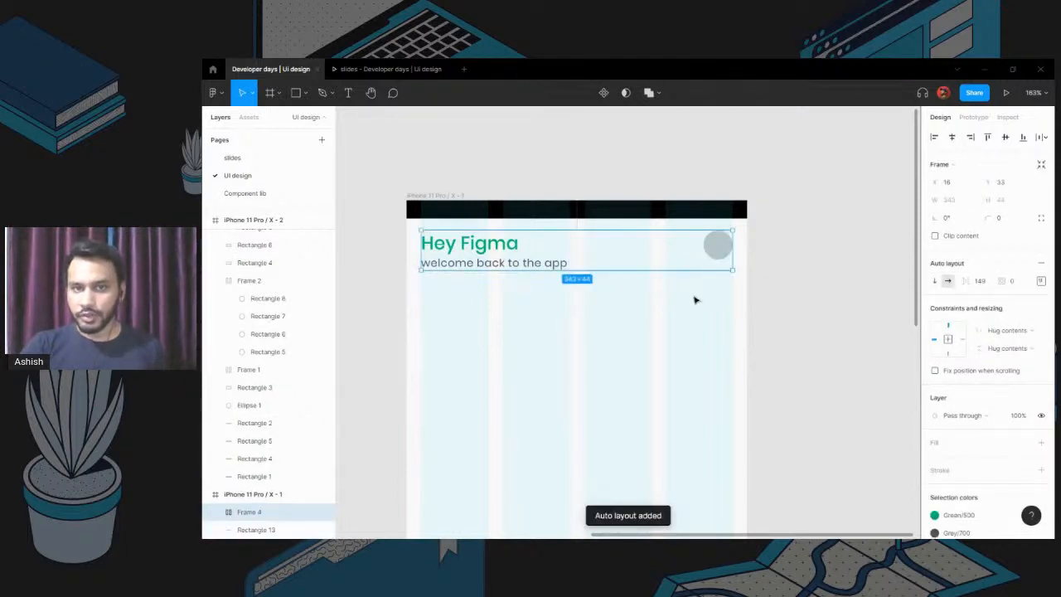
Step: Fill the circle with a portrait from the Avatars collection of the Content Reel plugin, and close the plugin
left_click(723, 249)
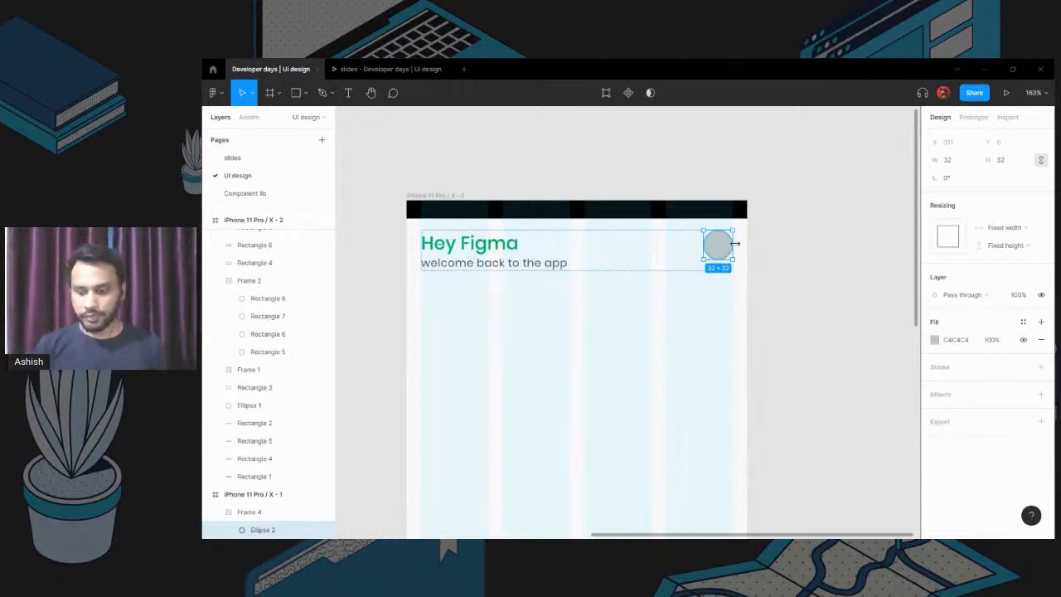
key("ctrl+slash")
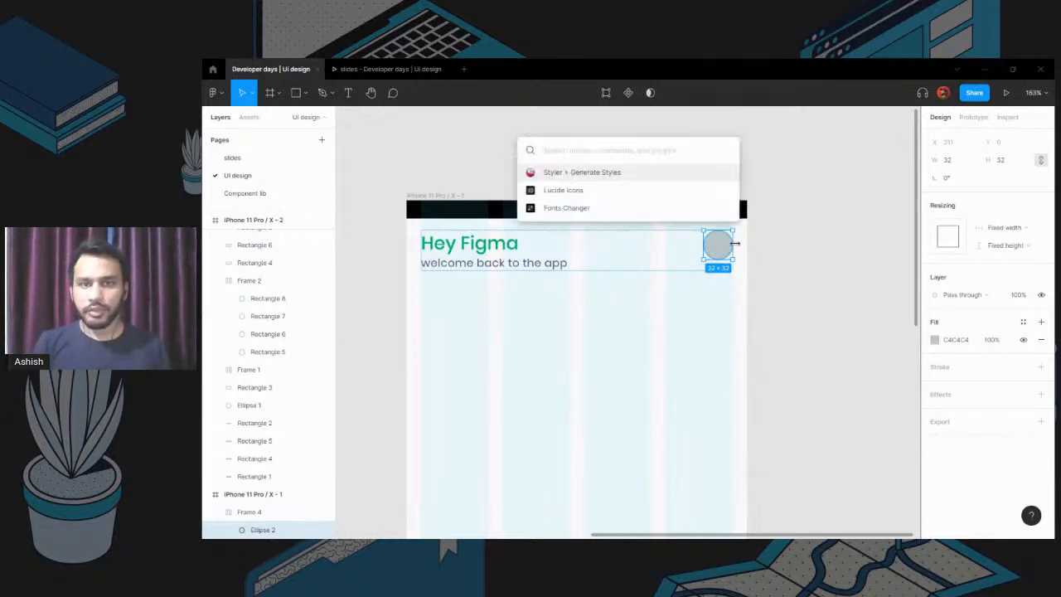
type("conten")
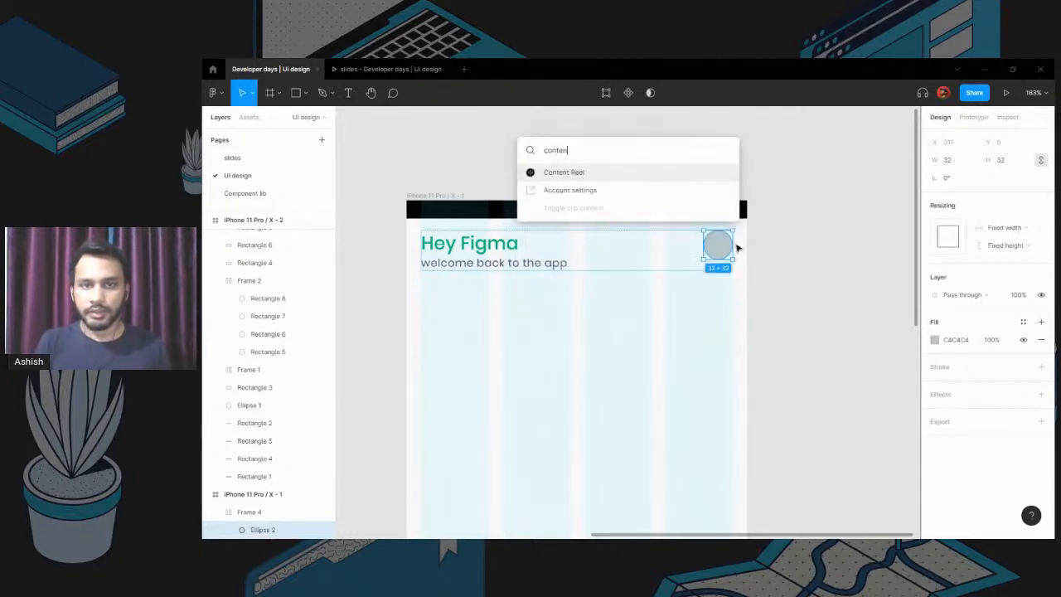
key("Return")
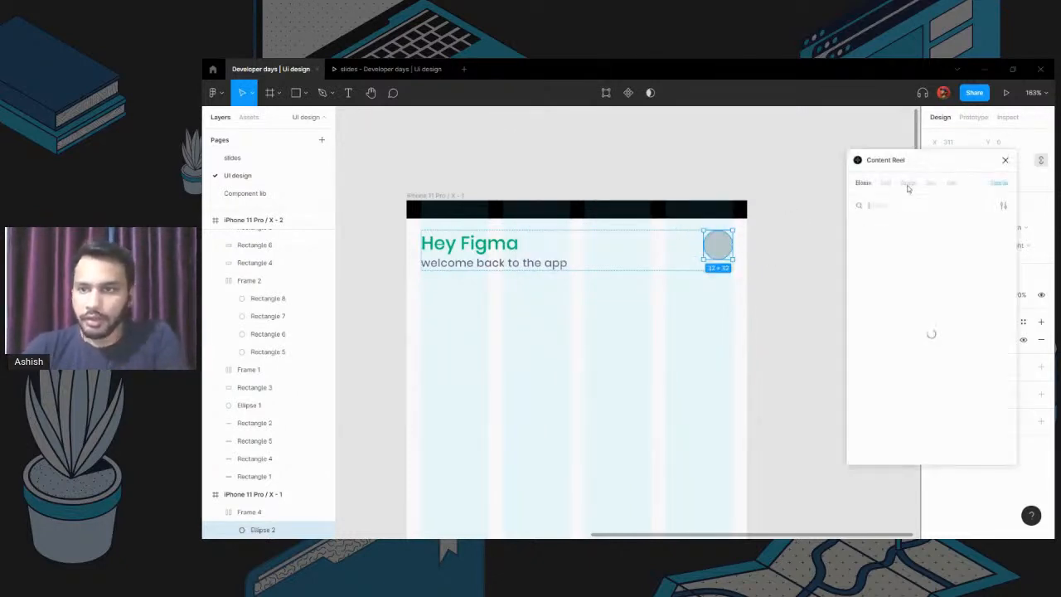
left_click_drag(931, 161, 869, 156)
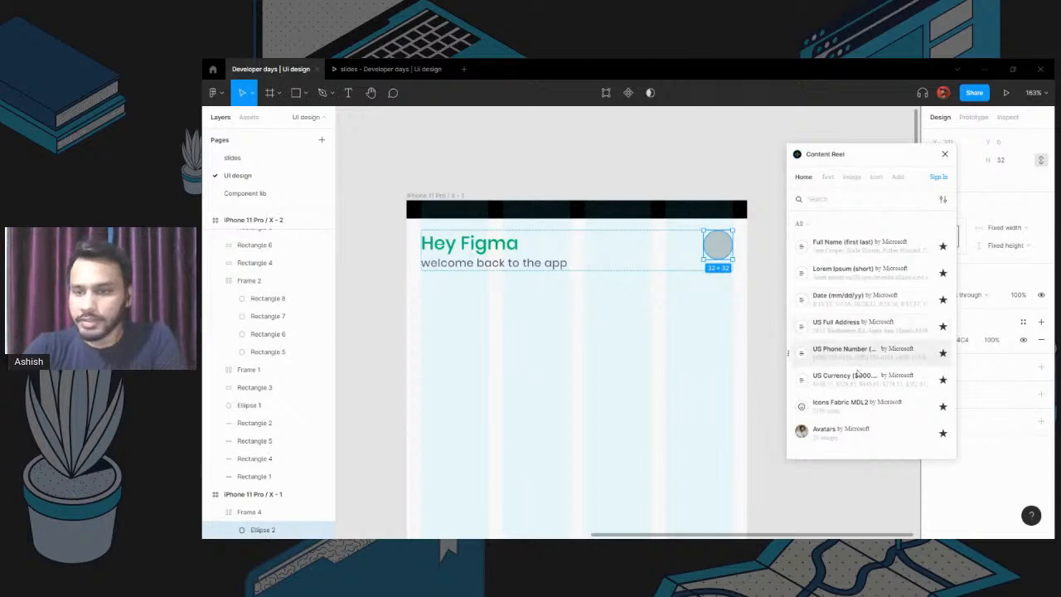
left_click(847, 433)
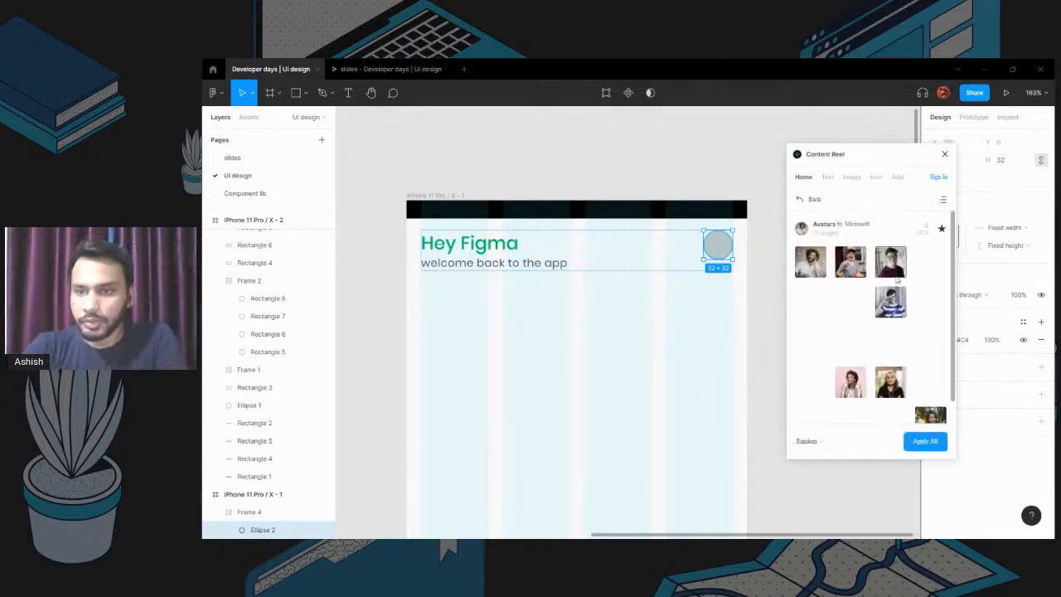
scroll(862, 365, "down", 1)
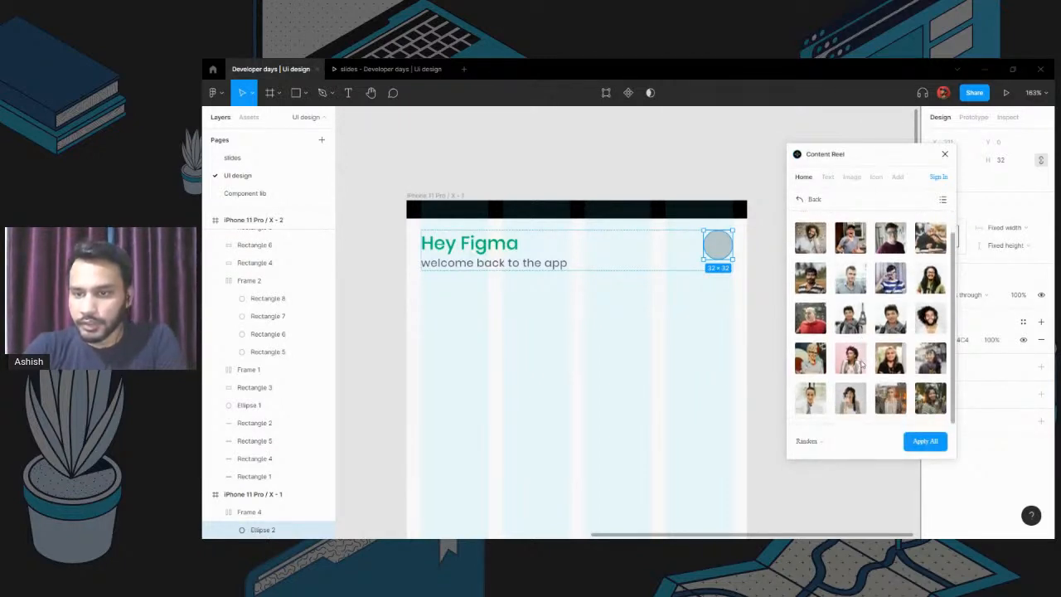
left_click(850, 398)
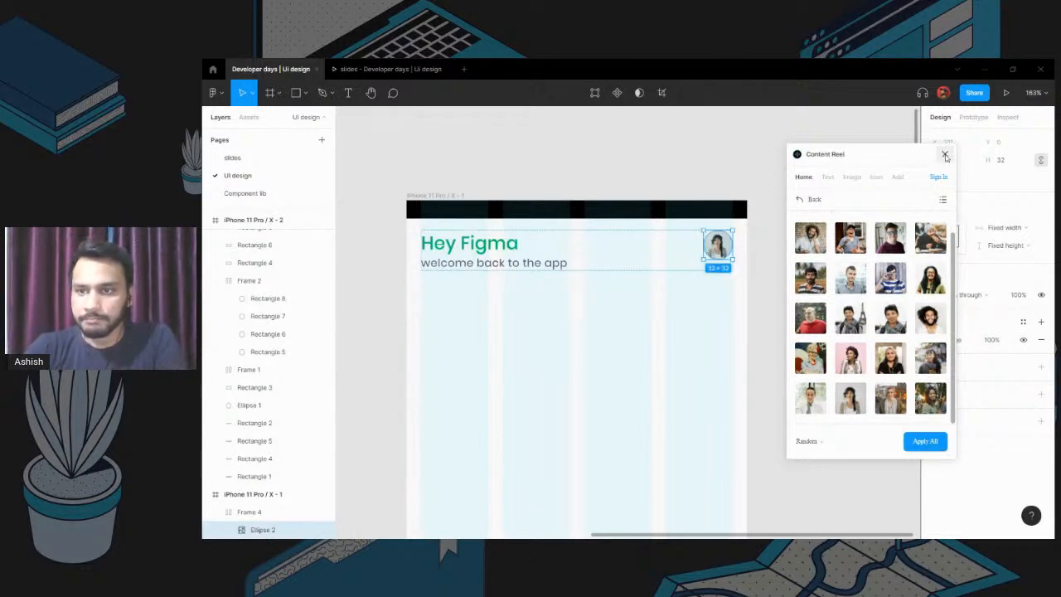
left_click(944, 153)
left_click(819, 315)
Step: Try moving the whole header row down and to the right, and undo the move
scroll(731, 276, "down", 3)
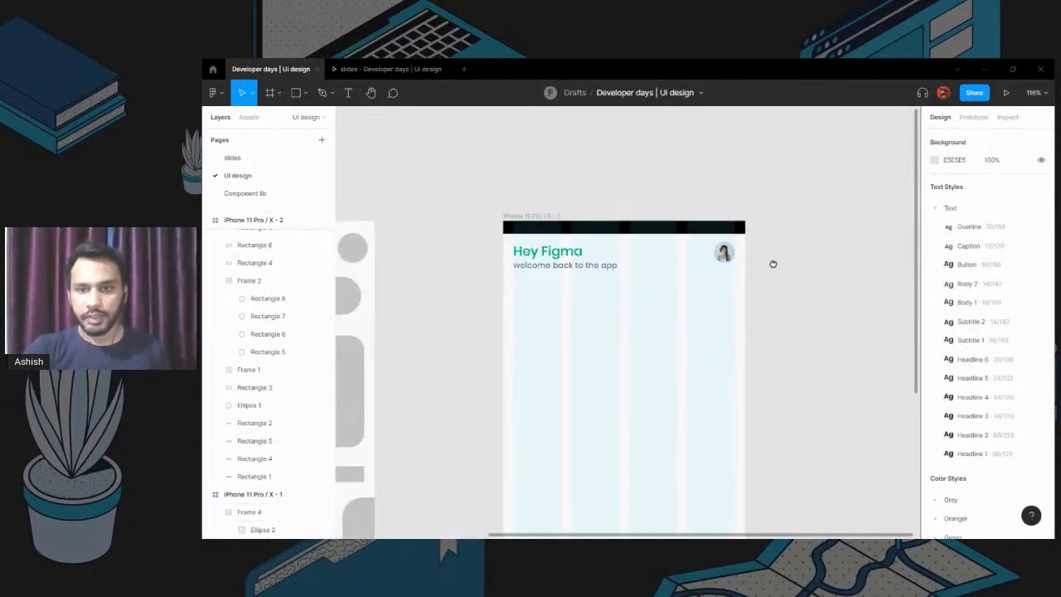
scroll(772, 262, "down", 3)
scroll(829, 315, "up", 3)
scroll(719, 305, "up", 3)
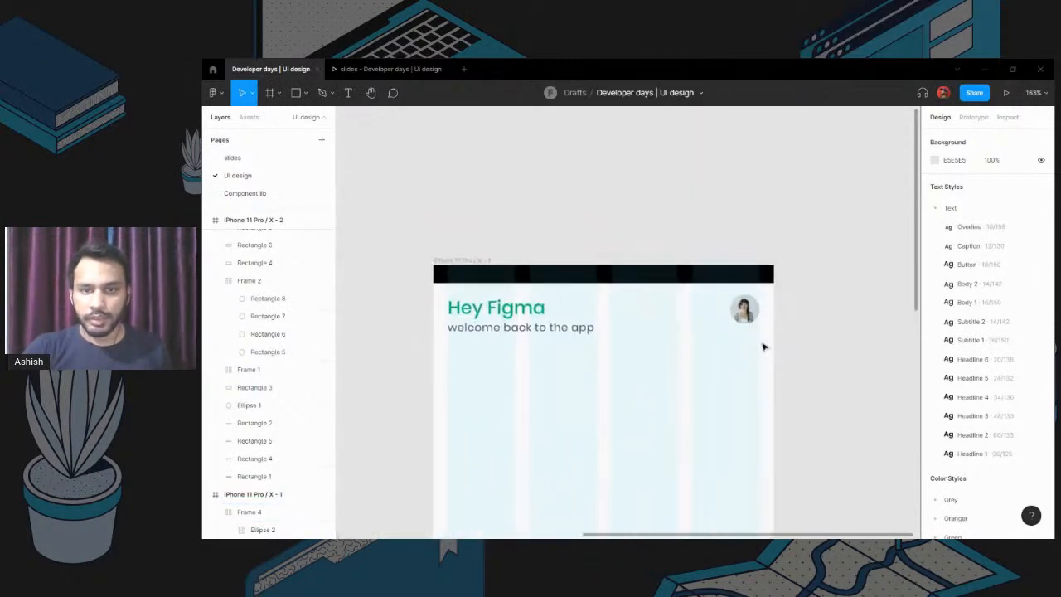
left_click(649, 316)
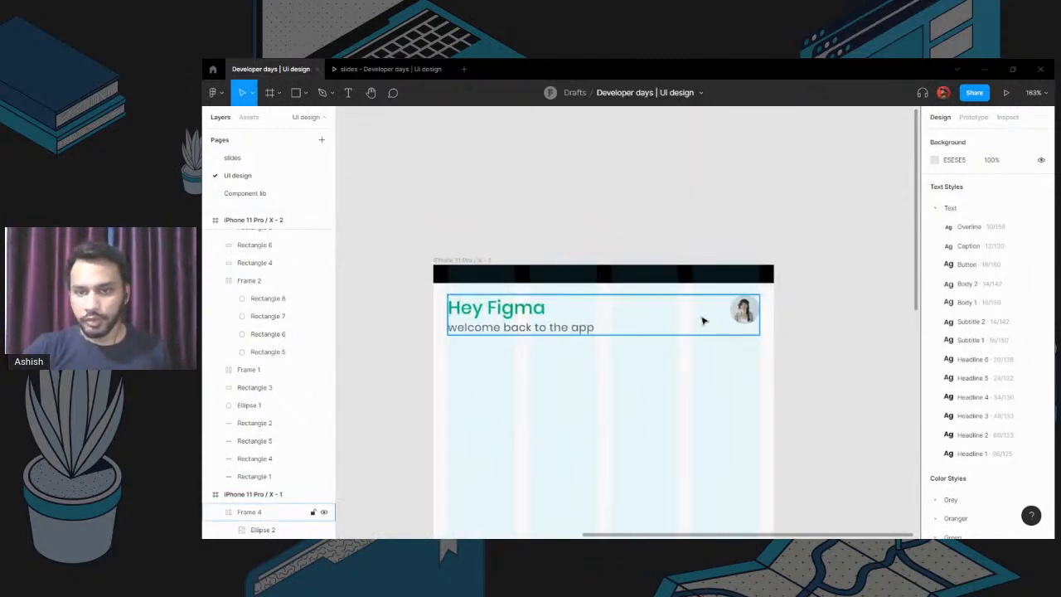
left_click(681, 324)
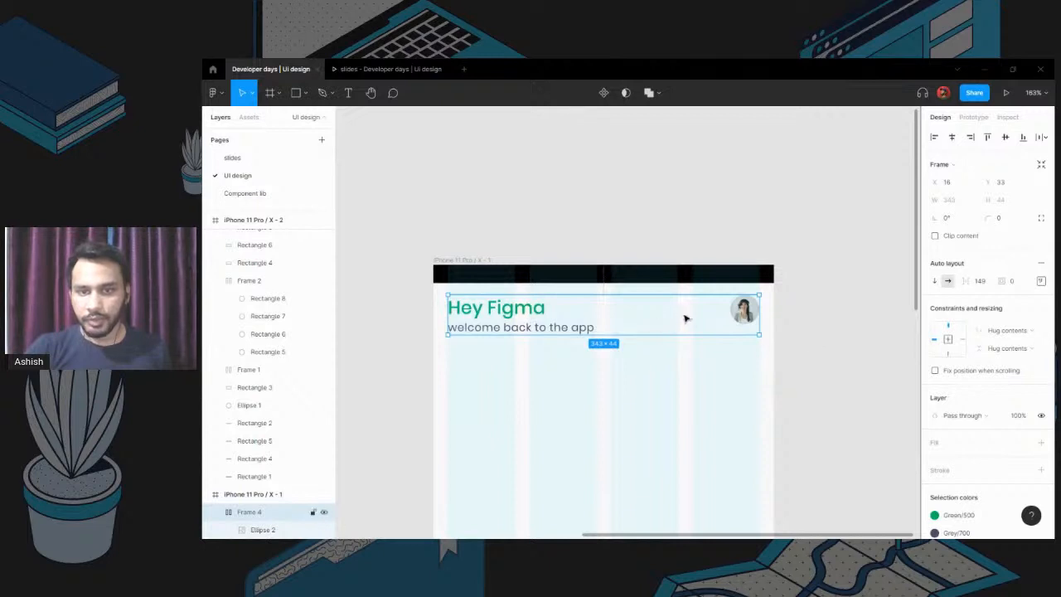
left_click_drag(568, 320, 652, 342)
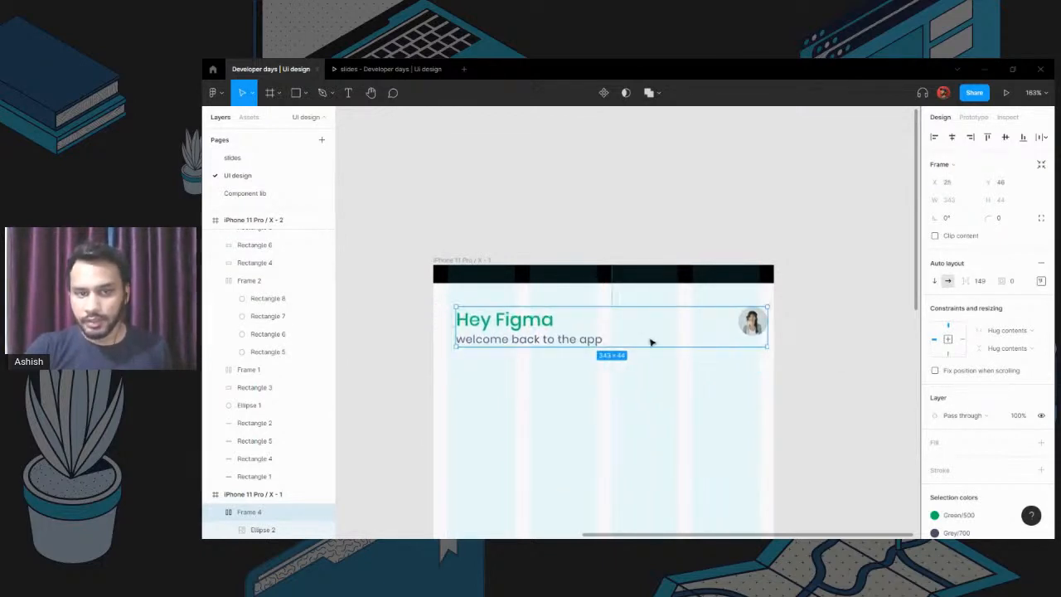
key("ctrl+z")
key("ctrl+z")
left_click(771, 379)
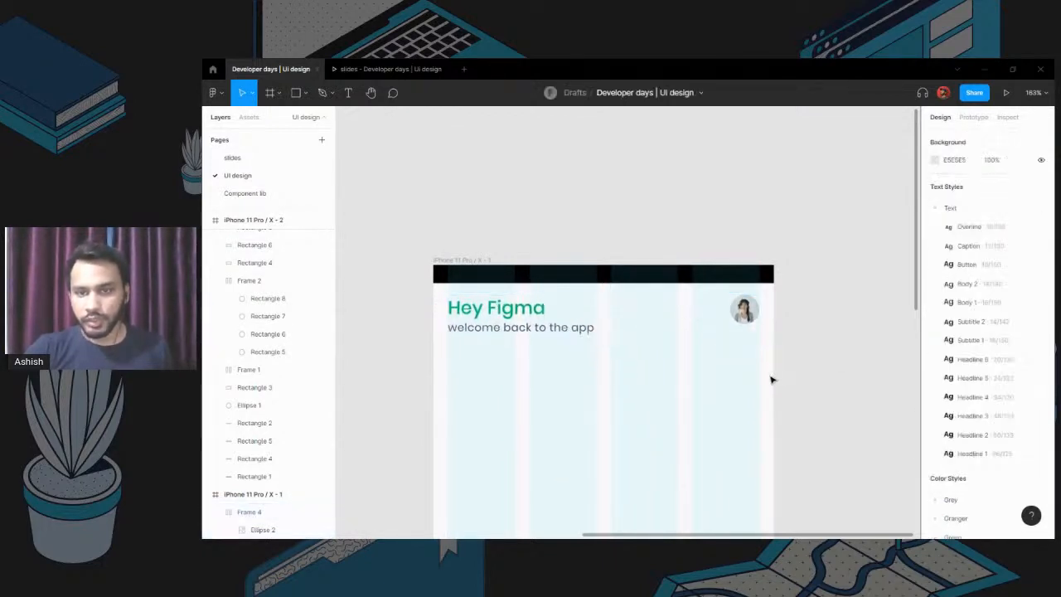
Step: Reduce the spacing between the greeting and the avatar in the header's auto layout to 96
left_click(743, 332)
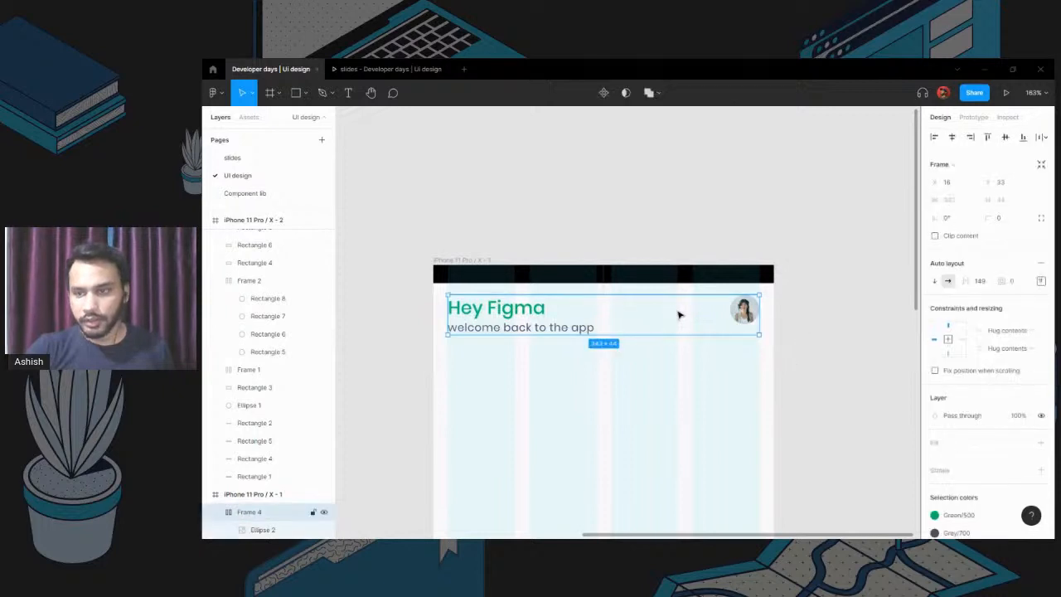
left_click(1041, 281)
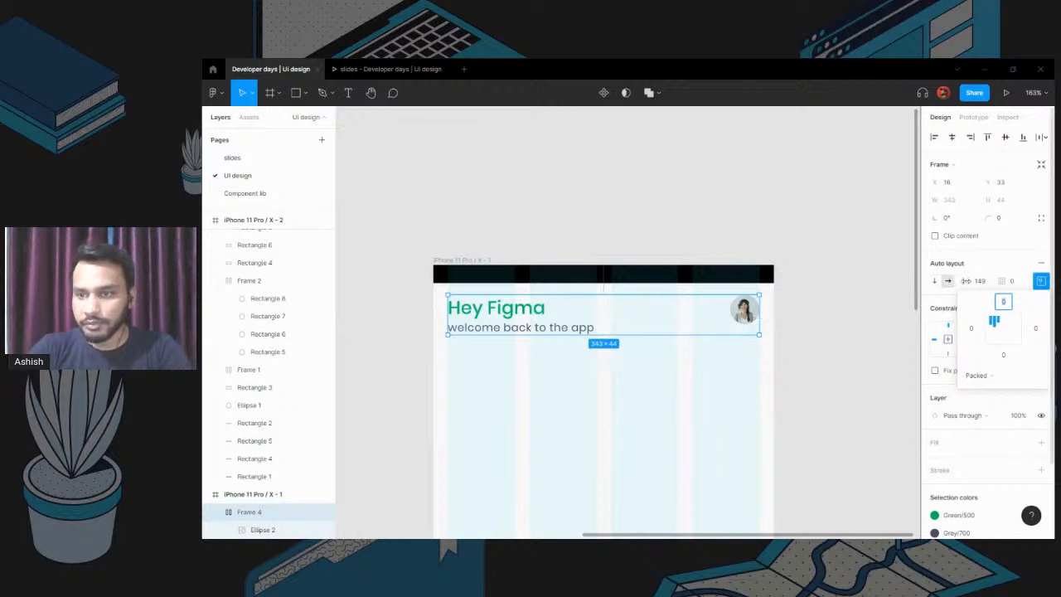
left_click_drag(967, 281, 897, 286)
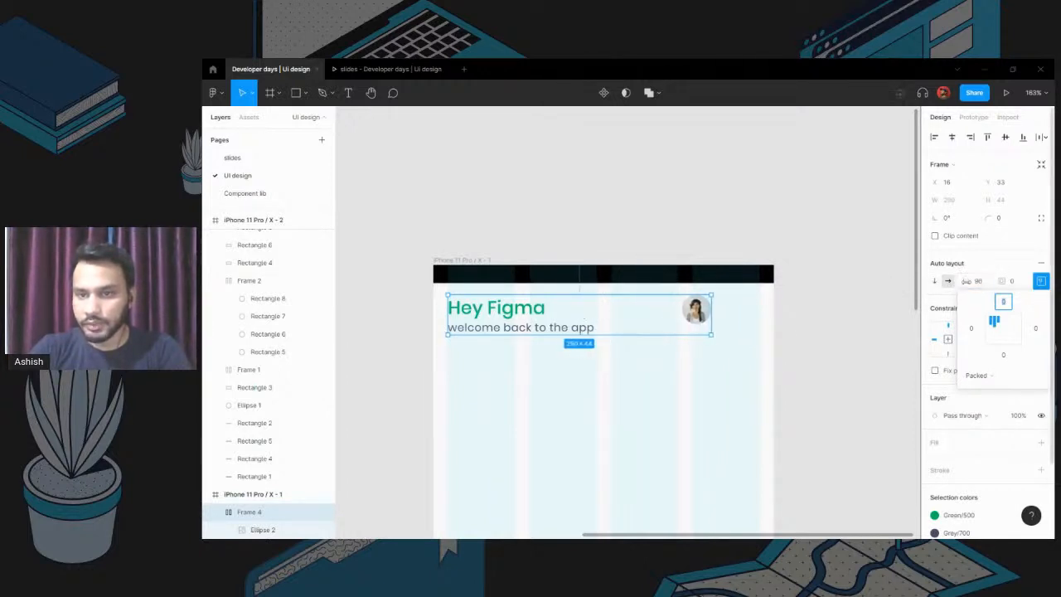
Step: Switch the header row's auto layout distribution to Space between
left_click(1000, 377)
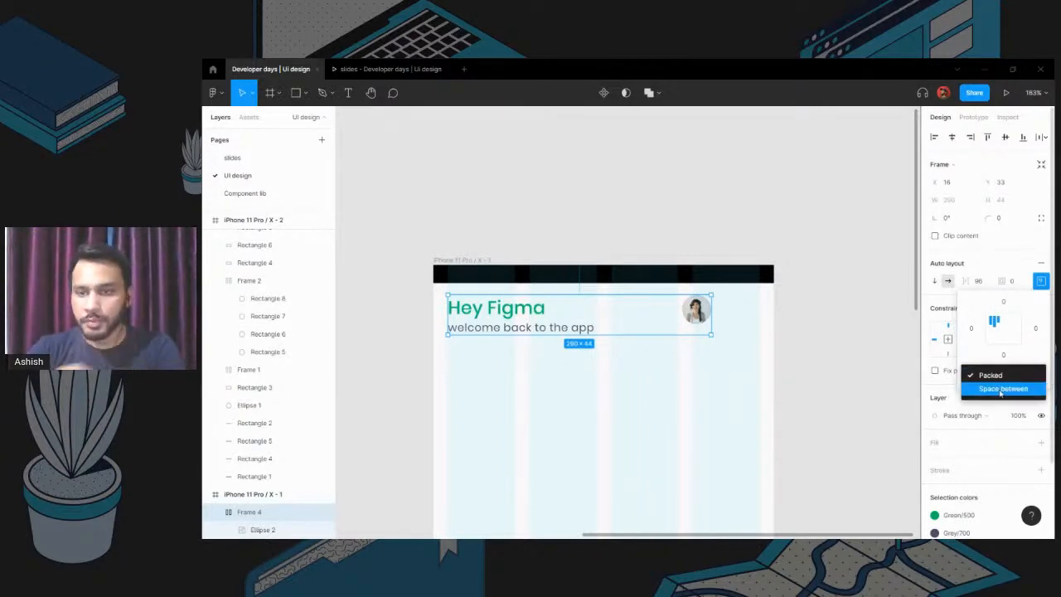
left_click(1000, 390)
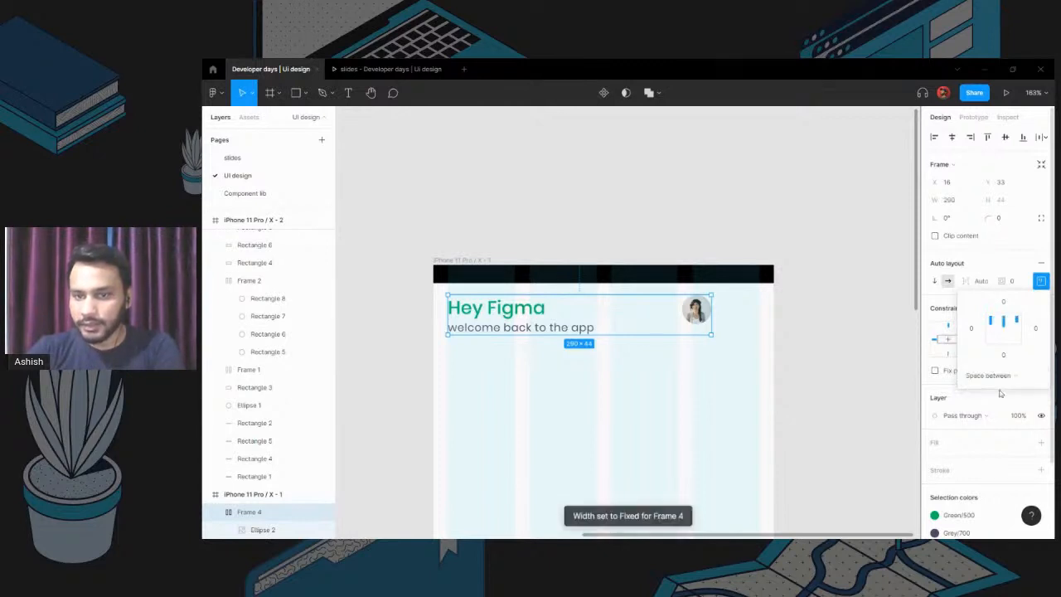
left_click(1012, 378)
left_click(1004, 377)
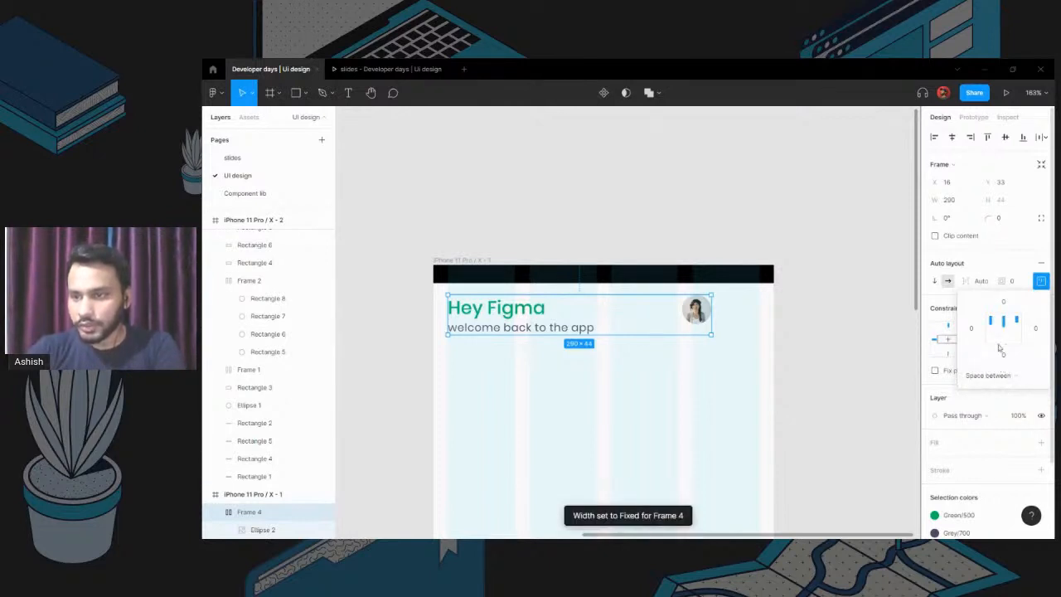
left_click(842, 356)
left_click(674, 313)
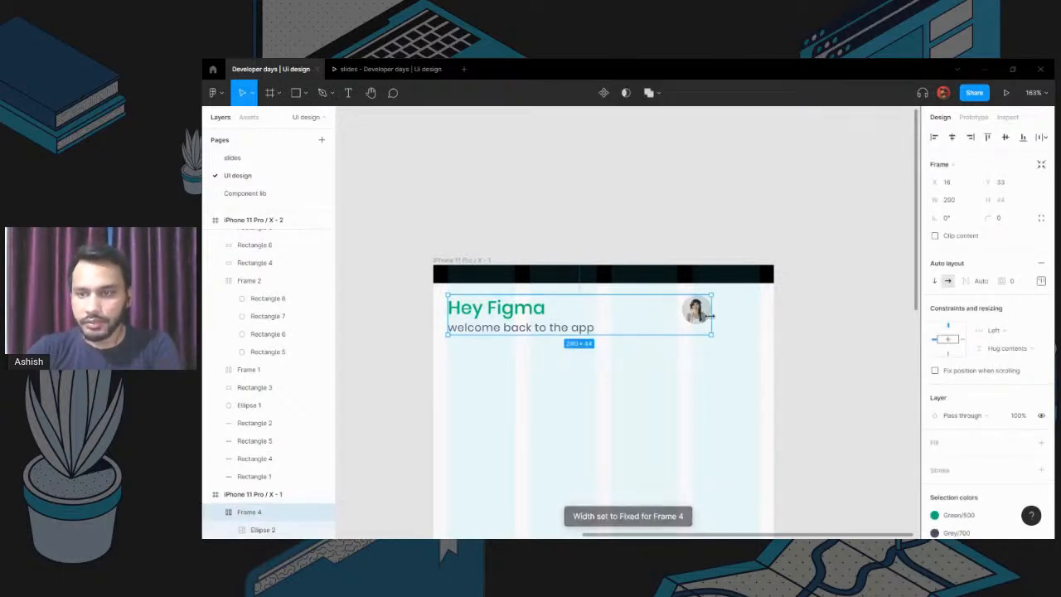
Step: Widen the header row to 343 so the avatar reaches the outer edge of the last layout grid column
left_click_drag(711, 316, 760, 320)
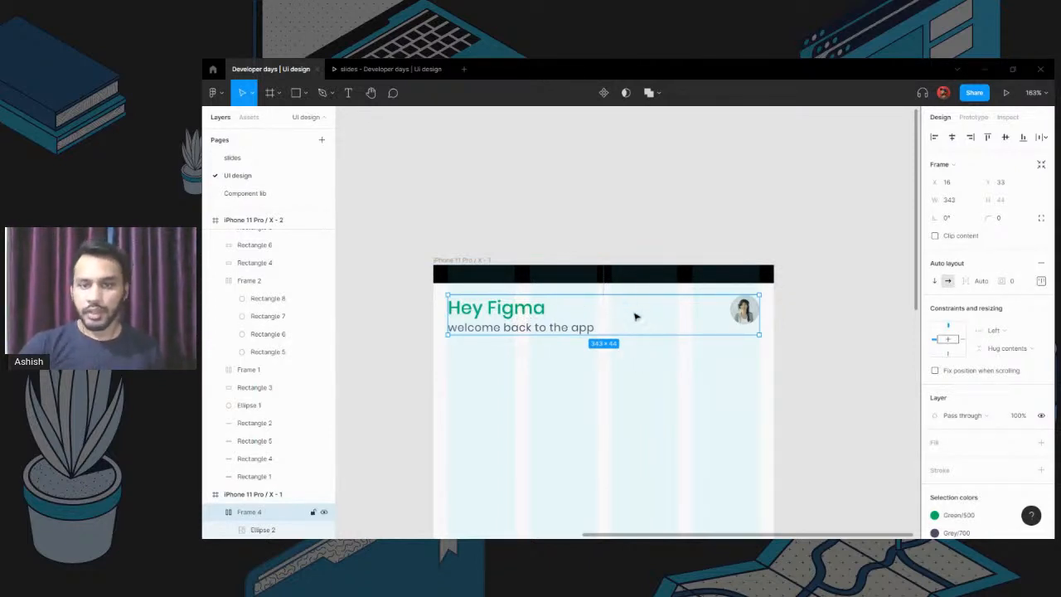
scroll(759, 316, "down", 3)
scroll(760, 243, "up", 3)
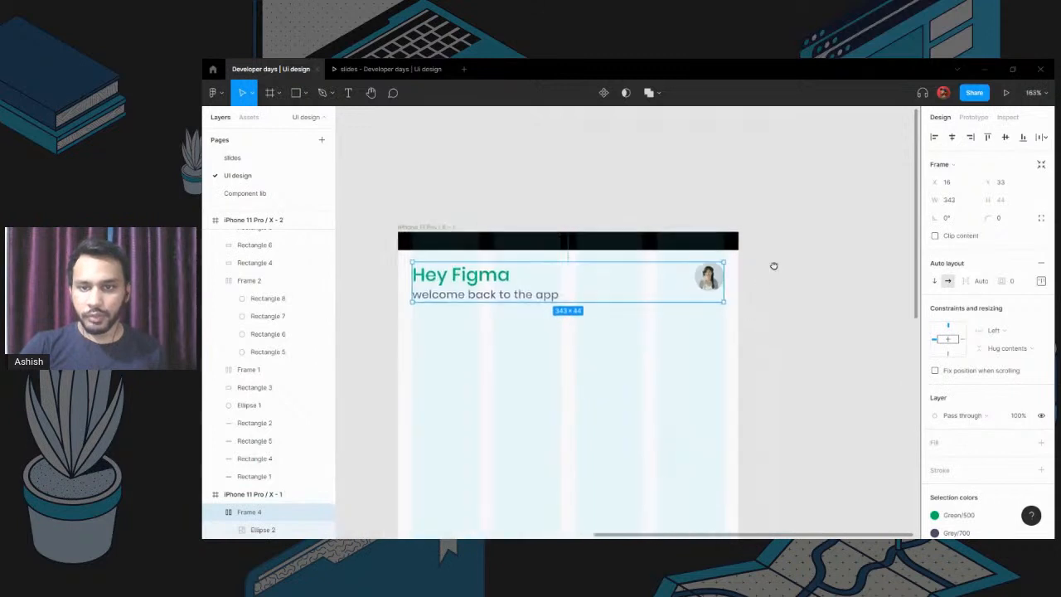
Step: Inspect the avatar's placement in the header and compare the header with the neighbouring wireframe
left_click(724, 283)
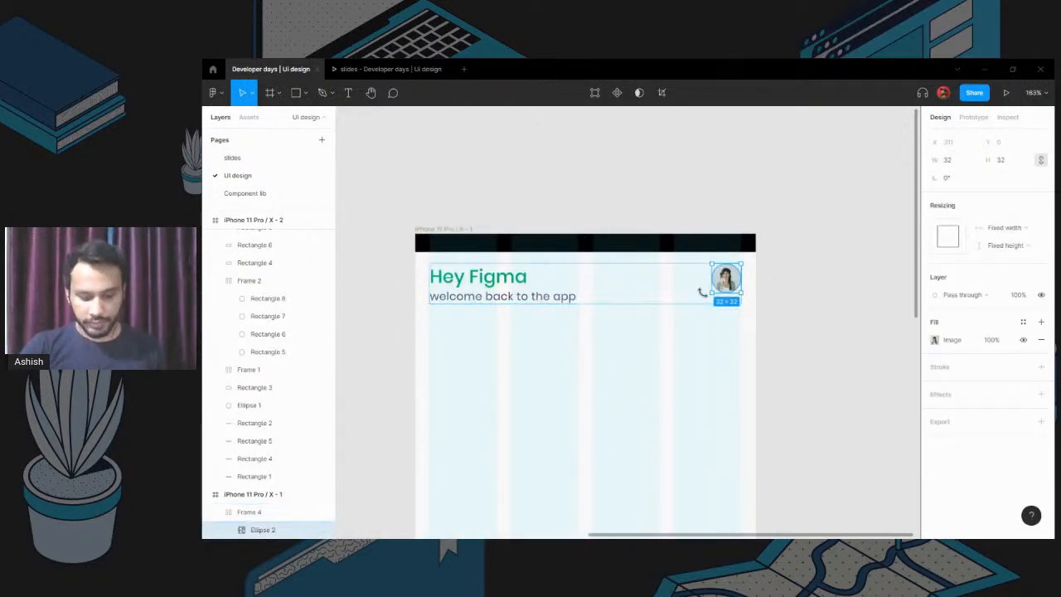
key("ctrl+d")
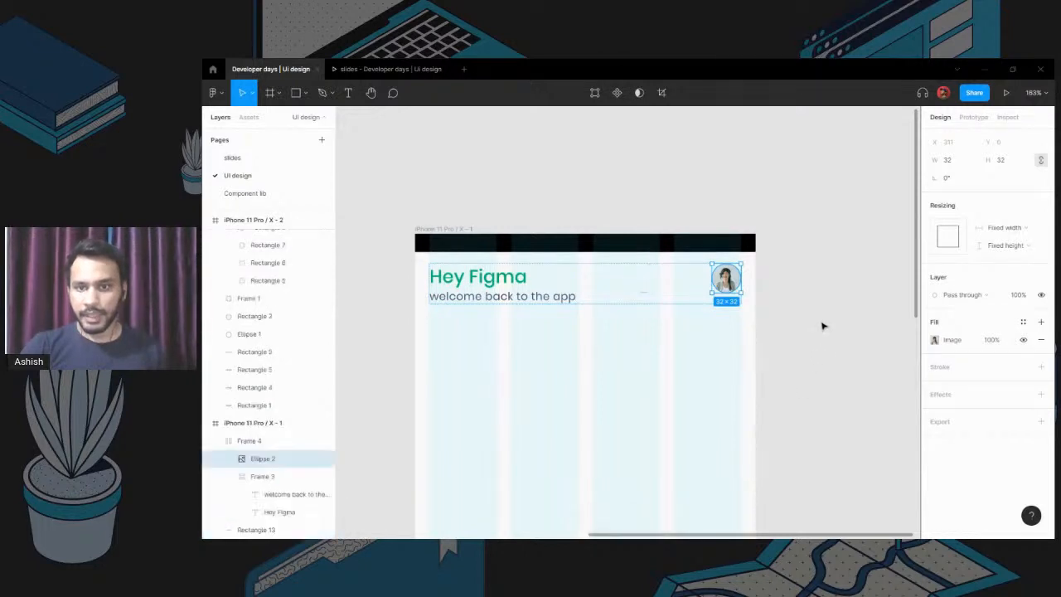
left_click(822, 326)
scroll(821, 326, "down", 5)
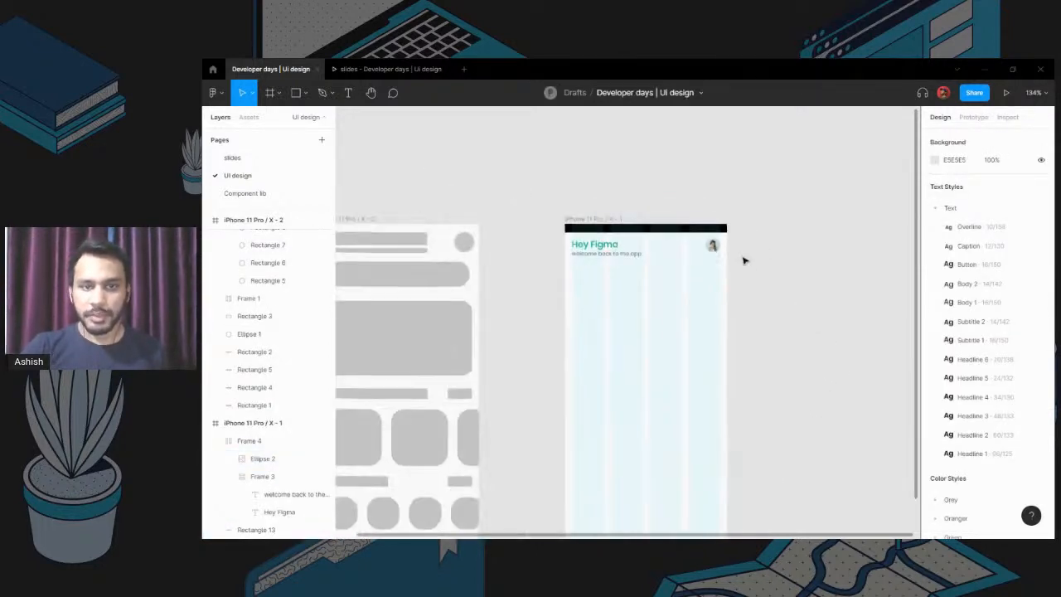
scroll(743, 260, "down", 3)
scroll(720, 272, "up", 4)
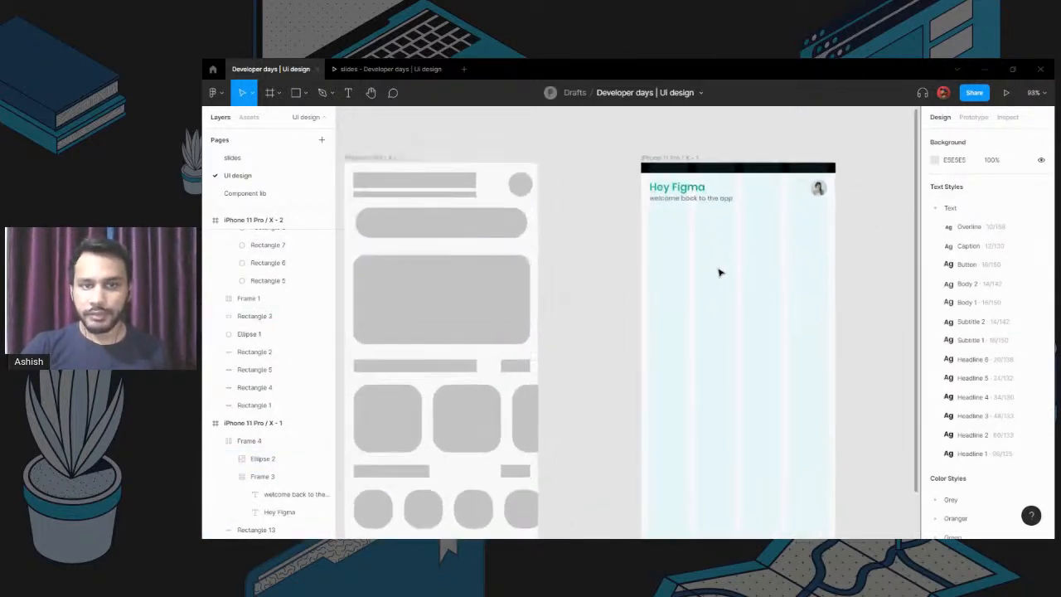
scroll(720, 272, "up", 3)
left_click_drag(719, 272, 662, 368)
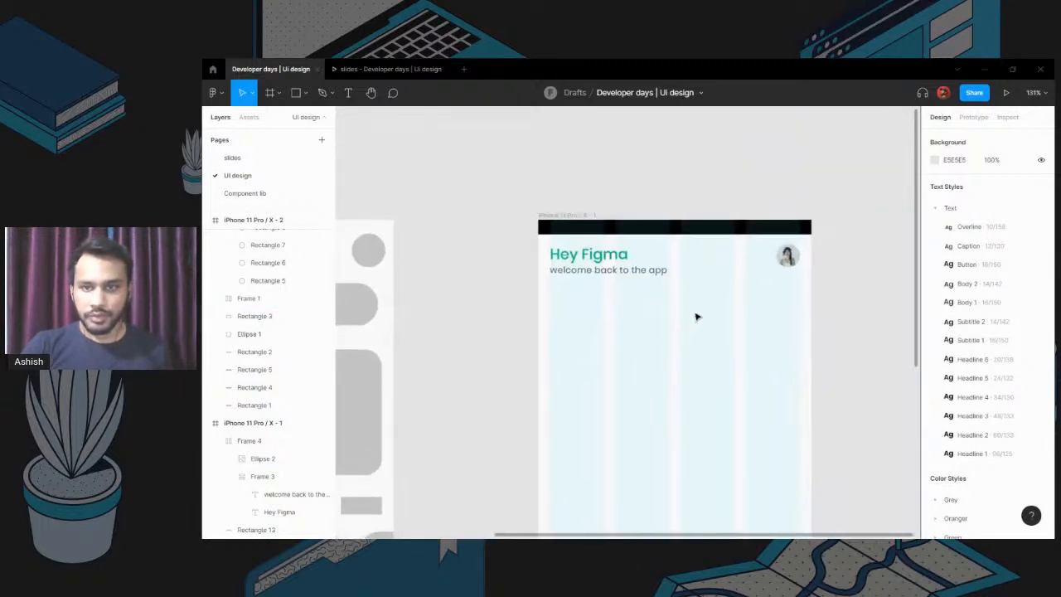
scroll(696, 317, "up", 2)
Step: Nudge the header row down to Y 36, checking its distance from the status bar
left_click(572, 313)
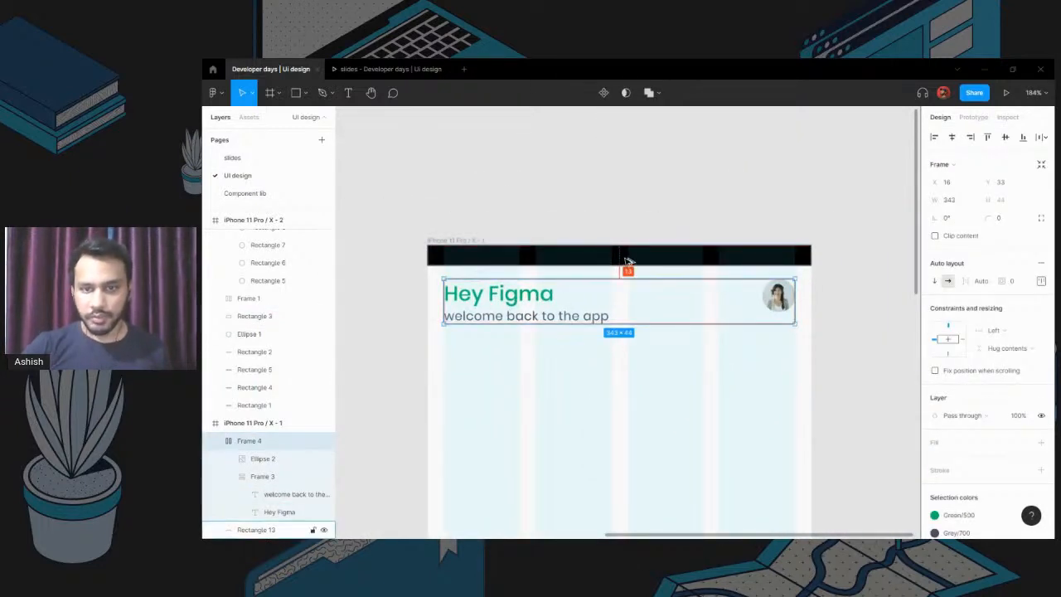
key("Down")
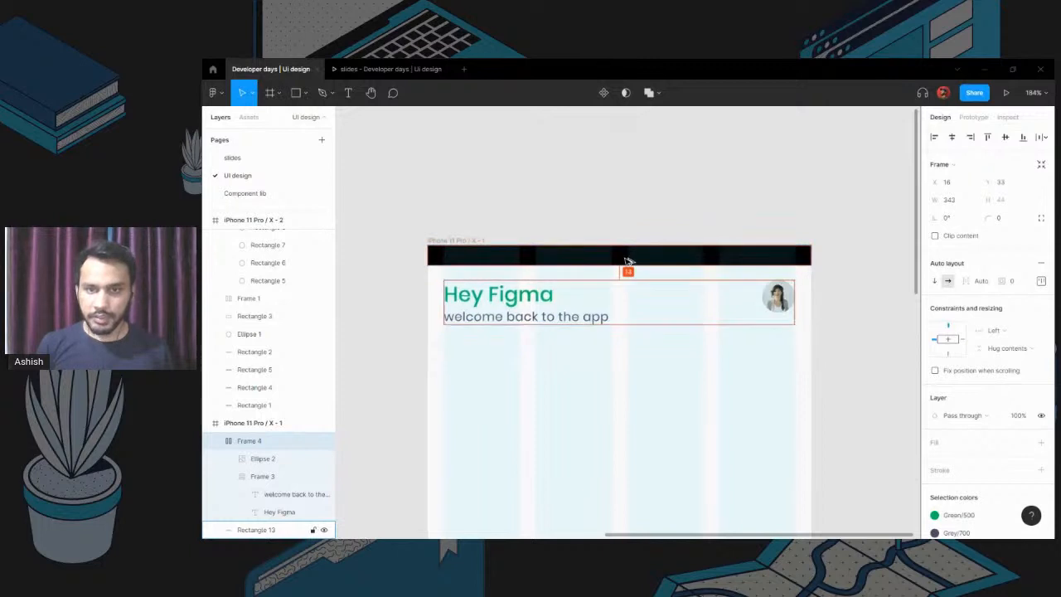
key("Down")
key("Down")
key("Down")
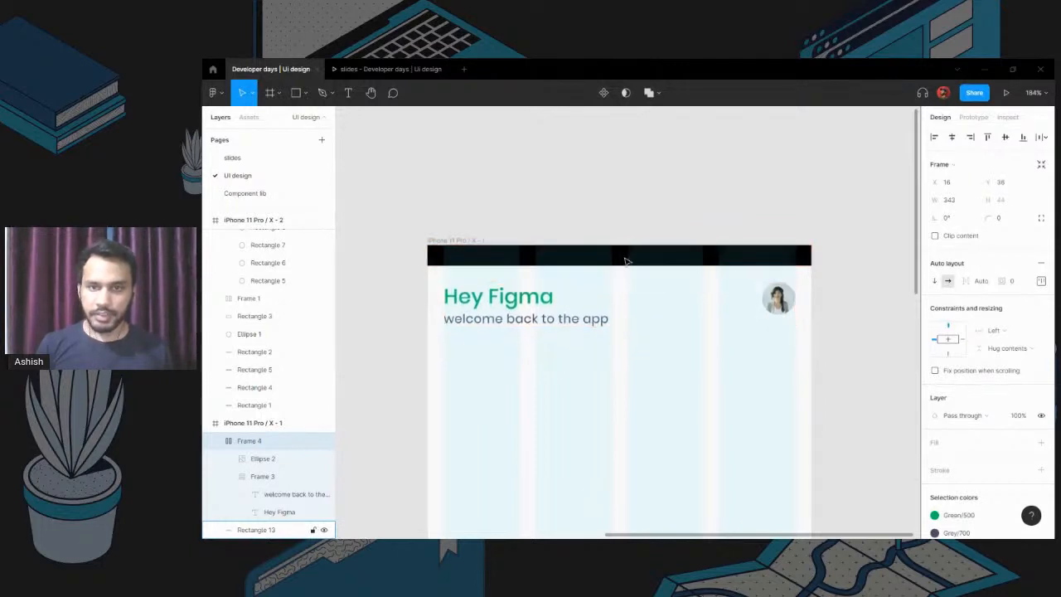
scroll(613, 360, "down", 5)
scroll(663, 282, "up", 5)
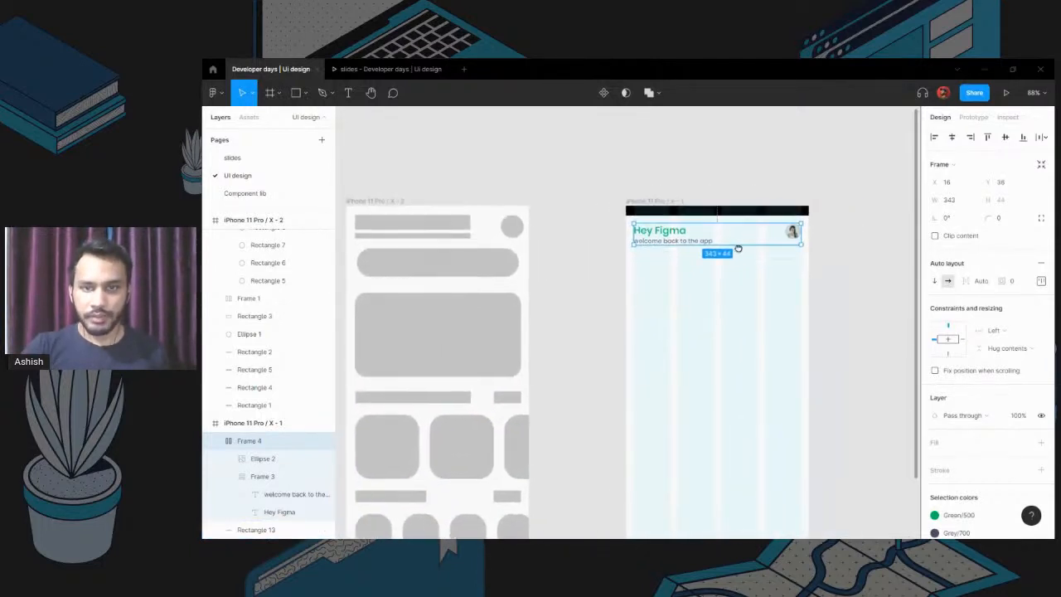
scroll(605, 299, "up", 2)
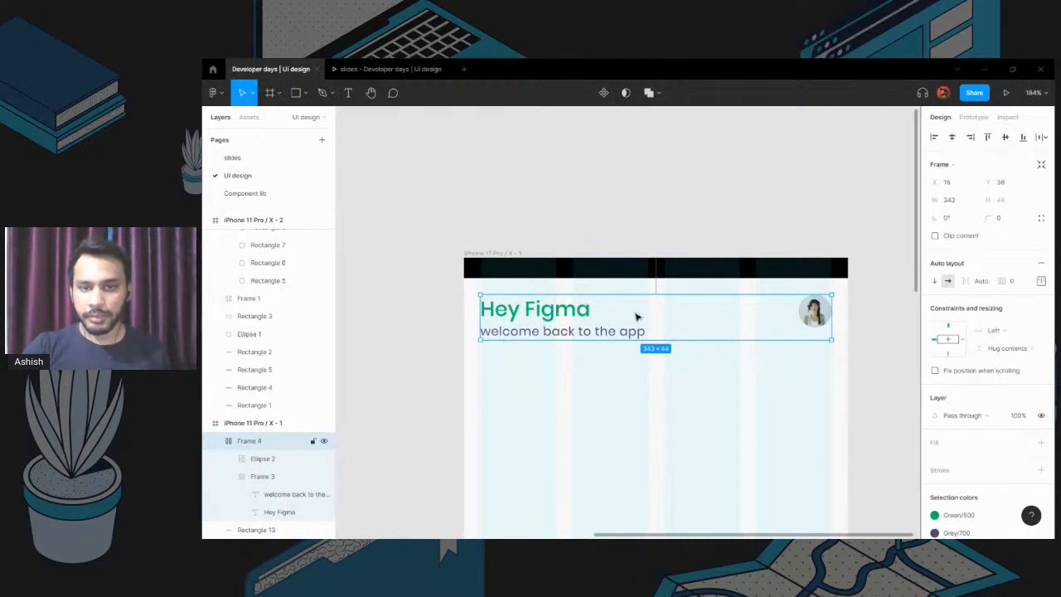
key("alt")
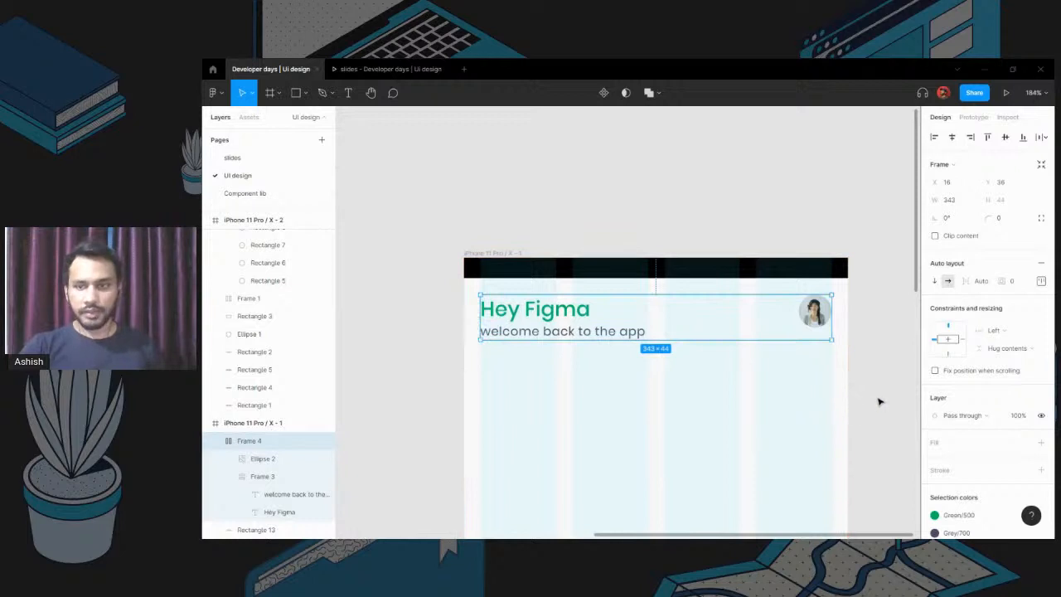
scroll(880, 402, "down", 3)
scroll(755, 268, "up", 3)
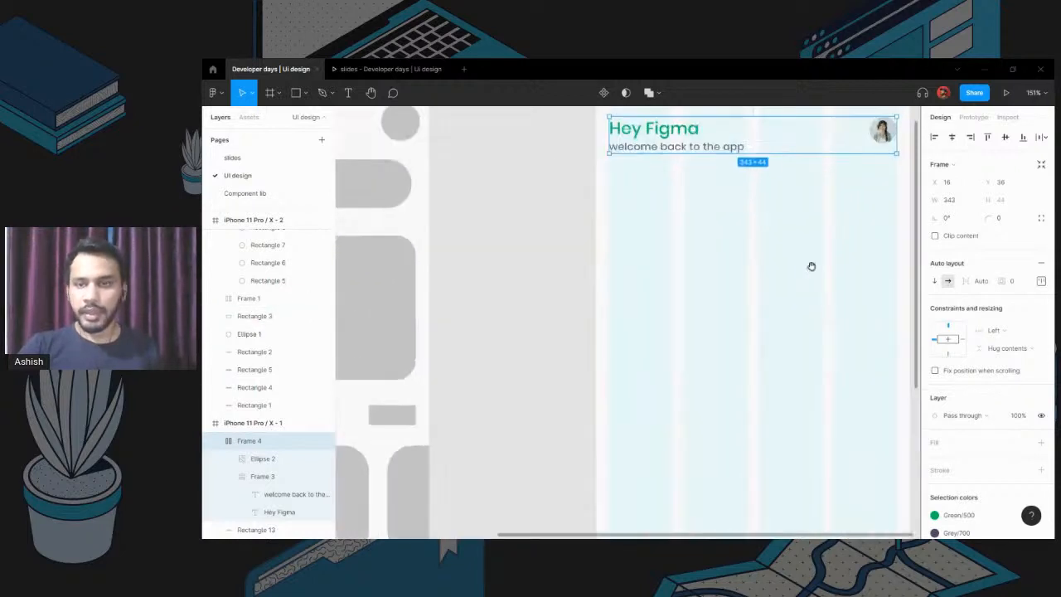
scroll(812, 266, "right", 5)
scroll(696, 327, "up", 3)
scroll(592, 339, "left", 1)
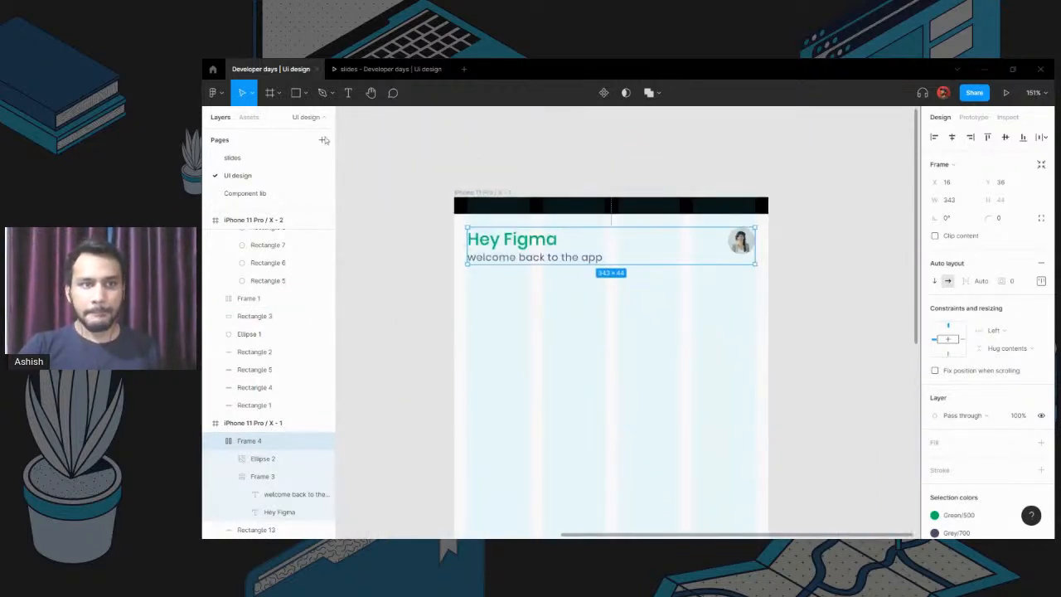
left_click(280, 95)
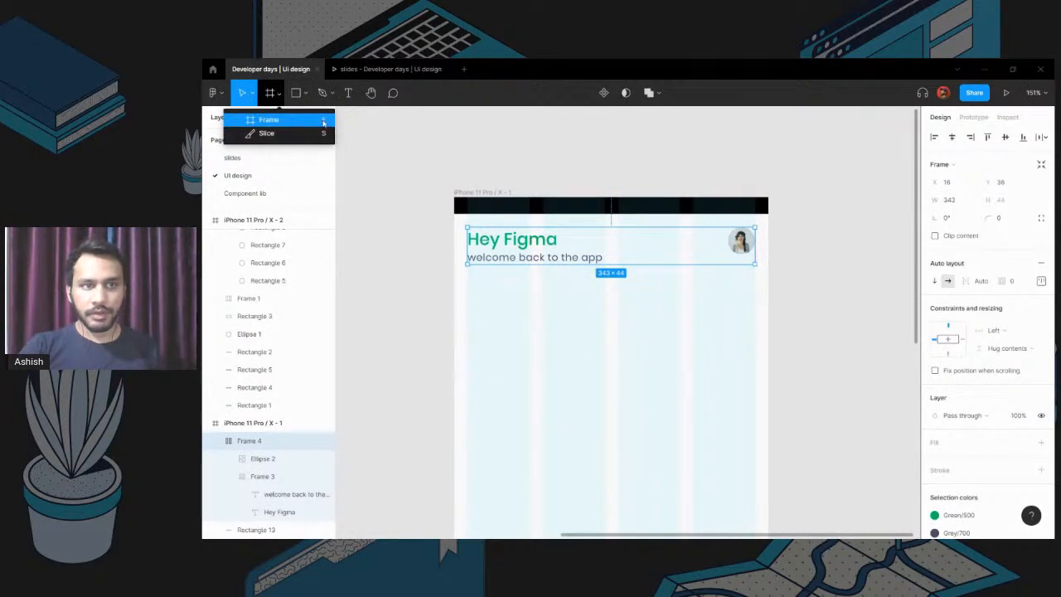
left_click(462, 166)
Step: On the Component lib page, insert the search magnifier icon with the Lucide Icons plugin and close the plugin
left_click(266, 193)
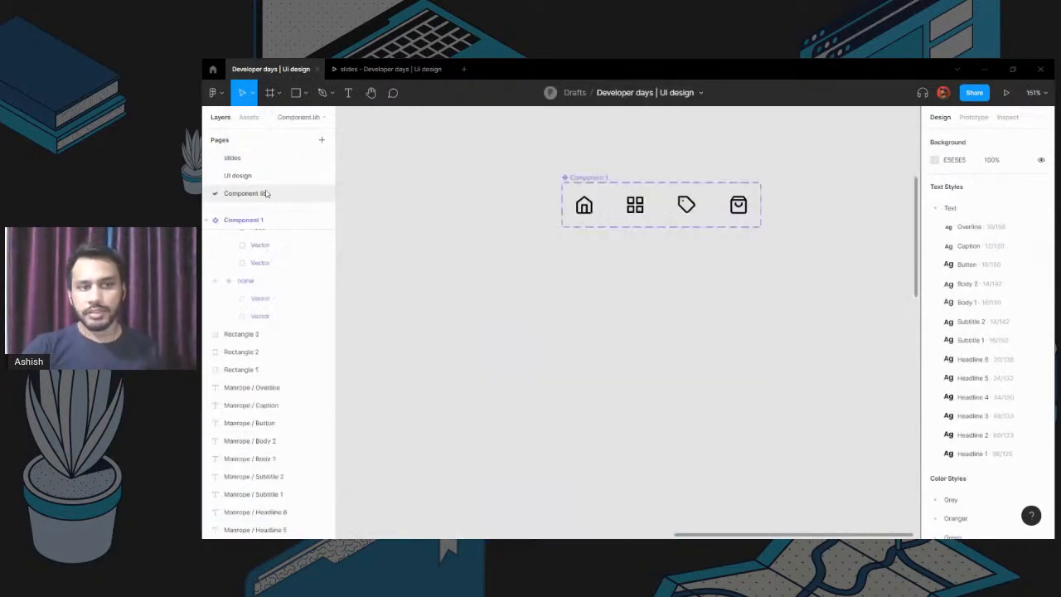
scroll(705, 272, "up", 3)
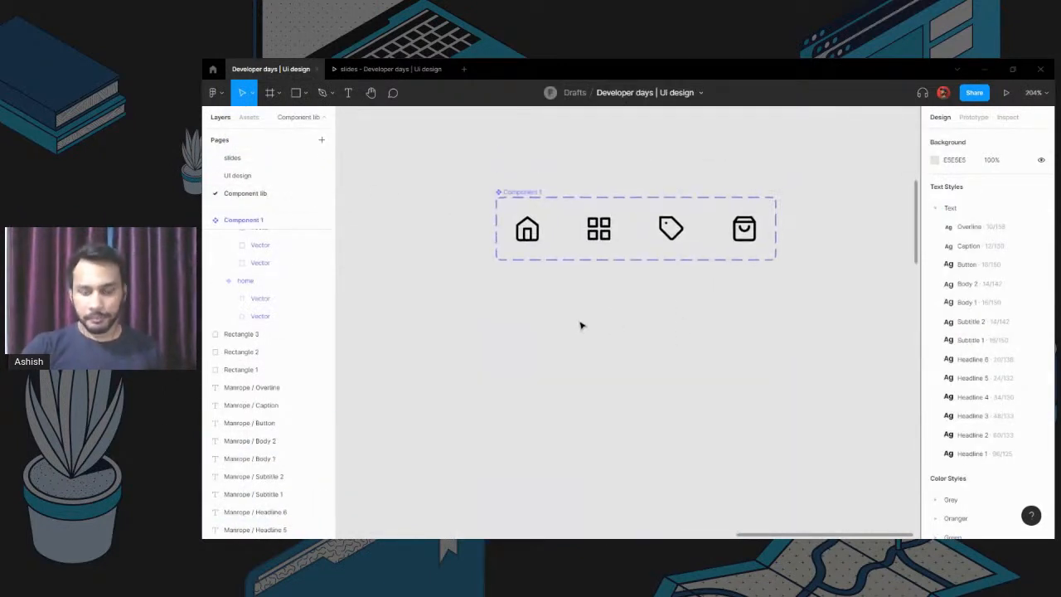
key("ctrl+slash")
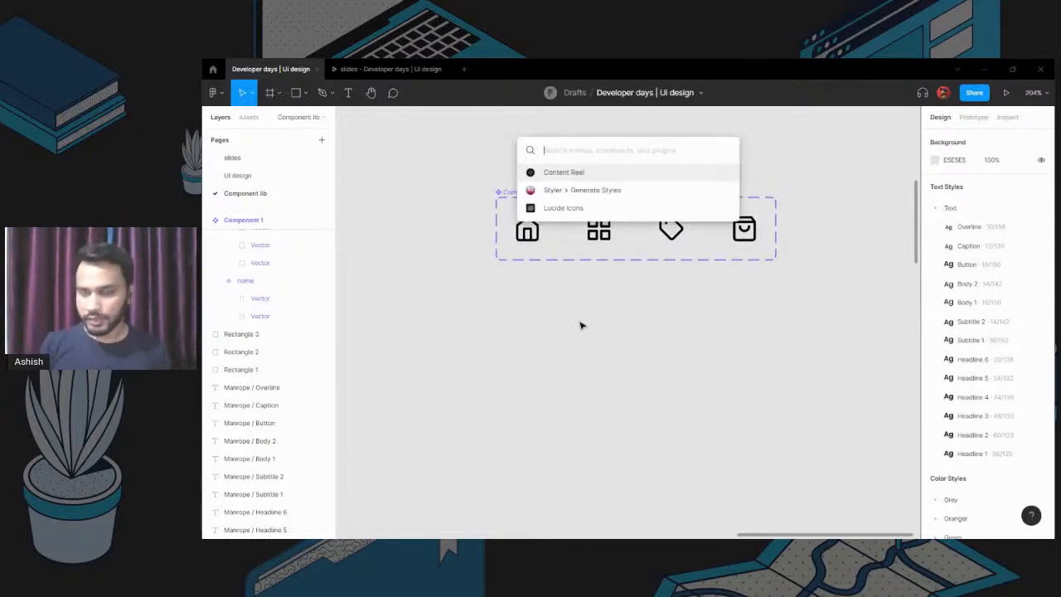
key("Down")
key("Down")
key("Return")
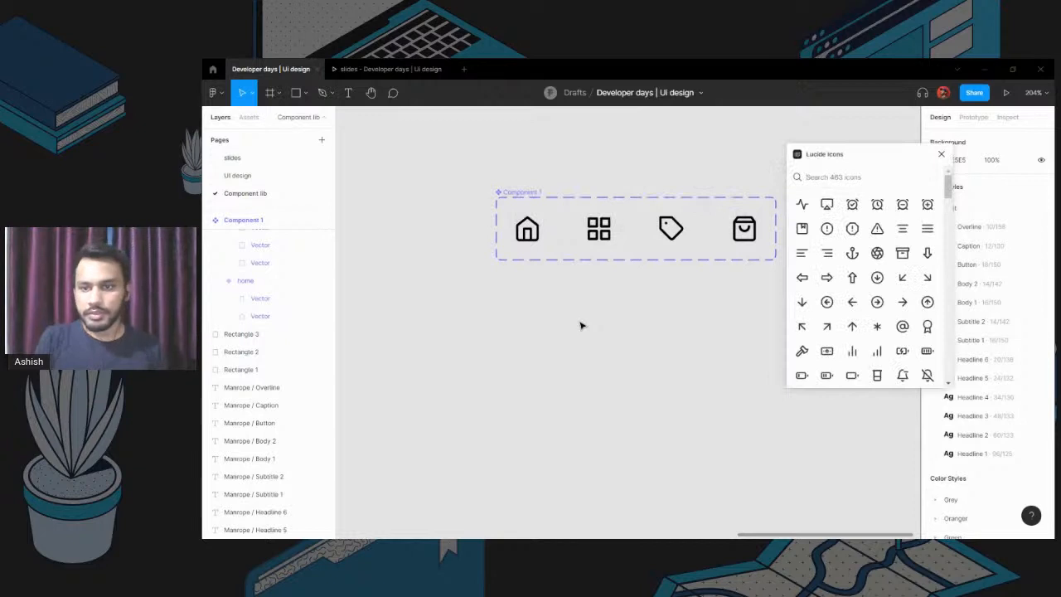
type("sear")
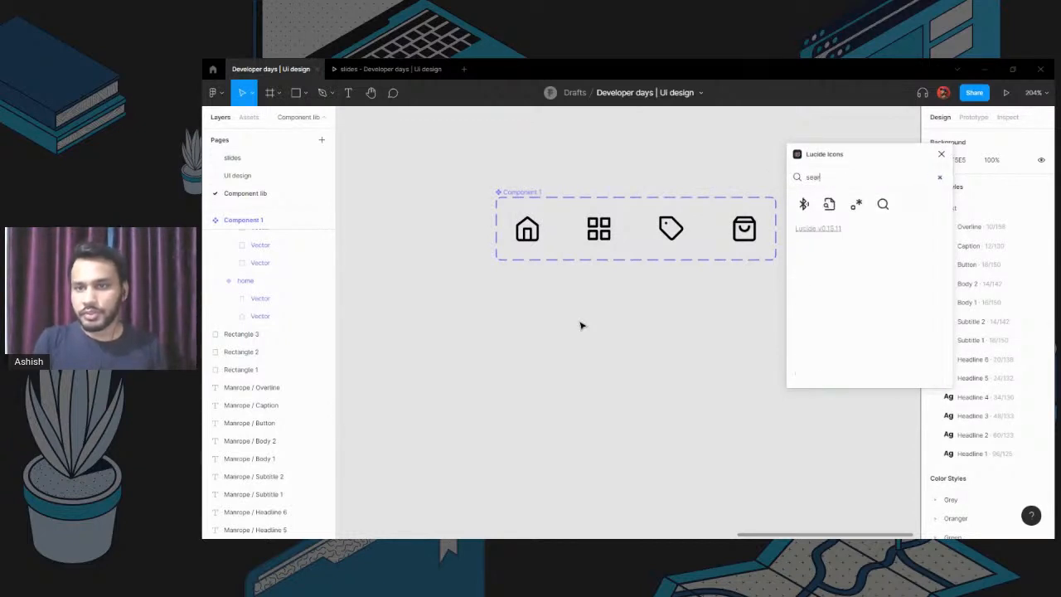
left_click(882, 204)
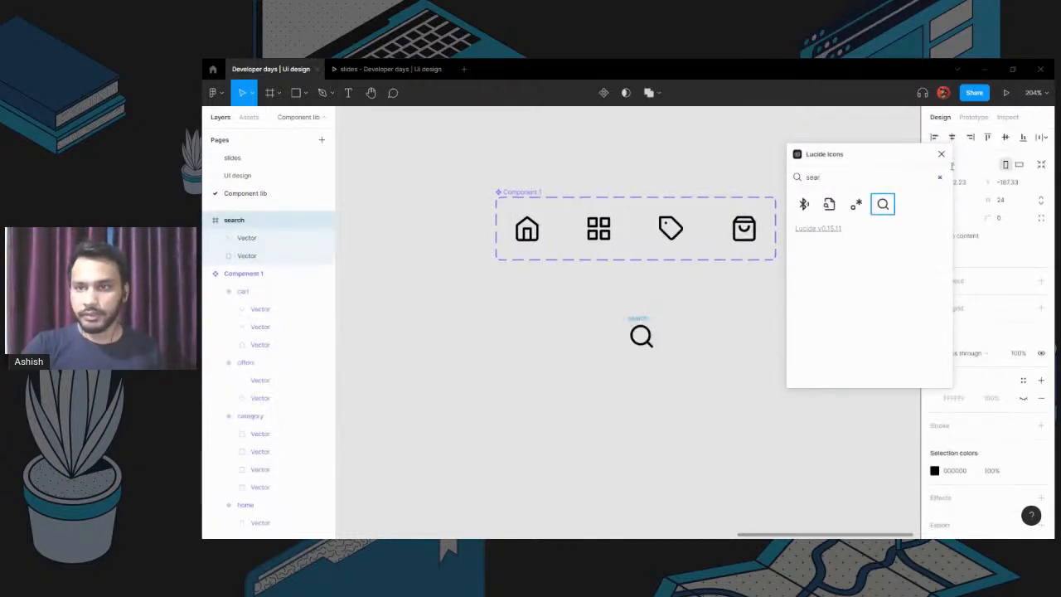
left_click(943, 155)
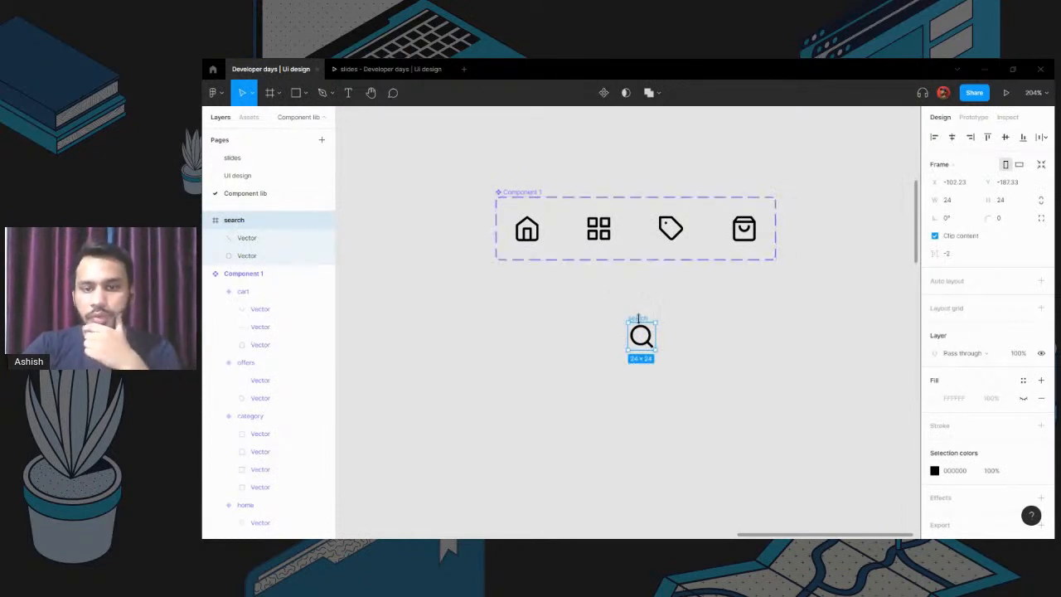
Step: Place the search icon in the empty area below the icon variant set and convert it into a component
left_click_drag(645, 319, 647, 251)
left_click_drag(657, 287, 660, 327)
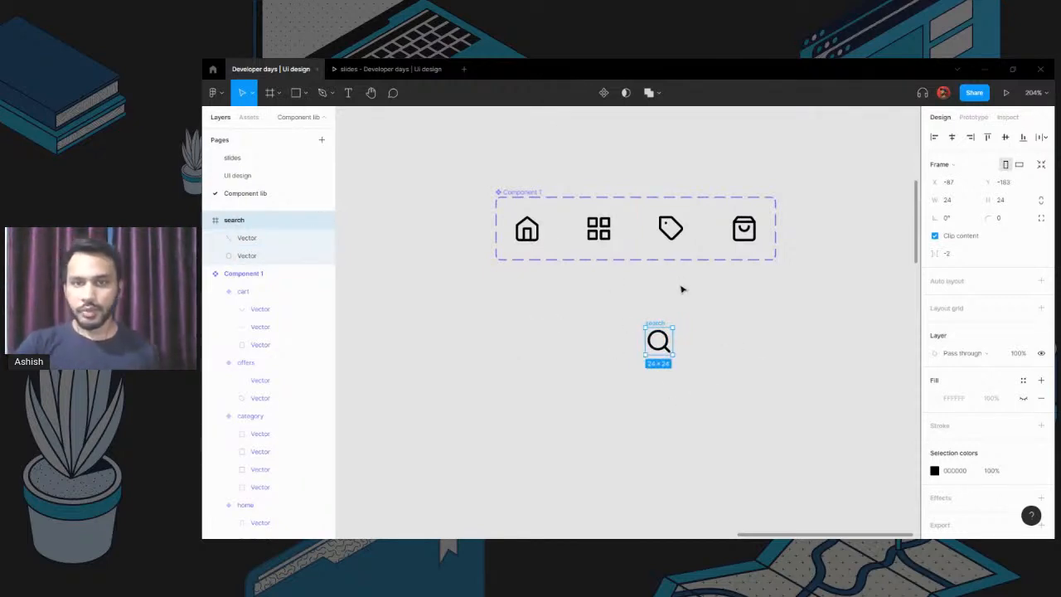
left_click(603, 92)
left_click(632, 174)
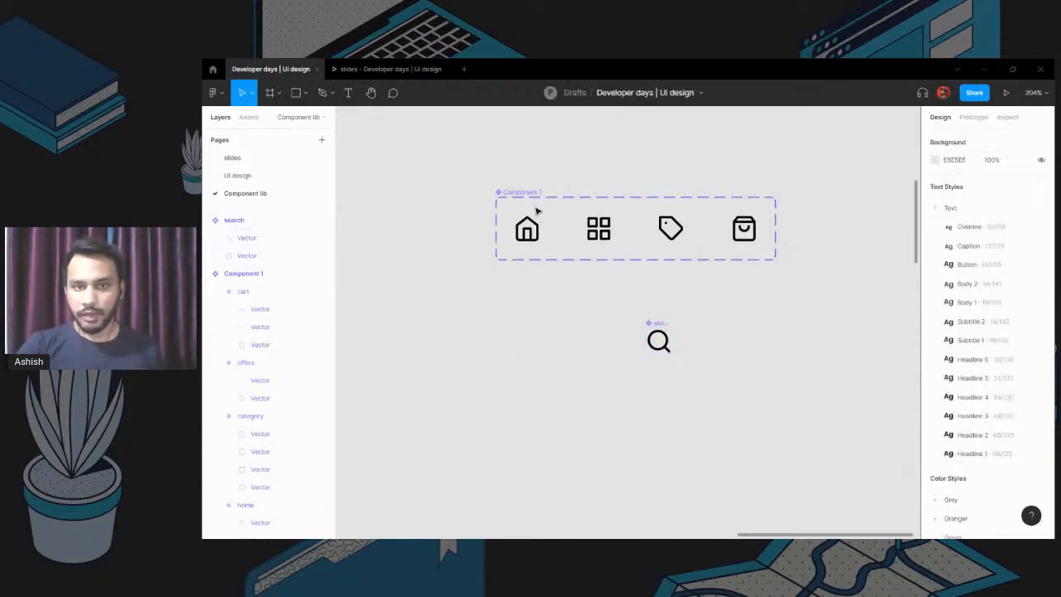
left_click(523, 193)
left_click(839, 363)
left_click(658, 339)
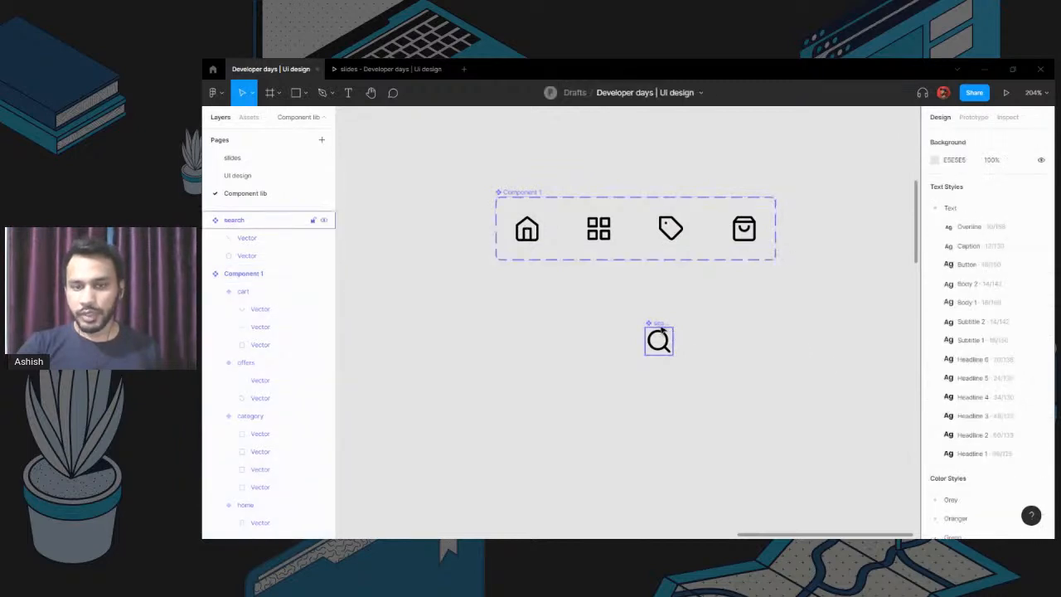
Step: Apply auto layout to the icon variant set and move the search component into it between the offers and cart icons
left_click_drag(658, 340, 698, 356)
left_click(532, 191)
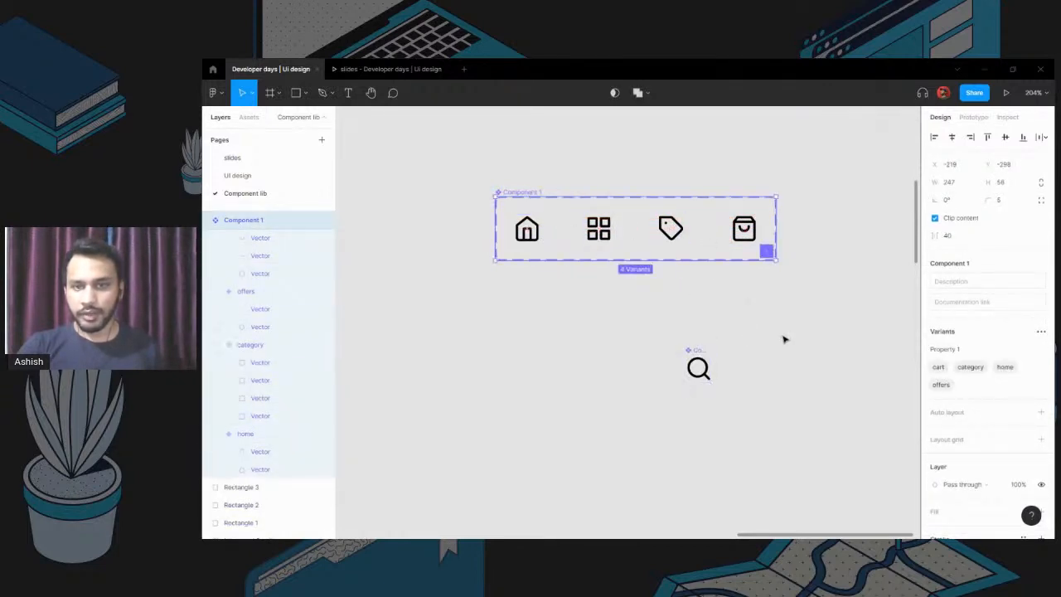
key("shift+a")
left_click(808, 343)
left_click_drag(699, 367, 745, 225)
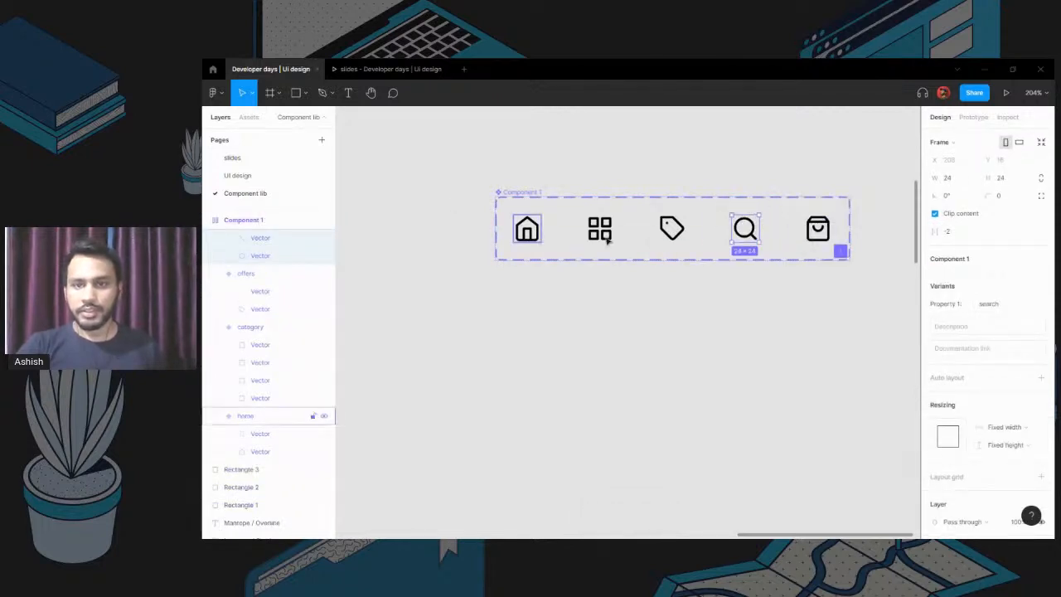
scroll(689, 268, "down", 5)
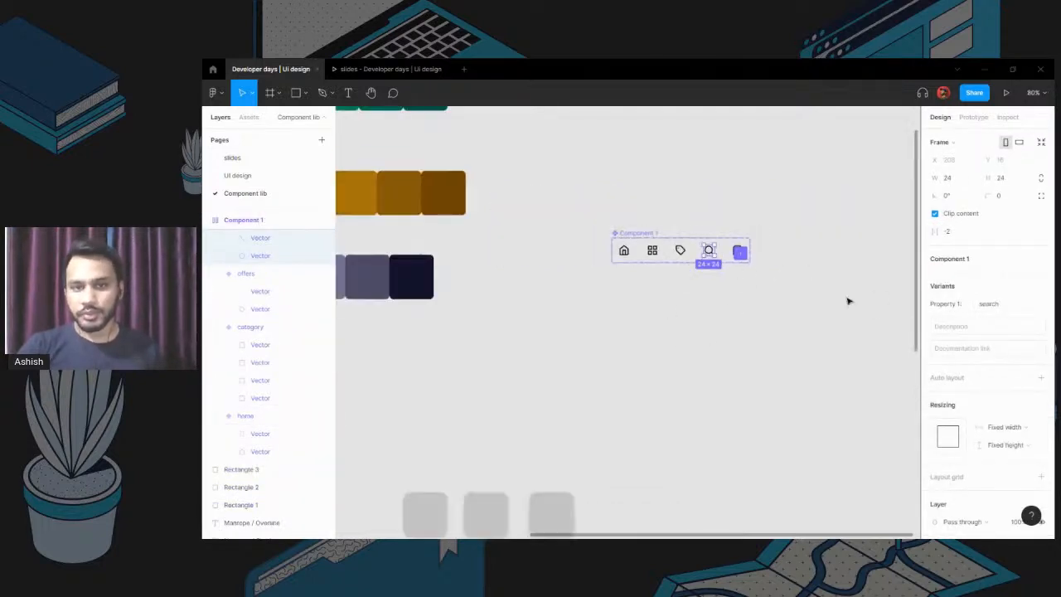
Step: On the UI design page, draw a 343 × 45 frame at X 16, Y 96 beneath the header row
left_click(240, 176)
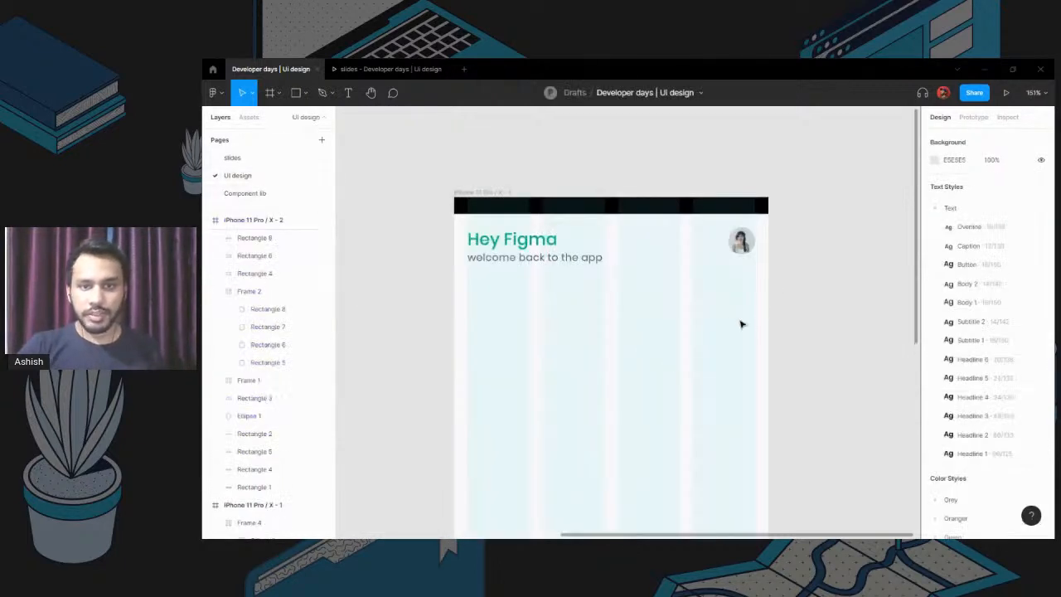
scroll(744, 207, "down", 3)
scroll(796, 277, "up", 3)
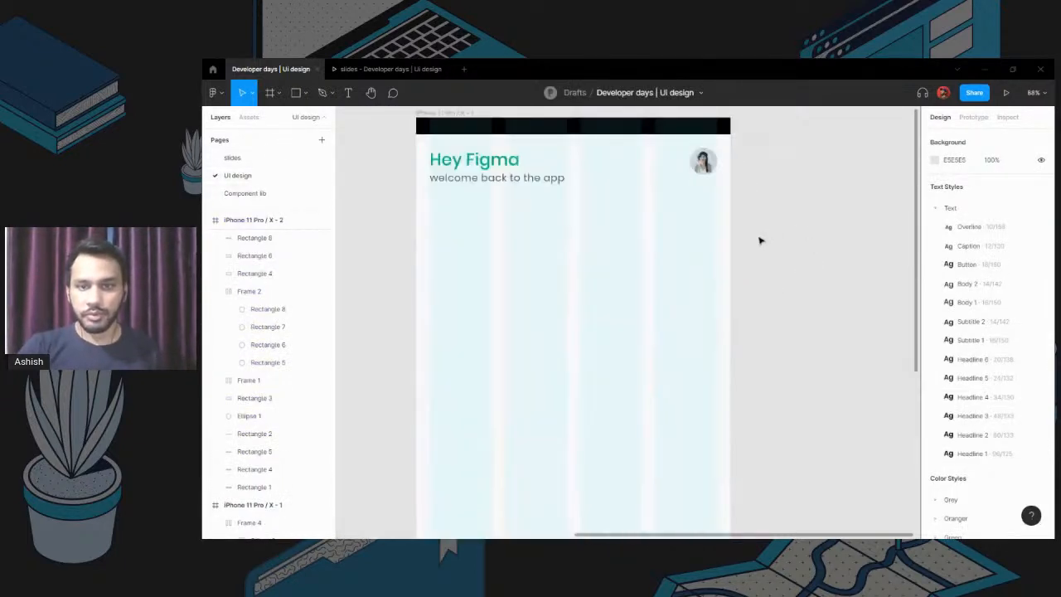
scroll(761, 240, "left", 2)
scroll(761, 241, "up", 1)
left_click(305, 96)
left_click(270, 96)
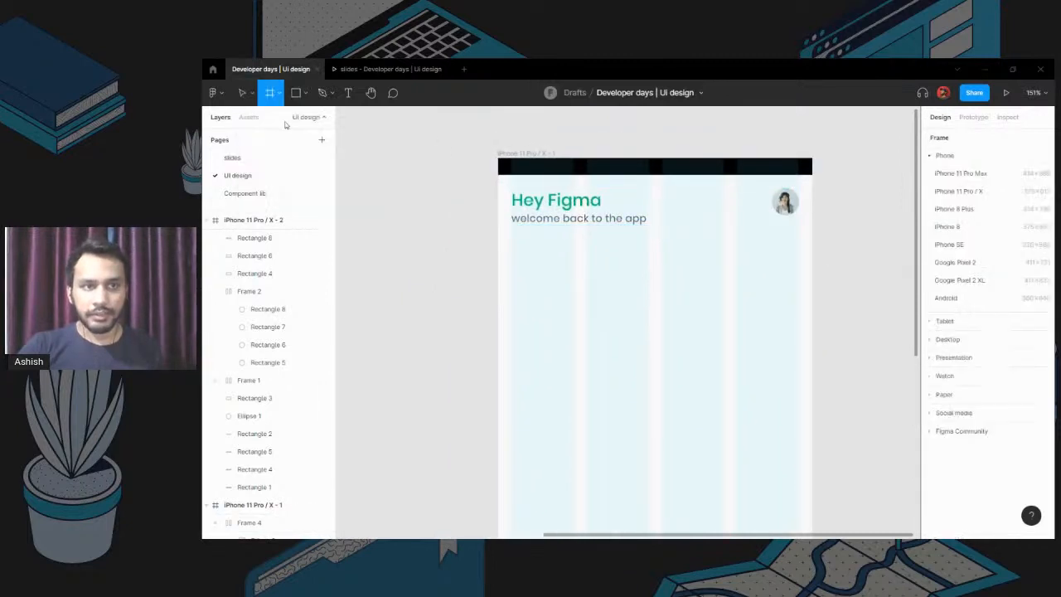
left_click_drag(516, 245, 732, 459)
mouse_move(635, 460)
left_mouse_down()
mouse_move(603, 278)
mouse_move(635, 254)
left_mouse_up()
left_click_drag(727, 258, 799, 258)
Step: Set the new frame's corner radius to 16 and fill it with the Grey/200 color style
left_click_drag(982, 215, 991, 217)
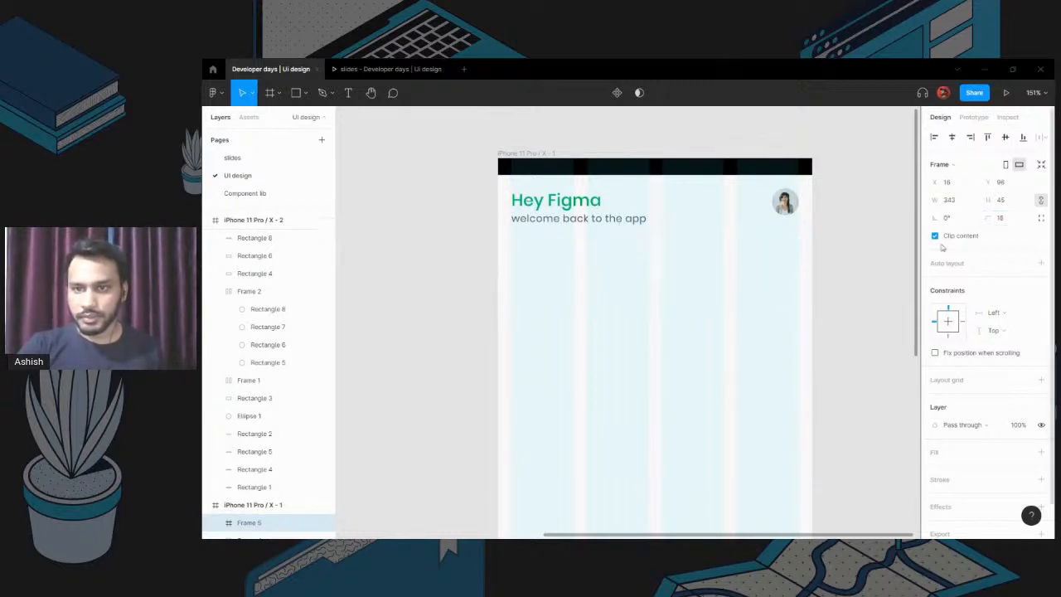
scroll(970, 414, "down", 1)
scroll(972, 457, "down", 1)
left_click(1023, 414)
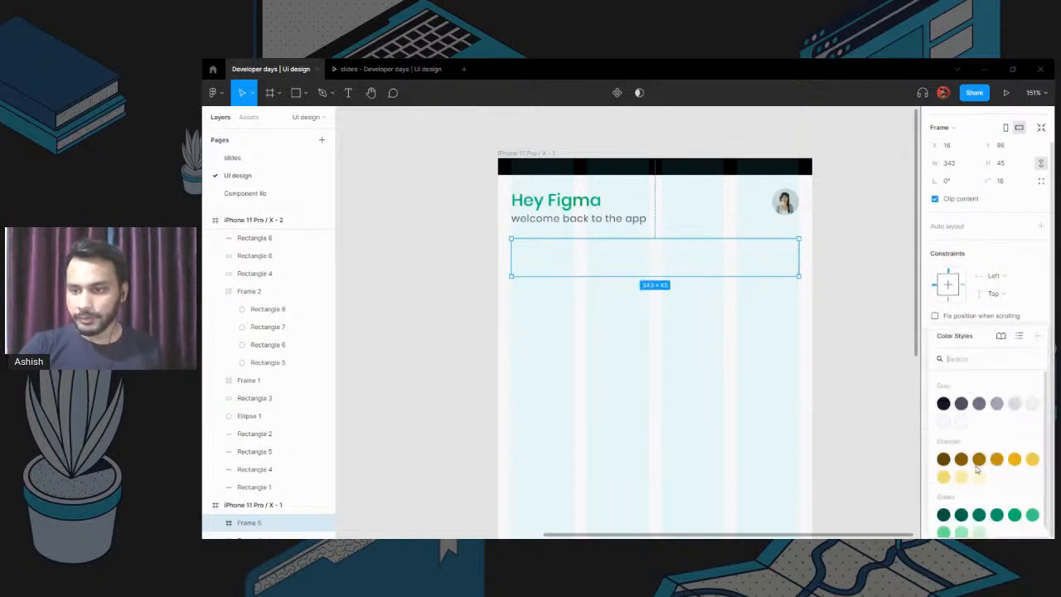
left_click(942, 423)
scroll(836, 328, "down", 2)
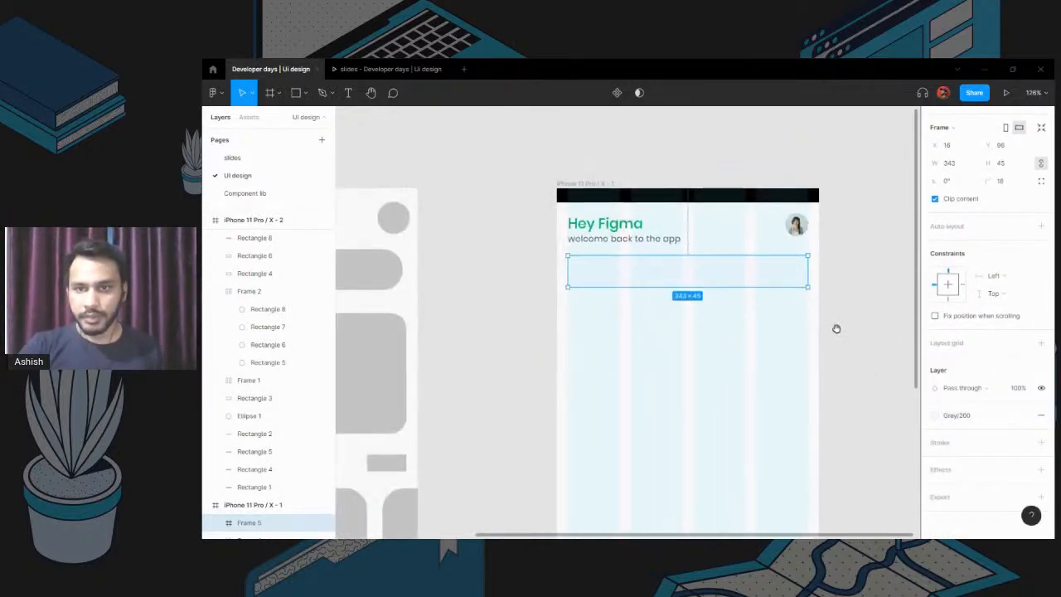
Step: Hide the layout grids to inspect the search bar frame against the screen background
scroll(836, 328, "right", 3)
scroll(771, 273, "up", 3)
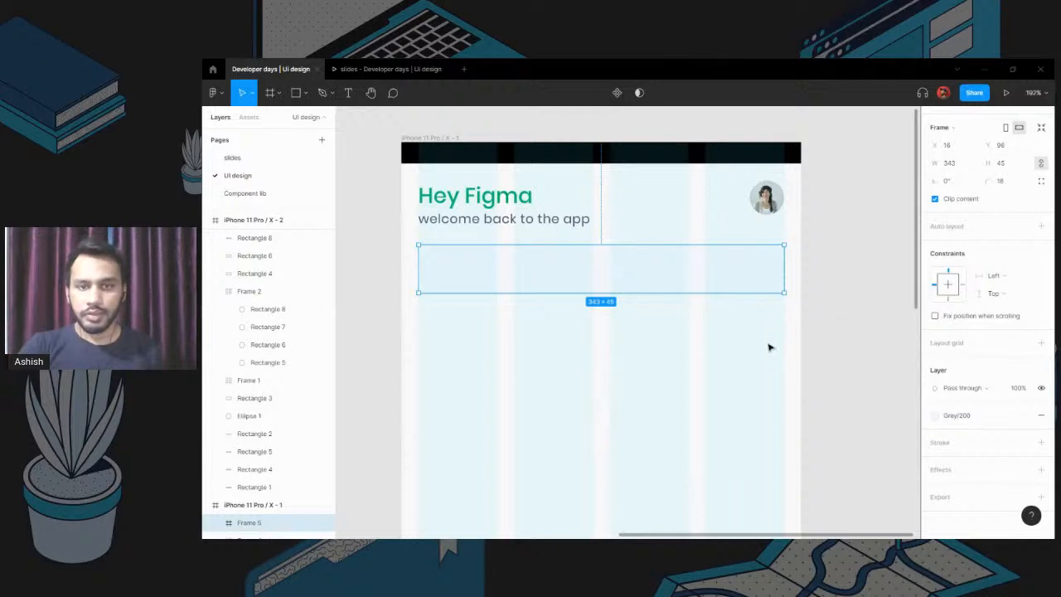
scroll(778, 336, "down", 2)
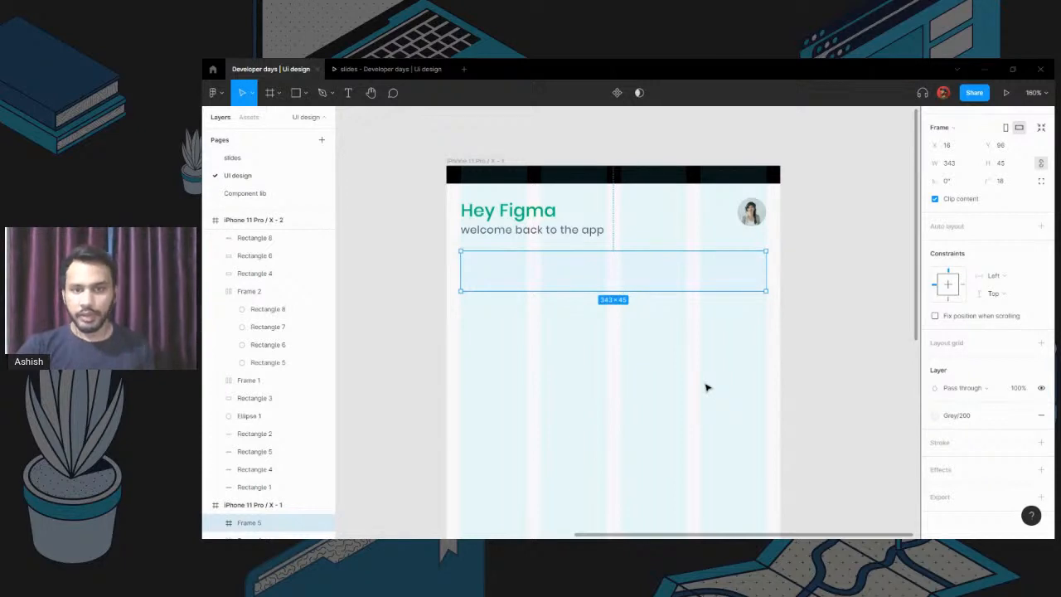
key("ctrl+g")
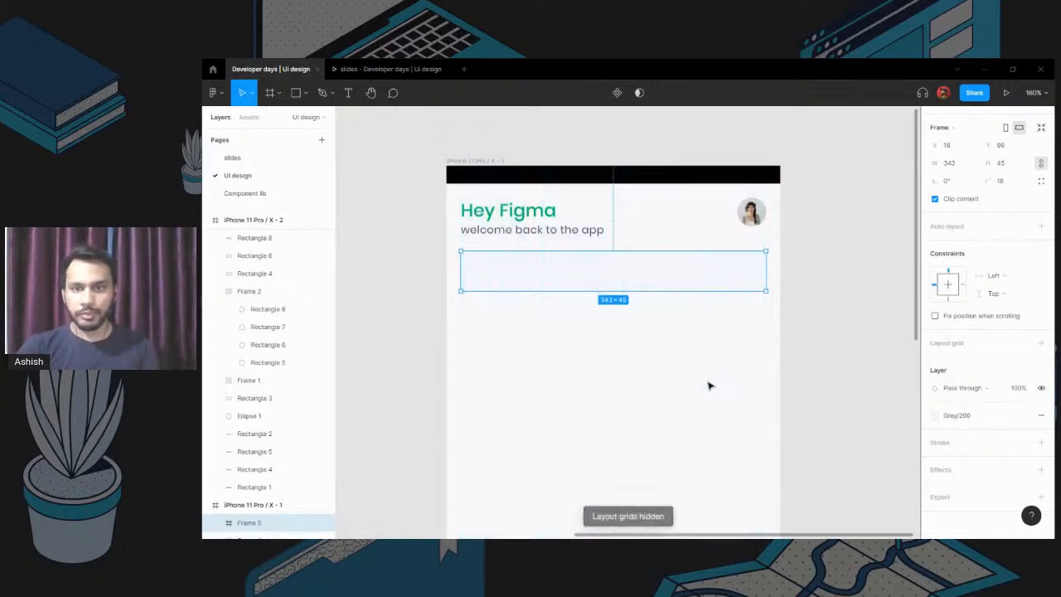
left_click(876, 356)
scroll(840, 353, "down", 3)
left_click_drag(841, 353, 748, 207)
scroll(749, 206, "up", 3)
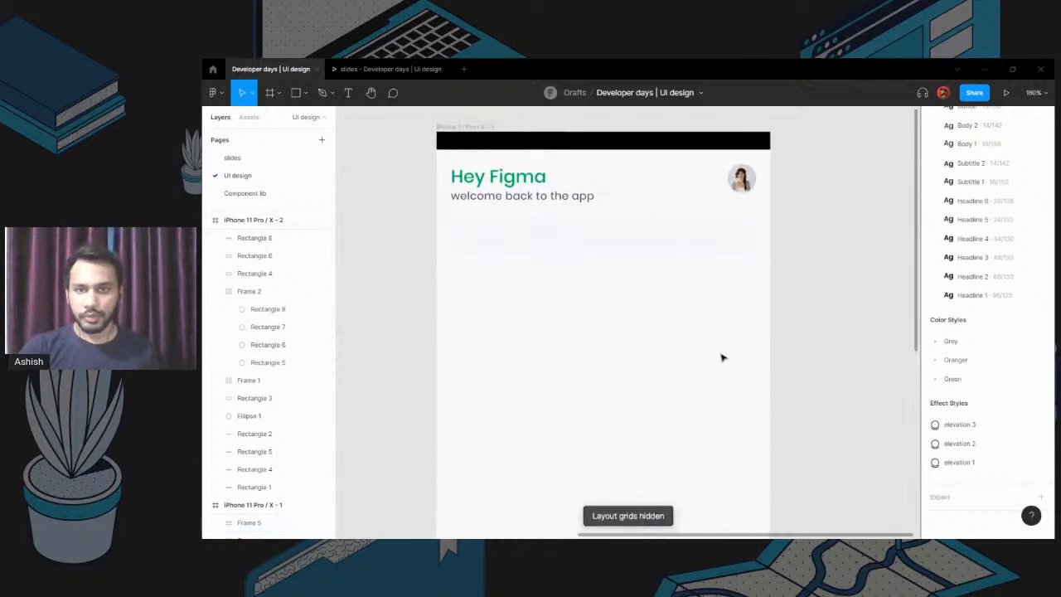
Step: Change the search bar frame's fill to the Grey/300 color style
left_click(677, 240)
left_click(958, 429)
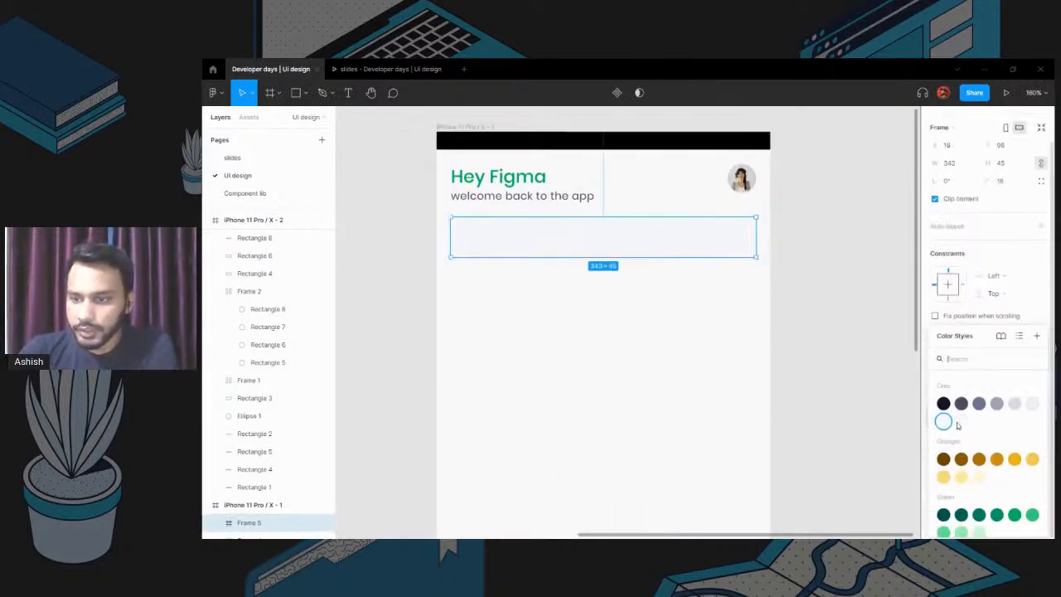
left_click(1028, 406)
left_click(1004, 424)
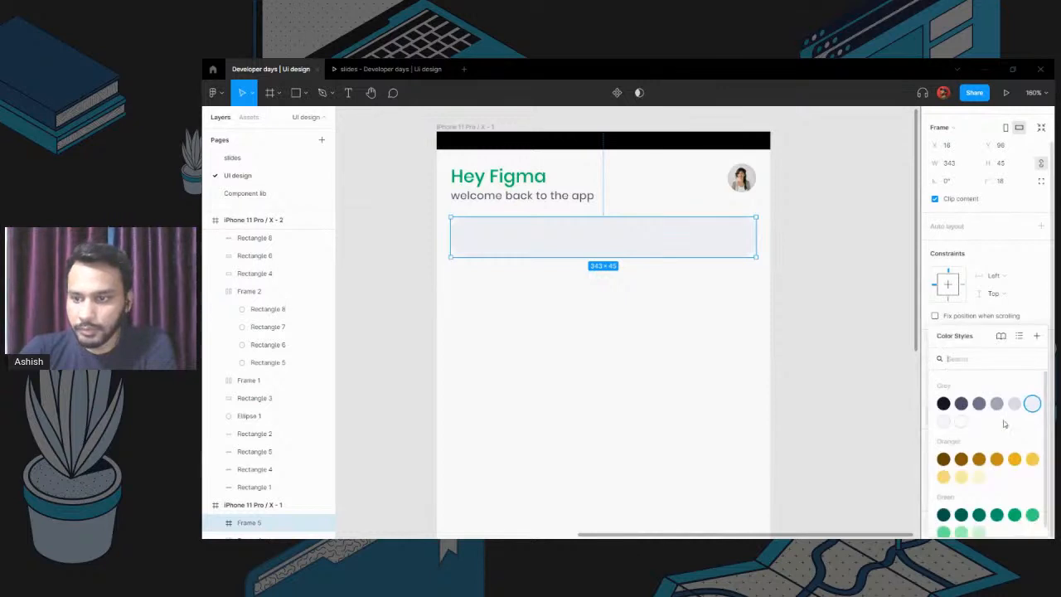
left_click(1015, 404)
left_click(991, 425)
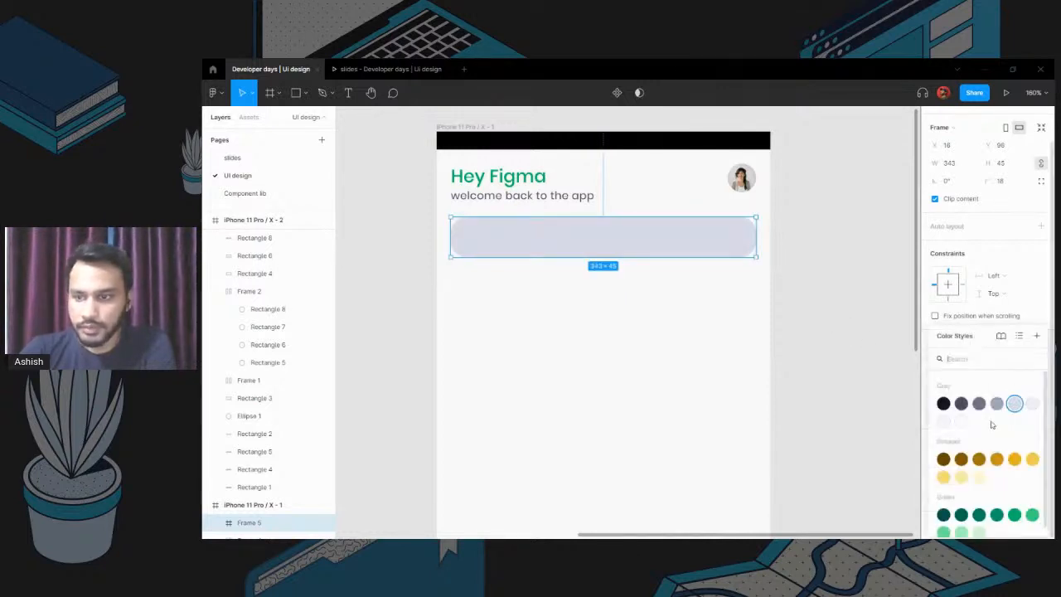
left_click(1029, 405)
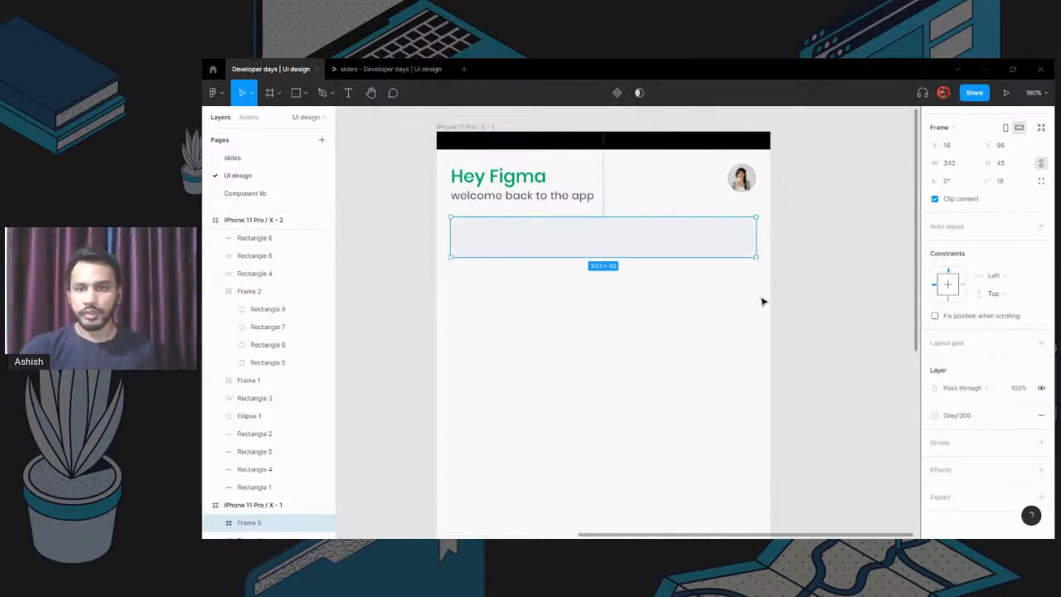
left_click(837, 274)
scroll(779, 290, "down", 3)
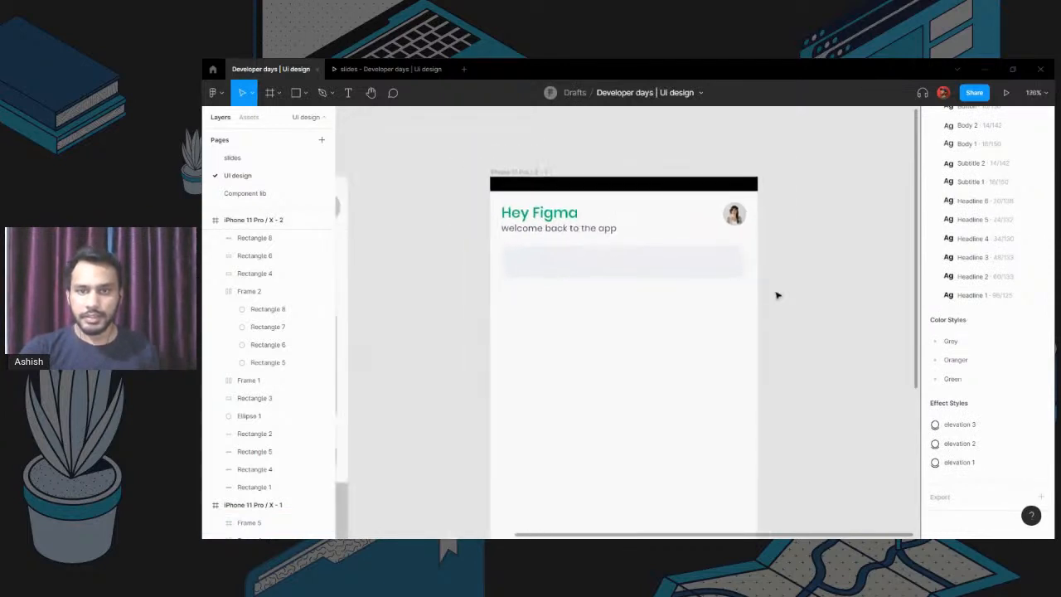
scroll(778, 302, "up", 1)
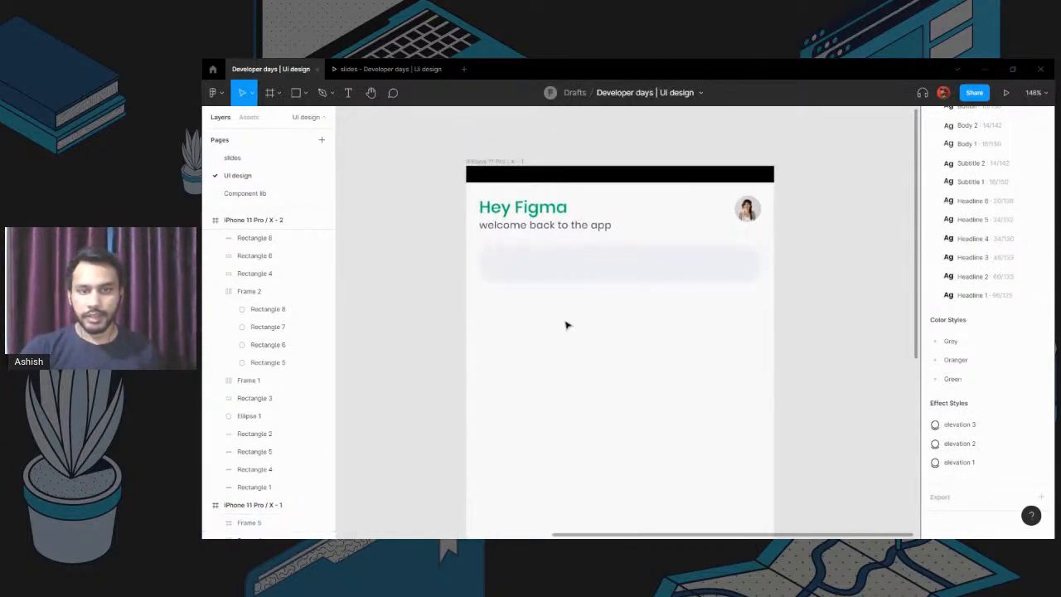
Step: Insert an instance of the local Component 1 icon into the empty area below the search bar
key("shift+i")
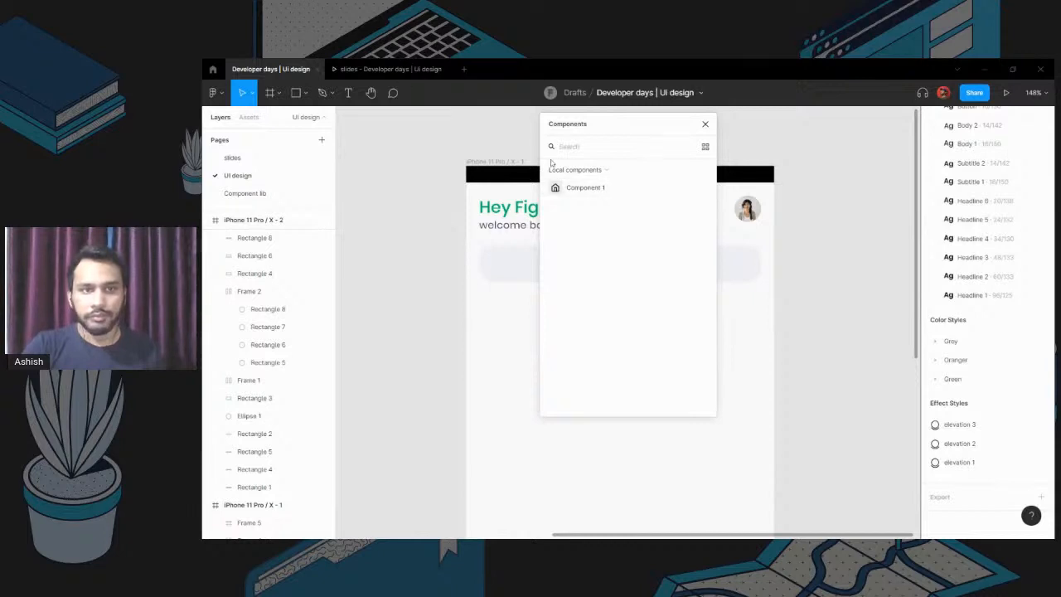
mouse_move(597, 194)
left_mouse_down()
mouse_move(506, 351)
mouse_move(582, 198)
mouse_move(602, 192)
left_mouse_up()
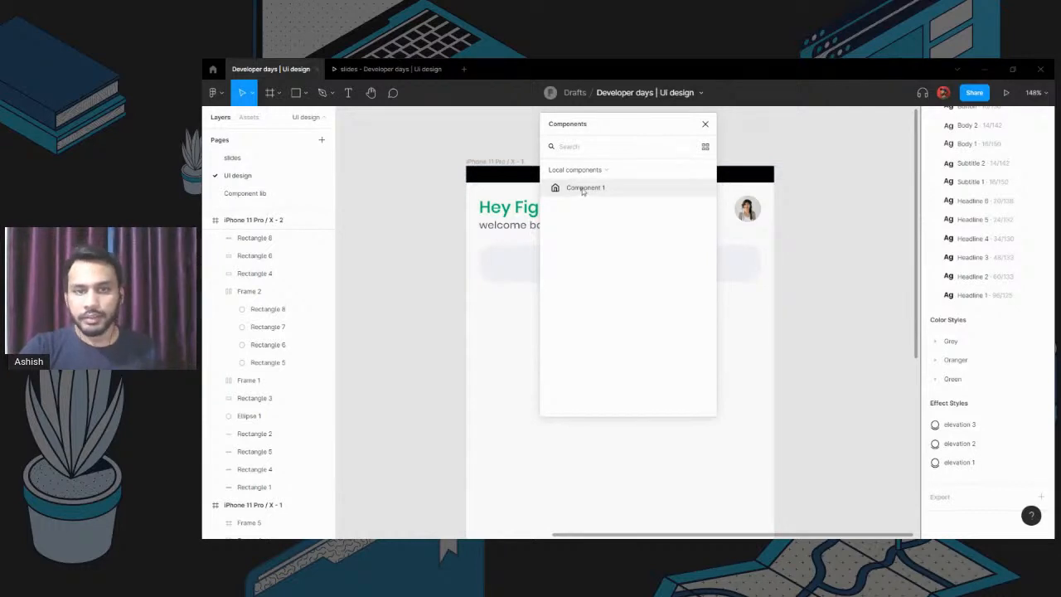
left_click_drag(584, 191, 512, 336)
scroll(539, 353, "up", 2)
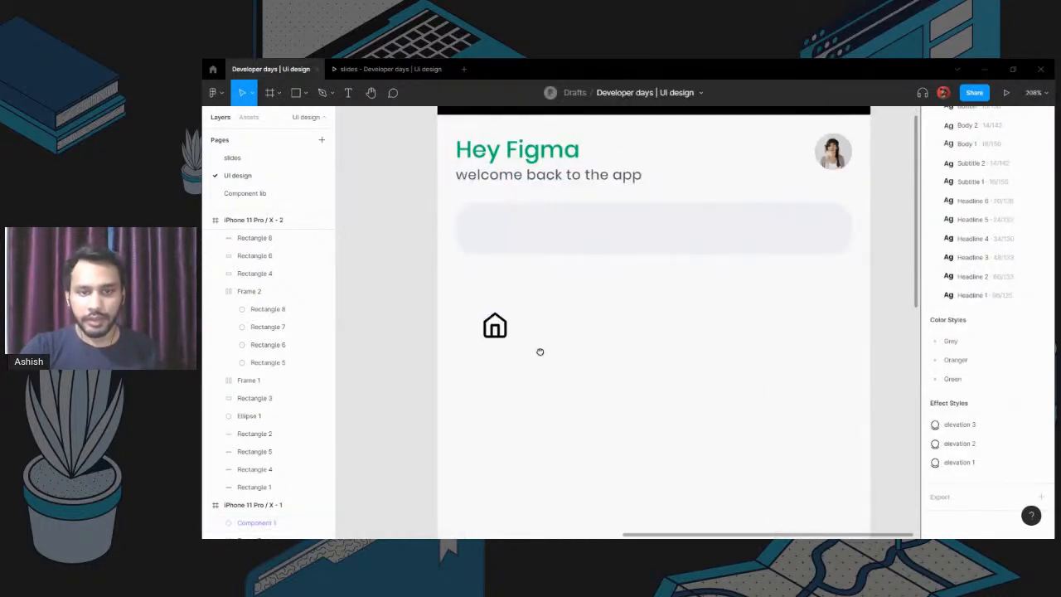
left_click_drag(539, 351, 534, 386)
Step: Switch the placed icon instance's Property 1 variant to search
left_click(491, 361)
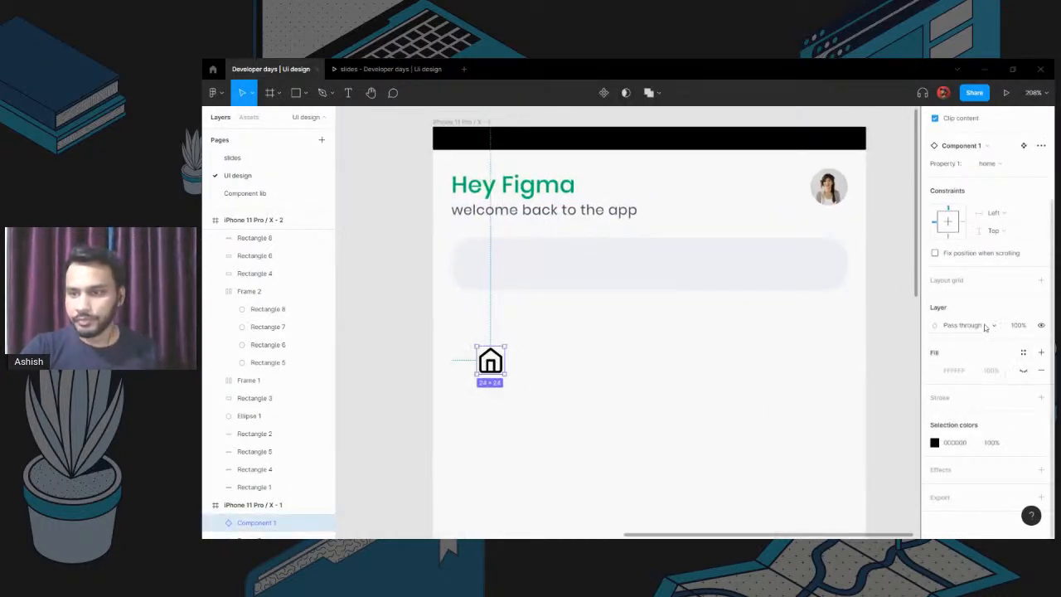
left_click(660, 407)
left_click(491, 361)
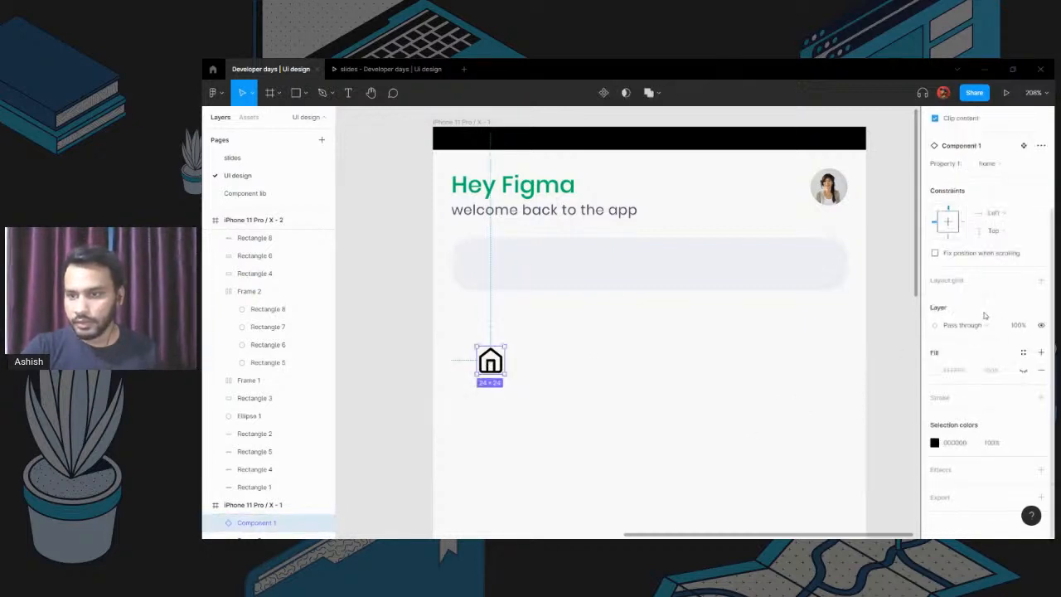
scroll(992, 358, "up", 3)
left_click(991, 285)
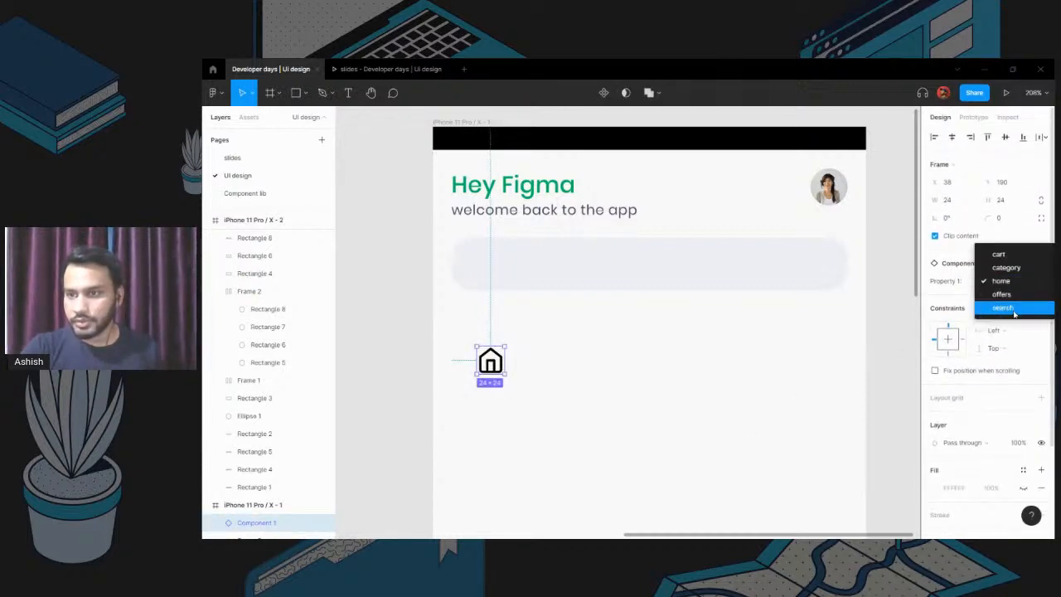
left_click(1007, 307)
left_click(560, 399)
Step: Move the search icon into the search bar frame at about X 15, Y 10
left_click_drag(491, 360, 490, 267)
key("alt")
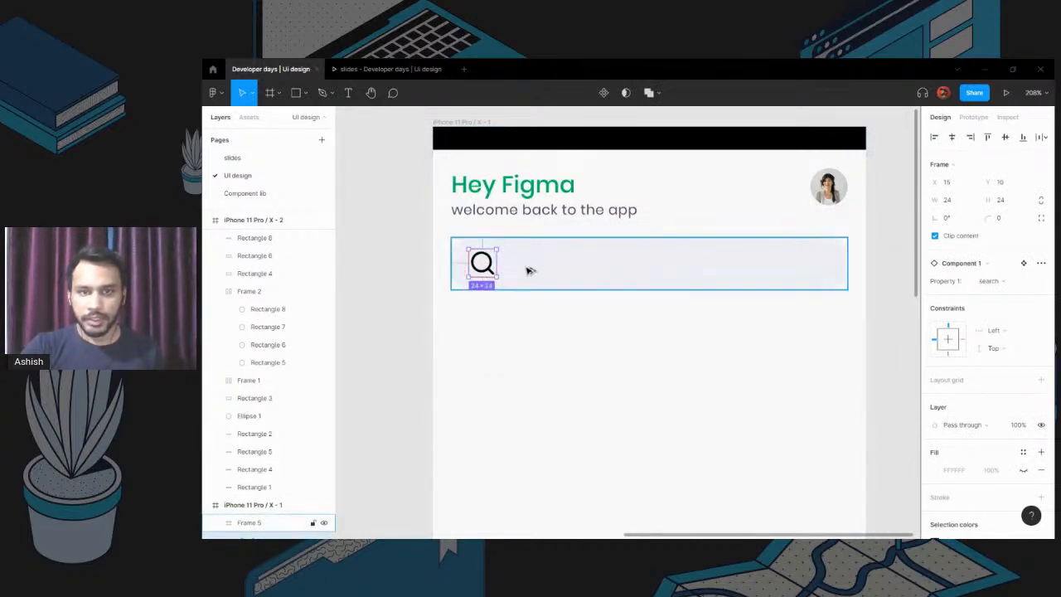
scroll(526, 268, "up", 3)
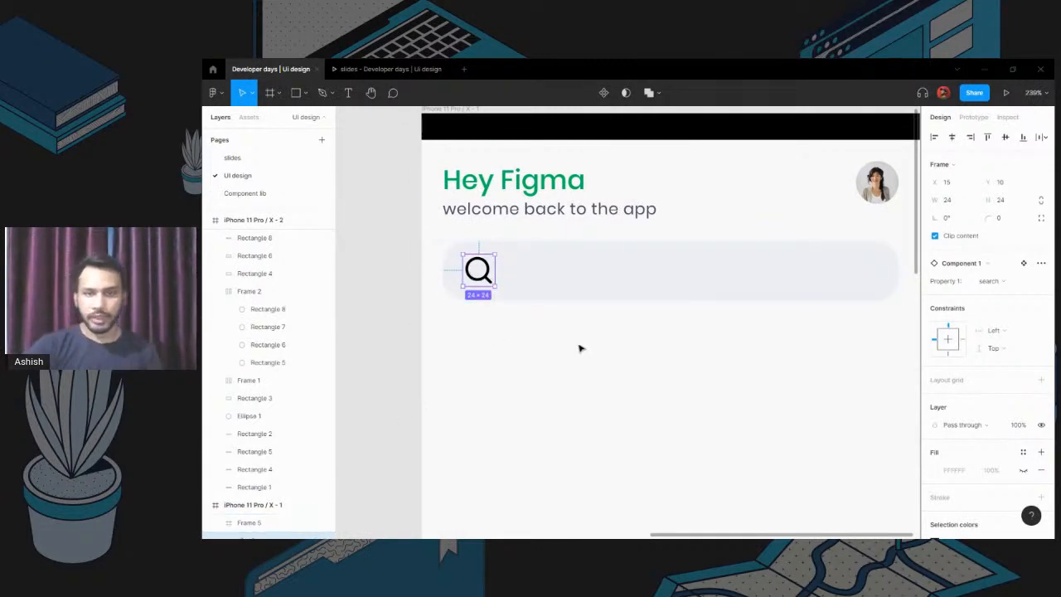
Step: Apply auto layout to the search bar frame and set its padding to 8 on all sides
left_click_drag(583, 345, 443, 236)
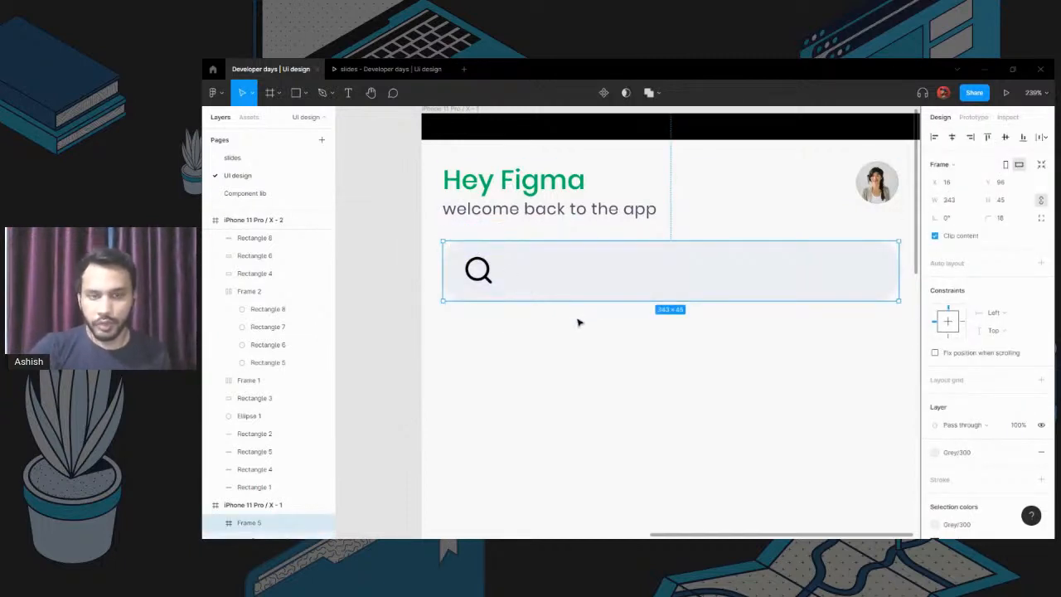
key("shift+a")
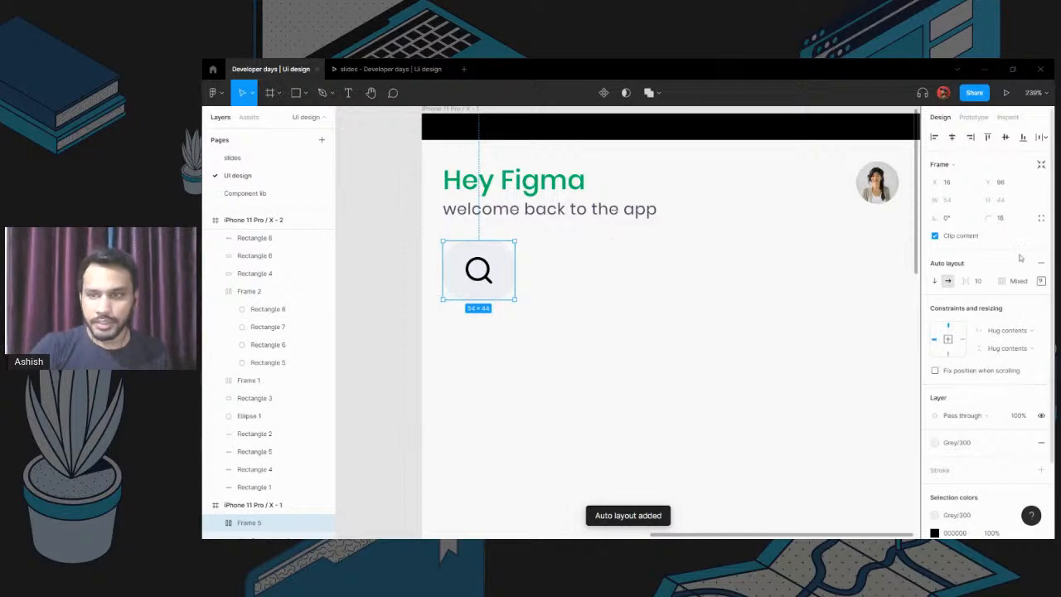
left_click(1021, 284)
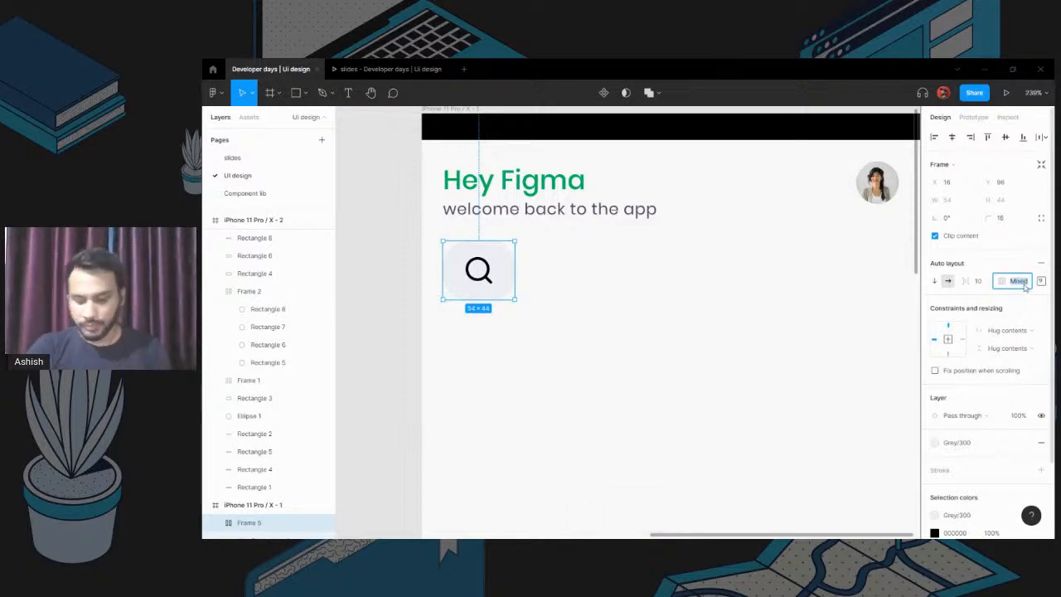
type("8")
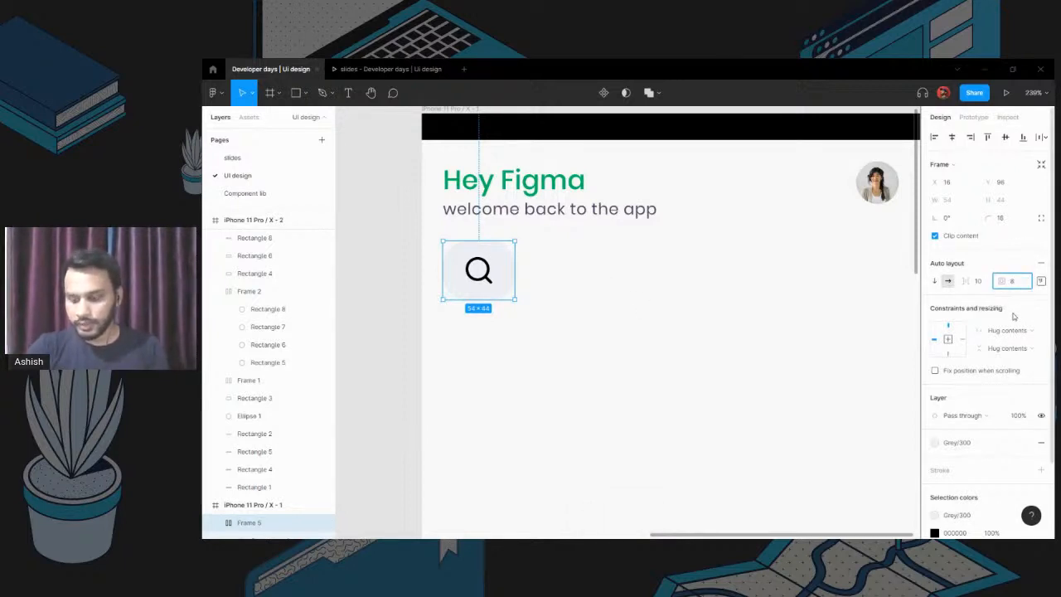
key("Return")
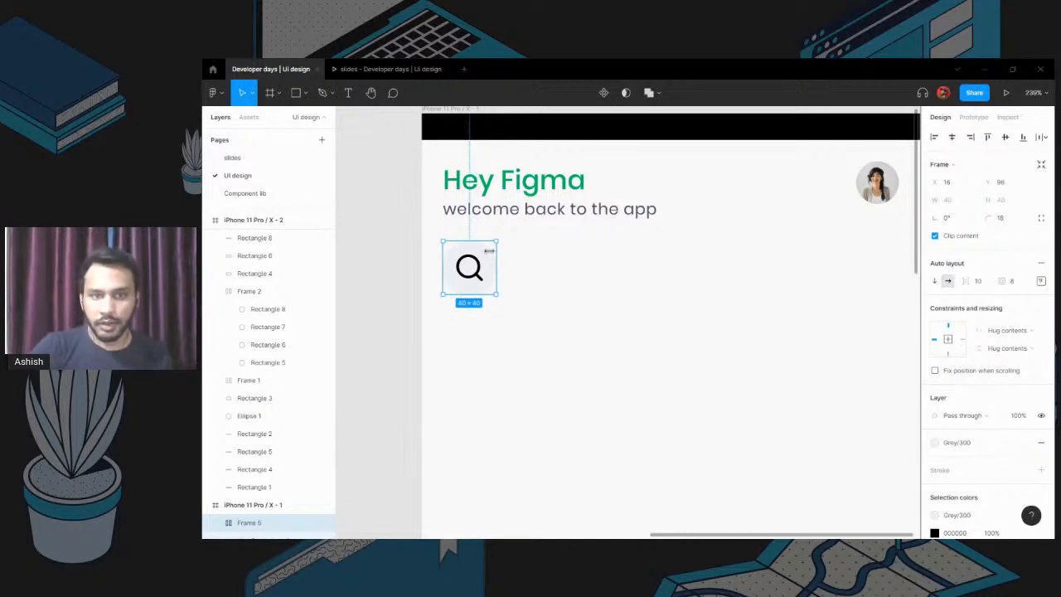
Step: Show the layout grids and widen the search bar frame to 343 so it spans all columns
left_click_drag(496, 268, 880, 276)
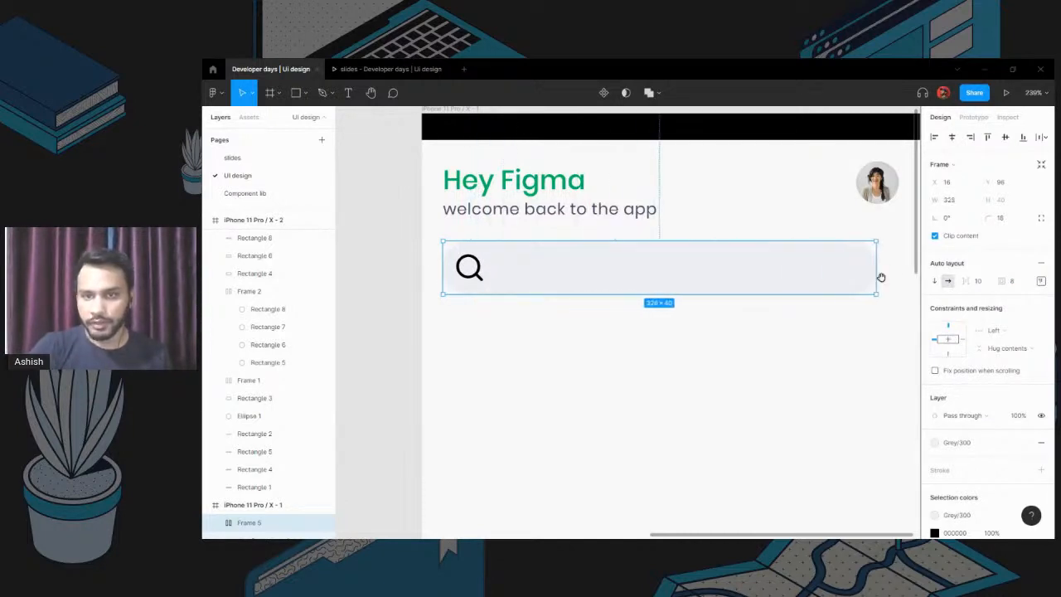
left_click_drag(880, 316, 798, 329)
scroll(798, 329, "down", 1)
scroll(746, 342, "left", 1)
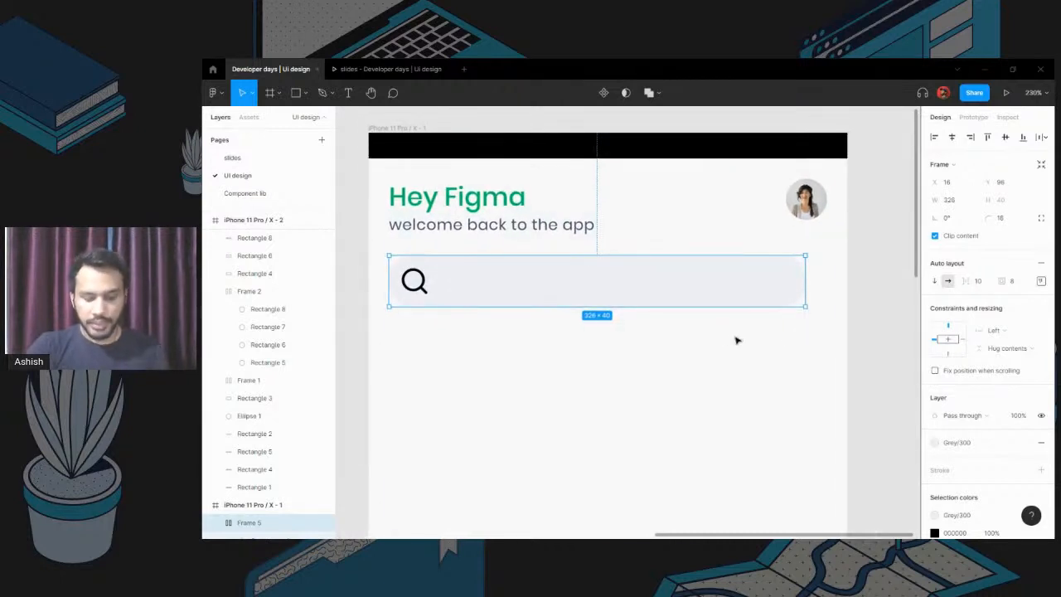
key("ctrl+shift+4")
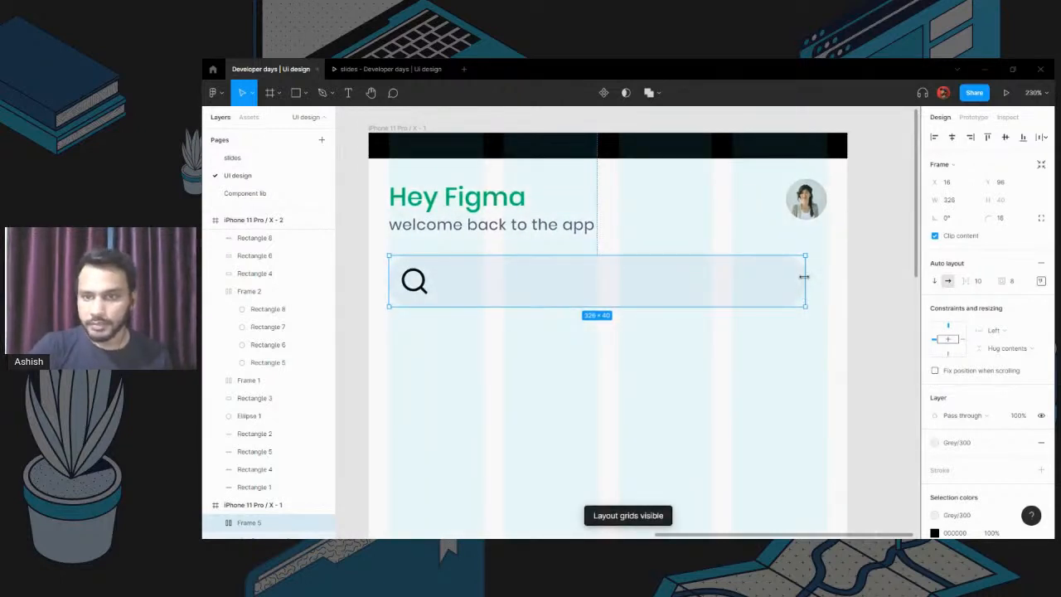
left_click(876, 304)
scroll(855, 272, "down", 3)
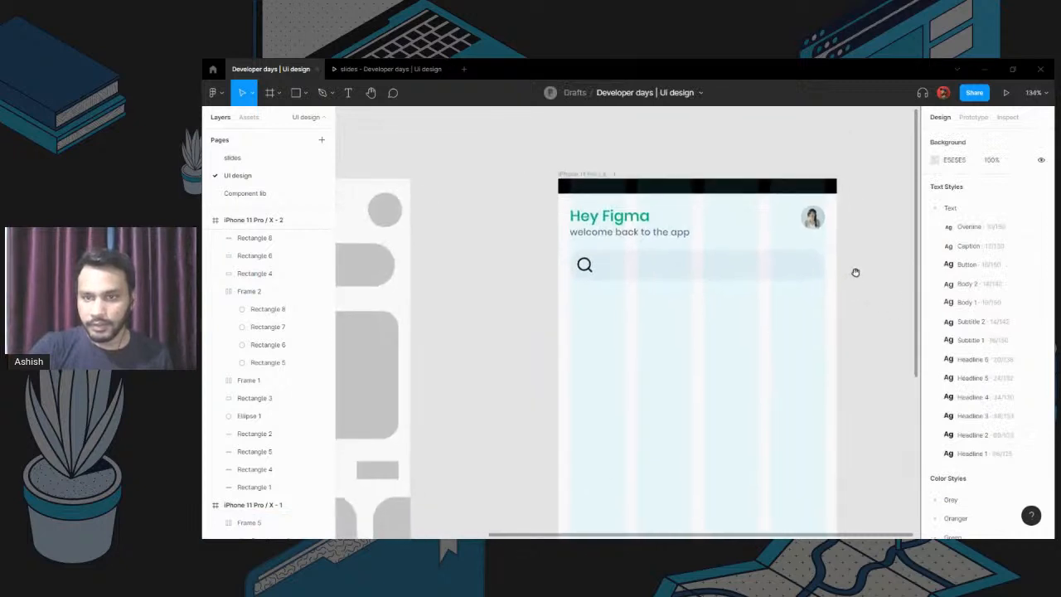
scroll(855, 272, "up", 2)
left_click(779, 273)
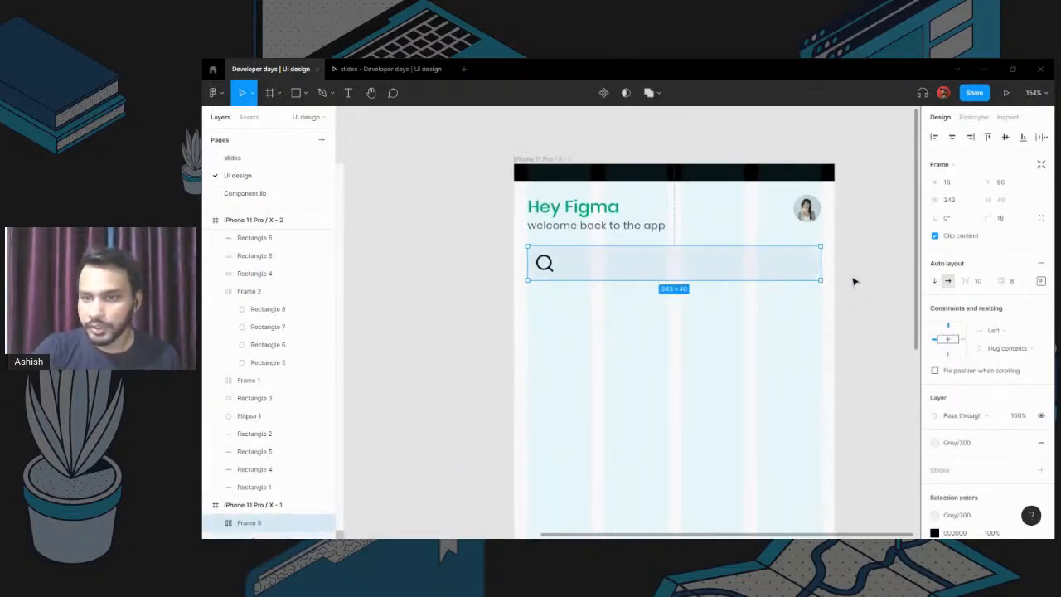
Step: Set the search bar's horizontal resizing to Hug contents, try it by duplicating the search icon inside, and undo the copies
left_click(1007, 331)
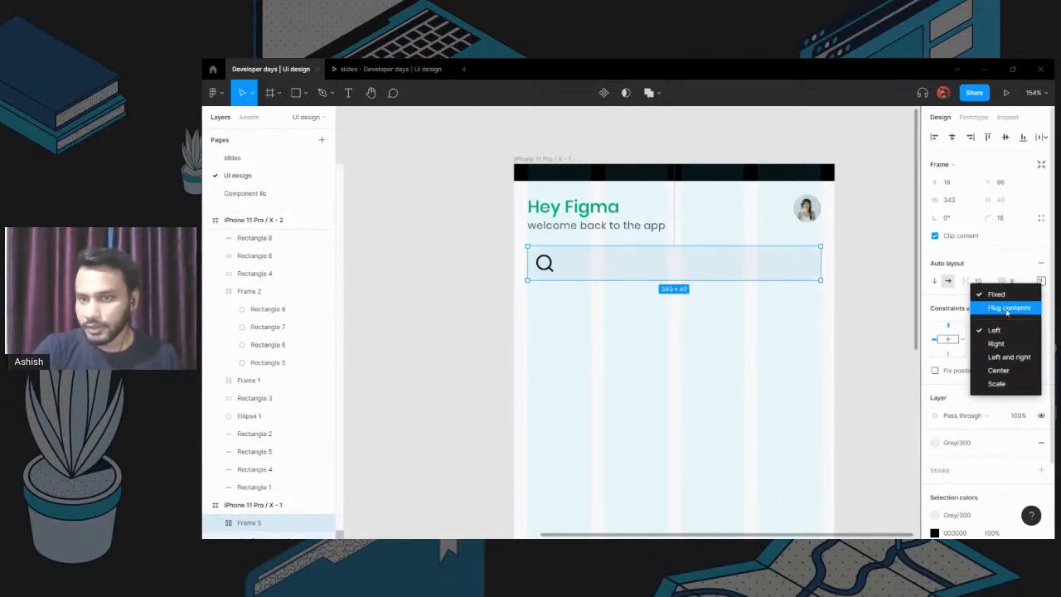
left_click(1008, 308)
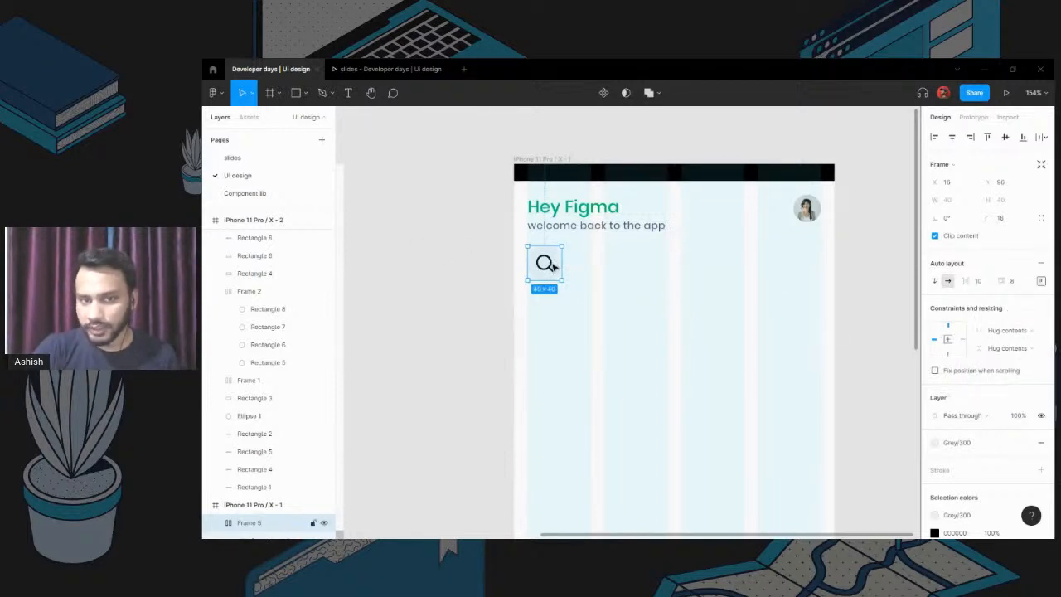
double_click(551, 266)
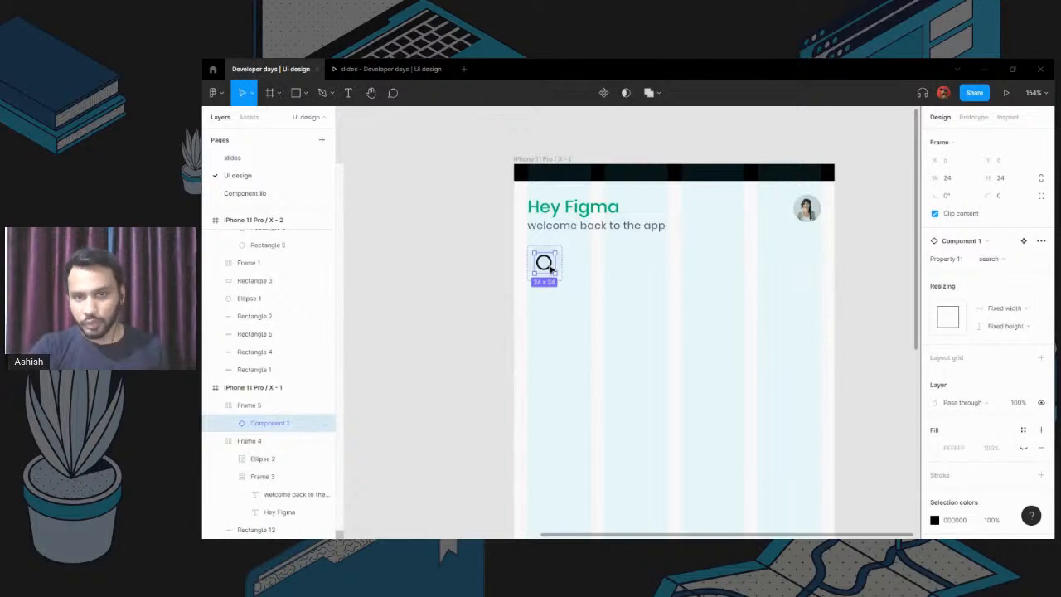
key("ctrl+d")
key("ctrl+d")
key("ctrl+d")
key("ctrl+z")
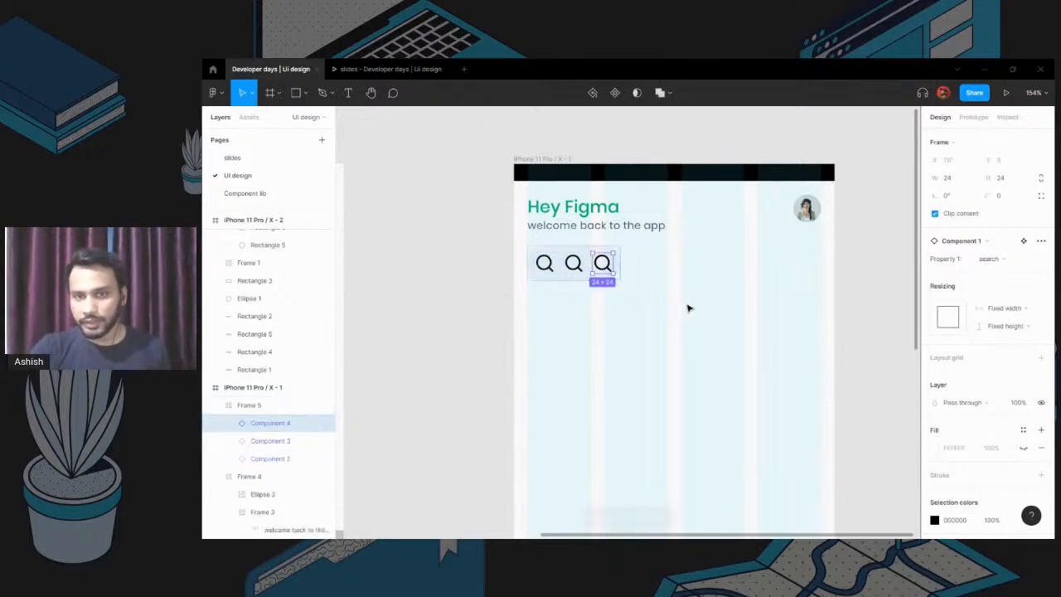
key("ctrl+z")
key("ctrl+z")
left_click(578, 269)
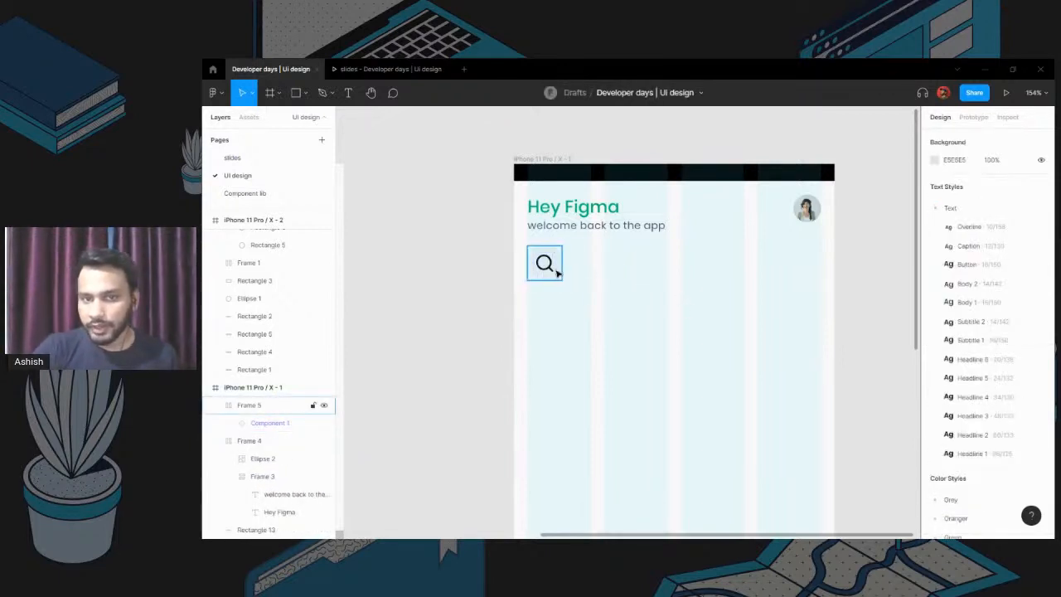
Step: Widen the search bar frame to about 113 and try its horizontal resizing options
left_click(557, 272)
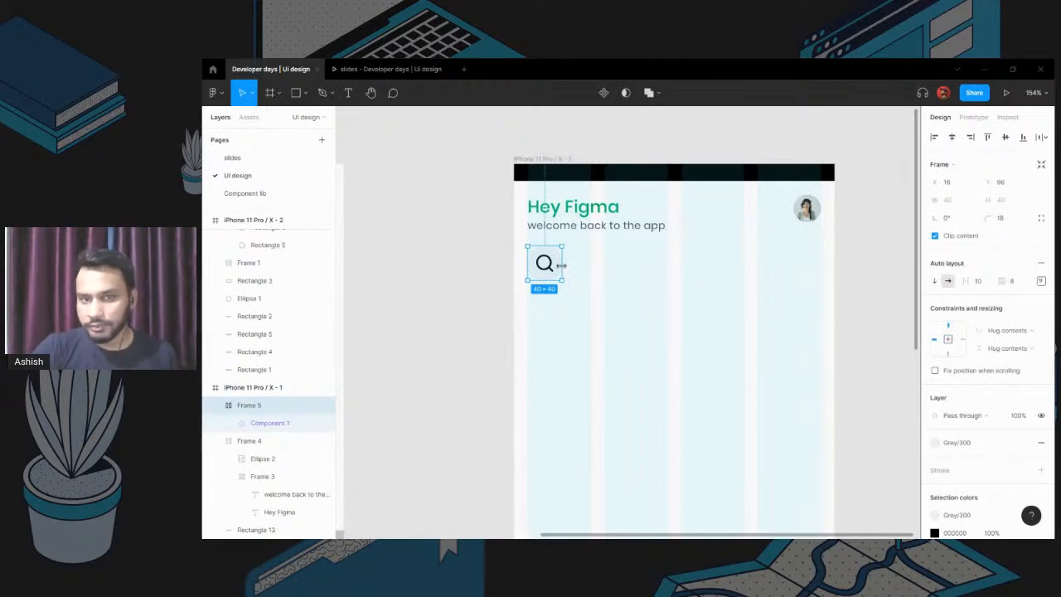
left_click_drag(562, 265, 624, 266)
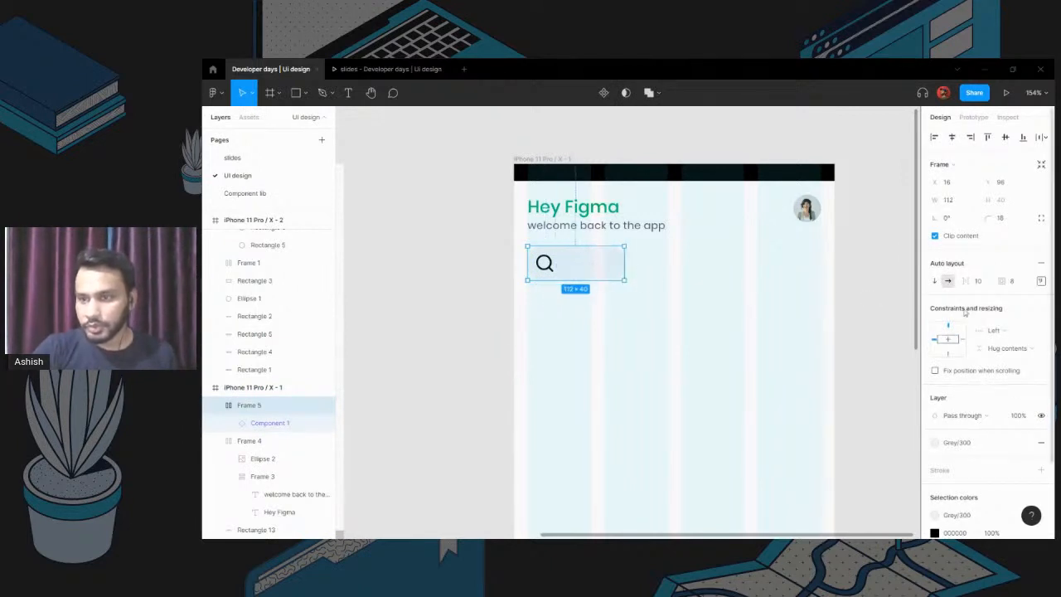
left_click(1007, 330)
left_click(1009, 308)
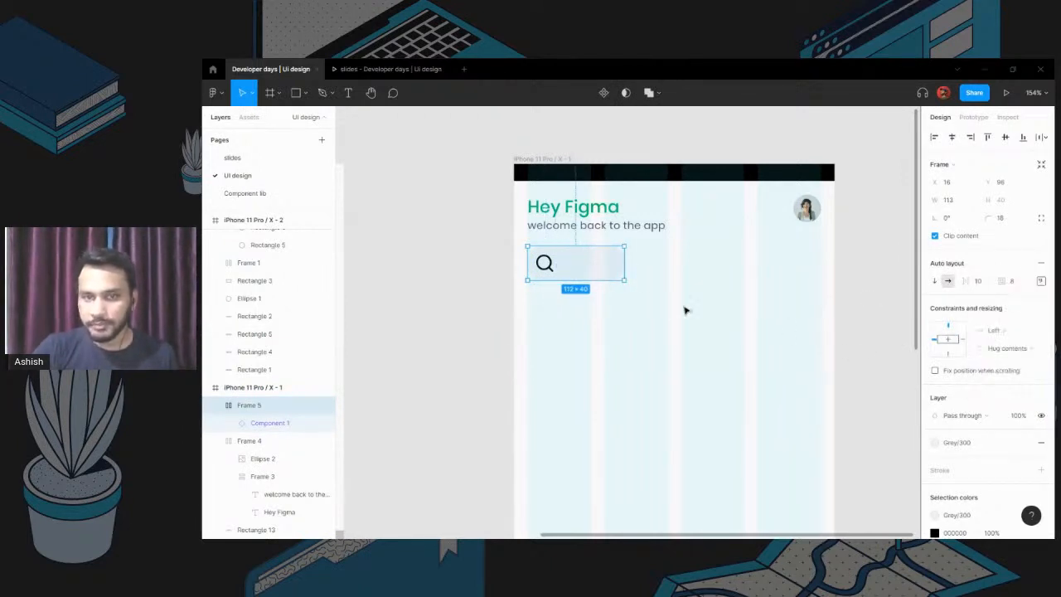
left_click(994, 330)
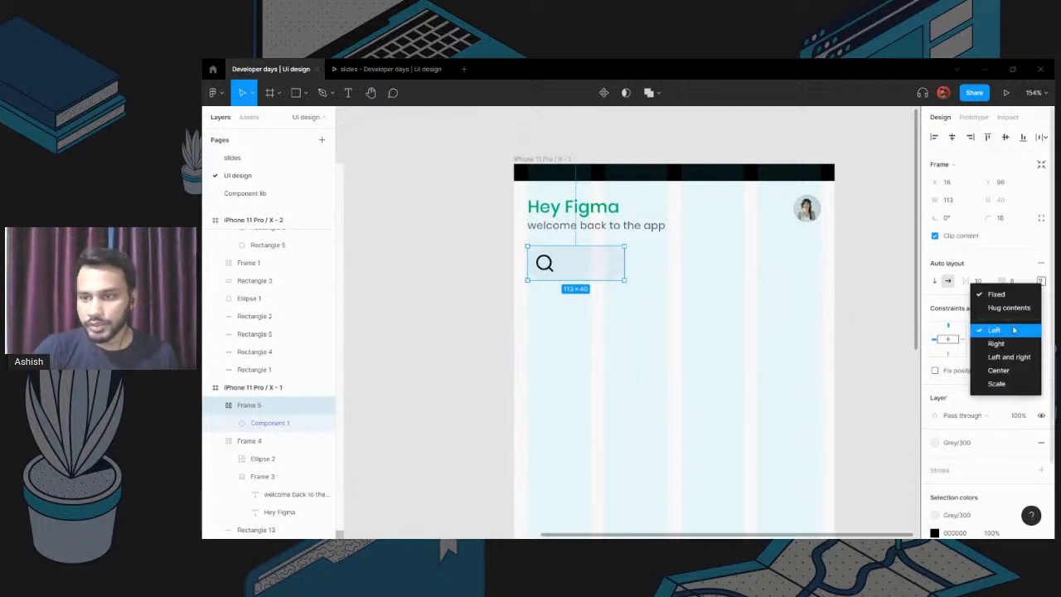
left_click(993, 332)
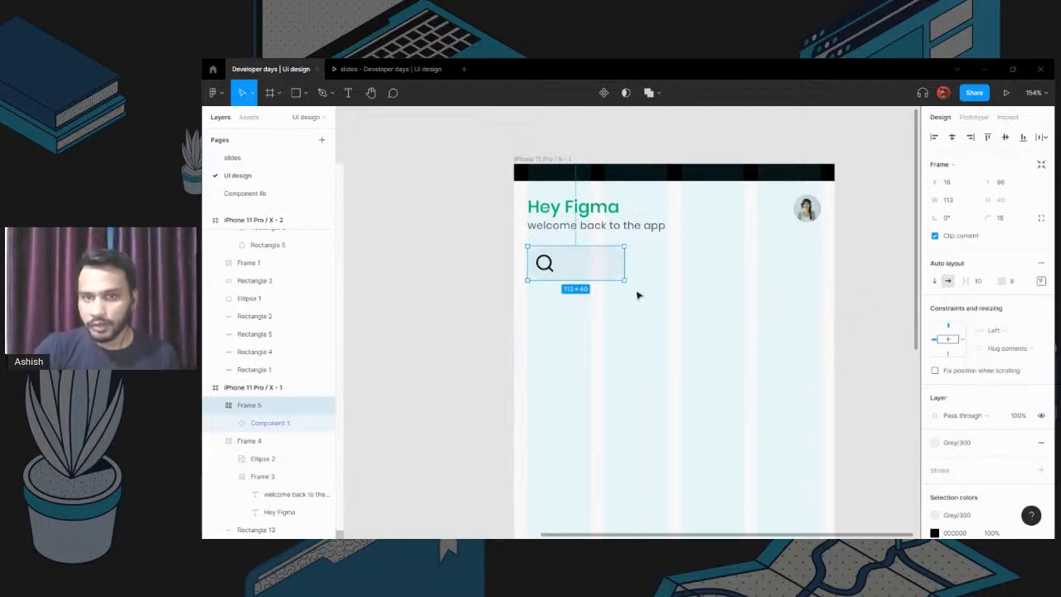
Step: Widen the search bar frame to 343 across all columns and set its horizontal constraint to Left and right
left_click_drag(627, 261, 817, 276)
left_click(782, 310)
left_click(773, 265)
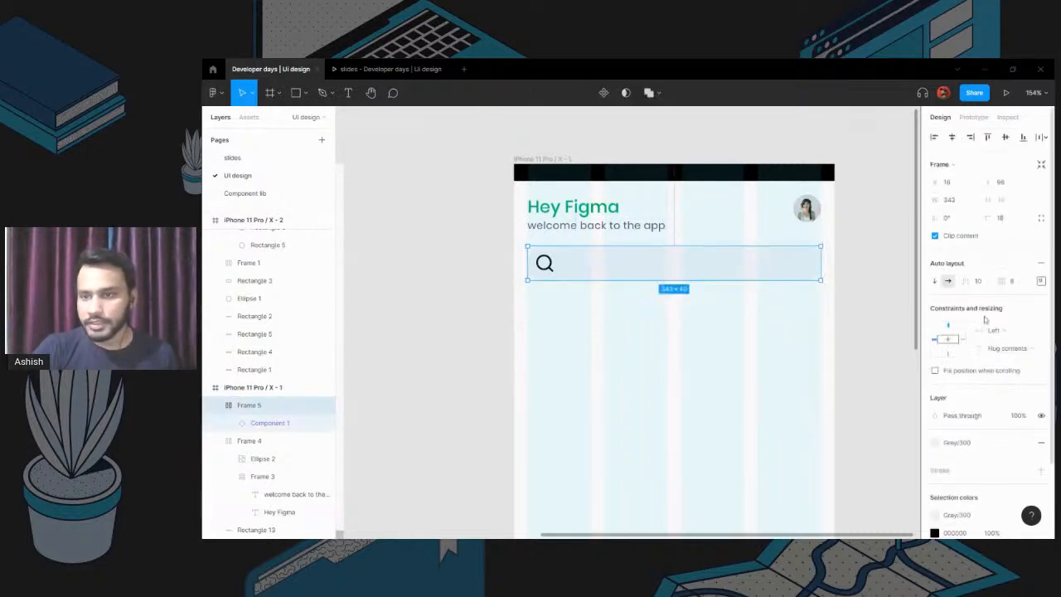
left_click(1010, 333)
left_click(1012, 361)
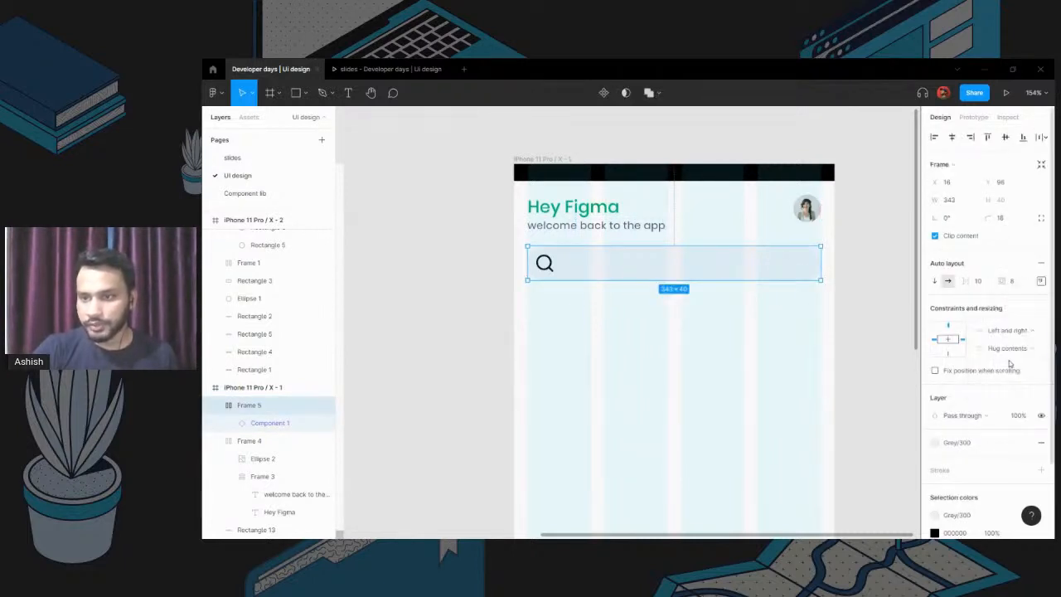
left_click(887, 346)
Step: Set the horizontal constraint of the header frame with the greeting and avatar to Left and right
scroll(887, 346, "down", 5)
scroll(829, 290, "right", 2)
left_click(782, 275)
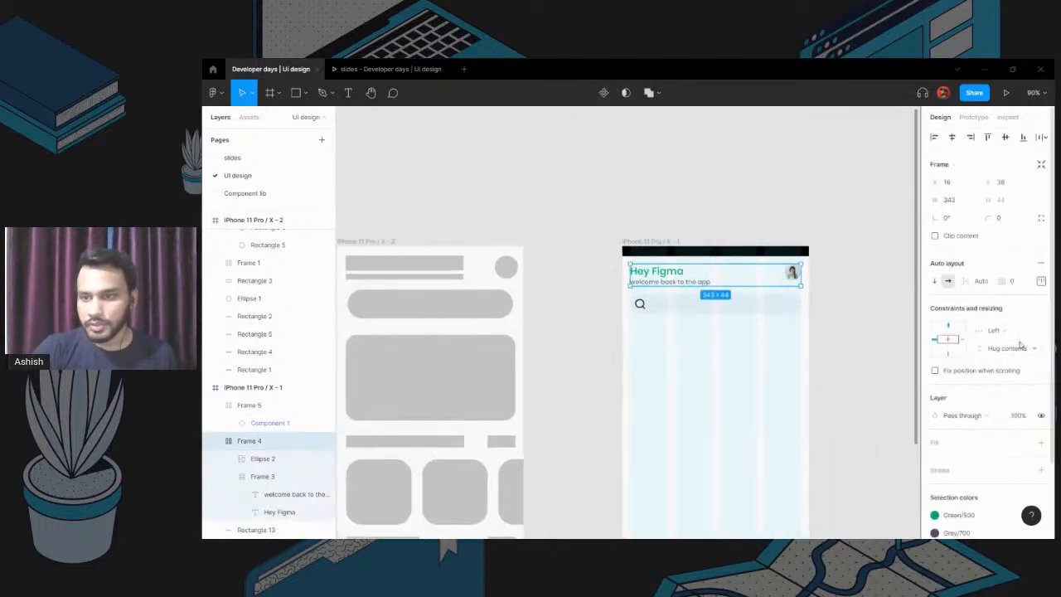
left_click(1009, 330)
left_click(1009, 356)
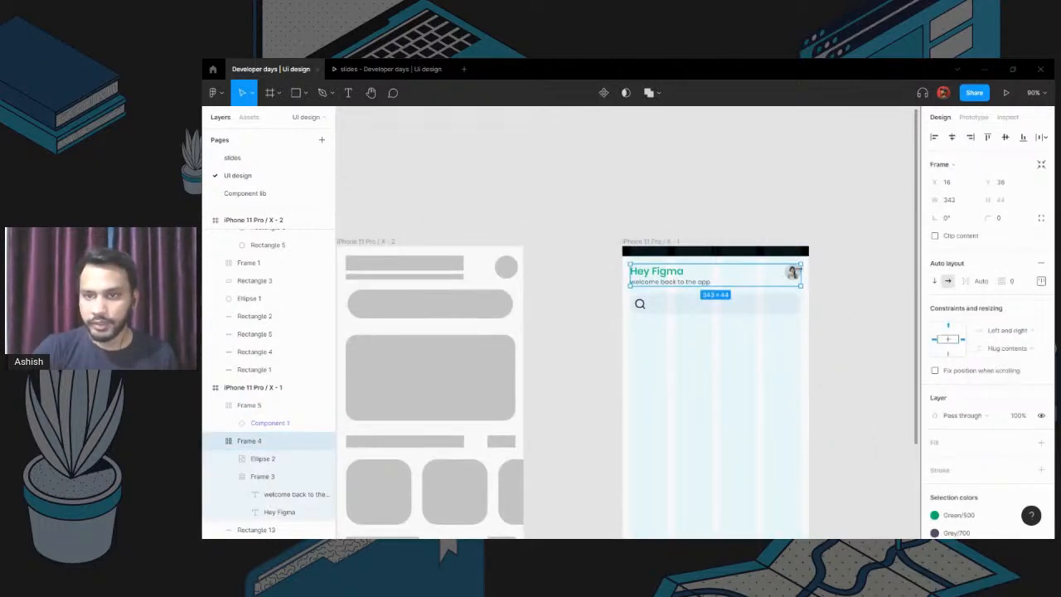
Step: Set the horizontal constraint of the black status bar rectangle to Left and right
left_click(779, 252)
left_click(993, 250)
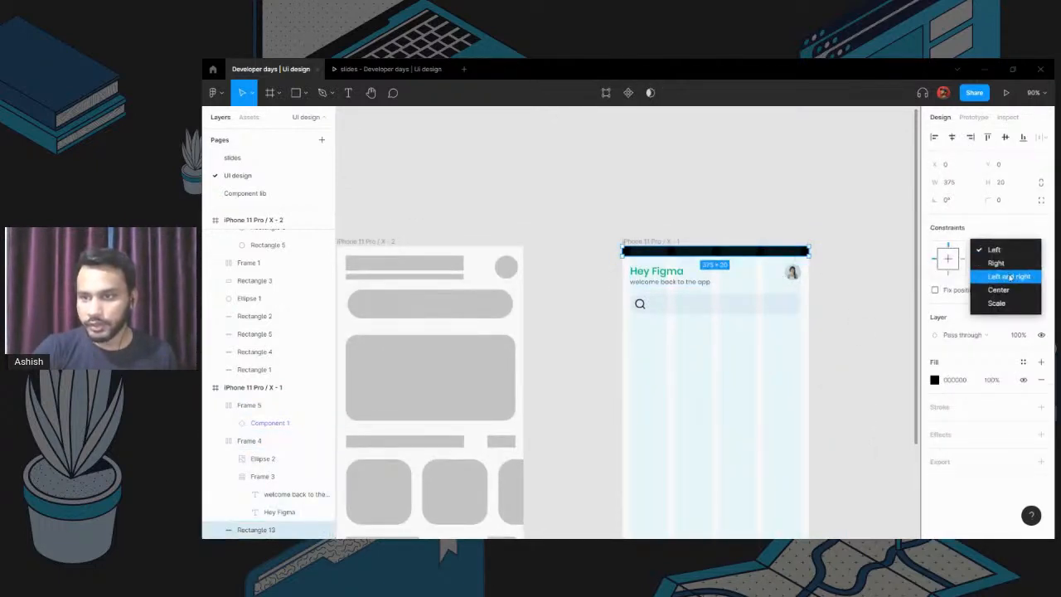
left_click(1009, 276)
left_click(854, 301)
Step: Test the constraints by widening the iPhone 11 Pro / X - 1 frame, and undo the resize
scroll(845, 299, "up", 2)
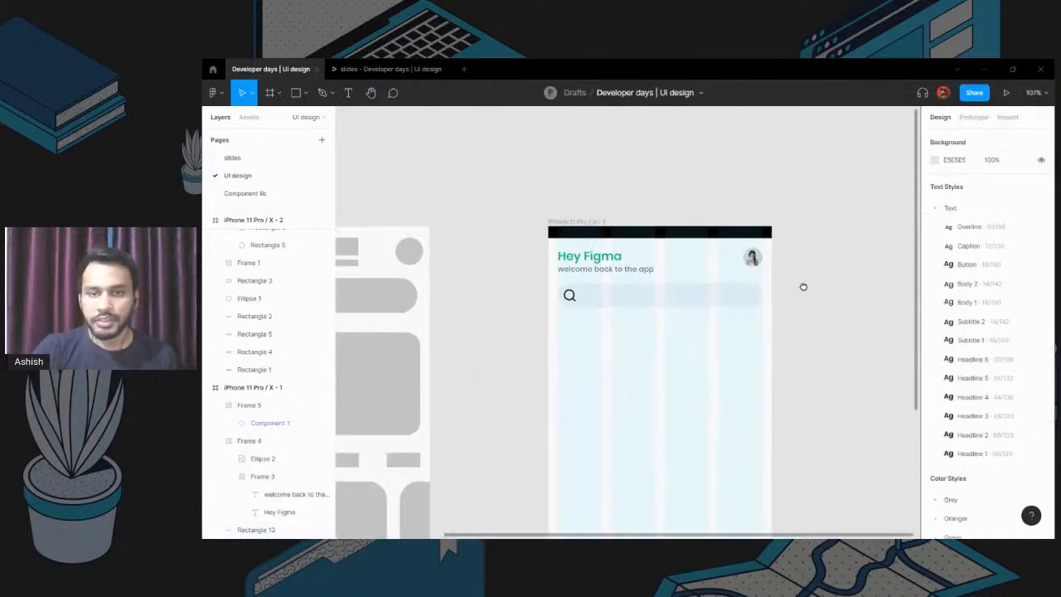
scroll(802, 287, "right", 3)
left_click(500, 184)
scroll(720, 296, "down", 3)
scroll(655, 284, "down", 2)
scroll(655, 284, "right", 2)
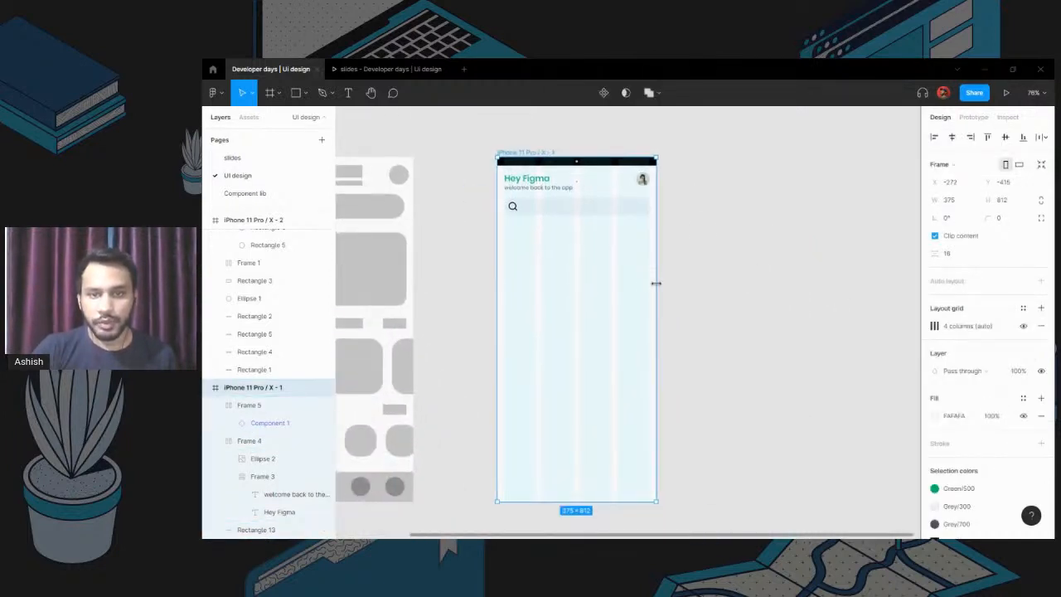
left_click_drag(658, 287, 776, 320)
key("ctrl+z")
left_click(693, 291)
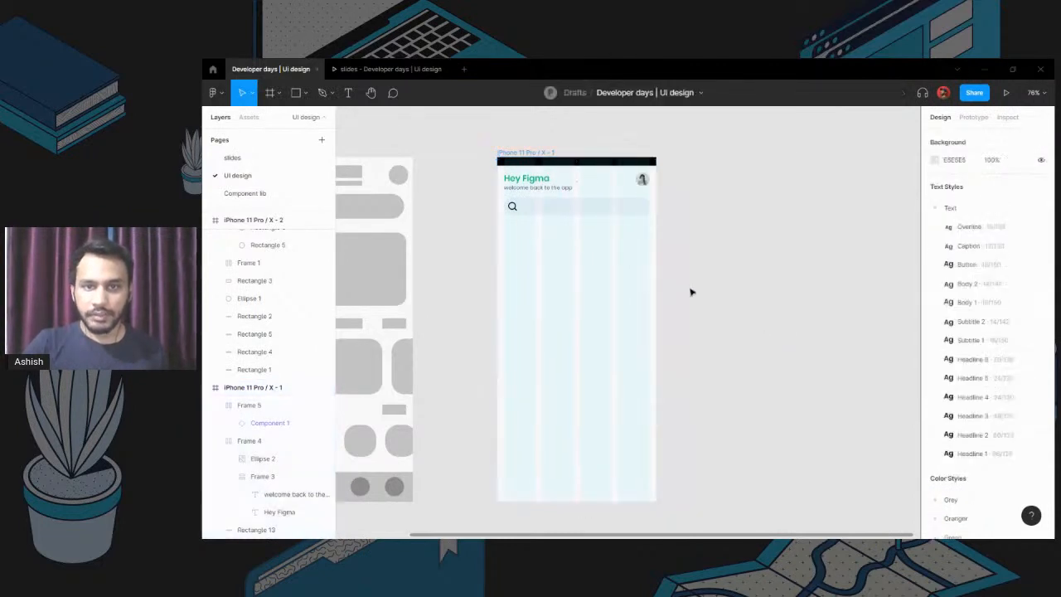
Step: Widen the iPhone 11 Pro / X - 1 frame to 795 to test the constraints again, and undo it
scroll(691, 291, "up", 2)
left_click_drag(694, 288, 748, 346)
left_click(500, 153)
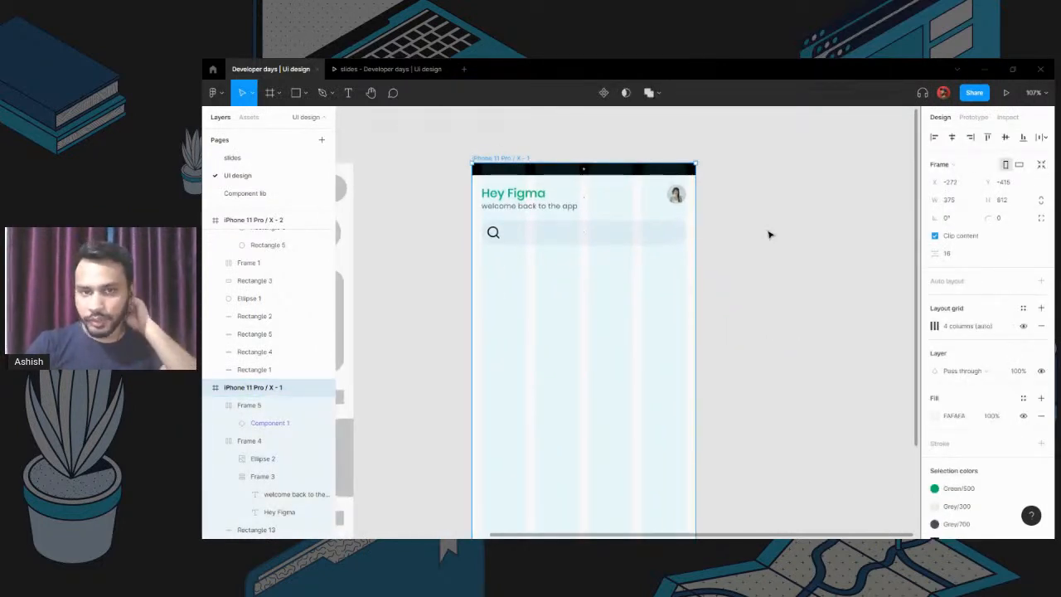
scroll(540, 163, "down", 4)
left_click_drag(697, 195, 675, 222)
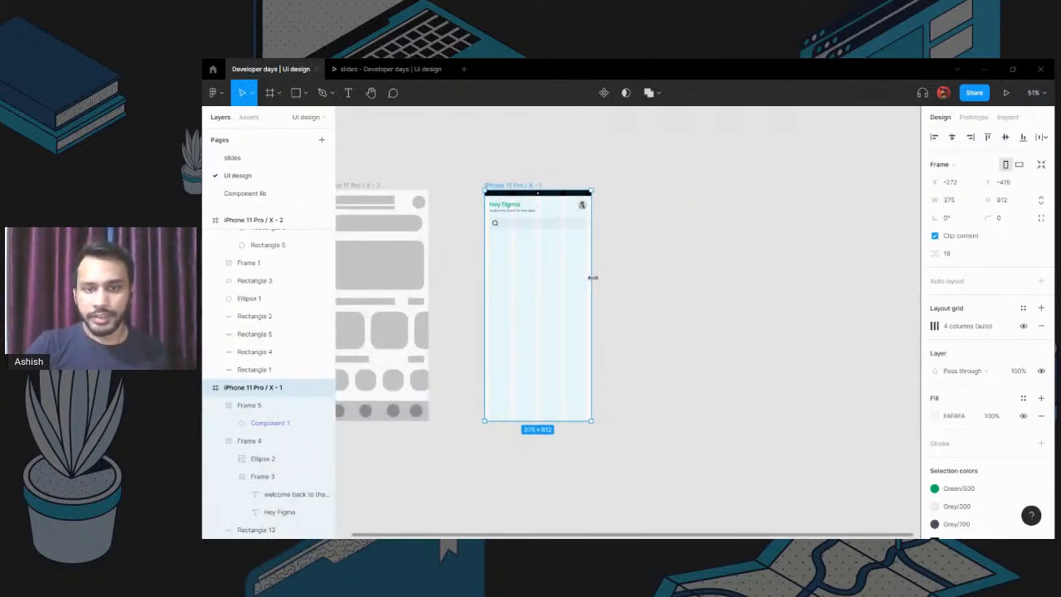
left_click_drag(593, 278, 710, 287)
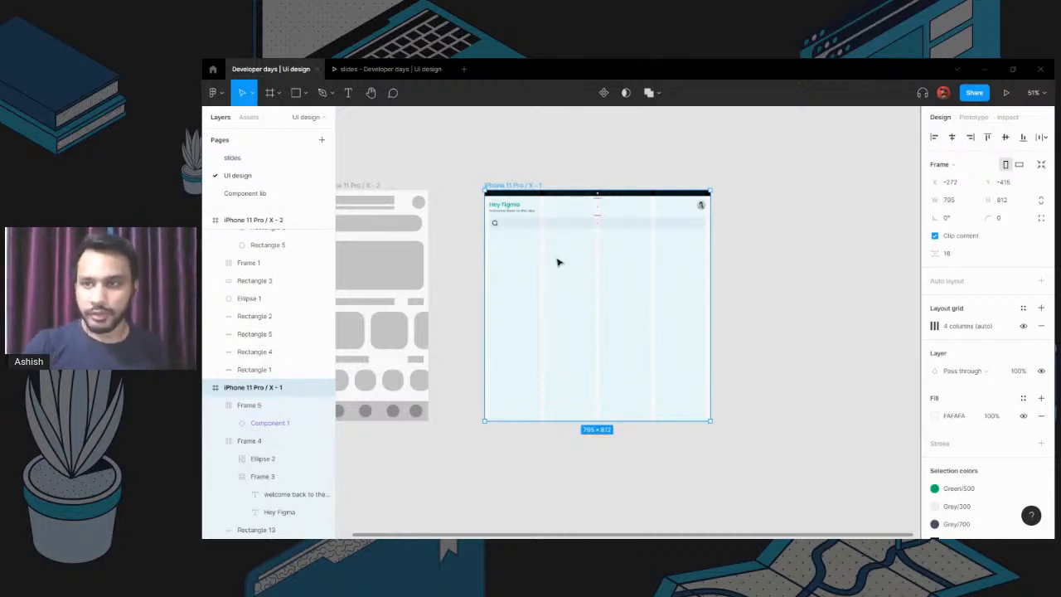
key("ctrl+z")
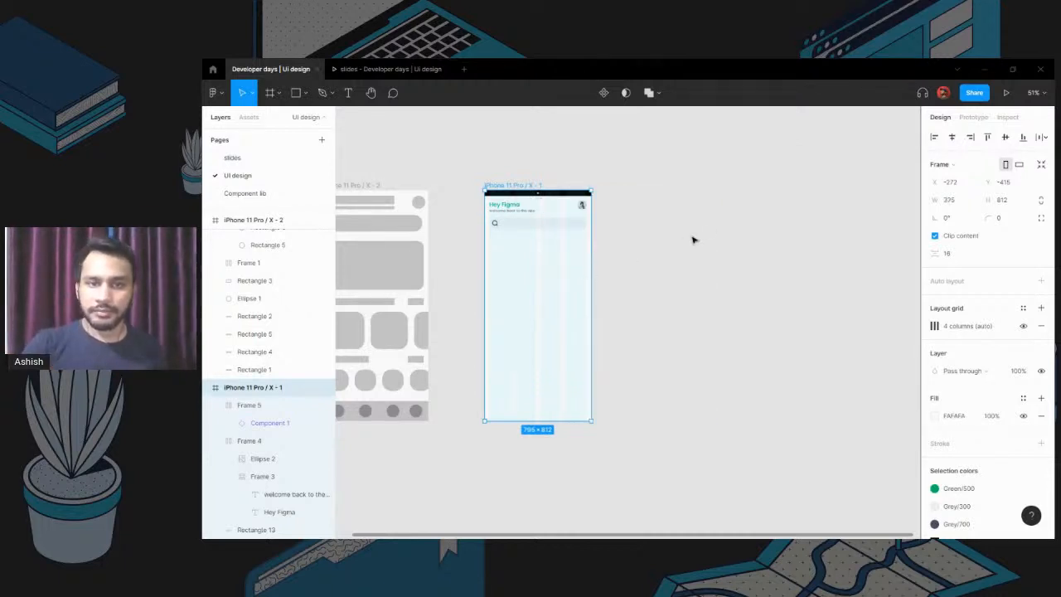
left_click(694, 240)
Step: Add a text layer reading "search your" in the empty area below the search bar
scroll(692, 239, "up", 3)
left_click_drag(507, 224, 696, 199)
scroll(640, 199, "up", 3)
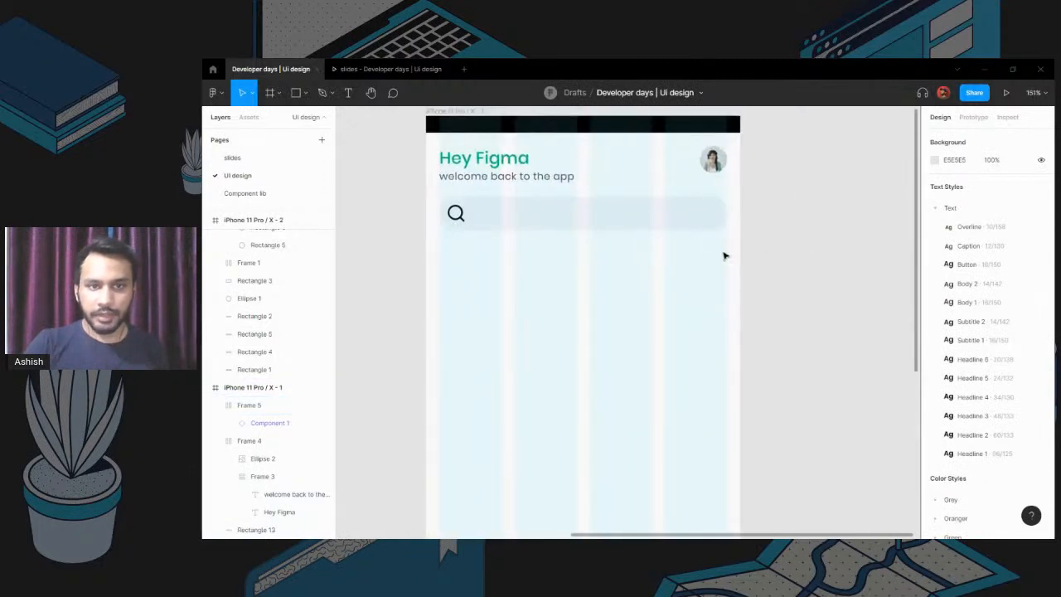
scroll(504, 251, "up", 4)
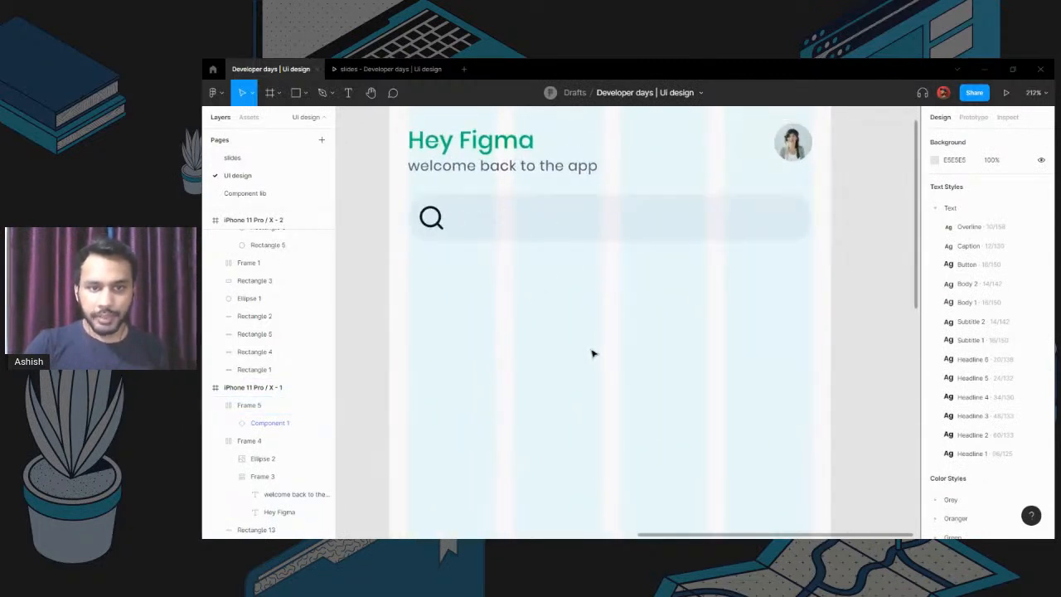
key("t")
left_click(537, 287)
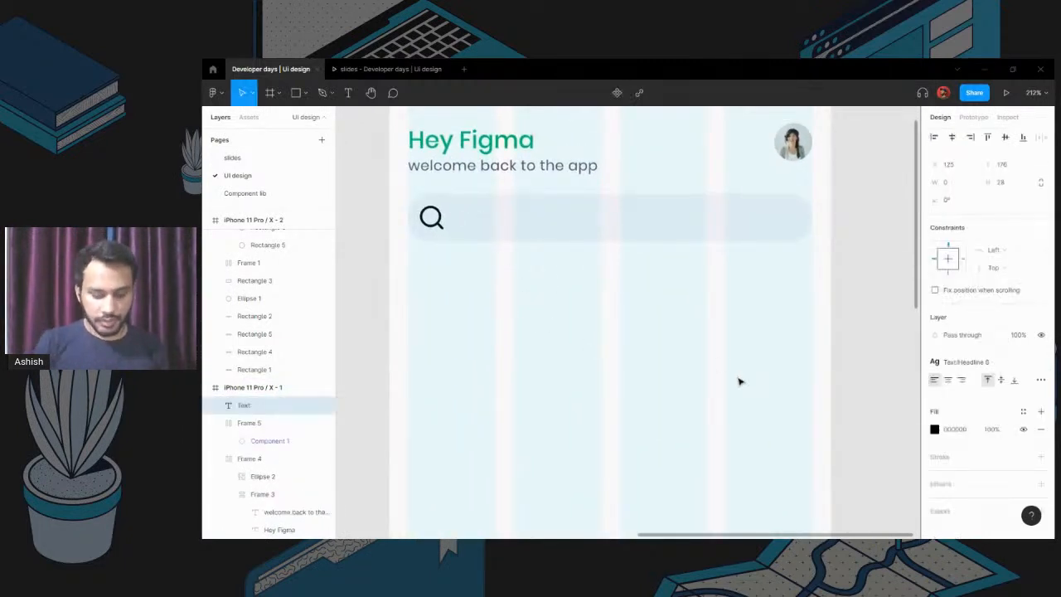
type("se")
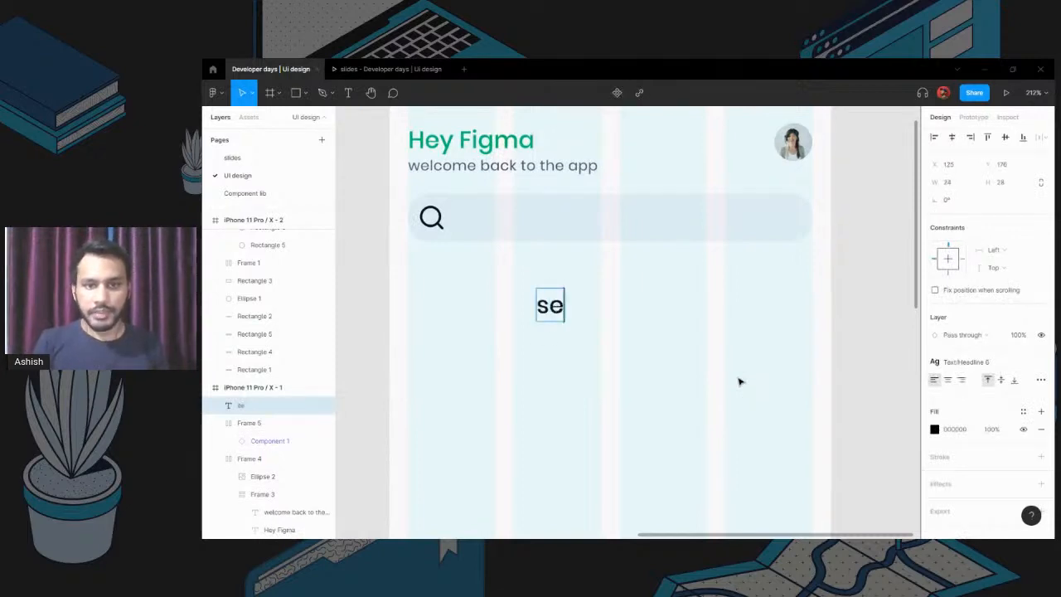
type("arch yuour")
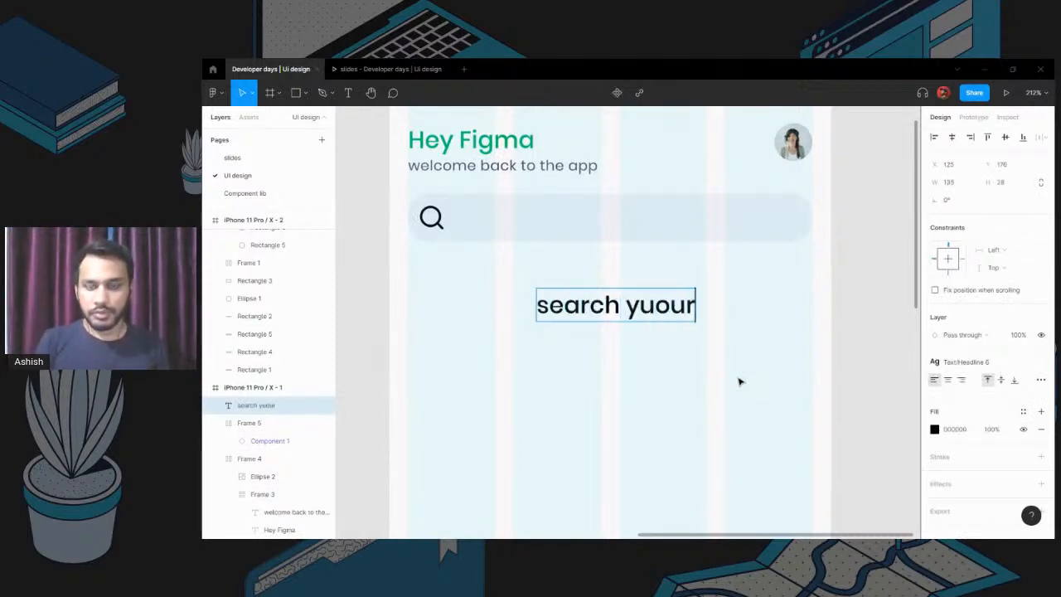
key("BackSpace")
key("BackSpace")
key("BackSpace")
key("BackSpace")
key("BackSpace")
key("BackSpace")
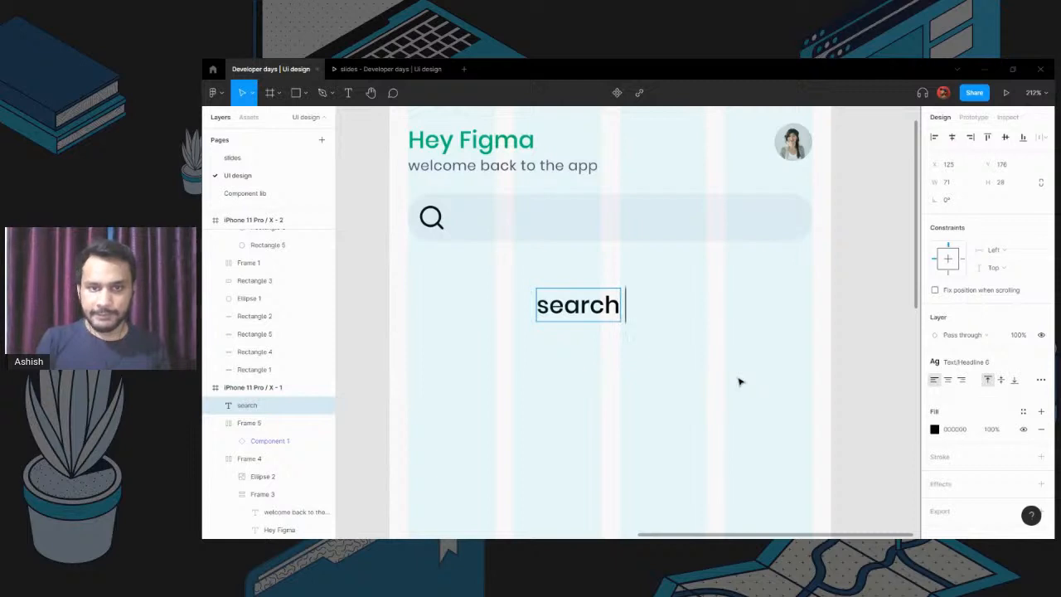
type("yoru")
key("BackSpace")
key("BackSpace")
type("ur")
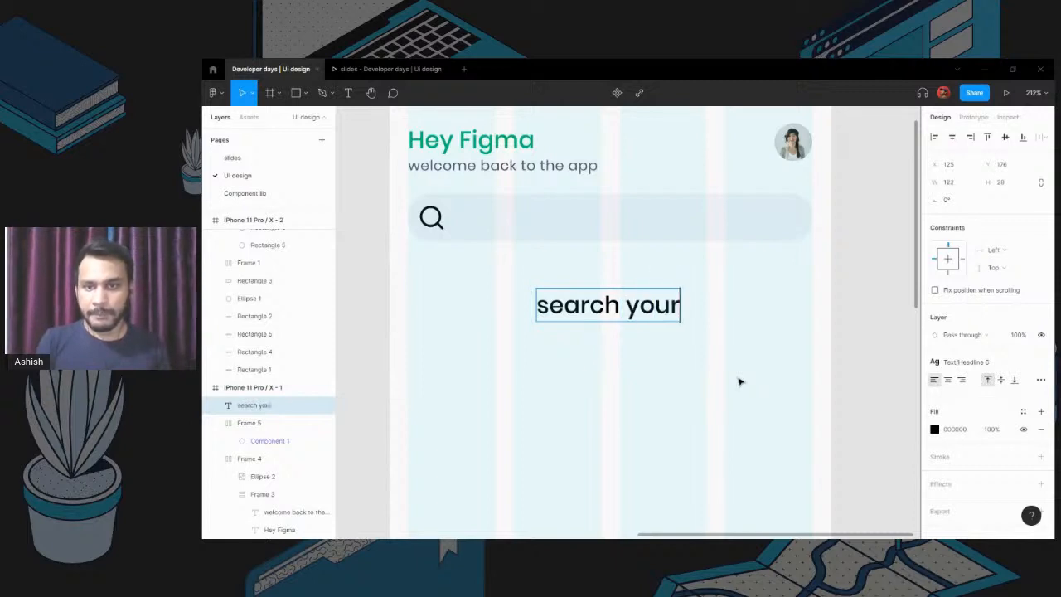
Step: Change the text below the search bar to "Search..." with a capital S
key("BackSpace")
key("BackSpace")
key("BackSpace")
key("BackSpace")
key("BackSpace")
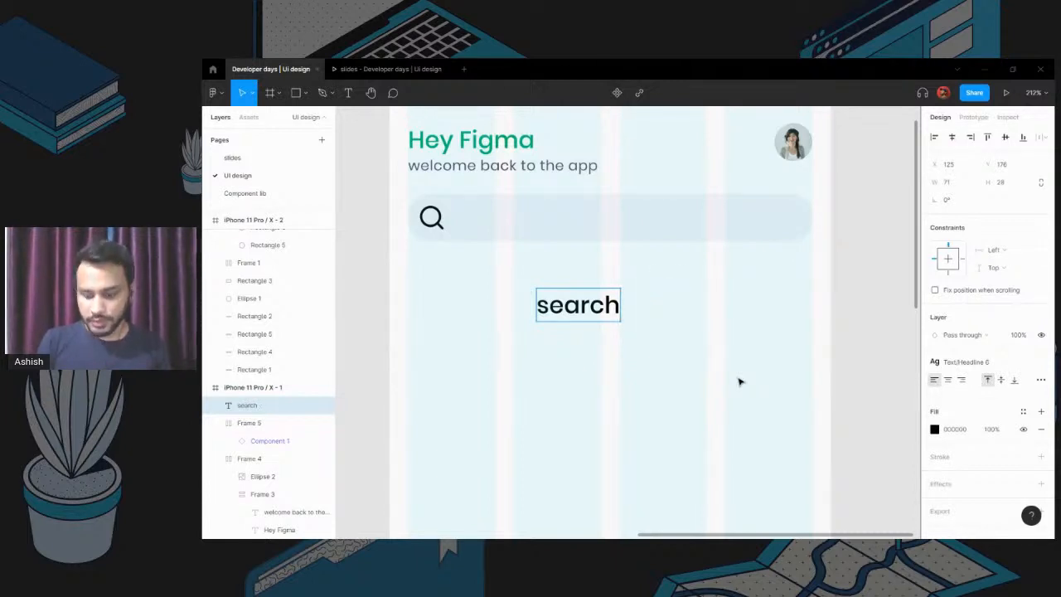
type("...")
key("Escape")
left_click(612, 379)
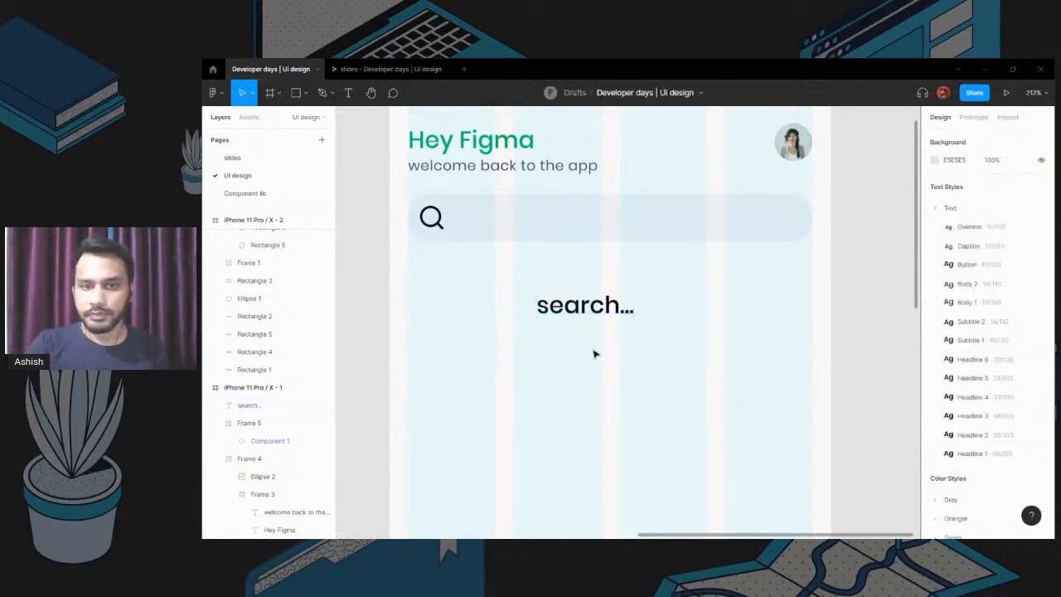
double_click(547, 307)
key("BackSpace")
type("S")
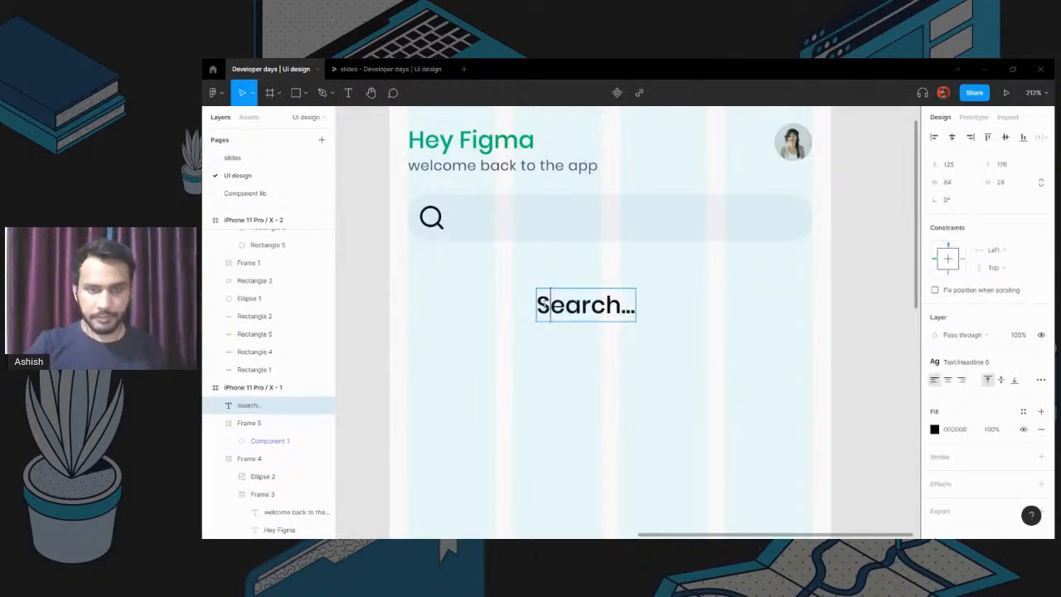
key("Escape")
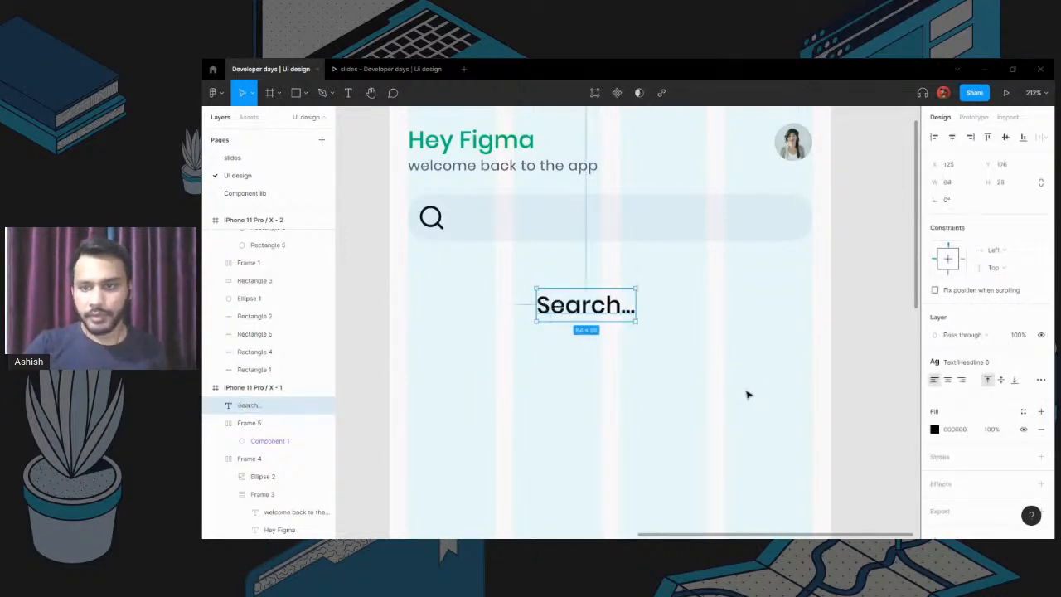
Step: Apply the Button text style to the "Search..." text
left_click(963, 362)
scroll(967, 507, "up", 3)
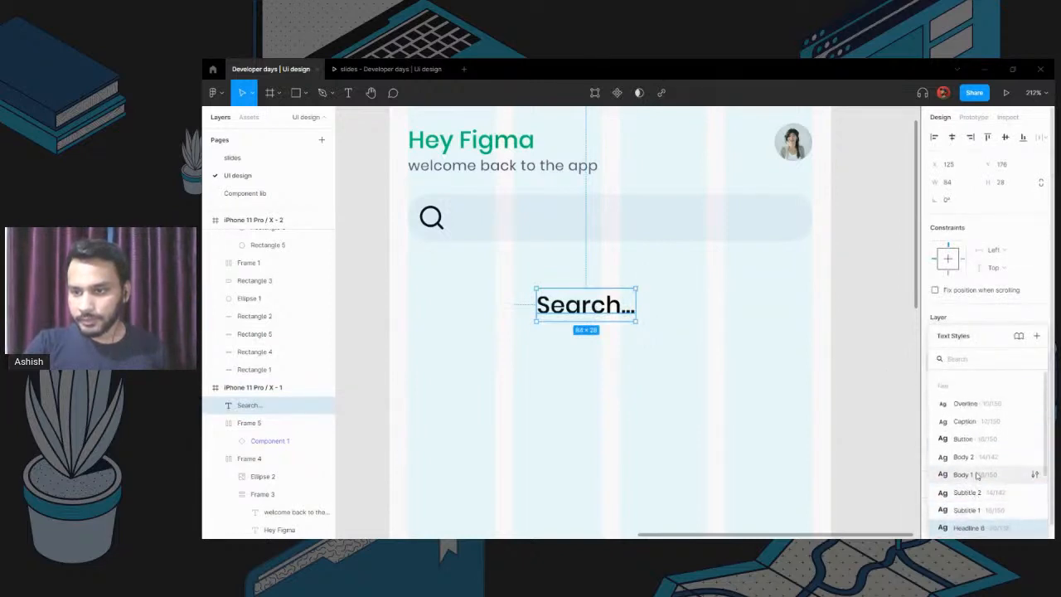
left_click(964, 440)
left_click(675, 374)
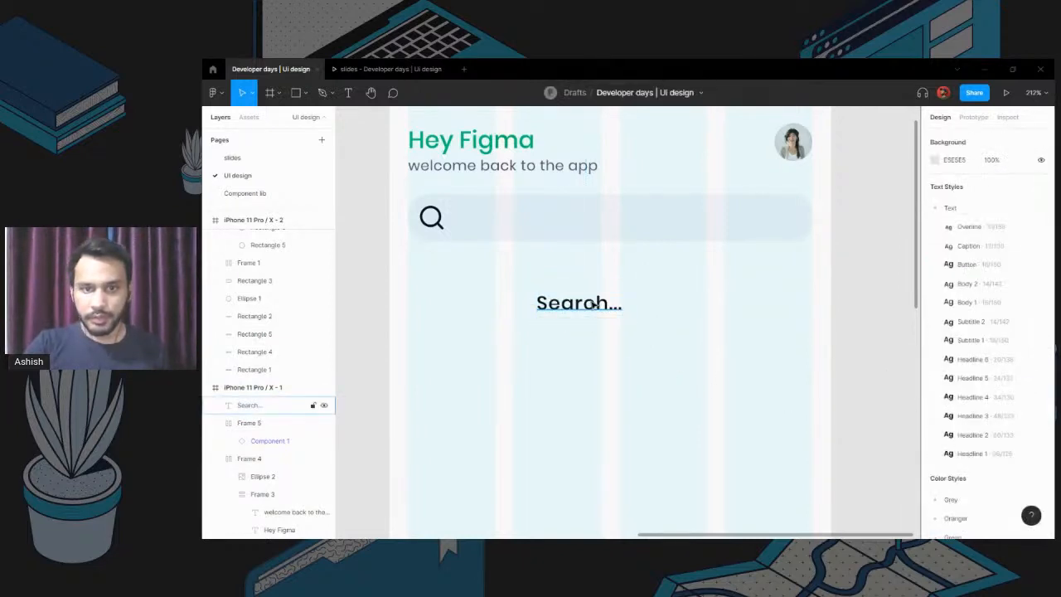
left_click(319, 405)
left_click(962, 362)
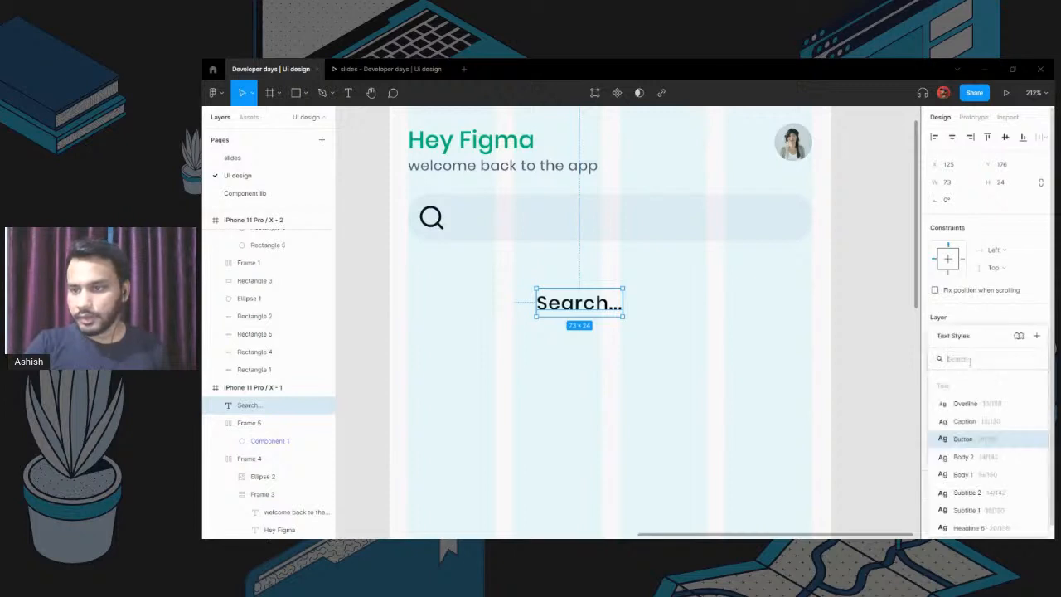
left_click(953, 439)
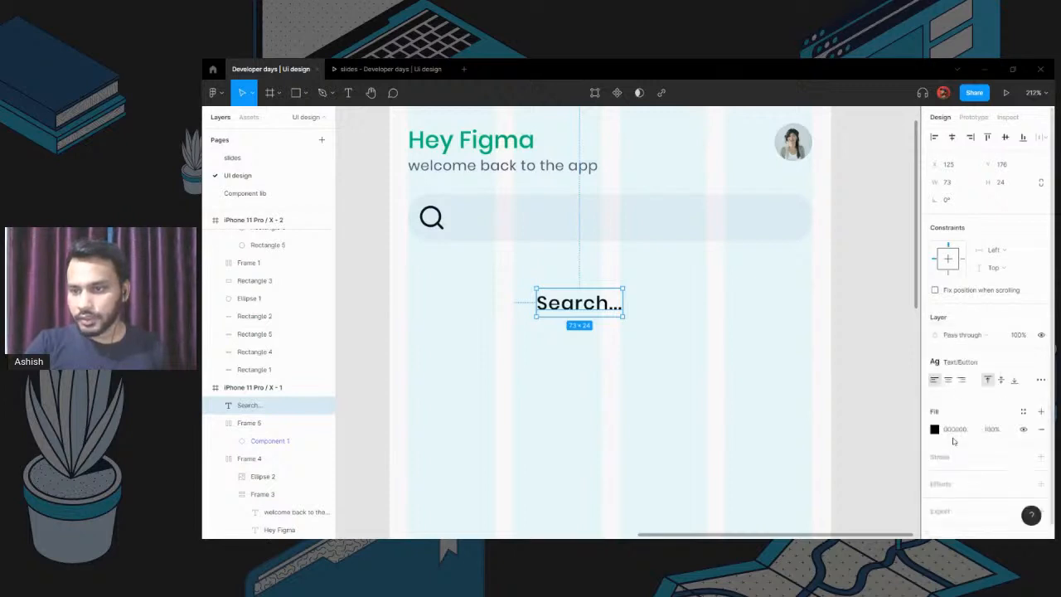
Step: Set the "Search..." text fill to the Grey/500 style and move it into the search bar beside the icon
left_click(1023, 412)
left_click(997, 404)
left_click(656, 342)
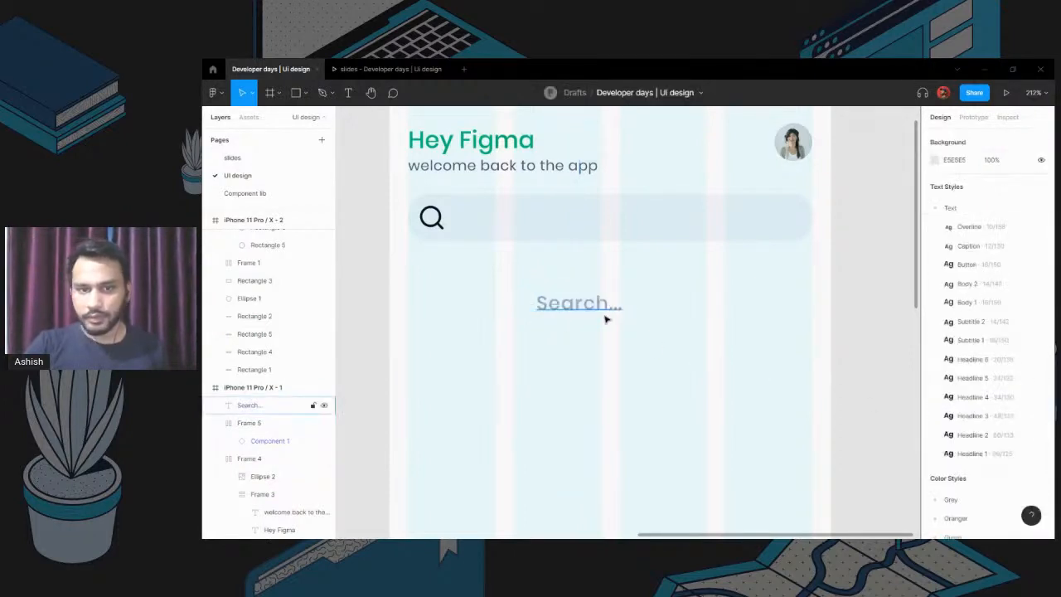
left_click_drag(596, 310, 521, 225)
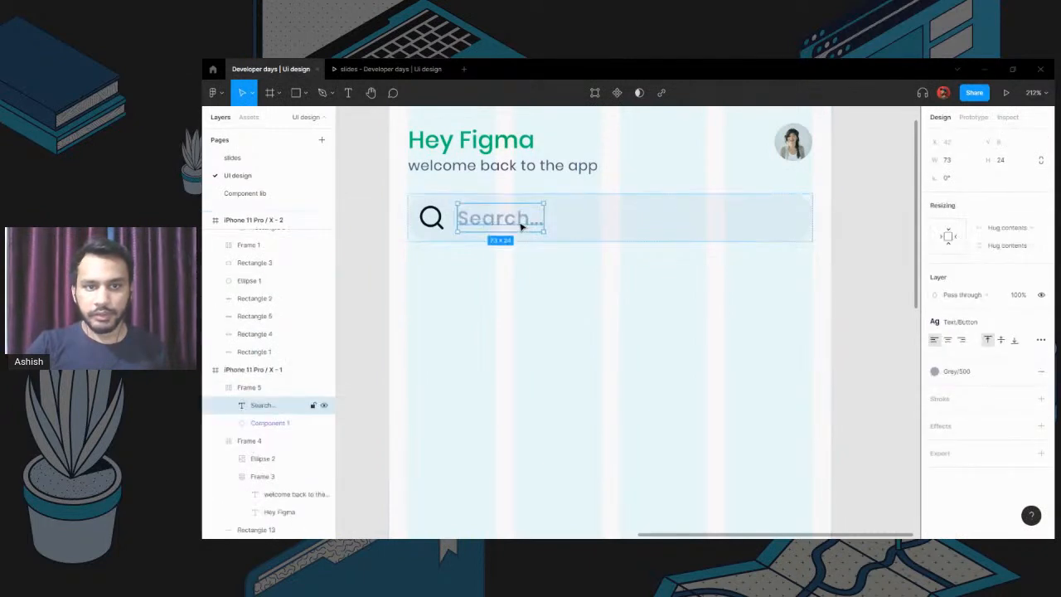
left_click(440, 272)
Step: Apply the Green/500 color style to the magnifier icon in the search bar
double_click(431, 219)
scroll(1004, 506, "down", 2)
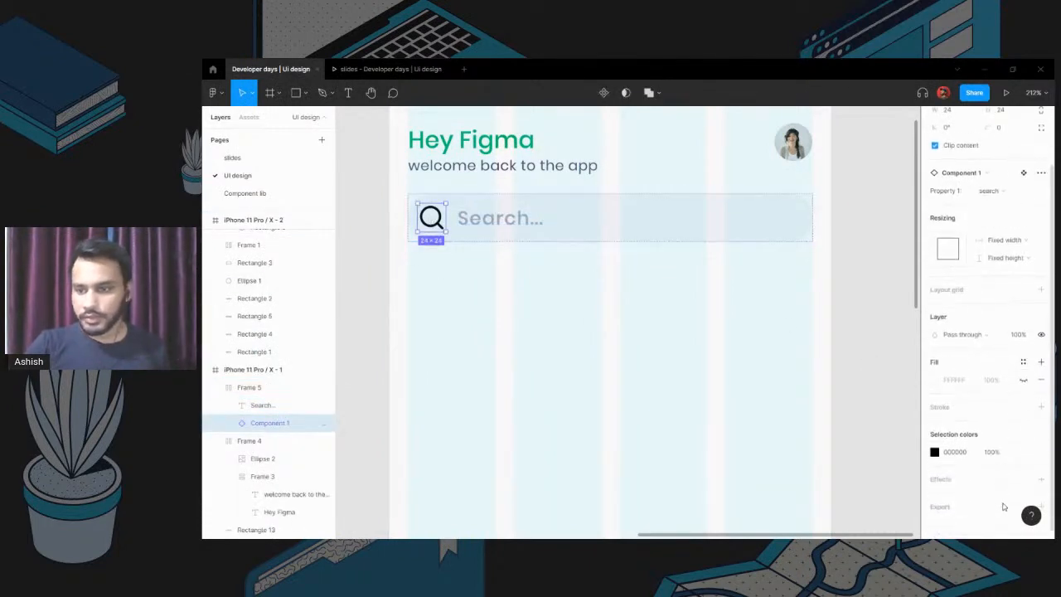
scroll(1003, 506, "down", 1)
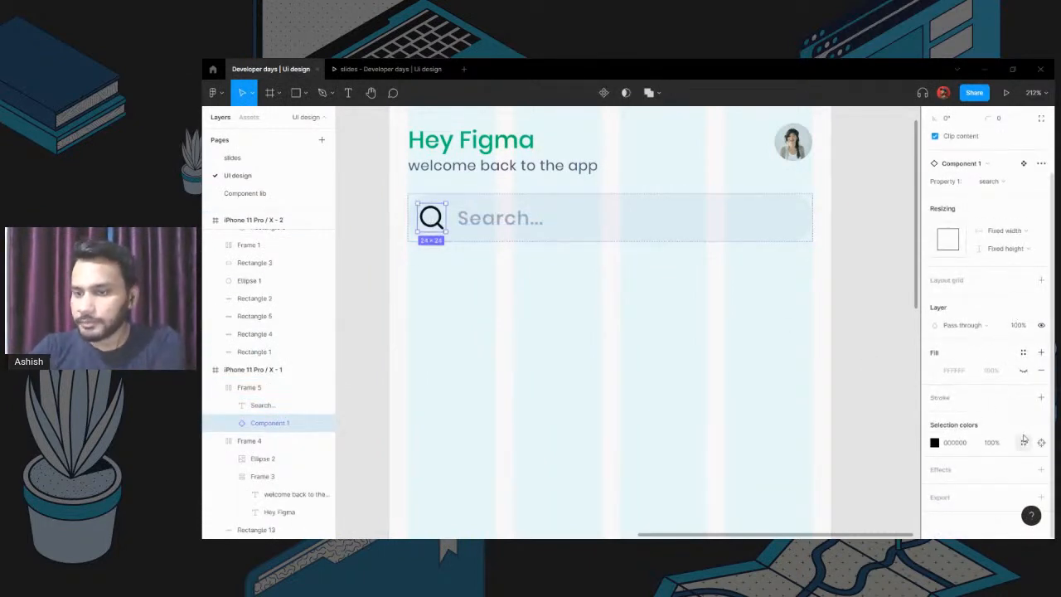
left_click(1023, 441)
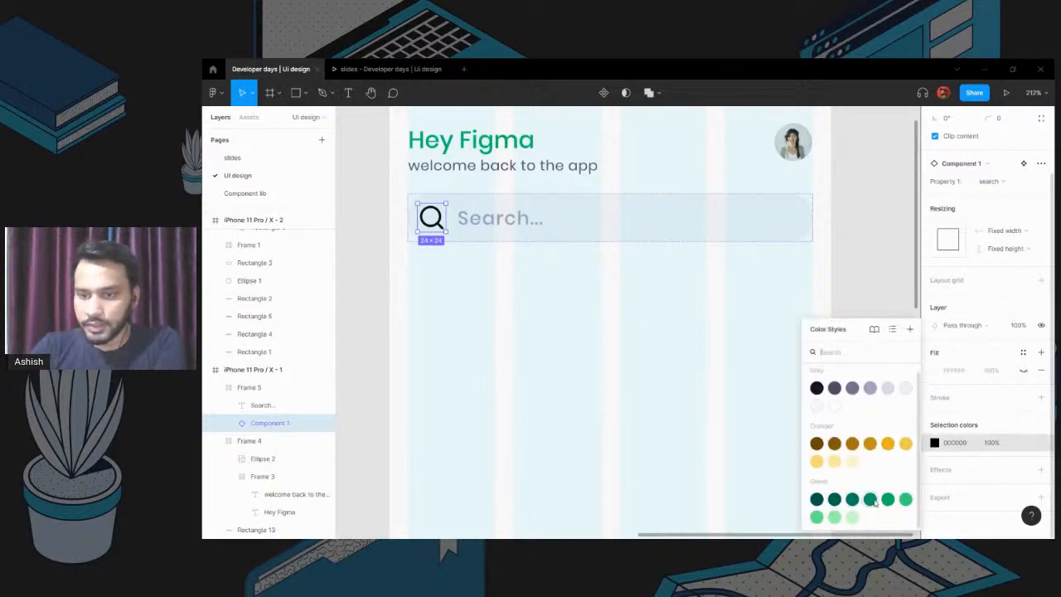
left_click(887, 499)
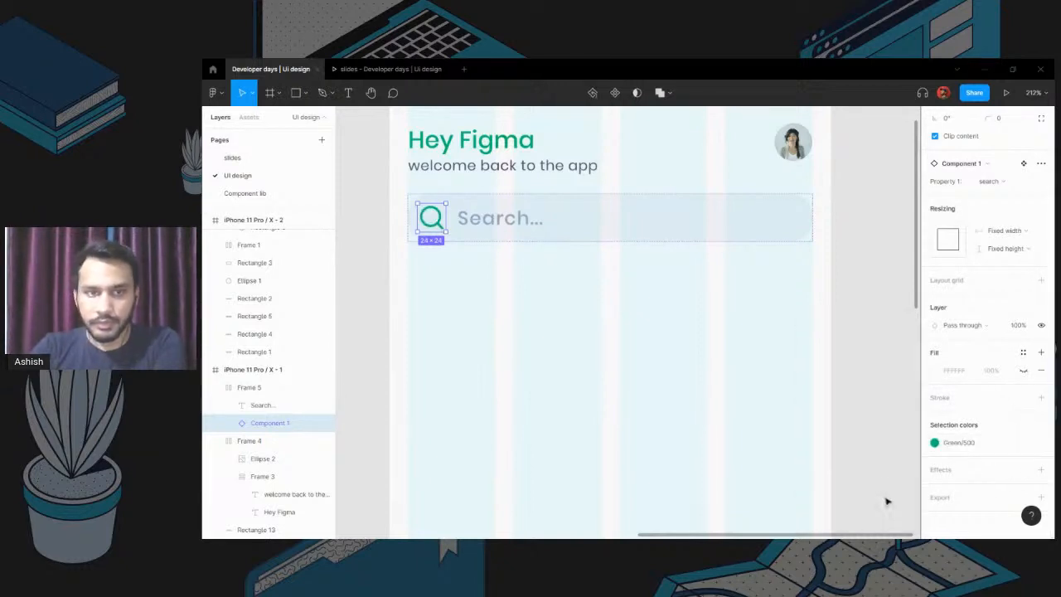
left_click(634, 328)
Step: Try the Green/200 color style on the "Search..." text and undo the change
double_click(485, 218)
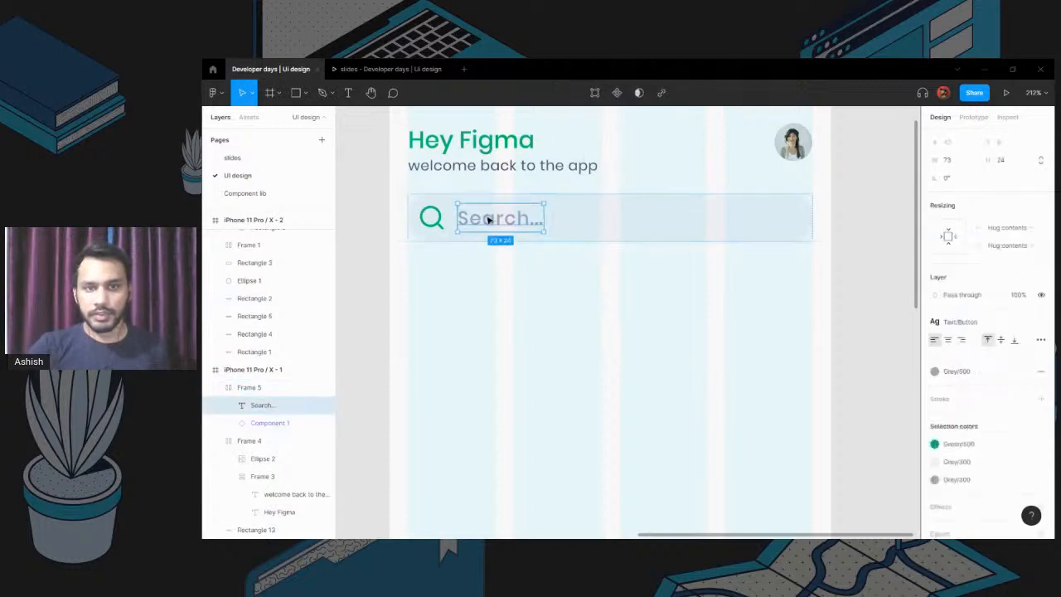
left_click(959, 371)
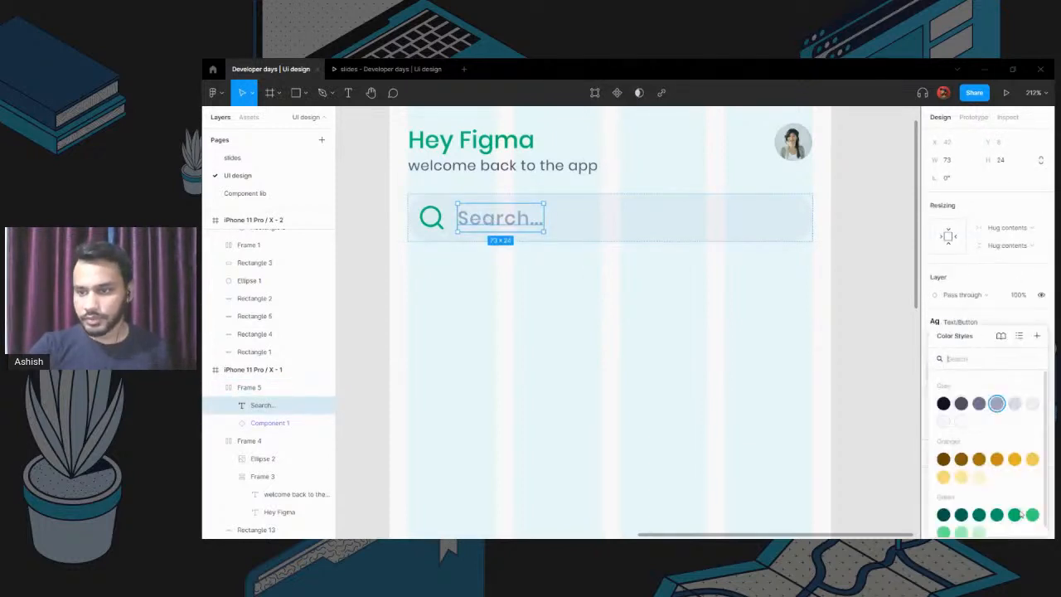
left_click(964, 532)
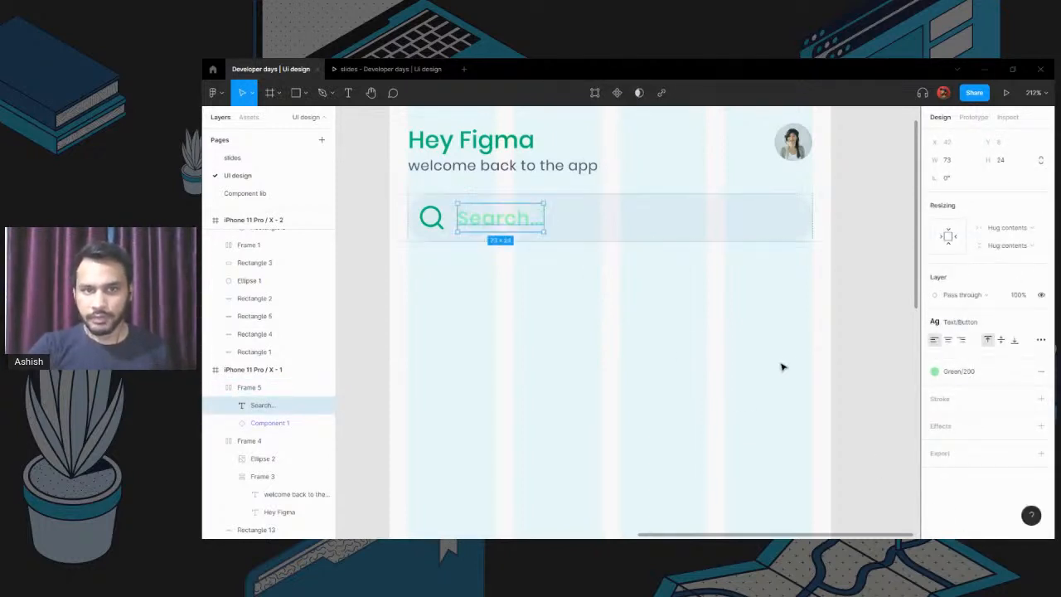
key("ctrl+z")
left_click(690, 327)
Step: Check the search bar's spacing from the header above it and compare the screen with the wireframe
scroll(691, 326, "down", 5)
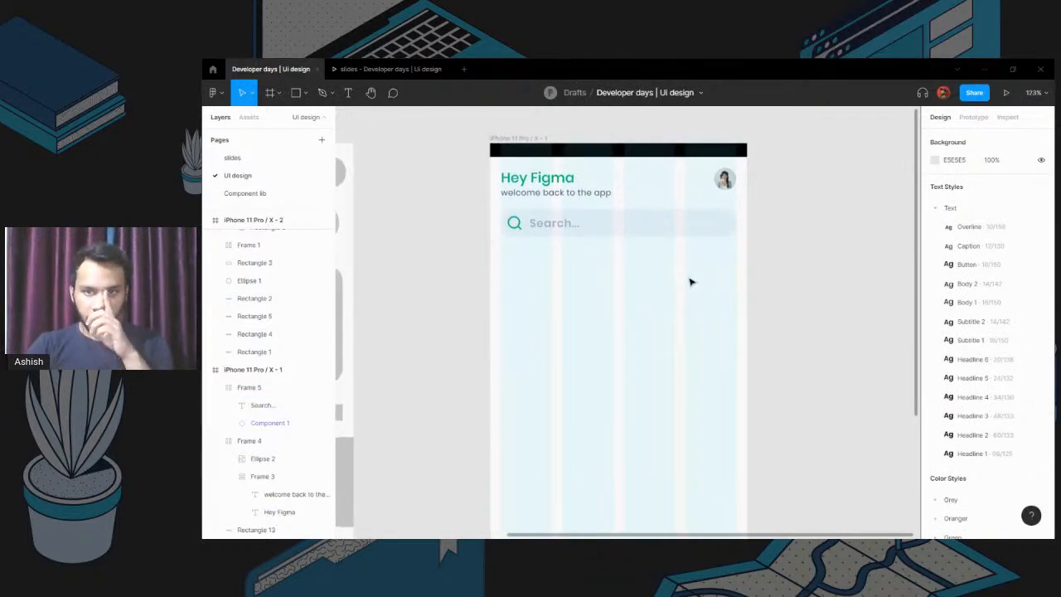
left_click(661, 231)
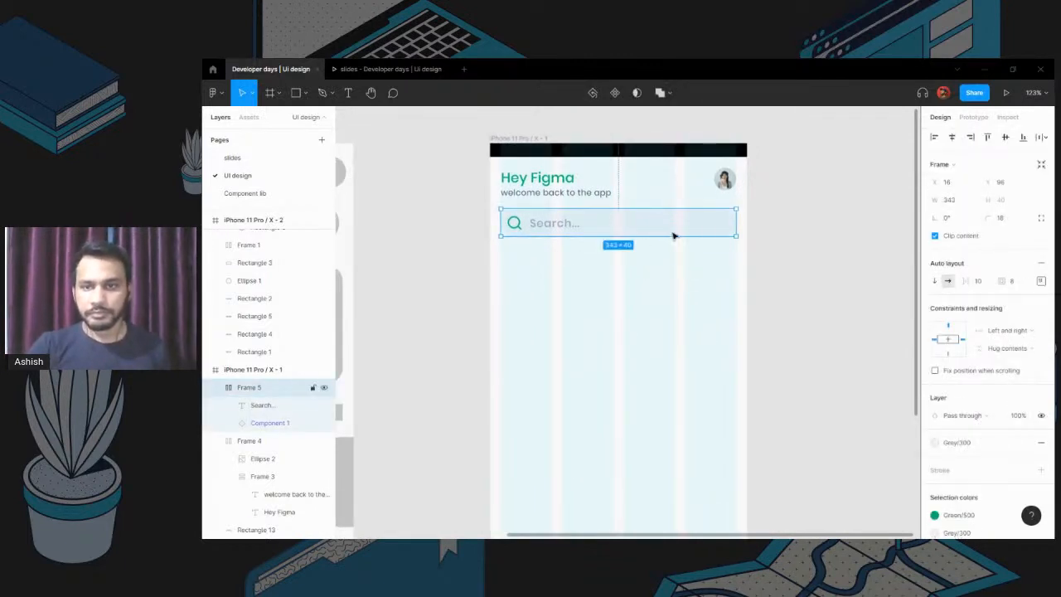
scroll(665, 247, "up", 2)
scroll(689, 308, "left", 3)
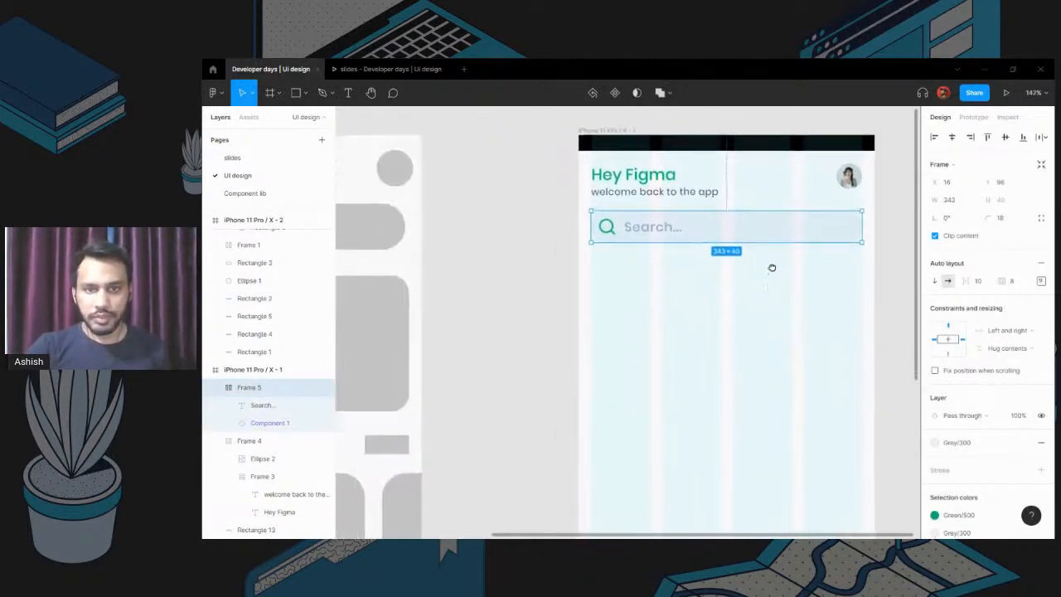
scroll(772, 268, "right", 3)
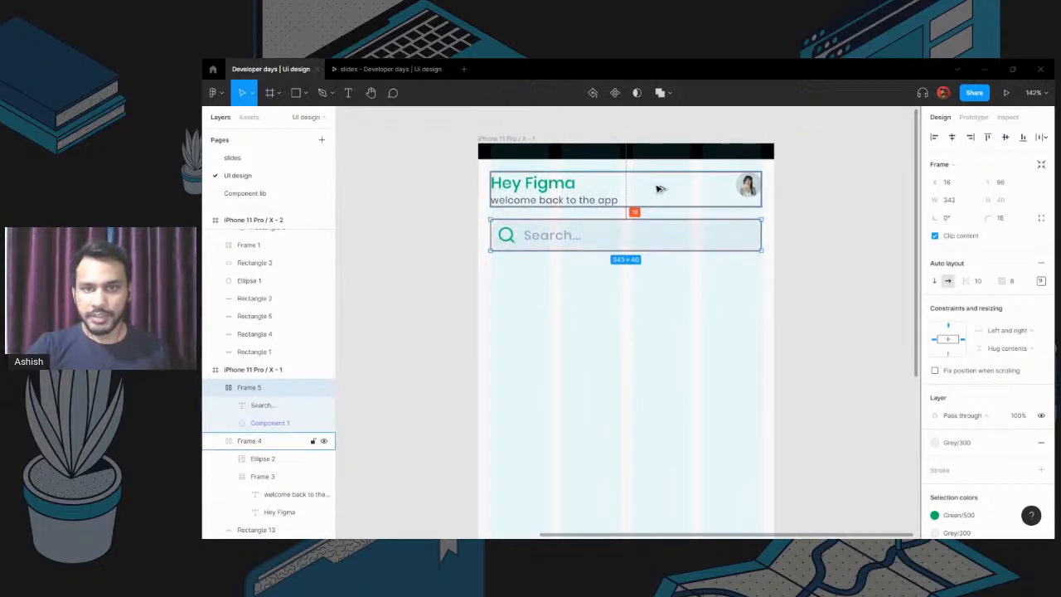
left_click(670, 334)
scroll(744, 281, "down", 4)
scroll(744, 281, "up", 4)
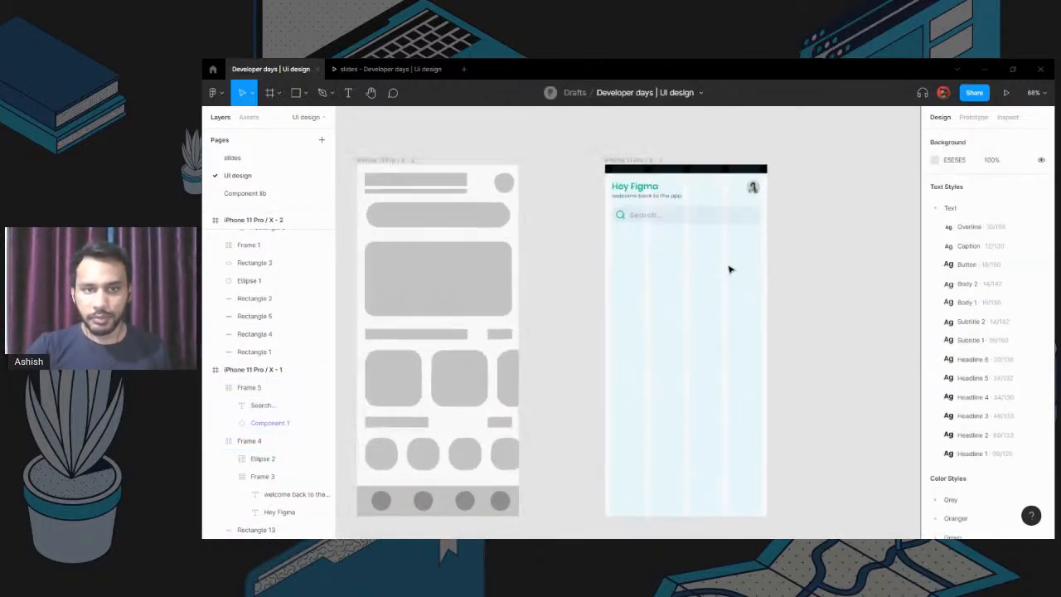
Step: Draw a frame of about 343 × 146 below the search bar, spanning the layout grid from margin to margin
scroll(796, 284, "down", 3)
left_click_drag(795, 284, 627, 274)
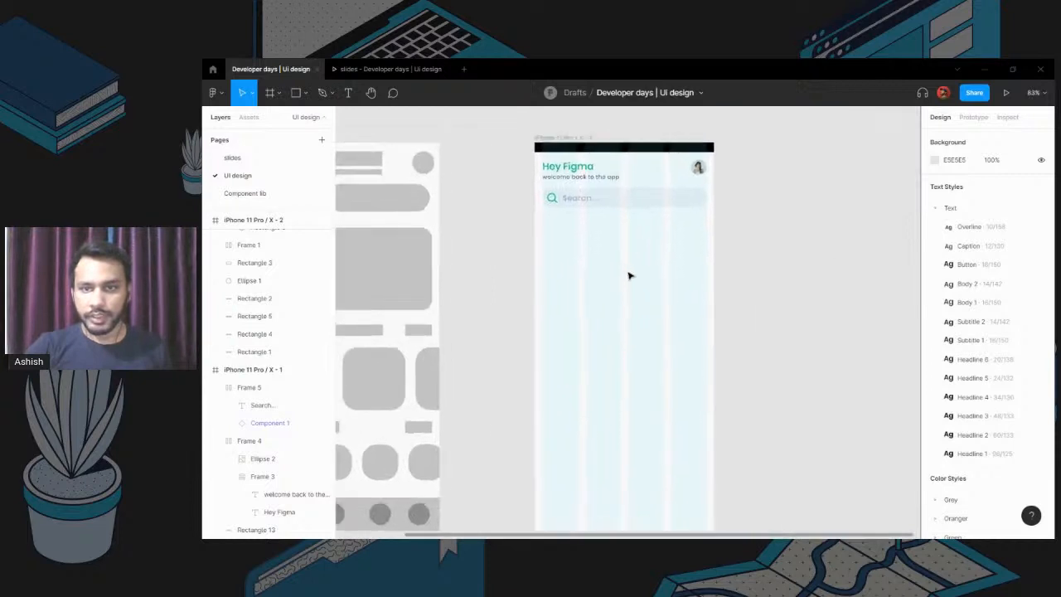
scroll(628, 274, "up", 3)
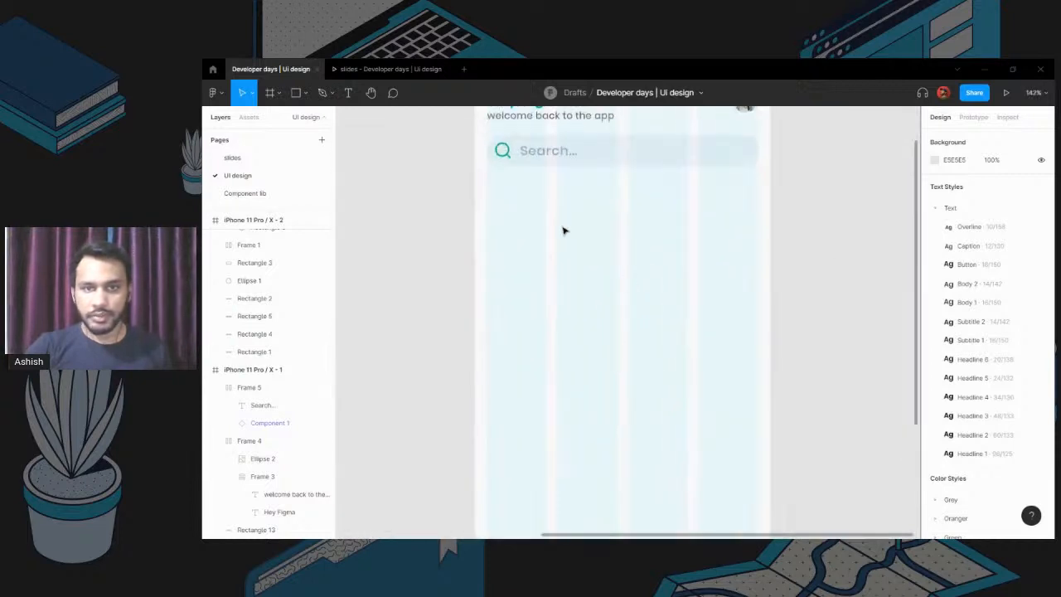
left_click(279, 95)
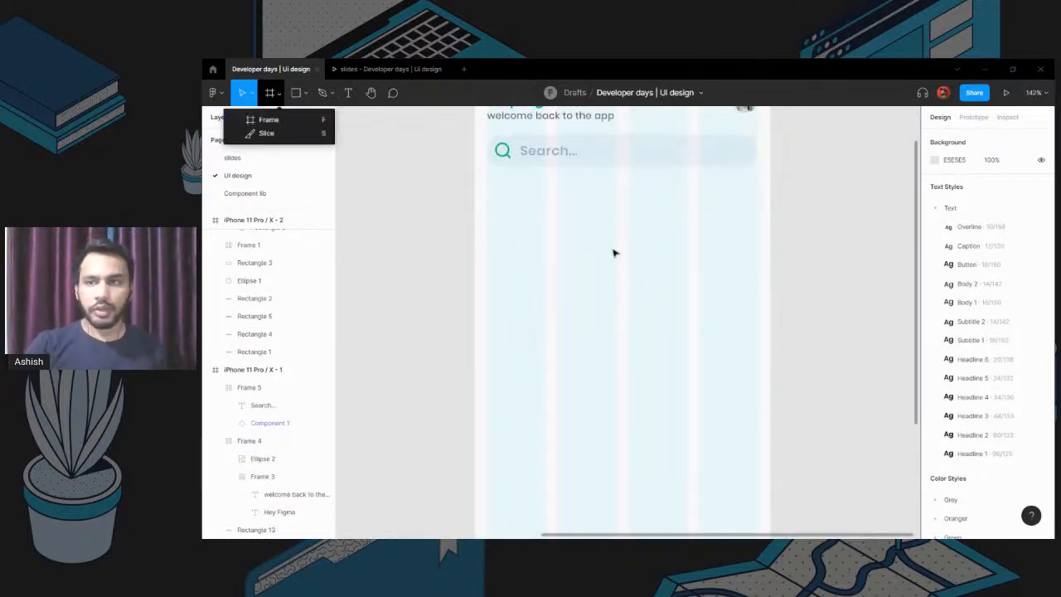
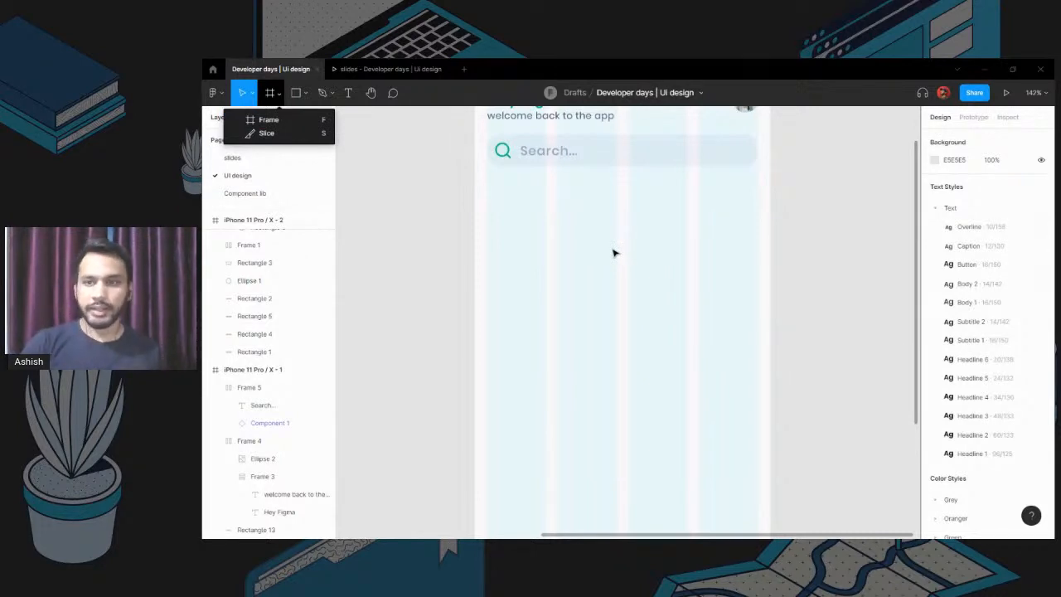
left_click(288, 122)
left_click_drag(494, 203, 758, 315)
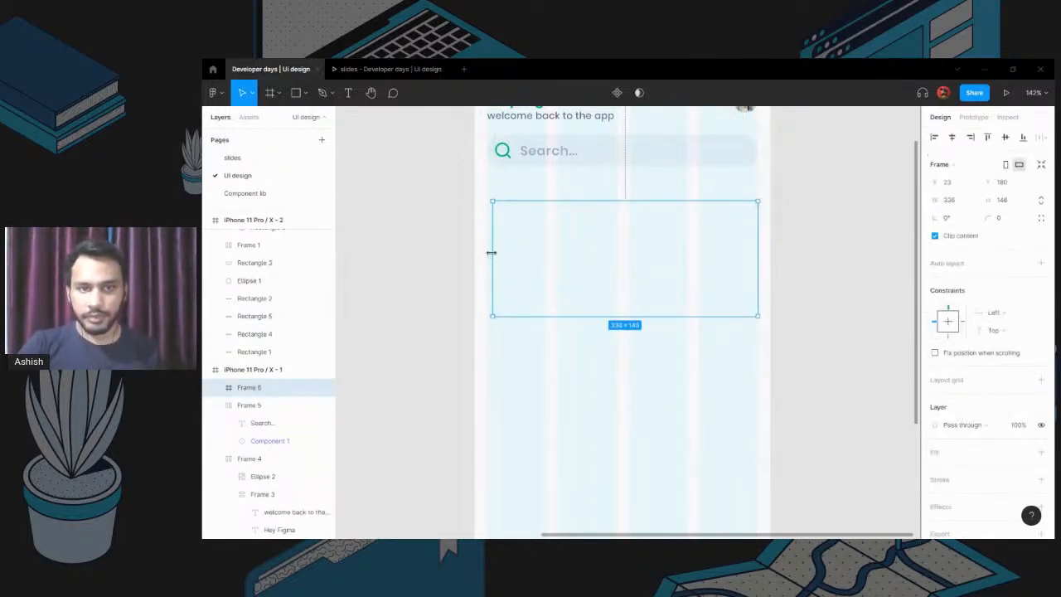
left_click_drag(492, 253, 487, 253)
Step: Nudge the new frame up until it sits 16 px below the search bar
key("alt")
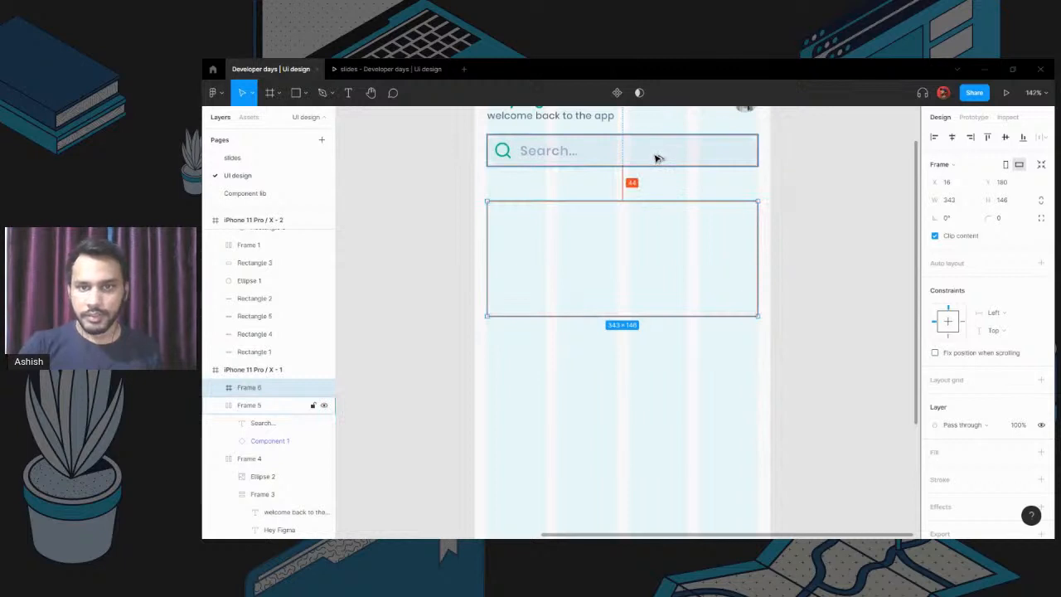
key("Up")
key("Up")
key("Up")
key("Up")
key("Up")
key("Up")
key("Up")
key("Up")
key("Up")
key("Up")
key("Up")
key("Up")
key("Up")
key("Up")
key("Up")
key("Up")
key("Up")
key("Up")
key("Up")
key("Up")
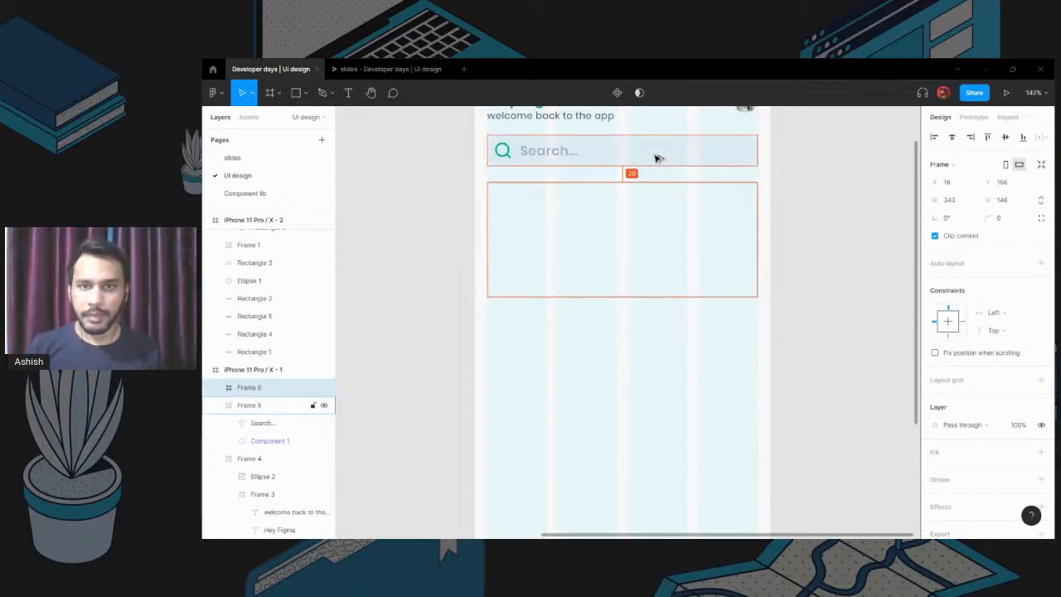
key("Up")
key("Up")
key("Up")
key("Up")
key("Up")
key("Up")
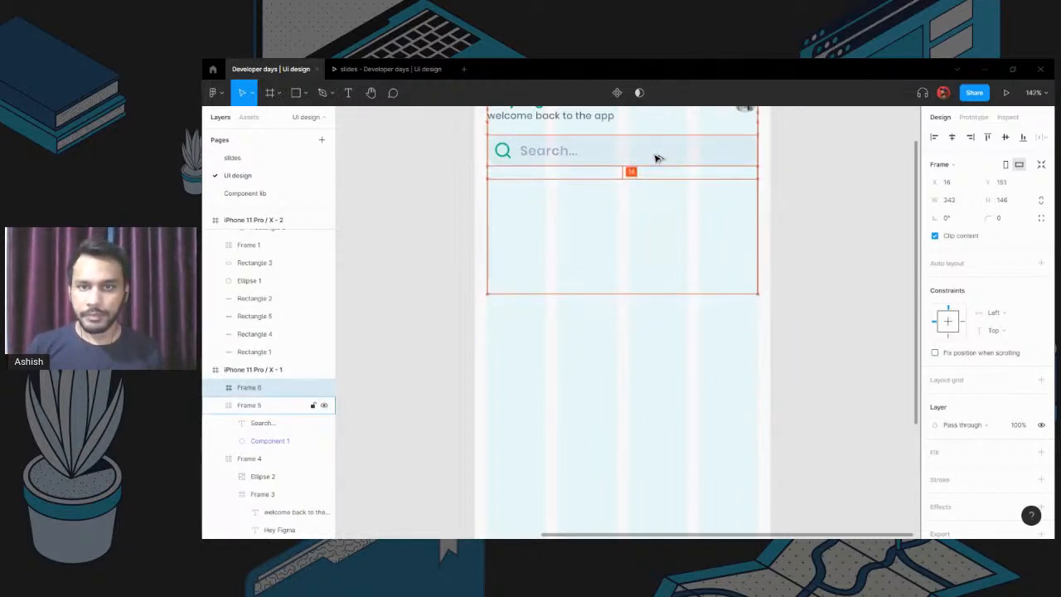
key("Down")
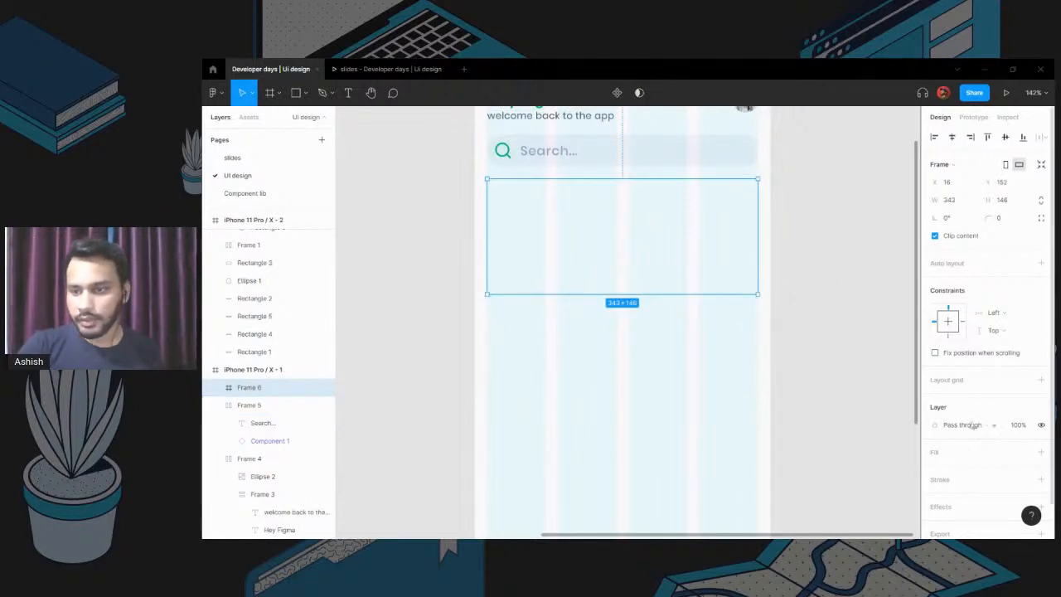
Step: Fill the new frame with the Green/400 style and extend its lower edge to a height of 168
left_click(1020, 452)
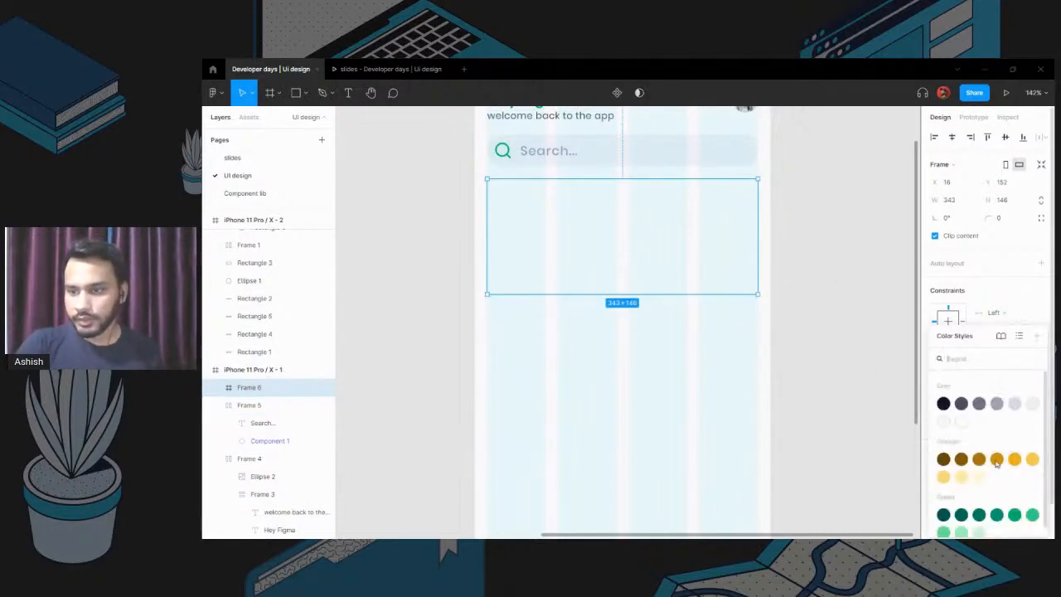
left_click(1032, 514)
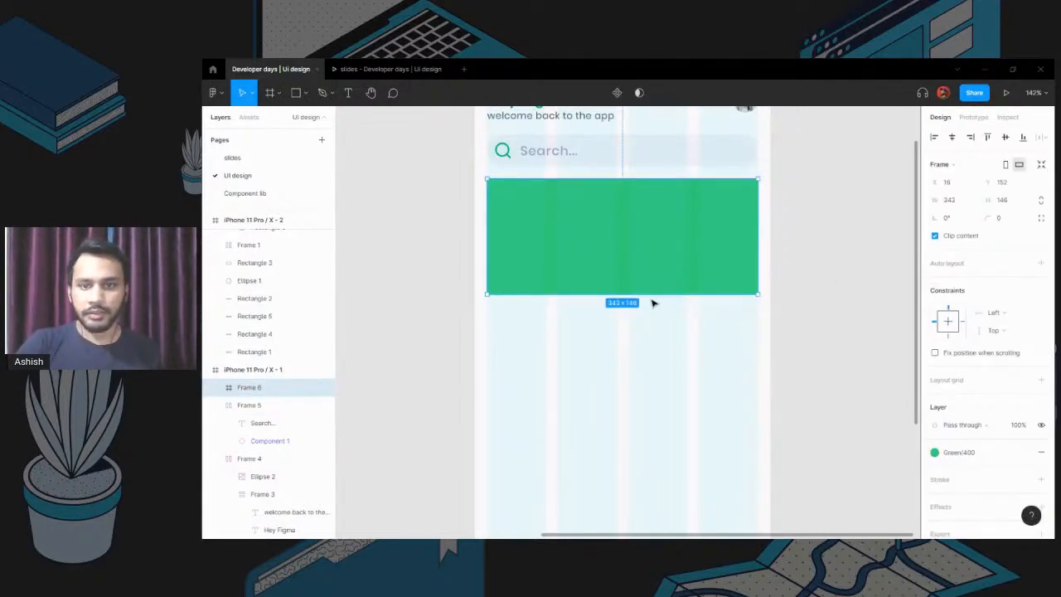
left_click_drag(650, 298, 651, 313)
Step: Round the green frame's corners with a radius of 18
left_click(1007, 221)
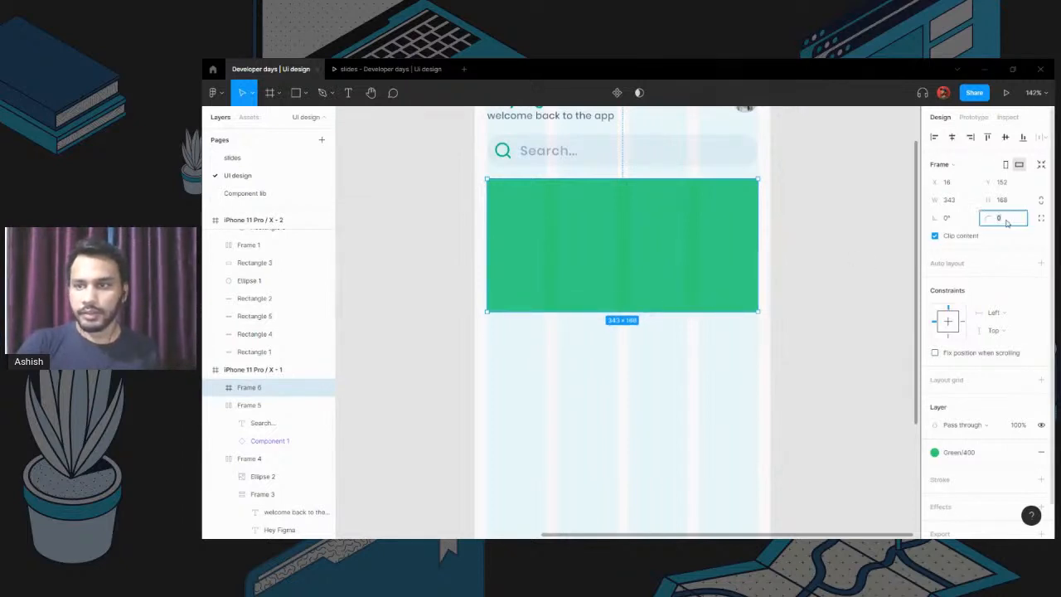
type("8")
key("Return")
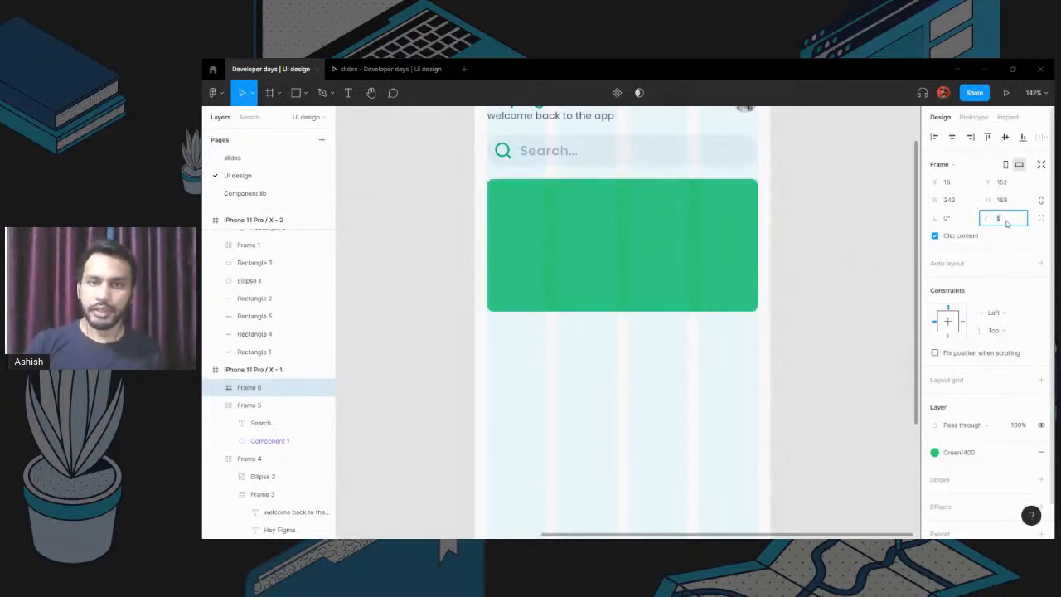
key("shift+Up")
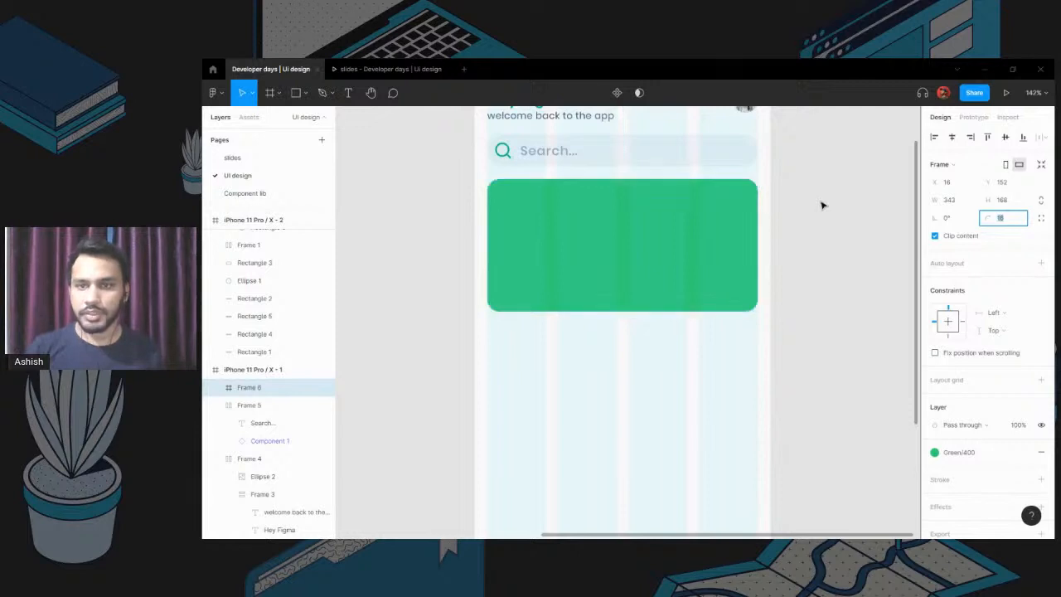
left_click(824, 237)
Step: Review the green banner's size and lower edge against the matching card in the wireframe
scroll(824, 237, "down", 5)
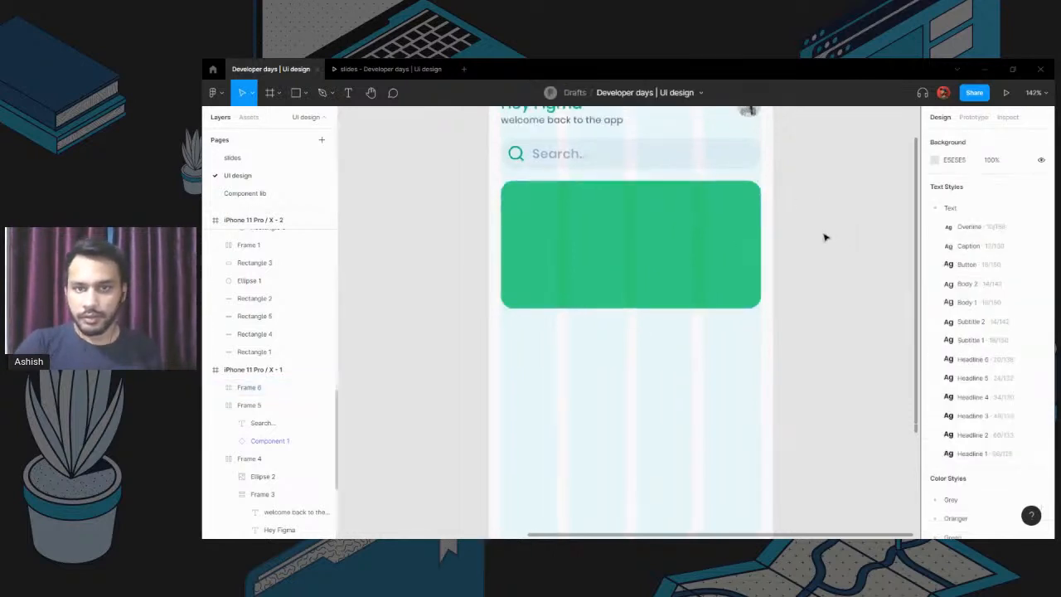
mouse_move(858, 215)
left_mouse_down()
mouse_move(769, 236)
mouse_move(857, 234)
left_mouse_up()
scroll(764, 237, "up", 4)
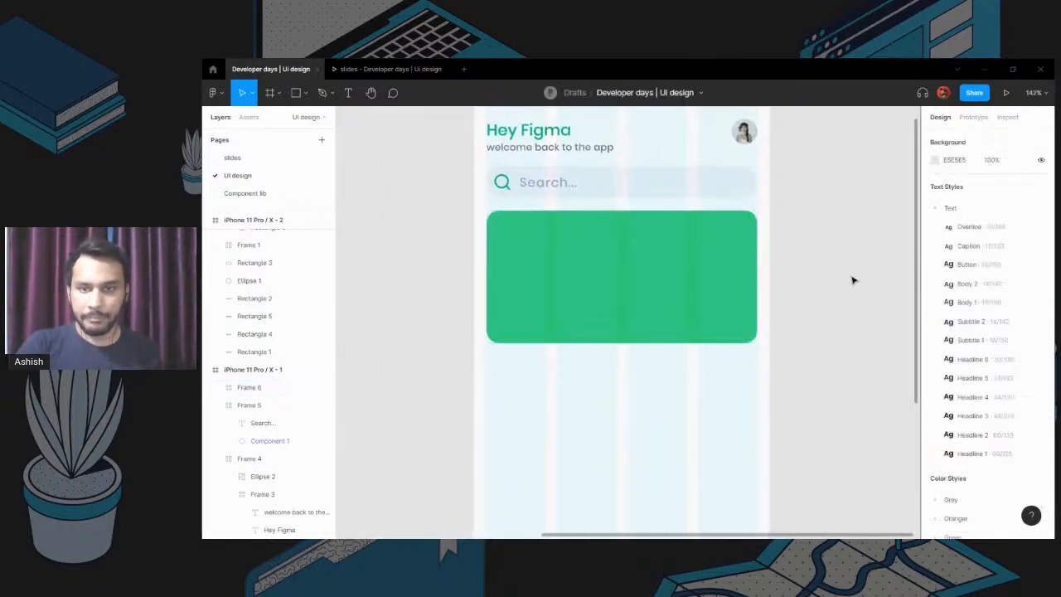
scroll(836, 293, "down", 1)
scroll(836, 294, "down", 2)
scroll(810, 270, "up", 1)
left_click(795, 282)
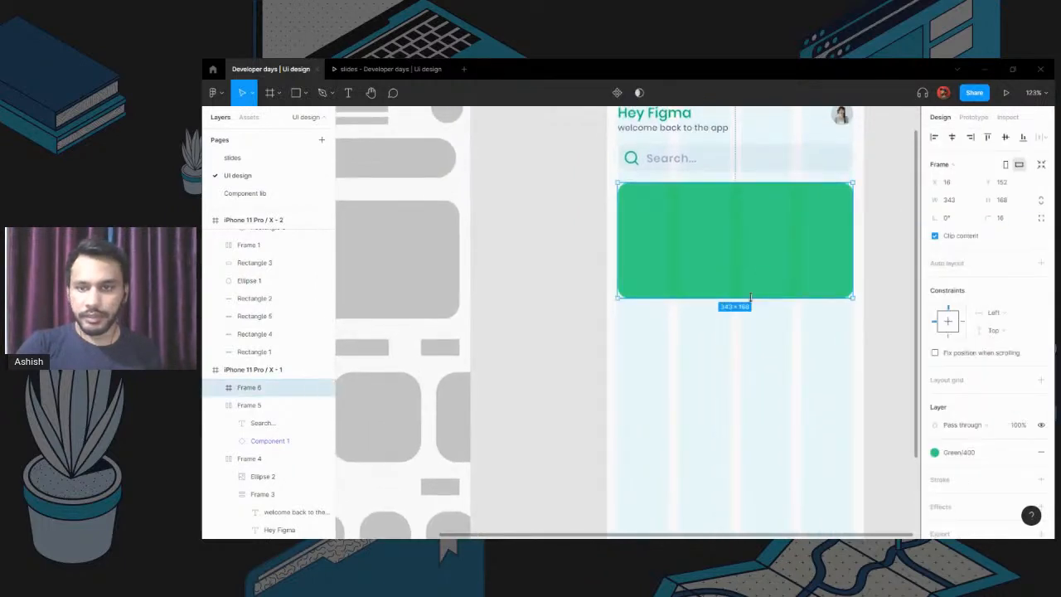
left_click(800, 339)
scroll(767, 322, "up", 5)
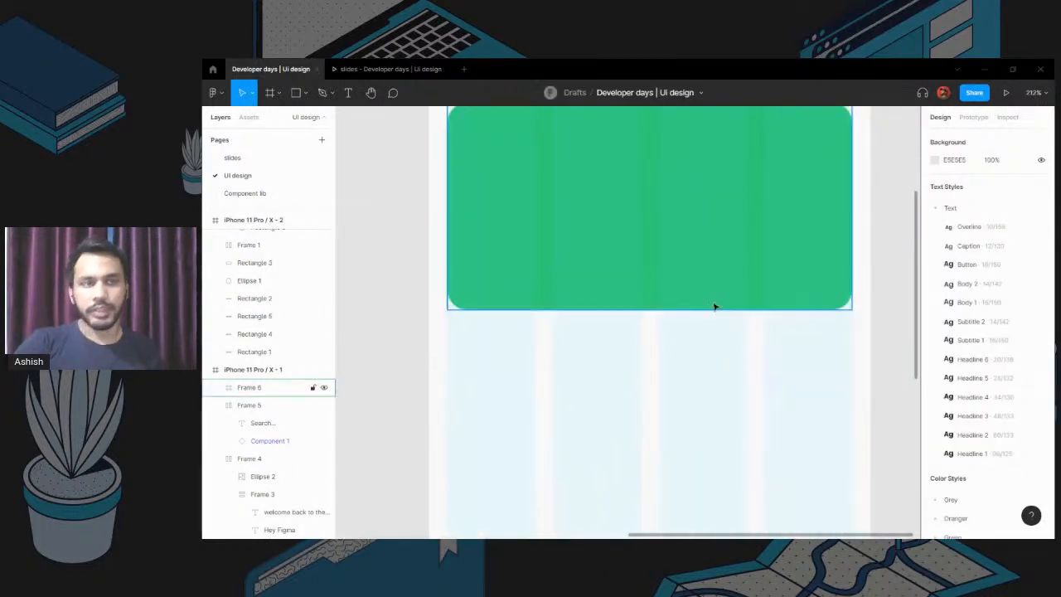
left_click(628, 301)
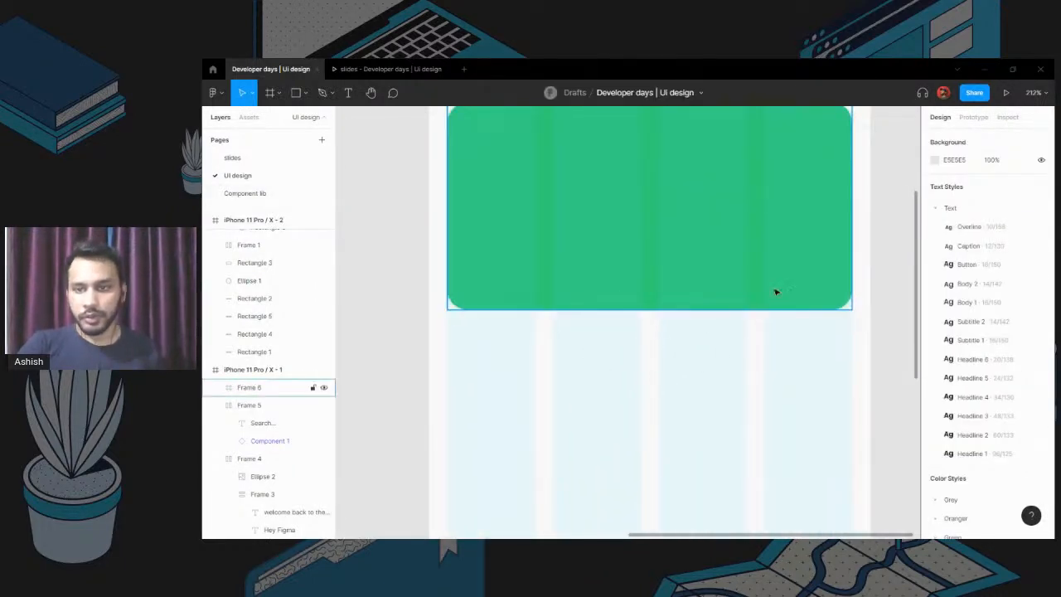
Step: Draw a small 6 × 6 circle with the Ellipse tool in the empty area below the green banner and select it
scroll(759, 244, "down", 1)
scroll(755, 257, "down", 2)
scroll(784, 446, "up", 2)
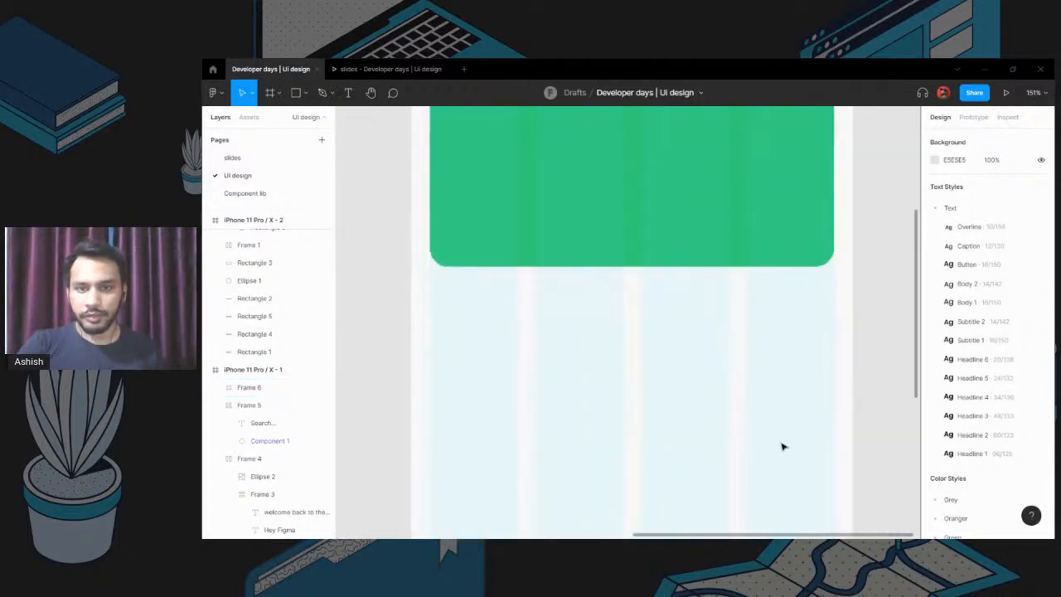
scroll(784, 446, "up", 1)
left_click(305, 93)
left_click(300, 120)
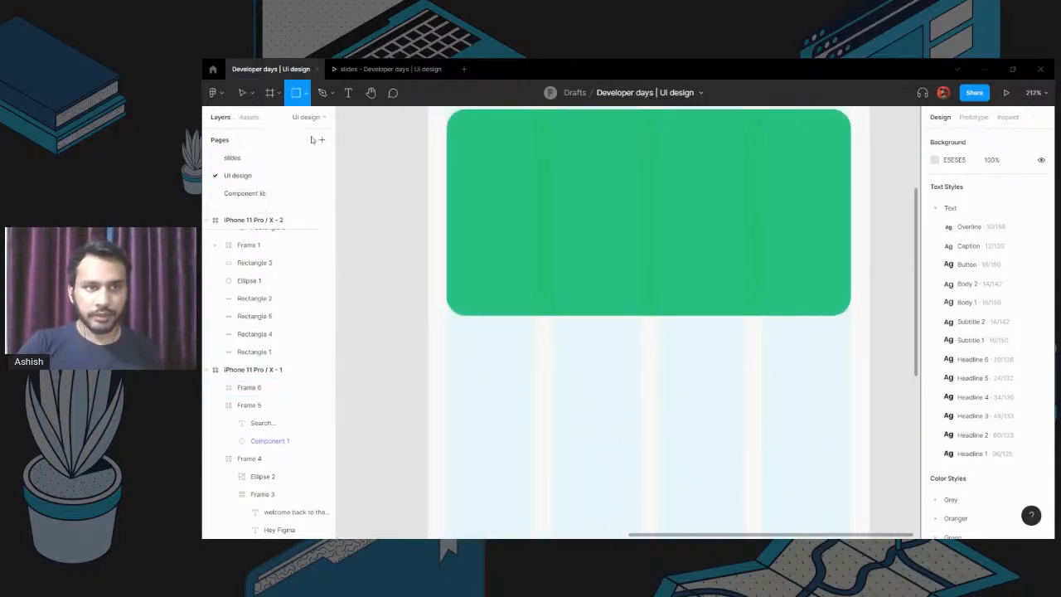
left_click(304, 93)
left_click(286, 159)
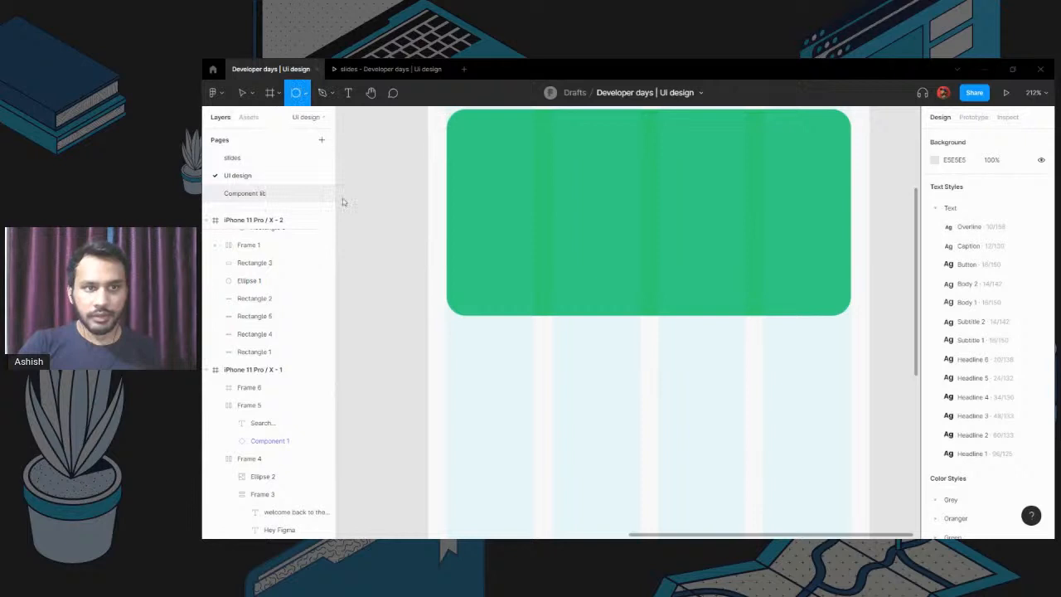
left_click_drag(694, 372, 701, 382)
left_click(722, 396)
scroll(664, 367, "up", 3)
left_click(680, 365)
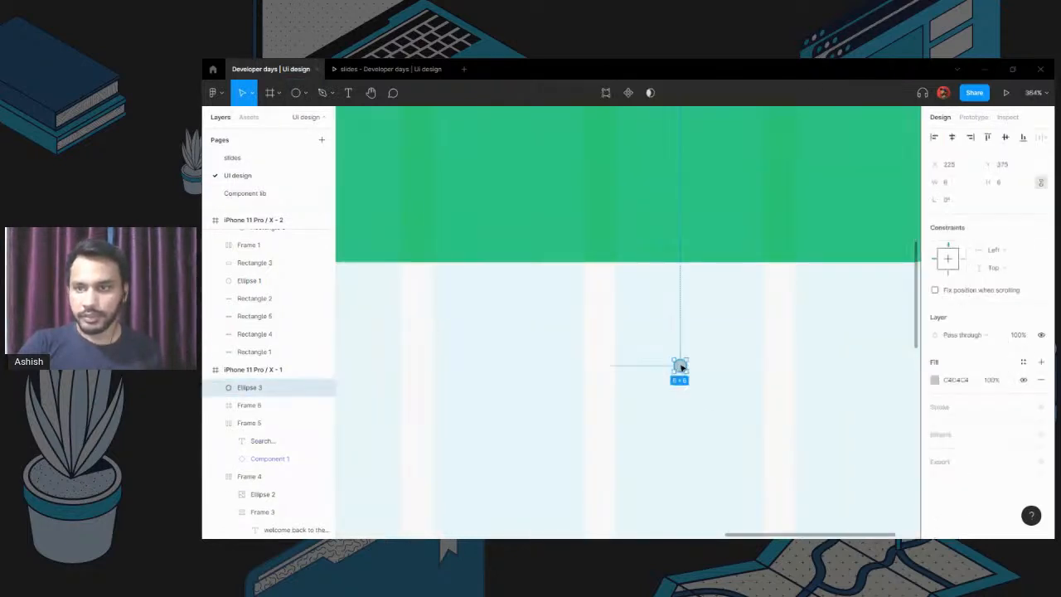
Step: Resize the small circle below the green banner to 4 × 4
left_click(1021, 181)
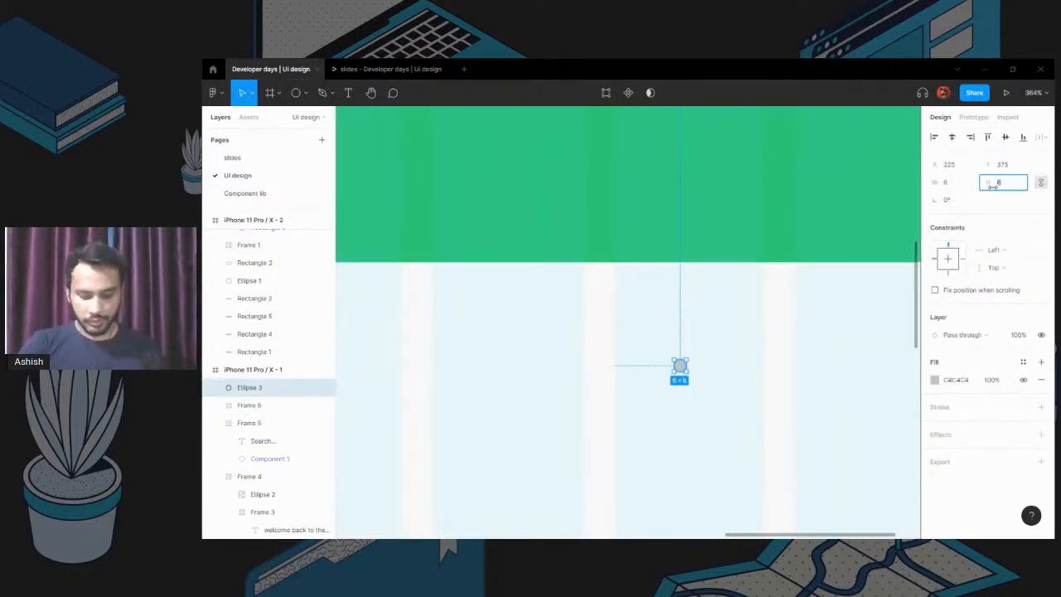
left_click(719, 391)
left_click(679, 365)
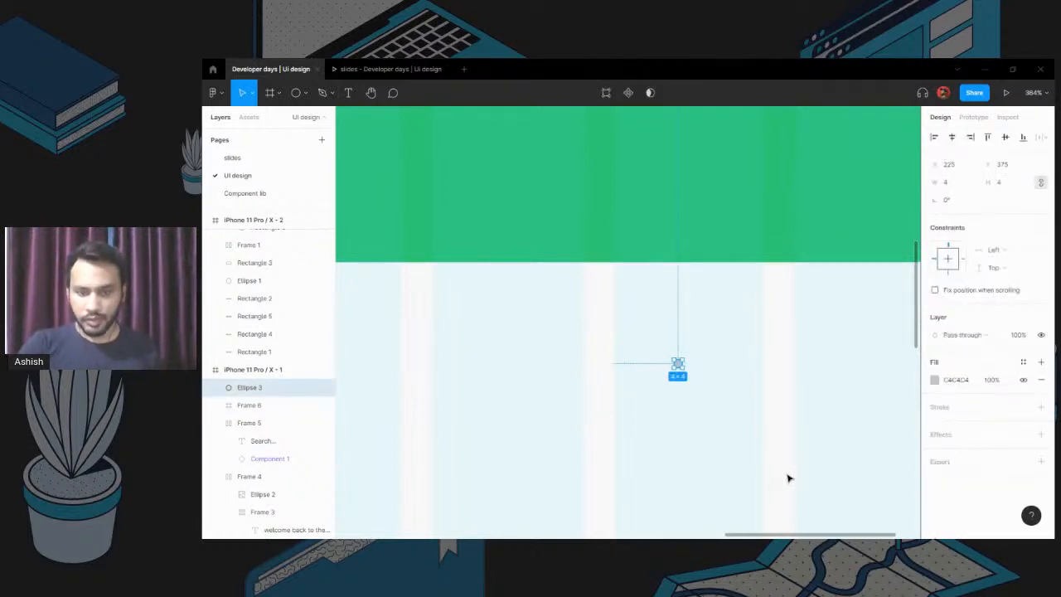
Step: Duplicate the circle just beside itself and wrap both circles in a horizontal auto layout with a spacing of 4
key("shift+a")
key("ctrl+z")
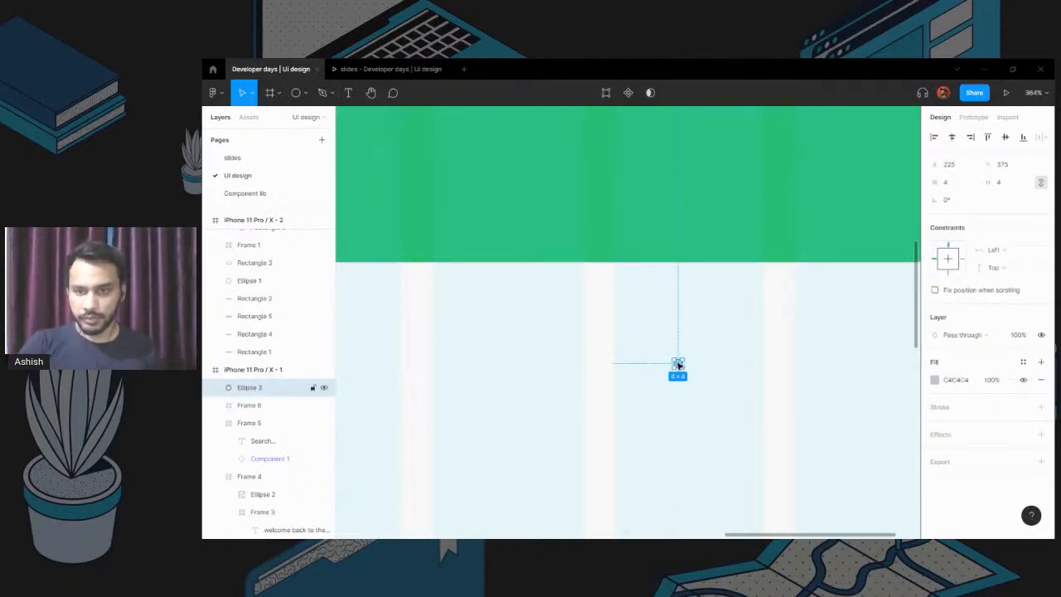
left_click_drag(678, 365, 647, 324)
key("shift+a")
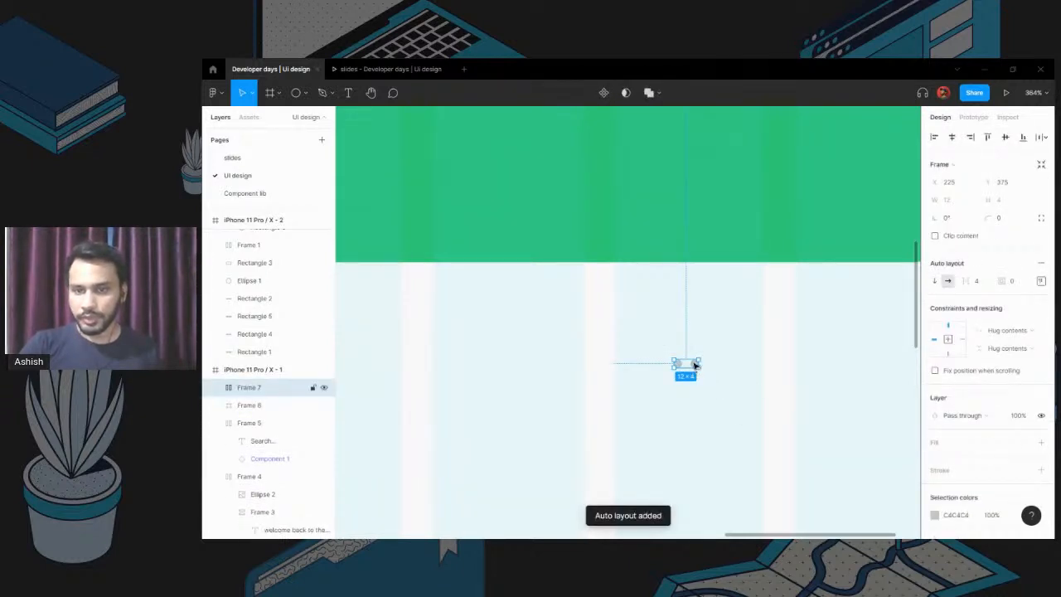
Step: Duplicate the second circle four times inside the auto layout to make a row of six dots
double_click(693, 364)
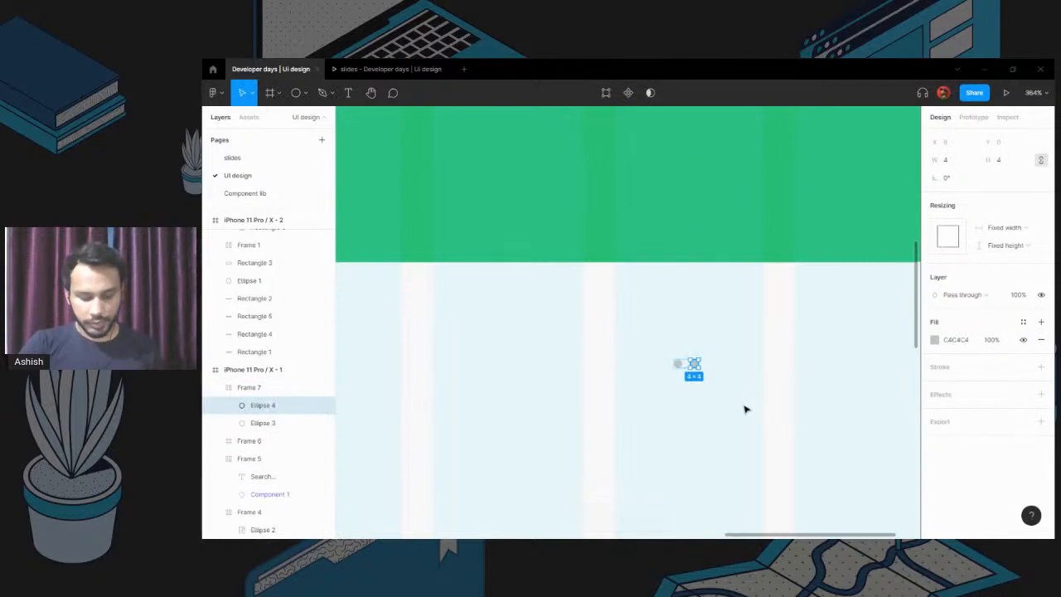
key("ctrl+d")
key("ctrl+d")
key("ctrl+d")
key("ctrl+d")
left_click(796, 402)
scroll(796, 403, "down", 5)
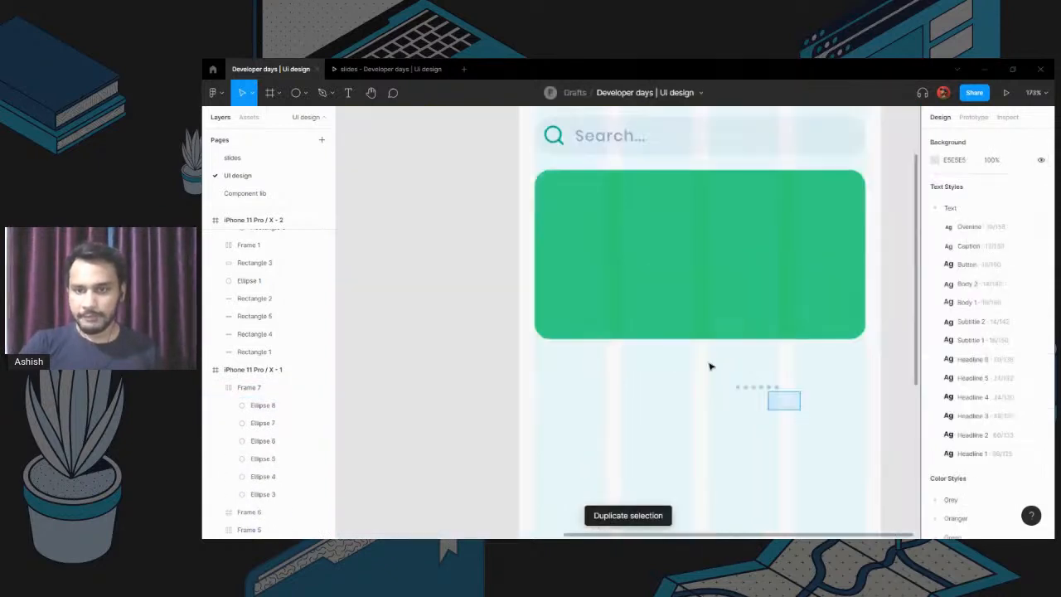
Step: Move the row of dots into the green banner's lower-right corner and color the dots with the Grey/100 style
left_click(753, 388)
left_click_drag(763, 390, 825, 330)
scroll(945, 498, "down", 2)
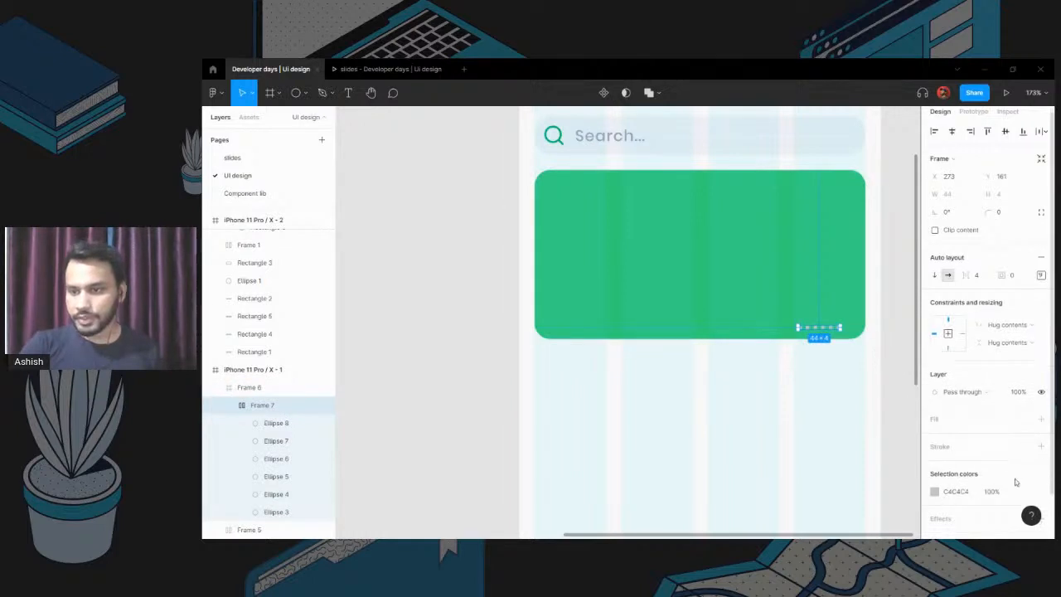
left_click(1022, 443)
key("Escape")
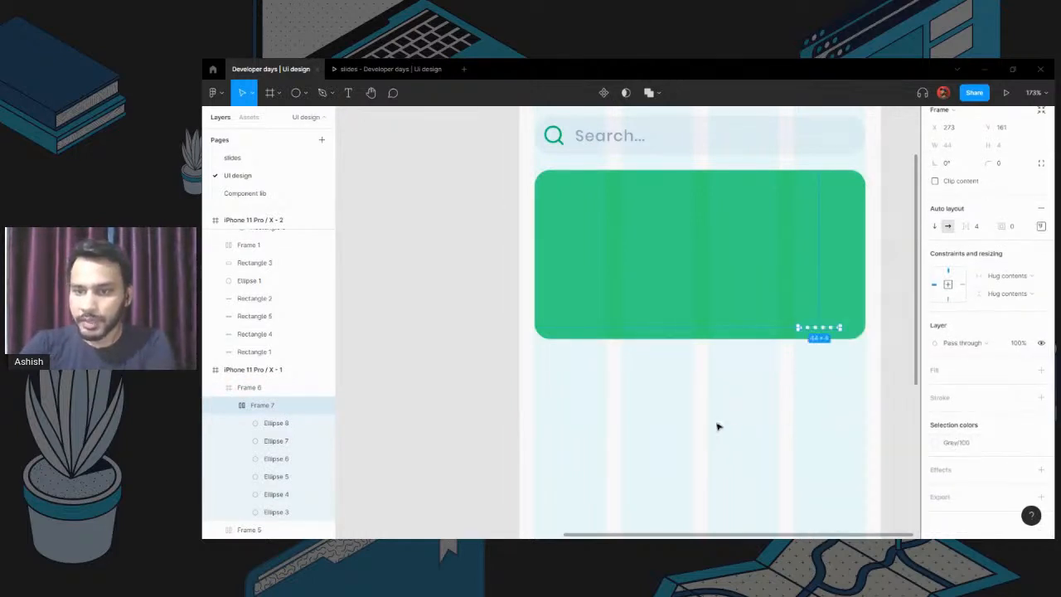
left_click(717, 426)
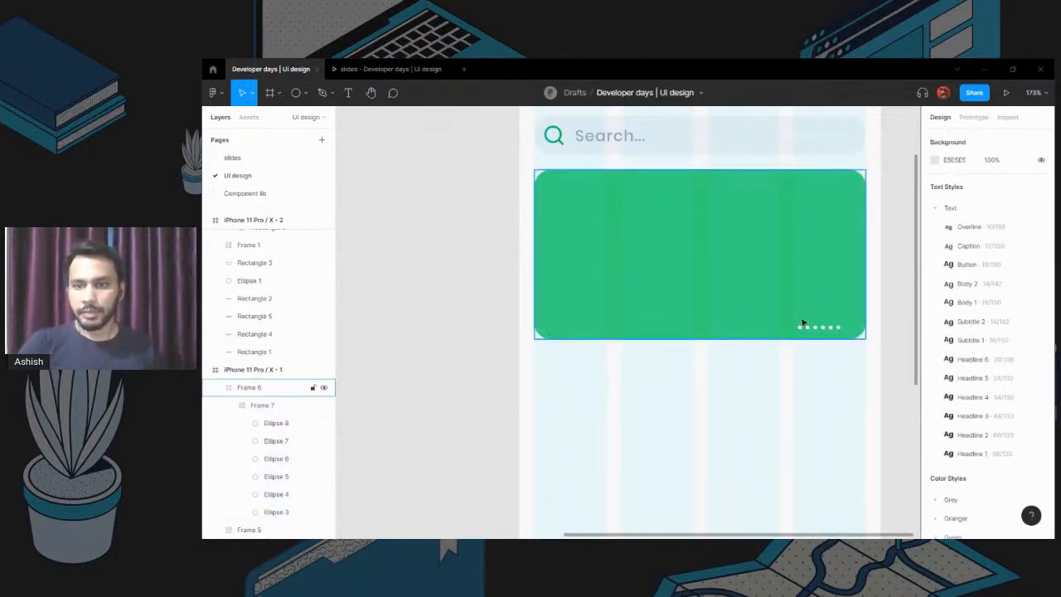
Step: Set the opacity of the last five indicator dots to 50%, leaving out the first one
scroll(803, 323, "up", 5)
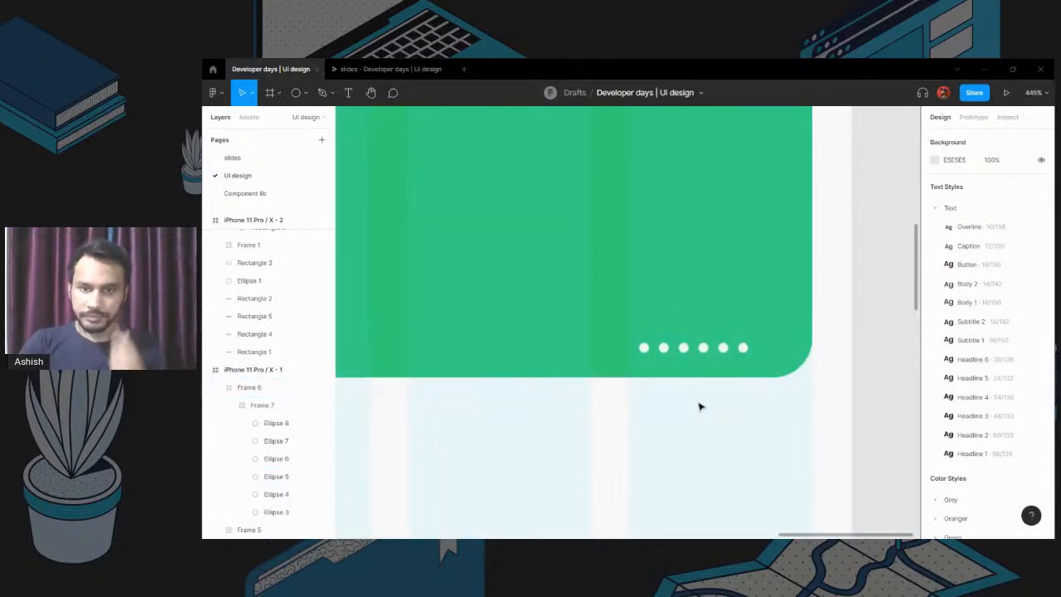
scroll(705, 402, "down", 5)
scroll(635, 334, "up", 5)
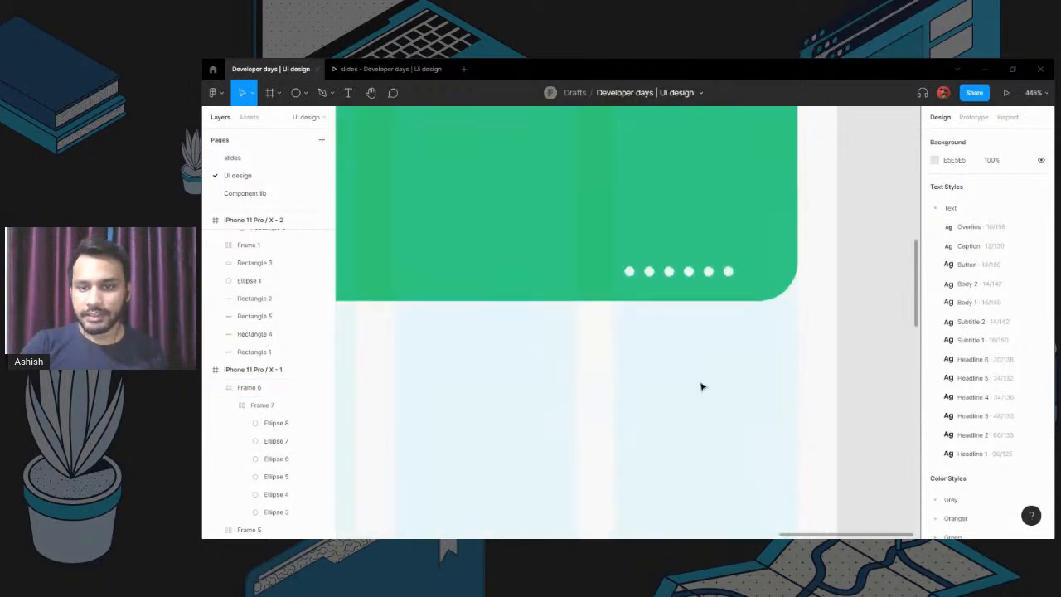
double_click(664, 329)
left_click(654, 327)
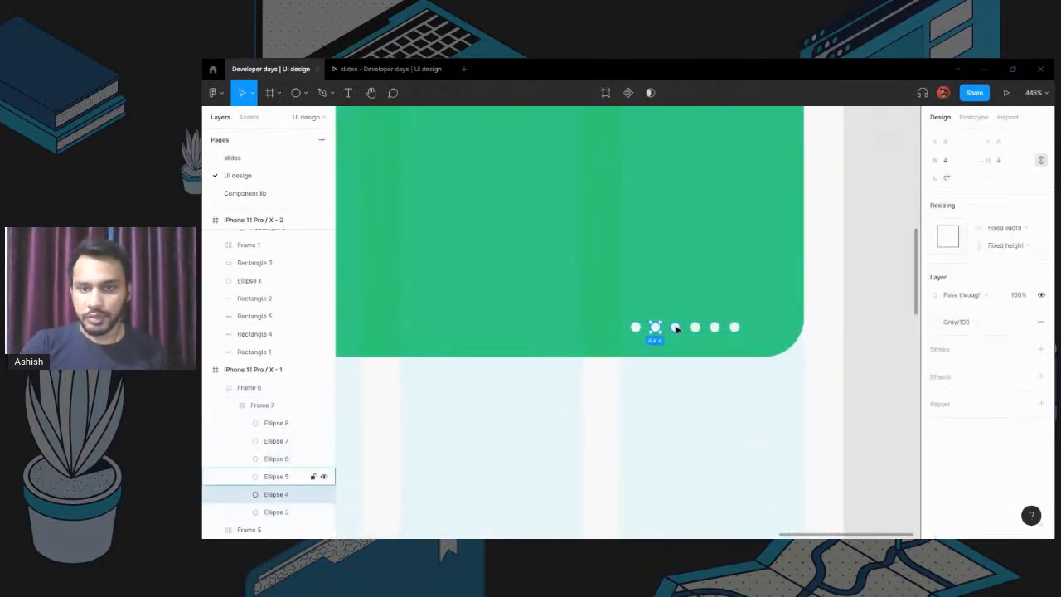
left_click(675, 327, "shift")
left_click(695, 327, "shift")
left_click(715, 328, "shift")
left_click(735, 327, "shift")
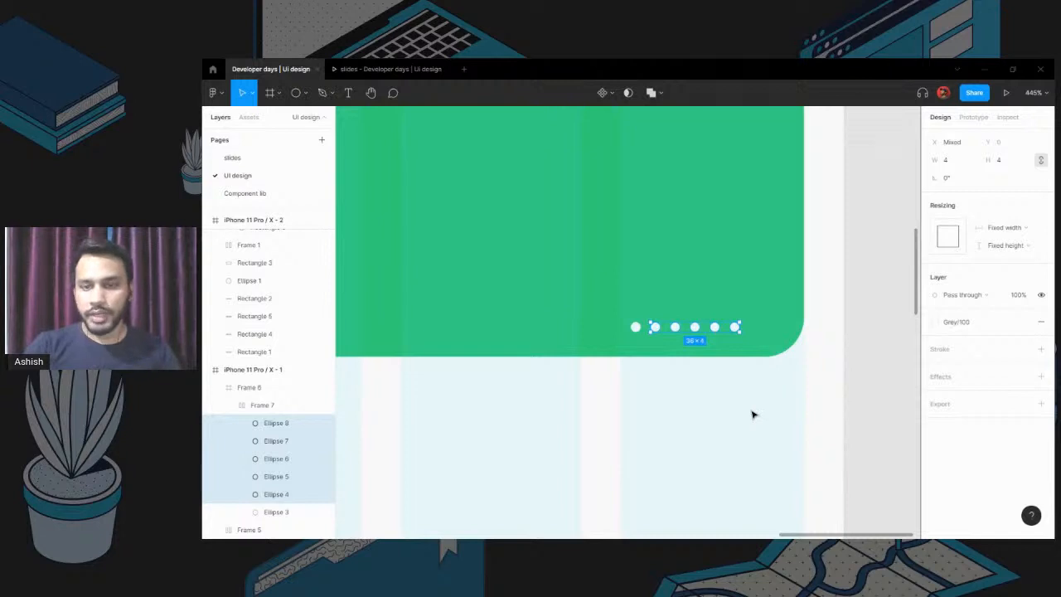
key("5")
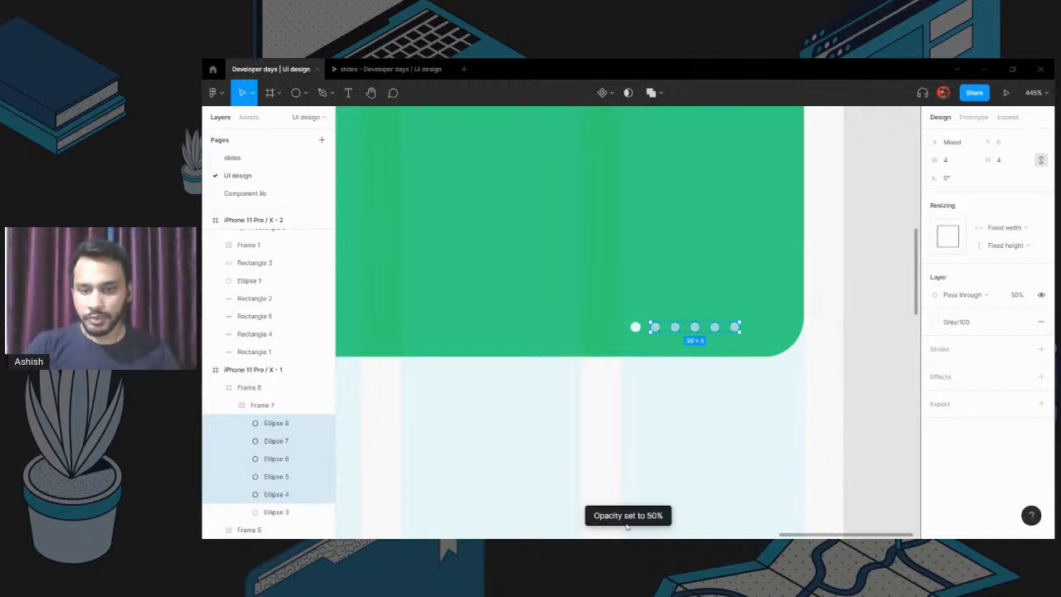
left_click(766, 439)
Step: Reorder the indicator dots so that two translucent dots come before the solid one, making it third in the row
scroll(771, 435, "down", 5)
left_click_drag(761, 418, 751, 349)
scroll(696, 329, "up", 10)
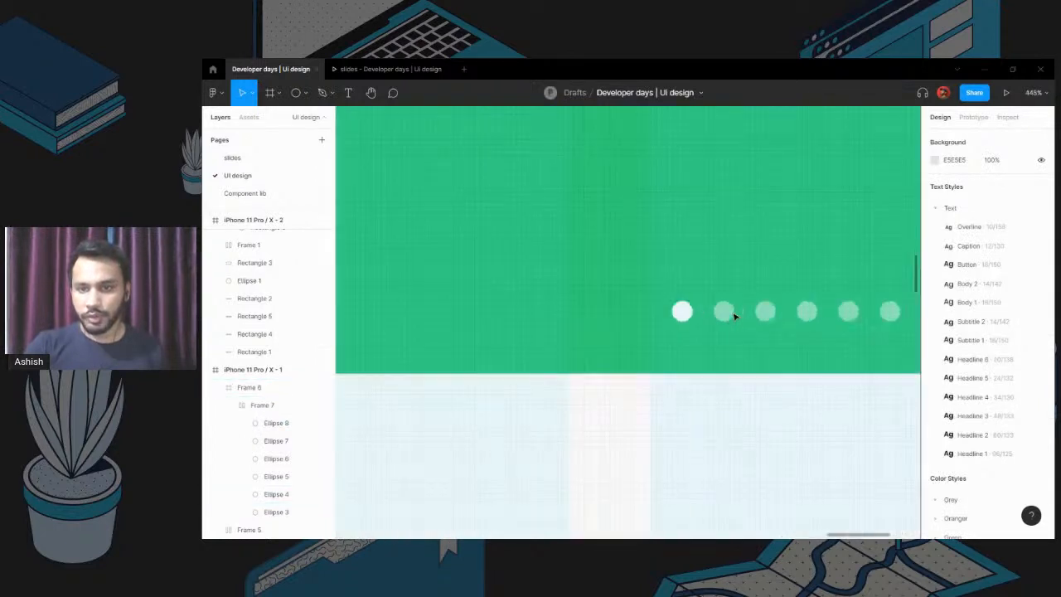
left_click(685, 346)
left_click(685, 348)
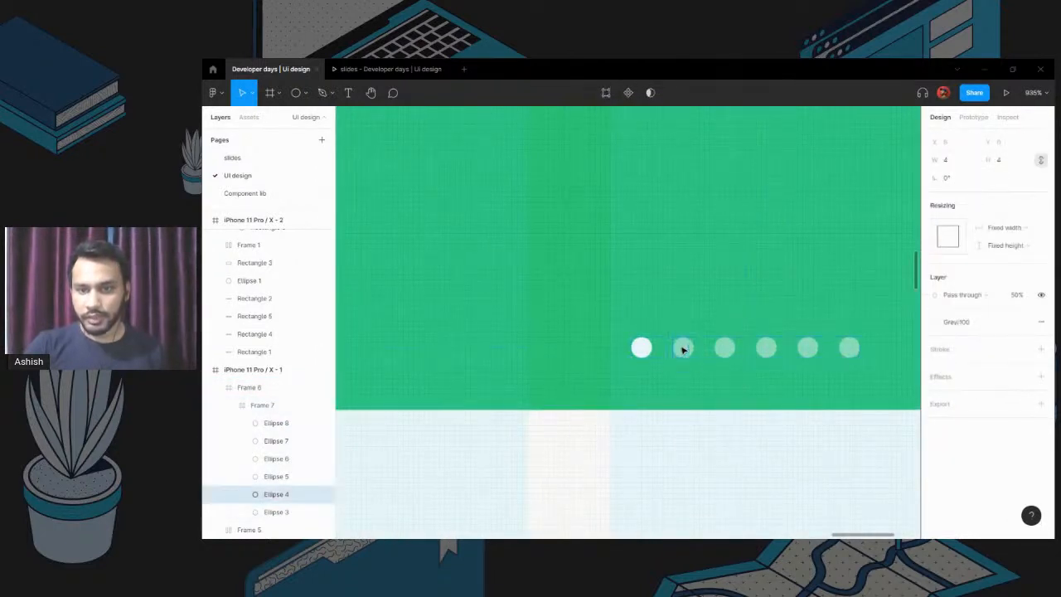
left_click_drag(683, 348, 643, 350)
left_click(724, 348)
double_click(726, 349)
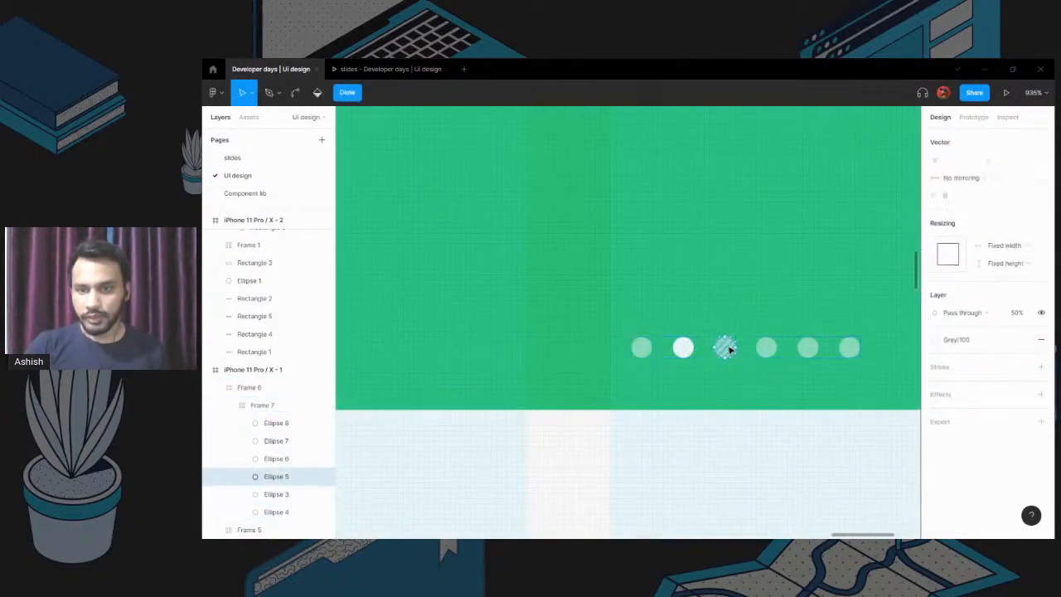
key("Escape")
left_click_drag(725, 349, 683, 348)
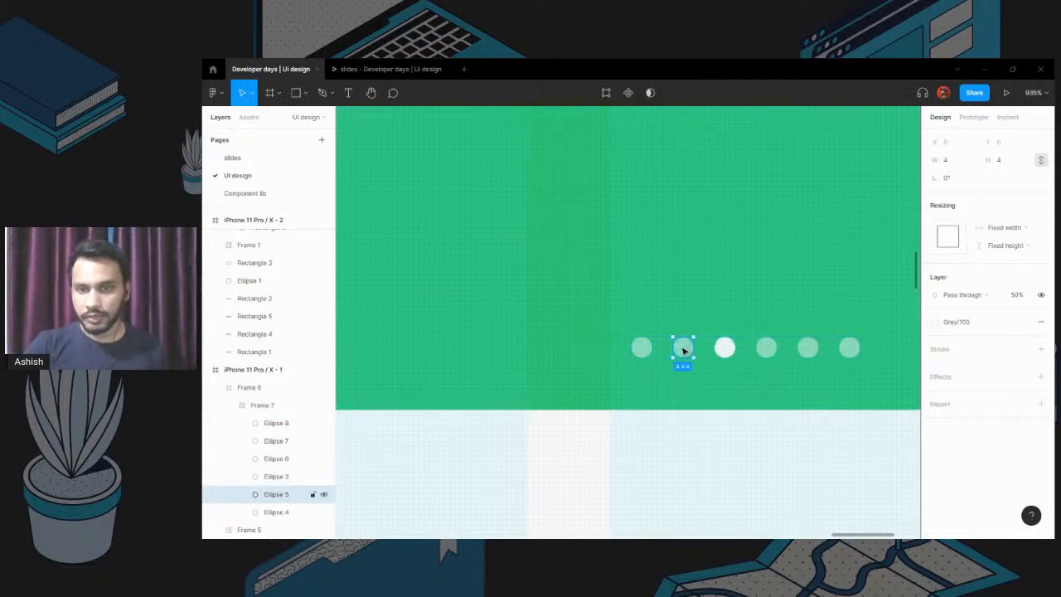
scroll(781, 426, "down", 5)
left_click(782, 426)
scroll(784, 439, "down", 5)
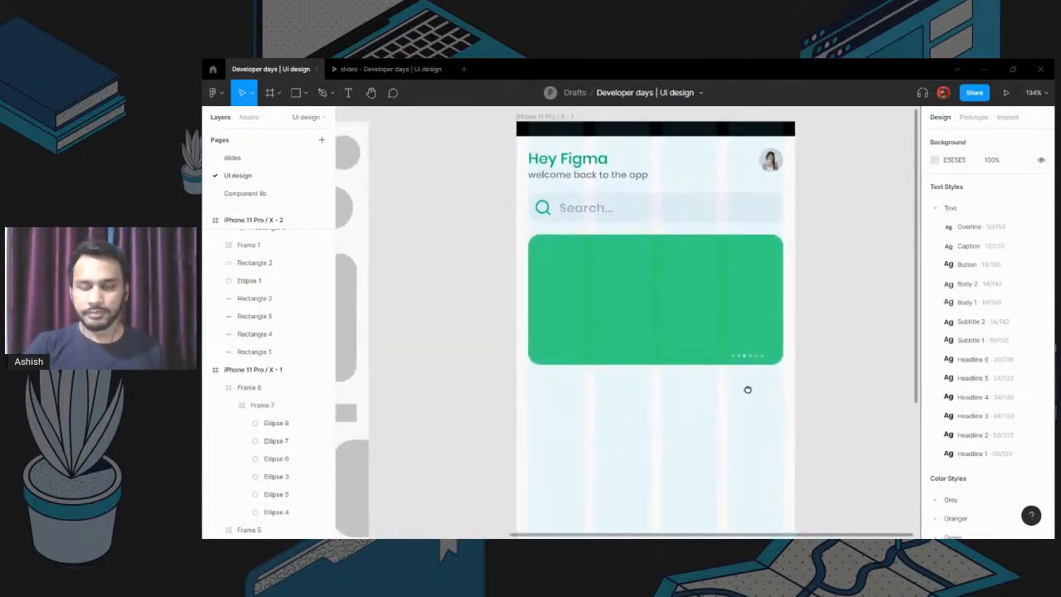
Step: Find and run the Unsplash plugin through the quick command search
scroll(734, 348, "right", 2)
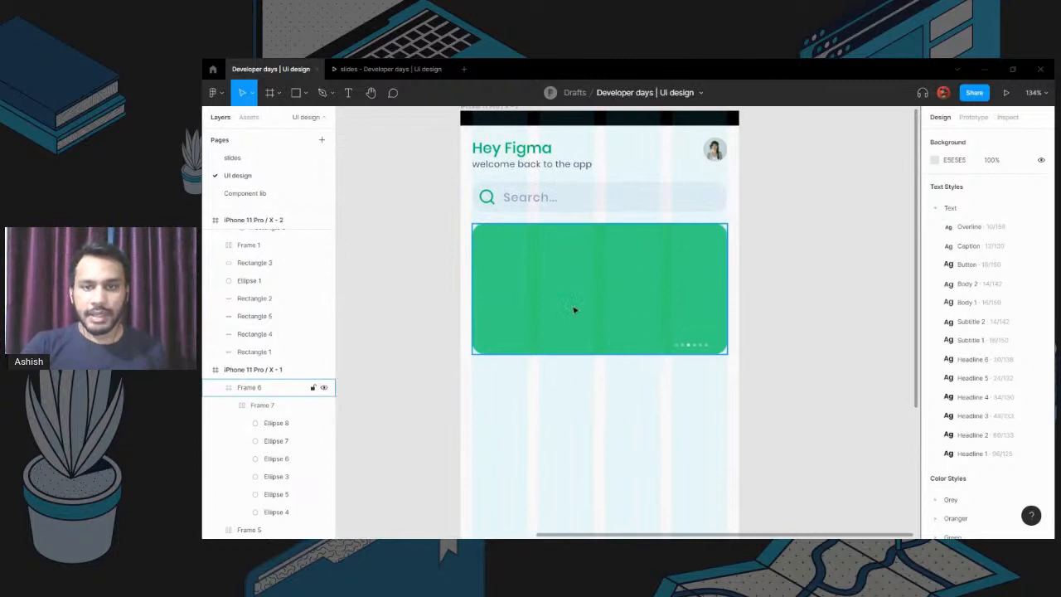
left_click_drag(778, 321, 752, 346)
scroll(752, 323, "down", 1)
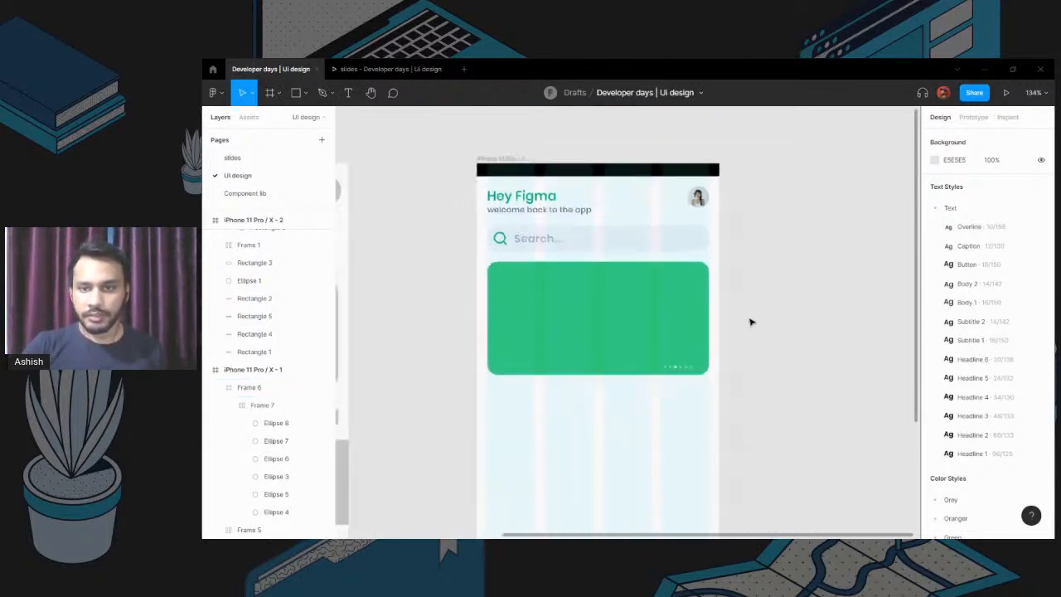
scroll(700, 249, "down", 2)
scroll(716, 285, "up", 1)
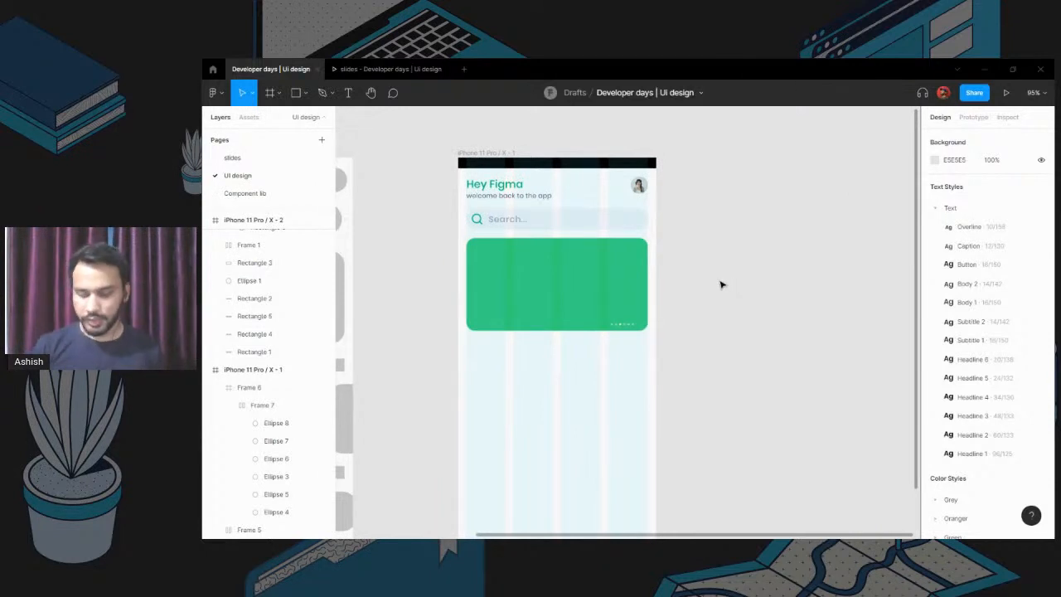
key("ctrl+slash")
type("unplask")
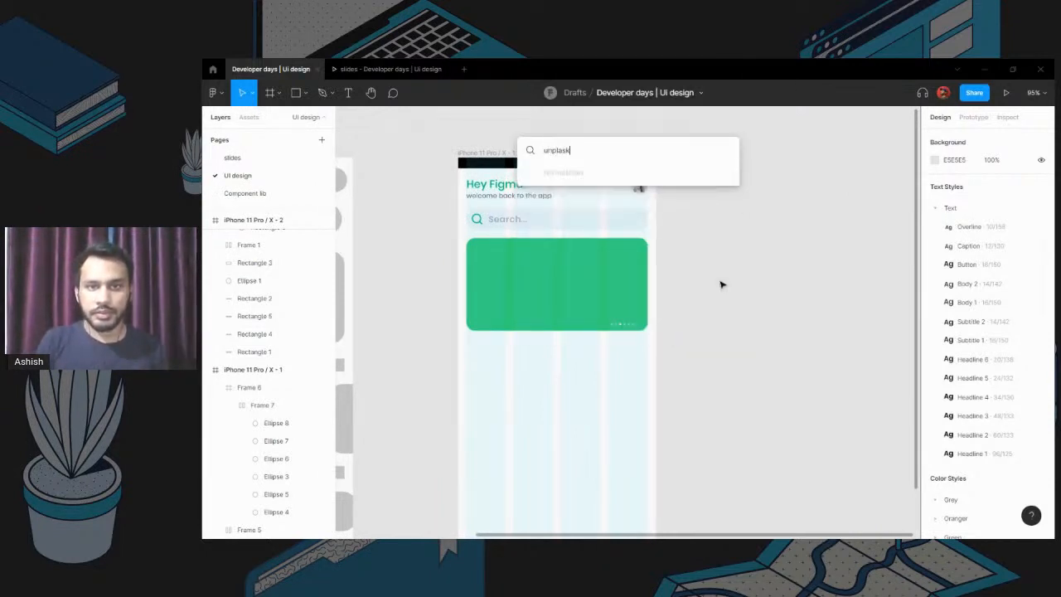
key("BackSpace")
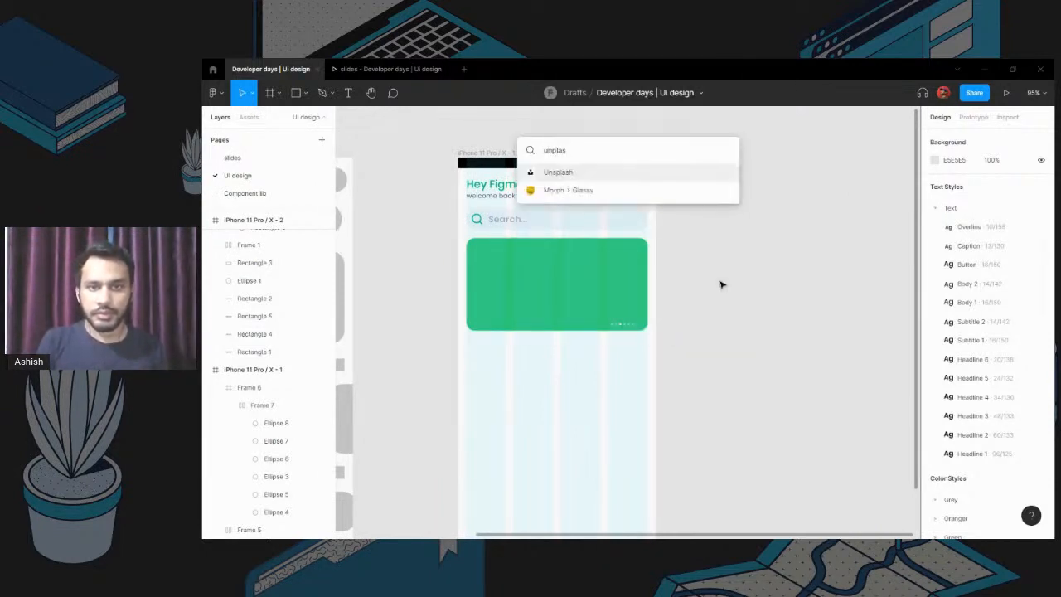
key("Return")
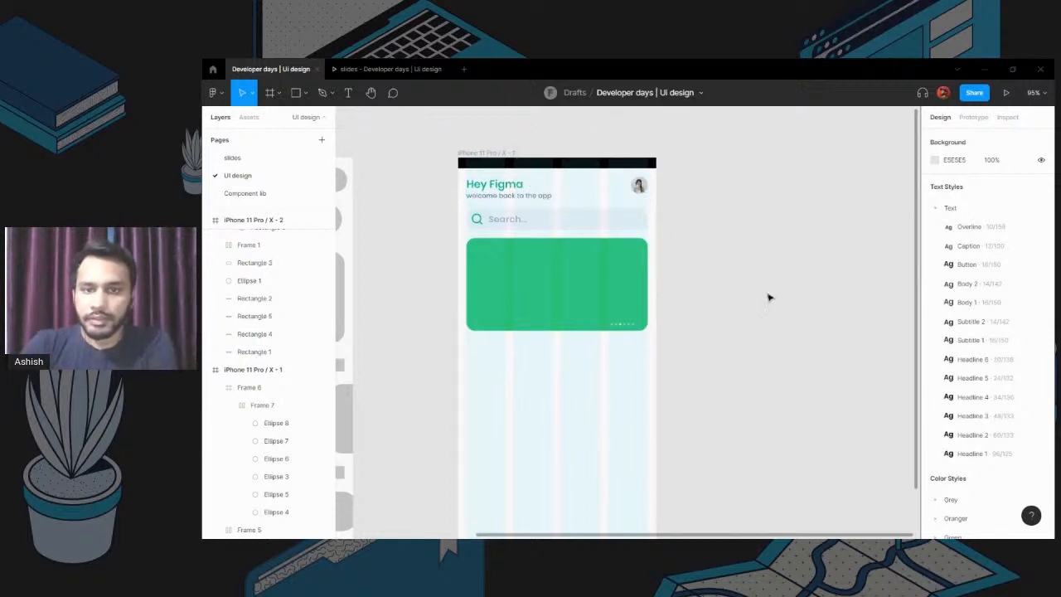
Step: Search Unsplash for "pizza" photos
left_click_drag(835, 343, 609, 352)
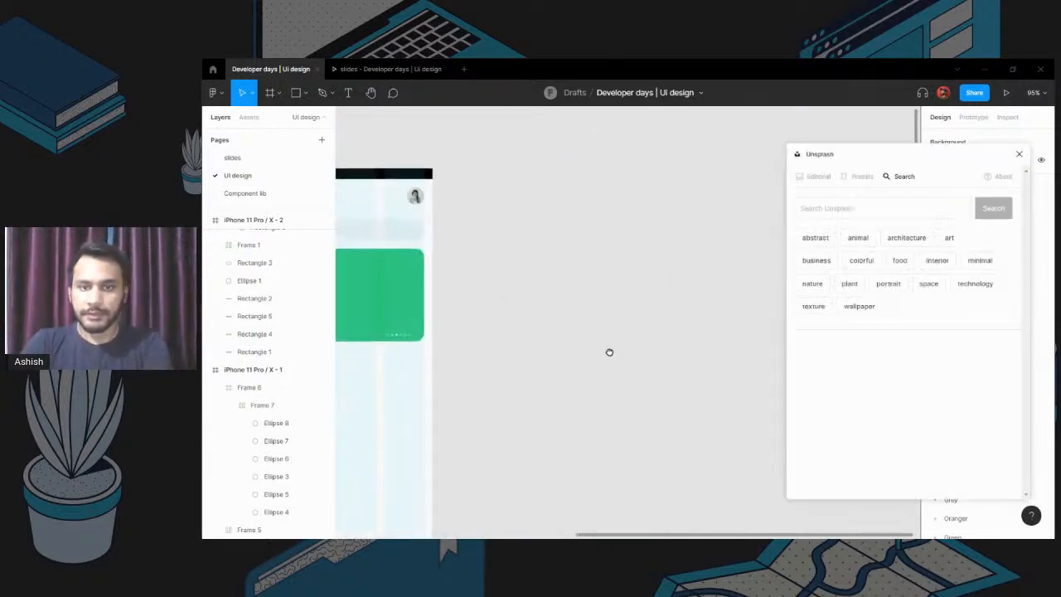
left_click(850, 208)
type("pl")
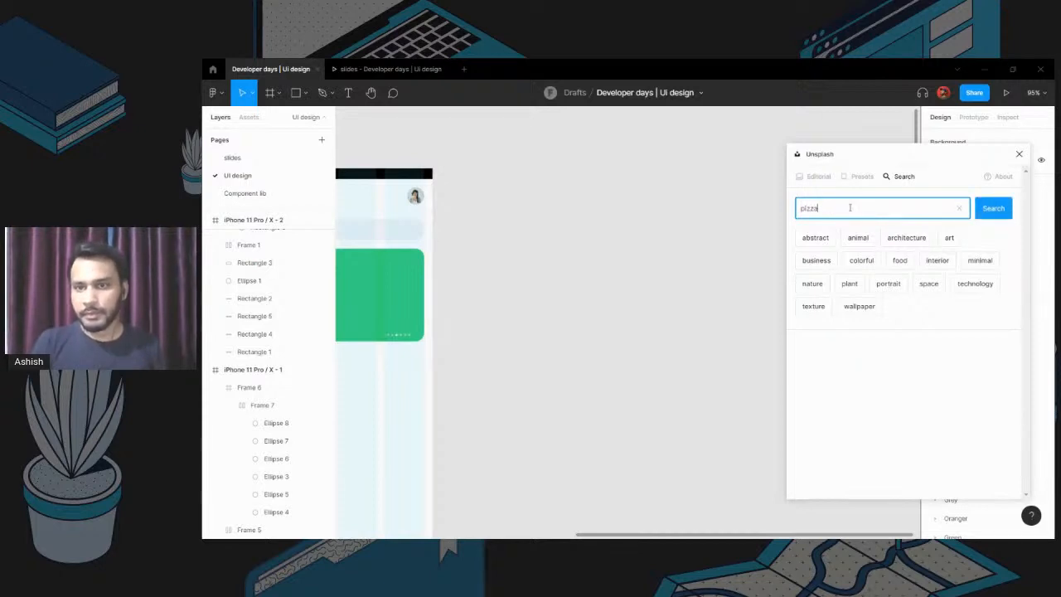
key("Return")
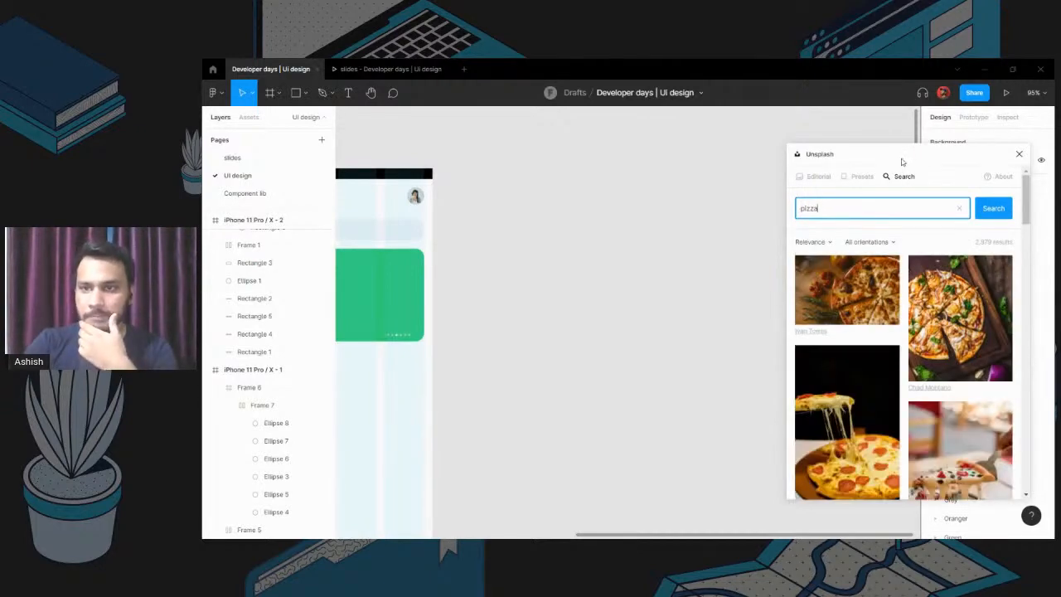
Step: Browse the pizza photos, insert the whole pizza on an orange background into the canvas, and close the plugin
left_click_drag(902, 157, 777, 121)
scroll(750, 339, "down", 5)
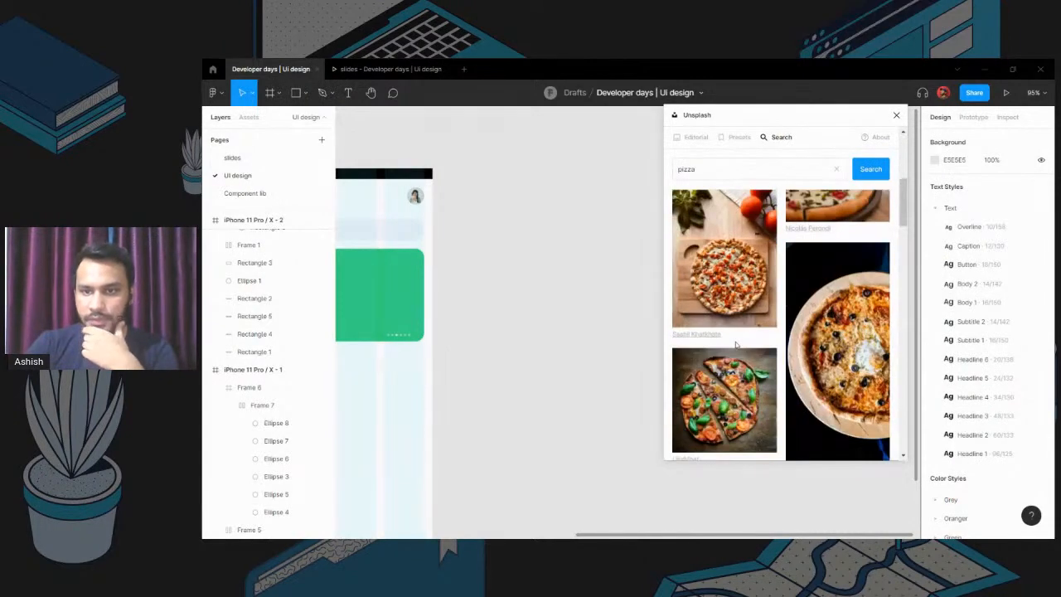
scroll(734, 332, "down", 3)
scroll(733, 331, "down", 5)
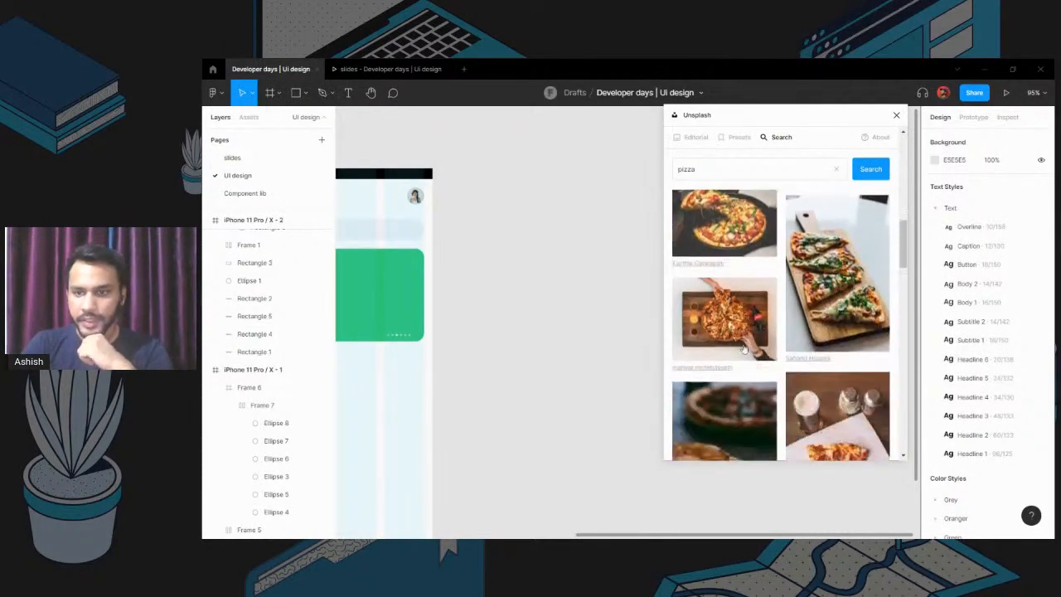
scroll(732, 362, "down", 2)
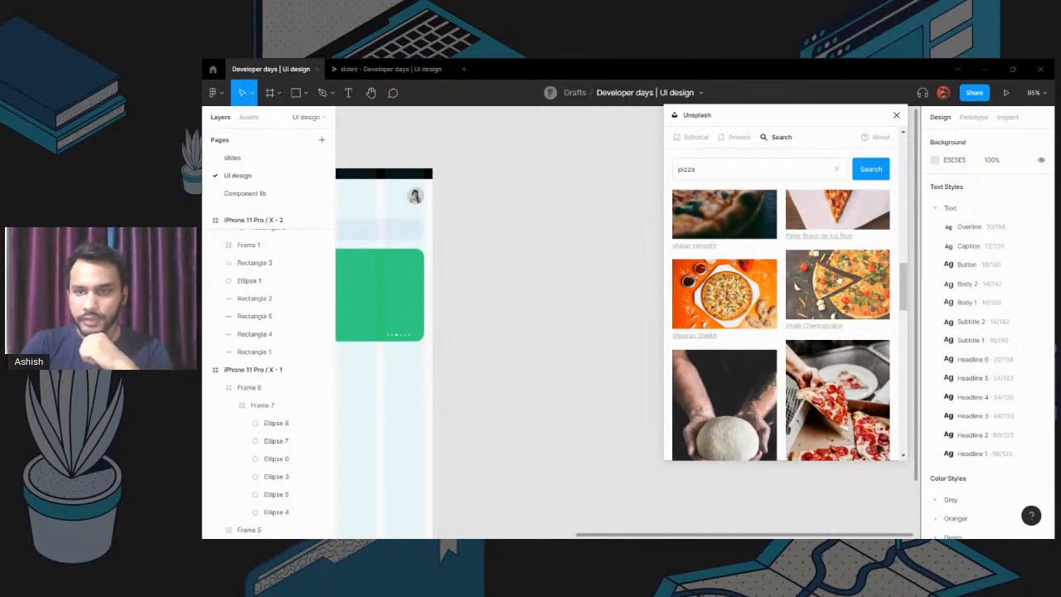
left_click(727, 295)
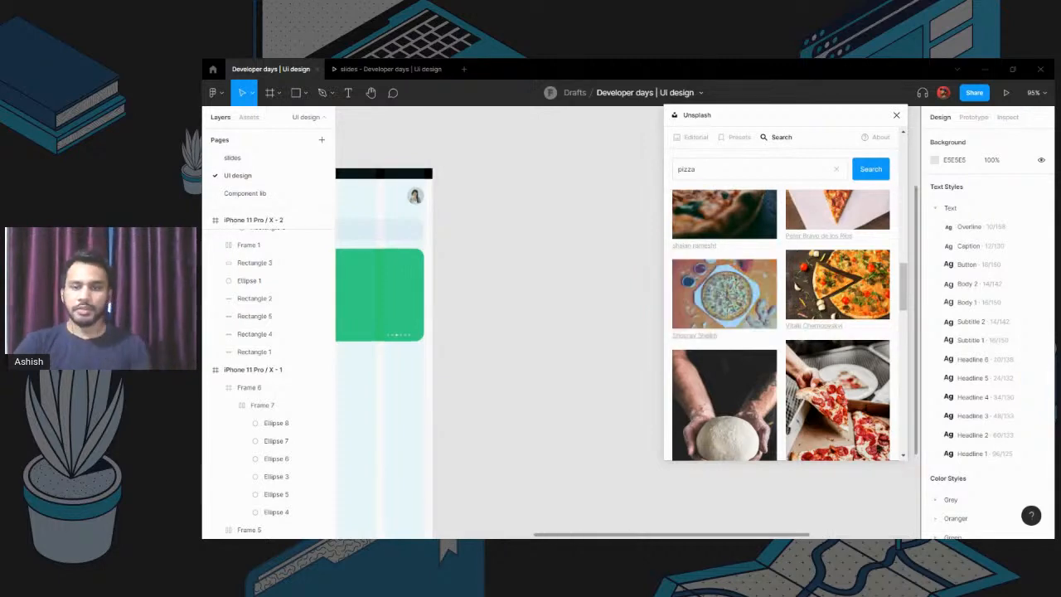
scroll(605, 437, "down", 4)
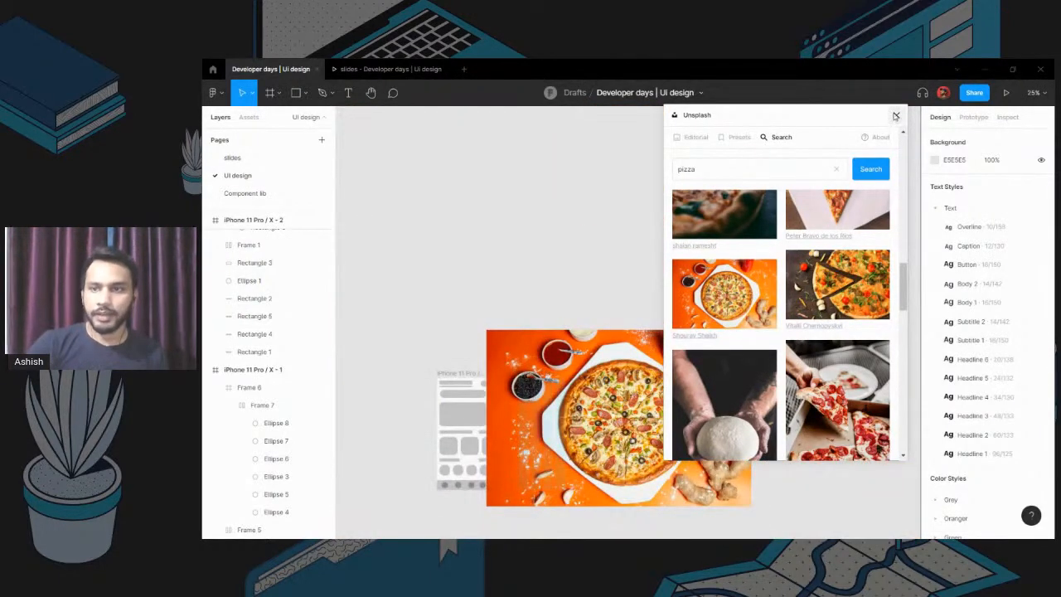
left_click(896, 116)
Step: Scale the pizza photo down proportionally to less than the phone frame's width and place it on the empty canvas beside the frame
scroll(801, 379, "up", 3)
left_click(655, 203)
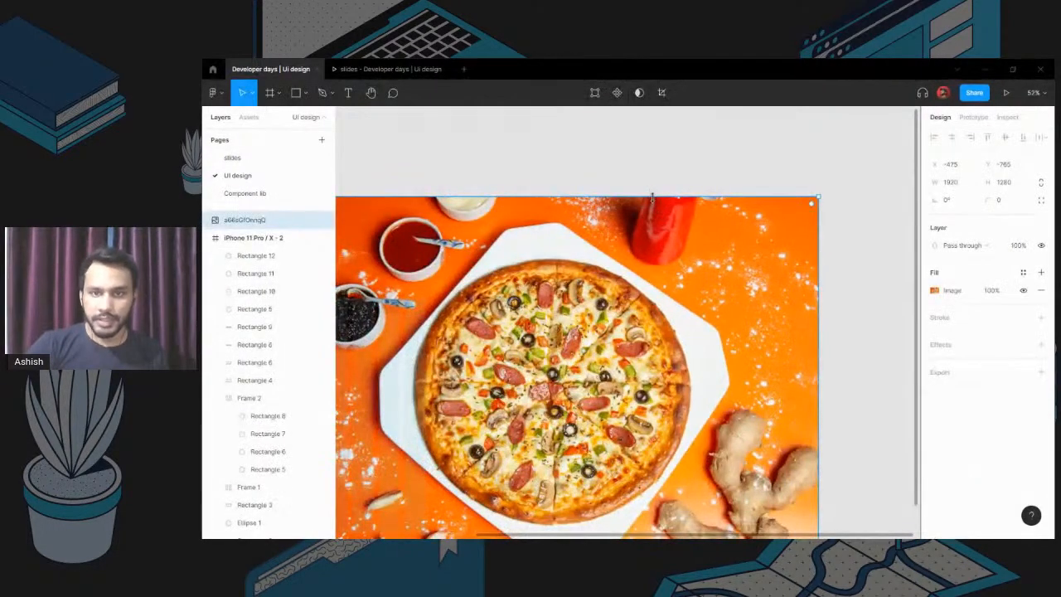
left_click_drag(646, 197, 635, 484)
left_click_drag(537, 506, 623, 425)
left_click_drag(627, 423, 625, 314)
left_click(705, 336)
scroll(705, 336, "up", 3)
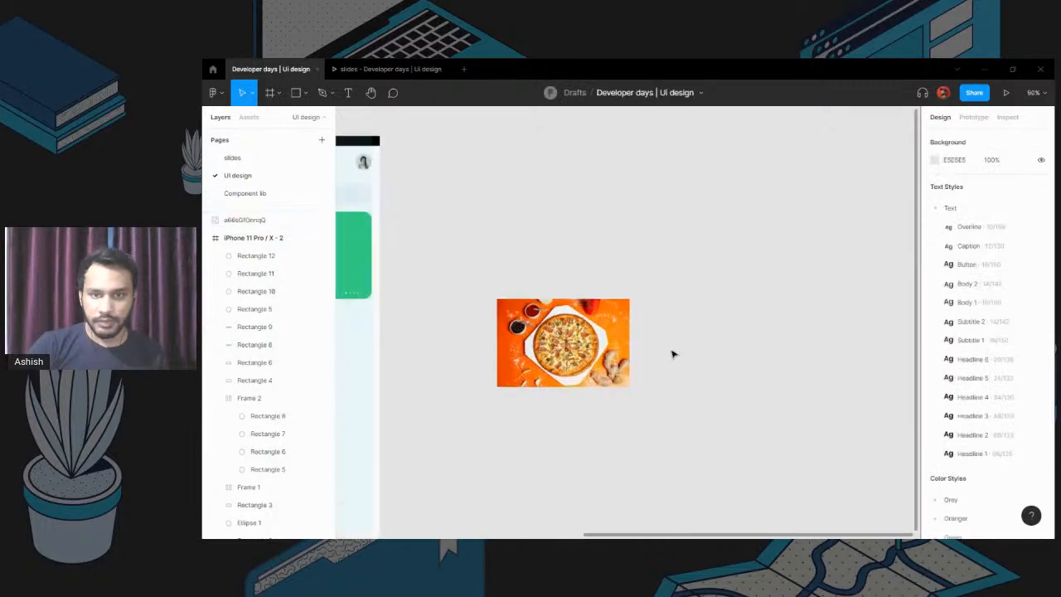
Step: Move the pizza photo into the green banner frame and scale it to about 349 × 177 so it covers the banner
left_click_drag(672, 354, 834, 405)
left_click_drag(723, 396, 540, 312)
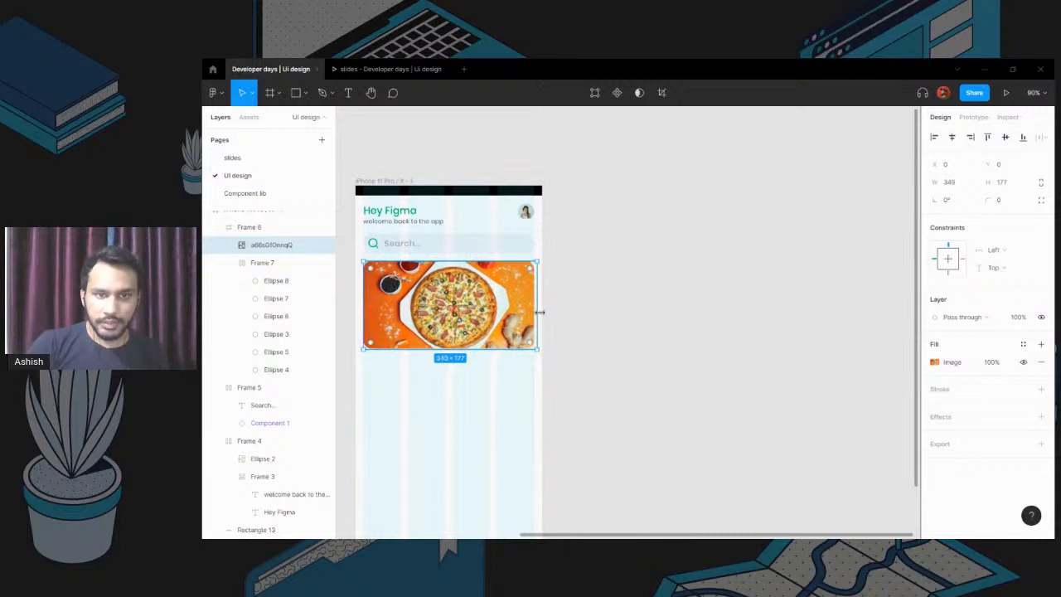
left_click(594, 323)
scroll(569, 429, "up", 5)
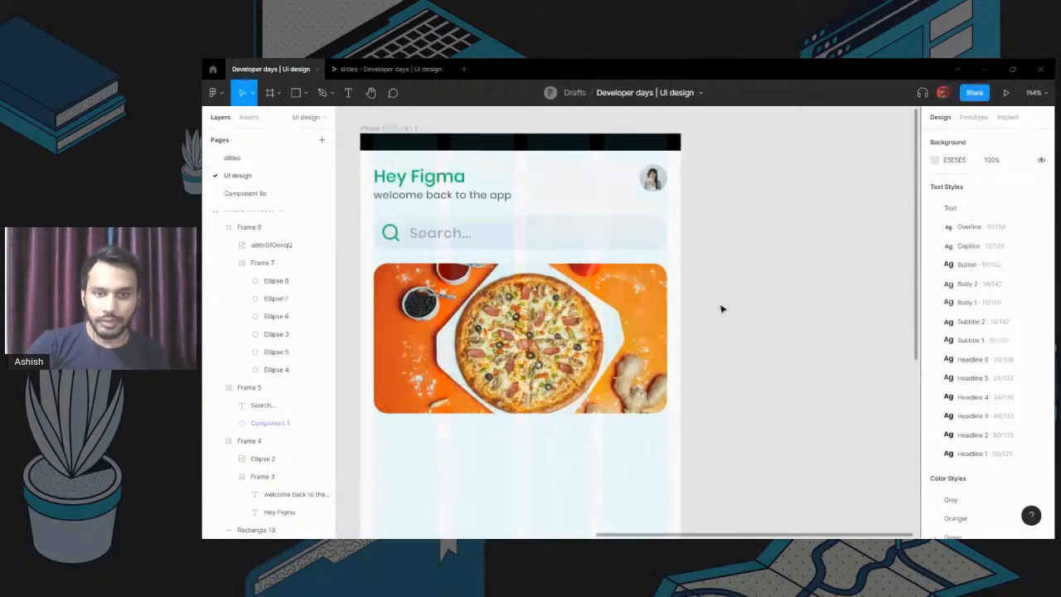
Step: Reorder the banner's layers so the pizza image sits beneath the carousel dots
left_click(589, 308)
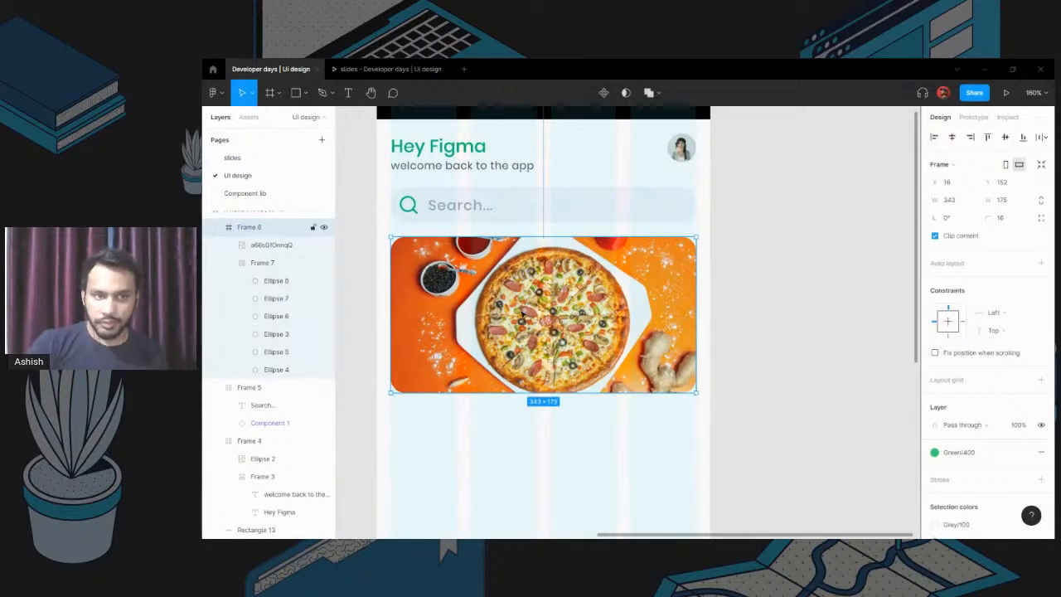
left_click(266, 263)
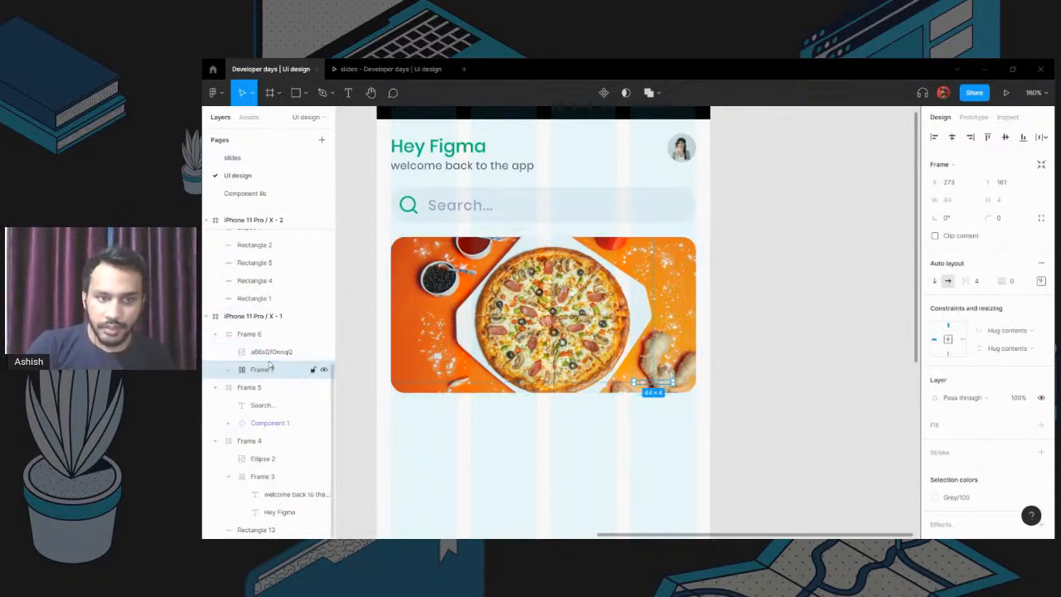
left_click(276, 354)
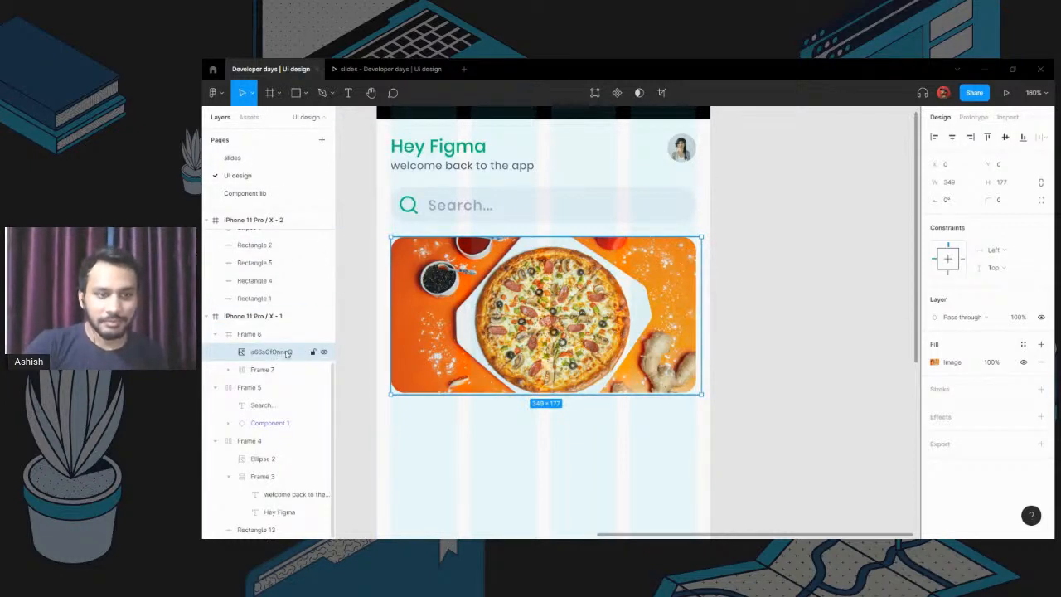
left_click_drag(276, 352, 273, 383)
left_click(810, 386)
Step: Add a second fill above the image fill on the banner's pizza photo and change it to a linear gradient
scroll(732, 391, "up", 3)
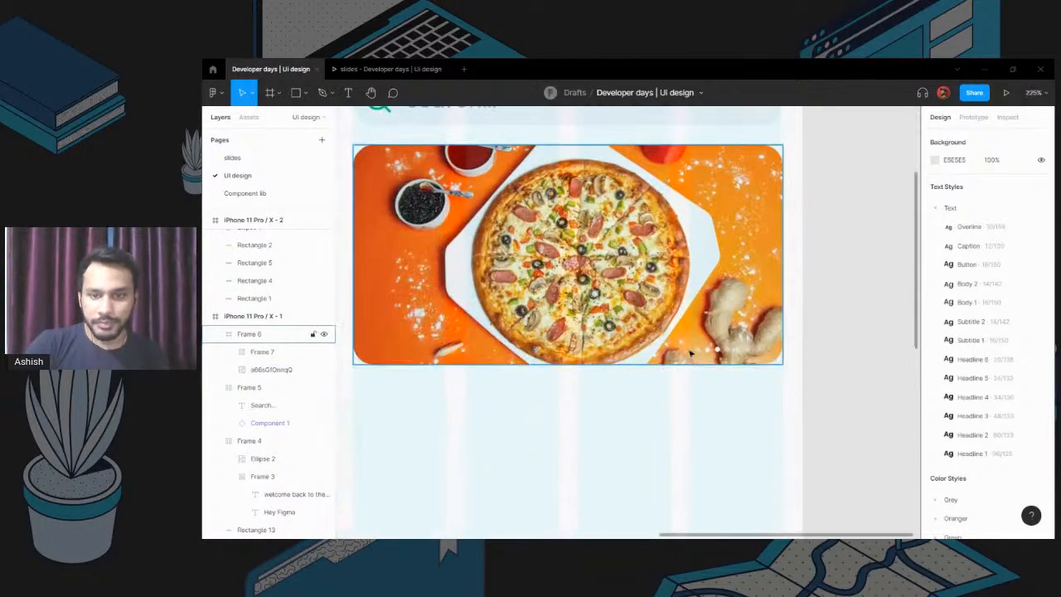
scroll(800, 389, "down", 3)
scroll(711, 367, "up", 5)
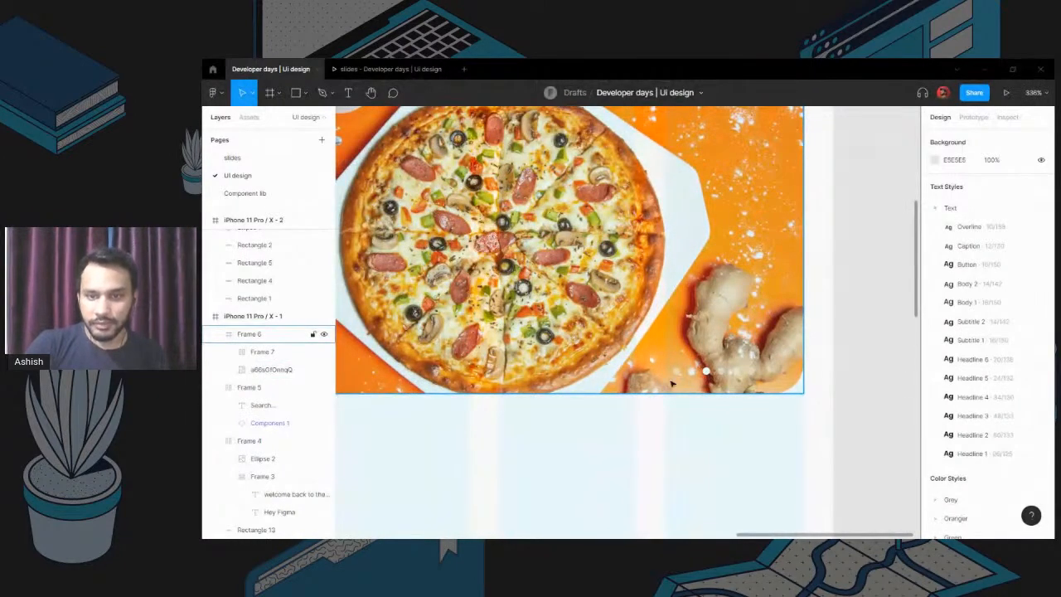
scroll(712, 386, "down", 5)
scroll(733, 391, "up", 3)
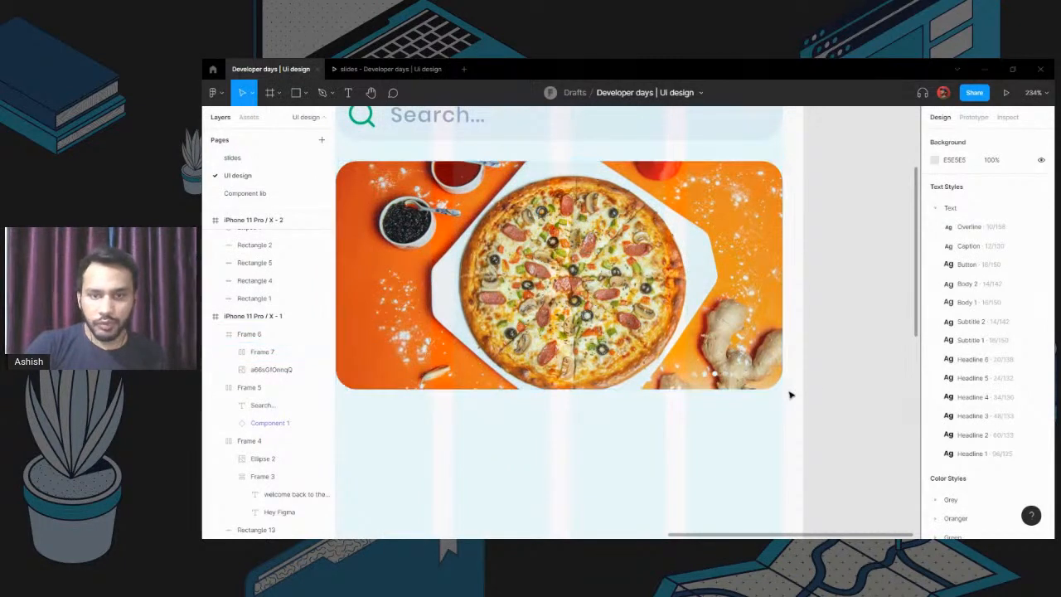
scroll(790, 395, "down", 5)
left_click(726, 308)
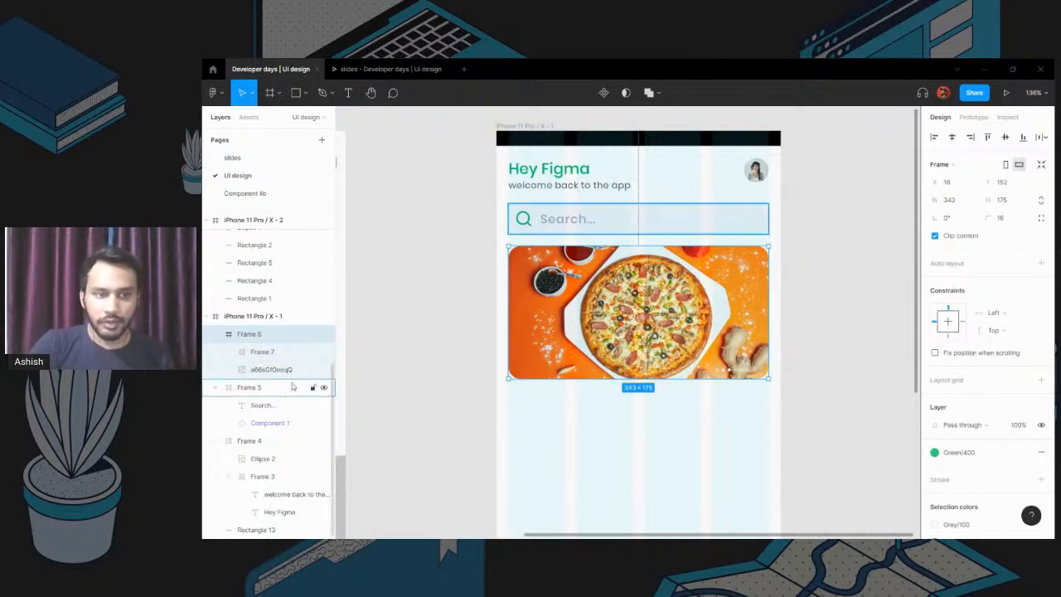
left_click(768, 375)
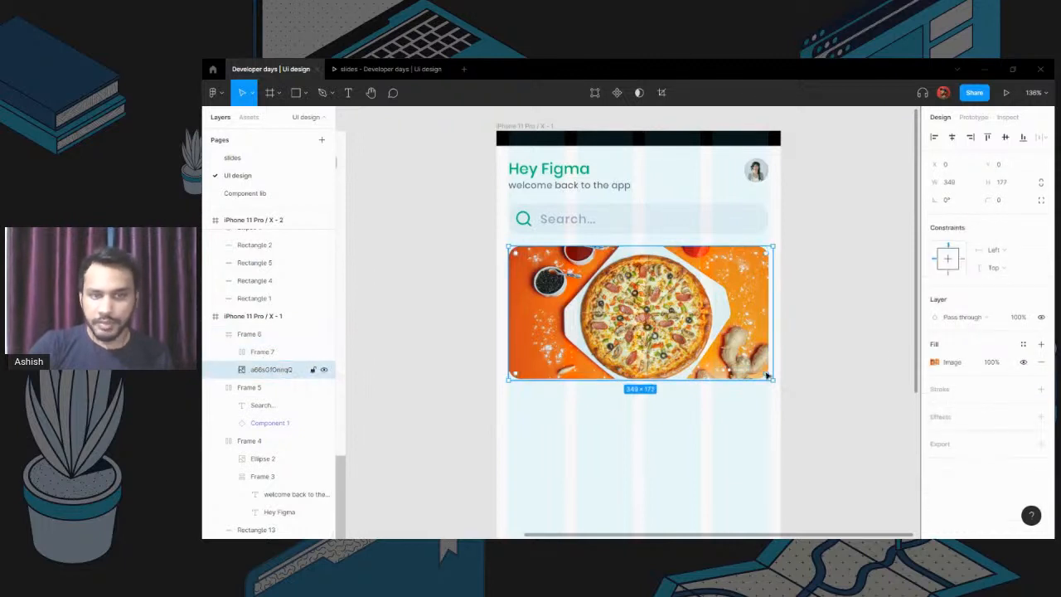
left_click(1041, 345)
left_click(936, 364)
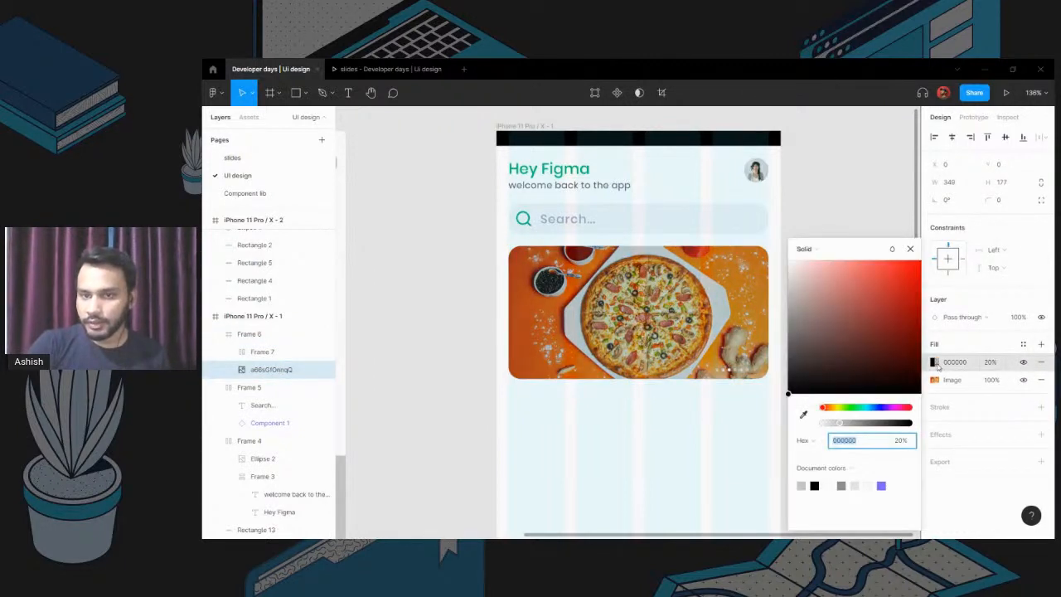
left_click(823, 252)
left_click(819, 260)
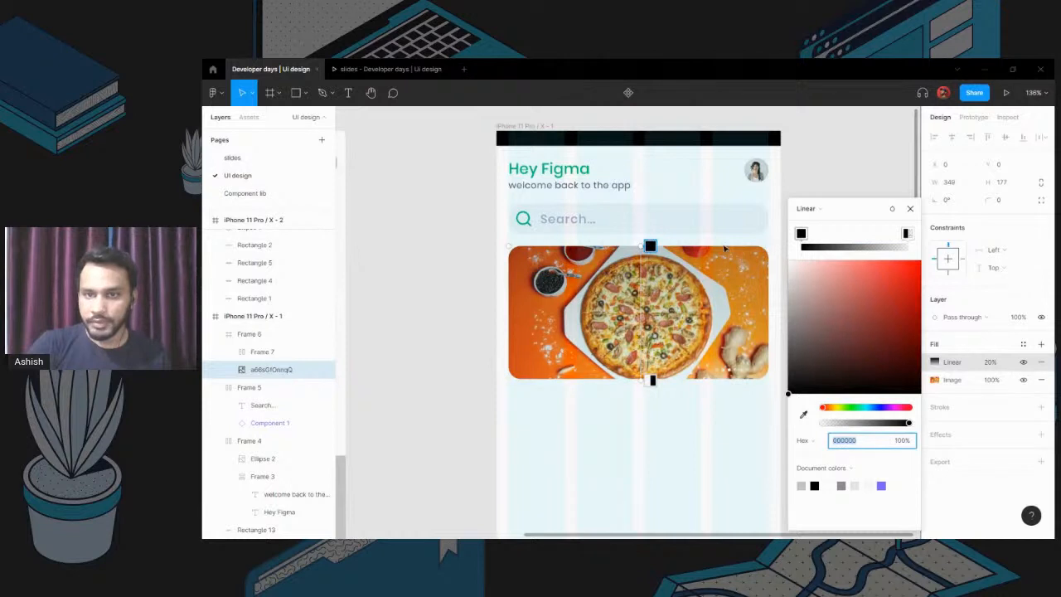
Step: Reverse the gradient to run from transparent to black at the banner's lower edge, with the transparent stop close to the black one
mouse_move(804, 236)
left_mouse_down()
mouse_move(906, 235)
mouse_move(810, 235)
left_mouse_up()
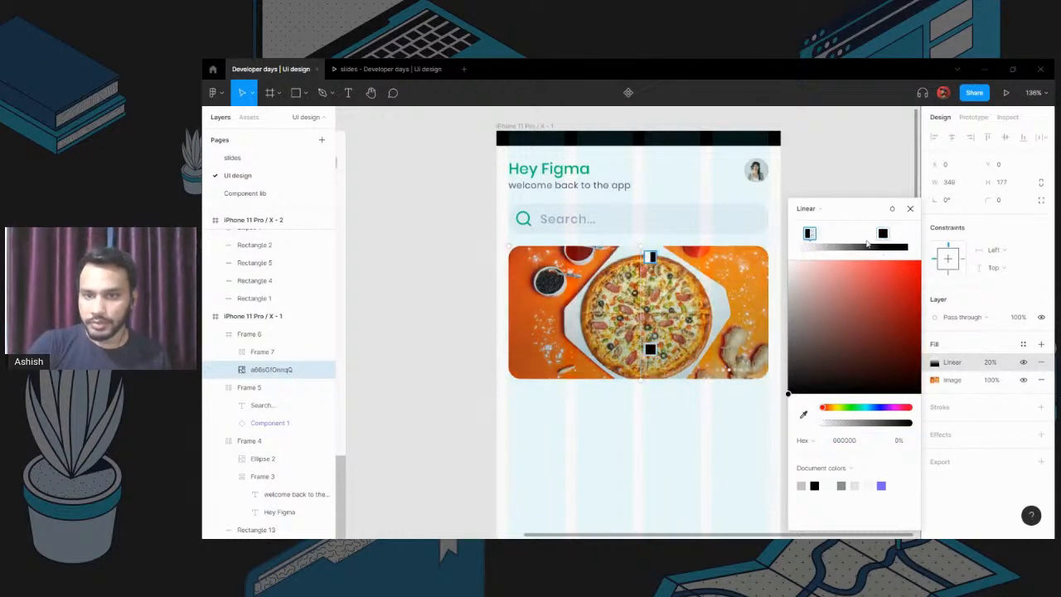
left_click_drag(883, 235, 908, 236)
left_click_drag(810, 235, 878, 236)
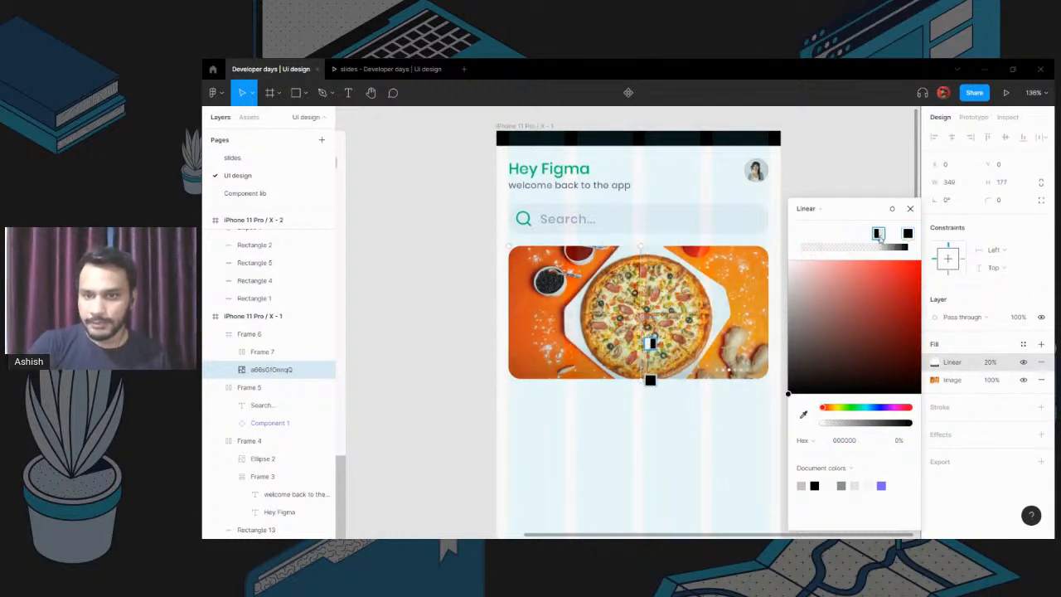
Step: Keep the gradient's transparent stop at 0% opacity and shift it slightly nearer the black stop
left_click(908, 234)
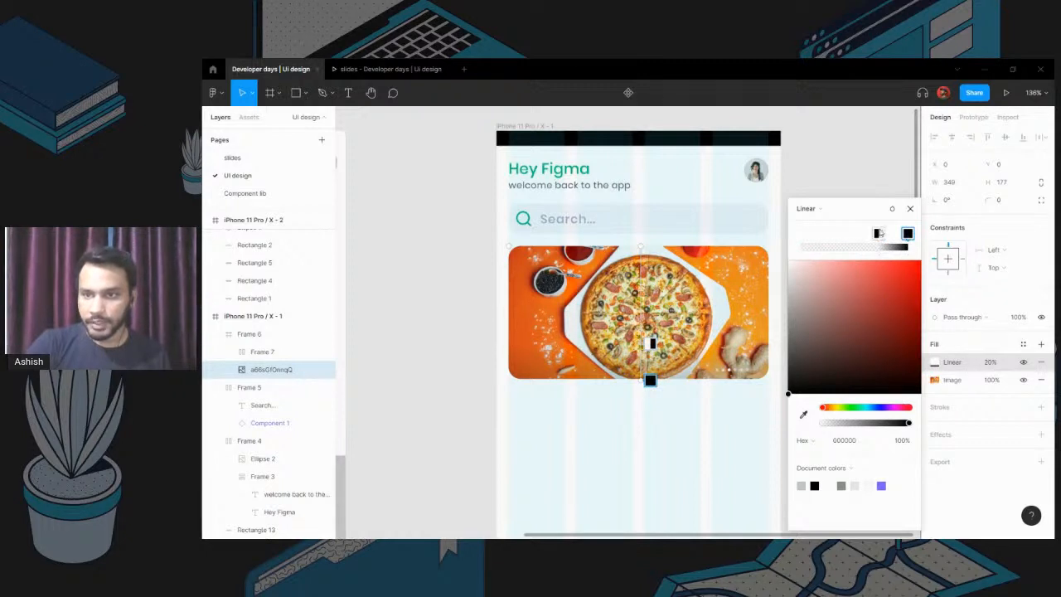
left_click(879, 233)
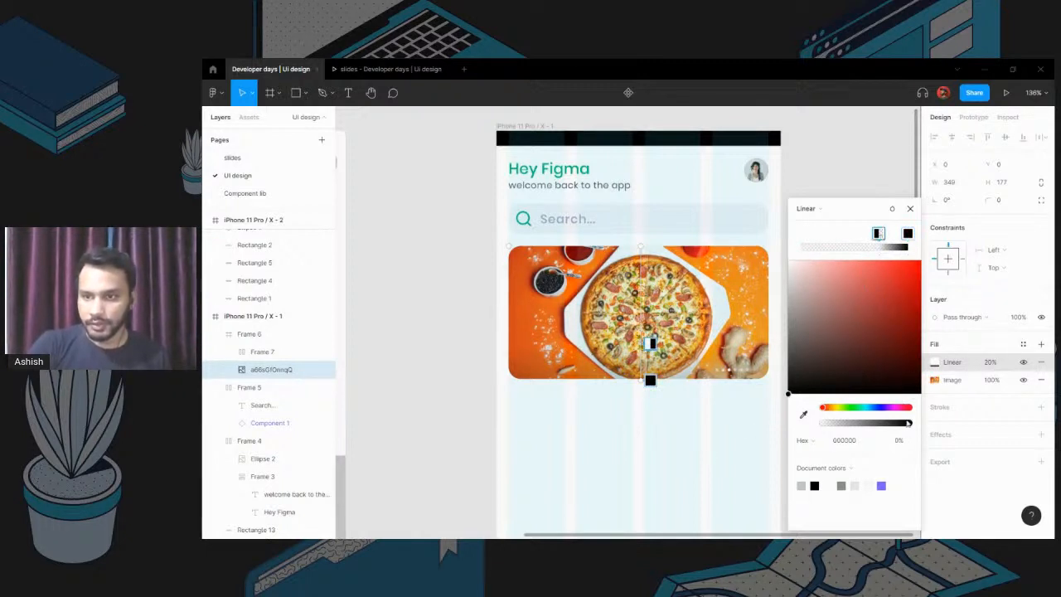
mouse_move(826, 423)
left_mouse_down()
mouse_move(856, 423)
mouse_move(821, 421)
left_mouse_up()
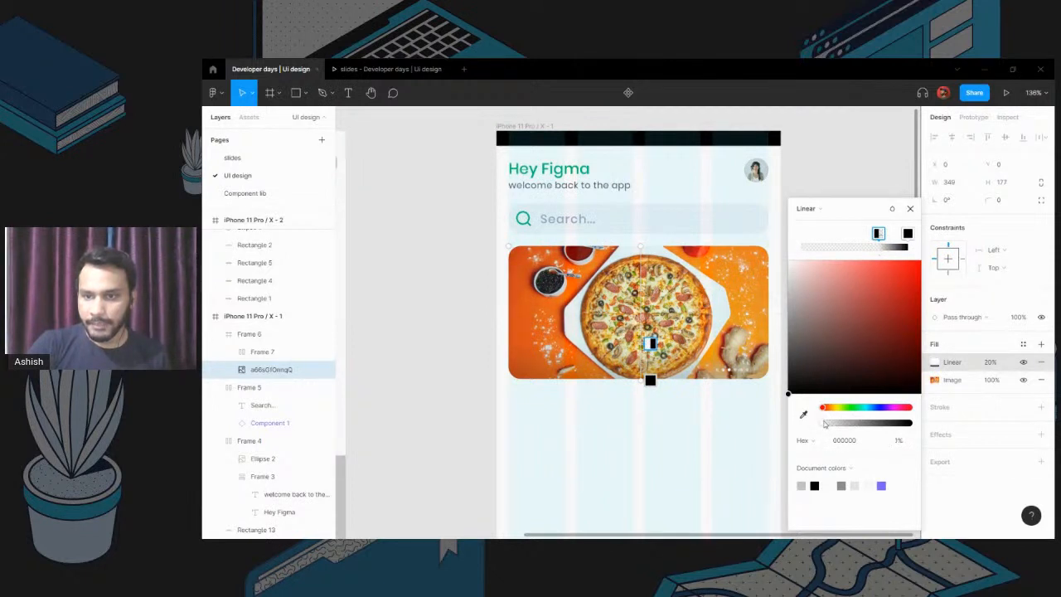
left_click(908, 234)
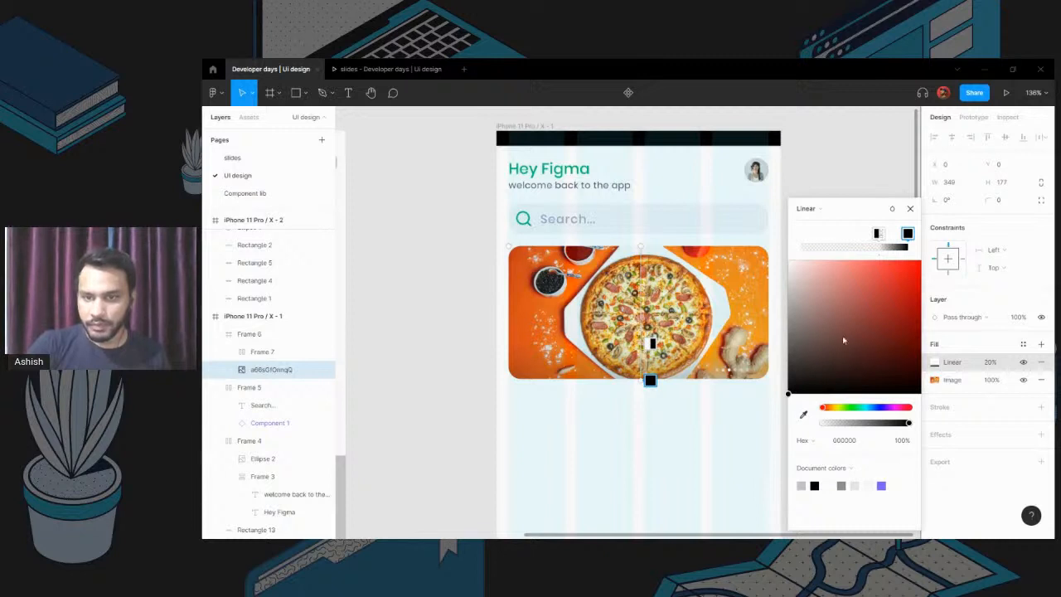
left_click(878, 234)
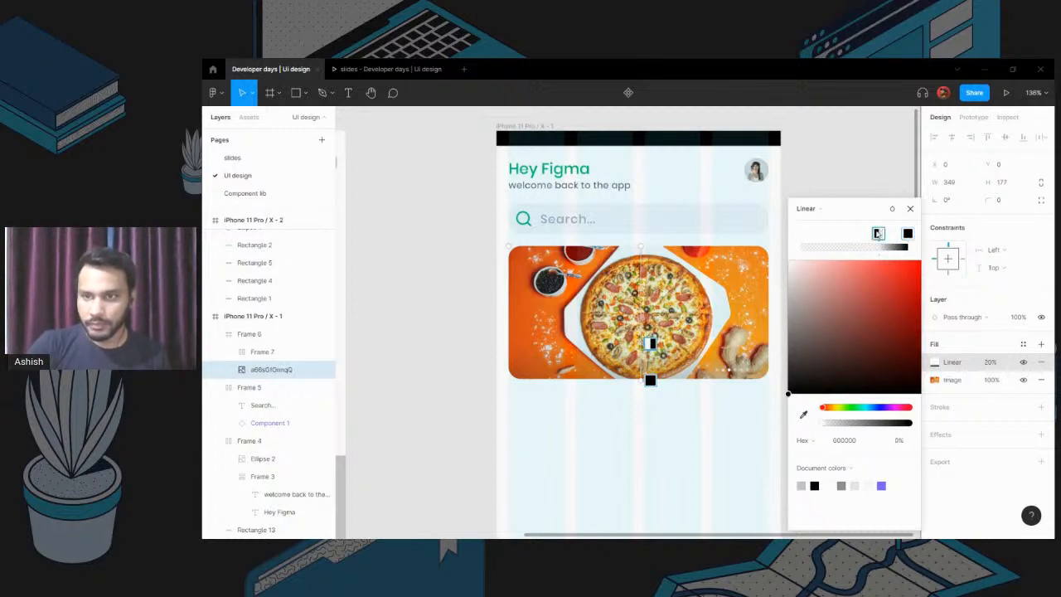
left_click_drag(829, 423, 719, 428)
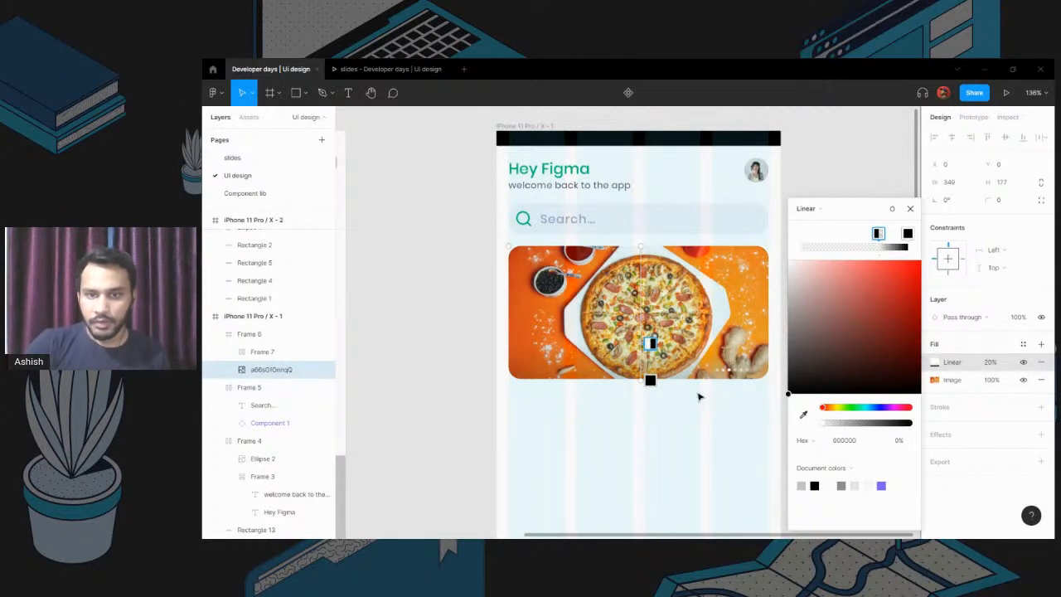
left_click_drag(878, 234, 886, 235)
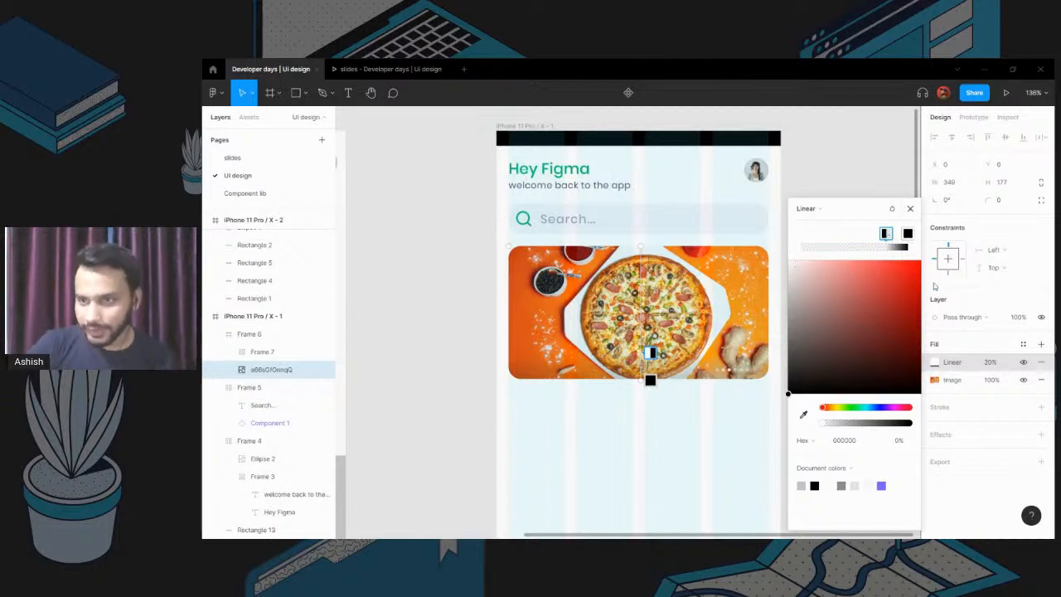
Step: Set the linear gradient fill's opacity to 100% and lower its black stop's opacity to about 48%
left_click(993, 362)
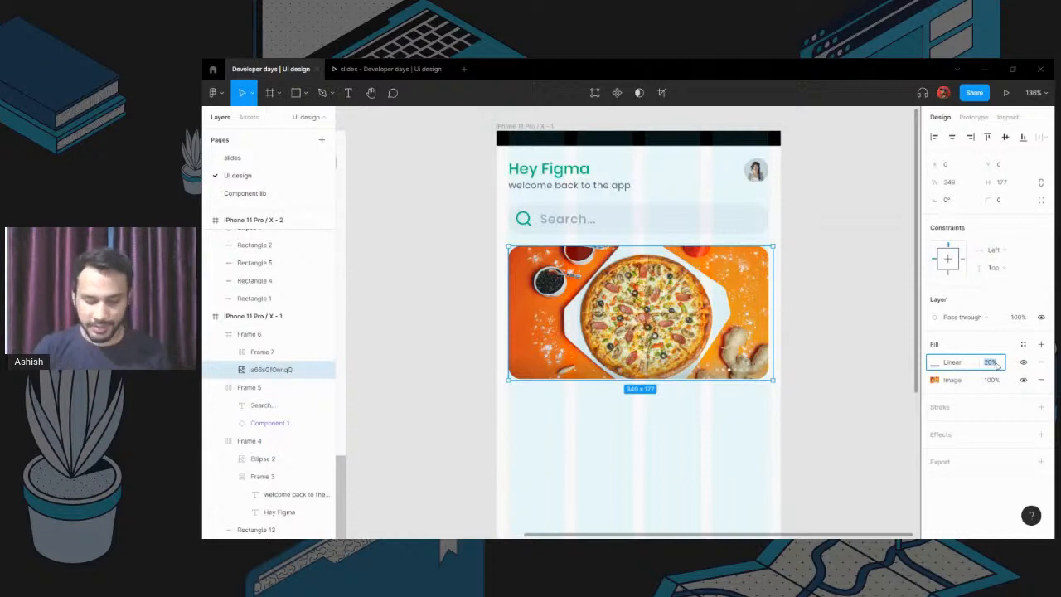
key("Return")
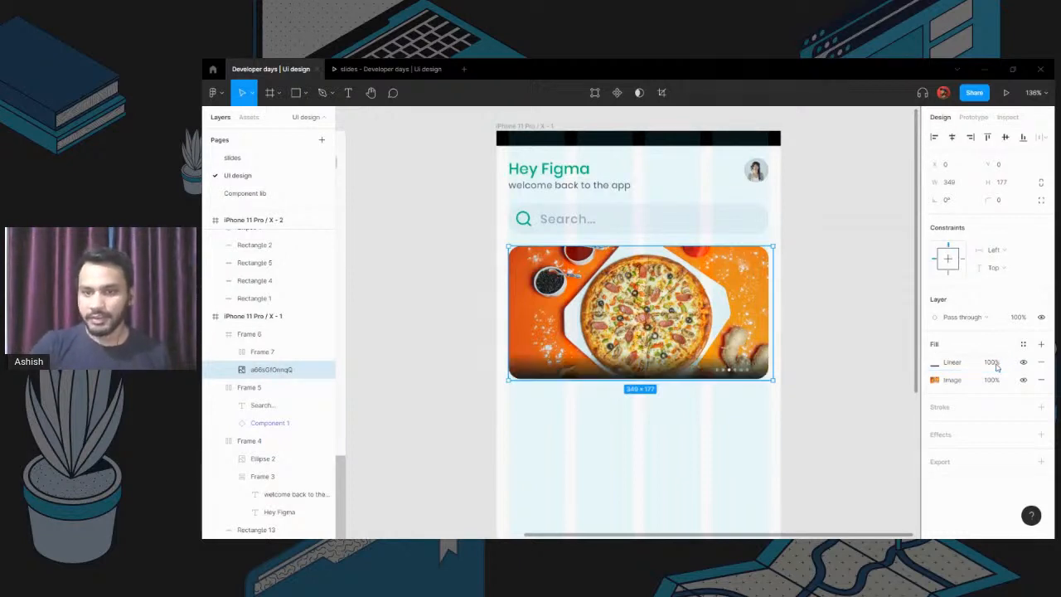
left_click(935, 363)
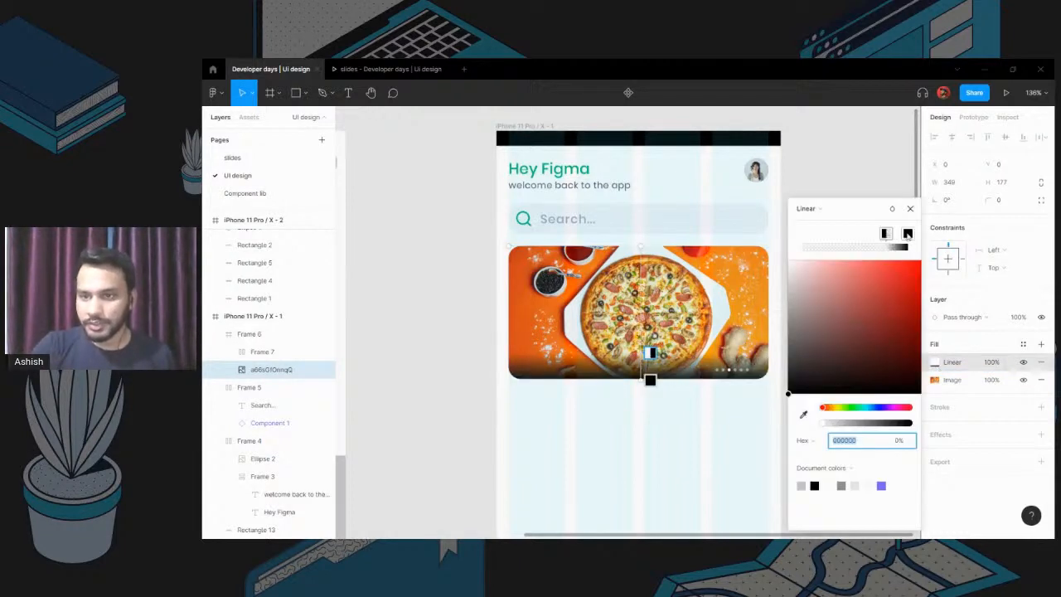
left_click(908, 234)
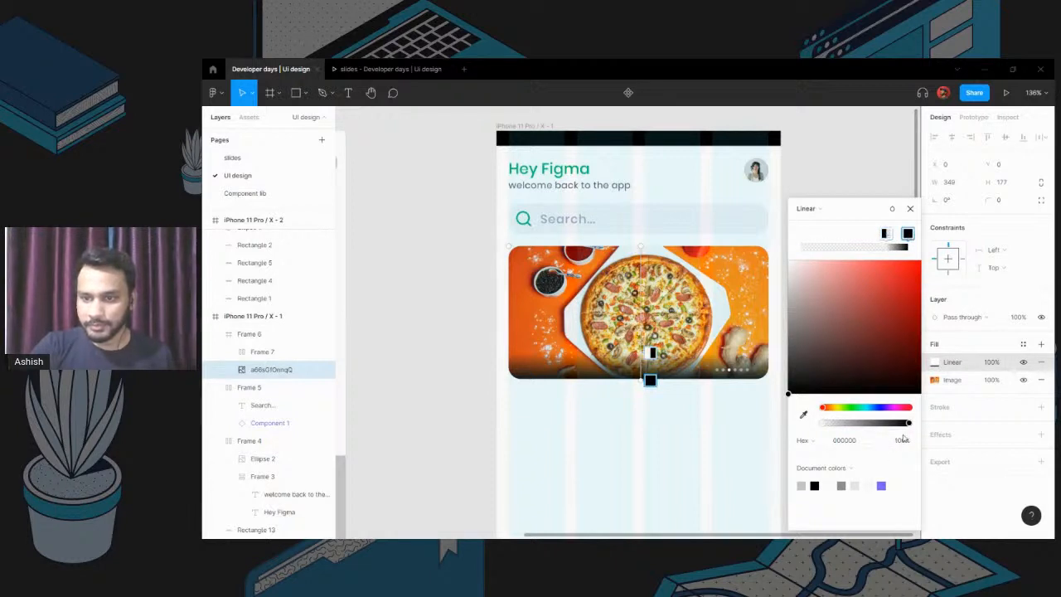
left_click_drag(906, 422, 865, 428)
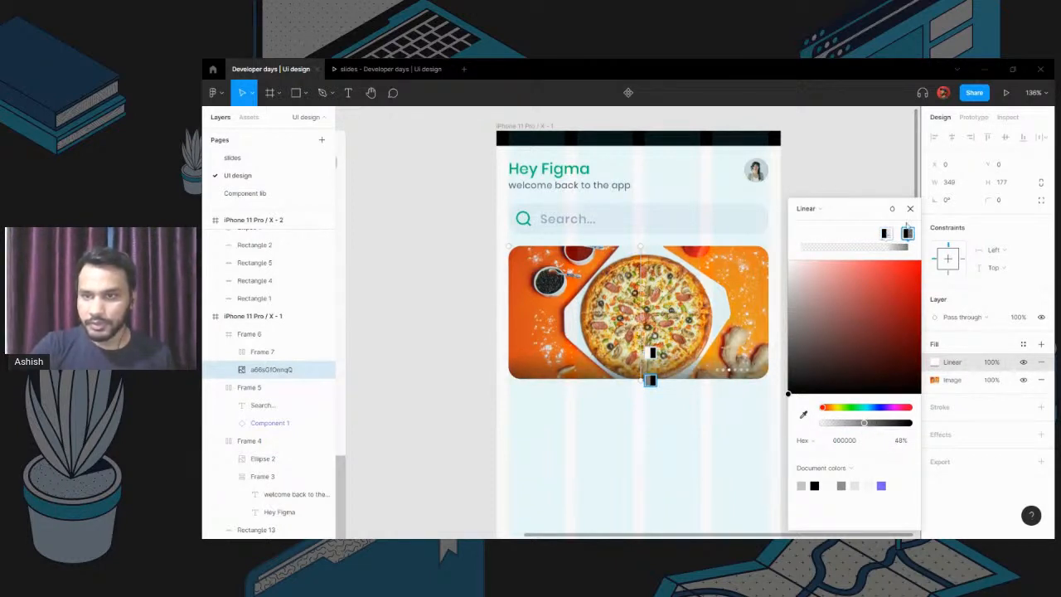
left_click(910, 209)
left_click(846, 380)
Step: Add the text "Get Pizza 20% Off" on the empty canvas beside the phone frame
scroll(808, 407, "down", 4)
left_click_drag(804, 386, 798, 345)
scroll(772, 337, "up", 4)
scroll(765, 353, "down", 3)
scroll(795, 368, "up", 1)
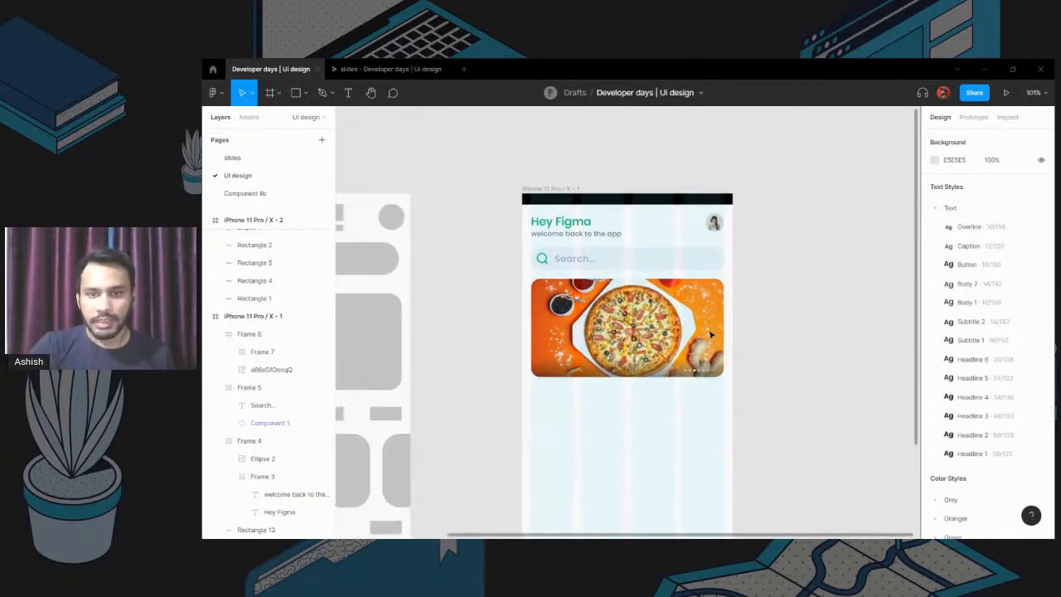
scroll(746, 334, "right", 2)
key("t")
left_click(760, 338)
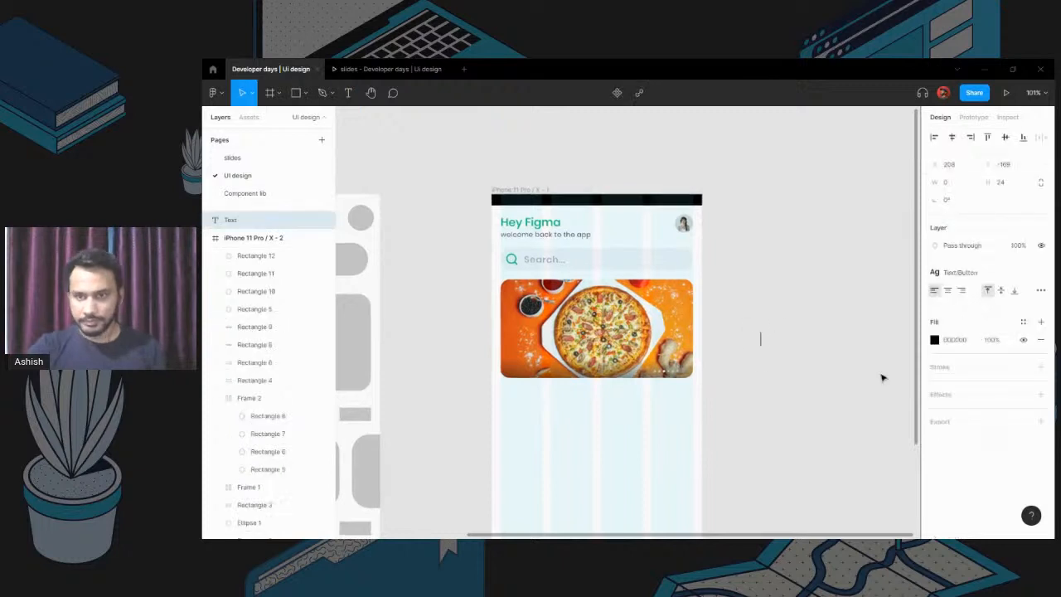
type("Get")
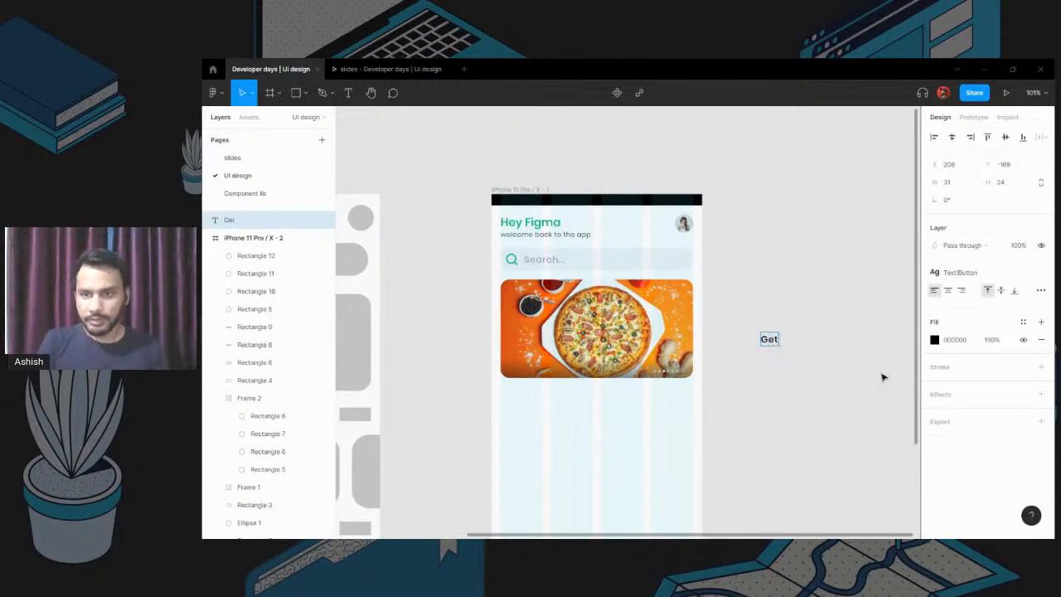
type(" Pixx")
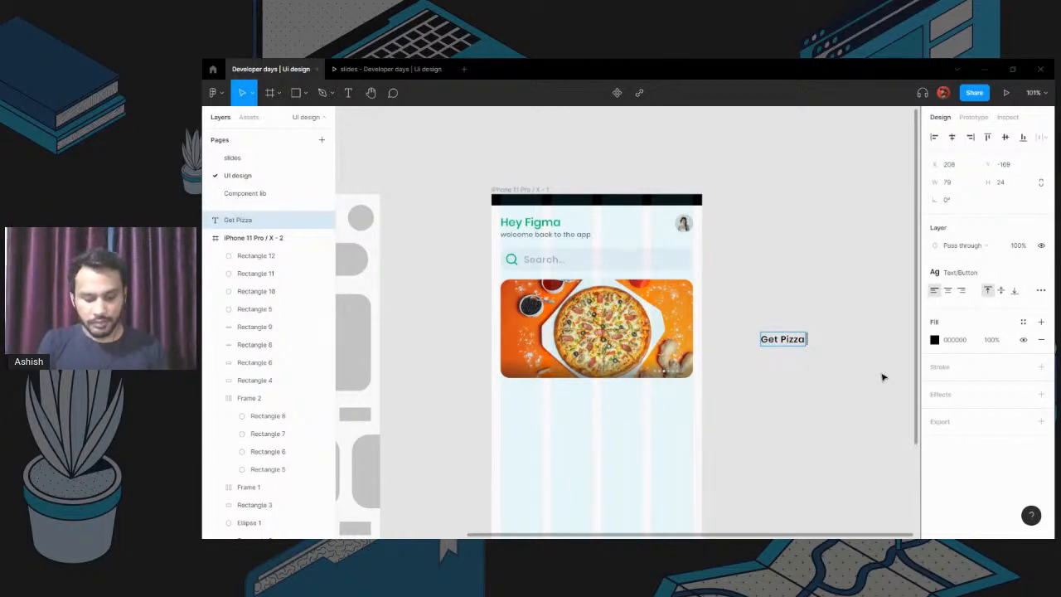
type(" @1")
key("BackSpace")
key("BackSpace")
type("208")
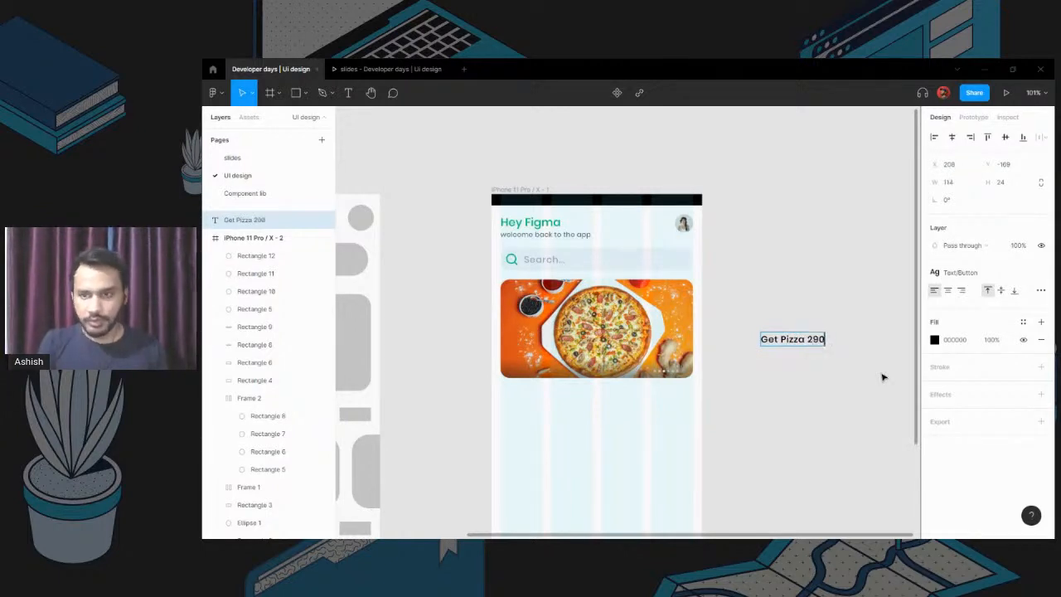
key("BackSpace")
key("BackSpace")
type("0")
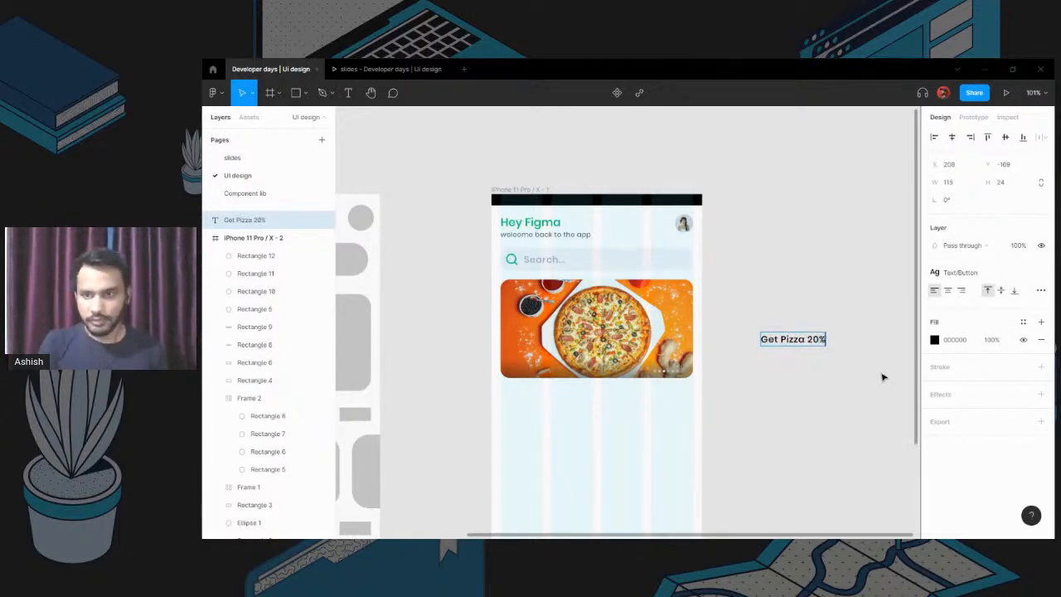
type("% Off")
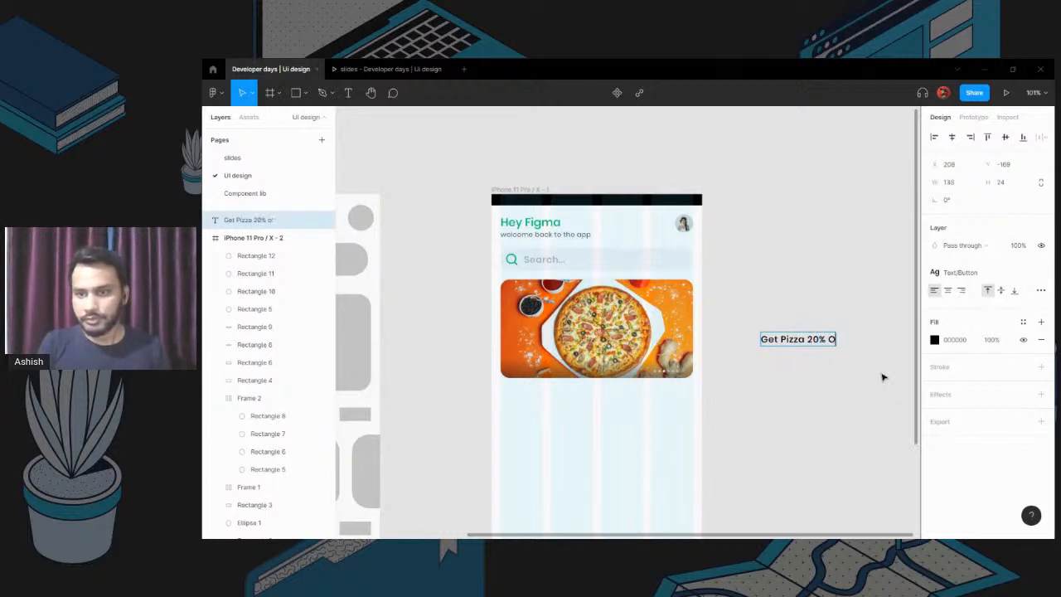
key("BackSpace")
type("Off")
key("Escape")
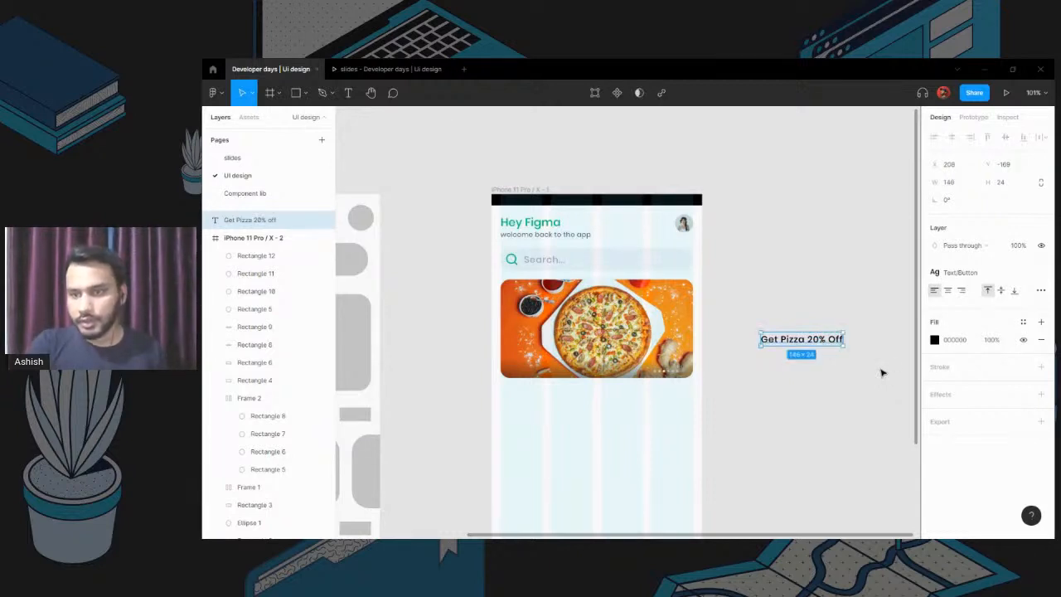
Step: Apply the Headline 4 text style to the "Get Pizza 20% off" text
left_click(961, 273)
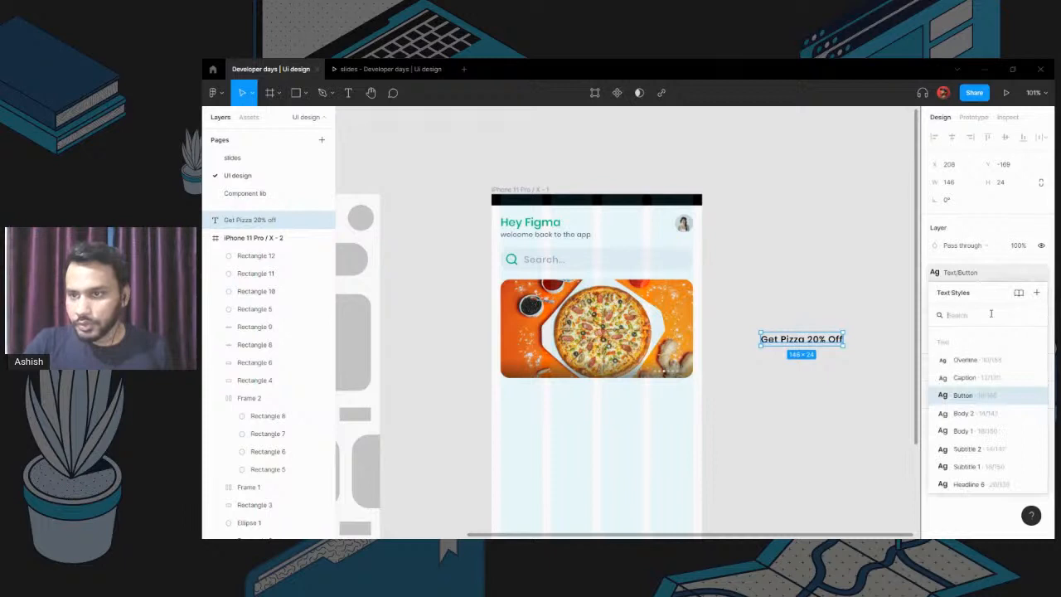
scroll(982, 396, "down", 3)
left_click(991, 397)
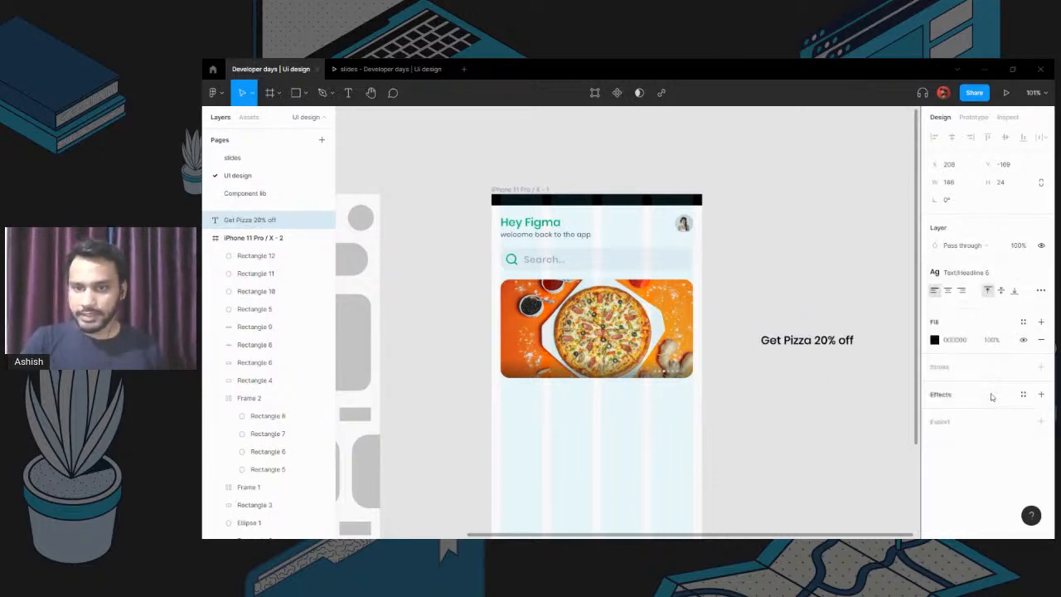
left_click(985, 273)
left_click(993, 442)
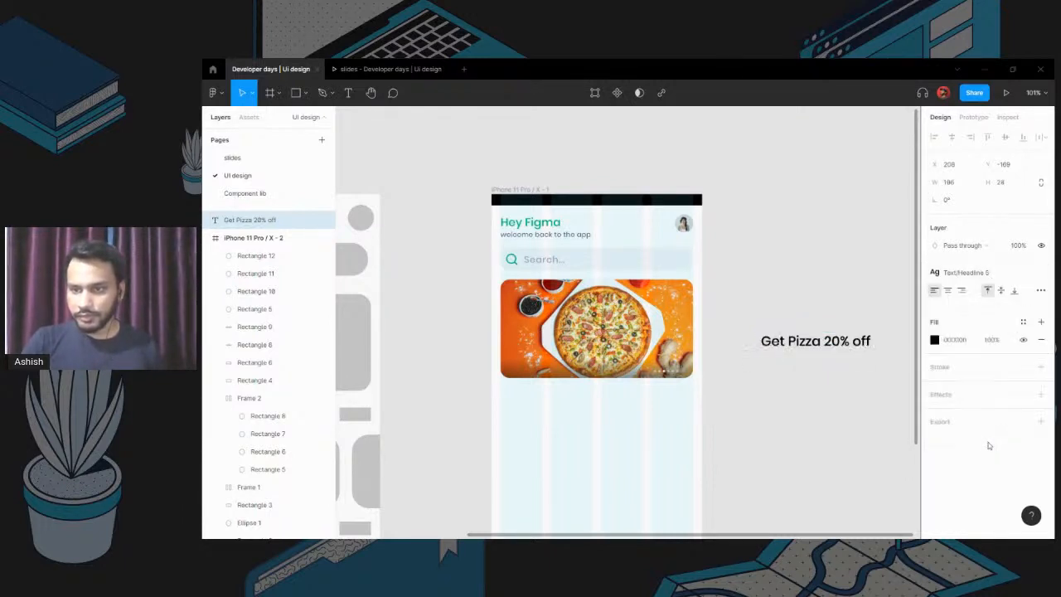
left_click(846, 374)
left_click(839, 346)
left_click(976, 279)
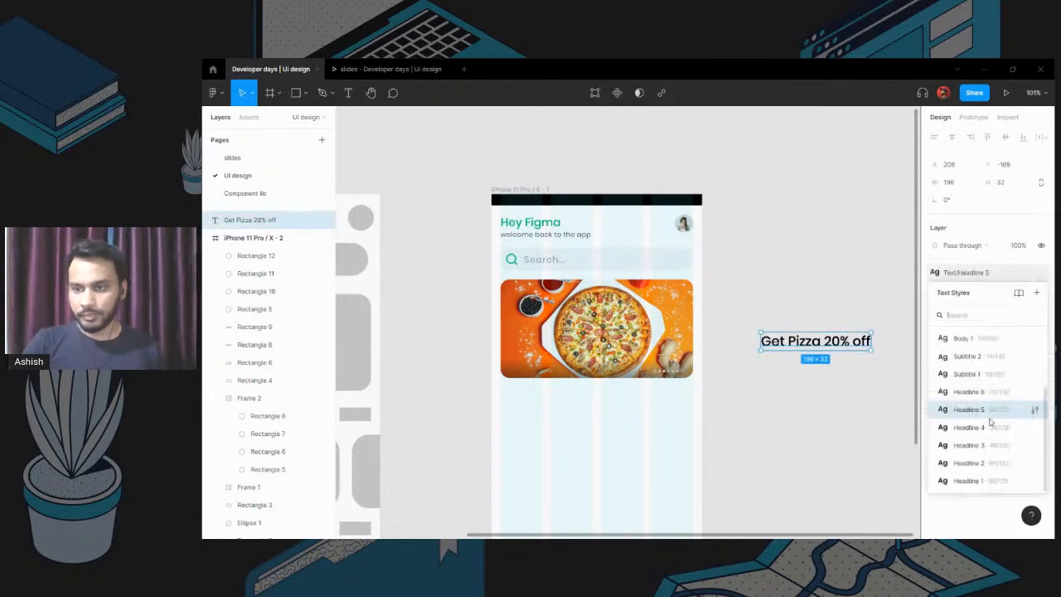
left_click(989, 438)
Step: Move the offer headline onto the upper part of the pizza banner and set its fill to white, FFFFFF
scroll(855, 391, "right", 3)
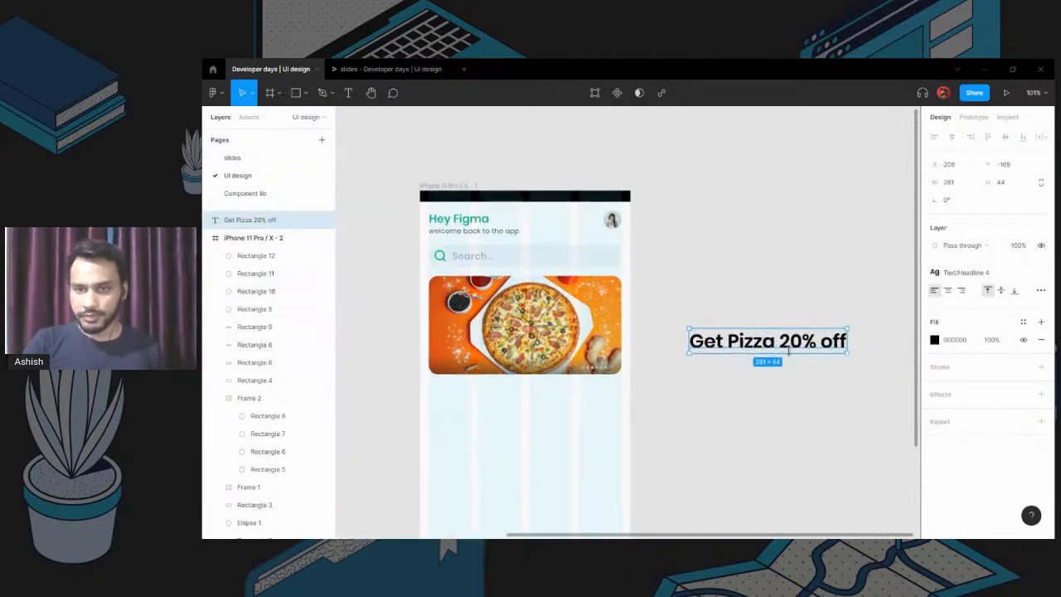
left_click_drag(792, 348, 537, 292)
left_click(936, 412)
left_click_drag(862, 338, 646, 132)
scroll(665, 325, "up", 5)
scroll(666, 325, "down", 3)
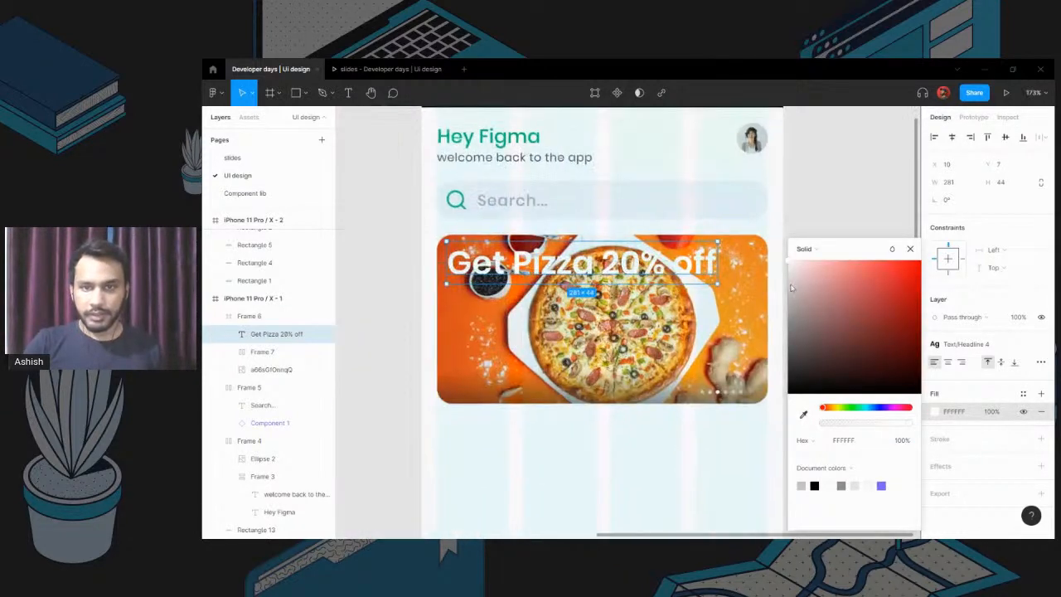
Step: Add a black gradient stop at 56% opacity at the banner's upper edge and shift the adjacent transparent stop closer to the middle
left_click(730, 327)
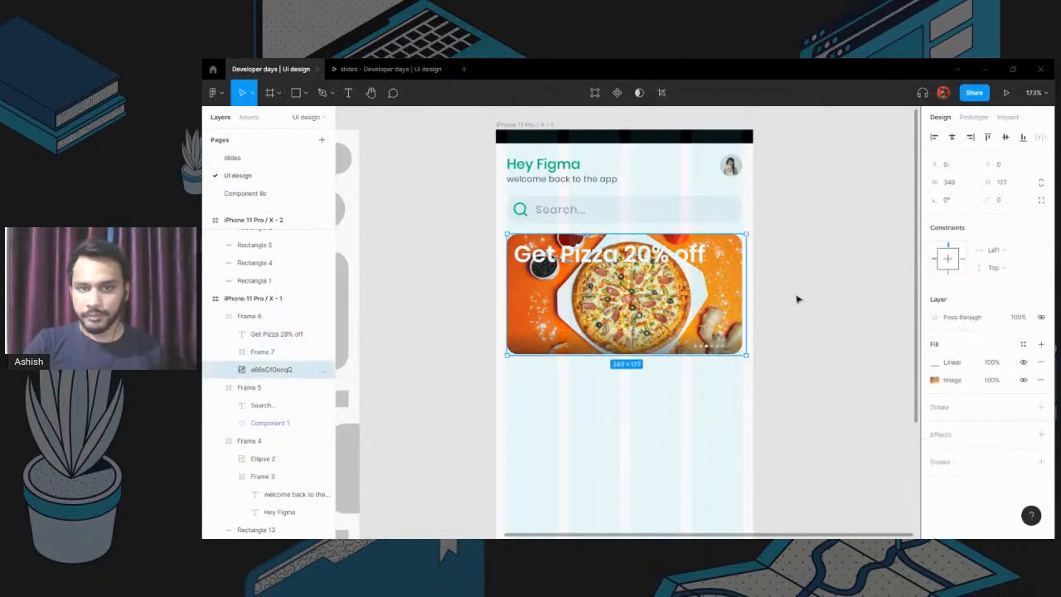
left_click(935, 364)
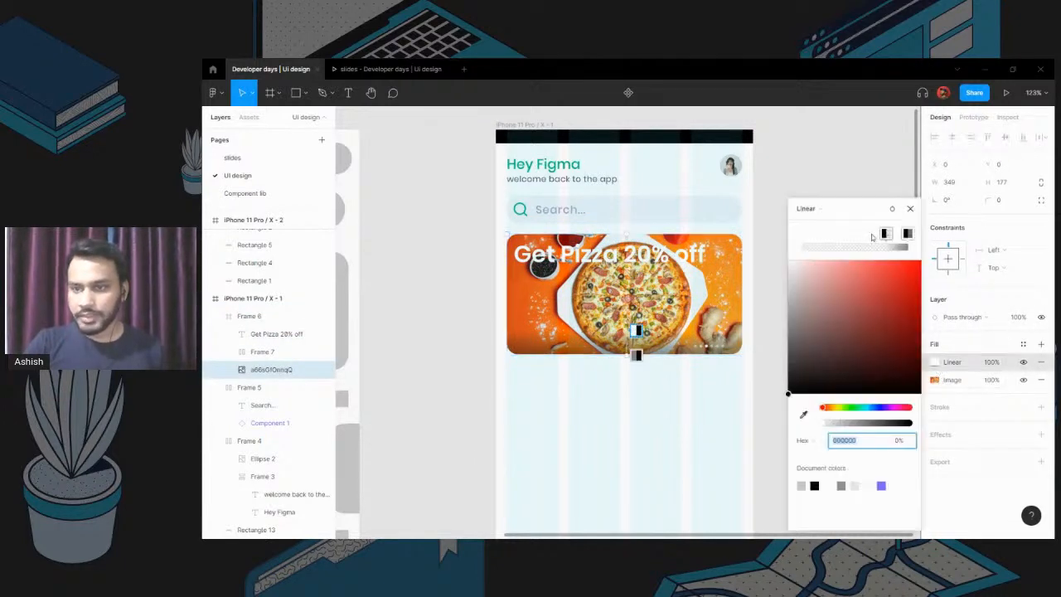
left_click(802, 248)
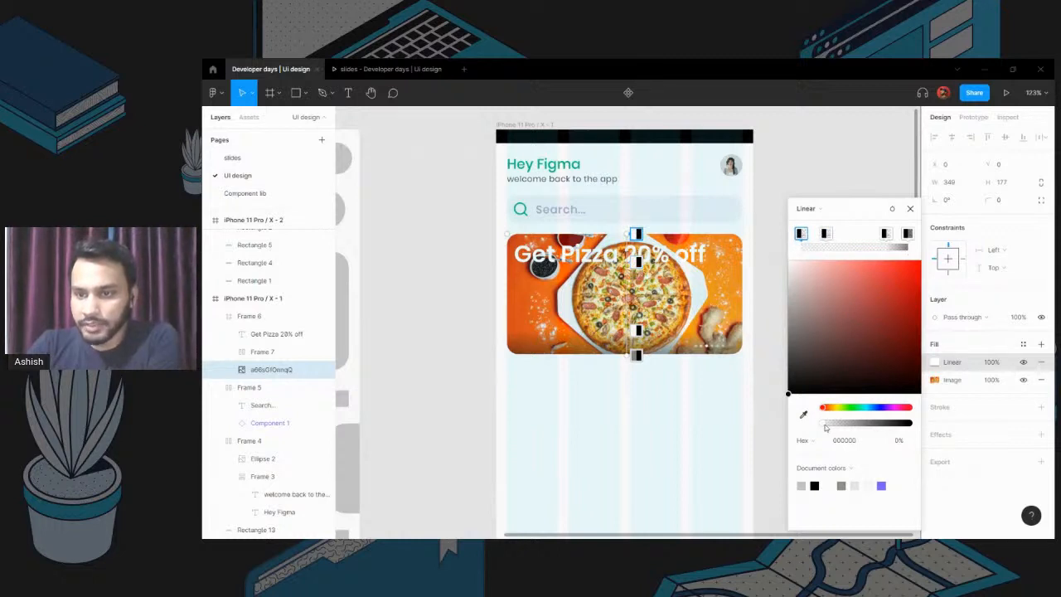
left_click_drag(825, 427, 976, 417)
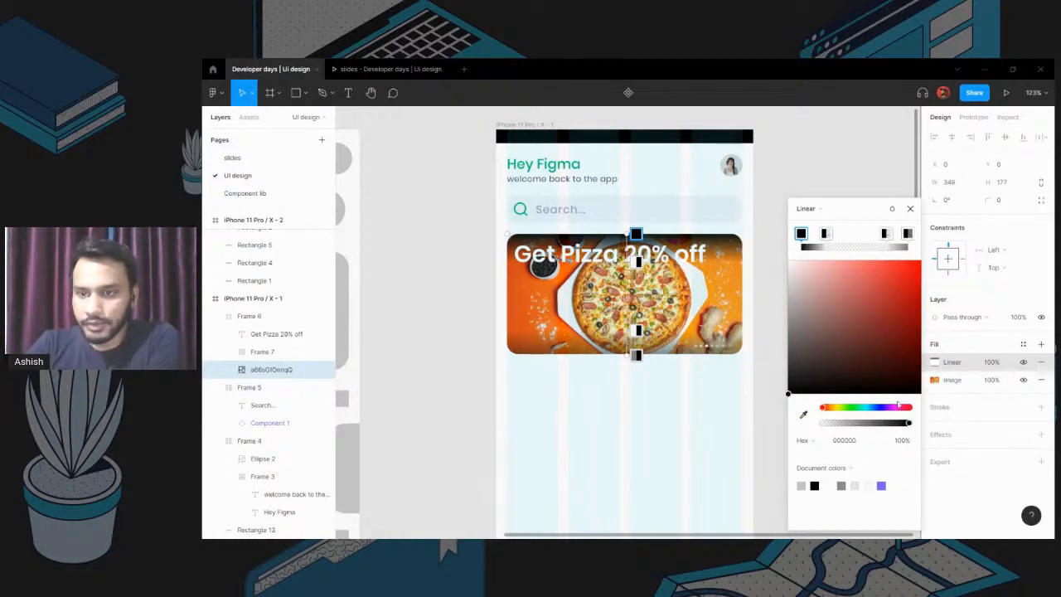
left_click_drag(908, 425, 873, 424)
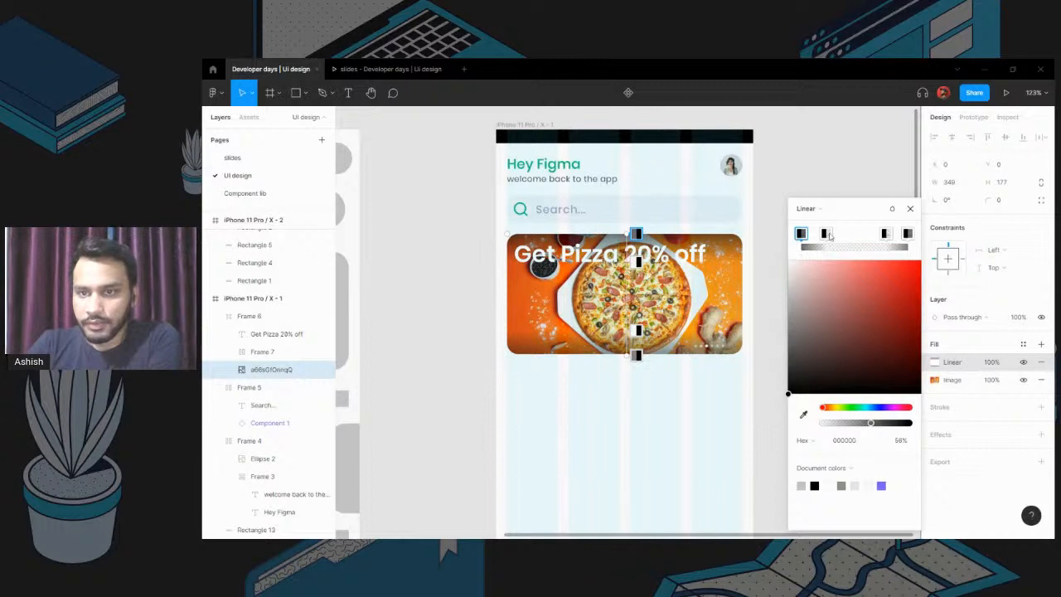
left_click_drag(825, 235, 847, 235)
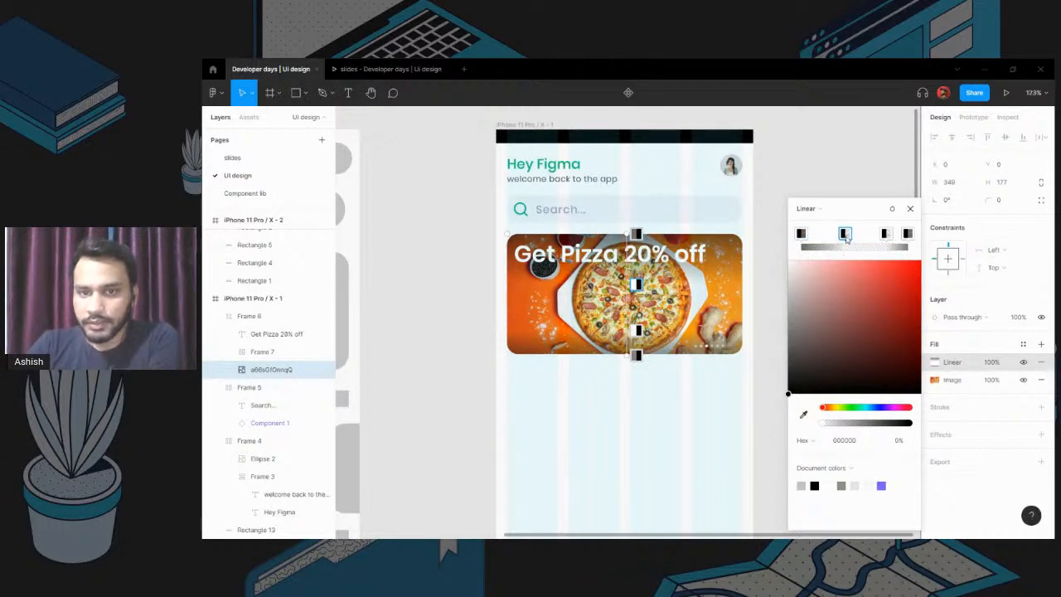
left_click(910, 208)
left_click(805, 297)
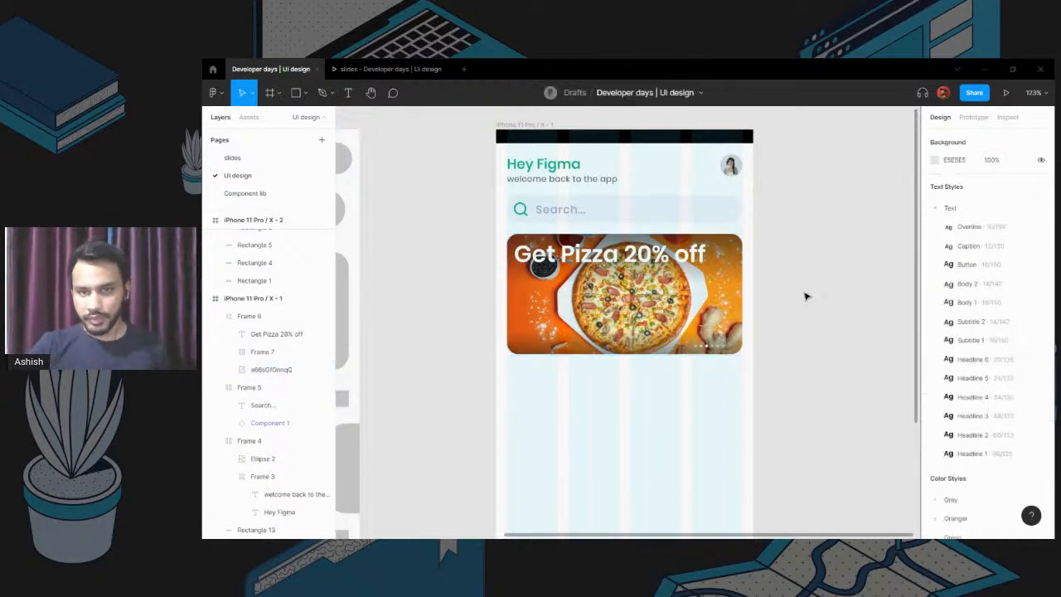
Step: Nudge the offer headline to X 12, Y 8 within the pizza banner
left_click(604, 256)
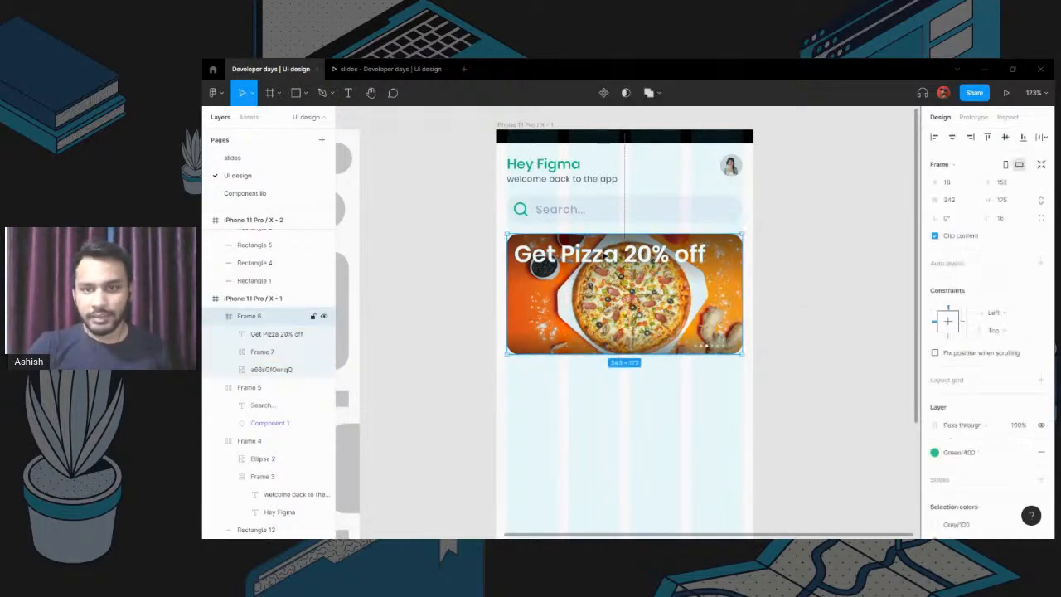
left_click(615, 257)
left_click(791, 266)
scroll(791, 268, "down", 3)
left_click_drag(799, 262, 790, 261)
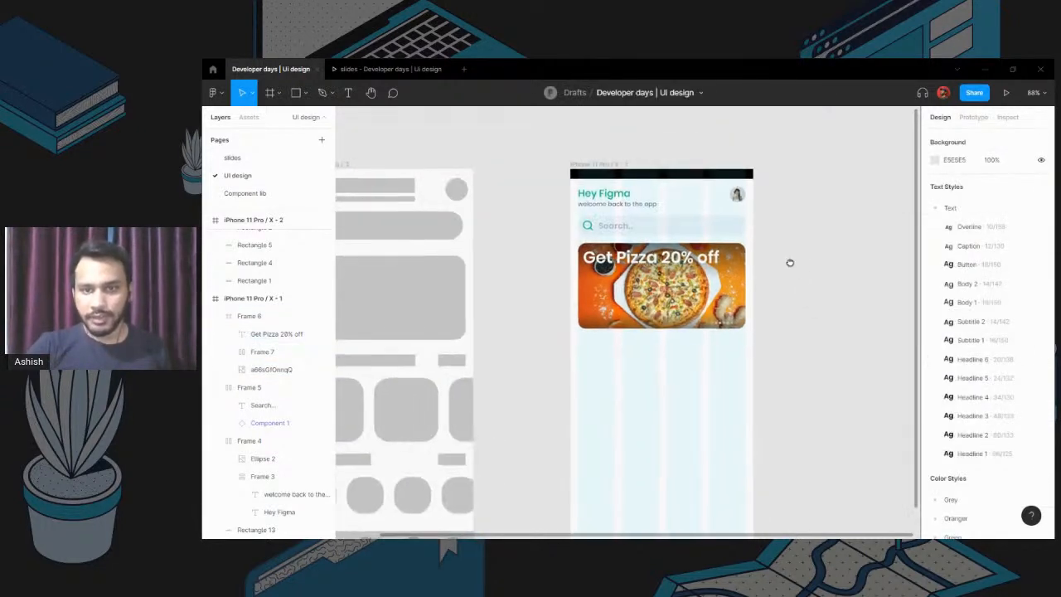
double_click(667, 258)
scroll(709, 290, "up", 5)
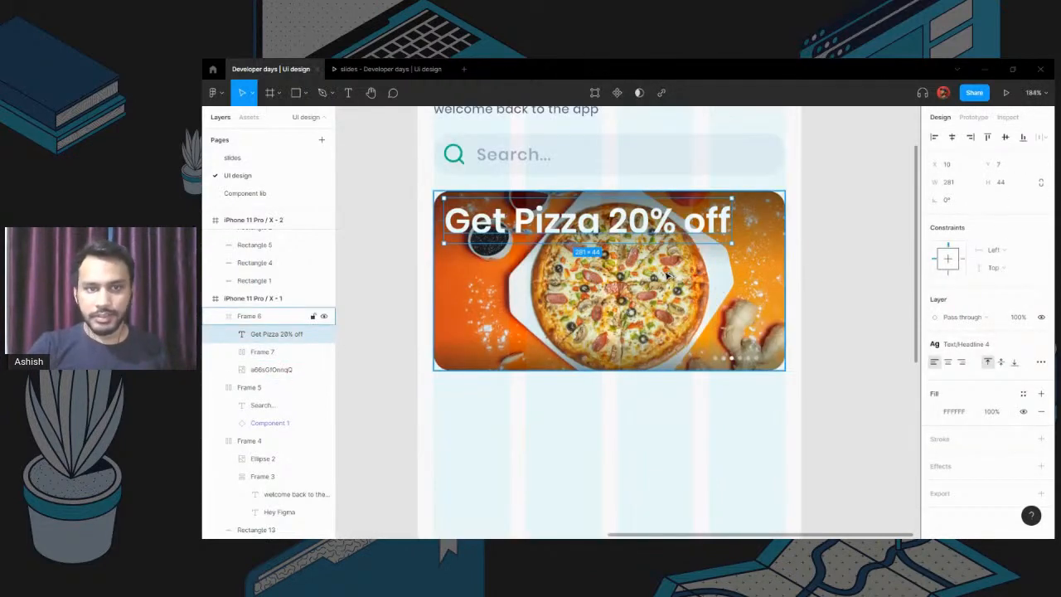
key("Down")
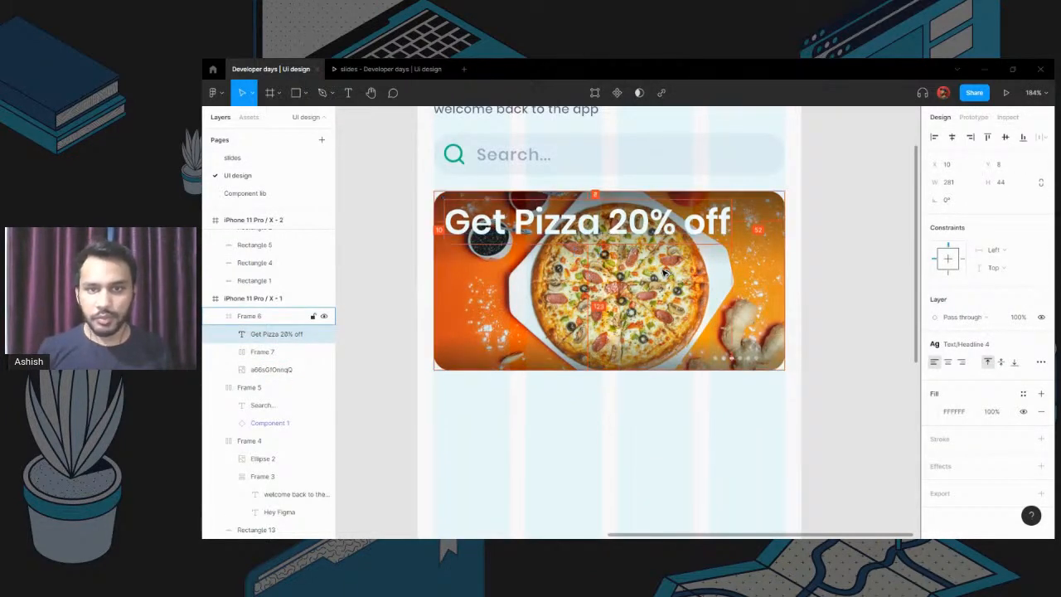
key("Right")
key("Right")
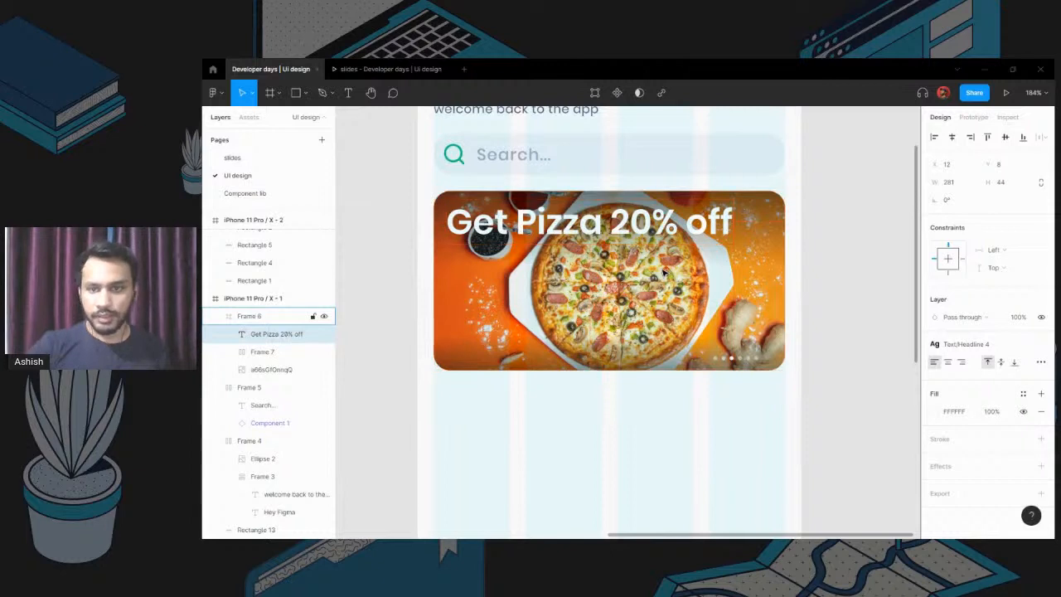
Step: Nudge the row of carousel dots to X 283, Y 163 in the banner's lower corner
left_click(731, 358)
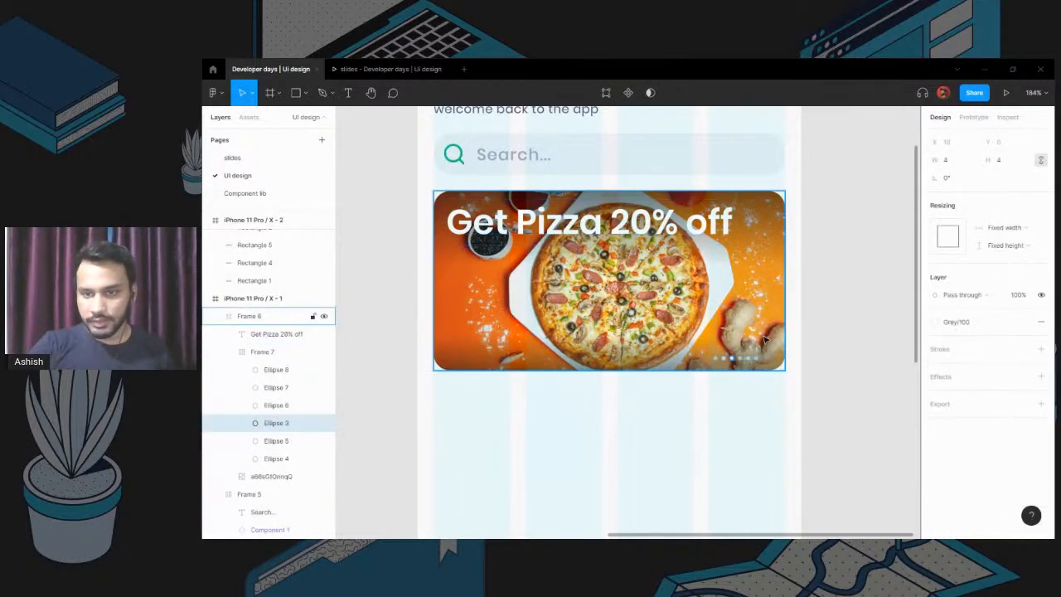
left_click(857, 353)
double_click(755, 359)
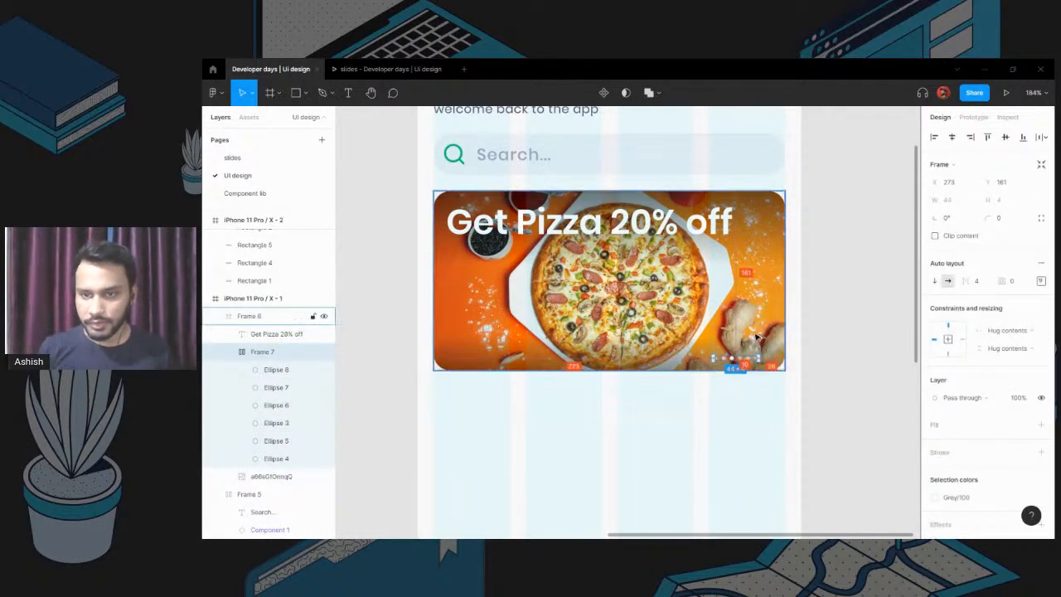
key("Left")
key("Down")
key("Right")
key("Right")
key("Right")
key("Right")
key("Right")
key("Right")
key("Right")
key("Right")
key("Right")
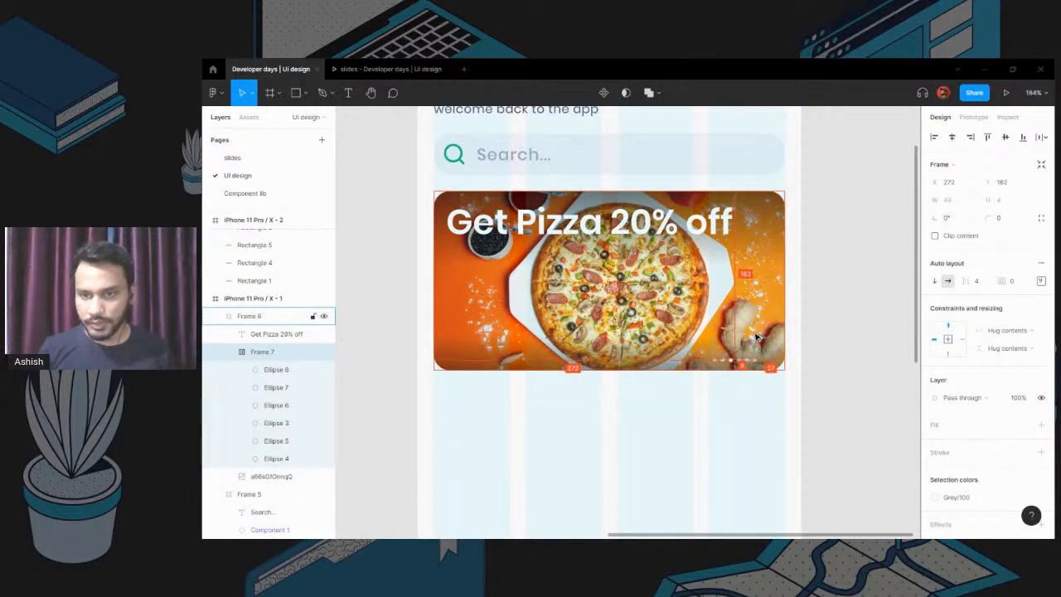
key("Right")
key("Right")
key("Right")
key("Right")
key("Right")
key("Right")
key("Down")
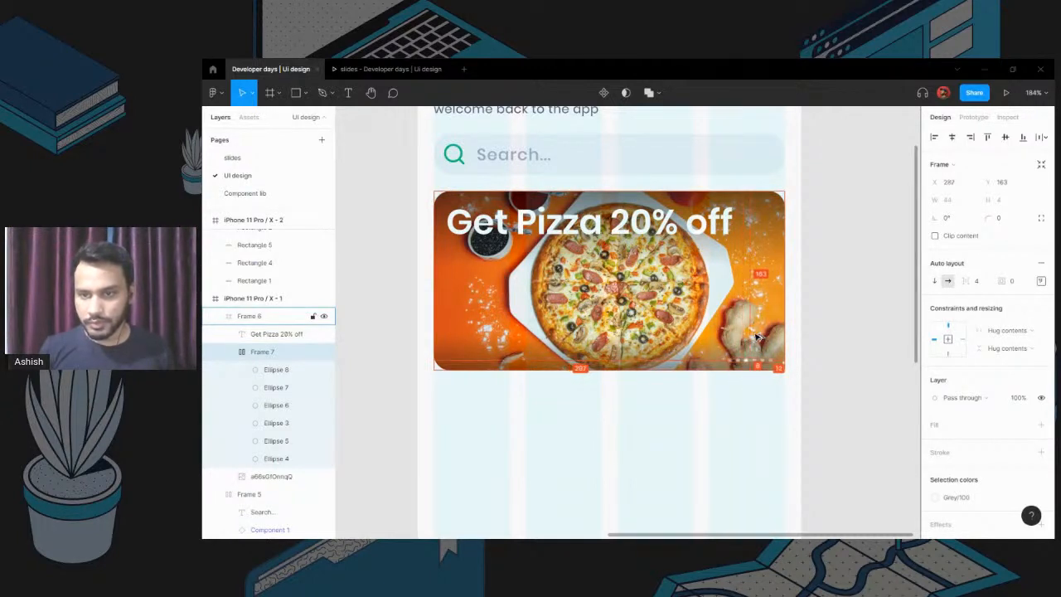
key("Left")
key("Left")
key("Left")
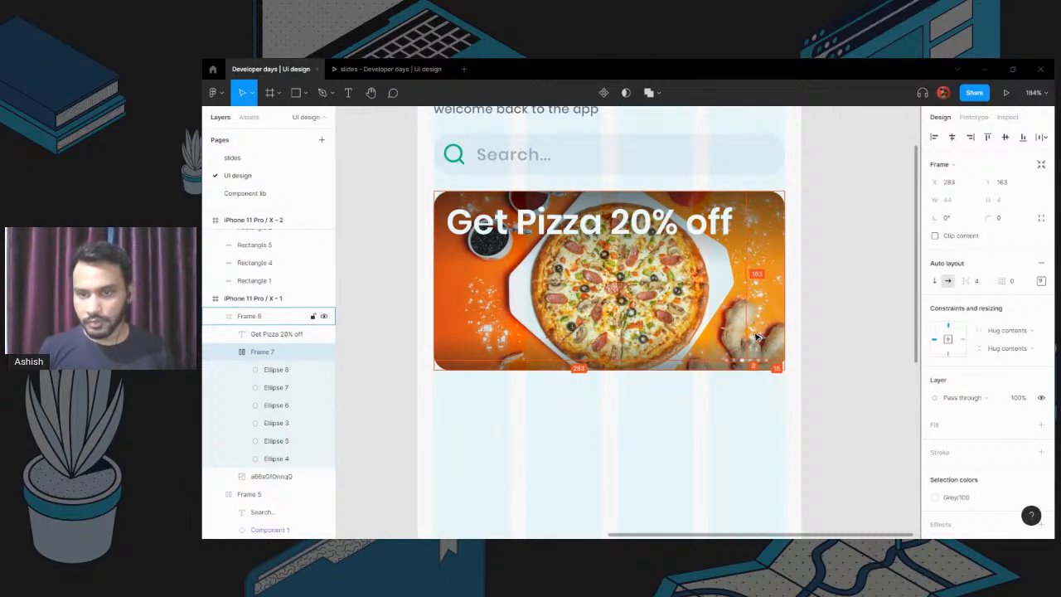
left_click(851, 381)
Step: Place a 100 × 100 rectangle on the empty canvas beside the phone frame
scroll(869, 399, "down", 5)
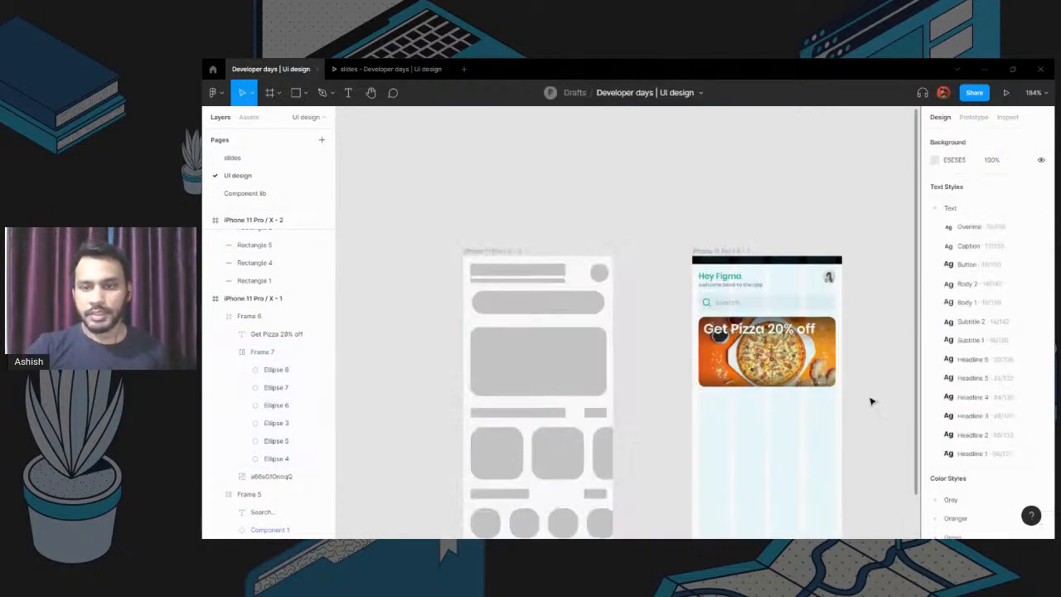
left_click_drag(848, 353, 615, 296)
scroll(615, 296, "up", 3)
scroll(644, 240, "right", 5)
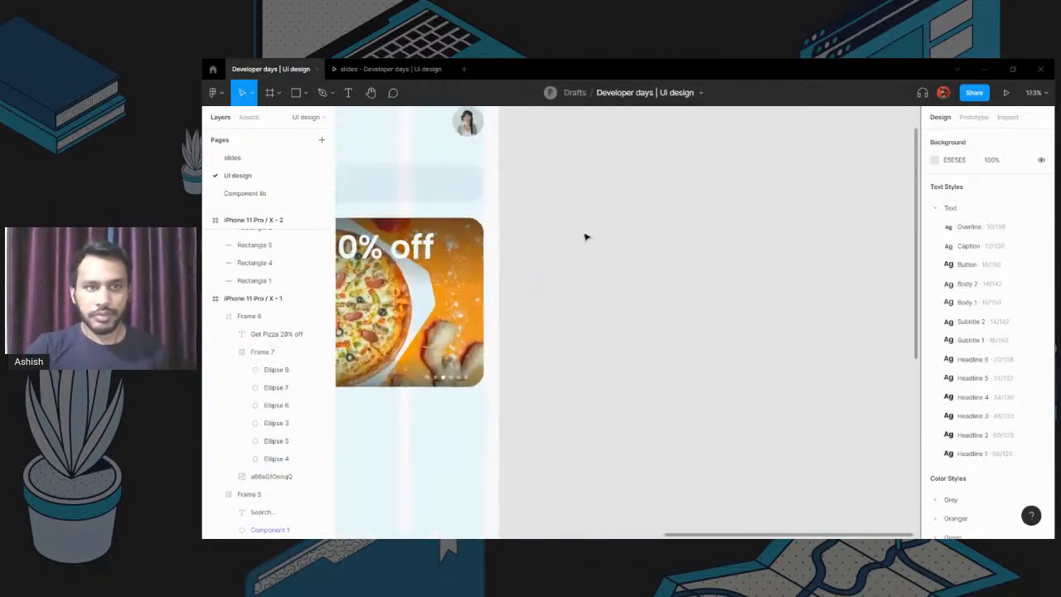
left_click(305, 92)
left_click(307, 114)
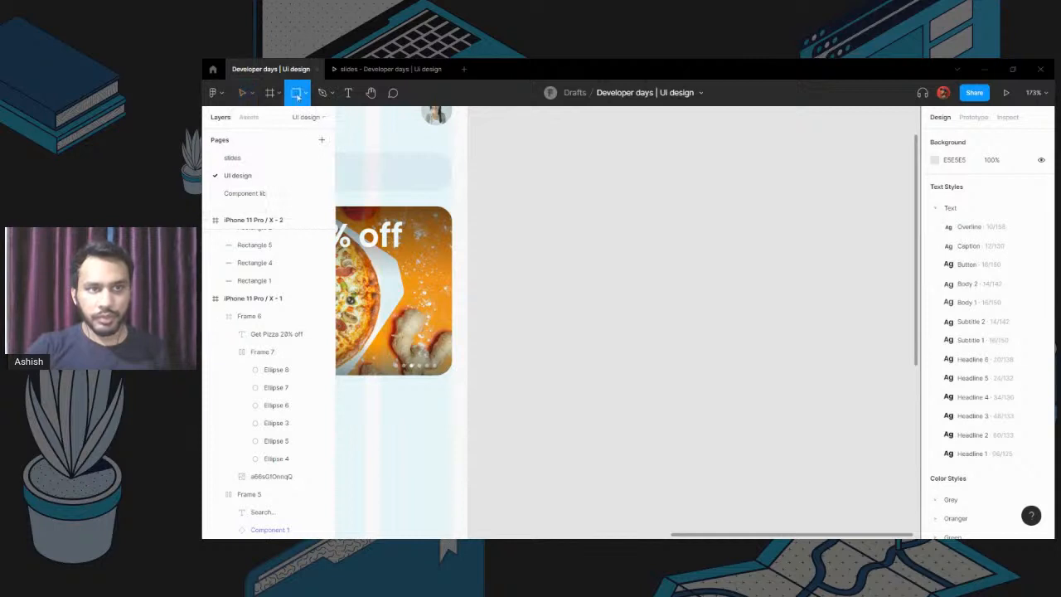
left_click(603, 202)
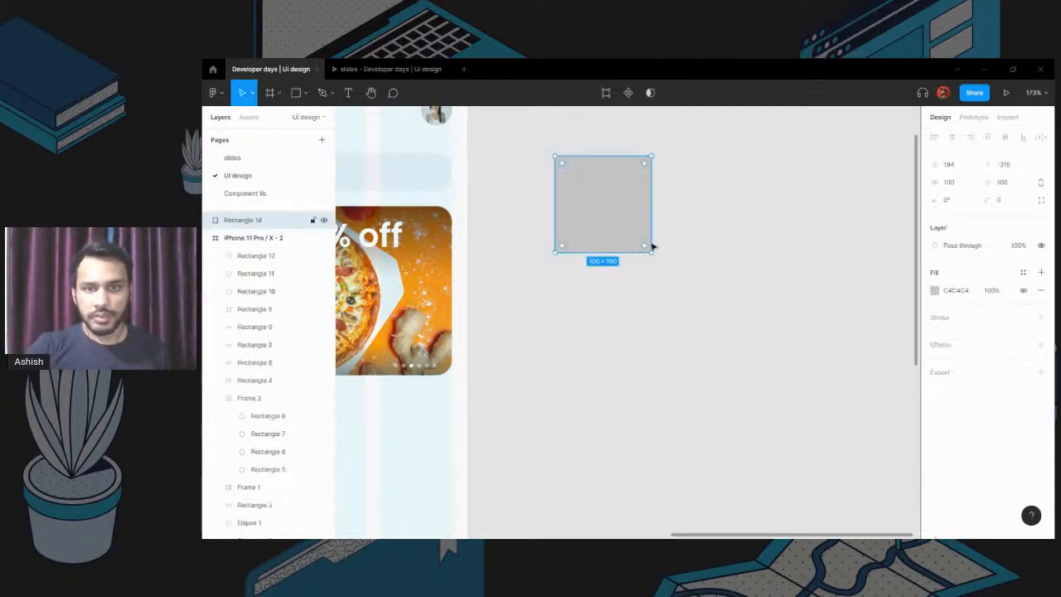
Step: Shrink the new grey rectangle to 5 × 4
left_click_drag(619, 249, 605, 176)
scroll(652, 177, "up", 5)
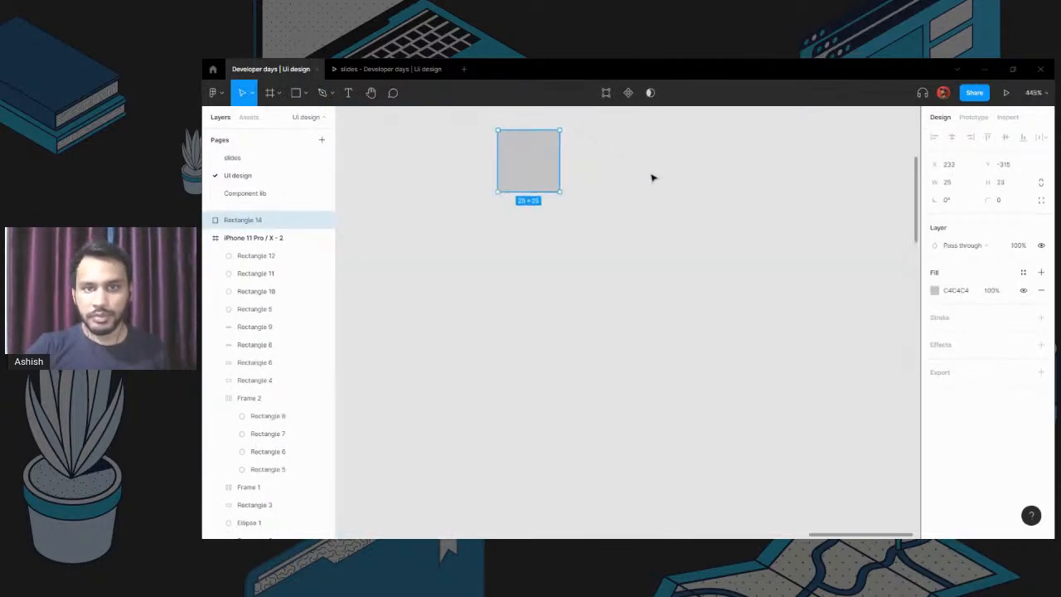
scroll(673, 296, "up", 2)
left_click_drag(563, 355, 561, 278)
scroll(585, 268, "up", 5)
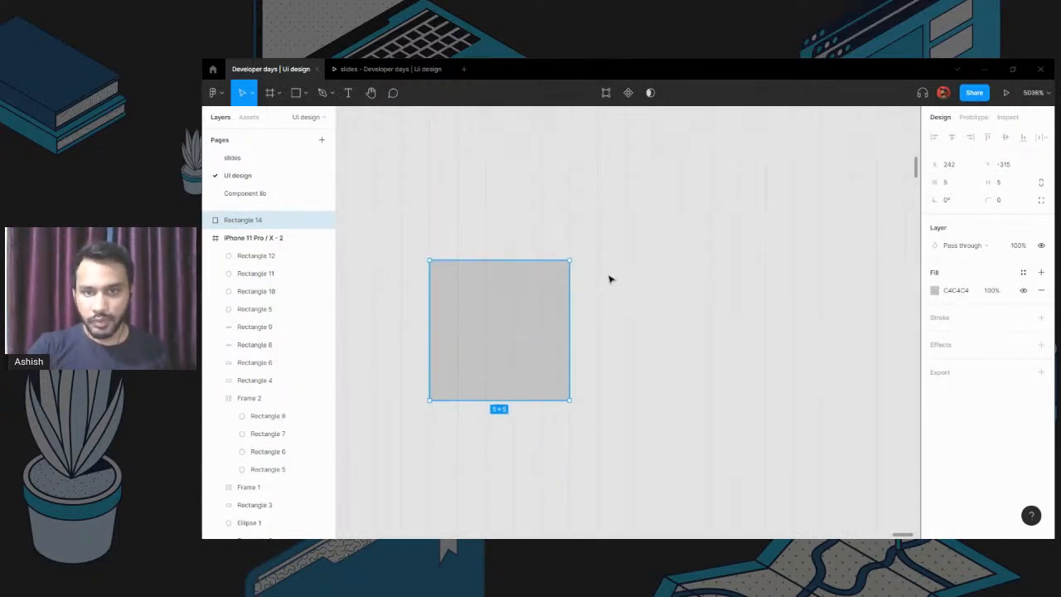
left_click_drag(499, 400, 499, 373)
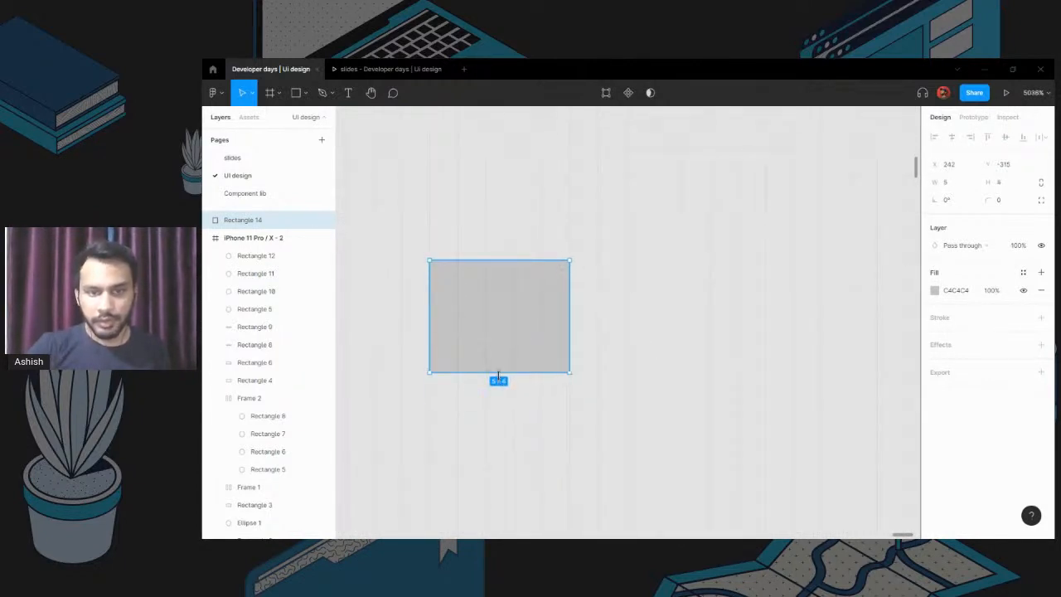
Step: Duplicate the small rectangle beside the original and nudge the copy to X 252, leaving a 5 px gap
left_click_drag(509, 319, 632, 316)
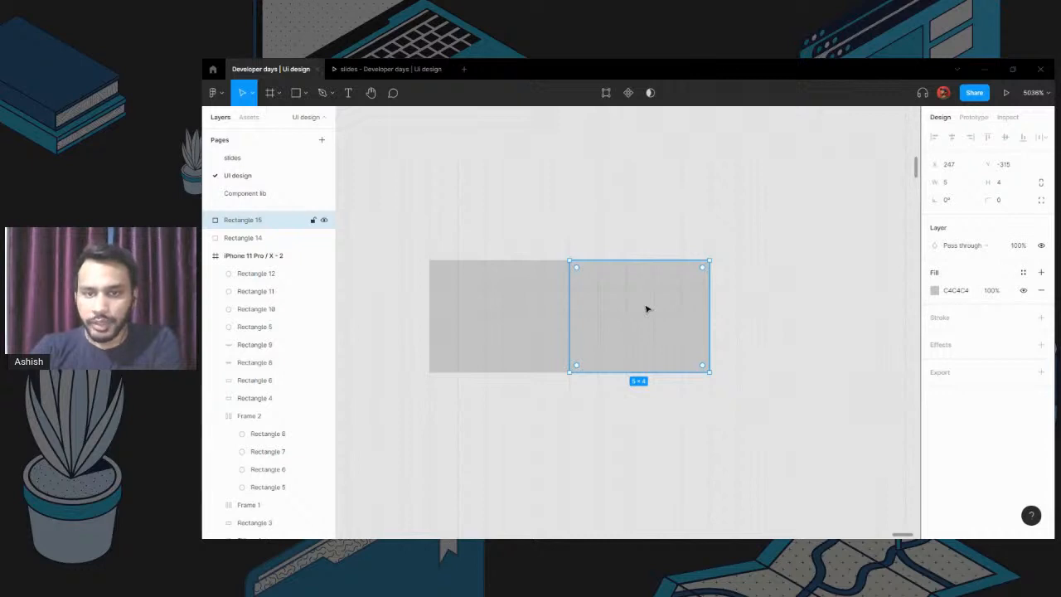
key("Right")
key("Right")
key("Right")
key("Right")
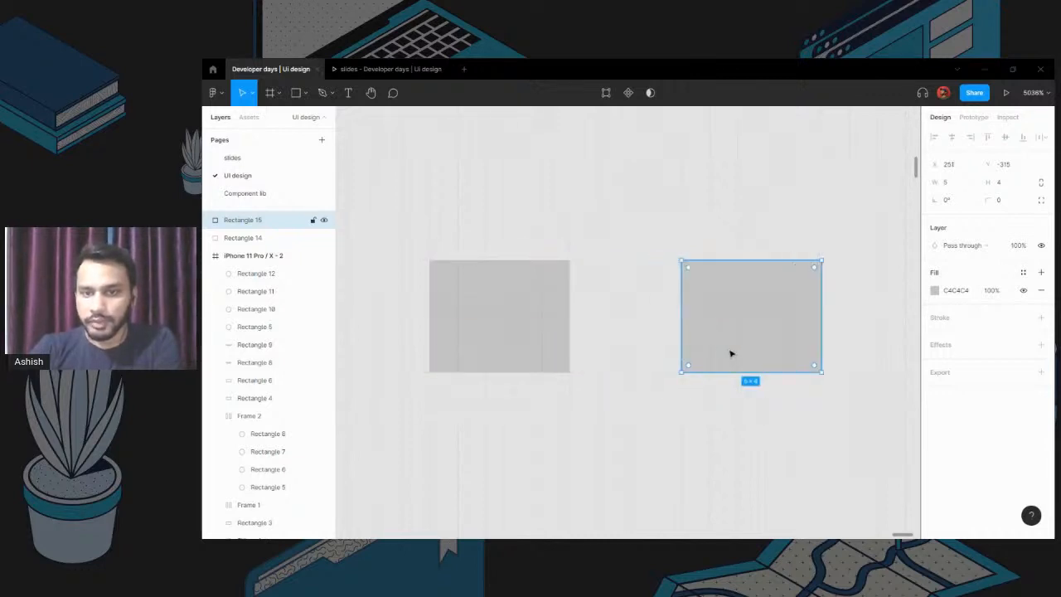
key("Right")
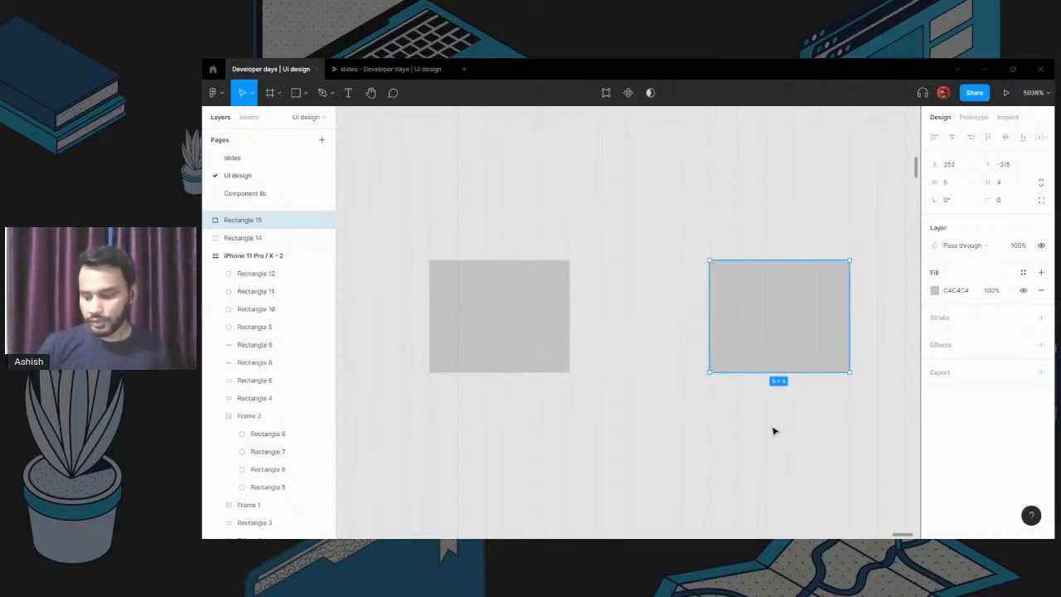
Step: Nudge the copied rectangle back to X 247 so it touches the original
key("Left")
key("Left")
key("Left")
key("Left")
key("Left")
key("Left")
key("Right")
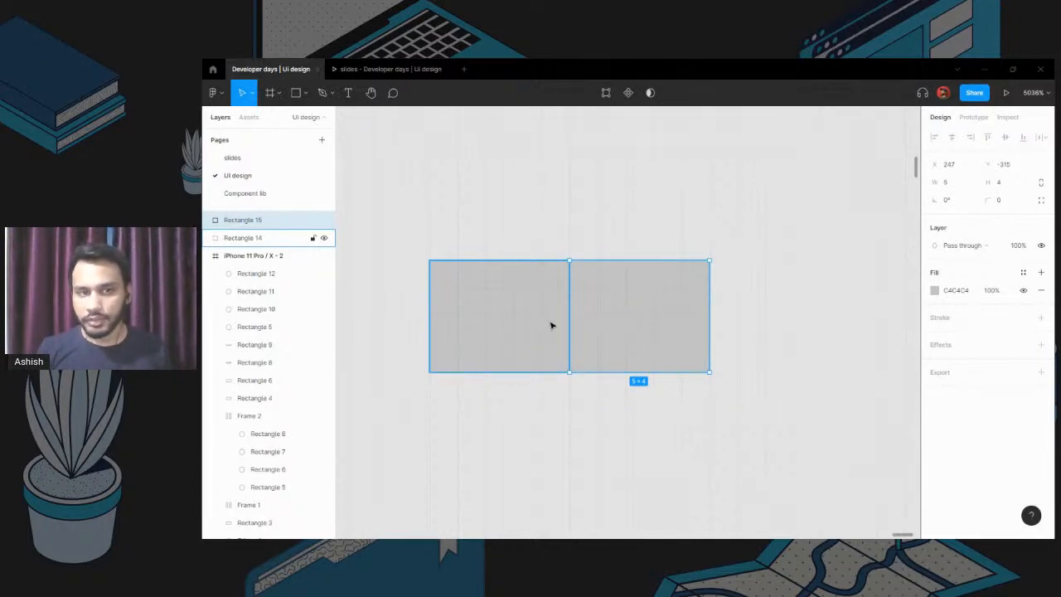
Step: Nudge the copied rectangle 8 px away from the original, to X 255
key("Right")
key("Right")
key("Right")
key("Right")
key("Right")
key("Right")
key("Right")
key("Right")
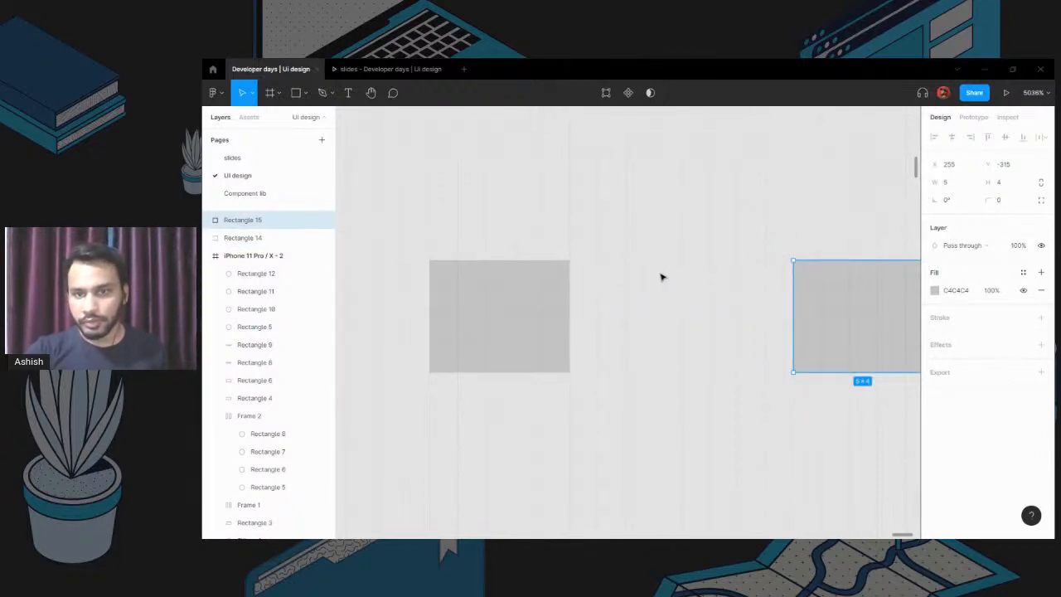
Step: Delete both small grey demonstration rectangles from the canvas
scroll(793, 303, "down", 3)
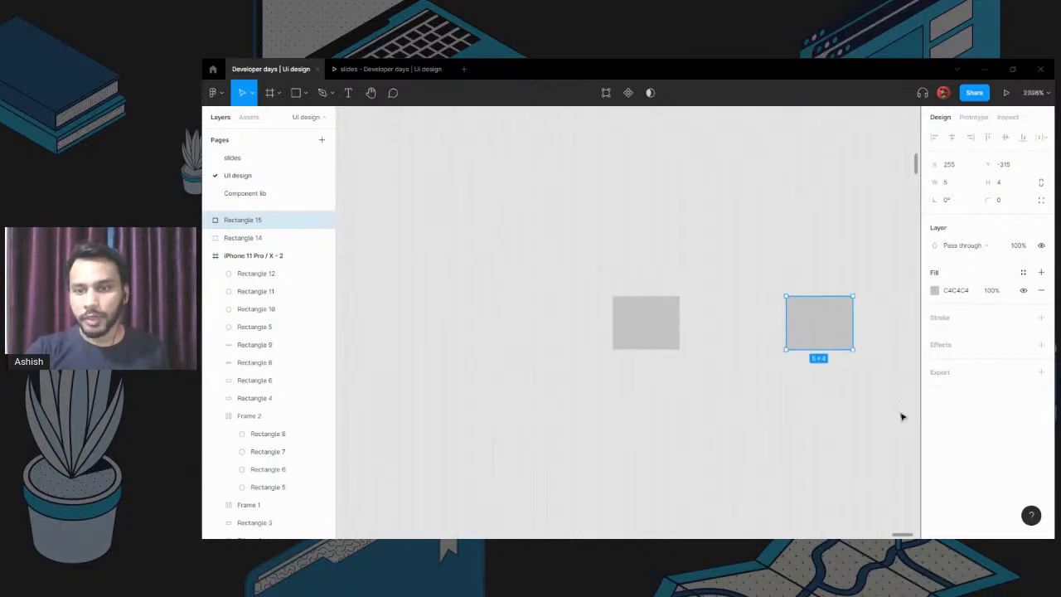
left_click_drag(900, 415, 588, 274)
key("Delete")
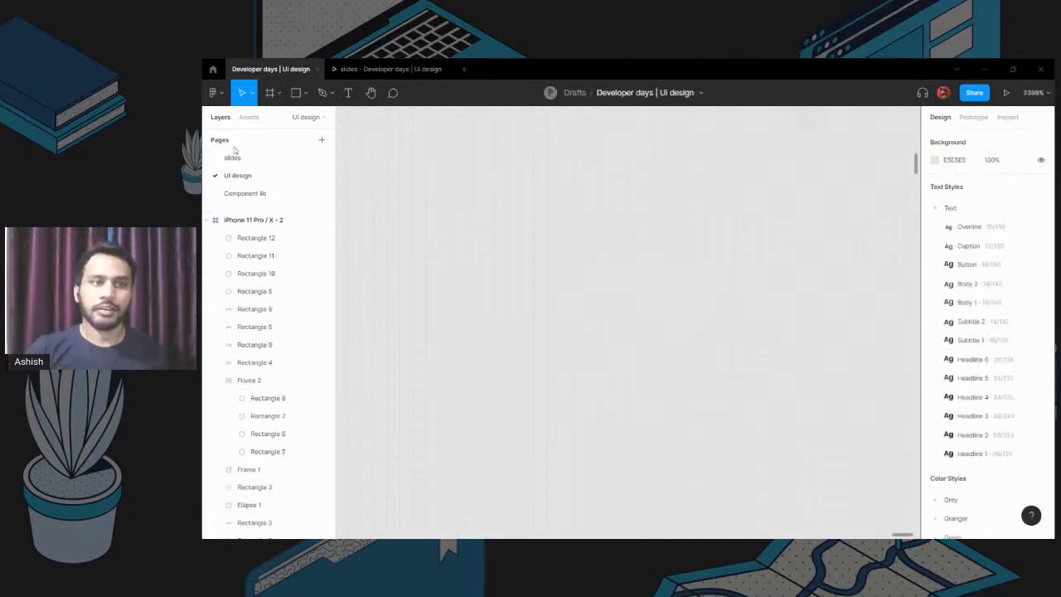
Step: Set the big nudge amount to 8 in the preferences, keeping the small nudge at 1
scroll(568, 268, "down", 10)
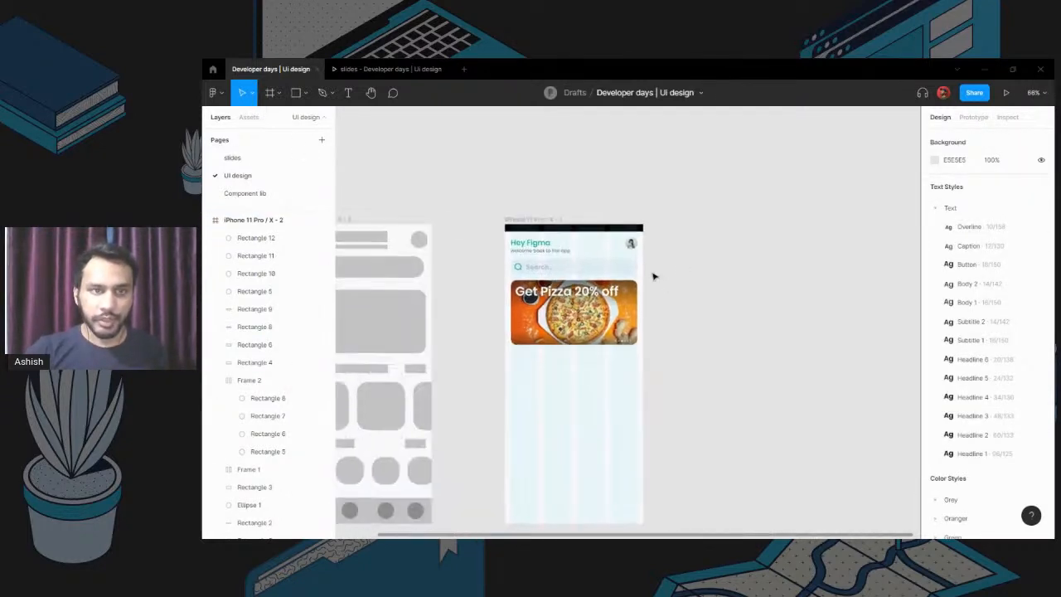
scroll(653, 276, "up", 5)
left_click(213, 92)
mouse_move(236, 265)
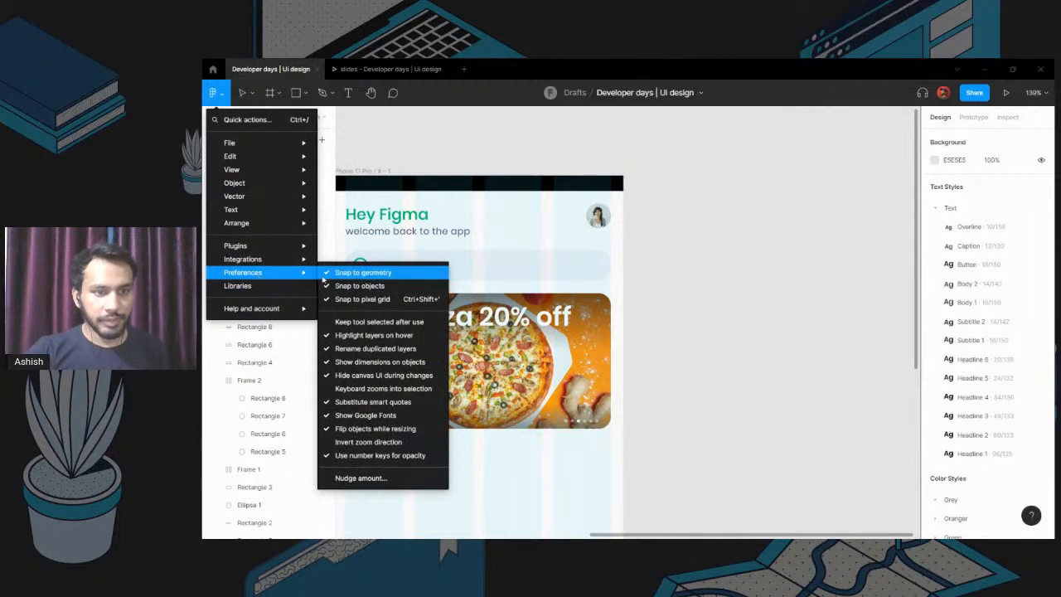
left_click(397, 478)
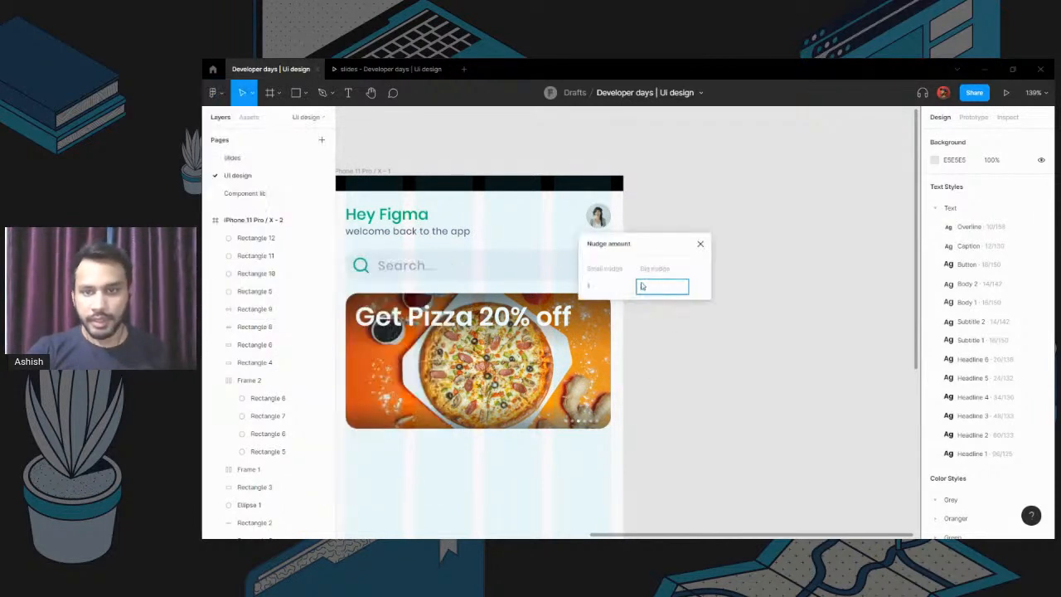
type("8")
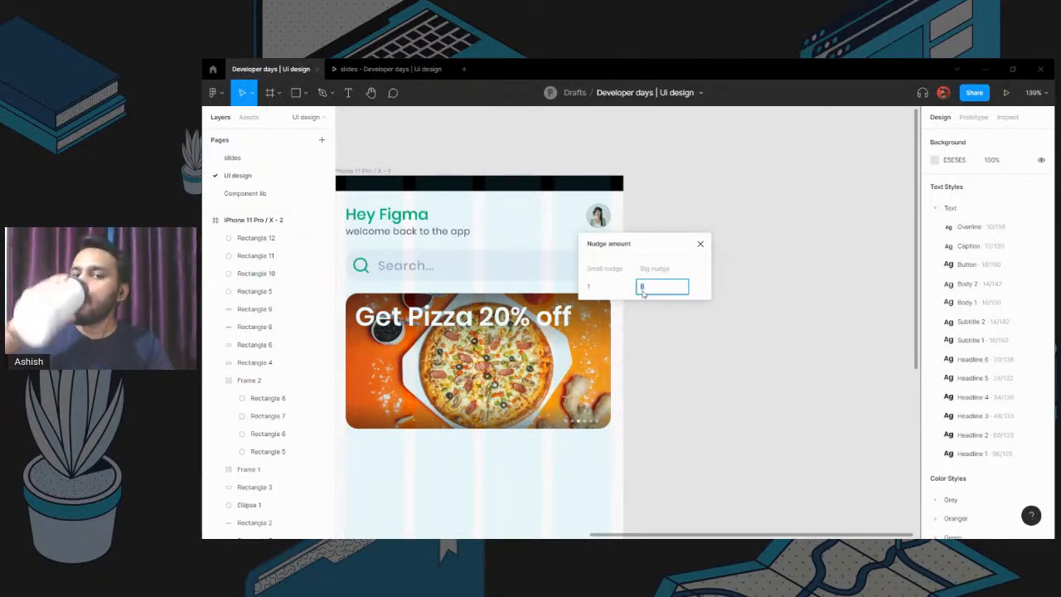
left_click(701, 244)
scroll(753, 412, "down", 2)
scroll(637, 296, "up", 8)
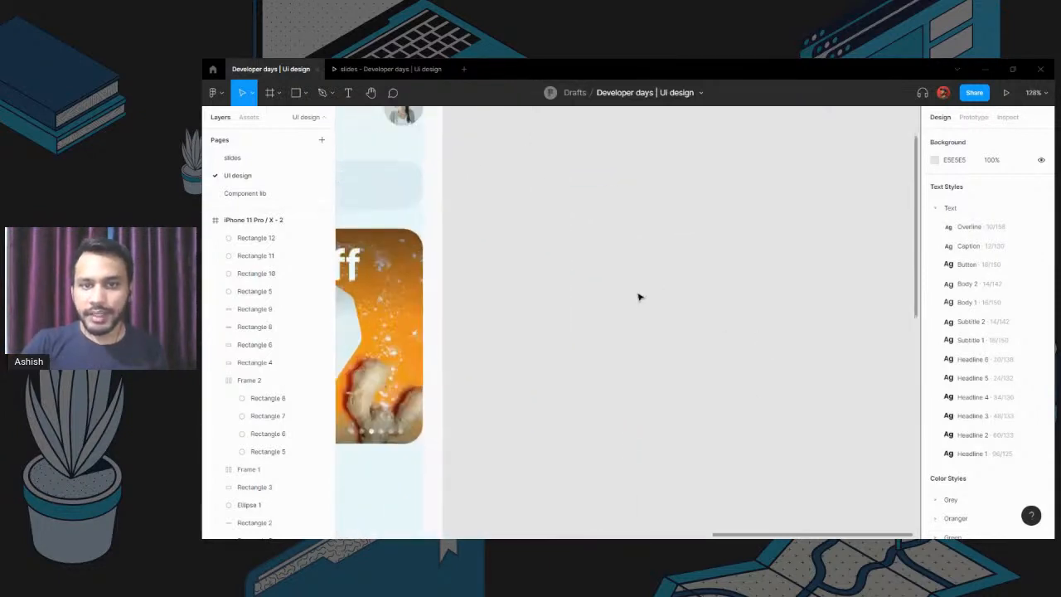
left_click_drag(569, 269, 636, 274)
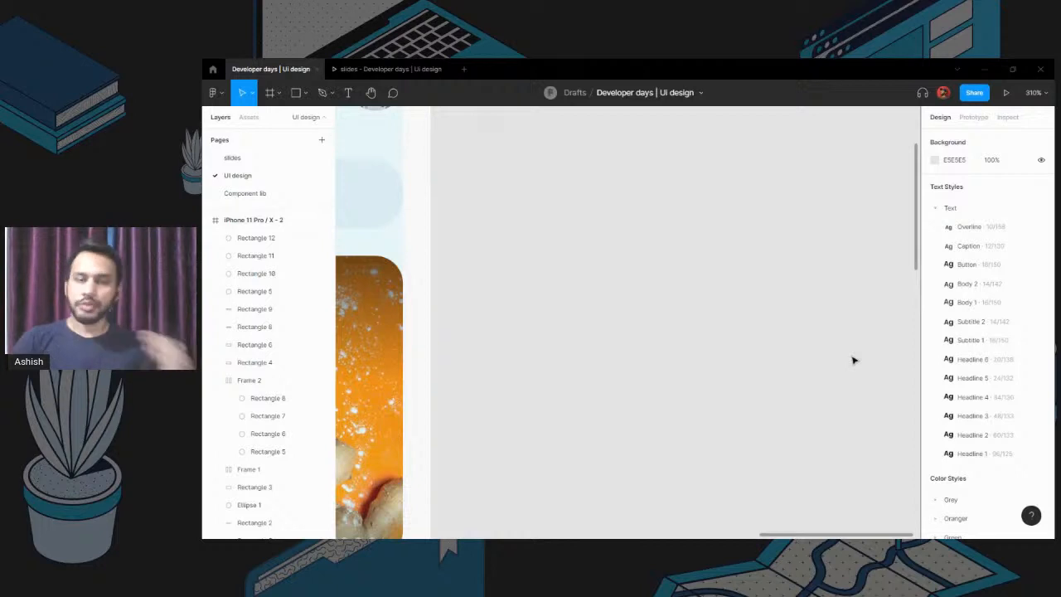
scroll(763, 354, "down", 8)
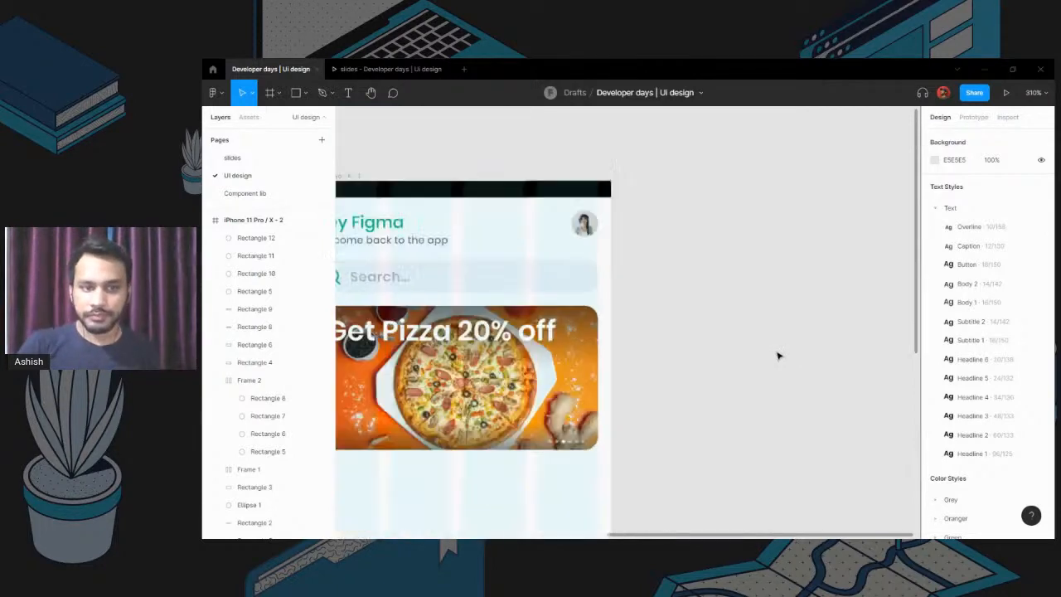
scroll(795, 228, "up", 5)
scroll(806, 240, "down", 6)
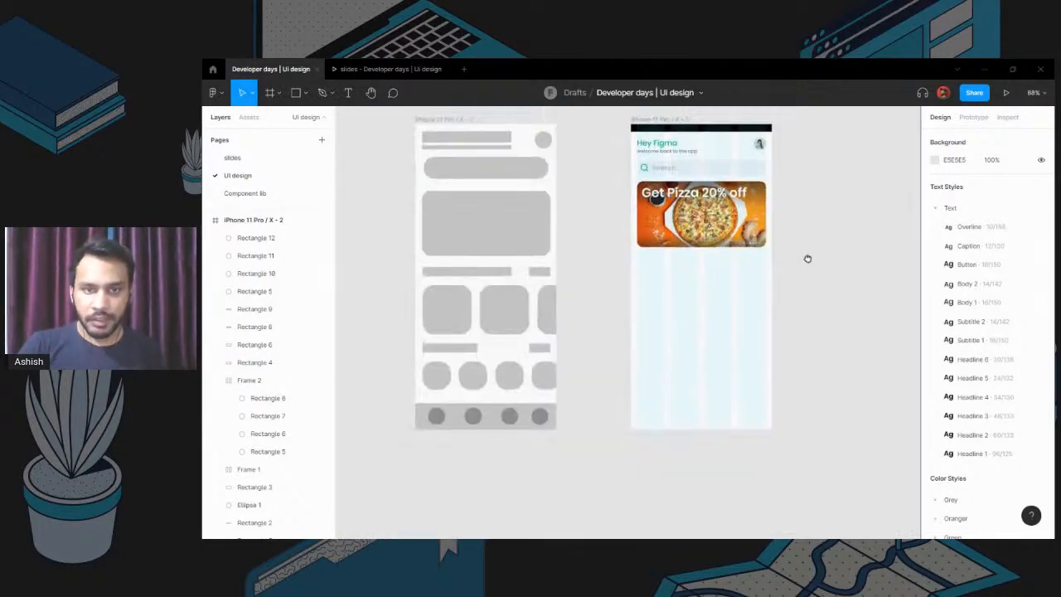
scroll(795, 265, "up", 1)
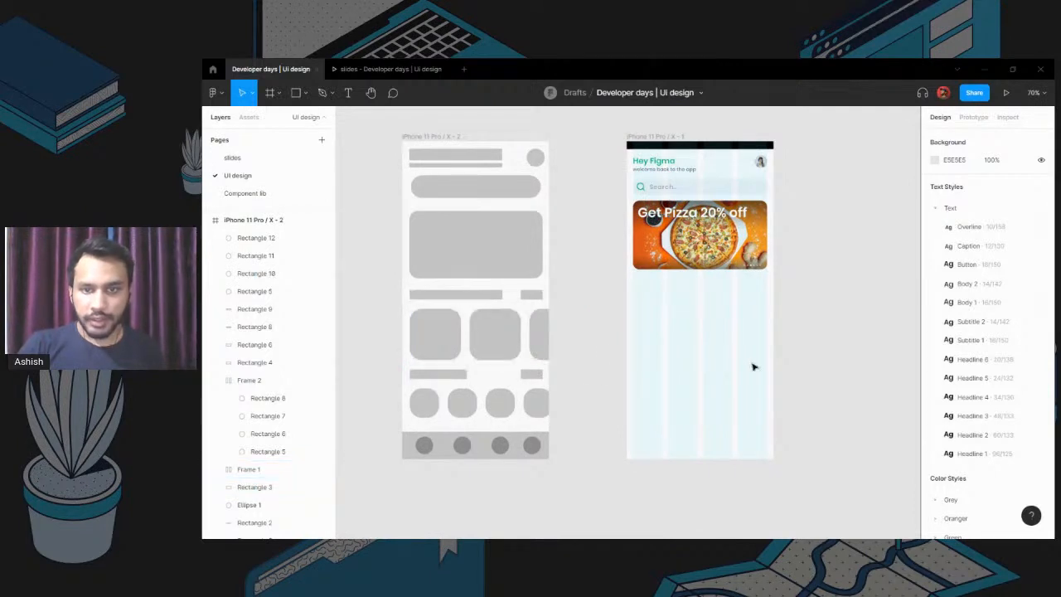
Step: Add a text layer reading "Recent added" below the pizza banner on the iPhone 11 Pro / X - 1 frame
left_click(445, 296)
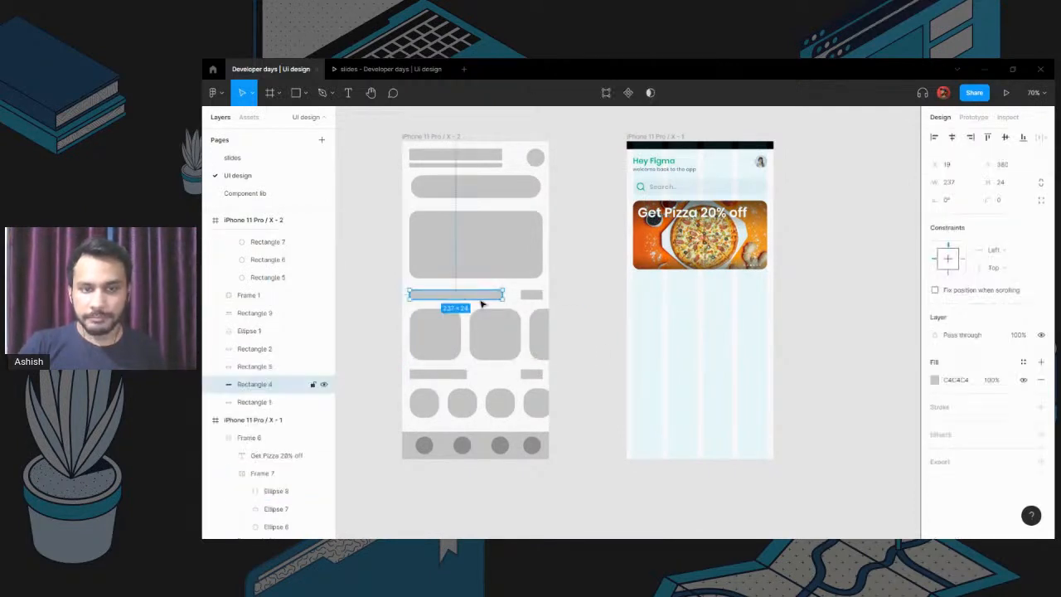
scroll(639, 323, "up", 5)
scroll(668, 332, "right", 2)
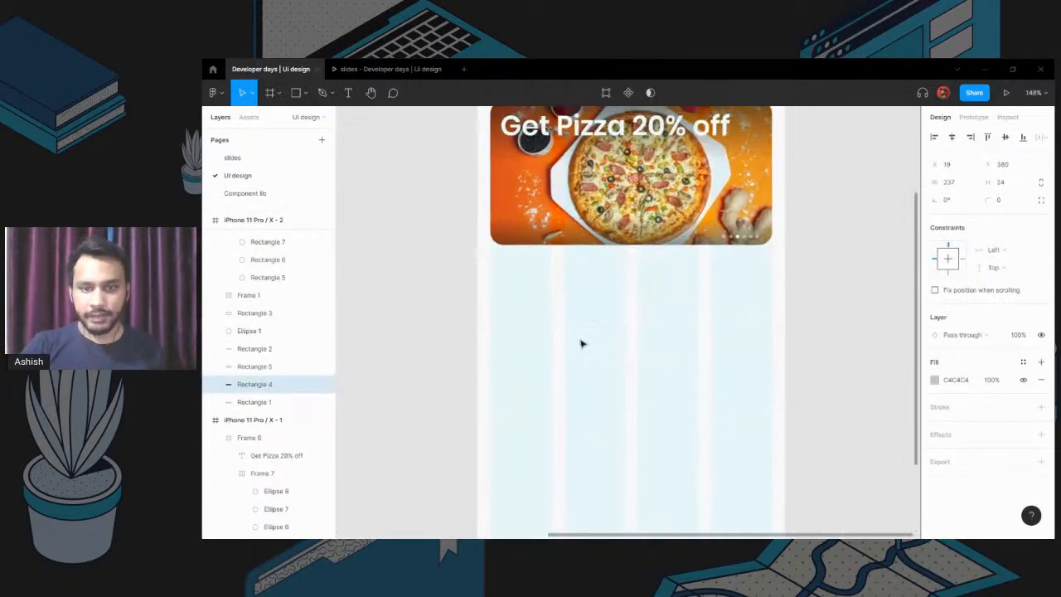
key("t")
left_click(515, 300)
type("Re")
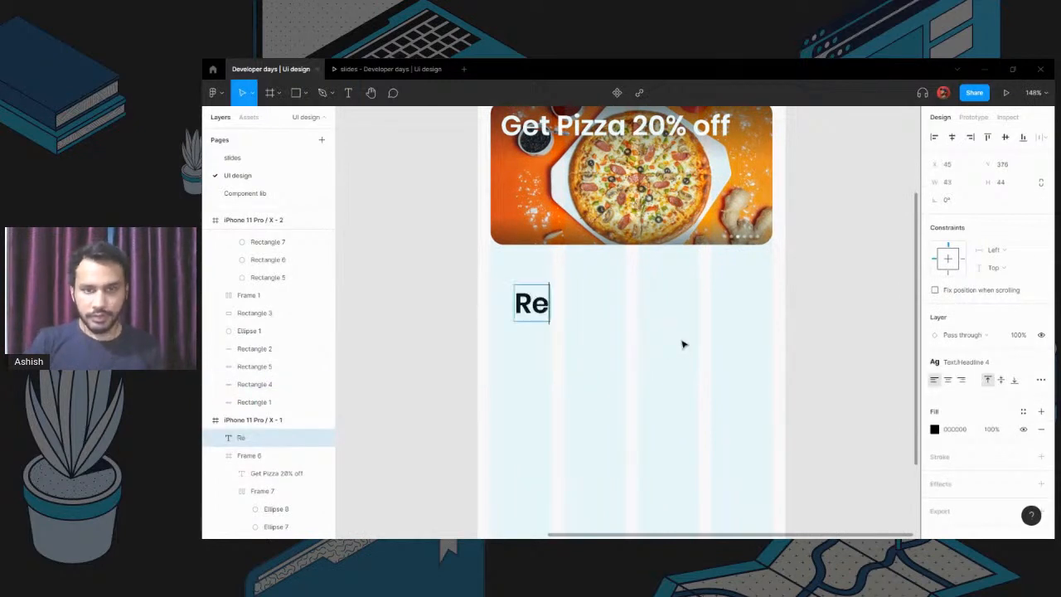
type("cent added")
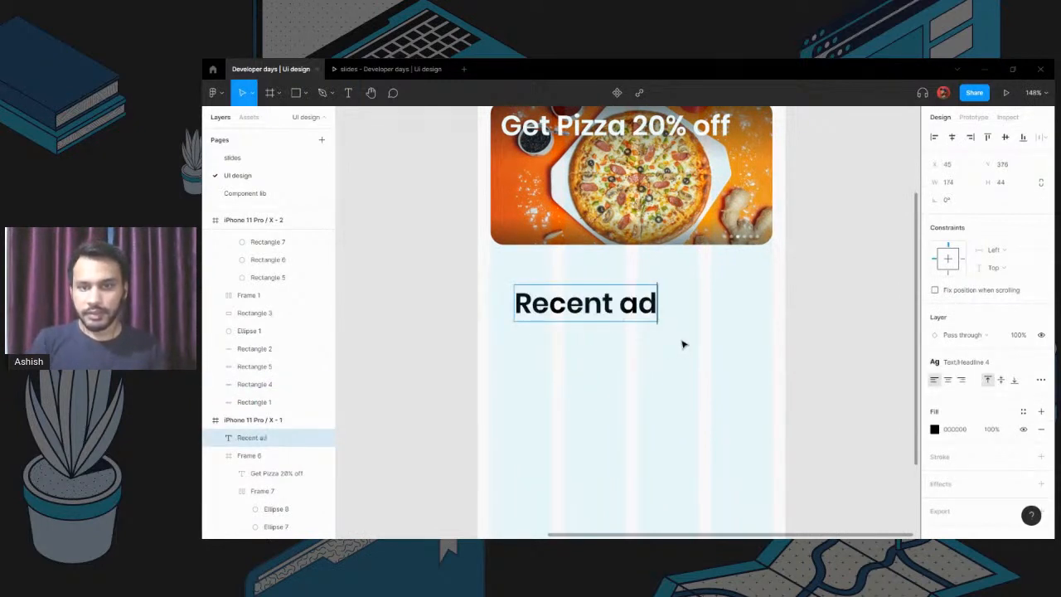
key("Escape")
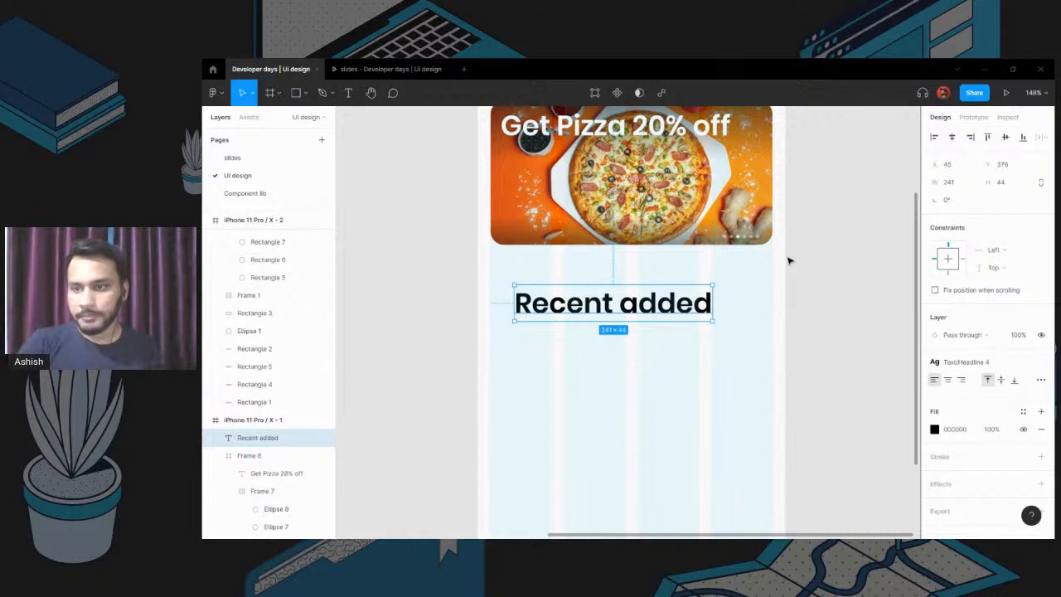
Step: Apply the Headline 6 text style to the heading and align it with the banner's left edge at X 16, Y 356
left_click(964, 362)
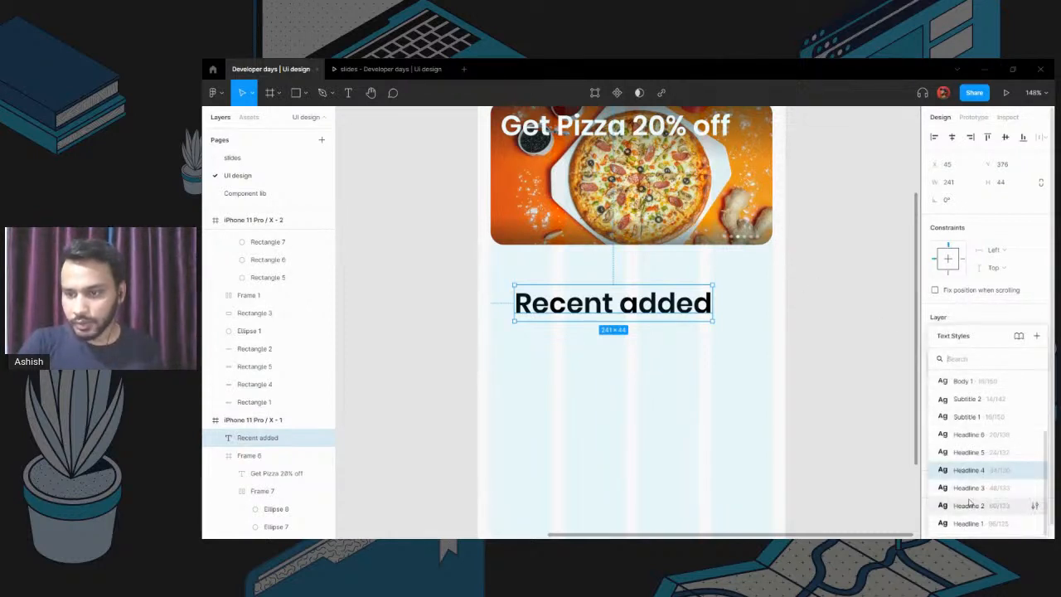
left_click(968, 435)
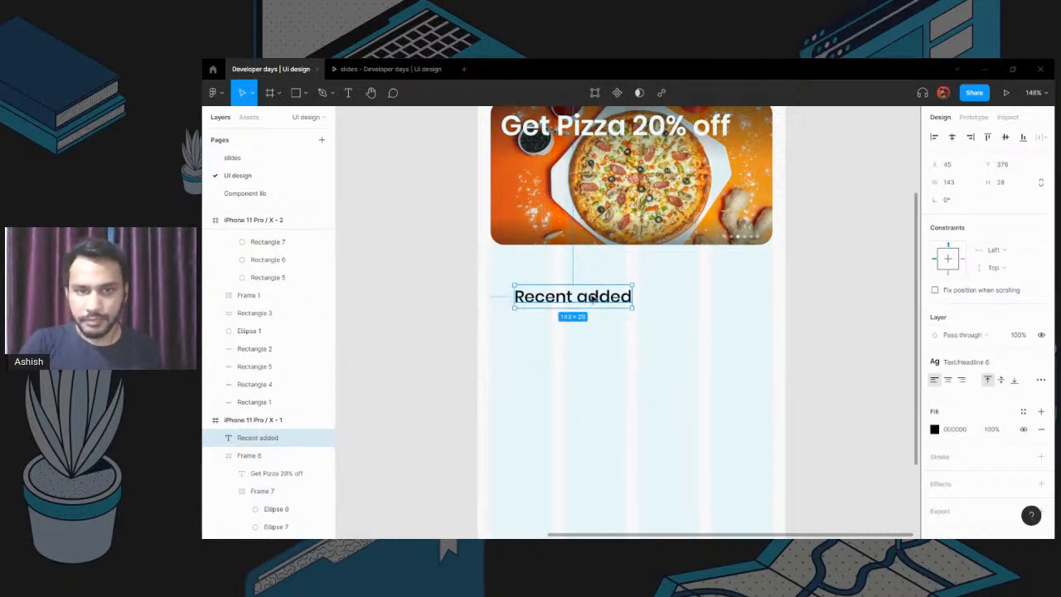
left_click_drag(592, 298, 569, 274)
left_click(964, 362)
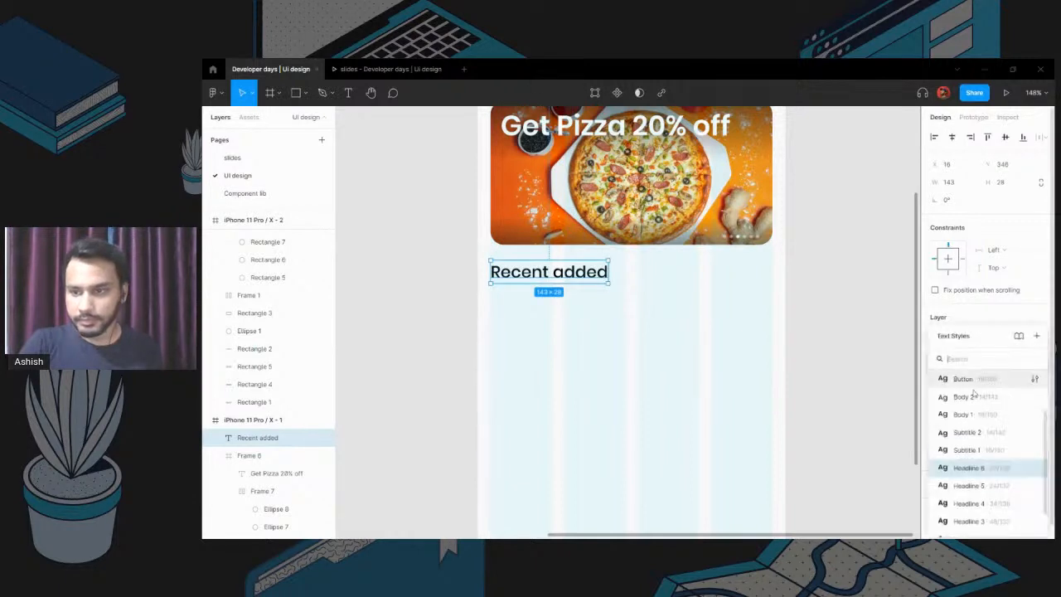
left_click(979, 469)
left_click(643, 297)
left_click_drag(584, 276, 584, 284)
Step: Change the "Recent added" heading to the Subtitle 1 text style and move it up to Y 352
scroll(660, 310, "down", 5)
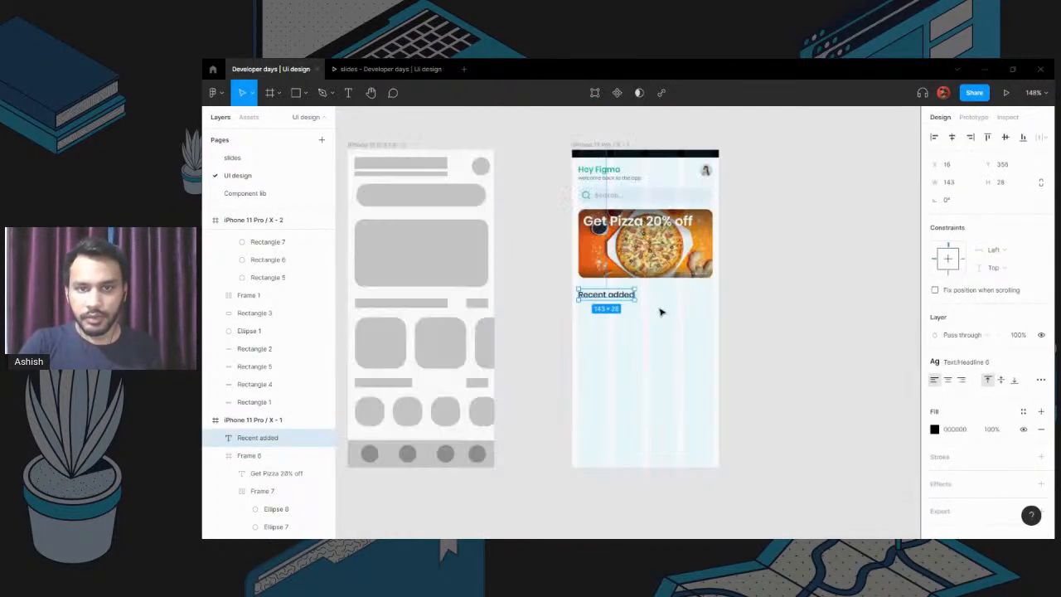
left_click_drag(661, 313, 649, 359)
scroll(651, 331, "up", 4)
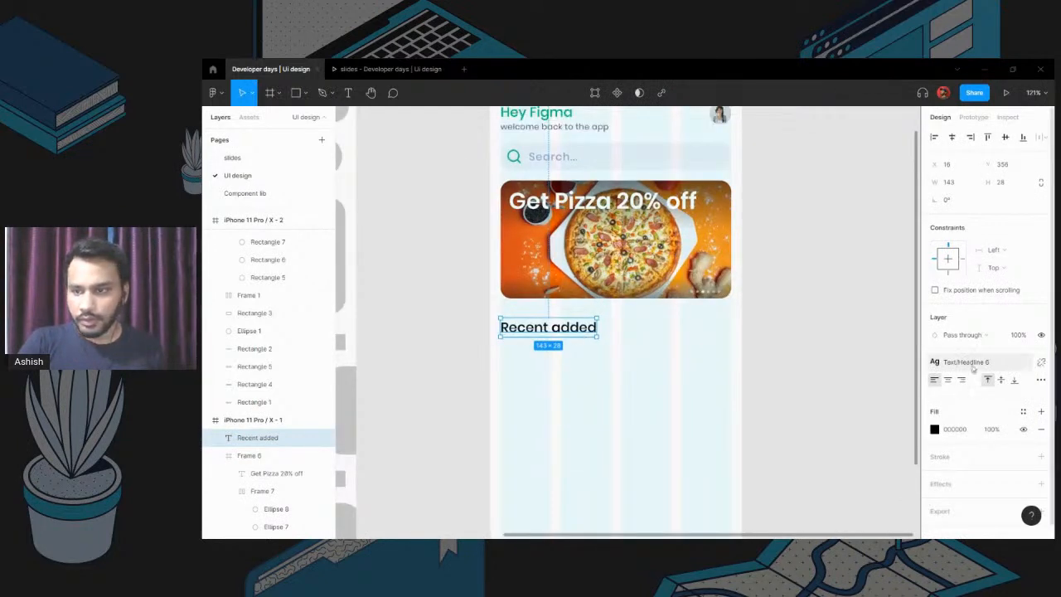
left_click(966, 363)
left_click(965, 450)
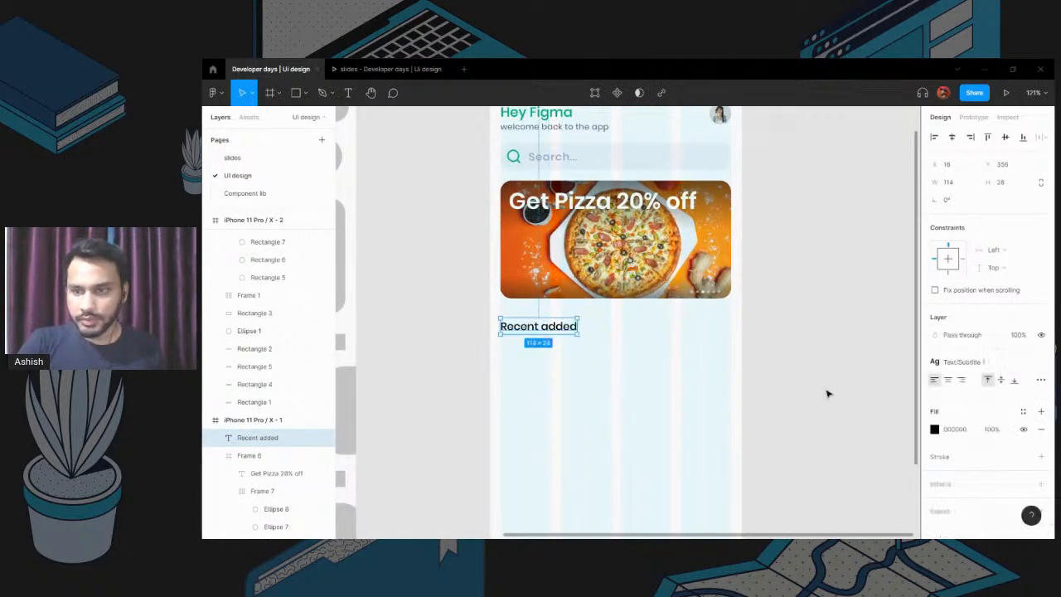
left_click(569, 344)
left_click(549, 324)
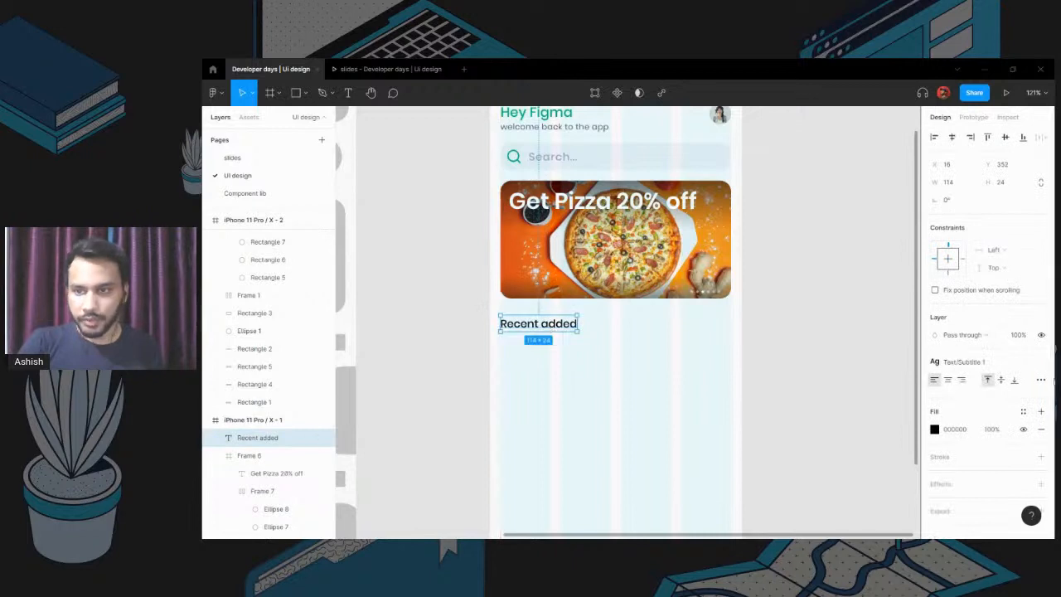
Step: Apply the Grey/700 color style to the "Recent added" heading
left_click(1024, 413)
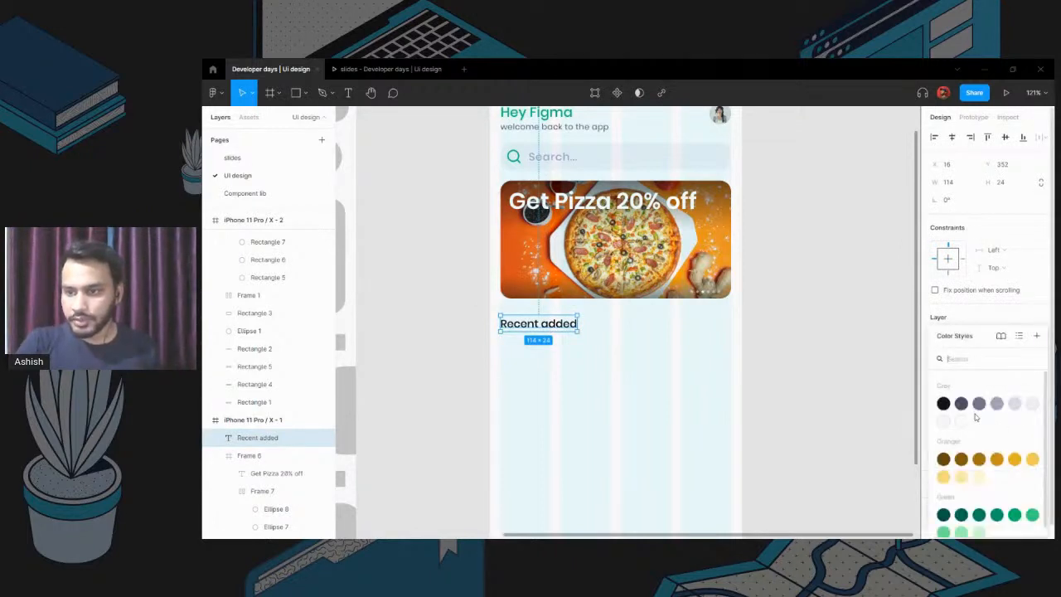
left_click(978, 404)
left_click(768, 351)
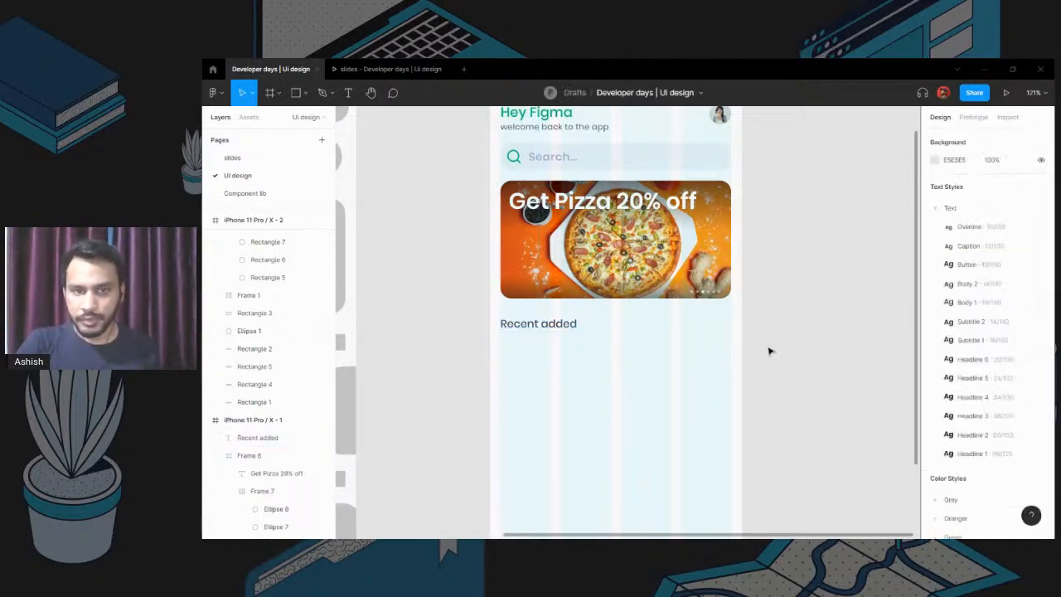
Step: Duplicate the heading on the same line, change the copy's text to "View all" and align it with the banner's right edge
scroll(767, 351, "up", 3)
left_click_drag(486, 309, 698, 317)
double_click(697, 318)
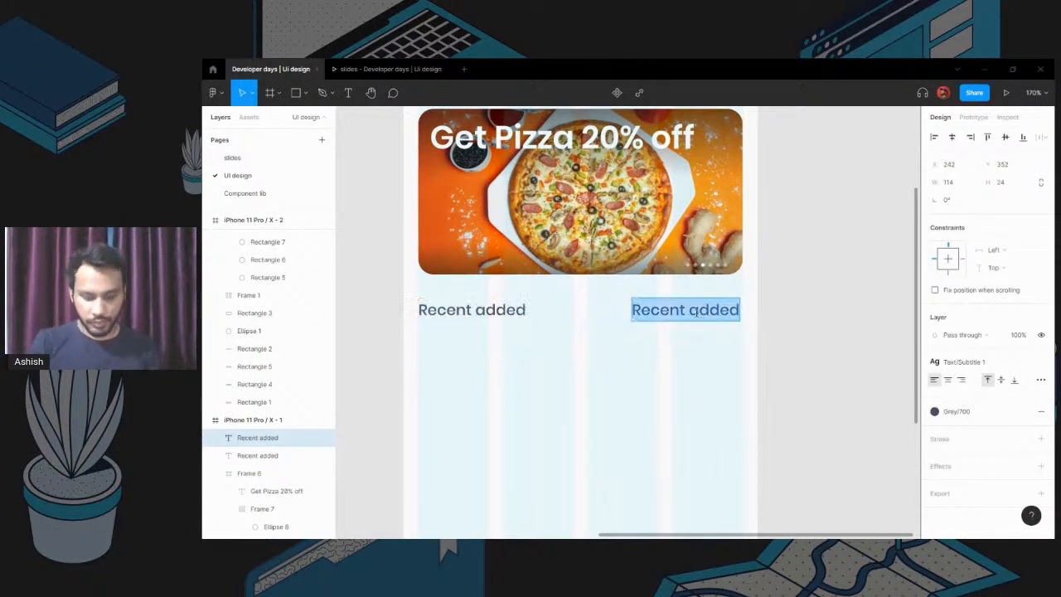
type("View all")
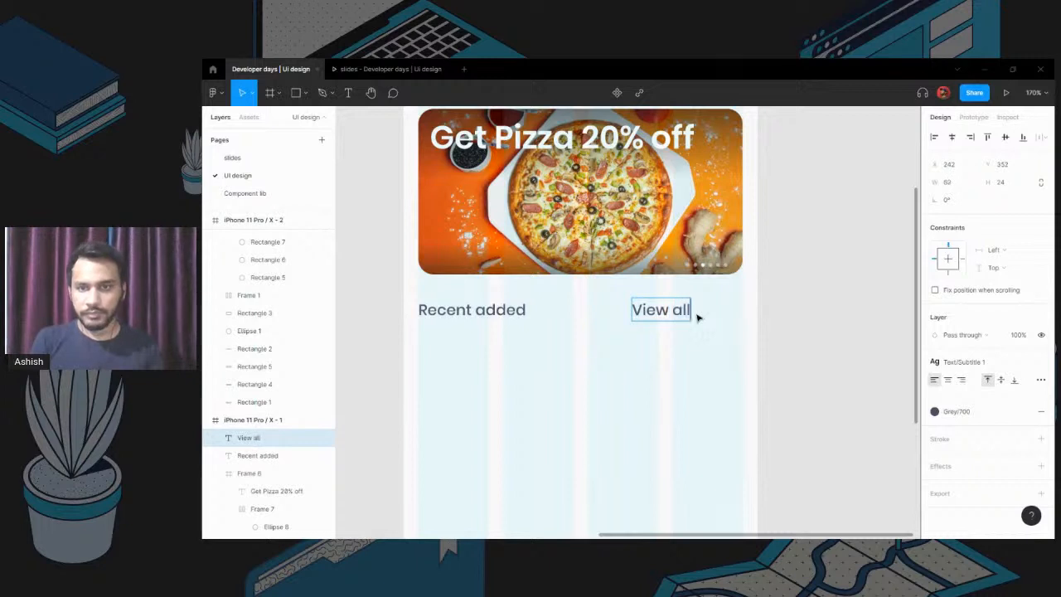
key("Escape")
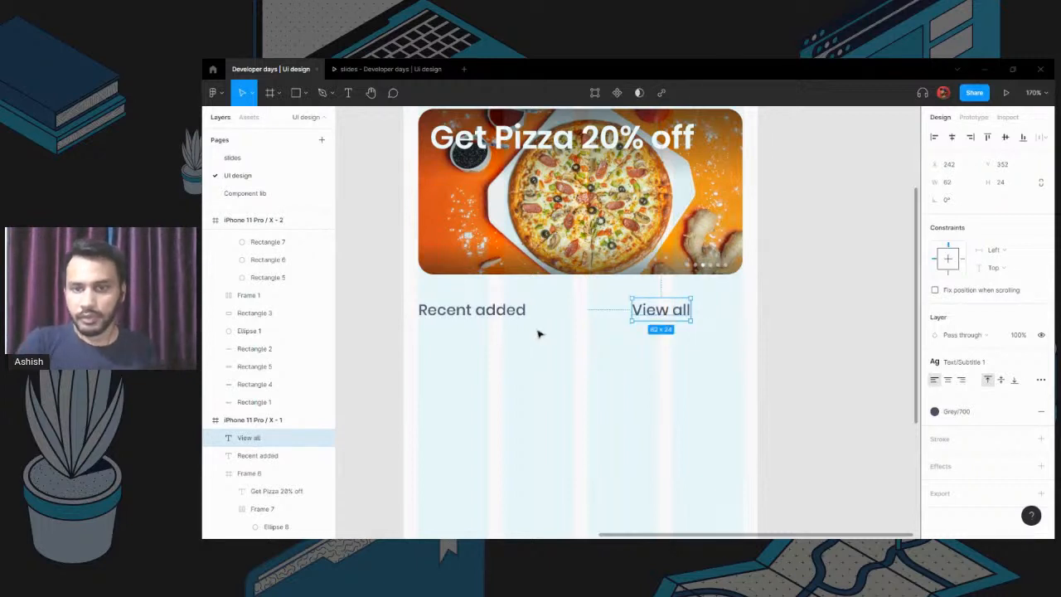
left_click_drag(667, 311, 718, 310)
Step: Combine the "Recent added" and "View all" texts into a horizontal auto layout with Space between spacing
left_click(502, 310, "shift")
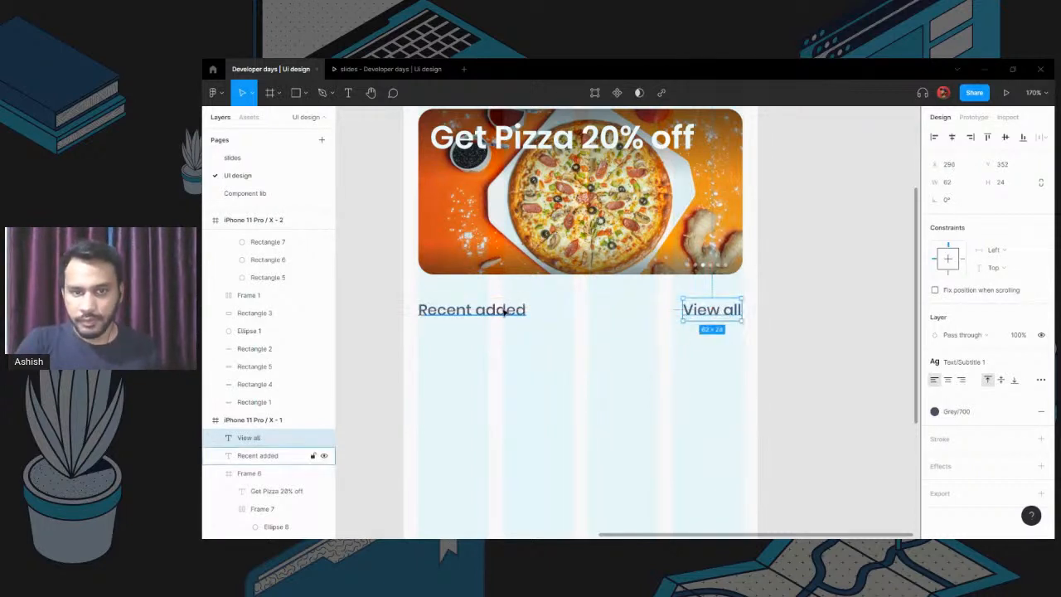
left_click(767, 331)
left_click_drag(646, 350, 462, 303)
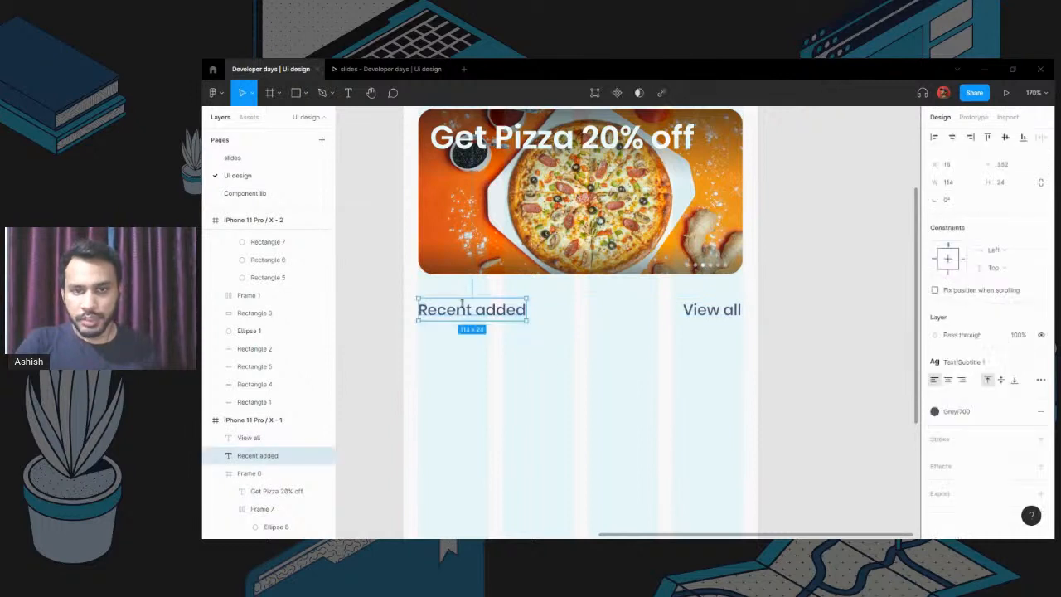
left_click_drag(706, 360, 516, 305)
key("shift+a")
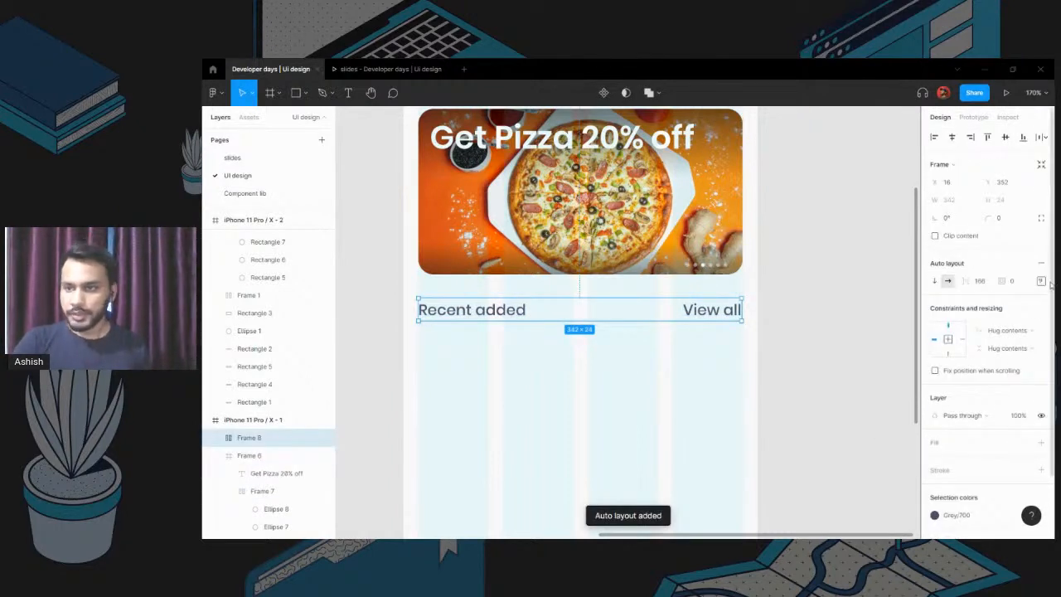
left_click(1041, 281)
left_click(986, 375)
left_click(990, 387)
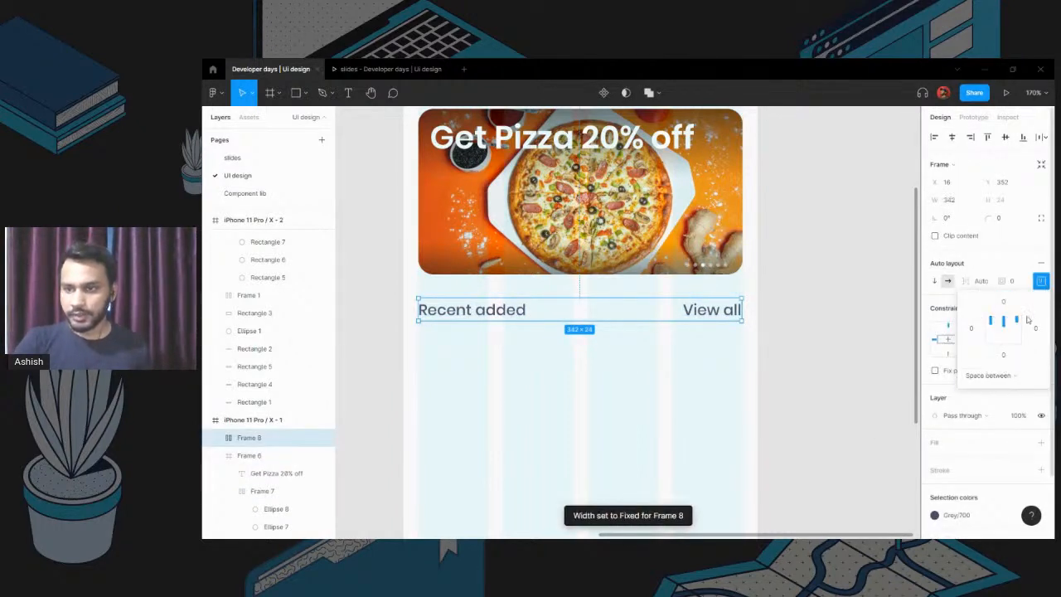
left_click(774, 356)
left_click(794, 354)
Step: Set the heading row's horizontal constraint to Left and right
left_click(731, 311)
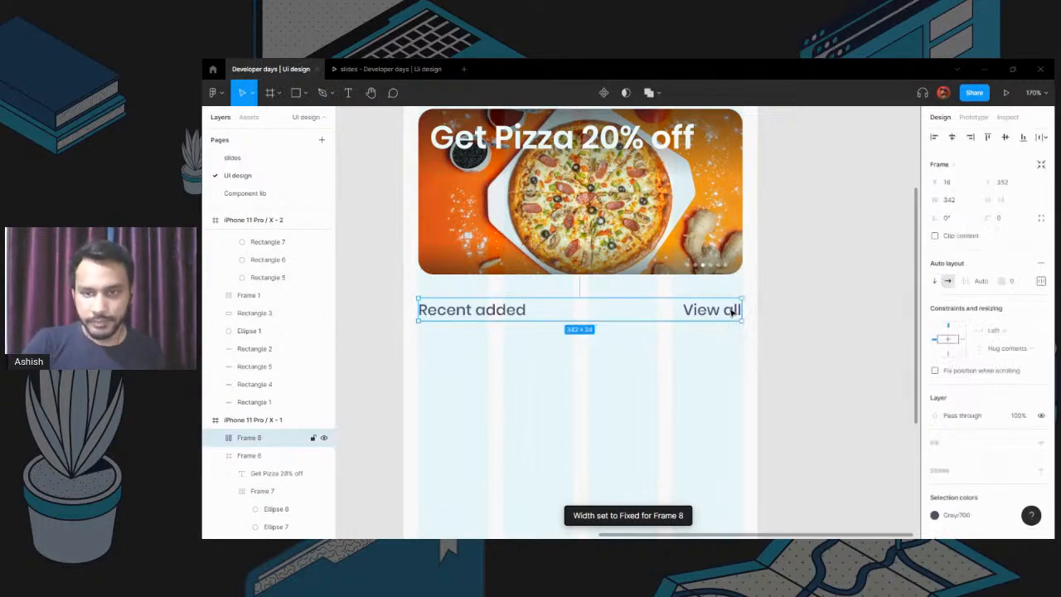
scroll(786, 325, "down", 6)
left_click_drag(792, 325, 762, 344)
scroll(767, 345, "up", 1)
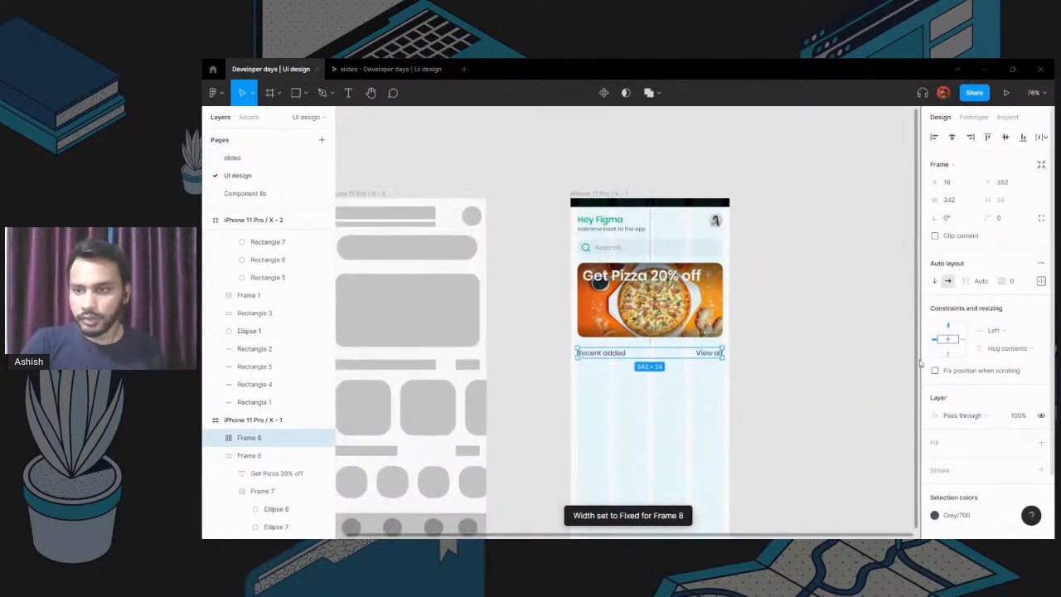
left_click(993, 331)
left_click(994, 350)
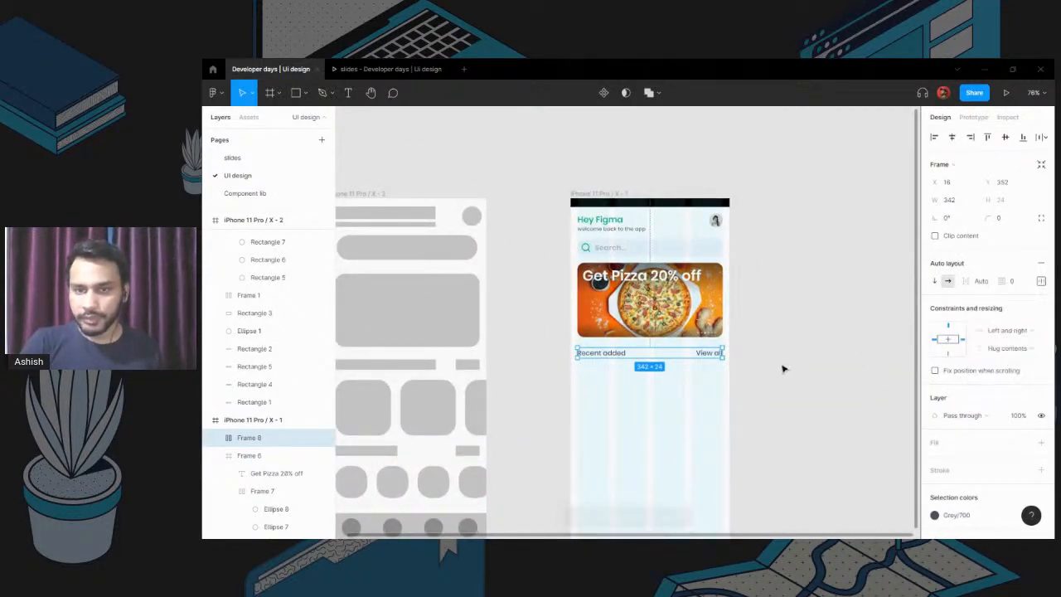
Step: Set the horizontal constraint of the pizza banner frame (Frame 6) to Left and right
scroll(756, 348, "up", 1)
left_click(315, 455)
left_click(994, 319)
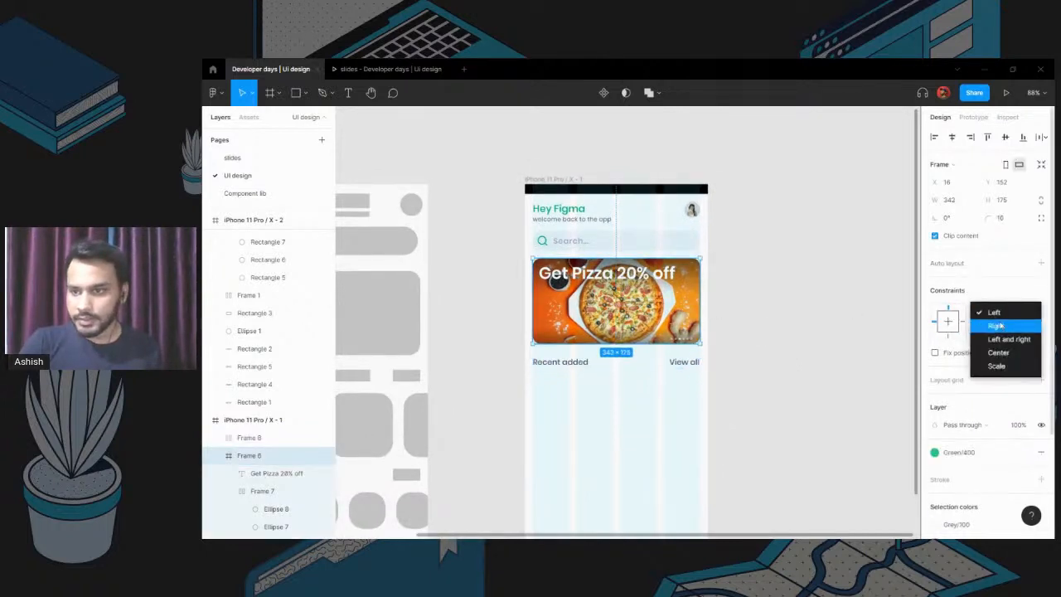
left_click(1007, 340)
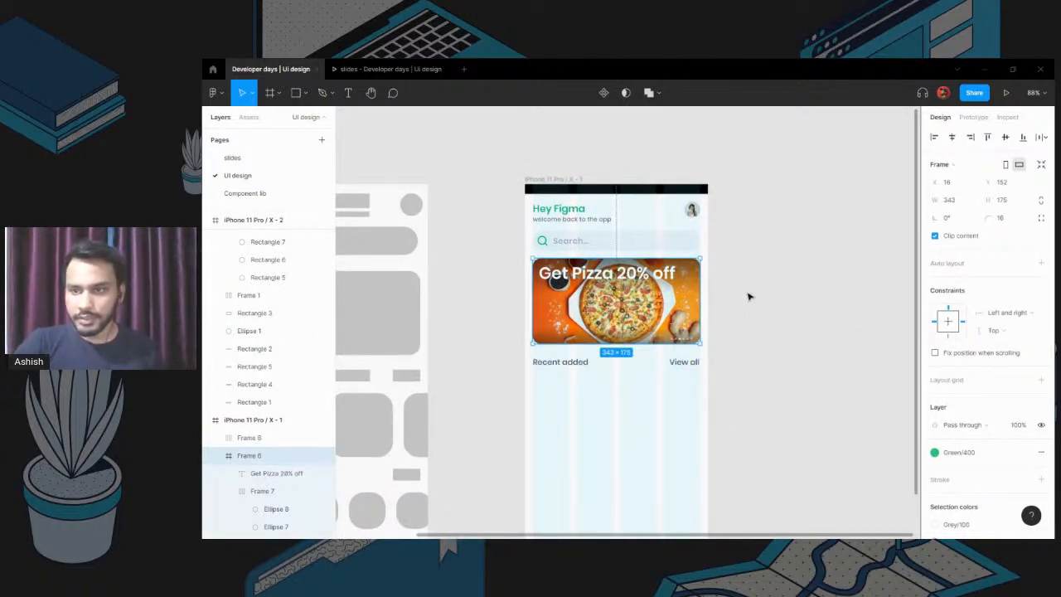
Step: Test the constraints by widening the iPhone 11 Pro / X - 1 frame to about 654, and undo the resize
left_click(556, 180)
scroll(812, 381, "down", 3)
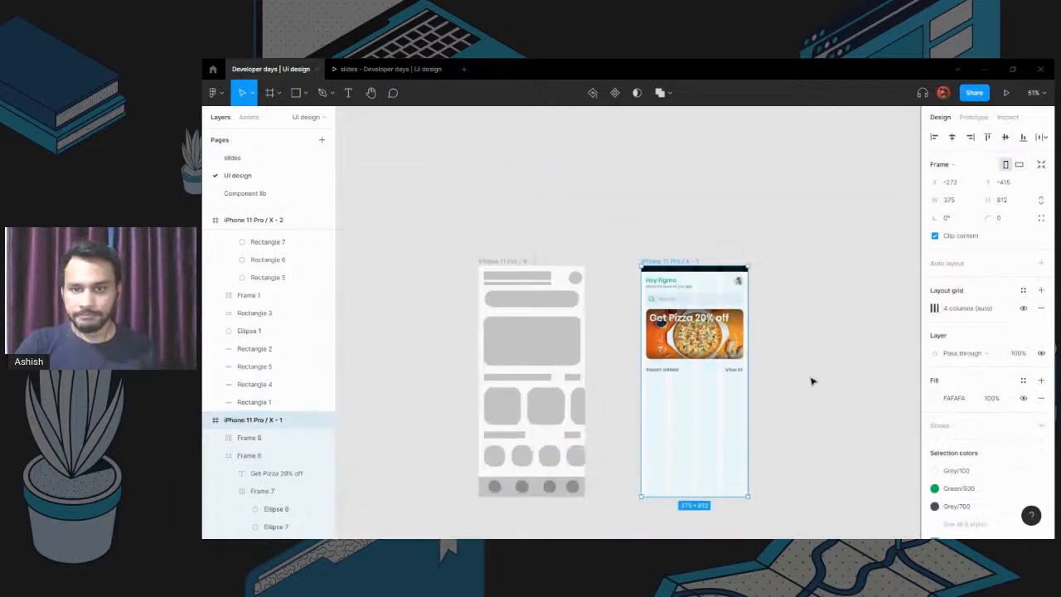
scroll(812, 382, "right", 2)
left_click_drag(704, 380, 782, 380)
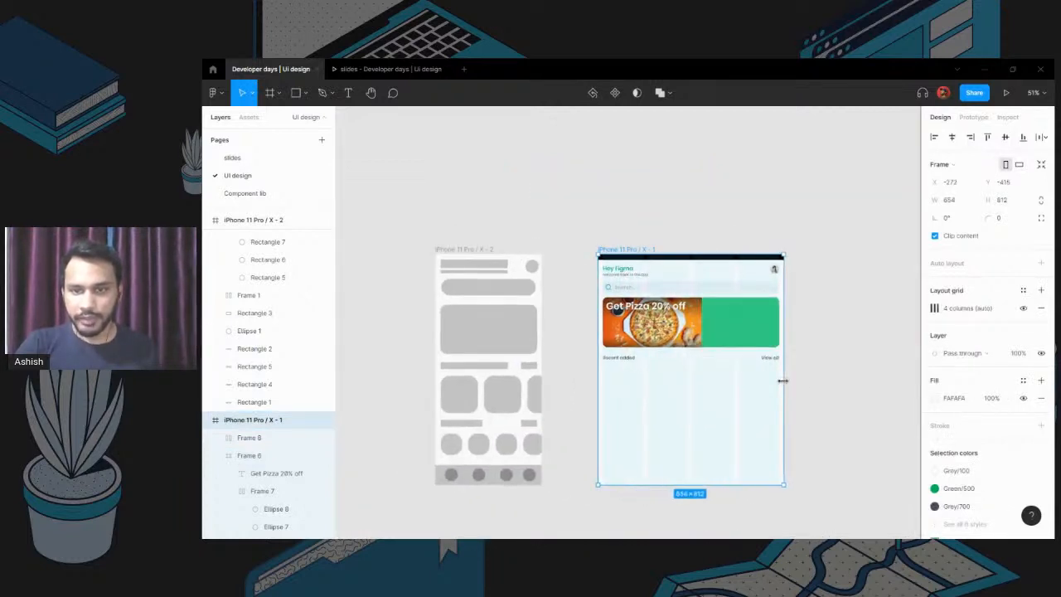
key("ctrl+z")
Step: Set the horizontal constraint of the pizza image inside the banner to Left and right
scroll(760, 360, "up", 5)
double_click(677, 338)
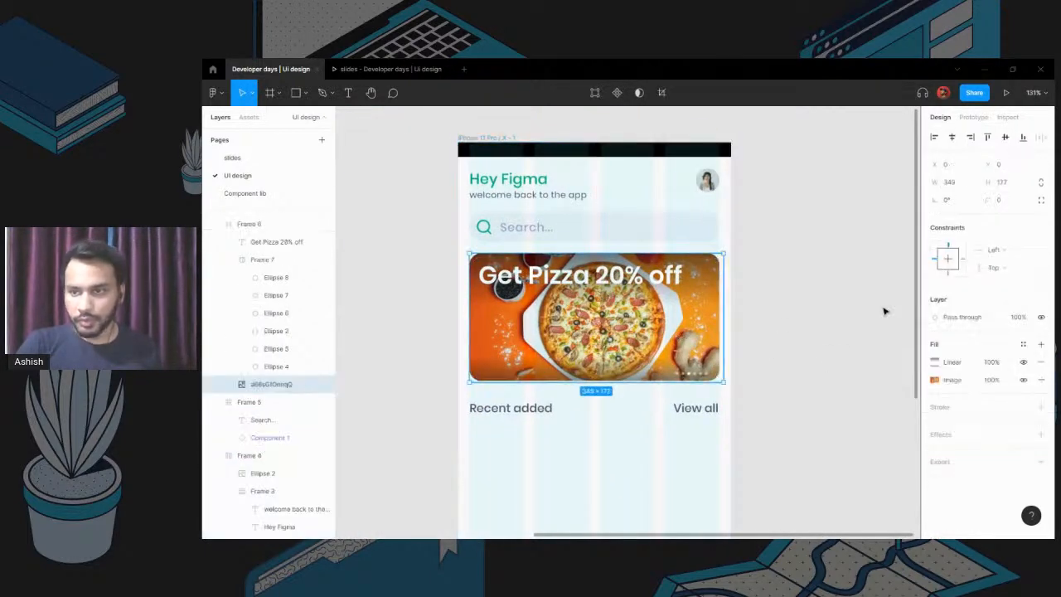
left_click(1005, 252)
left_click(997, 273)
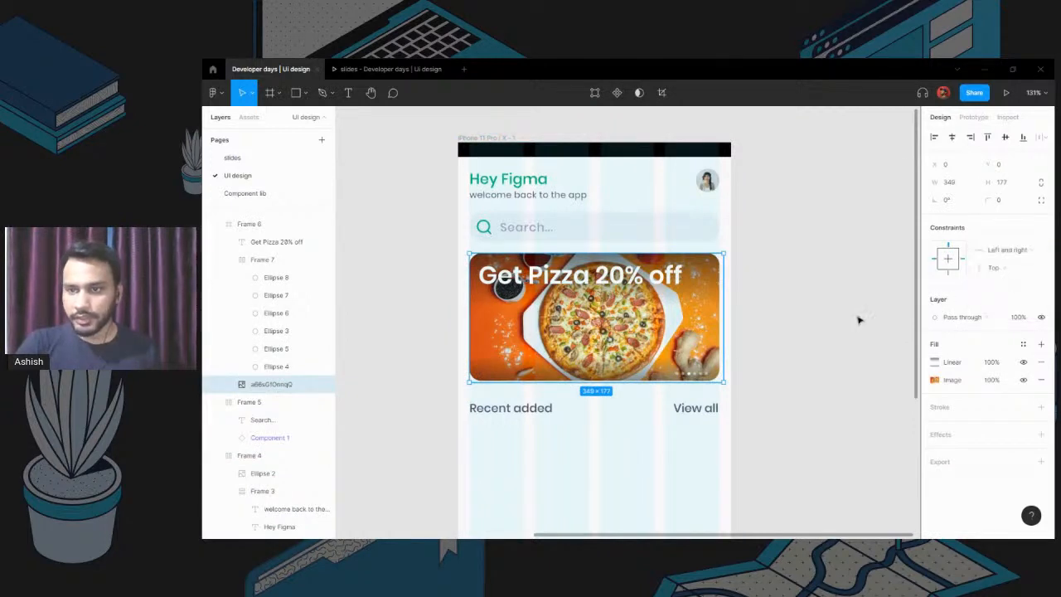
left_click(749, 287)
left_click(249, 224)
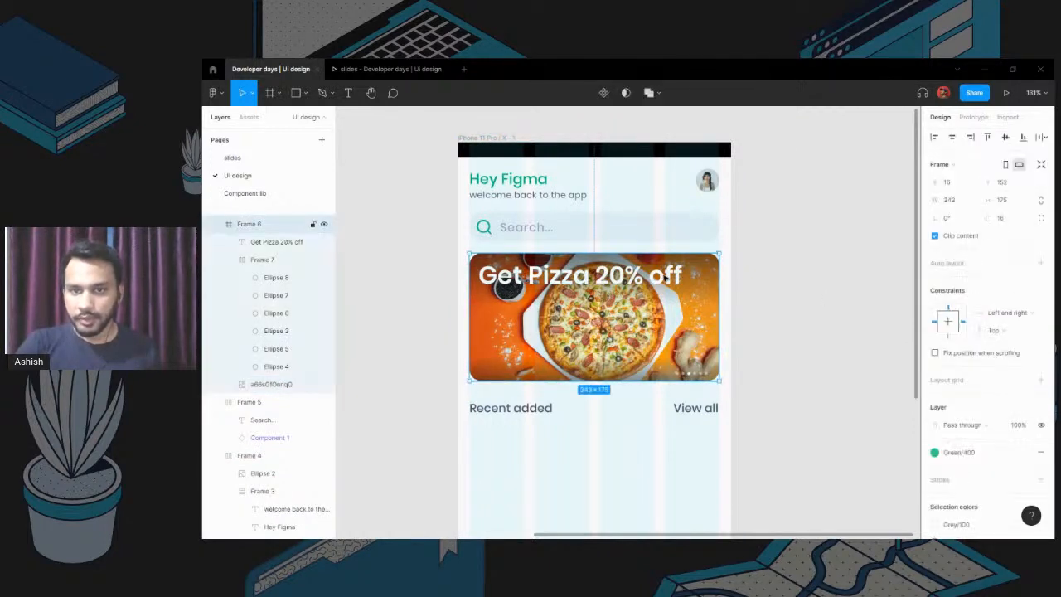
left_click(681, 378)
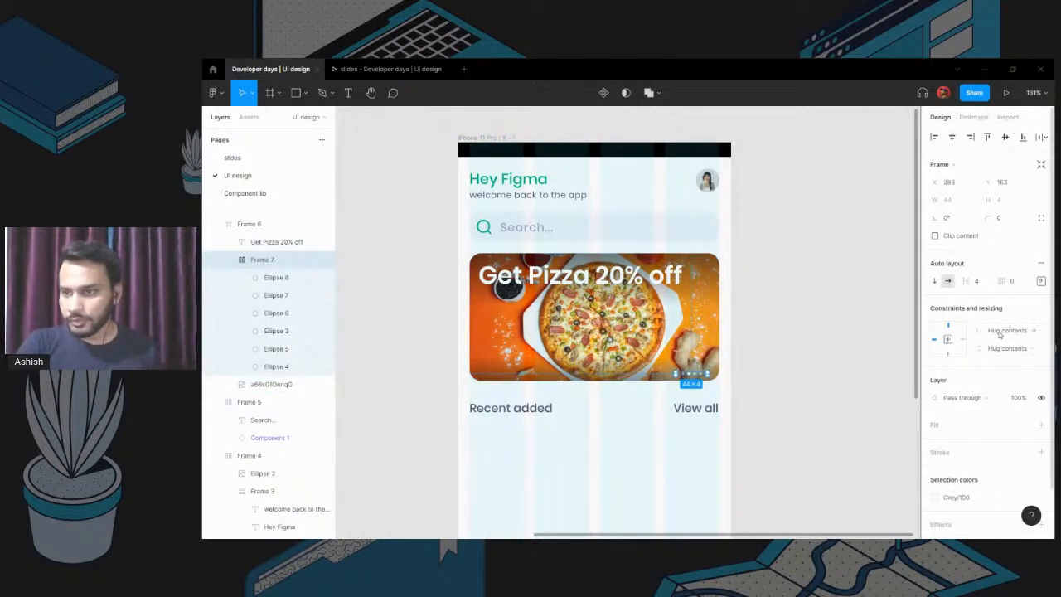
left_click(787, 269)
Step: Test the banner image's stretching by widening the iPhone 11 Pro / X - 1 frame again, and undo the resize
scroll(788, 269, "down", 5)
left_click(685, 217)
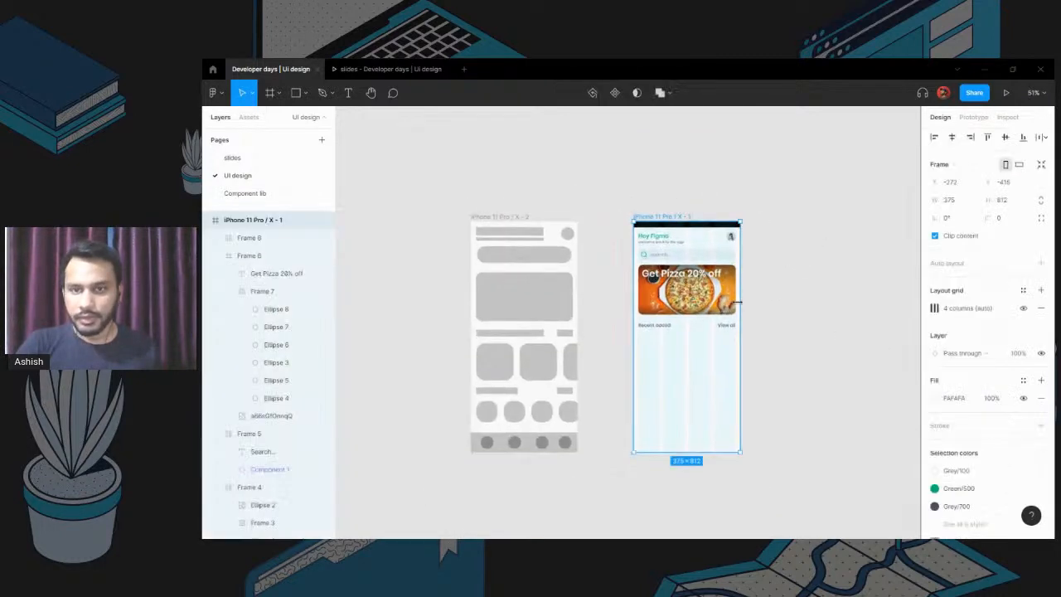
left_click_drag(740, 340, 831, 355)
key("ctrl+z")
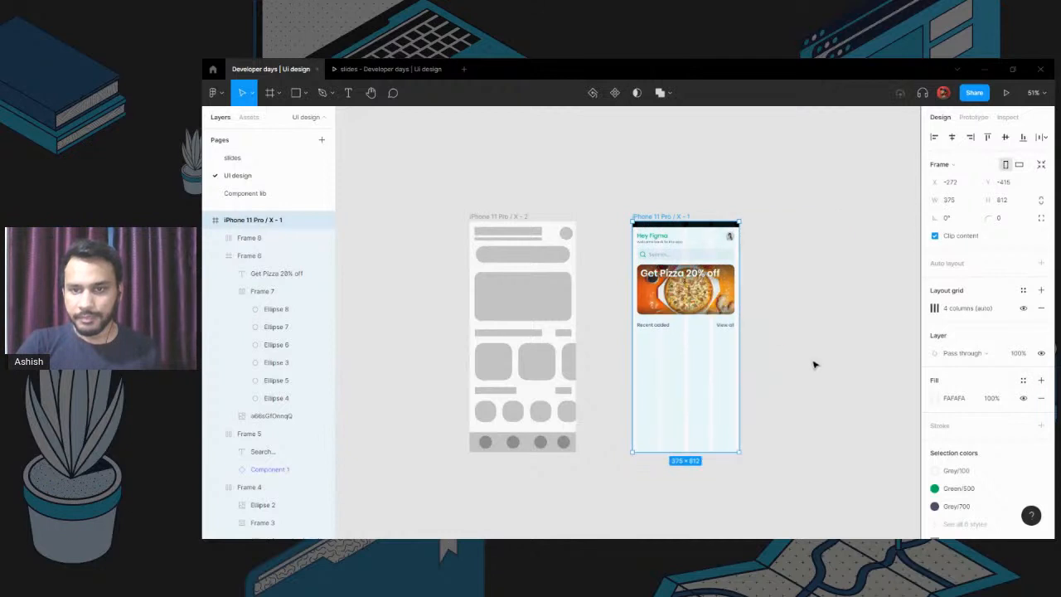
left_click(813, 362)
Step: Change the text color of the "Recent added" / "View all" heading row to the Grey/800 style
scroll(780, 350, "up", 5)
scroll(780, 350, "up", 5)
left_click(604, 231)
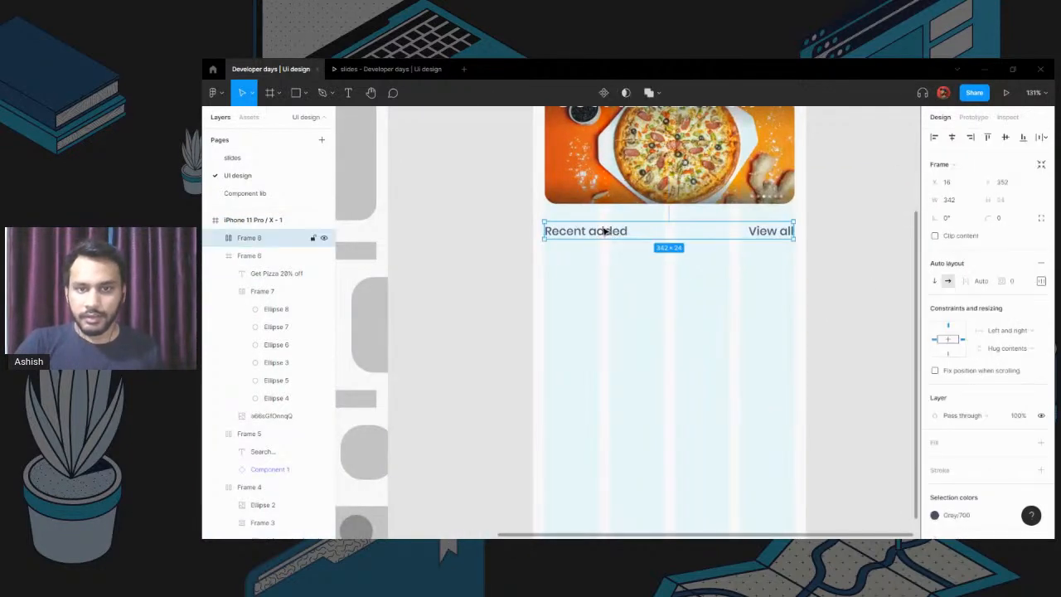
left_click(962, 442)
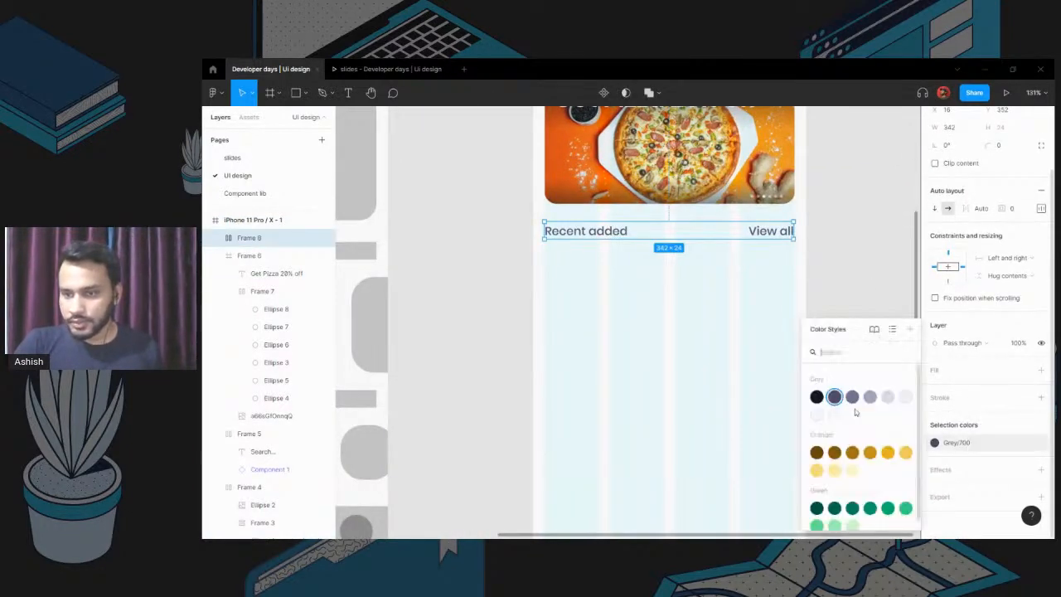
left_click(818, 398)
left_click(836, 286)
scroll(832, 287, "down", 2)
left_click_drag(829, 291, 784, 324)
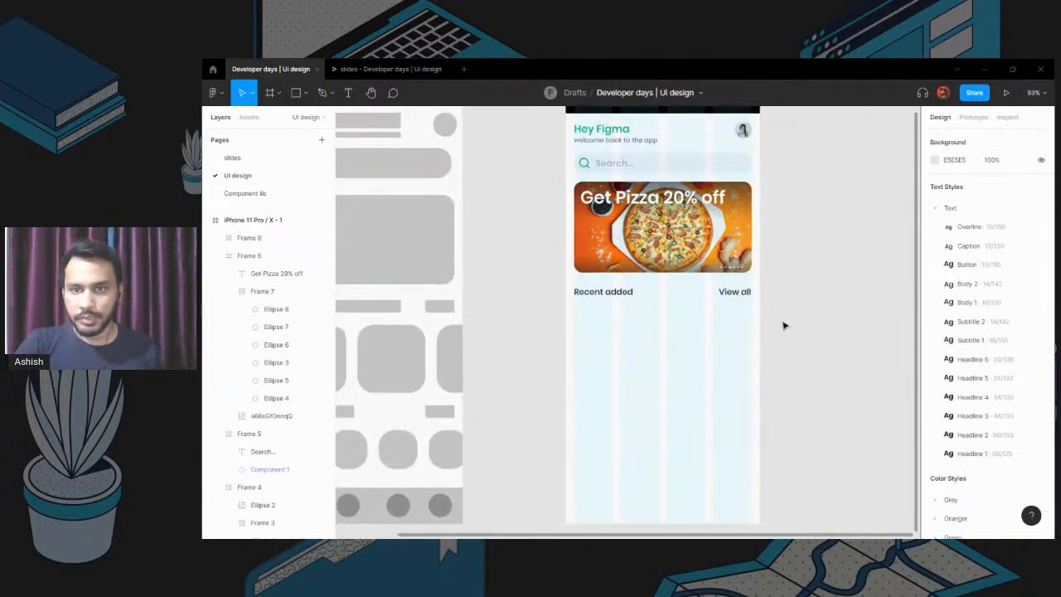
Step: Check the heading row's spacing below the pizza banner and nudge the row up to Y 351
scroll(782, 322, "up", 3)
left_click(711, 275)
key("alt")
key("Up")
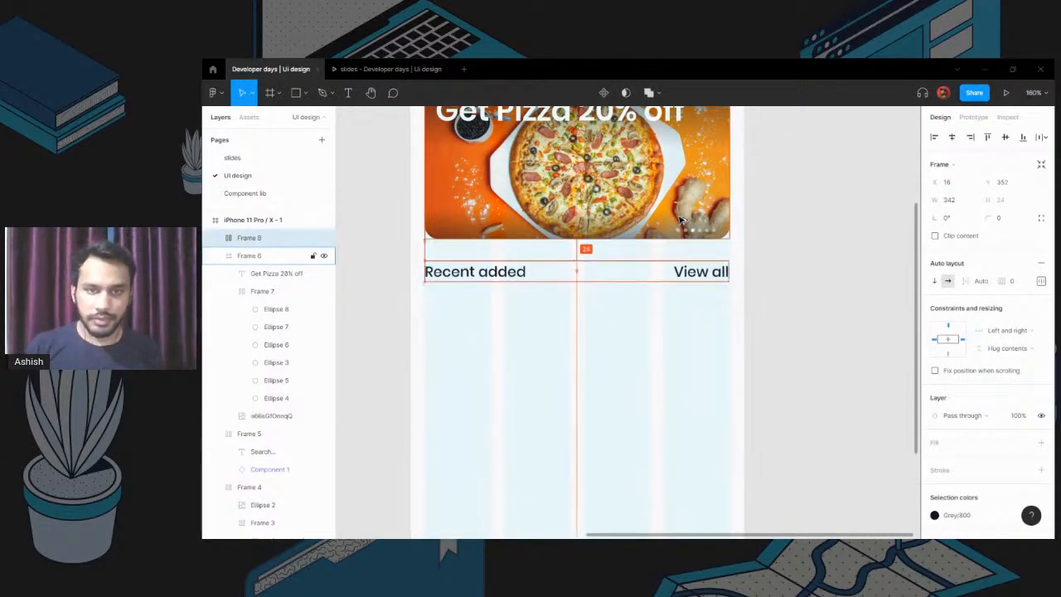
scroll(729, 343, "down", 1)
scroll(729, 342, "down", 4)
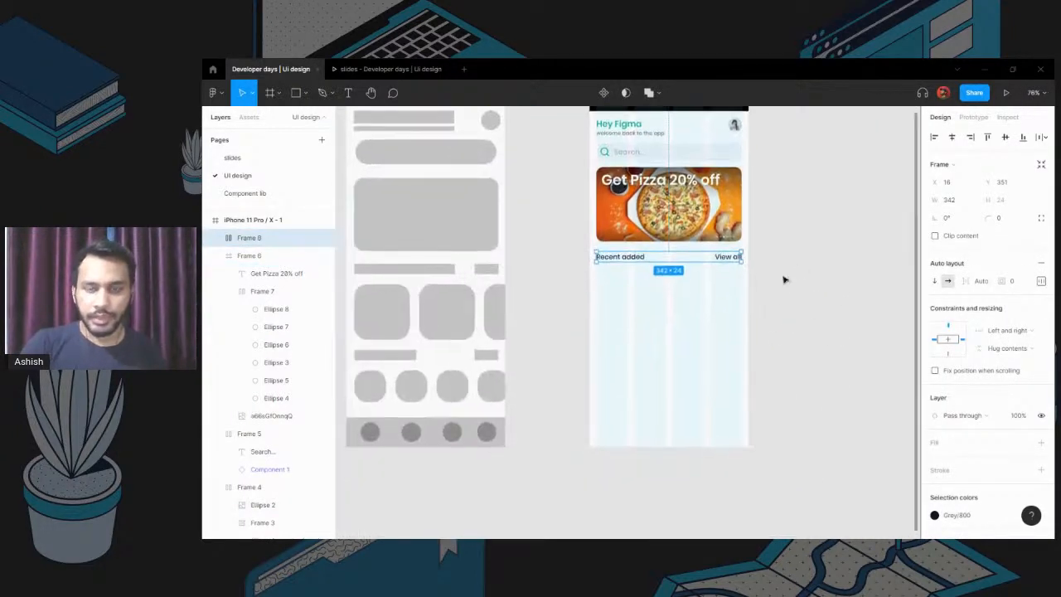
left_click_drag(731, 275, 778, 289)
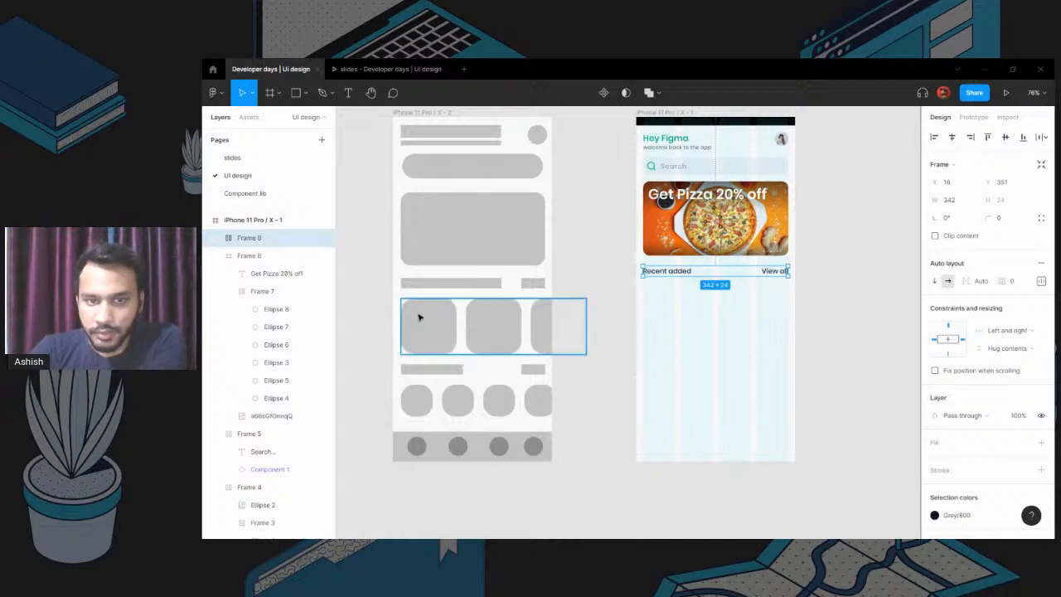
Step: Examine the three card placeholders in the wireframe's first card row and compare them with the space below "Recent added"
double_click(448, 333)
left_click(489, 330)
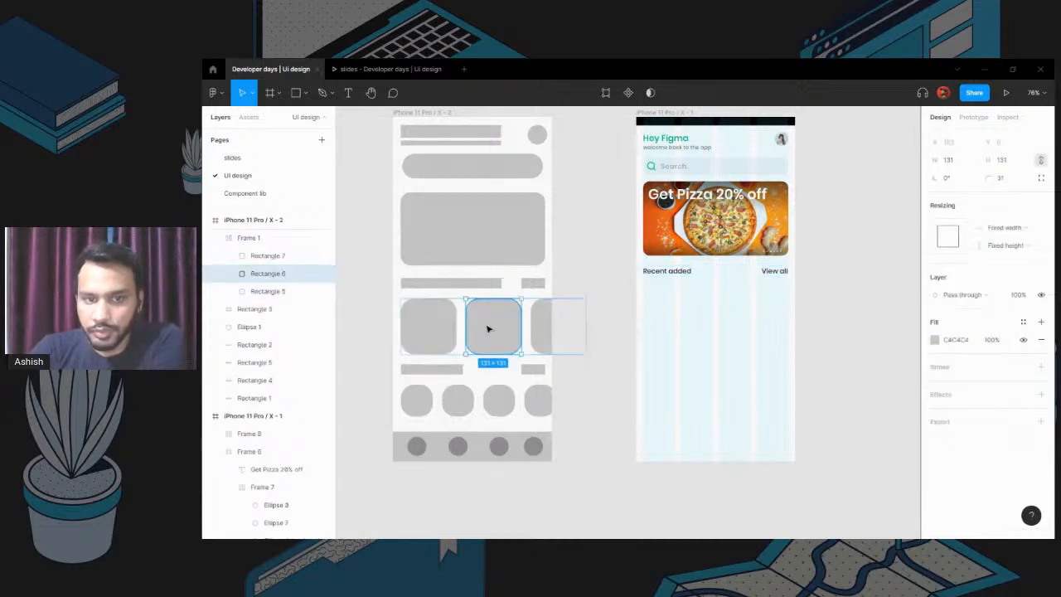
left_click(542, 333)
left_click(442, 334)
left_click(493, 334)
left_click(548, 334)
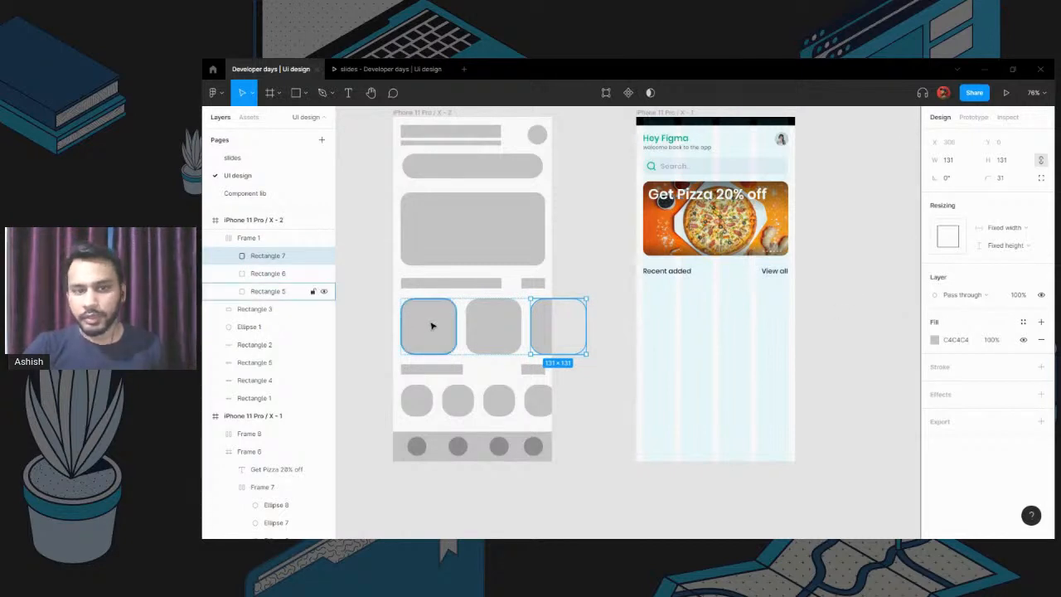
scroll(842, 315, "up", 2)
scroll(849, 304, "right", 2)
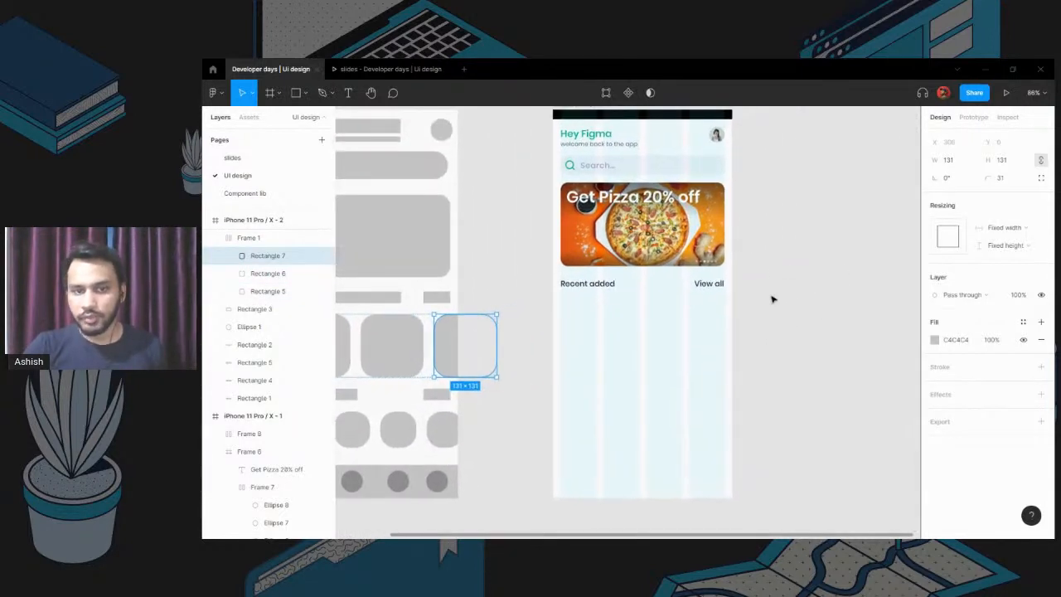
scroll(792, 300, "up", 2)
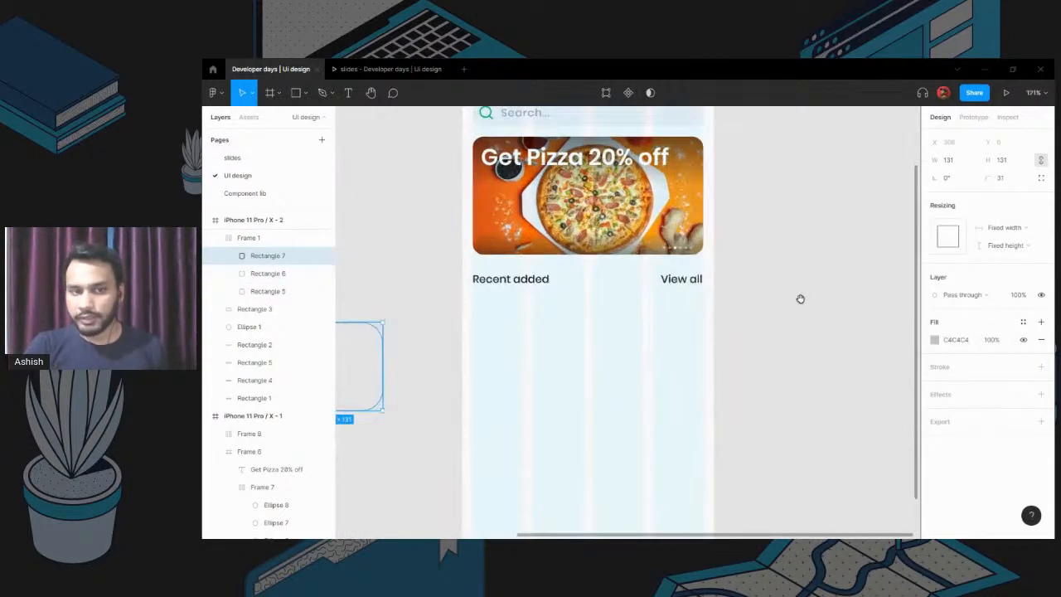
scroll(757, 296, "right", 2)
scroll(760, 294, "down", 3)
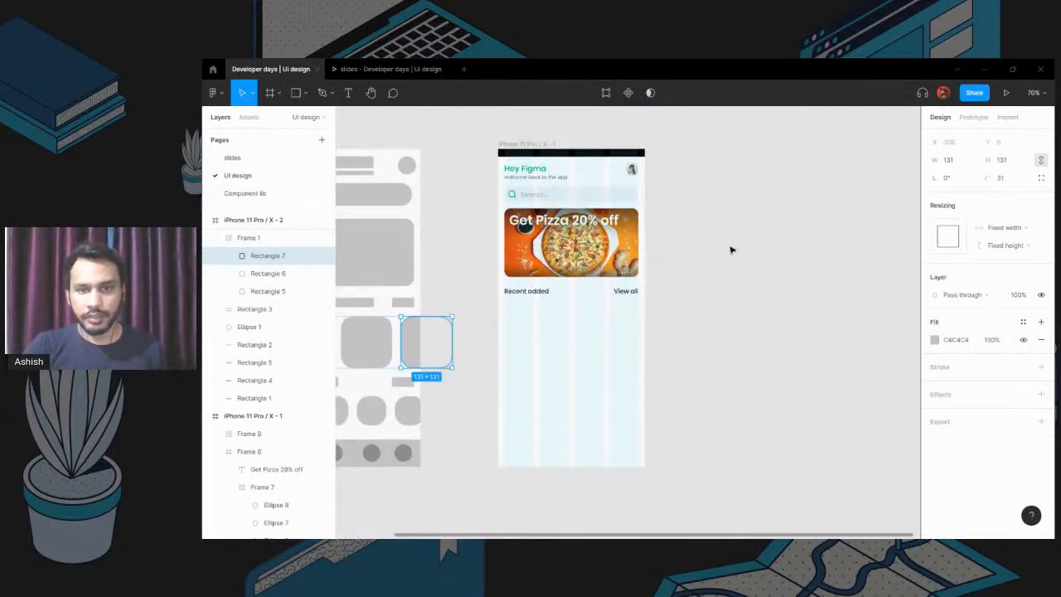
Step: Draw a card frame below "Recent added", size it to 120 × 120 and place it at X 16, Y 396
scroll(663, 307, "up", 10)
left_click_drag(598, 283, 596, 285)
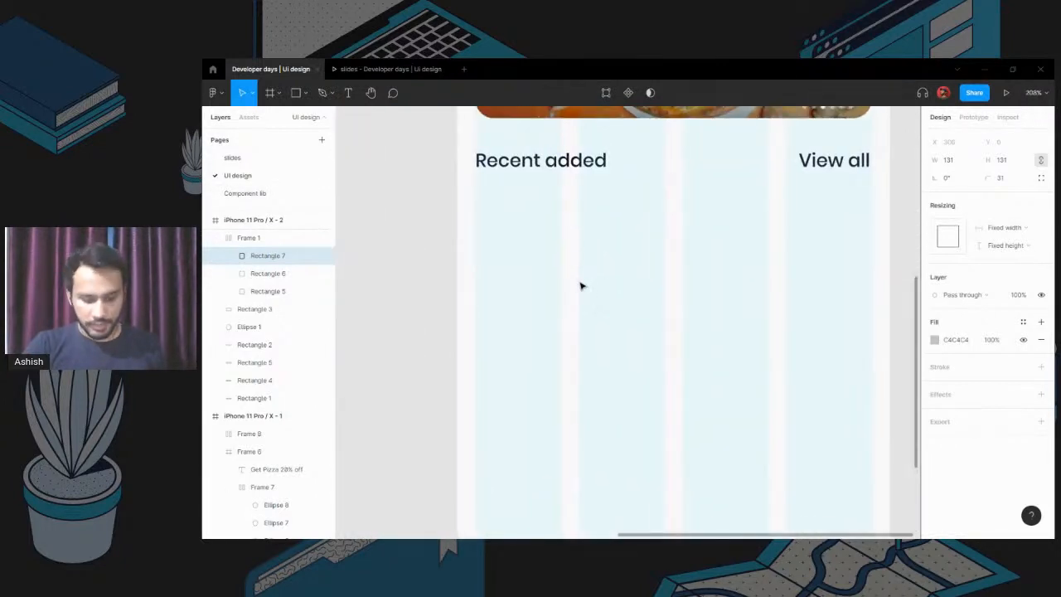
left_click(269, 92)
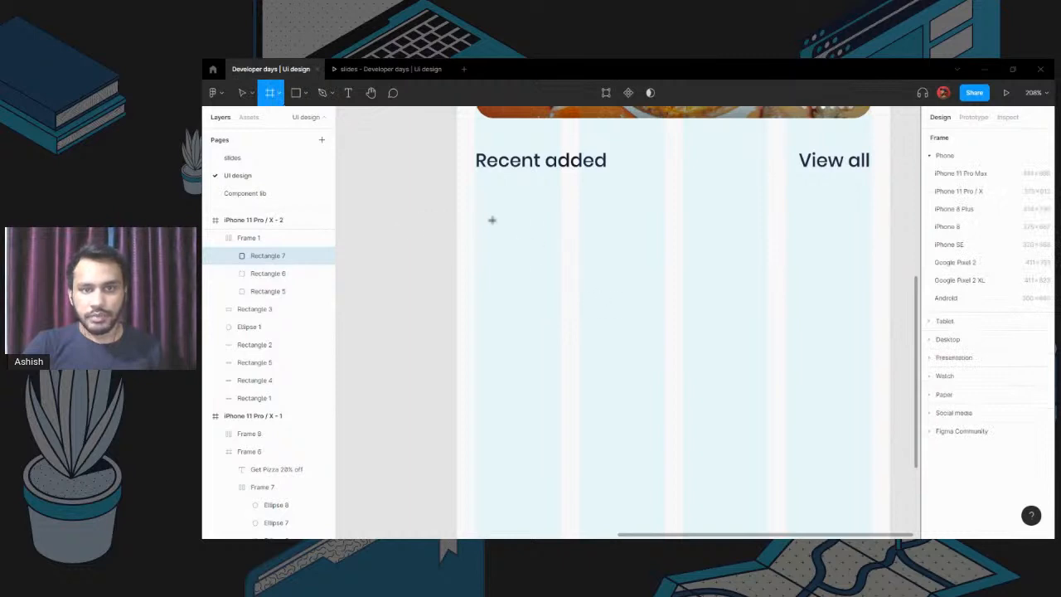
left_click_drag(490, 220, 630, 403)
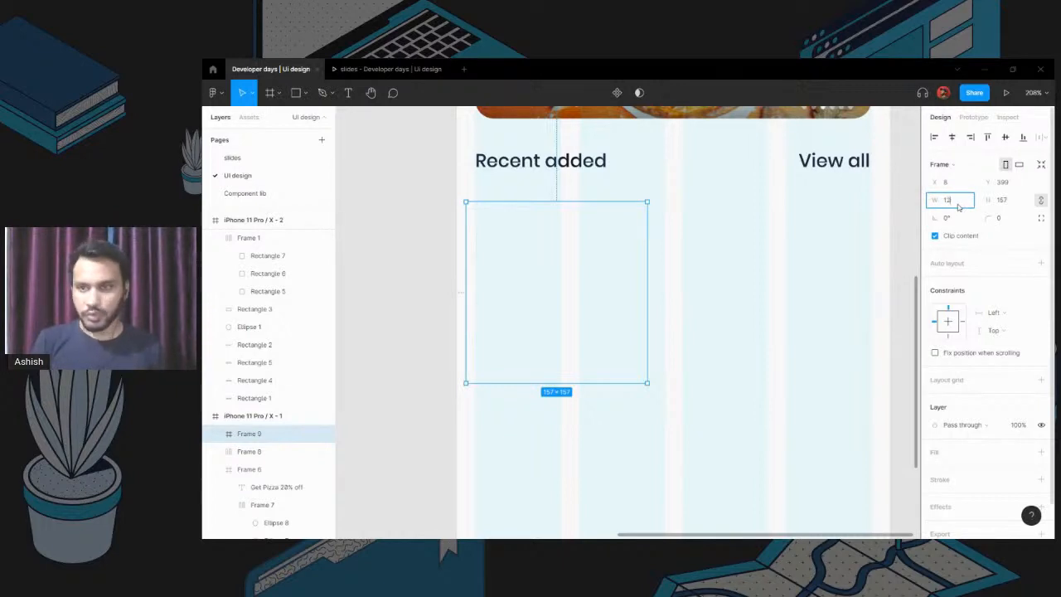
left_click(627, 299)
left_click_drag(553, 253, 557, 262)
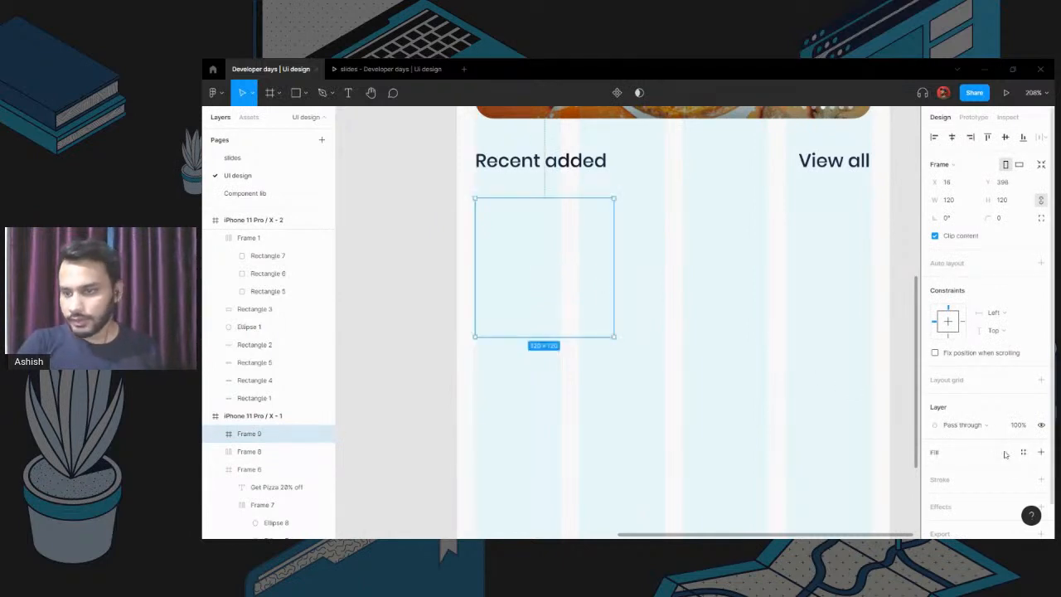
Step: Fill the new card frame with the Oranger/100 color style
left_click(1025, 452)
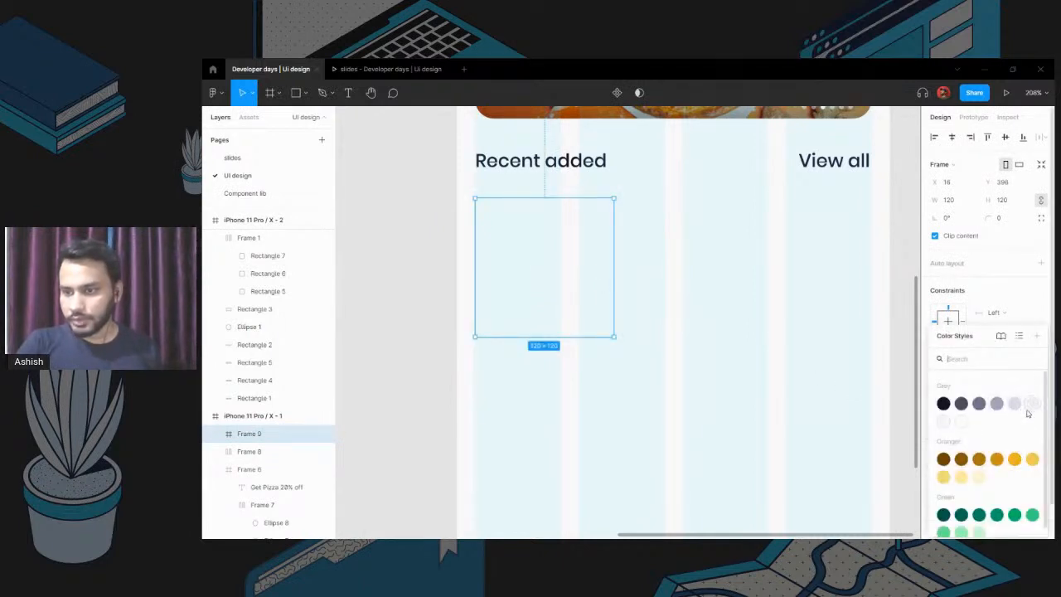
scroll(1020, 514, "down", 1)
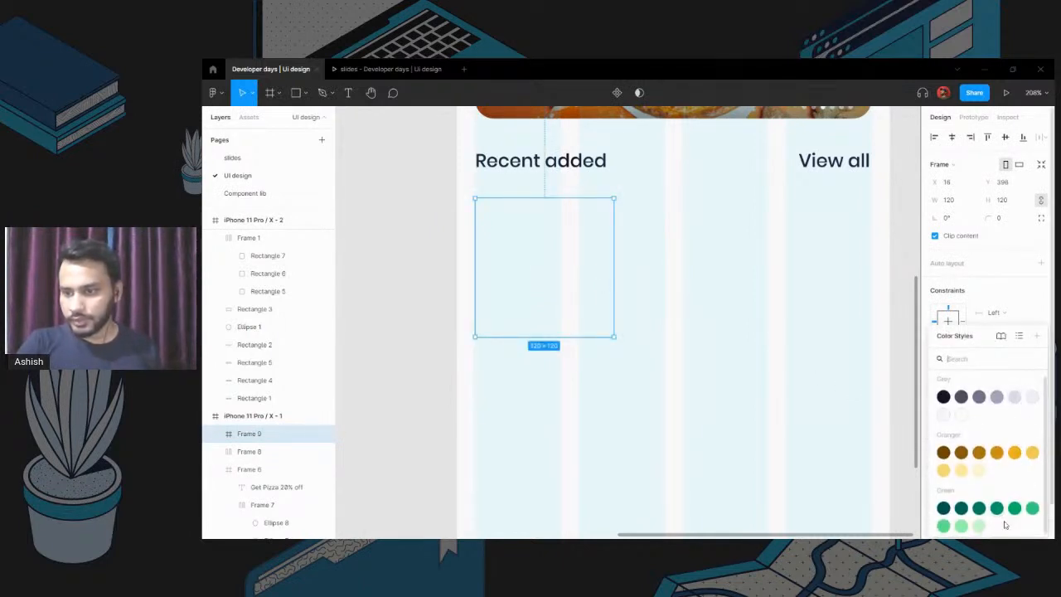
left_click(979, 469)
scroll(679, 358, "down", 5)
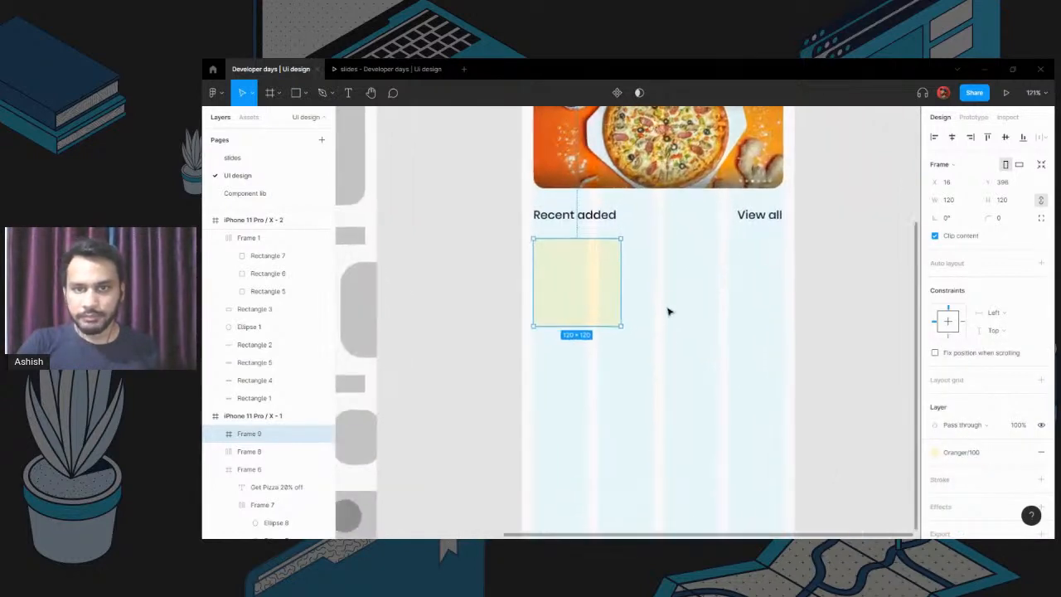
Step: Set the card frame's fill to the Grey/200 color style
left_click(1022, 452)
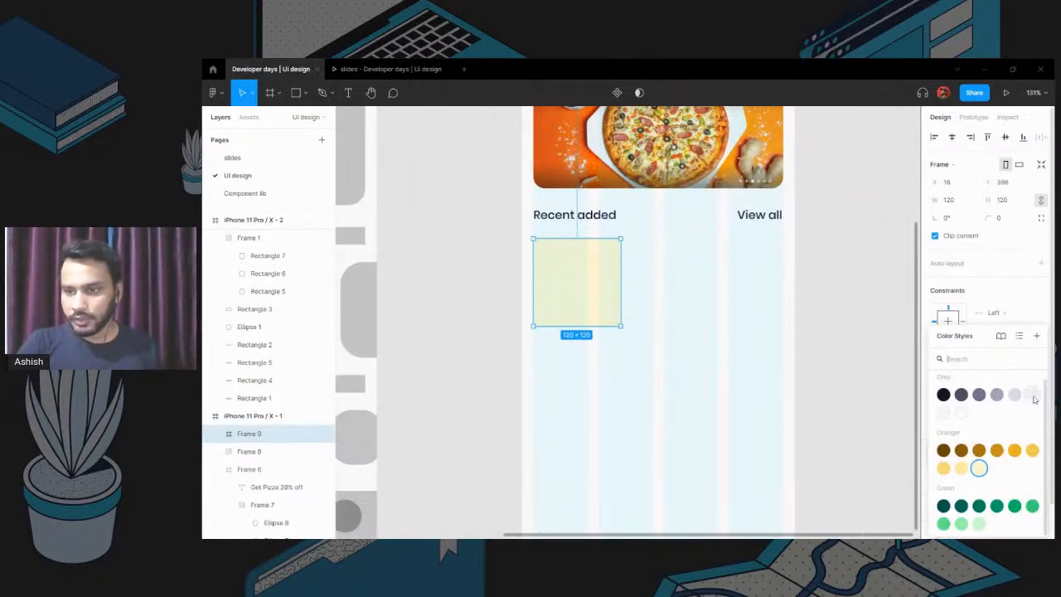
left_click(945, 417)
left_click(673, 324)
Step: Stretch the card frame to about 159 high, then try a height of 150 with proportions locked and undo it
scroll(672, 324, "up", 5)
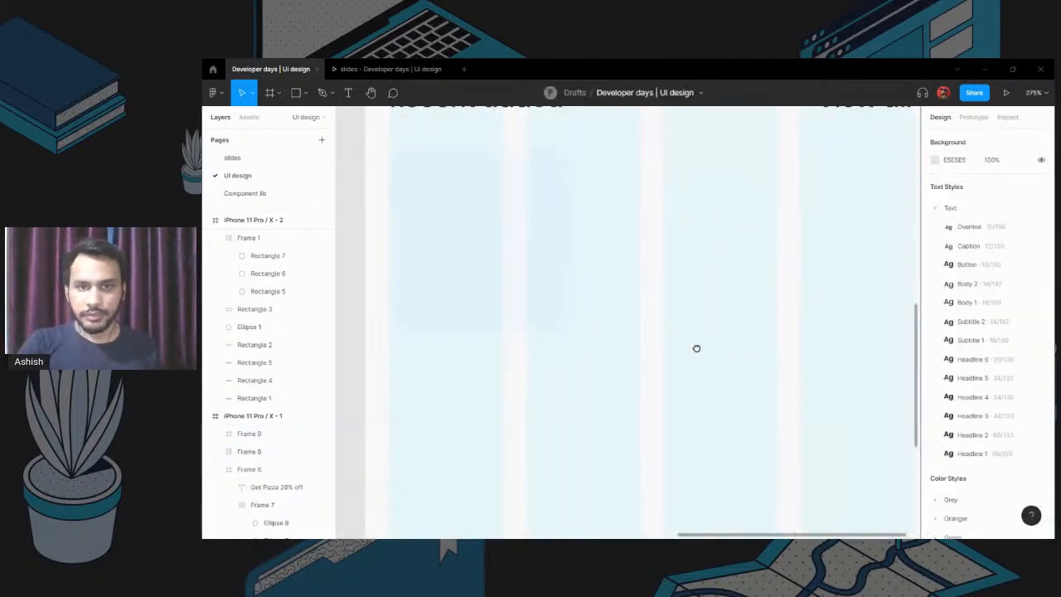
left_click(539, 349)
left_click_drag(511, 396, 537, 439)
scroll(578, 348, "down", 5)
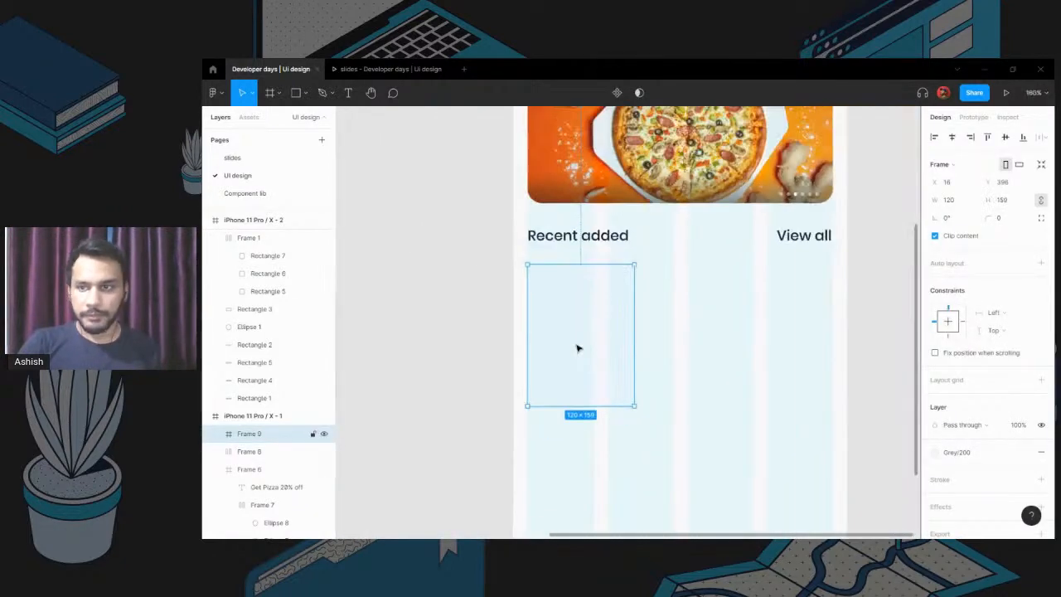
left_click(1013, 201)
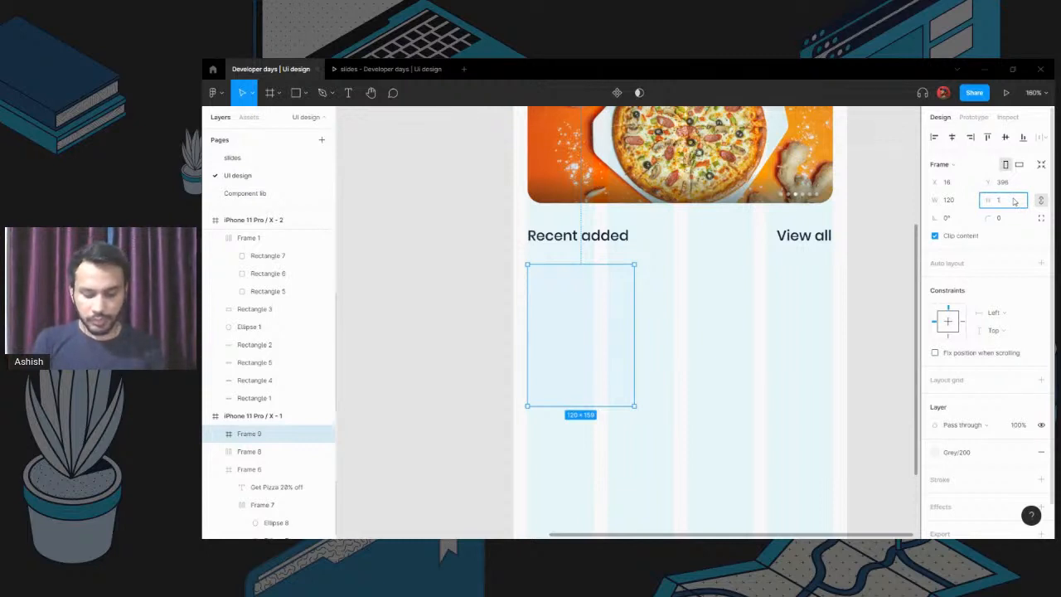
type("150")
key("Return")
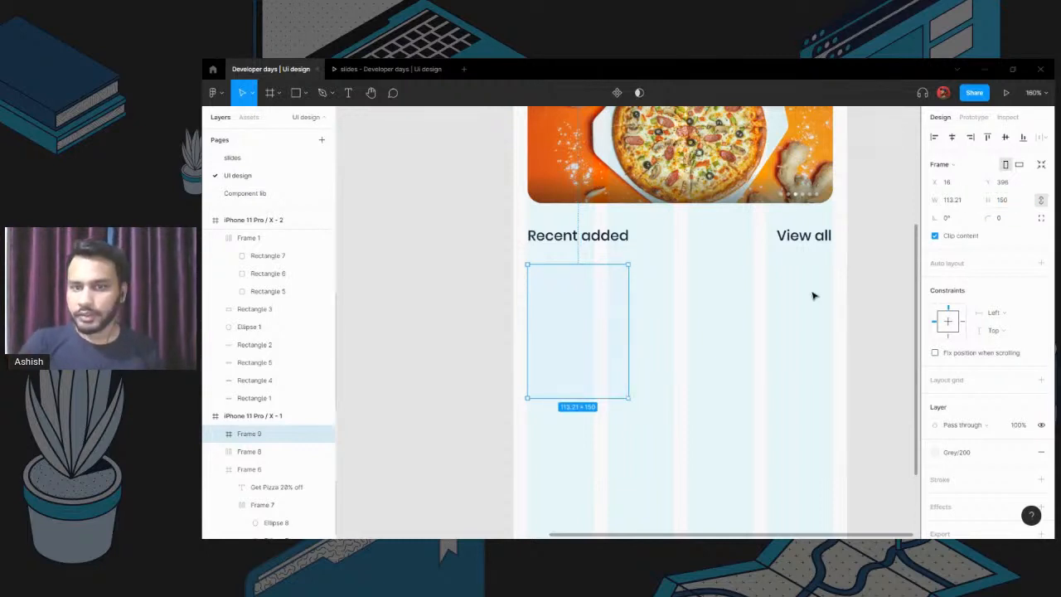
key("ctrl+z")
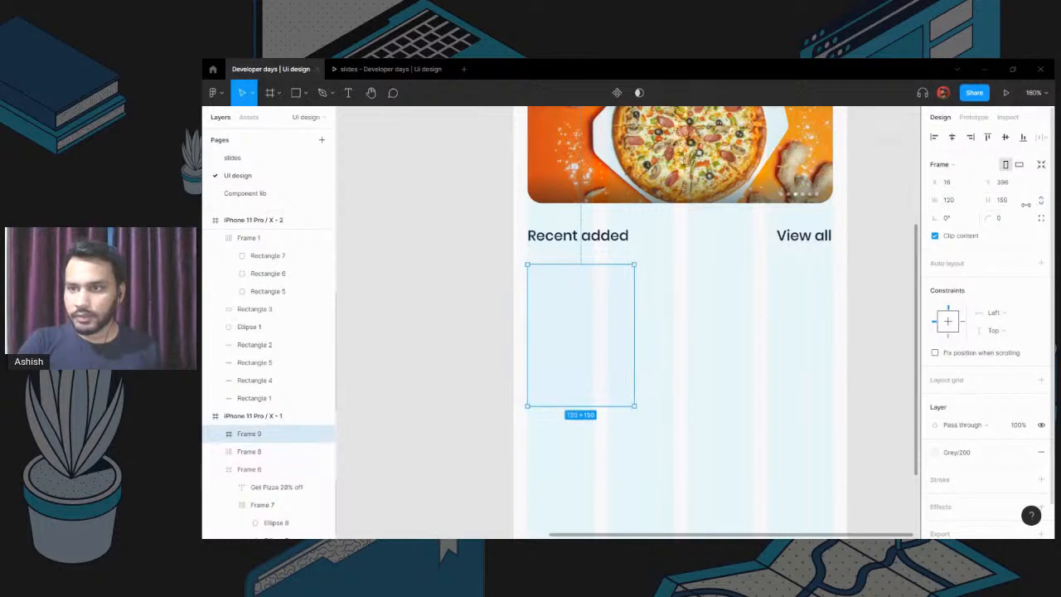
Step: Set the card frame's height to 150 with proportions unlocked, keeping the width at 120, and round its corners
left_click(1009, 207)
type("150")
key("Return")
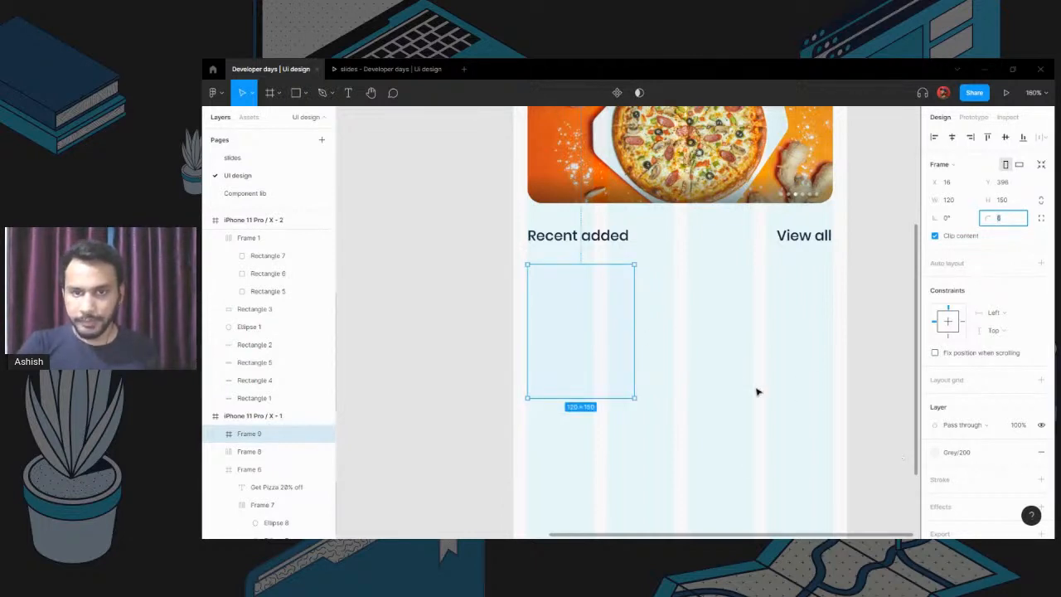
scroll(645, 389, "up", 4)
scroll(727, 365, "down", 2)
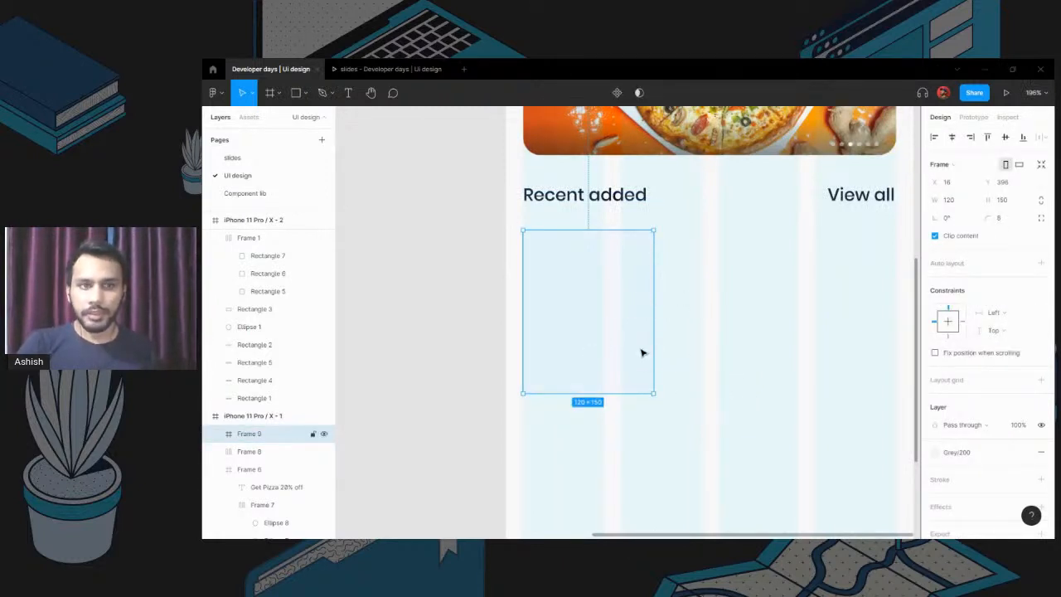
Step: Draw a frame about 75 × 75 inside the card at about X 23, Y 15, and hide the layout grids
scroll(634, 348, "up", 1)
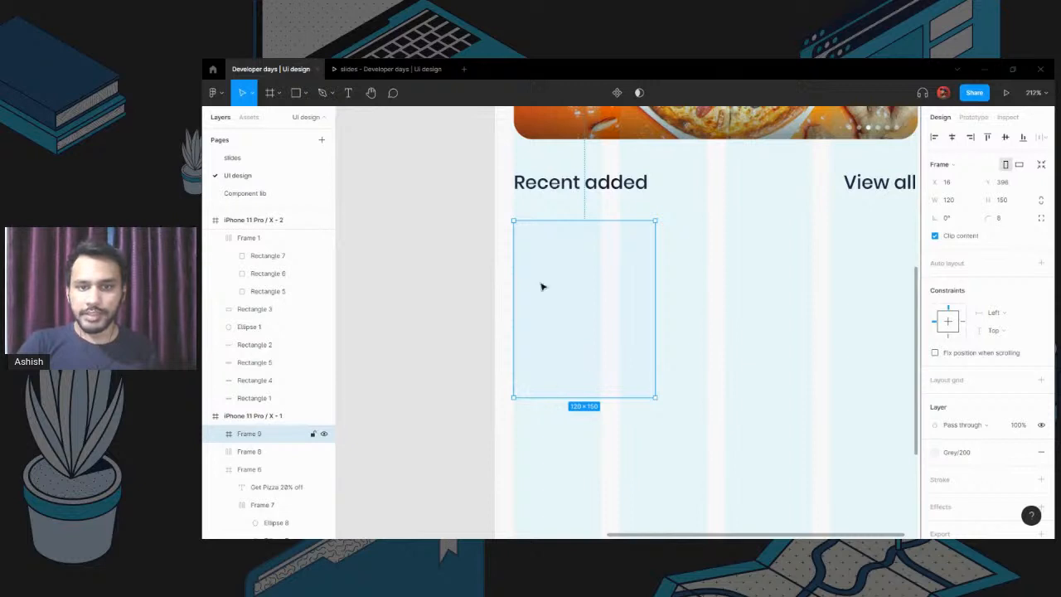
scroll(748, 354, "up", 2)
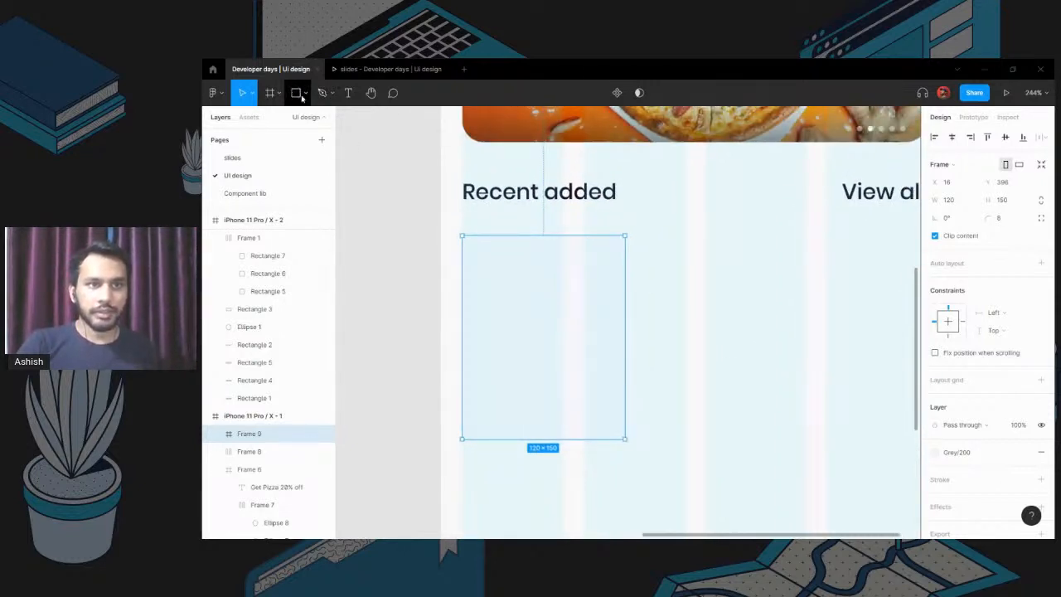
left_click(270, 92)
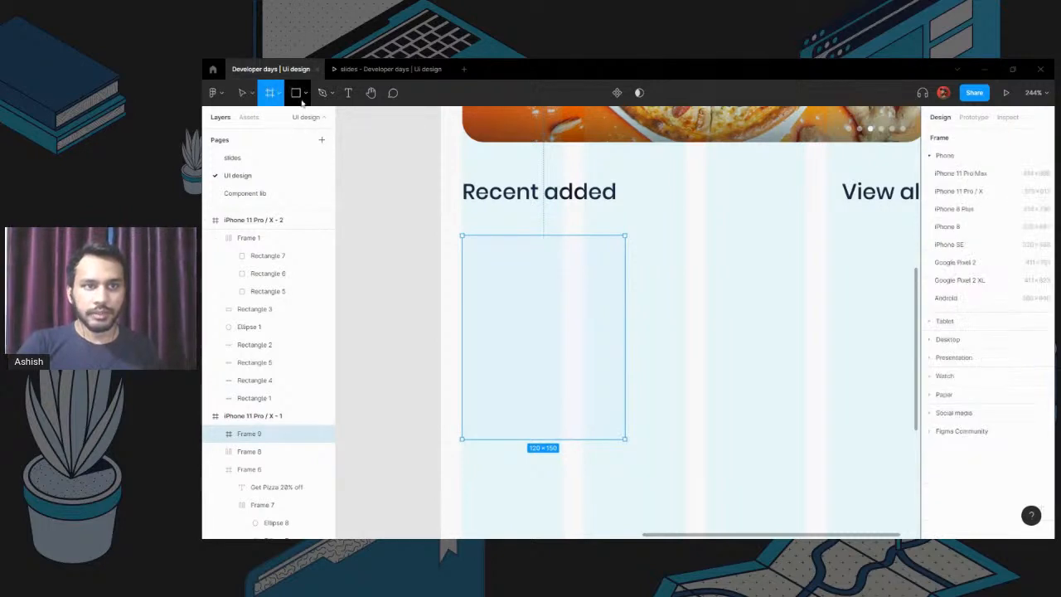
left_click_drag(504, 265, 606, 366)
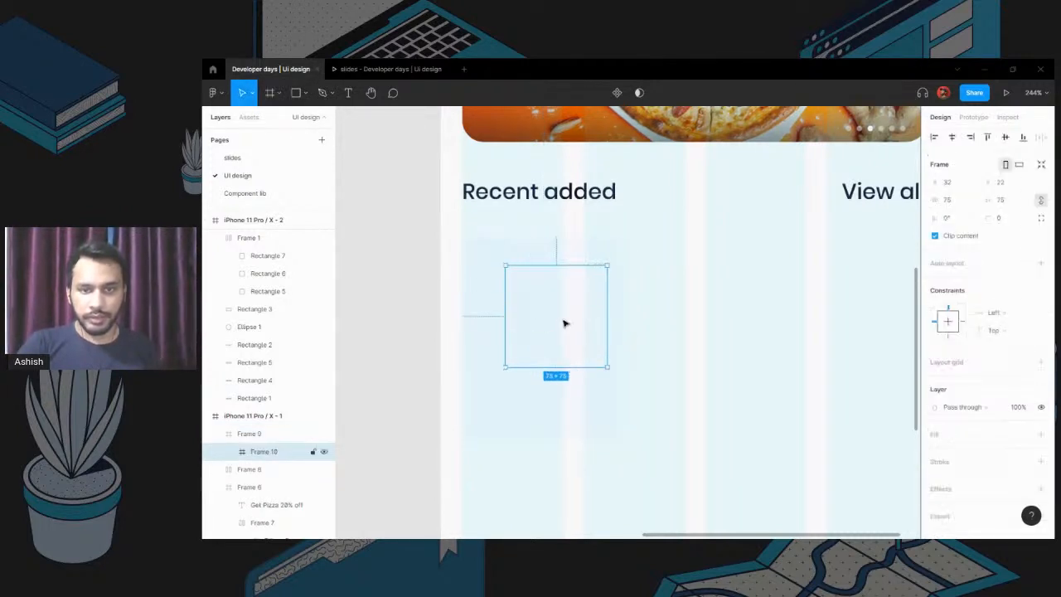
key("ctrl+shift+4")
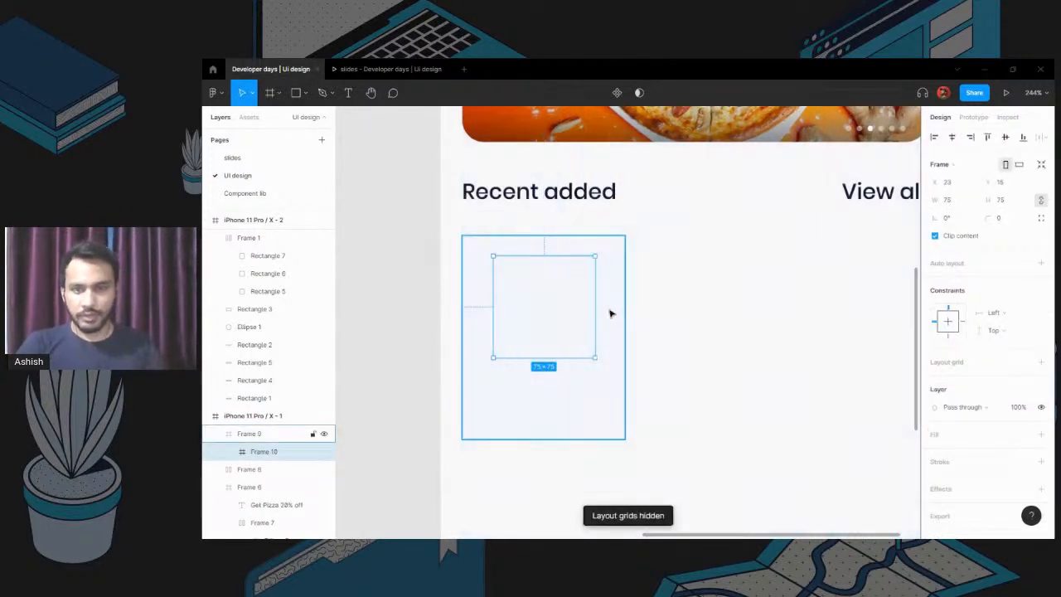
left_click(672, 320)
Step: Fill the inner frame of the card with the Grey/600 color style
scroll(672, 320, "up", 1)
left_click_drag(700, 279, 754, 291)
left_click(584, 317)
double_click(595, 320)
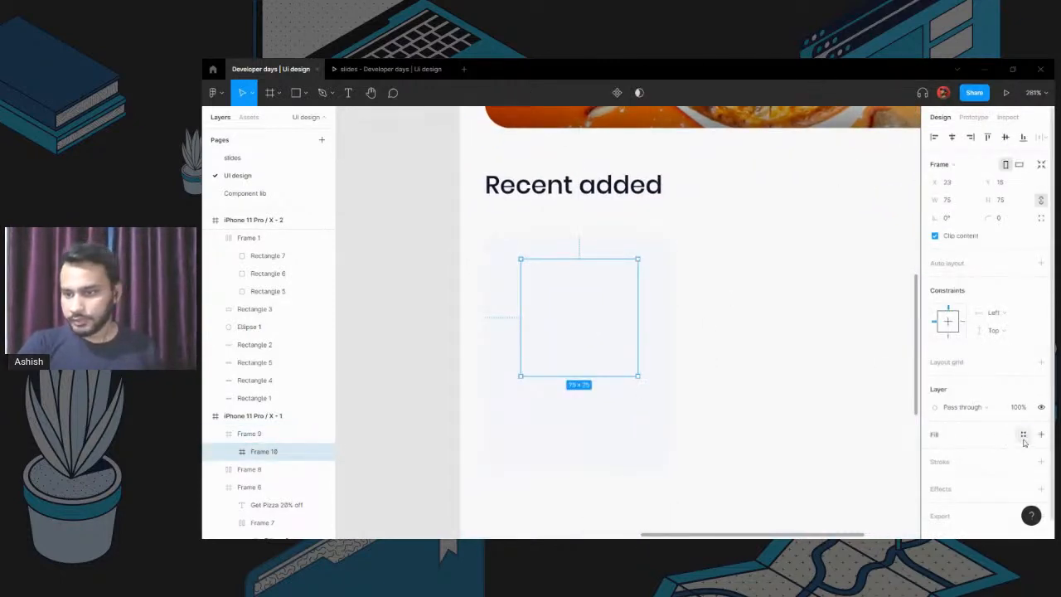
left_click(1023, 434)
left_click(979, 404)
left_click(887, 409)
Step: Enlarge the card's inner frame to about 104 × 93, positioned at X 8, Y 8 inside the card
scroll(767, 367, "up", 3)
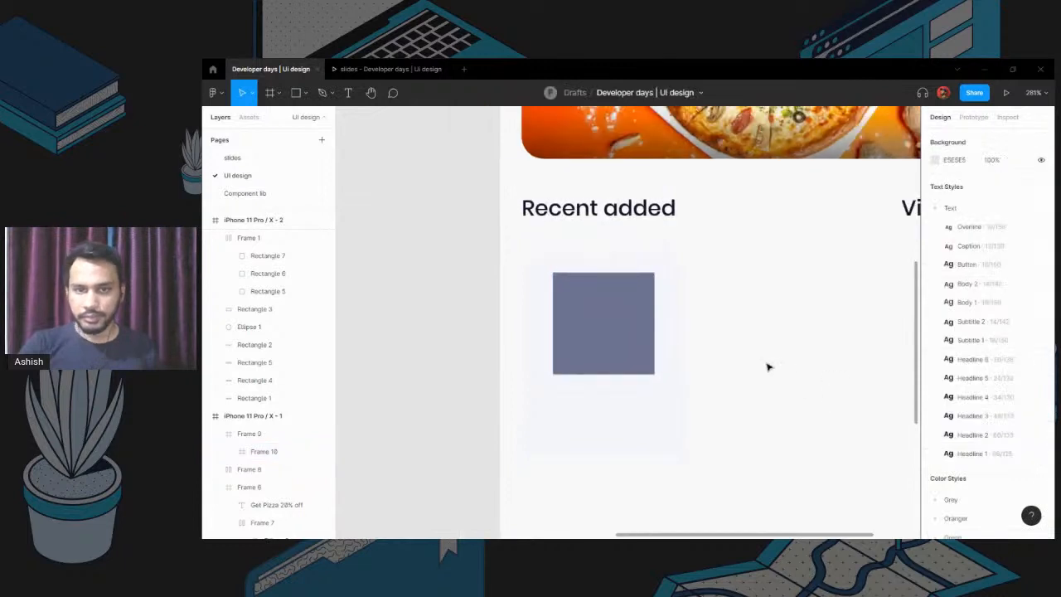
left_click(592, 260)
left_click(599, 249)
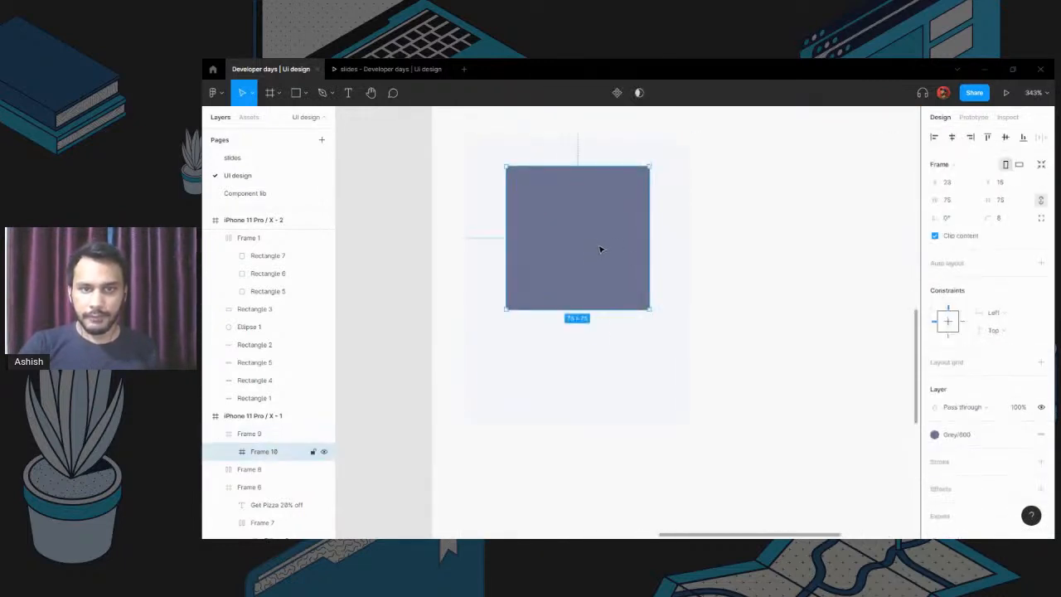
left_click_drag(599, 249, 680, 241)
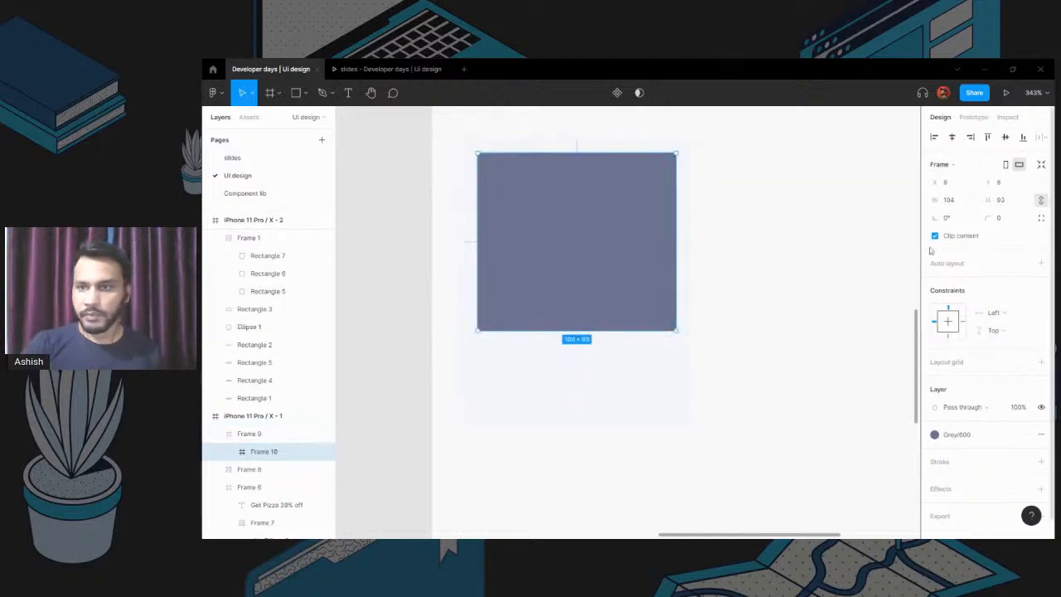
Step: Round the corners of the card's inner grey frame with a radius of 8
left_click(1010, 216)
type("8")
key("Return")
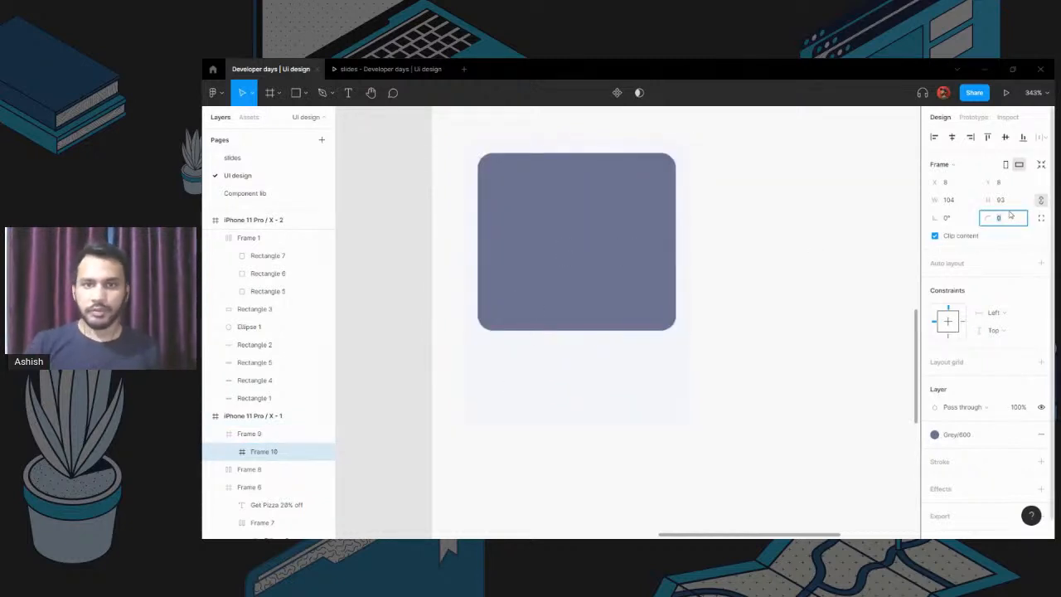
left_click(751, 310)
scroll(749, 316, "down", 3)
left_click_drag(749, 323, 728, 371)
scroll(717, 352, "up", 1)
left_click(650, 312)
left_click(614, 309)
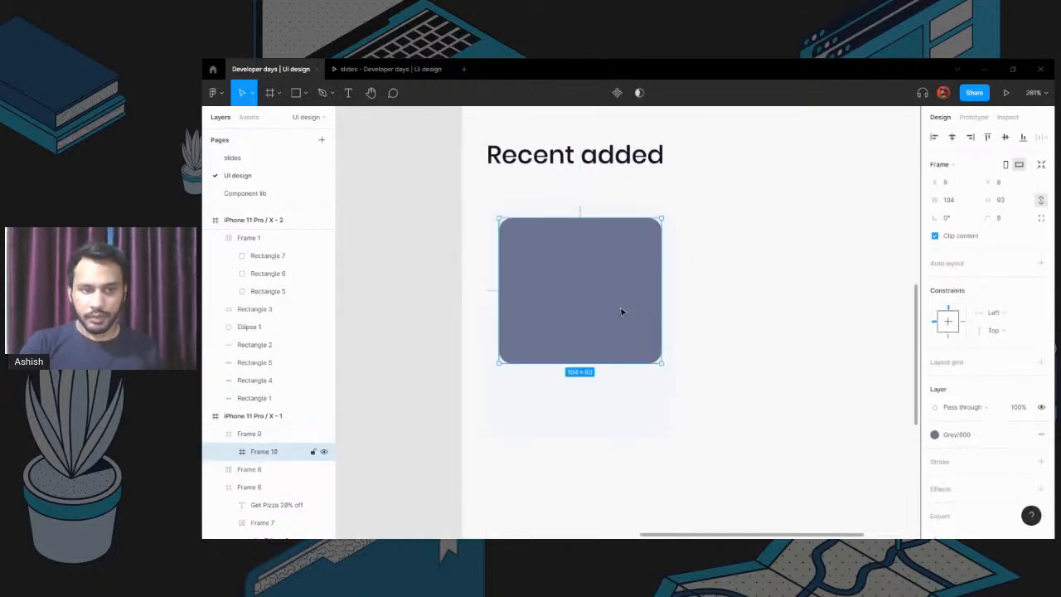
Step: Clear the selection and launch the Unsplash plugin
scroll(636, 304, "down", 5)
left_click_drag(737, 266, 625, 298)
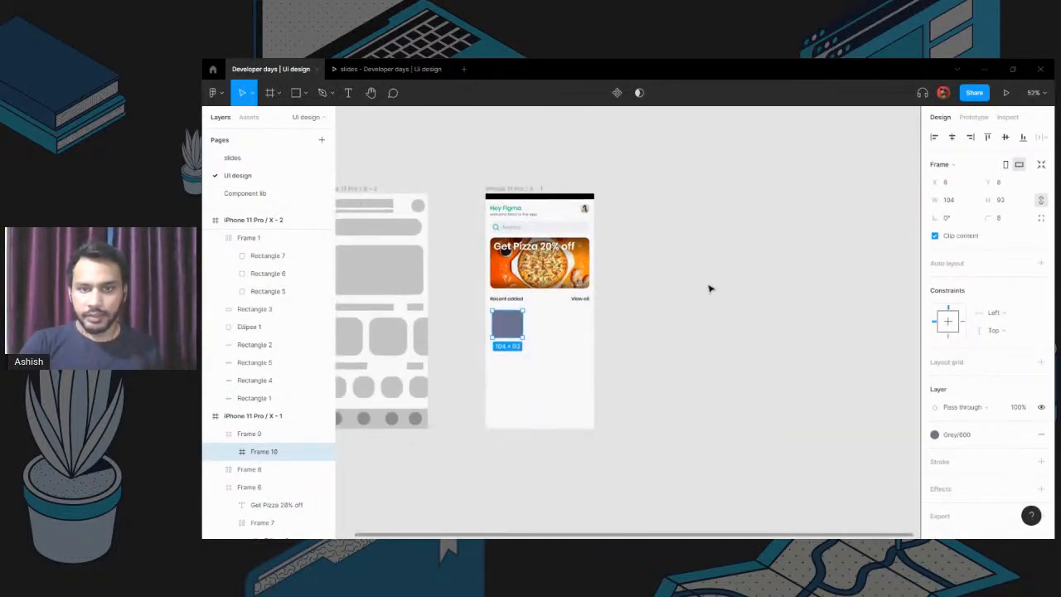
left_click(719, 290)
left_click_drag(723, 296, 685, 259)
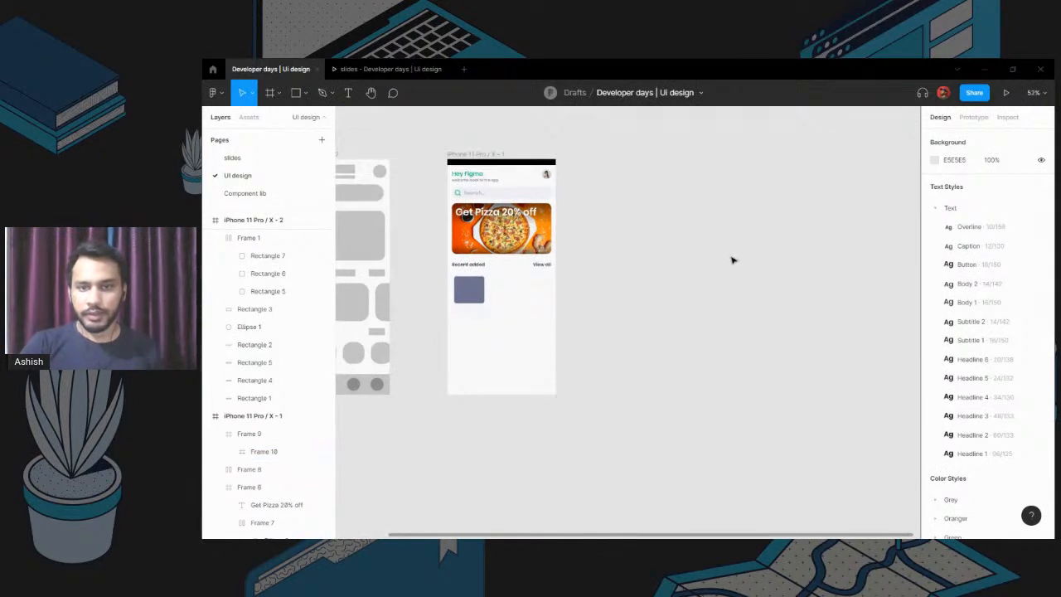
key("ctrl+/")
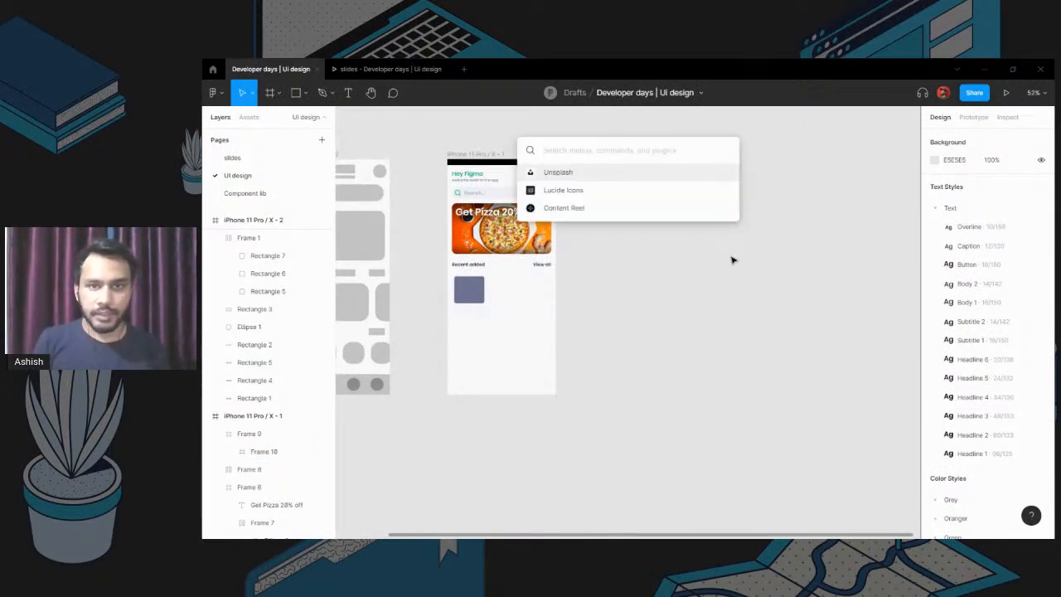
key("Return")
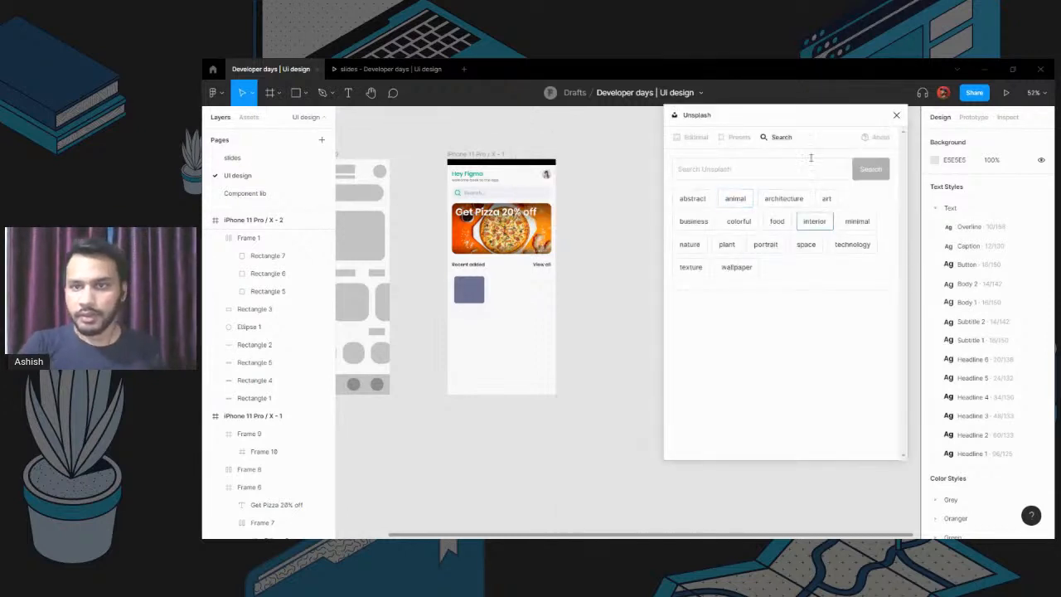
Step: Search Unsplash for "pasta", insert the photo of shrimp spaghetti in a pan, and shrink it to about 55 × 37
left_click(780, 165)
type("piz")
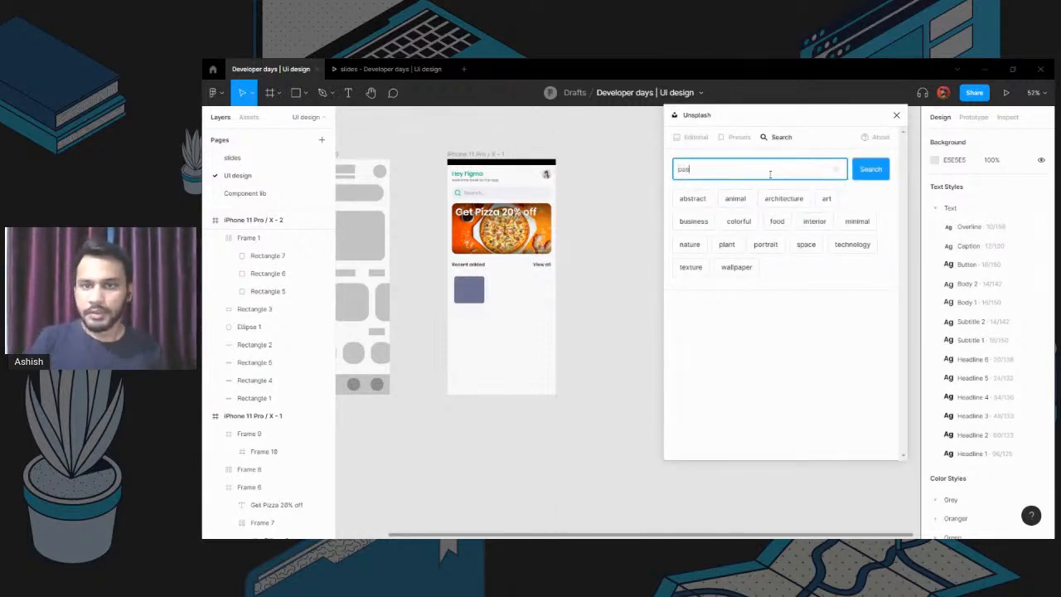
type("ta")
key("Return")
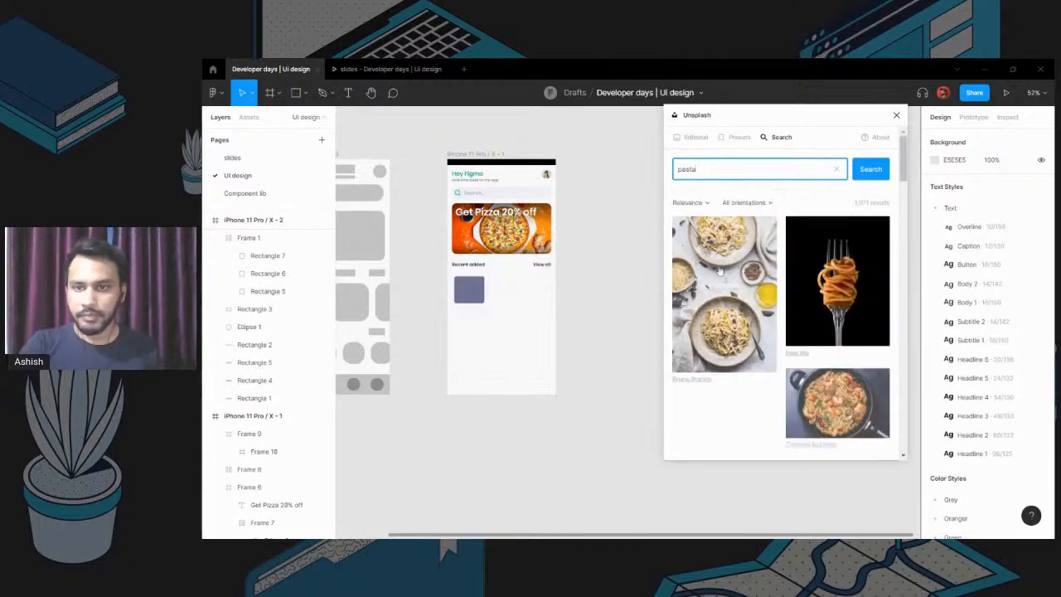
scroll(854, 340, "down", 3)
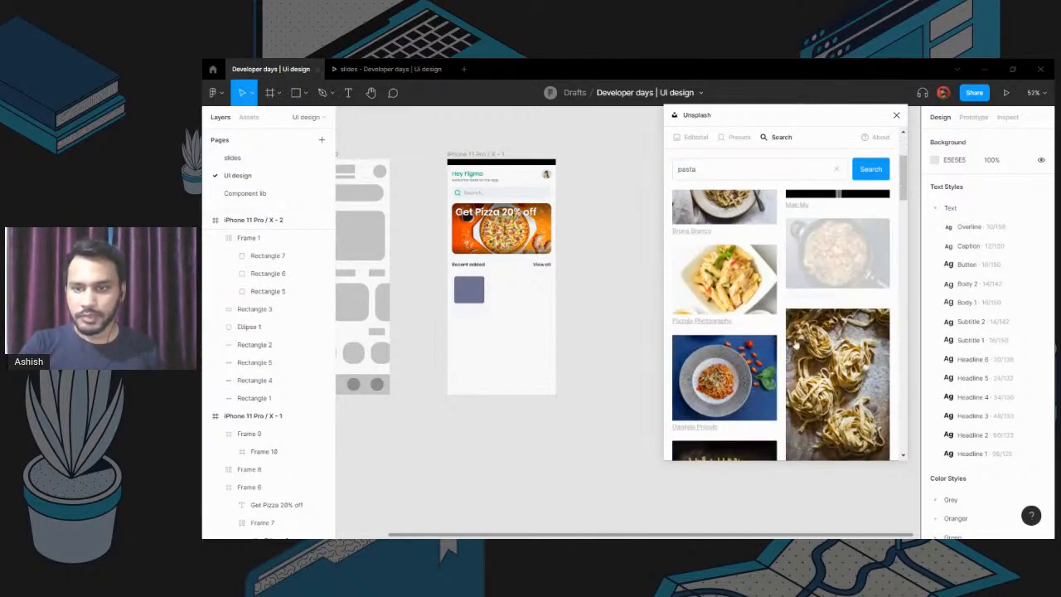
left_click(837, 252)
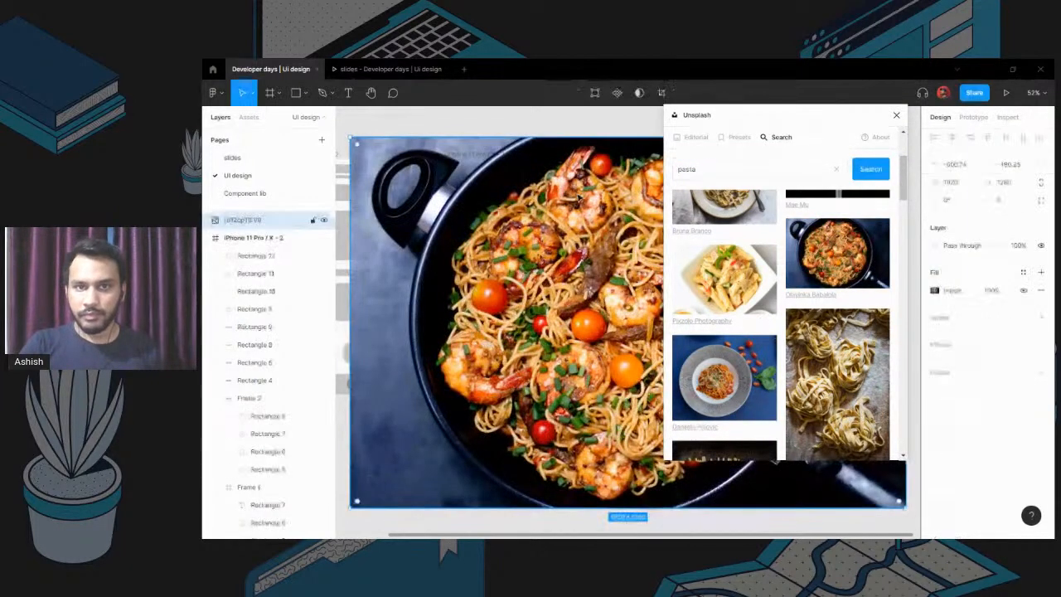
left_click_drag(599, 140, 643, 495)
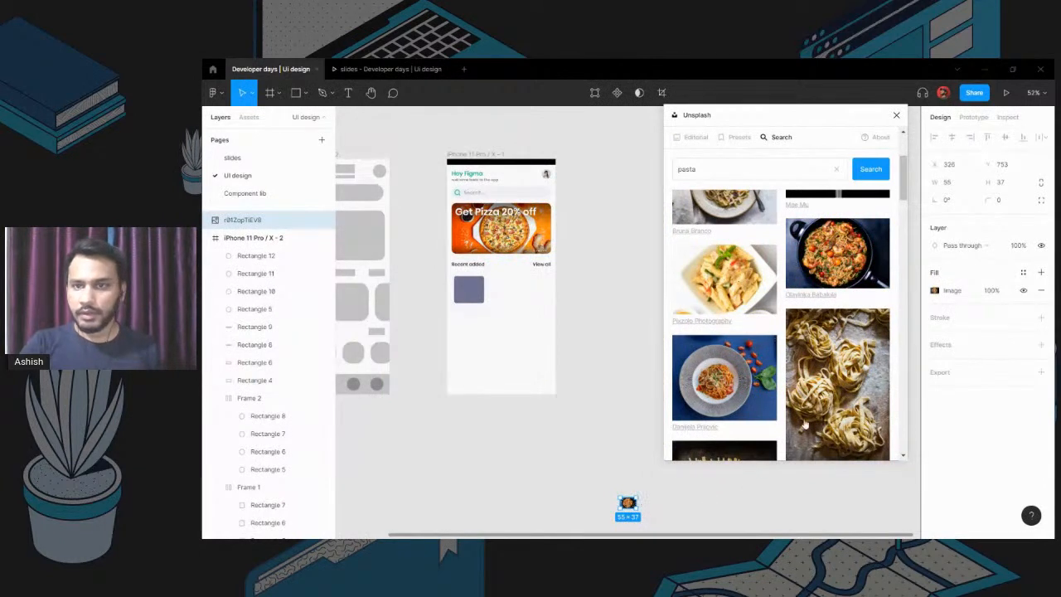
Step: Search the Unsplash photos for "noodles" and choose the noodle bowl with a halved egg
left_click_drag(719, 170, 630, 178)
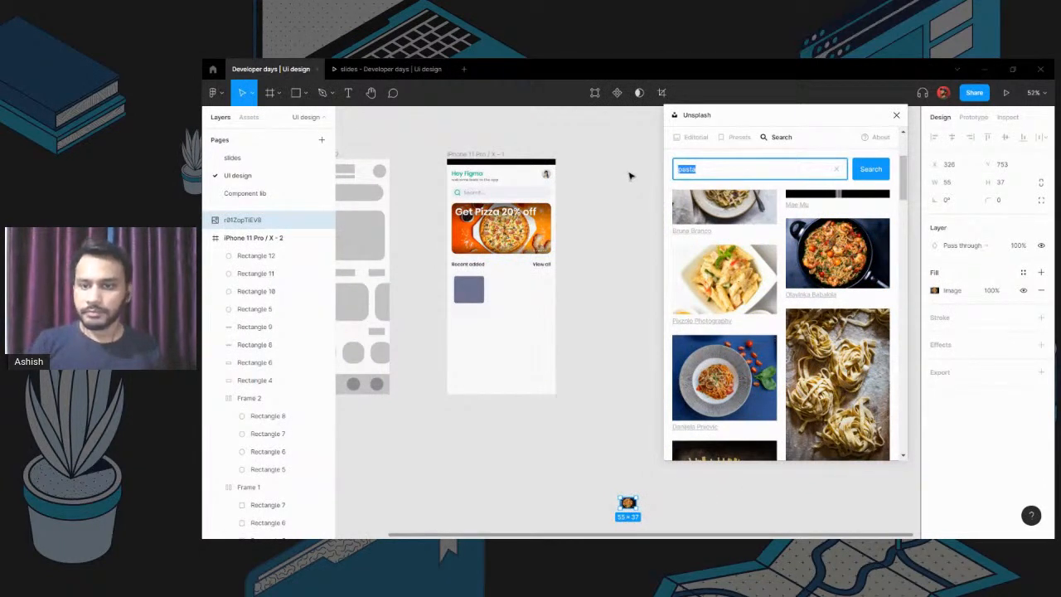
type("chi")
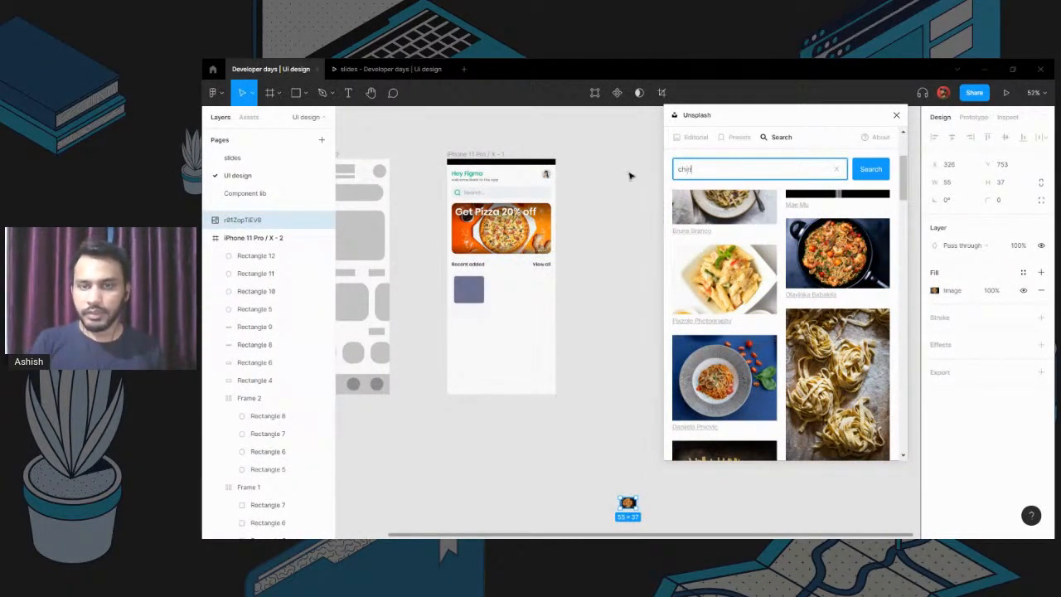
key("BackSpace")
type("nood")
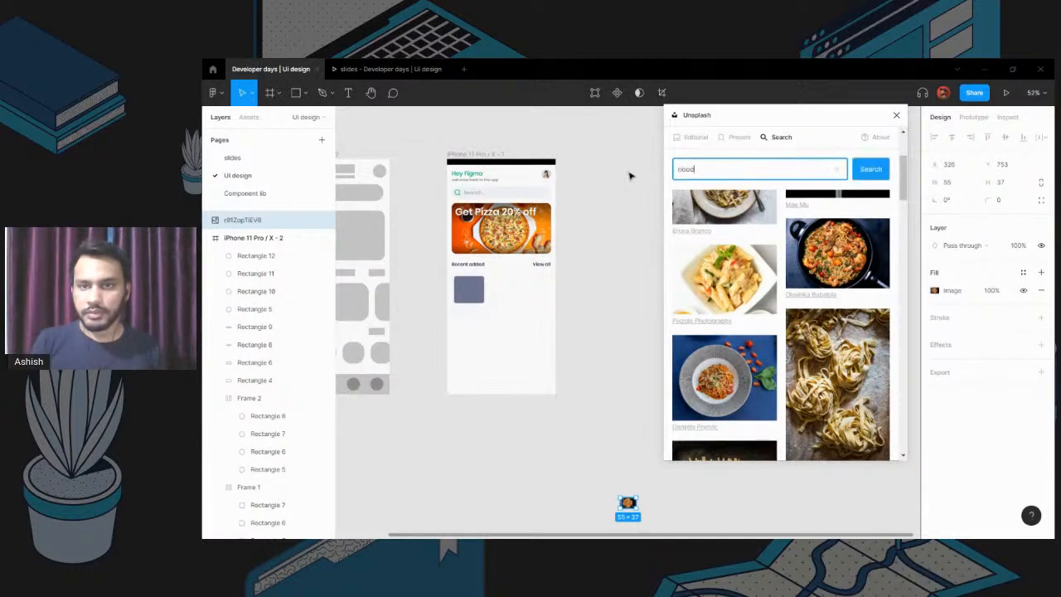
type("les")
key("Return")
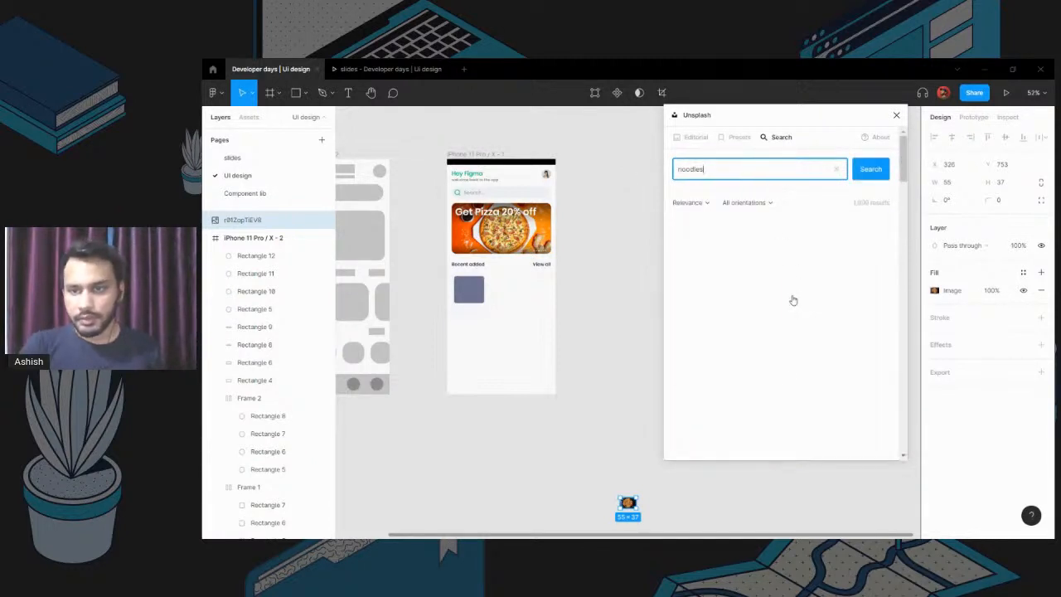
scroll(821, 354, "down", 1)
scroll(823, 354, "down", 2)
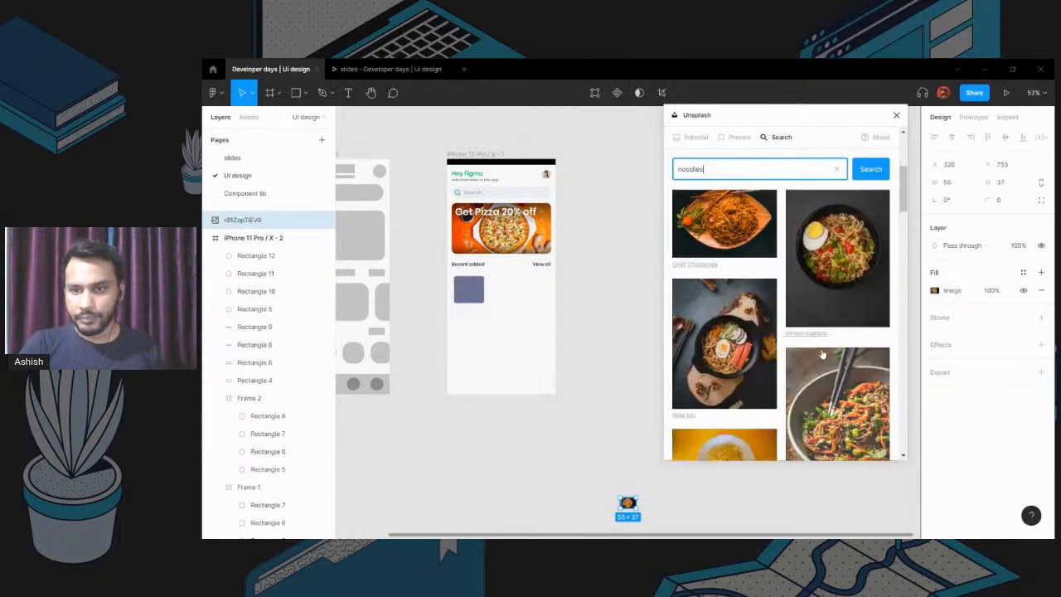
left_click(847, 318)
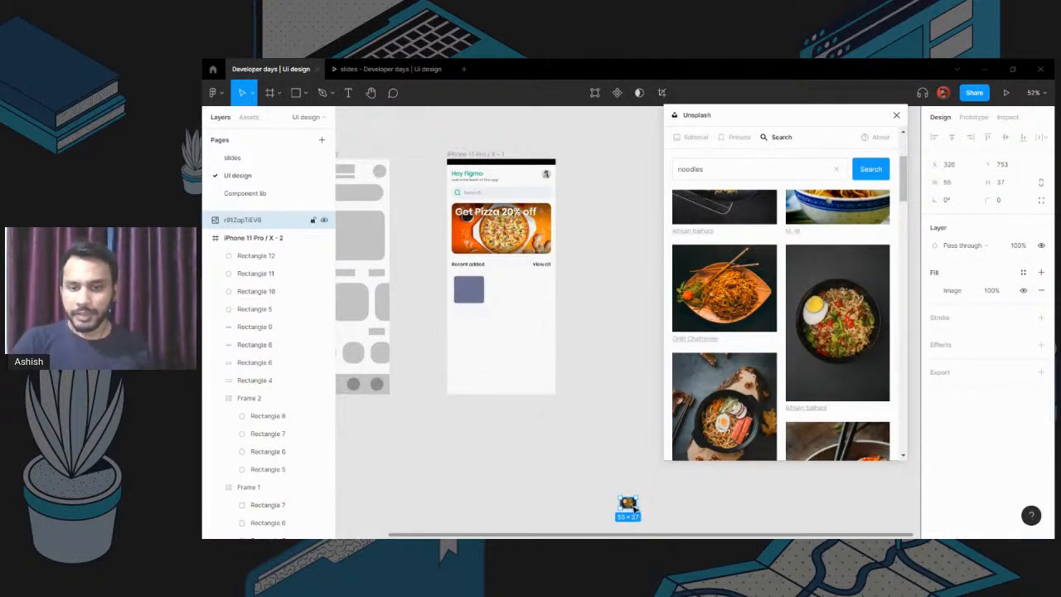
Step: Undo the insertion and resizing of the tiny pasta photo on the canvas
left_click_drag(634, 509, 617, 257)
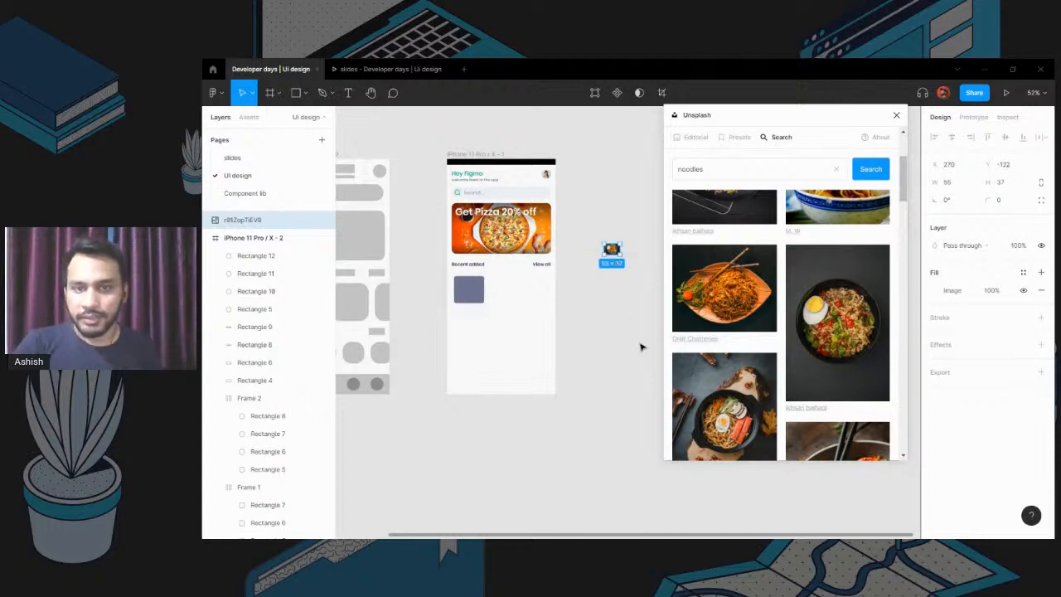
key("ctrl+z")
key("ctrl+z")
key("ctrl+z")
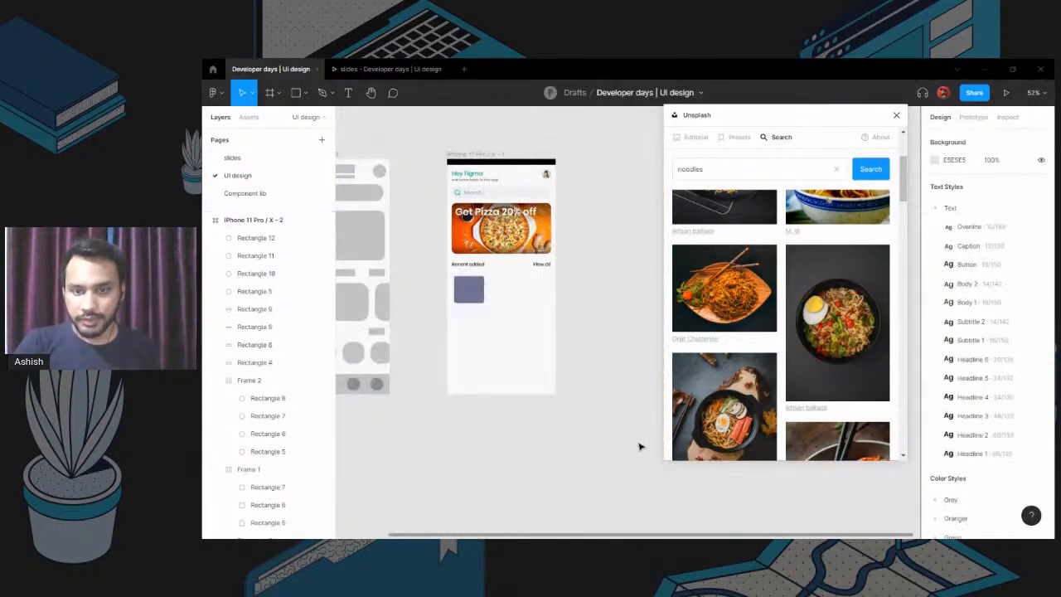
Step: Insert the noodle bowl photo with the halved egg and scale it down beside the phone frame
left_click(837, 323)
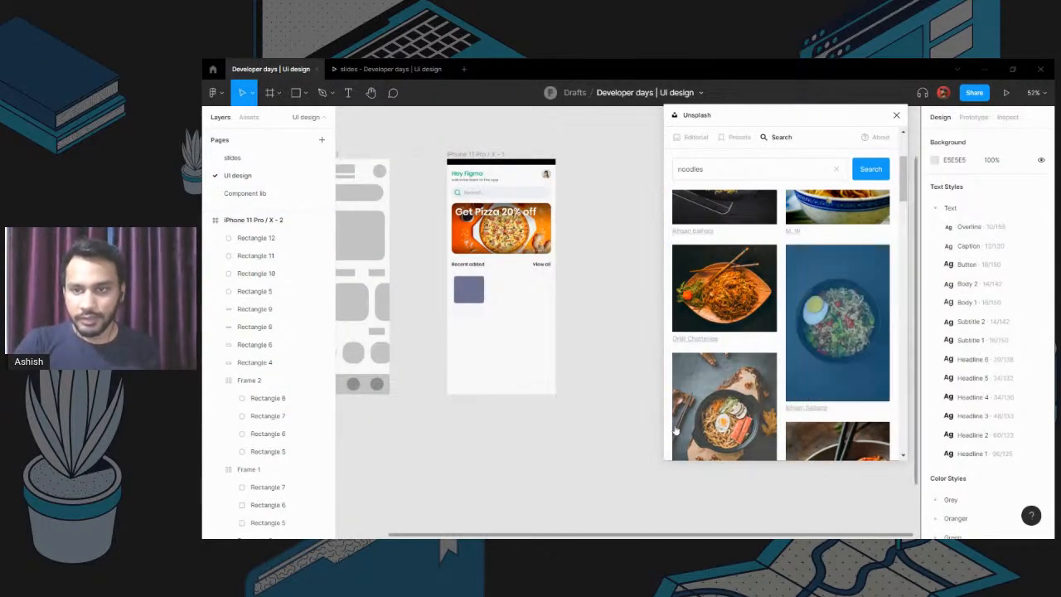
scroll(562, 280, "down", 5)
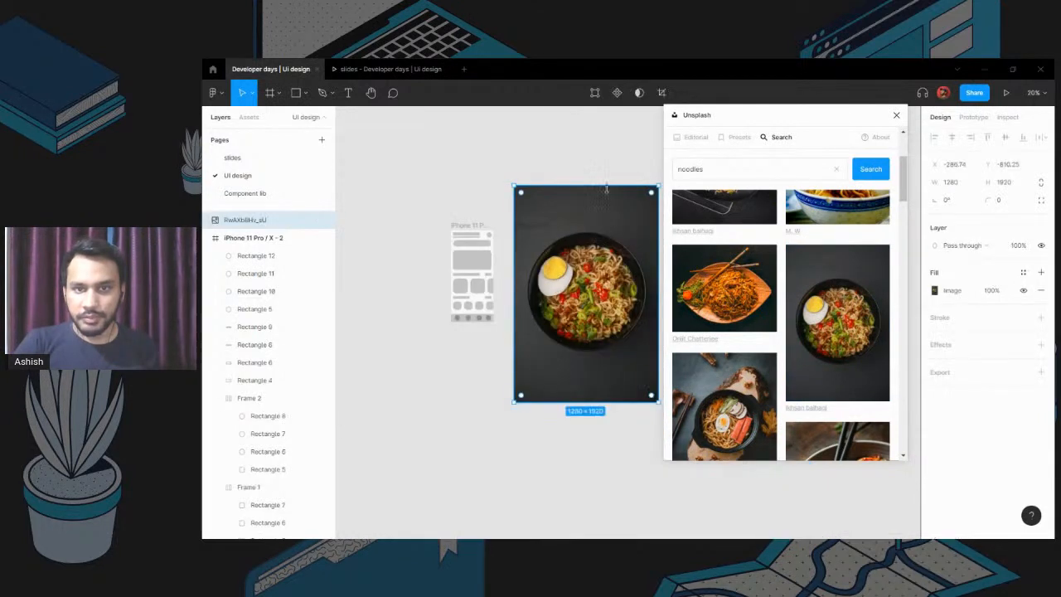
left_click_drag(607, 190, 587, 277)
scroll(586, 298, "up", 5)
left_click(589, 300)
scroll(606, 291, "up", 3)
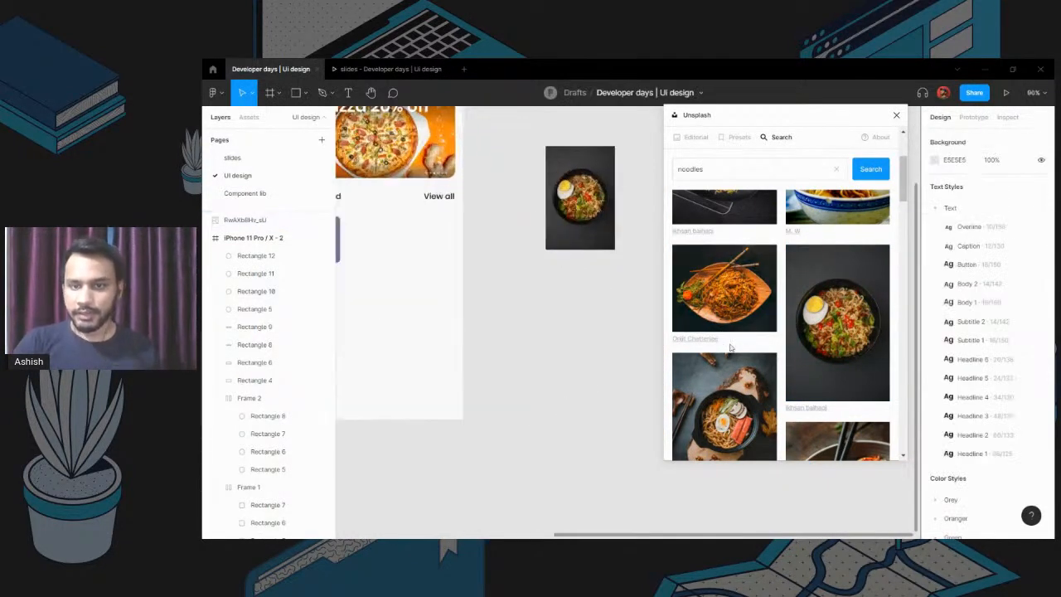
Step: Search Unsplash for "pasta", insert the shrimp spaghetti pan photo, and scale it to about 253 × 168 below the noodle photo
double_click(691, 169)
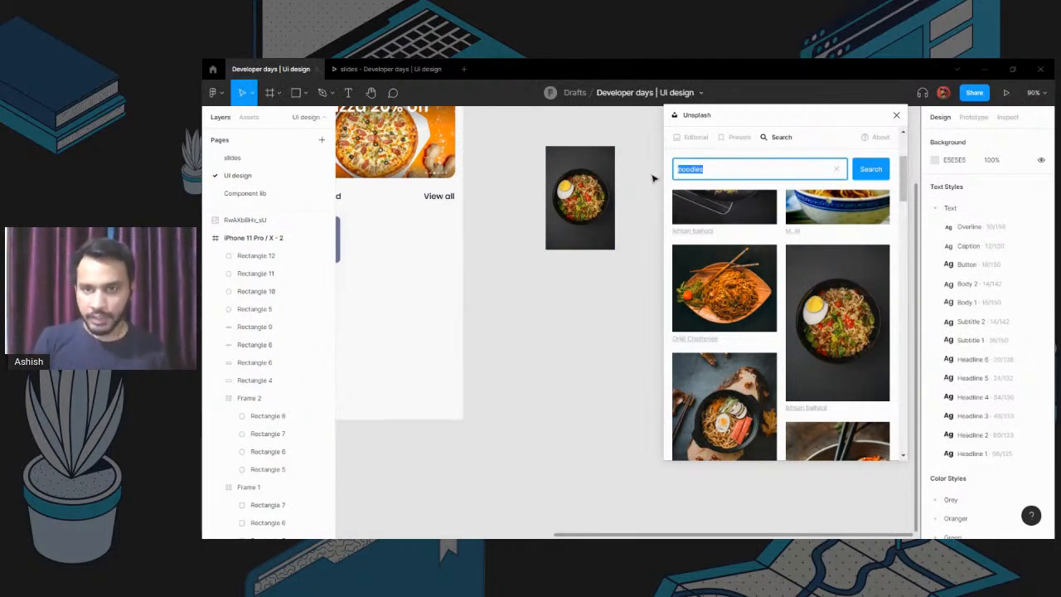
key("BackSpace")
key("BackSpace")
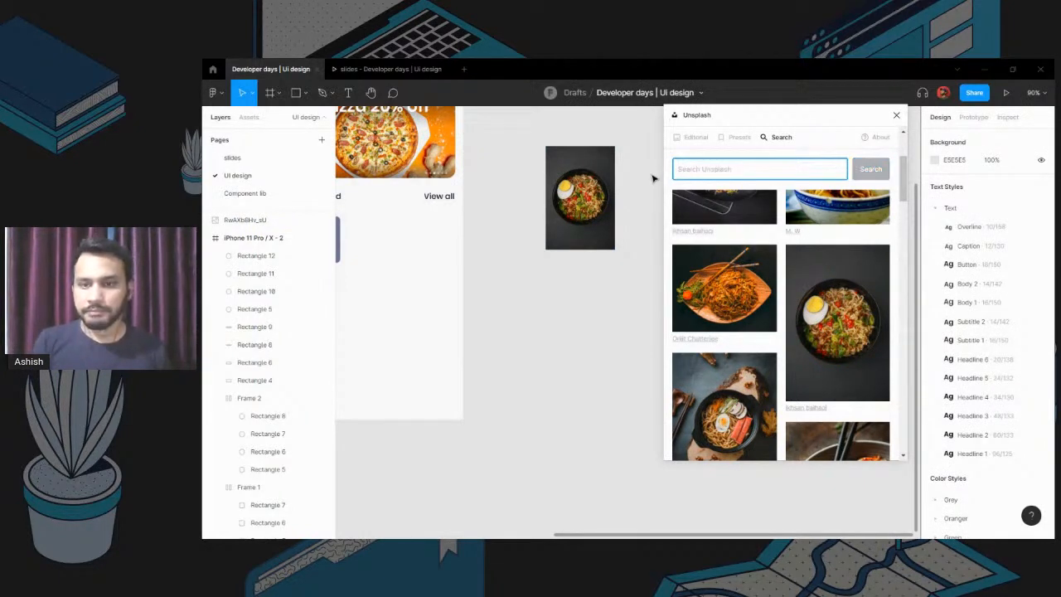
type("pasta")
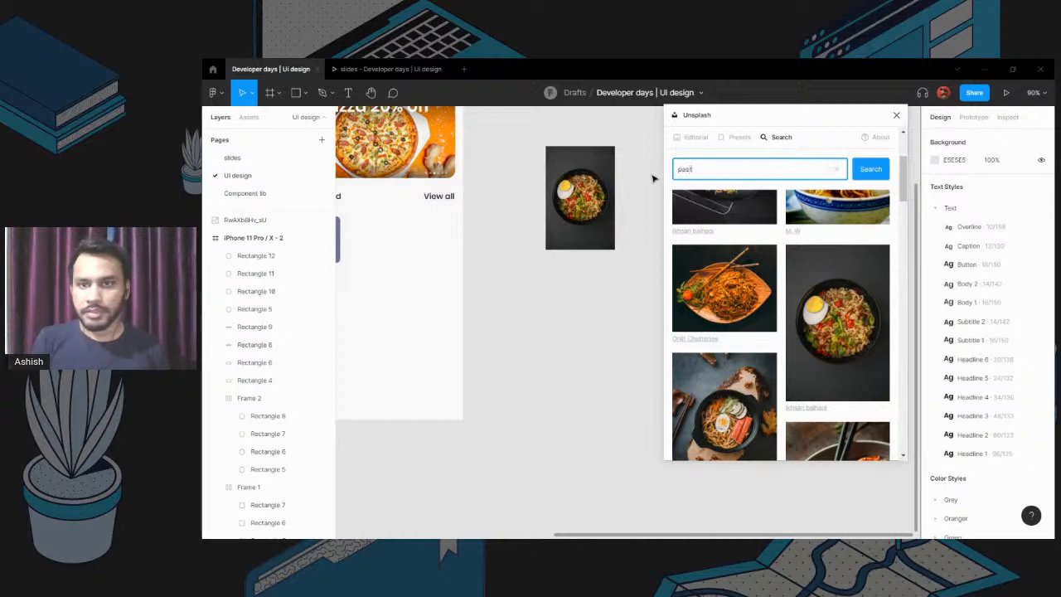
key("Return")
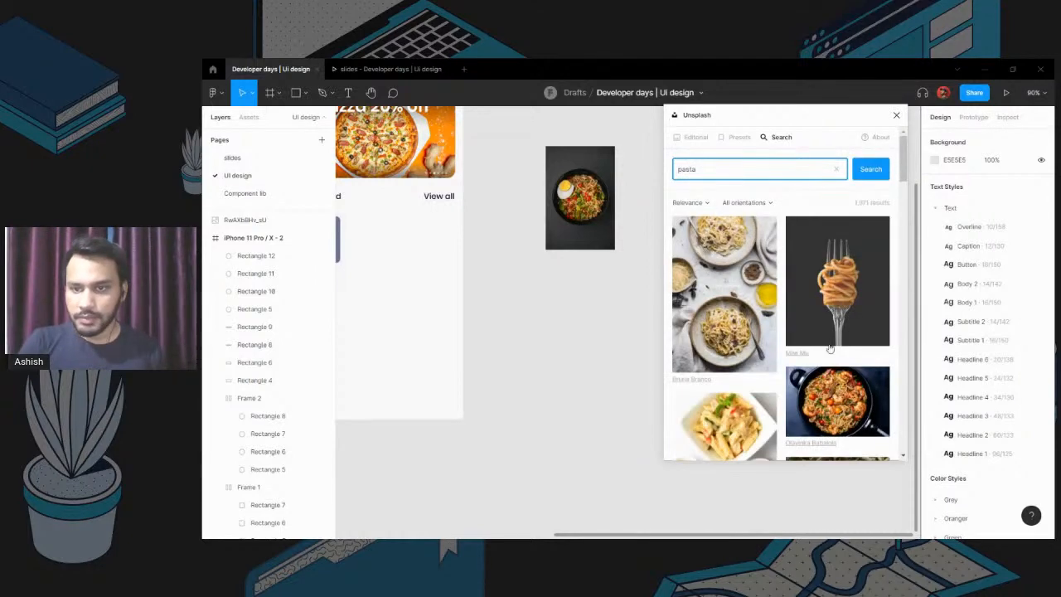
scroll(821, 331, "down", 5)
scroll(834, 311, "up", 5)
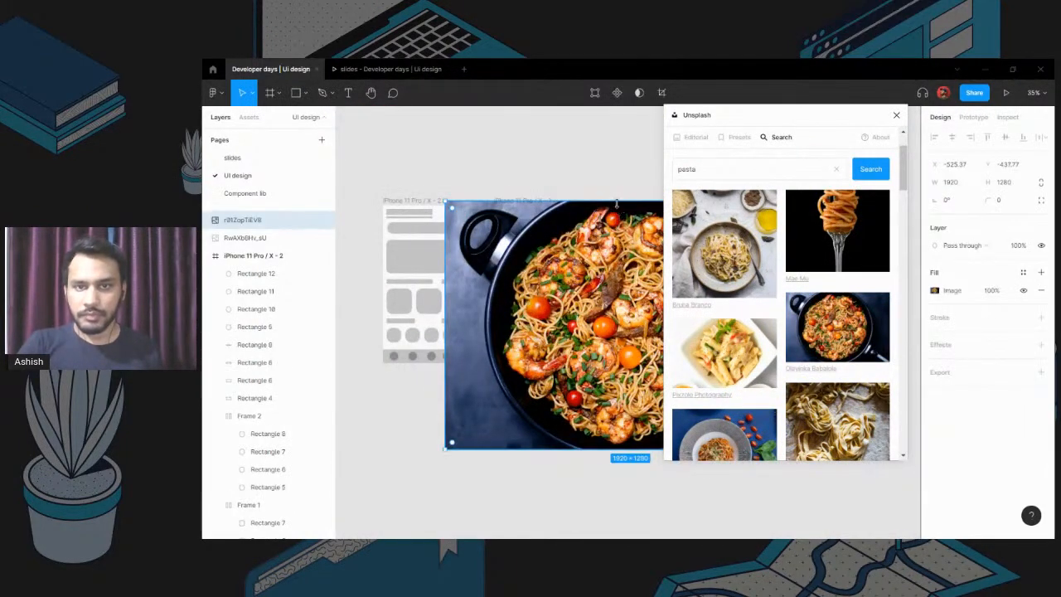
left_click_drag(617, 202, 632, 330)
scroll(629, 339, "up", 4)
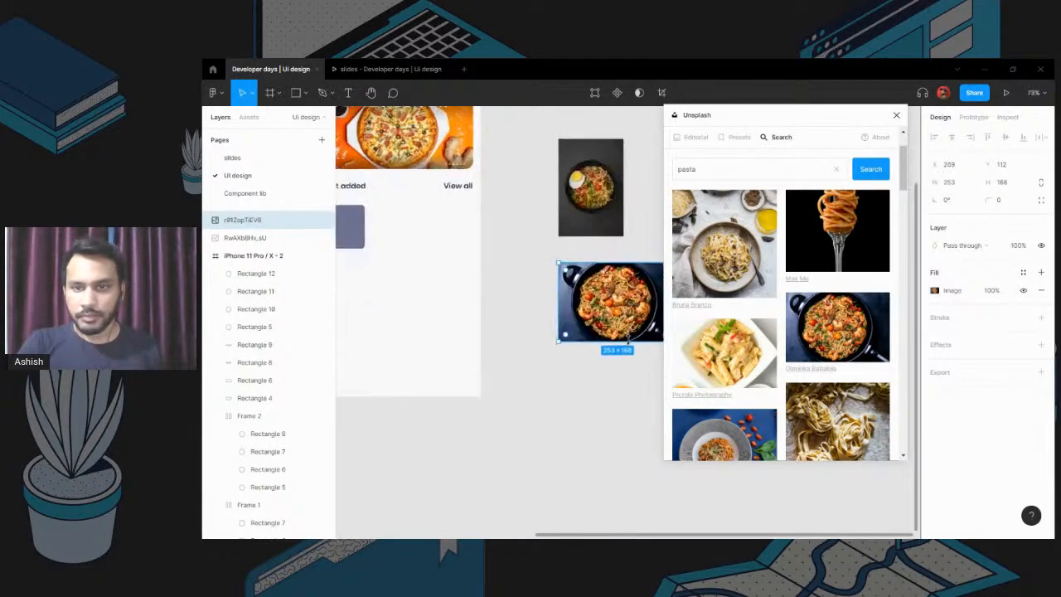
Step: Search Unsplash for "coffee" and insert the dark photo of two latte cups among green leaves
scroll(629, 339, "up", 3)
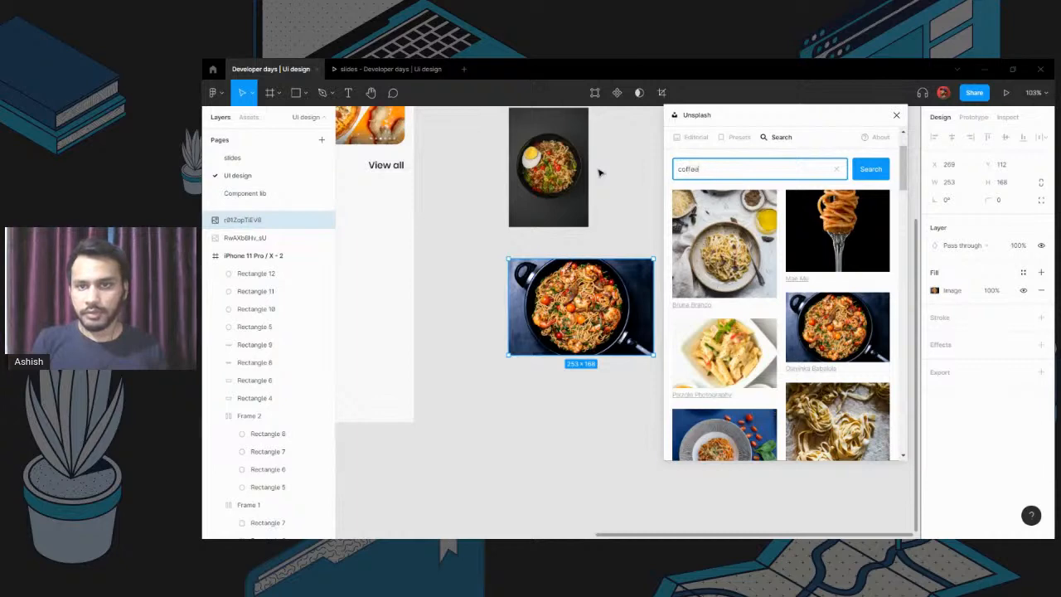
key("Return")
left_click(367, 431)
scroll(711, 387, "down", 2)
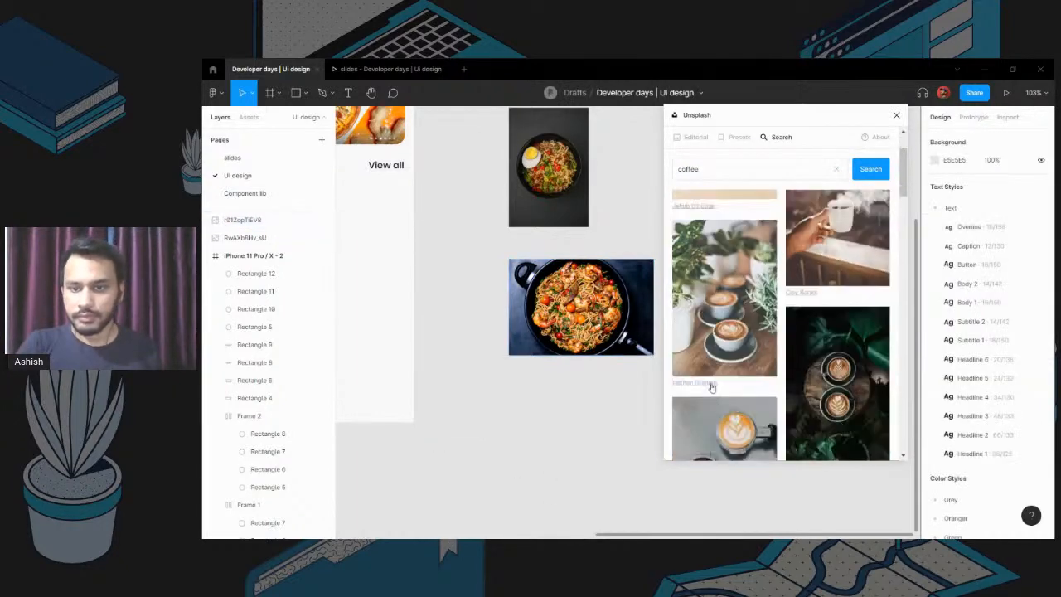
scroll(711, 388, "down", 2)
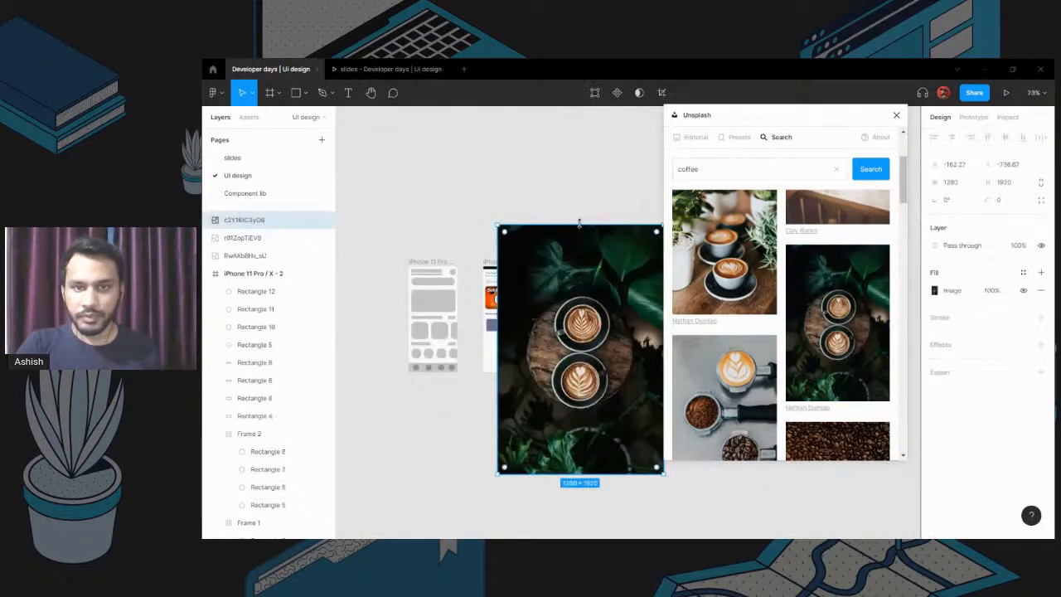
Step: Scale the coffee photo down to about 164 × 244 and place it below the pasta photo
left_click_drag(579, 224, 584, 393)
scroll(585, 393, "up", 3)
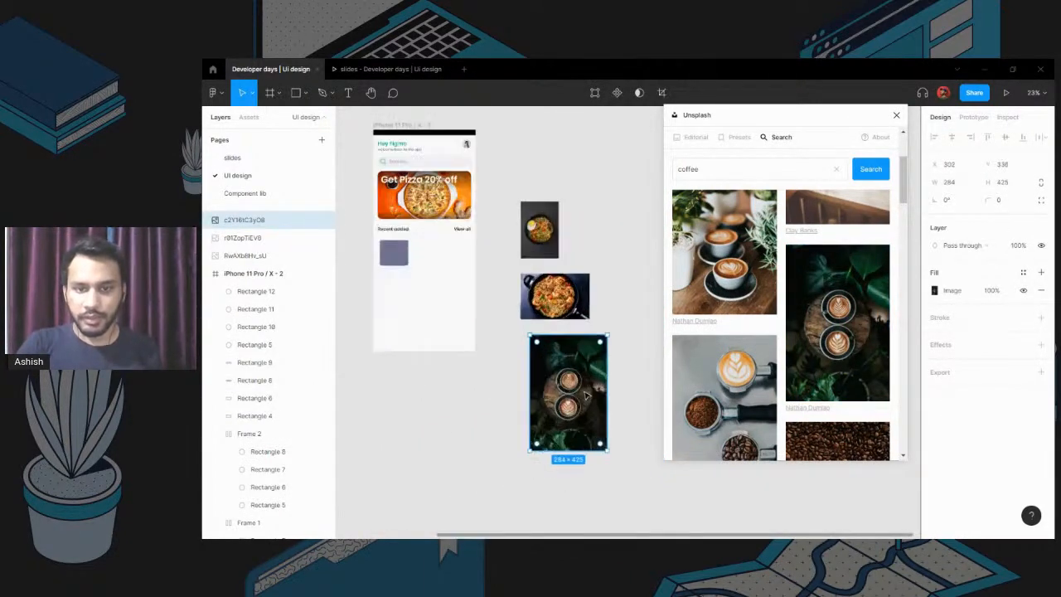
scroll(585, 394, "up", 1)
left_click_drag(586, 322, 586, 382)
left_click_drag(579, 408, 576, 373)
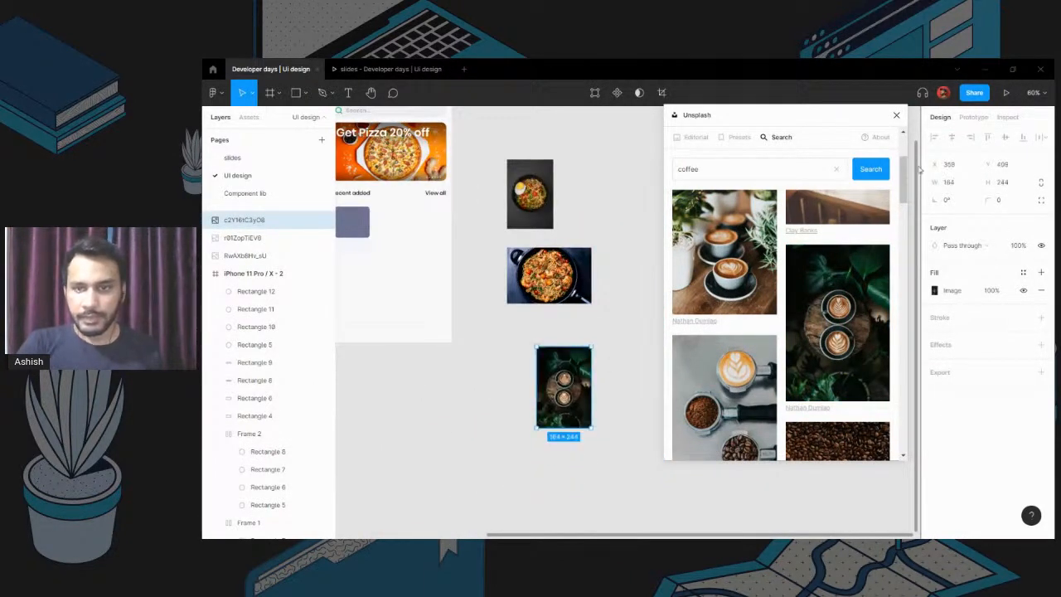
Step: Close the Unsplash plugin and move the pasta photo next to the noodle photo outside the phone frame
left_click(896, 115)
left_click(656, 338)
scroll(568, 298, "up", 3)
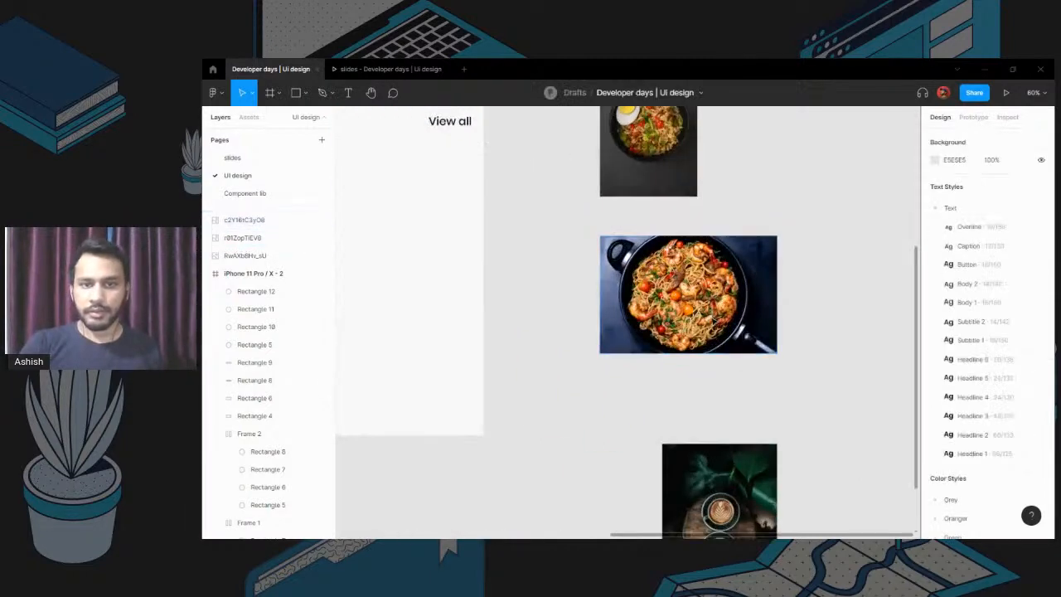
scroll(708, 366, "down", 3)
left_click_drag(568, 300, 854, 299)
scroll(708, 366, "down", 2)
scroll(669, 363, "up", 3)
left_click(759, 392)
left_click_drag(836, 348, 780, 345)
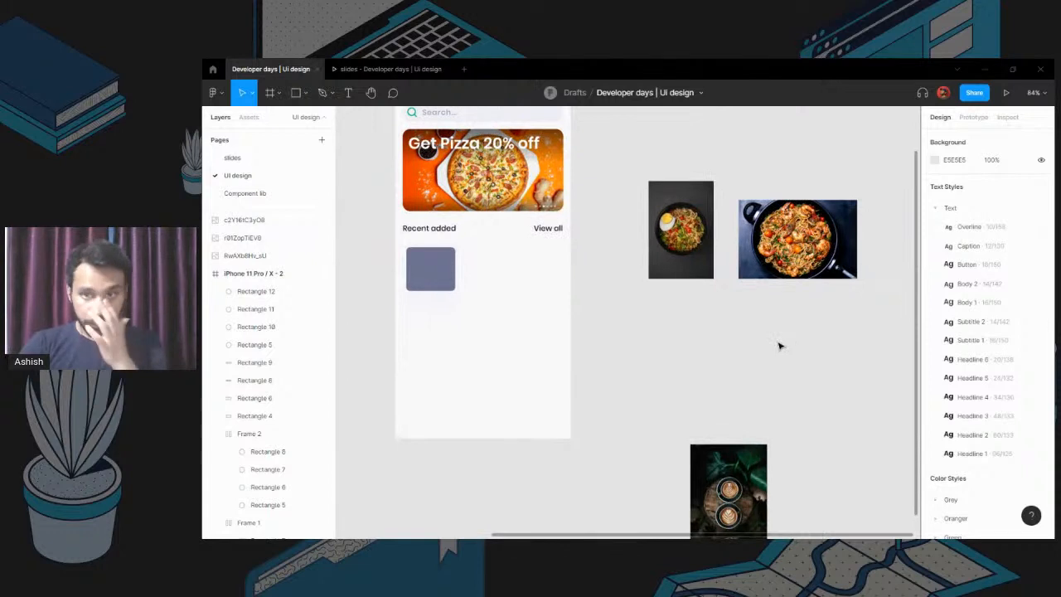
Step: Crop the noodle photo to about 139 × 151 and move it down beside the pasta photo
scroll(769, 315, "up", 5)
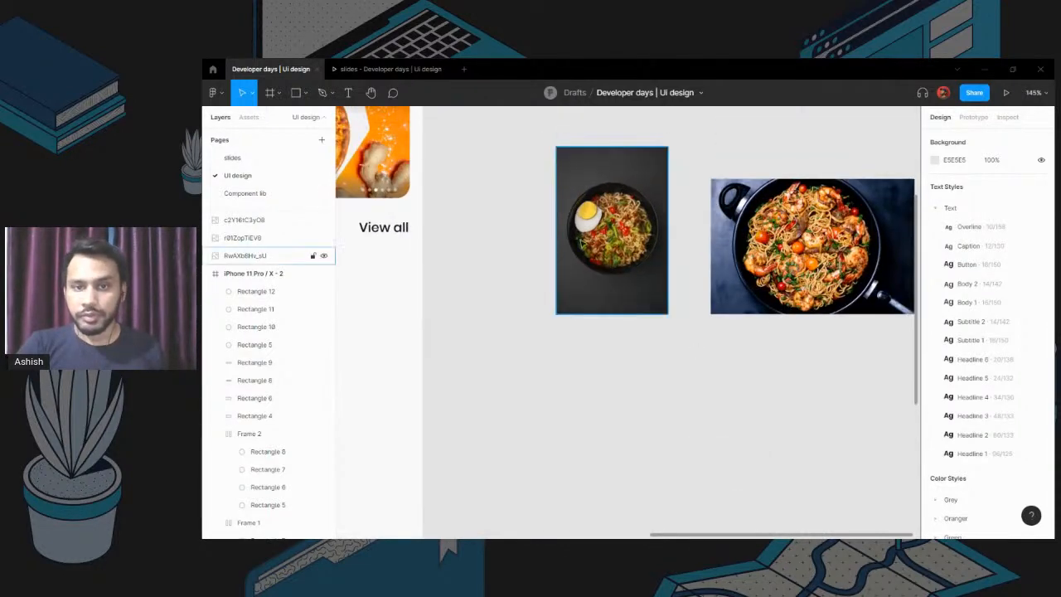
left_click(618, 312)
left_click_drag(618, 313, 615, 268)
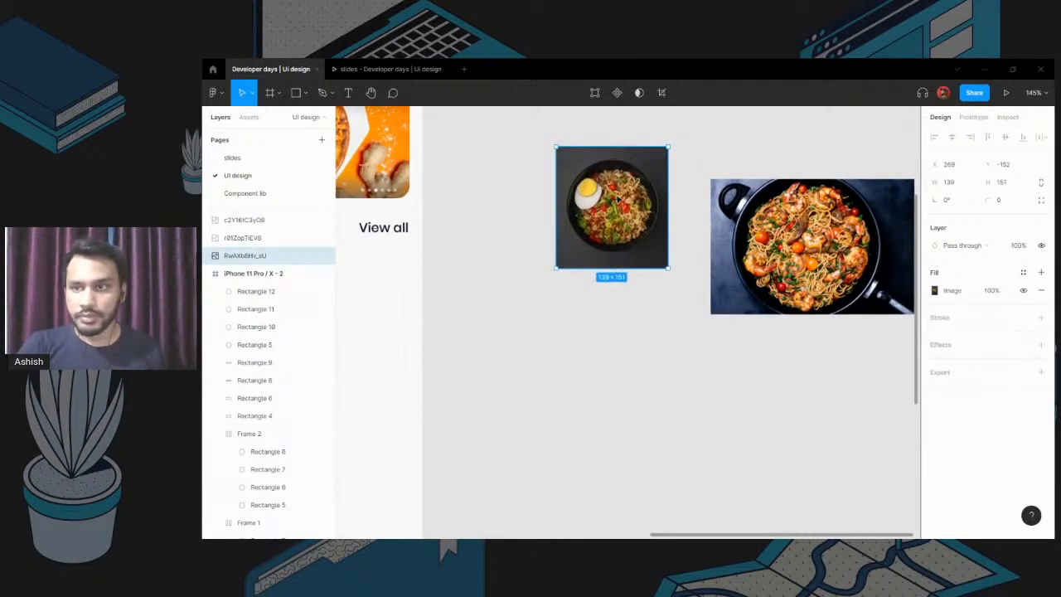
left_click_drag(618, 196, 624, 236)
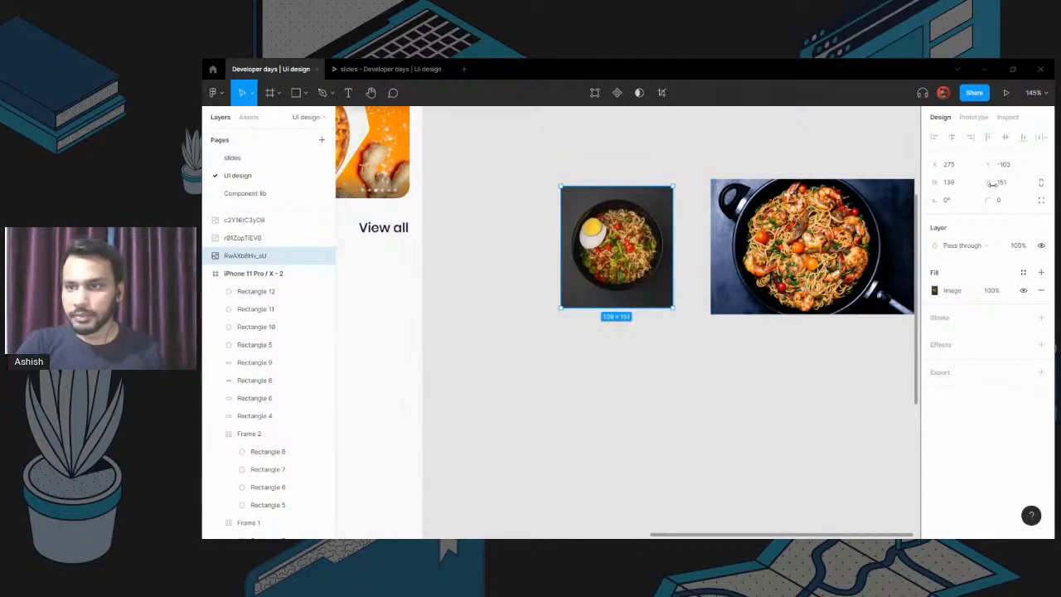
Step: Unlock the proportions of the grey square under "Recent added" and size it to 104 × 104
scroll(845, 249, "down", 8)
left_click(592, 273)
scroll(592, 275, "up", 8)
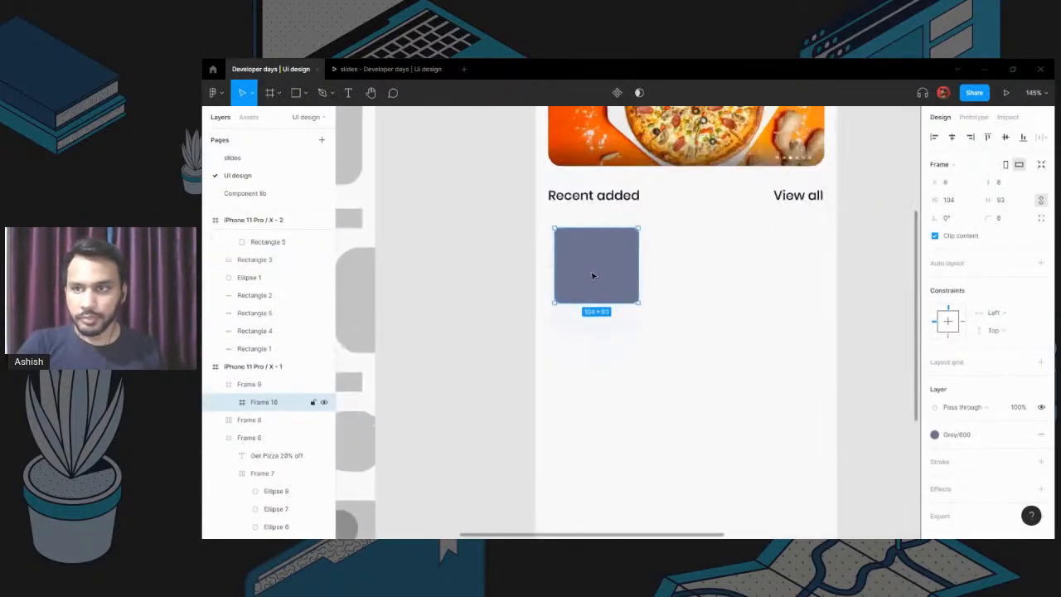
left_click(949, 200)
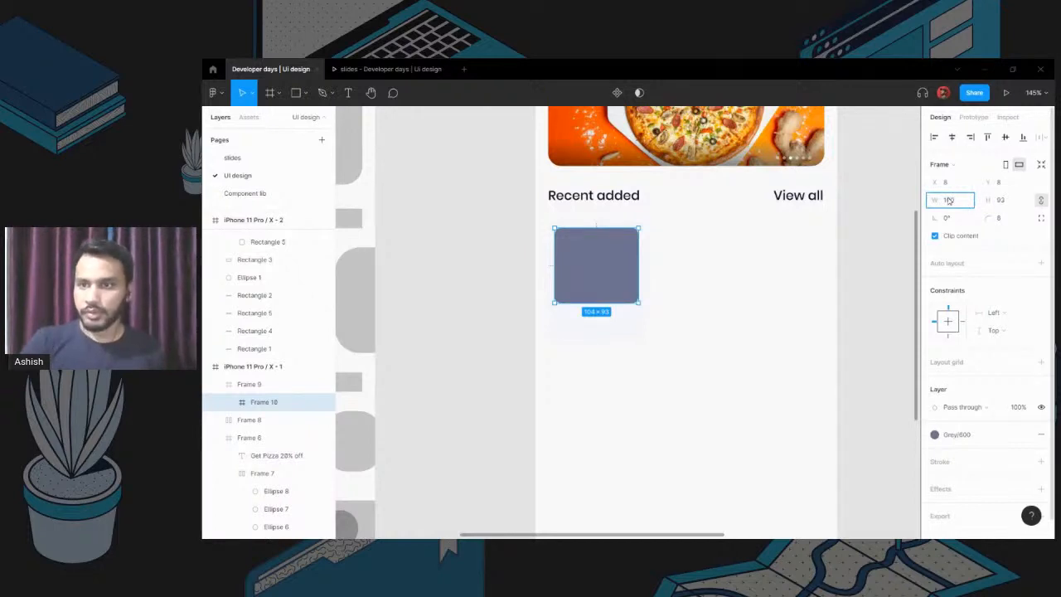
left_click(1003, 200)
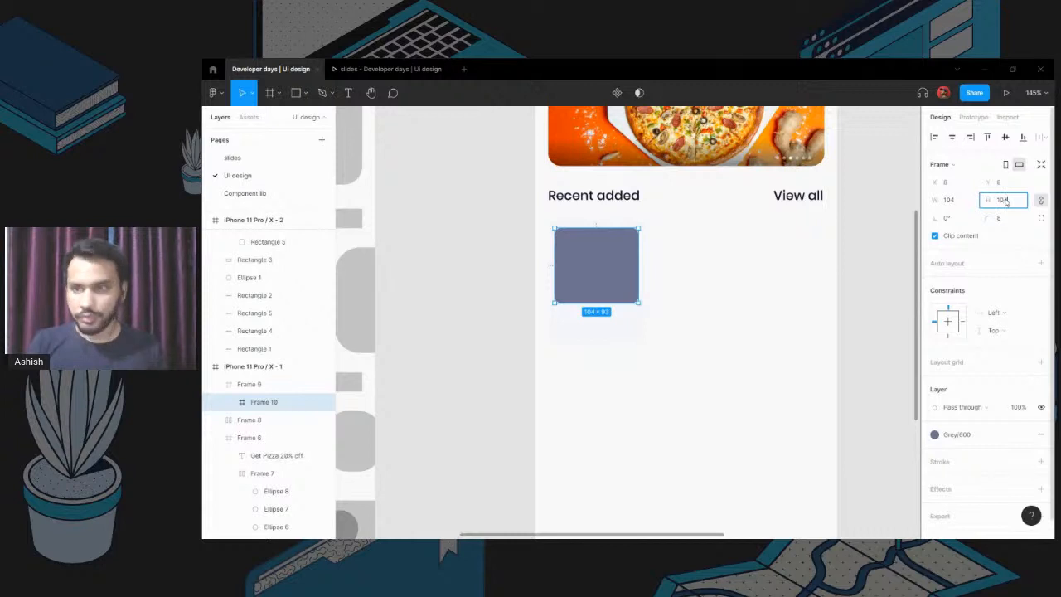
key("Return")
key("ctrl+z")
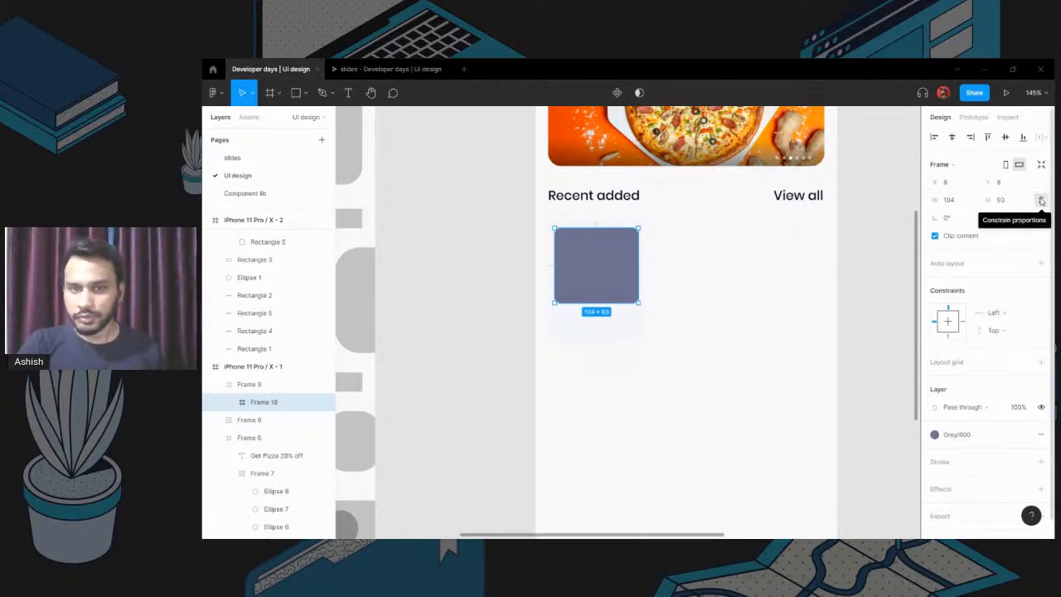
left_click(1010, 202)
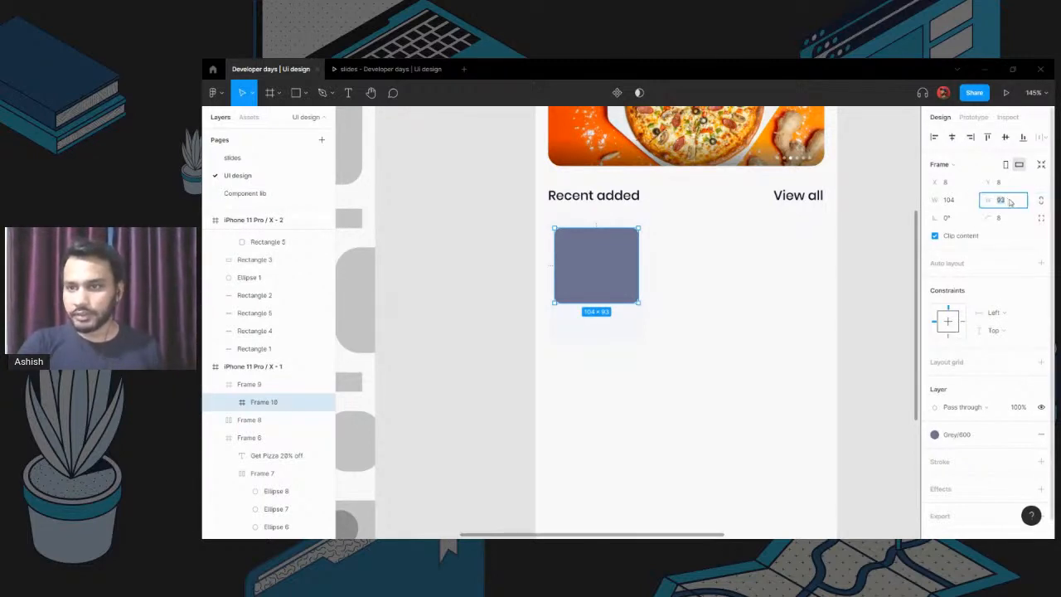
type("104")
key("Return")
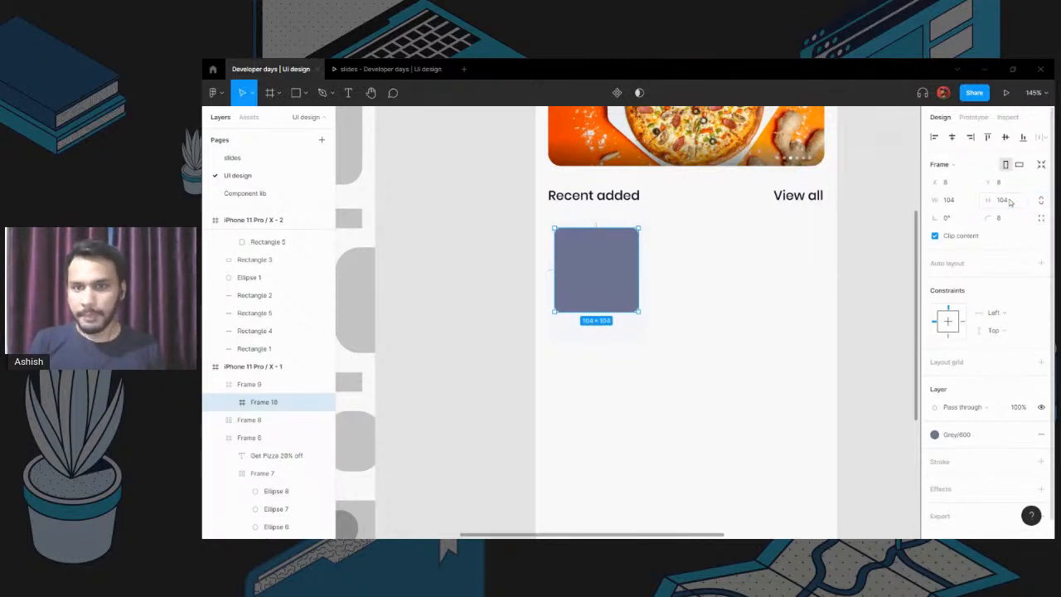
Step: Resize the noodle photo outside the phone frame to 104 × 104
left_click(707, 370)
scroll(707, 371, "down", 4)
left_click_drag(737, 403, 569, 344)
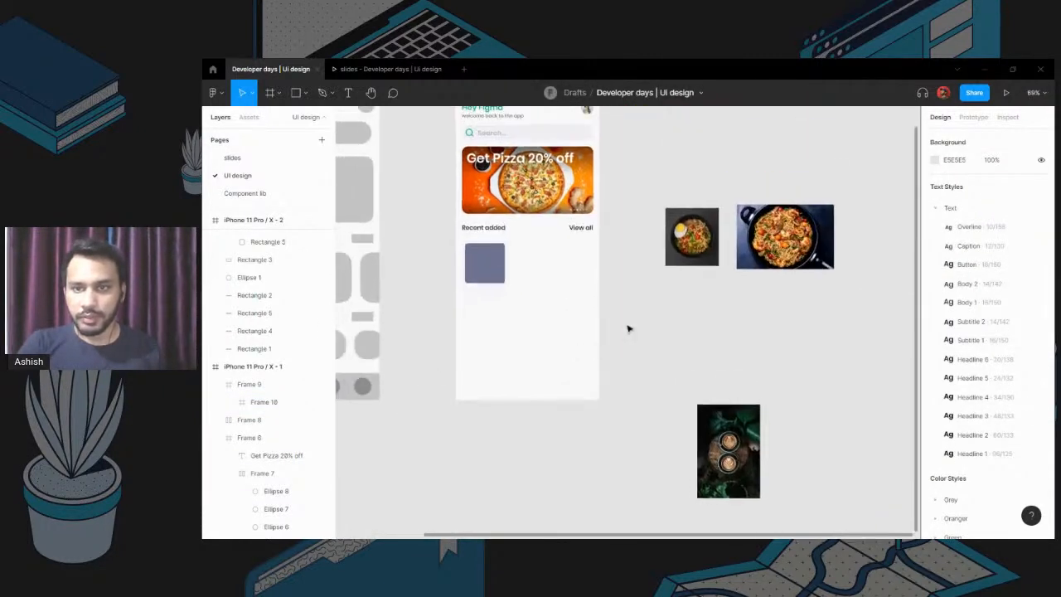
scroll(628, 323, "up", 4)
left_click_drag(755, 310, 875, 340)
left_click_drag(834, 253, 639, 257)
left_click(684, 253)
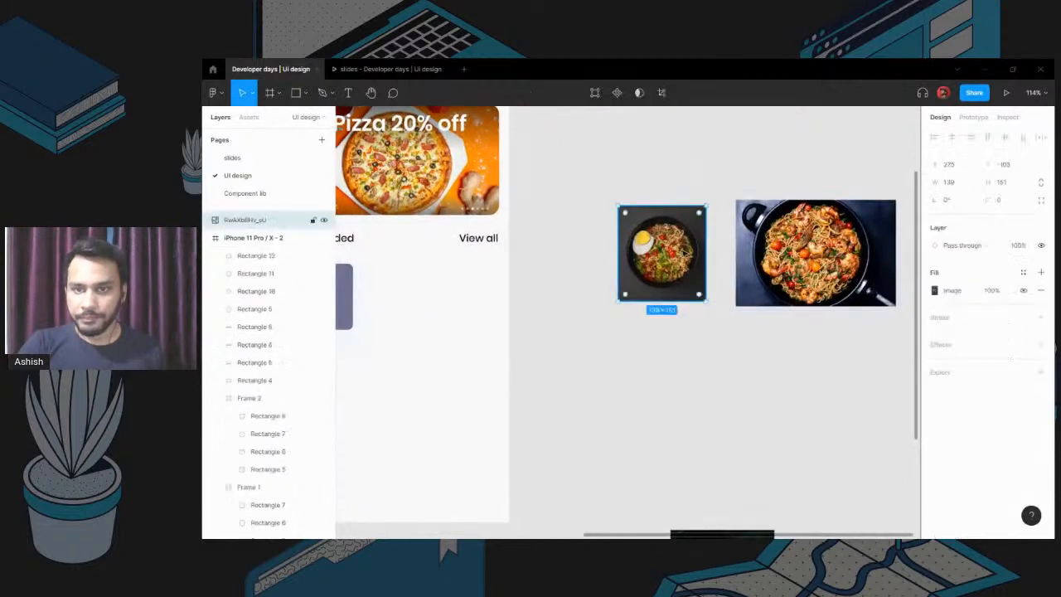
left_click(962, 183)
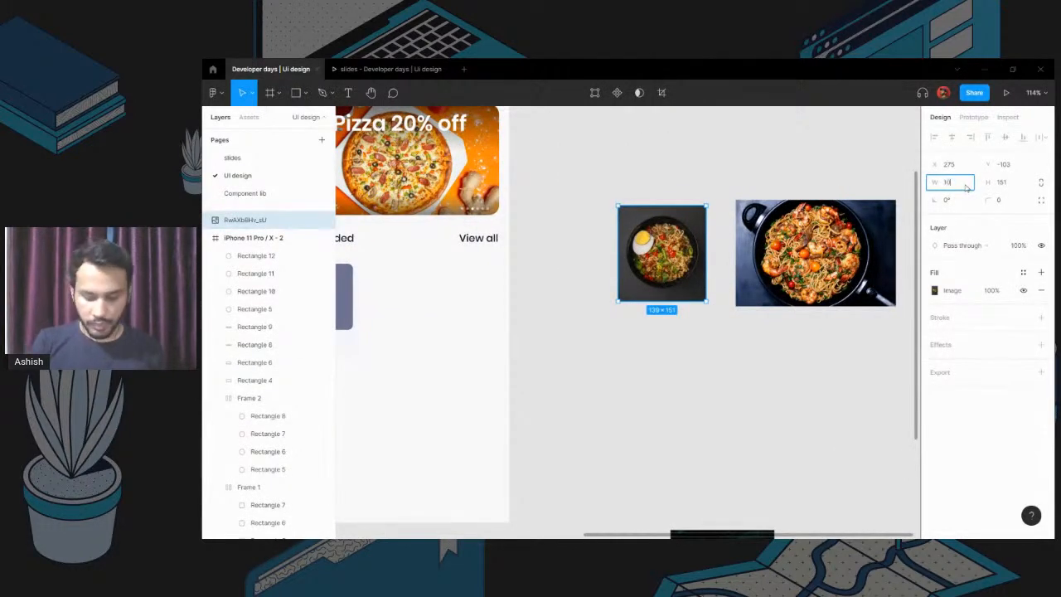
type("104")
left_click(1018, 182)
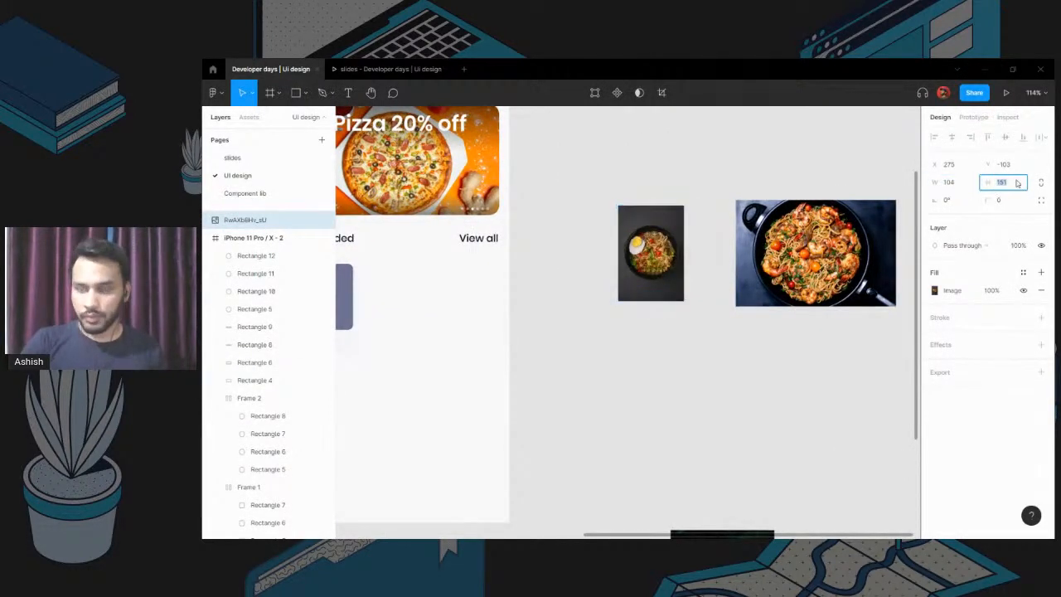
key("Return")
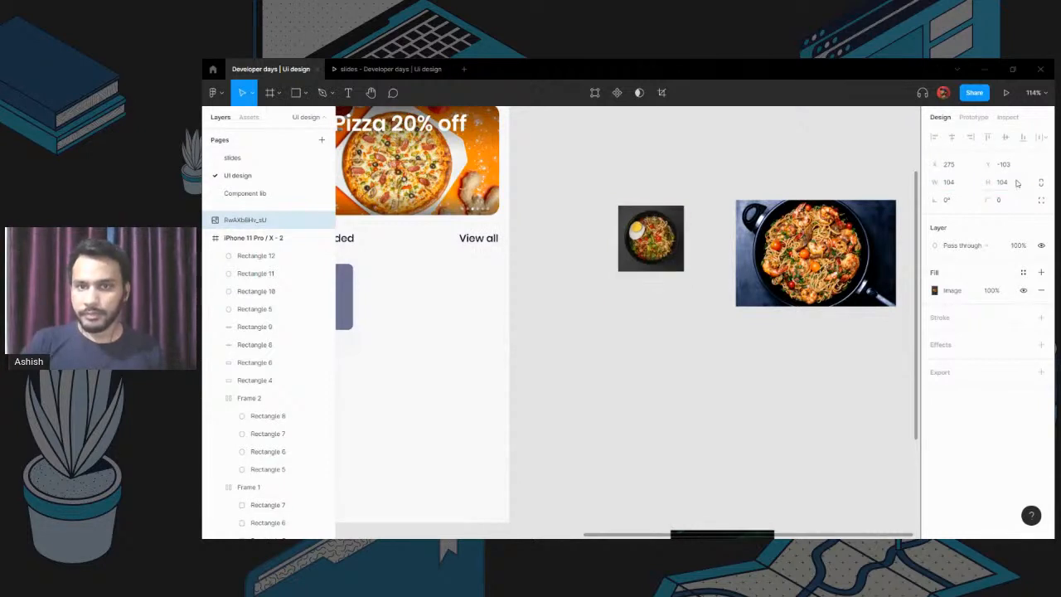
Step: Resize the pasta photo to 104 × 104 and align it beside the noodle photo
left_click(854, 249)
left_click(957, 182)
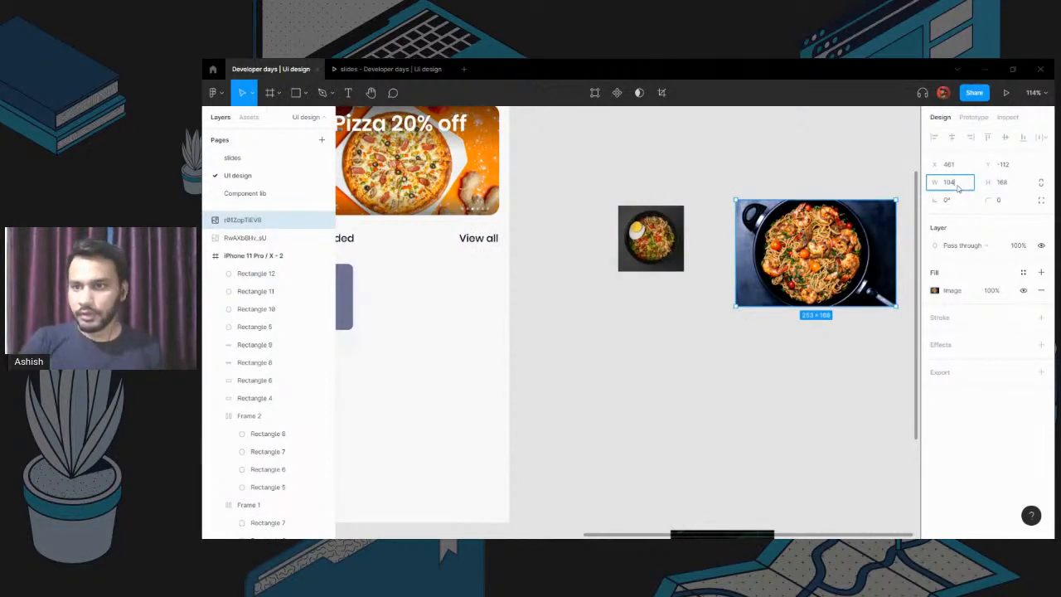
left_click(1018, 185)
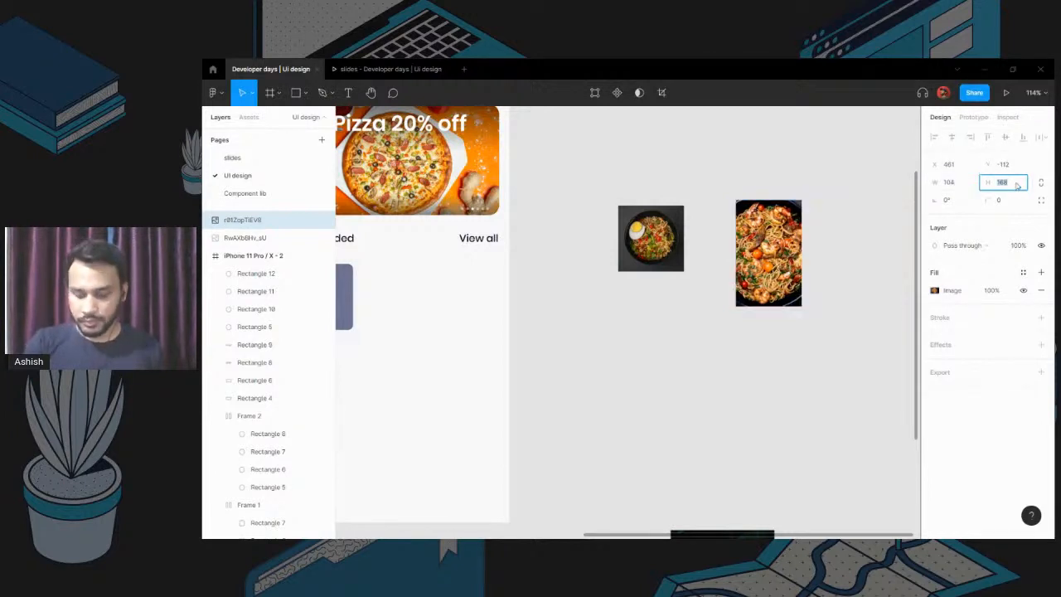
type("104")
key("Return")
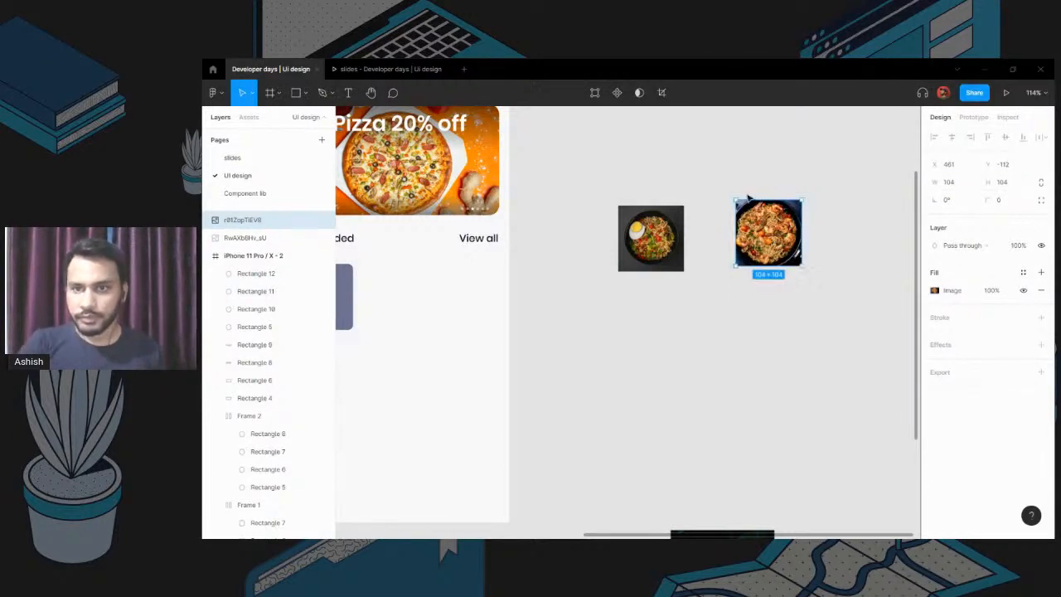
left_click_drag(761, 228, 728, 235)
Step: Move the coffee photo up beside the pasta photo, outside the phone frame
scroll(760, 409, "down", 3)
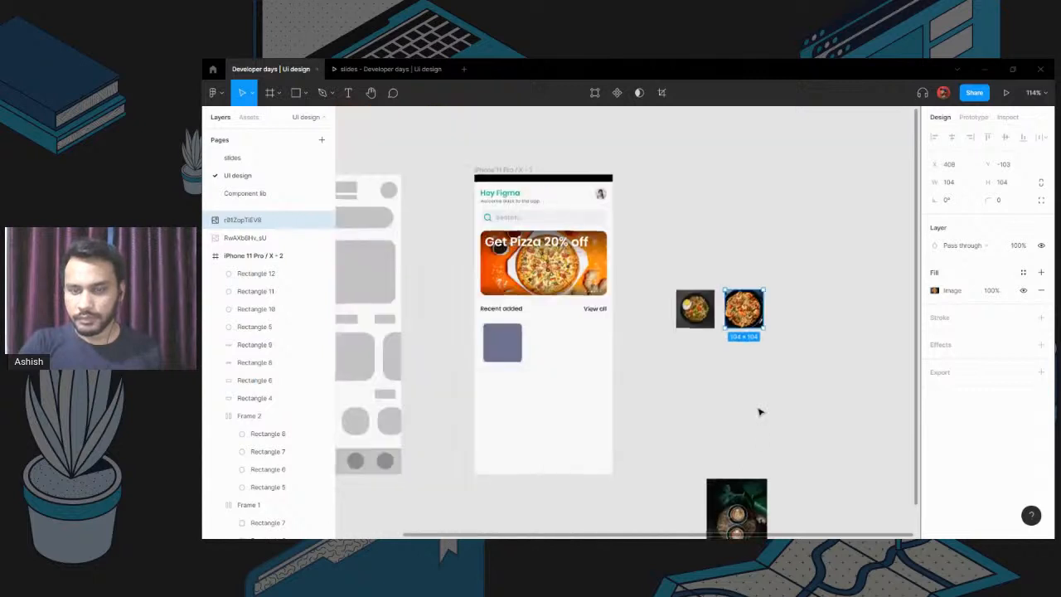
scroll(764, 405, "down", 1)
left_click_drag(732, 433, 805, 230)
scroll(805, 229, "up", 5)
scroll(805, 230, "right", 1)
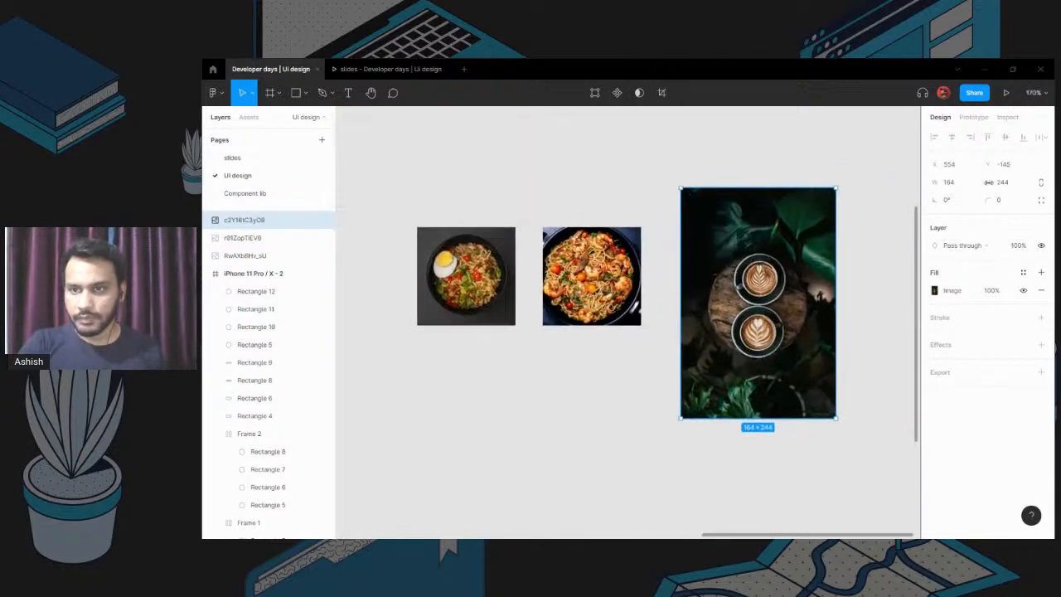
Step: Resize the coffee photo to 104 × 104 and align its top edge with the other two photos
left_click(968, 182)
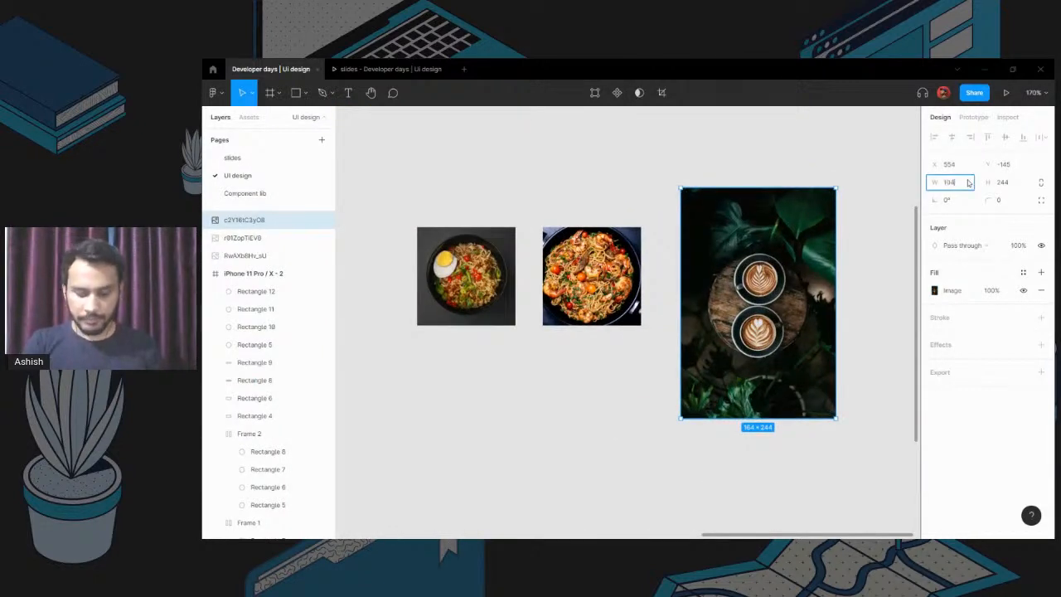
type("104")
key("Return")
left_click(1006, 183)
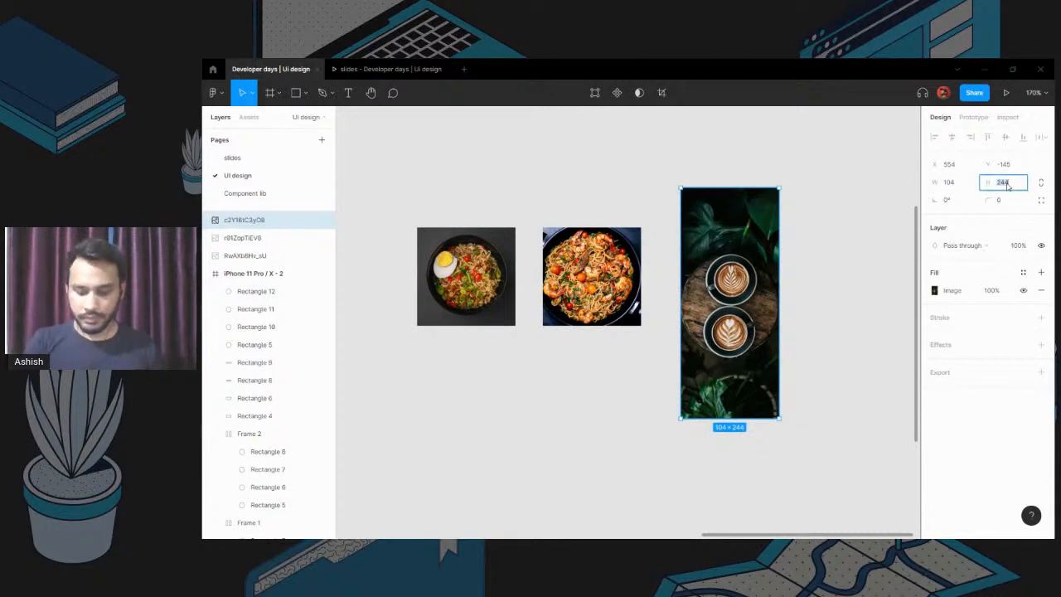
type("104")
key("Return")
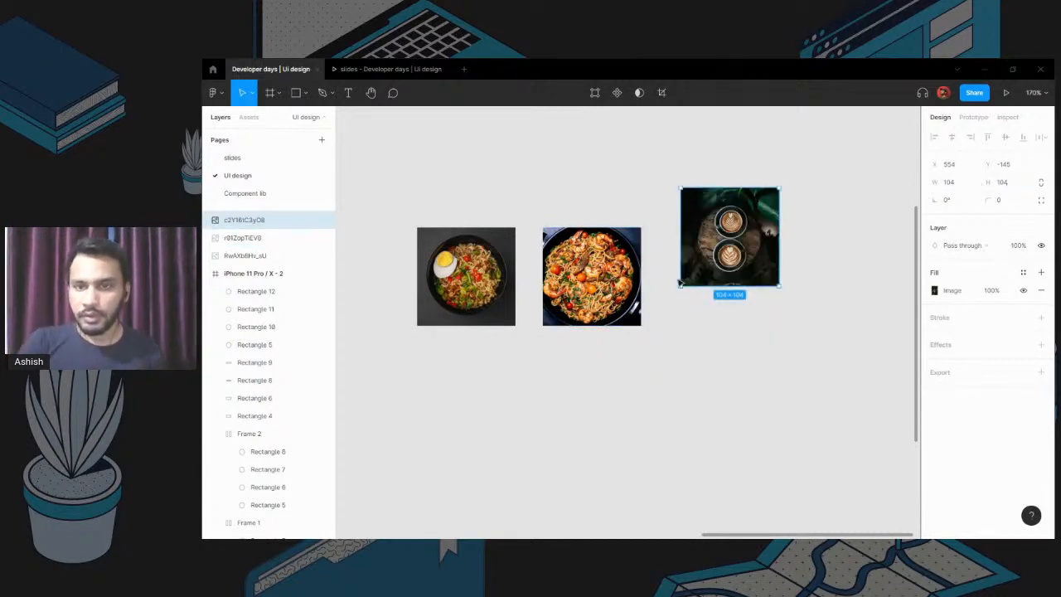
left_click_drag(723, 252, 722, 291)
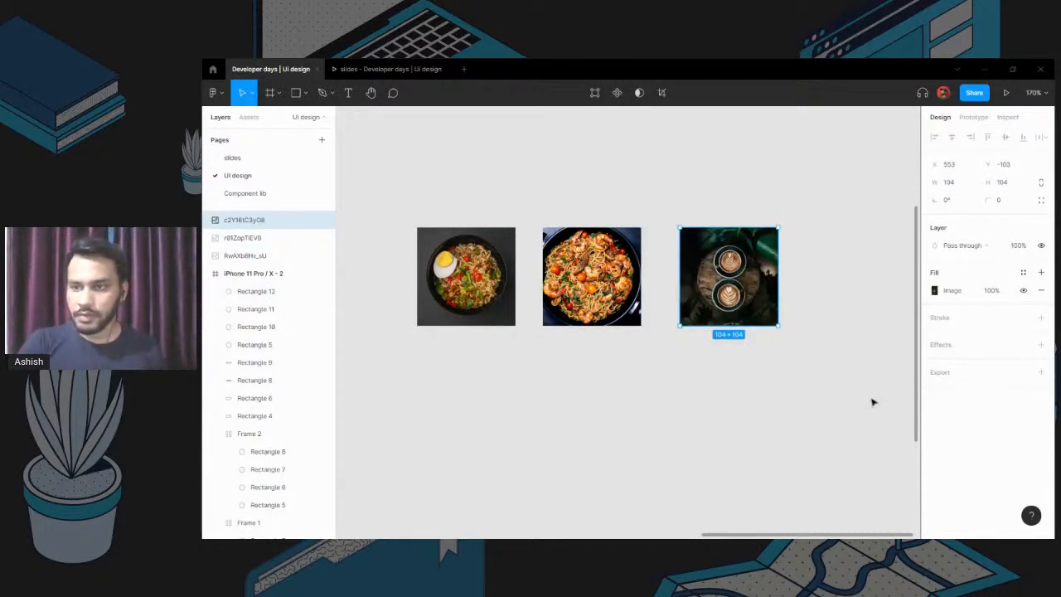
Step: Turn the noodle, pasta and coffee photos into separate components and combine them as variants of one component set
left_click(758, 335)
scroll(757, 335, "down", 1)
left_click_drag(699, 356, 756, 362)
scroll(767, 360, "down", 5)
scroll(738, 346, "up", 3)
scroll(655, 365, "down", 3)
left_click_drag(805, 394, 562, 267)
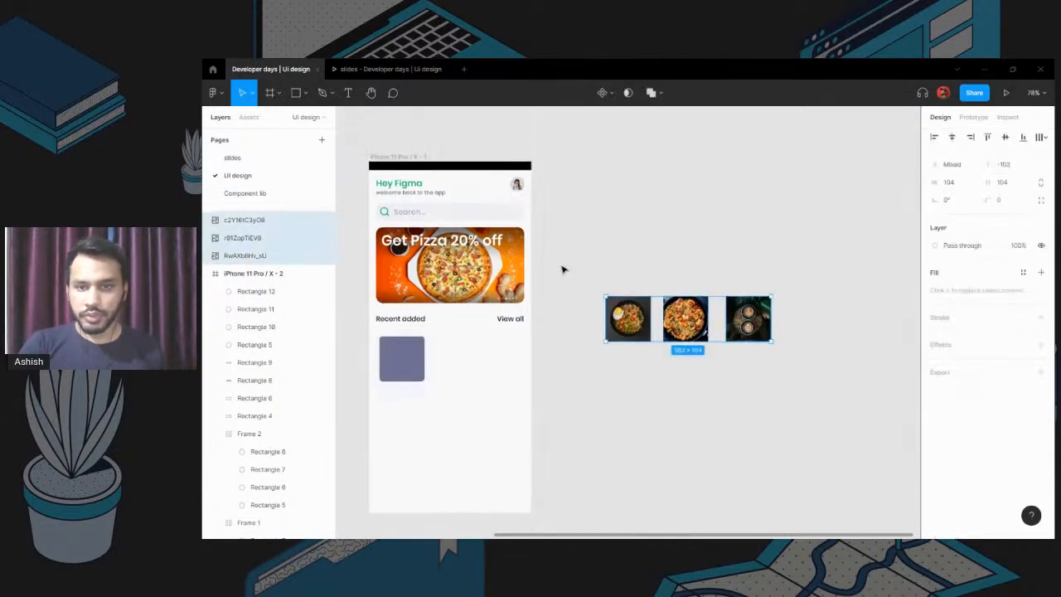
left_click(610, 93)
left_click(613, 135)
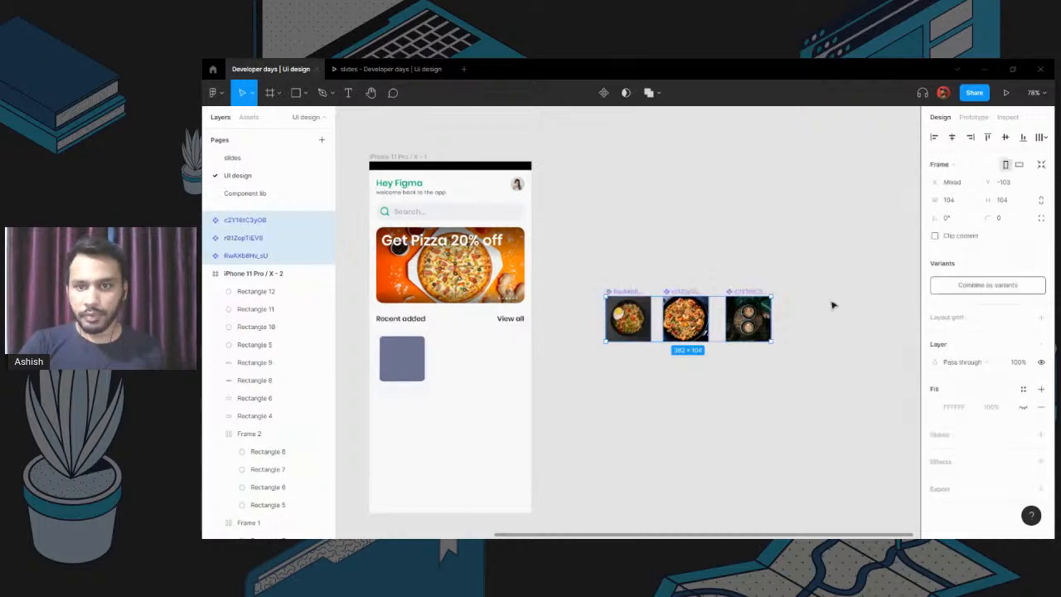
left_click(991, 285)
left_click(760, 393)
Step: Create an instance of the noodle variant and place it inside the grey square under "Recent added"
scroll(760, 393, "up", 1)
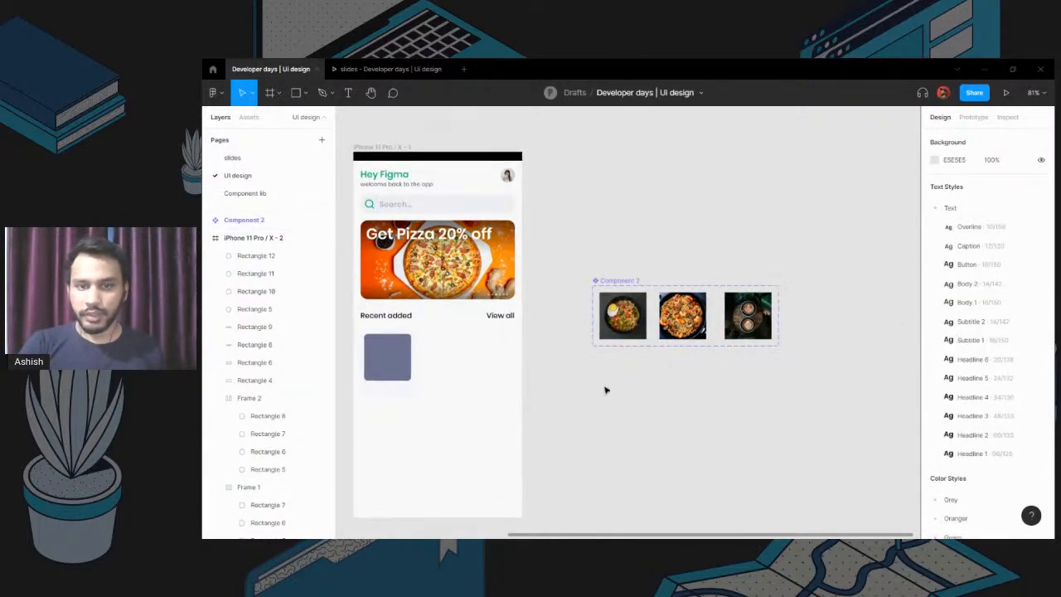
left_click_drag(576, 360, 645, 332)
double_click(693, 290)
left_click_drag(693, 290, 687, 368)
left_click(768, 455)
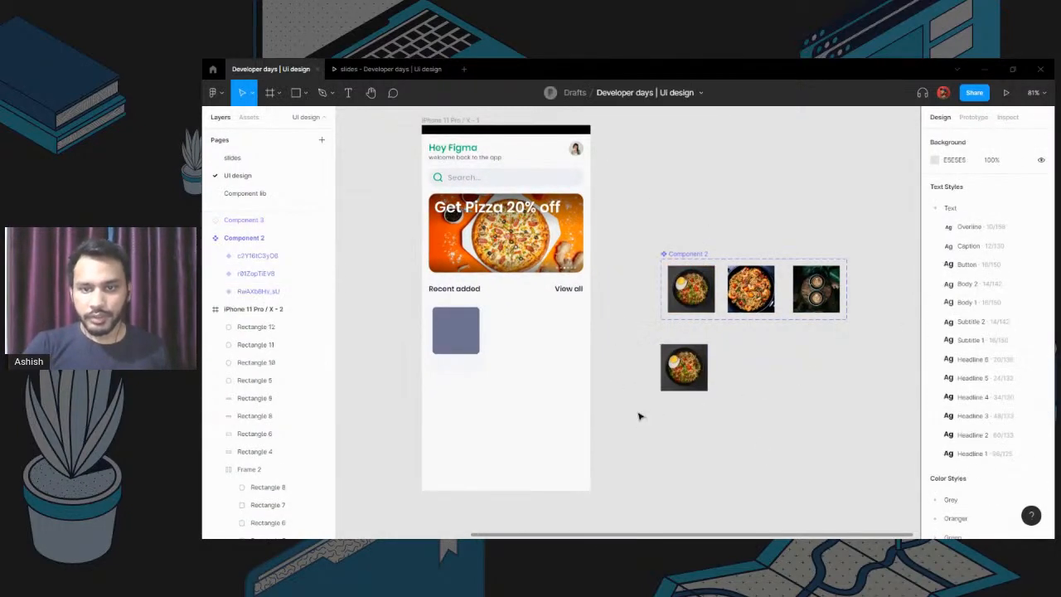
scroll(638, 416, "up", 5)
left_click_drag(819, 331, 452, 270)
scroll(510, 325, "up", 2)
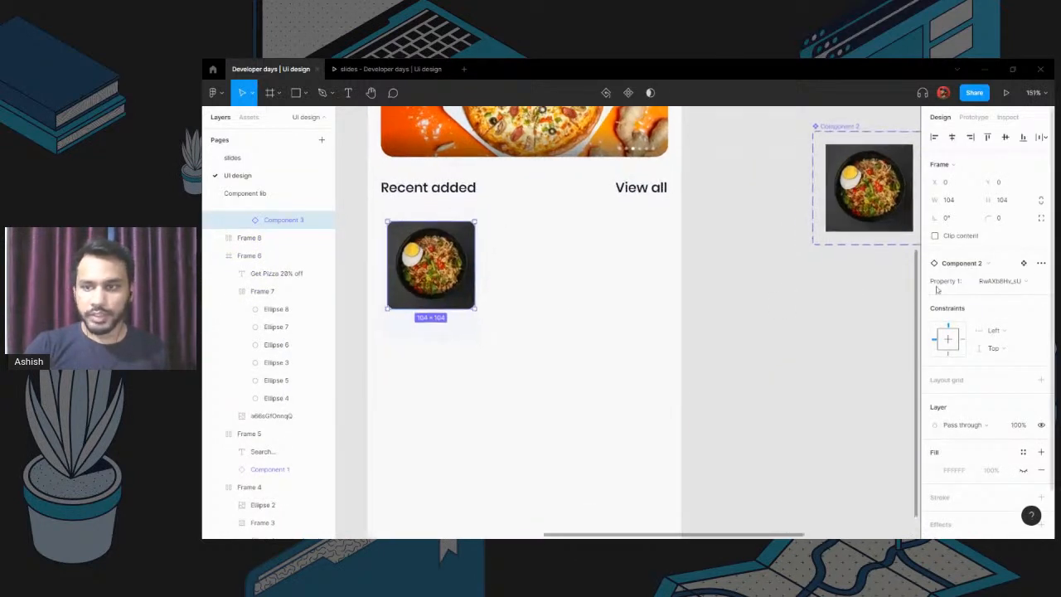
Step: Test the card's image instance by switching it to the coffee variant, the pasta variant and back to the noodle variant
left_click(1003, 281)
left_click(1003, 291)
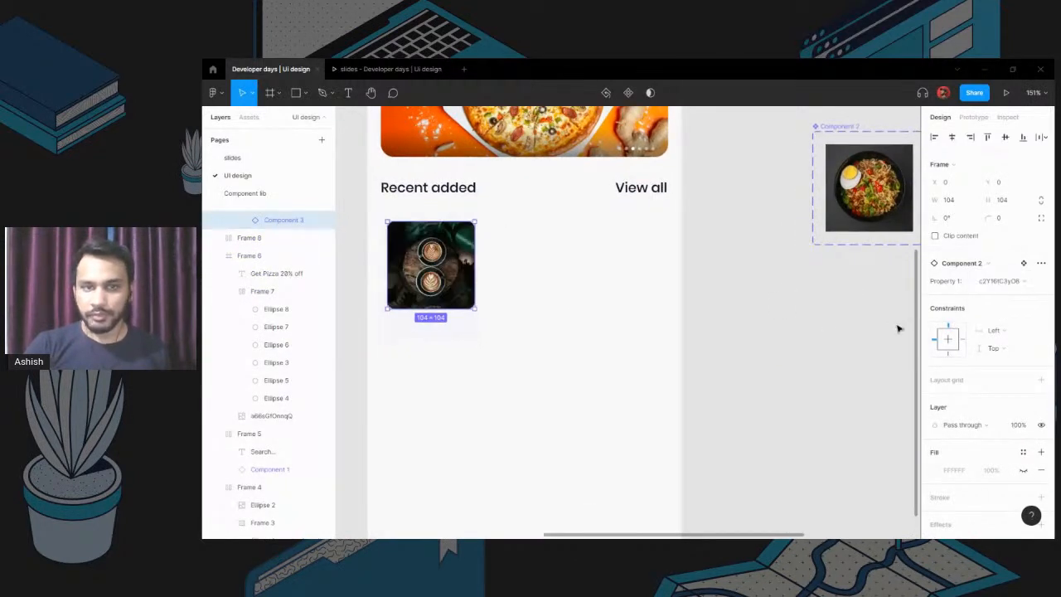
left_click(1011, 282)
left_click(1013, 293)
left_click(1003, 285)
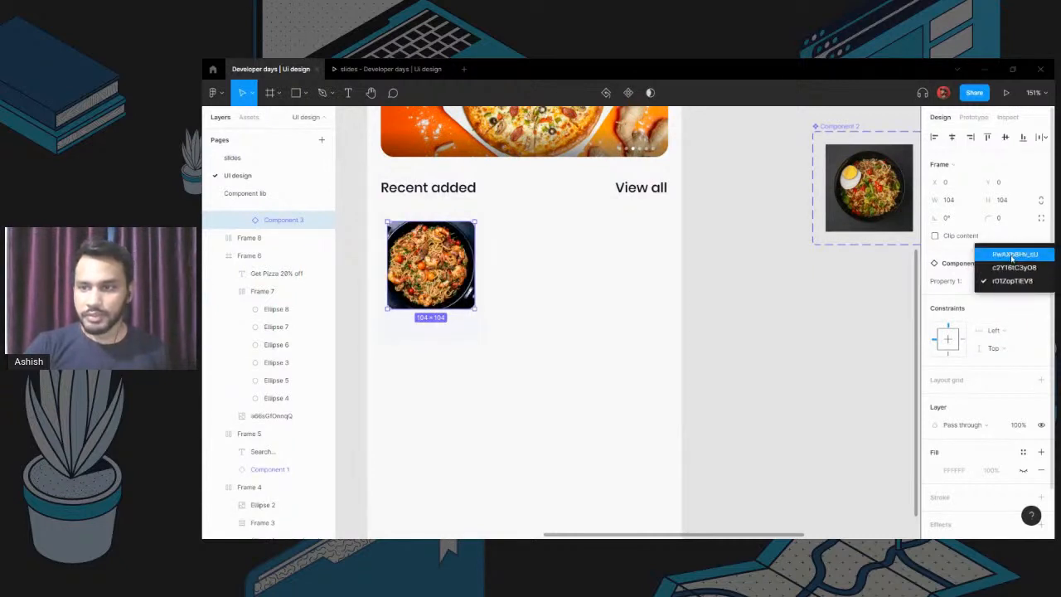
left_click(1017, 255)
Step: Rename the noodle variant's Property 1 value to "noodles" in the component set
scroll(698, 311, "down", 5)
left_click_drag(780, 312, 654, 385)
scroll(669, 331, "up", 3)
left_click(543, 272)
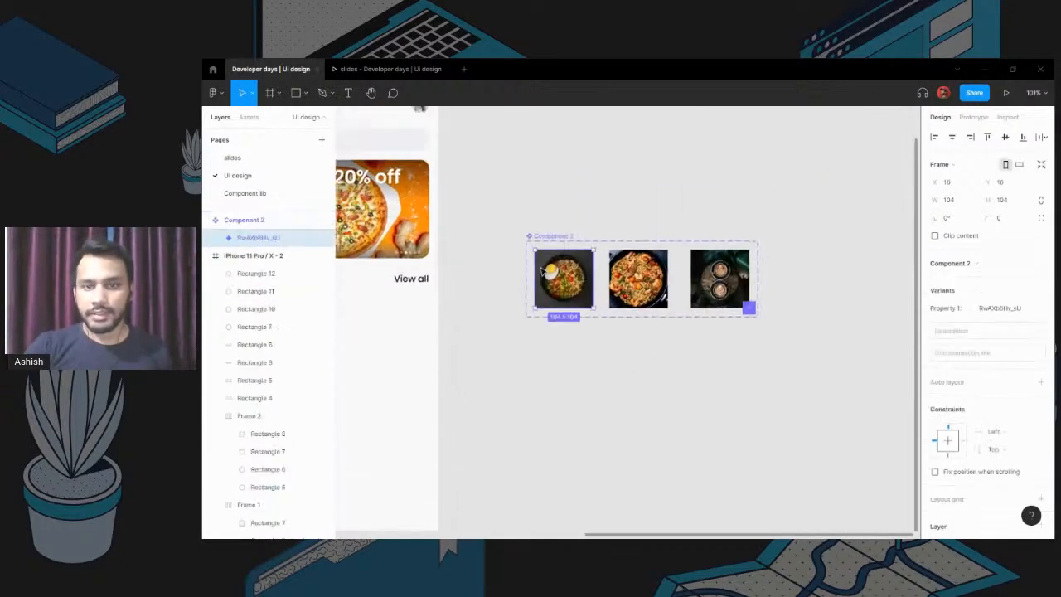
left_click(996, 309)
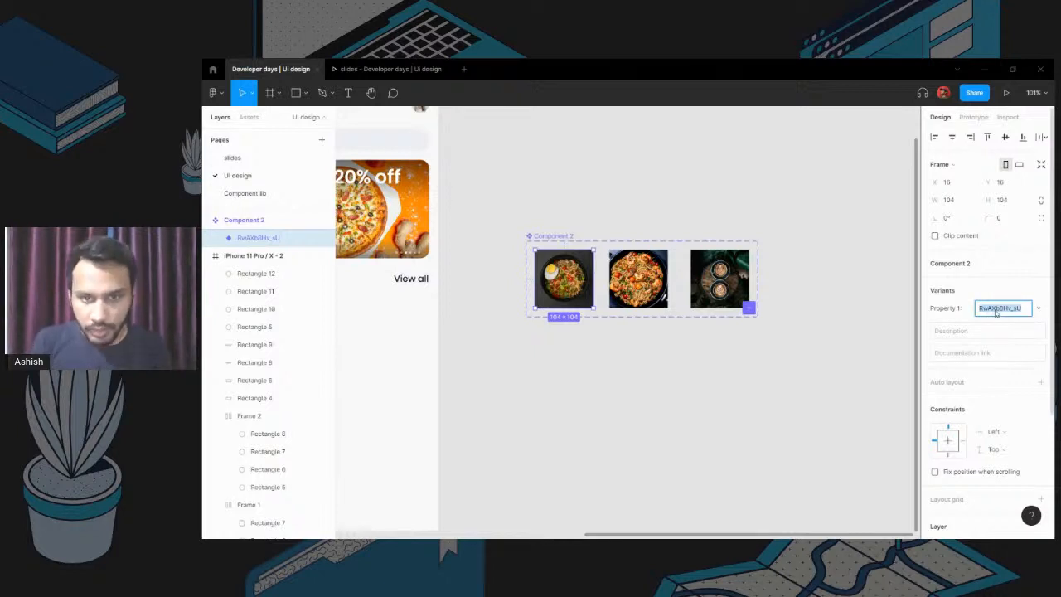
scroll(556, 309, "up", 5)
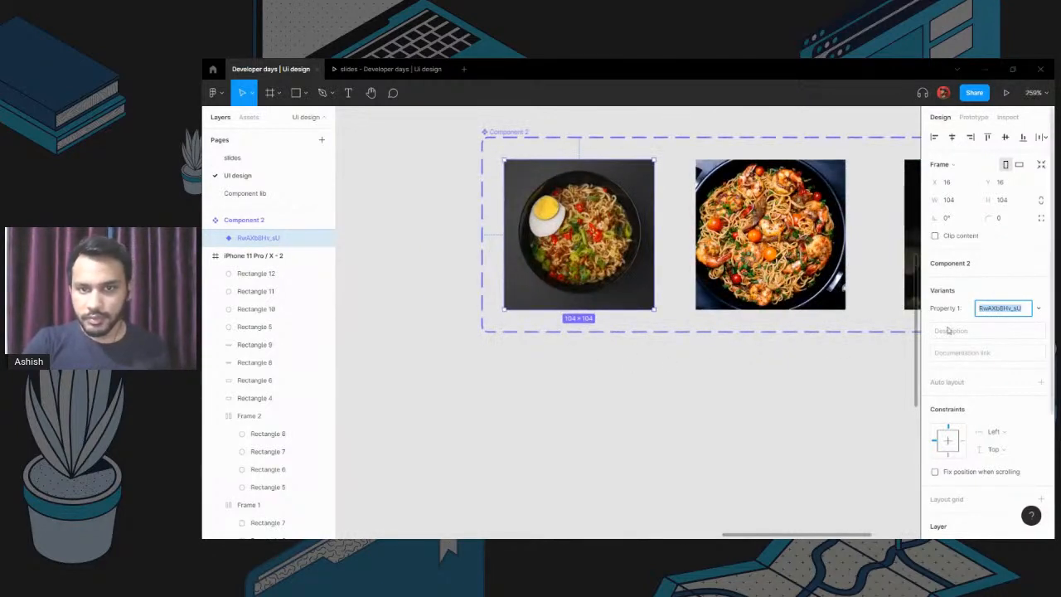
type("noodles")
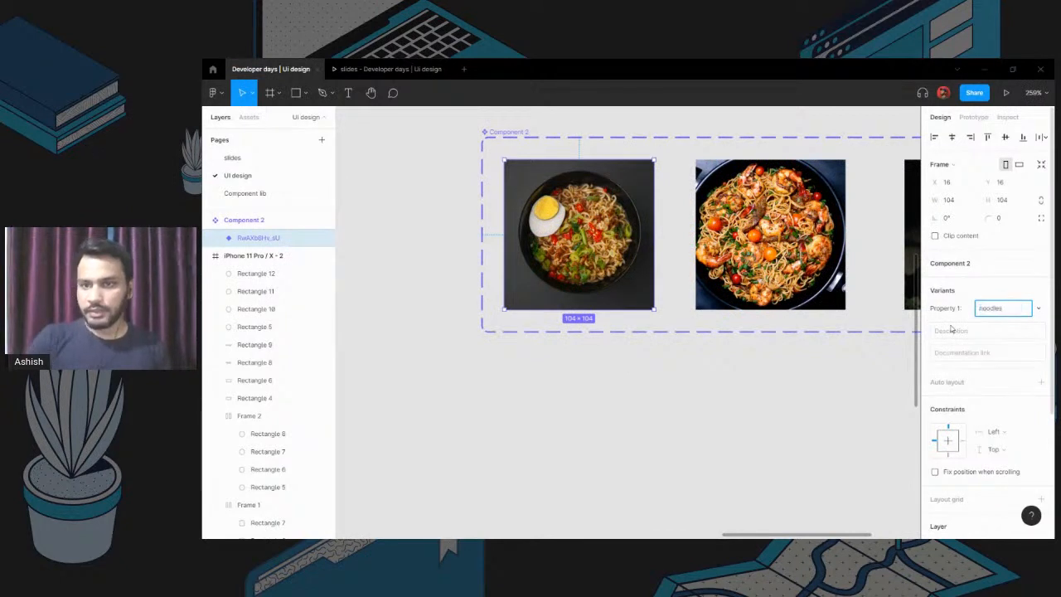
left_click(832, 300)
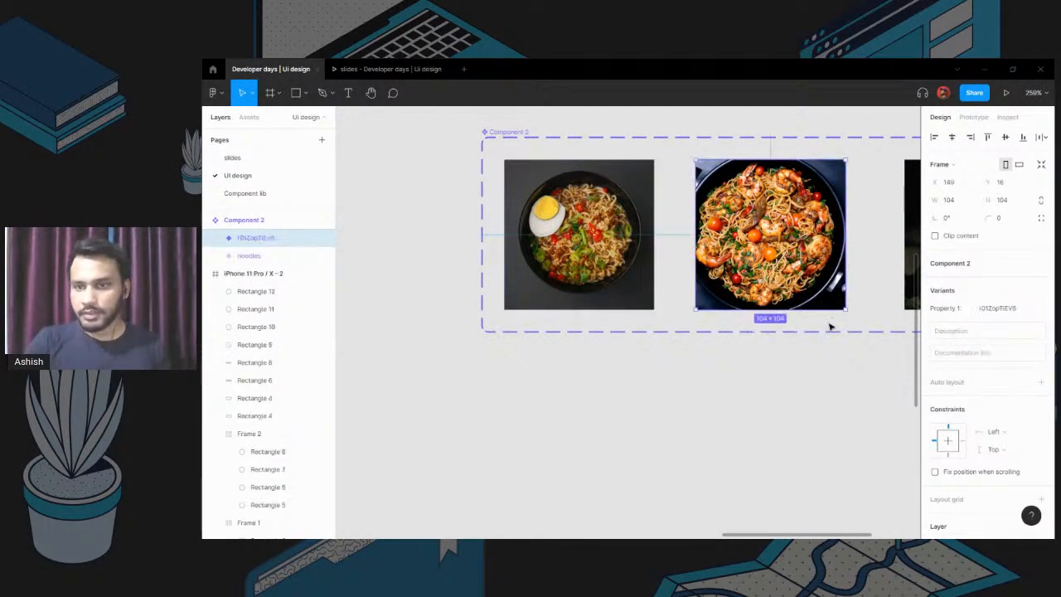
Step: Rename the prawn noodle variant's Property 1 value to "noodles 2"
left_click(997, 310)
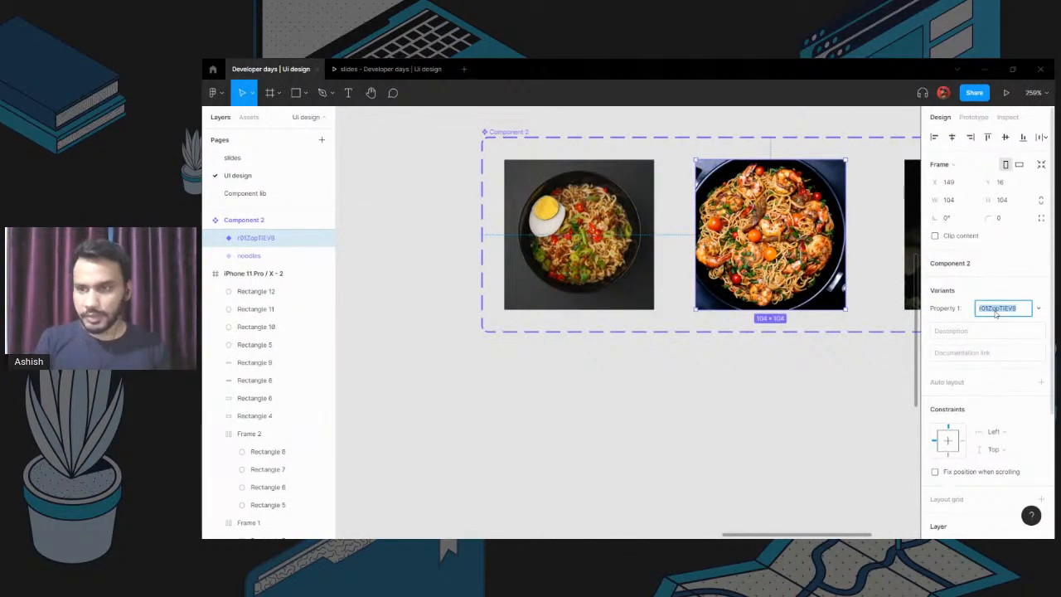
type("noodles")
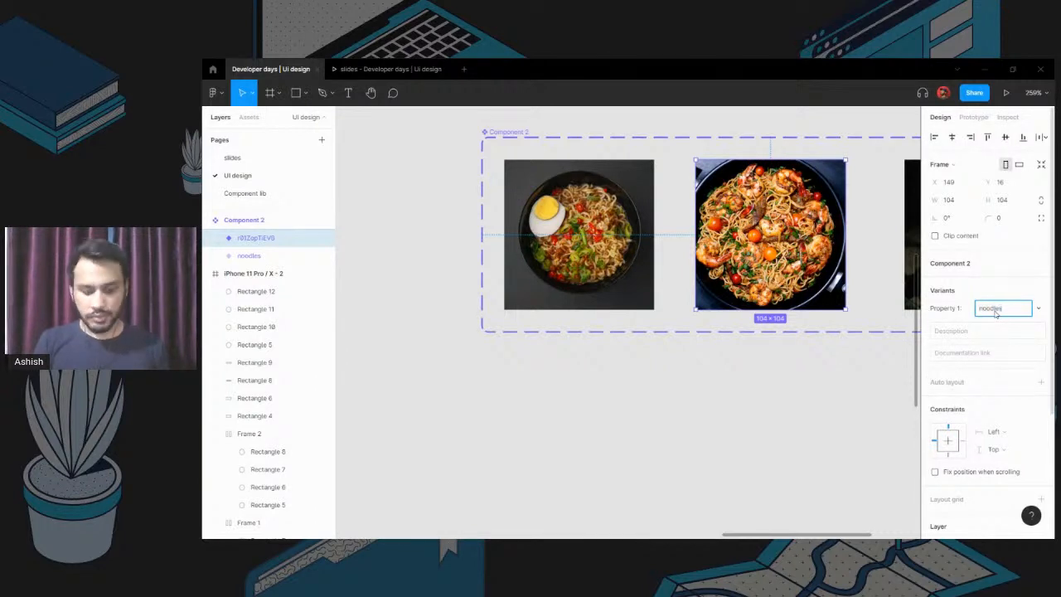
type(" 2")
key("Return")
Step: Change the coffee photo variant's Property 1 value to "coff"
scroll(882, 307, "down", 3)
left_click_drag(751, 351, 598, 364)
left_click(786, 282)
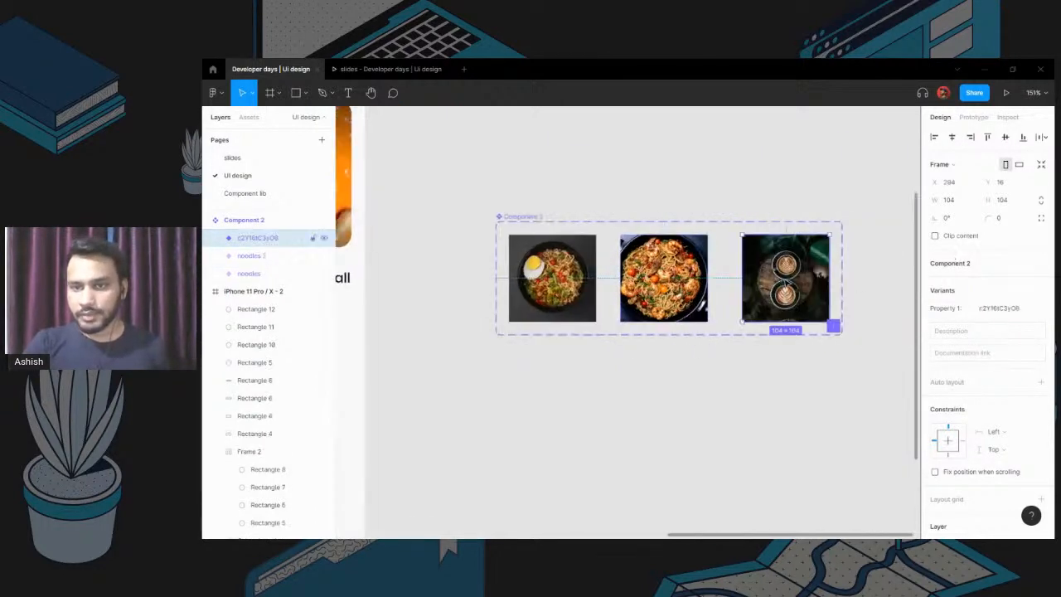
left_click(1008, 308)
type("coff")
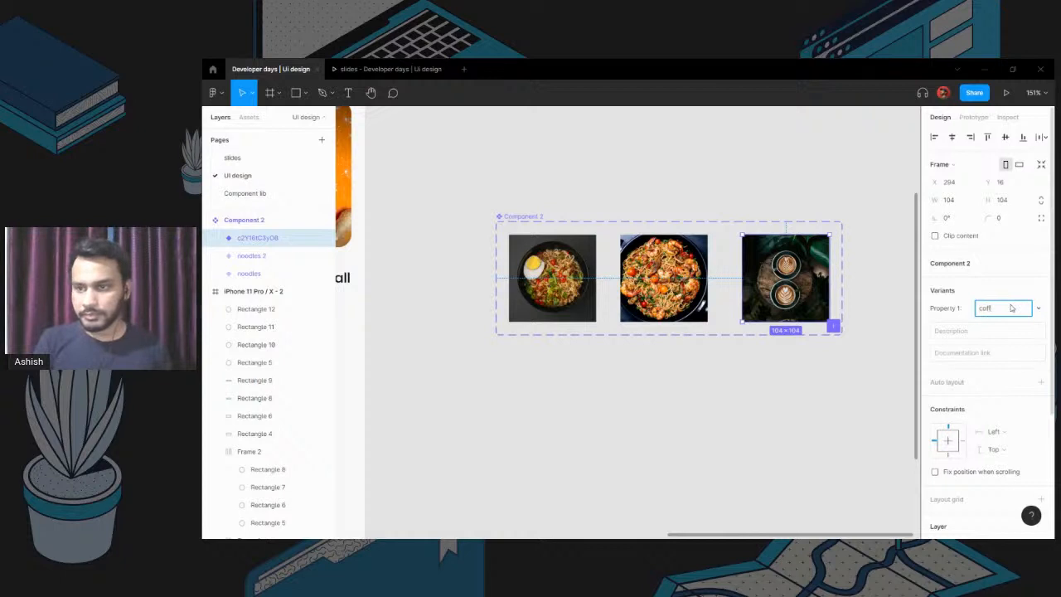
key("Return")
Step: Apply the elevation 1 effect style to the card frame that holds the noodle photo under "Recent added"
left_click(753, 409)
scroll(694, 403, "down", 2)
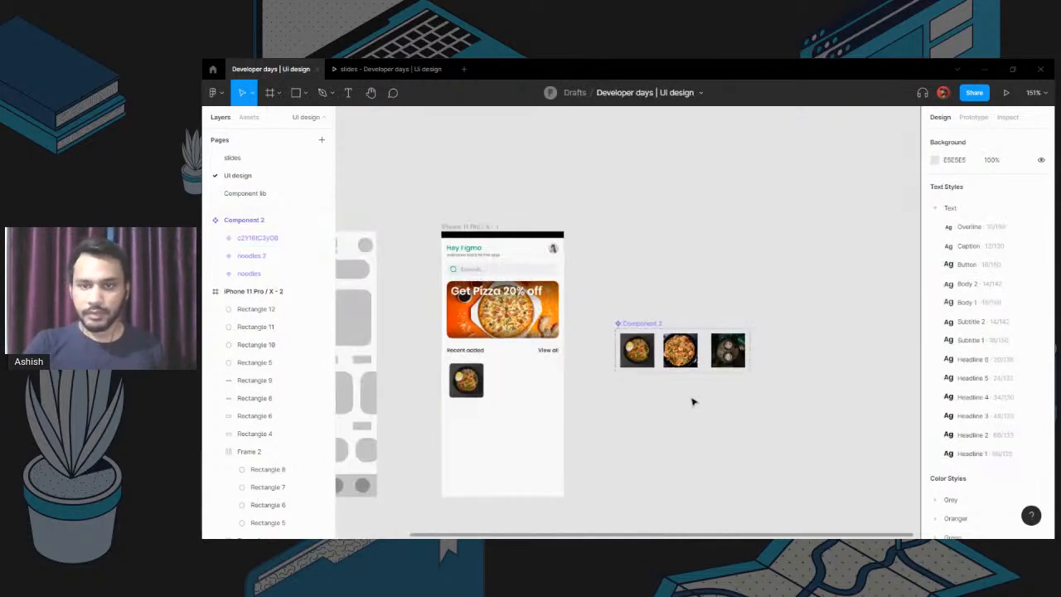
left_click_drag(511, 412, 649, 345)
scroll(648, 344, "up", 2)
scroll(630, 344, "up", 3)
scroll(599, 345, "up", 1)
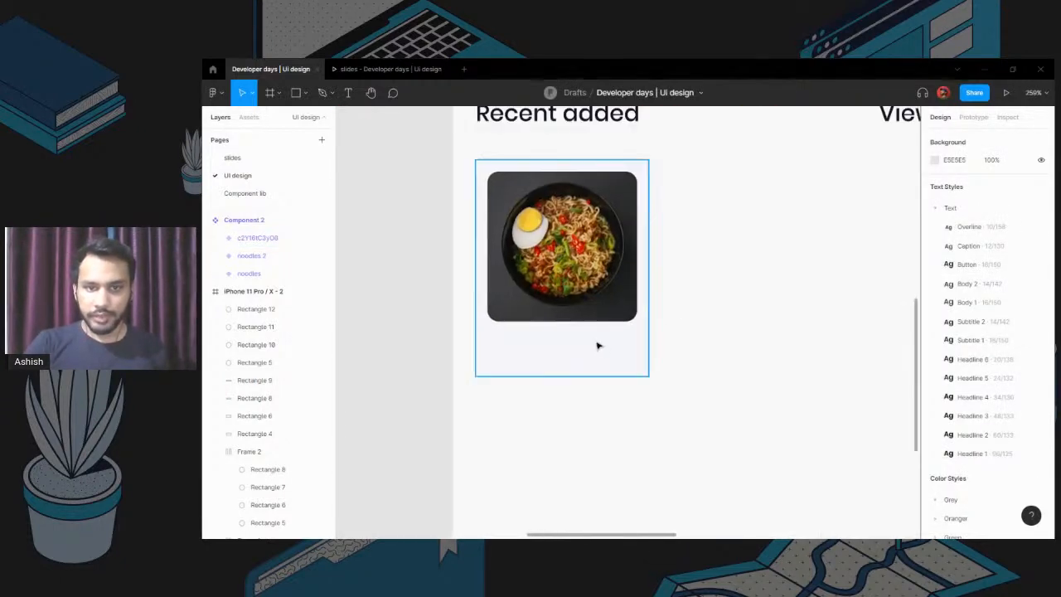
left_click(600, 345)
scroll(964, 400, "down", 1)
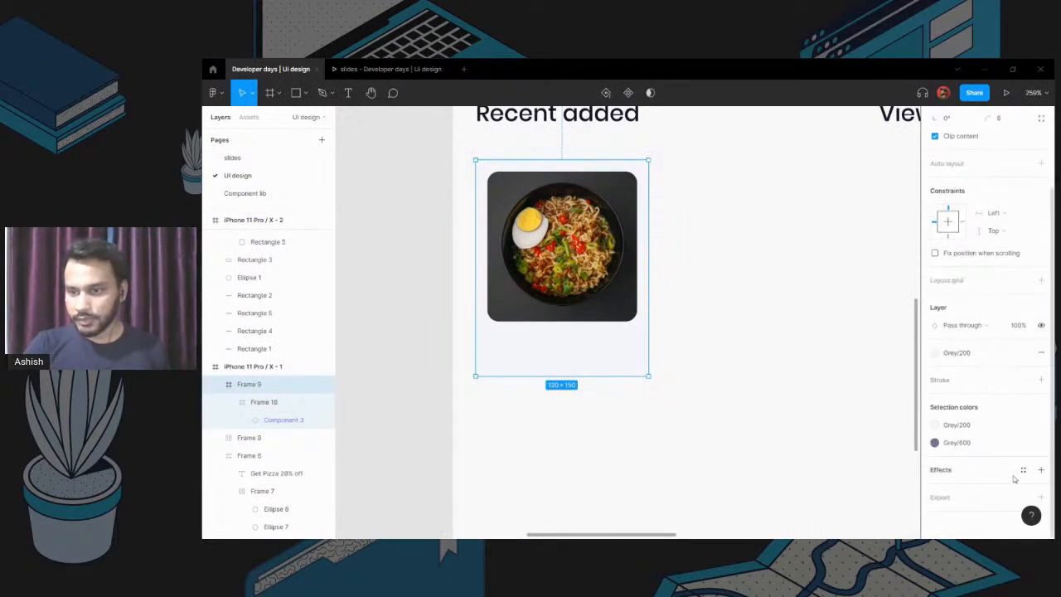
left_click(1021, 469)
left_click(984, 524)
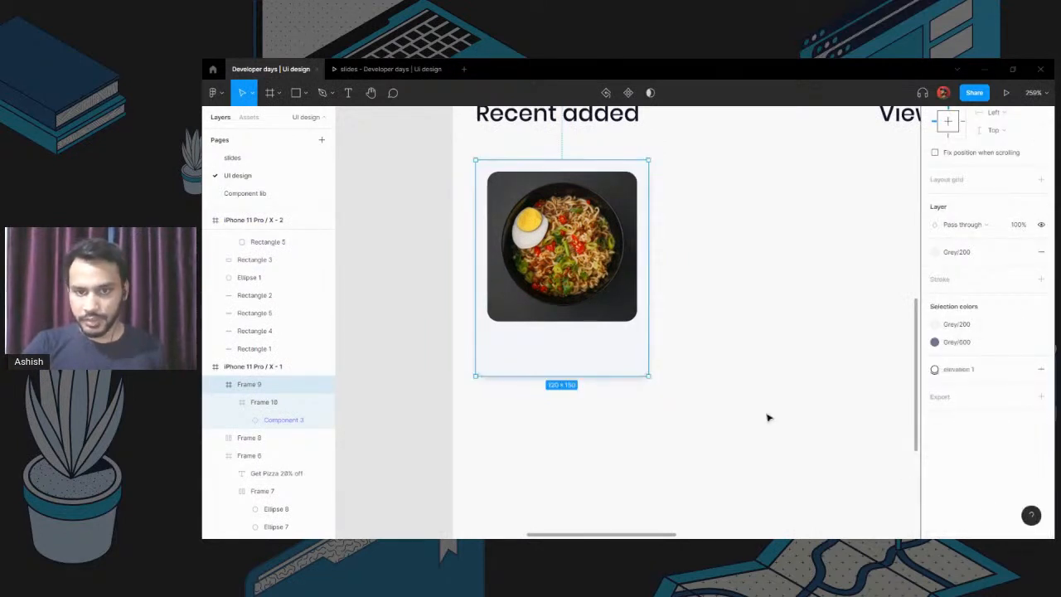
left_click(767, 416)
Step: Add a text layer reading "Noodles" in the empty area beside the food card
scroll(738, 385, "down", 4)
left_click_drag(737, 385, 671, 350)
scroll(671, 350, "up", 5)
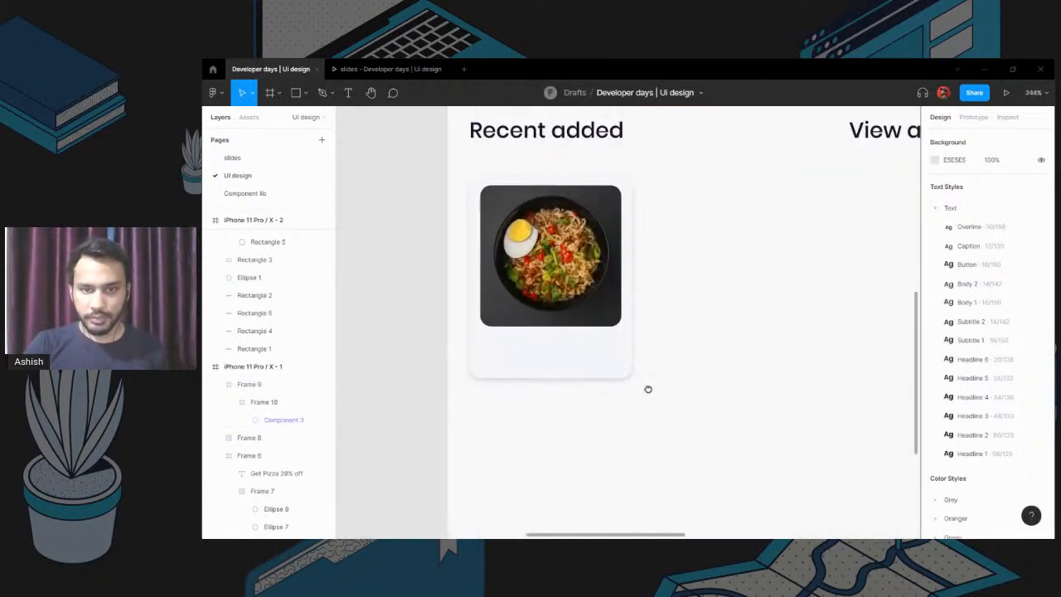
key("t")
left_click(697, 363)
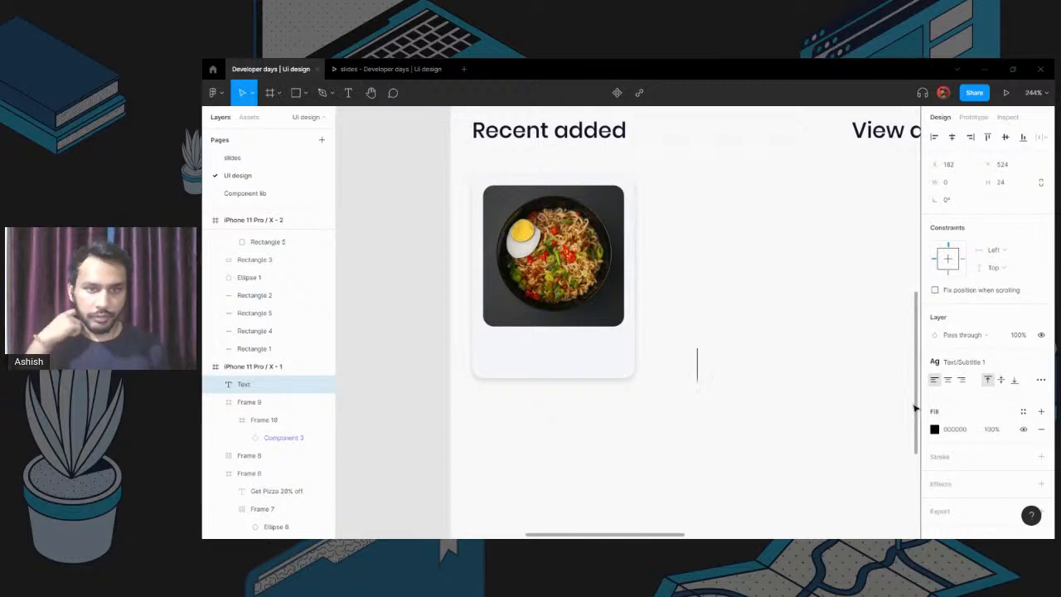
type("Bi")
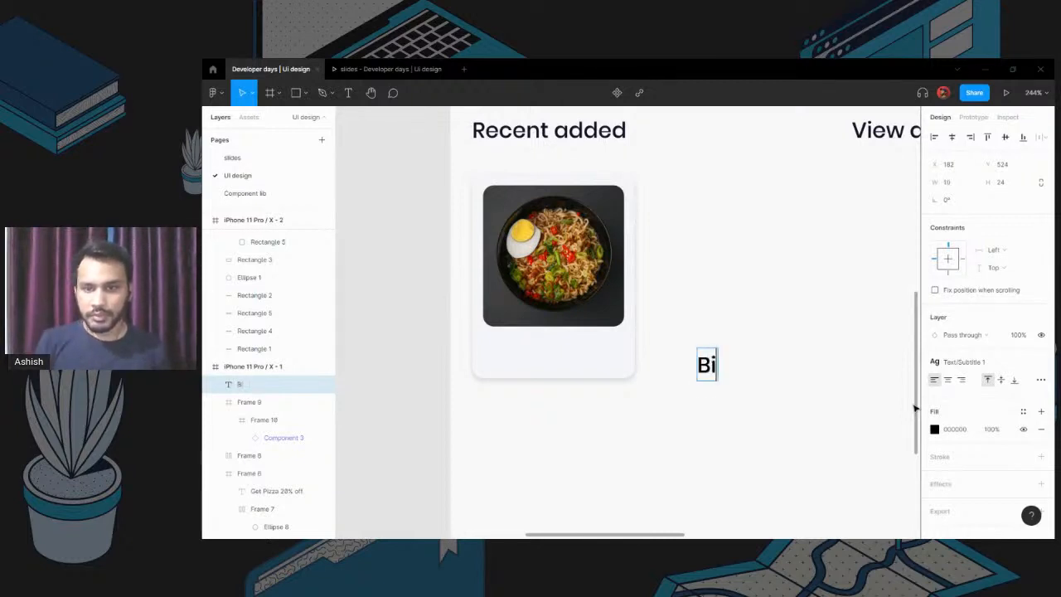
key("BackSpace")
key("BackSpace")
type("Noodel")
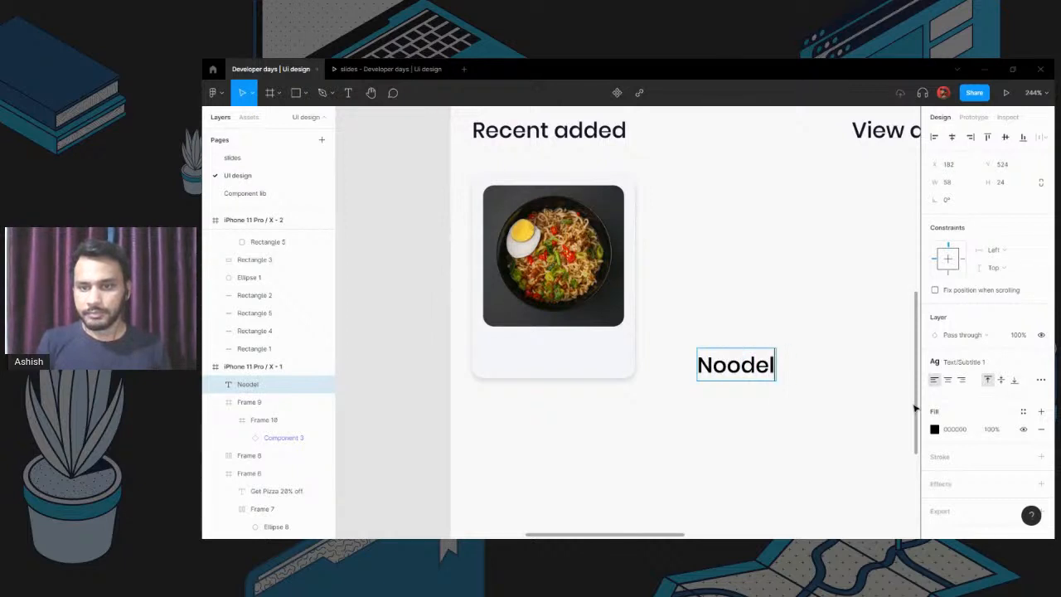
key("BackSpace")
key("BackSpace")
type("les")
key("Escape")
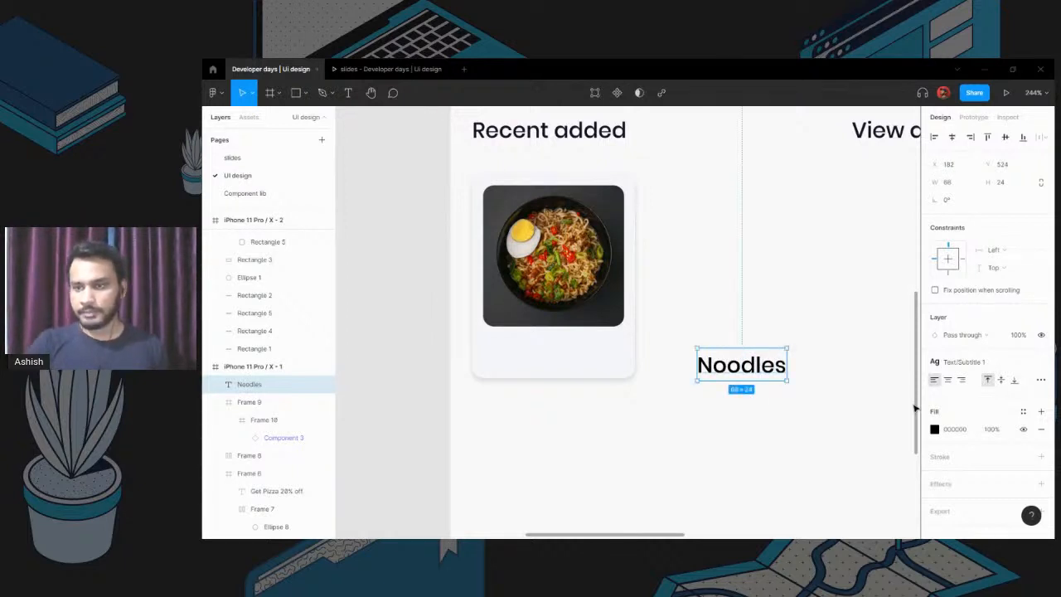
Step: Apply the Caption text style to the "Noodles" label and place it inside the card just below the photo
left_click(966, 363)
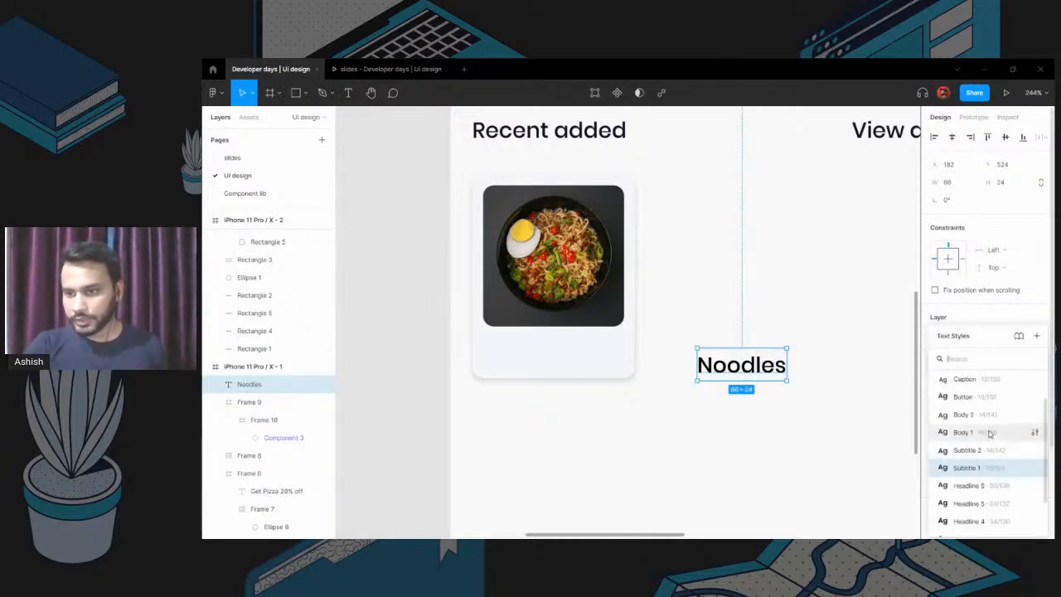
left_click(992, 432)
left_click(964, 365)
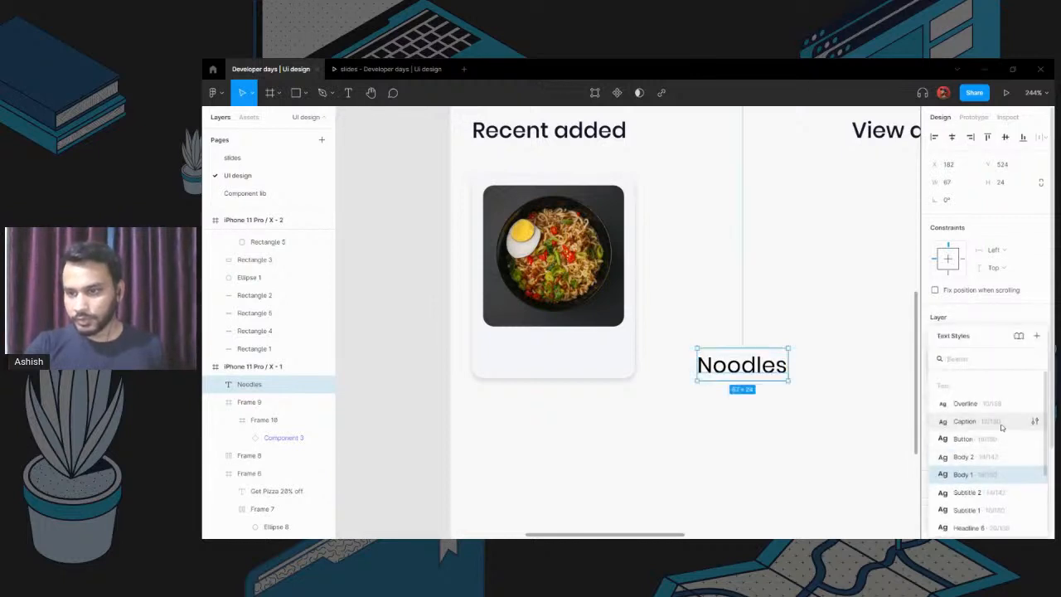
left_click(964, 401)
left_click(832, 414)
left_click_drag(731, 365, 525, 342)
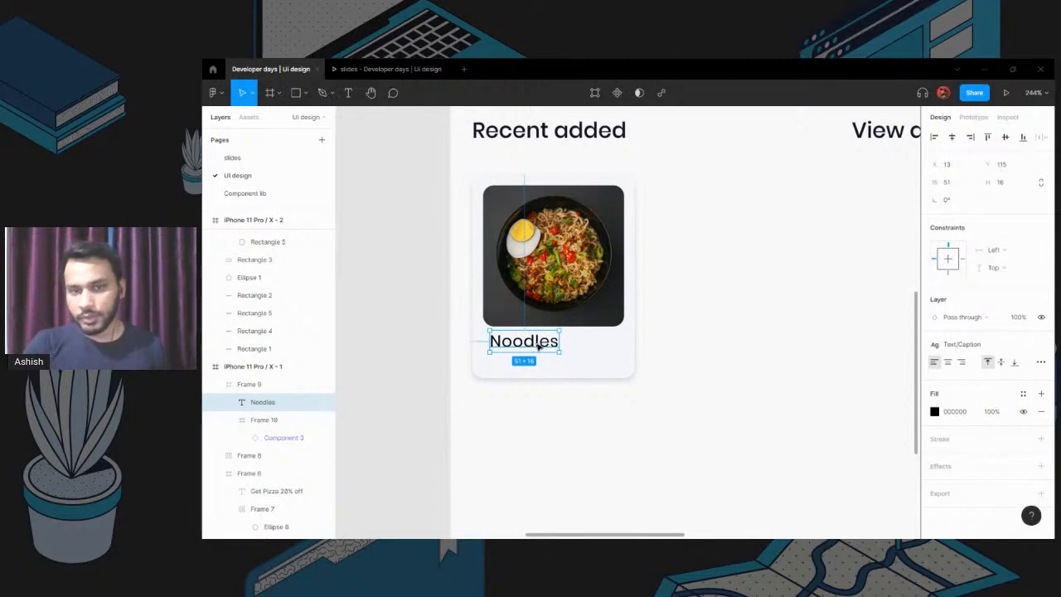
left_click_drag(537, 344, 536, 347)
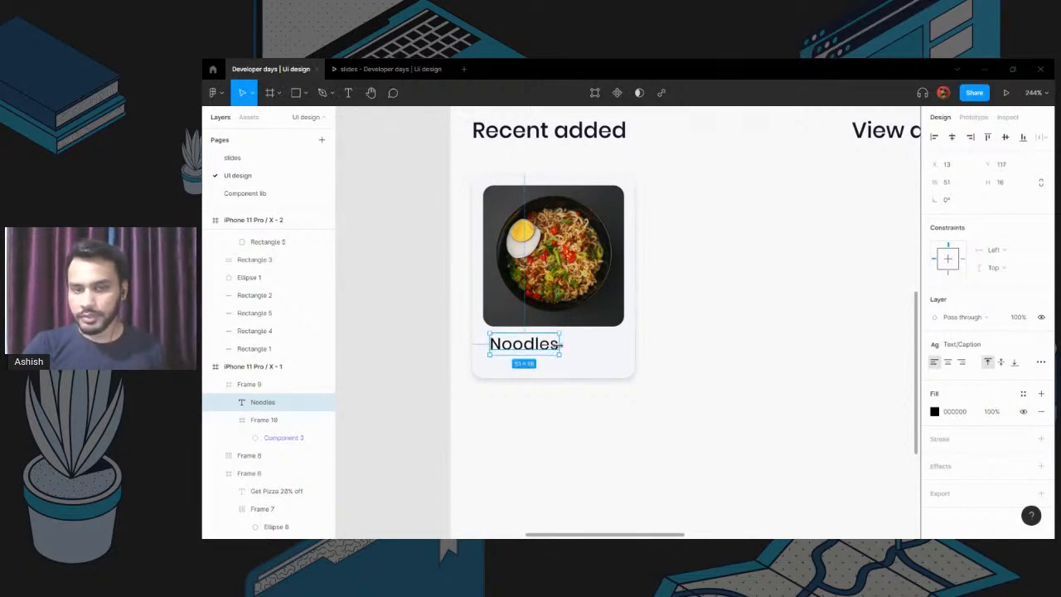
Step: Try the Button text style on the "Noodles" label, settle on Body 2, and reposition it at X 12, Y 119
left_click(966, 344)
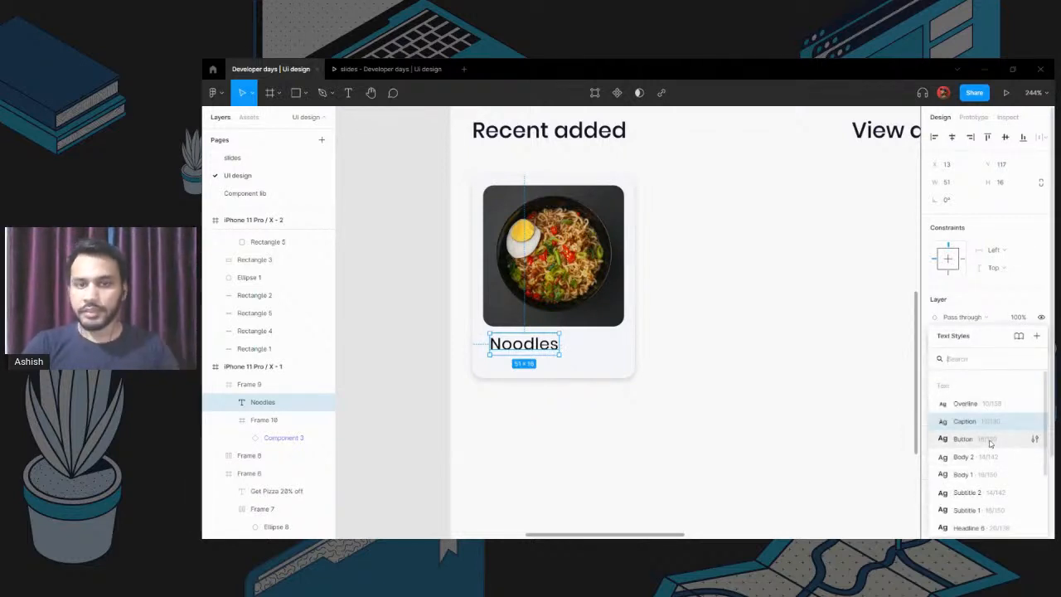
left_click(826, 426)
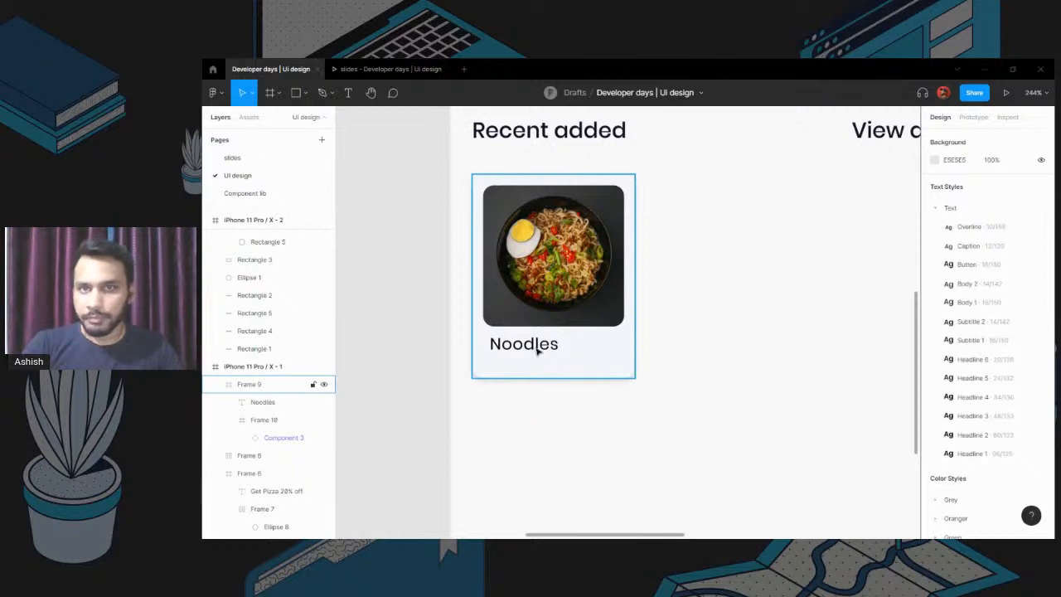
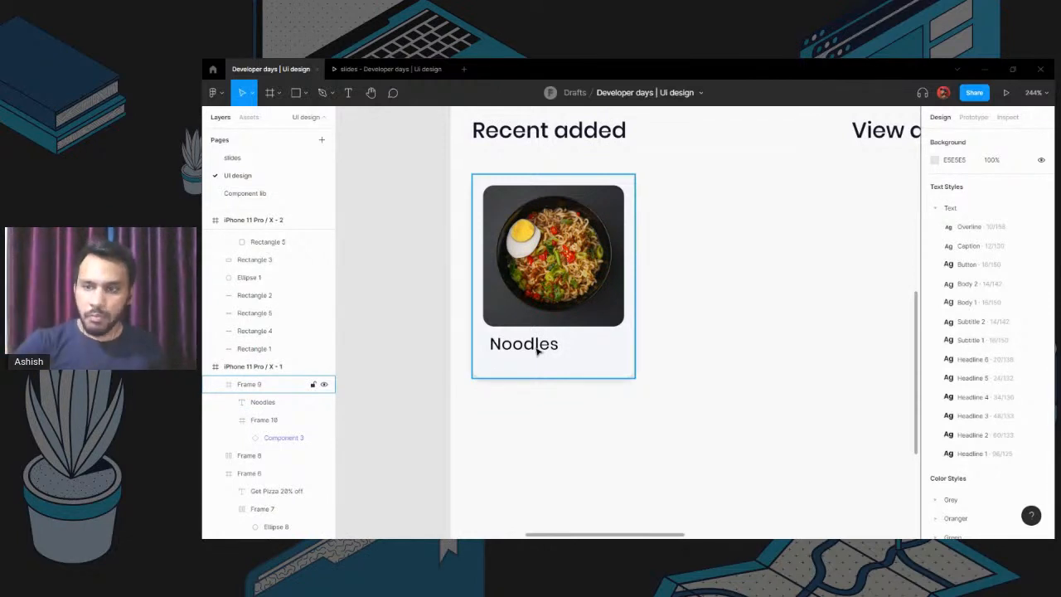
scroll(609, 371, "down", 3)
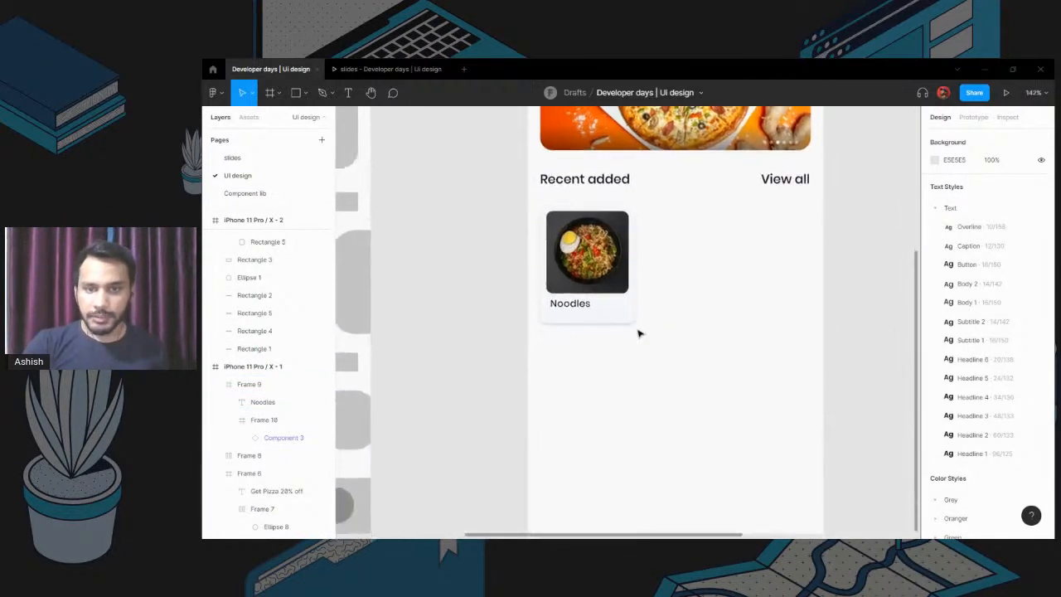
scroll(639, 331, "up", 5)
left_click(501, 262)
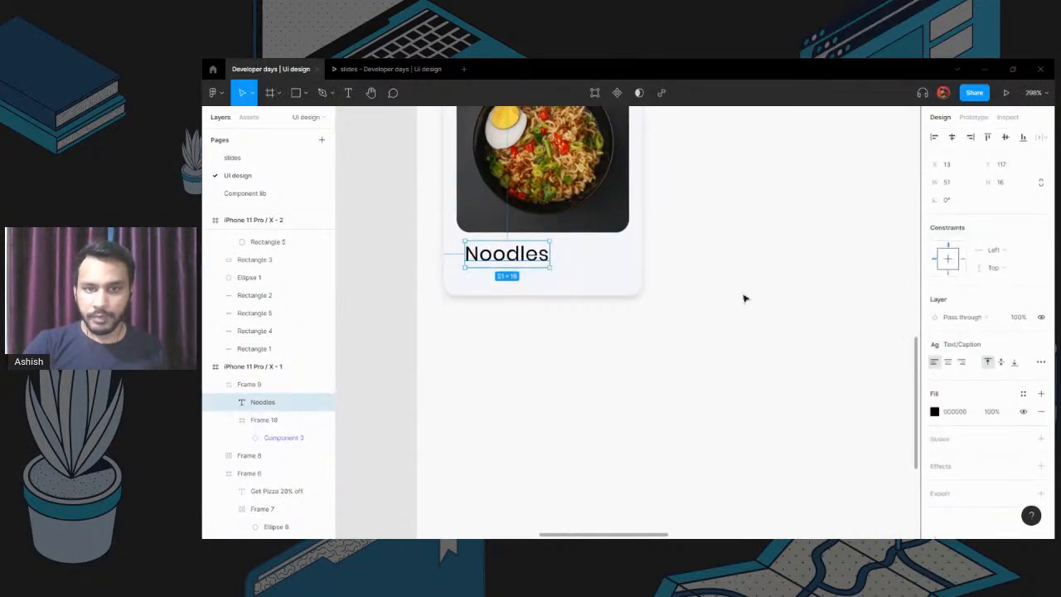
left_click(987, 359)
left_click(987, 443)
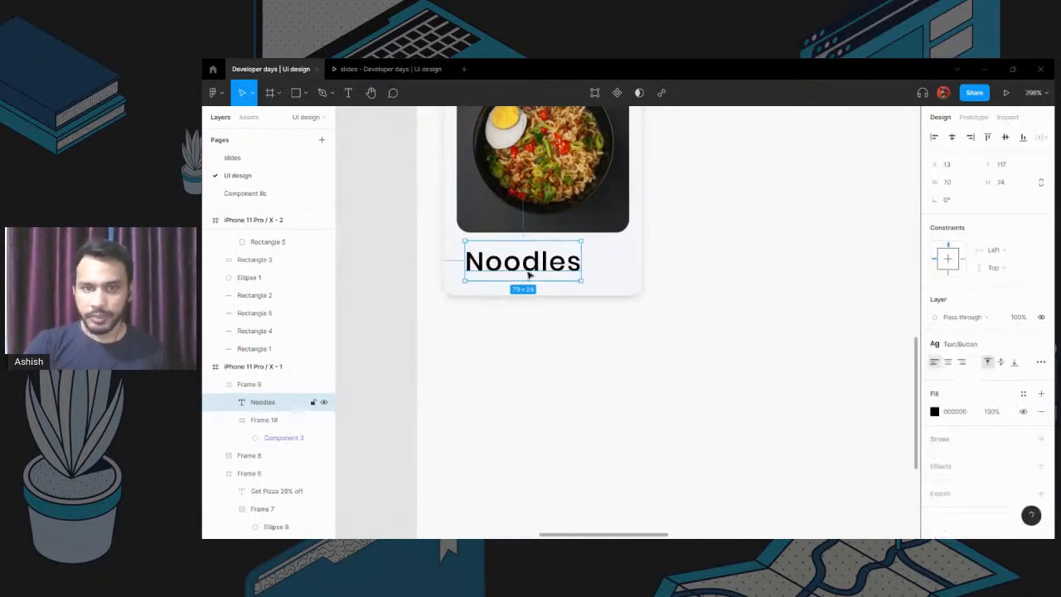
left_click(988, 343)
left_click(994, 461)
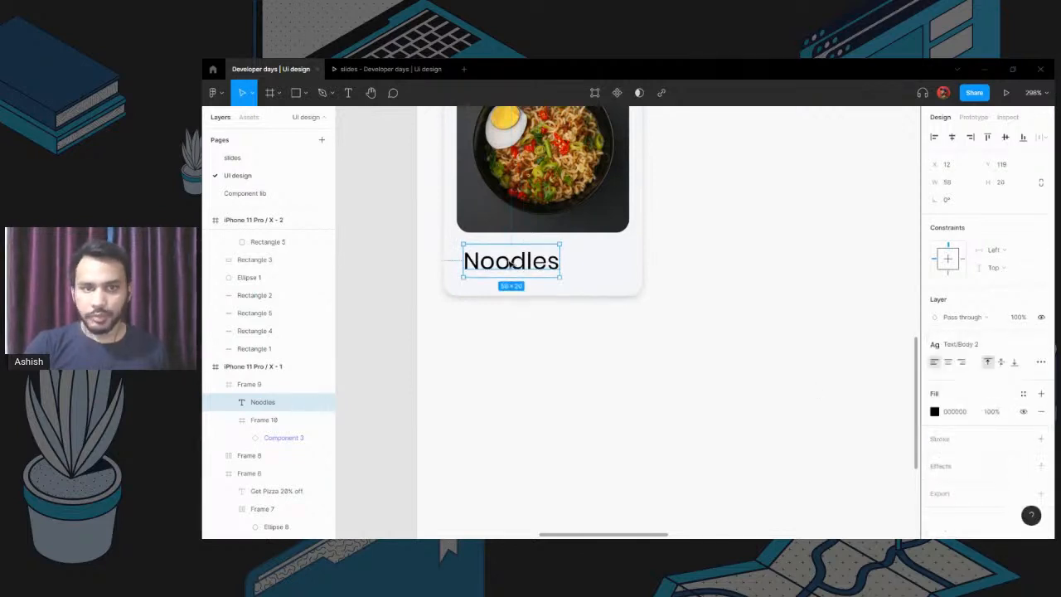
left_click(715, 300)
scroll(702, 298, "up", 1)
left_click_drag(691, 287, 698, 332)
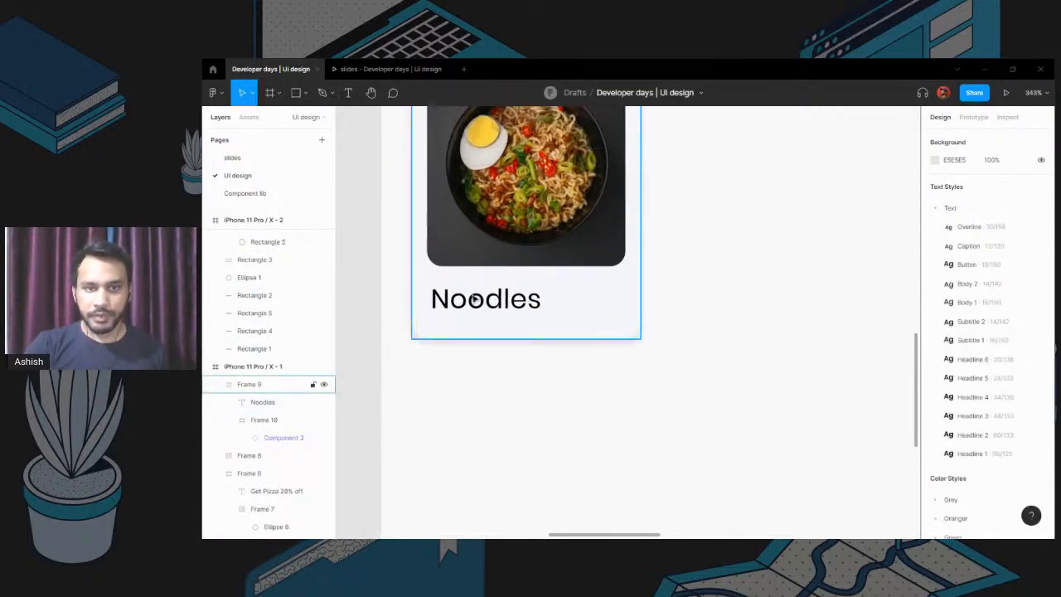
double_click(475, 299)
left_click_drag(542, 307, 649, 307)
key("Return")
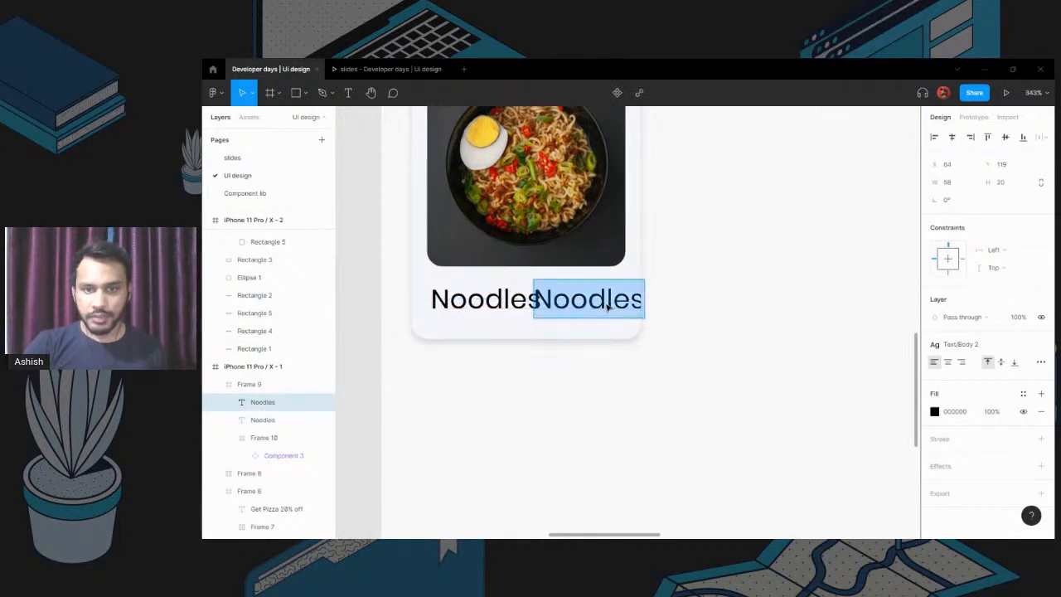
key("BackSpace")
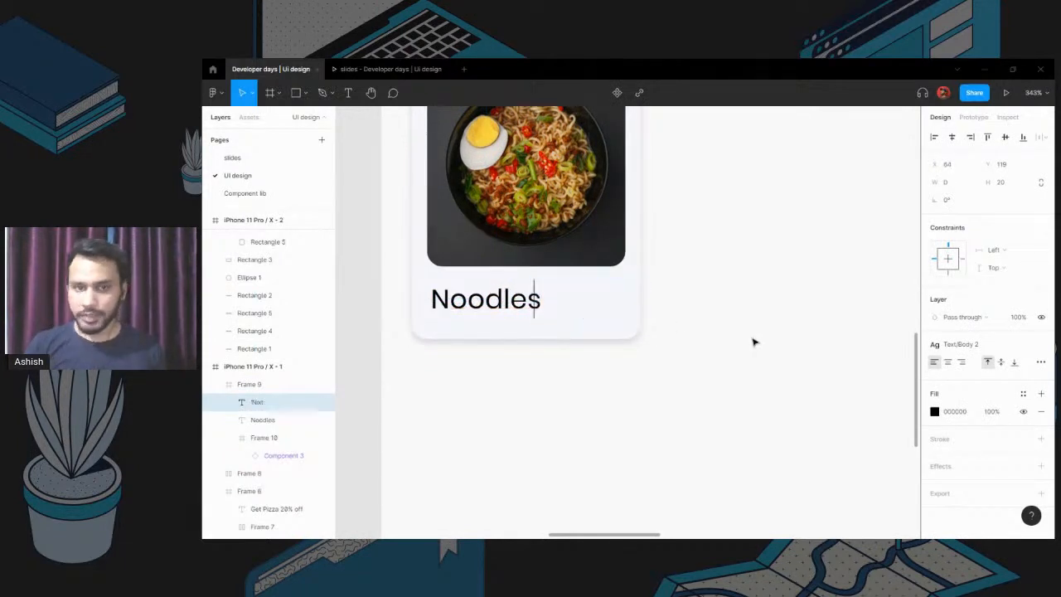
key("Escape")
Step: Insert an instance of the icon component from the Component lib page below the card and switch it to the cart variant
scroll(718, 348, "down", 5)
scroll(660, 347, "up", 1)
left_click_drag(721, 344, 661, 349)
key("ctrl+/")
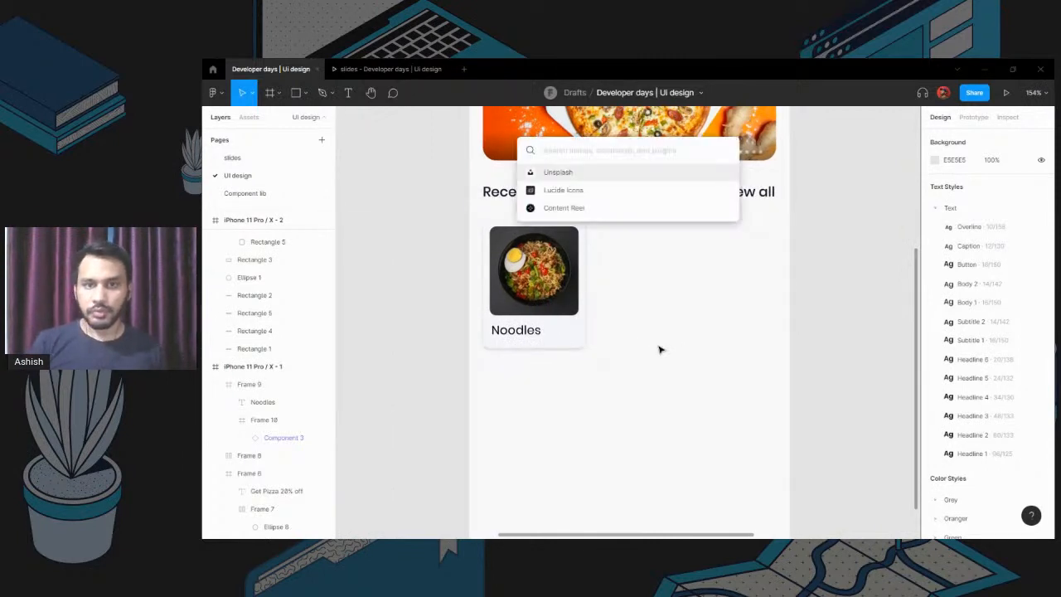
key("Escape")
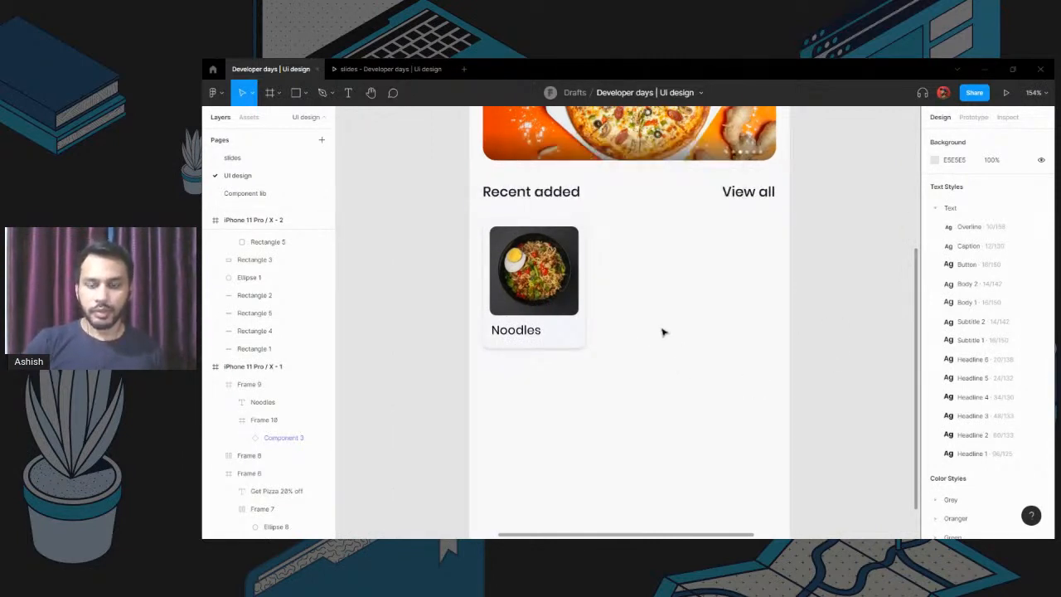
key("shift+i")
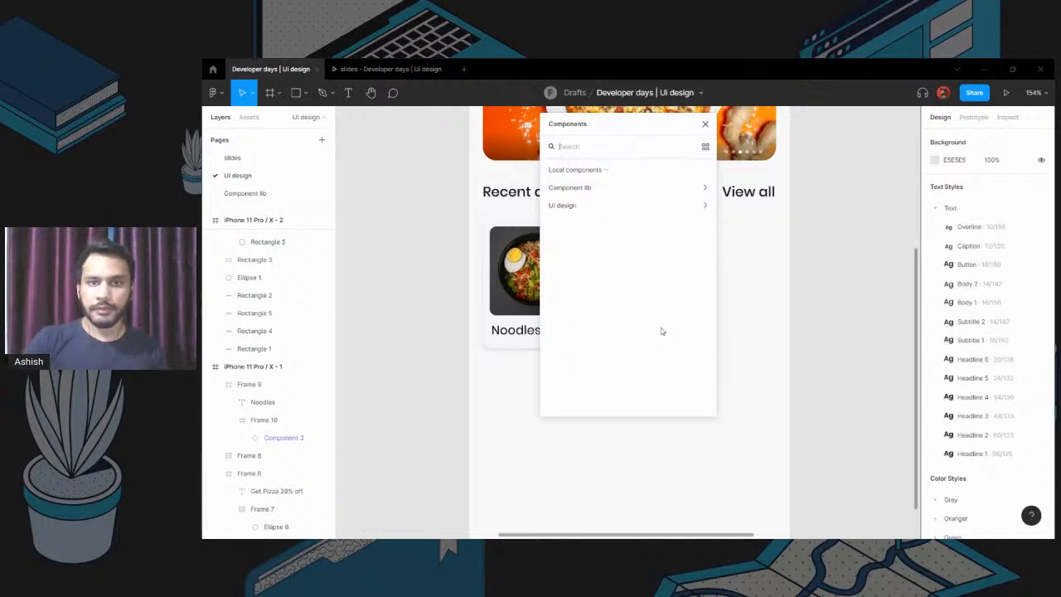
left_click(644, 186)
left_click_drag(575, 206, 770, 384)
left_click(986, 281)
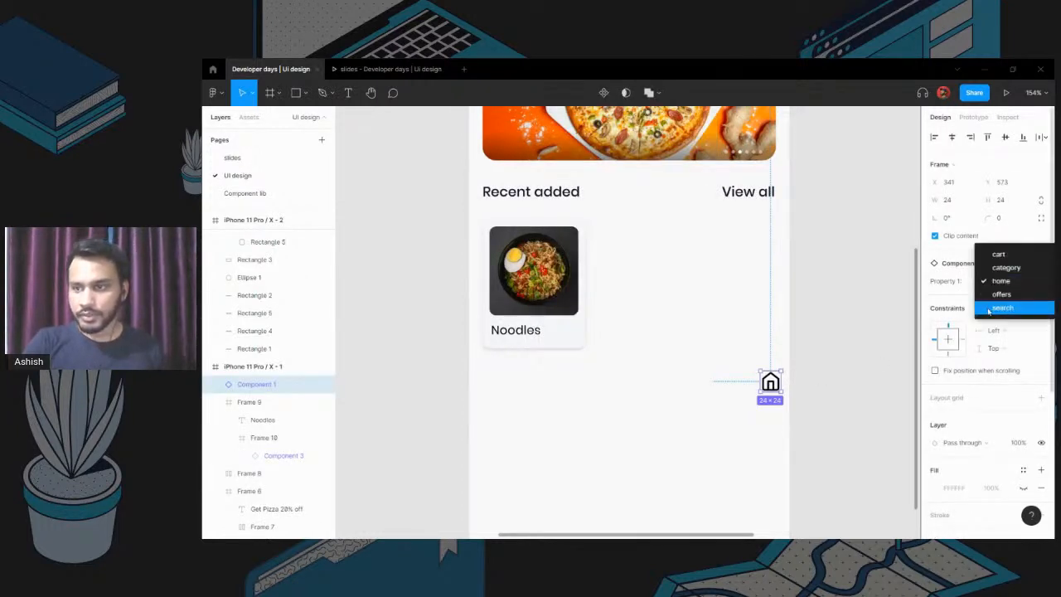
left_click(998, 254)
left_click(788, 407)
Step: Move the cart icon into the card beside the "Noodles" label, its edge aligned with the photo at X 88, Y 119
scroll(751, 421, "up", 5)
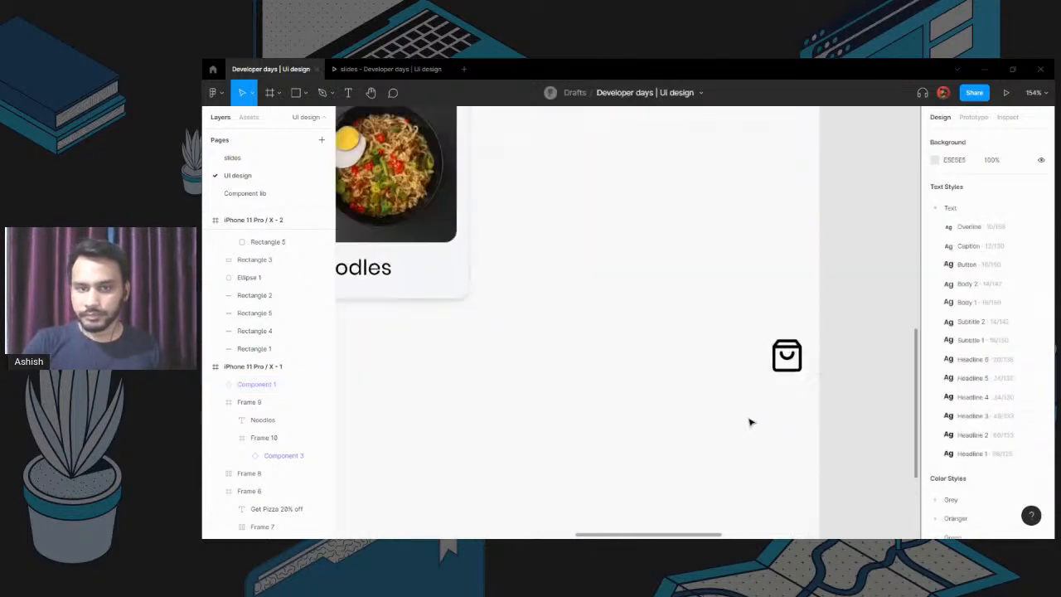
left_click_drag(852, 388, 509, 304)
left_click(586, 308)
scroll(587, 312, "down", 3)
scroll(623, 346, "up", 5)
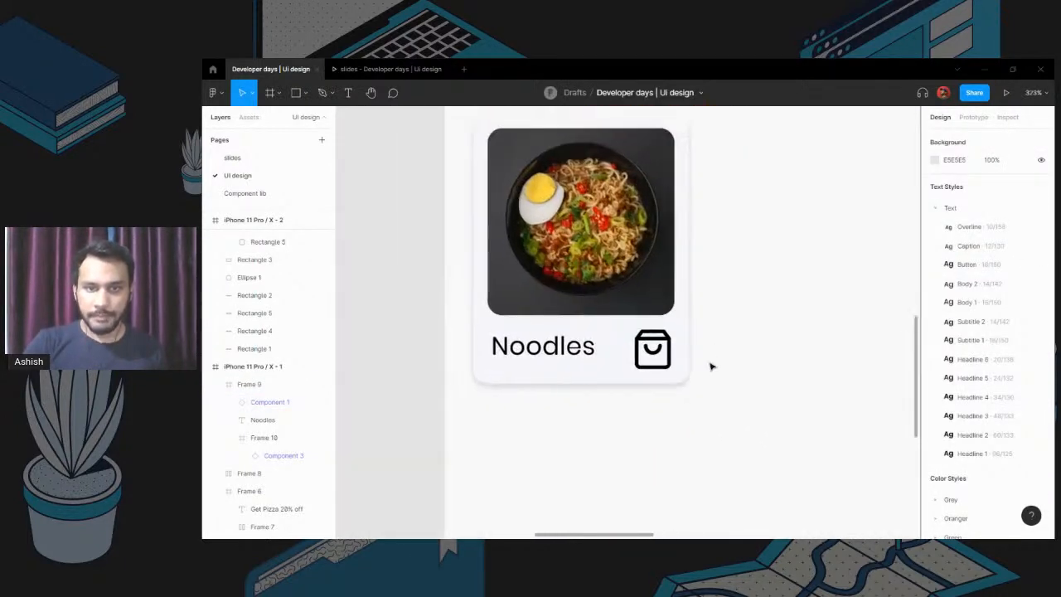
left_click_drag(656, 353, 659, 351)
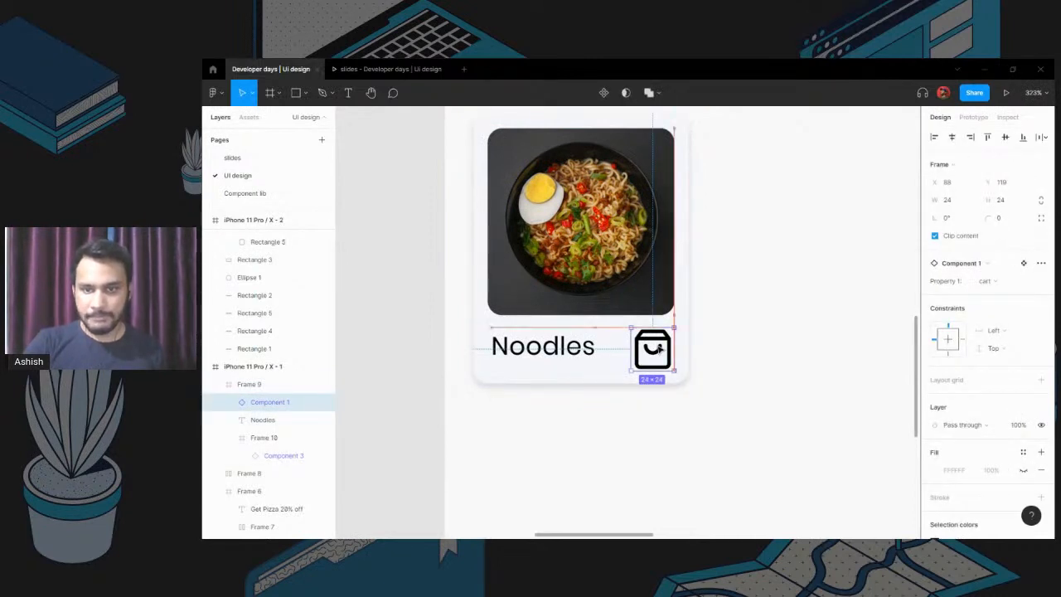
Step: Apply the Oranger/500 color style to the cart icon in the noodle card
scroll(961, 431, "down", 3)
left_click(1022, 341)
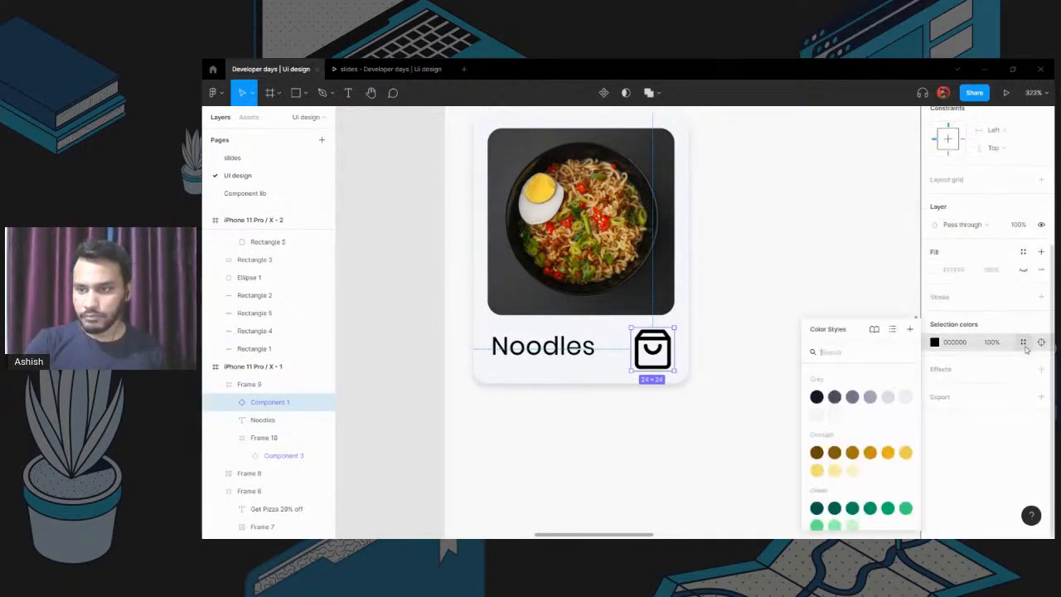
left_click(887, 453)
left_click(1022, 341)
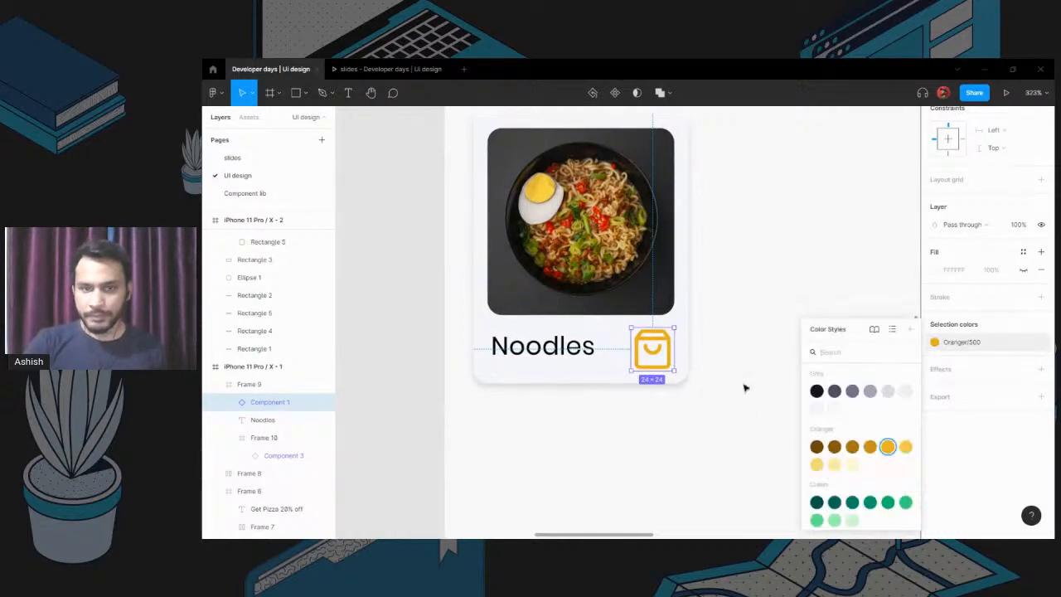
Step: Delete the cart icon from the noodle card
left_click(640, 356)
double_click(651, 352)
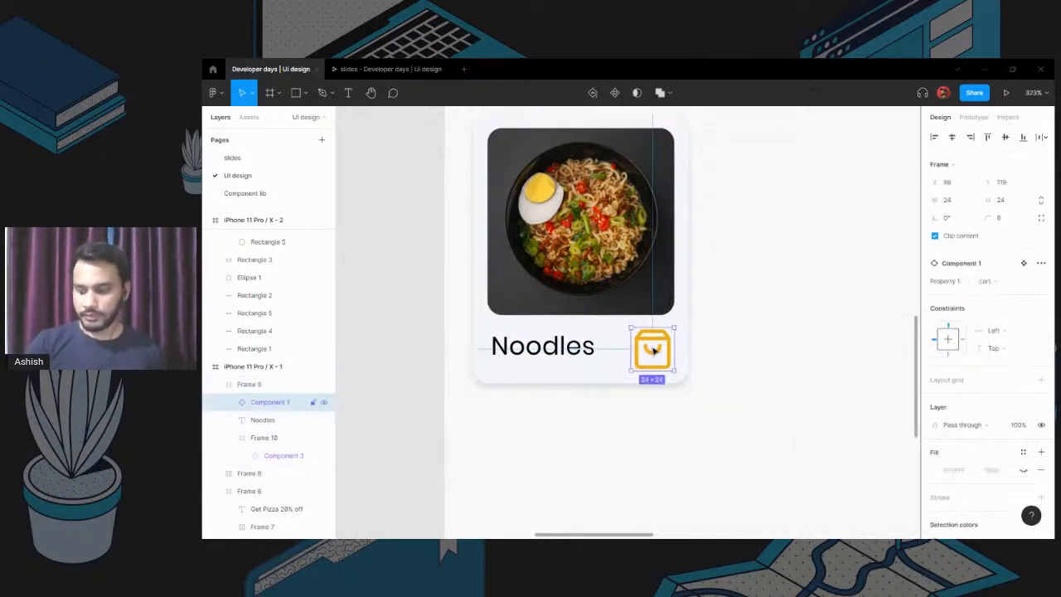
key("Delete")
scroll(702, 372, "down", 3)
scroll(638, 378, "up", 2)
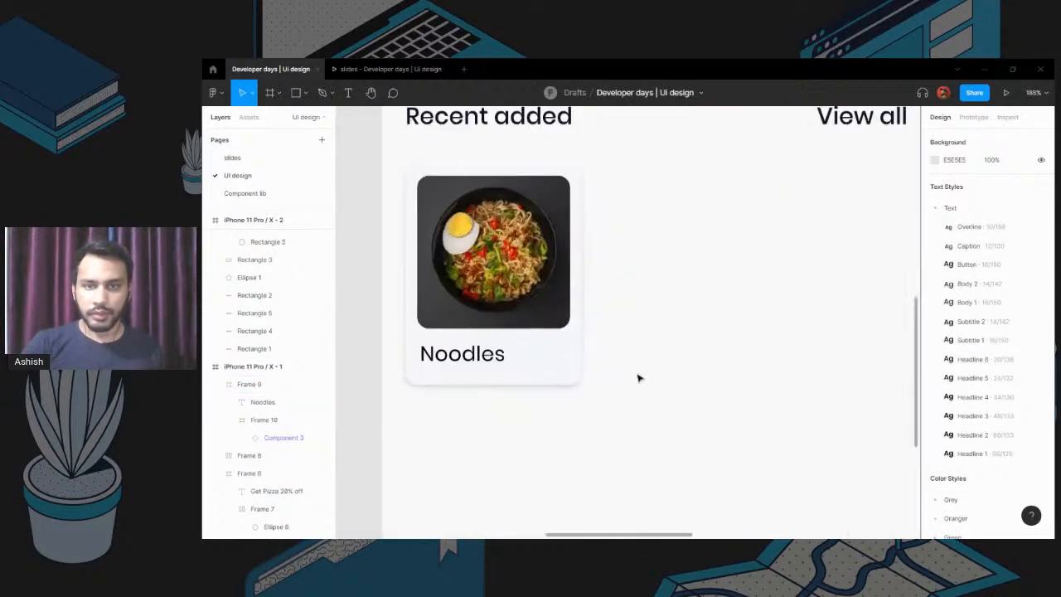
Step: Move the "Noodles" label up to X 10, Y 113 and duplicate it directly below at Y 130
scroll(638, 378, "up", 2)
double_click(598, 339)
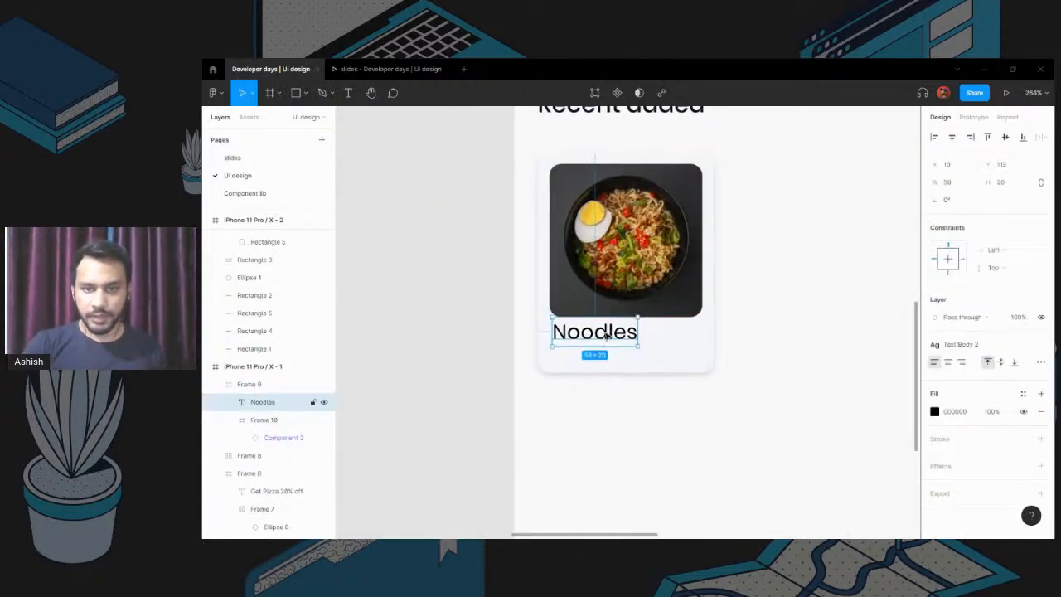
left_click_drag(605, 335, 602, 361)
Step: Change the text of the duplicated label to the price "$ 14"
double_click(600, 362)
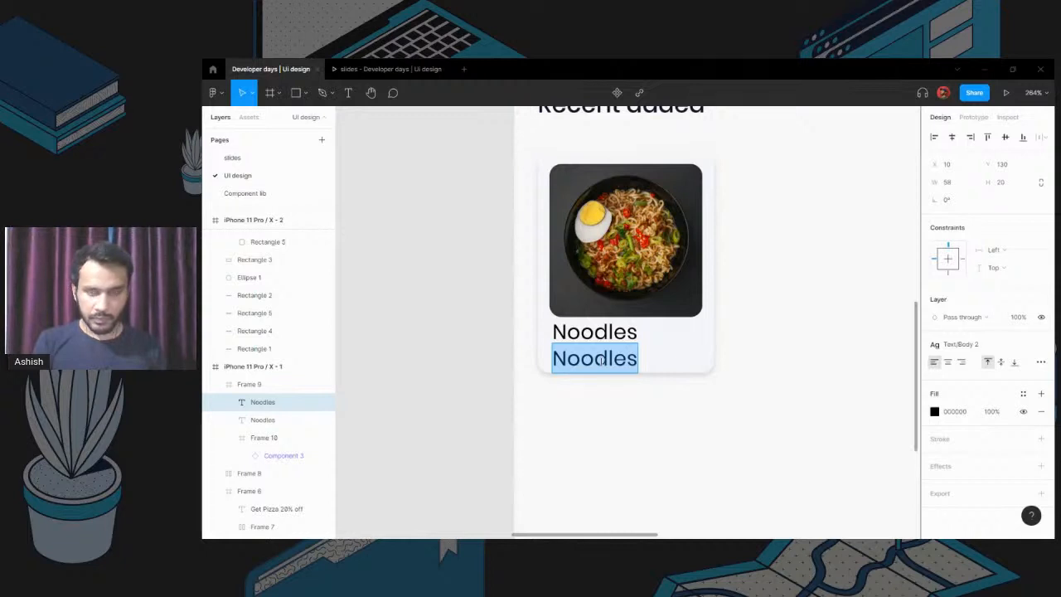
type("$")
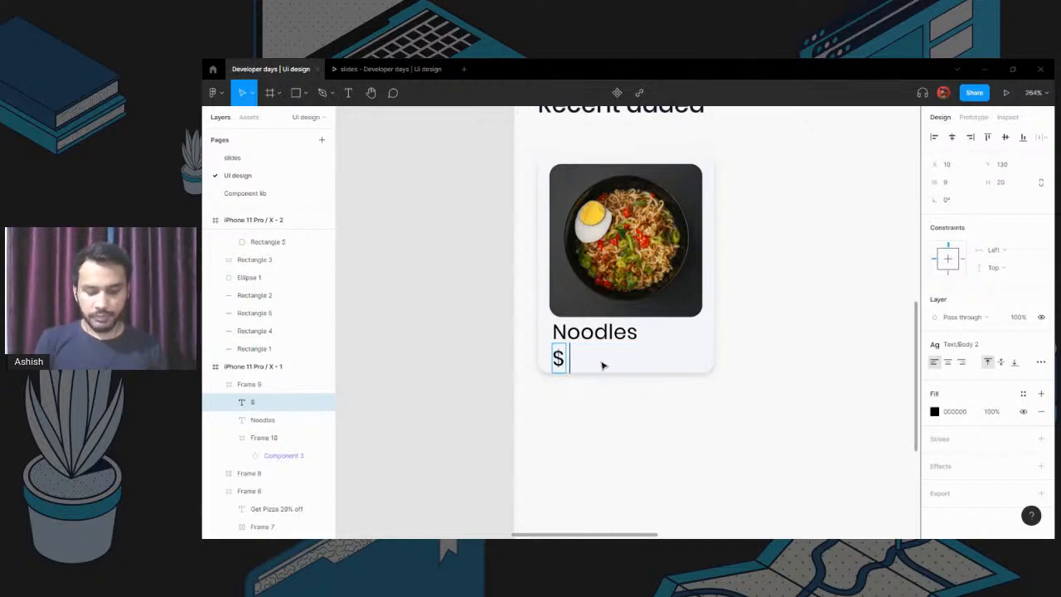
type(" 4")
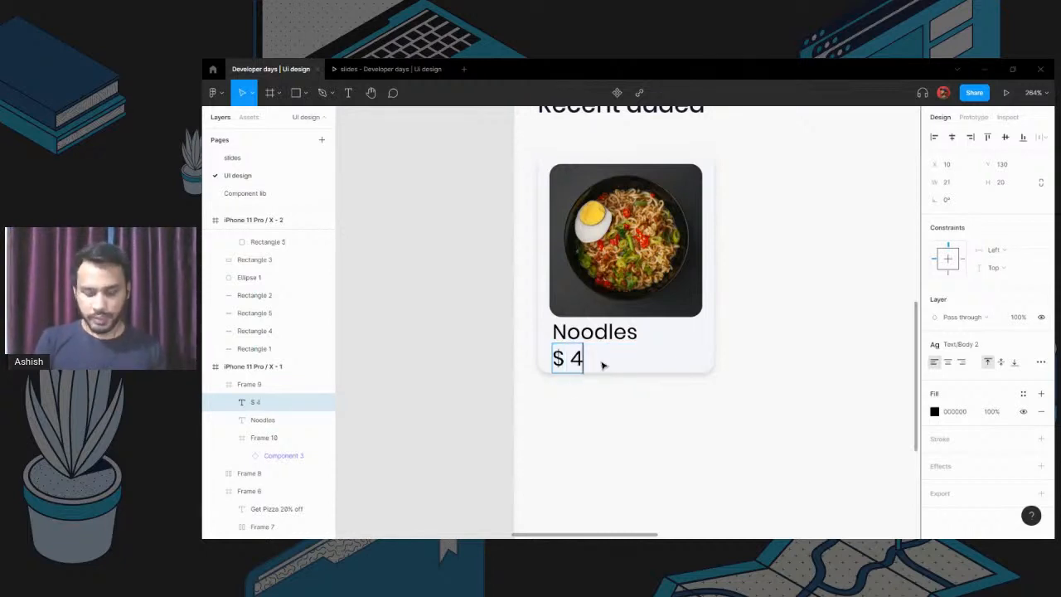
key("BackSpace")
type("14")
key("Escape")
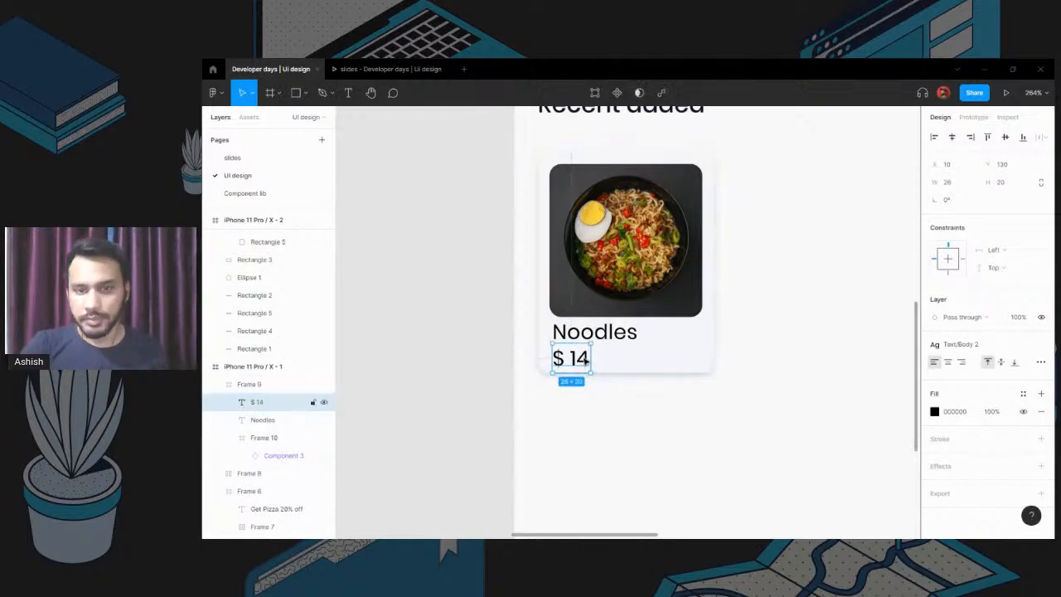
Step: Line up the "Noodles" label and the "$ 14" price in one row beneath the photo at Y 122 and wrap them in an auto layout
left_click_drag(585, 361, 698, 349)
left_click_drag(613, 332, 630, 350)
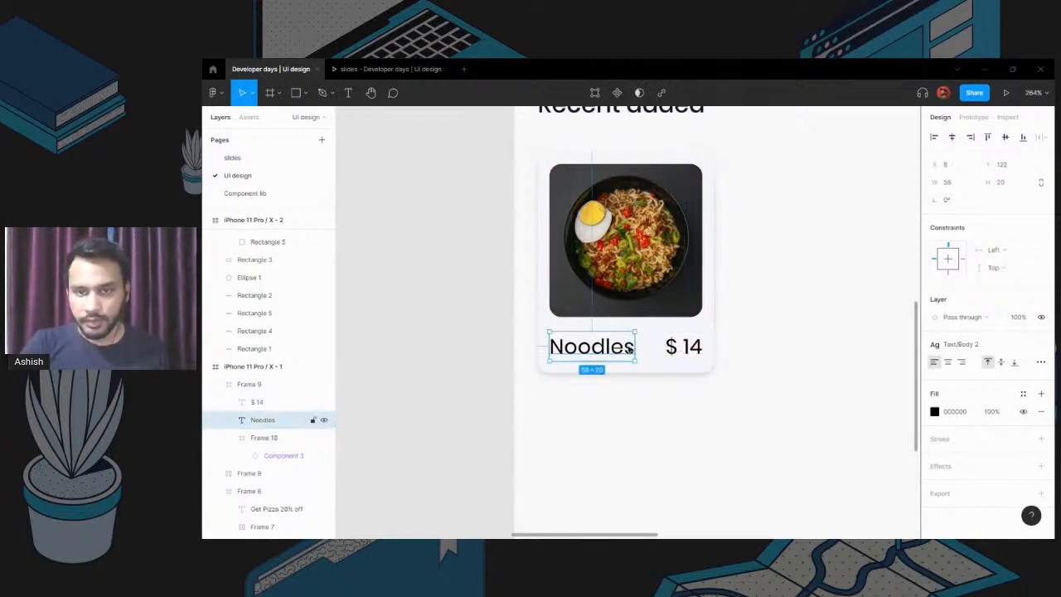
left_click(683, 347, "shift")
key("shift+a")
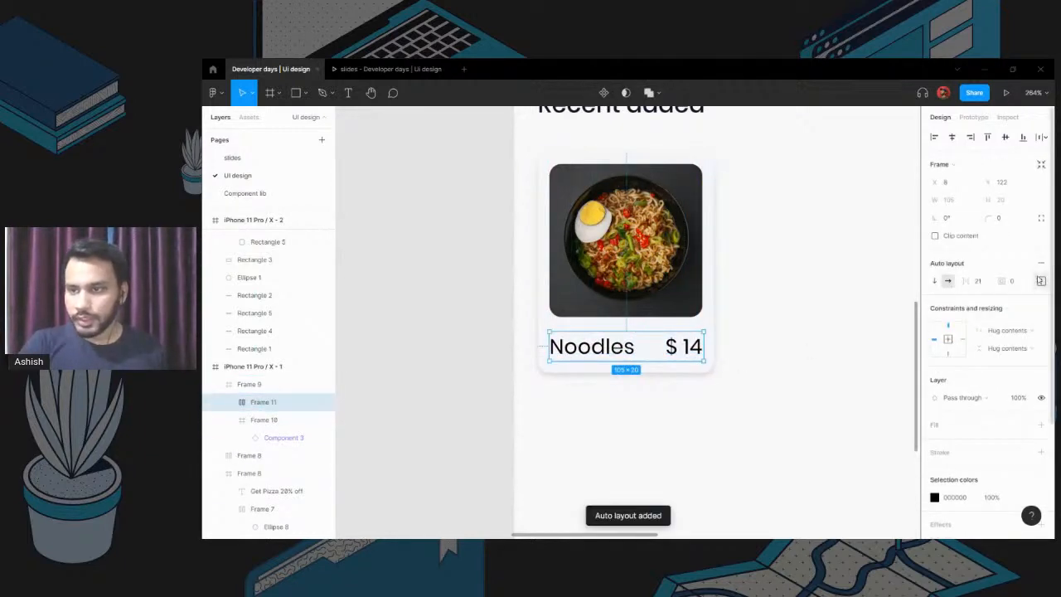
Step: Set the label row's auto layout spacing mode to Space between and resize the row to the photo's width of 104
left_click(1041, 281)
left_click(1001, 373)
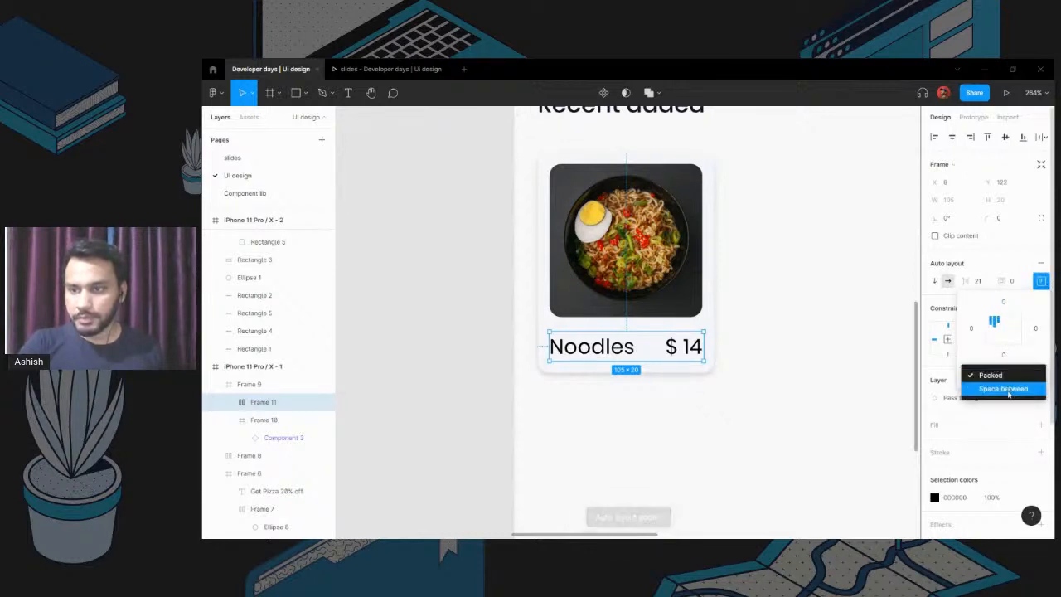
left_click(1003, 388)
left_click(848, 367)
double_click(568, 351)
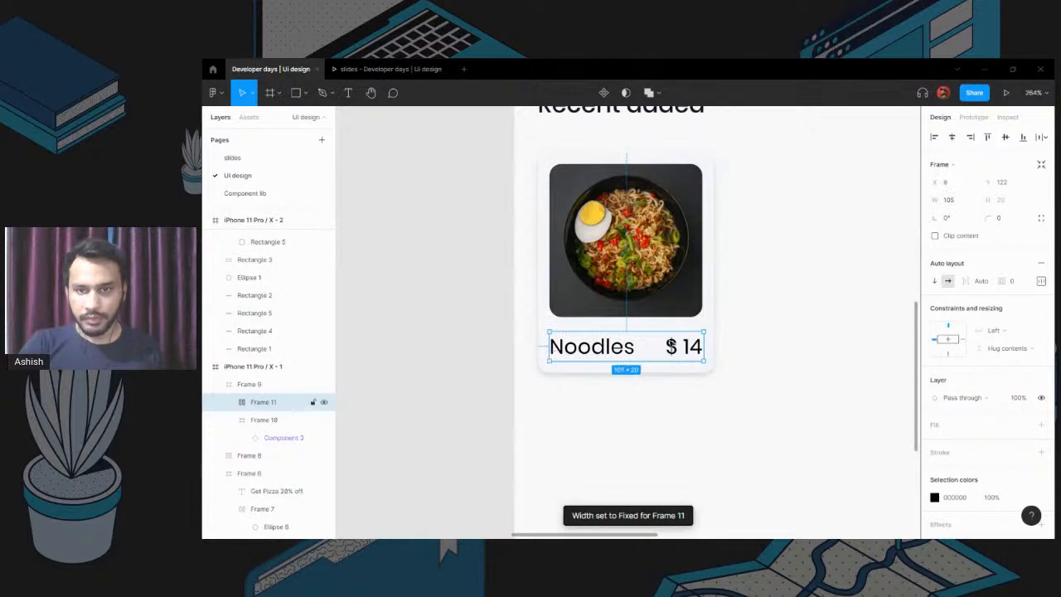
left_click_drag(704, 348, 702, 347)
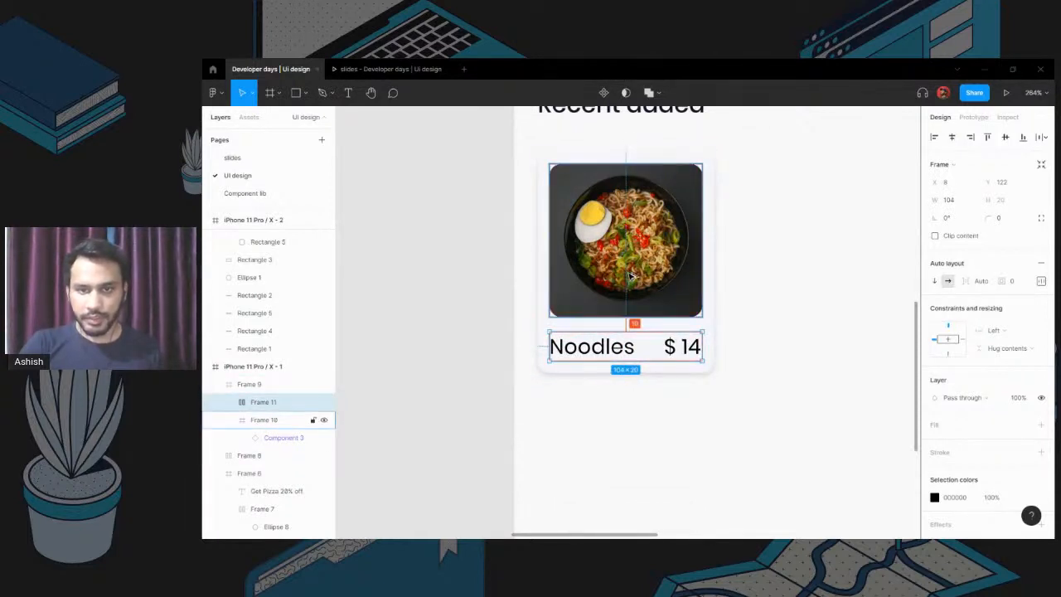
Step: Wrap the food photo and the label row in a vertical auto layout with a spacing of 8
left_click(637, 318)
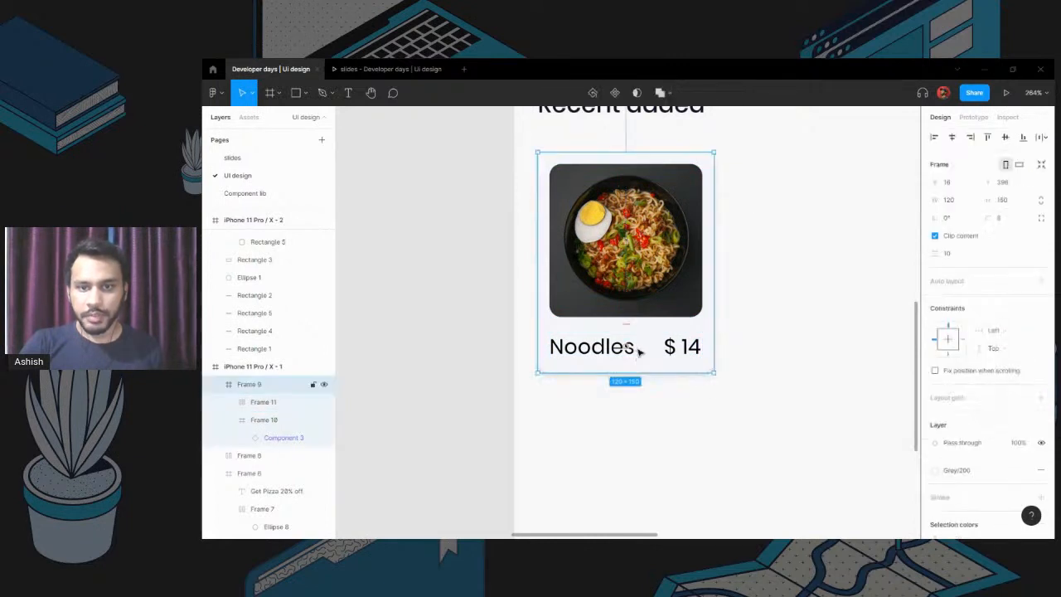
double_click(638, 352)
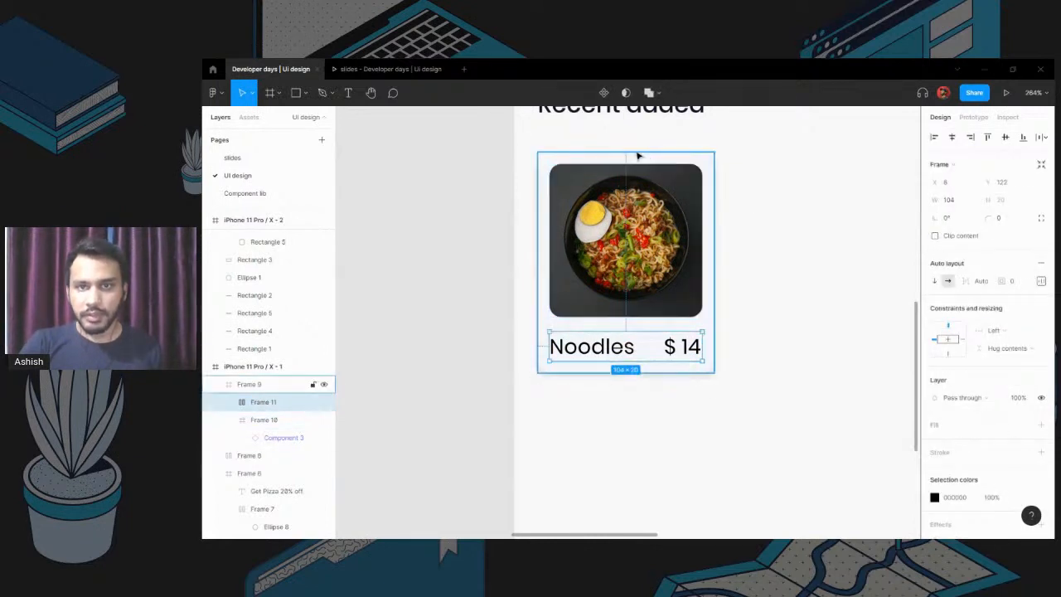
left_click(643, 203)
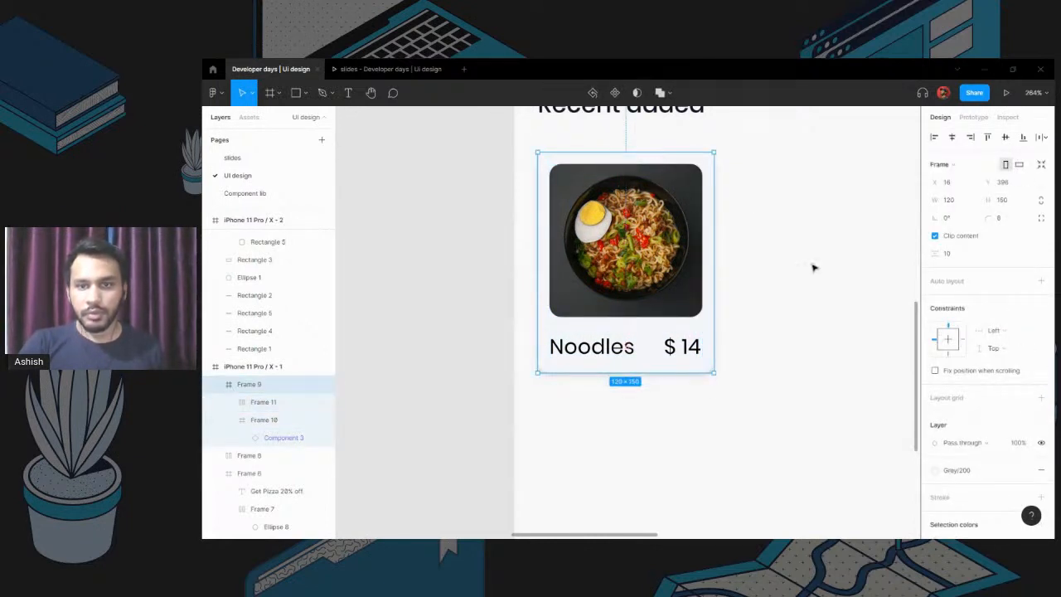
scroll(795, 265, "down", 5)
scroll(727, 301, "up", 3)
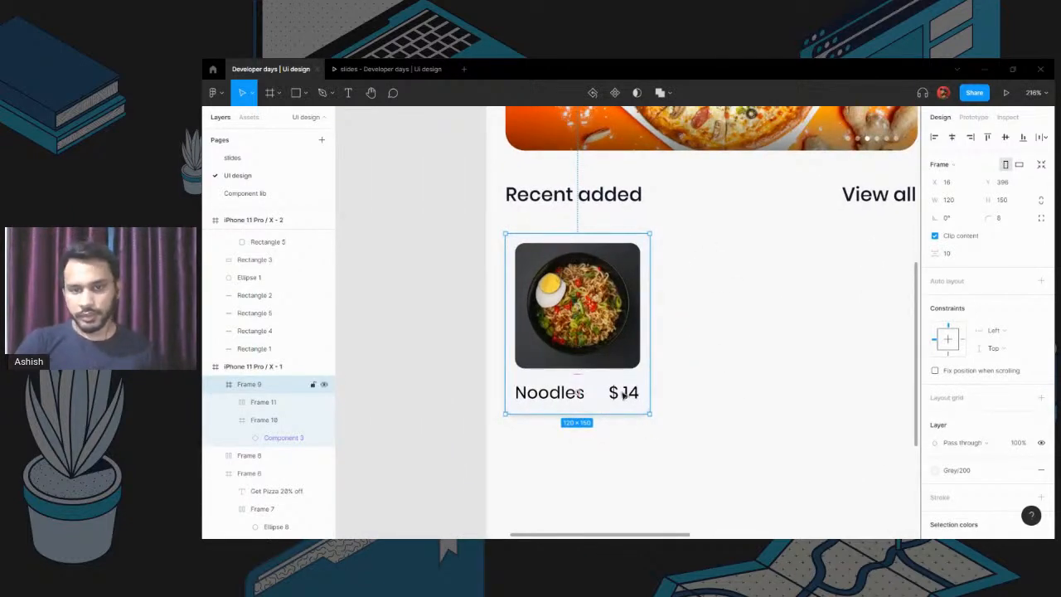
key("Return")
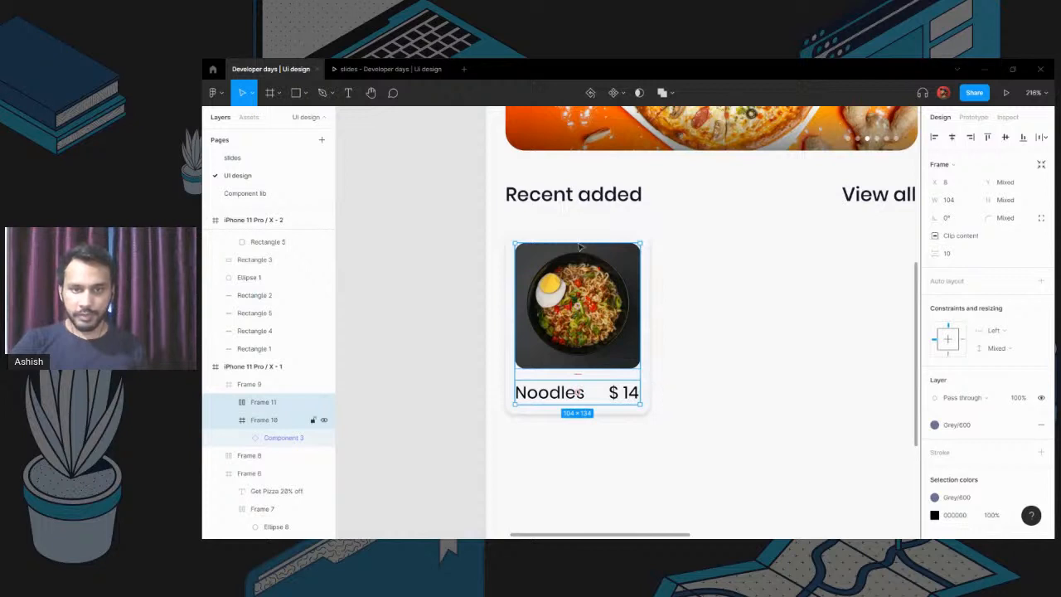
key("shift+a")
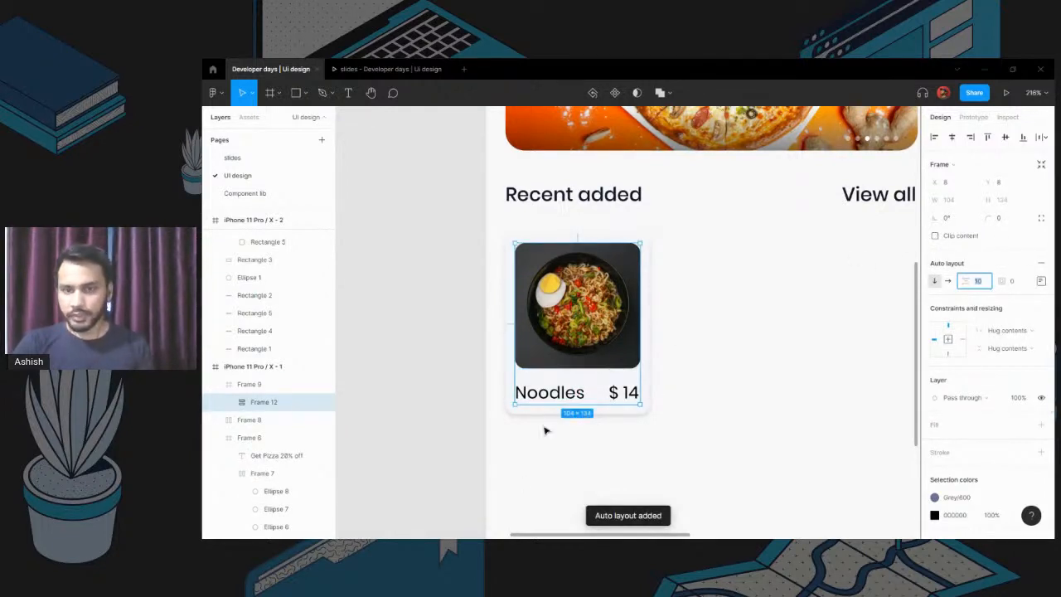
left_click(686, 417)
Step: Add auto layout to the outer card frame so that it hugs its contents
left_click(640, 400)
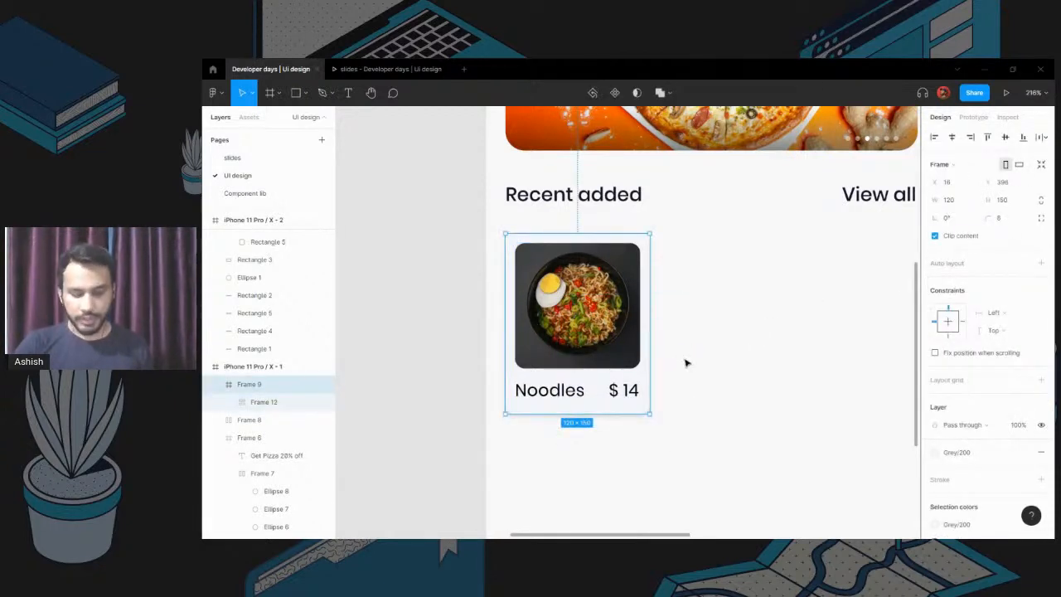
key("shift+a")
left_click(689, 407)
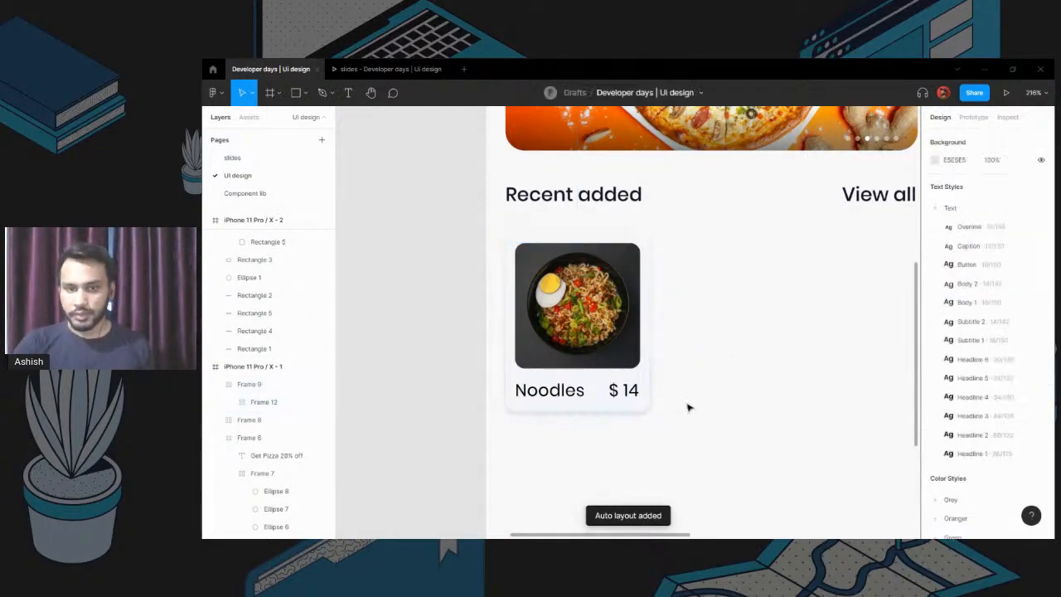
Step: Examine the auto layout settings of the card, its inner content frame and the label row
scroll(706, 399, "down", 1)
scroll(707, 385, "up", 3)
left_click_drag(708, 373, 745, 405)
left_click(692, 305)
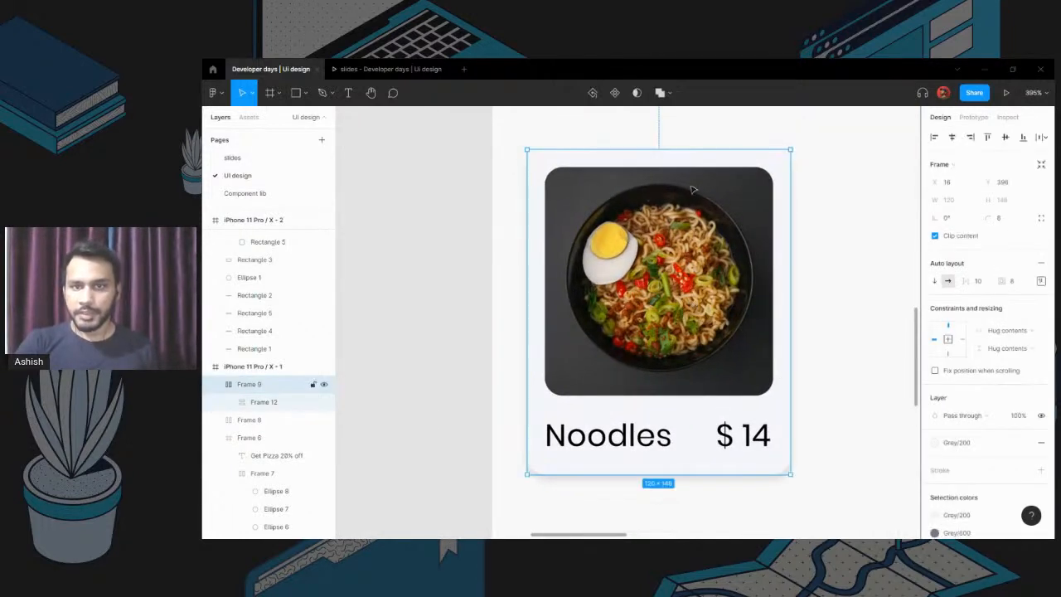
left_click(690, 235)
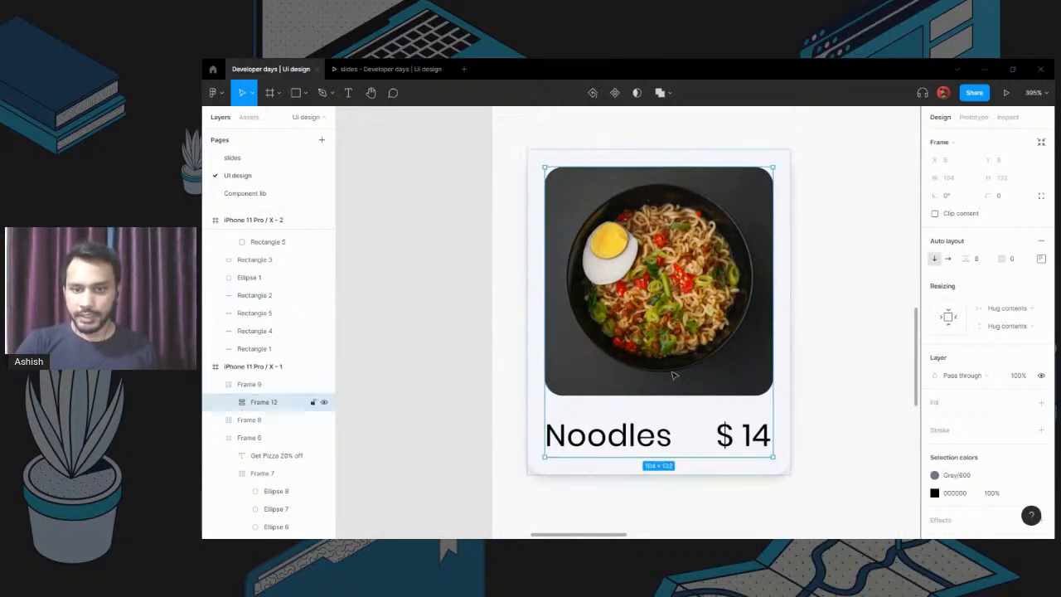
left_click(661, 444)
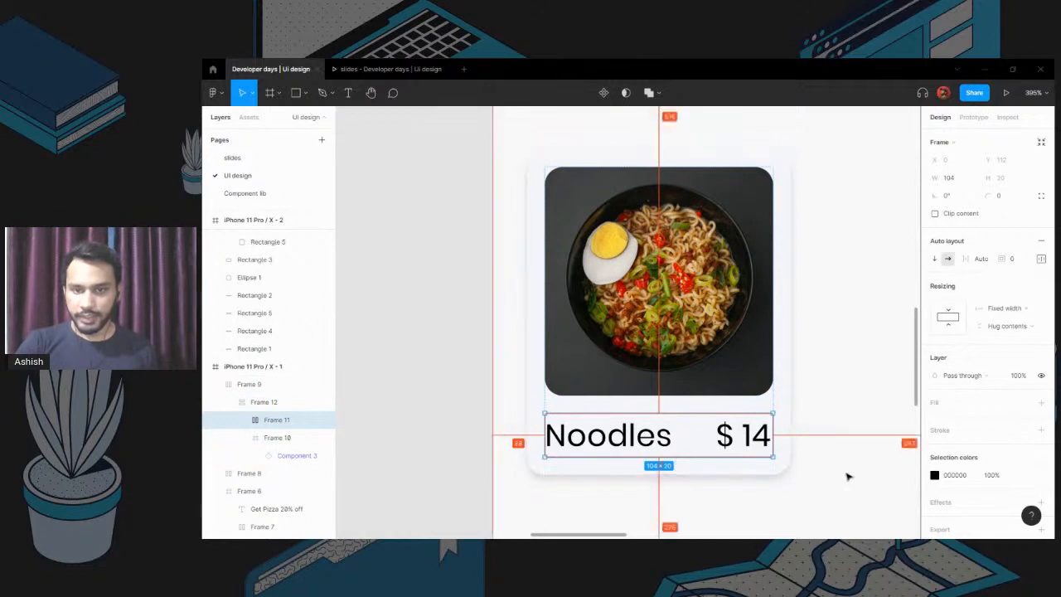
scroll(850, 474, "down", 4)
left_click_drag(854, 472, 615, 353)
scroll(593, 348, "up", 1)
scroll(591, 353, "down", 1)
left_click(491, 317)
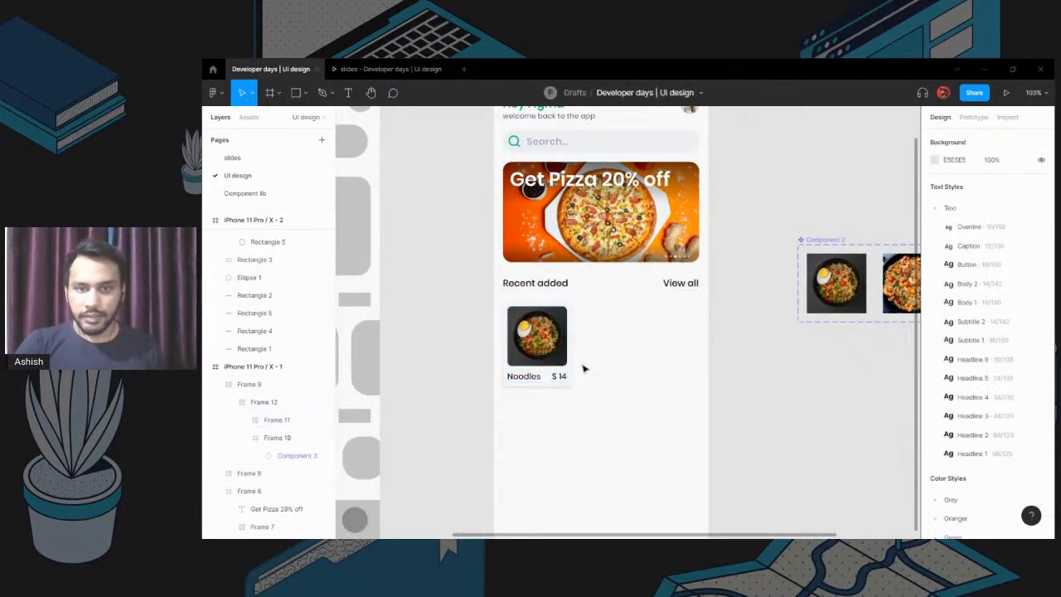
Step: Move the noodle card out of the phone screen onto the canvas beneath the food image component set, at X 254, Y 52
scroll(582, 369, "up", 2)
scroll(635, 317, "down", 2)
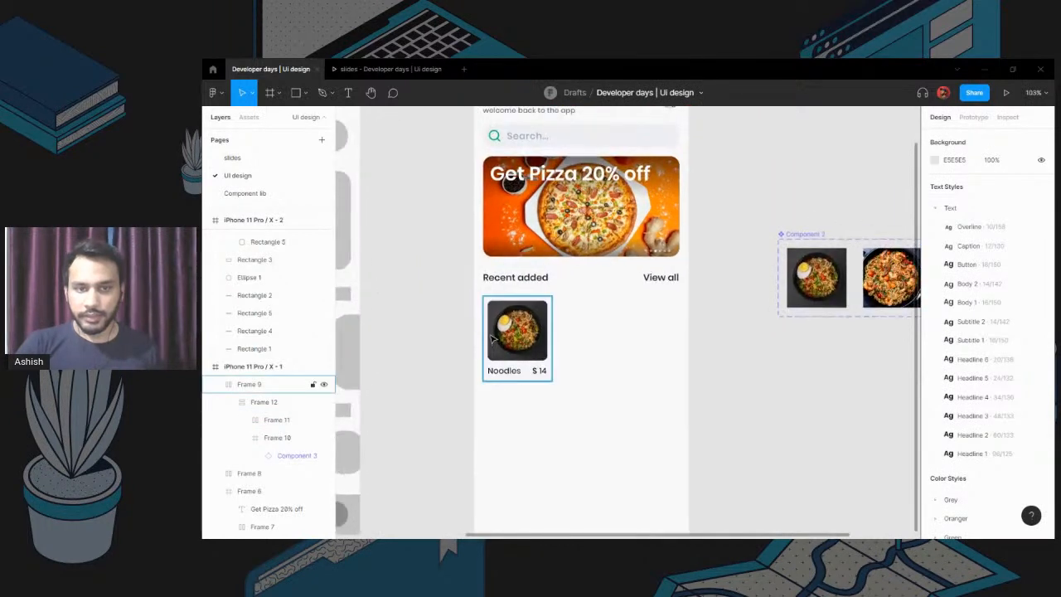
left_click_drag(524, 333, 831, 383)
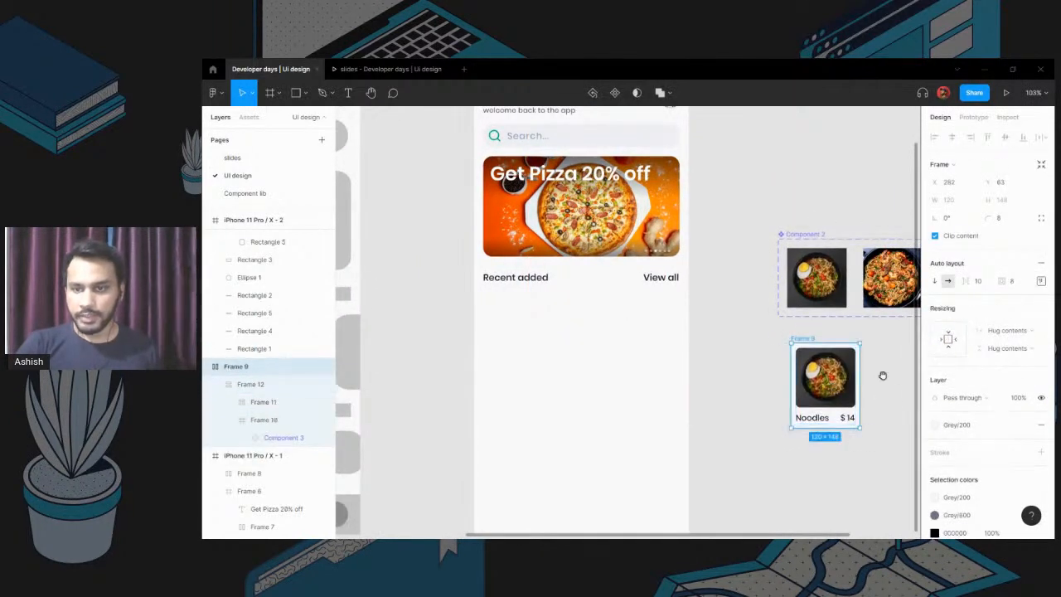
scroll(862, 357, "right", 2)
scroll(862, 356, "down", 1)
left_click_drag(742, 336, 726, 330)
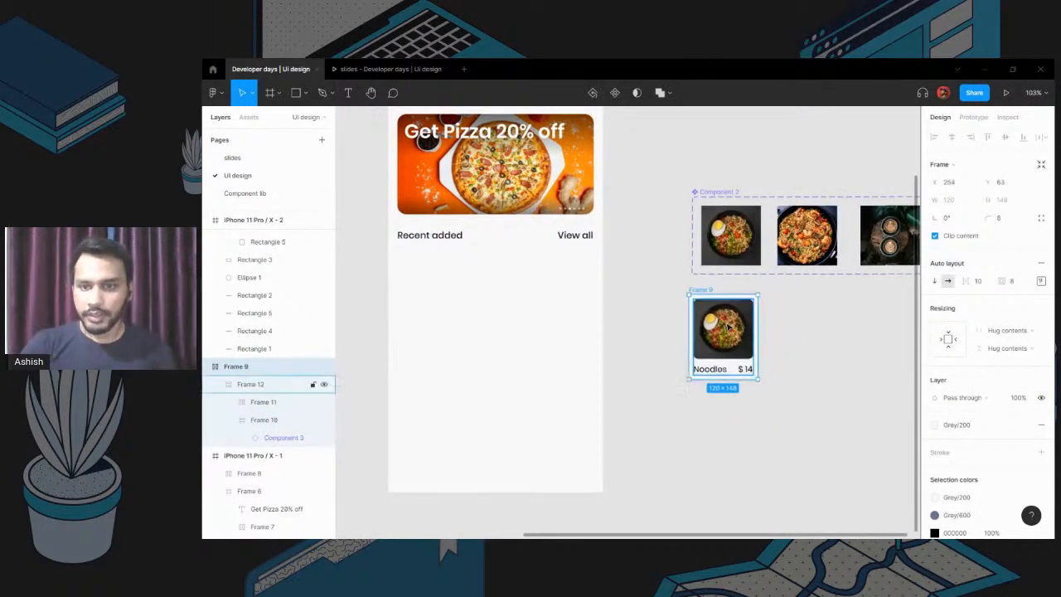
Step: Turn the noodle card into a component and rename it "Food card"
left_click(618, 97)
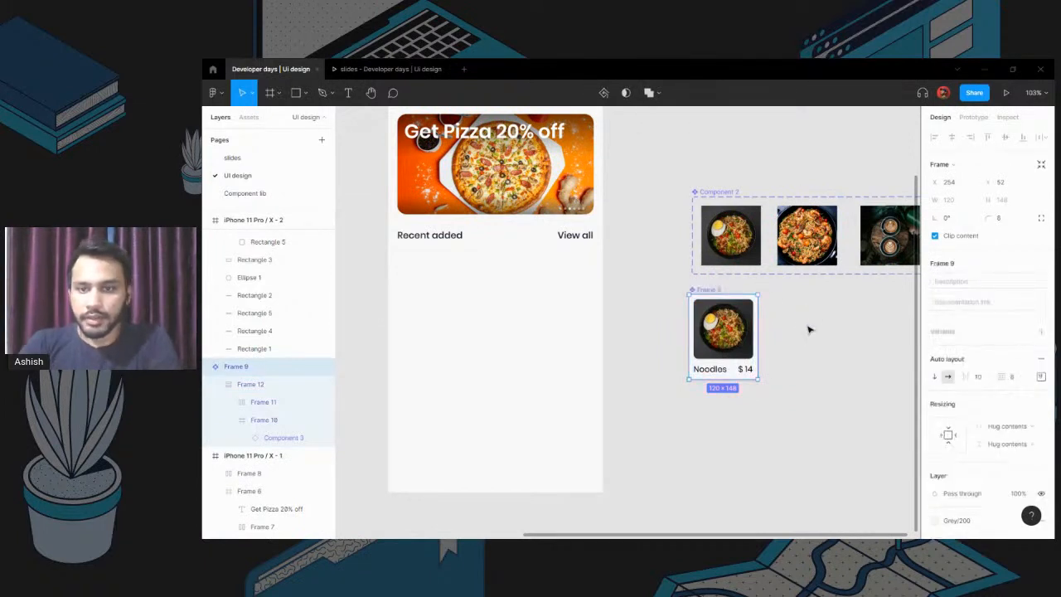
left_click(809, 329)
left_click(714, 291)
double_click(714, 292)
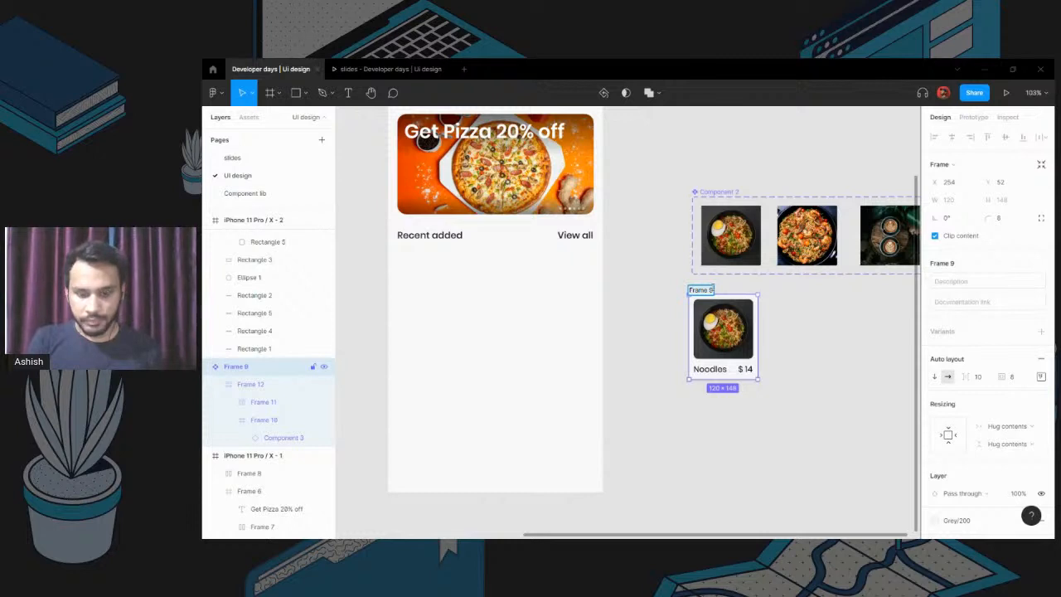
type("Foo")
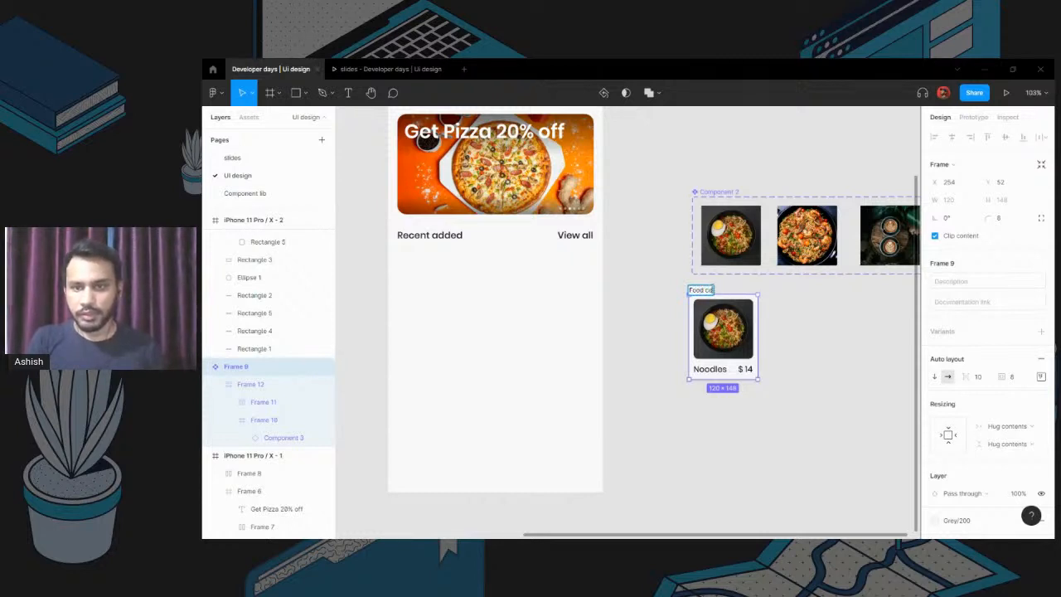
type("d card")
key("Return")
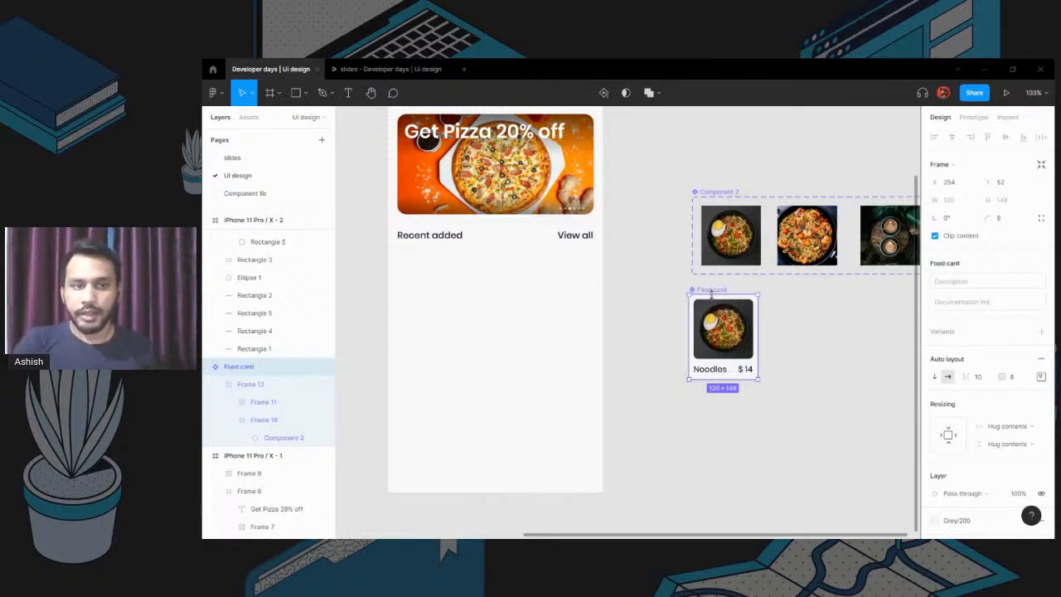
Step: Move the Food card to X 259, Y 38 and send it together with the food image component set to the "Component lib" page
left_click_drag(713, 292, 717, 281)
scroll(809, 350, "down", 1)
scroll(809, 350, "down", 3)
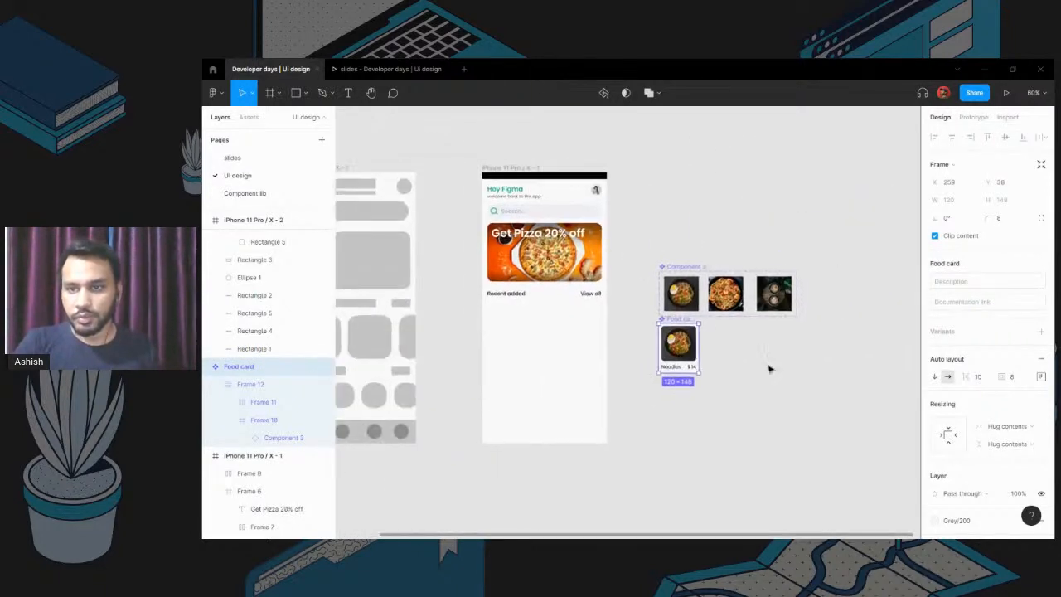
scroll(760, 376, "up", 2)
left_click_drag(828, 416, 560, 178)
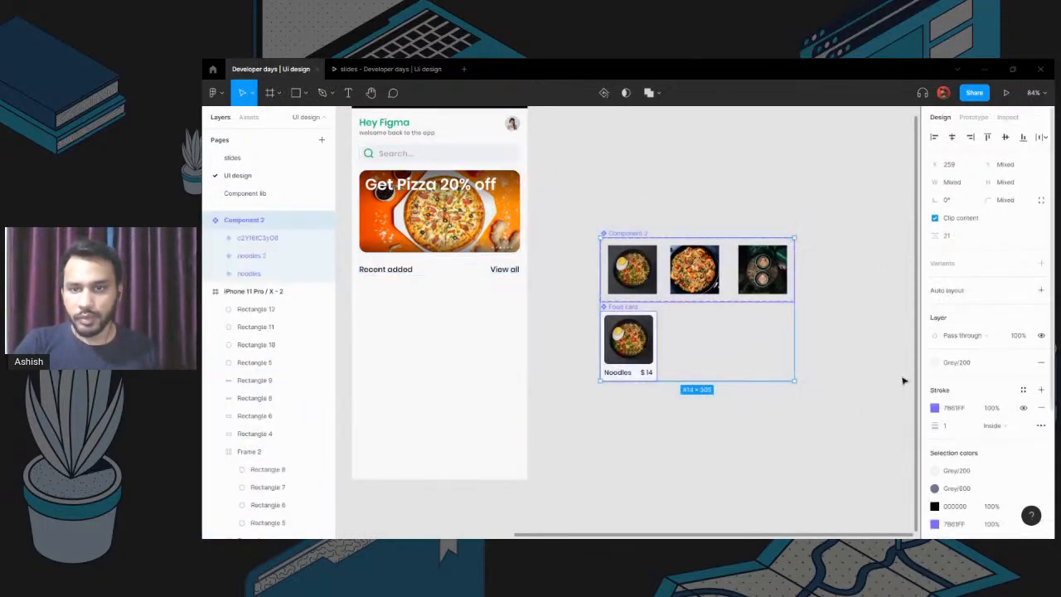
left_click_drag(843, 429, 580, 172)
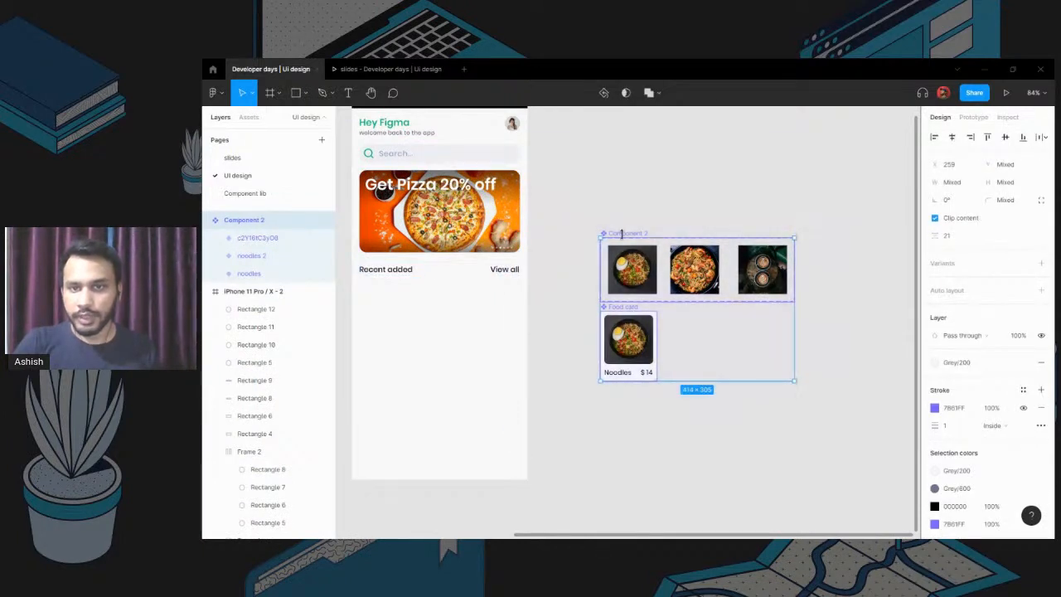
right_click(621, 235)
mouse_move(628, 239)
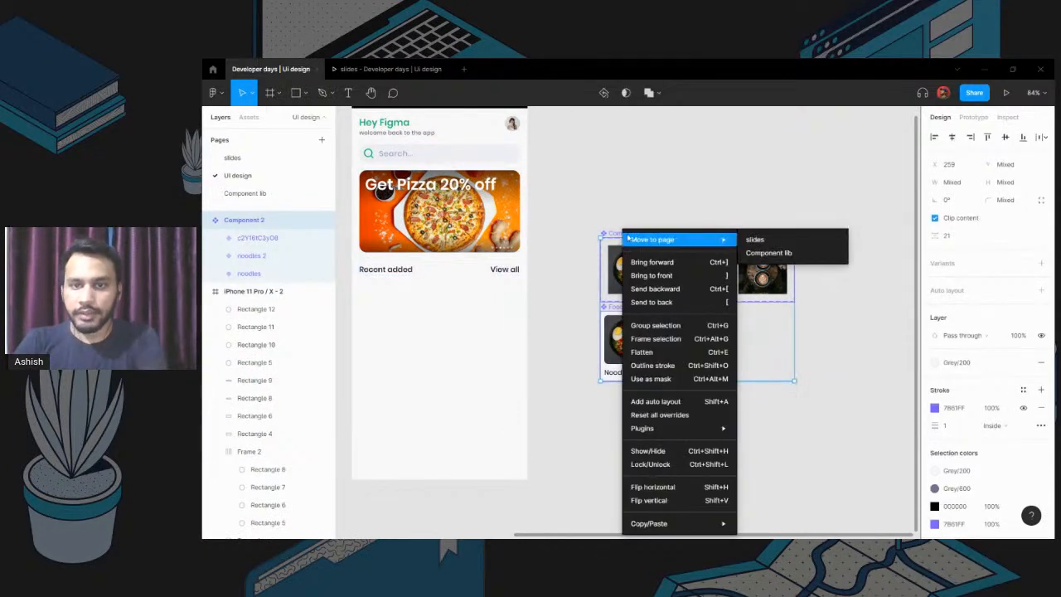
left_click(774, 253)
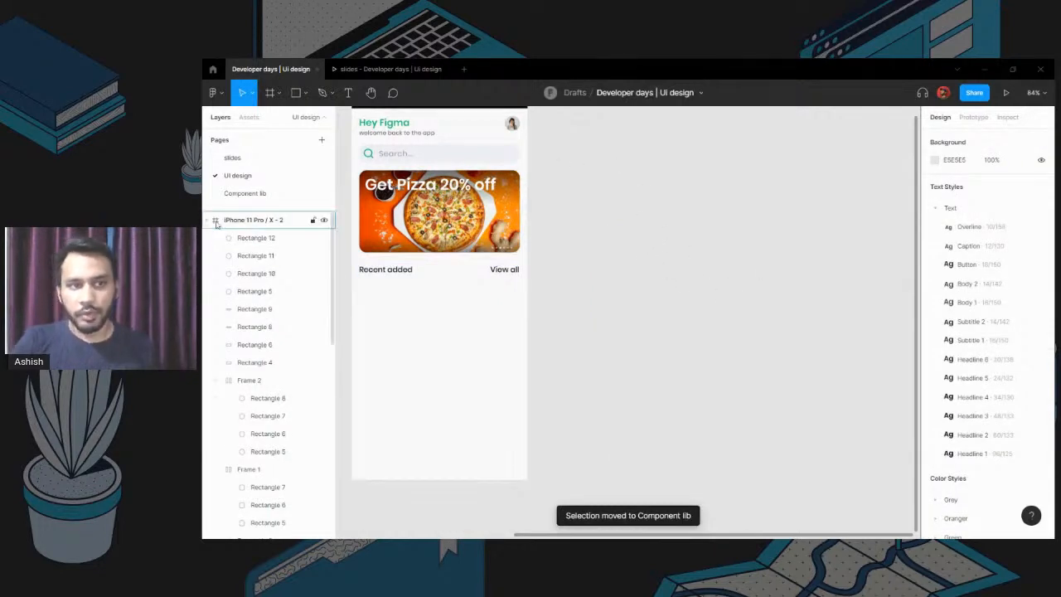
Step: Check the moved components on the "Component lib" page and return to the "Ui design" page
left_click(244, 194)
scroll(643, 286, "down", 5)
scroll(602, 251, "up", 5)
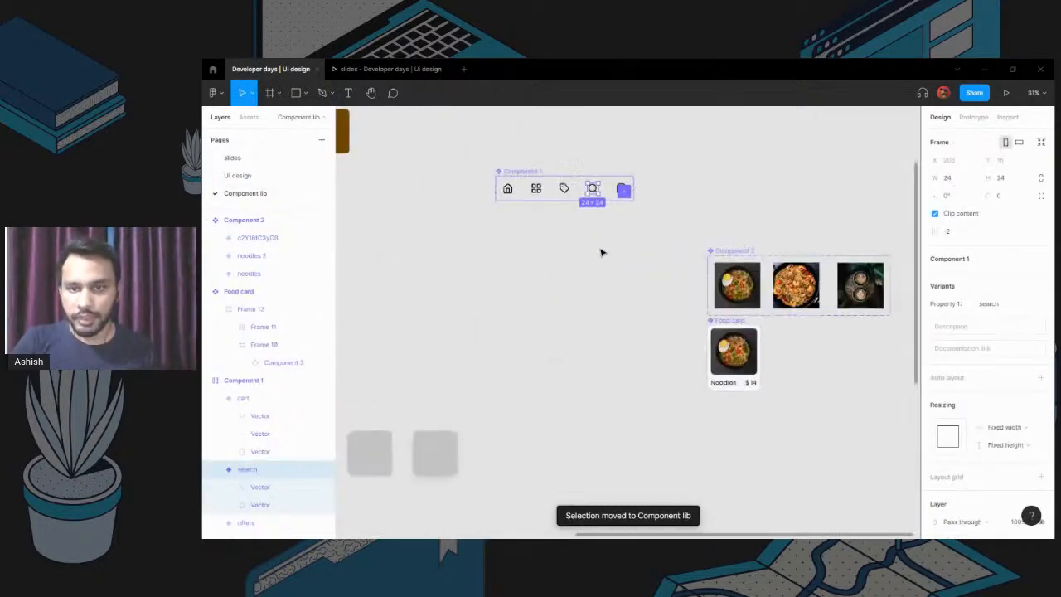
left_click(241, 177)
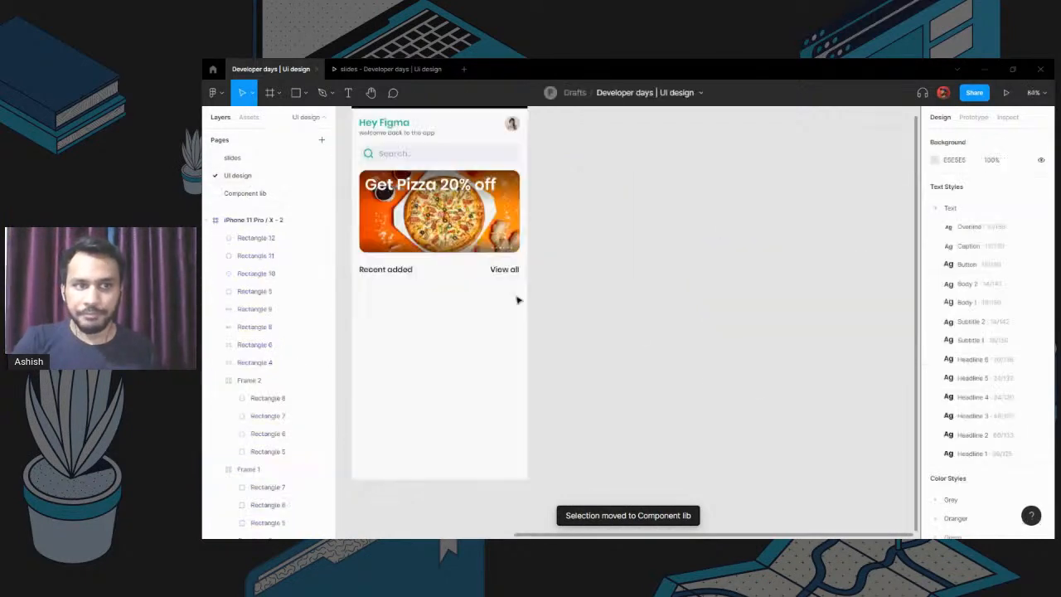
Step: Search the local components for "card" and place a Food card instance beneath "Recent added", at about X 52, Y 409
left_click_drag(575, 280, 694, 282)
scroll(659, 309, "up", 3)
scroll(658, 310, "up", 2)
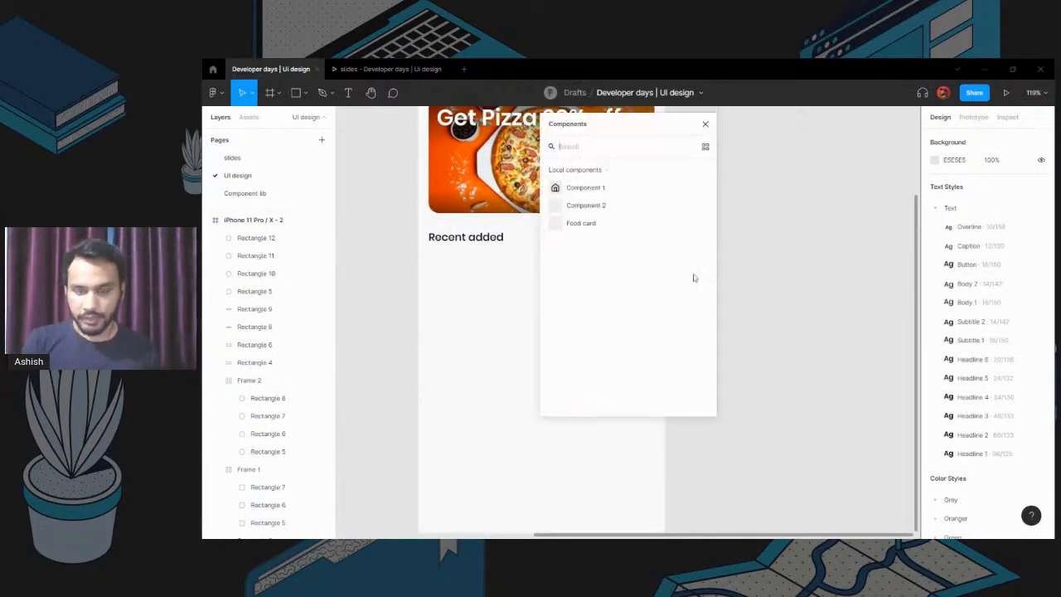
key("shift+i")
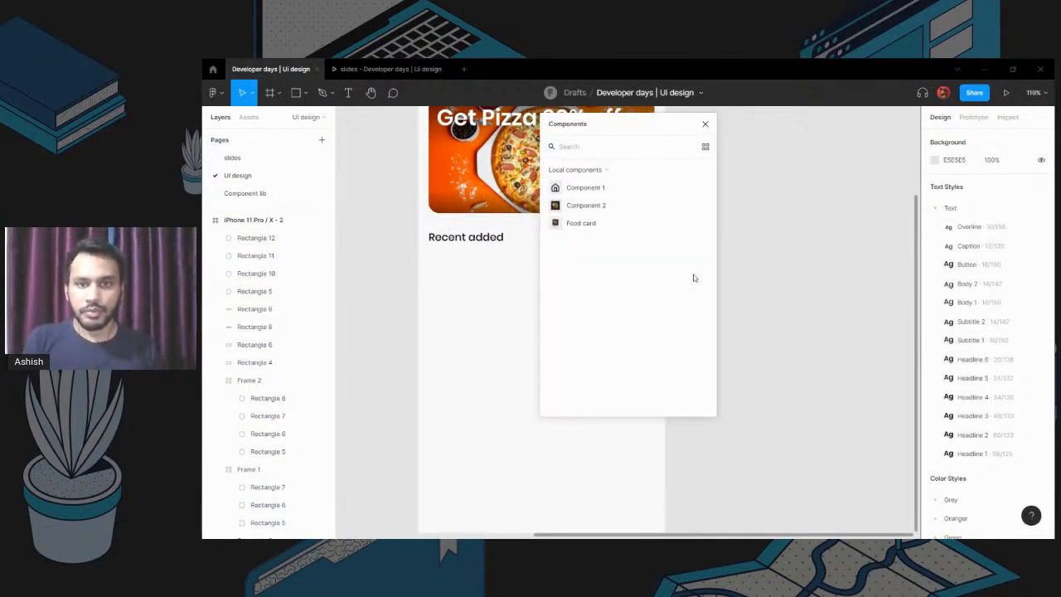
type("card")
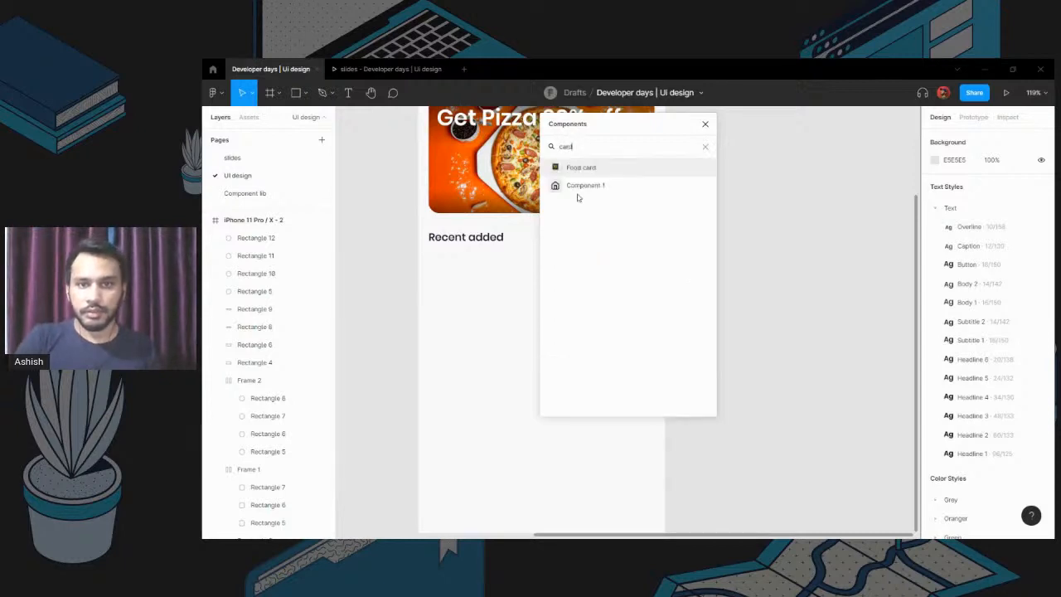
left_click(561, 210)
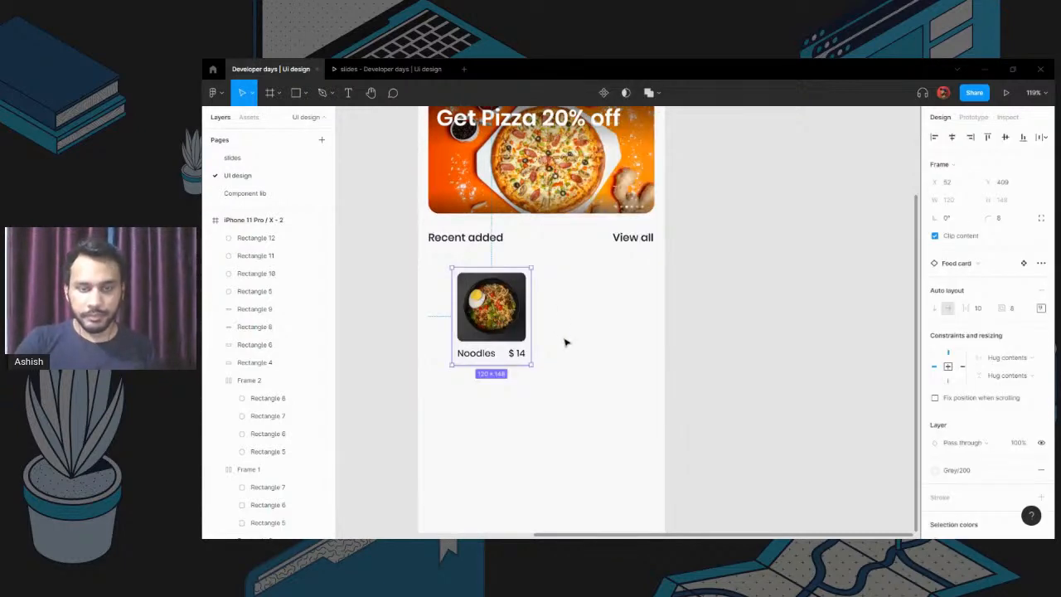
Step: Duplicate the Food card beside the first one and wrap both in a horizontal auto layout with 24 spacing
left_click_drag(466, 340, 564, 340)
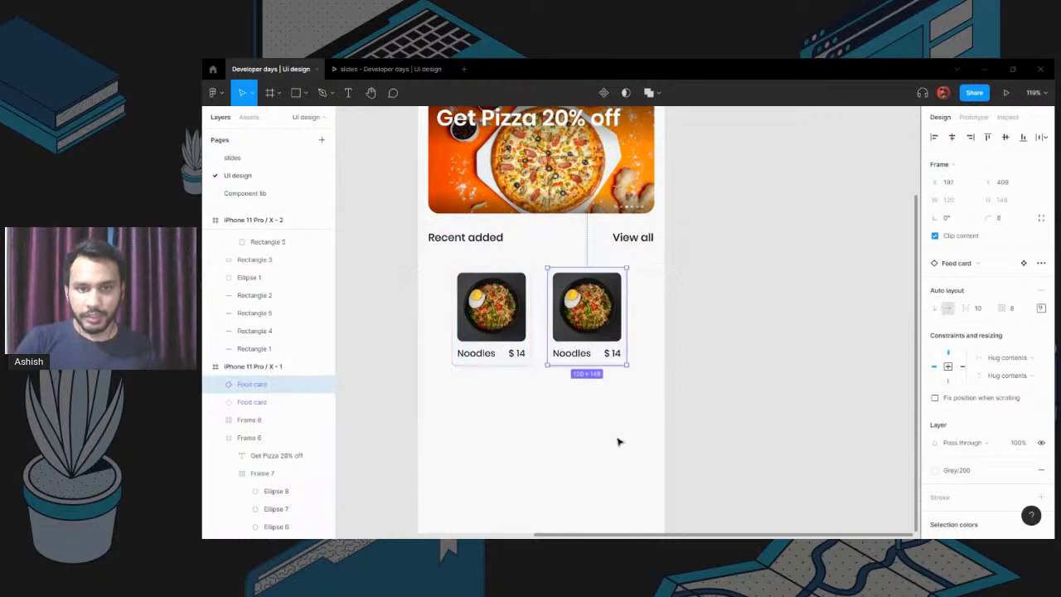
left_click(513, 352, "shift")
key("shift+a")
left_click(985, 286)
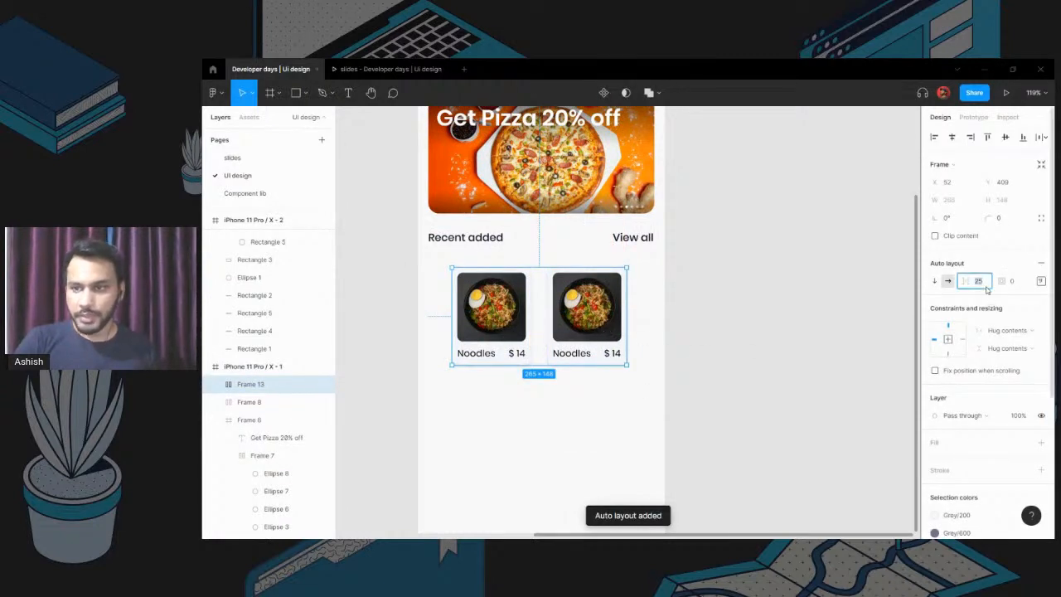
type("24")
key("Return")
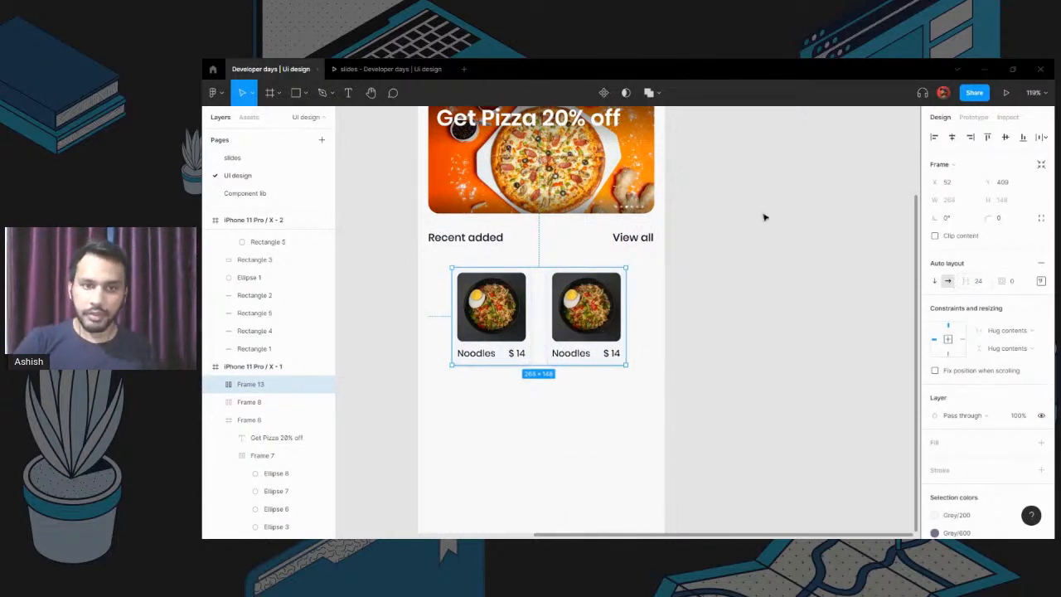
Step: Move the card row to X 16, Y 399 and duplicate its second Food card to add a third
left_click_drag(571, 326, 546, 319)
double_click(583, 328)
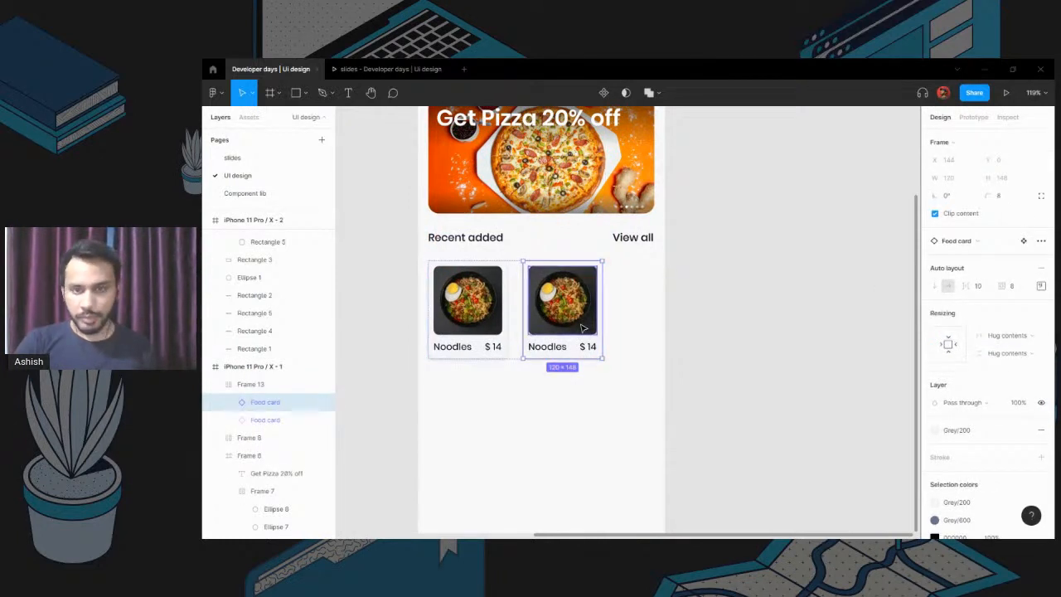
key("ctrl+d")
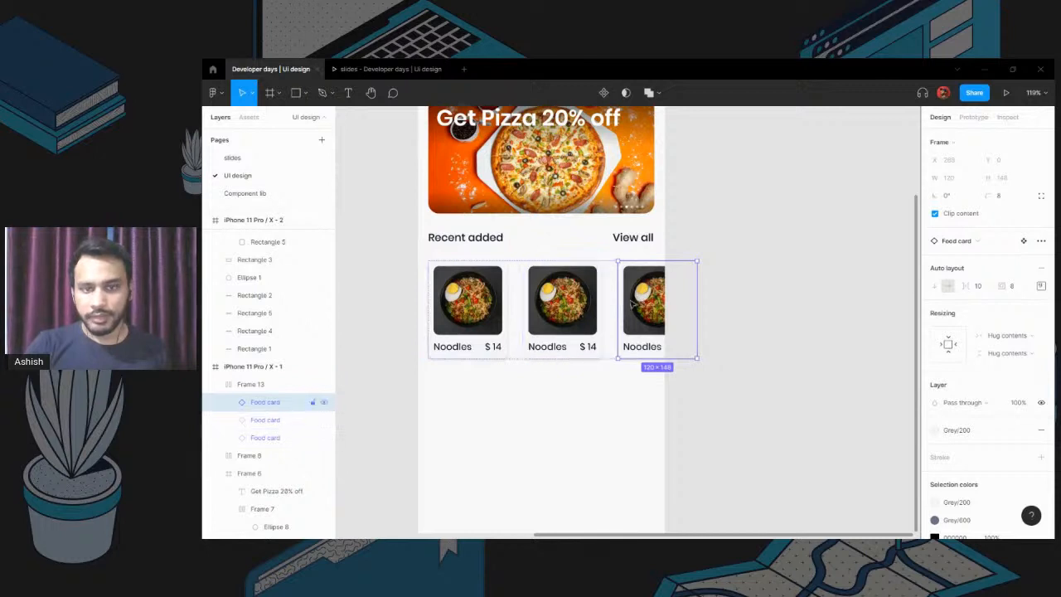
Step: Set the spacing between the cards in the auto layout row to 16
left_click(749, 312)
left_click(616, 316)
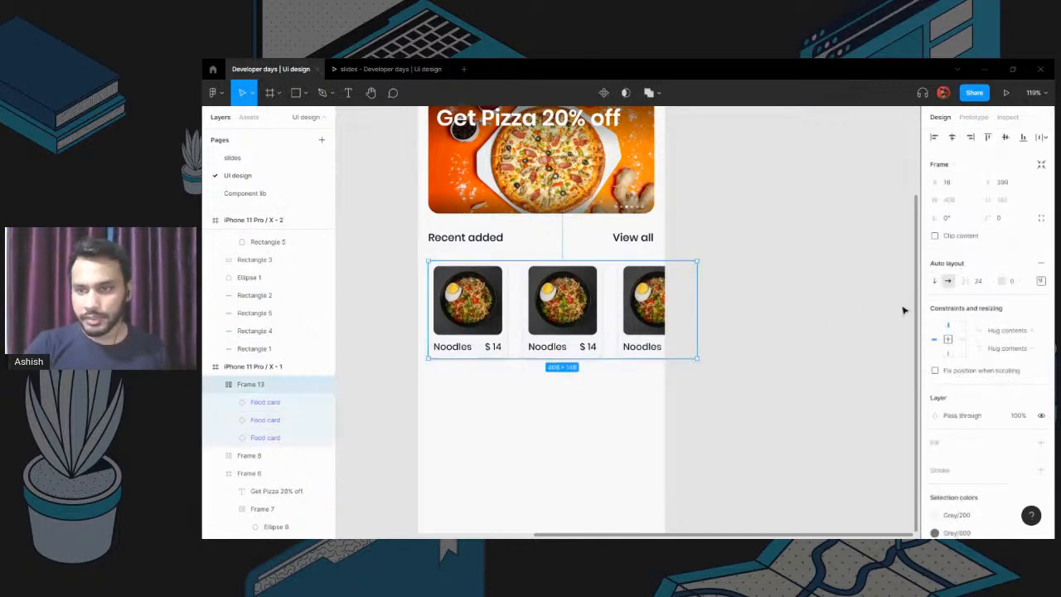
left_click(978, 282)
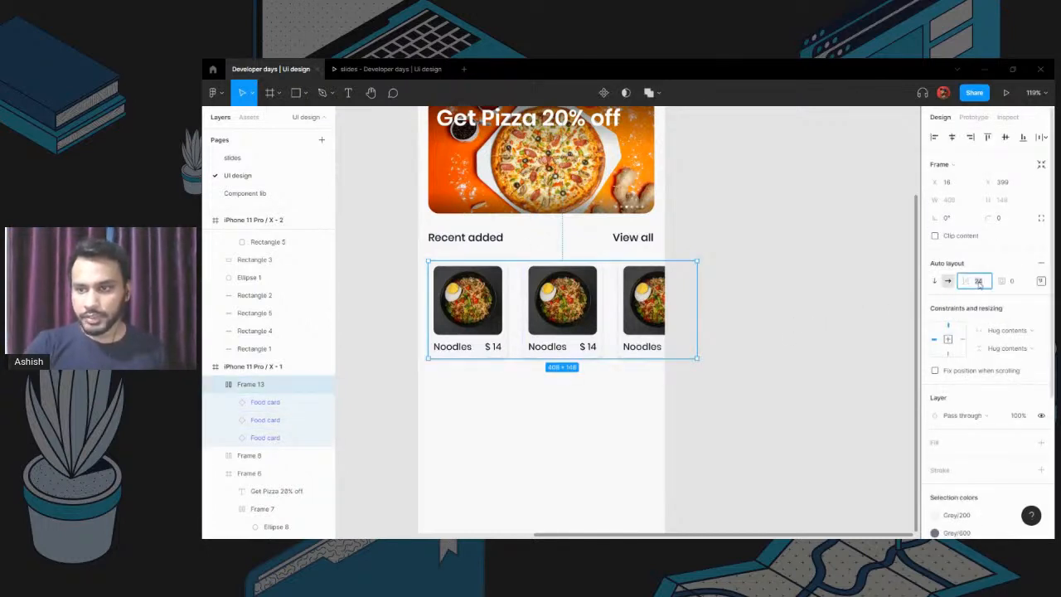
type("18")
key("Return")
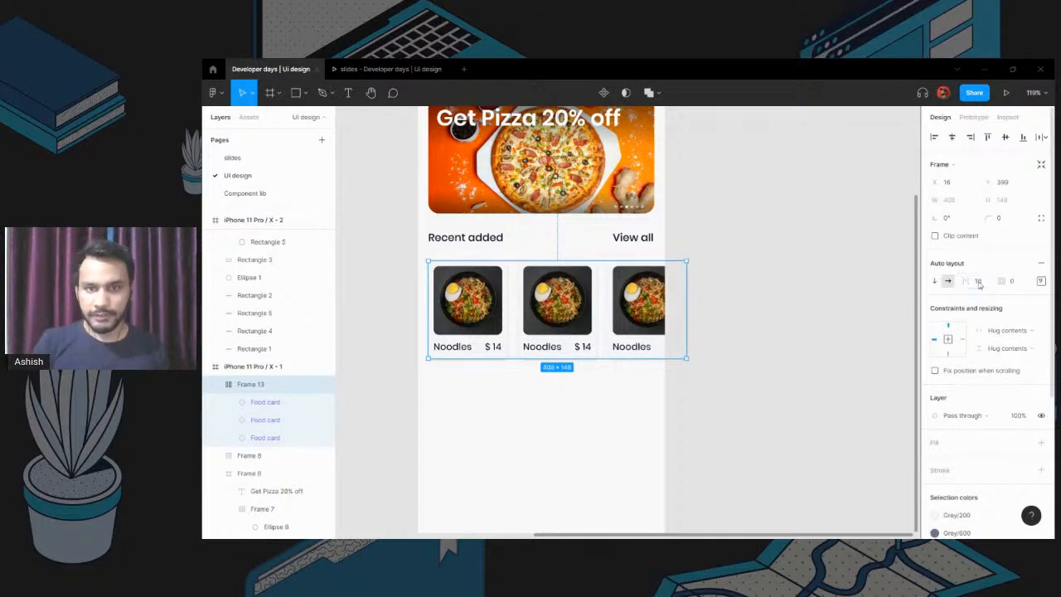
Step: Switch the nested image in the second Food card to the coffee variant
scroll(616, 387, "up", 5)
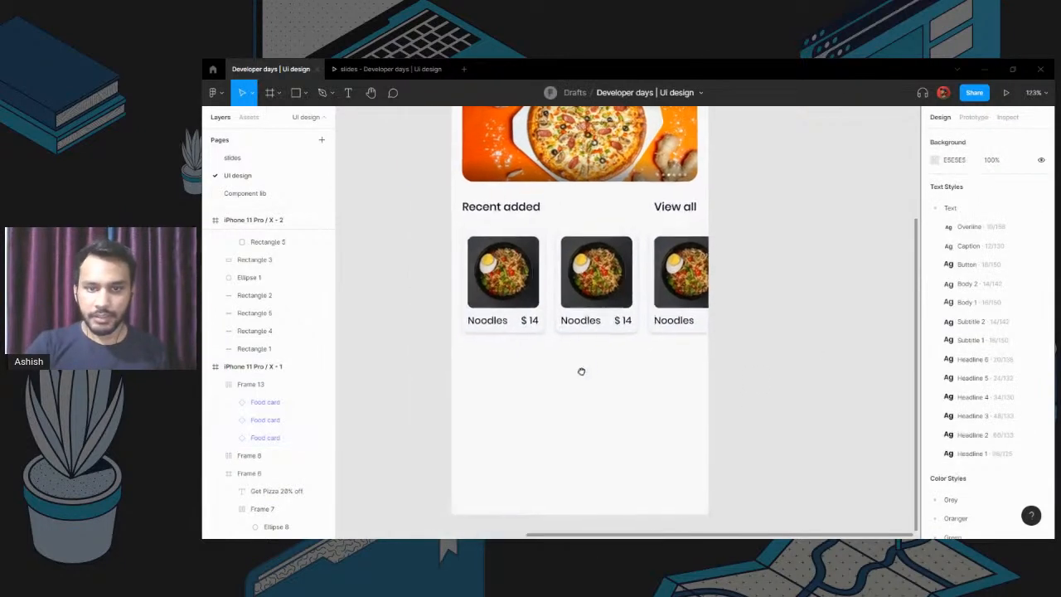
double_click(608, 273)
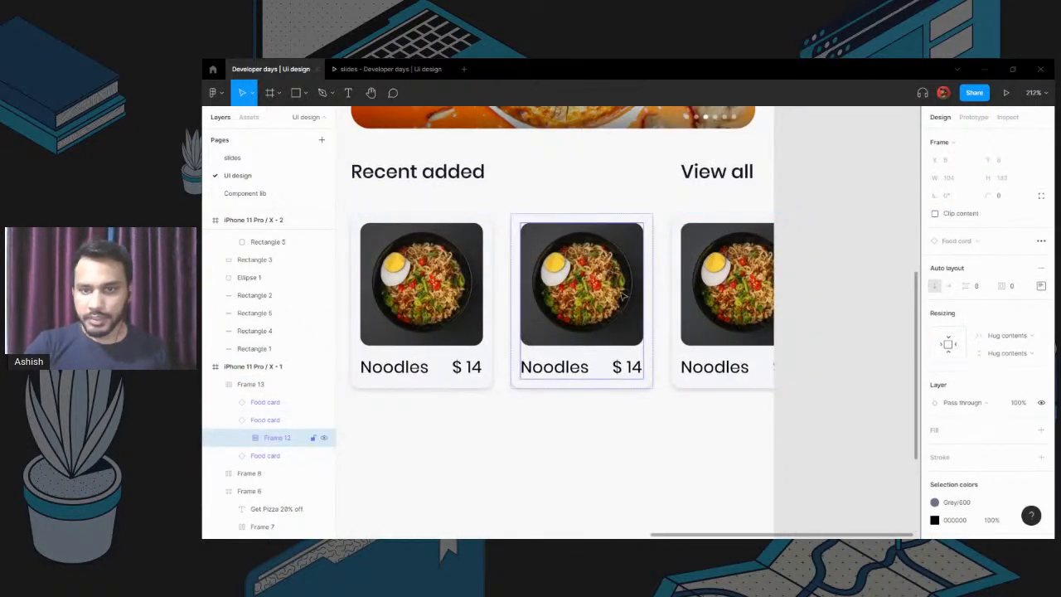
double_click(625, 297)
double_click(633, 325)
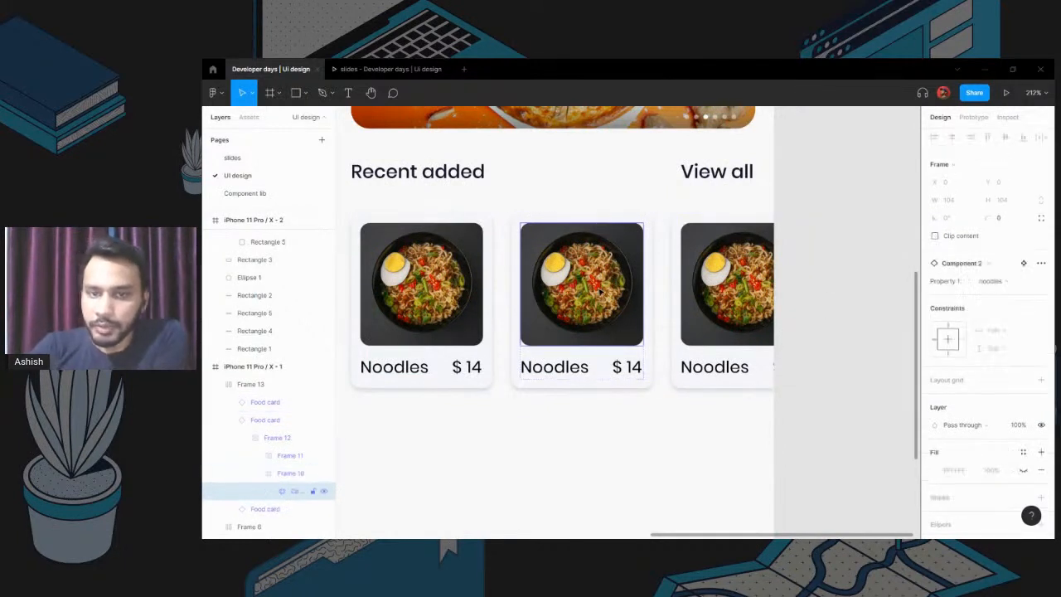
left_click(1021, 284)
left_click(1008, 295)
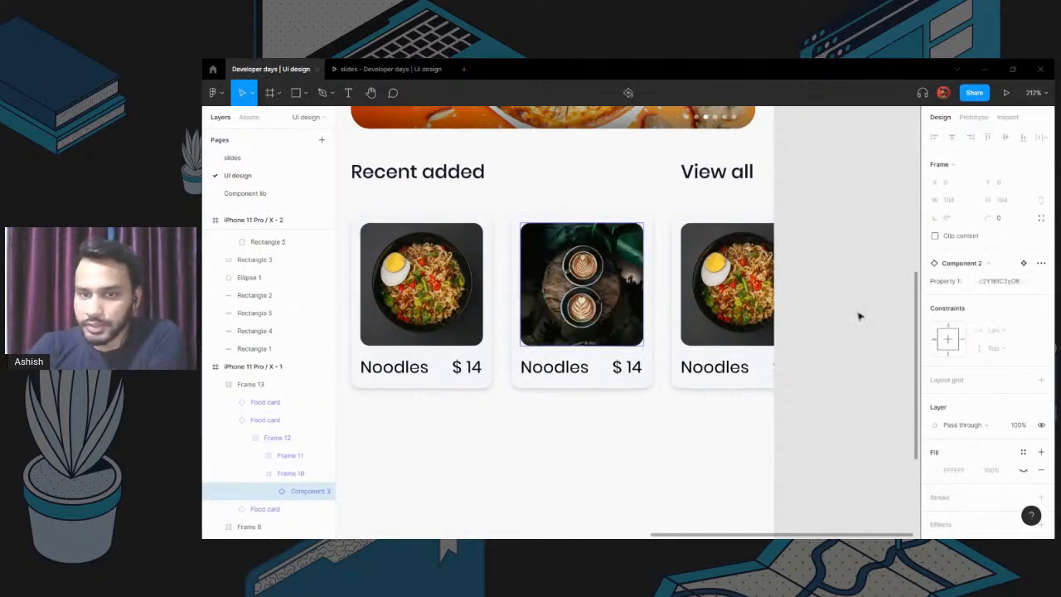
Step: Switch the nested image in the third Food card to the "noodles 2" variant
left_click(737, 303)
double_click(738, 304)
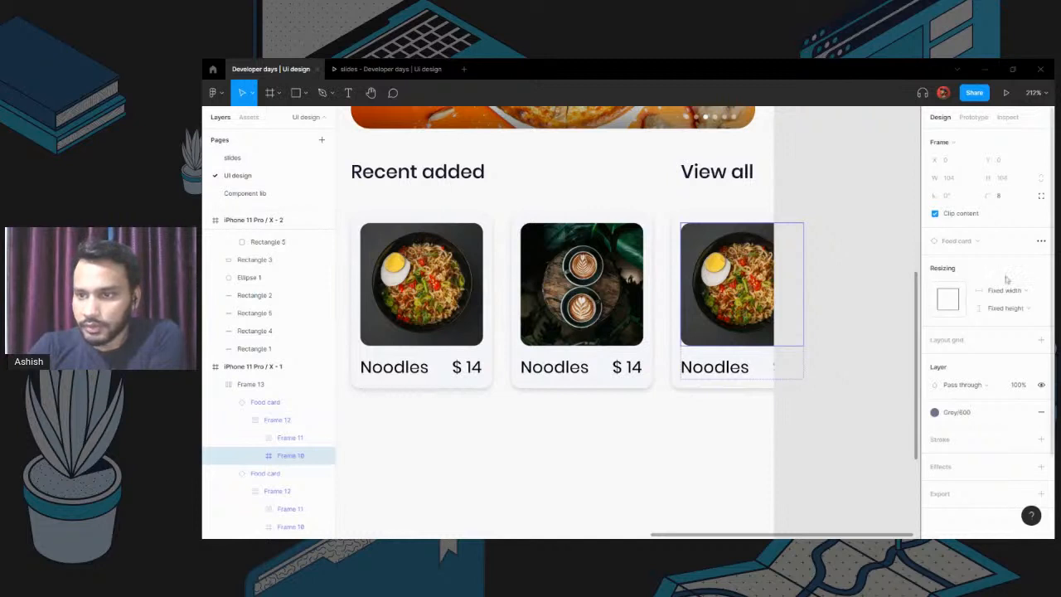
double_click(731, 296)
left_click(1006, 283)
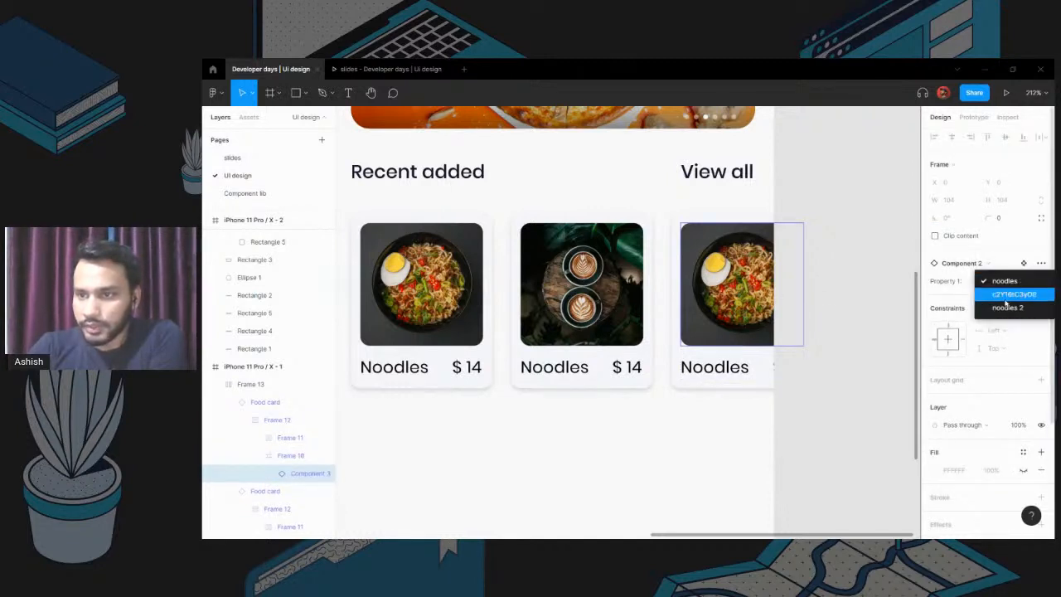
left_click(1005, 307)
left_click(834, 362)
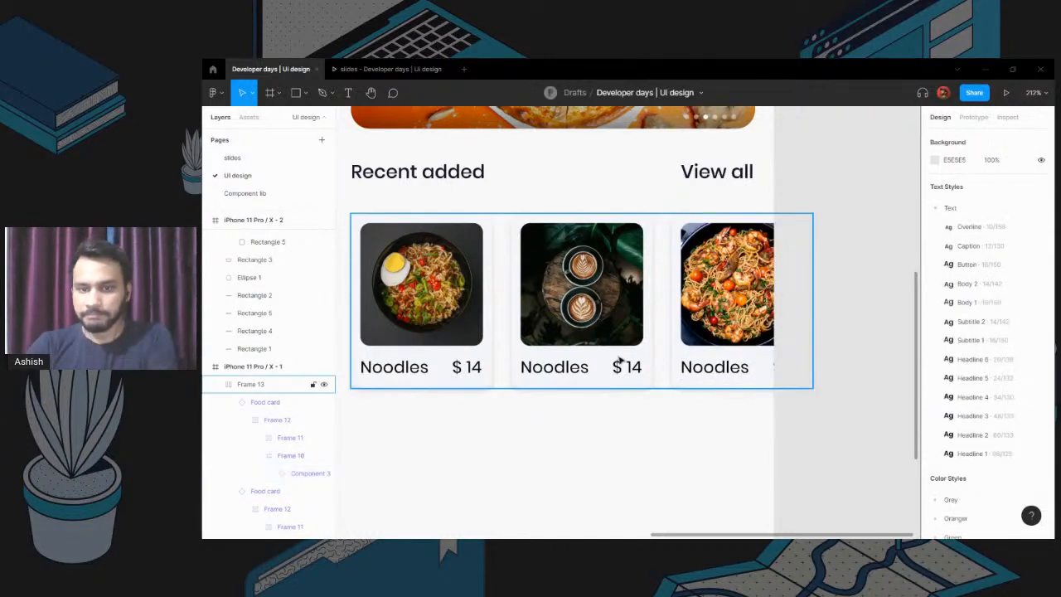
Step: Change the second Food card's name label to "Coffee"
left_click(578, 367)
double_click(578, 367)
double_click(577, 368)
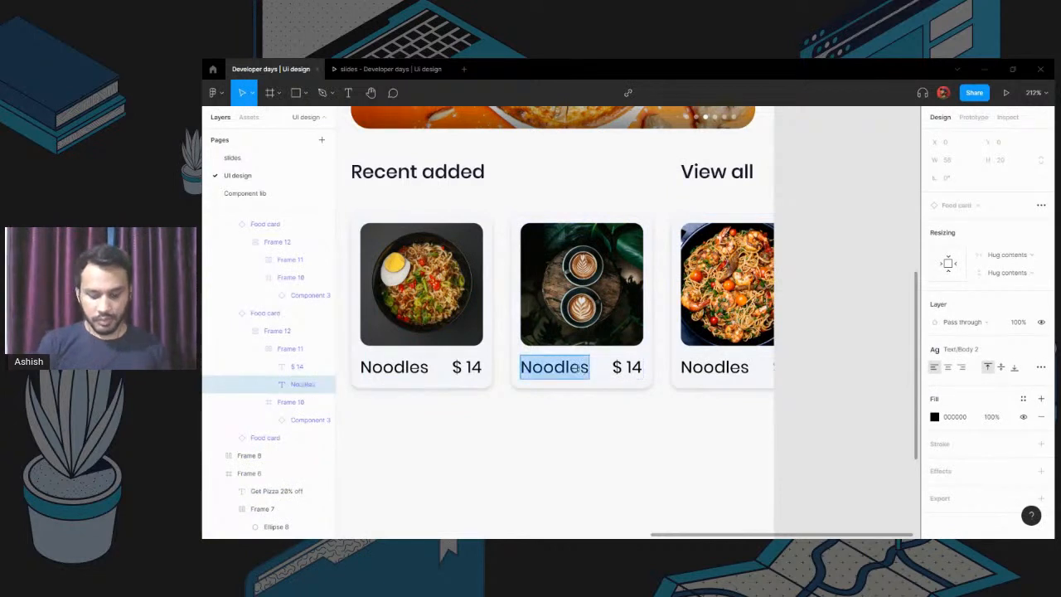
type("Codd")
key("BackSpace")
key("BackSpace")
type("ffee")
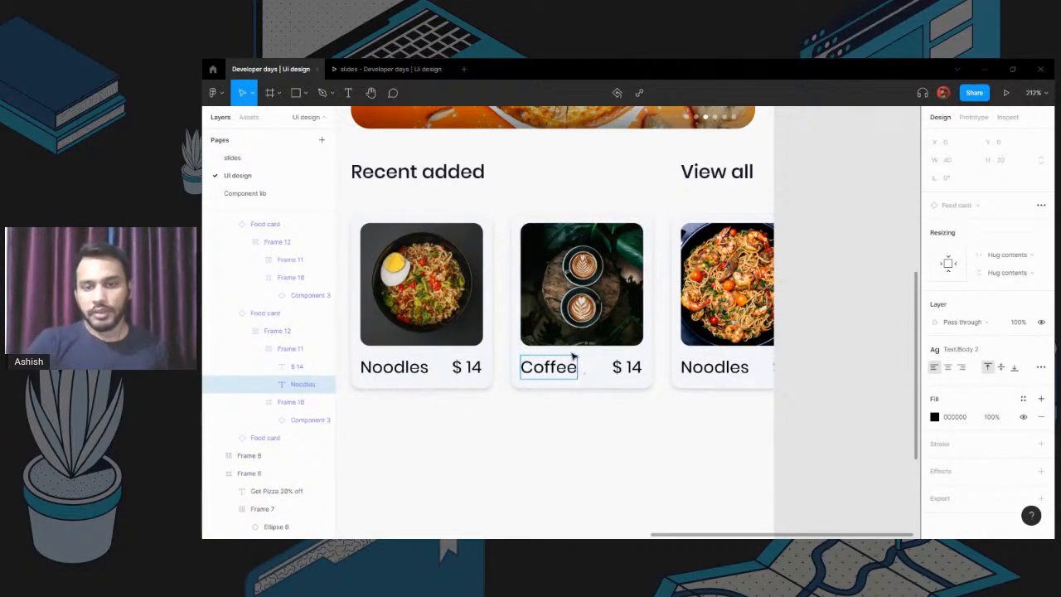
key("Escape")
Step: Change the third Food card's name label to "Pasta"
scroll(632, 420, "down", 3)
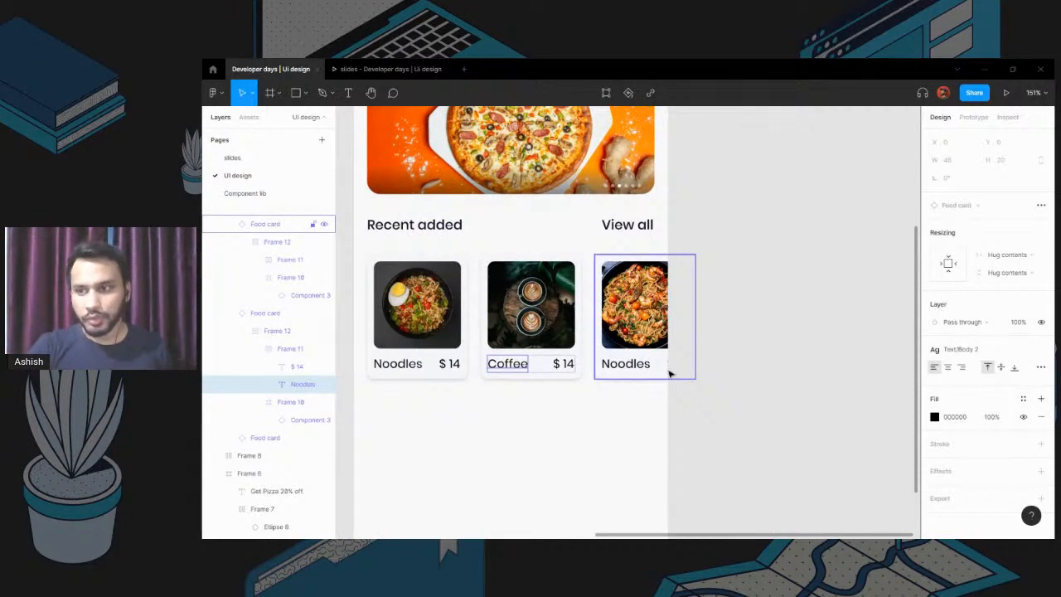
double_click(635, 365)
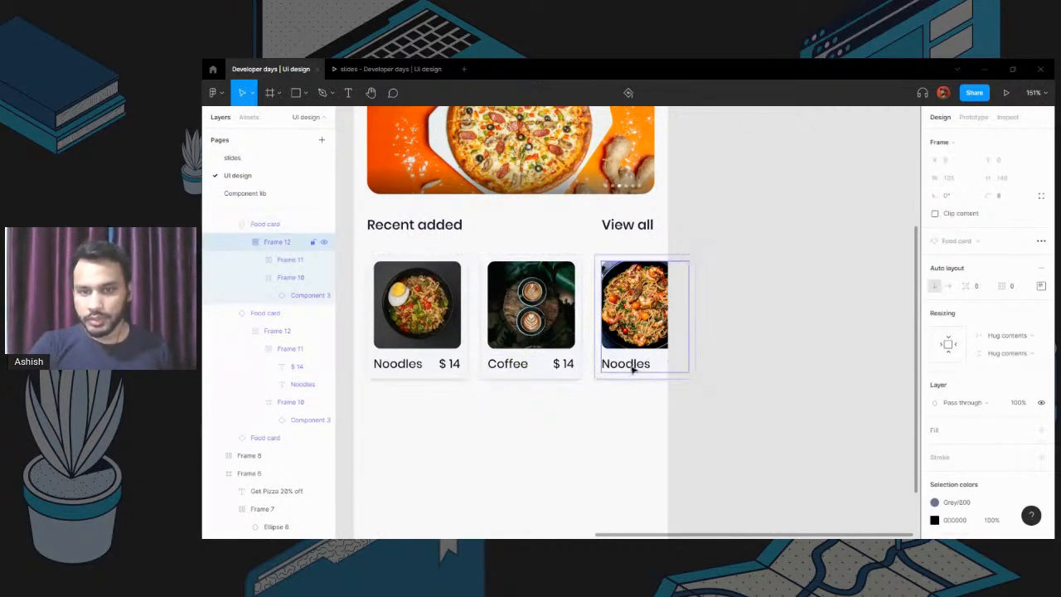
key("Escape")
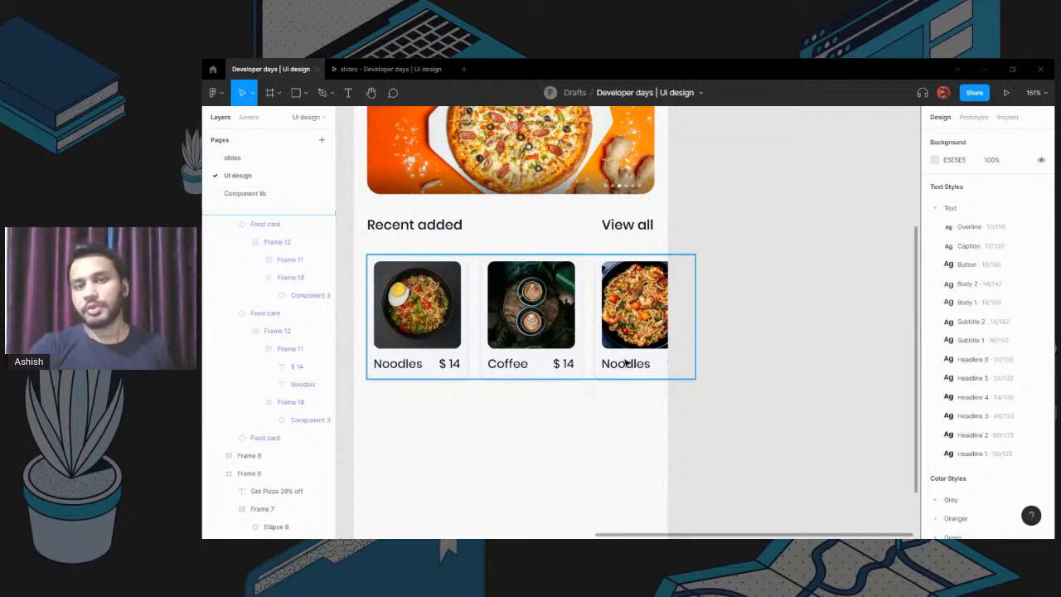
left_click(619, 366)
double_click(618, 366)
double_click(618, 367)
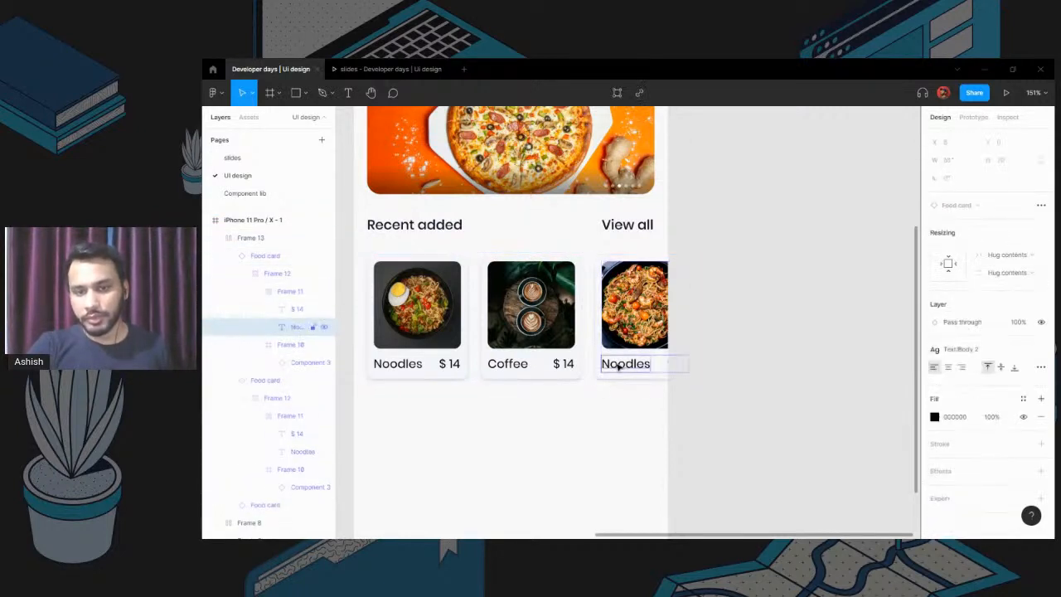
key("Escape")
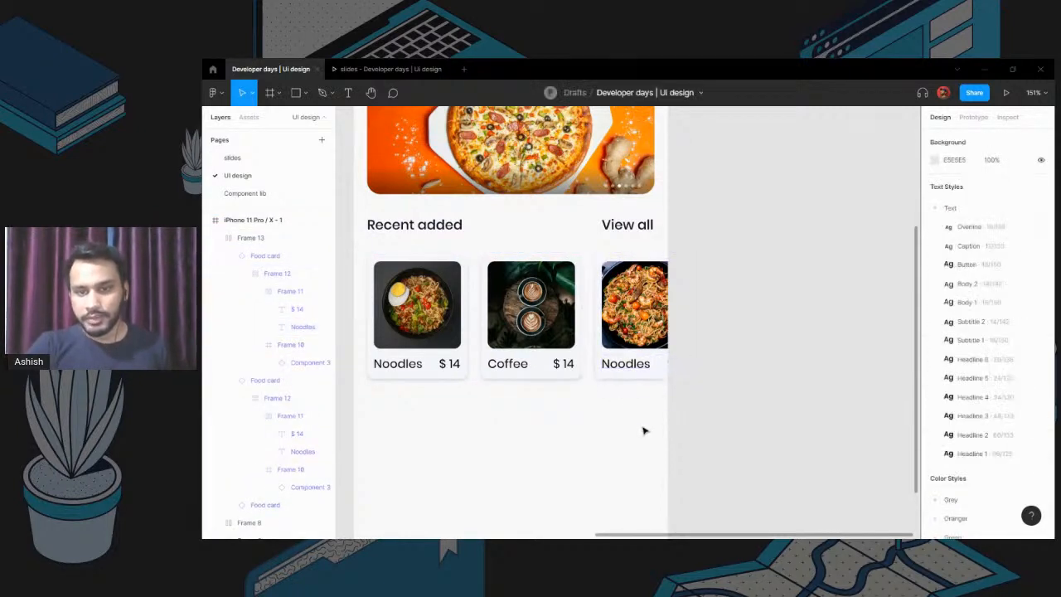
left_click(629, 367, "ctrl")
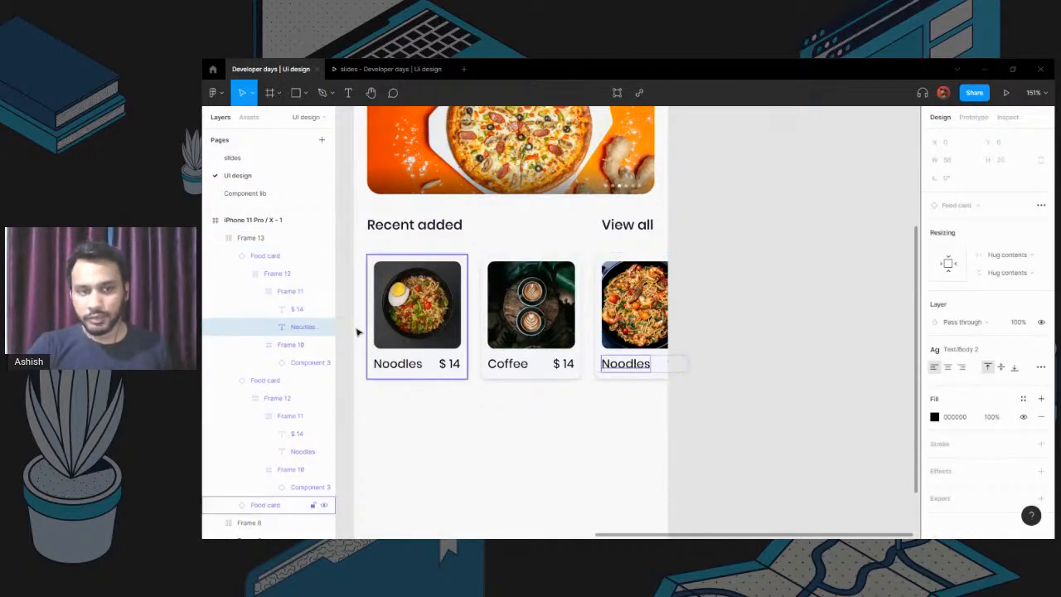
double_click(622, 363)
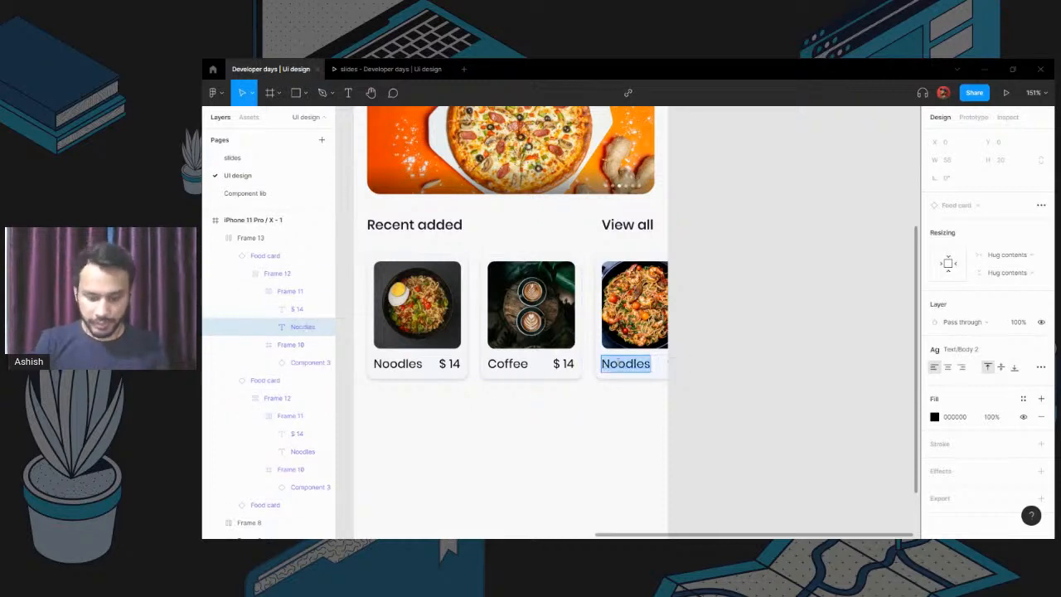
type("Pasta")
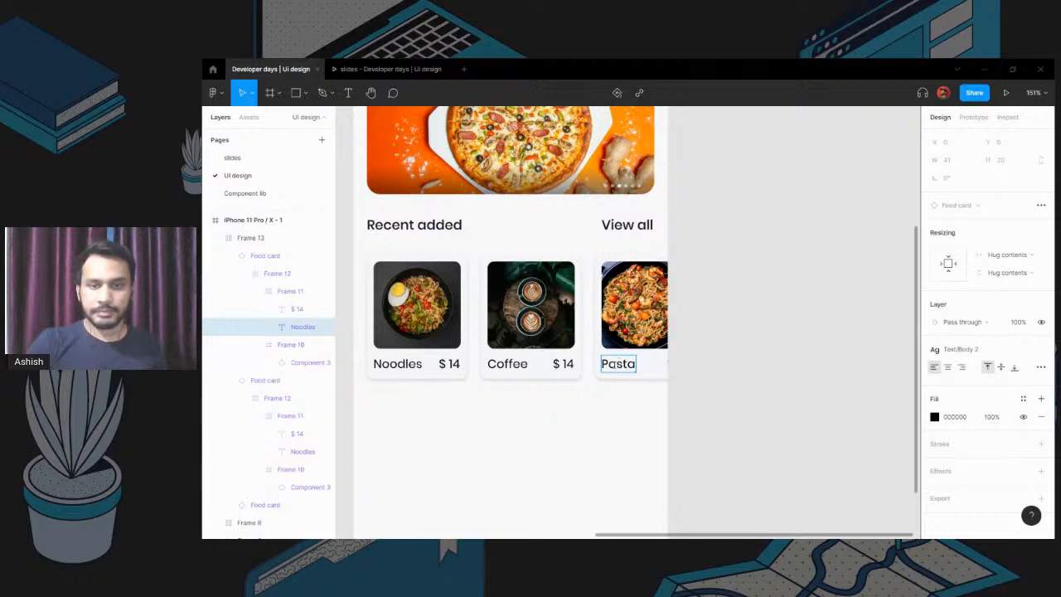
left_click(580, 414)
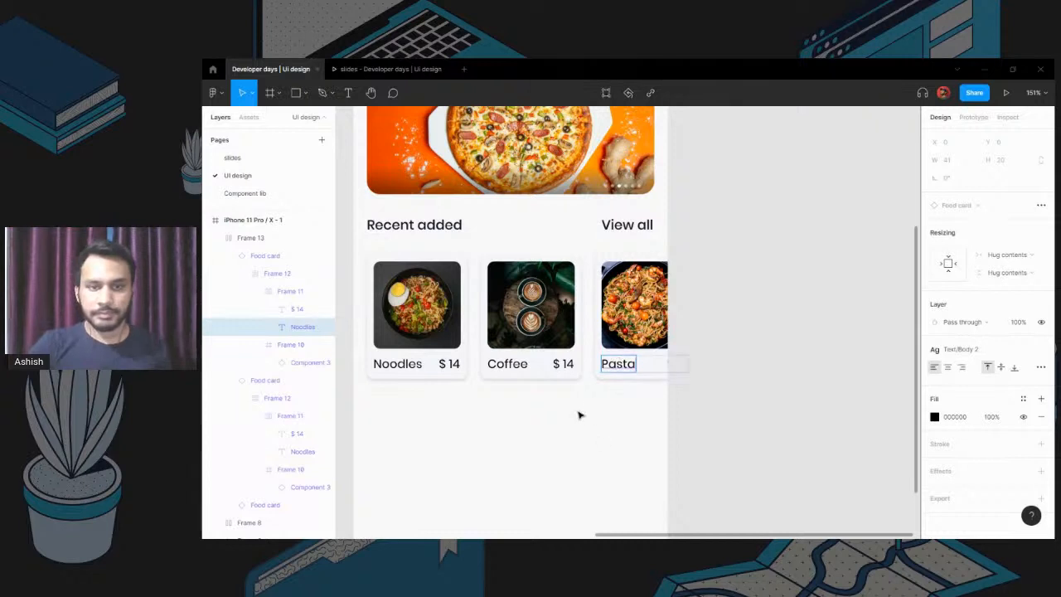
Step: Nudge the row of Food cards up by 16 px towards the "Recent added" heading
scroll(578, 419, "down", 5)
scroll(679, 340, "up", 5)
scroll(644, 301, "left", 3)
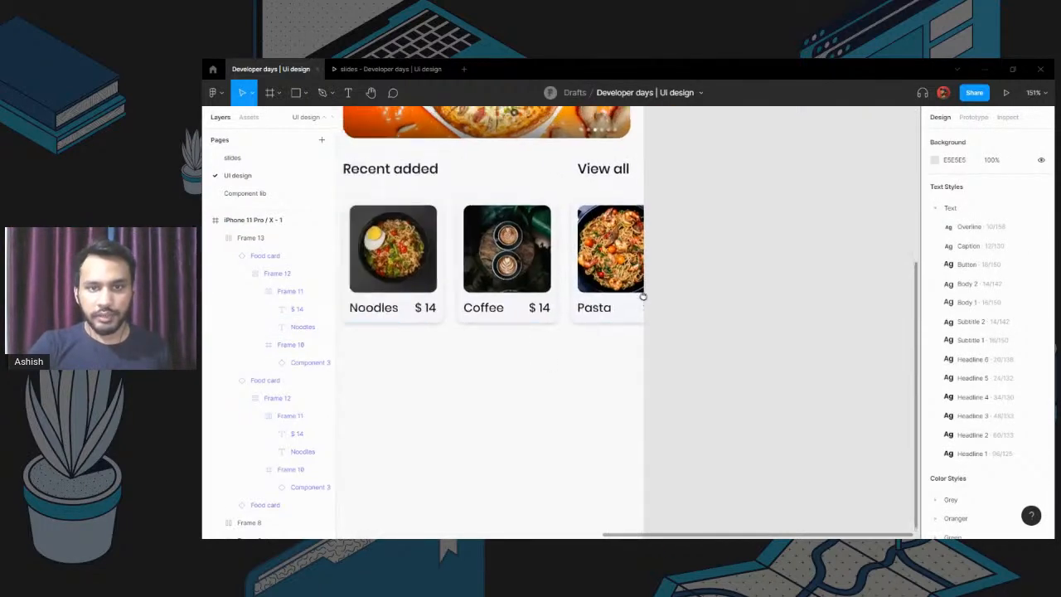
left_click(604, 200)
key("alt")
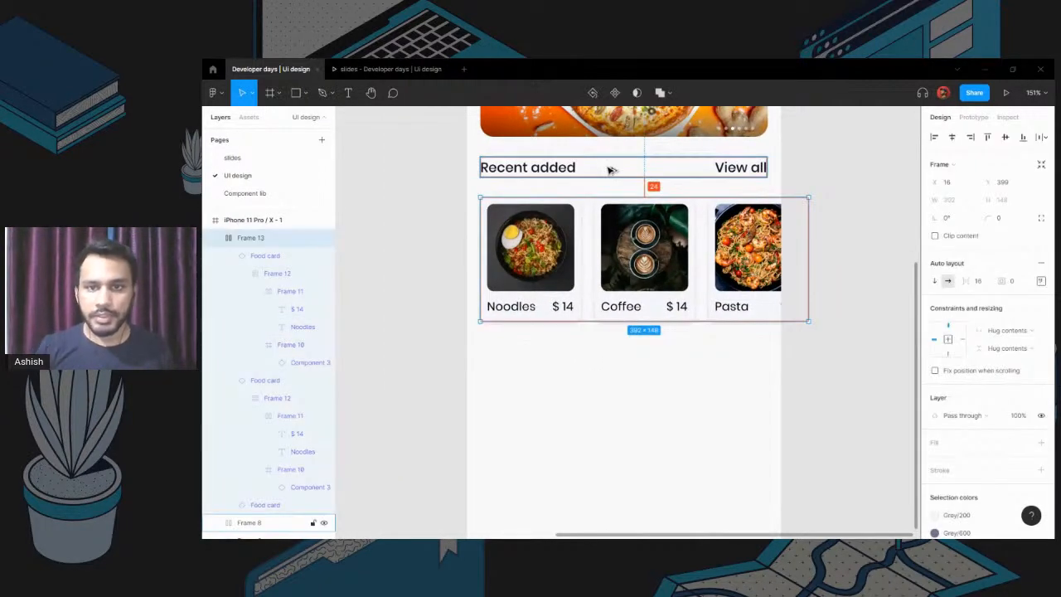
key("Up")
key("Up")
key("Up")
key("Up")
key("Up")
key("Up")
key("Up")
key("Up")
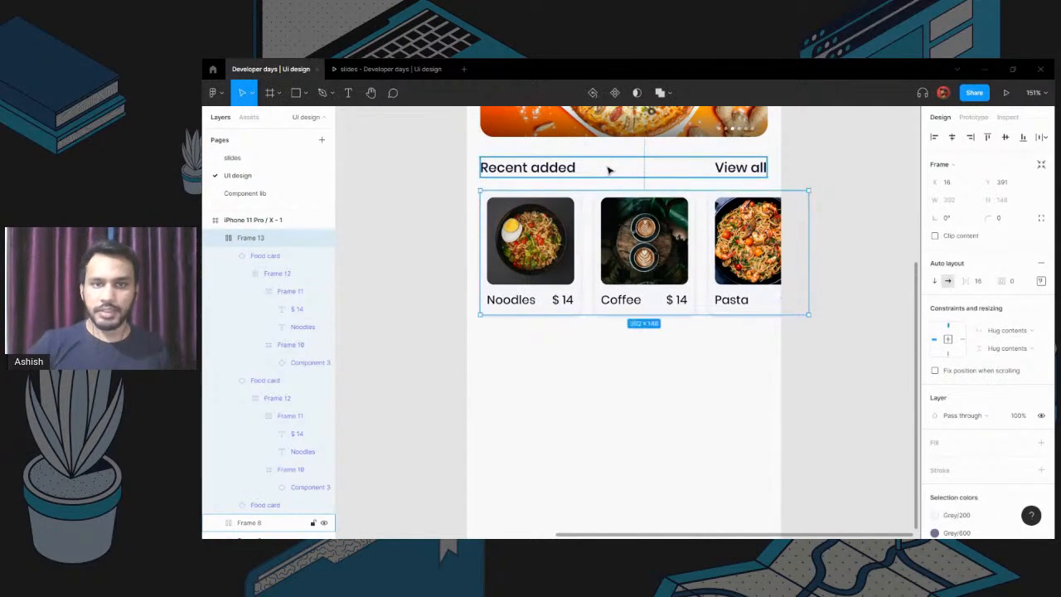
key("alt")
key("Up")
key("Up")
key("Up")
key("Up")
key("Up")
key("Up")
key("Up")
key("Up")
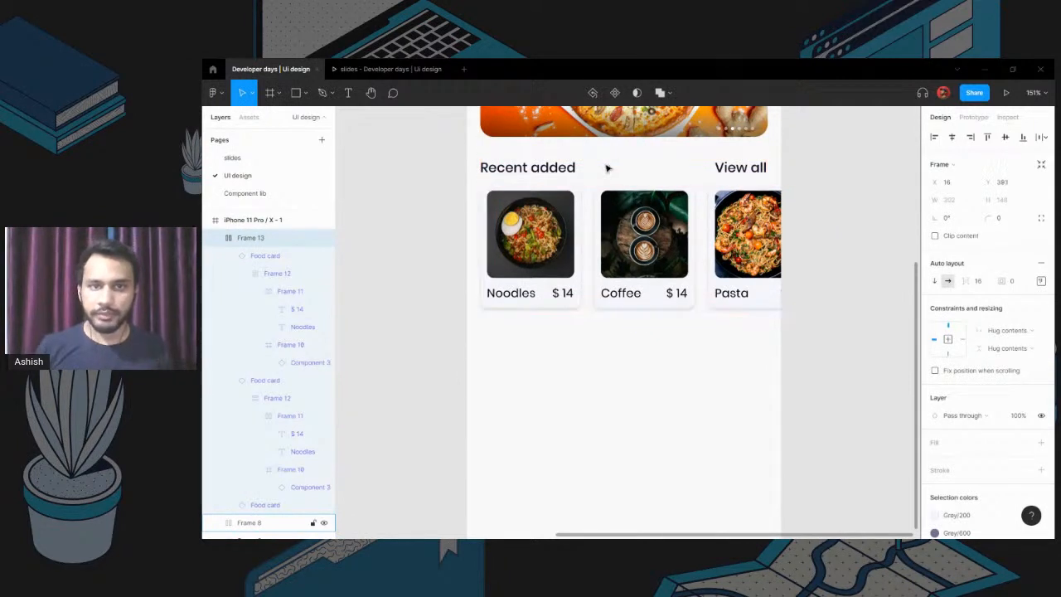
left_click(666, 349)
Step: Duplicate the "Recent added" and "View all" heading row into the empty space just below the Food cards
scroll(666, 348, "down", 5)
left_click_drag(701, 358, 763, 380)
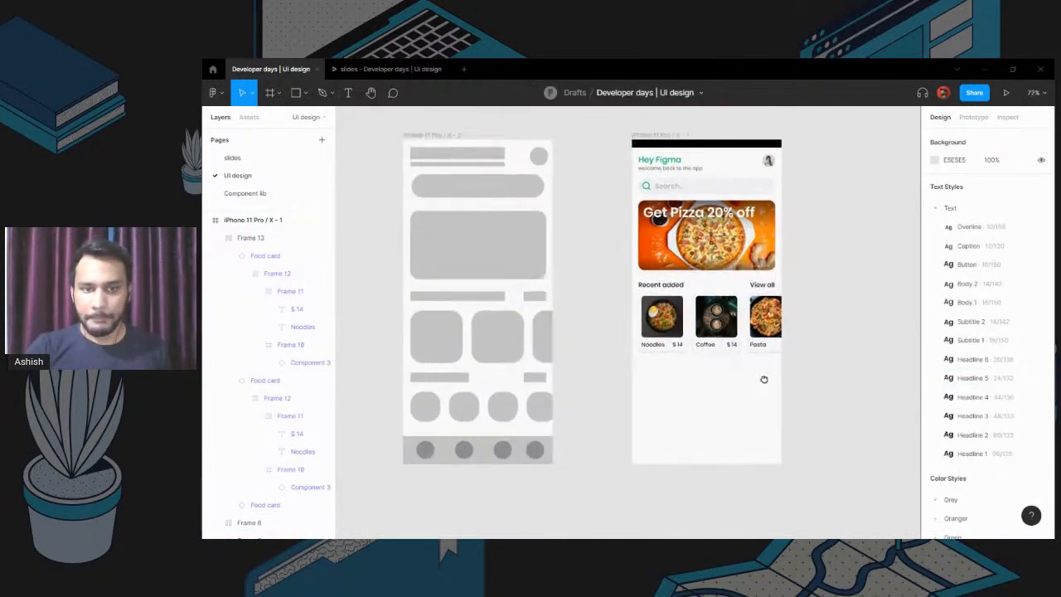
scroll(686, 400, "up", 1)
left_click_drag(688, 400, 719, 382)
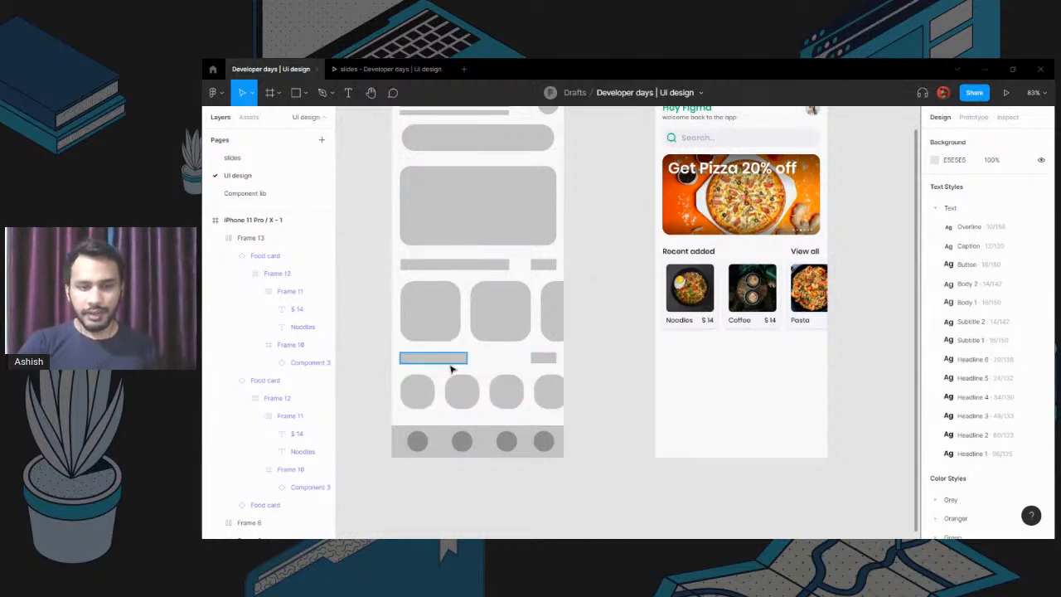
scroll(760, 374, "up", 5, "ctrl")
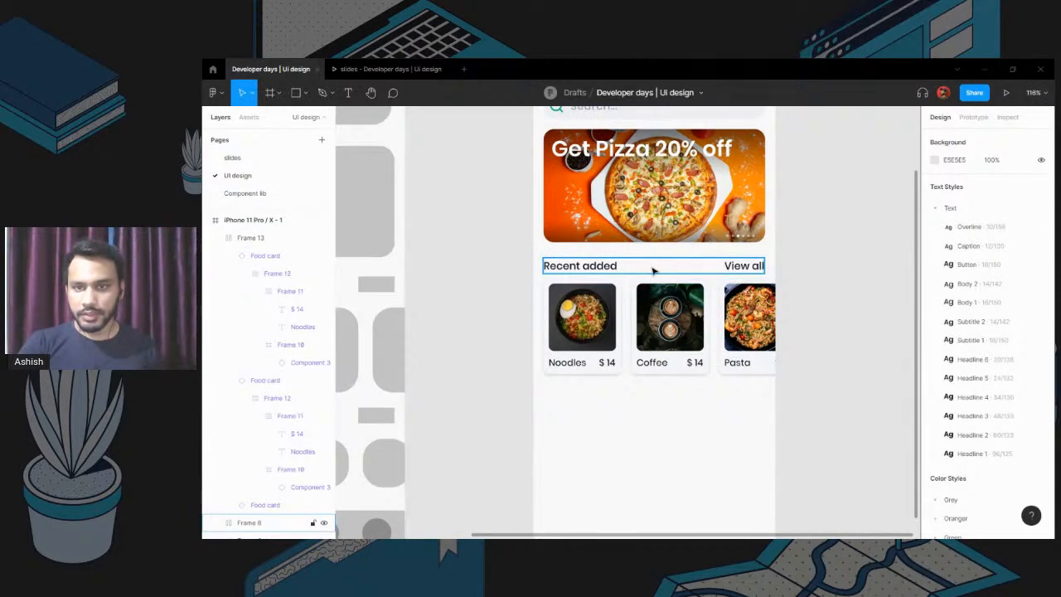
left_click_drag(677, 266, 695, 398, "alt")
left_click(850, 418)
scroll(792, 430, "up", 5, "ctrl")
left_click_drag(791, 429, 856, 326)
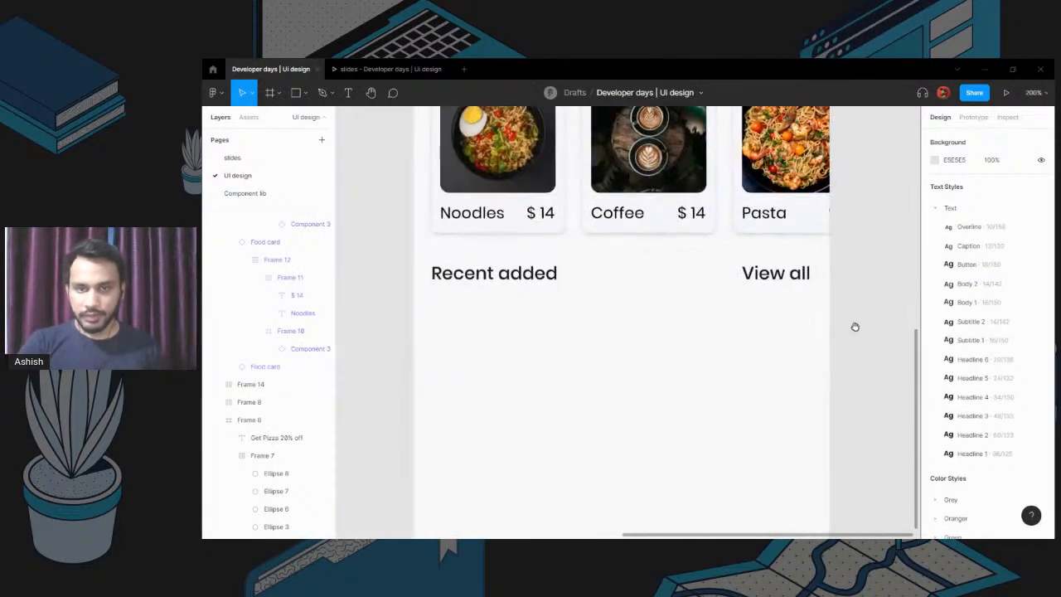
Step: Change the duplicated heading's title to "Category" and centre the heading row horizontally in the phone frame
left_click(527, 281)
double_click(525, 274)
type("Cata")
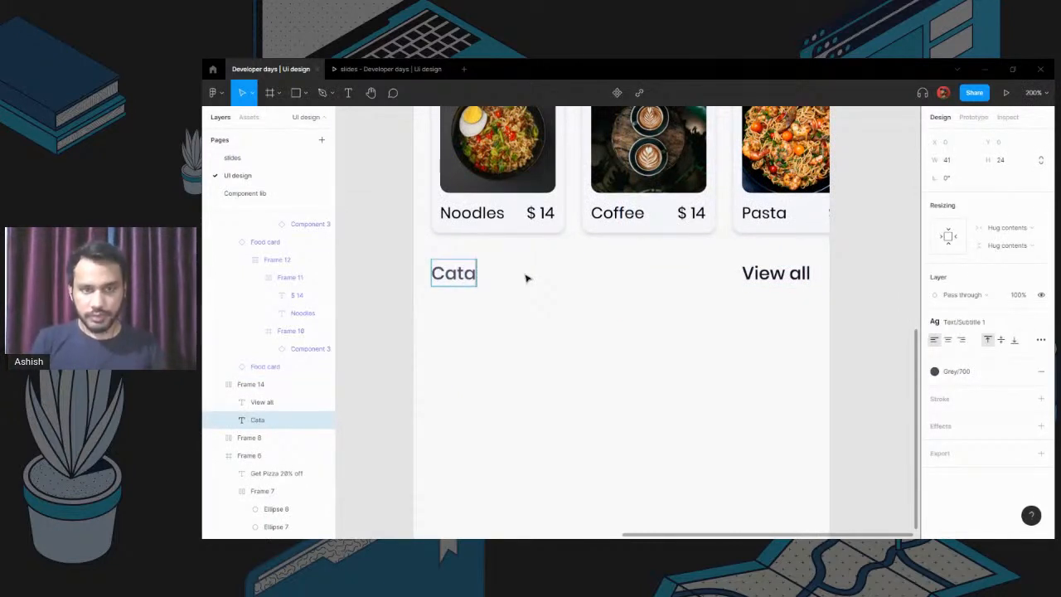
key("BackSpace")
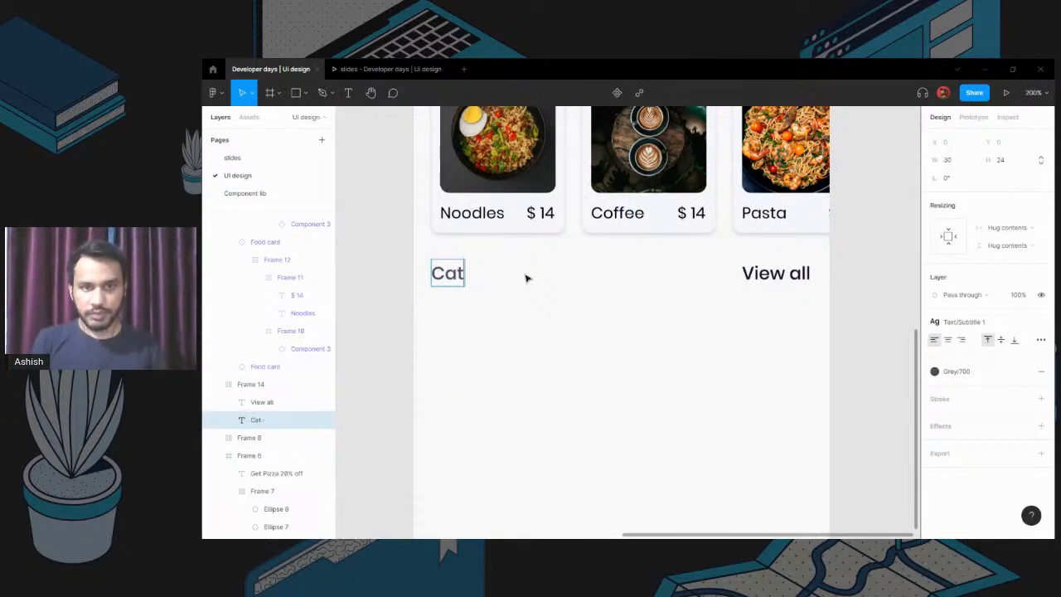
type("egory")
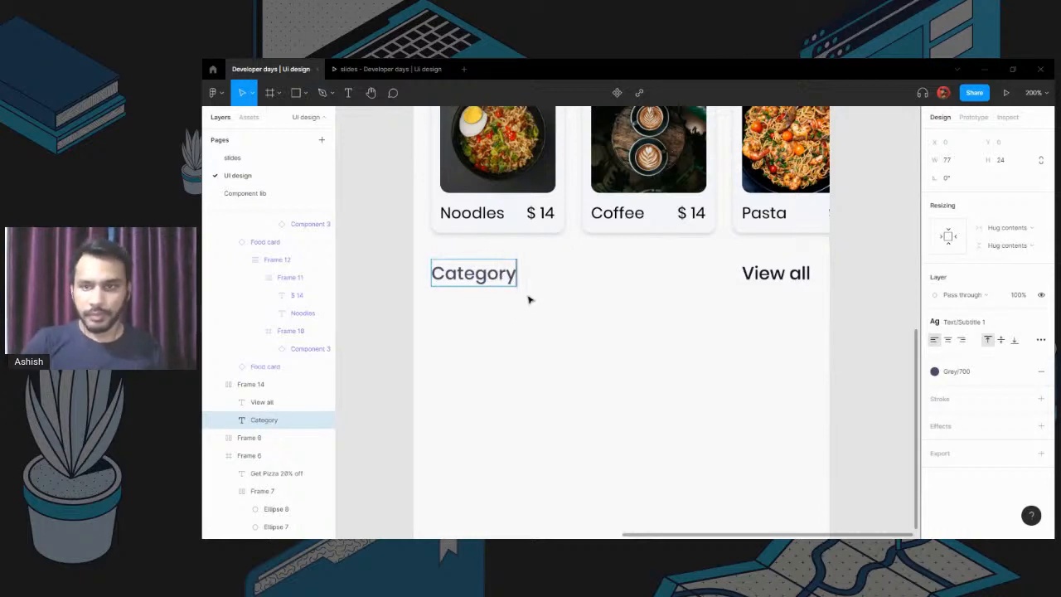
left_click(625, 312)
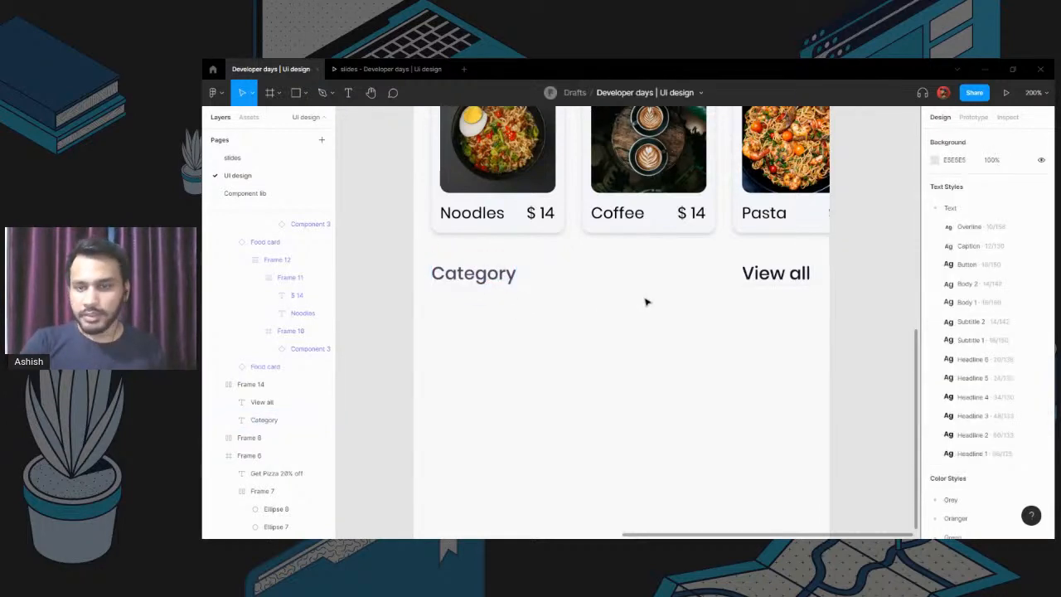
scroll(766, 356, "down", 3)
left_click(674, 304)
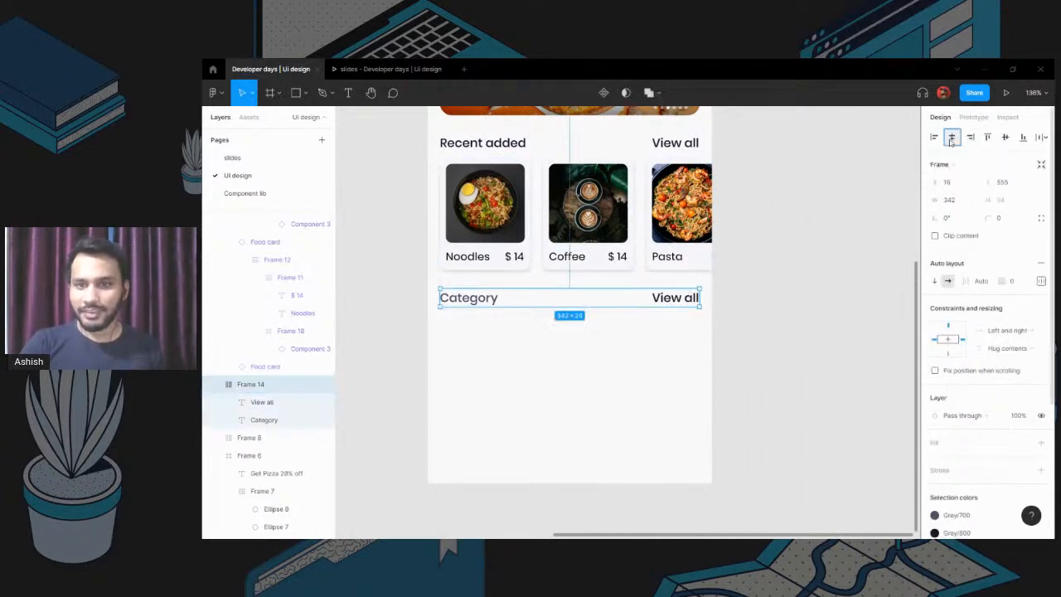
left_click(701, 365)
Step: Show the layout grids on the home screen and check how the banner, cards and headings line up with the columns
scroll(680, 338, "down", 4)
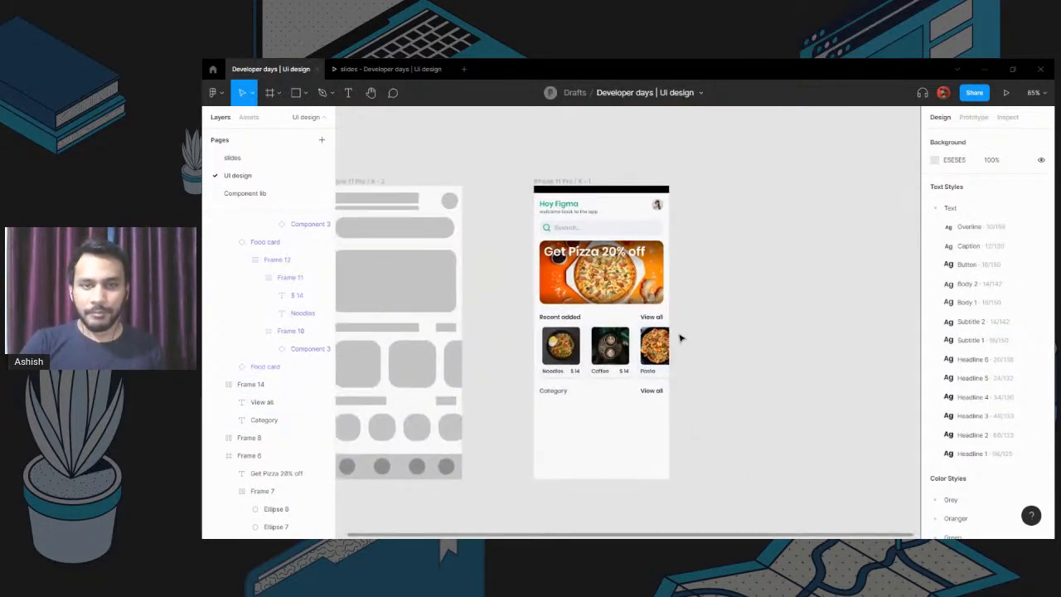
left_click(566, 182)
key("shift+g")
scroll(663, 402, "up", 8)
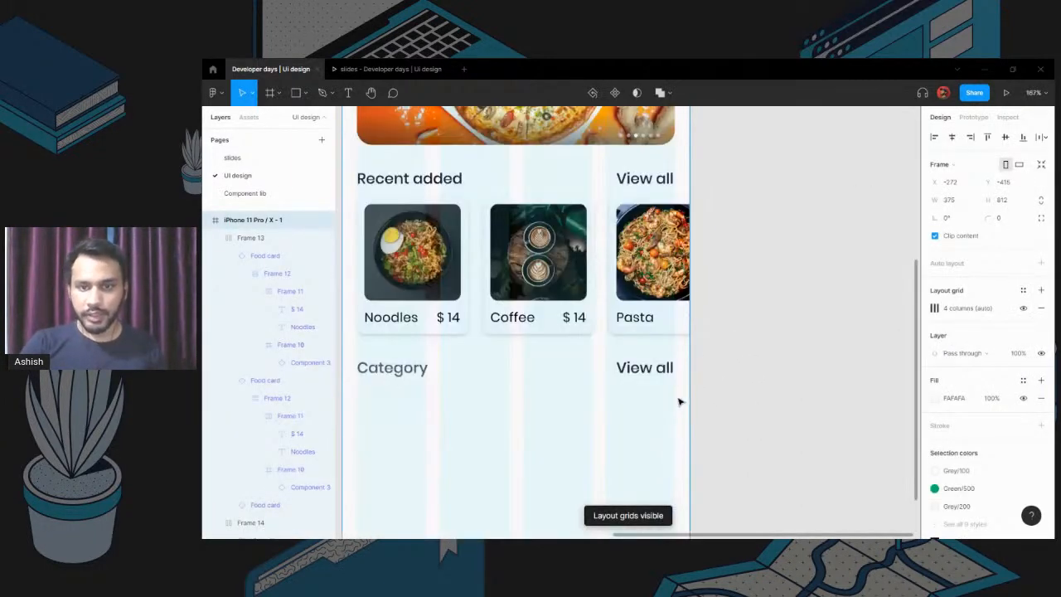
scroll(795, 325, "up", 6)
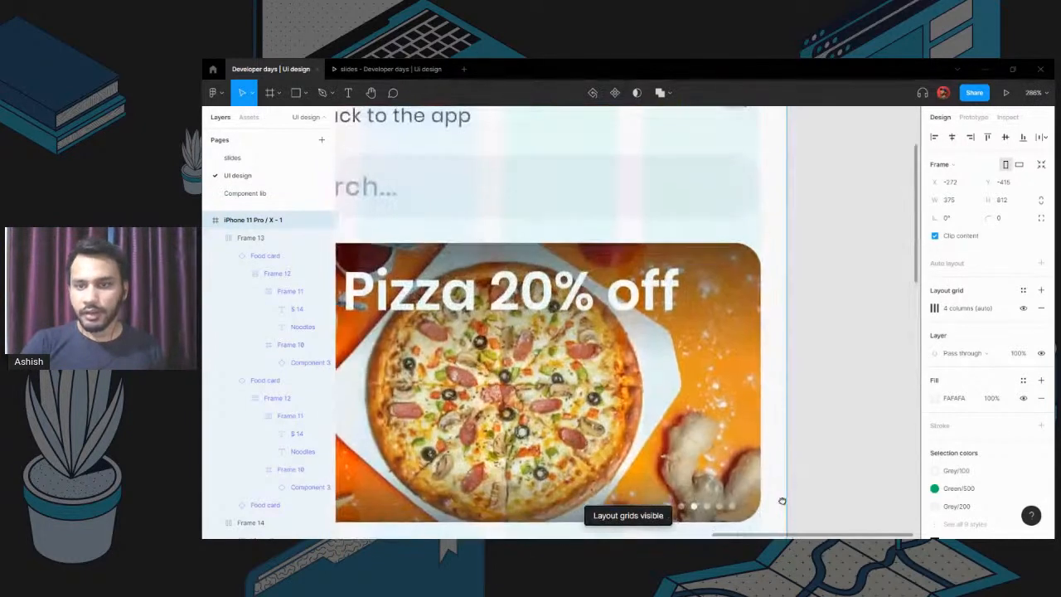
scroll(771, 466, "down", 6)
left_click_drag(778, 385, 715, 133)
scroll(659, 357, "up", 4)
mouse_move(605, 406)
left_mouse_down()
mouse_move(744, 428)
mouse_move(727, 438)
mouse_move(611, 417)
left_mouse_up()
scroll(617, 411, "down", 4)
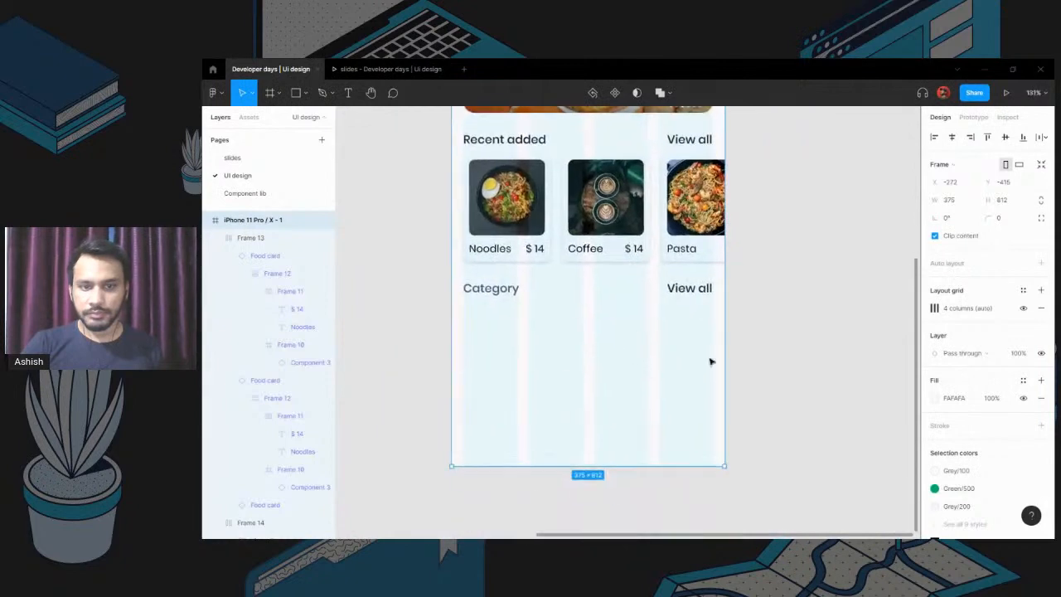
left_click(775, 357)
Step: Compare the wireframe's category row with the empty area under the home screen's Category heading
scroll(763, 373, "down", 5)
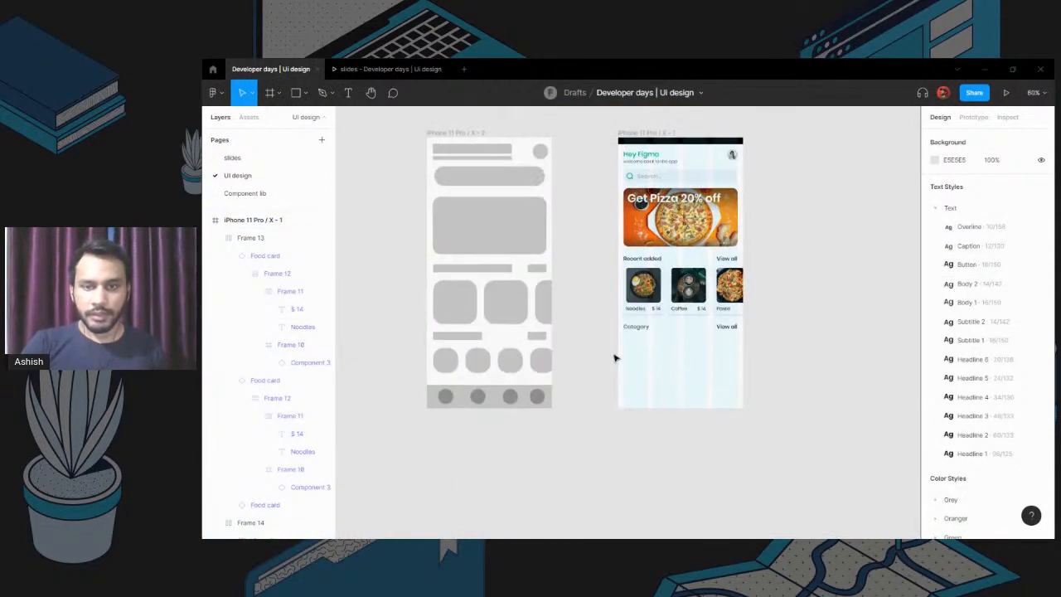
scroll(490, 372, "up", 3)
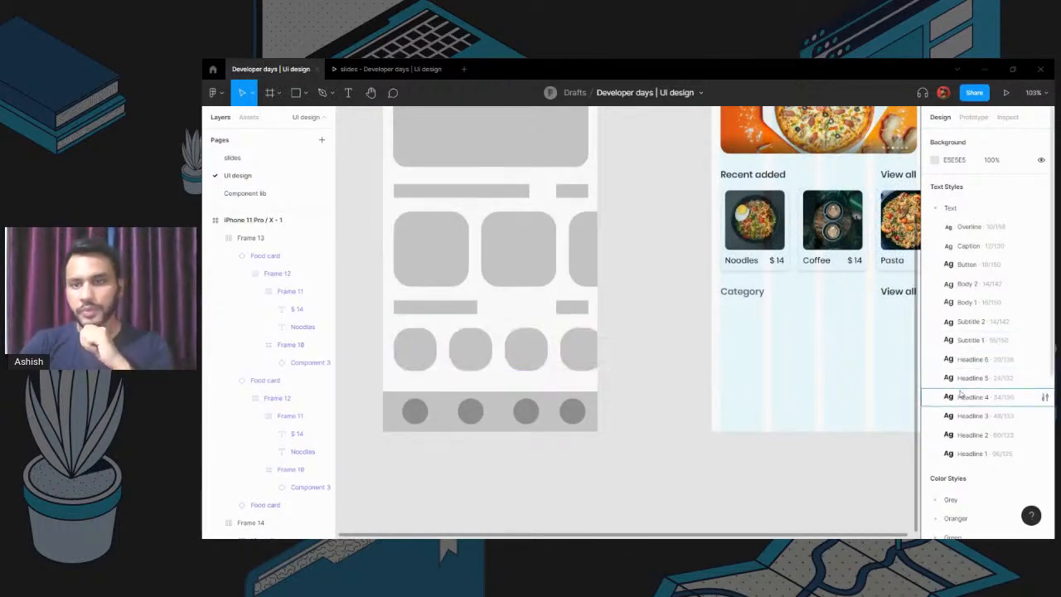
scroll(730, 353, "down", 2)
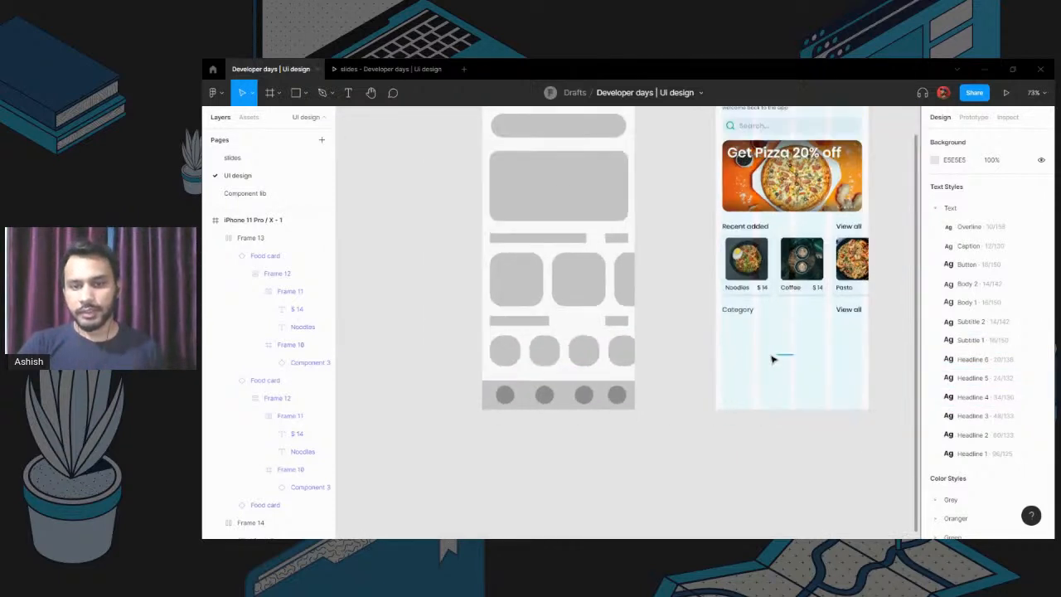
left_click_drag(831, 342, 664, 339)
scroll(663, 339, "up", 2)
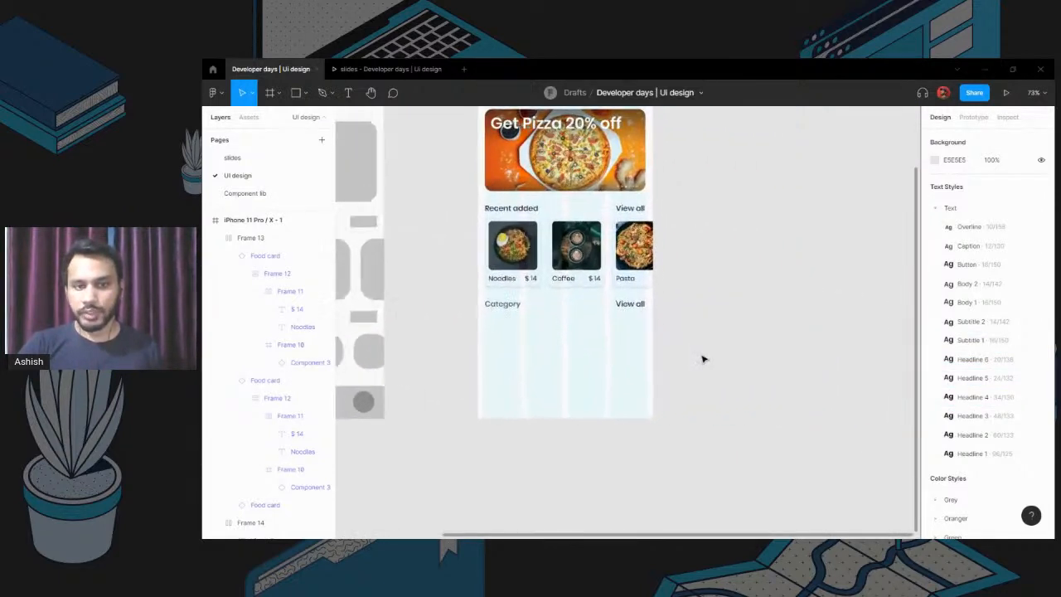
scroll(732, 315, "up", 3)
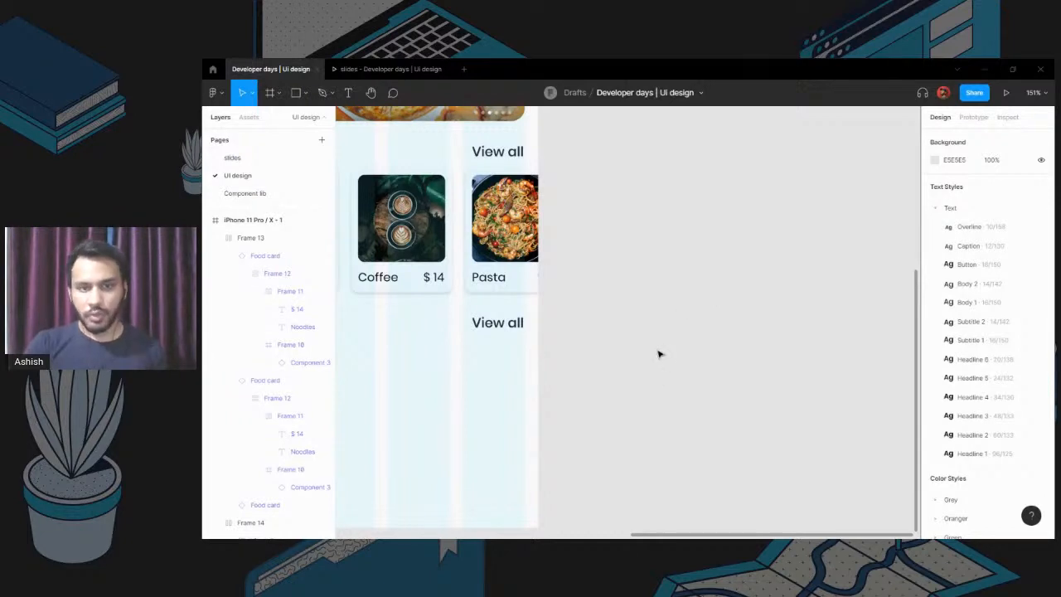
scroll(658, 353, "down", 4)
key("c")
left_click(726, 310)
left_click(653, 330)
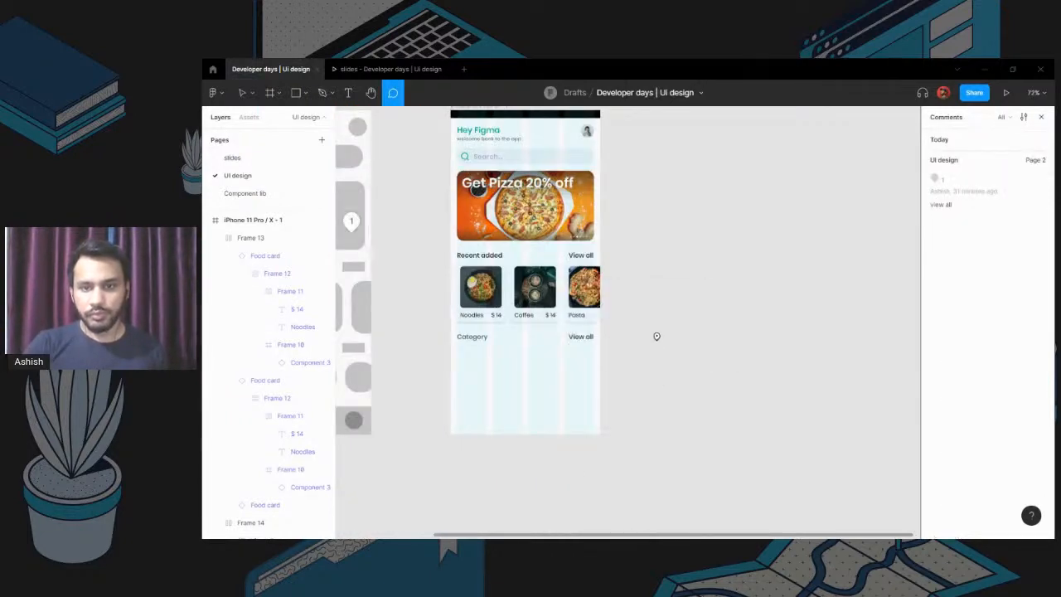
Step: Add a text layer on the empty canvas beside the home screen, listing "fruits" and "veges" on separate lines
key("t")
left_click(676, 292)
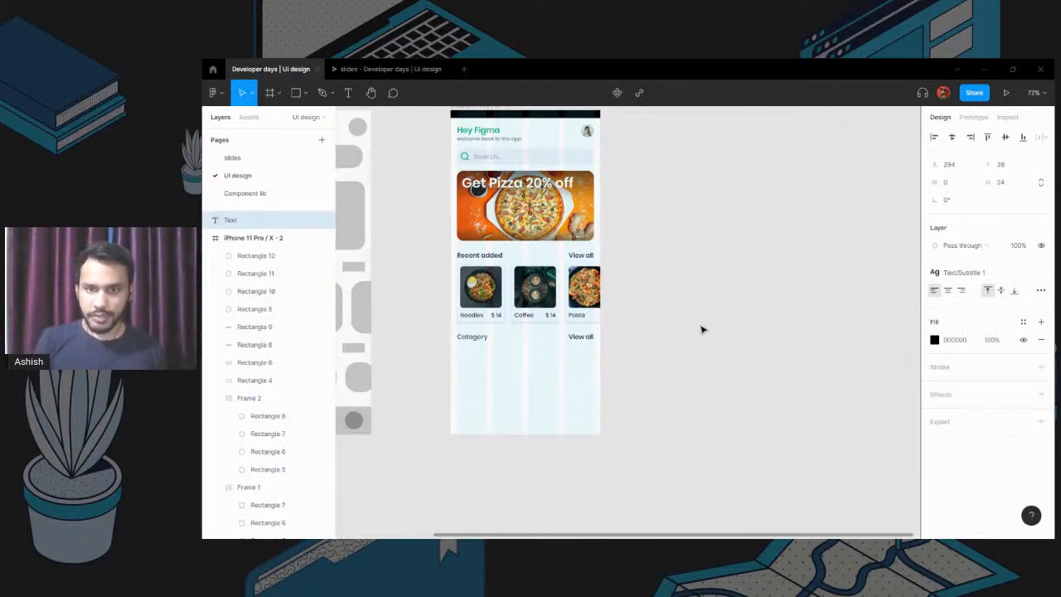
type("frui")
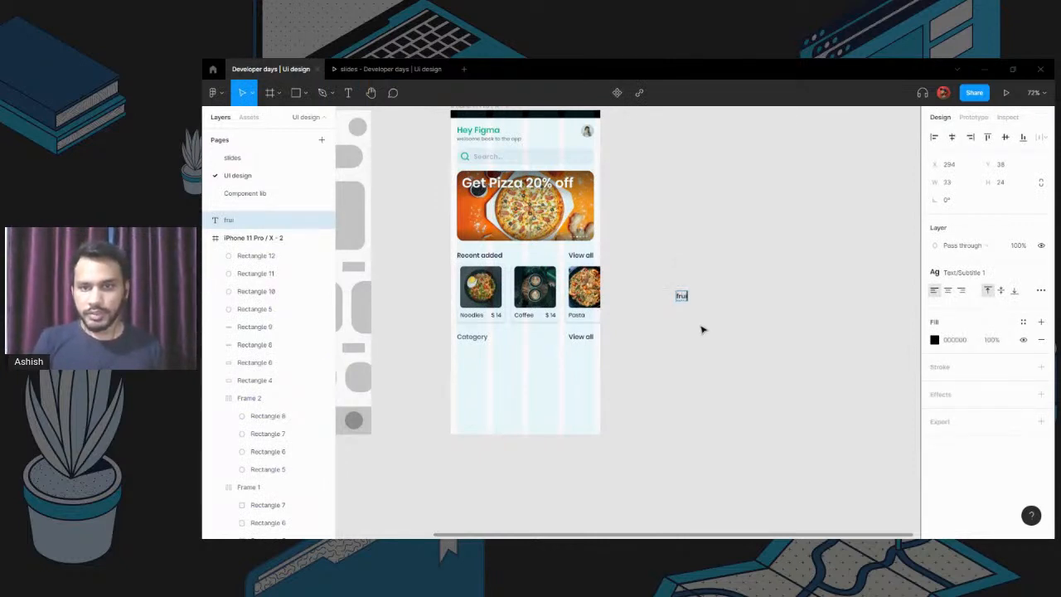
type("ts")
key("Return")
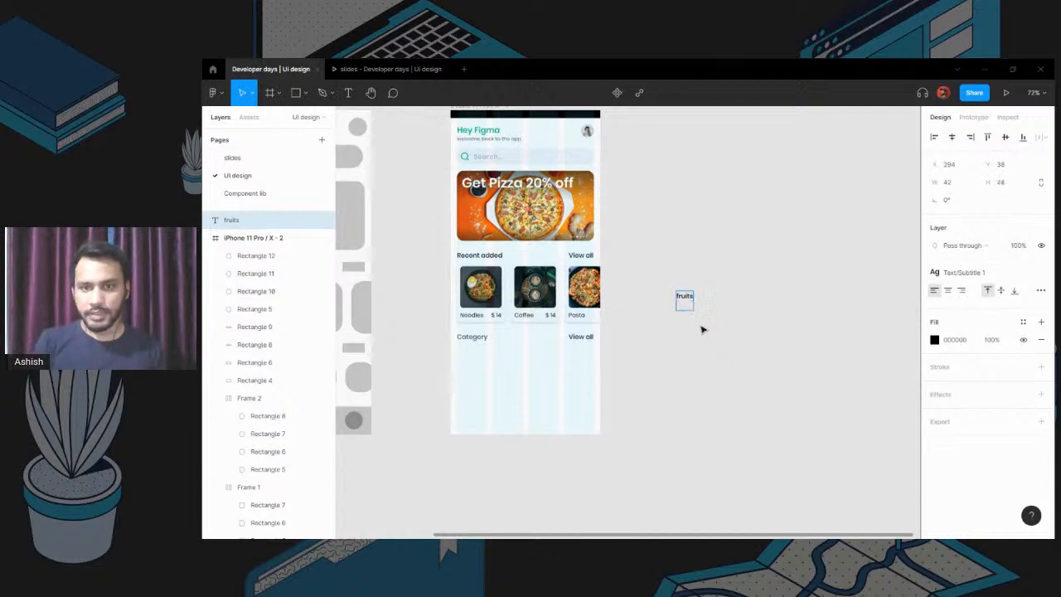
type("b")
key("BackSpace")
type("vege")
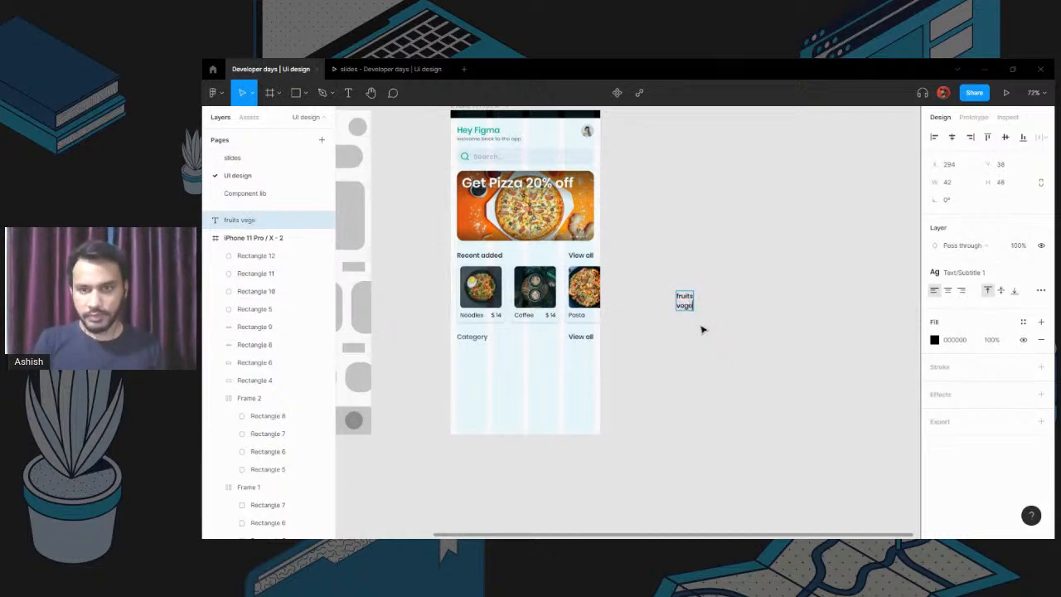
type("s")
key("Return")
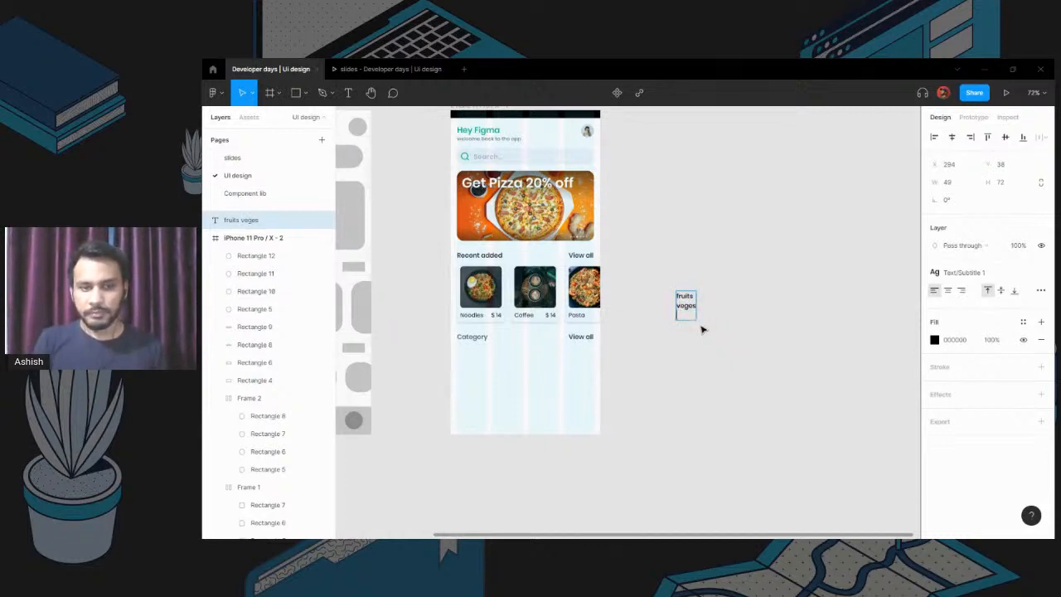
Step: Add the lines "drinks" and "snacks" to the category name list and finish editing the text
type("drin")
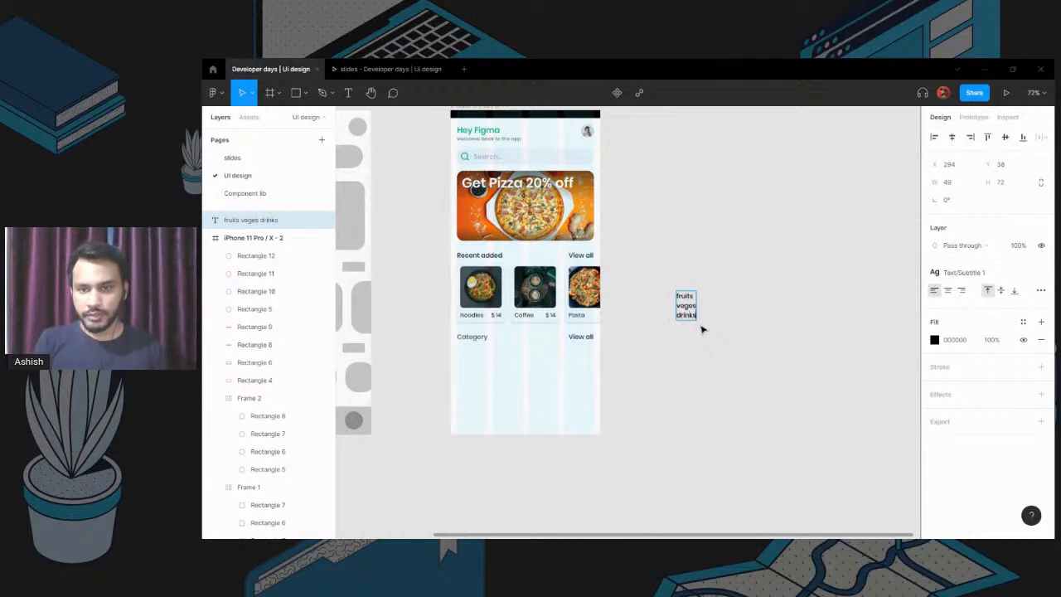
type("ks")
key("Return")
type("snal")
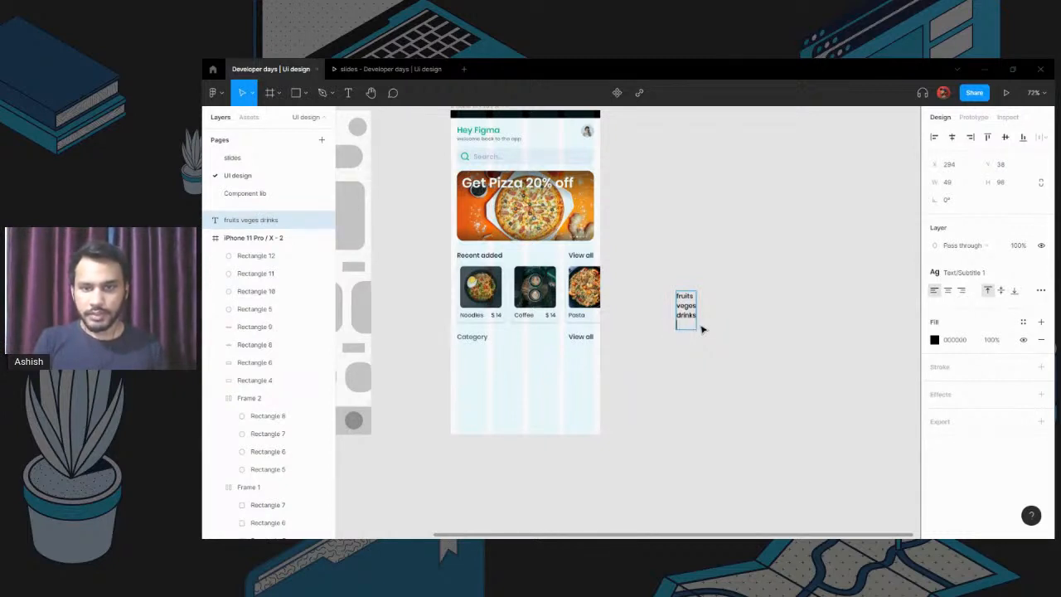
type("s")
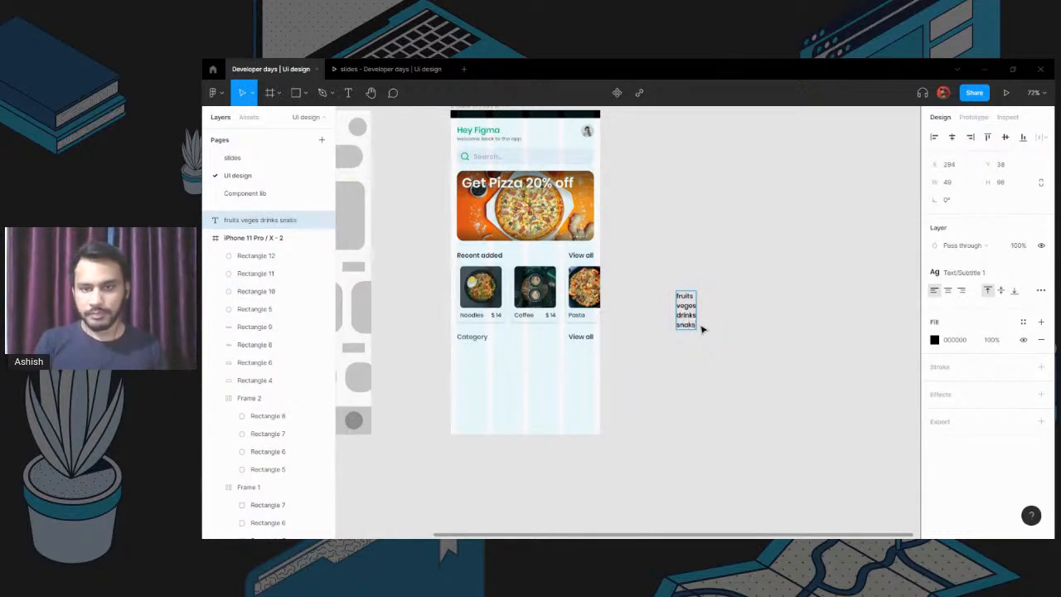
key("BackSpace")
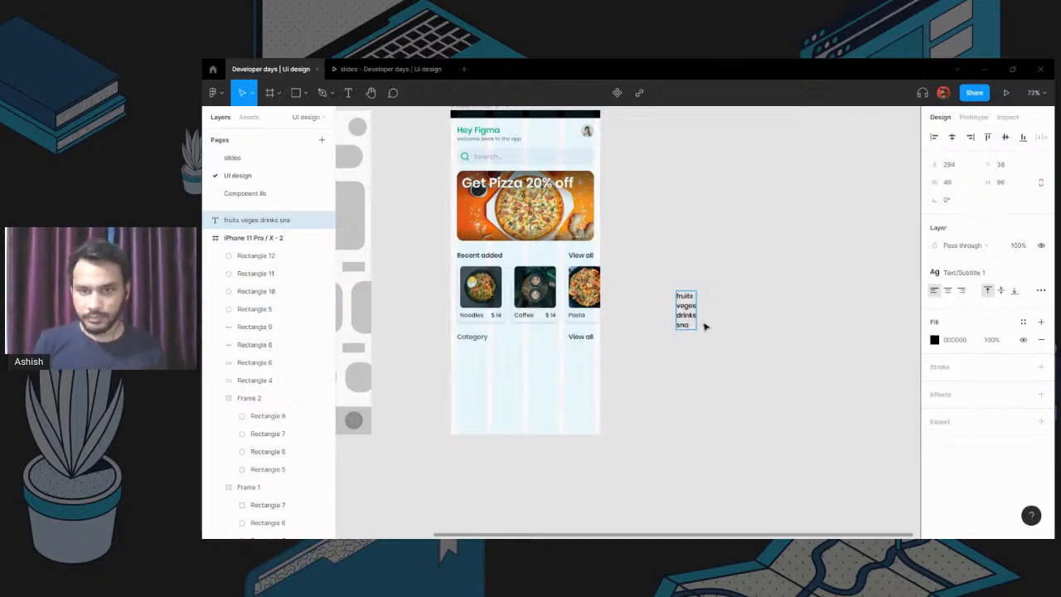
type("cks")
key("Escape")
key("Escape")
Step: Add a separate text layer holding a strawberry emoji just below the category name list to represent fruits
scroll(711, 356, "up", 10)
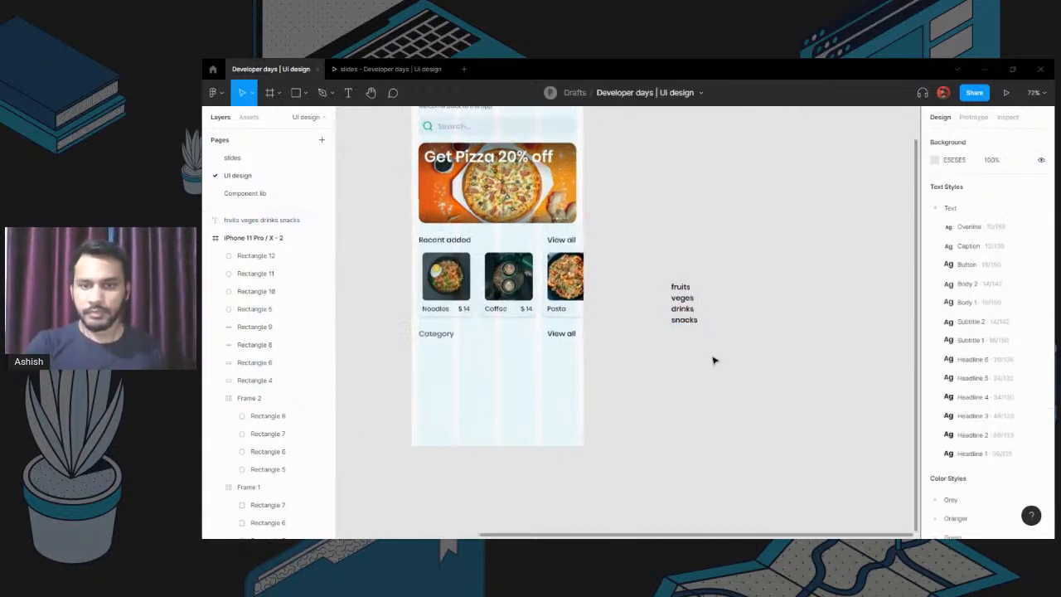
scroll(779, 318, "down", 5)
left_click_drag(809, 318, 659, 350)
scroll(699, 292, "up", 5)
scroll(659, 350, "down", 5)
key("t")
left_click(654, 308)
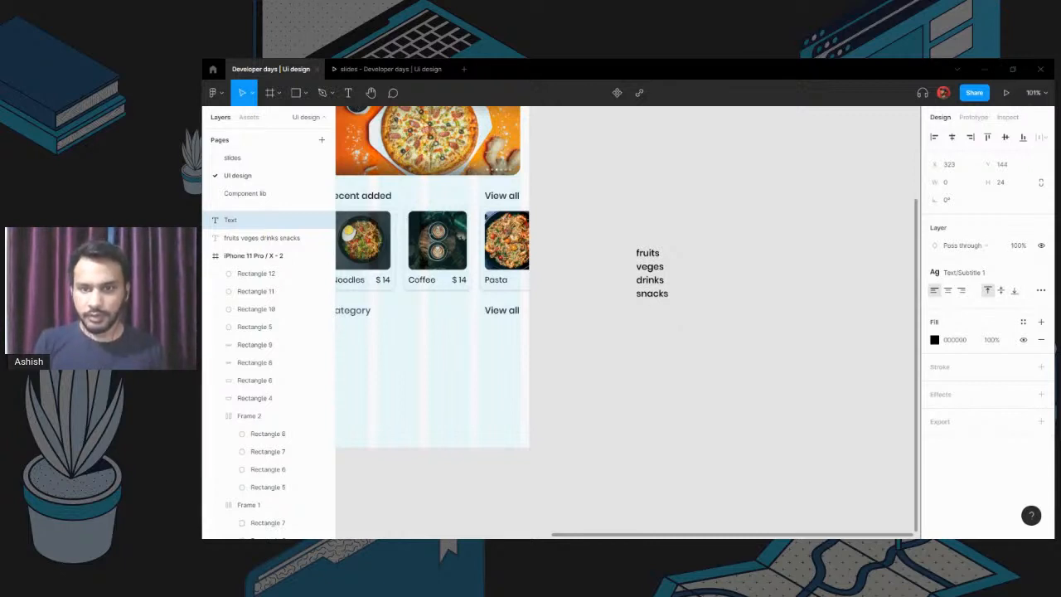
type("fr")
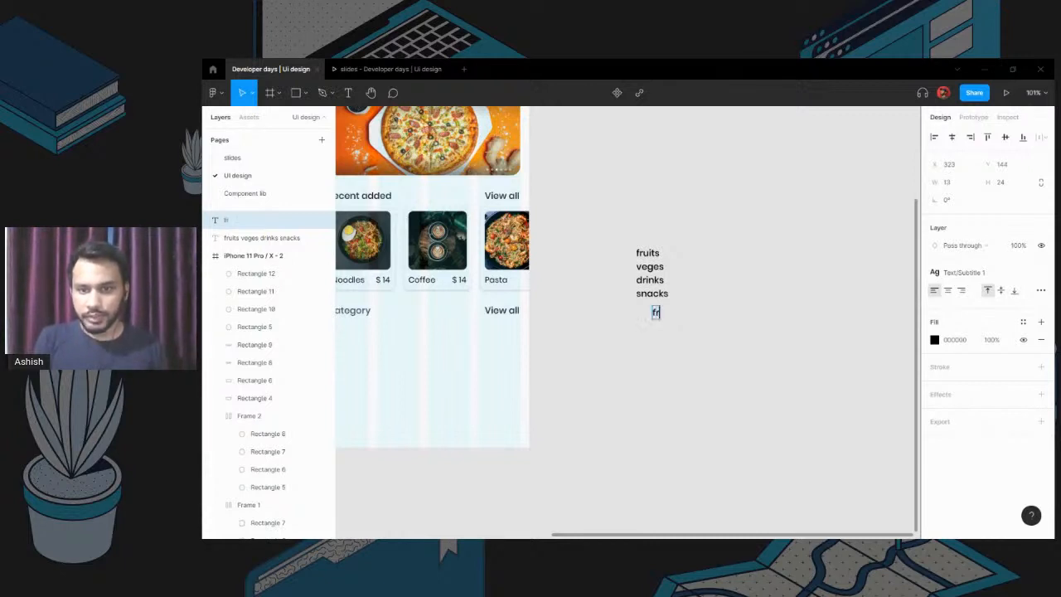
type("uit")
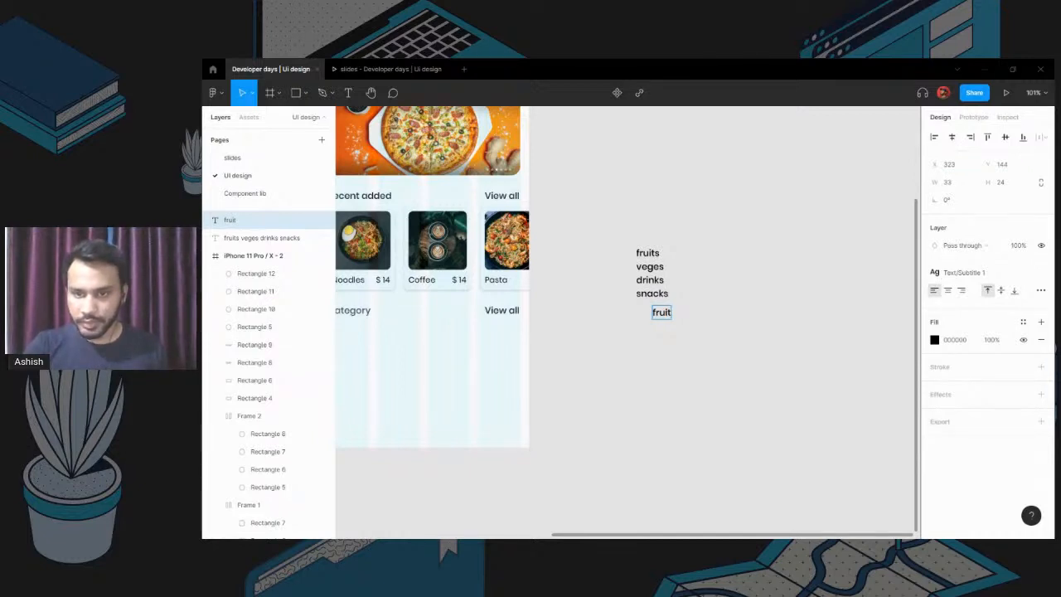
key("Return")
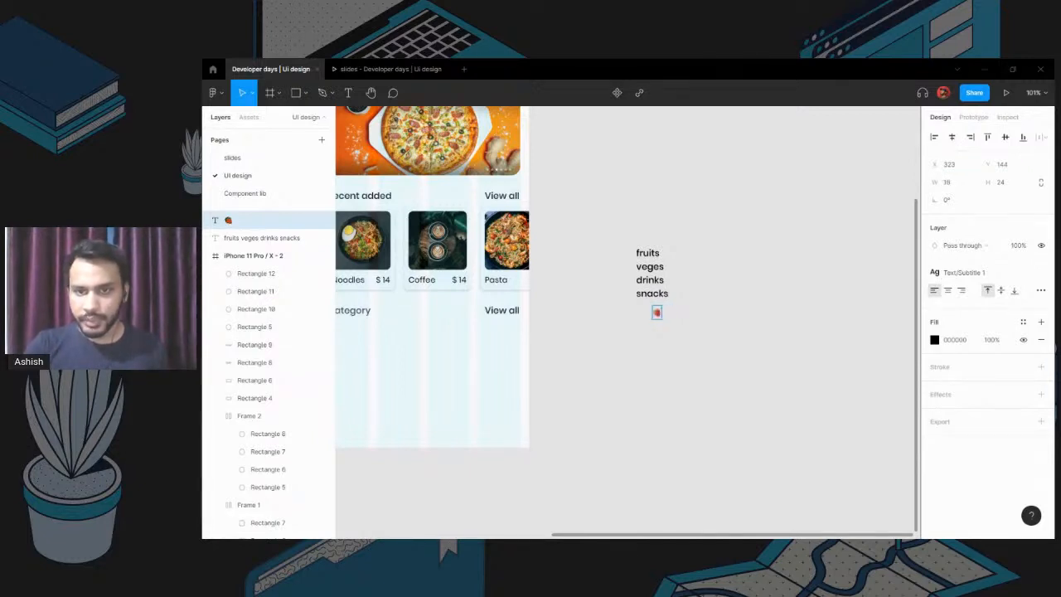
Step: Add another text layer with a tomato emoji beside the strawberry to represent vegetables
scroll(698, 312, "up", 10)
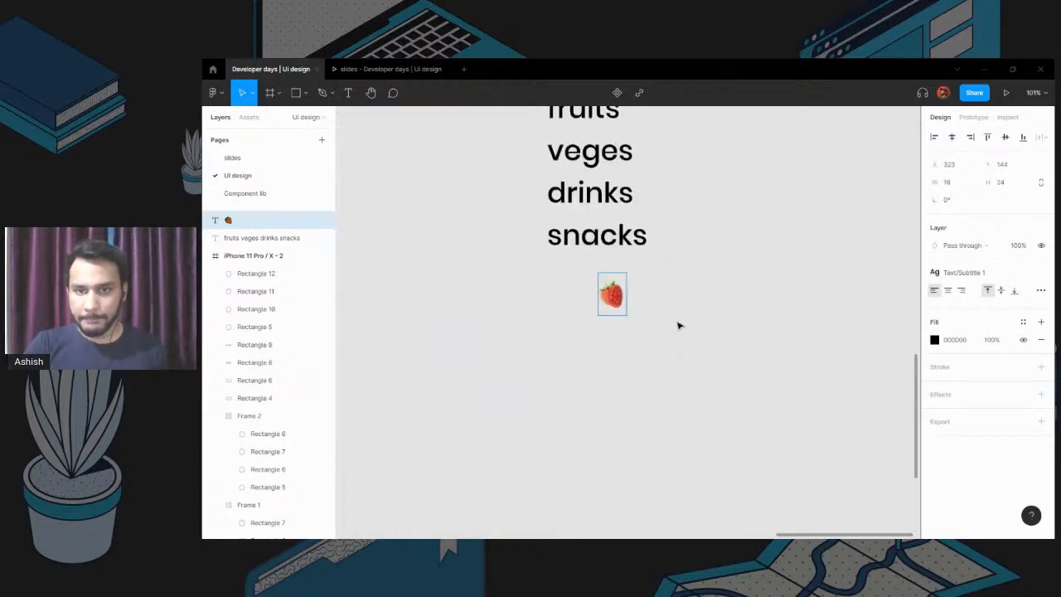
scroll(665, 327, "down", 6)
key("t")
left_click(669, 352)
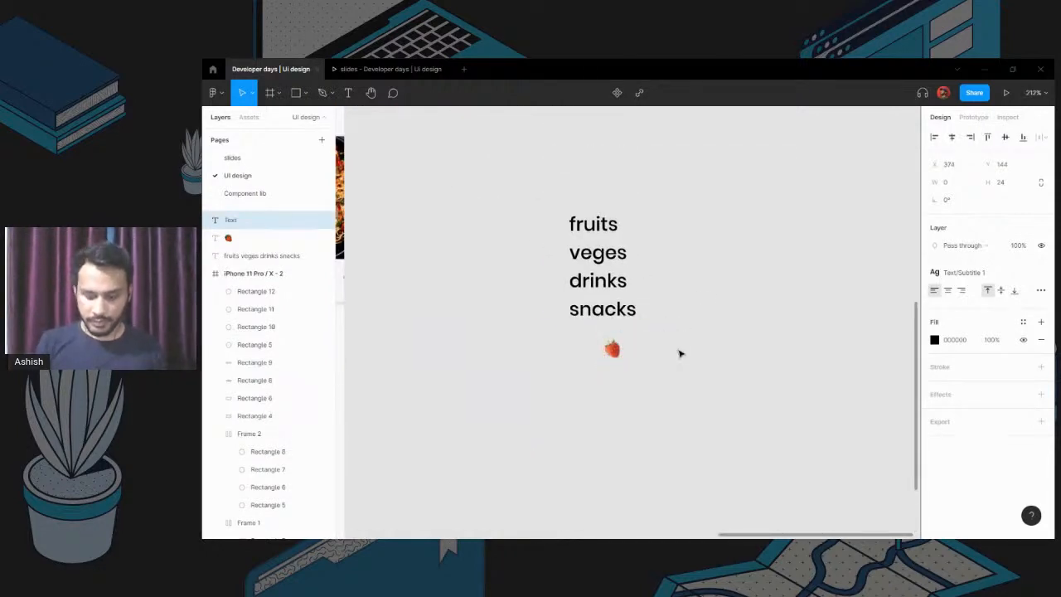
type("vege")
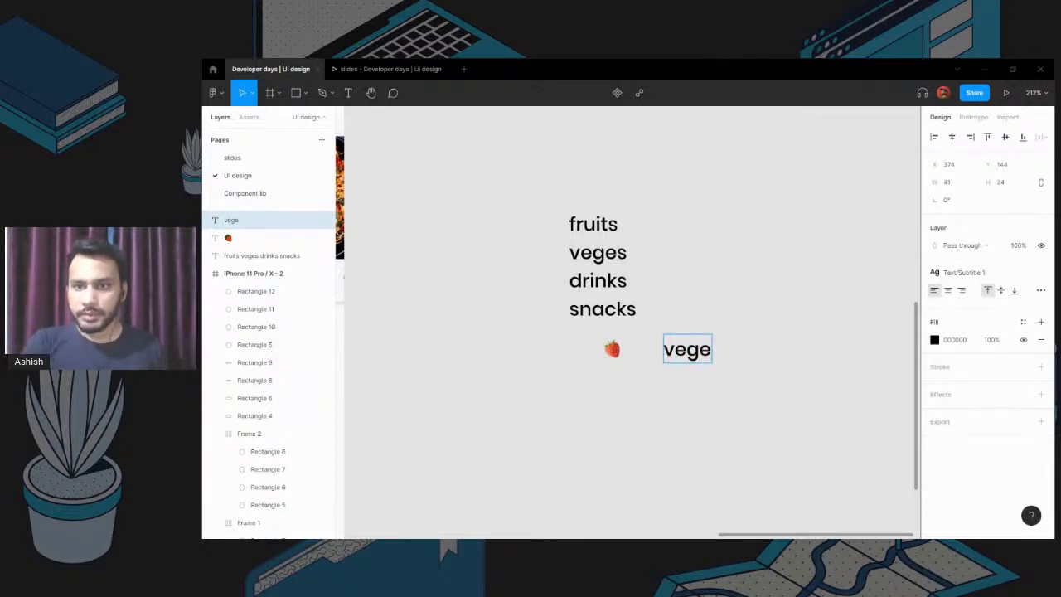
key("BackSpace")
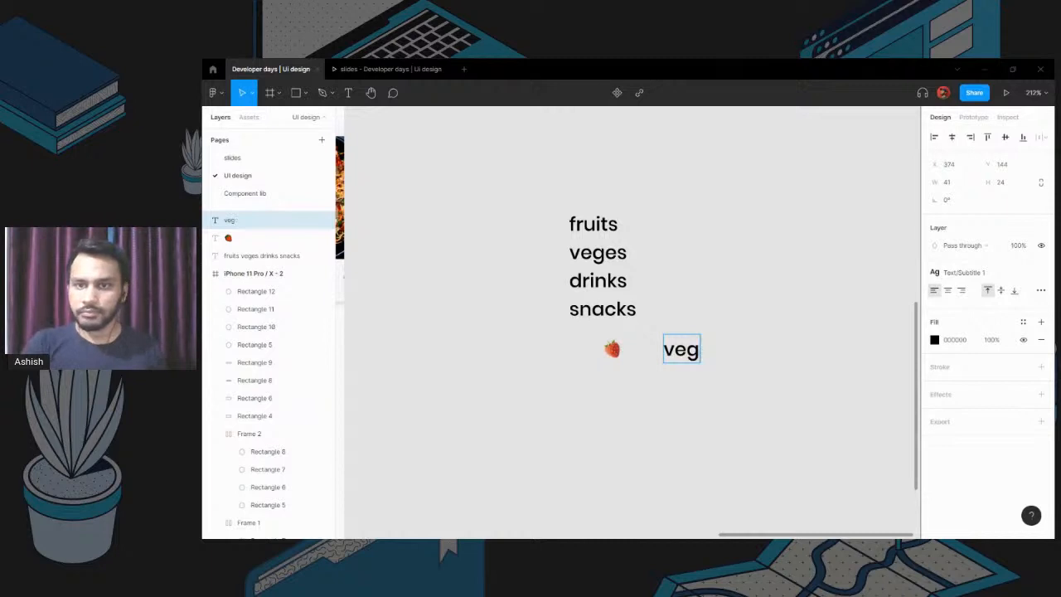
key("BackSpace")
key("BackSpace")
key("BackSpace")
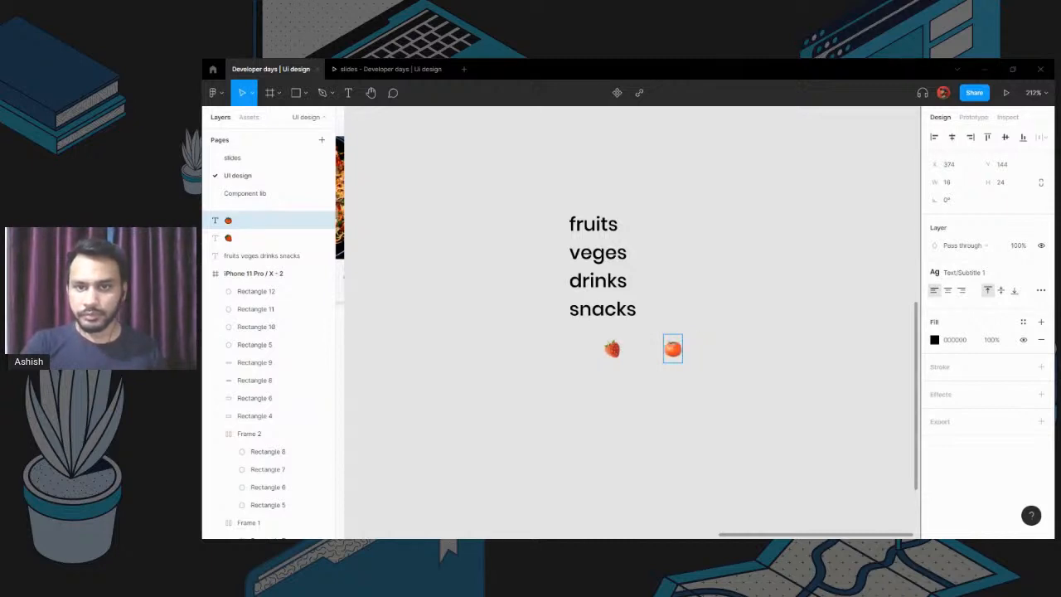
scroll(704, 373, "up", 3)
left_click(711, 384)
left_click(731, 332)
scroll(726, 340, "down", 2)
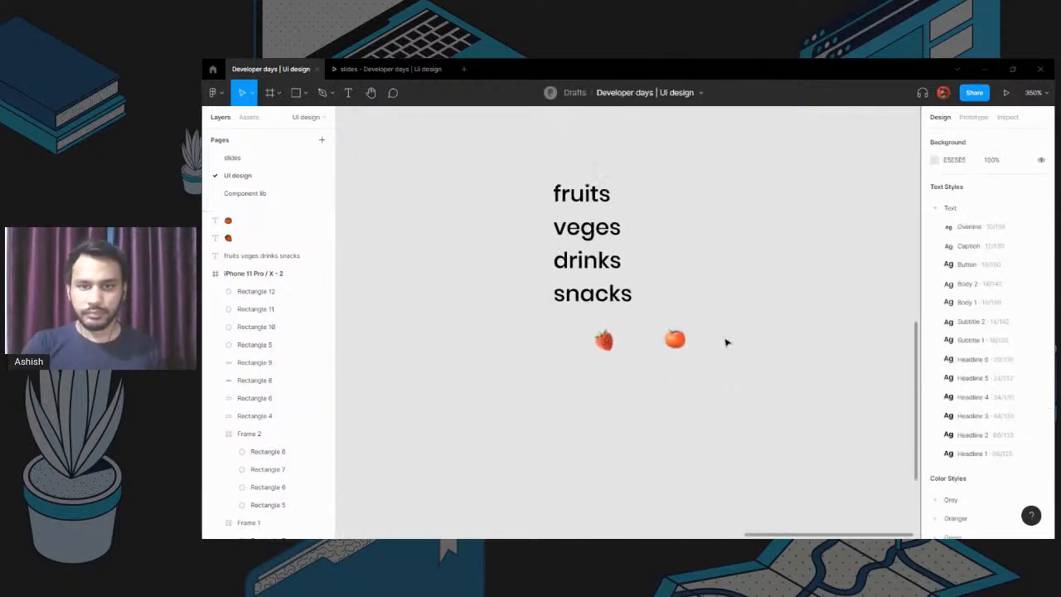
Step: Replace the tomato emoji with a single cucumber emoji, removing the other vegetable emojis tried in that text layer
left_click(640, 382)
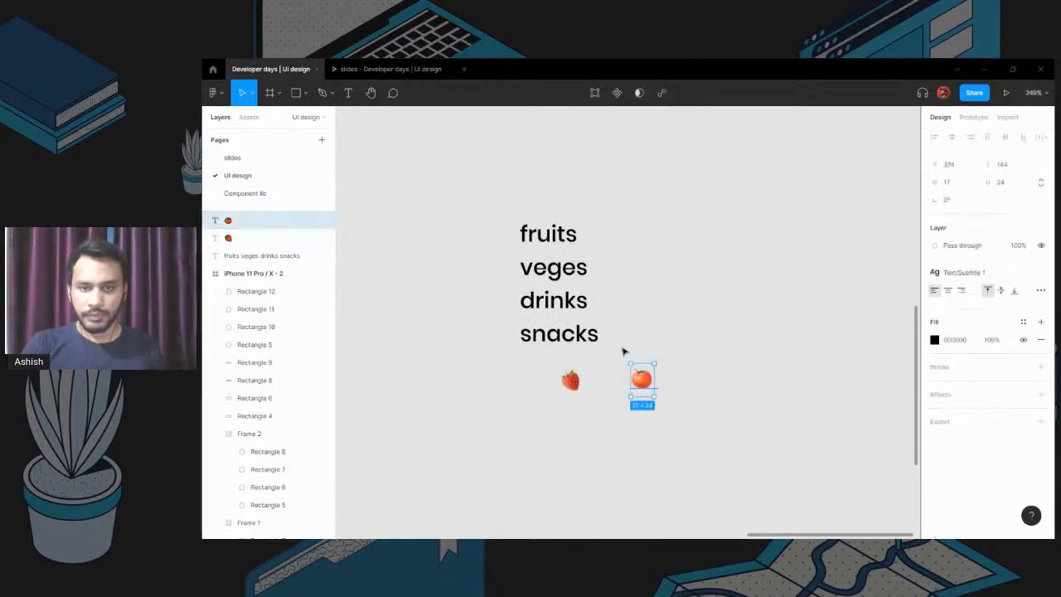
double_click(651, 382)
key("BackSpace")
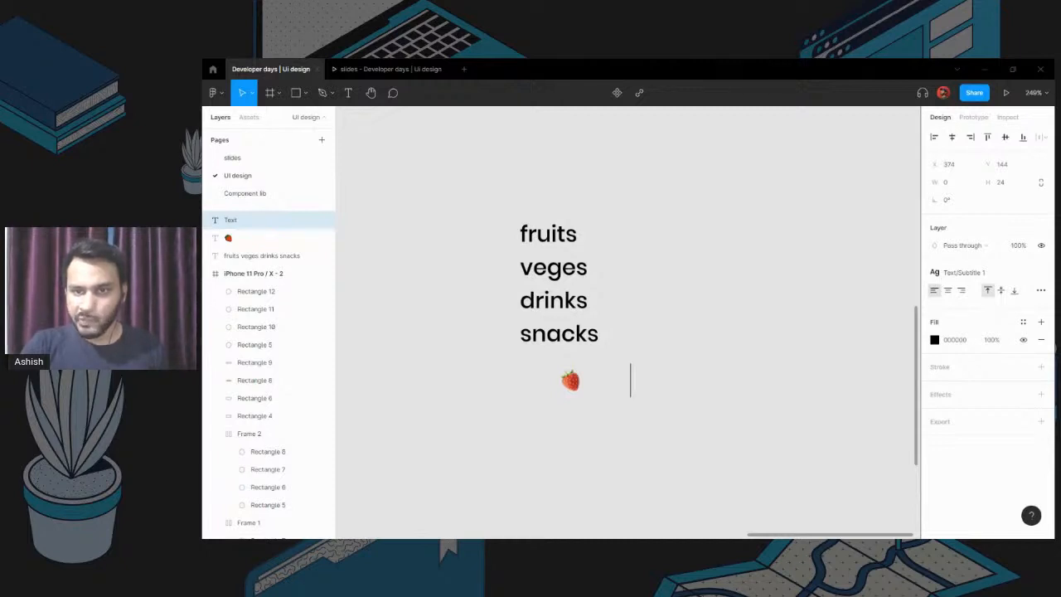
type("🥦")
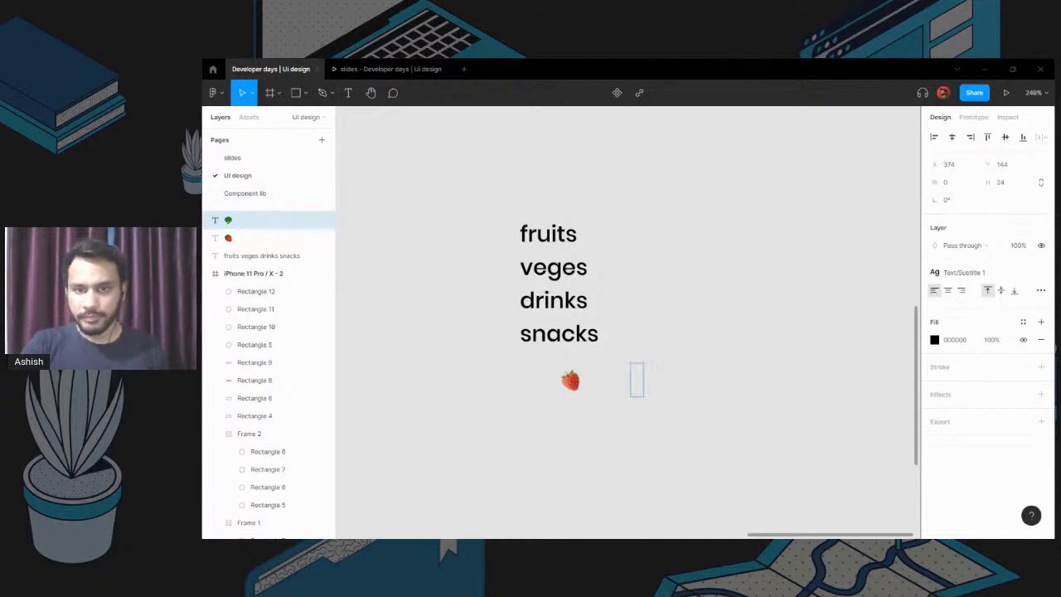
type("🥒")
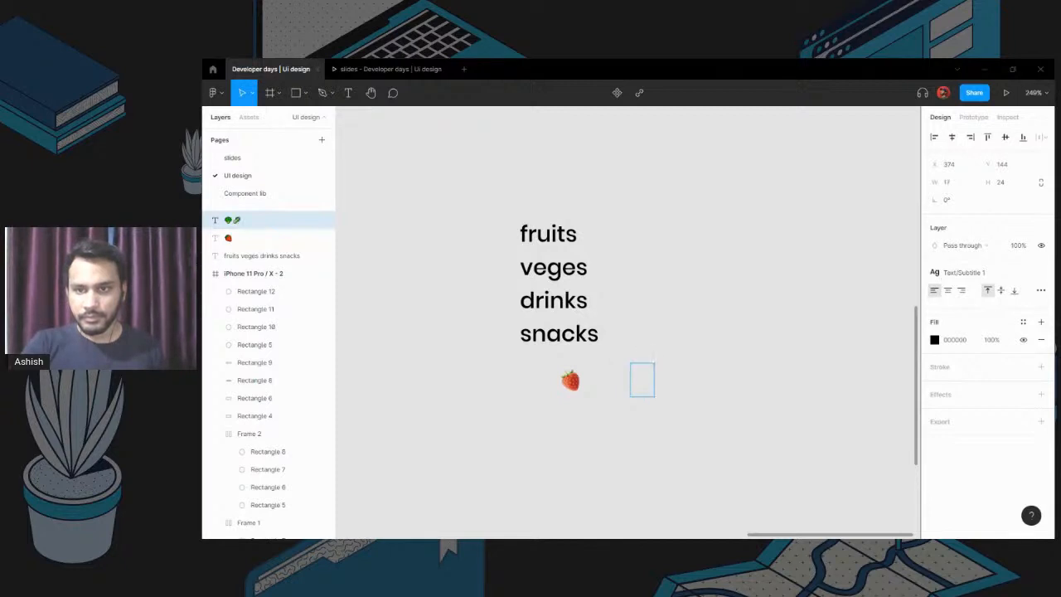
type("🥒")
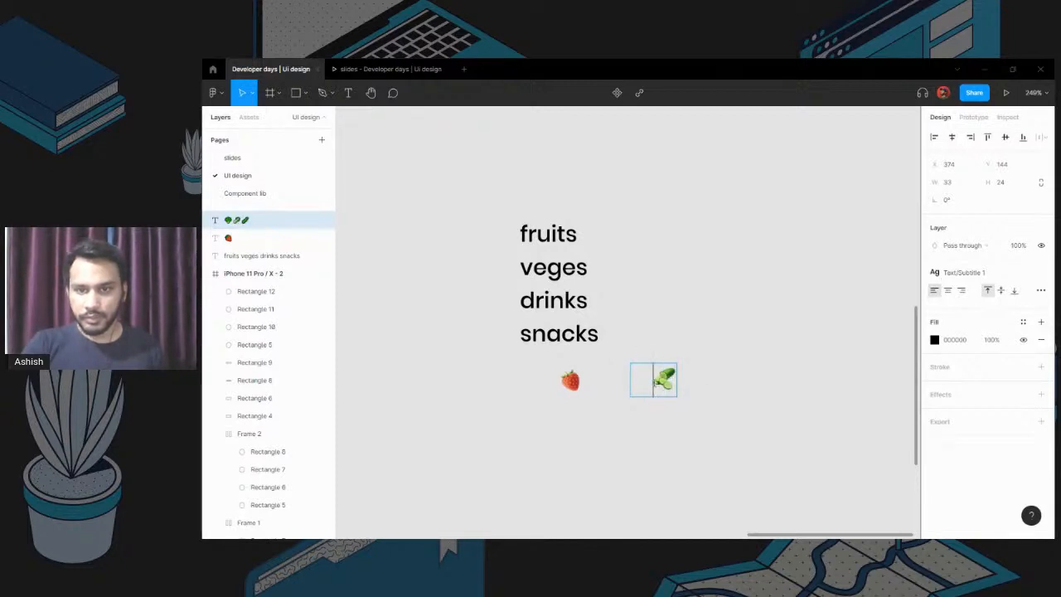
key("BackSpace")
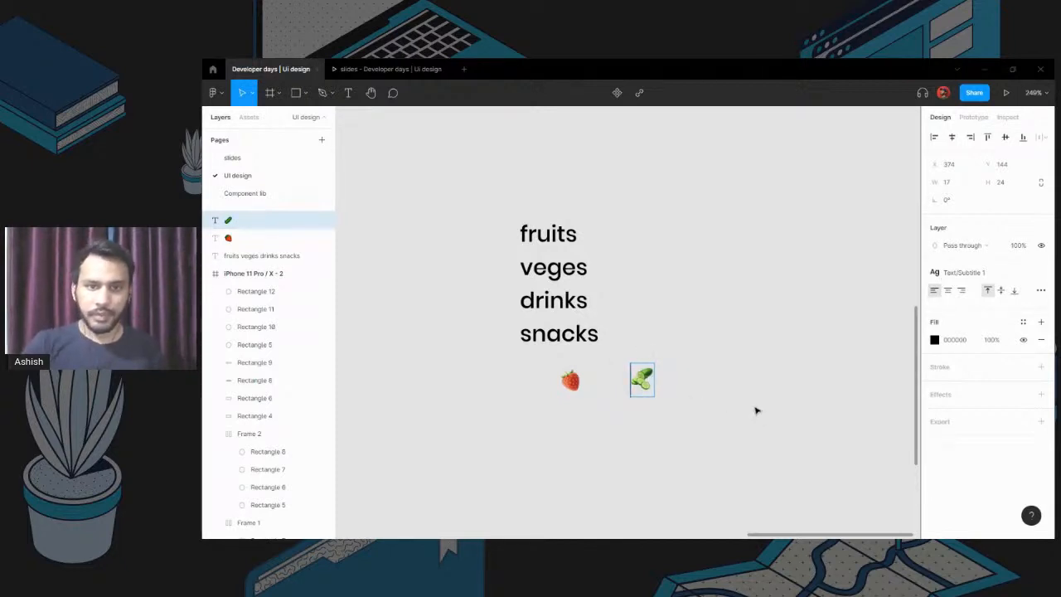
left_click(755, 410)
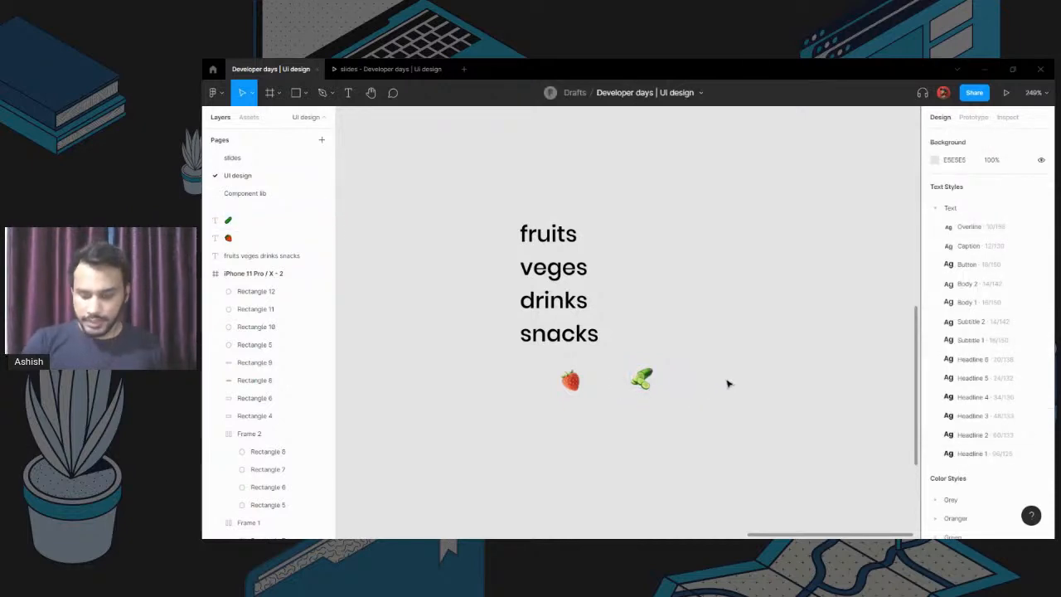
Step: Add a text layer with a bottle emoji beside the cucumber to represent drinks
key("ctrl+slash")
key("Escape")
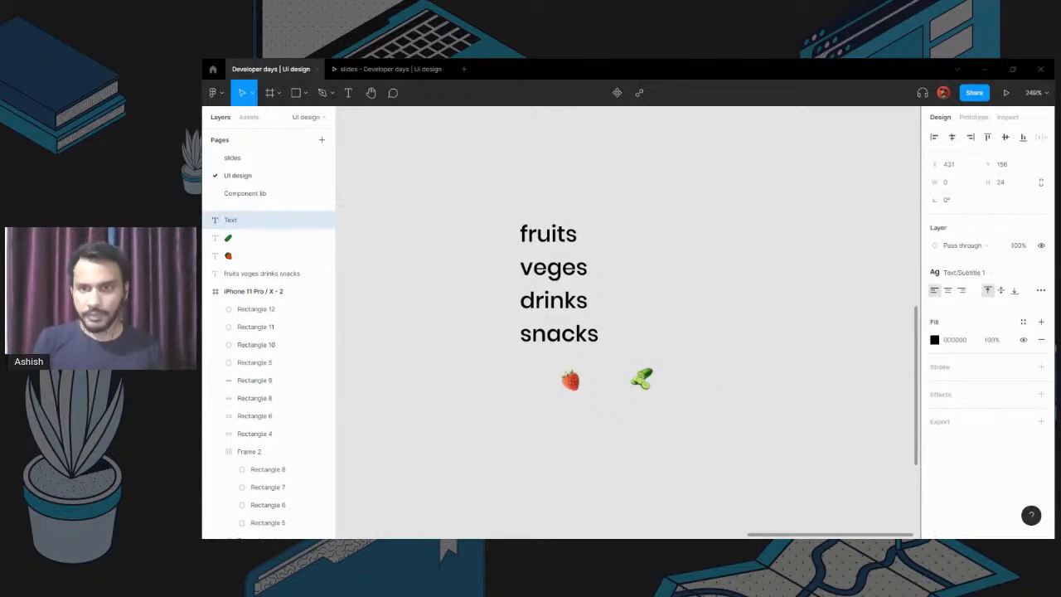
type("dri")
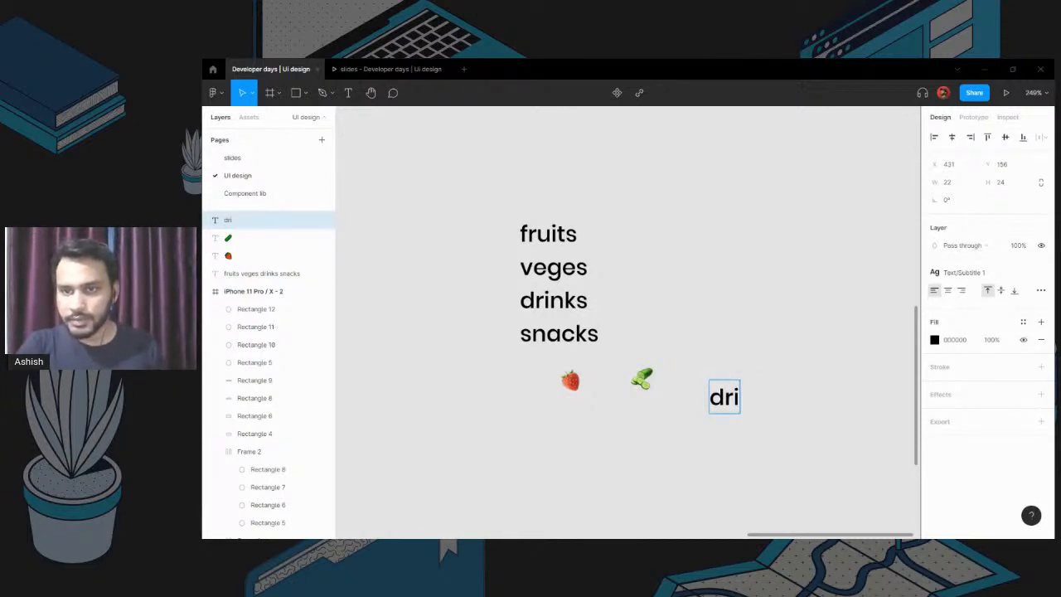
left_click(762, 442)
key("Escape")
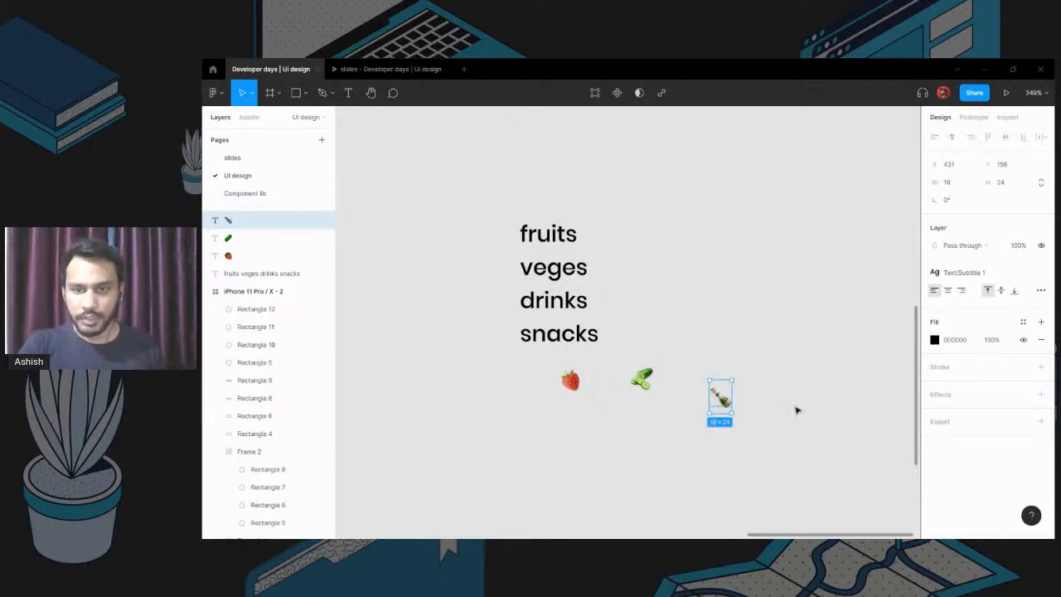
Step: Line up the bottle emoji with the others and add a text layer holding only a pizza emoji beside it to represent snacks
left_click_drag(725, 401, 781, 384)
double_click(779, 381)
key("BackSpace")
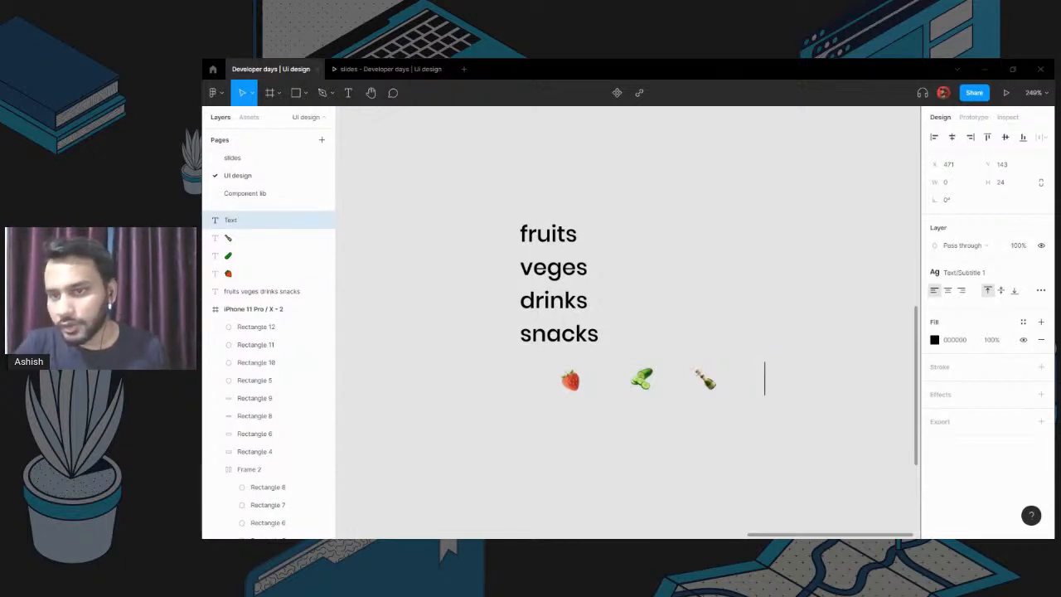
type("🥪")
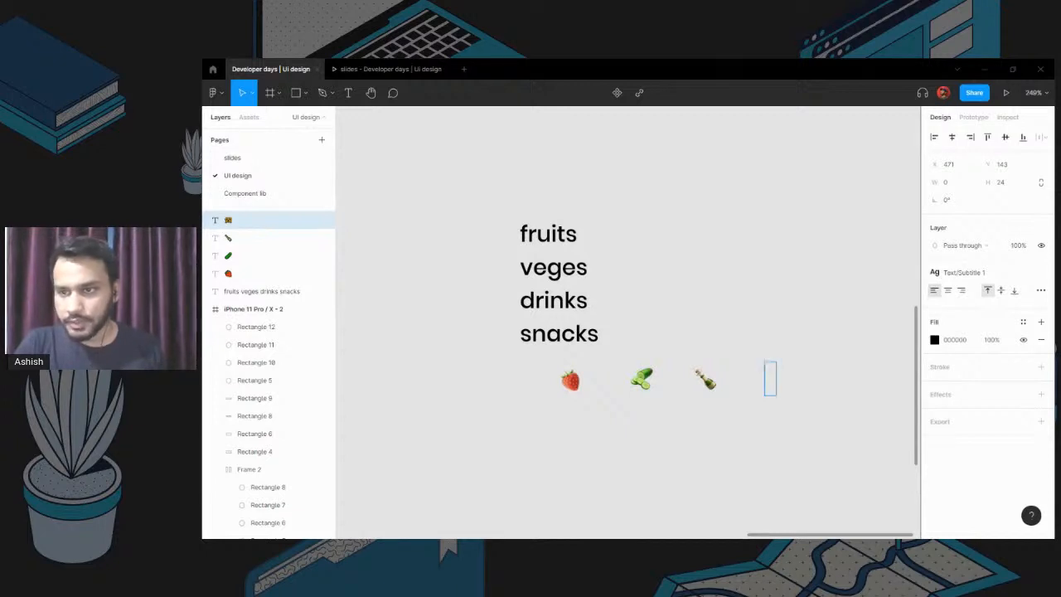
type("🍪")
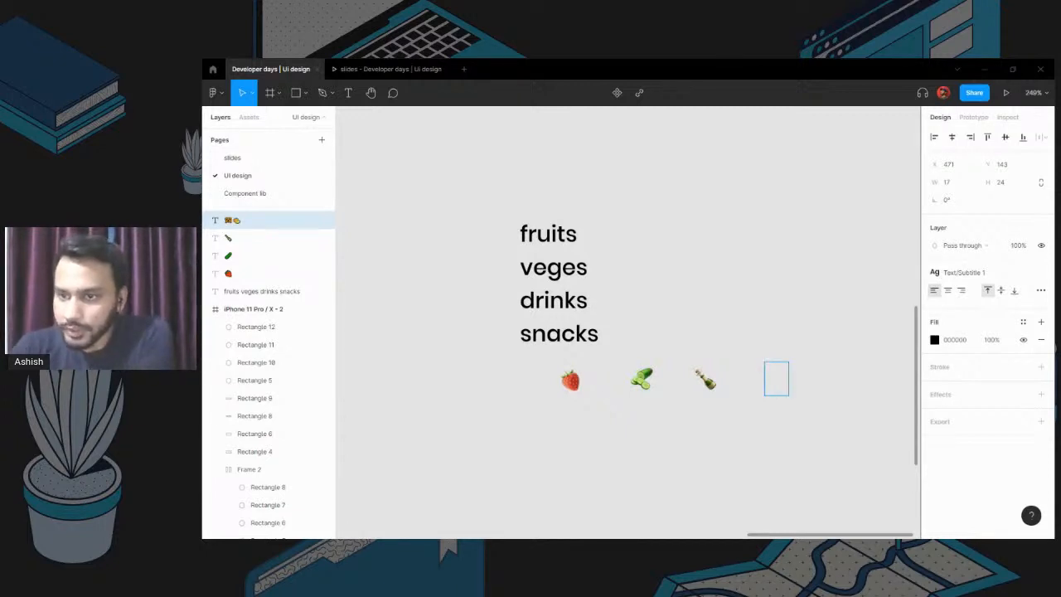
type("🥐")
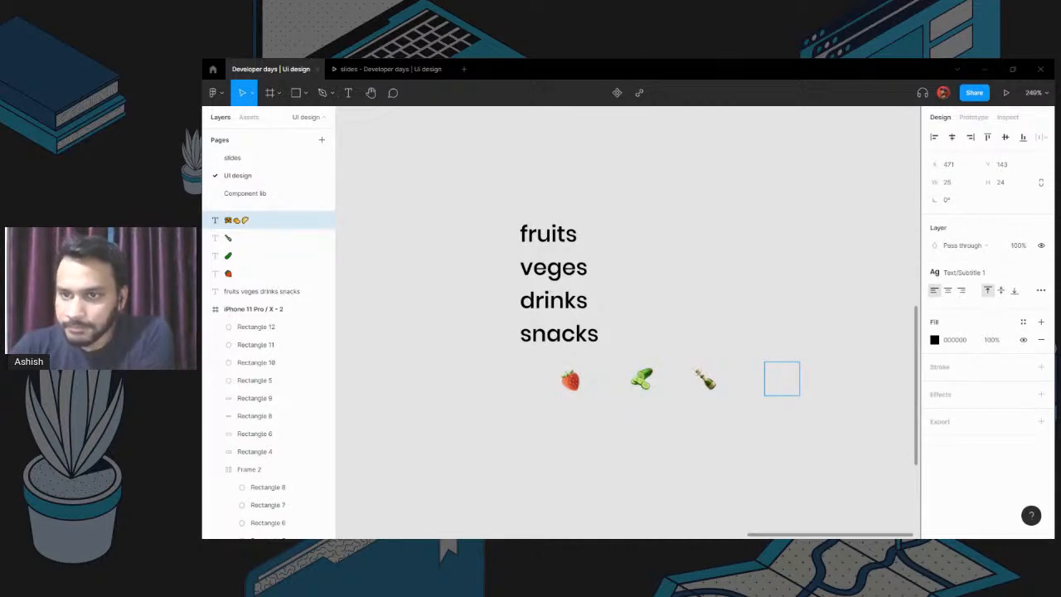
type("🍕")
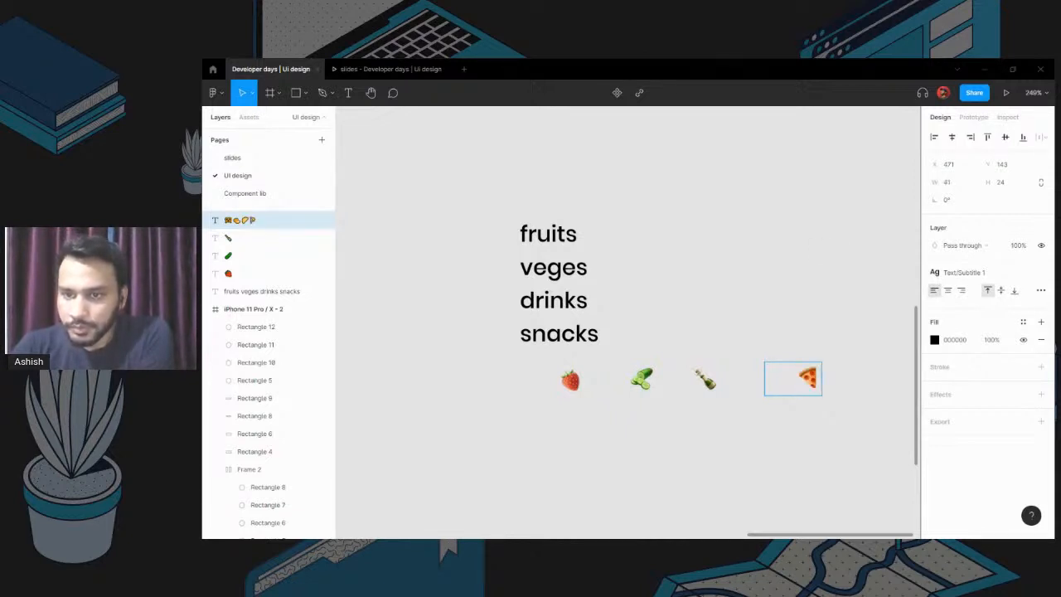
key("BackSpace")
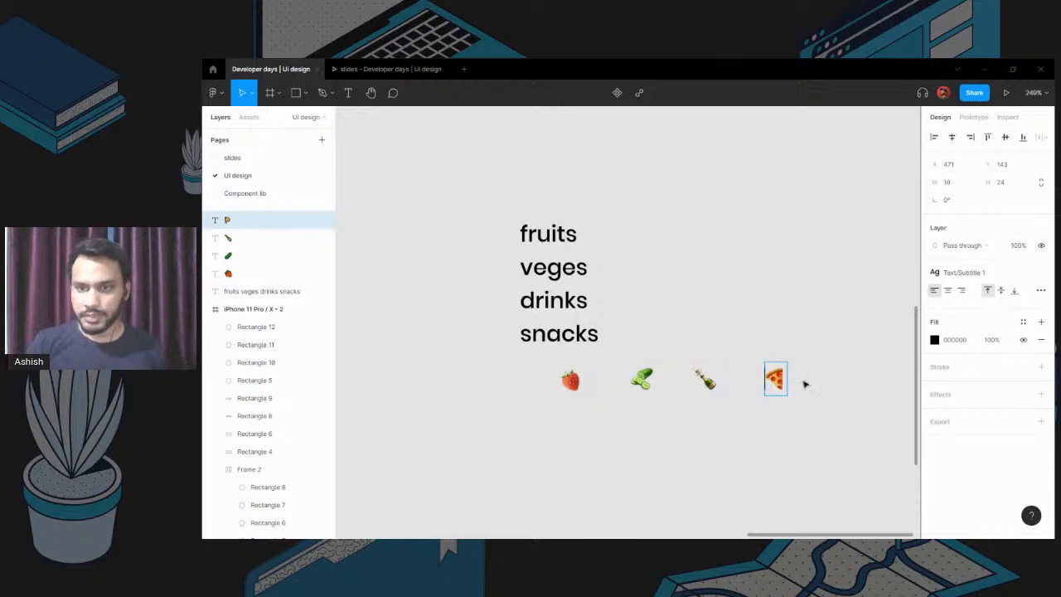
left_click(852, 409)
scroll(710, 471, "down", 3)
left_click_drag(710, 471, 711, 344)
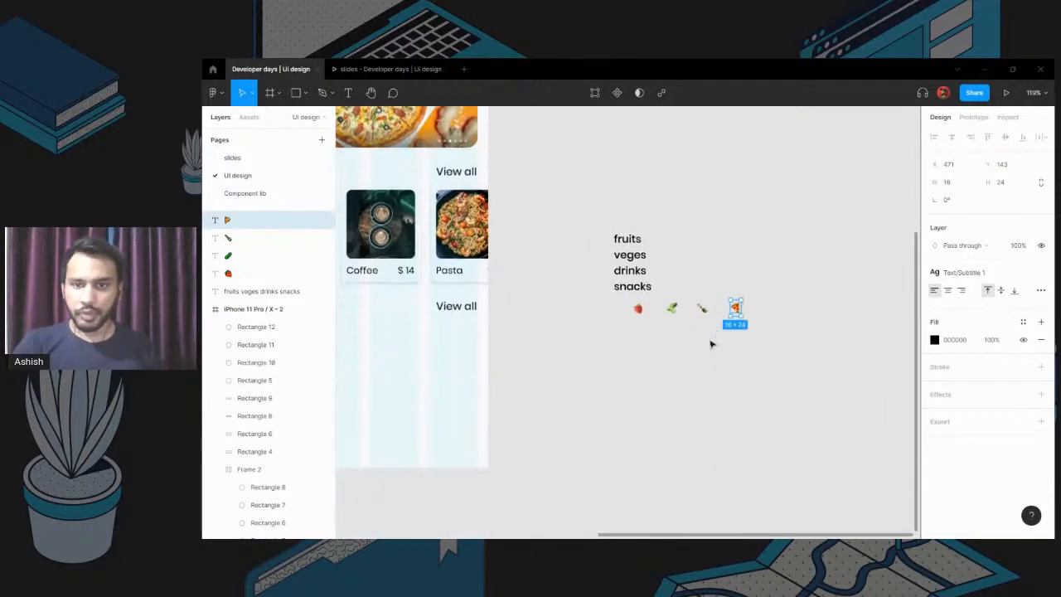
scroll(716, 338, "up", 3)
left_click(739, 324)
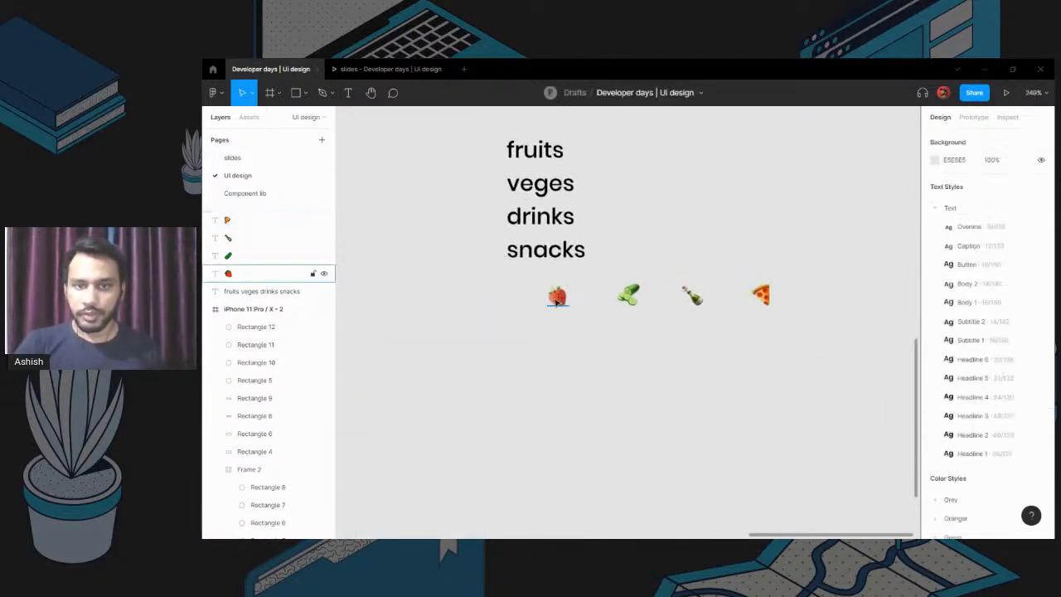
left_click(557, 295)
left_click(628, 294)
left_click(692, 295)
left_click(760, 295)
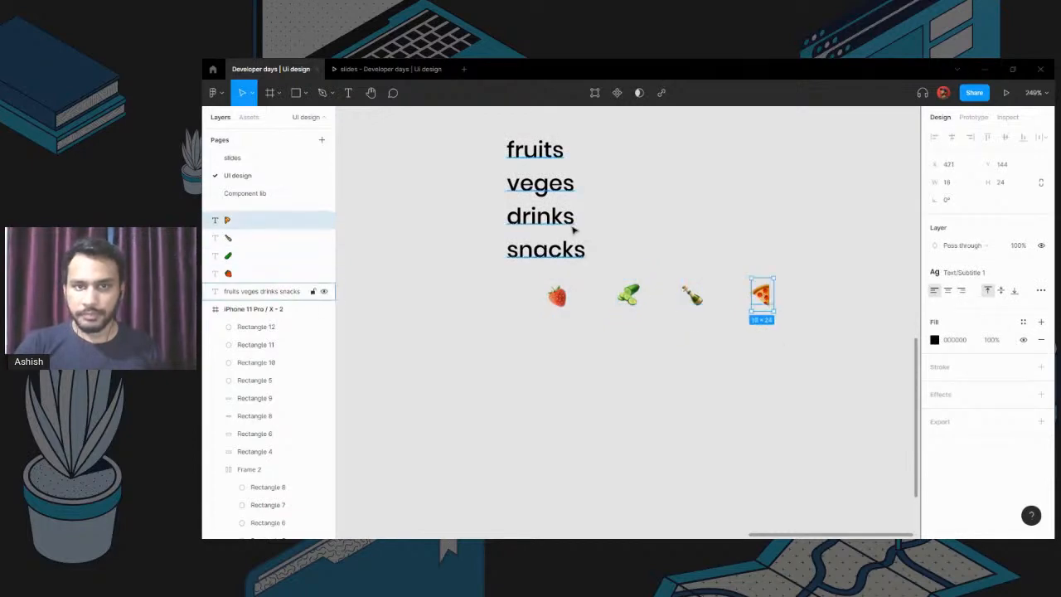
Step: Delete the text layer listing fruits, veges, drinks and snacks above the emojis
scroll(609, 214, "down", 3)
left_click(580, 212)
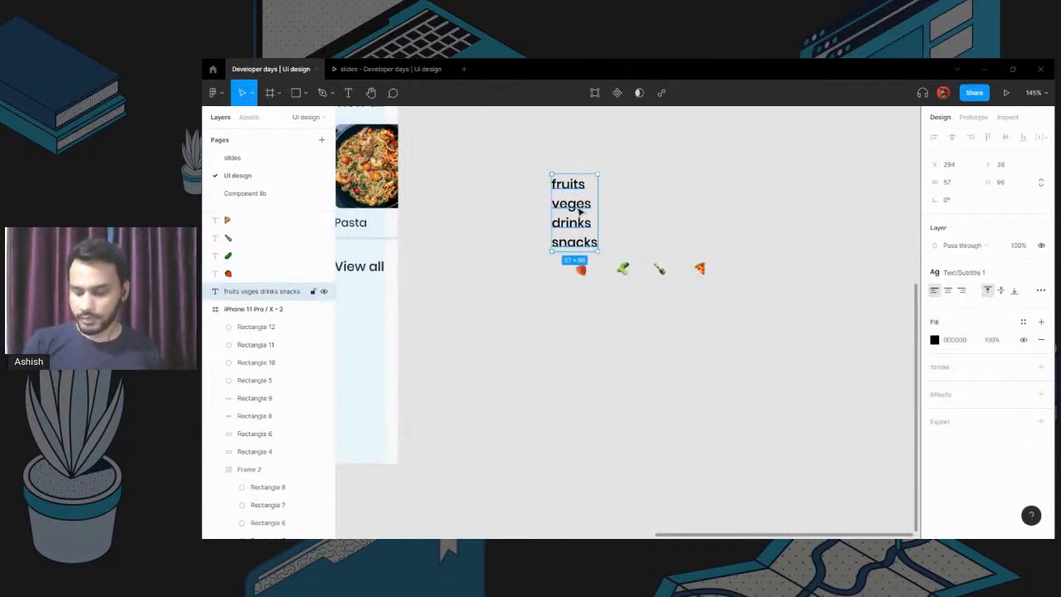
key("Delete")
Step: Wrap the strawberry, cucumber, bottle and pizza emojis each in its own auto layout frame
scroll(644, 323, "up", 3)
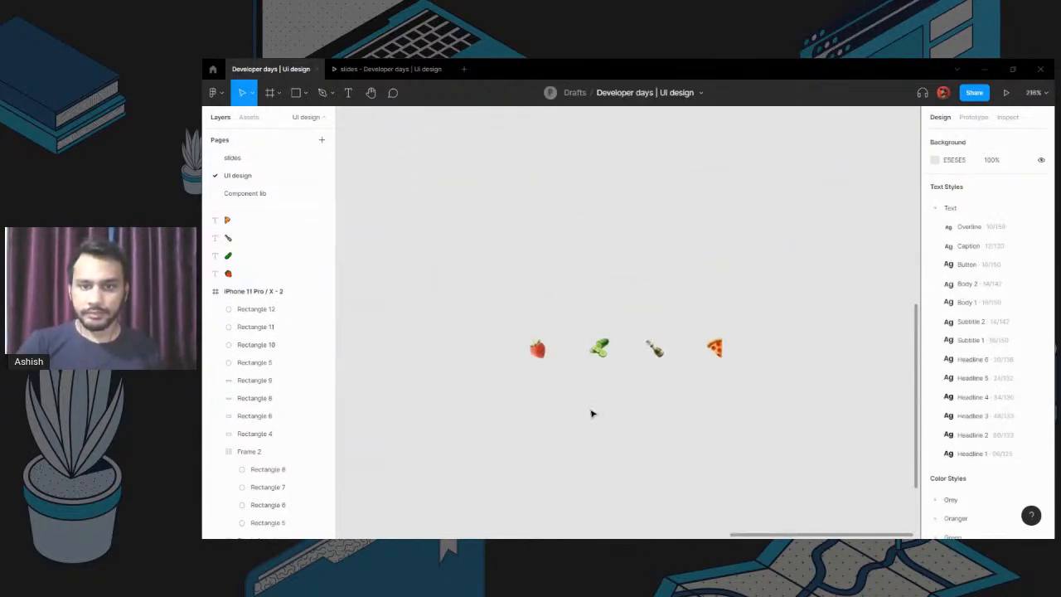
left_click(537, 348)
key("shift+a")
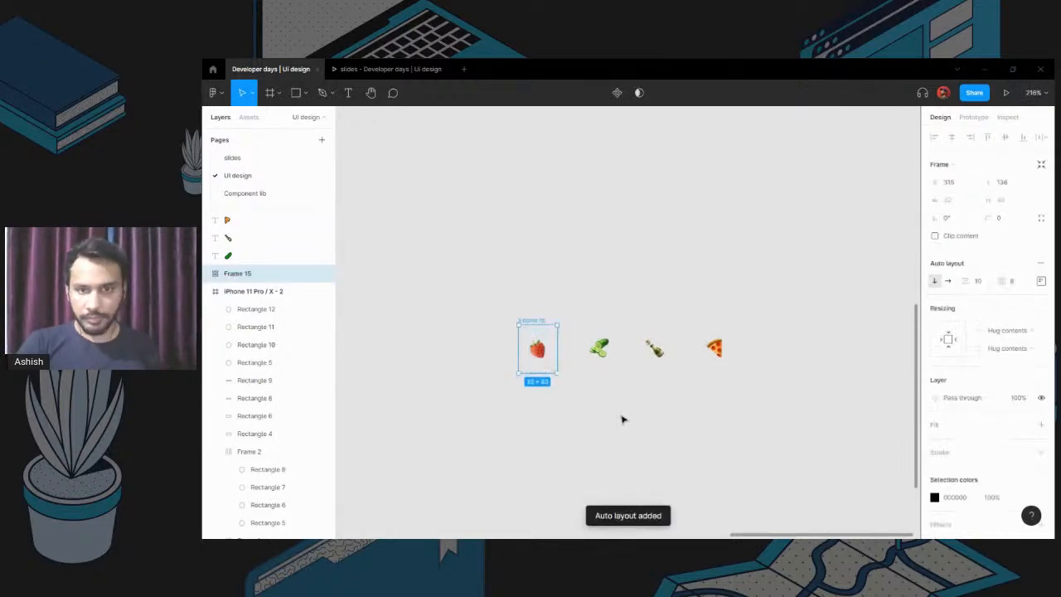
left_click(604, 344)
key("shift+a")
left_click(656, 350)
key("shift+a")
left_click(719, 356)
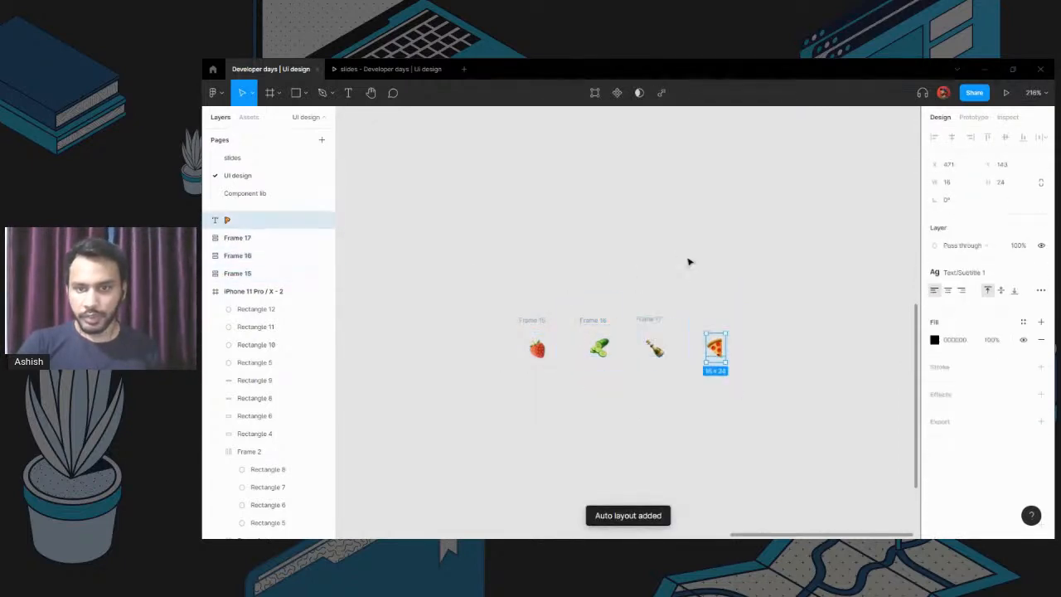
key("shift+a")
Step: Switch all four emoji frames to fixed width and fixed height, and set their width to 40
left_click(802, 430)
scroll(752, 407, "up", 3)
scroll(838, 428, "down", 2)
left_click_drag(838, 428, 597, 296)
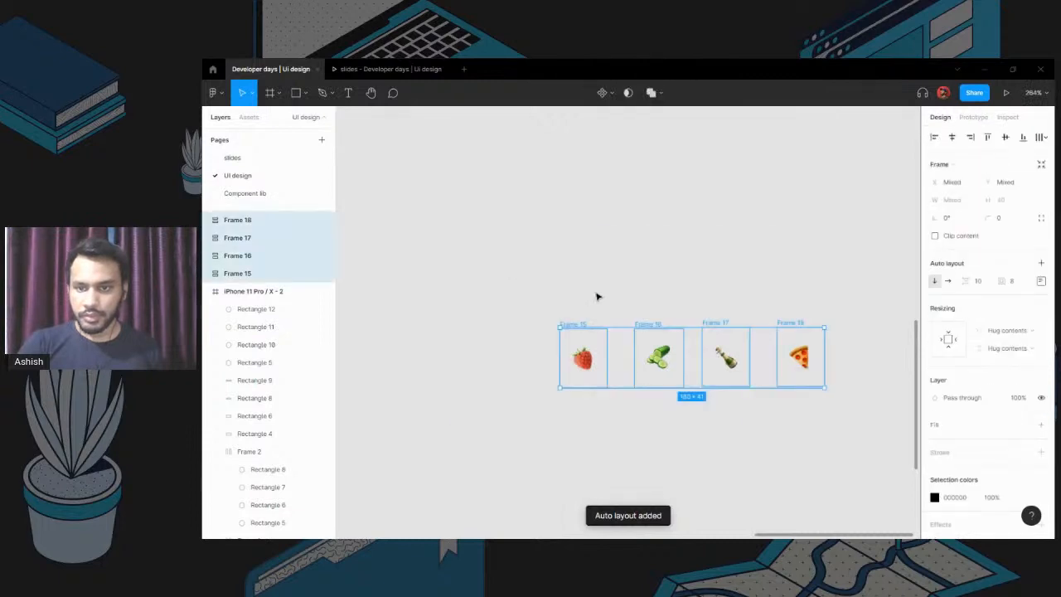
left_click(1013, 331)
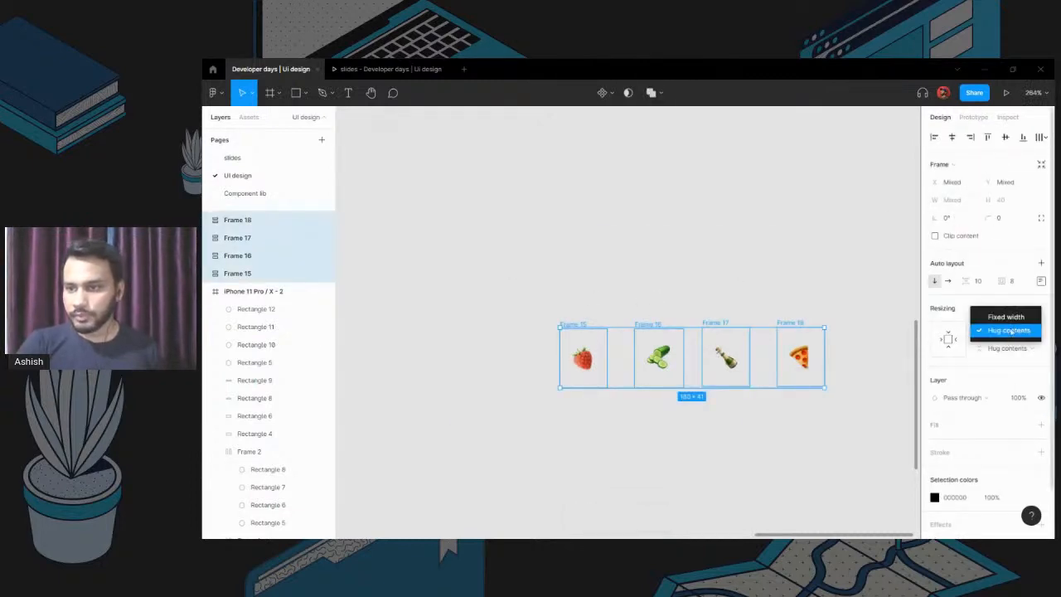
left_click(1007, 316)
left_click(1011, 348)
left_click(1007, 334)
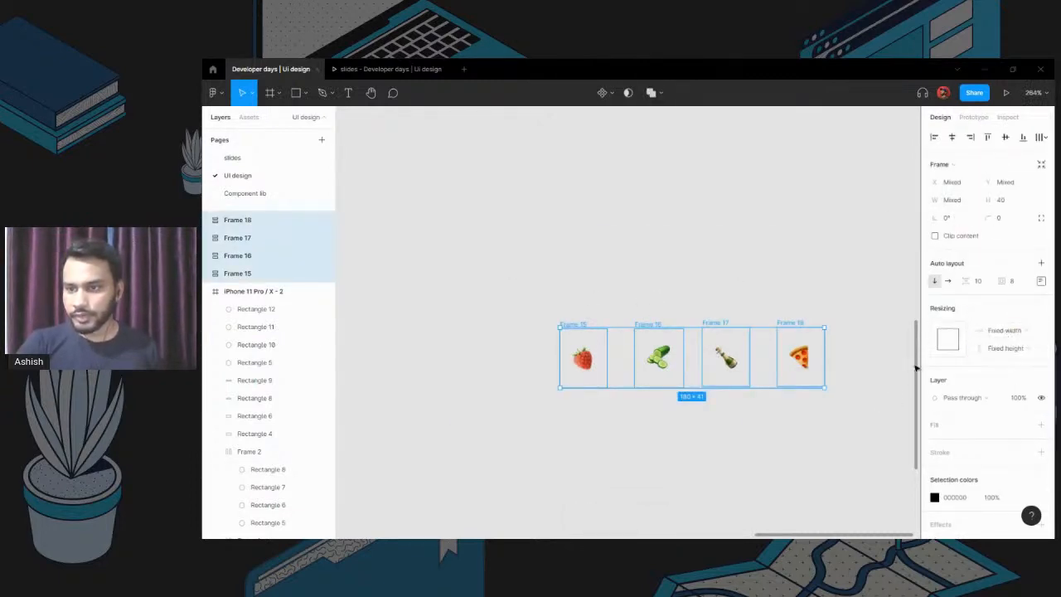
left_click(966, 200)
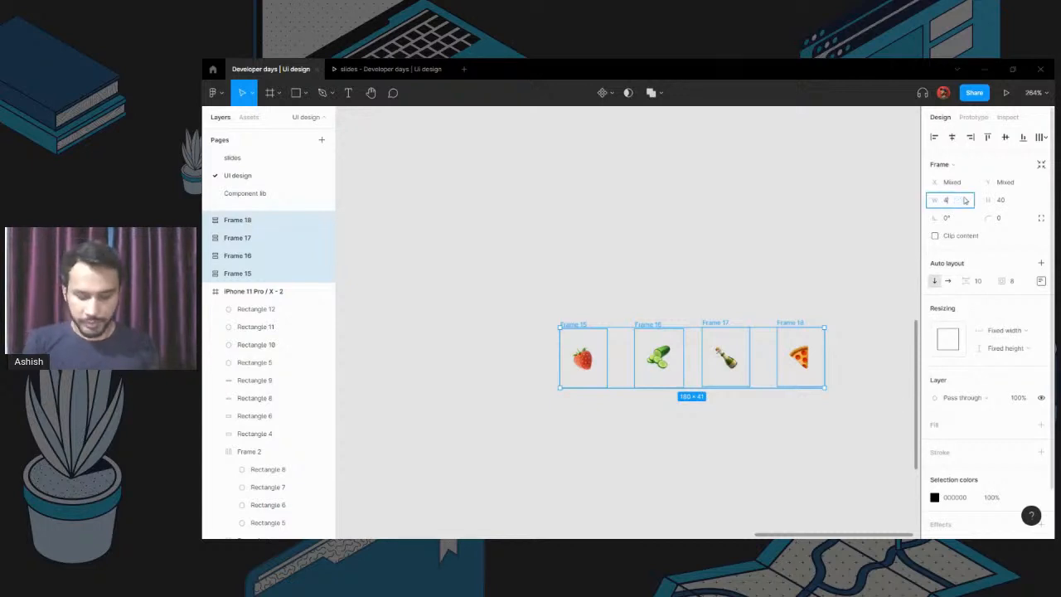
key("Return")
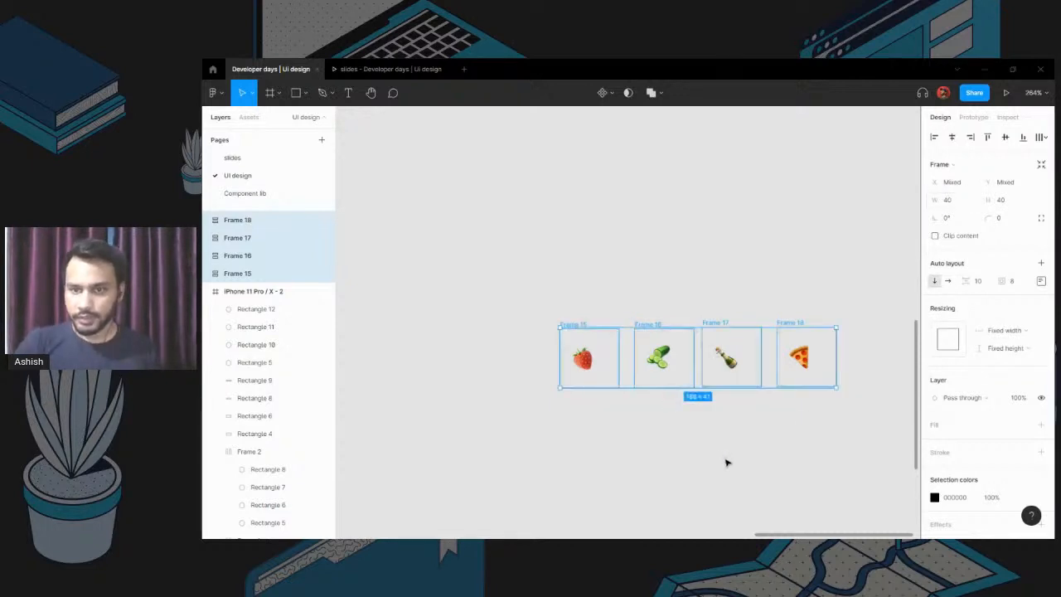
Step: Centre the emoji inside each of the four frames and set the frames' corner radius to 8
left_click(1041, 281)
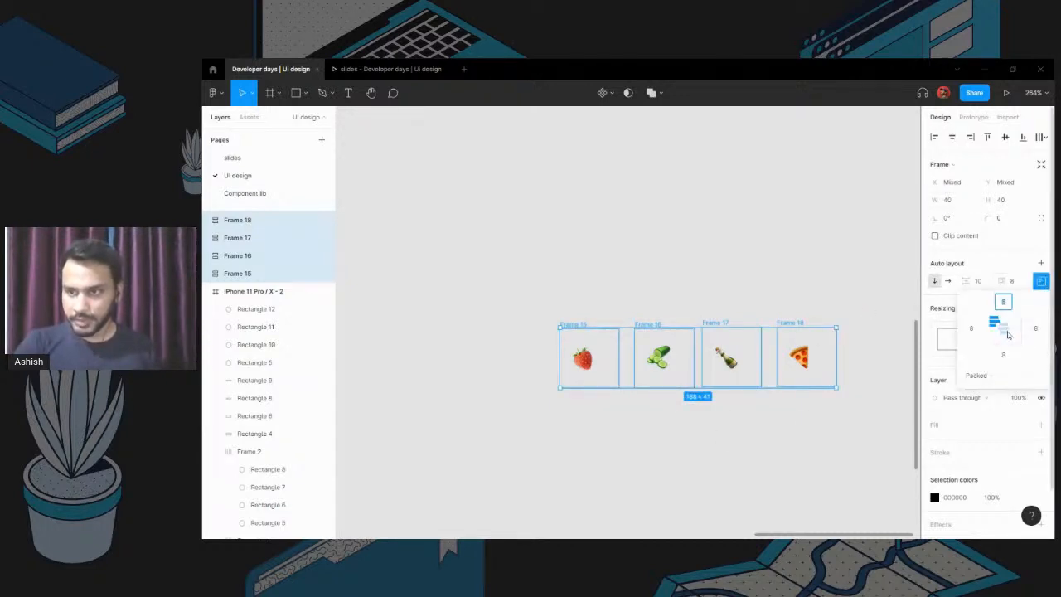
left_click(1005, 330)
left_click(1018, 222)
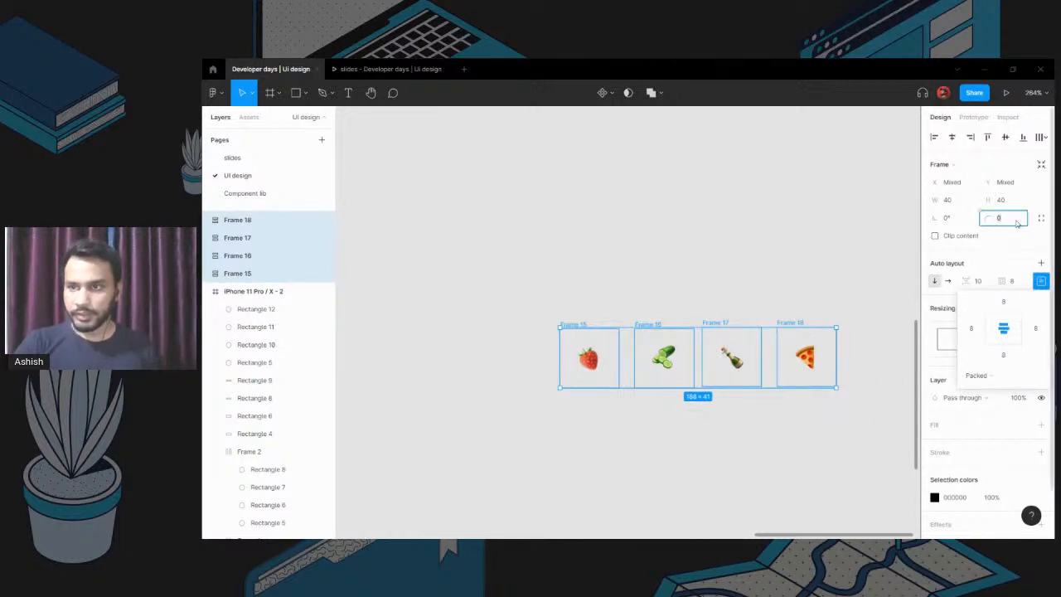
Step: Add a white FFFFFF fill at 100% opacity to the four emoji frames
left_click(1041, 424)
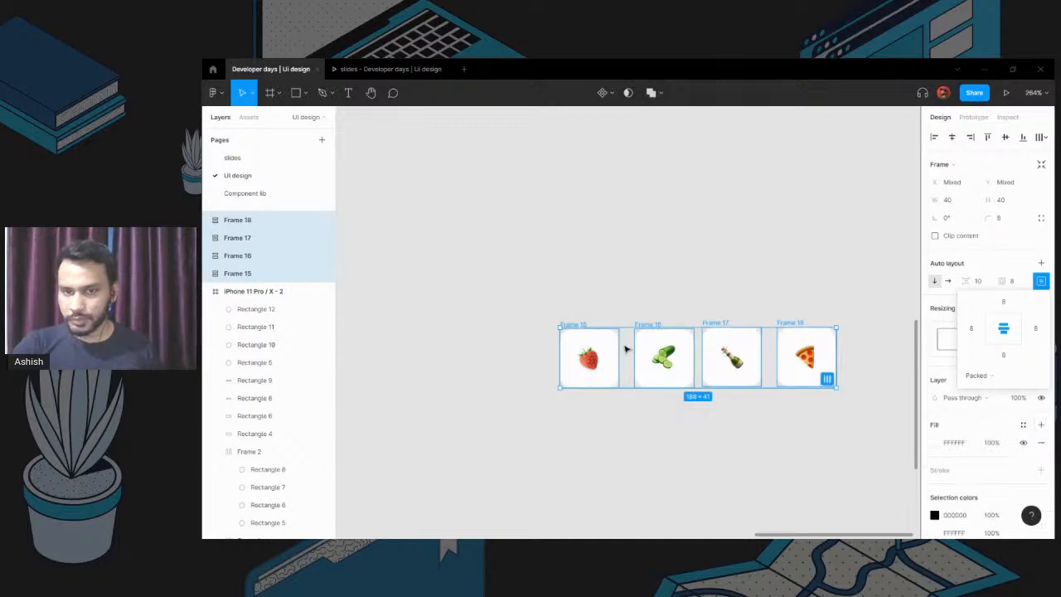
left_click(935, 442)
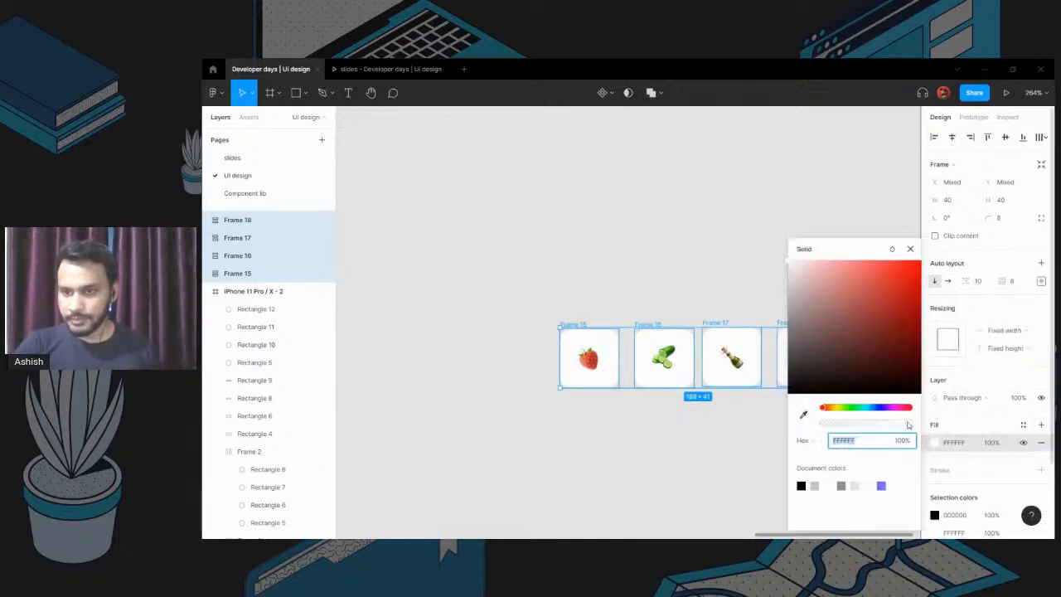
left_click(1022, 442)
left_click(1023, 442)
left_click(818, 437)
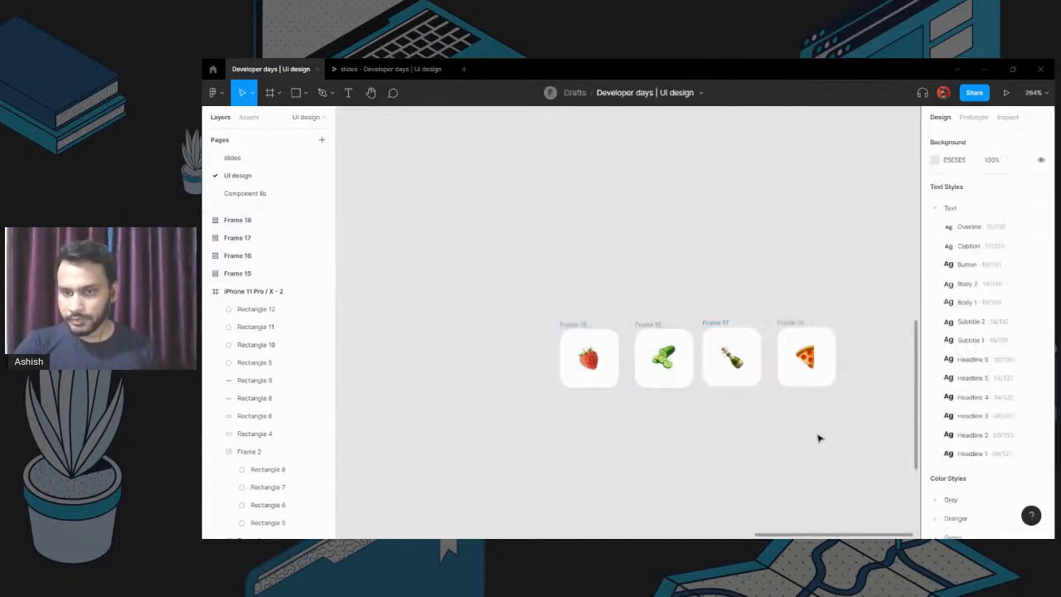
Step: Compare the four emoji tiles with the empty Category section of the home screen
scroll(778, 362, "down", 5)
scroll(789, 320, "up", 2)
left_click_drag(776, 386, 800, 357)
scroll(822, 357, "down", 2)
scroll(817, 356, "up", 1)
left_click_drag(730, 359, 746, 365)
left_click_drag(882, 350, 683, 222)
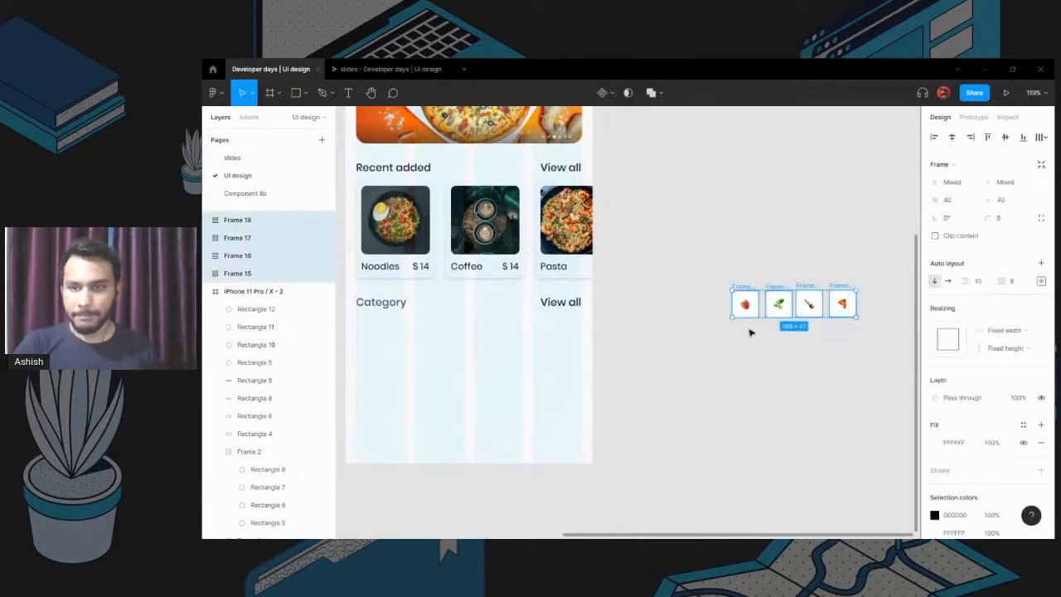
left_click(862, 350)
scroll(825, 395, "up", 2)
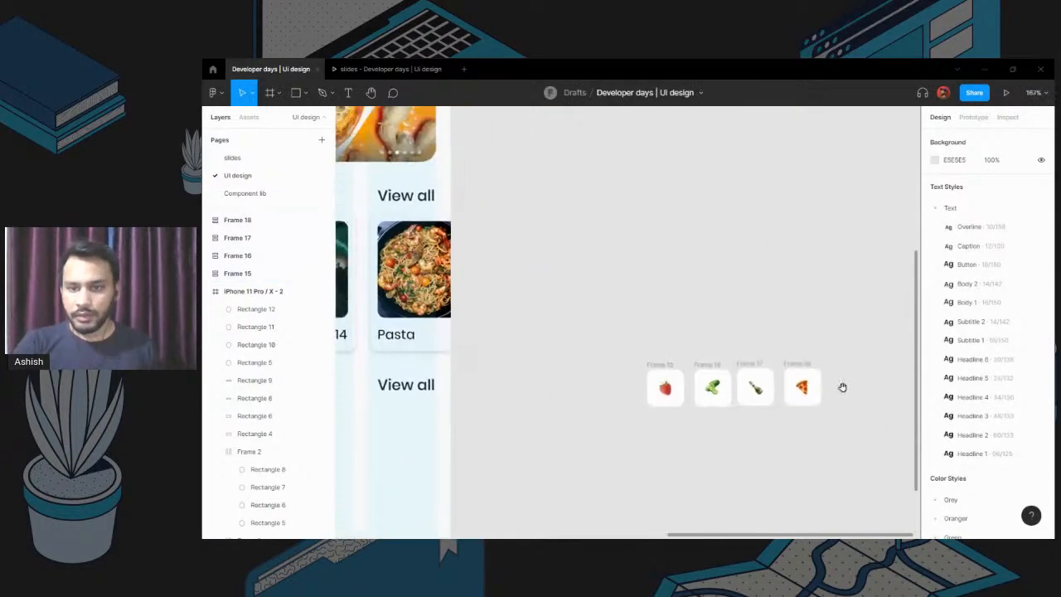
left_click_drag(842, 387, 821, 347)
Step: Undo the accidental change of the strawberry frame's width to hug its contents
double_click(641, 327)
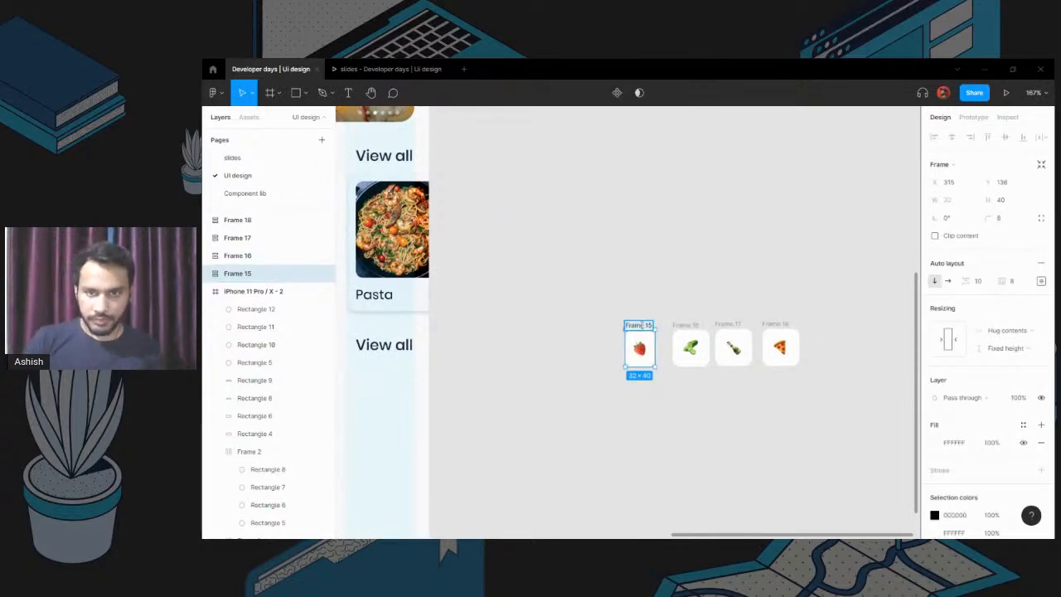
left_click(668, 417)
key("ctrl+z")
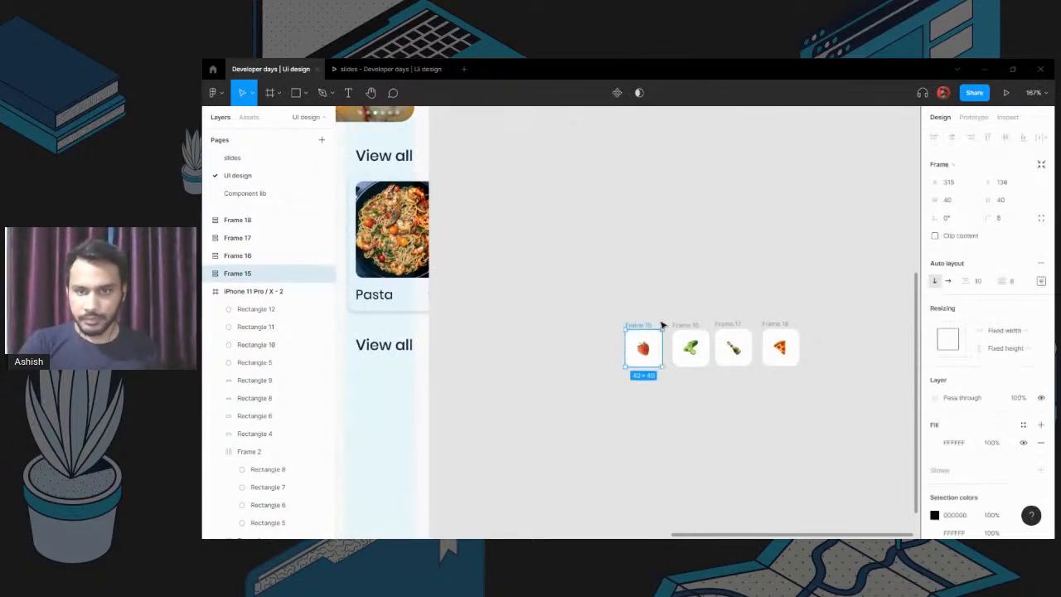
Step: Rename the strawberry, vegetable, bottle and pizza icon frames as Fruit, vege, drinks and snaks, respectively
double_click(643, 326)
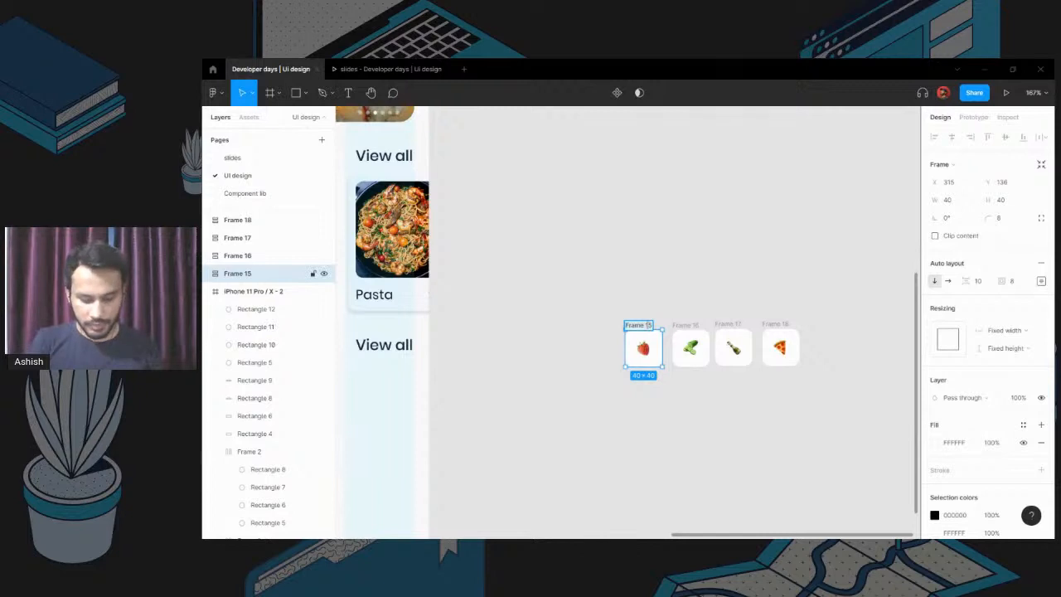
type("Fruit")
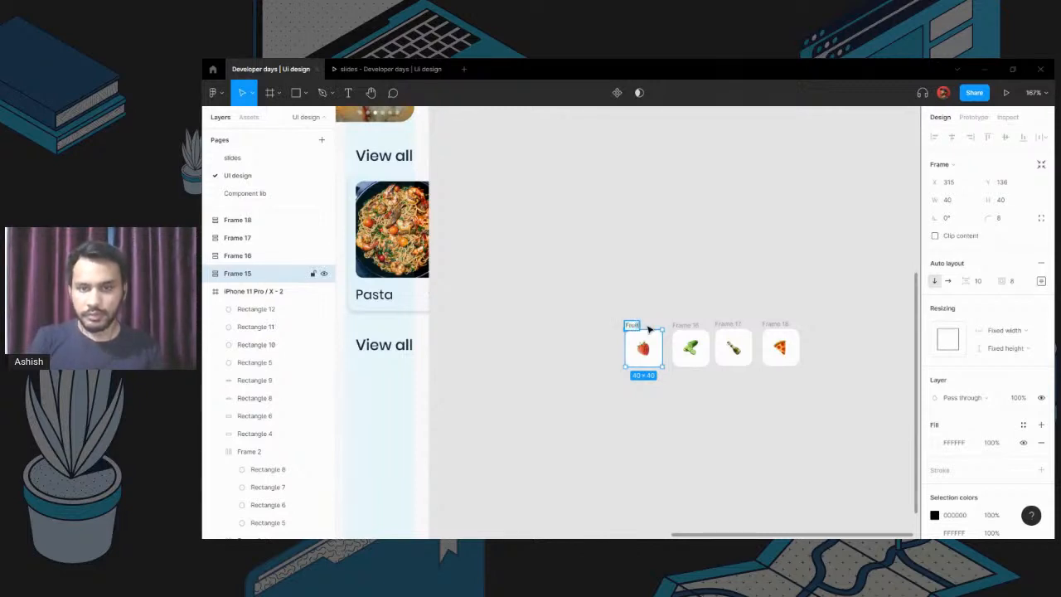
key("Tab")
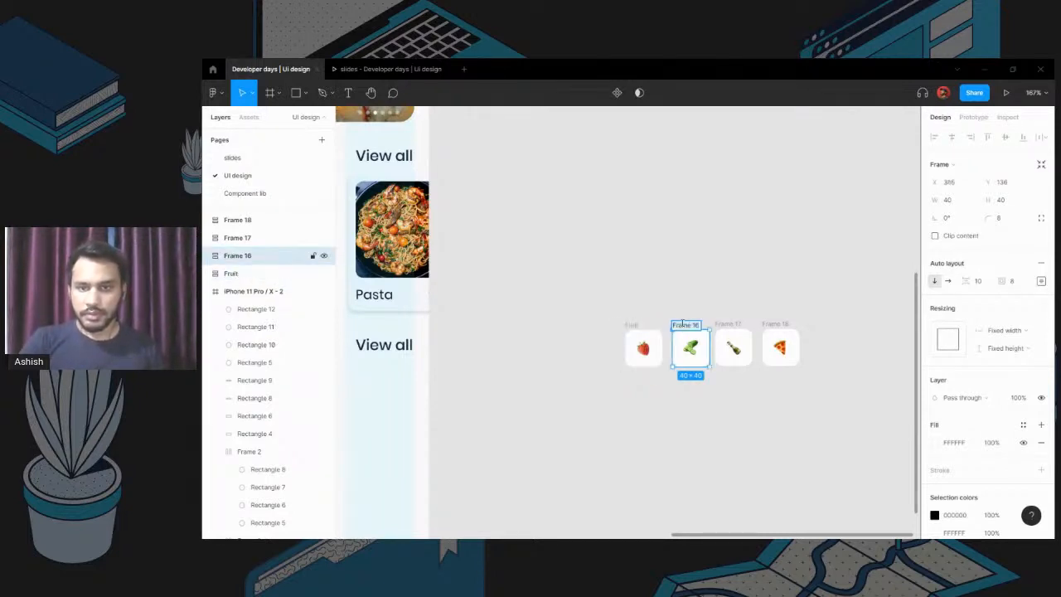
type("Vege")
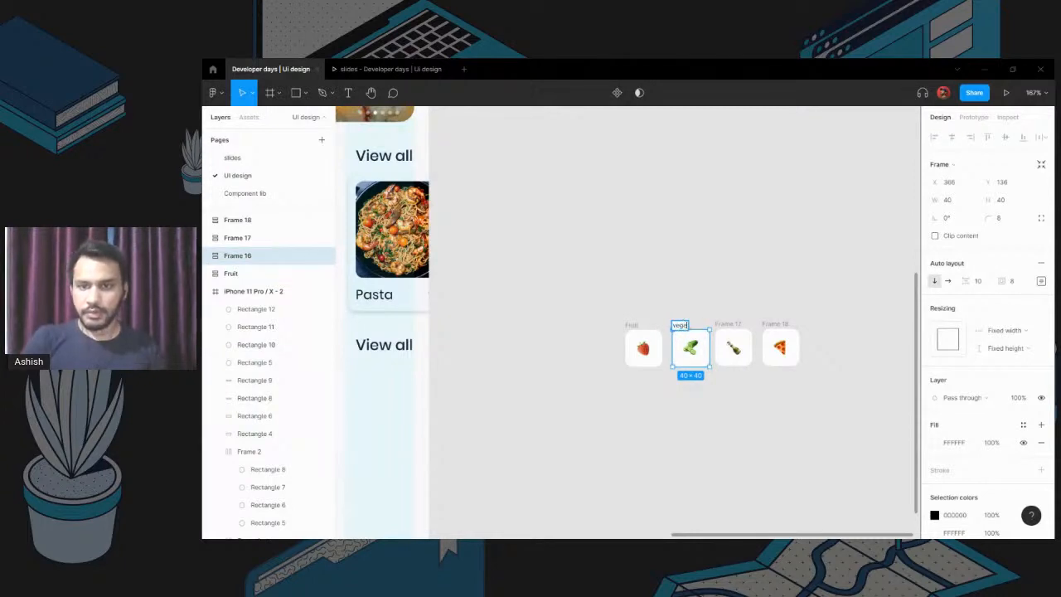
key("Tab")
type("drink")
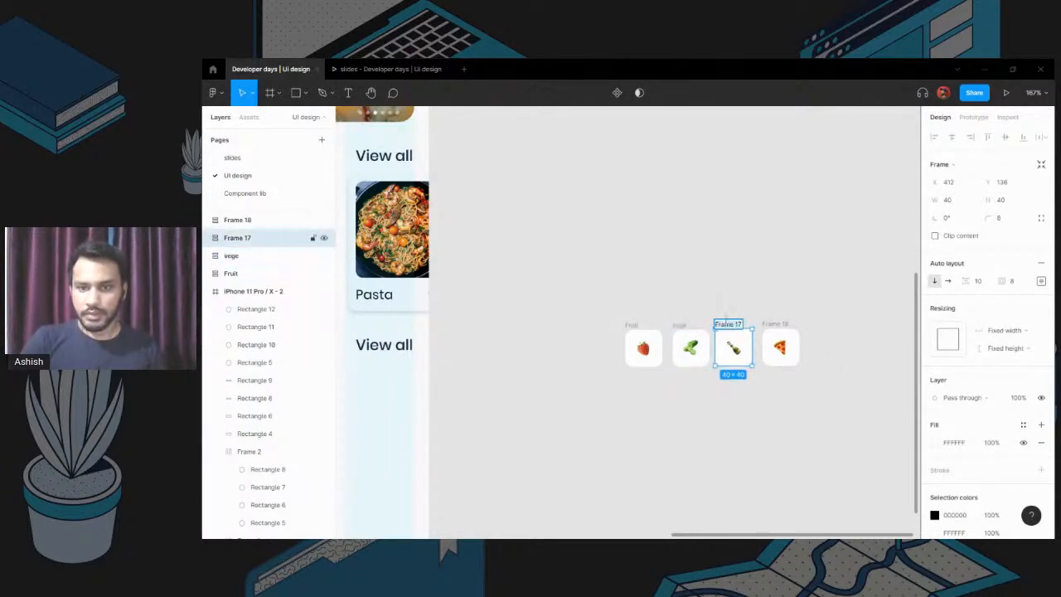
type("s")
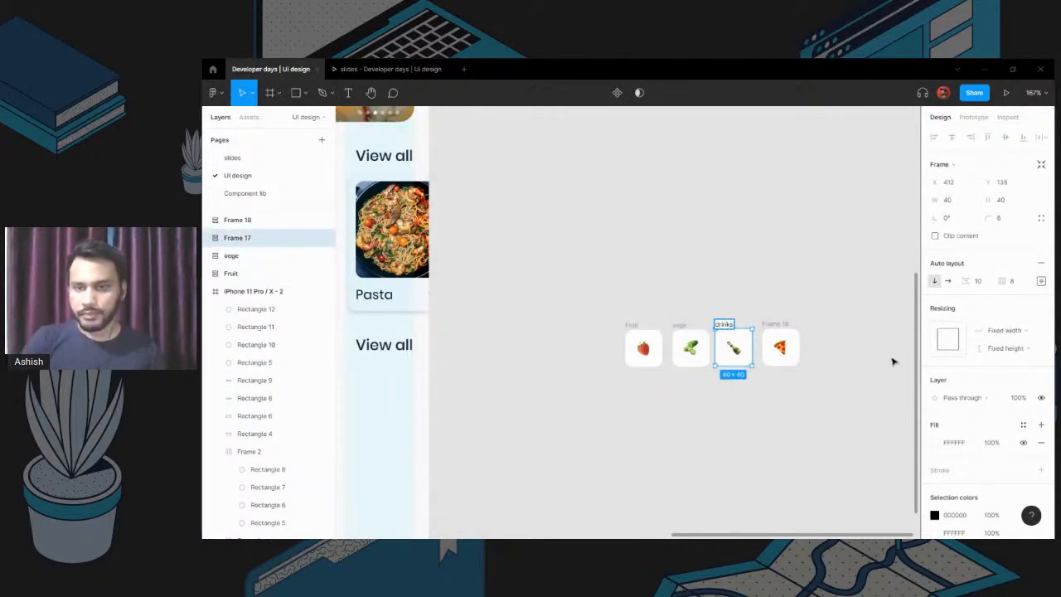
key("Tab")
key("BackSpace")
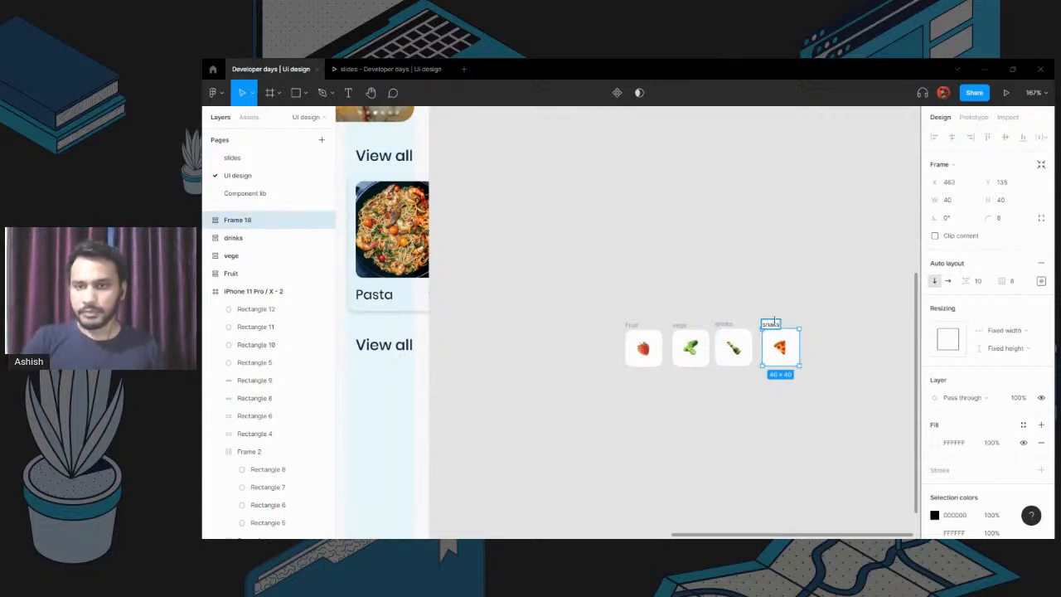
left_click(833, 379)
Step: Turn the four food icon frames beside the phone screen into separate components in one operation
scroll(838, 369, "up", 3)
scroll(837, 369, "right", 1)
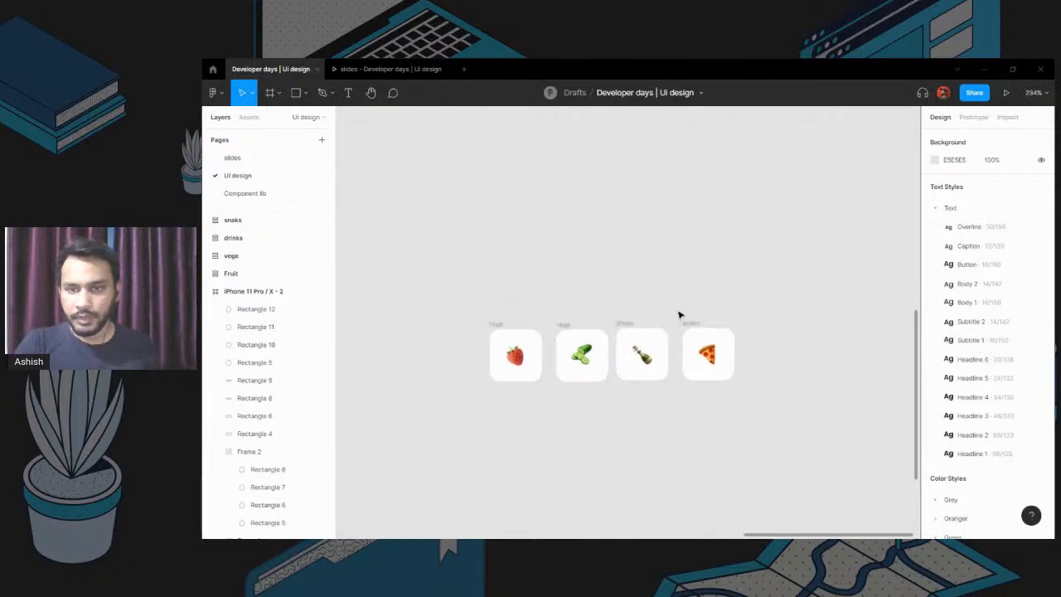
scroll(695, 321, "down", 5)
left_click_drag(693, 372, 663, 238)
scroll(744, 363, "up", 2)
scroll(696, 376, "up", 1)
scroll(687, 386, "down", 1)
scroll(837, 320, "down", 3)
scroll(808, 364, "up", 2)
left_click(607, 92)
left_click(617, 135)
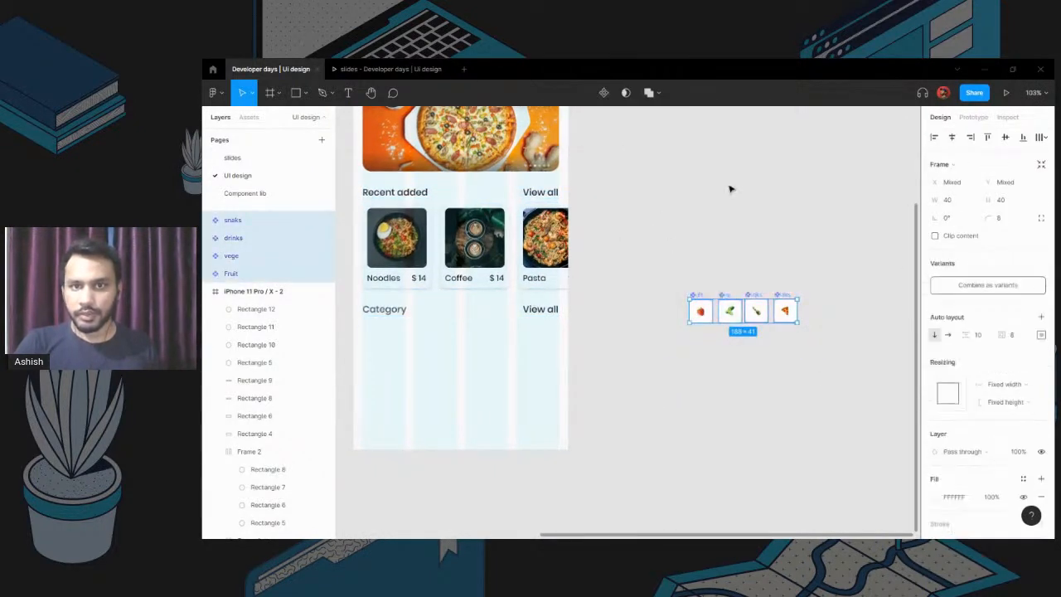
Step: Combine the four icon components as variants and move the resulting set to the Component lib page
left_click(977, 284)
left_click(838, 391)
scroll(838, 390, "down", 2)
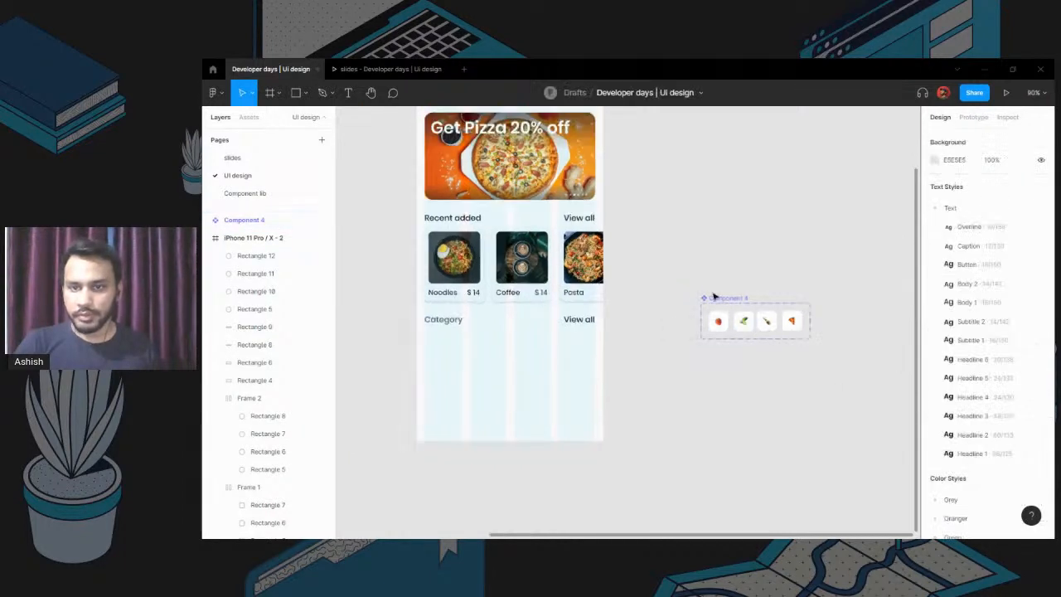
right_click(718, 325)
mouse_move(796, 239)
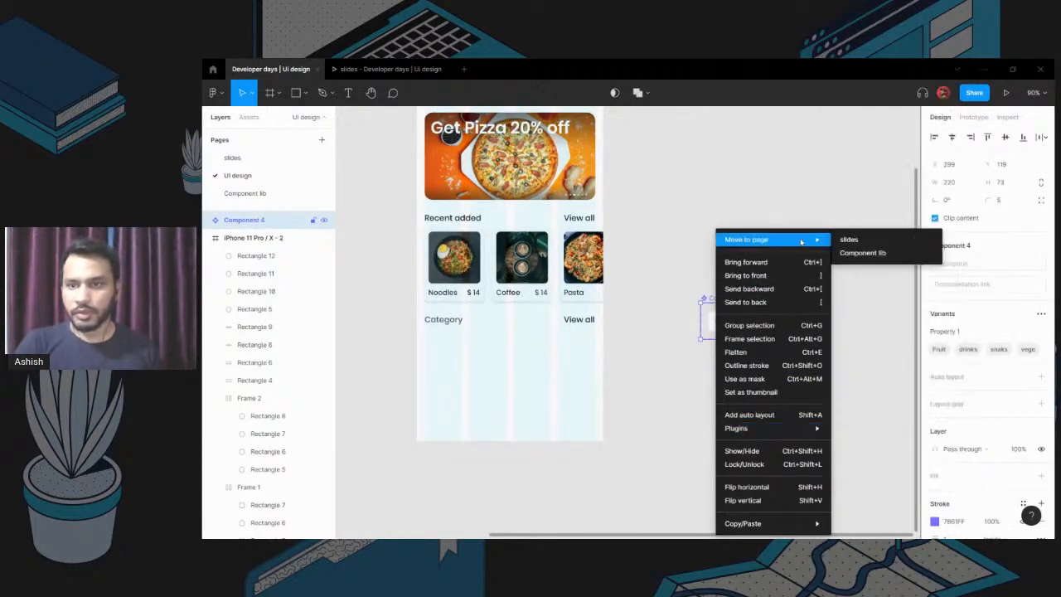
left_click(879, 254)
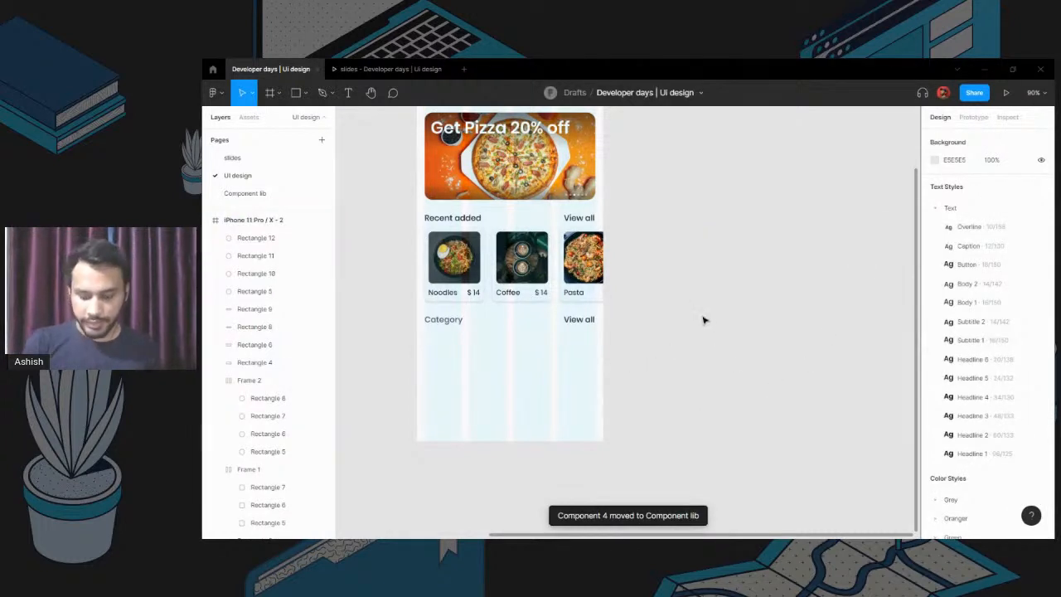
Step: Insert an instance of Component 4 on the empty canvas beside the phone screen
key("shift+i")
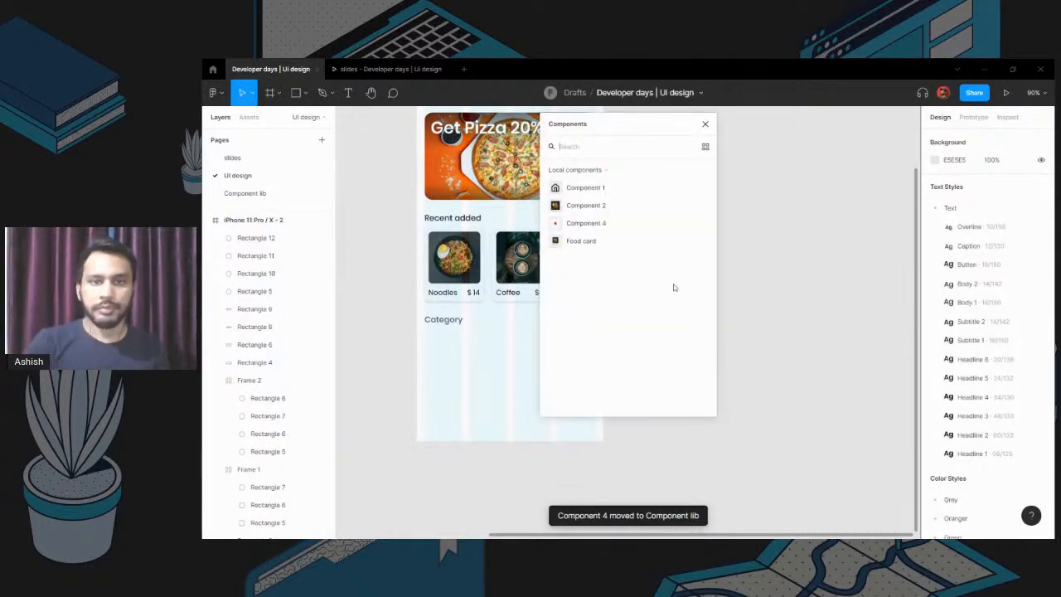
left_click(621, 224)
left_click(680, 360)
scroll(677, 361, "up", 4)
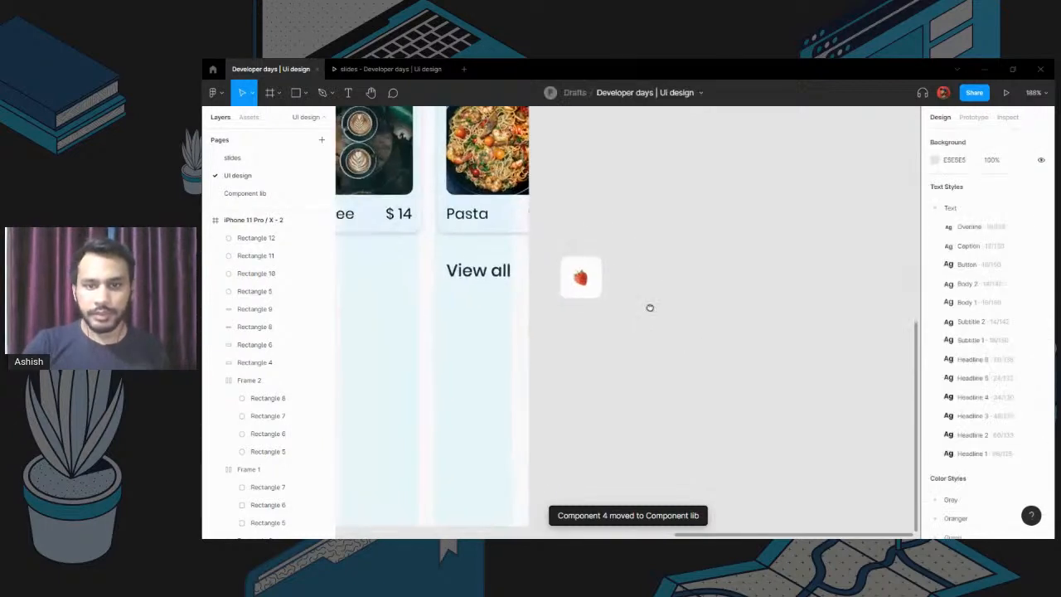
Step: Move the strawberry tile into the phone screen beneath the Category heading, at about X 24, Y 618
scroll(649, 306, "down", 4)
left_click_drag(649, 306, 534, 305)
scroll(570, 318, "up", 4)
scroll(592, 335, "right", 1)
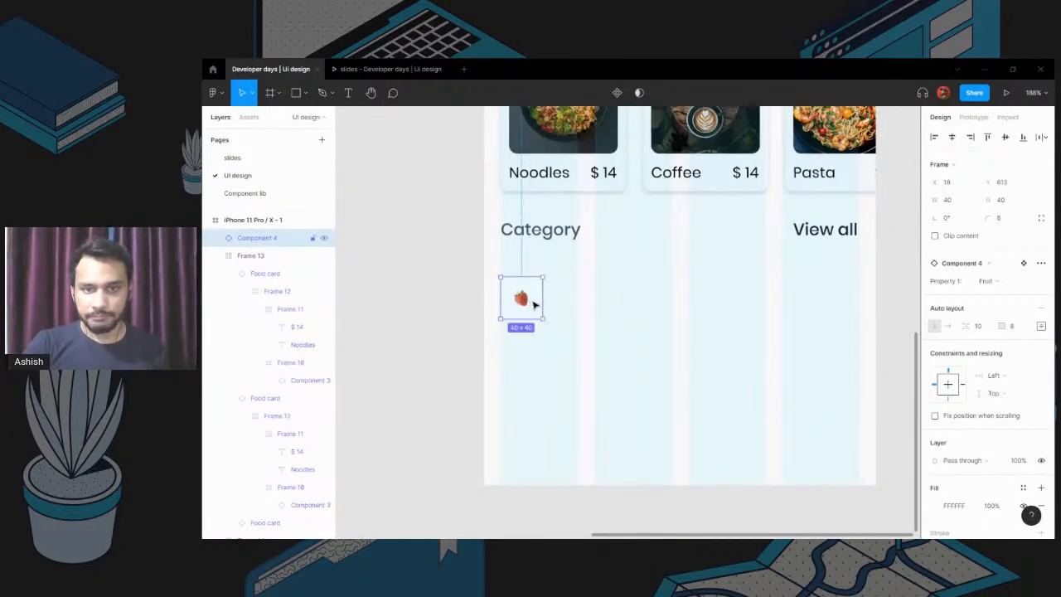
scroll(687, 289, "down", 3)
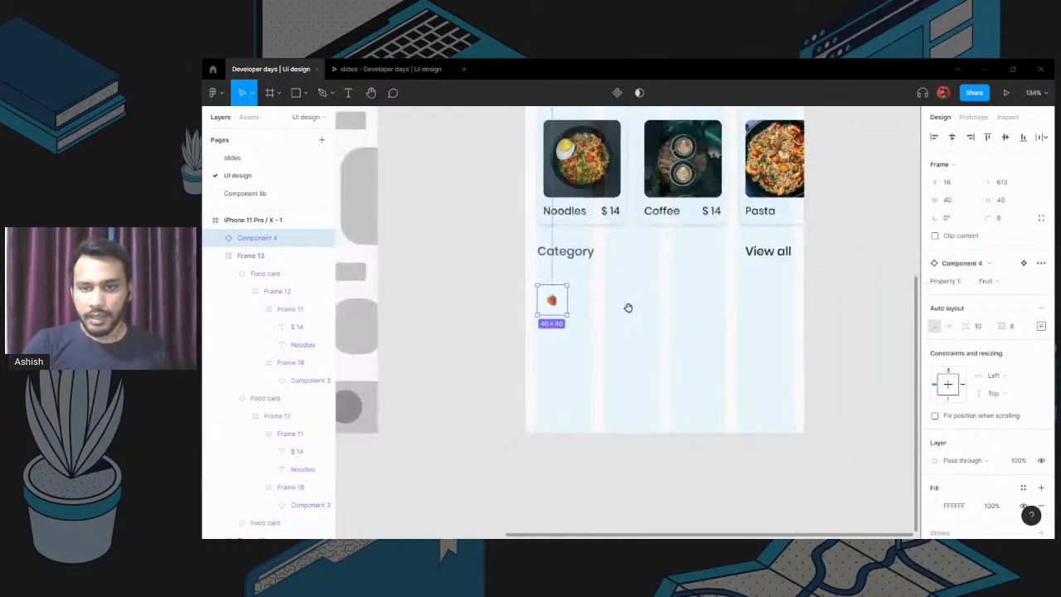
scroll(570, 326, "up", 2)
mouse_move(509, 306)
left_mouse_down()
mouse_move(538, 309)
mouse_move(515, 309)
left_mouse_up()
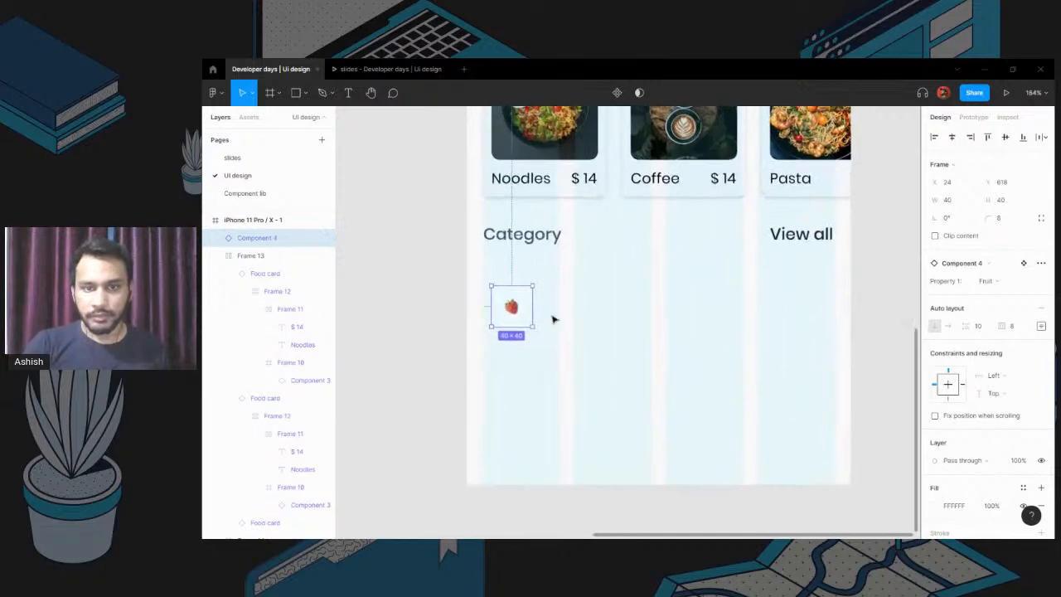
Step: Scale the strawberry tile proportionally to about 74 × 74 and align it under the Category heading at X 16, Y 601
scroll(552, 315, "down", 5)
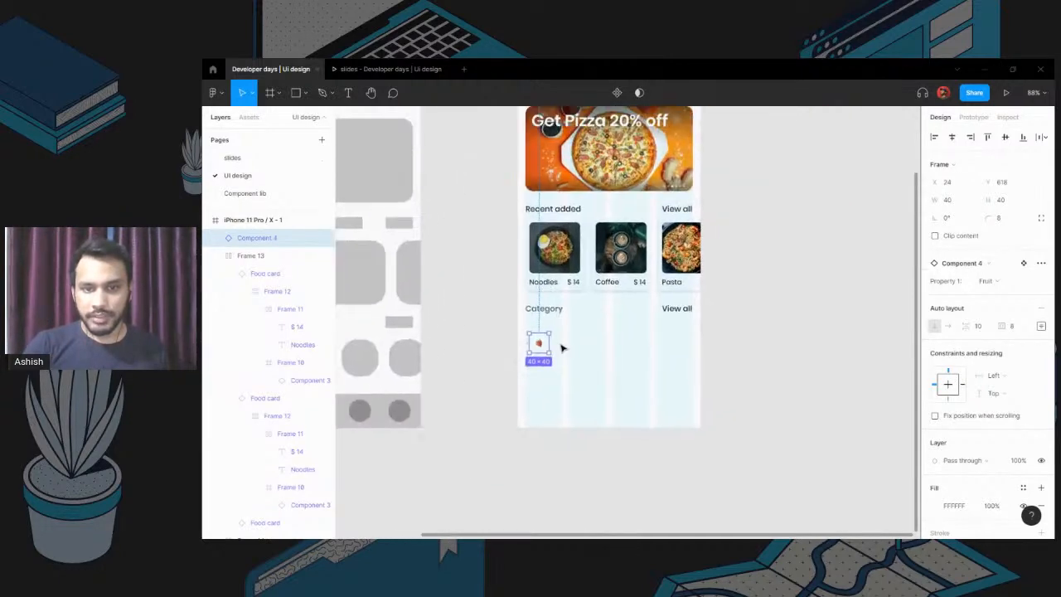
scroll(551, 342, "up", 7)
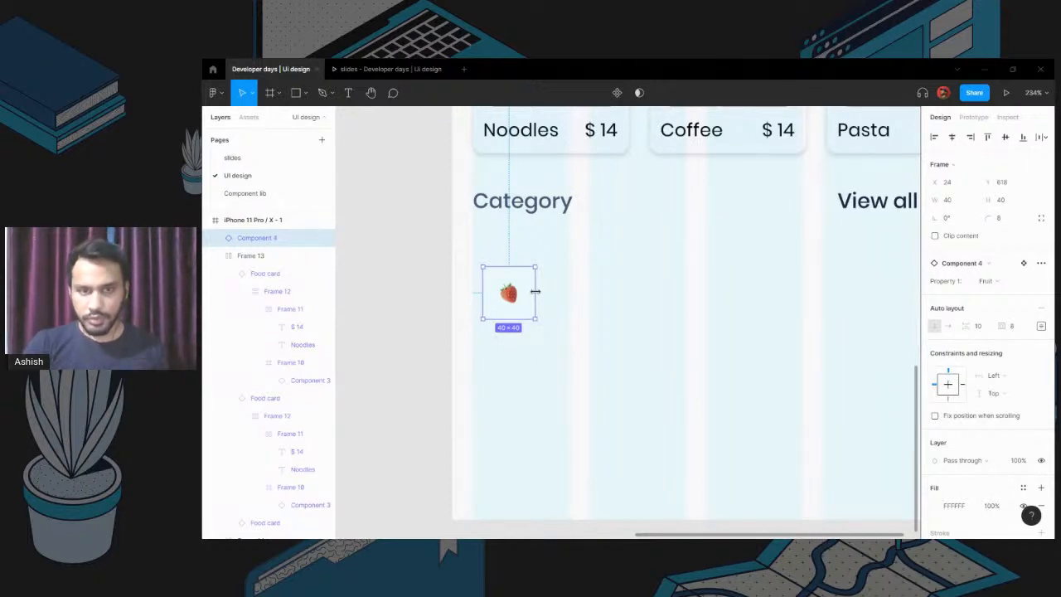
mouse_move(537, 291)
left_mouse_down()
mouse_move(559, 291)
mouse_move(525, 291)
mouse_move(537, 288)
left_mouse_up()
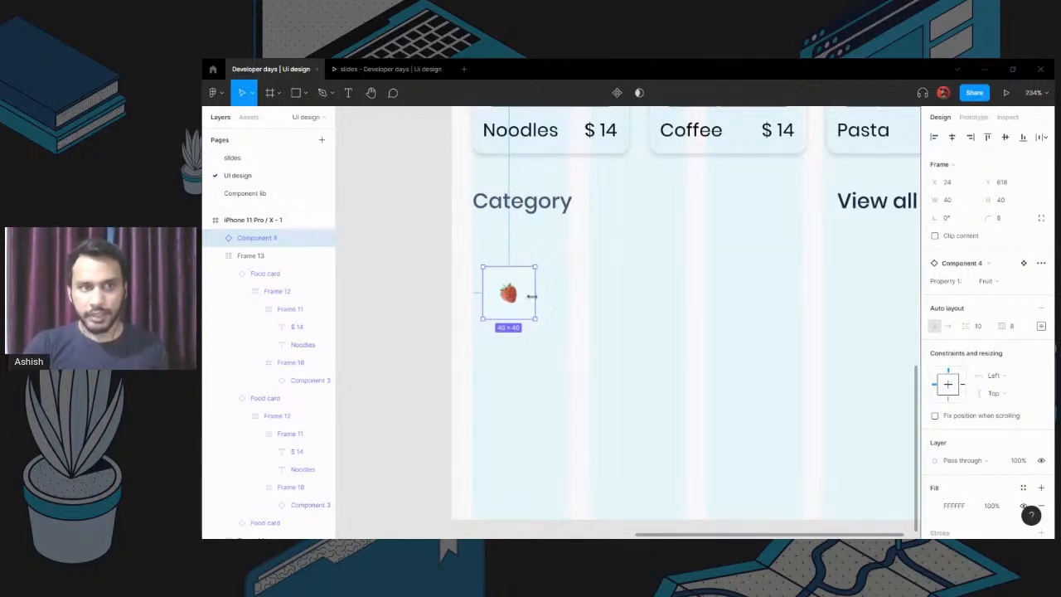
left_click_drag(535, 293, 569, 292)
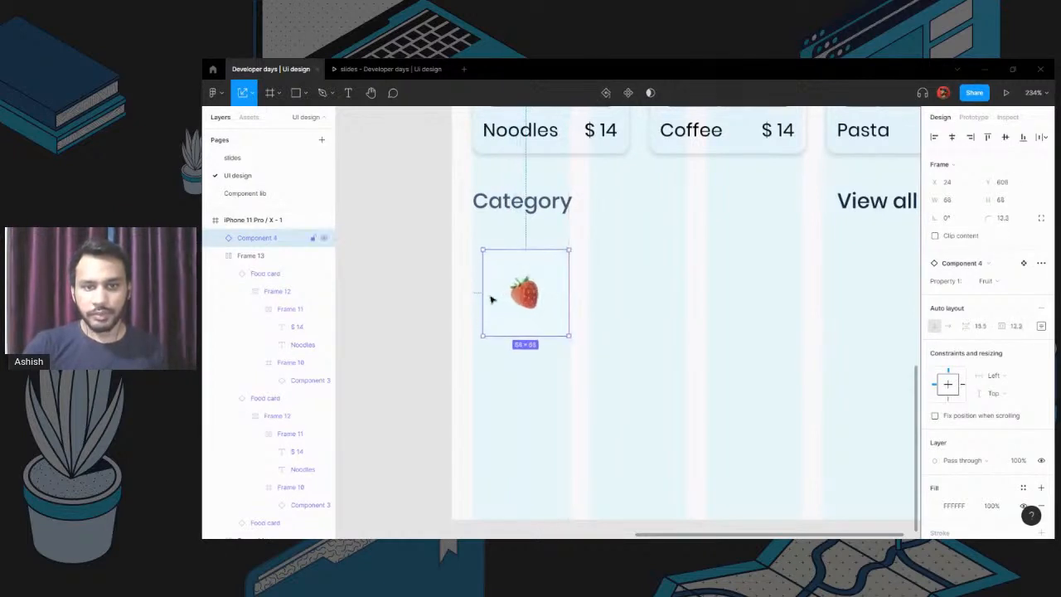
left_click(614, 329)
scroll(613, 331, "down", 3)
scroll(609, 335, "up", 5)
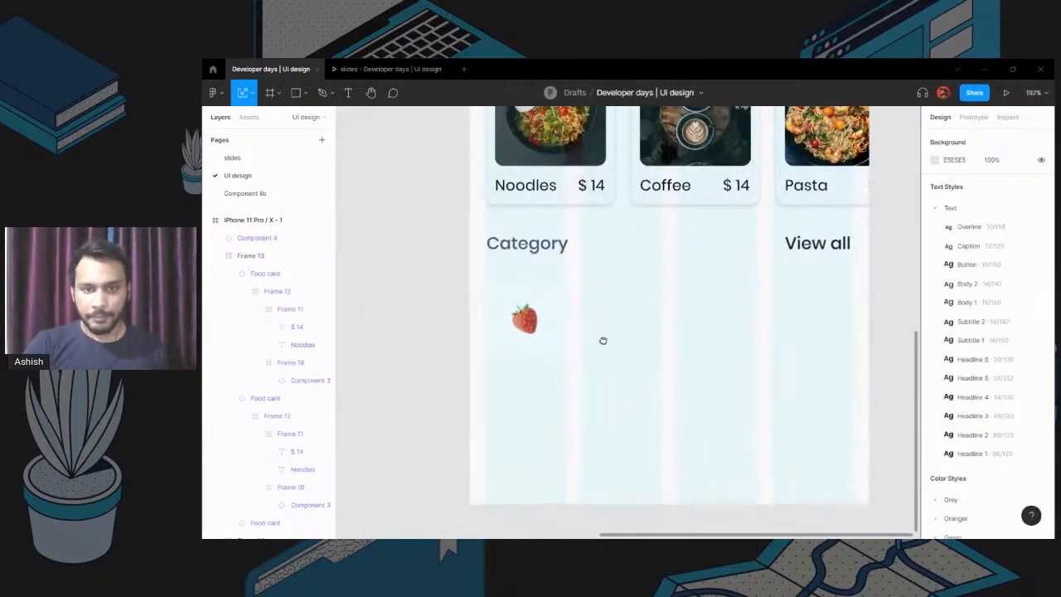
left_click(533, 332)
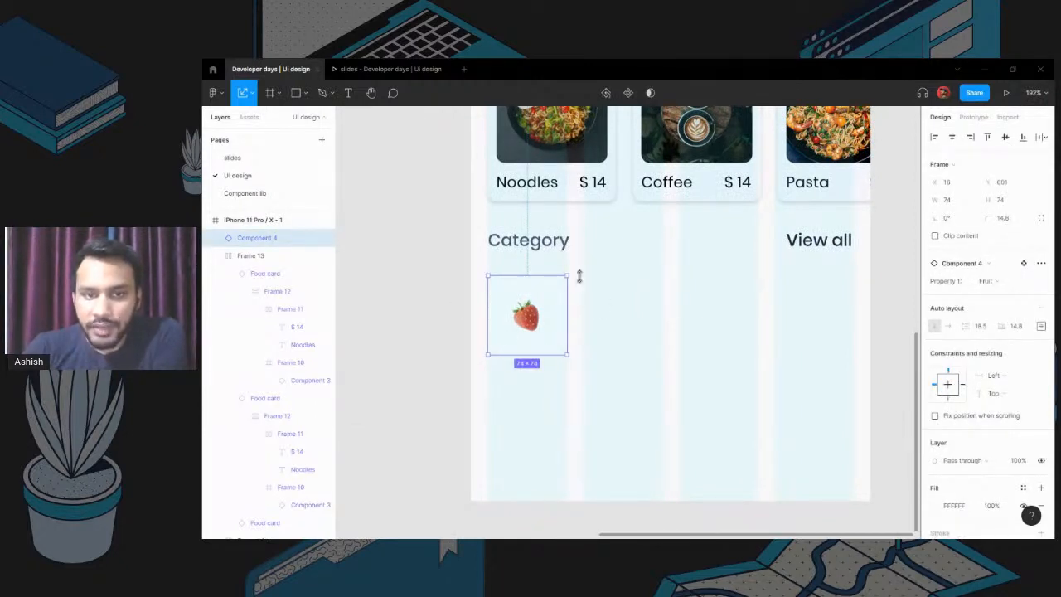
Step: On the Component lib page, move the Component 4 variant set directly below the Food card component
left_click(261, 193)
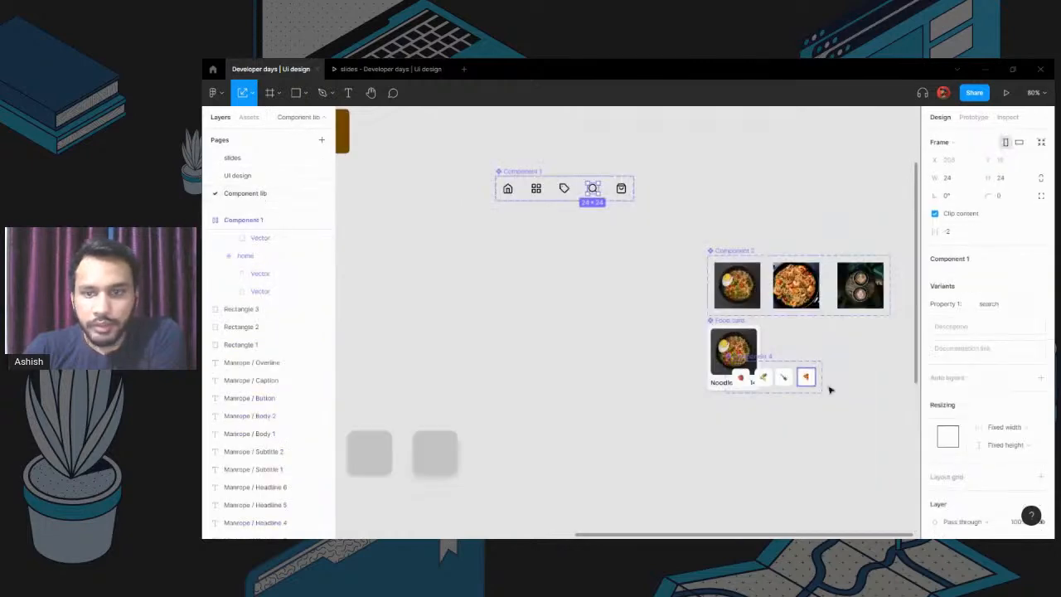
scroll(827, 398, "down", 3)
left_click(765, 246)
left_click_drag(765, 246, 749, 294)
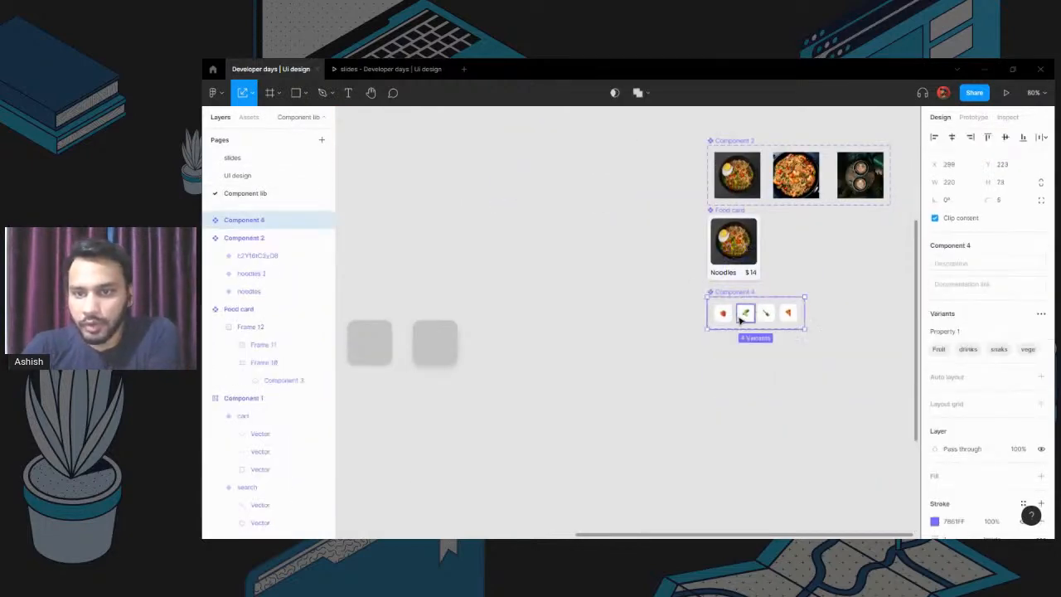
Step: Compare the Fruit variant on the Component lib page with its enlarged instance on the UI design page
left_click(713, 316)
left_click(385, 69)
left_click(266, 69)
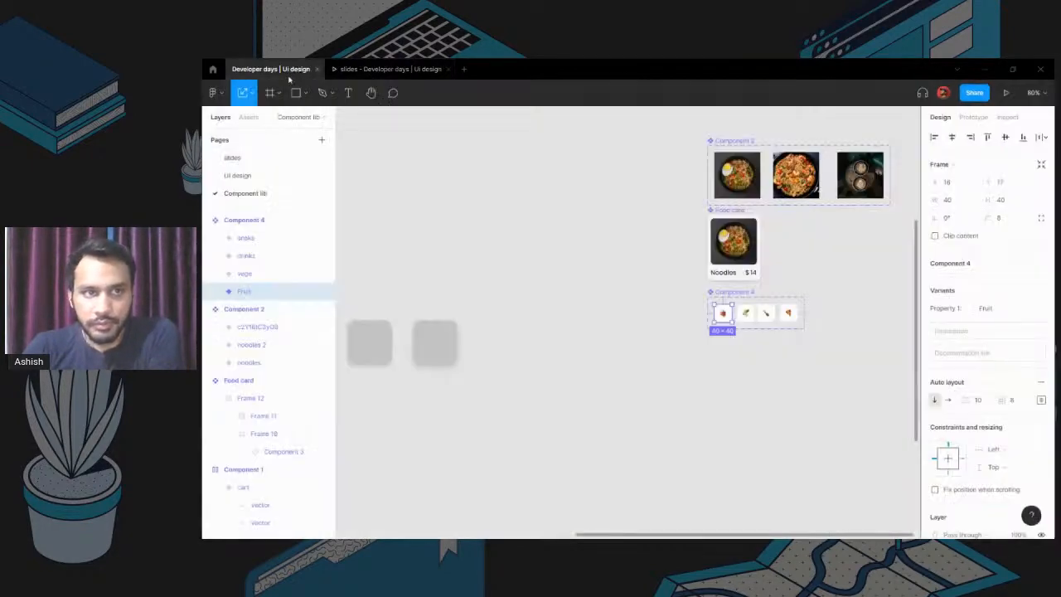
left_click(237, 175)
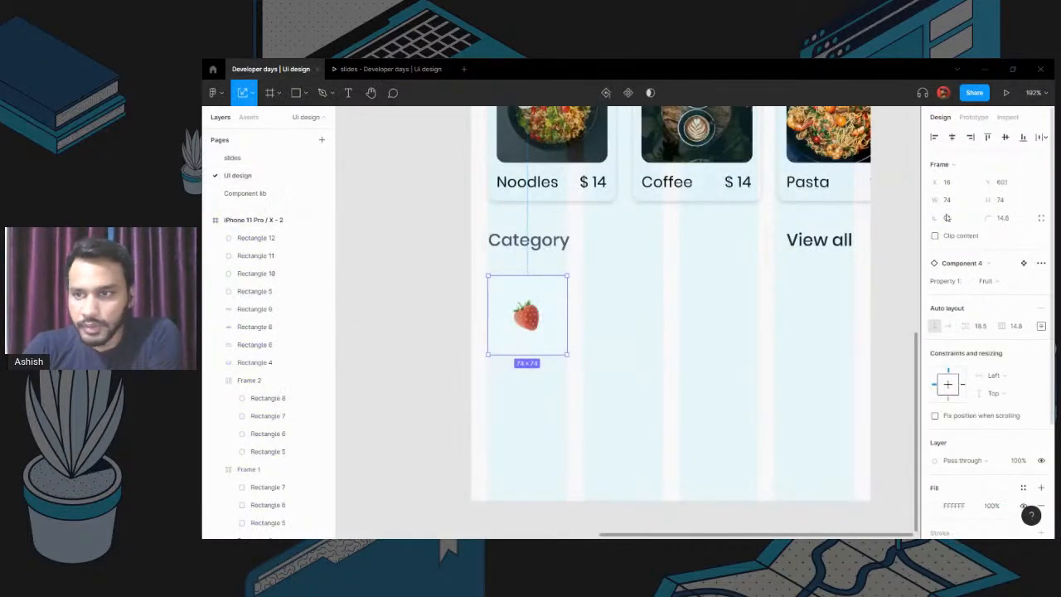
left_click(241, 193)
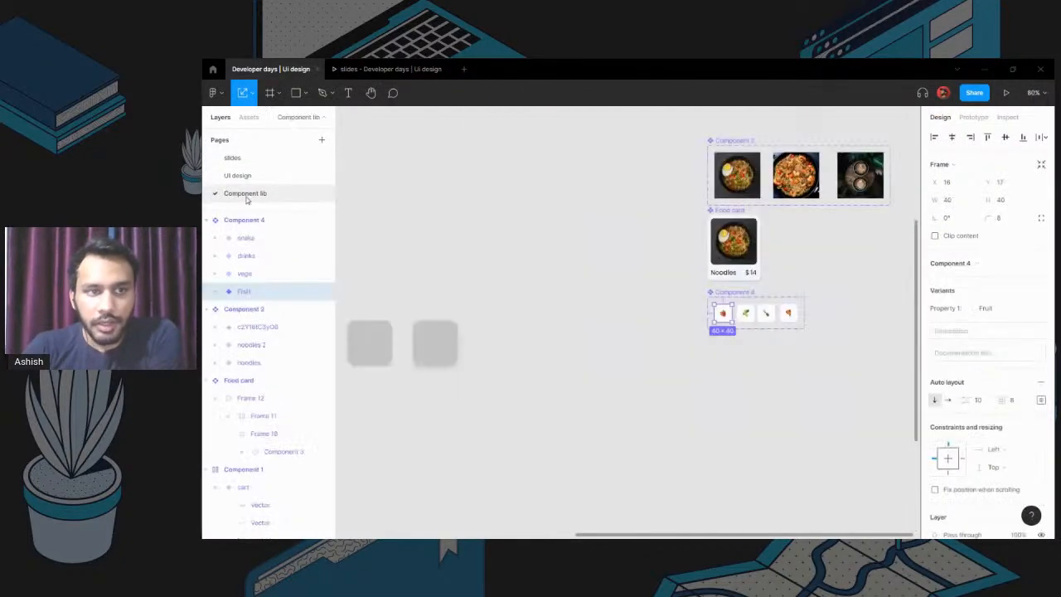
scroll(881, 249, "up", 1)
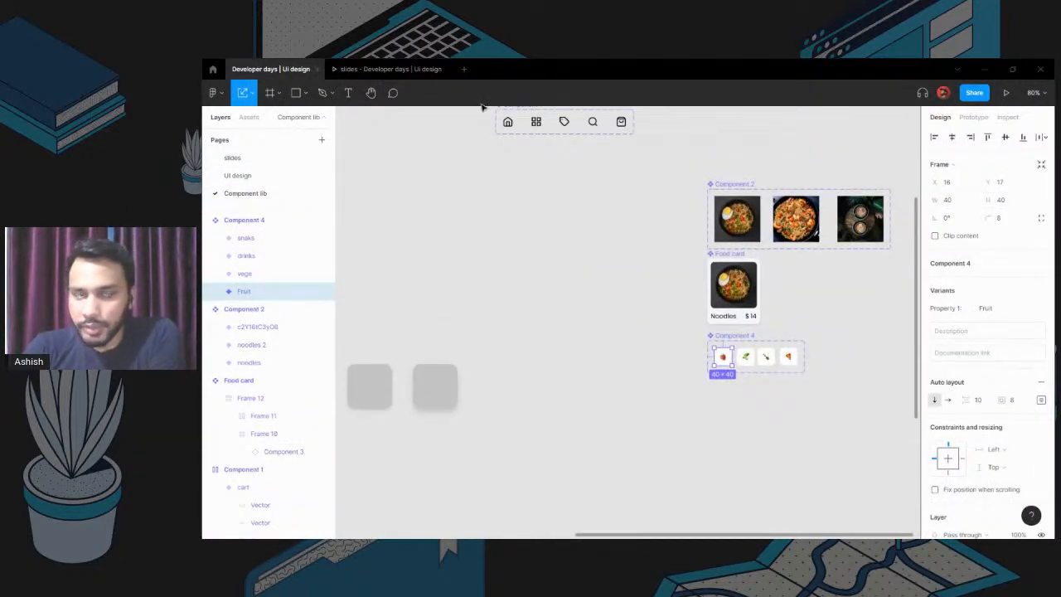
left_click(237, 175)
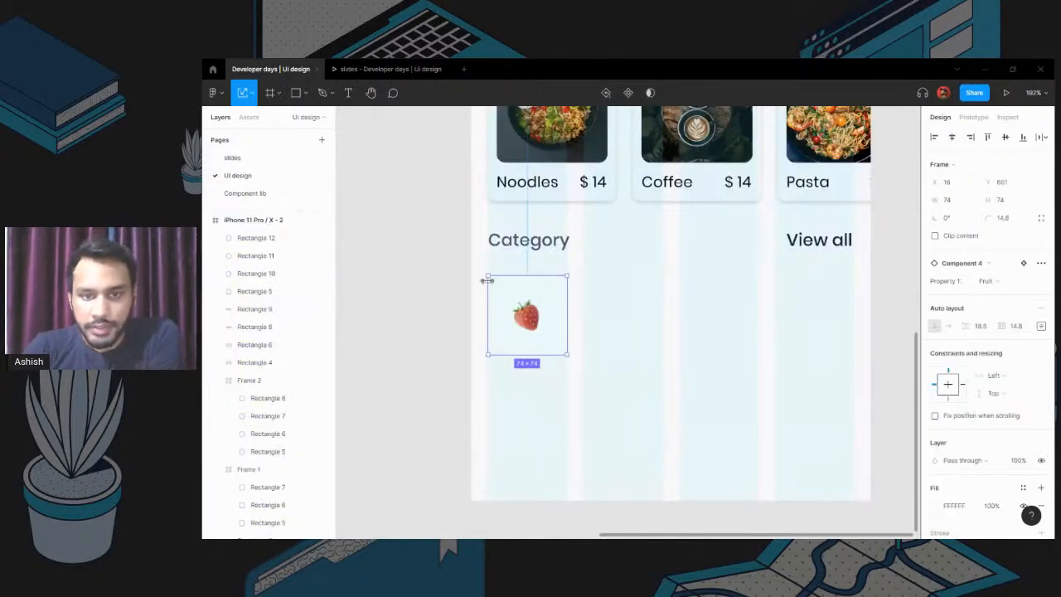
right_click(529, 311)
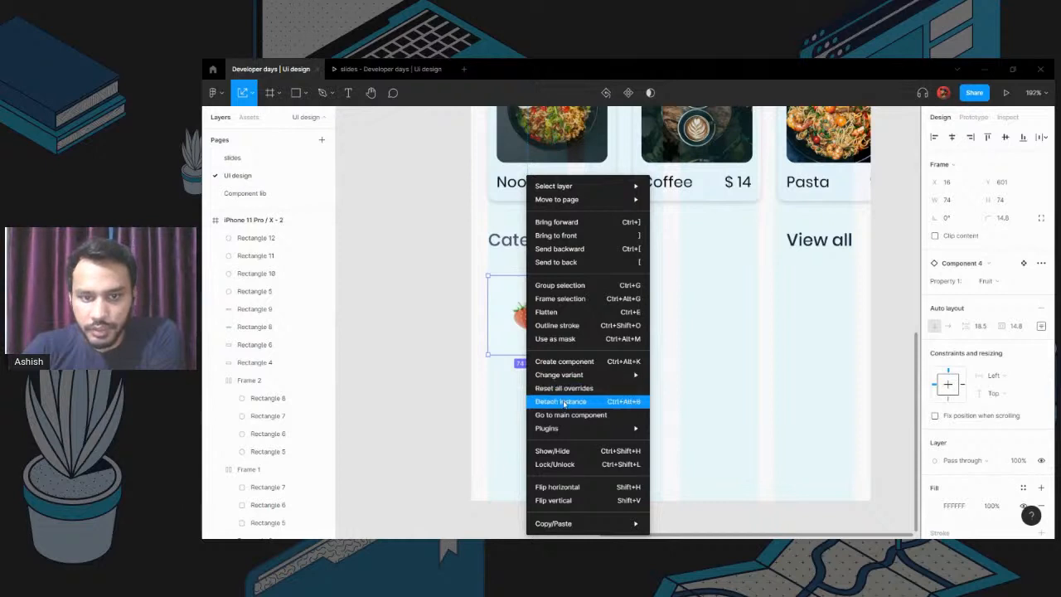
mouse_move(561, 428)
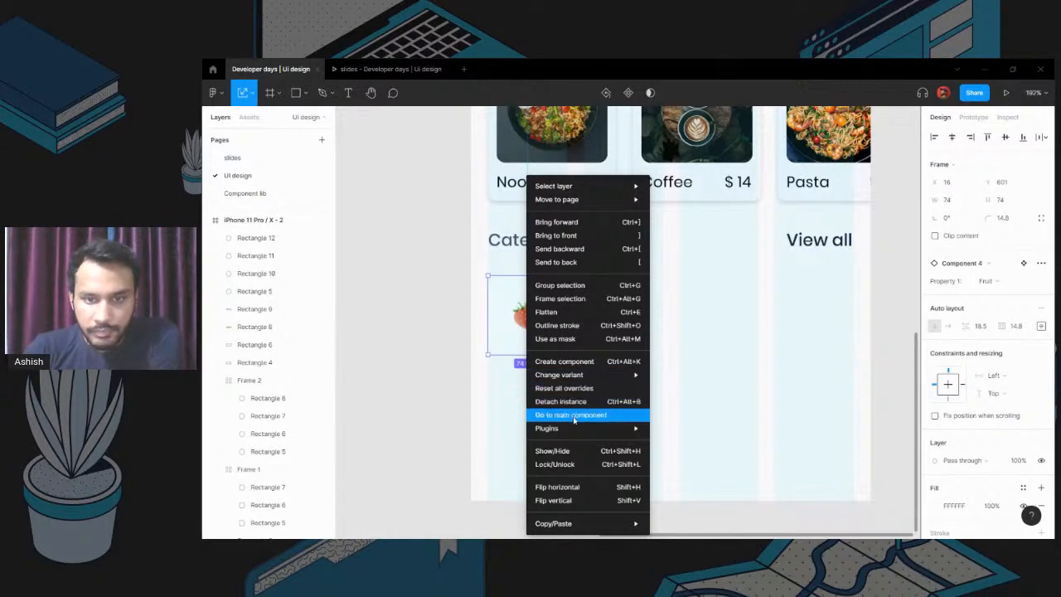
left_click(771, 337)
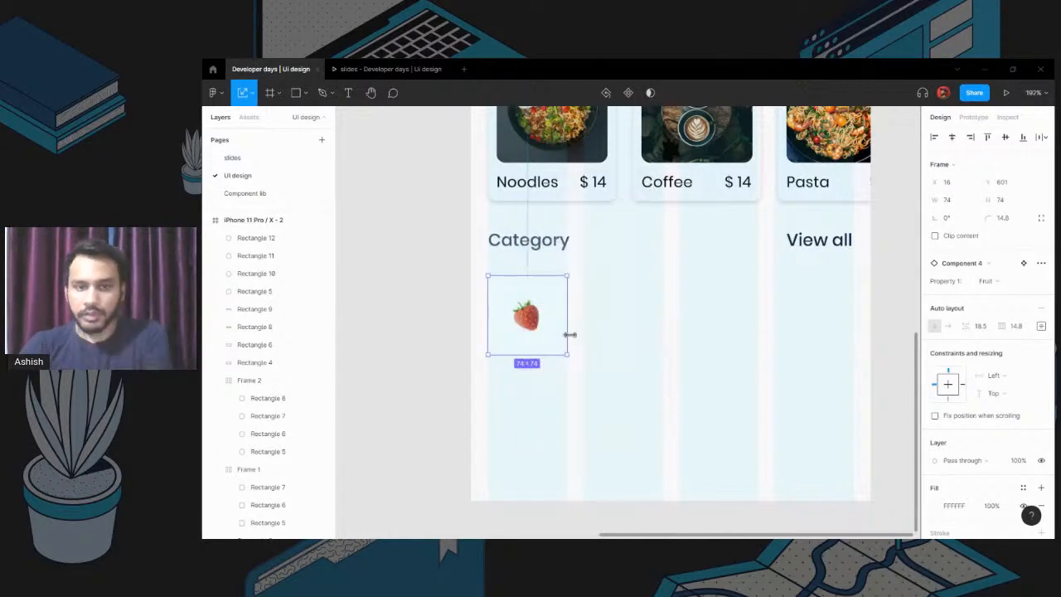
scroll(568, 332, "up", 3)
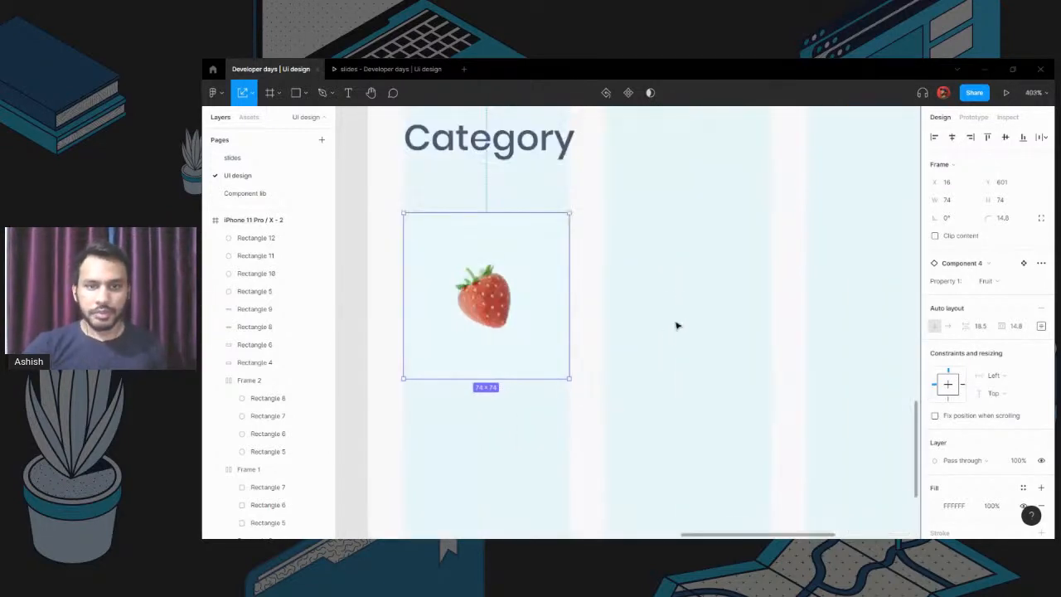
scroll(534, 265, "down", 2)
right_click(530, 265)
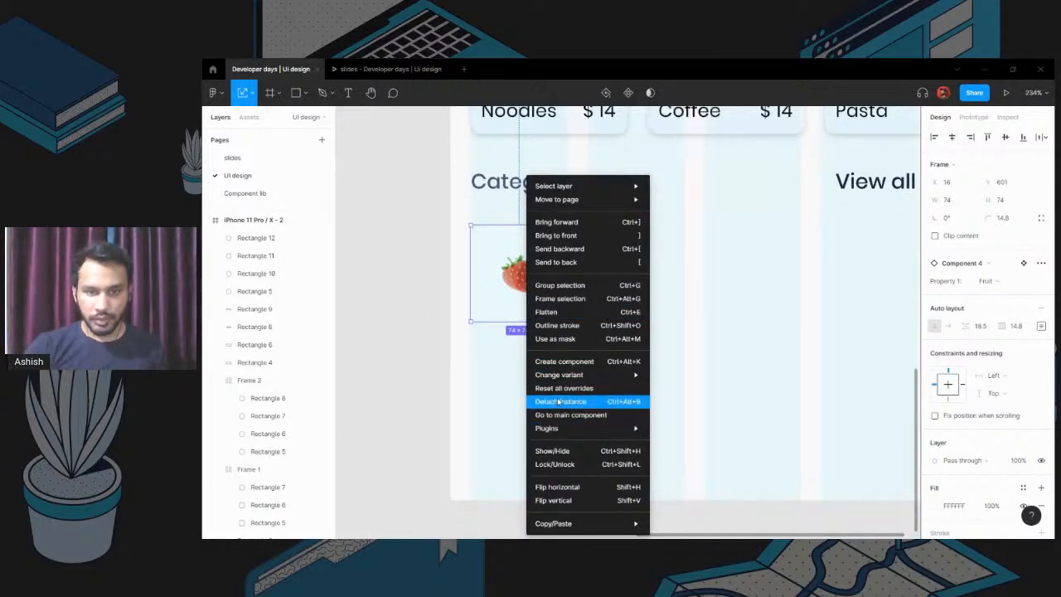
mouse_move(561, 377)
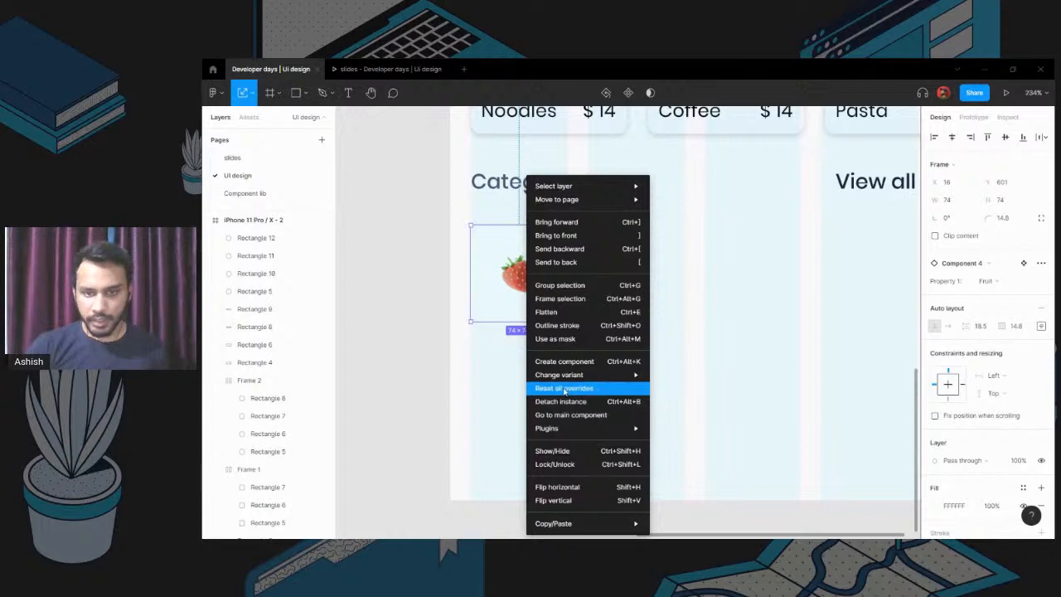
left_click(749, 377)
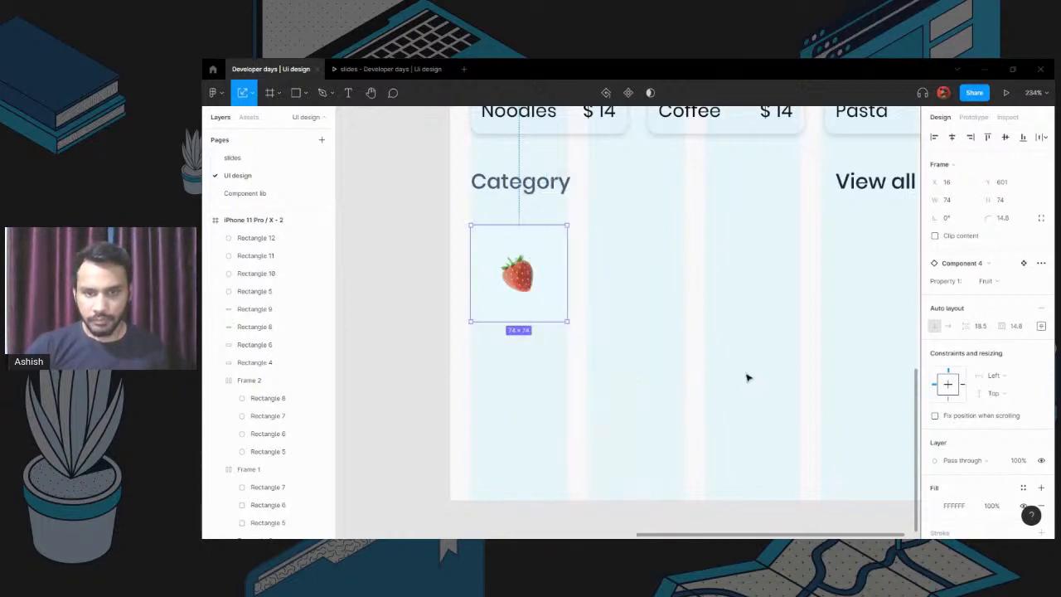
scroll(713, 355, "down", 3)
scroll(692, 347, "up", 3)
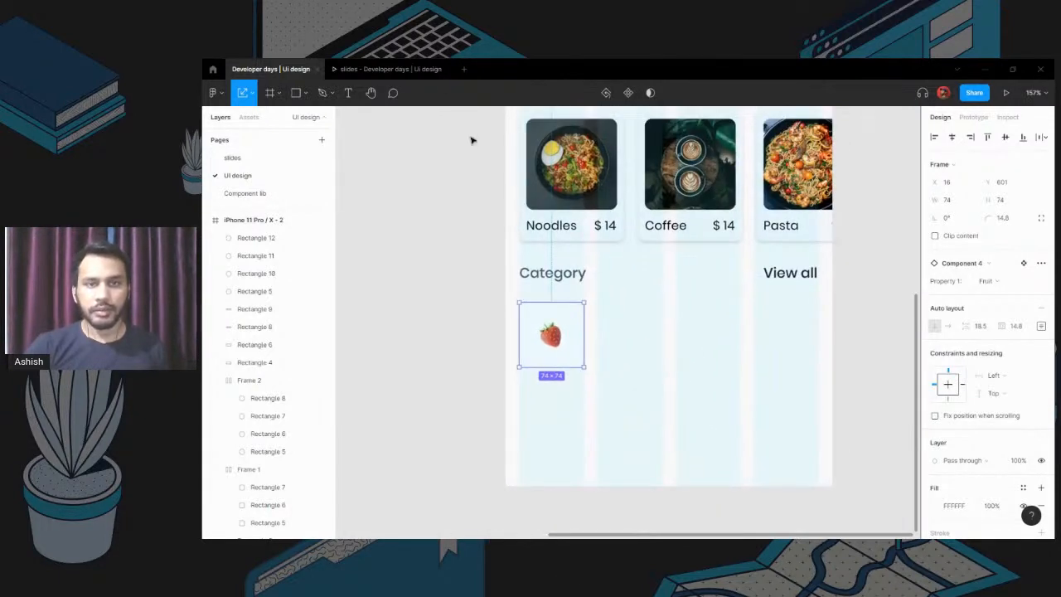
Step: On the Component lib page, scale all four Component 4 variants together proportionally to about 74 × 74 each
left_click(276, 193)
scroll(751, 403, "up", 5)
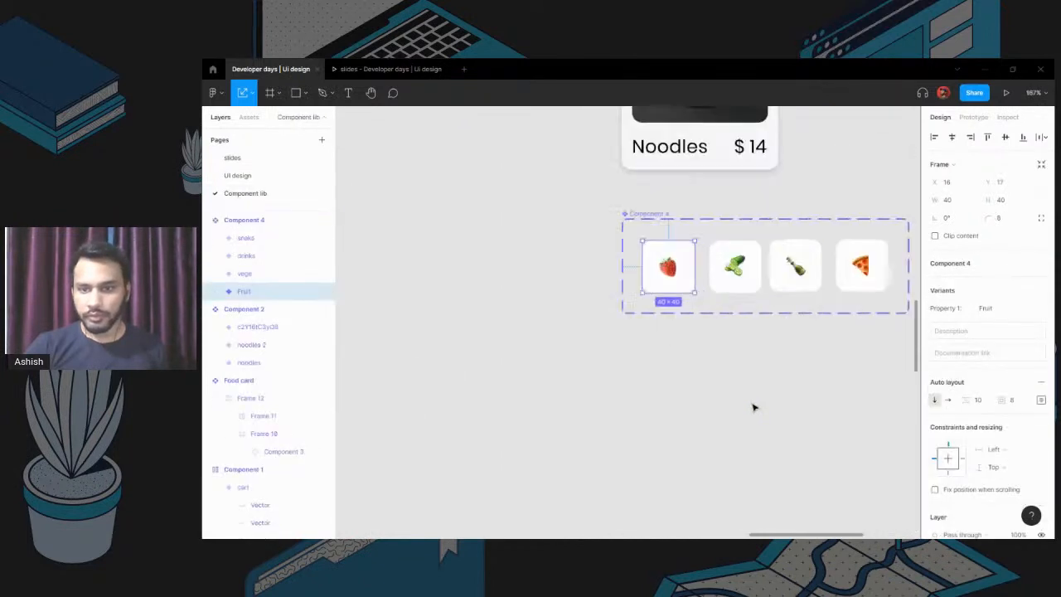
scroll(547, 362, "up", 3)
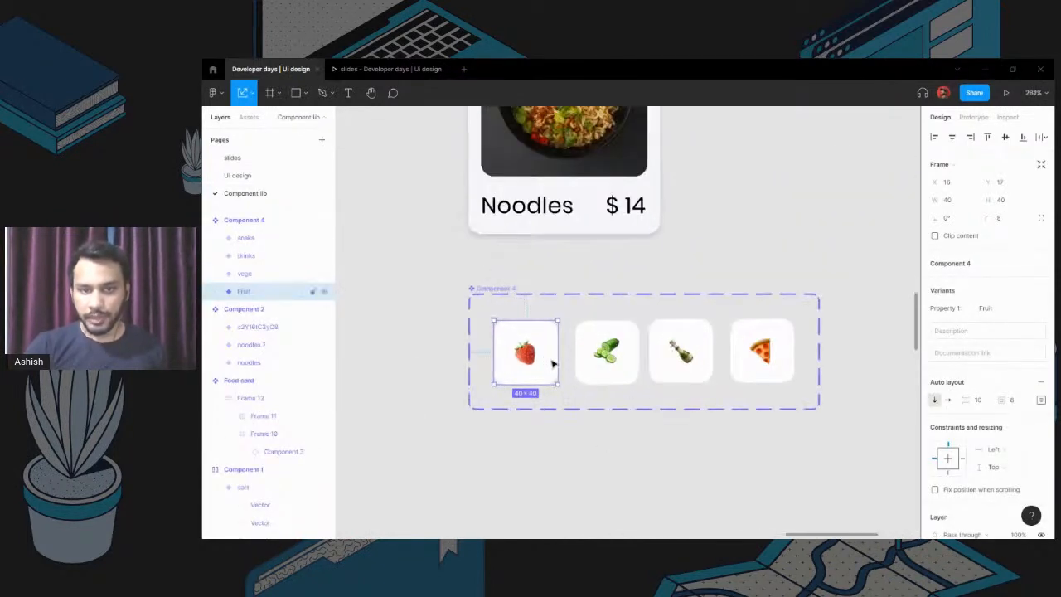
left_click(607, 352, "shift")
left_click(679, 353, "shift")
left_click(759, 359, "shift")
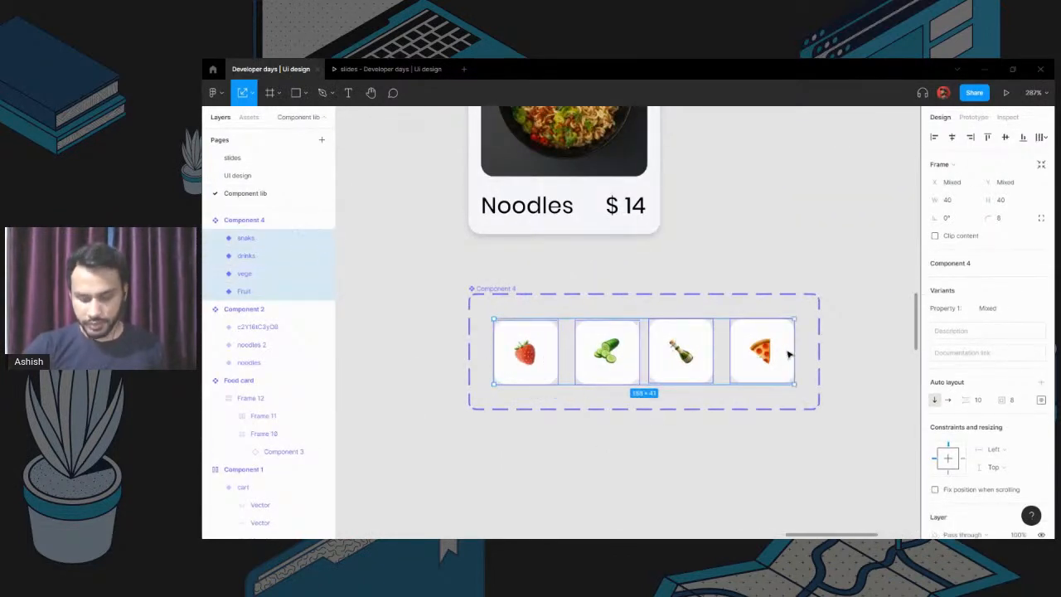
left_click_drag(798, 349, 881, 346)
left_click(749, 457)
scroll(748, 456, "down", 5)
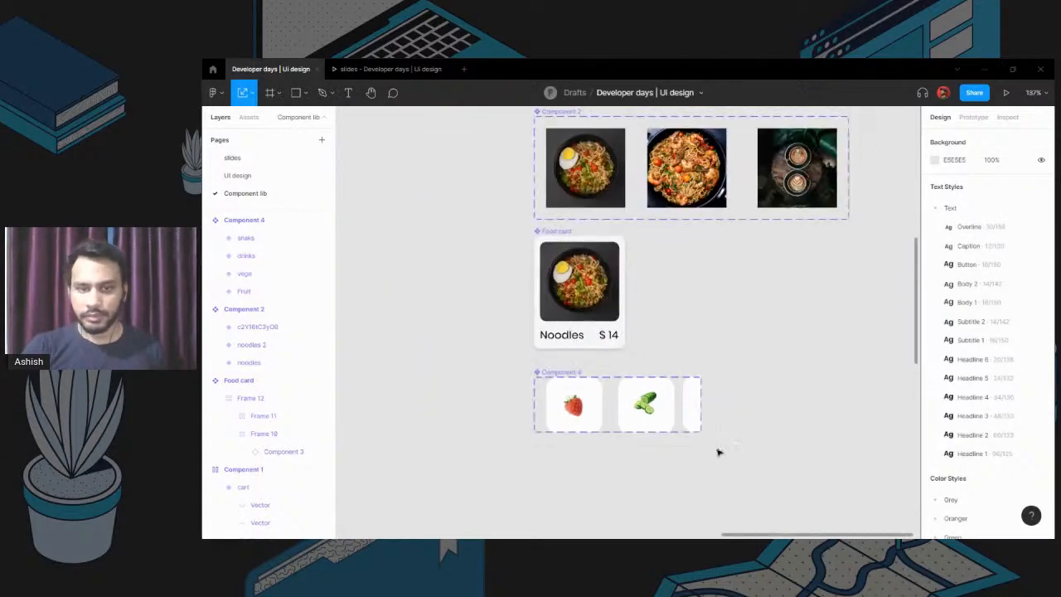
left_click(557, 370)
left_click(639, 459)
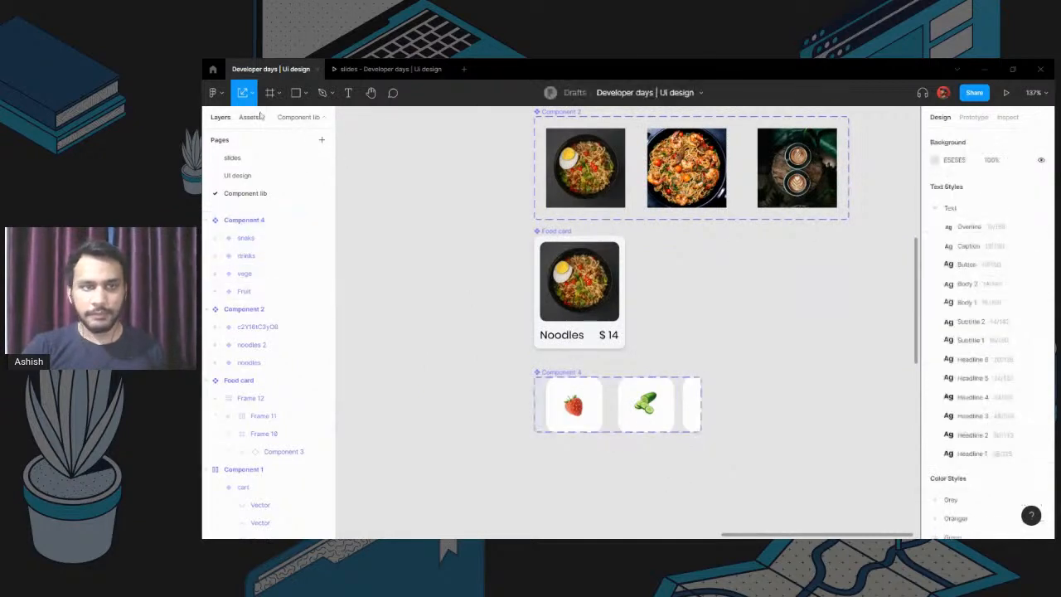
Step: On the UI design page, delete the old strawberry tile and insert a new Component 4 instance beneath the Category heading
left_click(248, 181)
key("Delete")
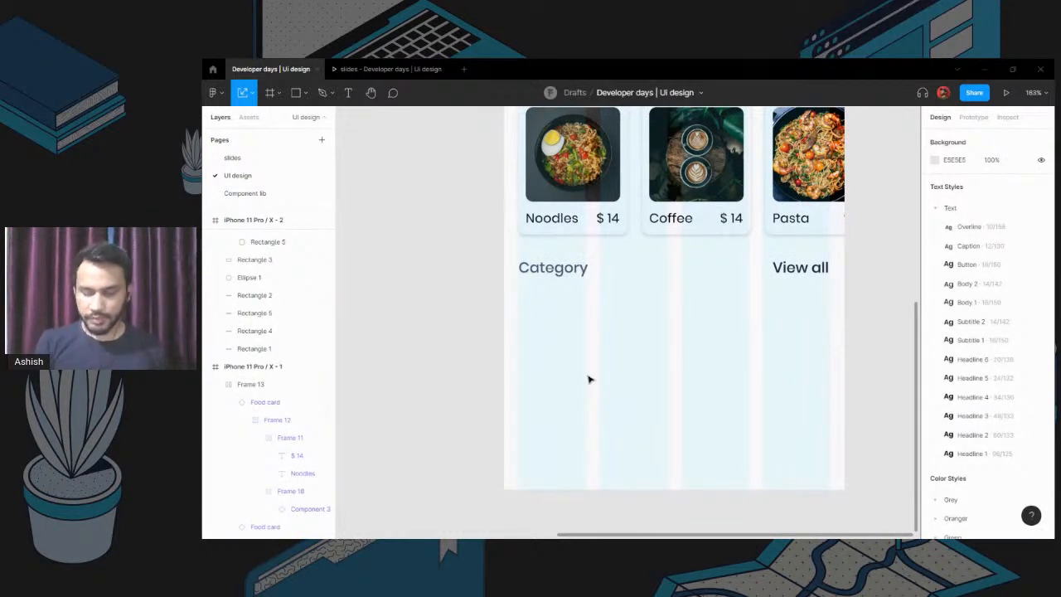
key("shift+i")
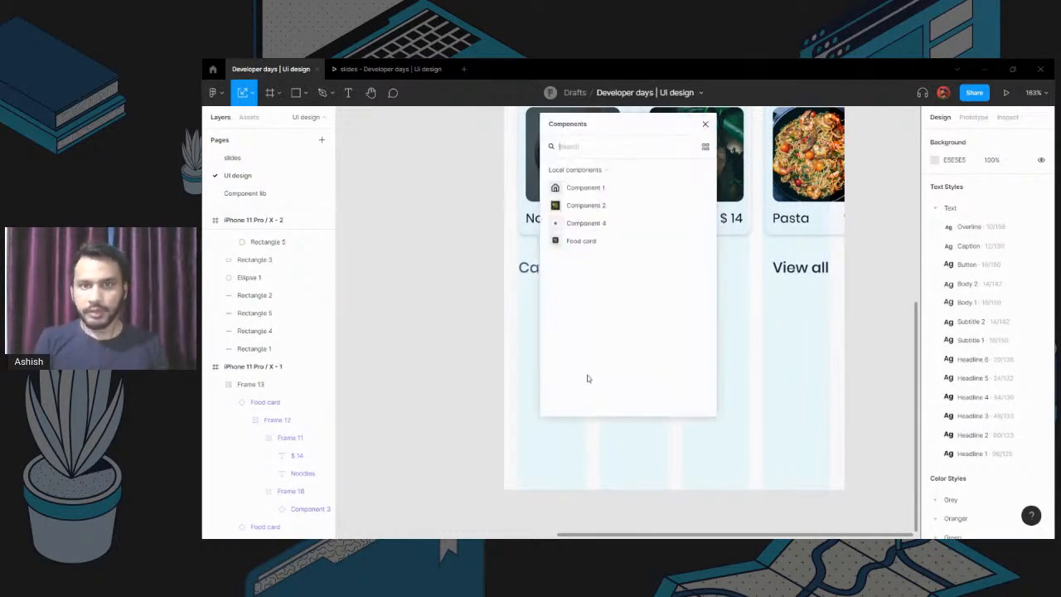
left_click(569, 228)
Step: Duplicate the strawberry tile alongside the first one and wrap both in a horizontal auto layout frame
scroll(651, 387, "up", 3)
left_click_drag(621, 259, 636, 339)
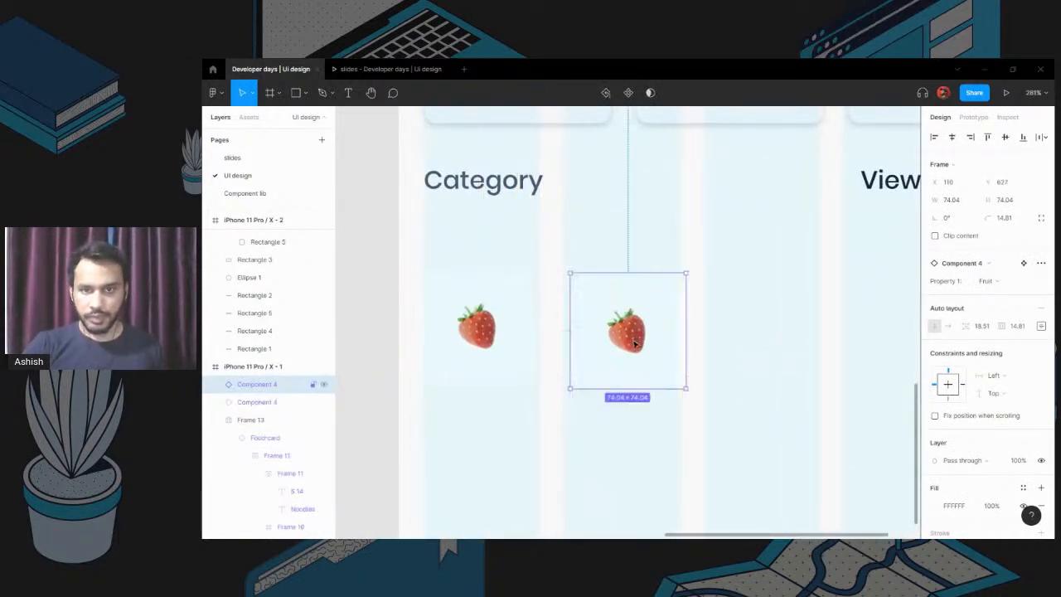
left_click_drag(679, 455, 458, 315)
key("shift+a")
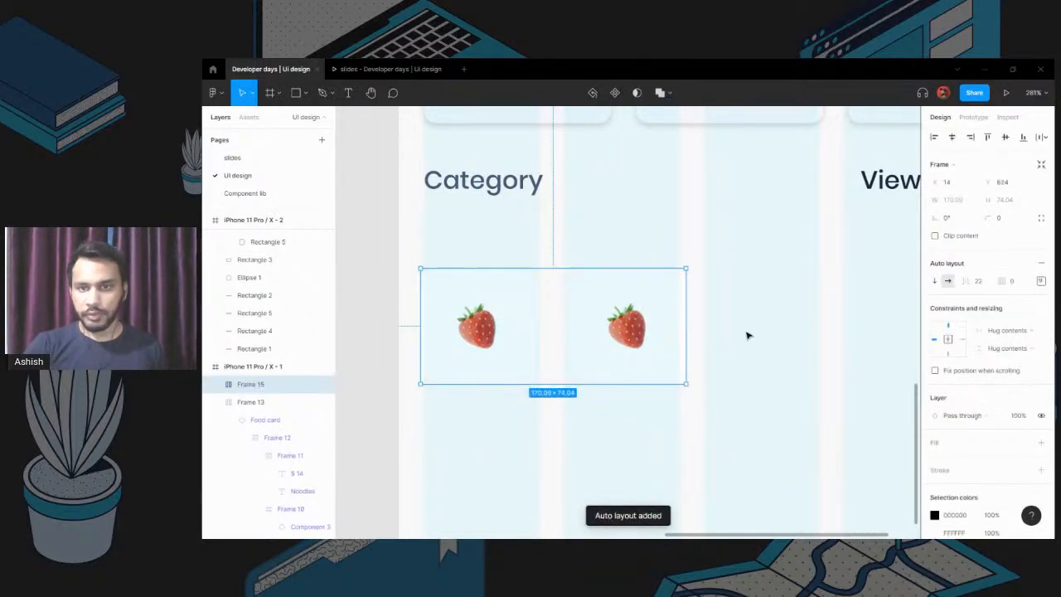
Step: Duplicate the second strawberry tile twice within the auto layout row to make four tiles
scroll(736, 339, "down", 3)
left_click_drag(684, 338, 624, 336)
left_click(625, 336)
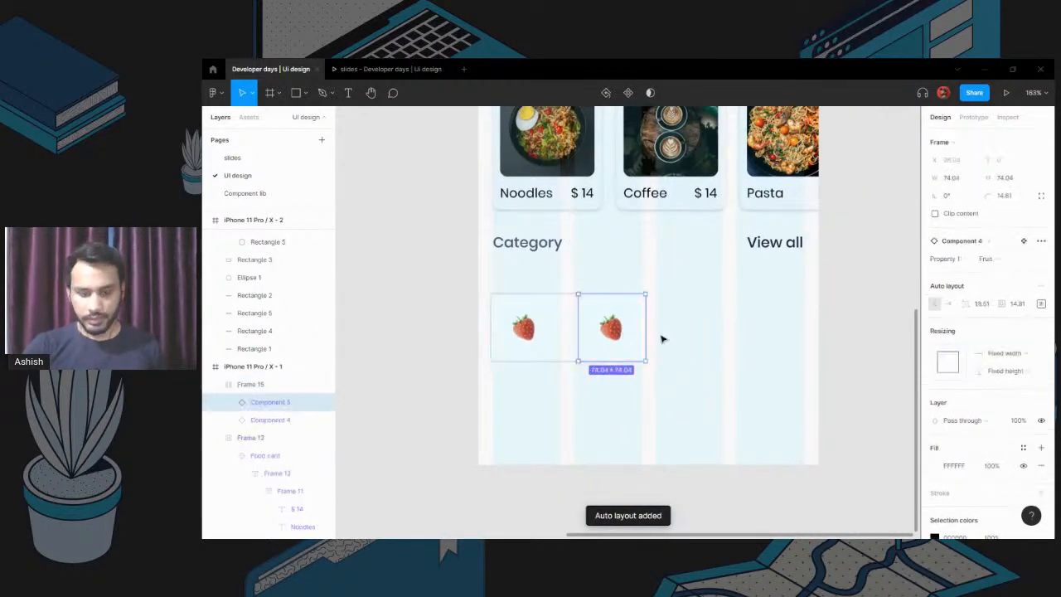
key("ctrl+d")
key("ctrl+d")
Step: Set the second, third and fourth category tiles to the drinks, snaks and vege variants respectively
left_click(611, 328)
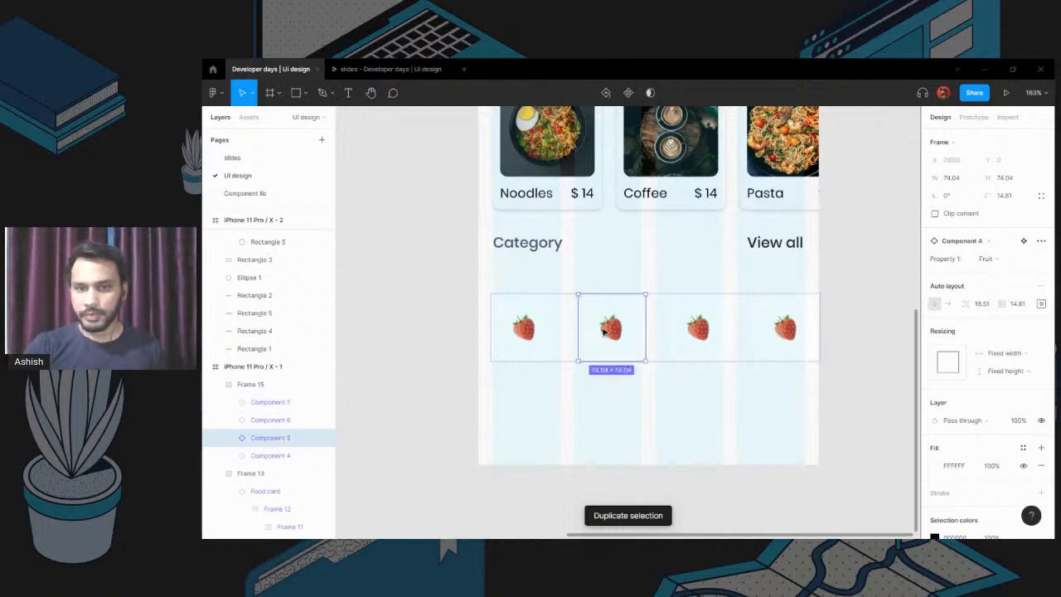
left_click(986, 259)
left_click(991, 270)
left_click(697, 327)
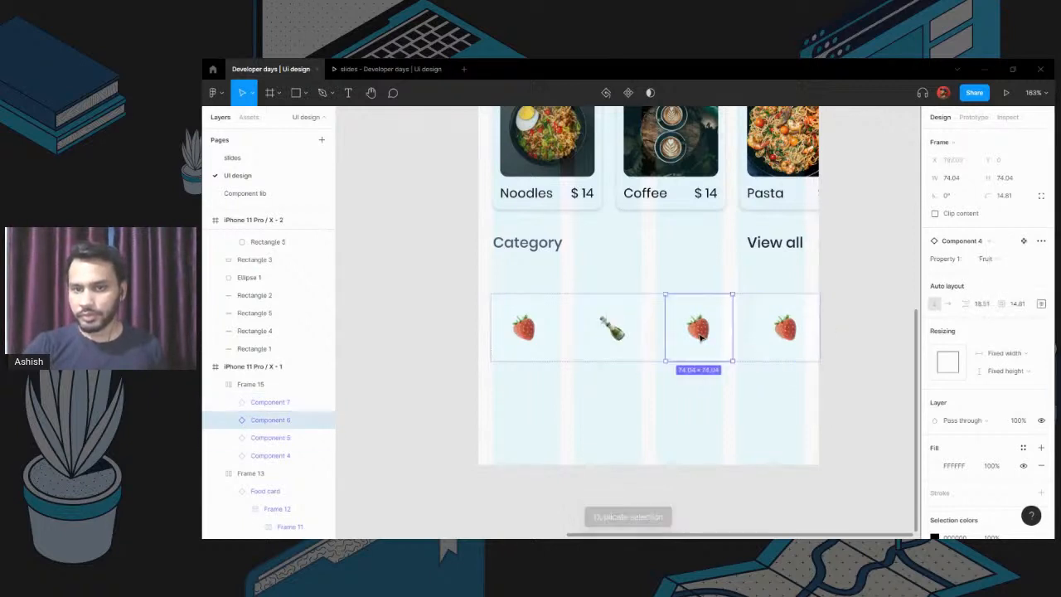
left_click(986, 258)
left_click(1002, 285)
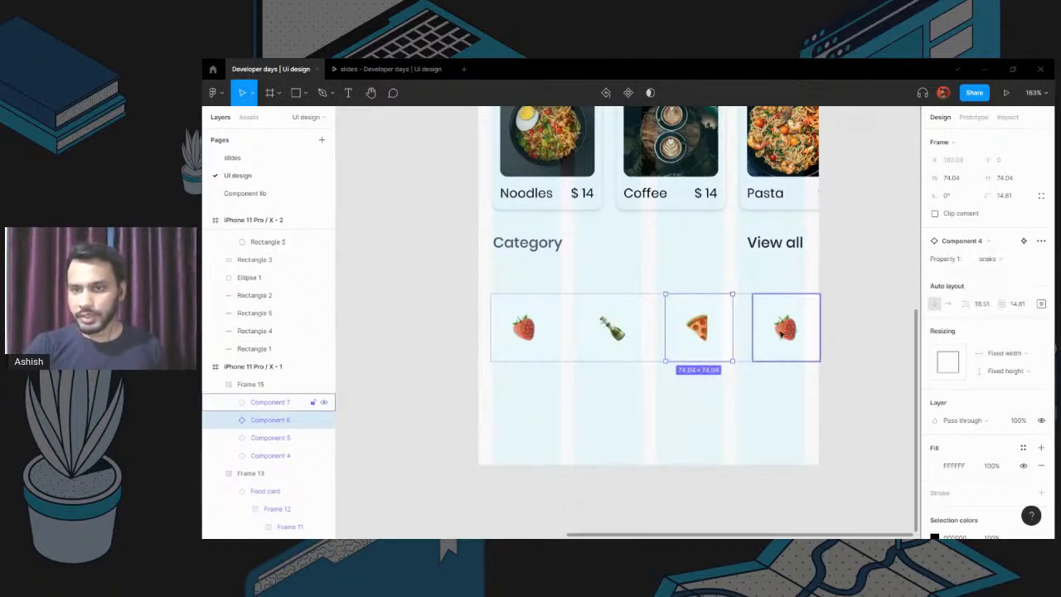
left_click(785, 328)
left_click(986, 259)
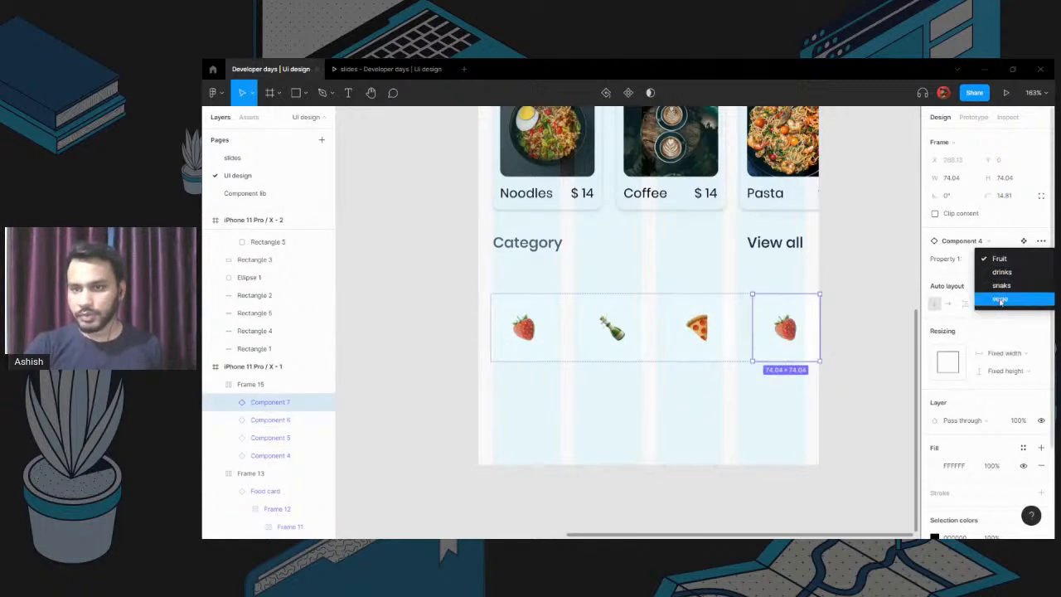
left_click(1001, 300)
left_click(828, 398)
Step: Hide the layout grids and move the category tile row to X 16, Y 603 beneath the Category heading
scroll(827, 398, "down", 1)
left_click_drag(768, 399, 710, 413)
scroll(695, 395, "up", 1)
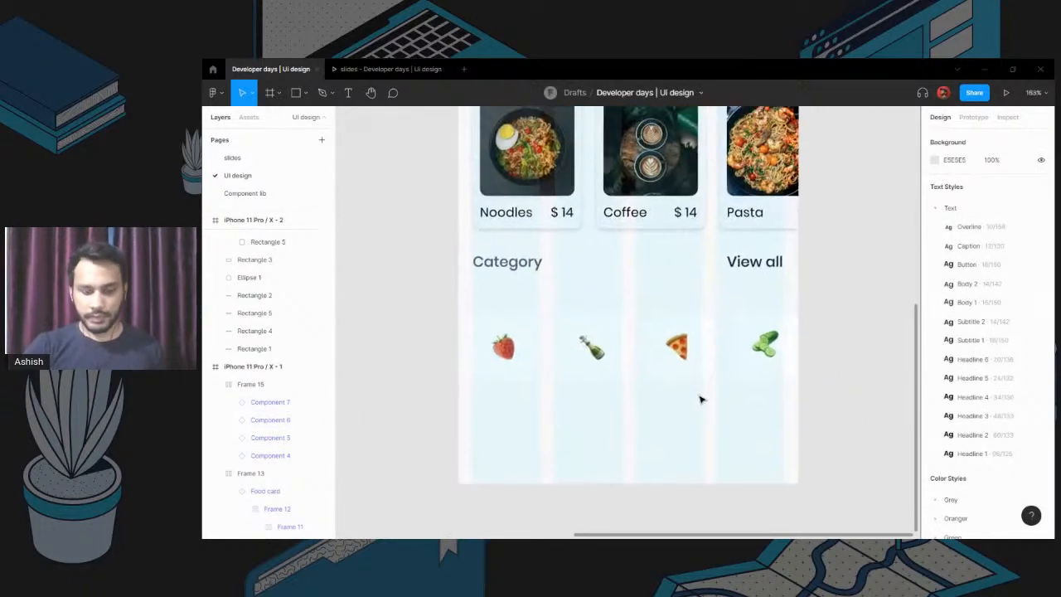
key("ctrl+shift+4")
left_click_drag(673, 346, 675, 327)
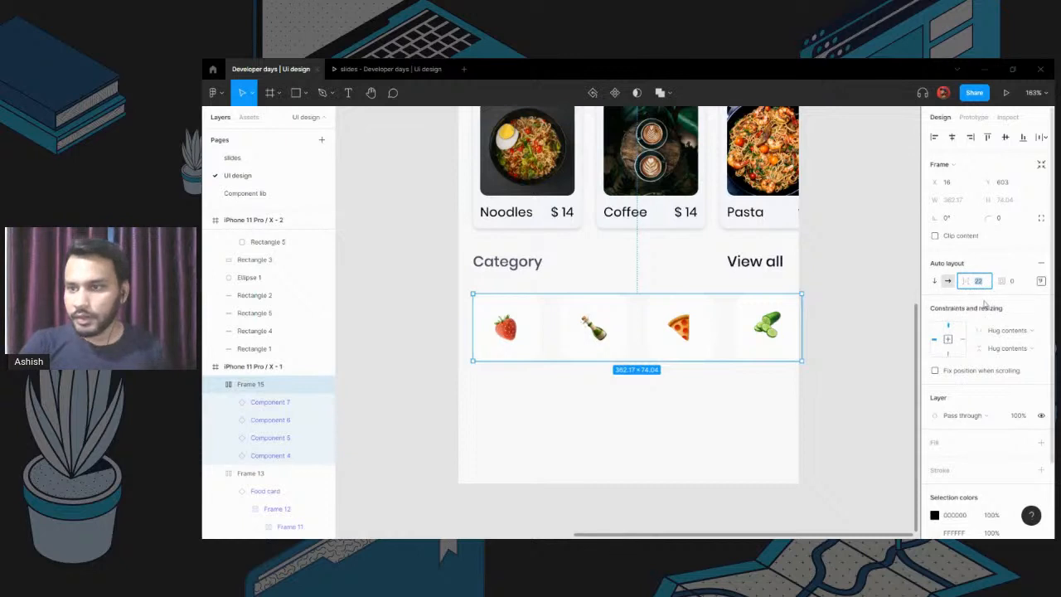
Step: Set the category row's auto layout distribution to Space between
left_click(1041, 281)
left_click(987, 375)
left_click(990, 391)
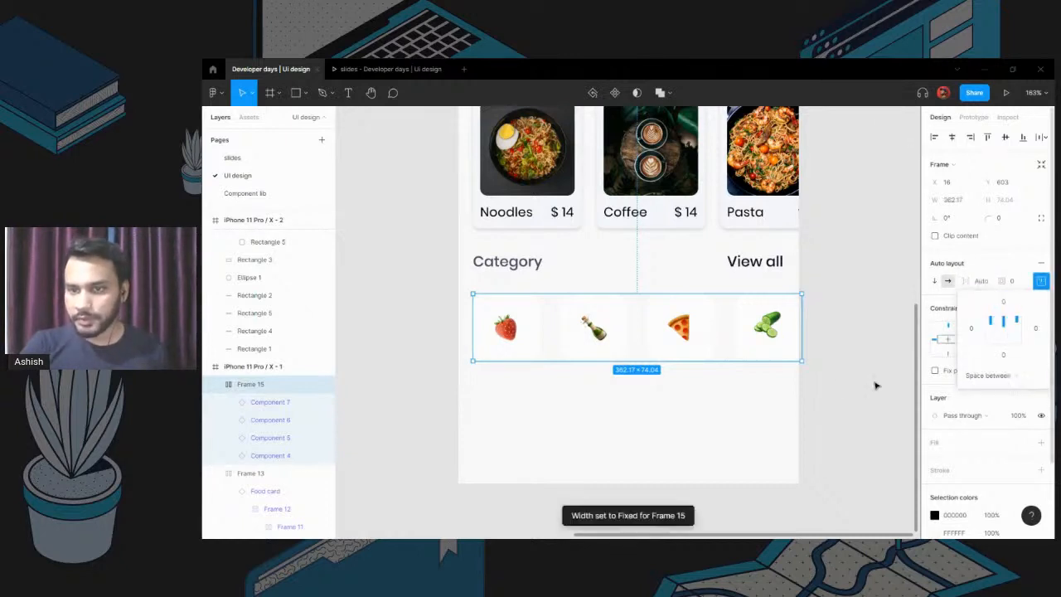
Step: Show the layout grids and narrow the category row to a width of 343, ending at the last grid column
key("ctrl+shift+4")
scroll(841, 340, "up", 5)
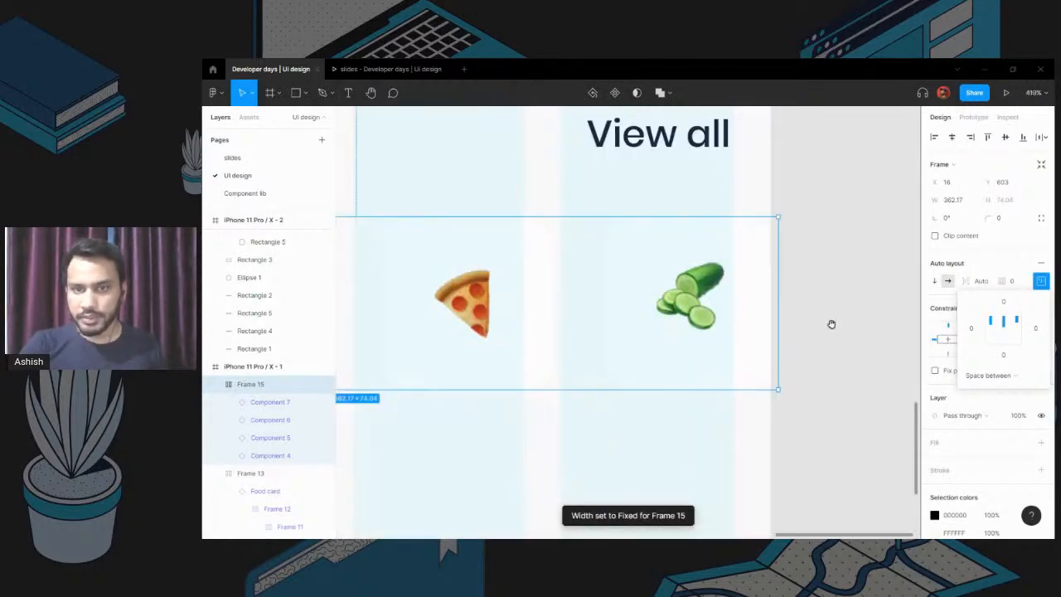
scroll(832, 324, "down", 3)
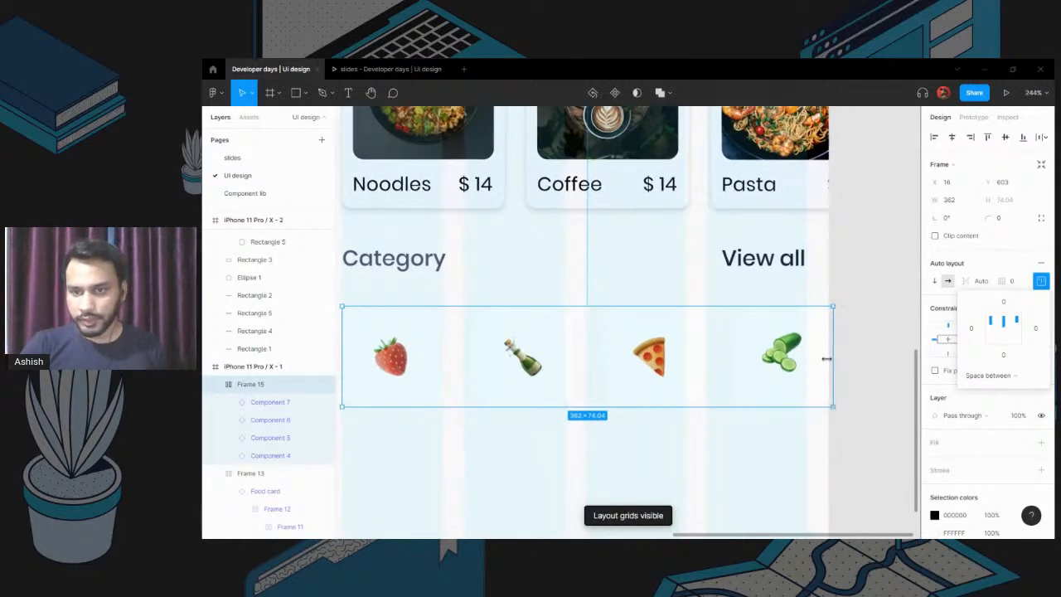
left_click_drag(831, 359, 807, 362)
scroll(804, 369, "down", 1)
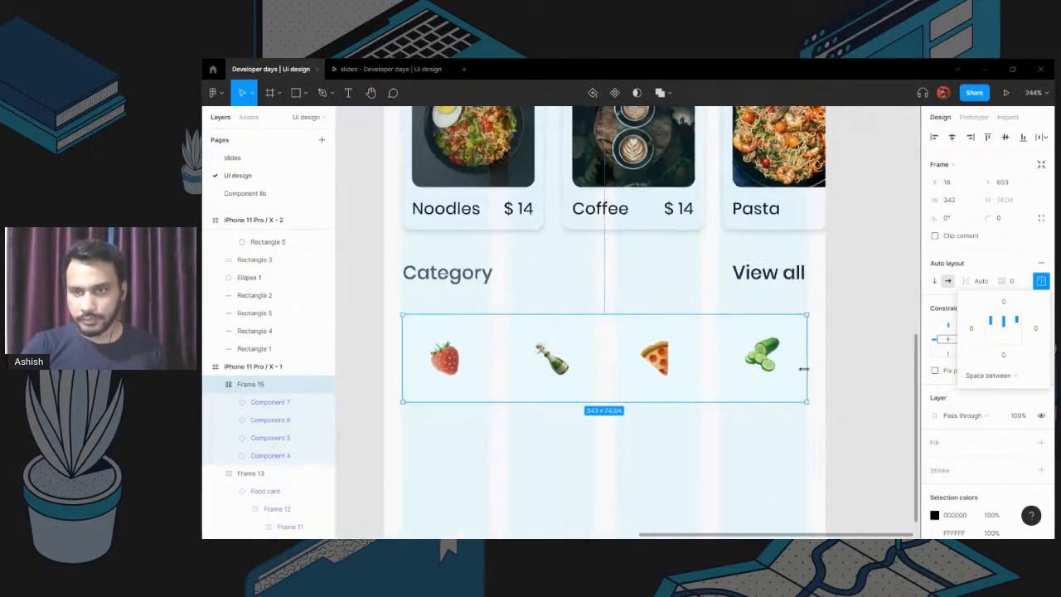
left_click(878, 338)
Step: Check the gap between the category row and its heading, and nudge the row up to Y 587
scroll(824, 367, "down", 3)
scroll(807, 277, "up", 2)
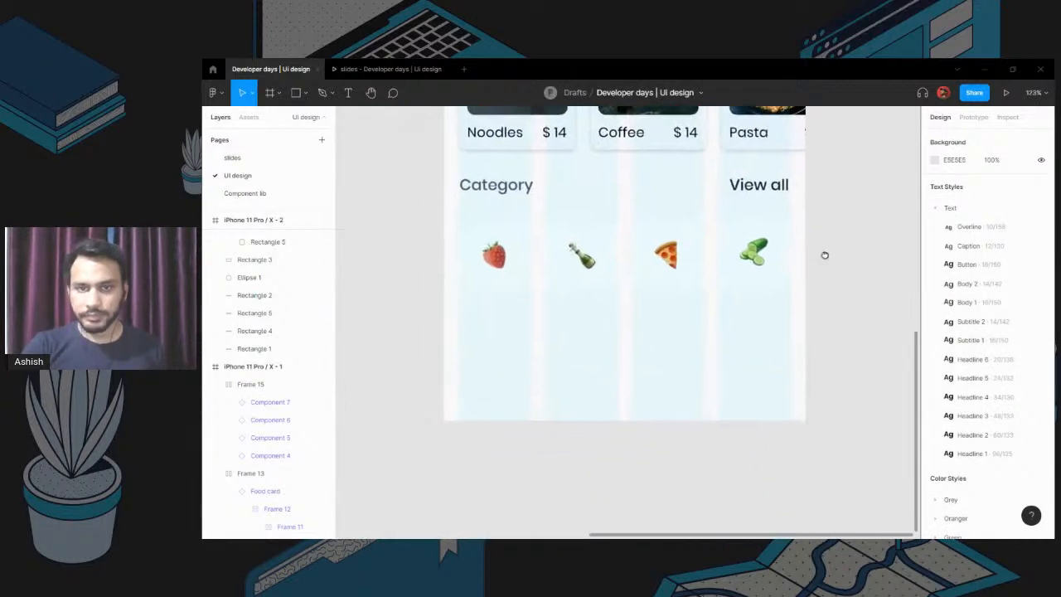
left_click(699, 232)
key("alt")
left_click(885, 161)
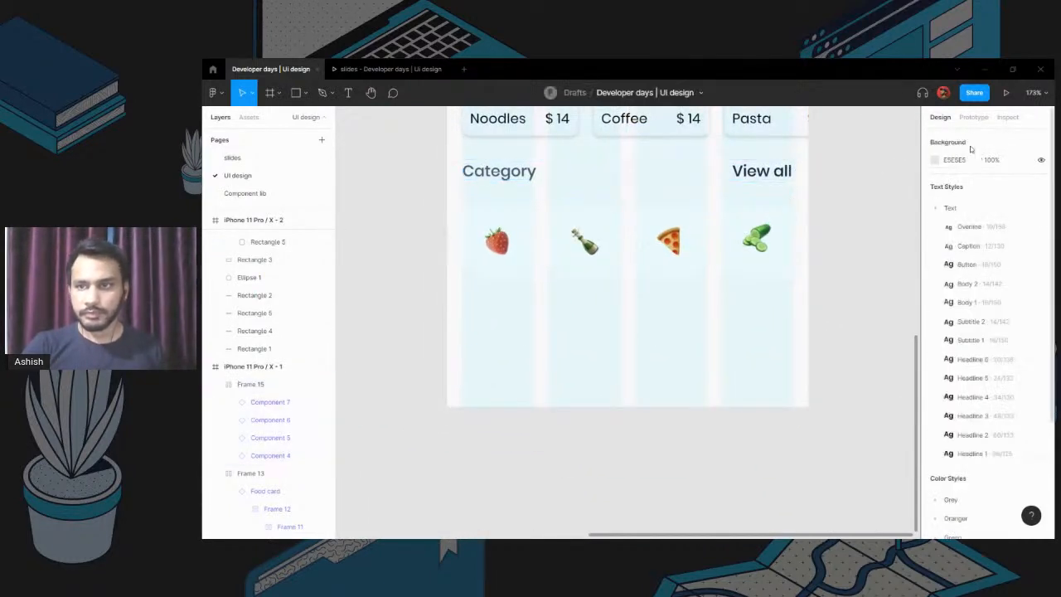
scroll(748, 263, "up", 3)
left_click(703, 348)
key("alt")
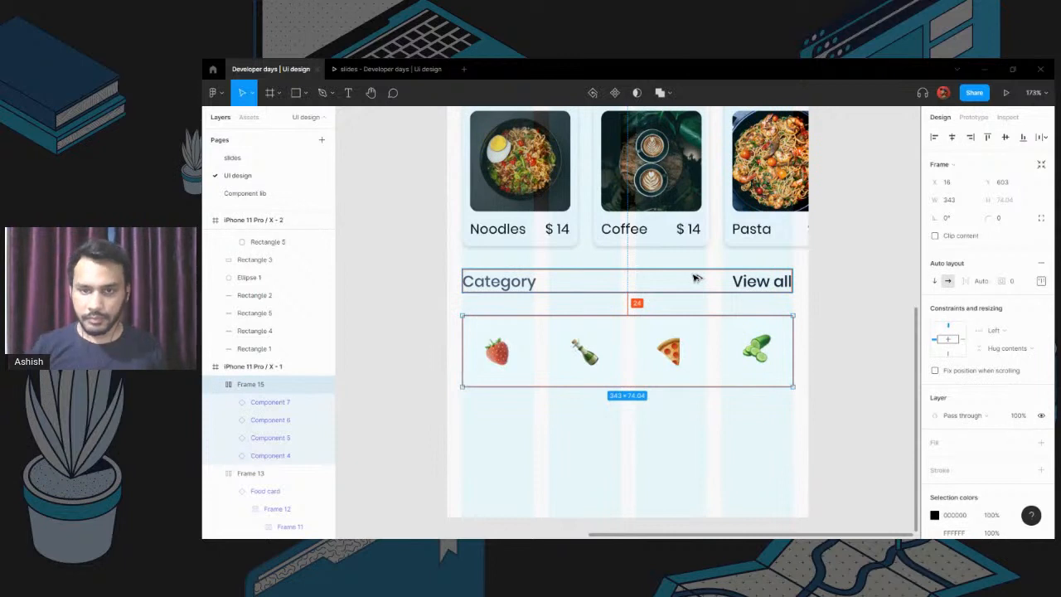
key("shift+Up")
key("shift+Up")
key("shift+Down")
key("shift+Up")
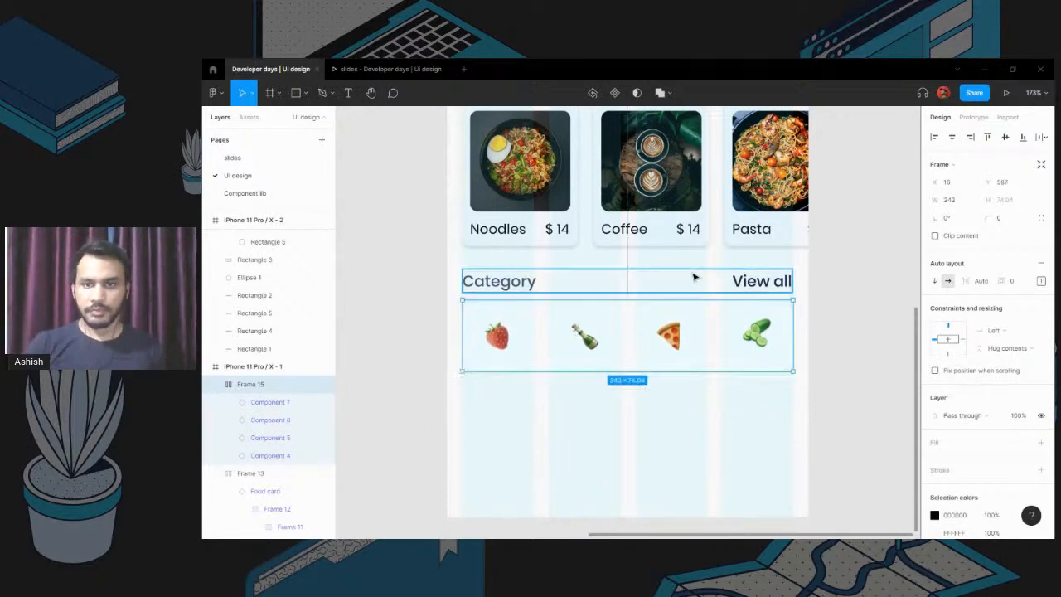
left_click(712, 412)
Step: Compare the home screen's sections and remaining empty space with the grey wireframe beside it
scroll(784, 360, "down", 6)
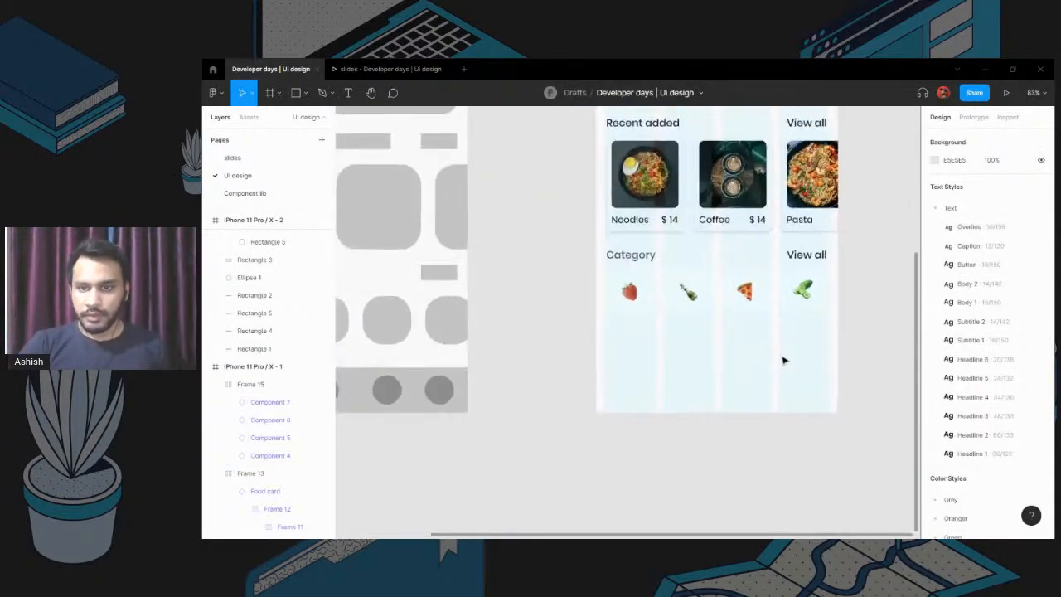
left_click_drag(748, 367, 673, 376)
scroll(711, 388, "down", 2)
scroll(711, 388, "up", 3)
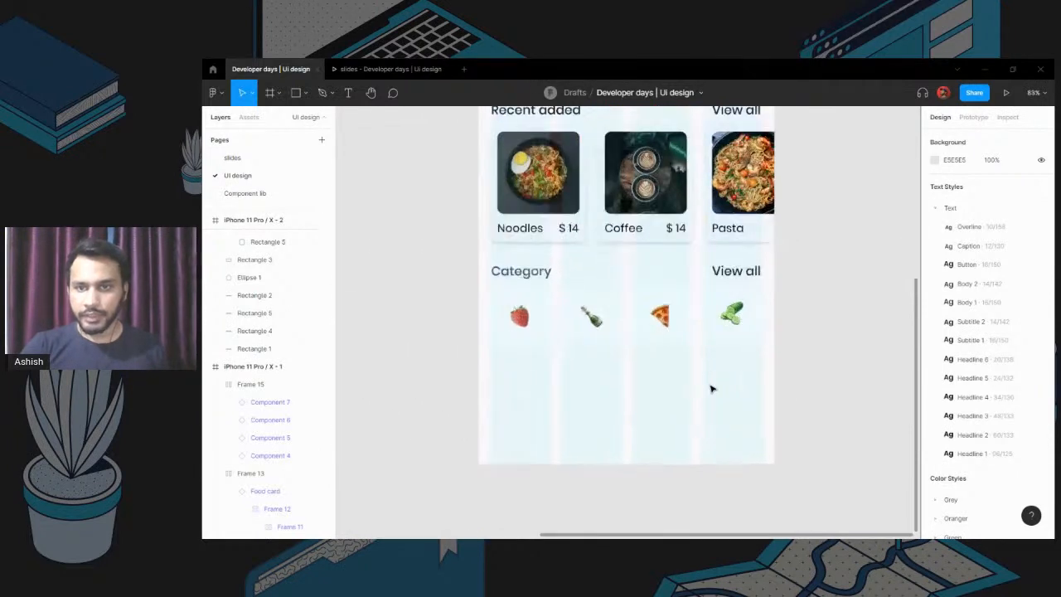
scroll(711, 388, "down", 3)
left_click_drag(730, 395, 687, 388)
left_click_drag(622, 410, 703, 350)
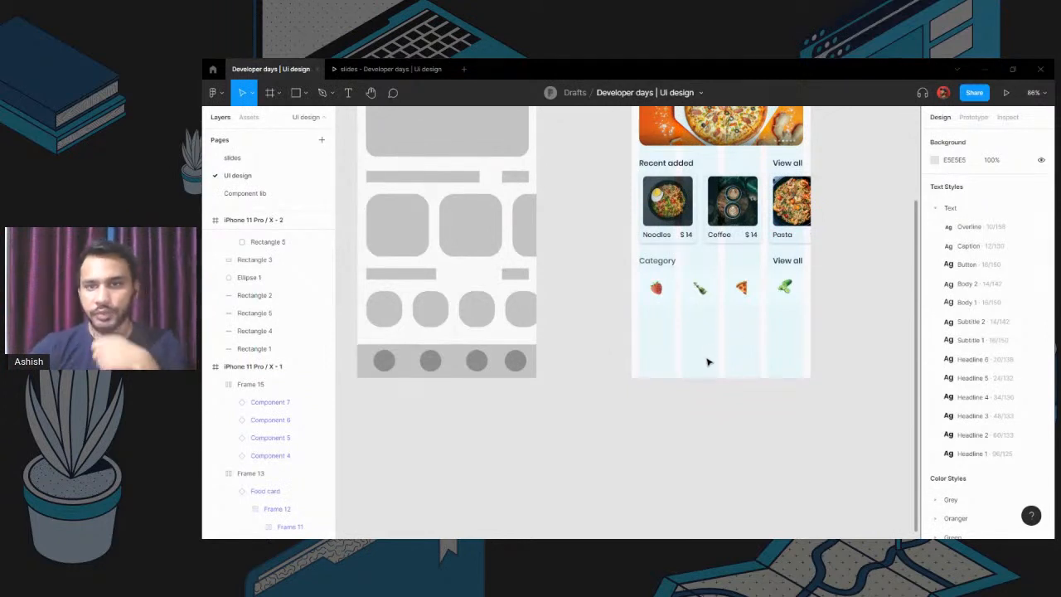
scroll(797, 340, "down", 2)
left_click_drag(849, 261, 749, 299)
scroll(742, 290, "up", 2)
left_click_drag(711, 252, 758, 285)
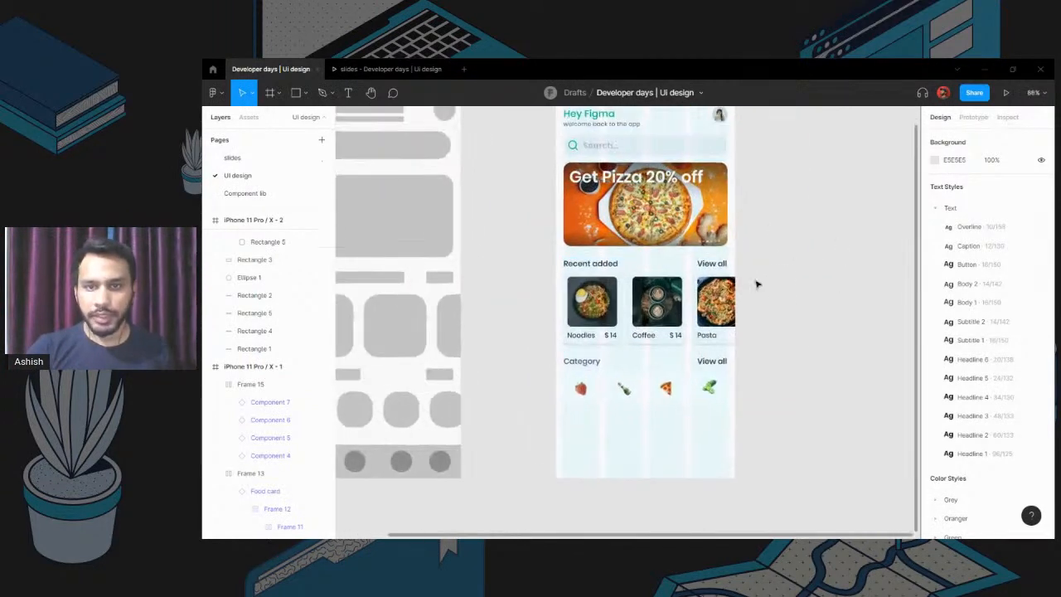
Step: Duplicate the Get Pizza 20% off banner 24 px below the category row, at X 16, Y 685
left_click_drag(652, 197, 653, 451)
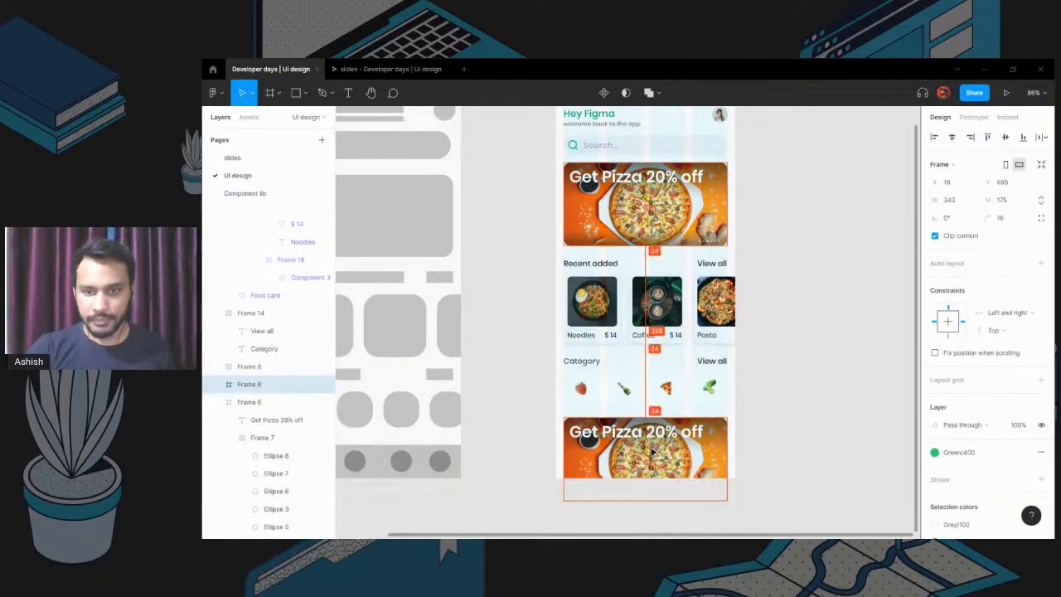
left_click(784, 449)
scroll(779, 449, "up", 2)
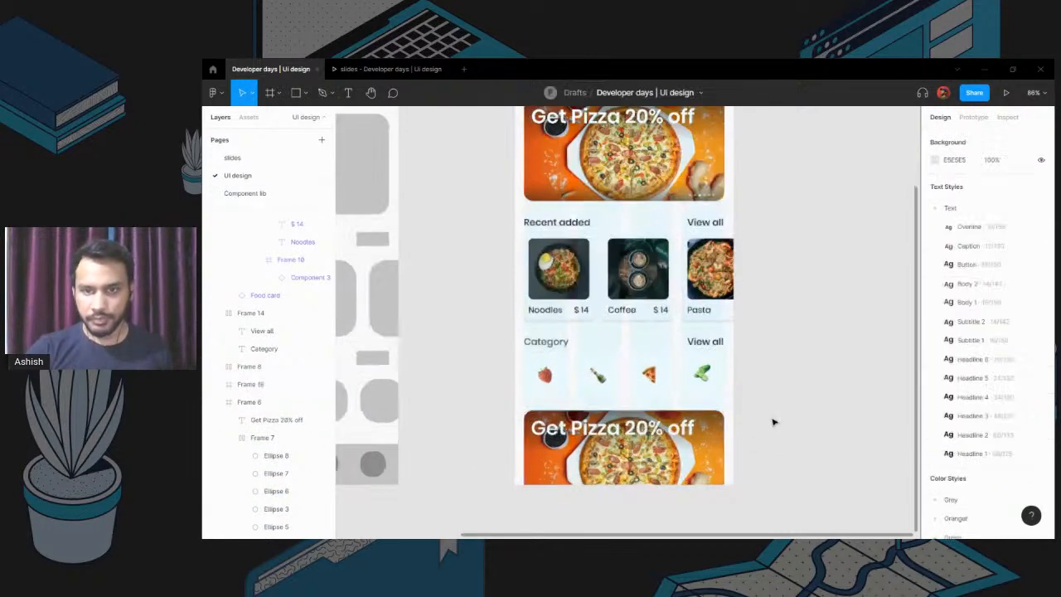
Step: Measure the gaps between the home screen's sections, including the one between the category row and the second banner
left_click_drag(755, 373, 768, 460)
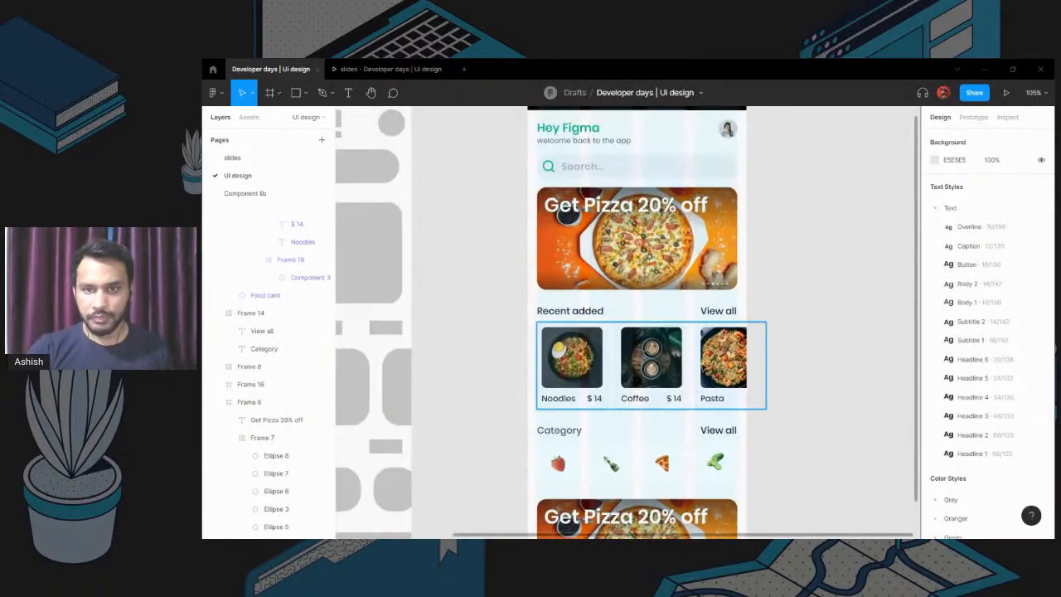
left_click(678, 312)
key("alt")
scroll(774, 386, "down", 5)
left_click(656, 289)
key("alt")
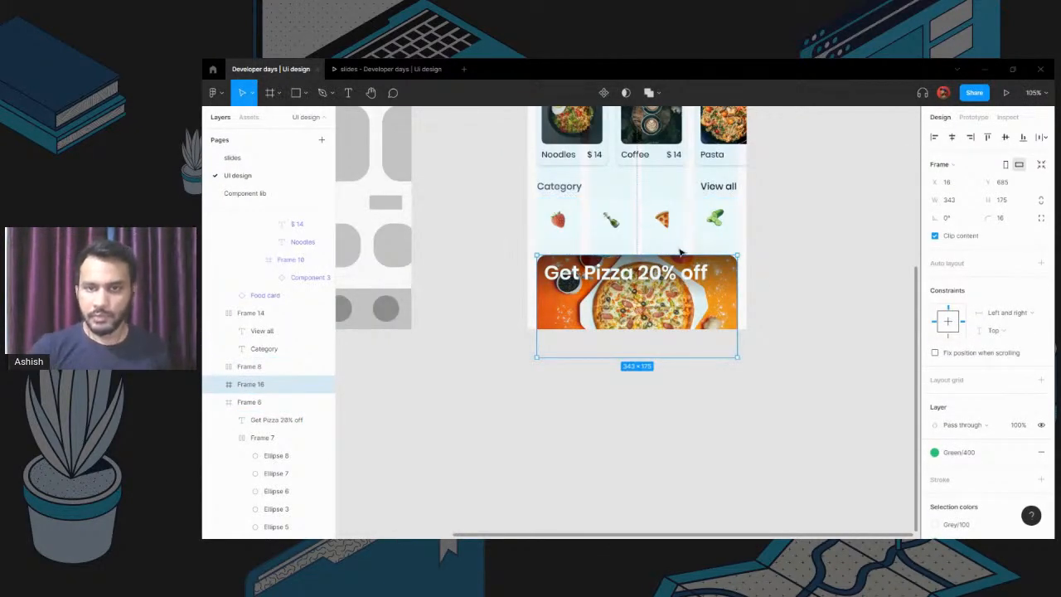
scroll(659, 243, "up", 5)
key("alt")
Step: Nudge the second banner to Y 686 while checking its distance from the category row
key("alt+Down")
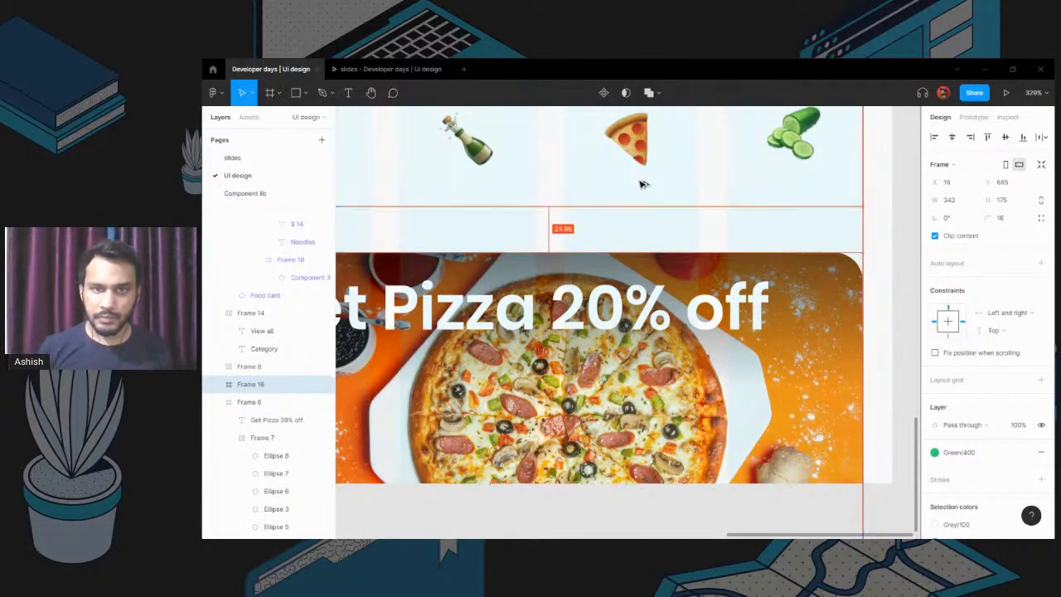
key("alt+Up")
key("alt+Up")
key("alt+Down")
key("alt+Down")
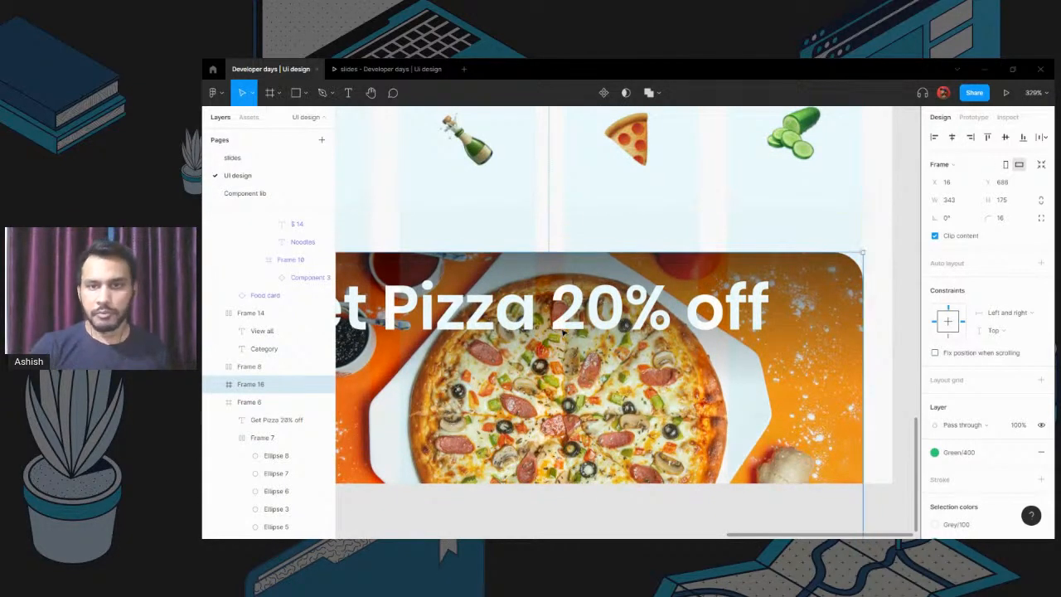
key("alt")
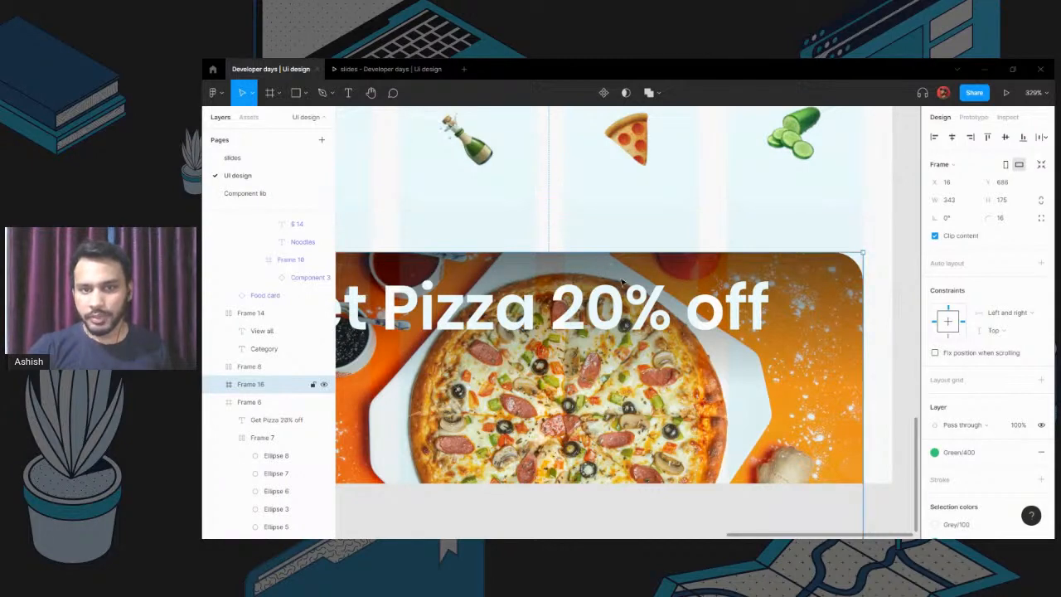
Step: Set the vertical spacing between the category row and the second banner to 24
left_click(611, 161)
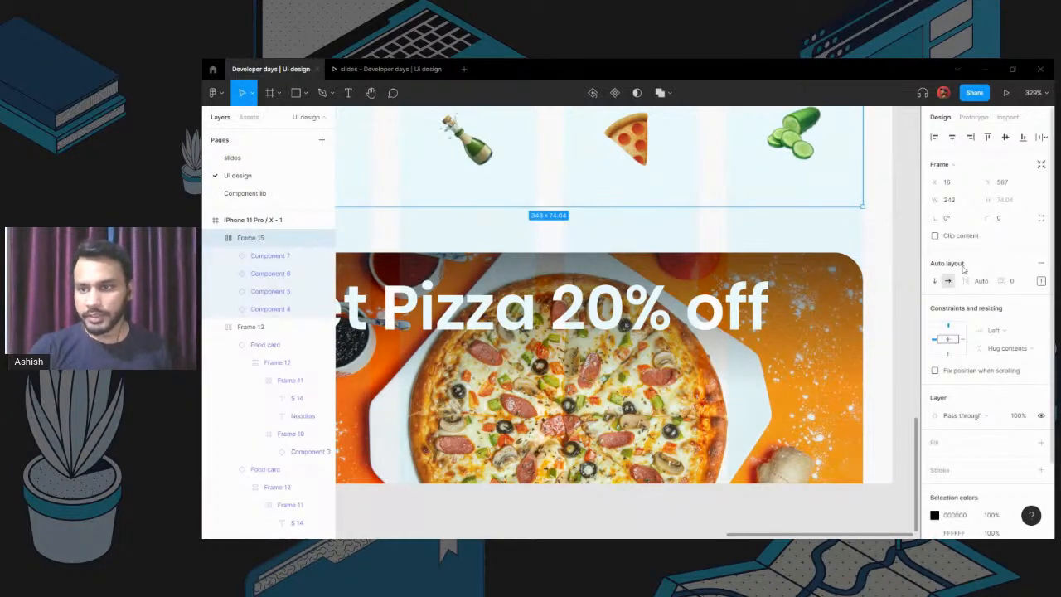
scroll(875, 300, "down", 4)
scroll(877, 323, "right", 2)
left_click(812, 345)
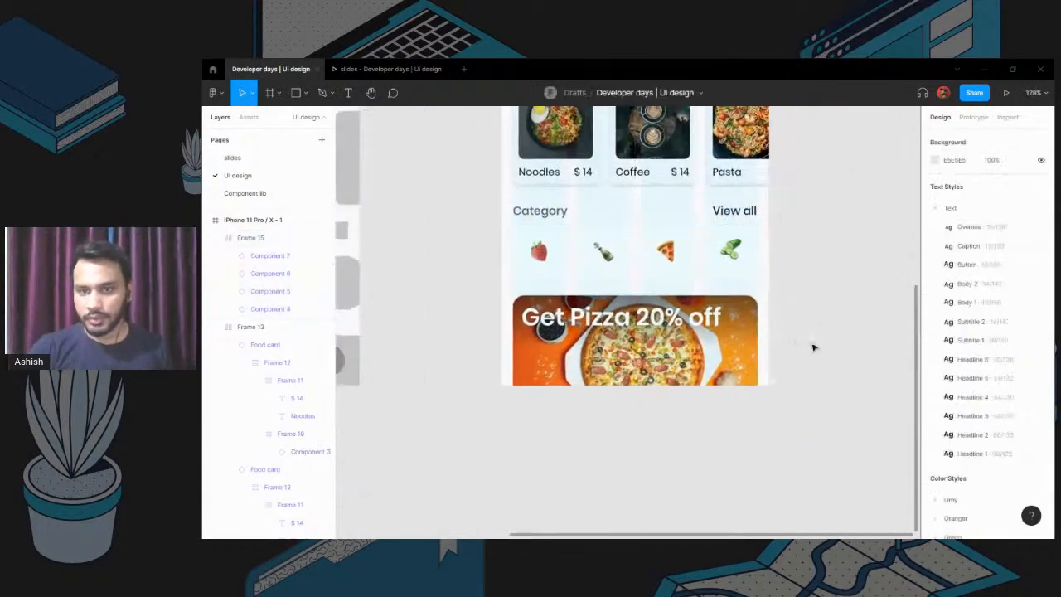
left_click(720, 323)
left_click(699, 263, "shift")
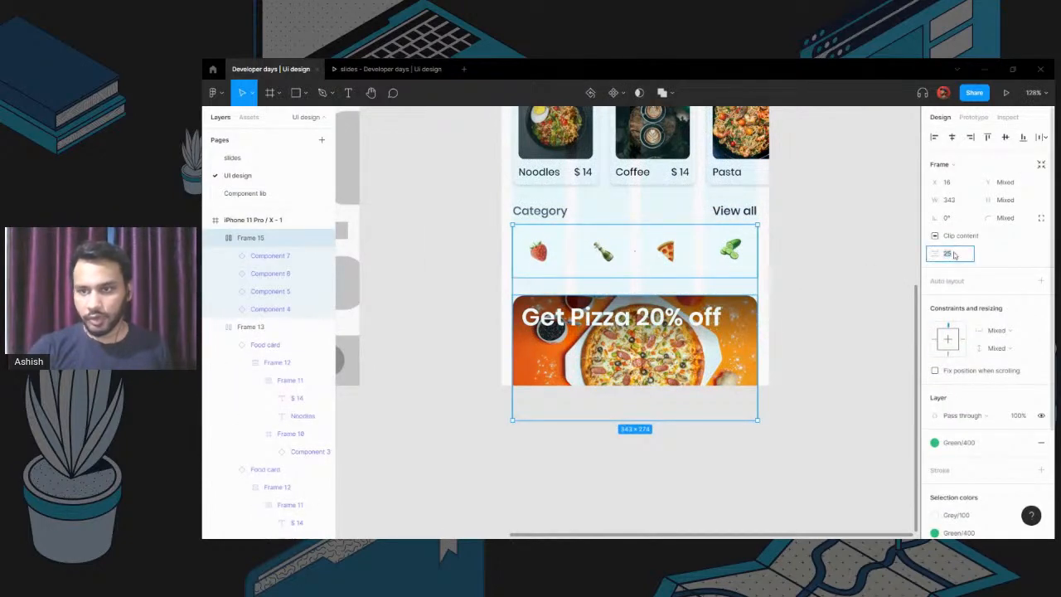
key("Return")
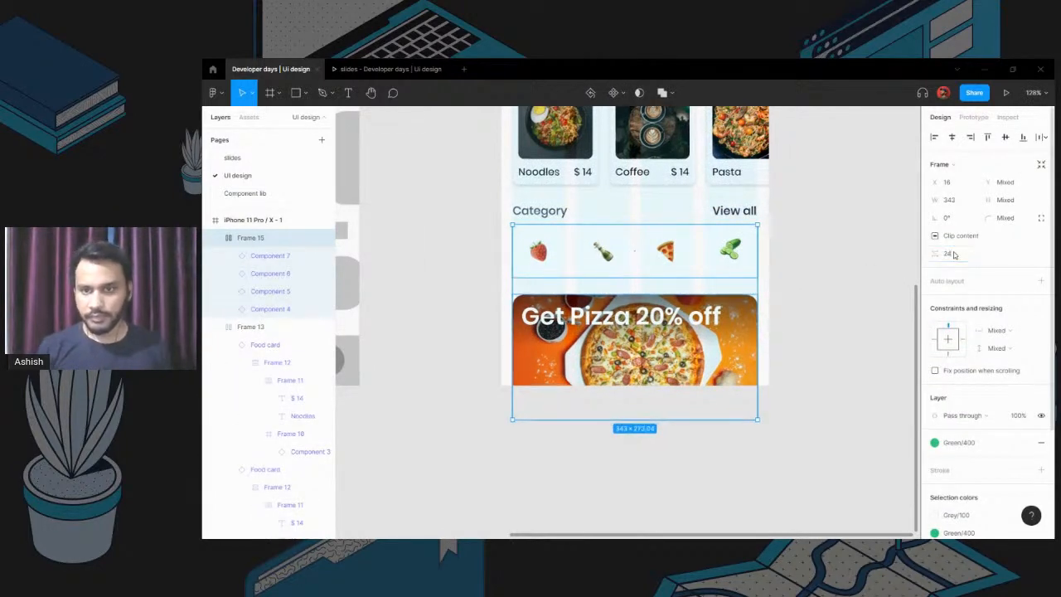
Step: Check the second banner's position below the category row and inspect its heading text layer
scroll(538, 365, "up", 4)
scroll(543, 414, "down", 3)
left_click(598, 440)
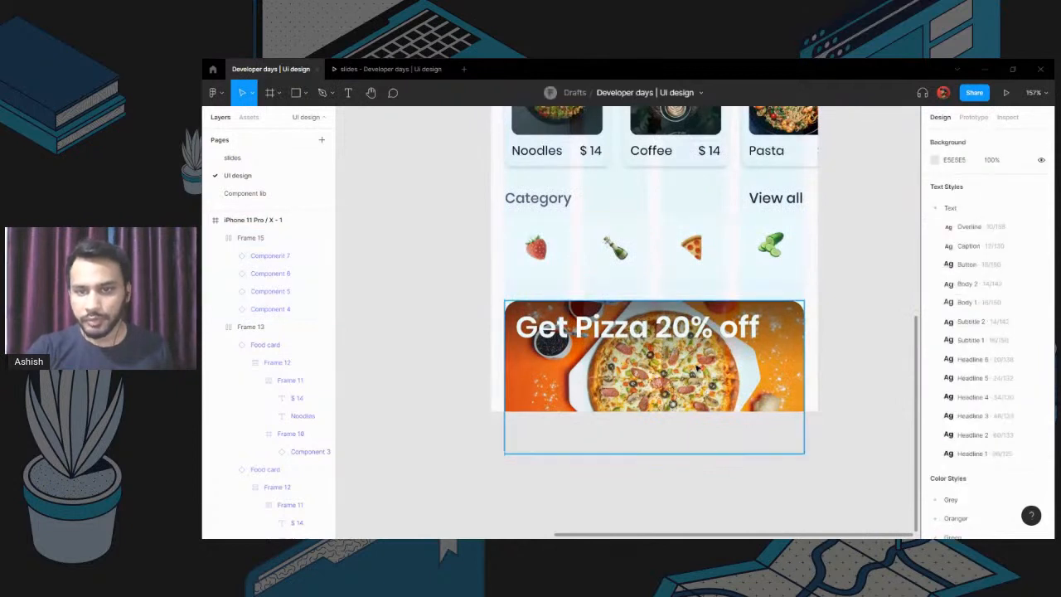
left_click(643, 361)
key("alt")
scroll(834, 369, "right", 1)
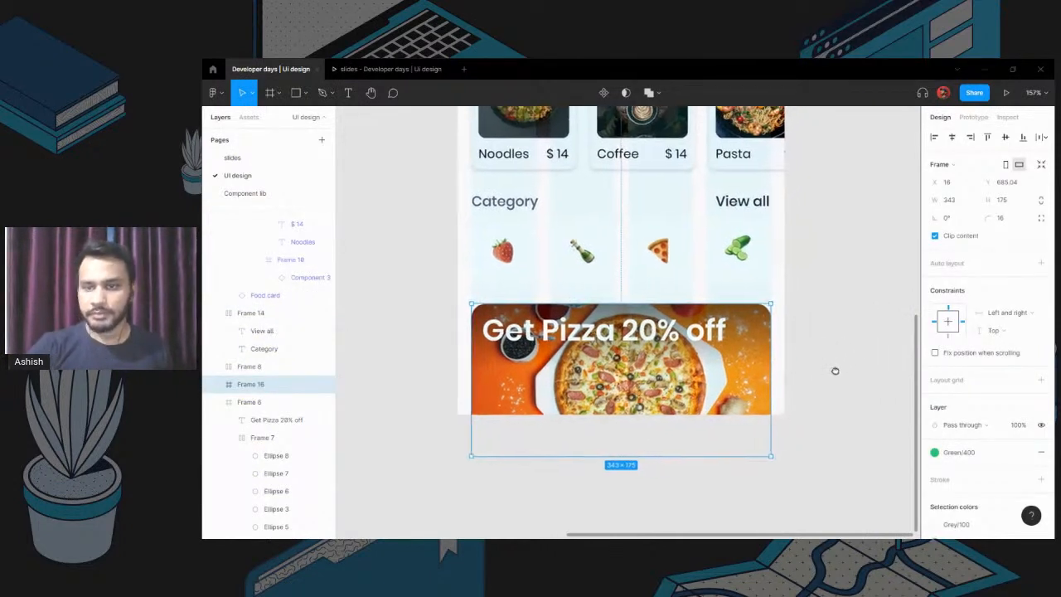
scroll(801, 374, "up", 3)
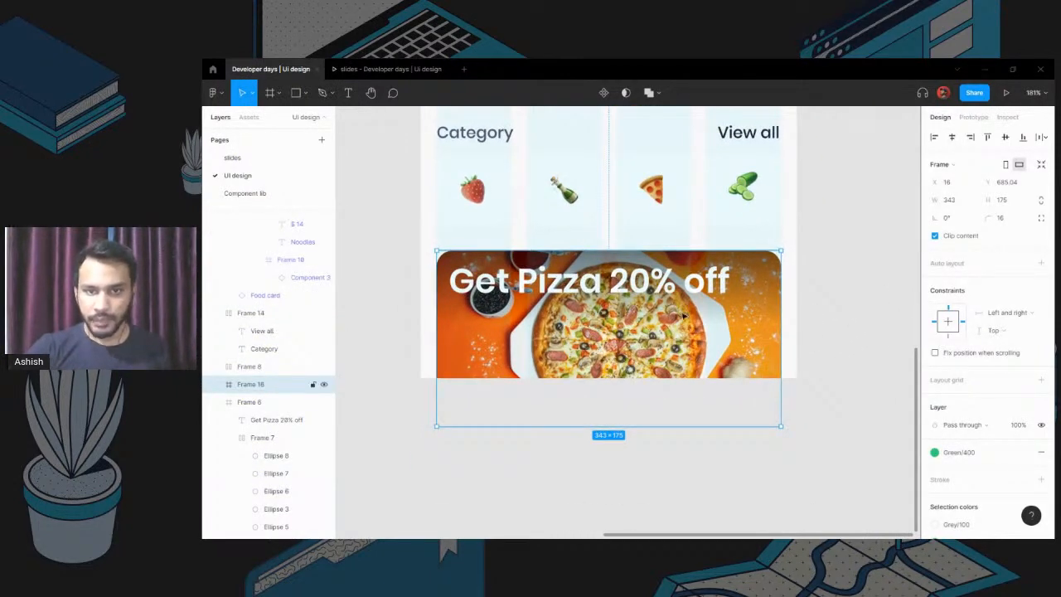
double_click(644, 287)
double_click(644, 284)
left_click(845, 317)
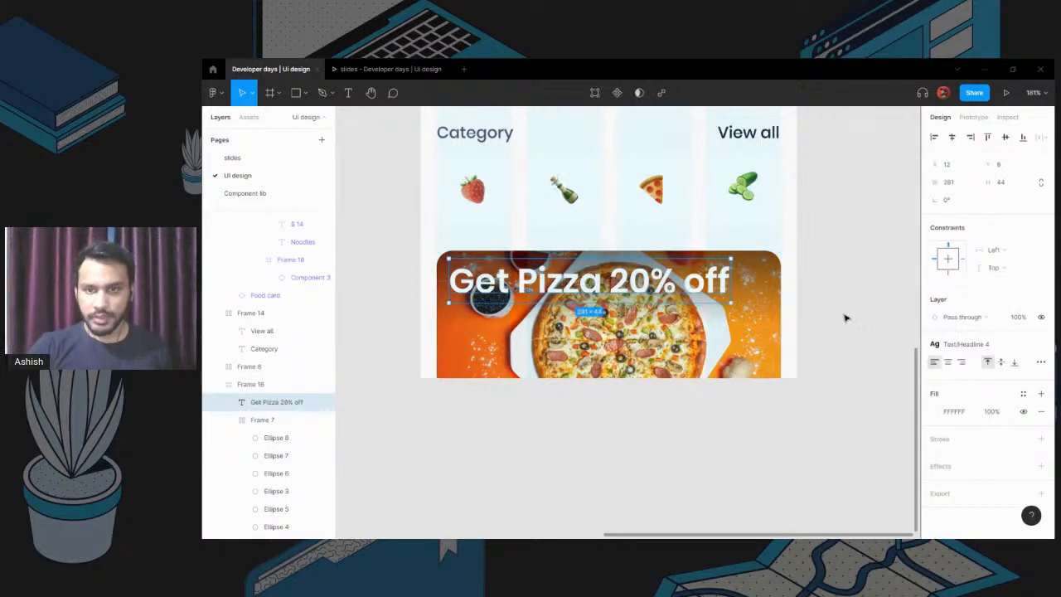
left_click(747, 327)
scroll(857, 337, "down", 5)
left_click(852, 277)
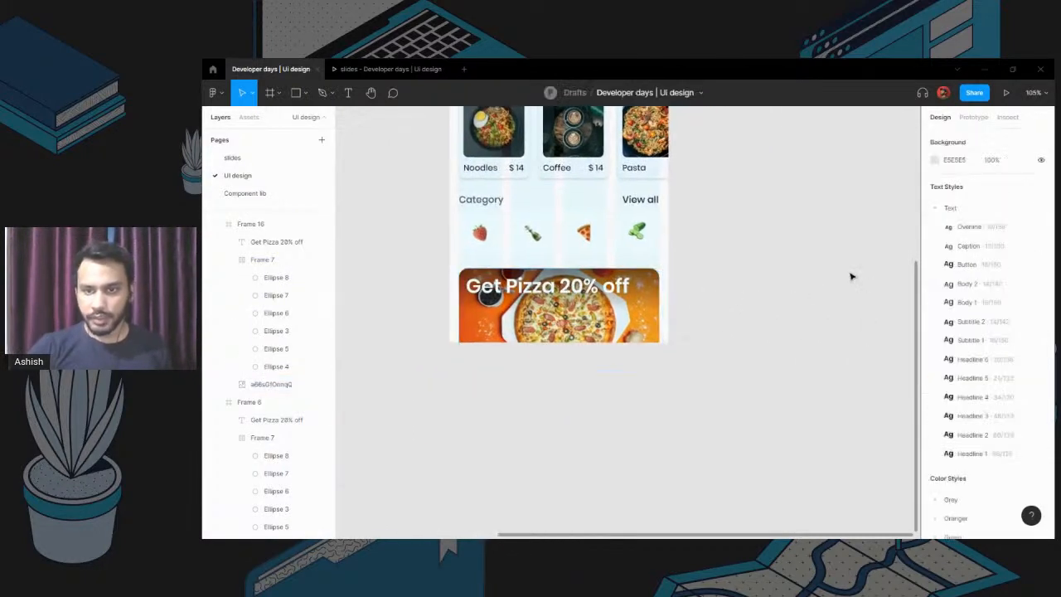
Step: Open the Unsplash plugin's photo search
key("ctrl+slash")
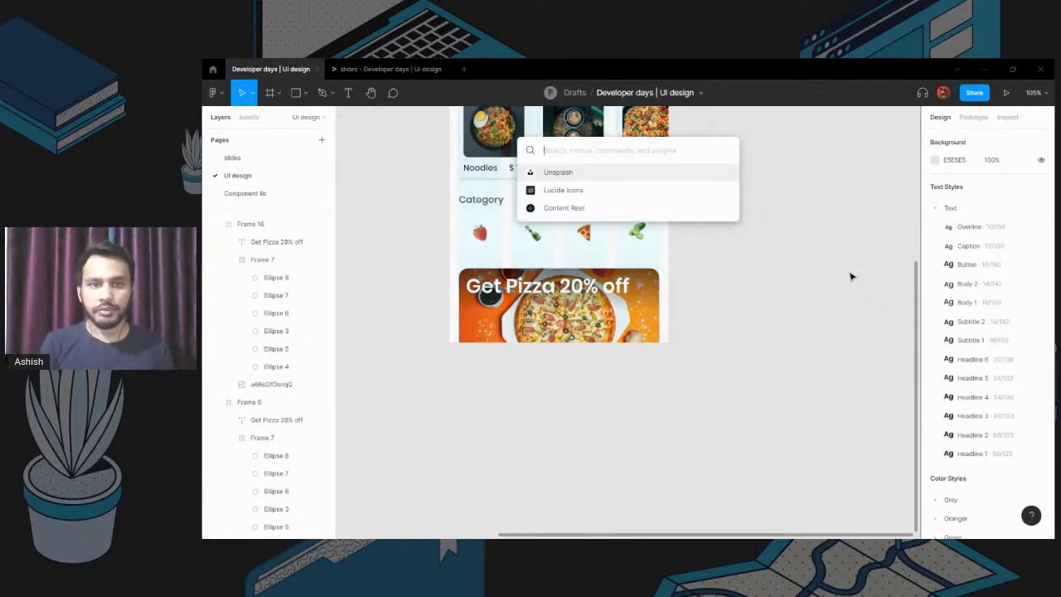
left_click(570, 173)
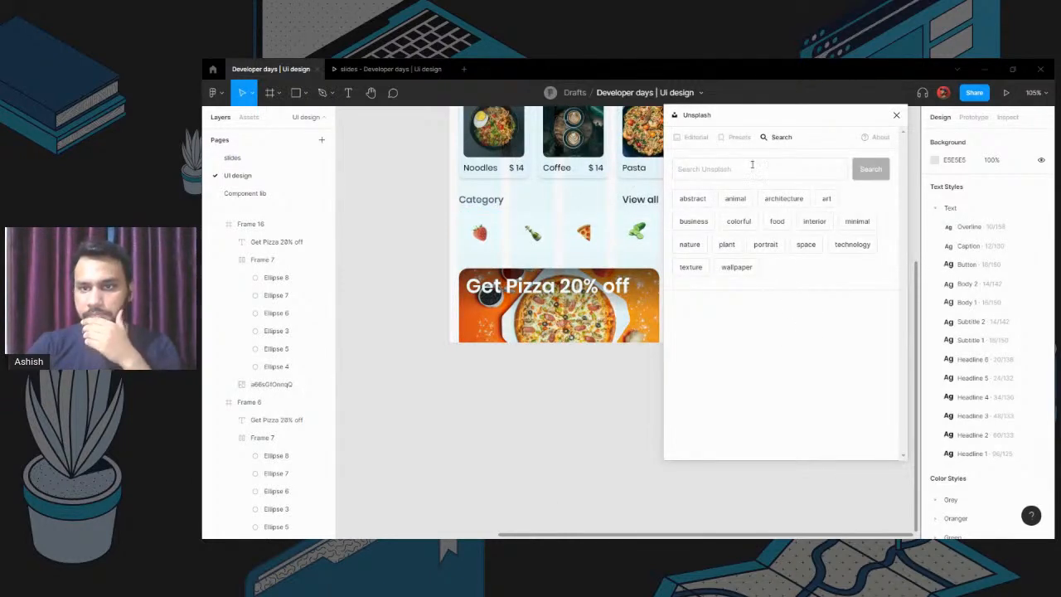
left_click(751, 166)
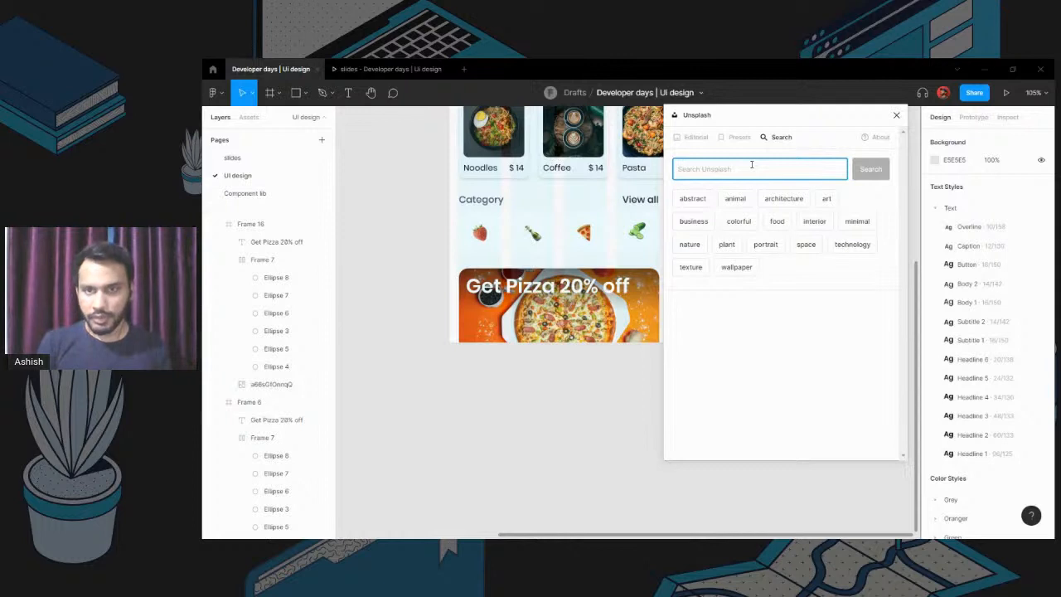
type("food of")
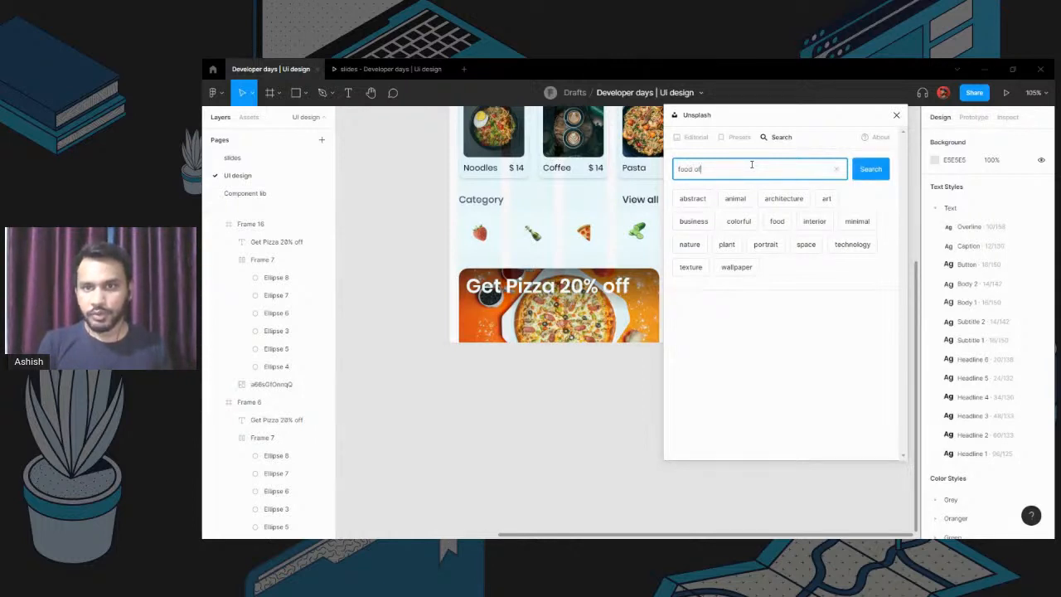
key("BackSpace")
key("BackSpace")
type("d")
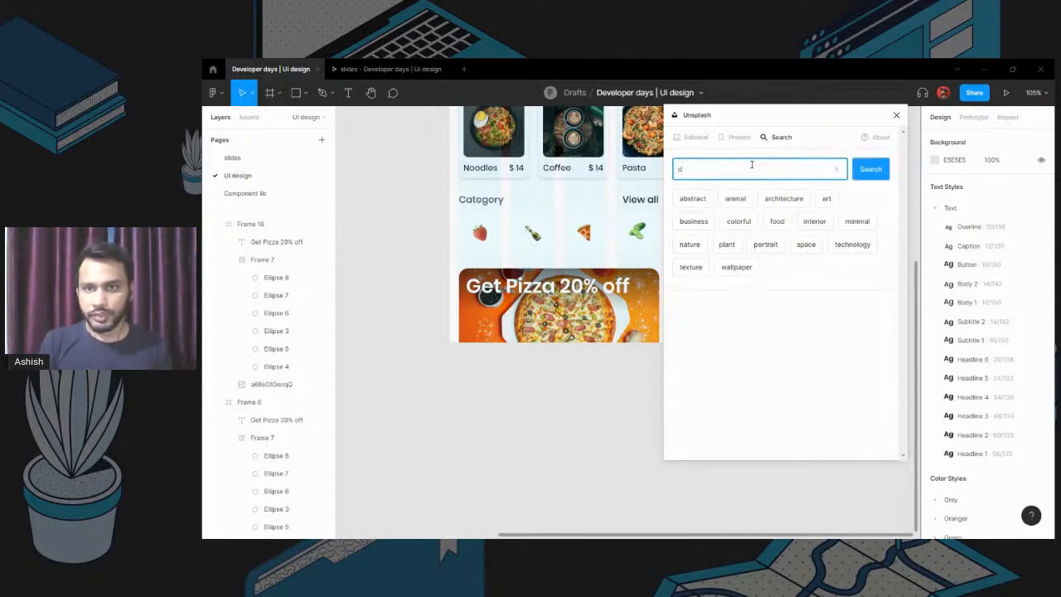
type("col")
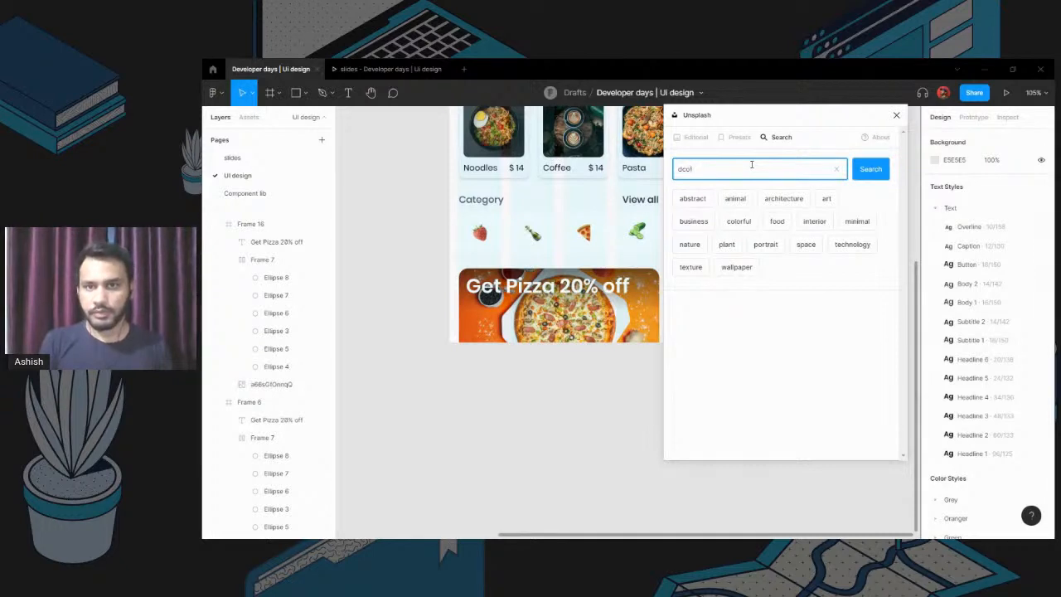
key("BackSpace")
key("BackSpace")
key("BackSpace")
key("BackSpace")
Step: Search Unsplash for "coffee", insert the photo of the blue neon COFFEE sign, and close the plugin
type("co")
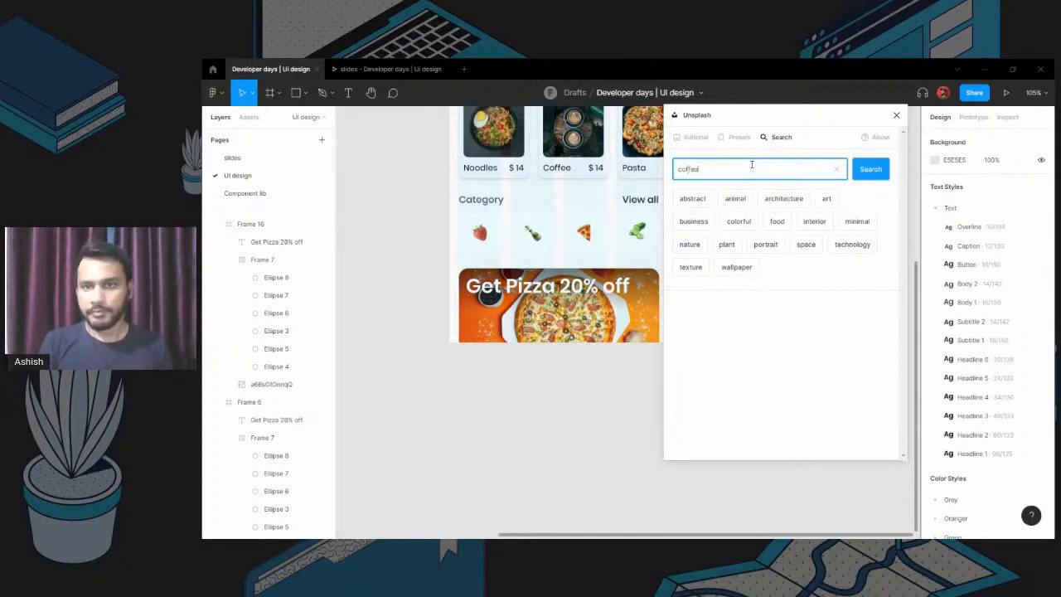
type("ffee")
key("Return")
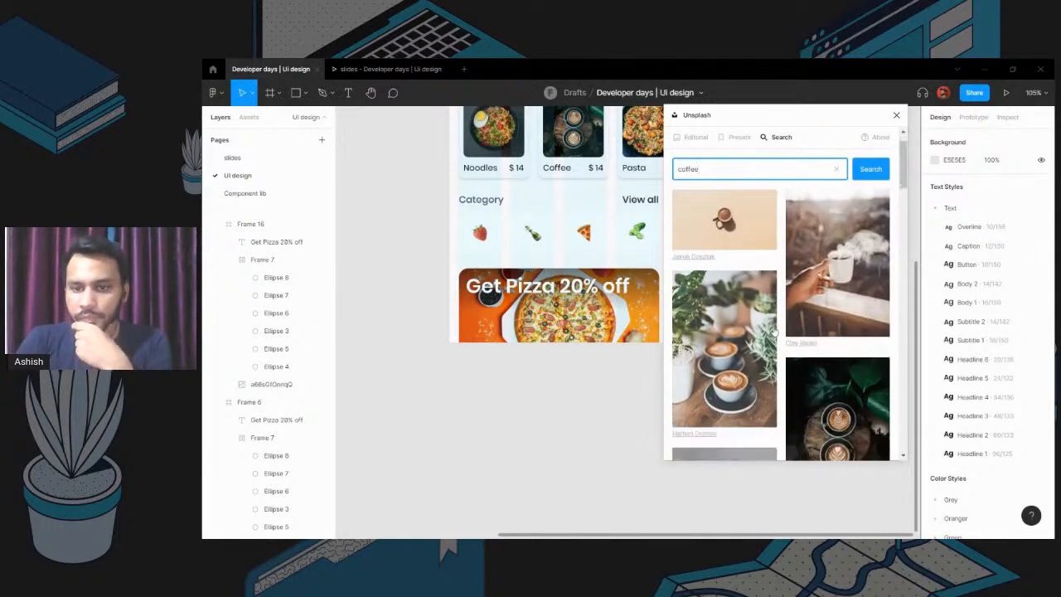
scroll(774, 332, "down", 10)
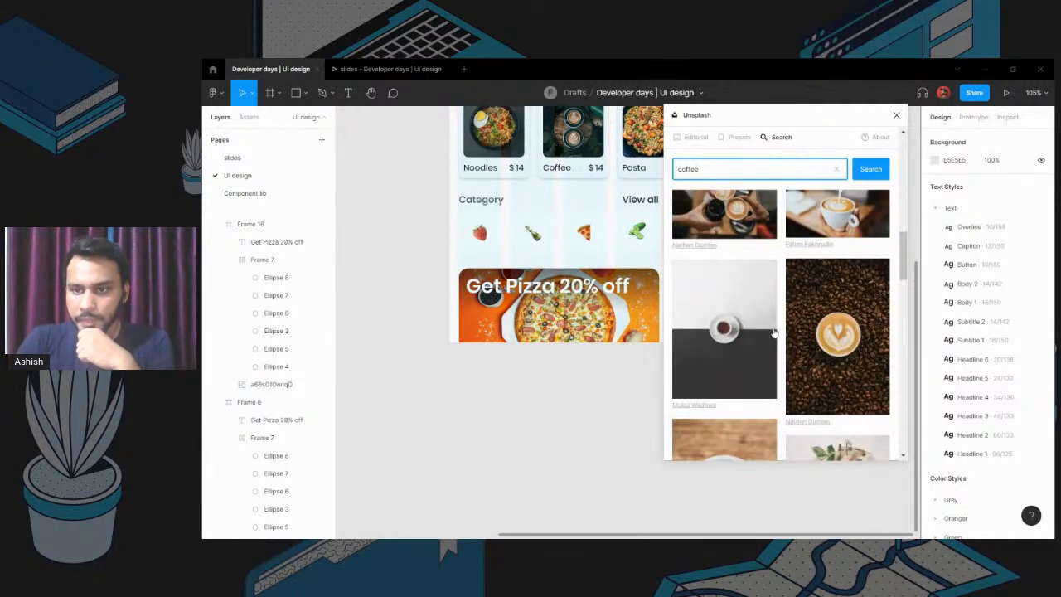
scroll(773, 331, "down", 10)
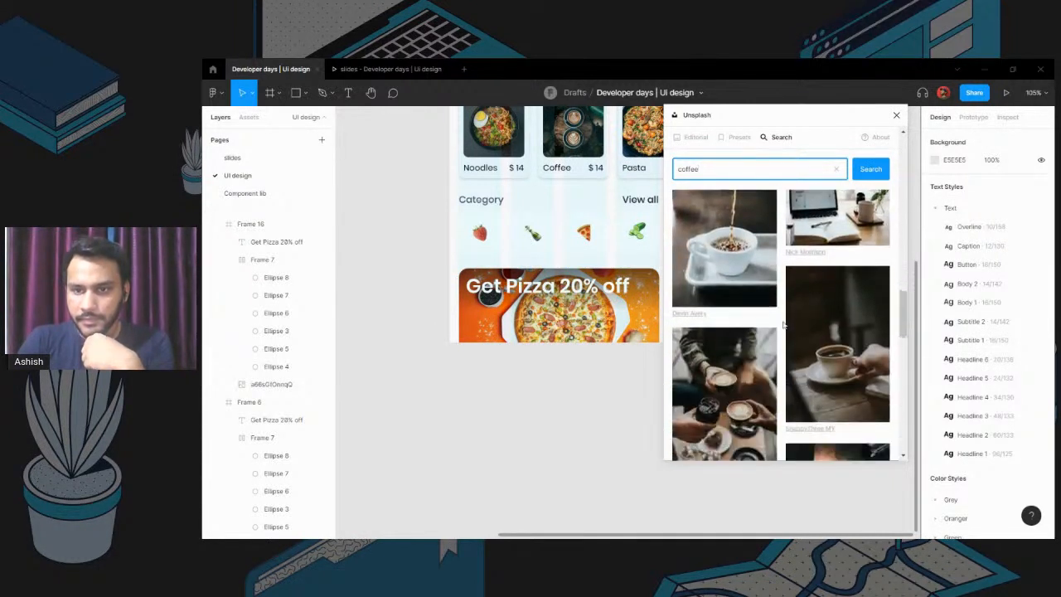
scroll(783, 326, "down", 5)
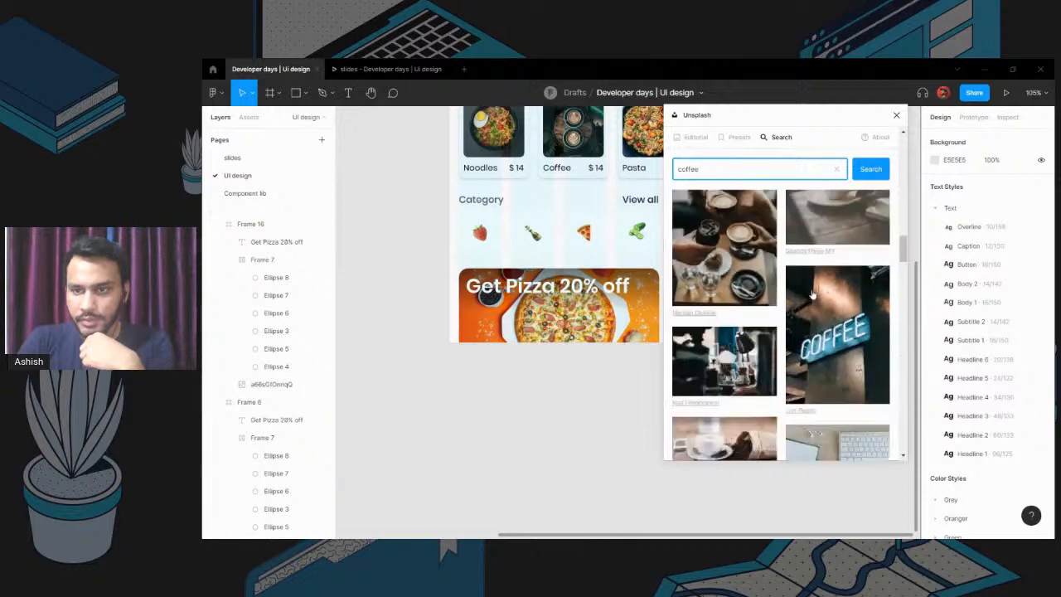
scroll(813, 295, "down", 2)
scroll(812, 294, "up", 2)
left_click(845, 355)
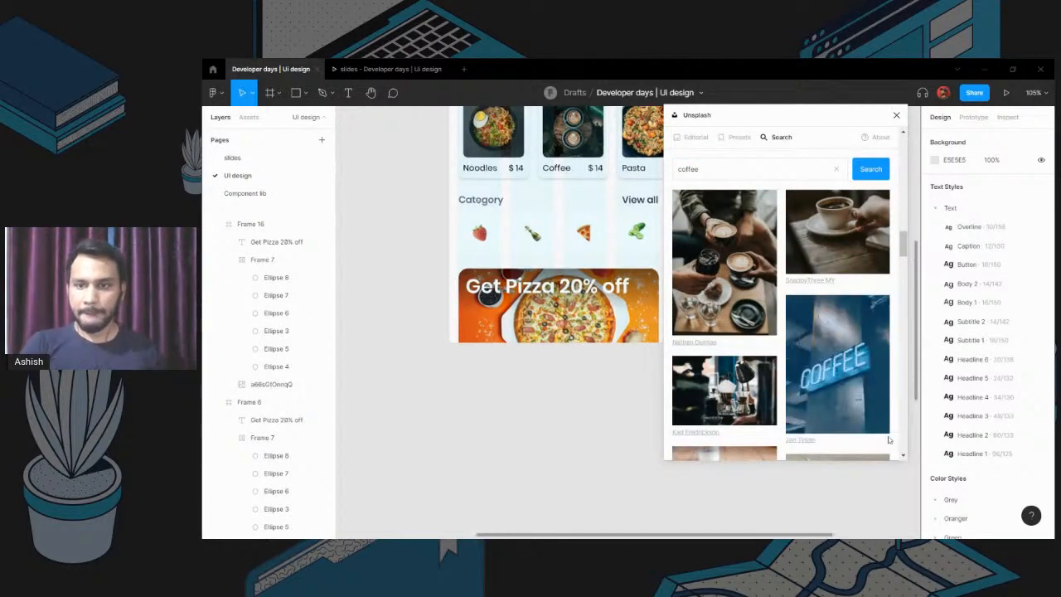
left_click(896, 116)
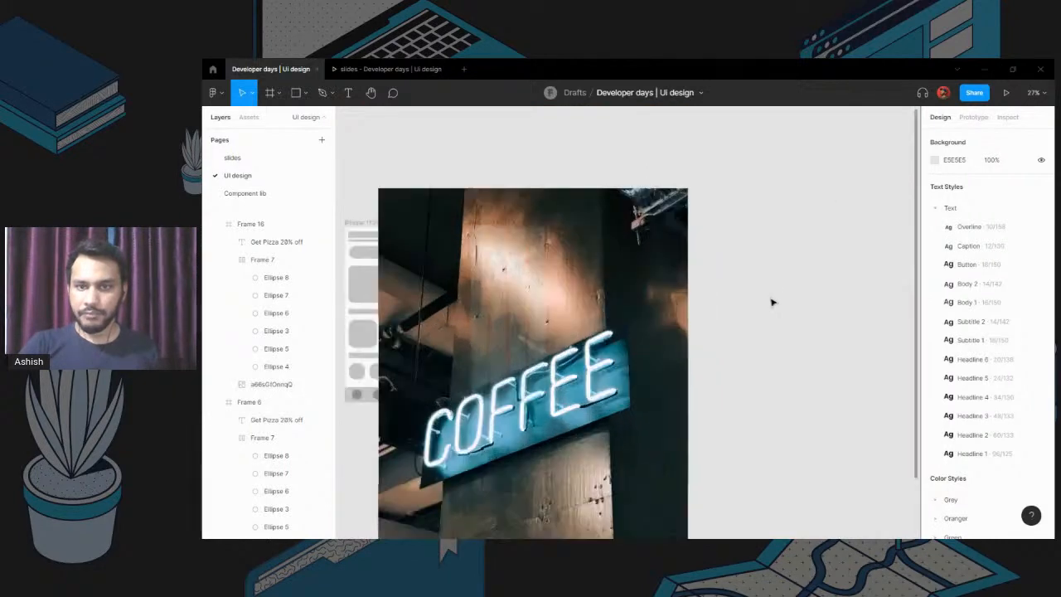
Step: Scale the coffee sign photo down to 407 × 541 and place it on the canvas below the home screen
left_click(674, 147)
left_click_drag(675, 135, 672, 391)
scroll(672, 395, "up", 5)
scroll(687, 402, "down", 1)
scroll(687, 401, "left", 1)
scroll(730, 357, "down", 3)
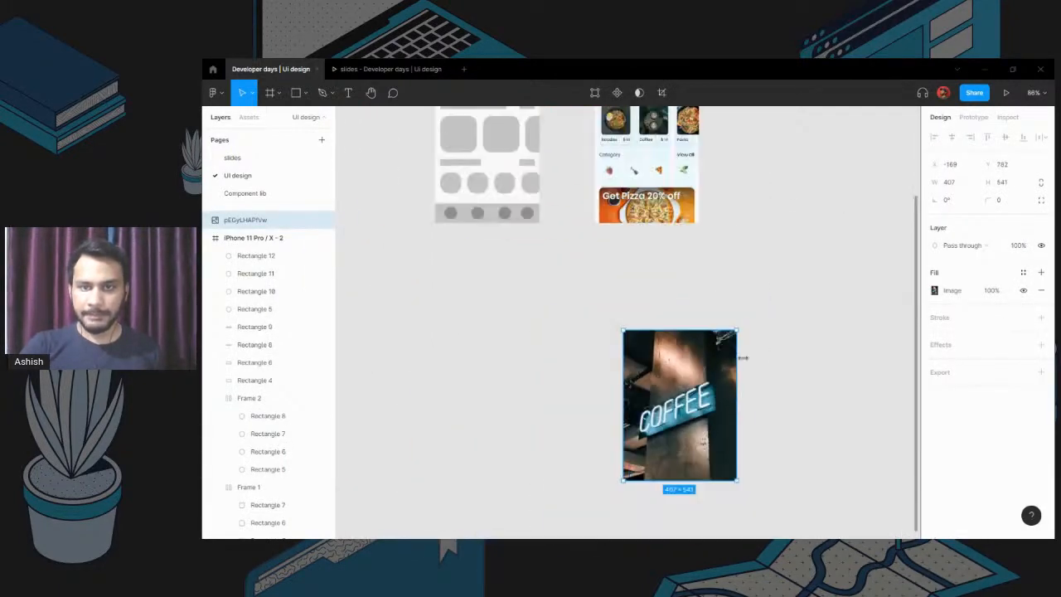
Step: Move the coffee photo inside the second banner frame, at about X -29, Y -183, with the neon lettering across it
scroll(760, 407, "up", 2)
scroll(760, 407, "left", 1)
left_click_drag(687, 460, 620, 205)
scroll(620, 206, "up", 5)
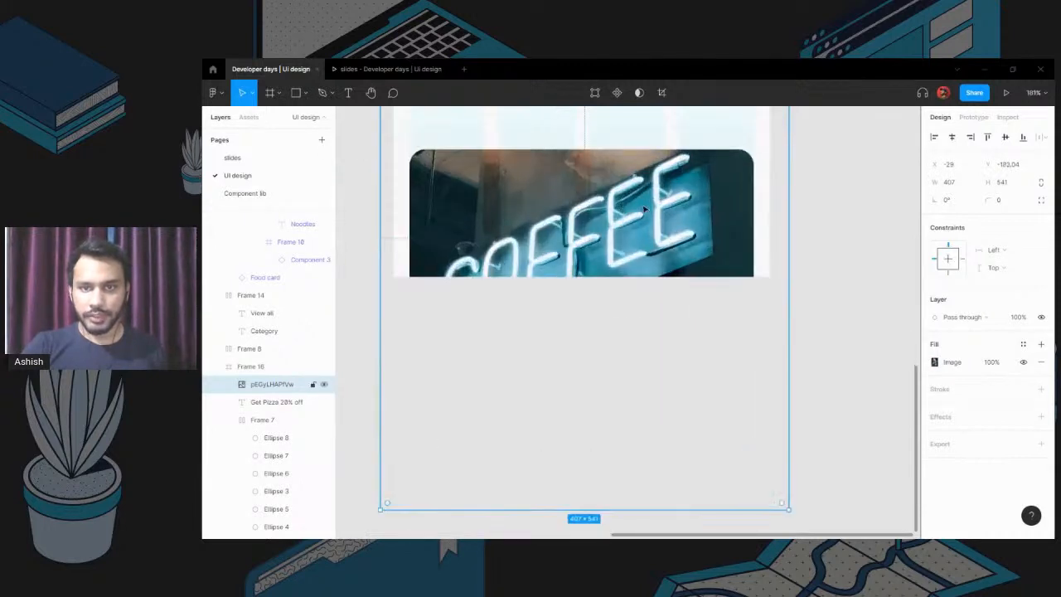
Step: Scale the coffee photo to 343 × 457, aligned with the banner's side edges, and send it behind the banner's other layers
scroll(733, 238, "down", 3)
left_click_drag(760, 237, 735, 232)
left_click_drag(468, 236, 487, 240)
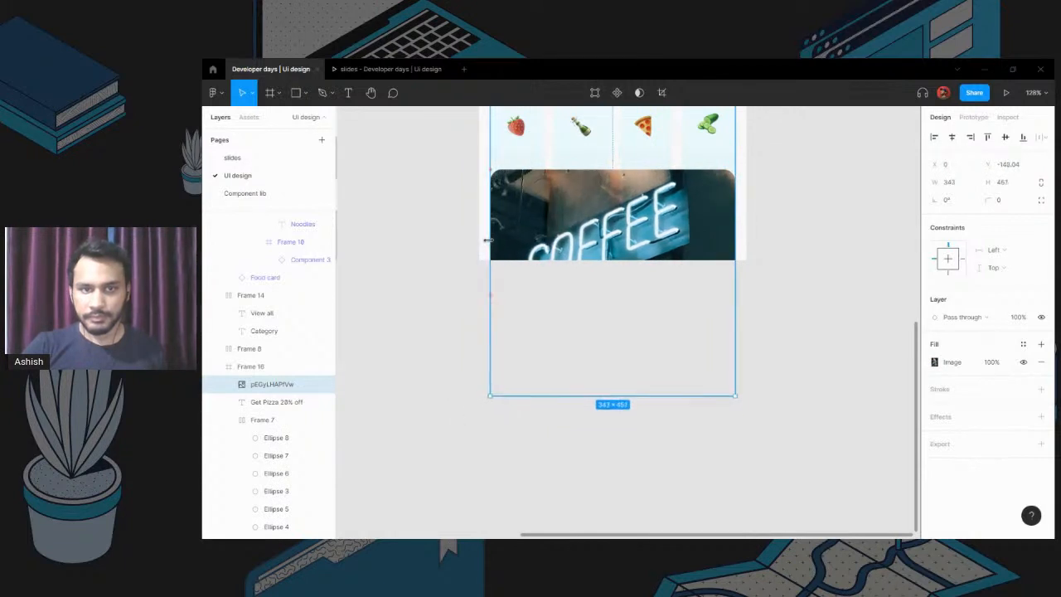
key("ctrl+shift+bracketleft")
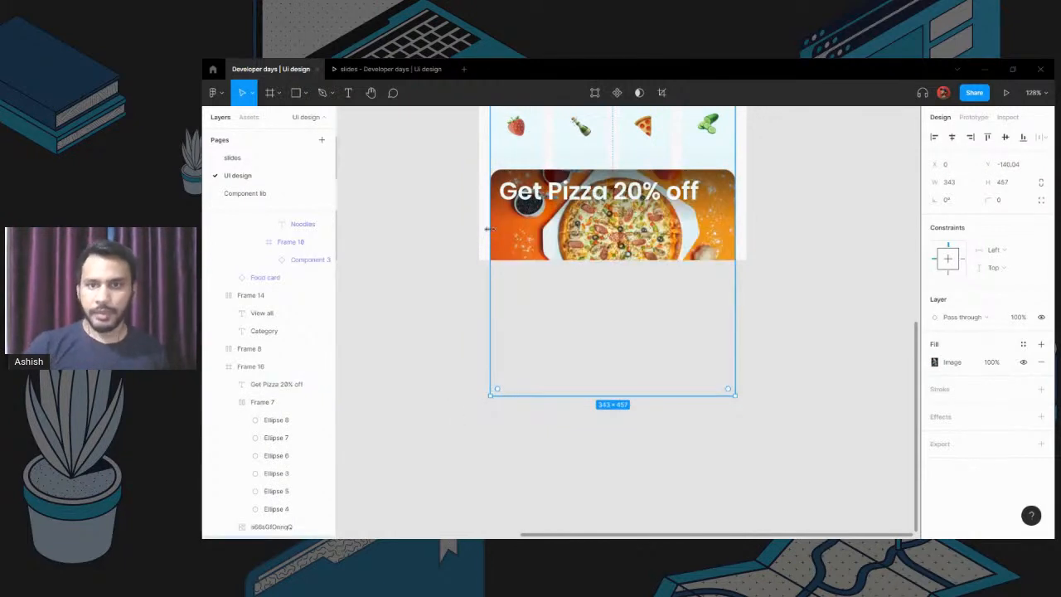
left_click(558, 236)
key("Delete")
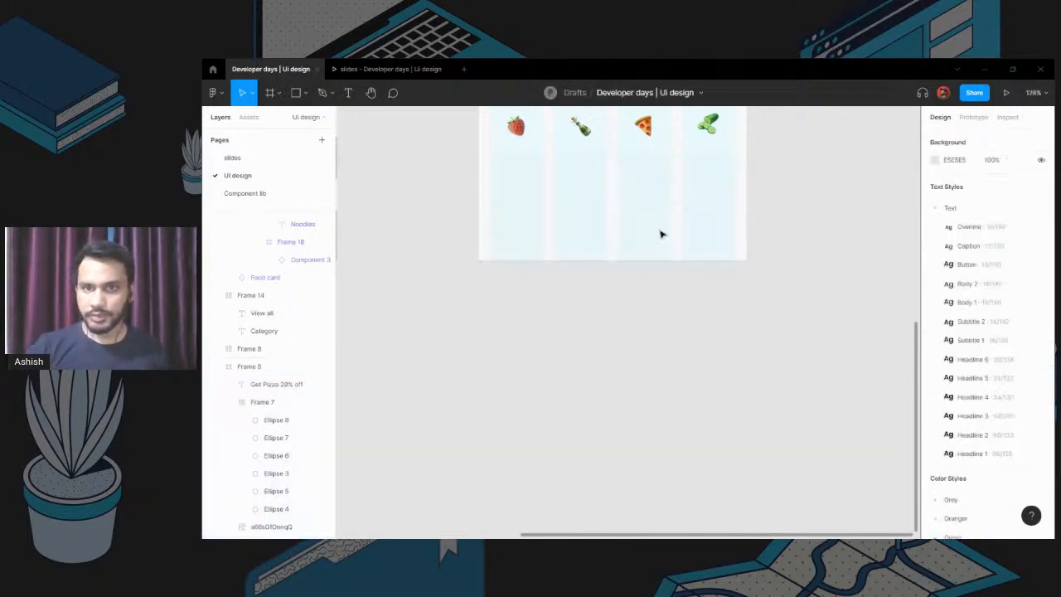
key("ctrl+z")
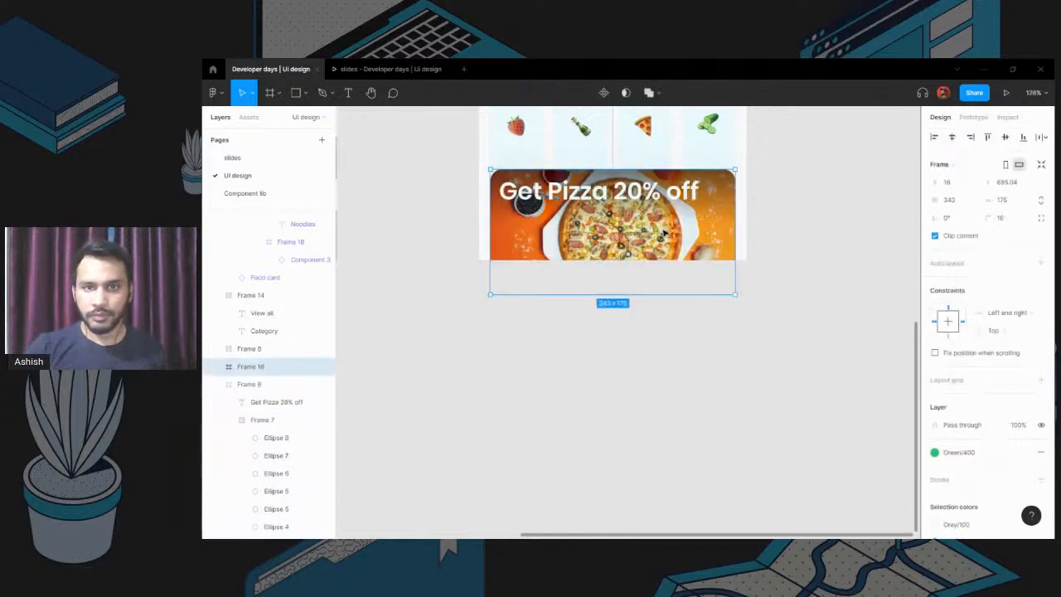
Step: Delete the pizza image layer from the second banner below the Category row
left_click(217, 367)
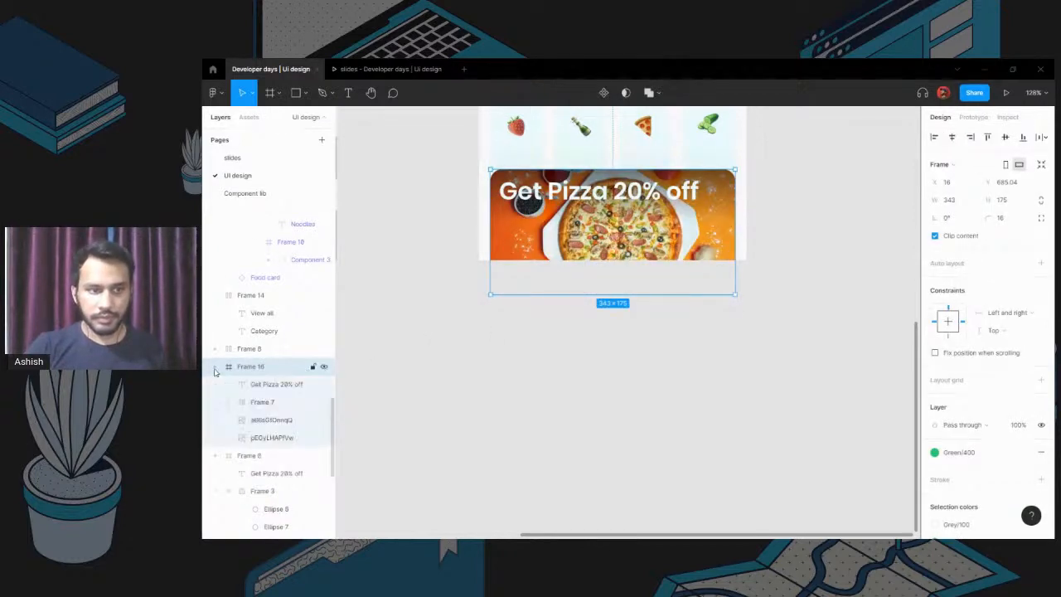
left_click(261, 385)
left_click(260, 401)
left_click(262, 421)
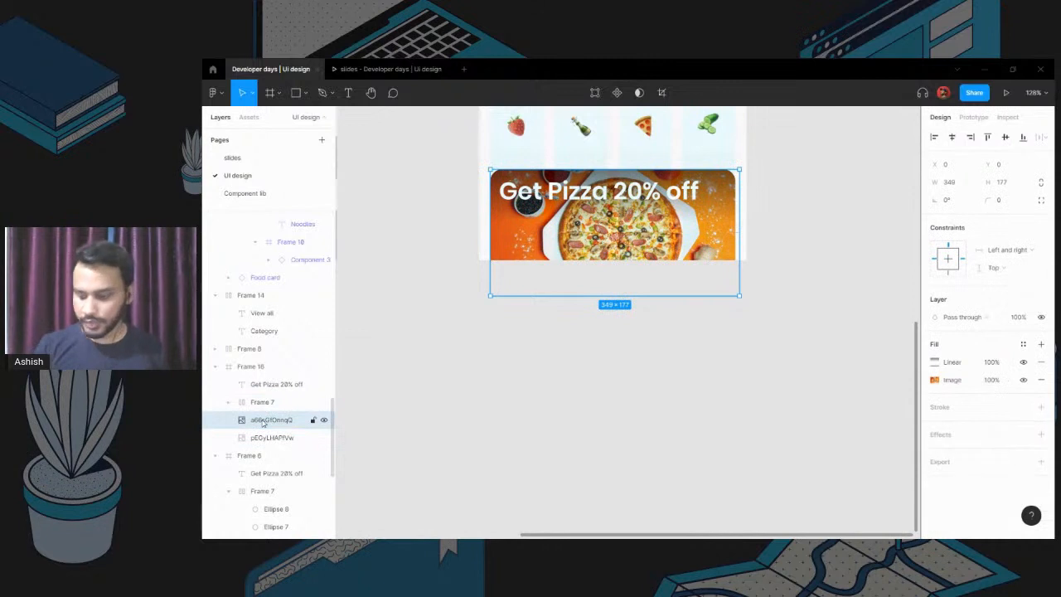
key("Delete")
scroll(791, 238, "down", 3)
left_click_drag(791, 239, 768, 281)
scroll(768, 281, "up", 3)
scroll(767, 281, "up", 3)
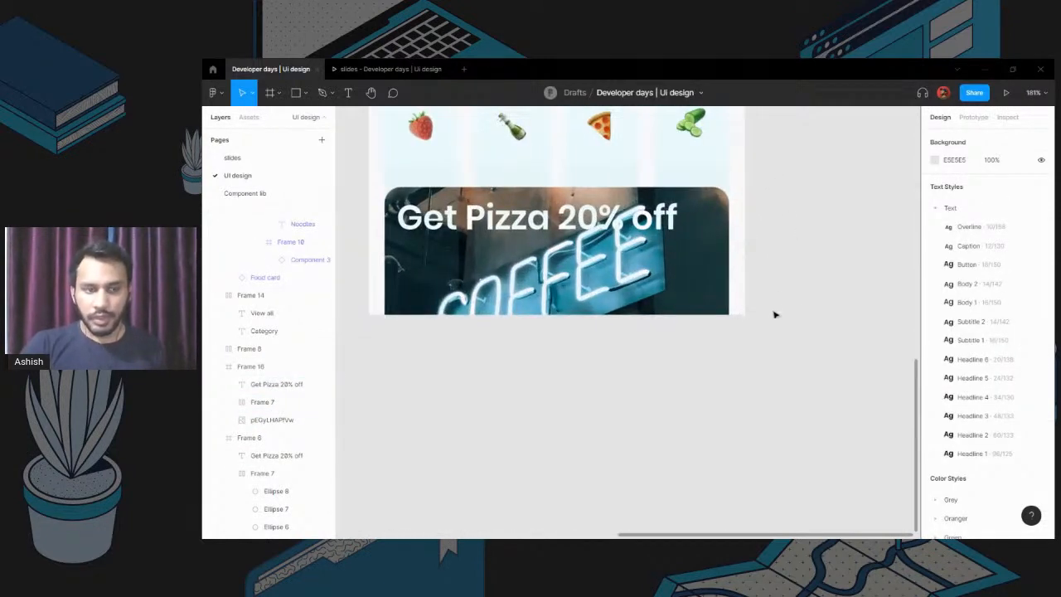
scroll(779, 310, "down", 3)
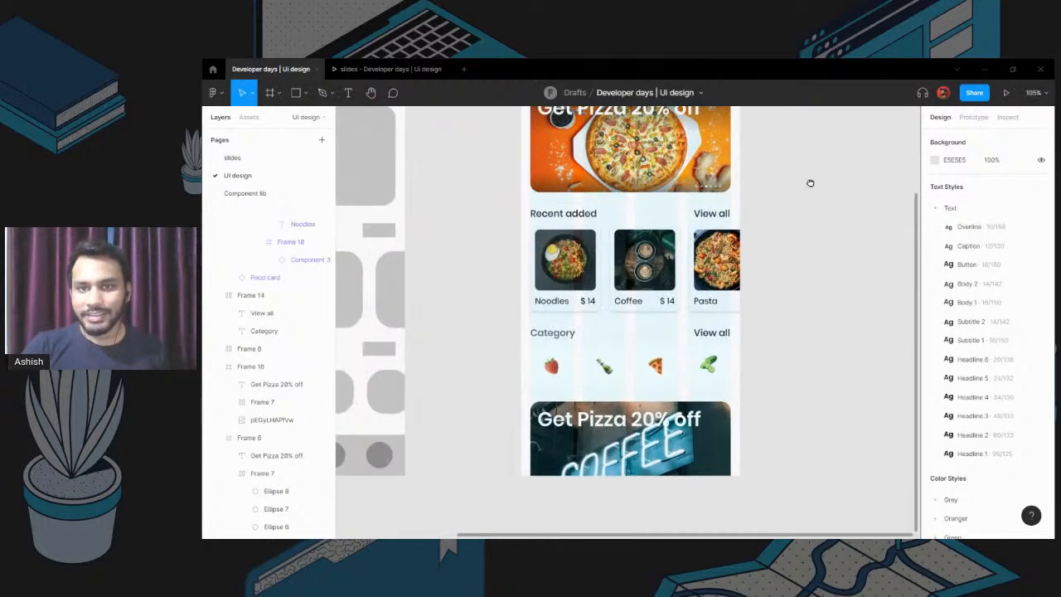
scroll(703, 224, "up", 1)
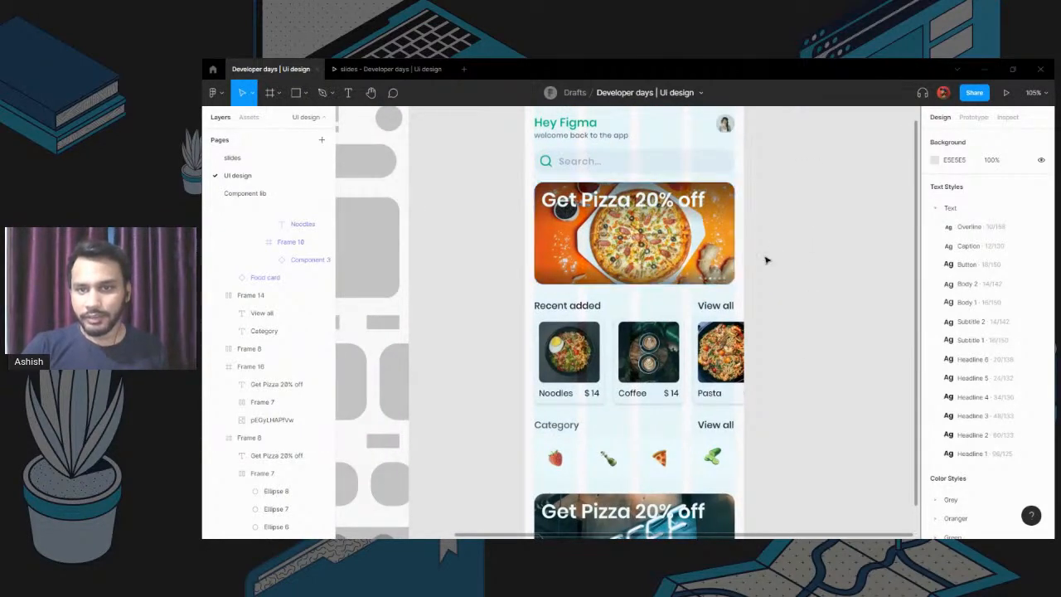
Step: Copy the linear gradient fill from the top pizza banner's image onto the second banner's coffee photo
scroll(768, 258, "up", 3)
left_click_drag(773, 255, 805, 291)
double_click(719, 275)
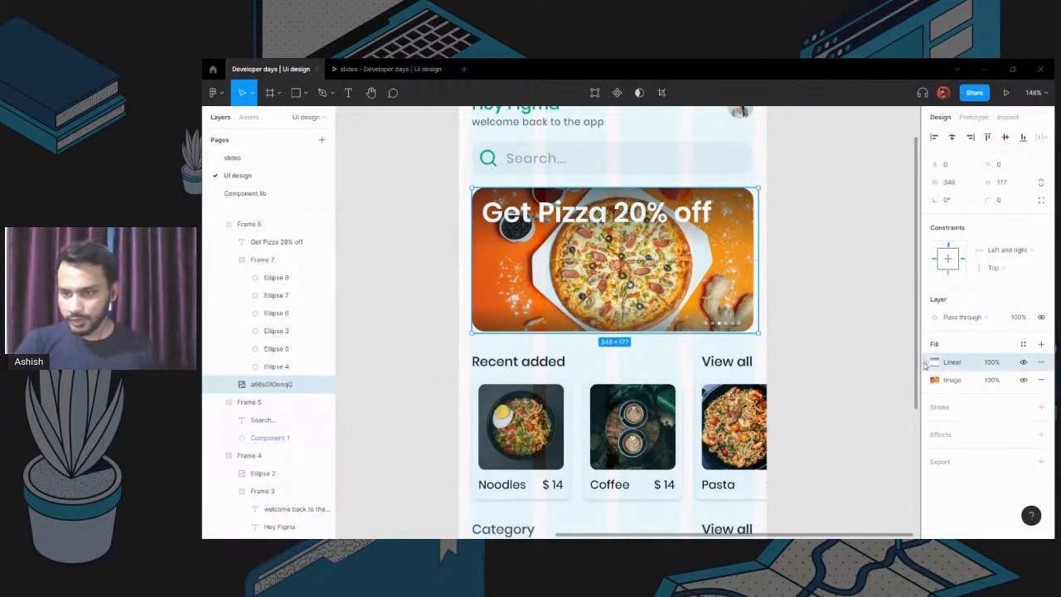
double_click(704, 328)
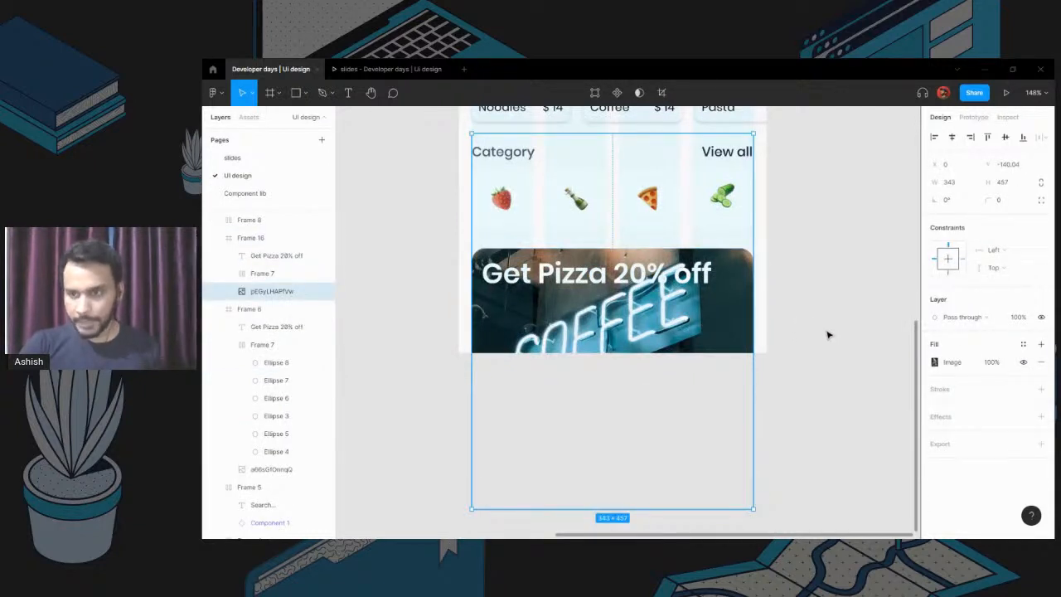
key("ctrl+v")
Step: Trim the coffee photo's upper and lower edges to about 343 × 163, starting at the banner's upper edge
left_click_drag(630, 137, 634, 247)
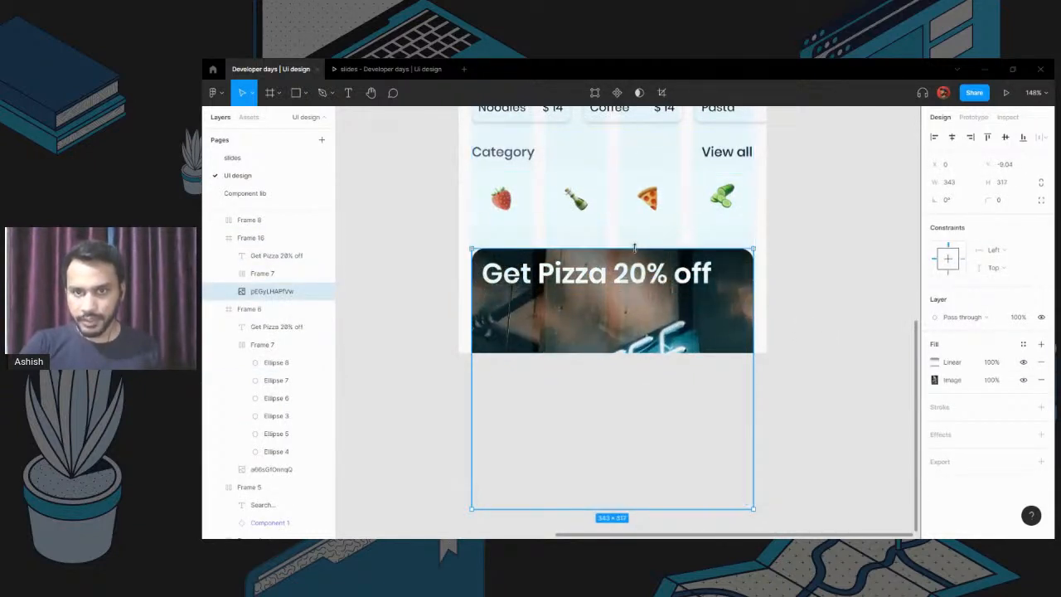
left_click_drag(631, 509, 638, 381)
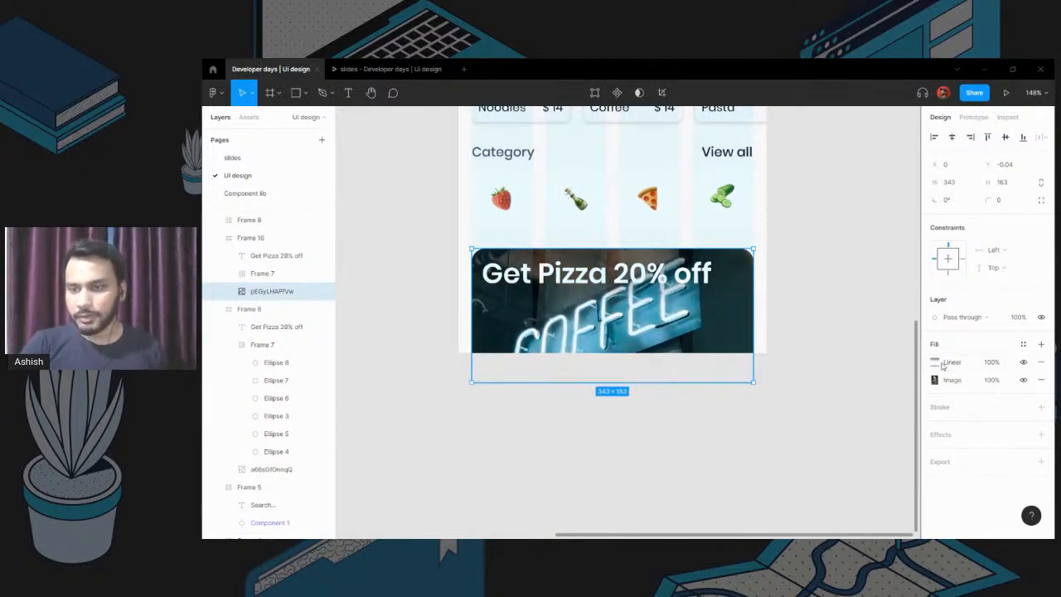
left_click(861, 363)
scroll(788, 302, "down", 4)
Step: Change the second banner's headline text to "Free coffe"
double_click(701, 278)
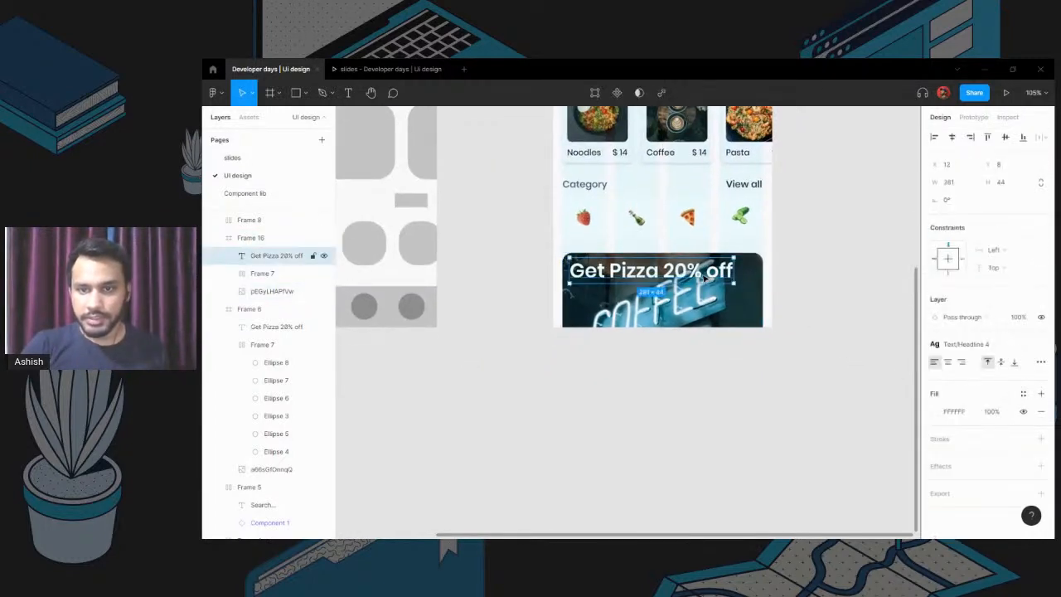
double_click(702, 277)
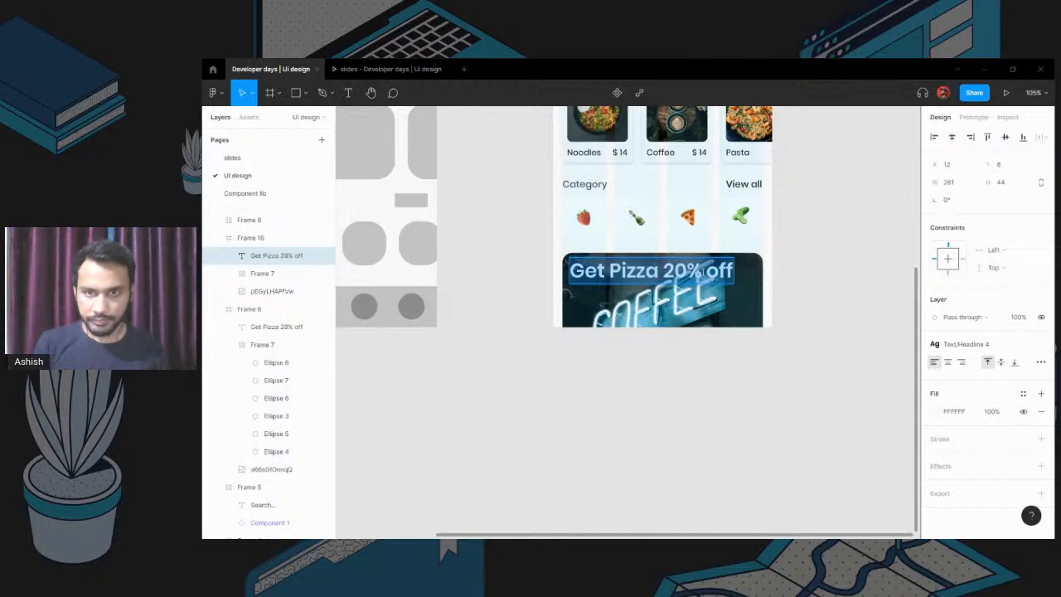
type("Free cod")
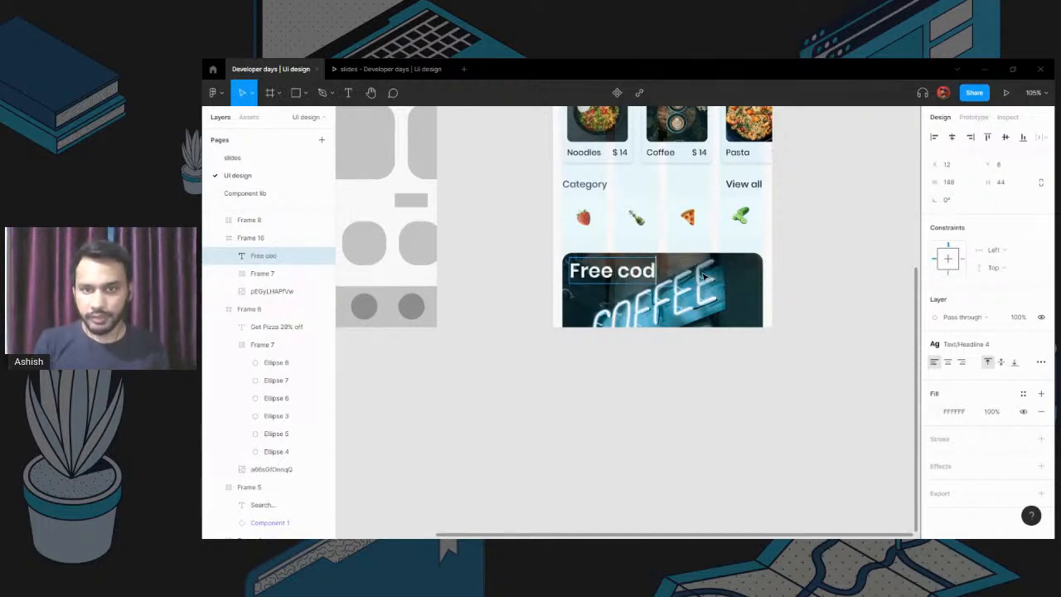
key("BackSpace")
key("BackSpace")
type("offe")
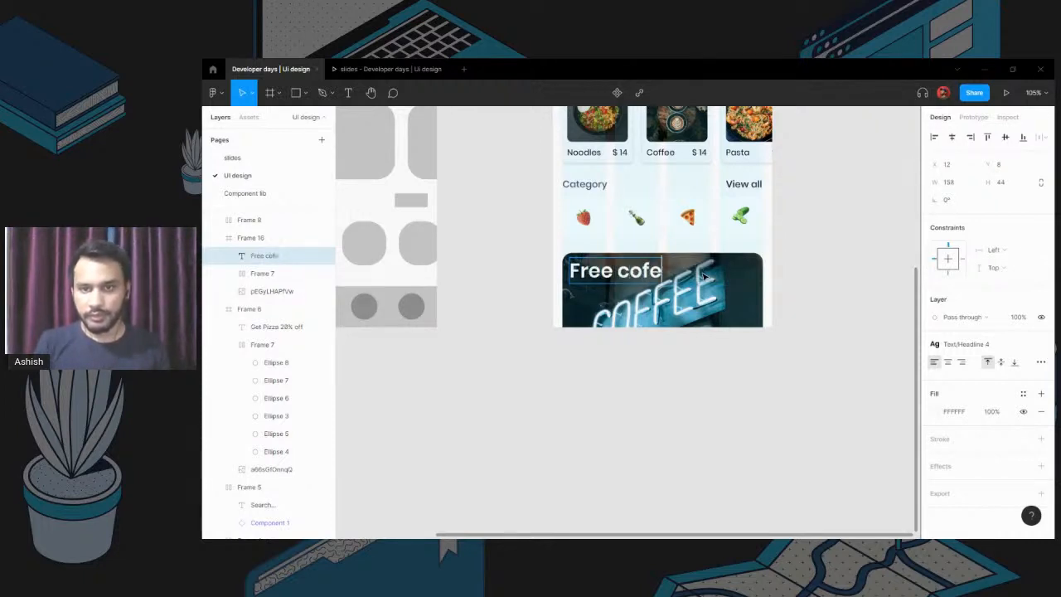
key("BackSpace")
type("fe")
key("Escape")
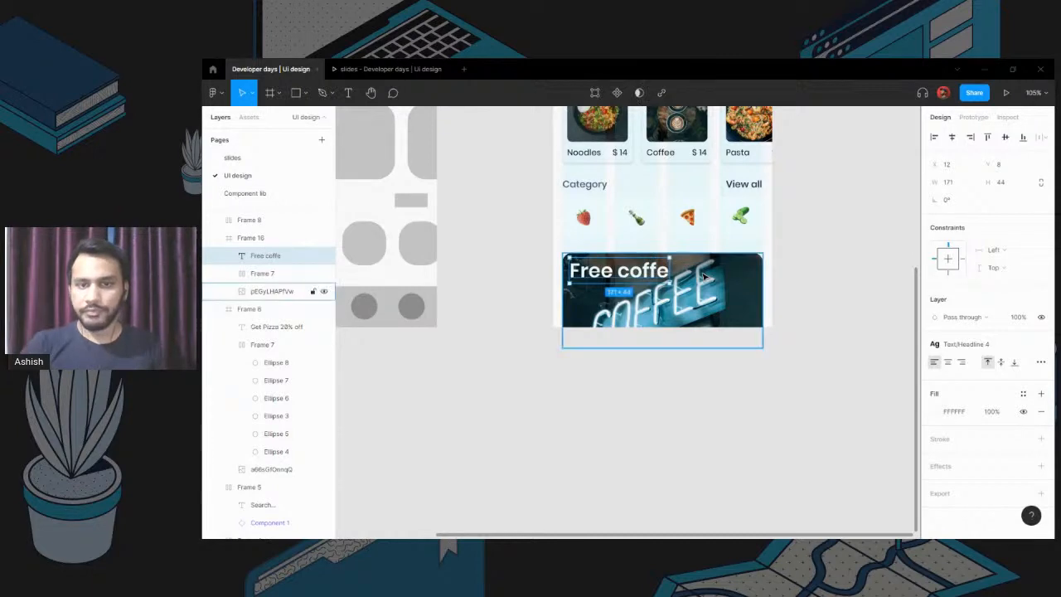
left_click(823, 297)
scroll(823, 296, "up", 5)
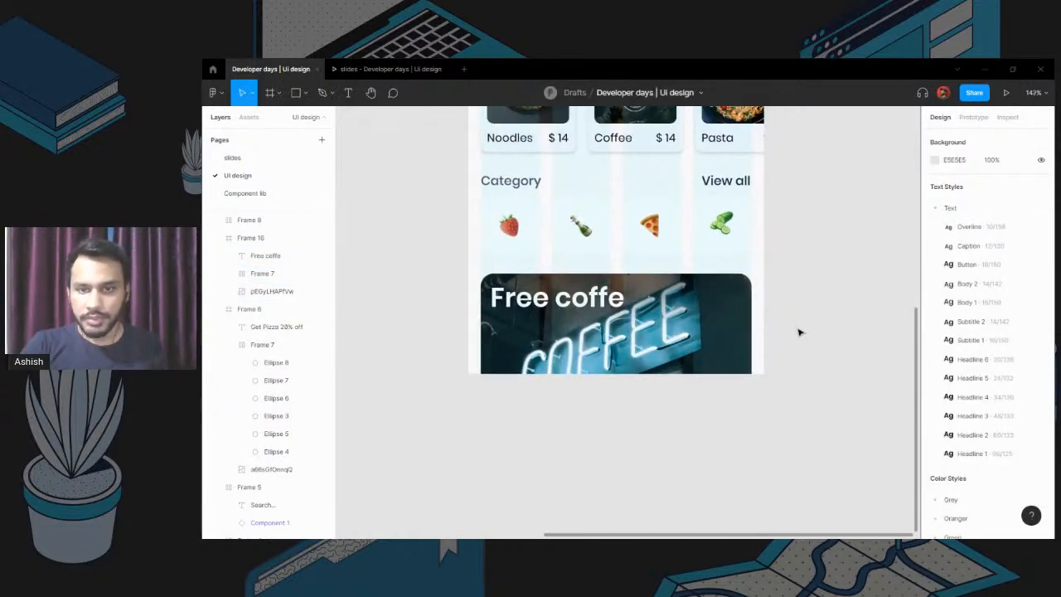
Step: Examine the coffee banner and the wireframe's bottom navigation bar
scroll(799, 333, "down", 2)
left_click_drag(801, 328, 788, 363)
left_click(729, 353)
left_click(790, 336)
scroll(817, 332, "down", 3)
left_click_drag(821, 330, 895, 288)
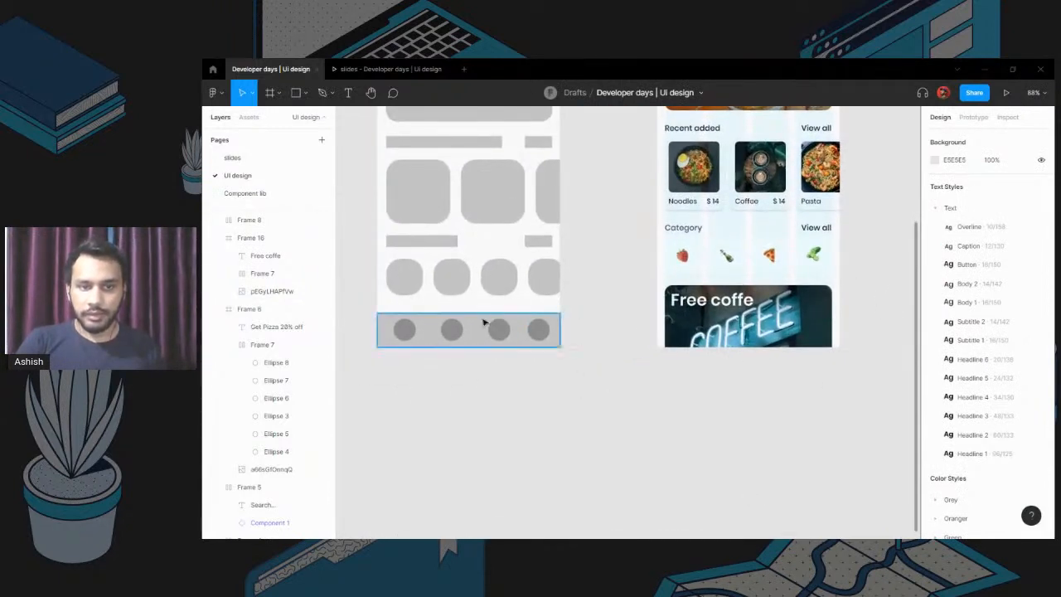
left_click_drag(882, 376, 600, 395)
scroll(631, 367, "up", 2)
left_click_drag(608, 354, 648, 339)
scroll(695, 350, "up", 1)
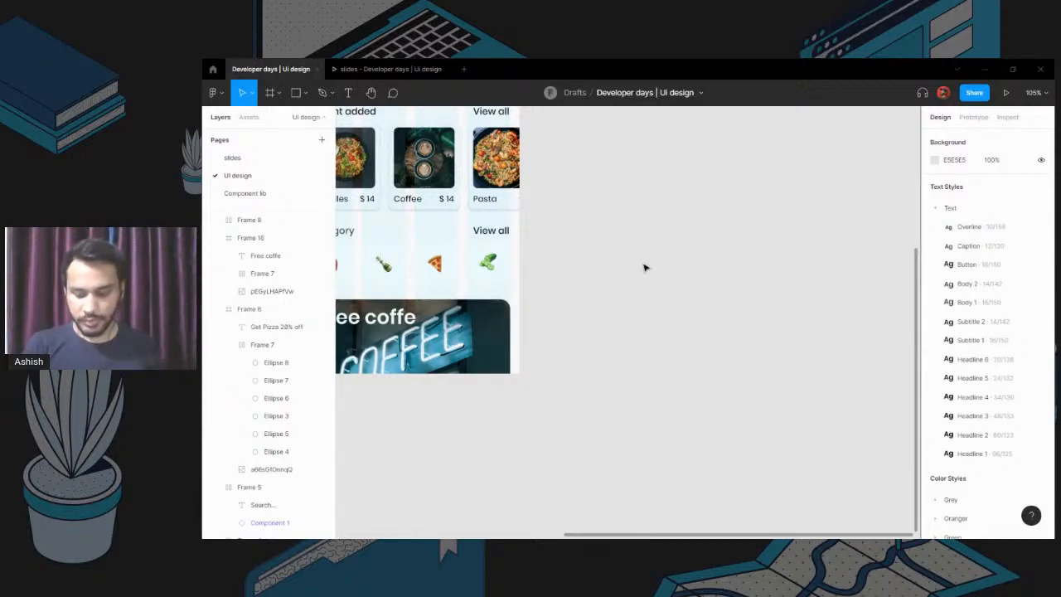
Step: Place an instance of Component 1 (home icon) beside the home screen and duplicate it into a row of four
key("shift+i")
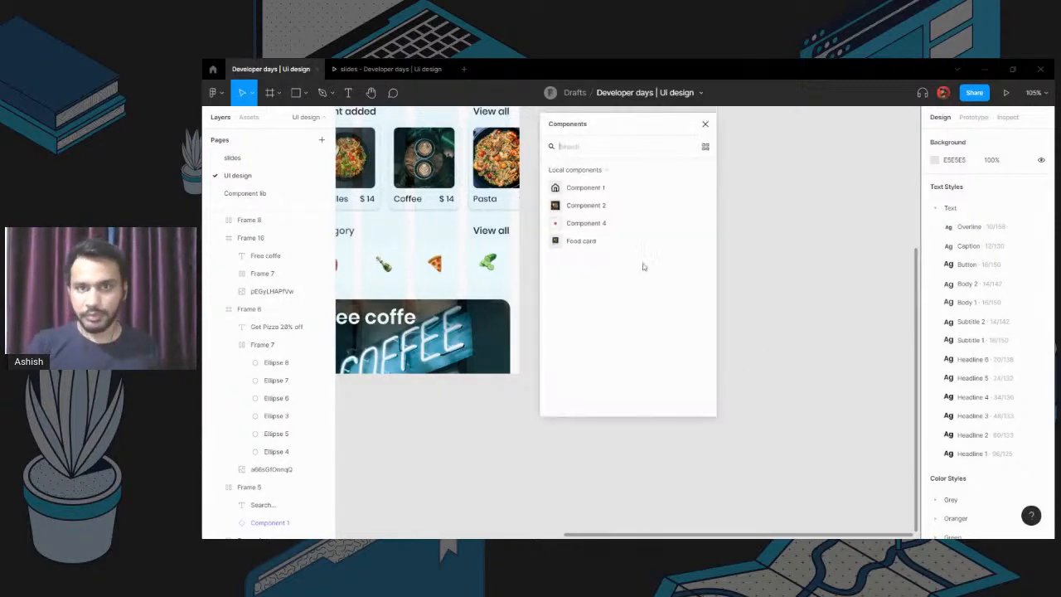
left_click(606, 187)
scroll(670, 341, "up", 3)
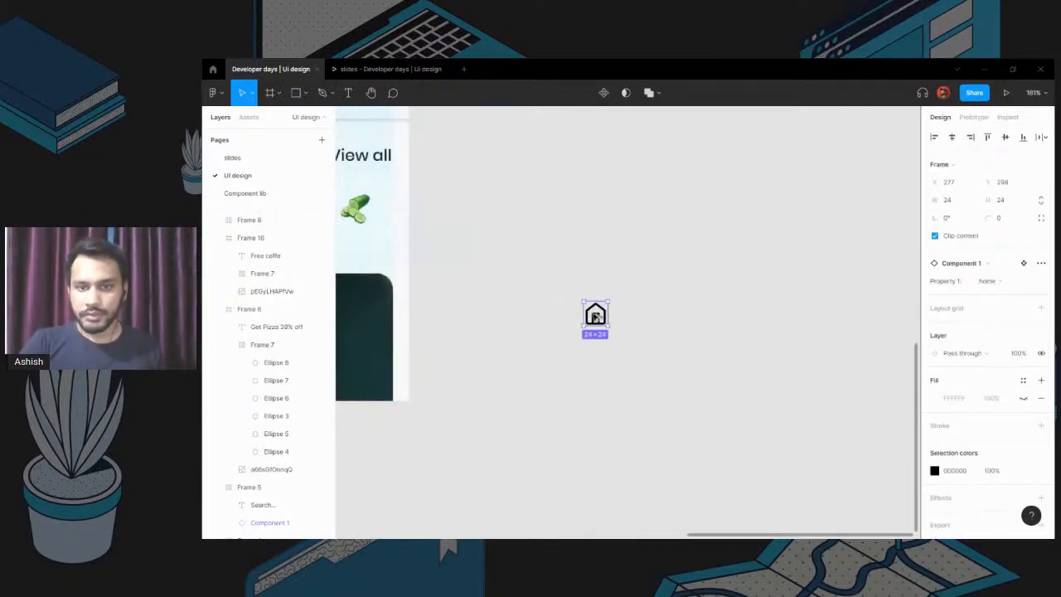
left_click_drag(596, 317, 673, 318)
key("ctrl+d")
key("ctrl+d")
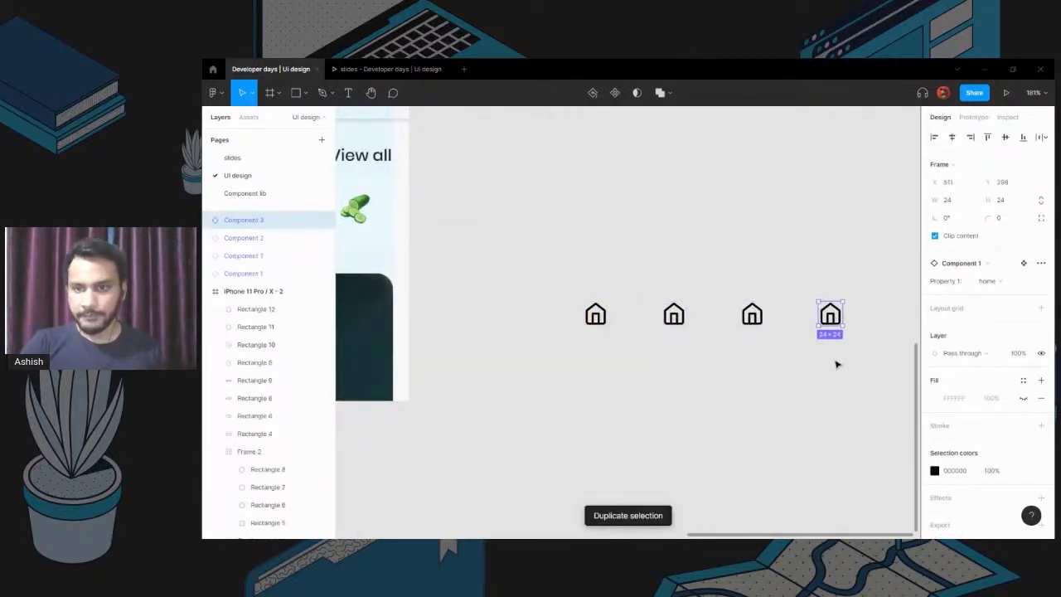
Step: Wrap the four home icons in a horizontal auto layout frame
scroll(842, 365, "down", 1)
left_click_drag(860, 369, 561, 287)
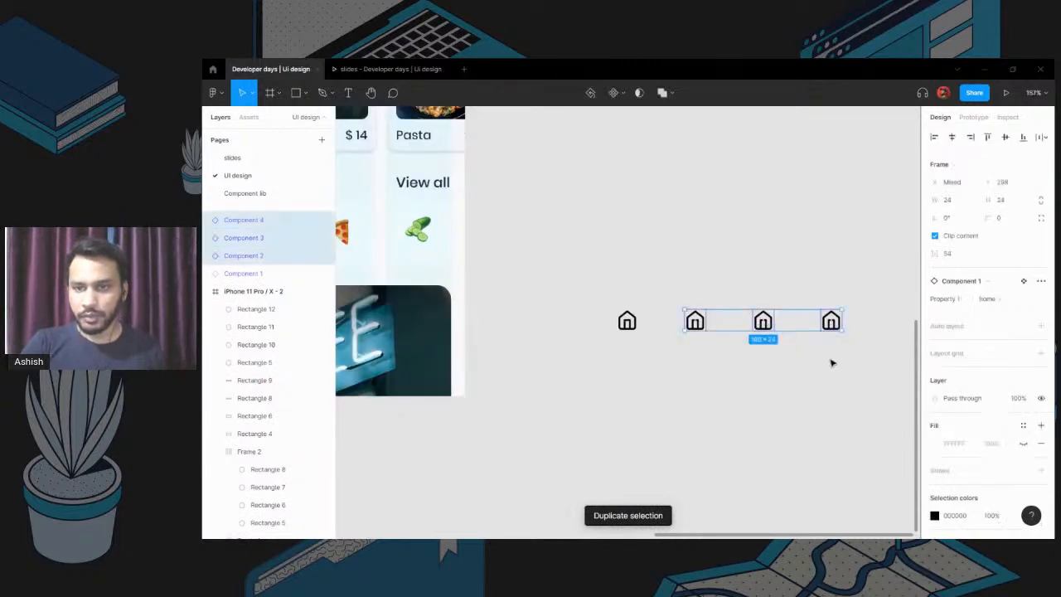
left_click_drag(881, 373, 467, 194)
key("shift+a")
Step: Switch the second, third and fourth icons in the row to the category, offers and cart variants
scroll(636, 357, "up", 2)
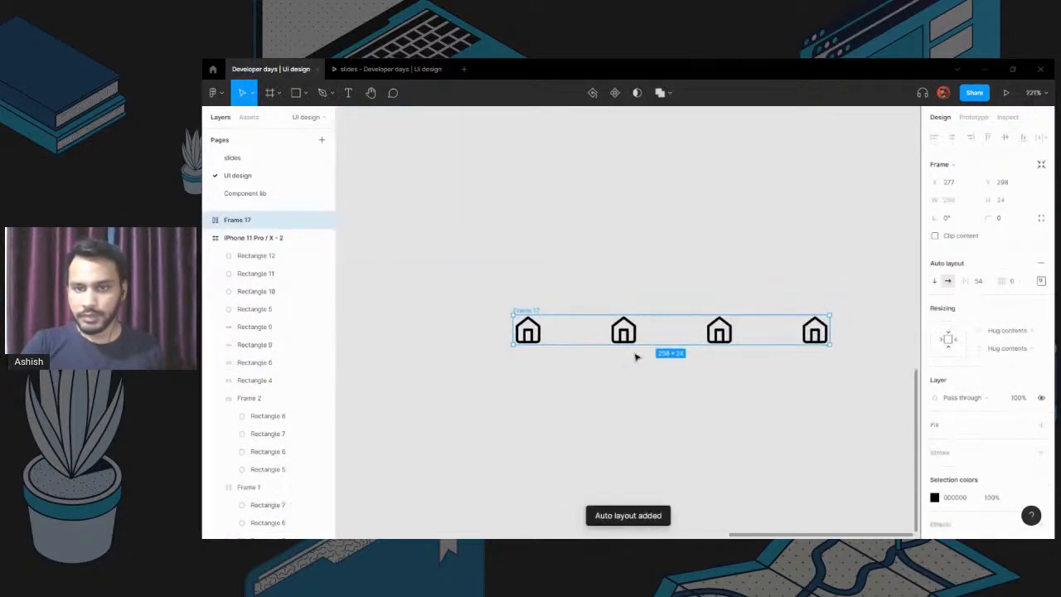
left_click(636, 356)
left_click(624, 332)
left_click(1007, 258)
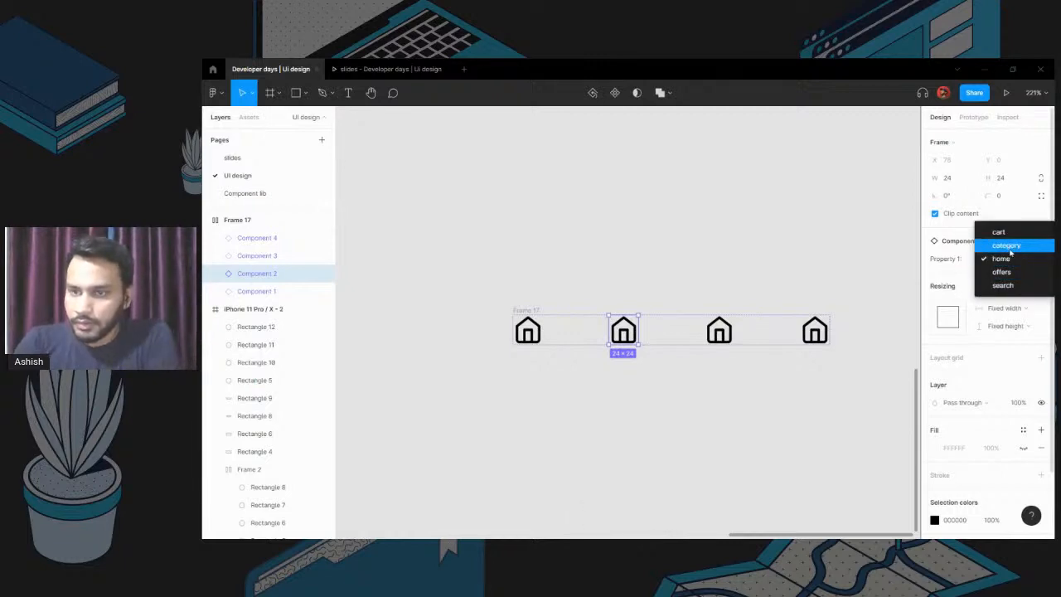
left_click(1007, 247)
left_click(719, 331)
left_click(1007, 264)
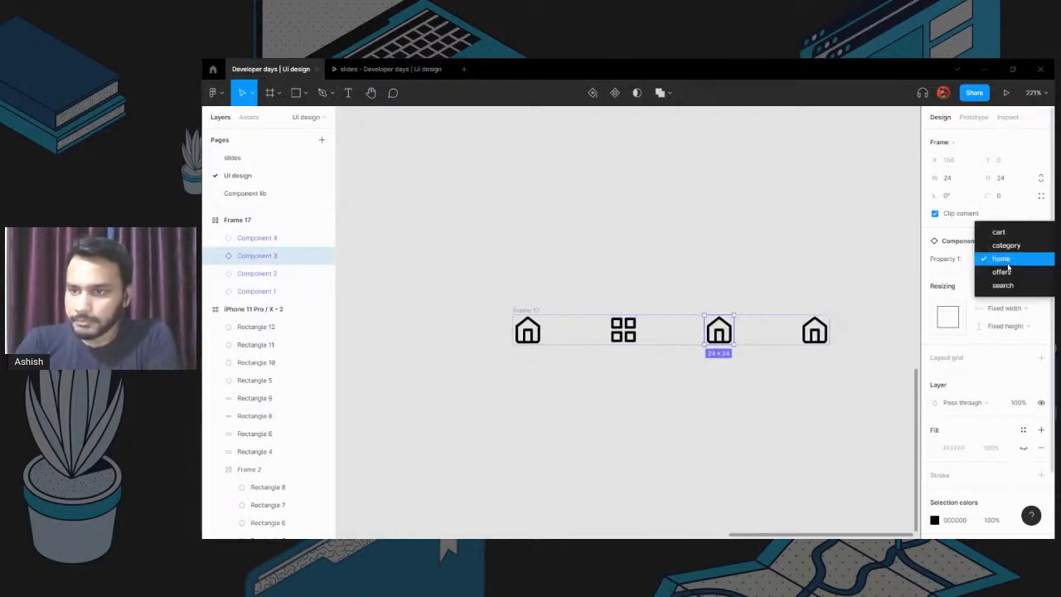
left_click(1002, 272)
left_click(815, 332)
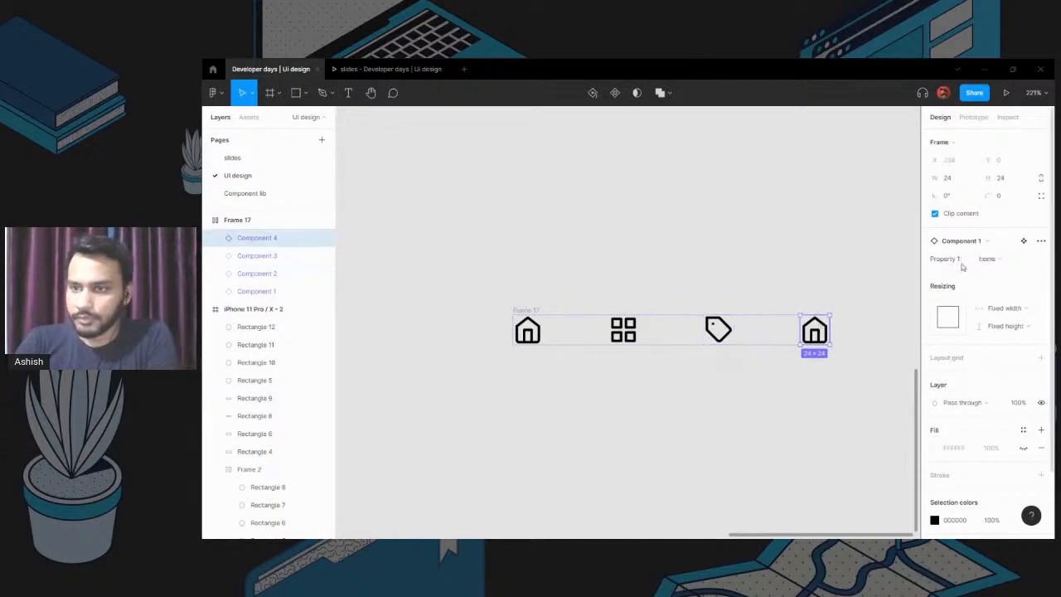
left_click(986, 258)
left_click(999, 231)
left_click(829, 369)
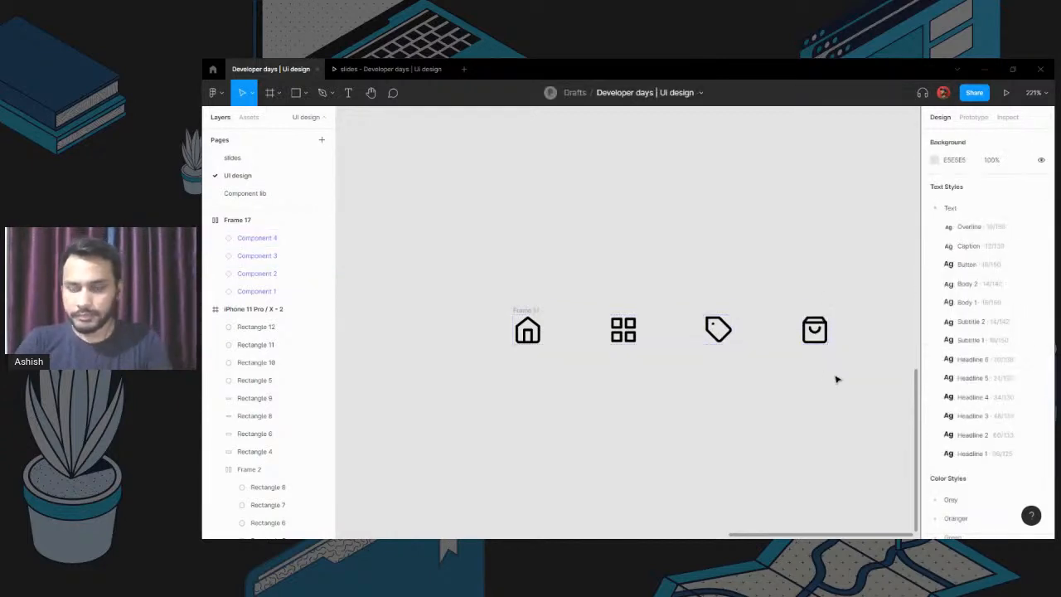
Step: Set the icon row's auto layout spacing mode to Space between
left_click_drag(835, 380, 483, 309)
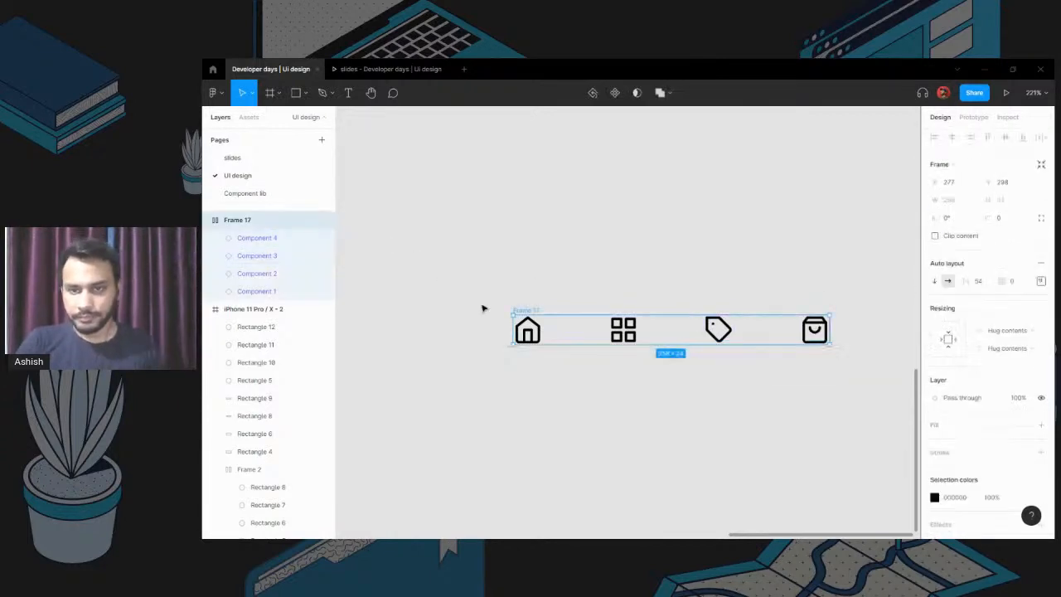
left_click(1040, 282)
left_click(999, 380)
left_click(991, 389)
left_click(723, 386)
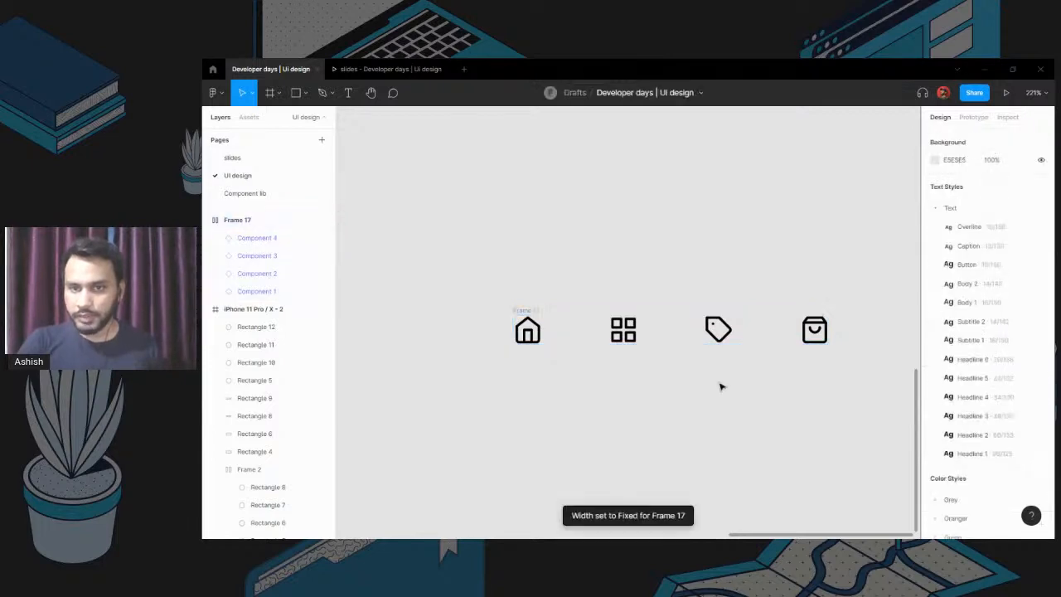
Step: Set the icon row's left and right padding to 16 and its top and bottom padding to 24
scroll(723, 386, "down", 2)
left_click_drag(731, 375, 668, 355)
scroll(756, 376, "up", 1)
left_click(745, 398)
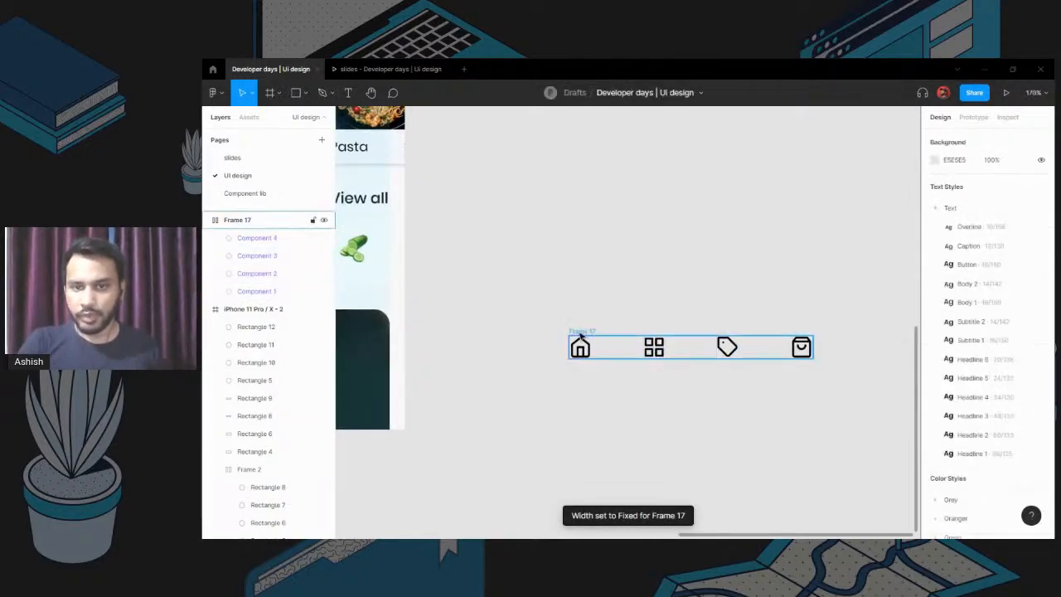
left_click(779, 351)
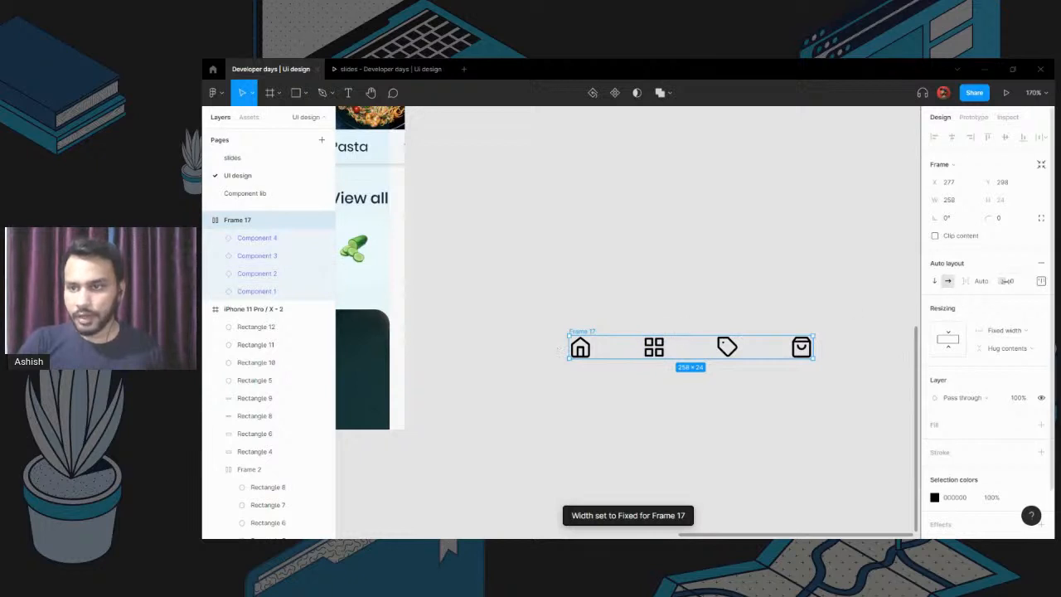
left_click(1041, 281)
left_click(972, 330)
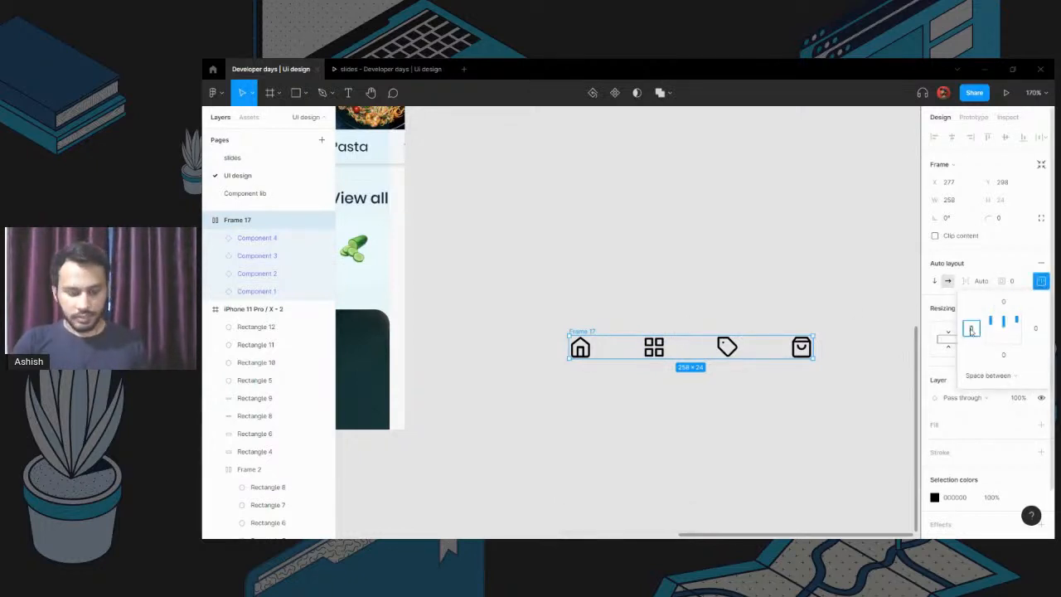
type("16")
left_click(1040, 334)
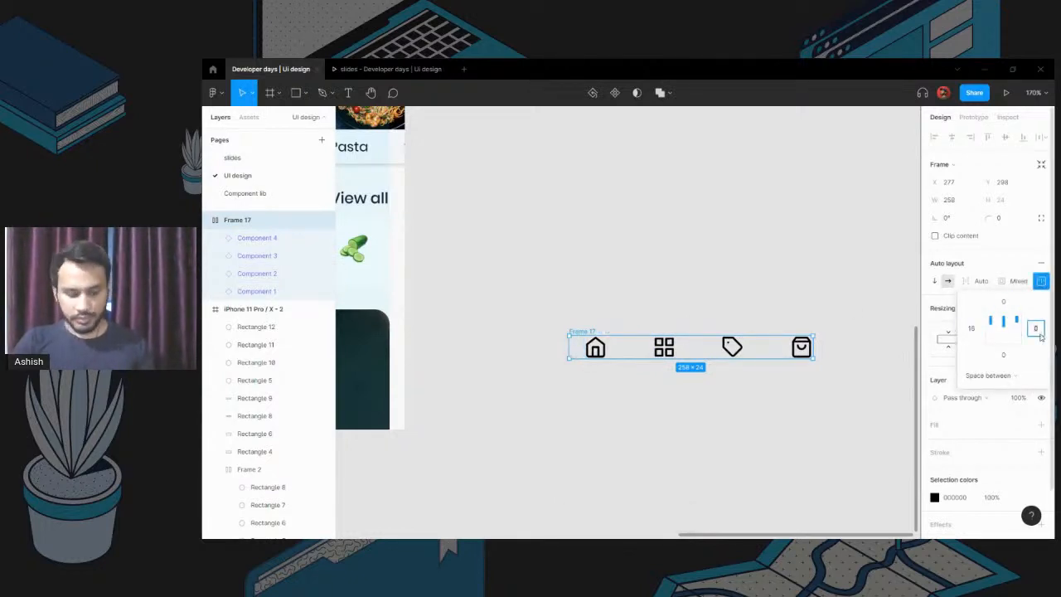
key("Return")
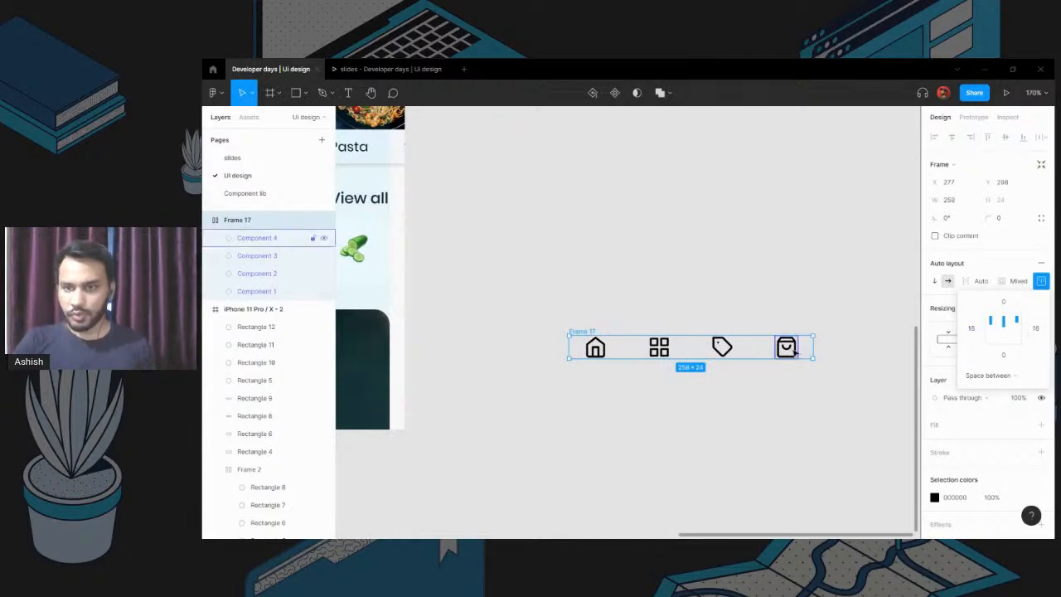
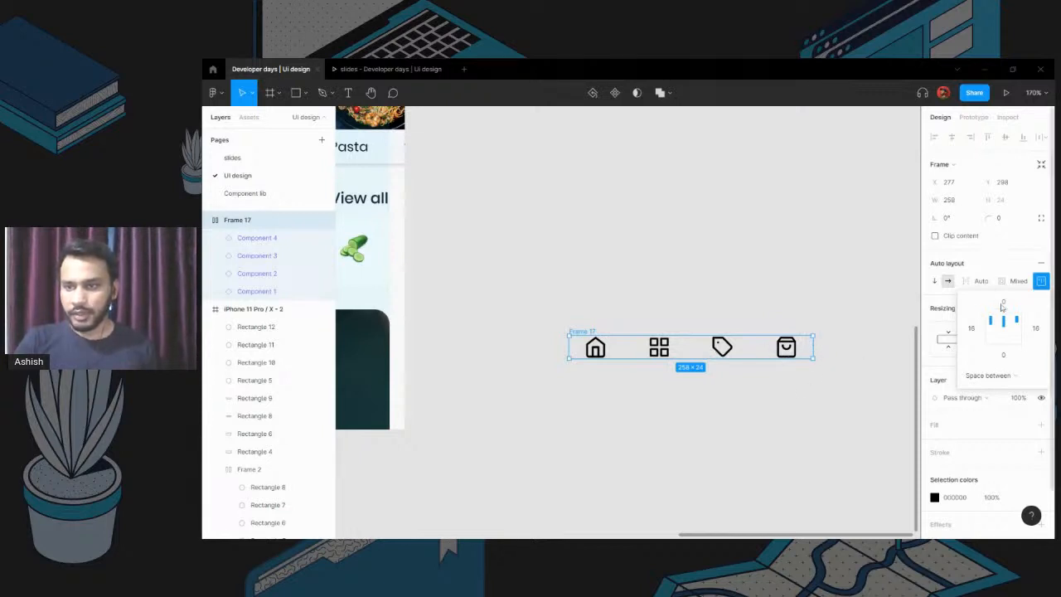
left_click(1005, 355)
type("24")
left_click(839, 423)
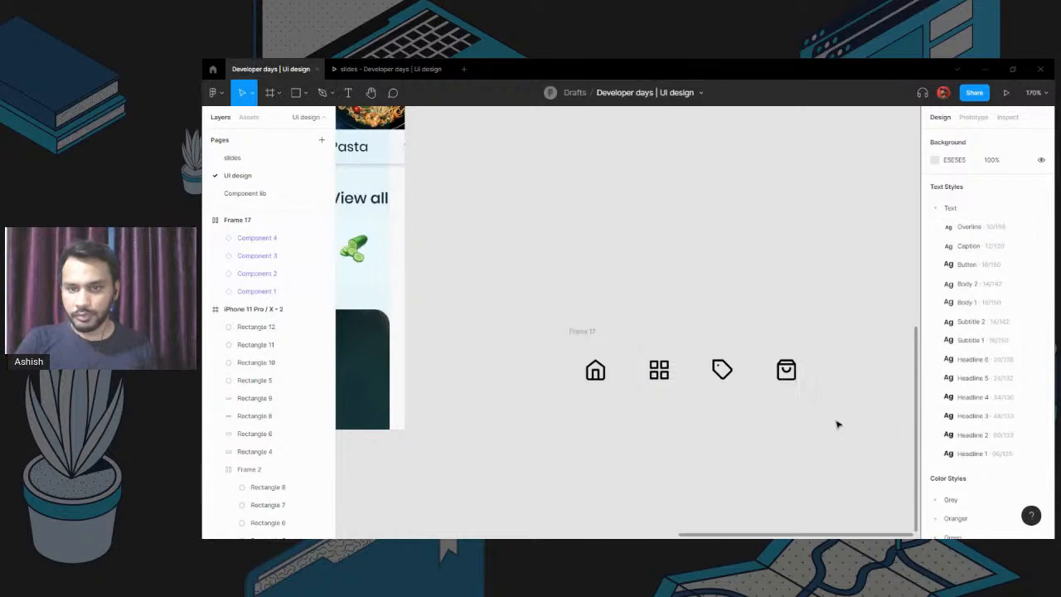
Step: Fill the frame holding the four icons with the Green/400 color style
left_click(586, 334)
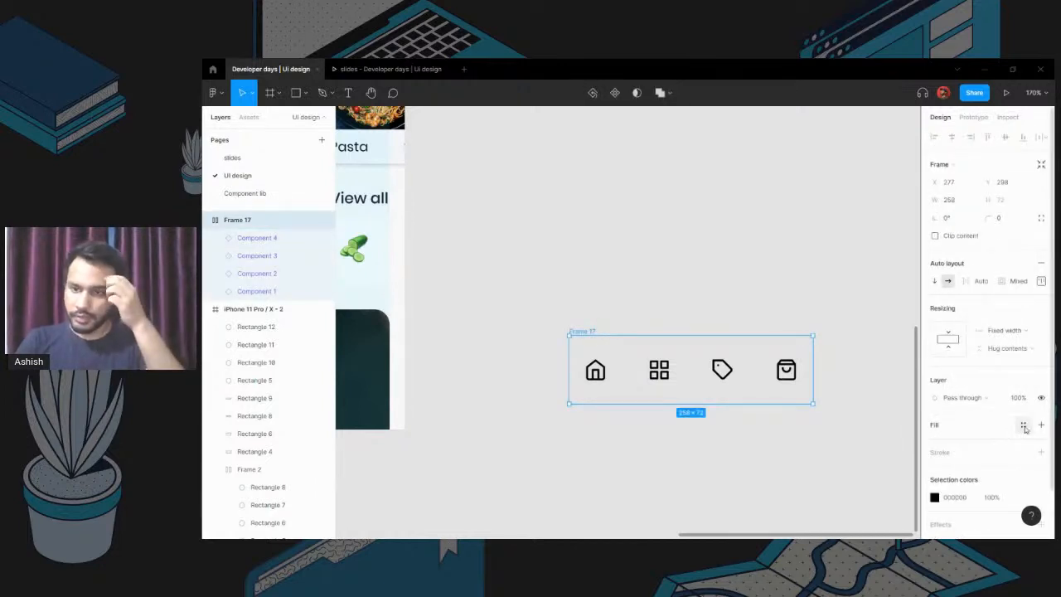
left_click(1023, 425)
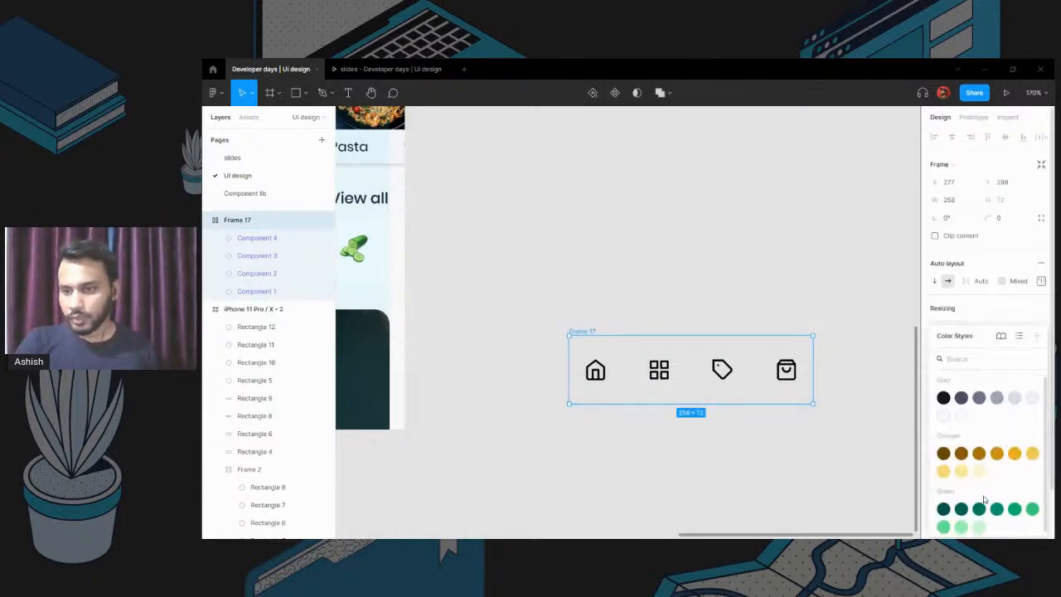
left_click(1032, 506)
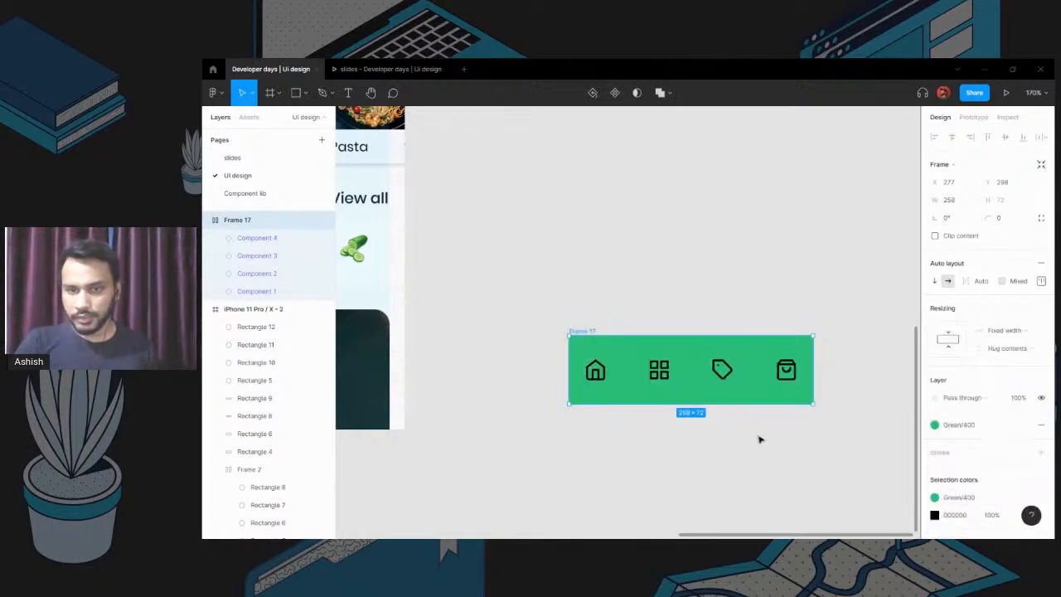
Step: Recolor all four icons in the green bar with the Grey/100 color style
left_click(594, 372)
left_click(659, 369, "shift")
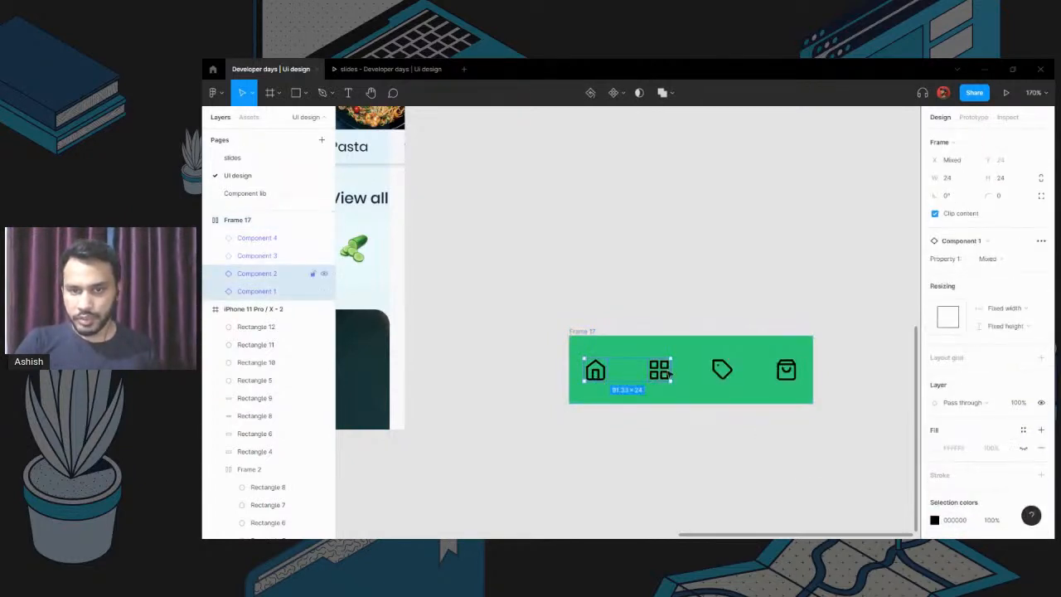
left_click(733, 373, "shift")
left_click(786, 371, "shift")
scroll(974, 414, "down", 2)
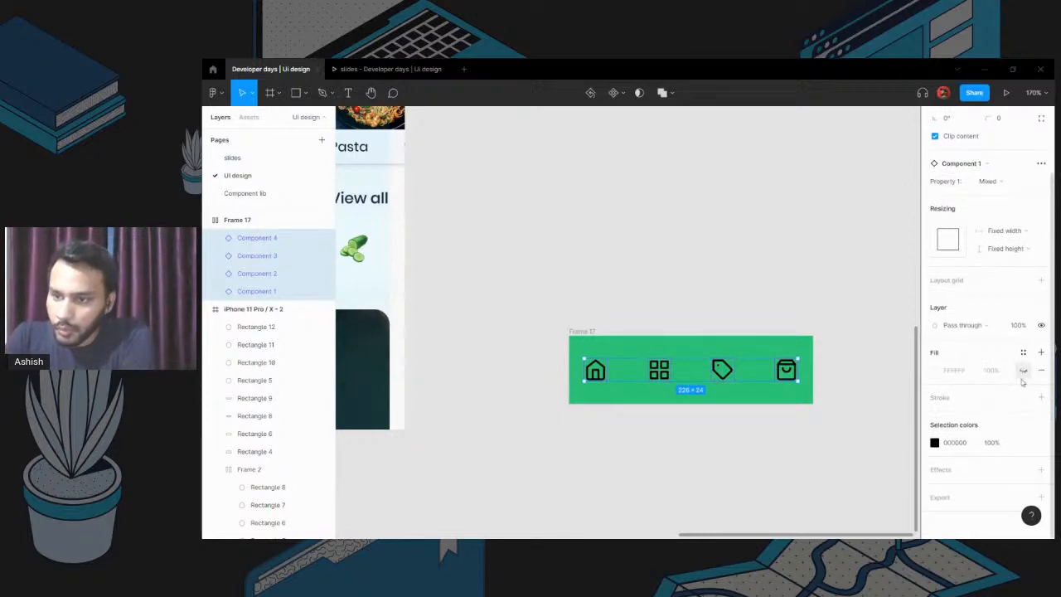
left_click(1023, 442)
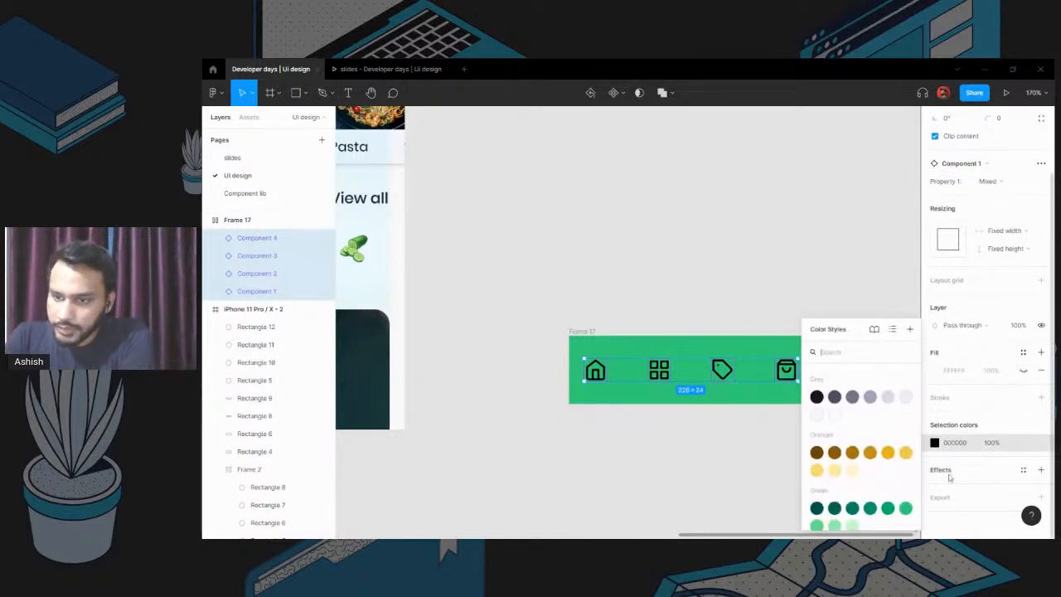
left_click(835, 418)
key("Escape")
Step: Select the category, offers and cart icons together in the green bar
left_click(666, 375)
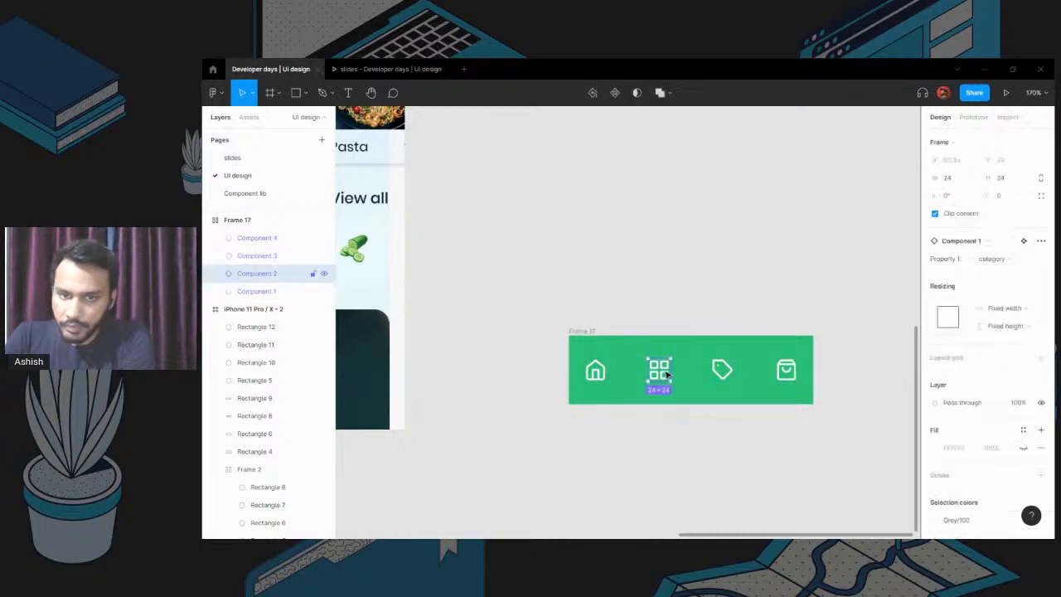
left_click(723, 372, "shift")
left_click(786, 368, "shift")
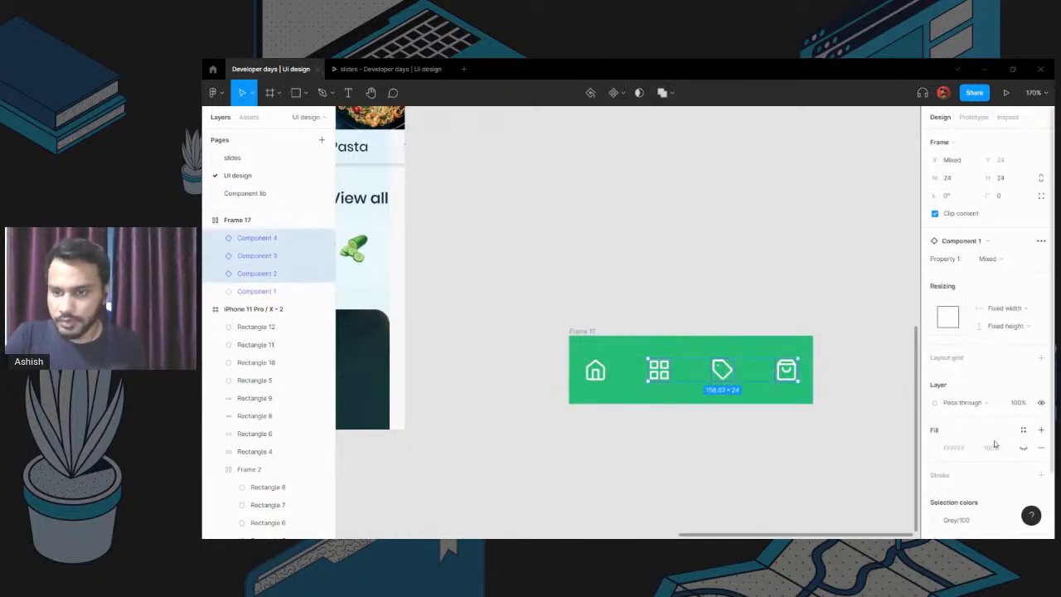
left_click(1024, 431)
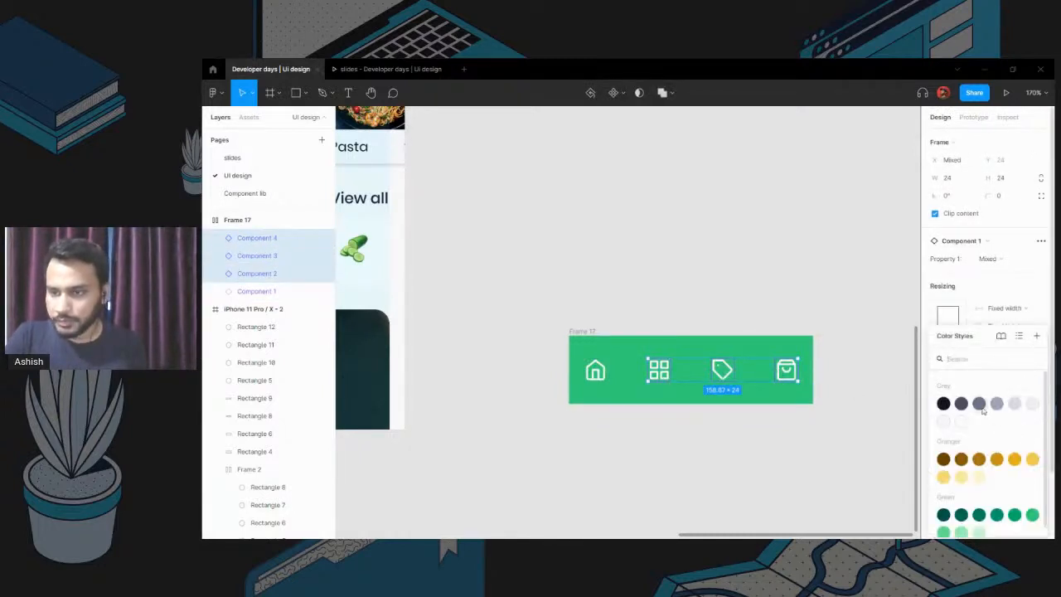
scroll(1014, 506, "down", 1)
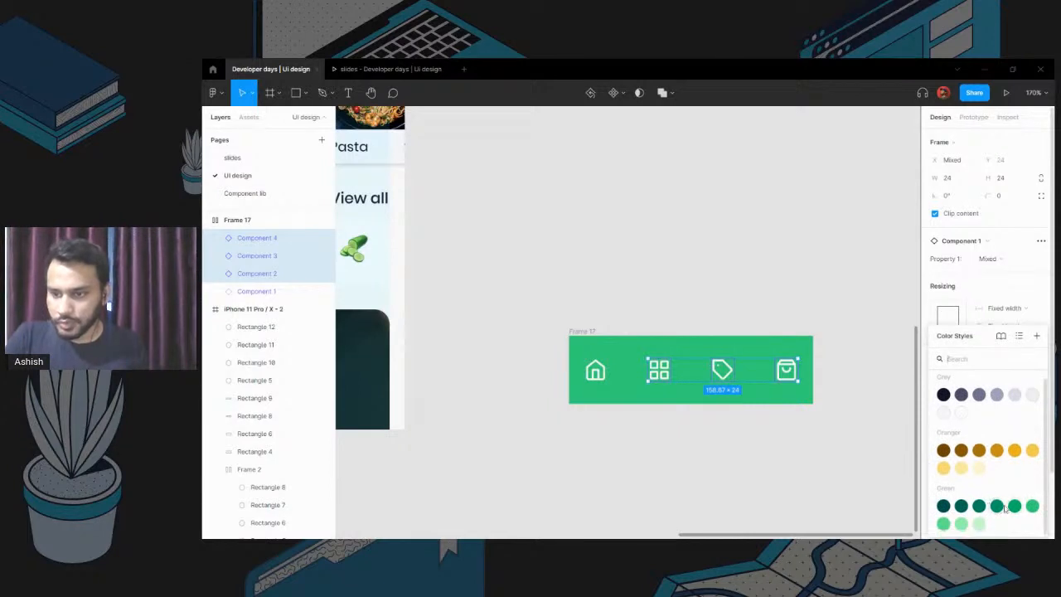
left_click(1000, 506)
key("ctrl+z")
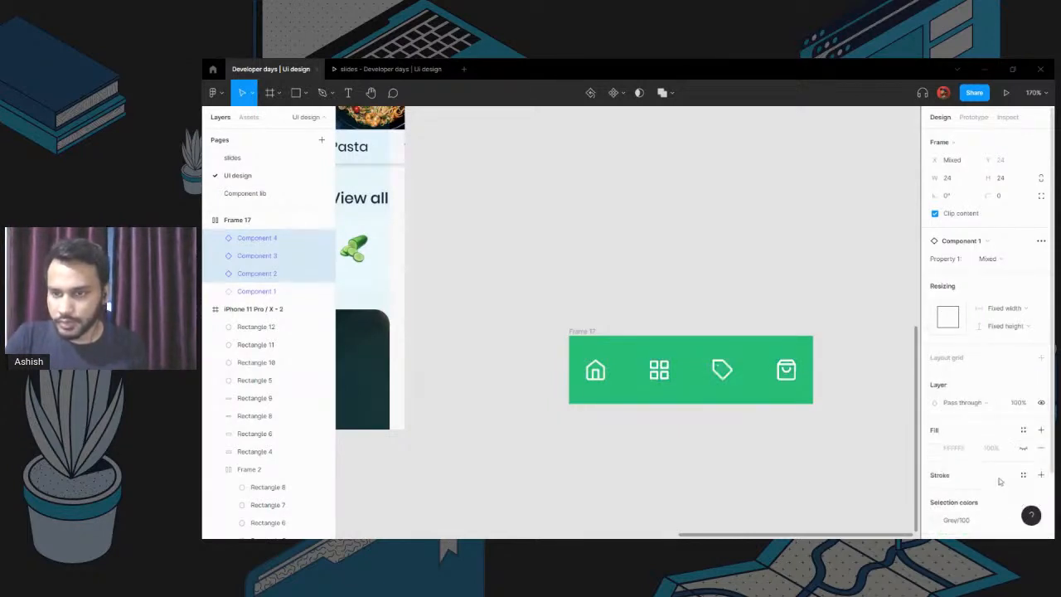
Step: Try several green shades on the selected category, offers and cart icons and settle on the Green/200 color style
scroll(1000, 479, "down", 2)
left_click(993, 446)
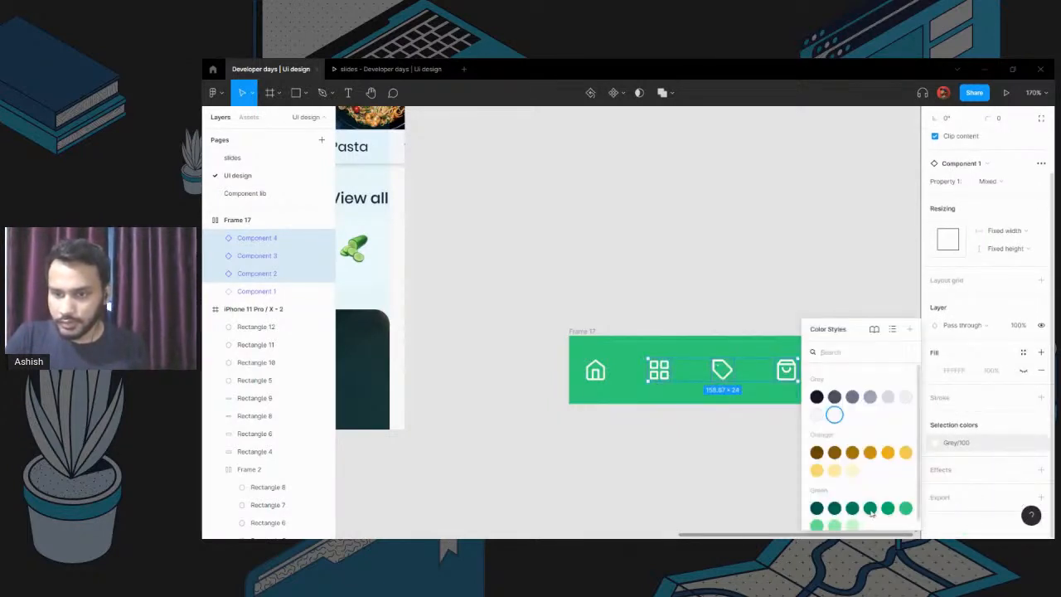
left_click(870, 508)
left_click(935, 444)
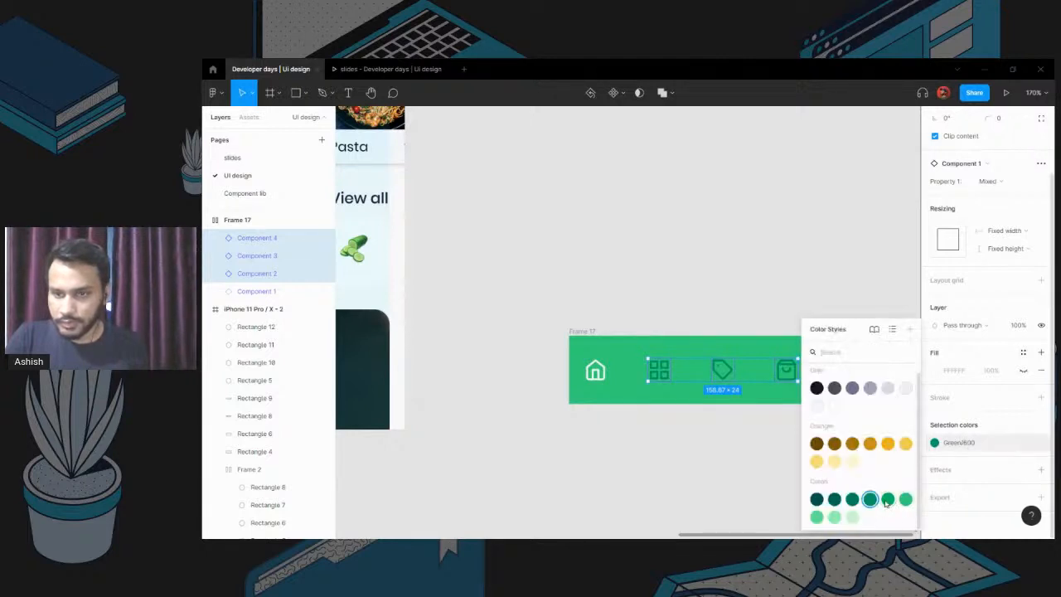
left_click(886, 502)
left_click(976, 446)
left_click(820, 520)
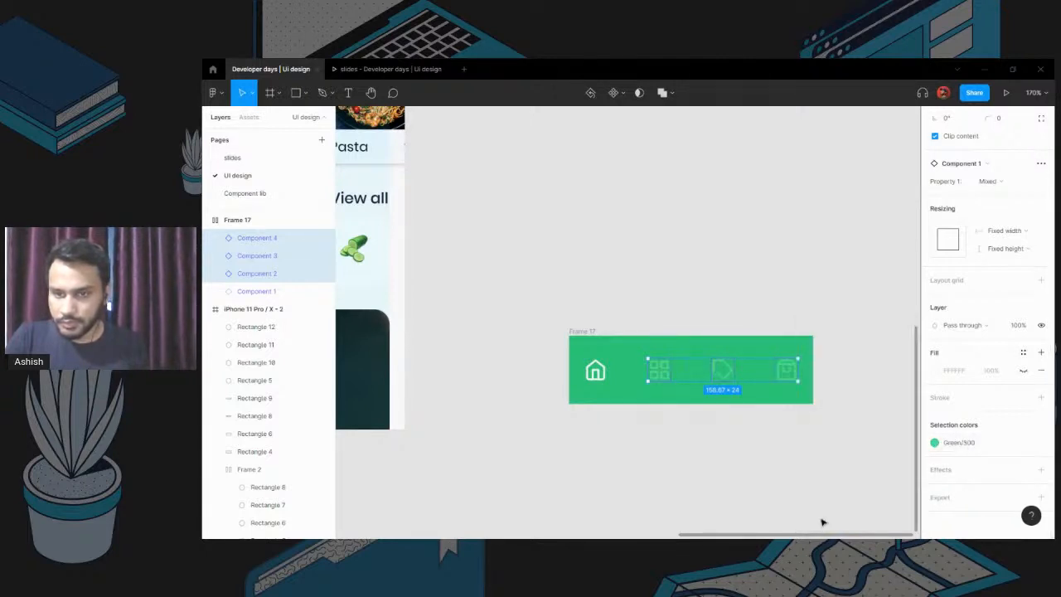
left_click(954, 443)
left_click(804, 486)
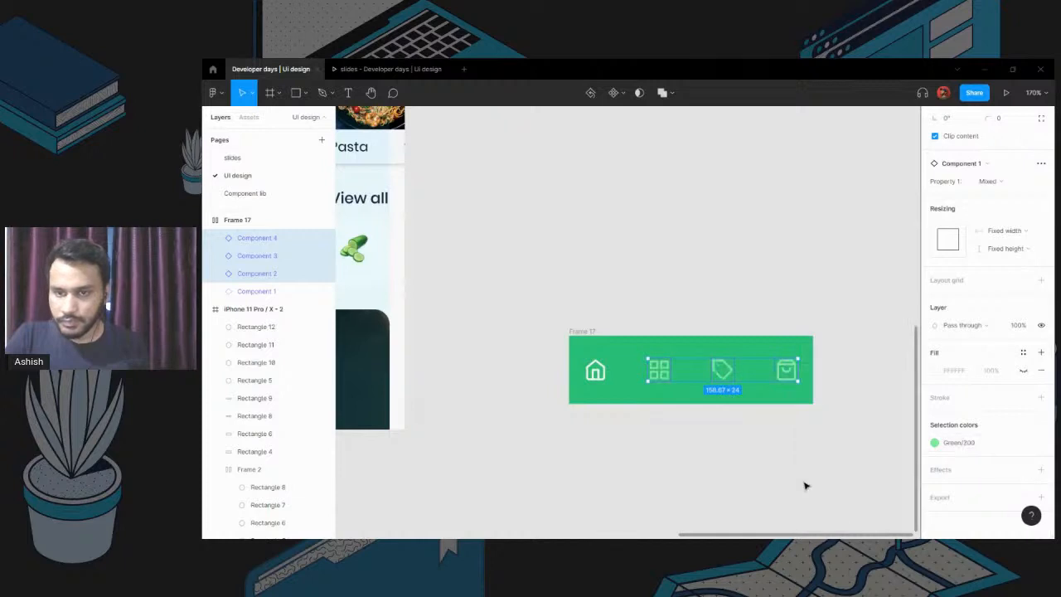
left_click(805, 478)
Step: Move the green icon bar close to the lower right corner of the phone home screen
scroll(802, 463, "down", 3)
left_click(793, 407)
left_click(750, 468)
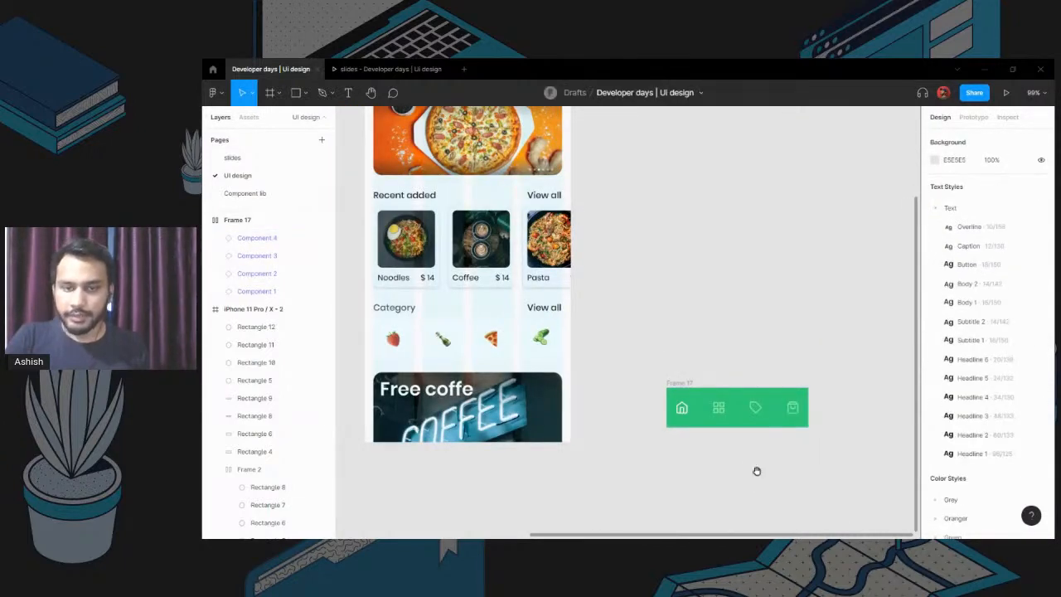
scroll(751, 420, "up", 4)
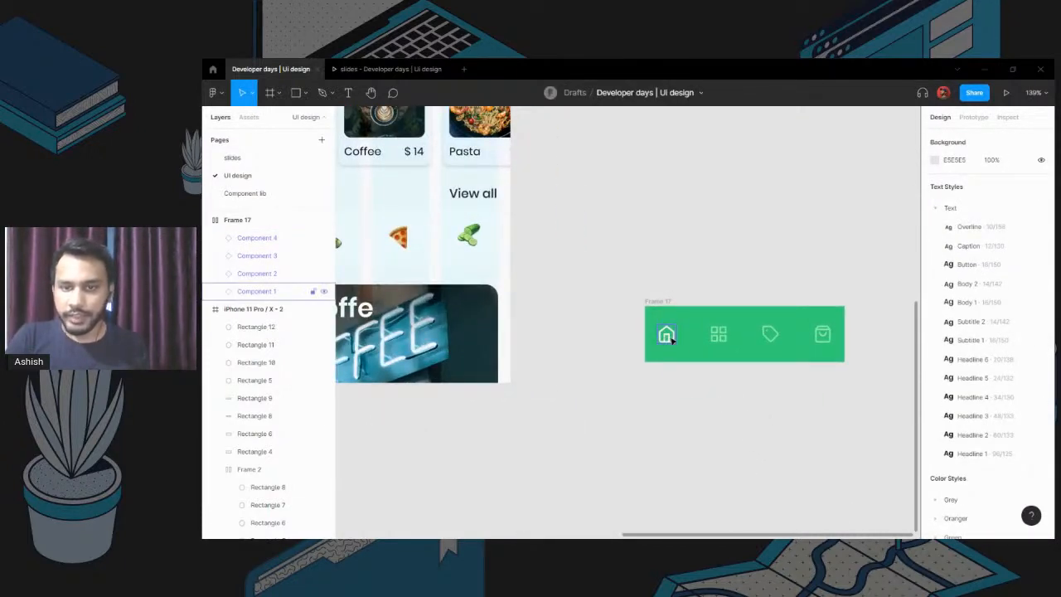
scroll(833, 384, "down", 4)
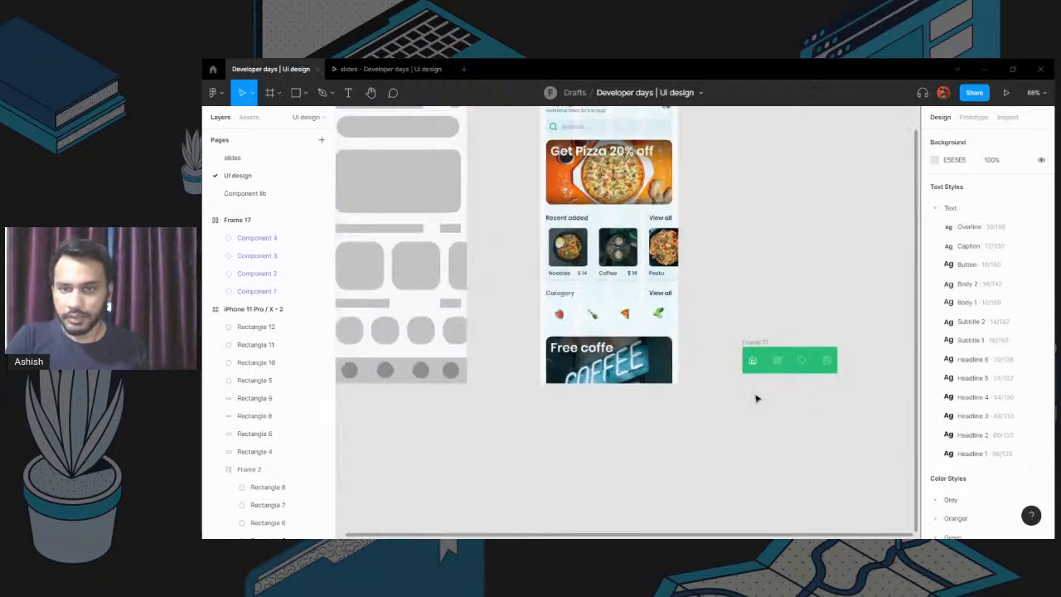
scroll(756, 398, "left", 2)
left_click_drag(831, 351, 779, 368)
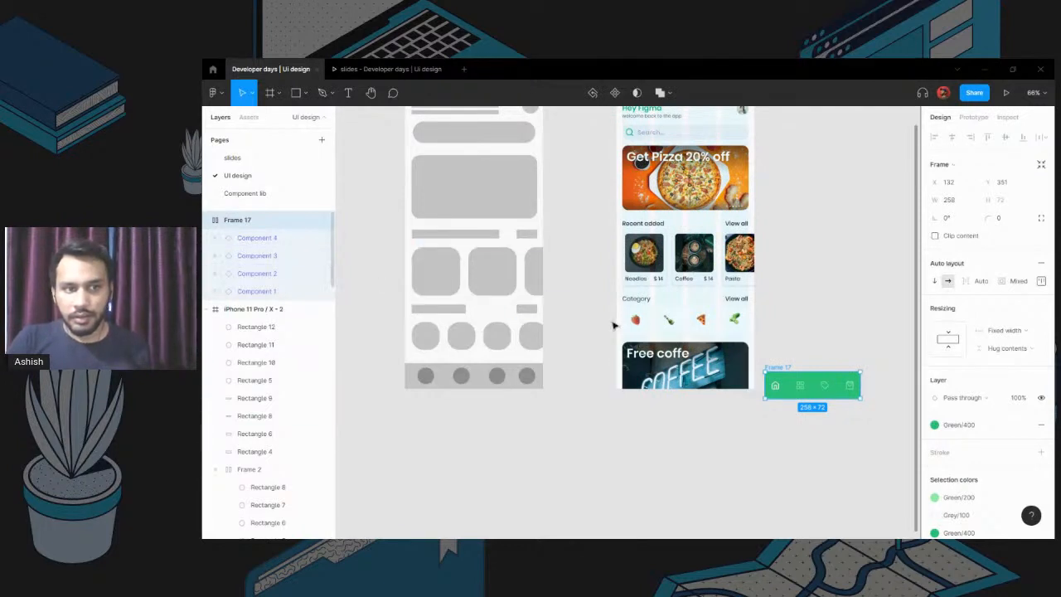
scroll(845, 370, "up", 3)
scroll(721, 352, "up", 5)
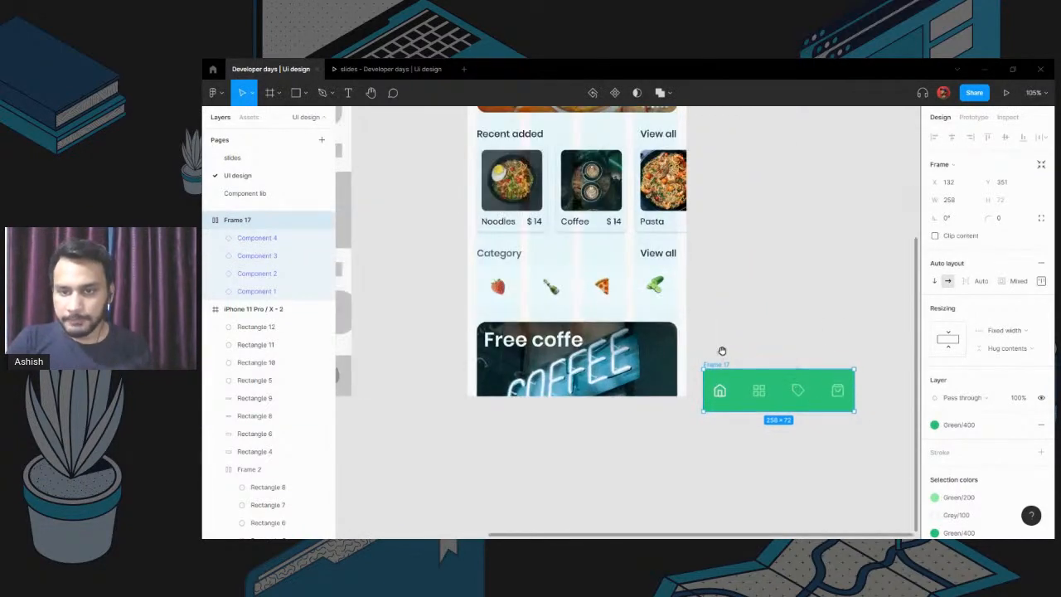
Step: Nudge the green icon bar slightly up beside the home screen and rename its frame as bottom navigation
left_click_drag(721, 365, 731, 347)
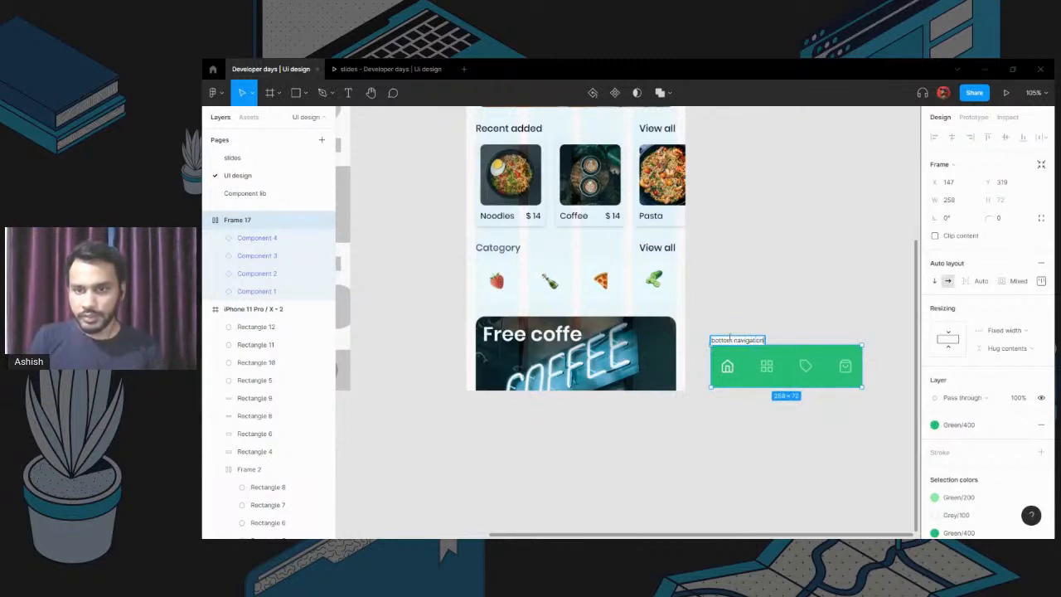
key("Return")
left_click(765, 334)
left_click(750, 343)
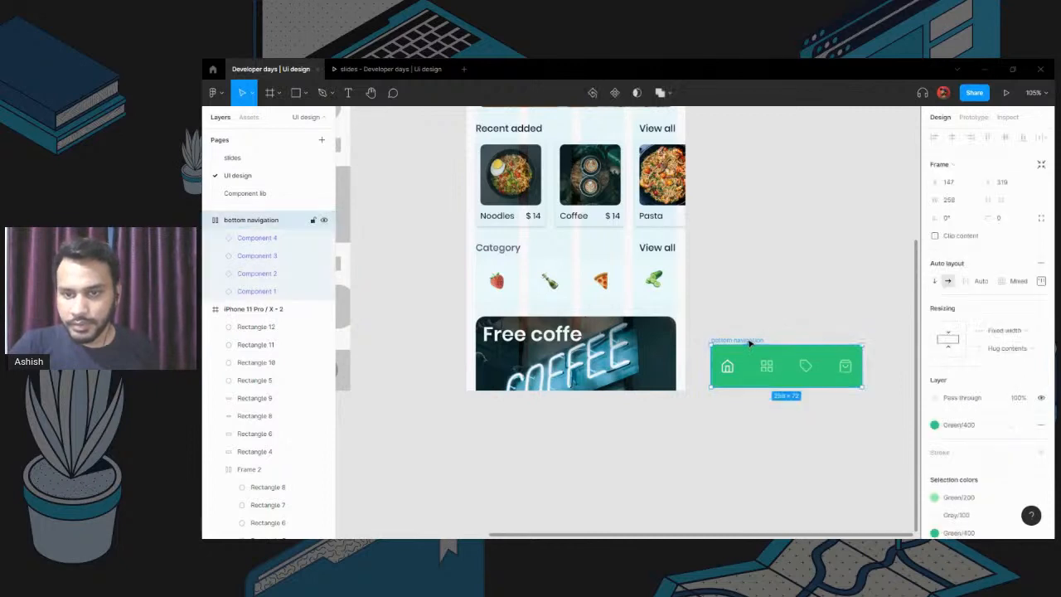
left_click(853, 307)
Step: Move the bottom navigation bar directly below the home screen and widen it to the screen's full 375 width
left_click_drag(744, 342, 500, 413)
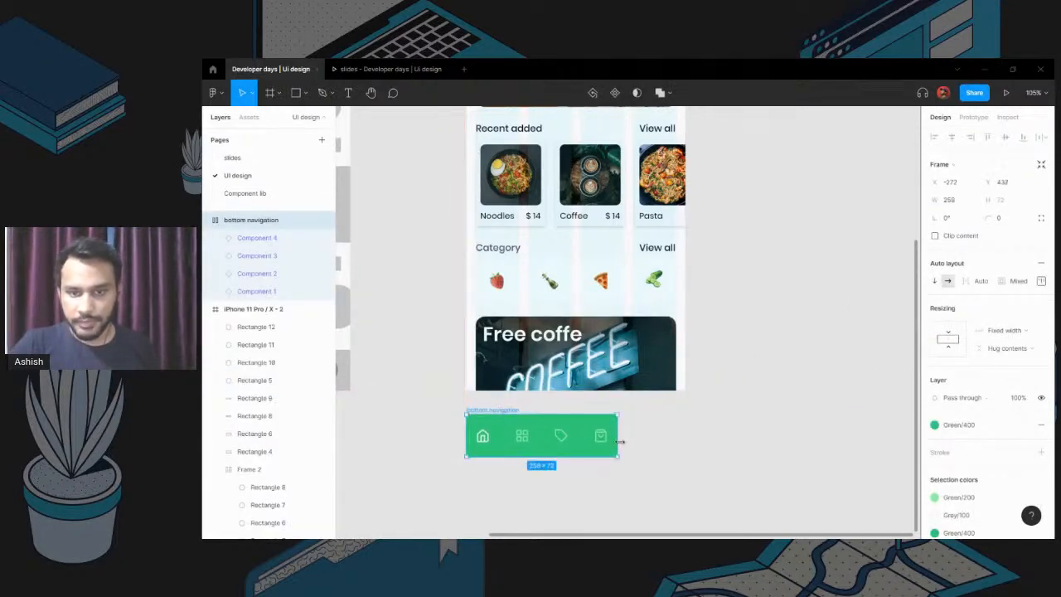
left_click_drag(620, 442, 686, 442)
left_click(786, 426)
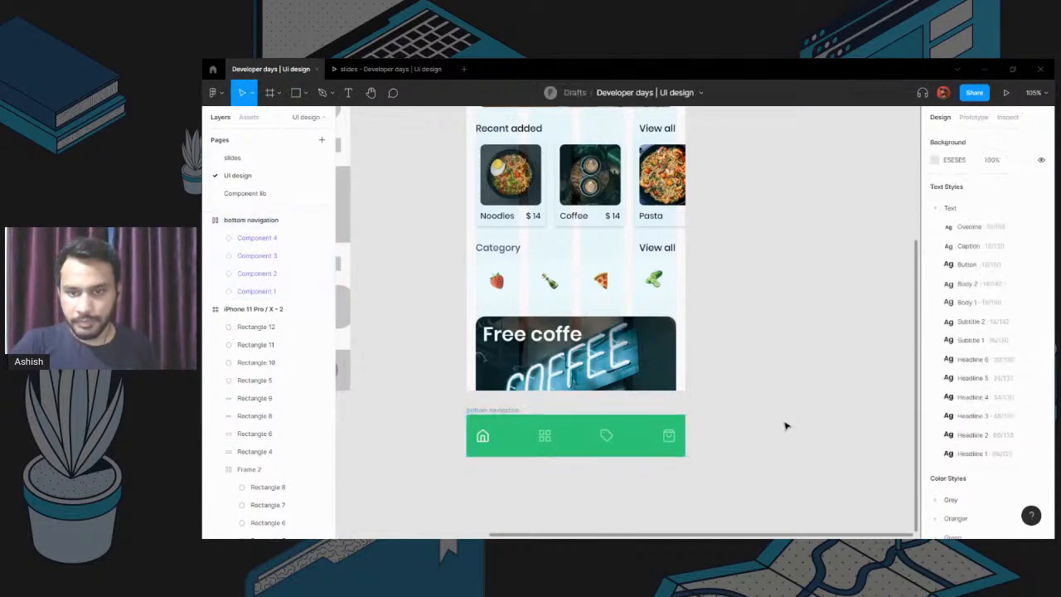
scroll(785, 426, "down", 3, "ctrl")
Step: Place the bottom navigation bar inside the home screen frame, centered horizontally and aligned to the frame's bottom edge
left_click_drag(600, 412, 719, 334)
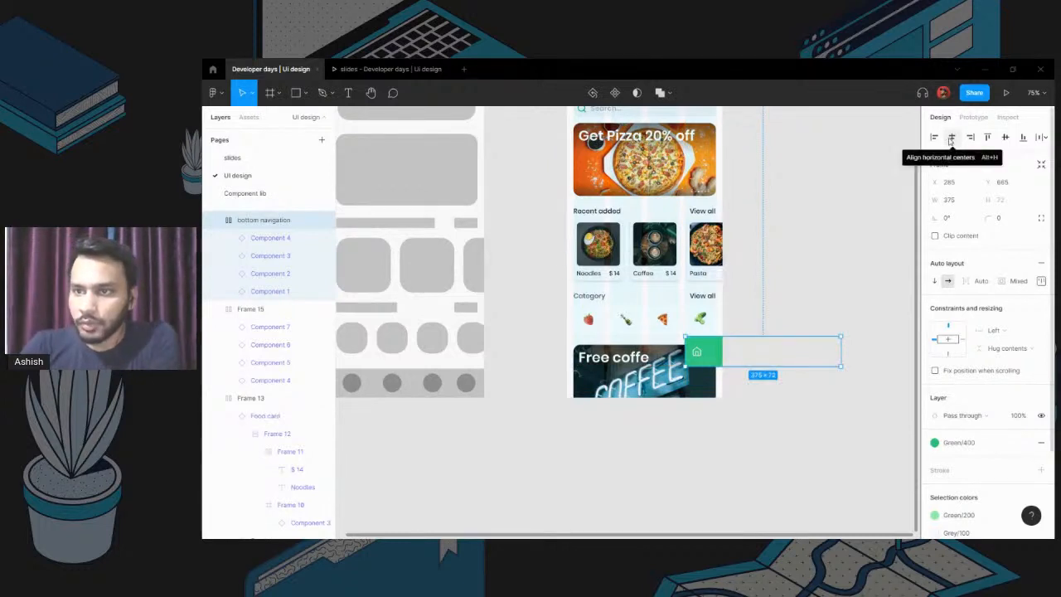
left_click(951, 138)
left_click(1023, 137)
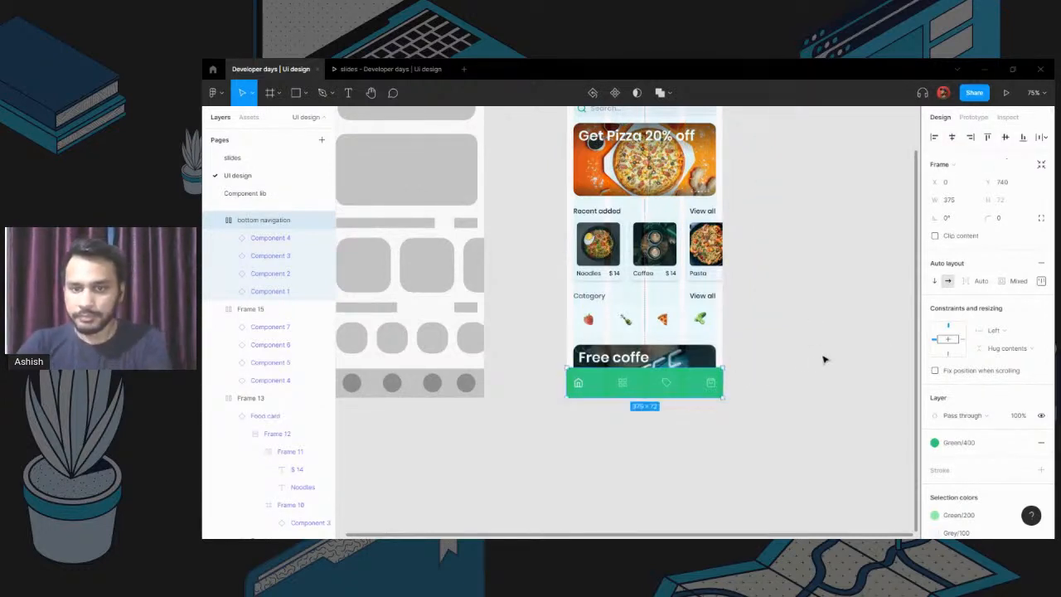
Step: Set the bottom navigation bar's top left and top right corner radii to 8, keeping the lower corners square
left_click(1040, 219)
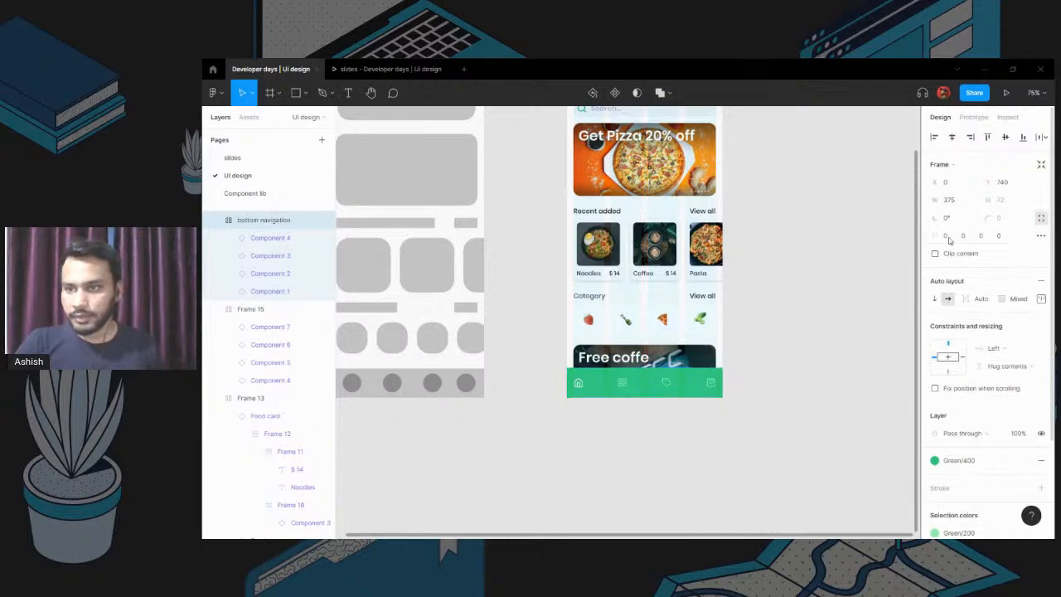
left_click(946, 236)
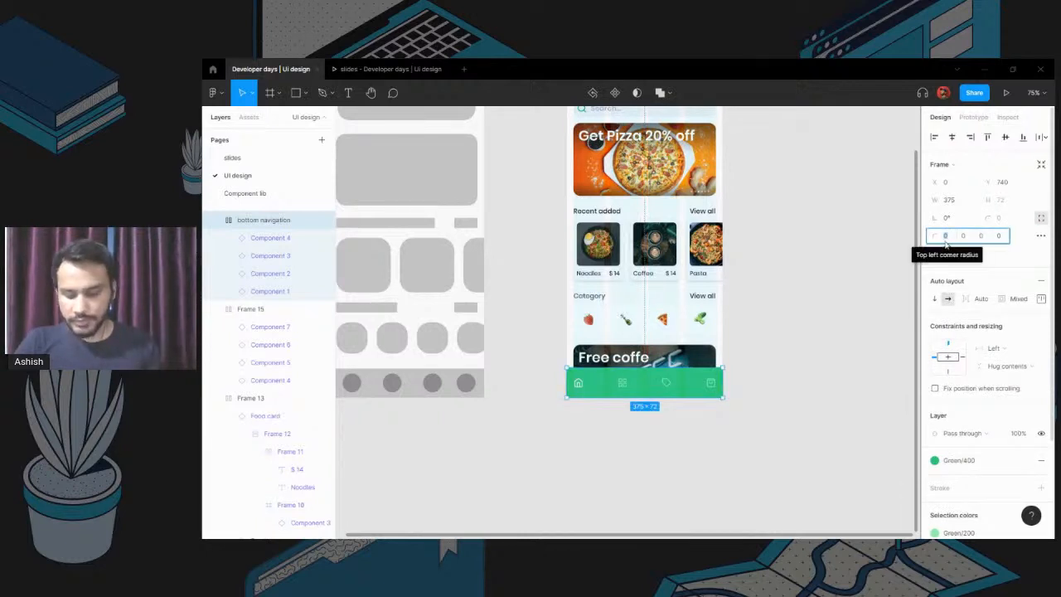
left_click(850, 395)
Step: Examine the bottom navigation bar's corners, its color styles and how it fits the whole home screen
scroll(759, 432, "up", 3)
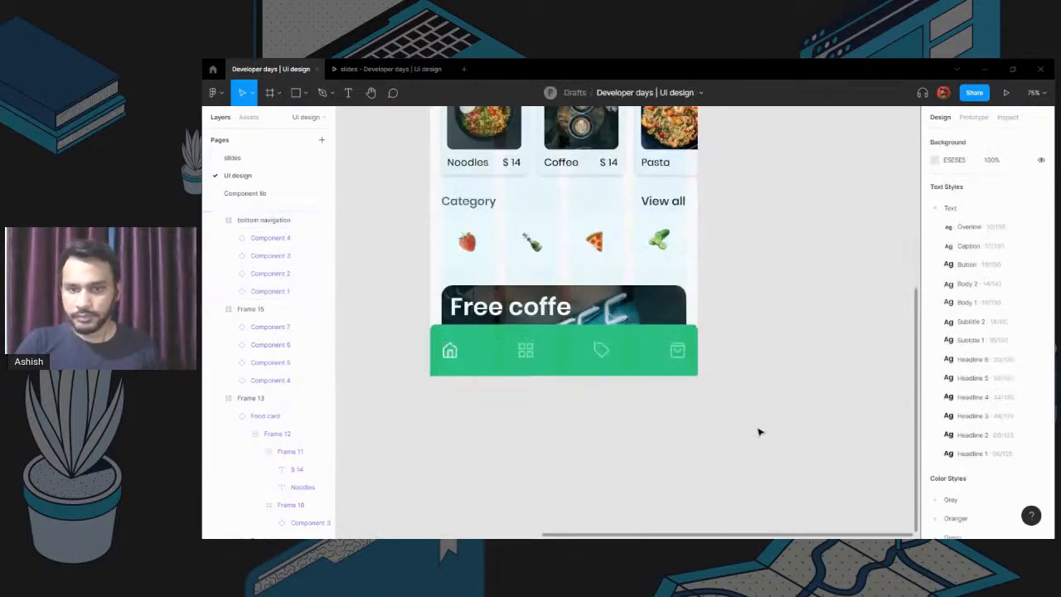
scroll(799, 356, "left", 3)
left_click(771, 357)
scroll(1018, 448, "down", 2)
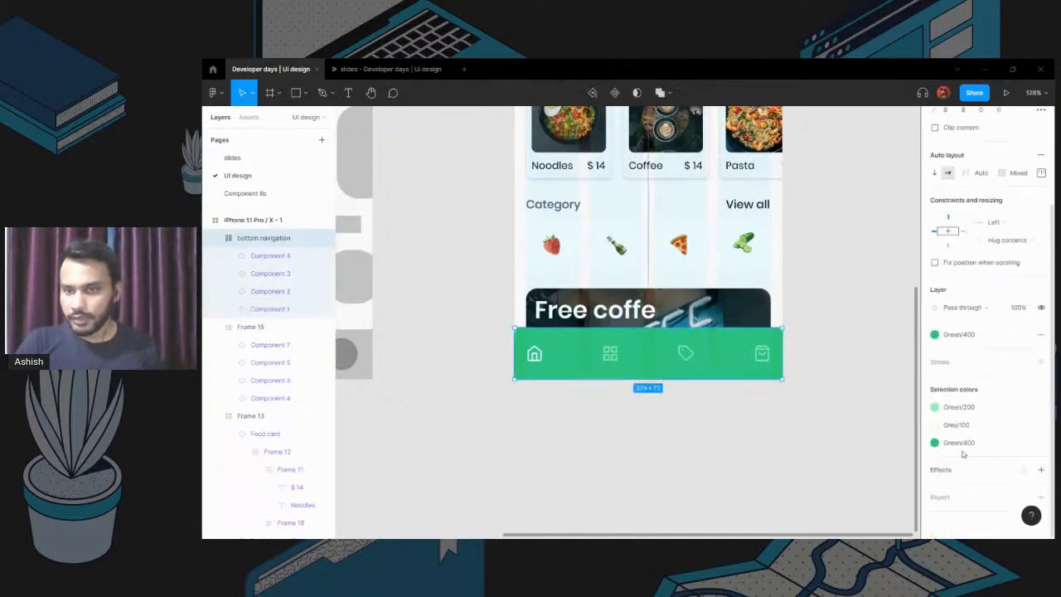
left_click(832, 342)
scroll(831, 341, "down", 4)
left_click_drag(852, 325, 773, 432)
scroll(780, 373, "up", 3)
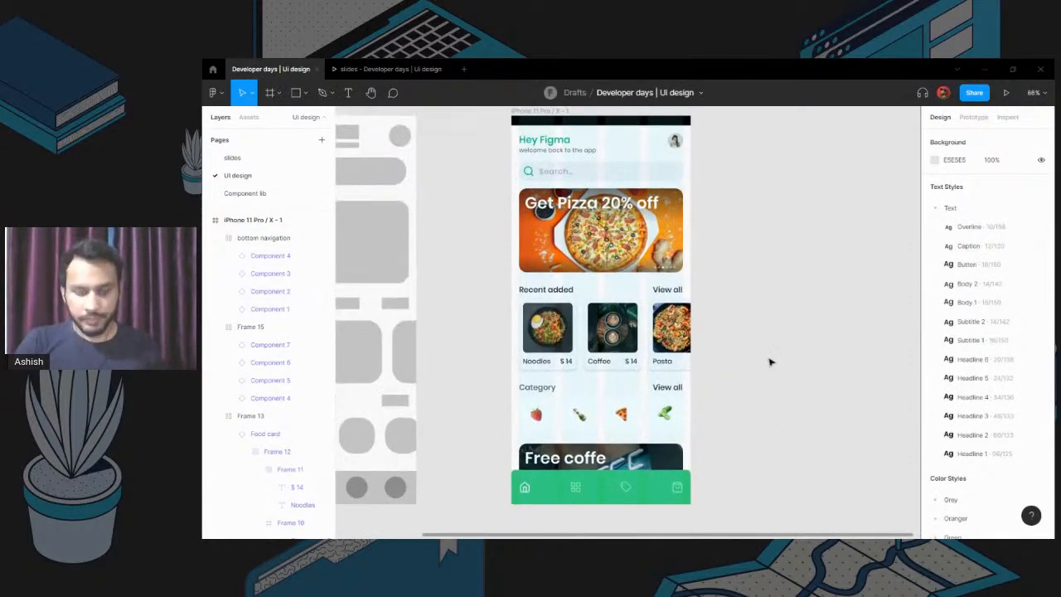
Step: Hide the layout grids to show the home screen without column guides
key("ctrl+shift+4")
scroll(781, 339, "down", 3)
left_click_drag(781, 339, 756, 343)
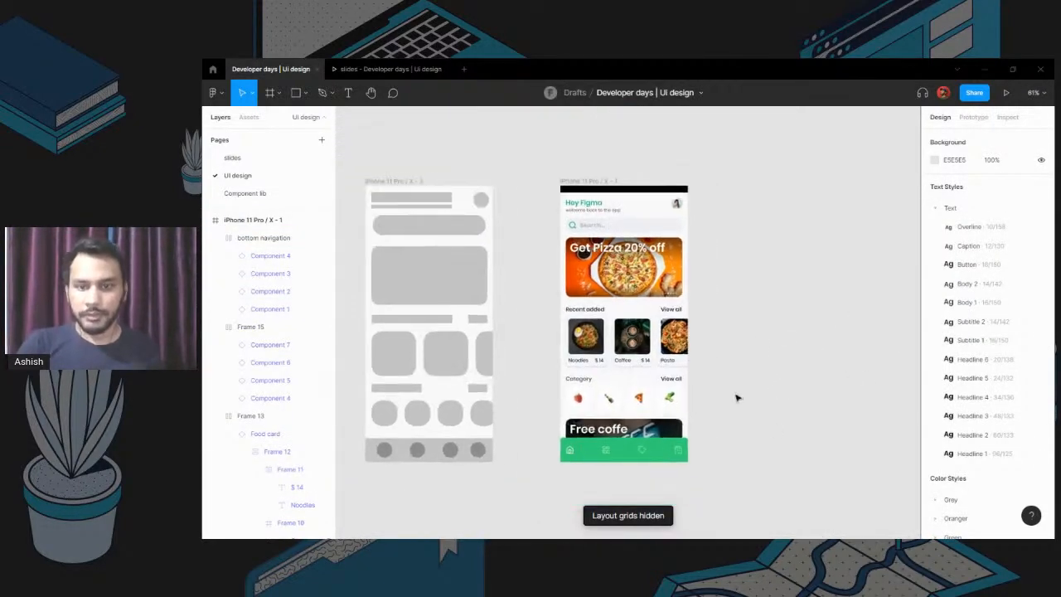
Step: Set the bottom navigation bar's left and right auto layout padding to 32
scroll(746, 386, "up", 3)
left_click_drag(746, 384, 749, 319)
scroll(730, 358, "up", 1)
scroll(746, 370, "down", 1)
scroll(732, 341, "up", 1)
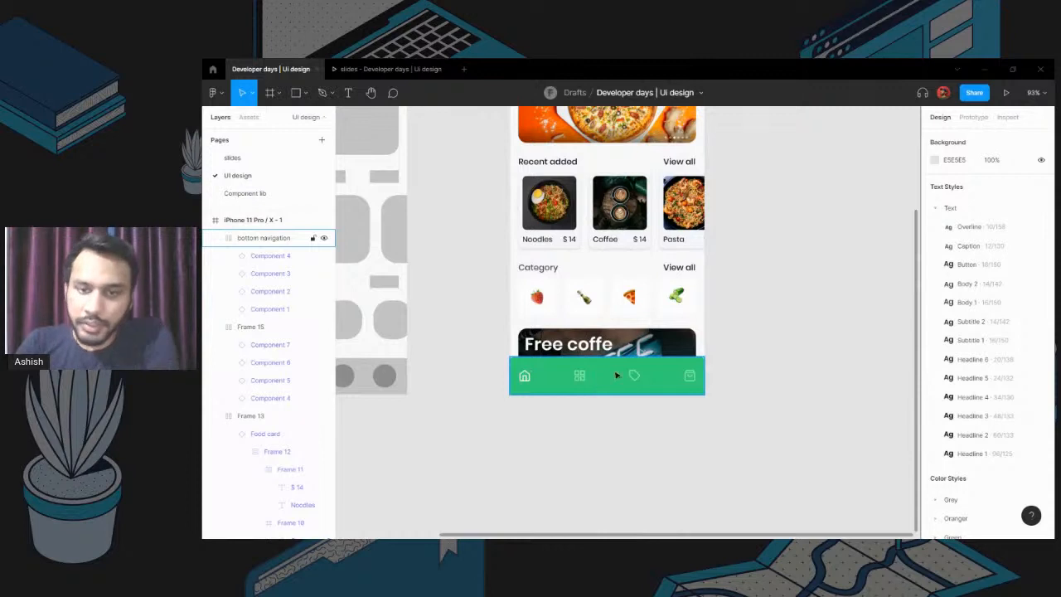
left_click(637, 377)
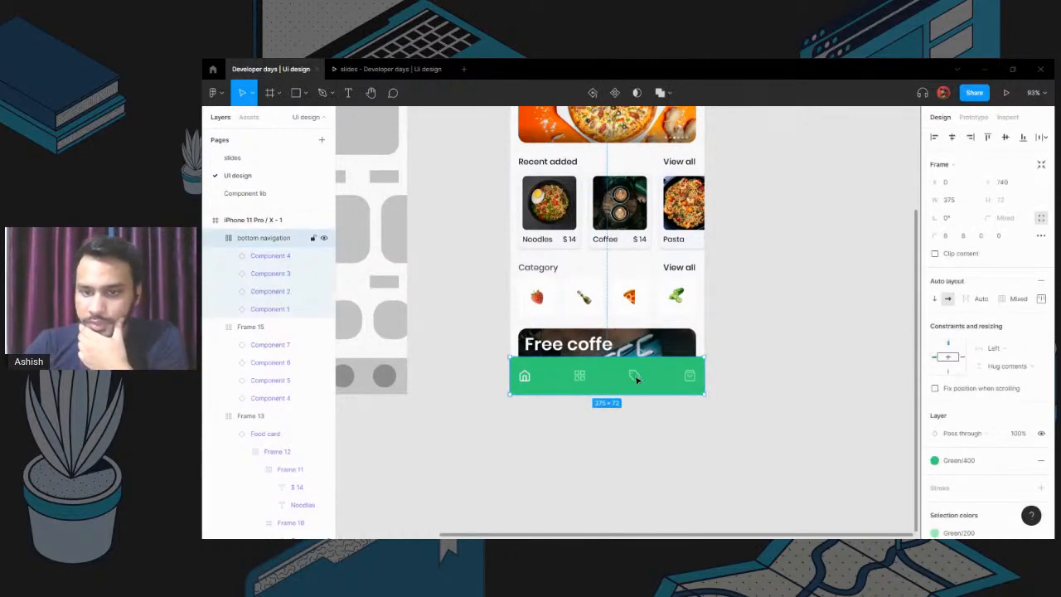
left_click(1041, 299)
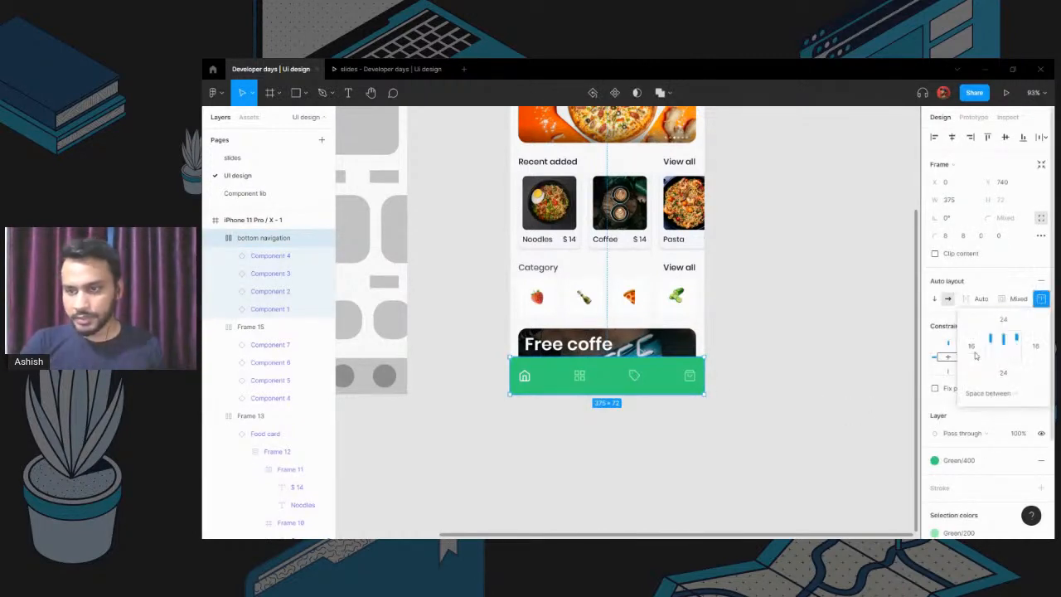
type("32")
left_click(1034, 353)
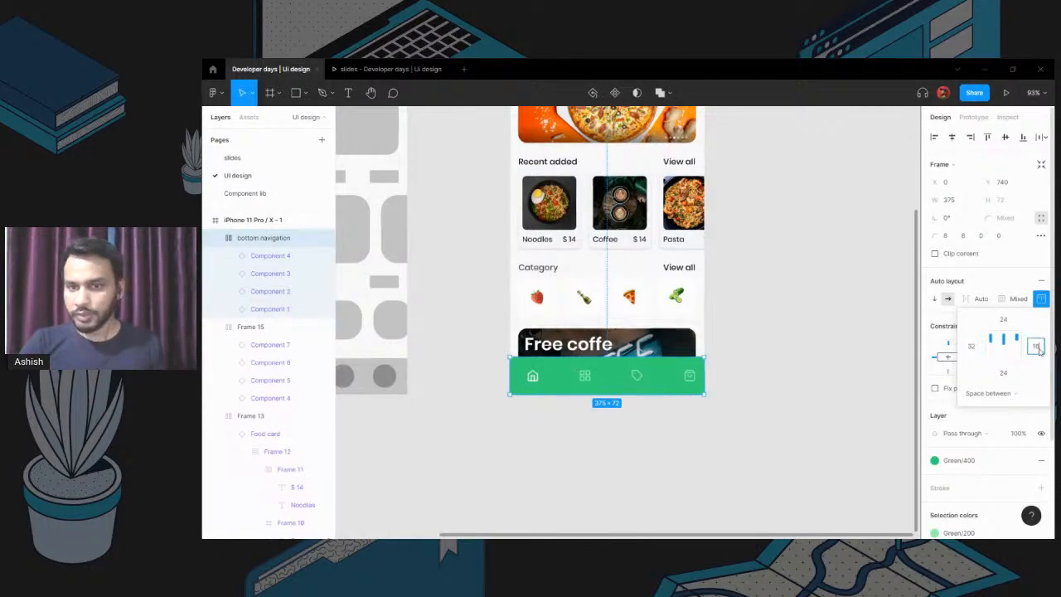
type("32")
left_click(845, 406)
scroll(780, 437, "down", 3)
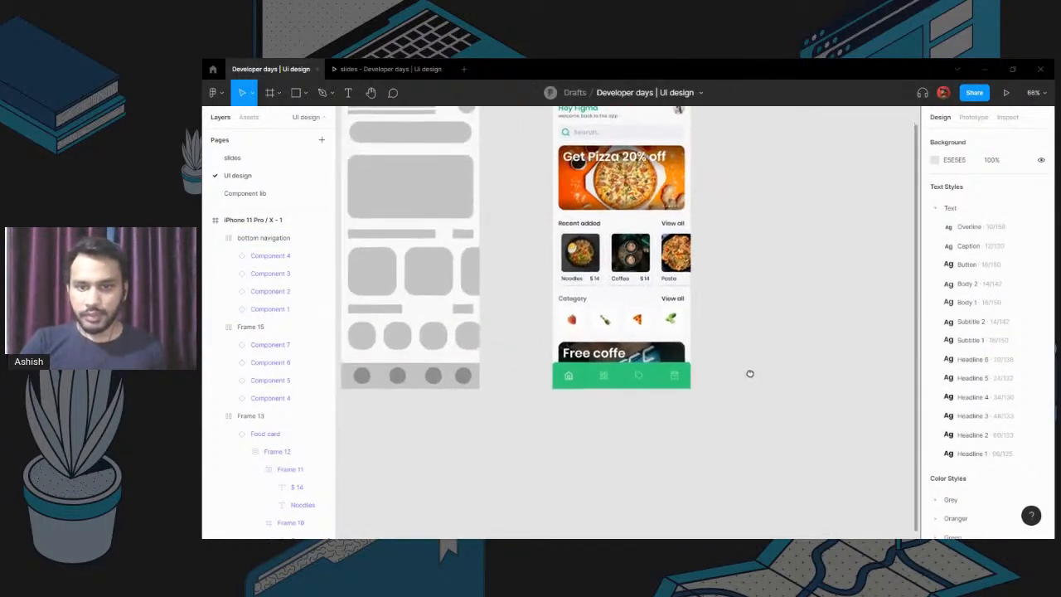
Step: Correct the lower banner's headline text to "Free coffee"
scroll(732, 389, "up", 2)
left_click(595, 387)
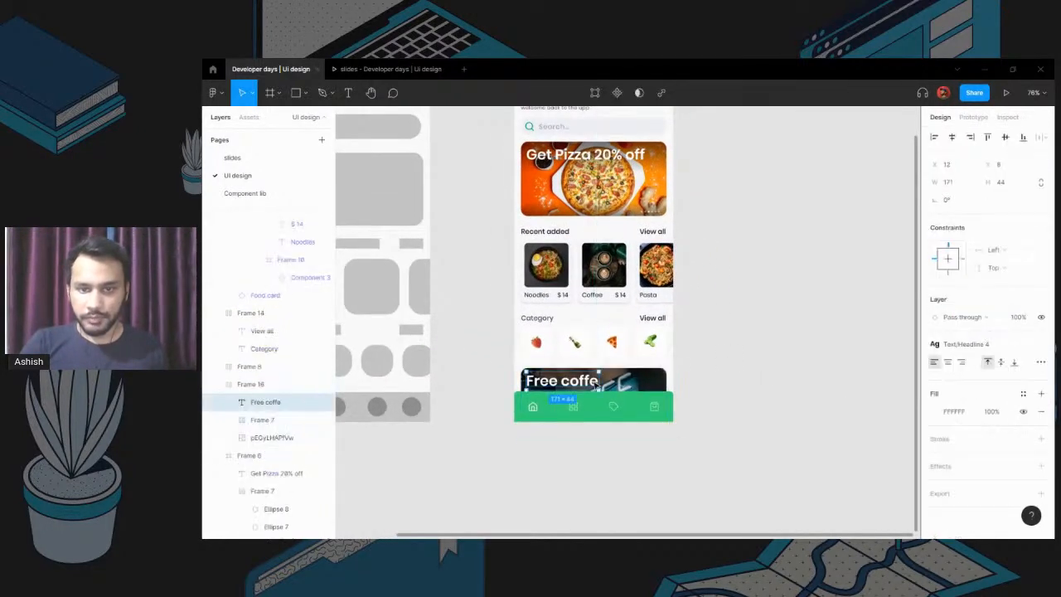
double_click(597, 380)
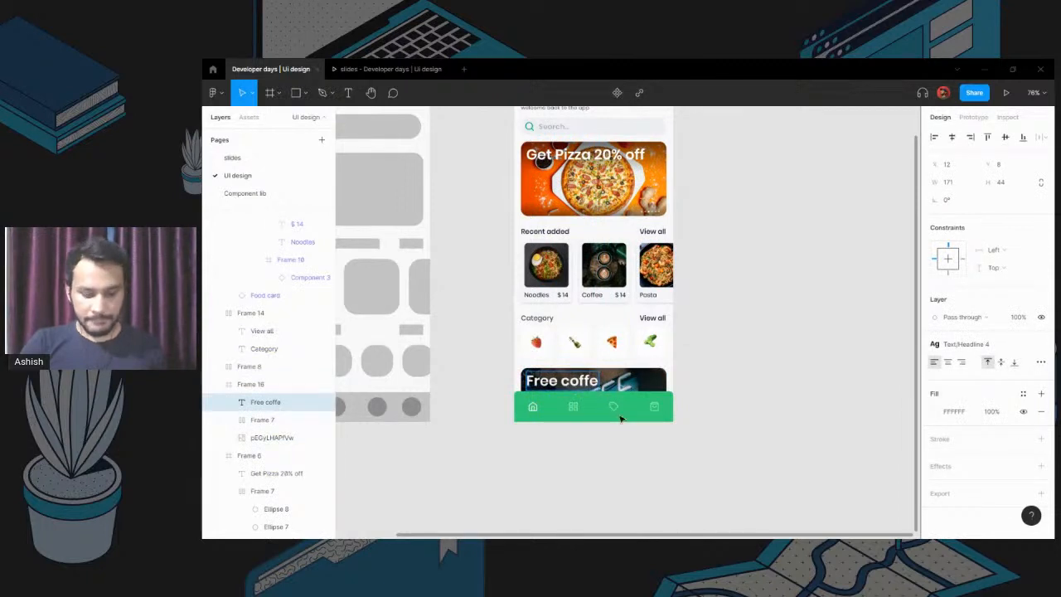
type("e")
key("Escape")
scroll(746, 365, "down", 4)
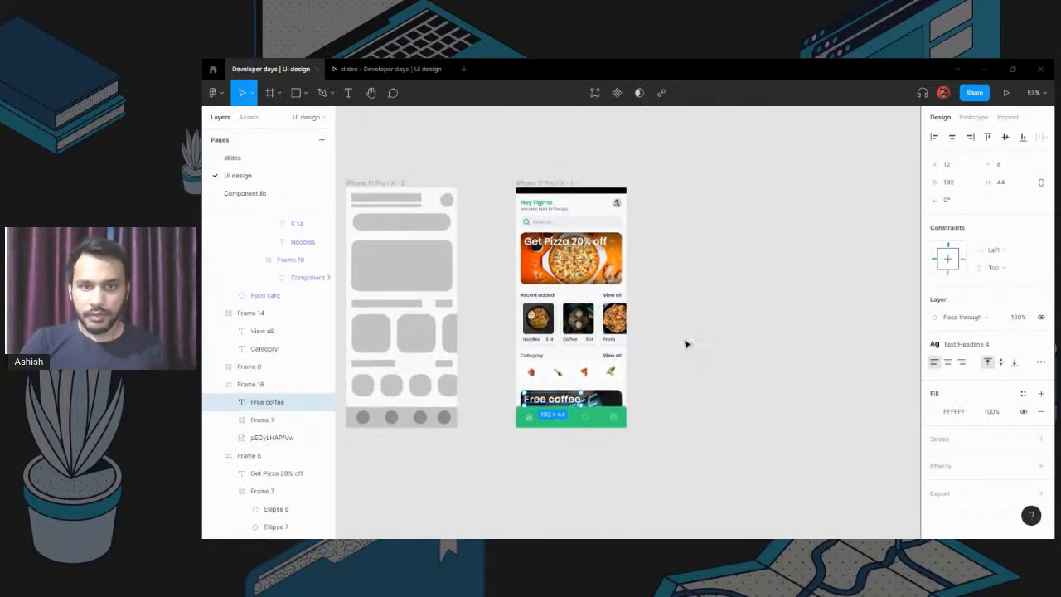
scroll(687, 344, "up", 2)
left_click(743, 235)
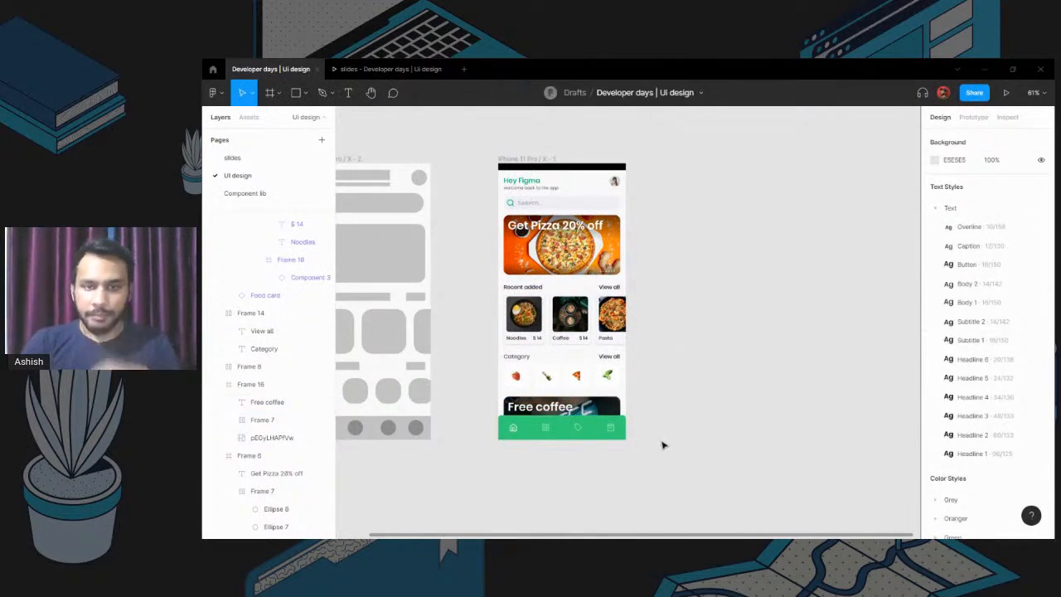
Step: Move the home screen frame closer to the grey wireframe frame on the canvas
left_click_drag(524, 159, 506, 169)
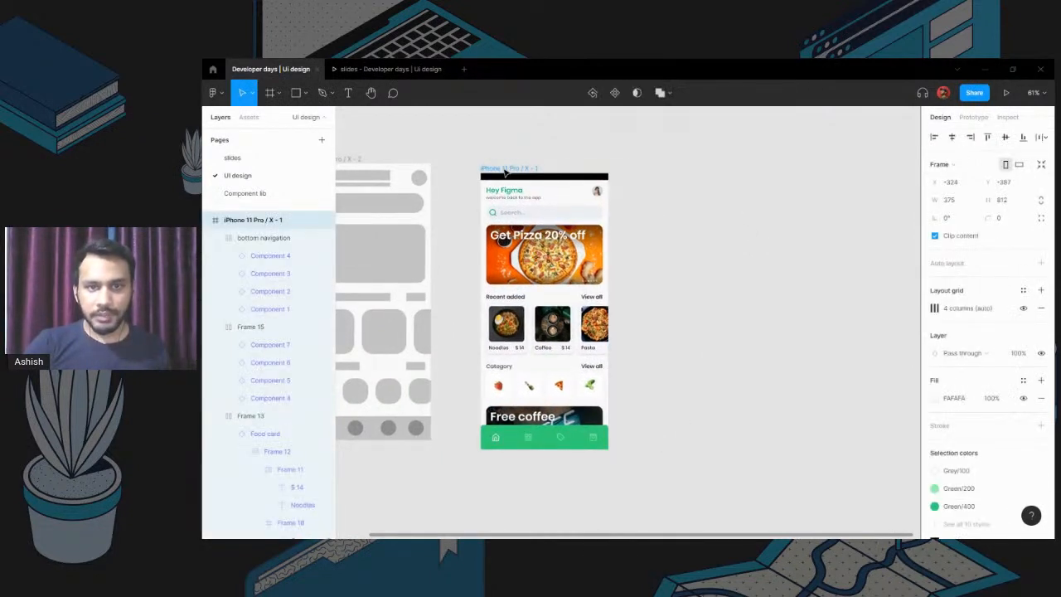
left_click(717, 192)
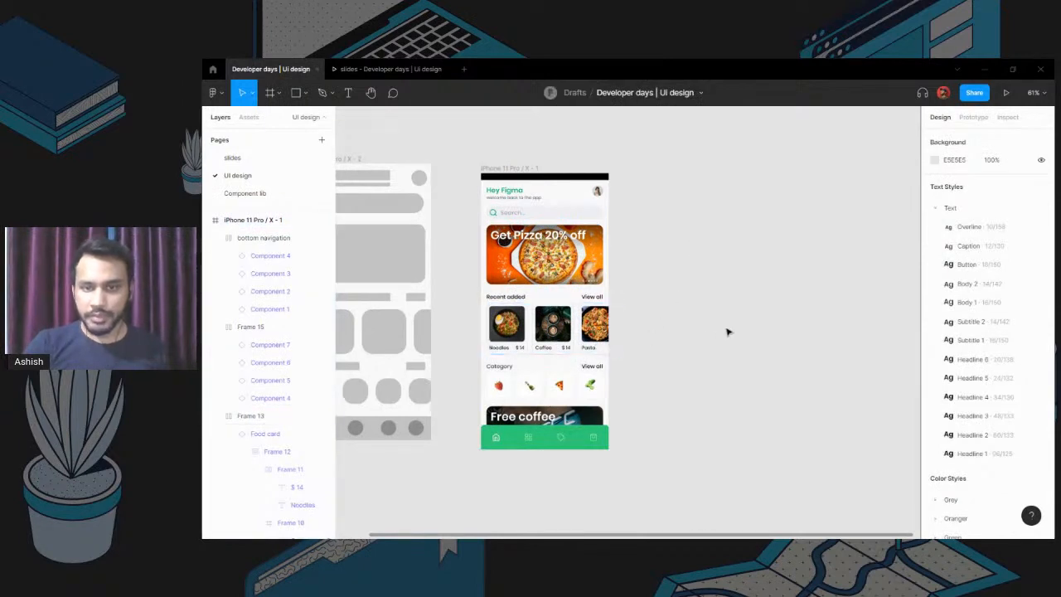
scroll(700, 324, "down", 3)
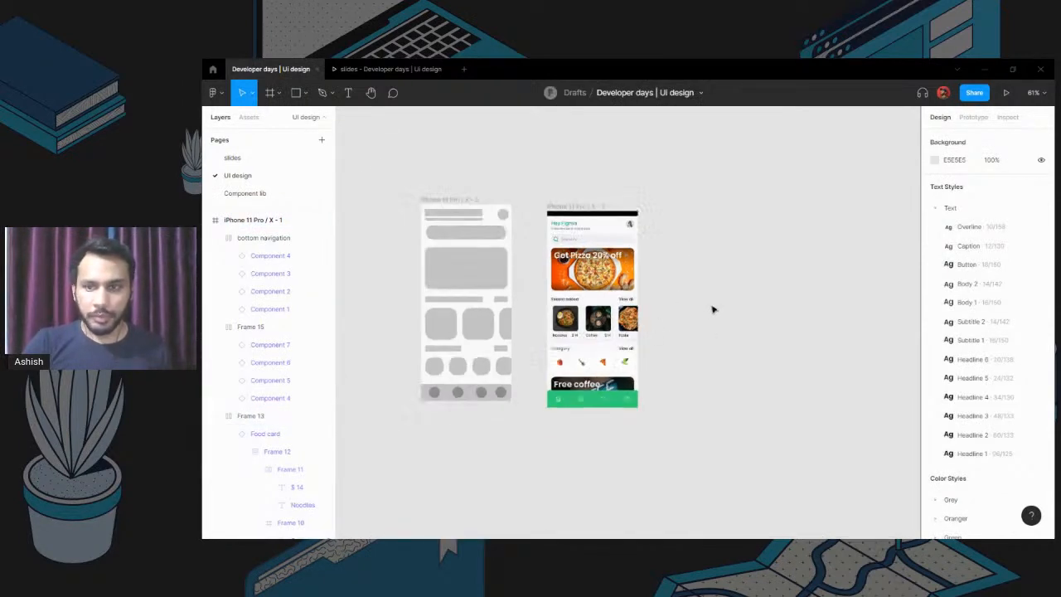
scroll(668, 302, "up", 3)
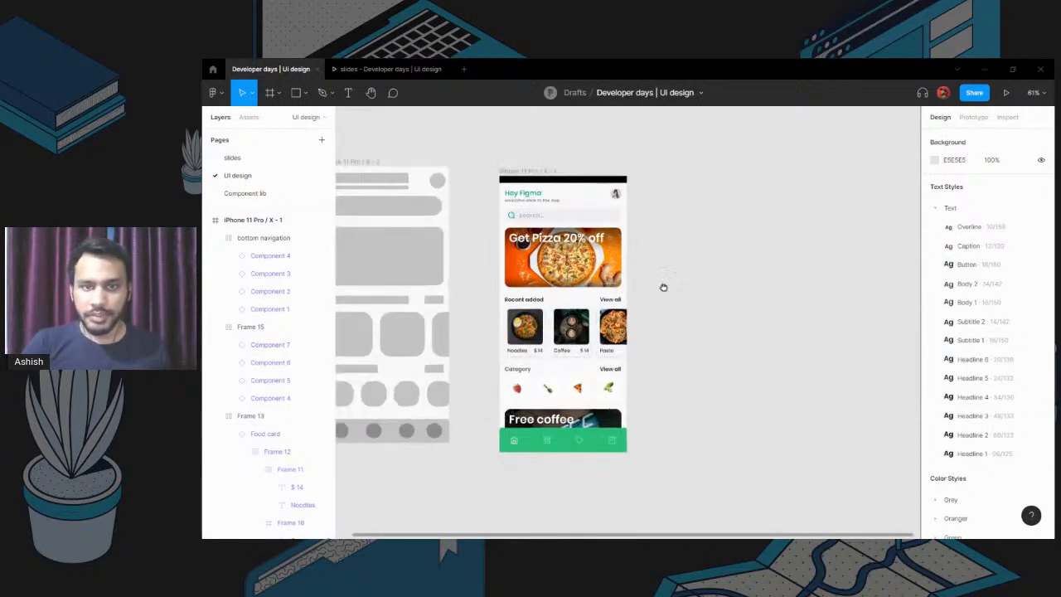
left_click(543, 164)
left_click(651, 180)
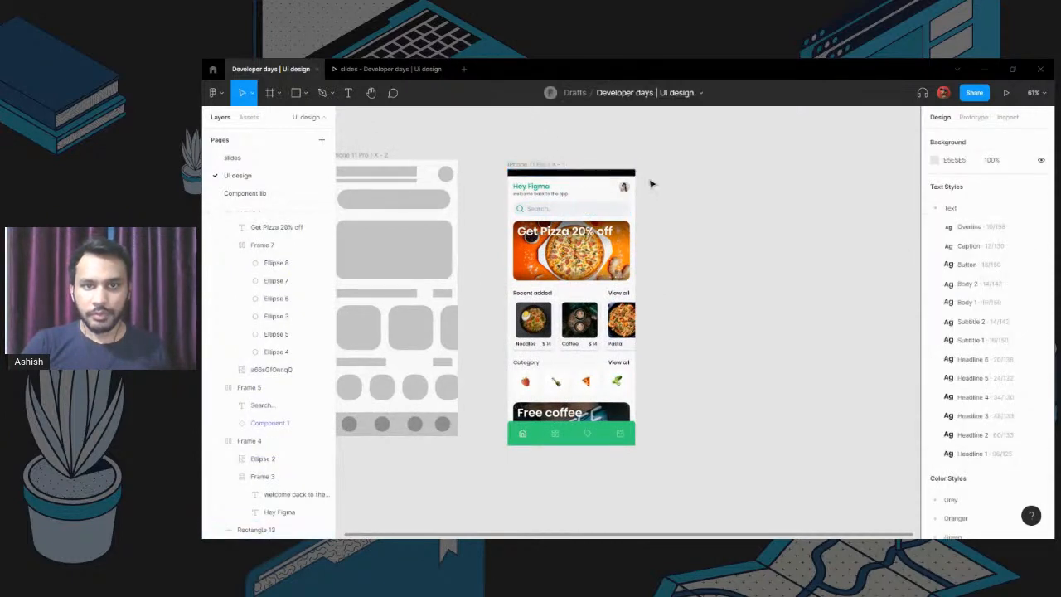
scroll(688, 218, "left", 2)
left_click(576, 156)
left_click_drag(576, 155, 564, 151)
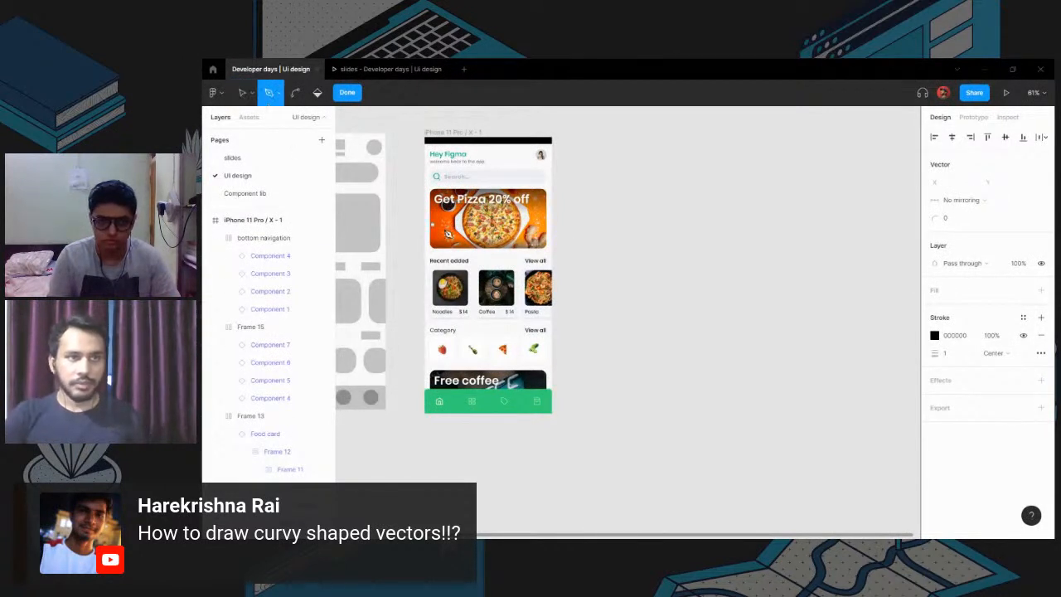
scroll(642, 290, "up", 2)
left_click_drag(677, 276, 668, 282)
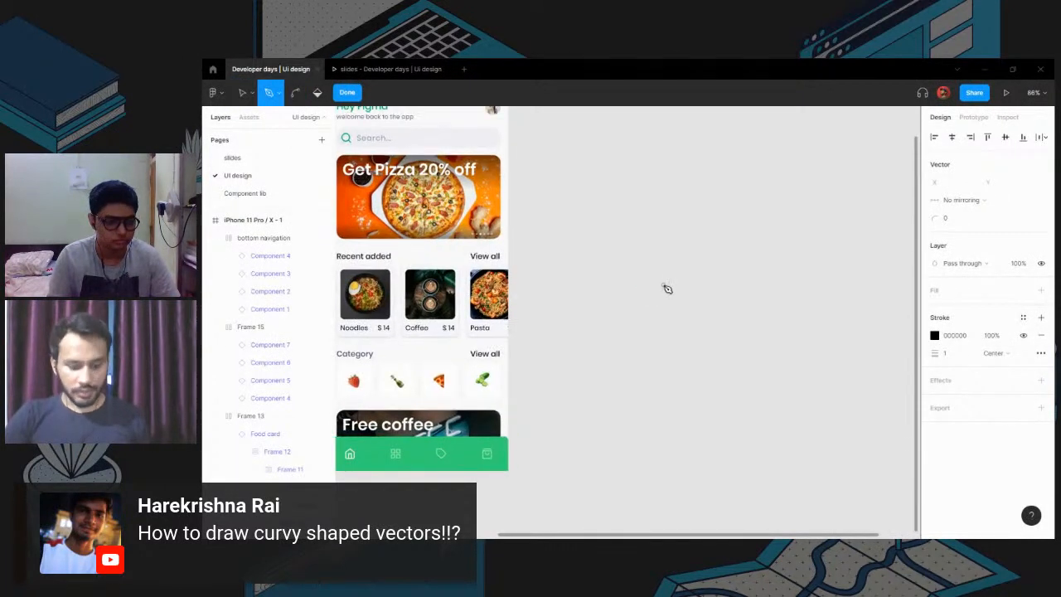
key("v")
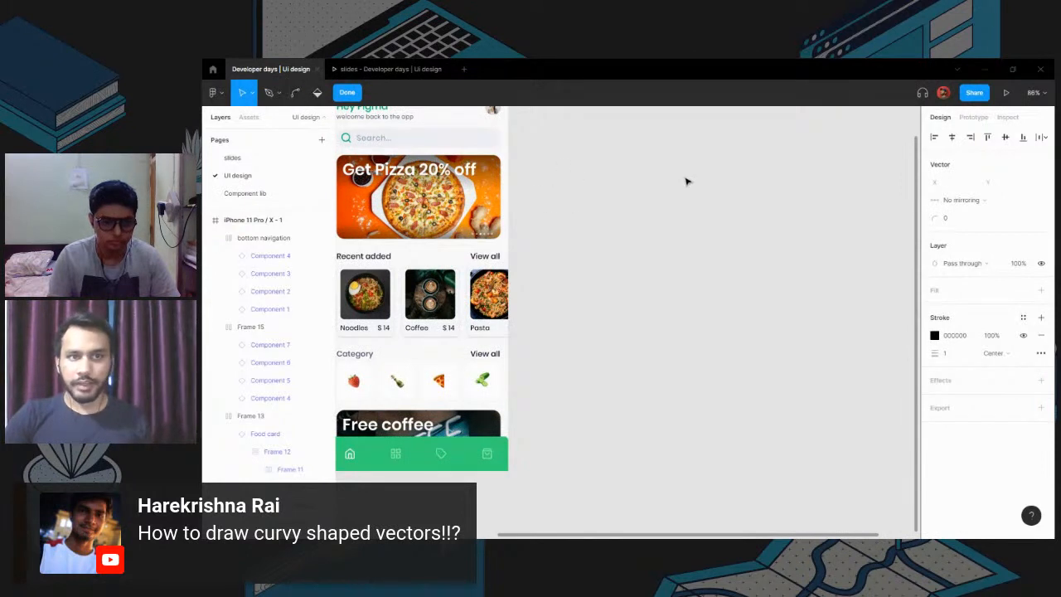
left_click(346, 92)
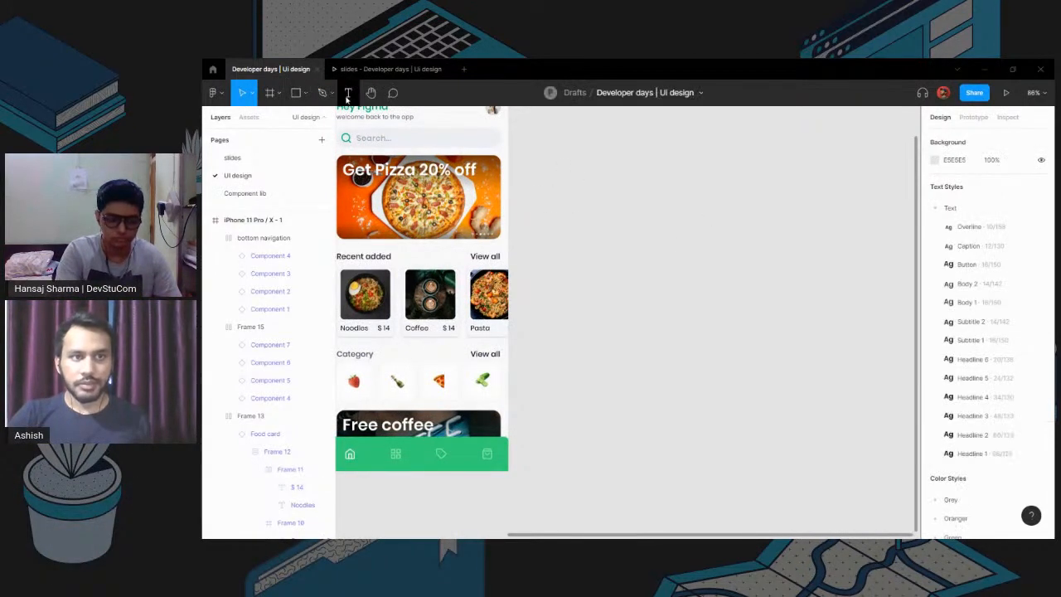
Step: Draw an open S-shaped curve through three points with the Pen tool on the empty canvas beside the home screen
scroll(676, 249, "up", 5)
key("p")
scroll(684, 298, "down", 4)
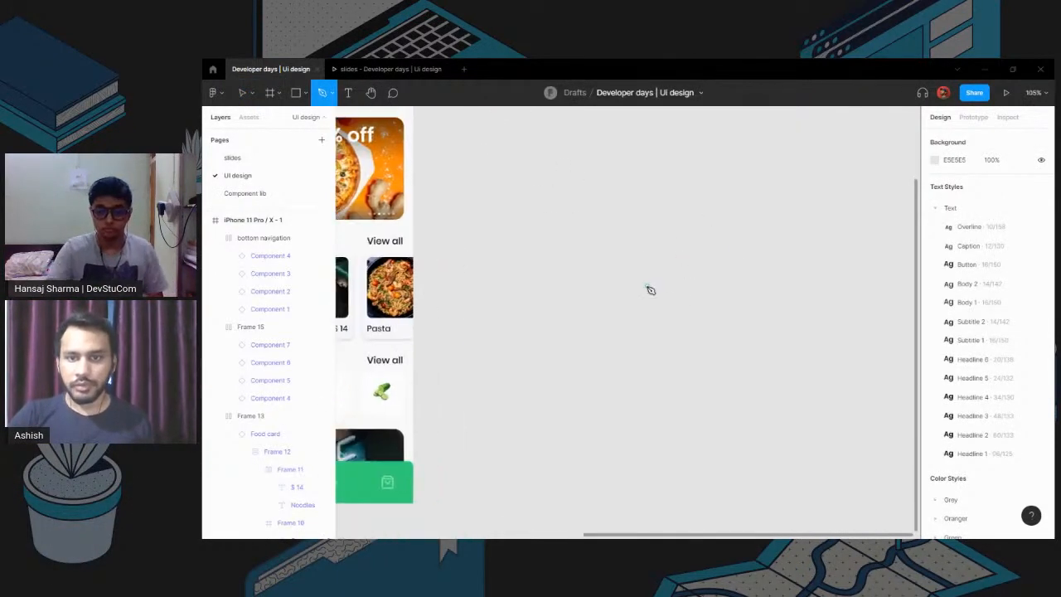
left_click(549, 296)
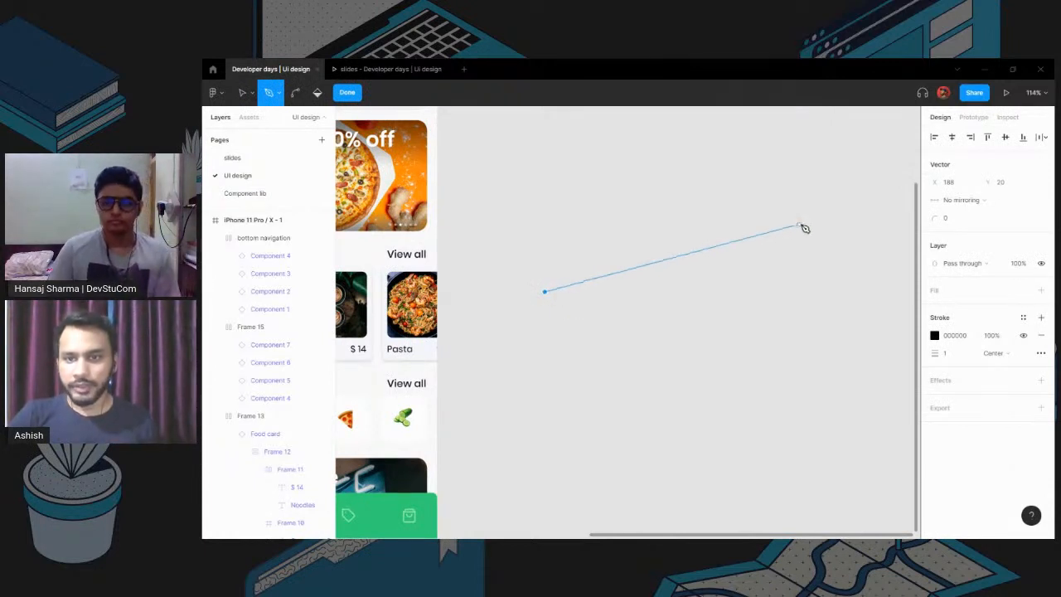
left_click_drag(804, 223, 829, 289)
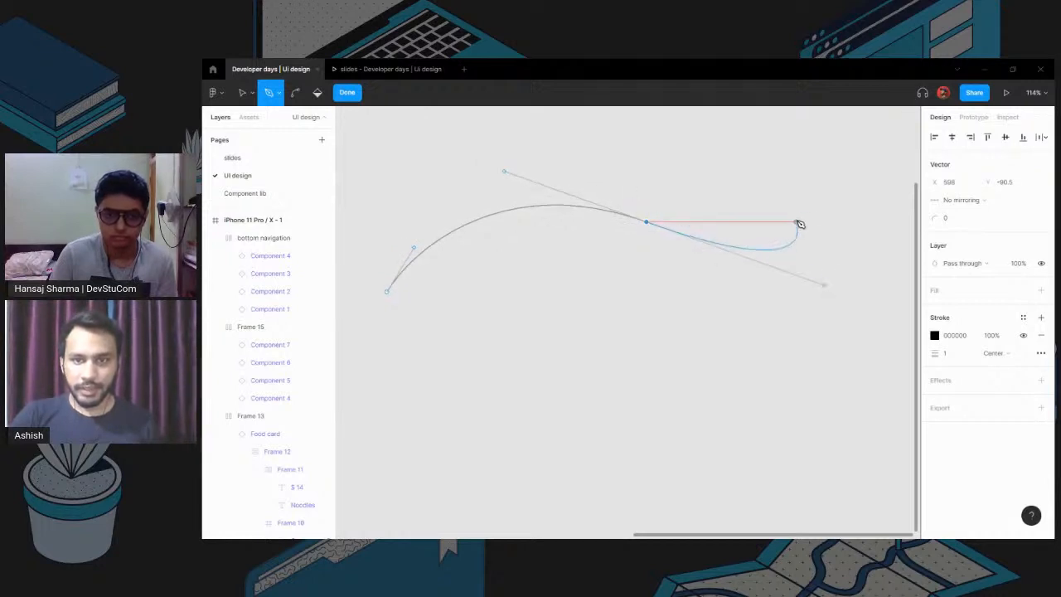
left_click_drag(857, 205, 813, 239)
scroll(814, 239, "down", 2)
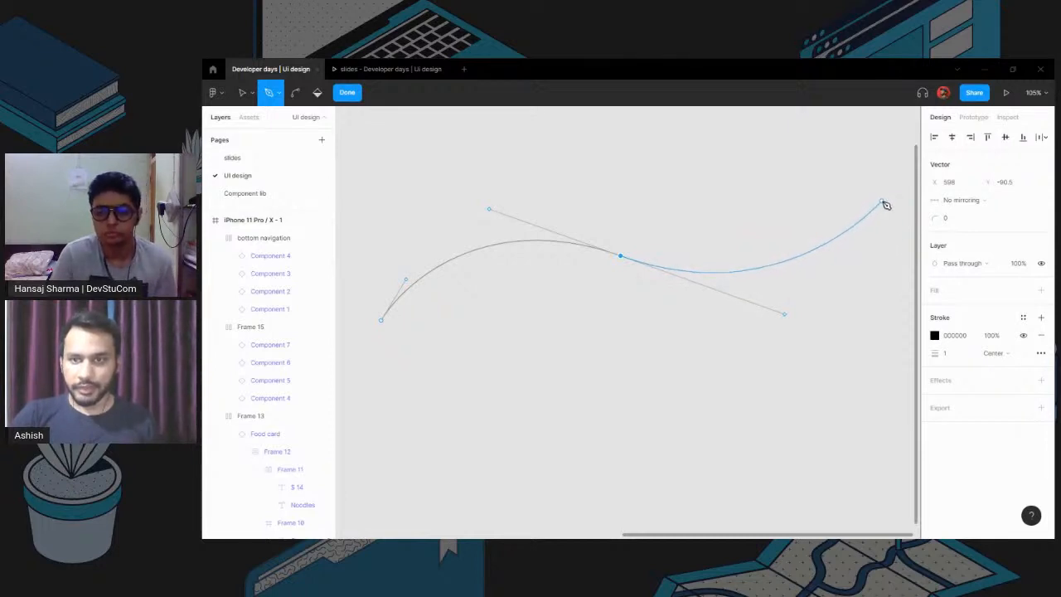
left_click(885, 200)
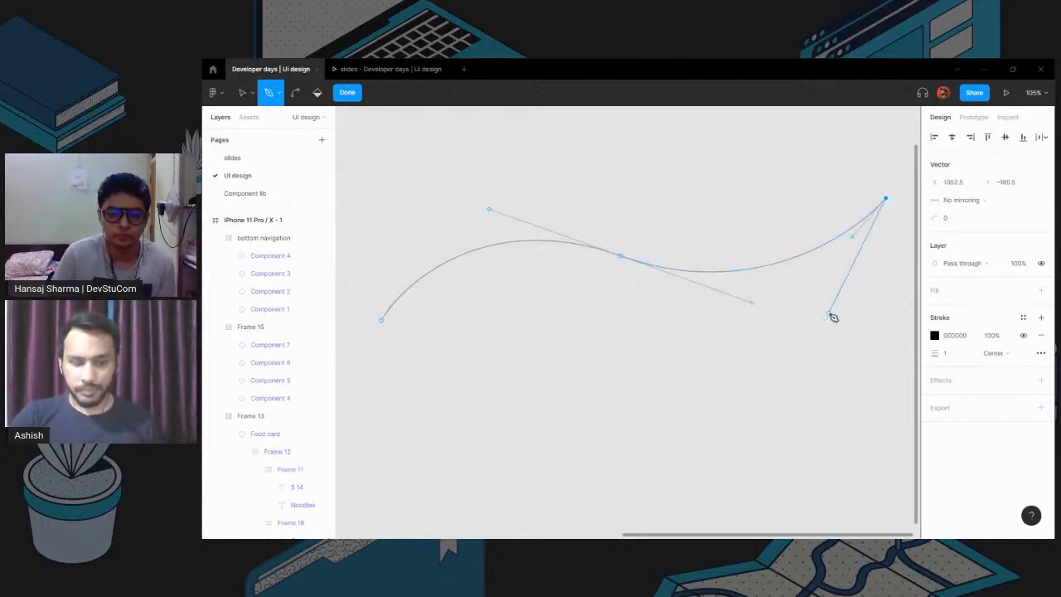
key("Escape")
key("Escape")
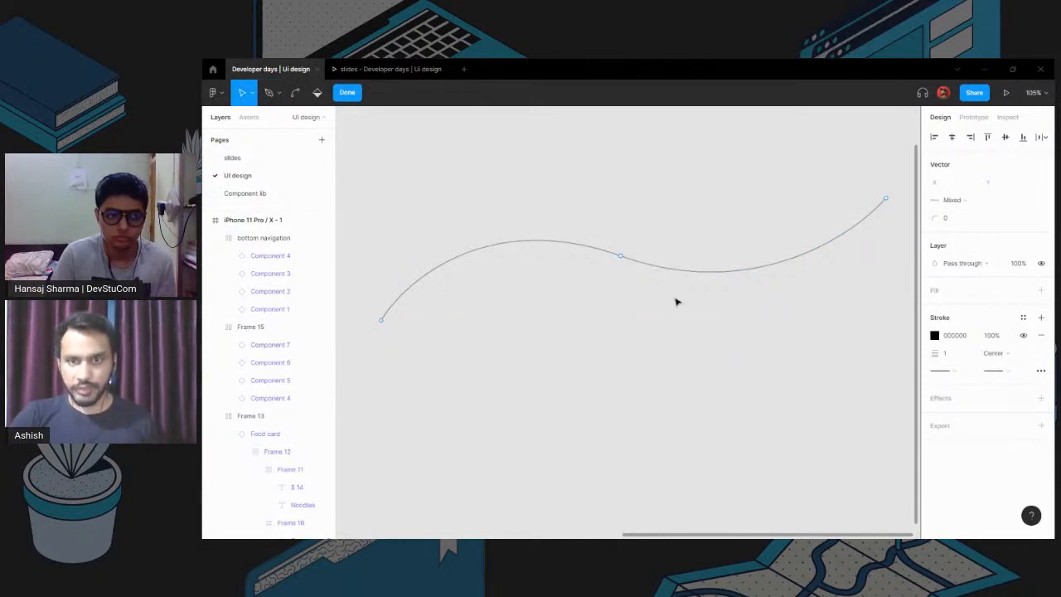
left_click(621, 257)
key("Escape")
left_click(682, 306)
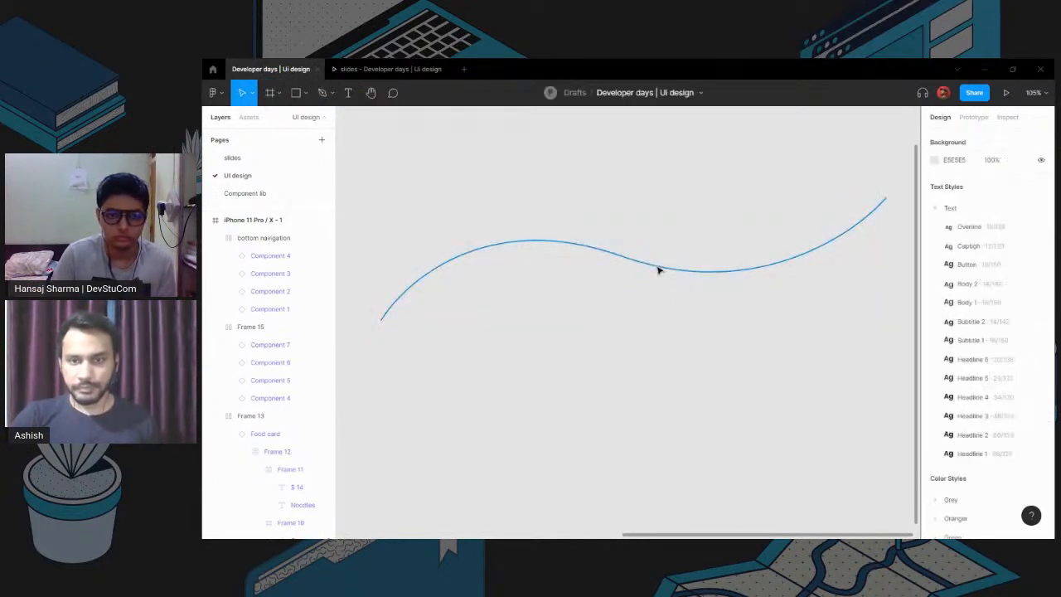
Step: Reshape the S-shaped curve by pulling the Bézier handles of its middle point so its first half bends downward
double_click(659, 270)
left_click(621, 256)
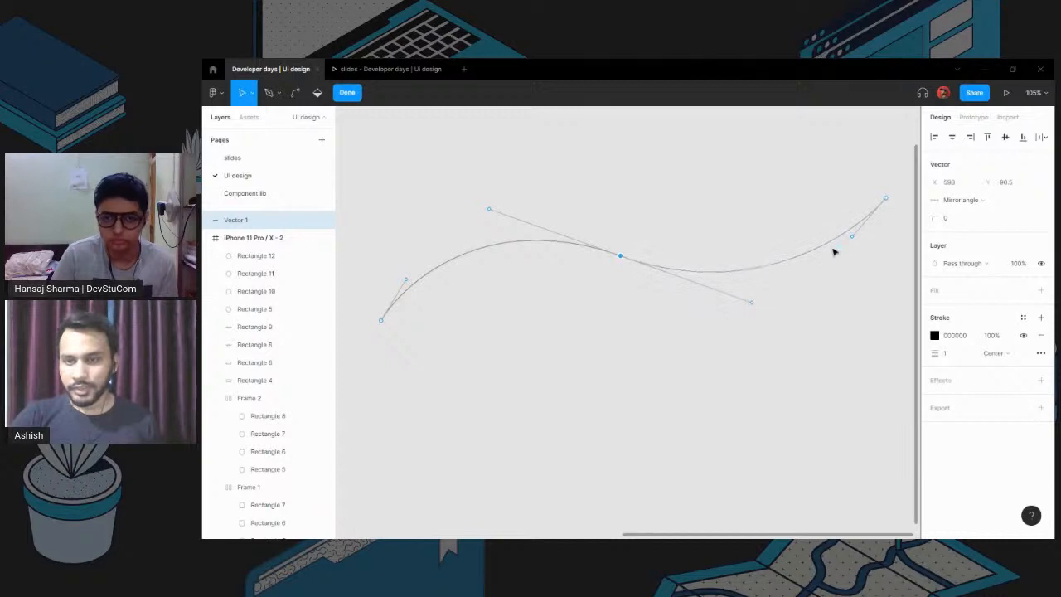
left_click_drag(754, 305, 805, 325)
left_click_drag(489, 207, 608, 457)
left_click(456, 184)
left_click(694, 379)
scroll(693, 380, "down", 3)
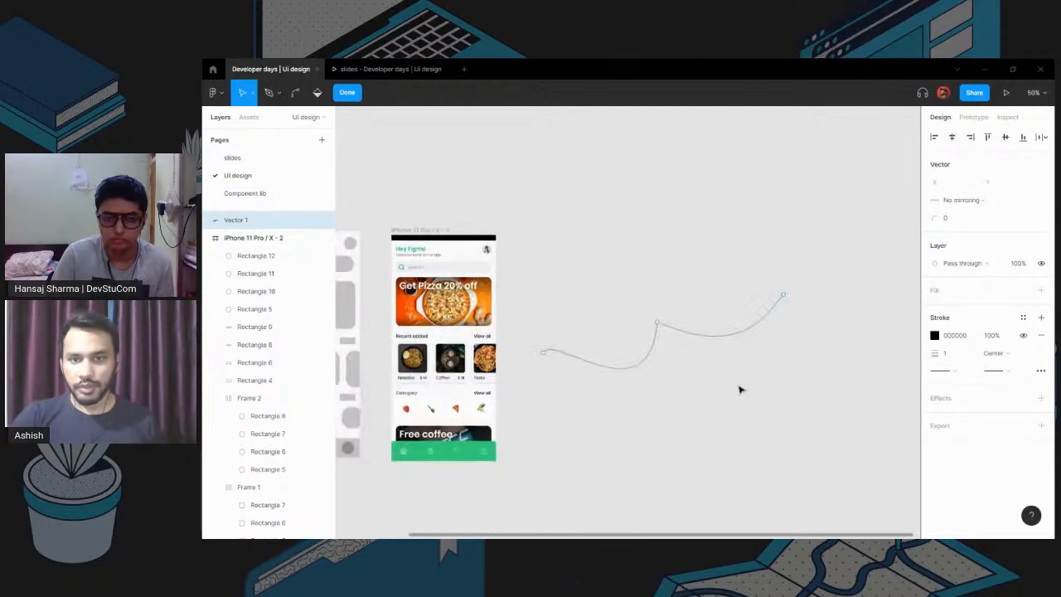
Step: Delete the reshaped practice curve from the canvas
left_click(657, 322)
left_click(609, 233)
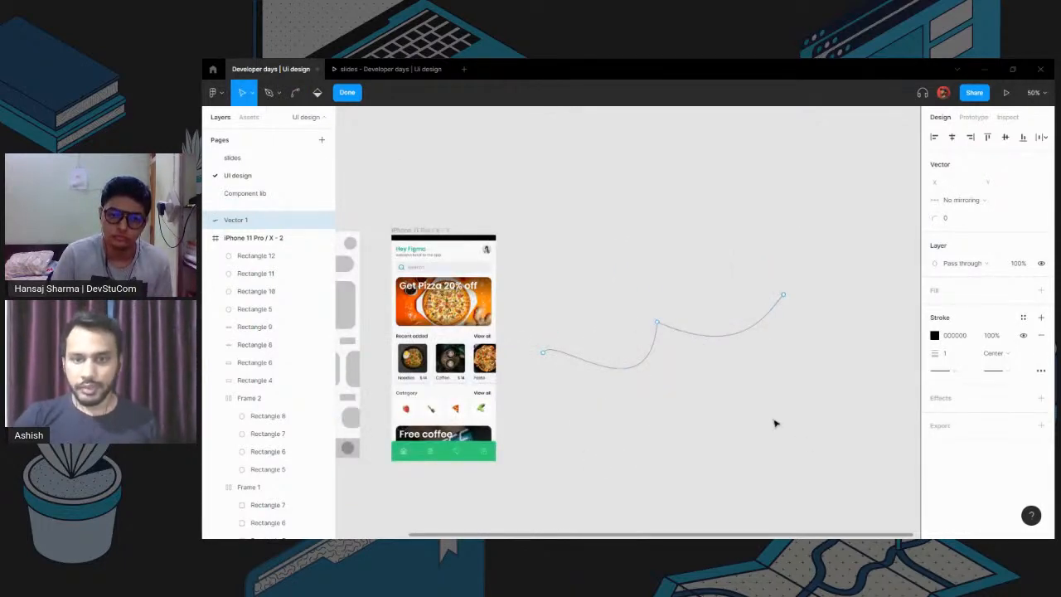
left_click_drag(804, 431, 570, 205)
key("Escape")
scroll(725, 398, "up", 5)
left_click(739, 392)
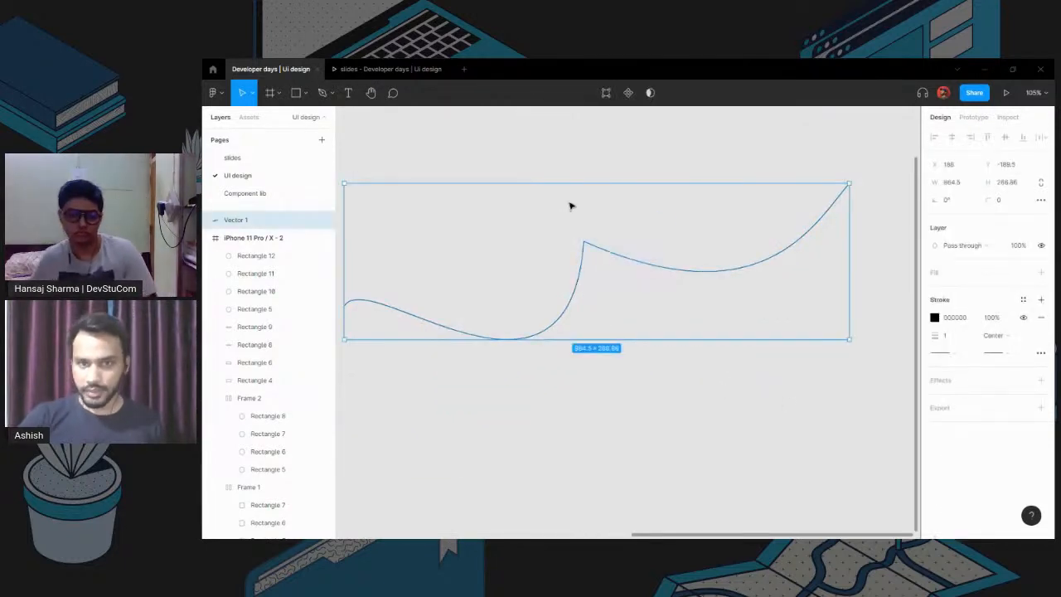
key("Delete")
Step: Draw a wavy open path of four curved points rising to the right with the Pen tool, about 565 by 327 overall
left_click(322, 92)
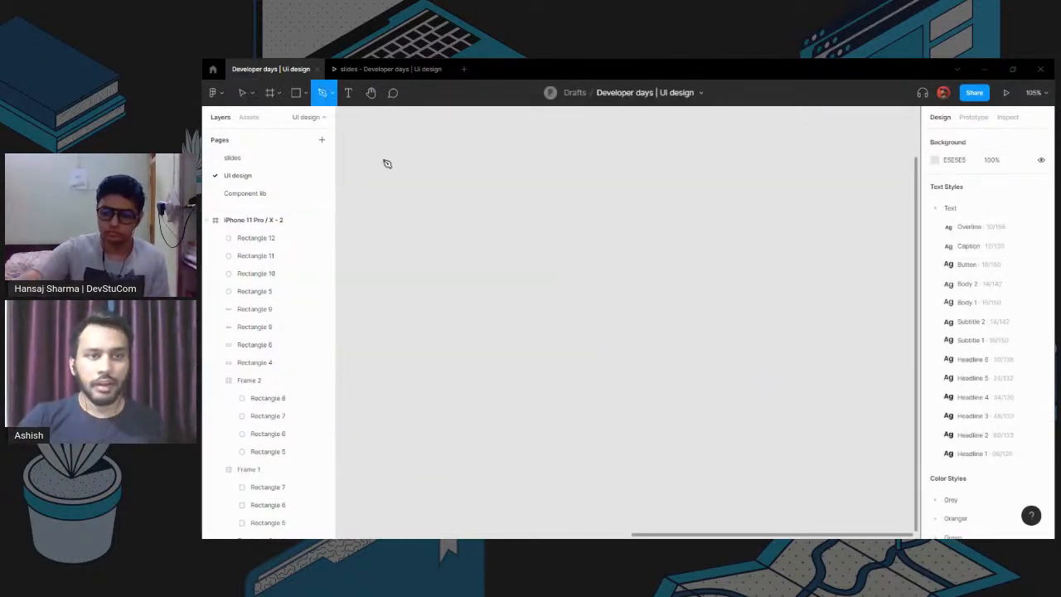
left_click(502, 231)
mouse_move(596, 173)
left_mouse_down()
mouse_move(616, 197)
mouse_move(691, 204)
left_mouse_up()
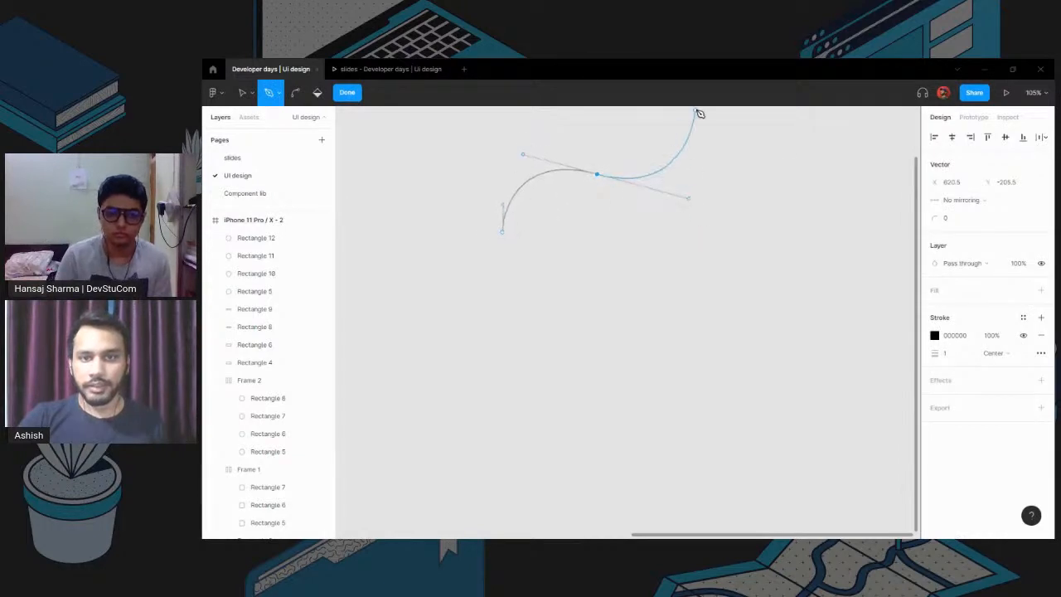
left_click_drag(710, 113, 845, 133)
key("ctrl+z")
left_click_drag(651, 255, 594, 435)
left_click_drag(645, 324, 678, 226)
key("ctrl+z")
key("ctrl+z")
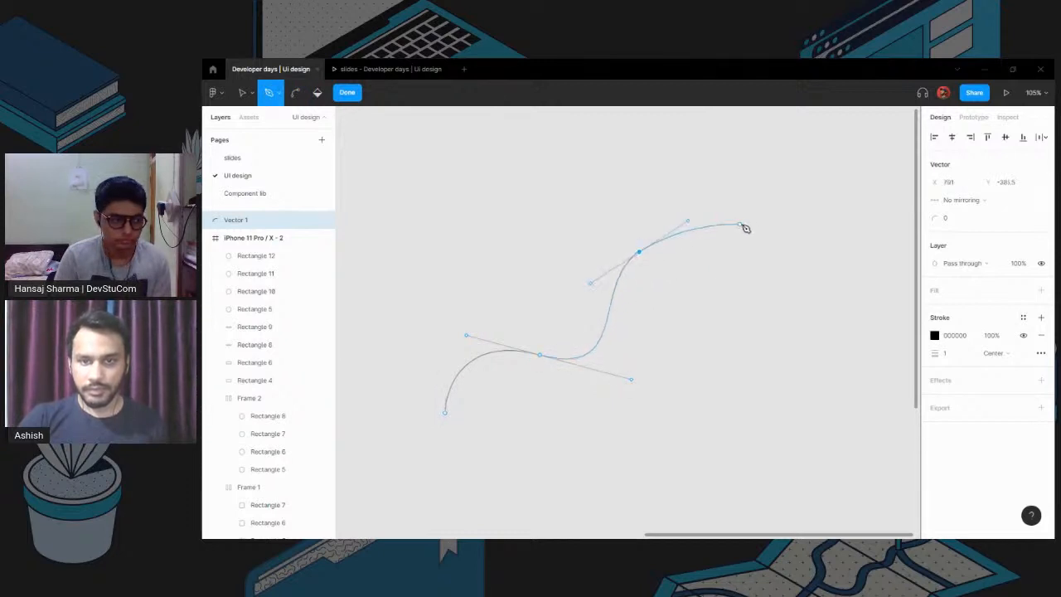
left_click_drag(776, 223, 808, 178)
key("Escape")
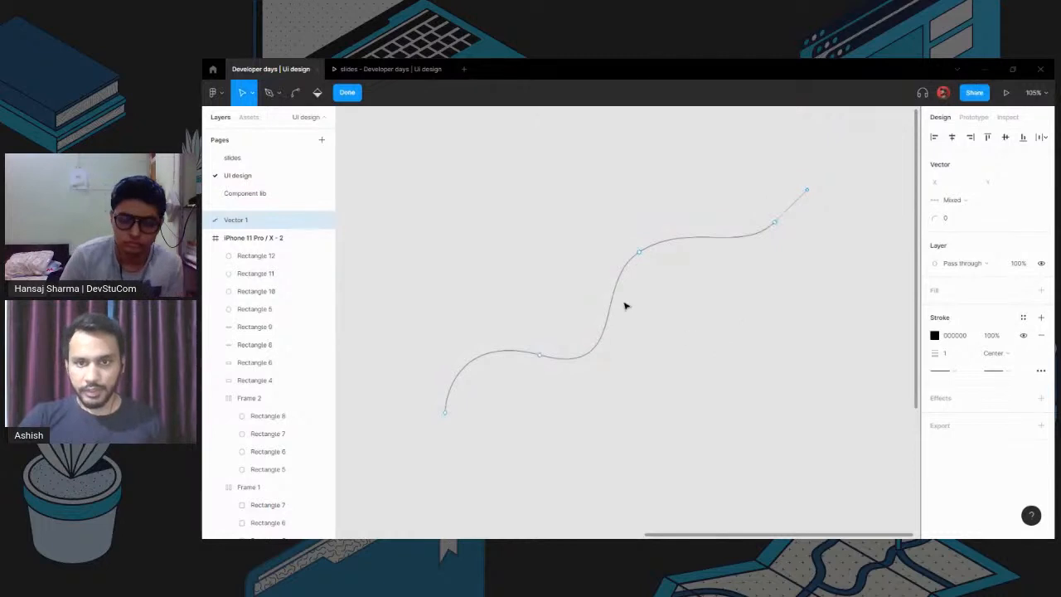
key("Escape")
Step: Copy the wavy path slightly below itself and repeat the duplication to build a band of evenly spaced parallel curves
mouse_move(617, 286)
left_mouse_down()
mouse_move(615, 300)
mouse_move(619, 291)
left_mouse_up()
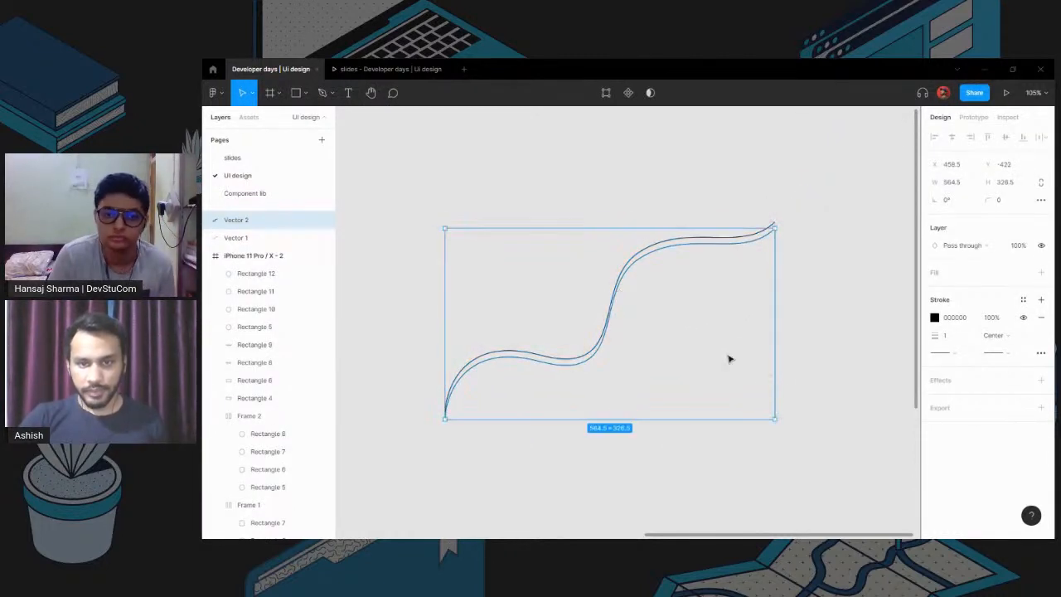
key("ctrl+d")
key("ctrl+d")
key("ctrl+d")
key("ctrl+d")
key("ctrl+d")
key("ctrl+d")
key("ctrl+d")
key("ctrl+d")
key("ctrl+d")
key("ctrl+d")
key("ctrl+d")
key("ctrl+d")
key("ctrl+d")
key("ctrl+d")
key("ctrl+d")
key("ctrl+d")
key("ctrl+d")
key("ctrl+d")
key("ctrl+d")
key("ctrl+d")
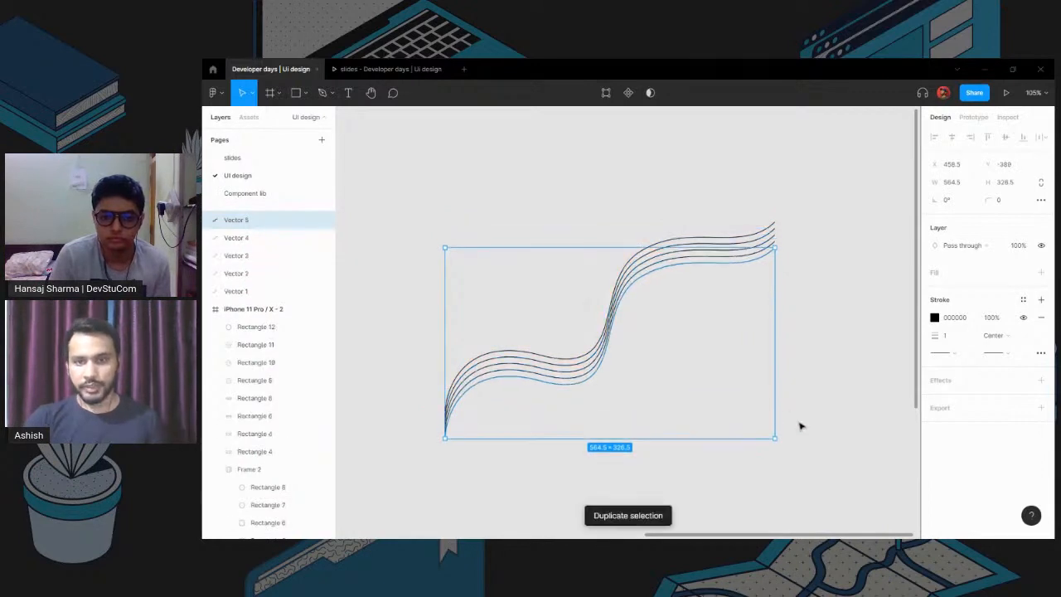
Step: Keep duplicating the wavy path at the same spacing until the band holds 41 parallel curves, and deselect it
key("ctrl+d")
key("ctrl+d")
key("ctrl+d")
key("ctrl+d")
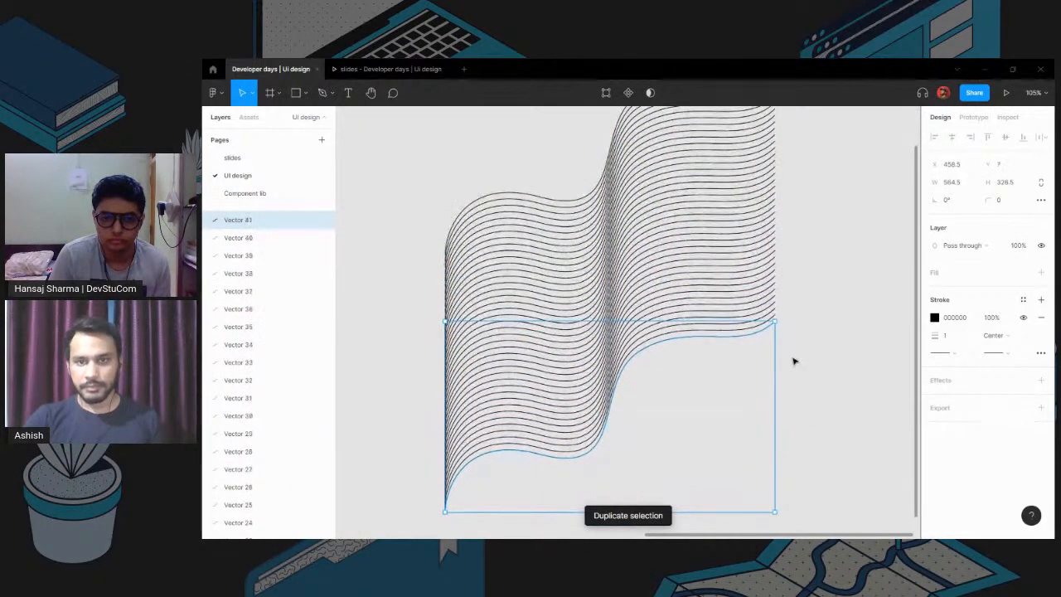
scroll(794, 360, "down", 3)
left_click(815, 351)
scroll(818, 379, "up", 1)
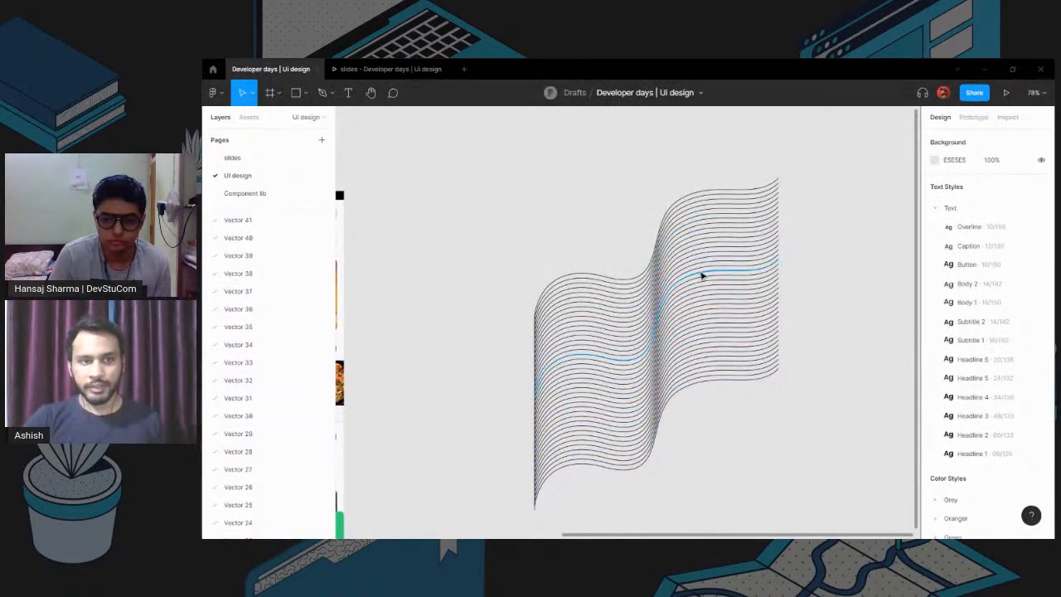
Step: Select all the wavy curves in the band and combine them into one shape with Union
left_click_drag(811, 481, 537, 135)
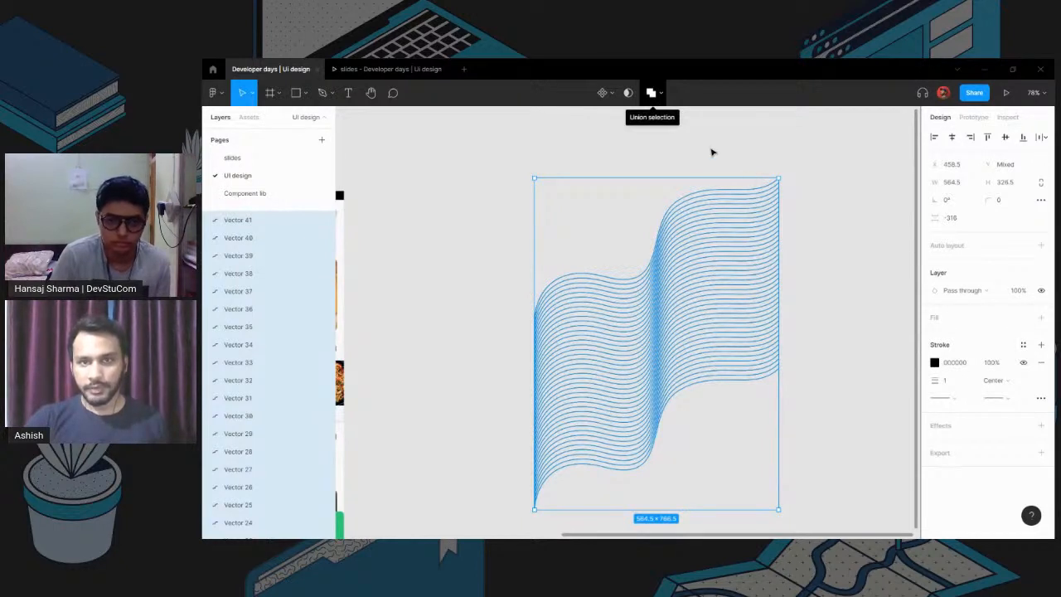
left_click(651, 93)
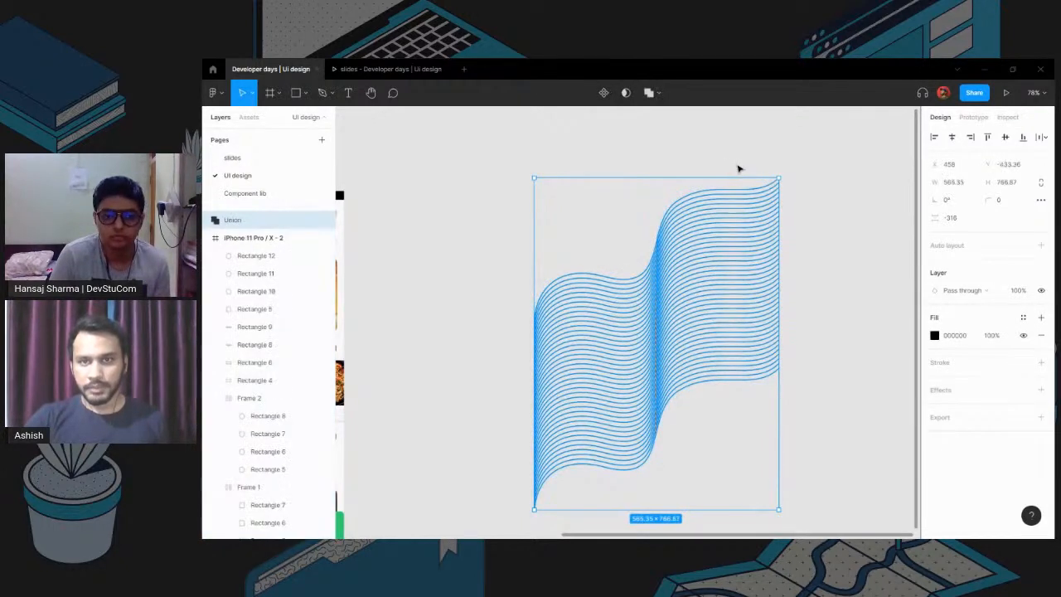
left_click(827, 327)
left_click(741, 334)
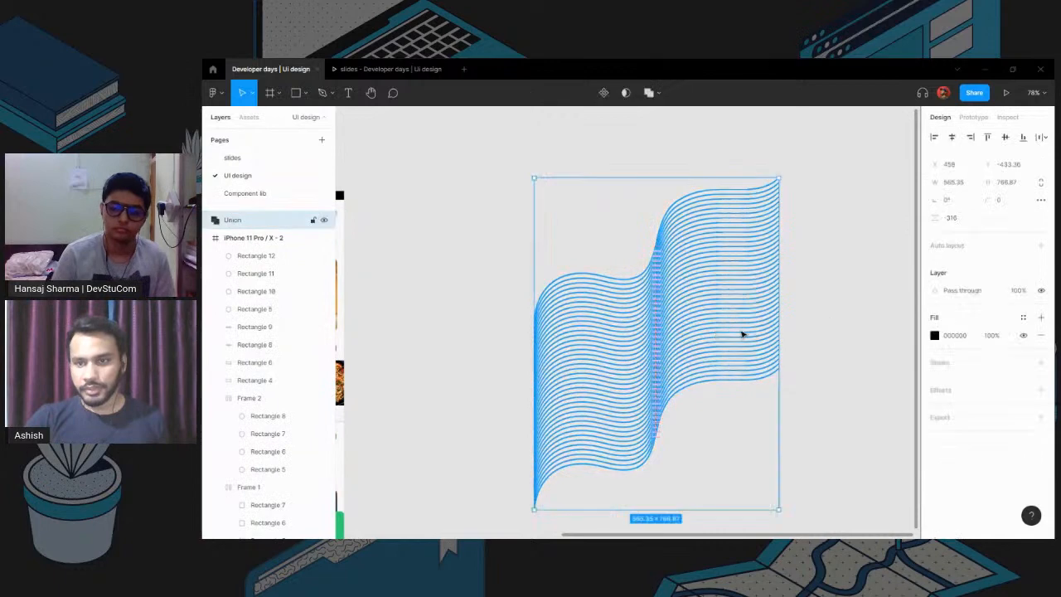
Step: Apply a color style from the Green group to the fill of the united wave shape
left_click(934, 335)
left_click(1023, 317)
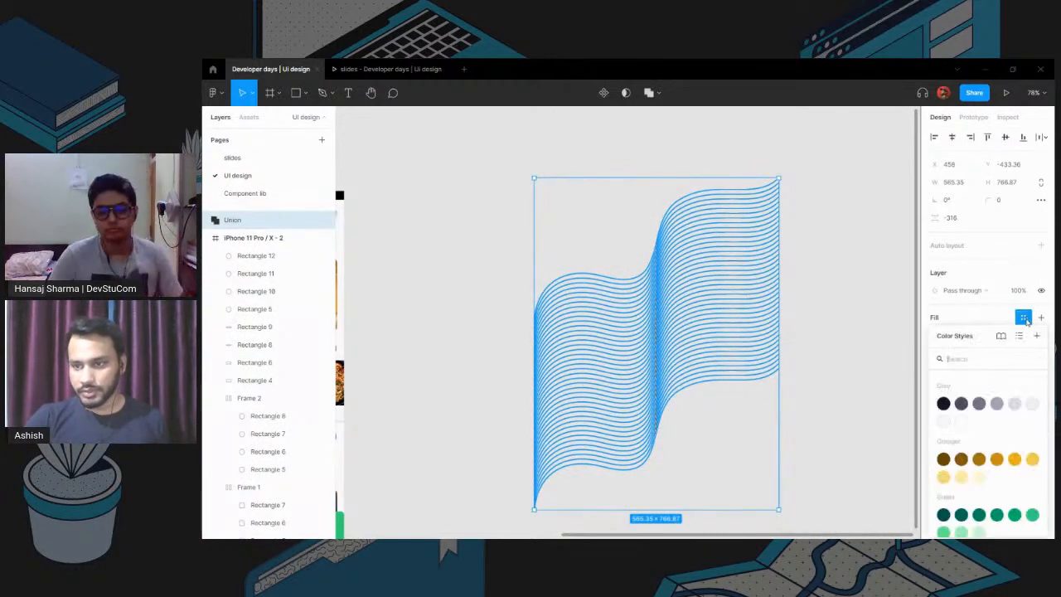
left_click(1001, 515)
left_click(829, 313)
Step: Delete the united wave pattern from the canvas beside the food app home screen
scroll(824, 304, "down", 2)
left_click_drag(825, 303, 864, 289)
scroll(824, 267, "up", 1)
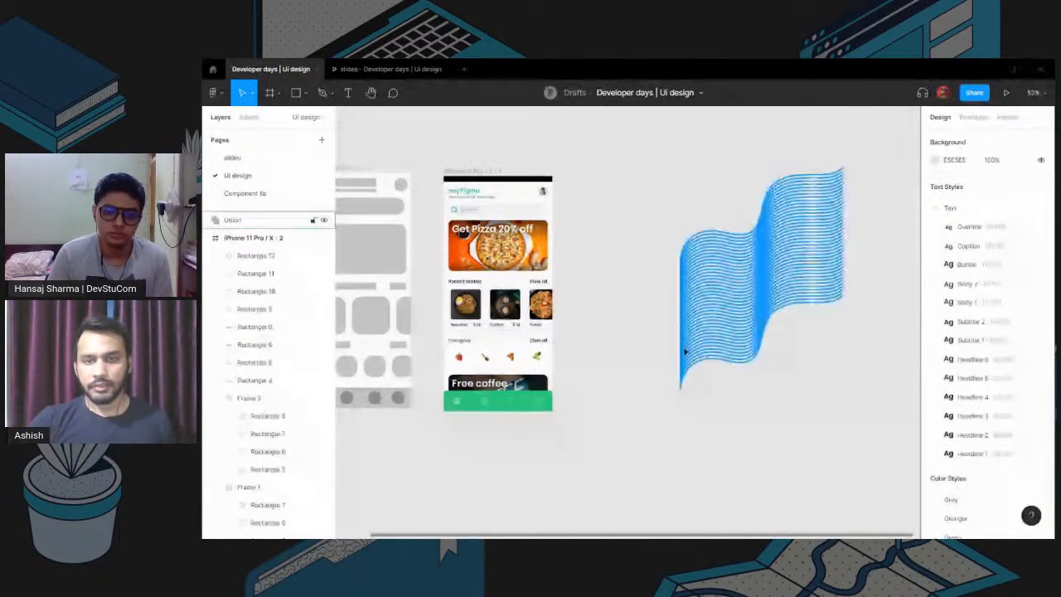
scroll(582, 317, "up", 3)
left_click_drag(595, 292, 574, 320)
scroll(576, 319, "down", 5)
left_click_drag(665, 305, 650, 336)
left_click_drag(748, 429, 653, 266)
key("Delete")
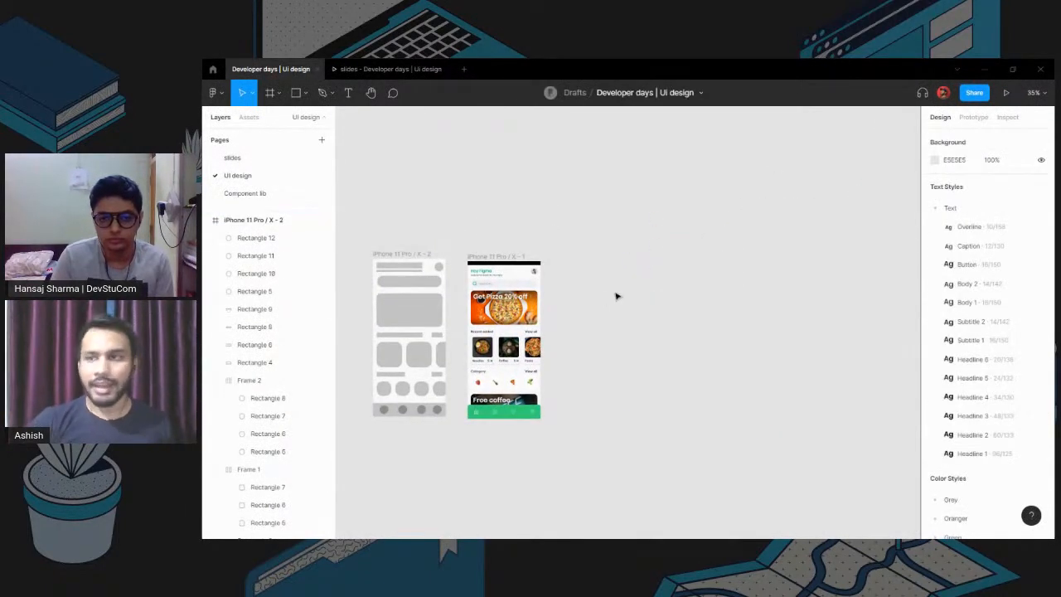
scroll(602, 291, "up", 3)
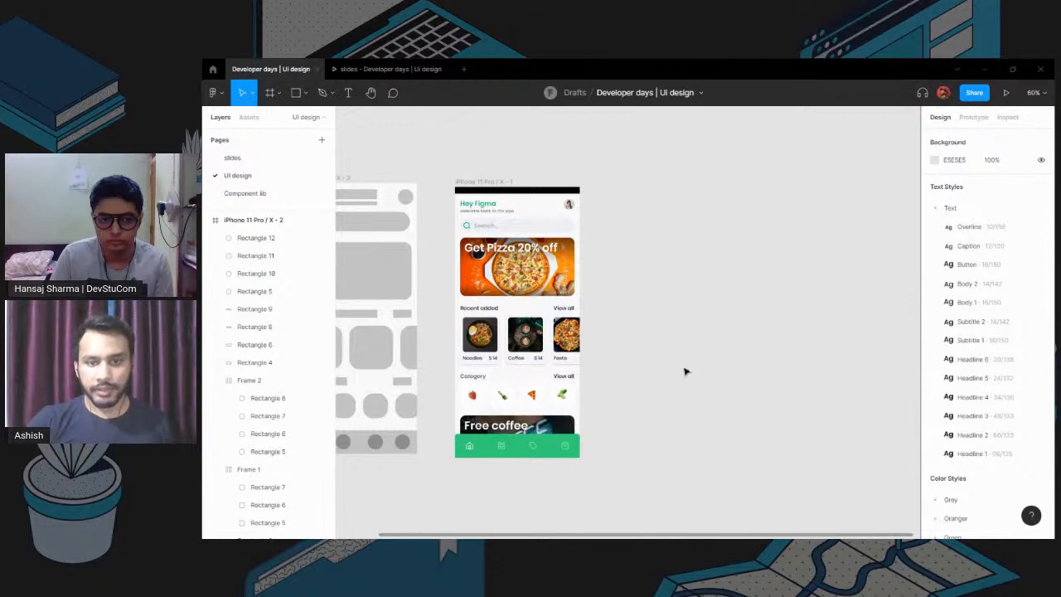
mouse_move(665, 328)
left_mouse_down()
mouse_move(670, 315)
mouse_move(648, 327)
left_mouse_up()
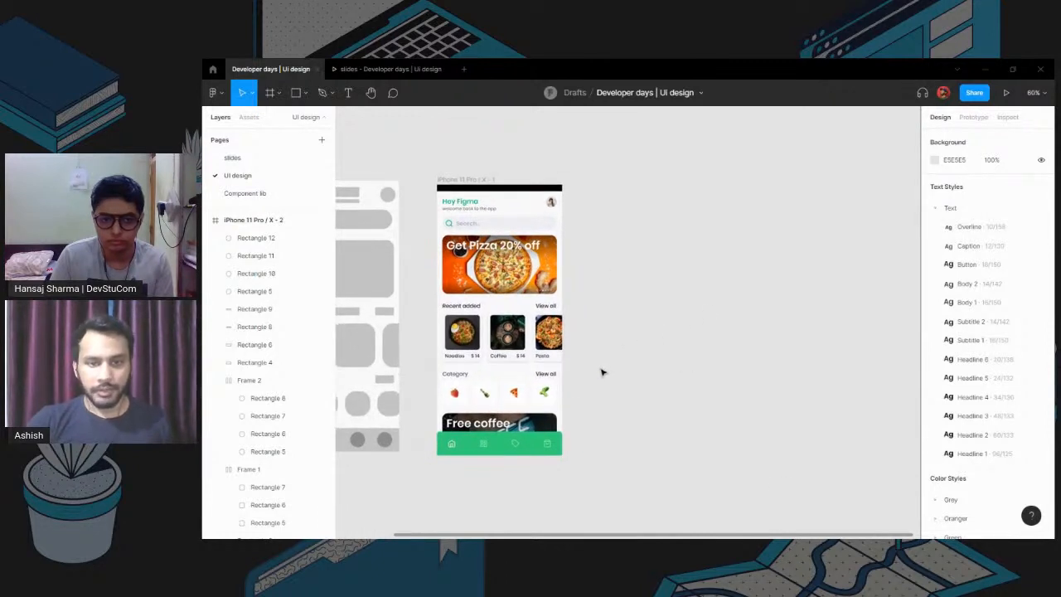
left_click_drag(583, 390, 602, 359)
scroll(601, 357, "up", 3)
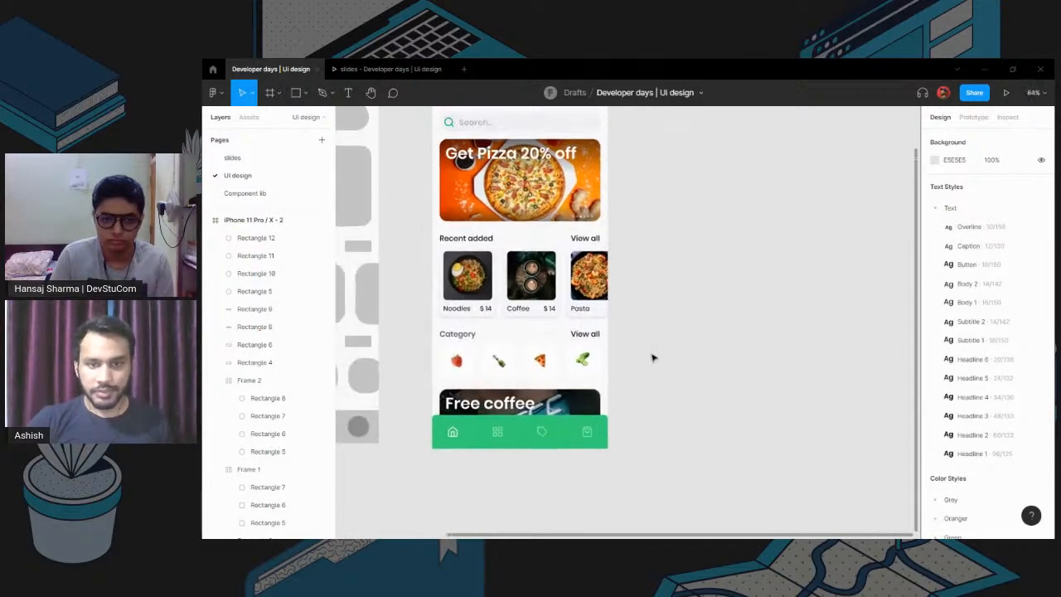
scroll(653, 358, "down", 3)
scroll(665, 315, "up", 1)
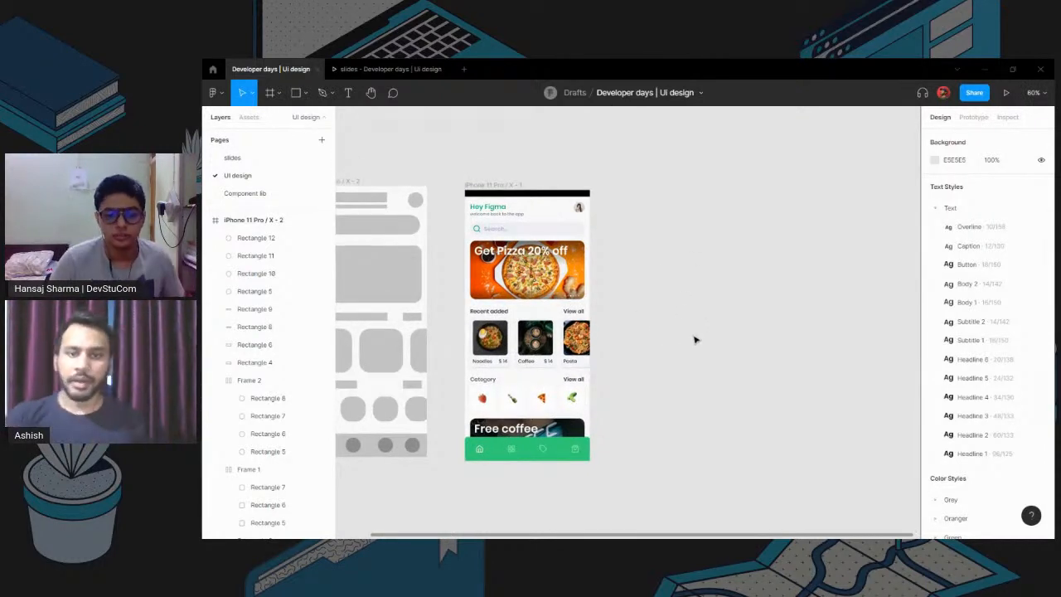
scroll(716, 265, "down", 1)
scroll(524, 164, "right", 3)
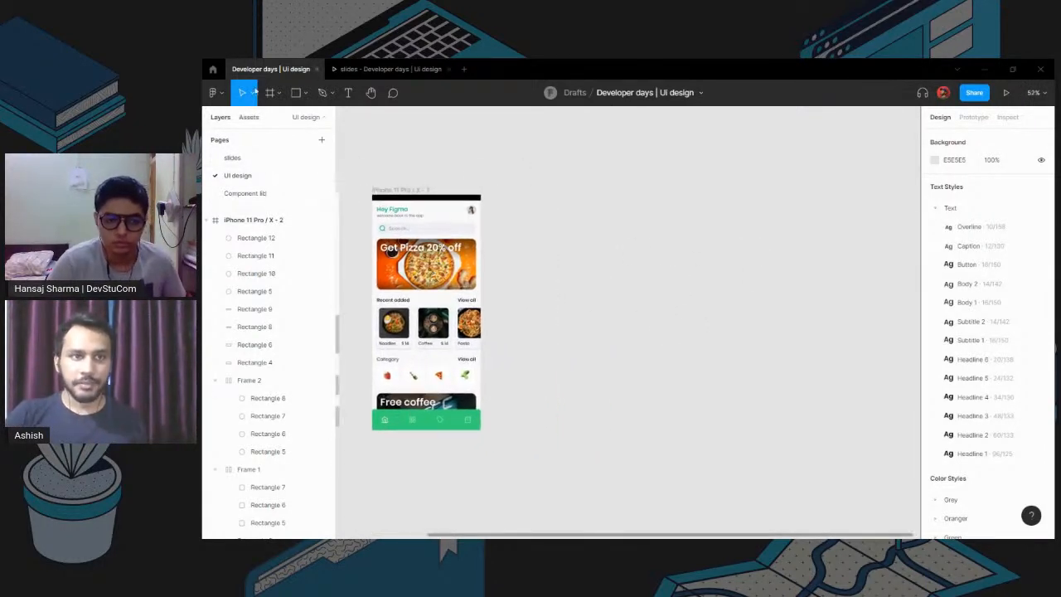
left_click(296, 92)
left_click(595, 196)
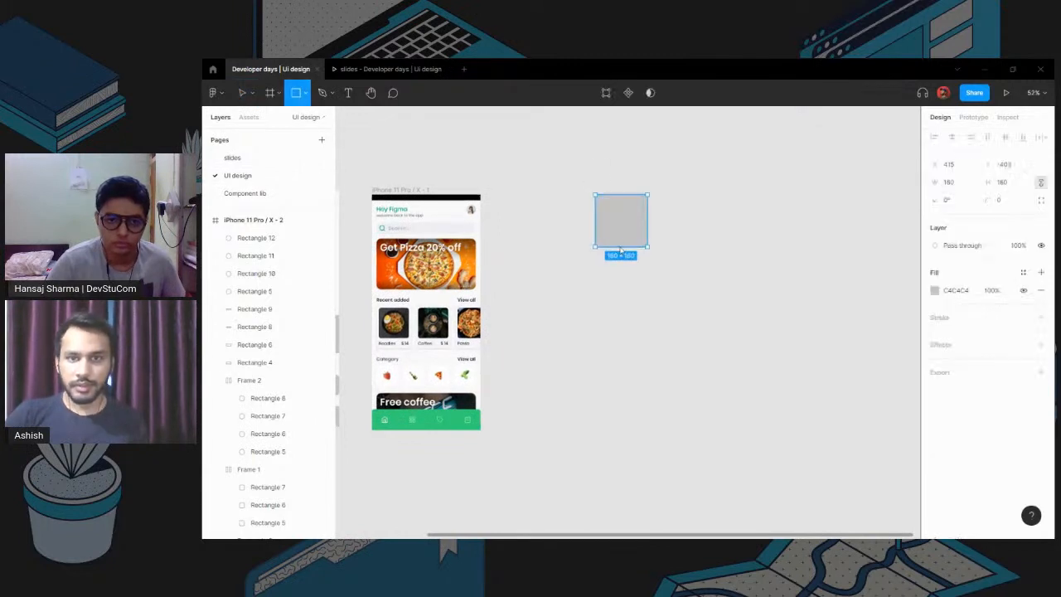
key("ctrl+z")
left_click(270, 92)
left_click_drag(585, 209, 699, 322)
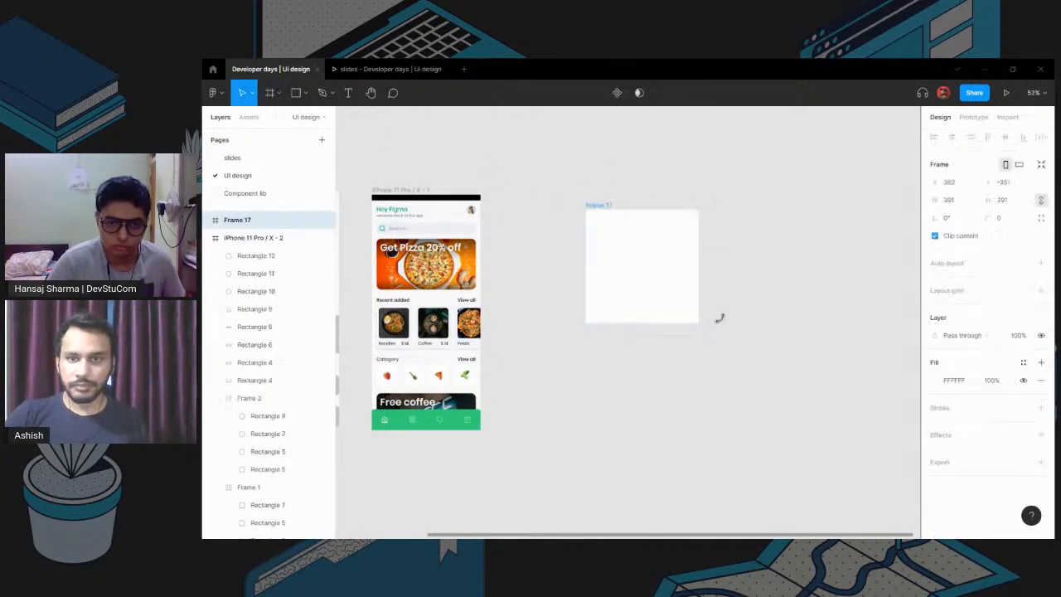
left_click(773, 297)
scroll(776, 296, "up", 3)
scroll(777, 299, "up", 1)
mouse_move(554, 299)
left_mouse_down()
mouse_move(744, 292)
mouse_move(739, 315)
left_mouse_up()
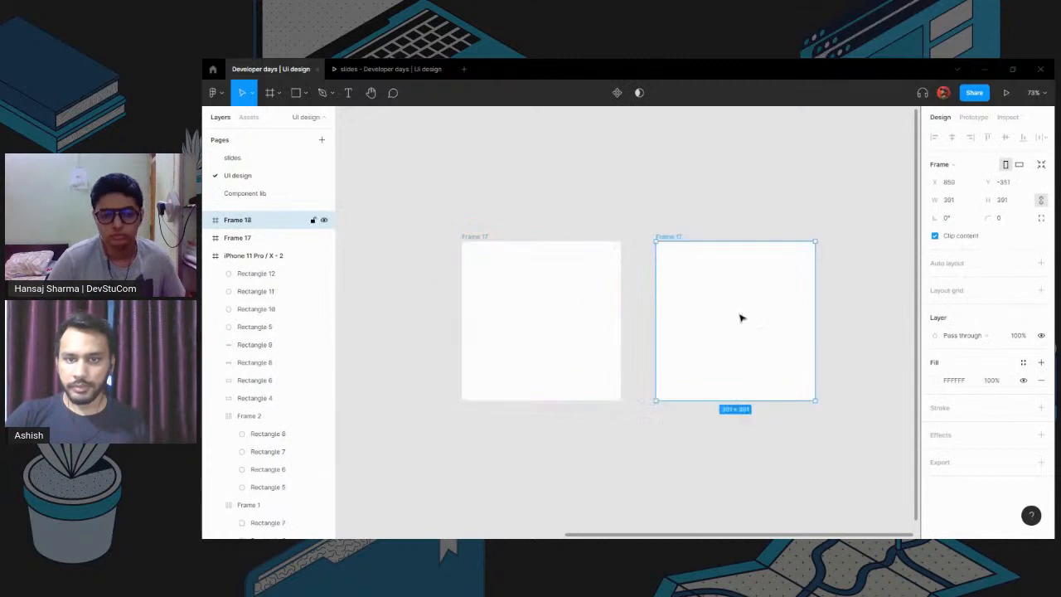
scroll(755, 365, "down", 5)
left_click(635, 280, "shift")
key("Delete")
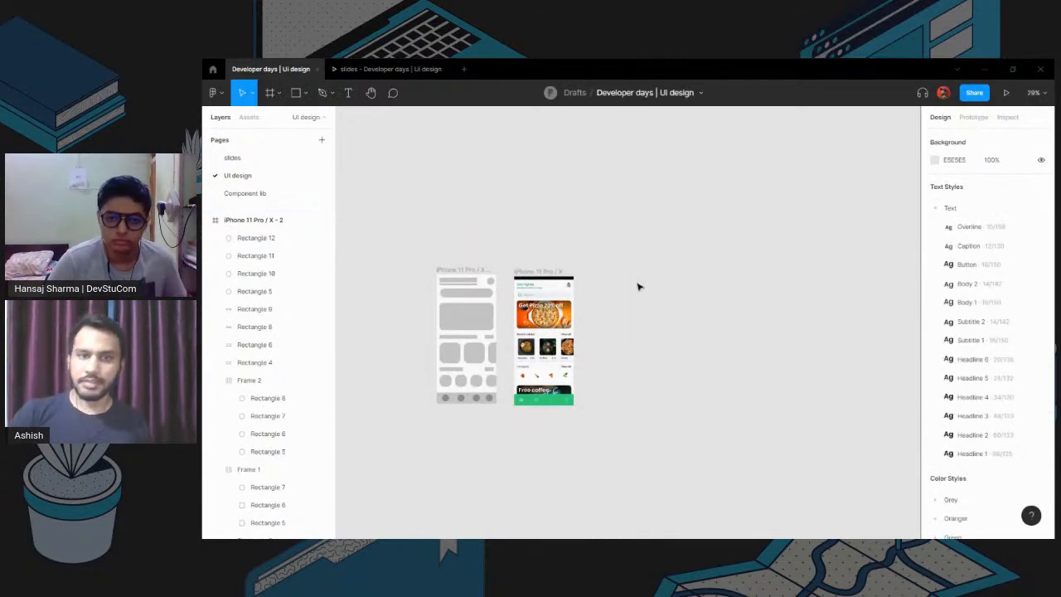
Step: Draw a new frame about 377 high beside the food app home screen and narrow it to a portrait shape
scroll(630, 290, "up", 5)
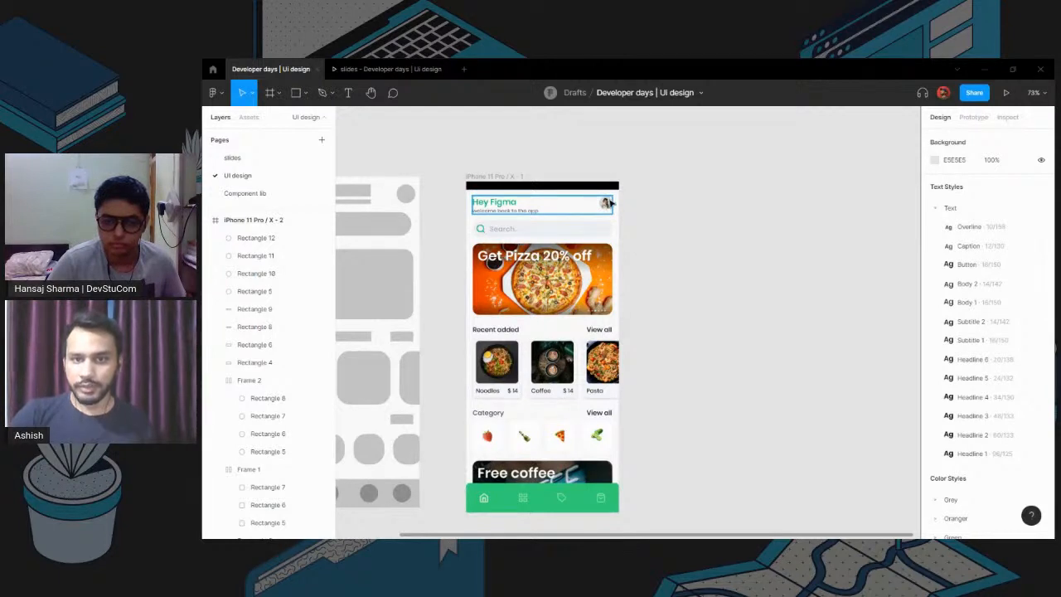
scroll(701, 245, "up", 4)
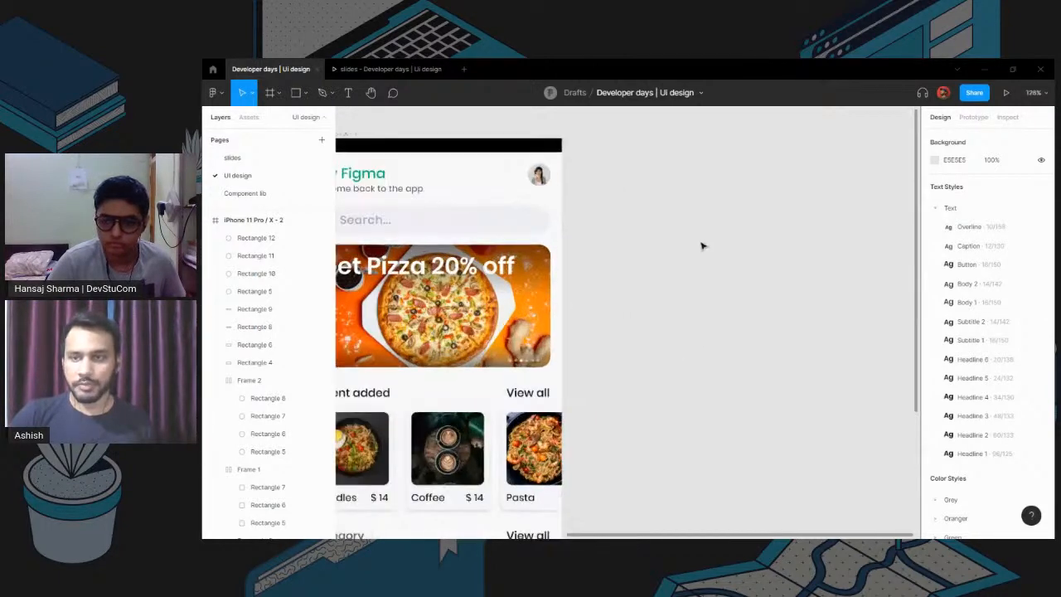
scroll(701, 245, "down", 4)
key("f")
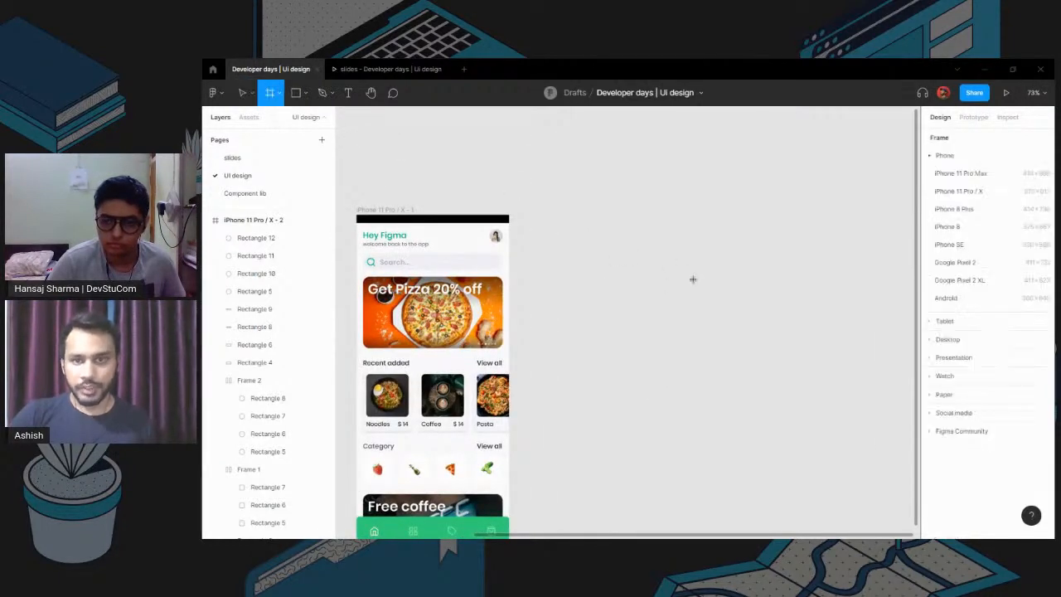
left_click(693, 279)
left_click_drag(693, 308, 701, 412)
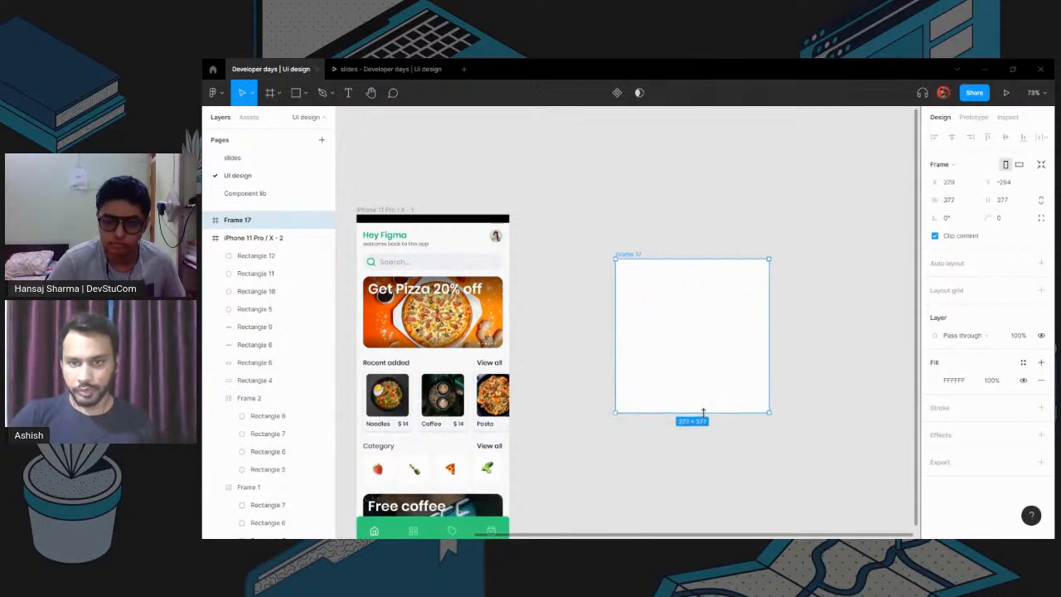
left_click(788, 340)
scroll(785, 304, "up", 3)
Step: Add the text "Profile" near the upper edge of the new frame
key("t")
left_click(625, 248)
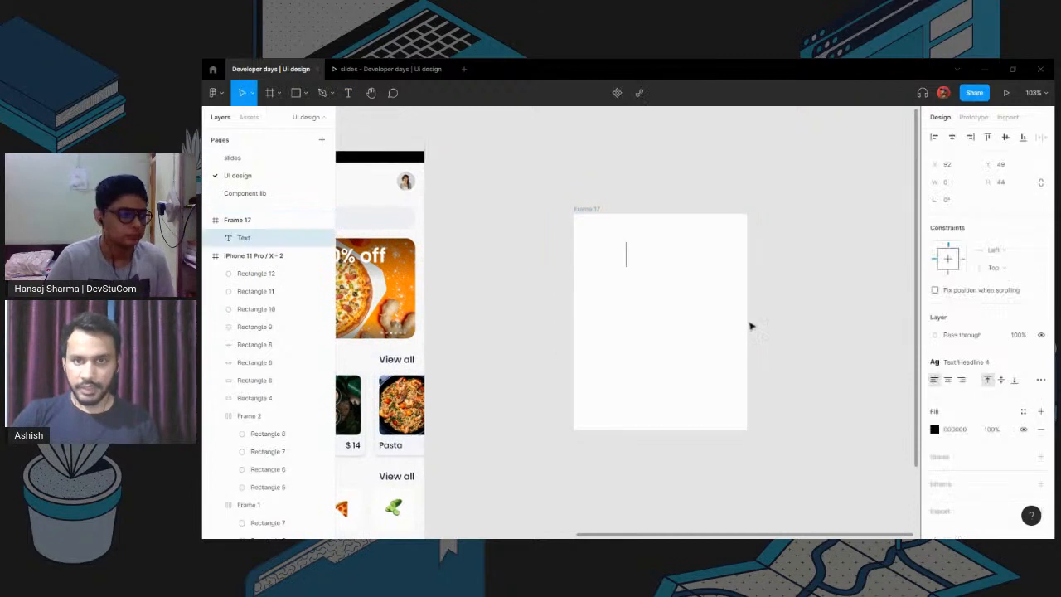
type("Prodi")
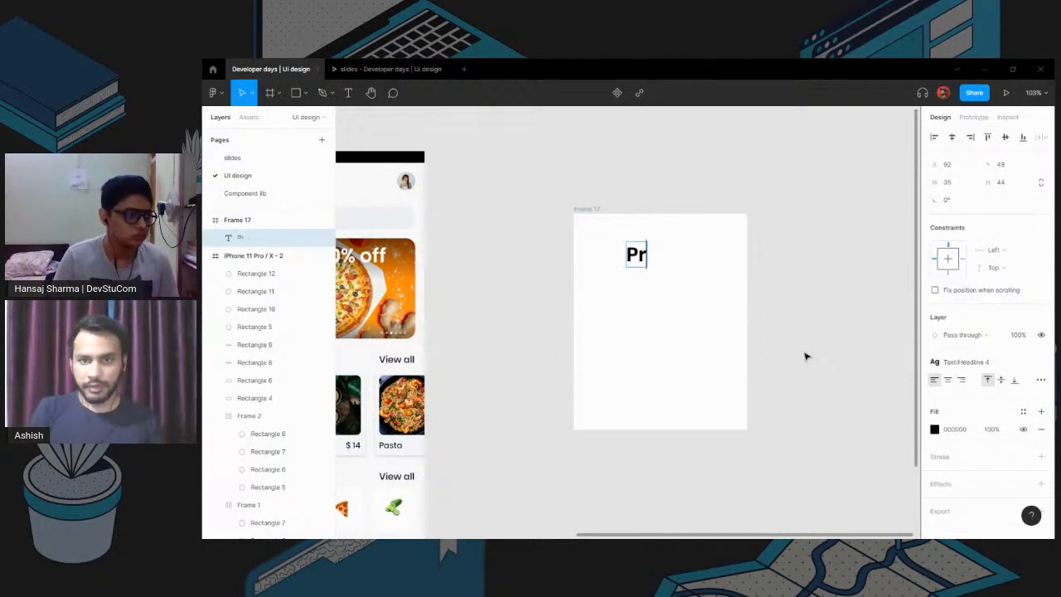
key("BackSpace")
key("BackSpace")
key("BackSpace")
type("ofile")
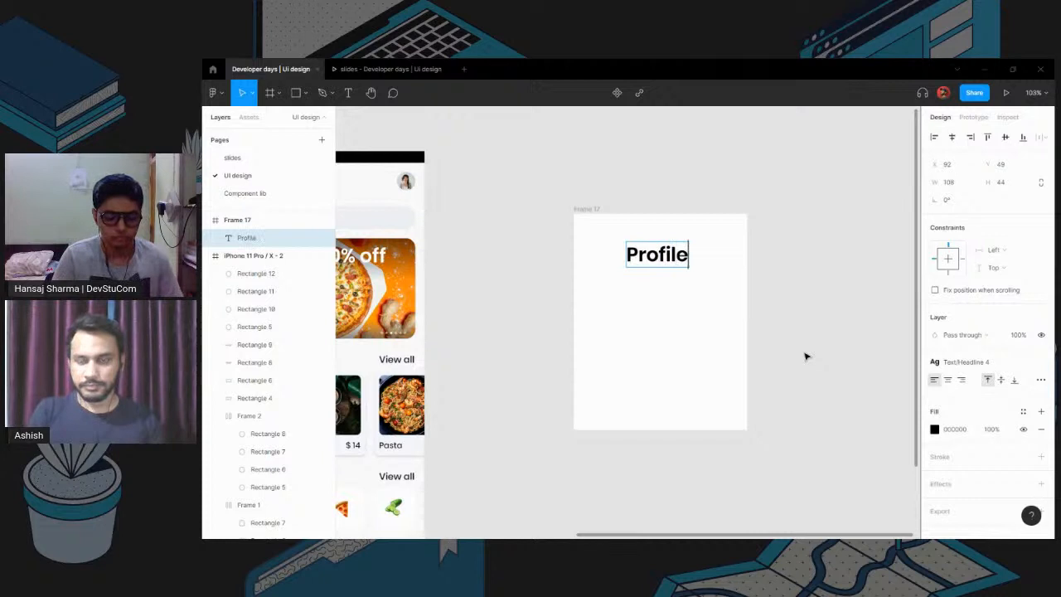
key("Escape")
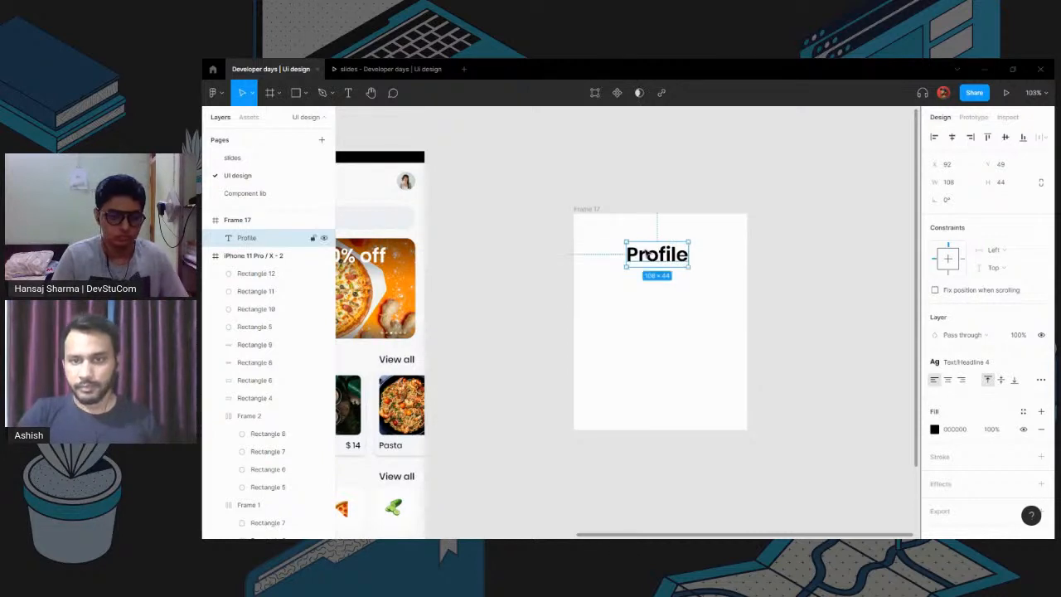
Step: Wrap the "Profile" text in an auto layout and duplicate the text twice inside it
key("shift+a")
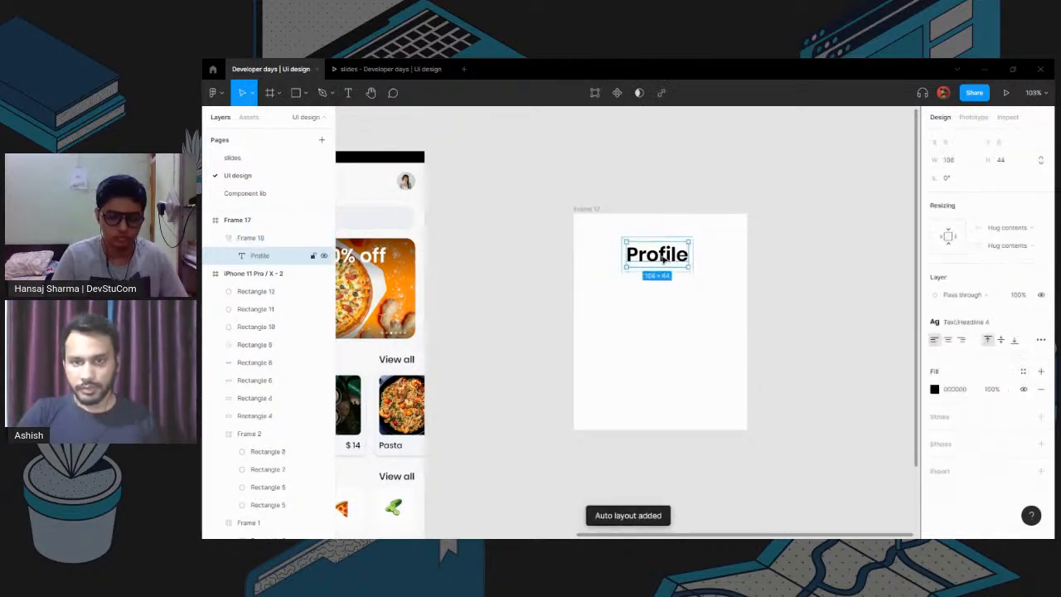
key("ctrl+d")
key("ctrl+d")
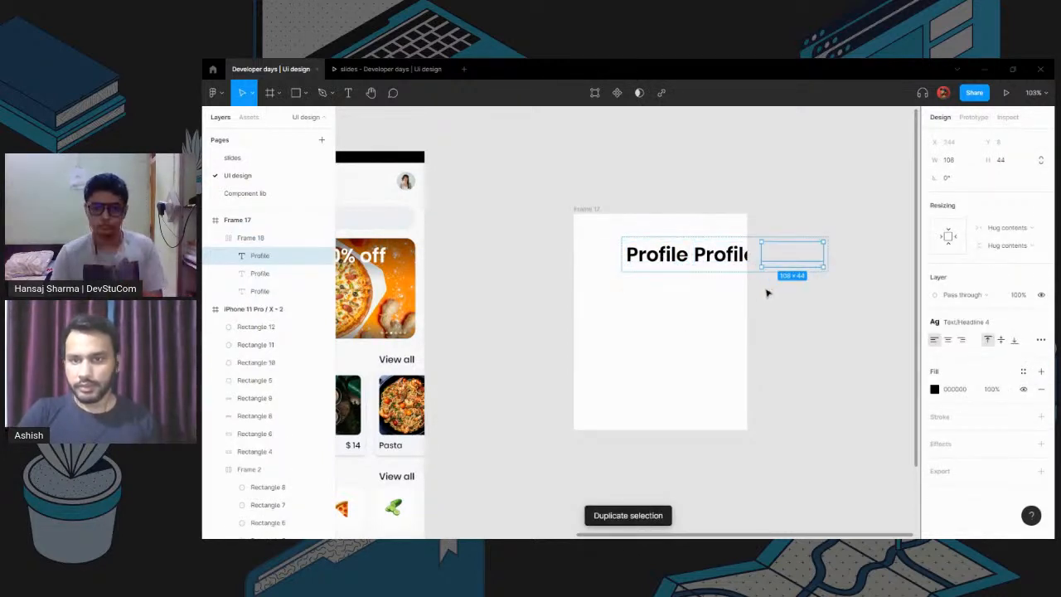
Step: Set the direction of the auto layout holding the three "Profile" texts to vertical
left_click(684, 261)
double_click(667, 255)
left_click(717, 295)
left_click(696, 256)
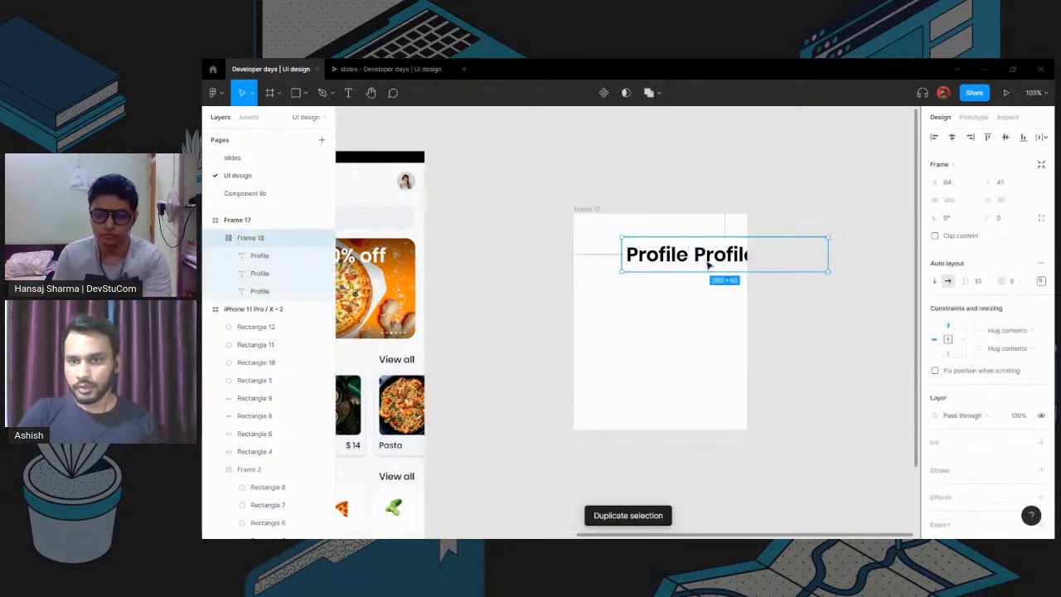
left_click(935, 281)
Step: Change the middle "Profile" text in the stack to "settings"
left_click(678, 286)
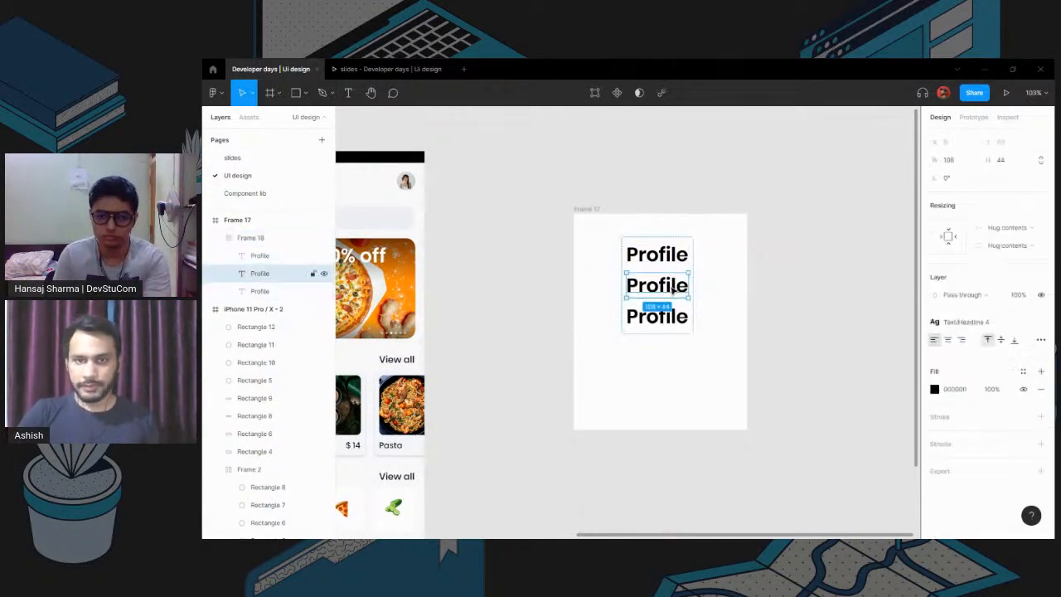
double_click(678, 285)
type("setiing")
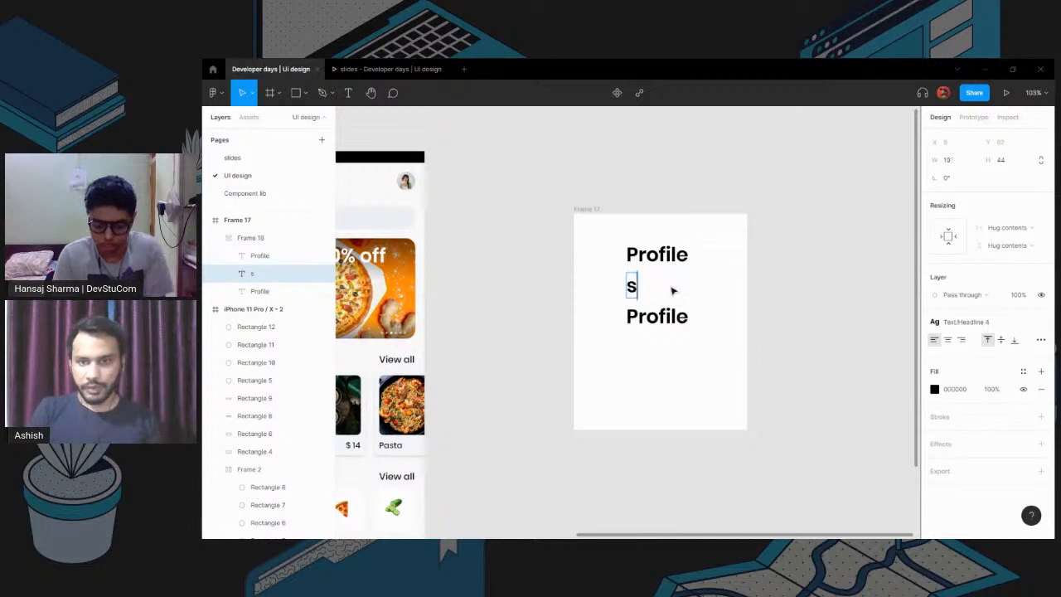
key("BackSpace")
key("BackSpace")
key("BackSpace")
key("BackSpace")
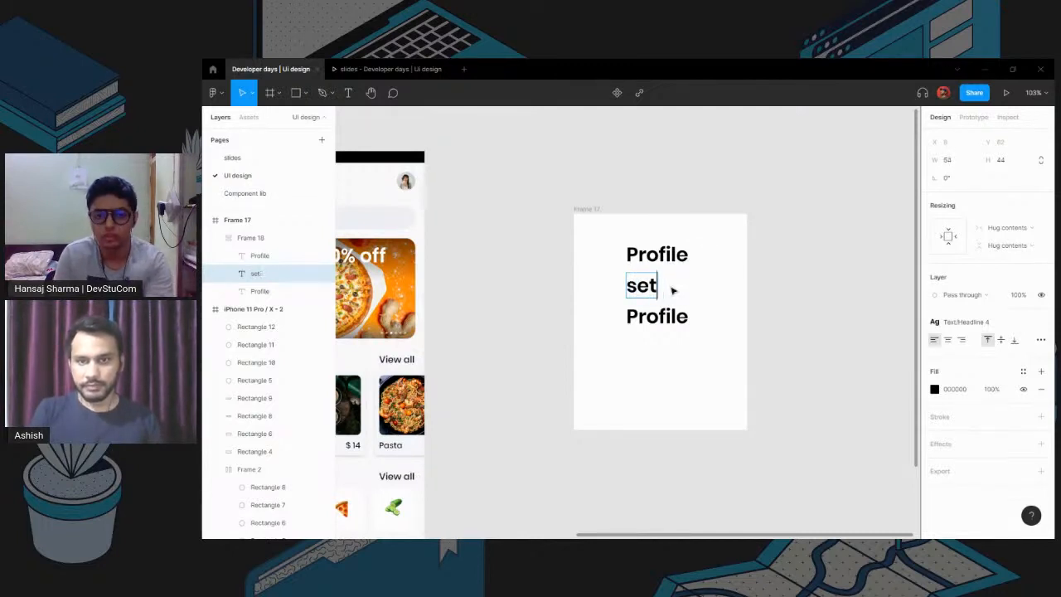
type("tings")
Step: Change the last "Profile" text in the stack to "account" and deselect it
double_click(663, 318)
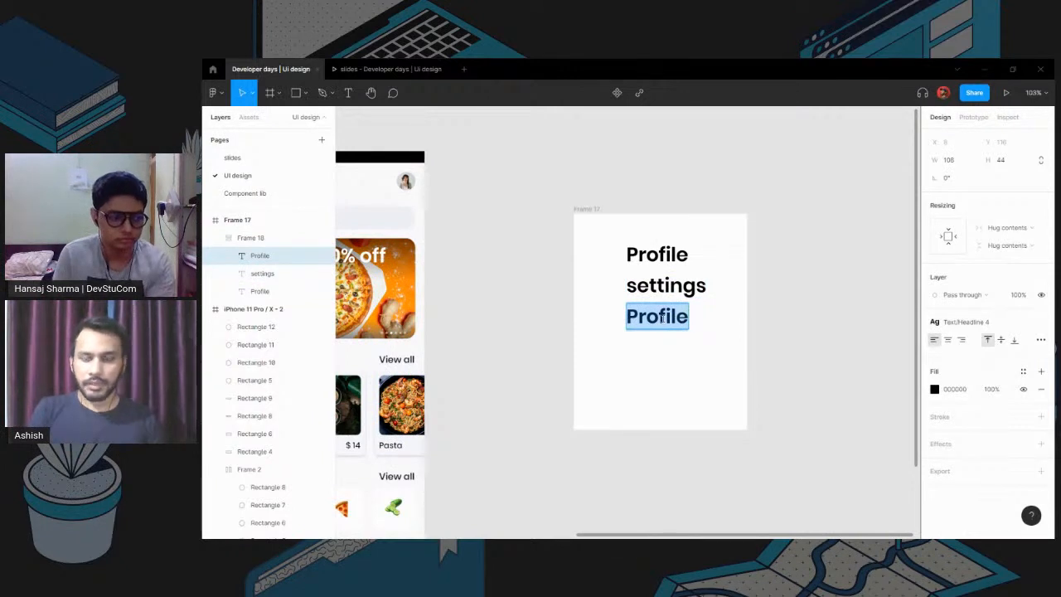
type("account")
key("Escape")
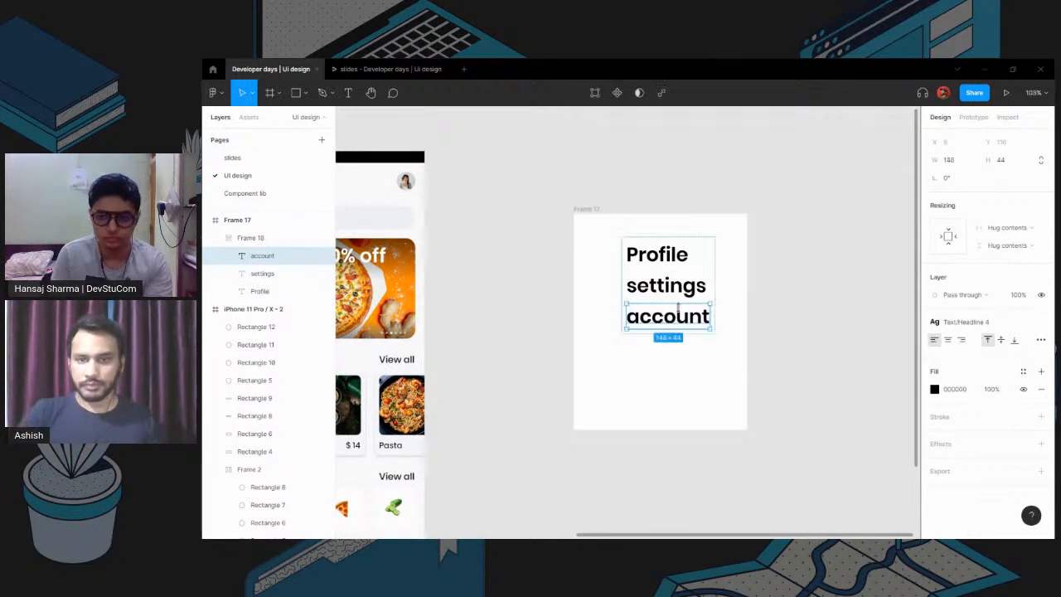
key("Escape")
Step: Move the menu frame slightly down and to the left, and select the auto layout stack inside it
left_click(581, 209)
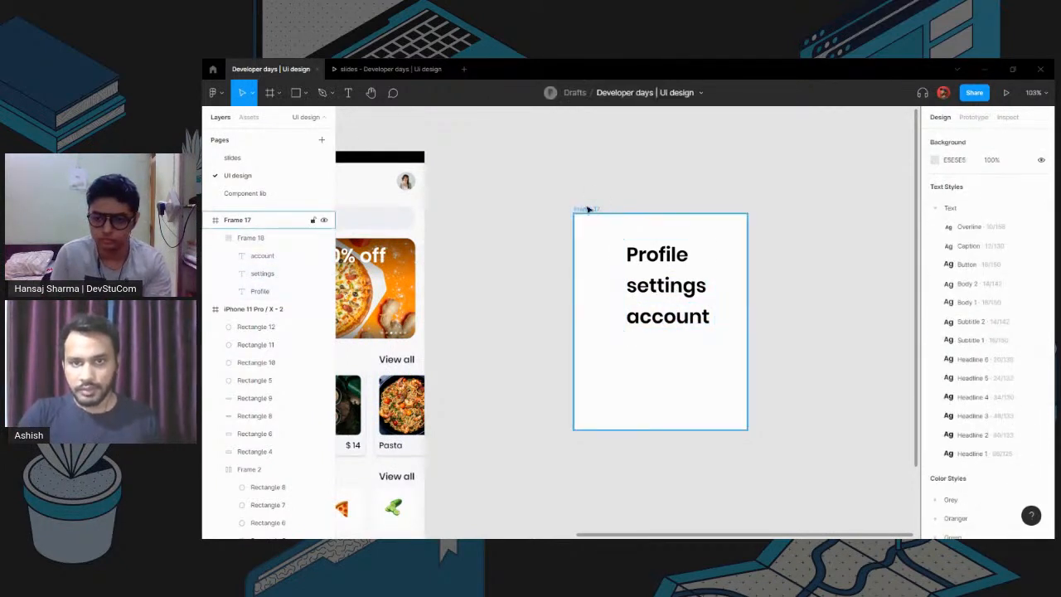
left_click(588, 209)
left_click_drag(685, 304, 678, 335)
left_click(678, 335)
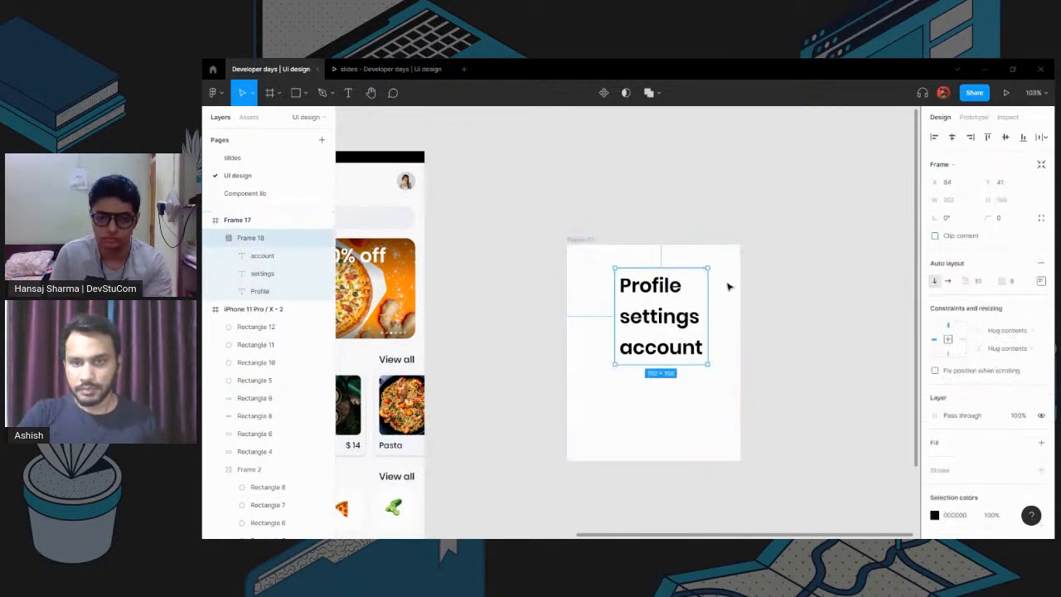
Step: Centre the Profile, settings and account stack horizontally and vertically within its menu frame and deselect it
left_click(953, 138)
left_click(1006, 137)
left_click(824, 313)
Step: Set the menu frame's corner radius to 38 and move the frame slightly up and to the left
scroll(824, 314, "down", 3)
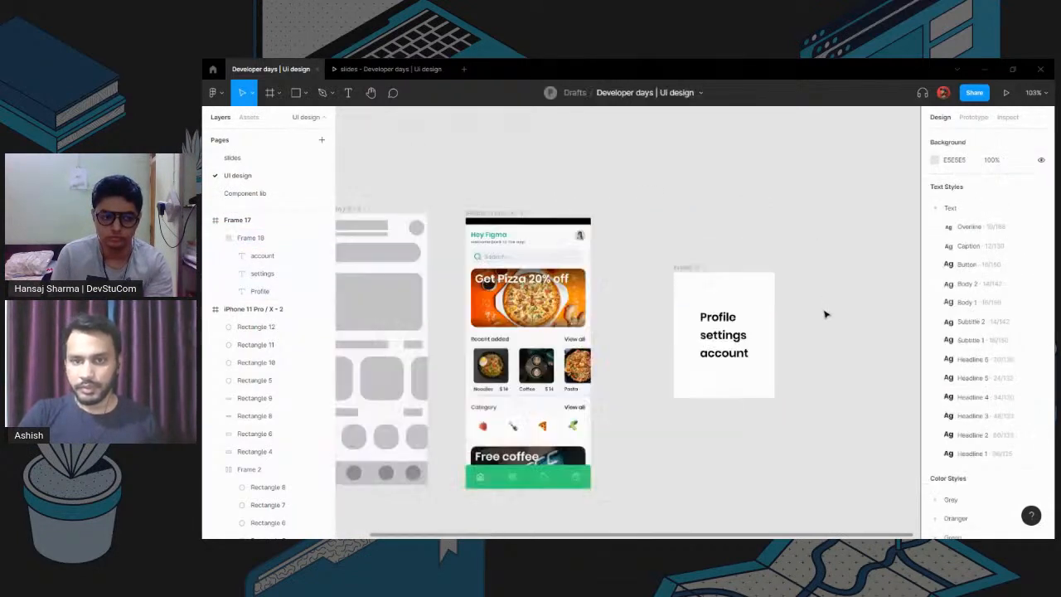
scroll(825, 314, "down", 3)
left_click(710, 292)
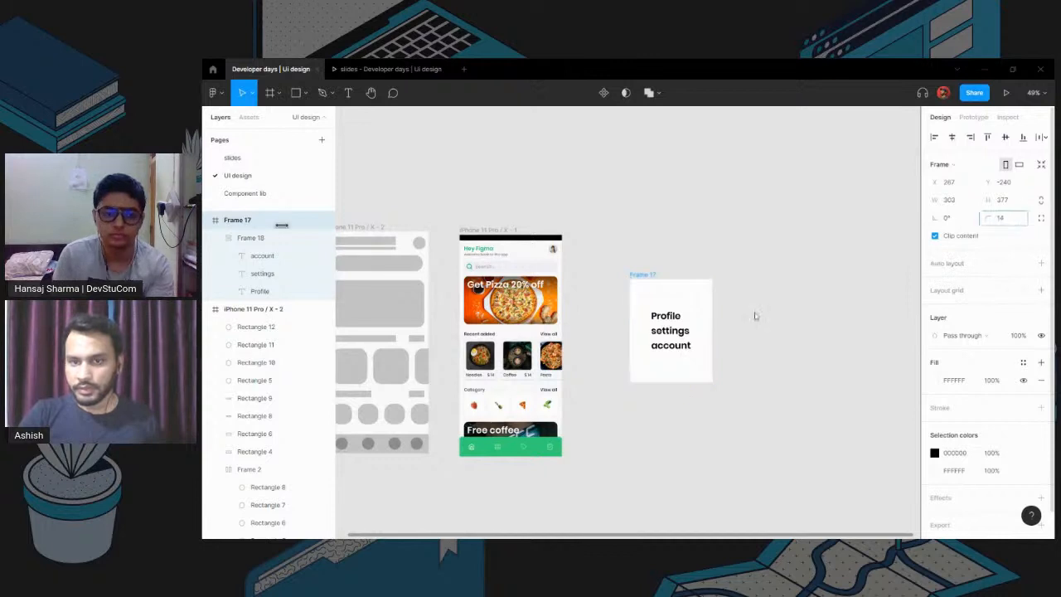
left_click(666, 435)
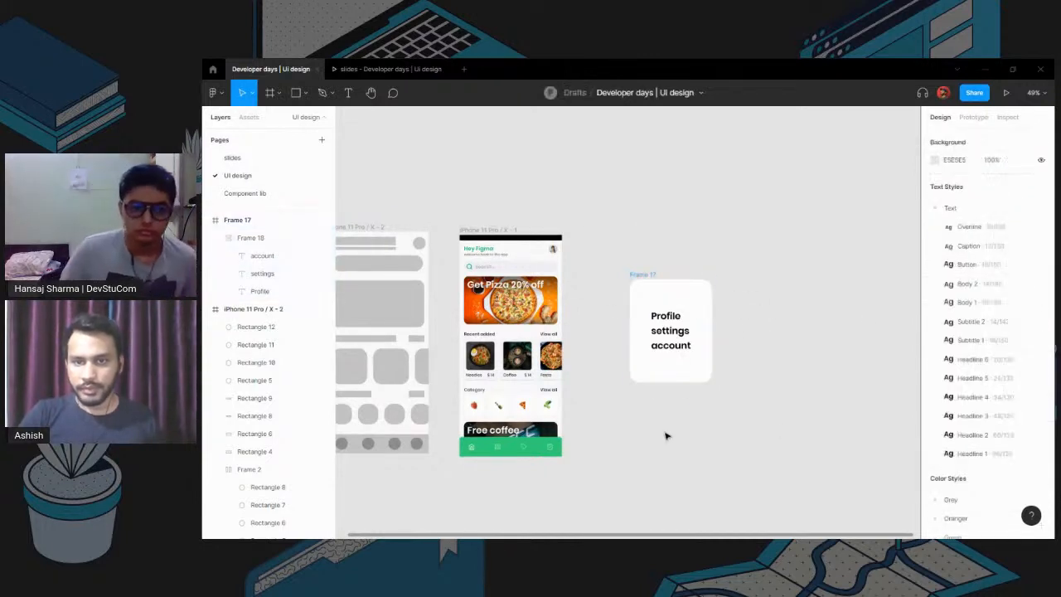
scroll(666, 435, "up", 4)
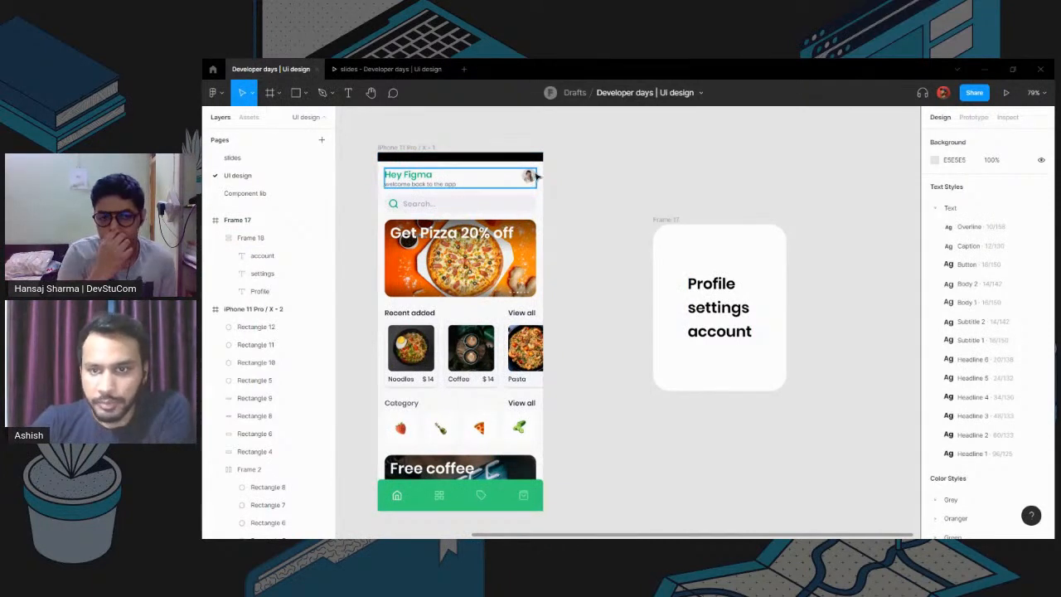
left_click_drag(664, 225, 649, 207)
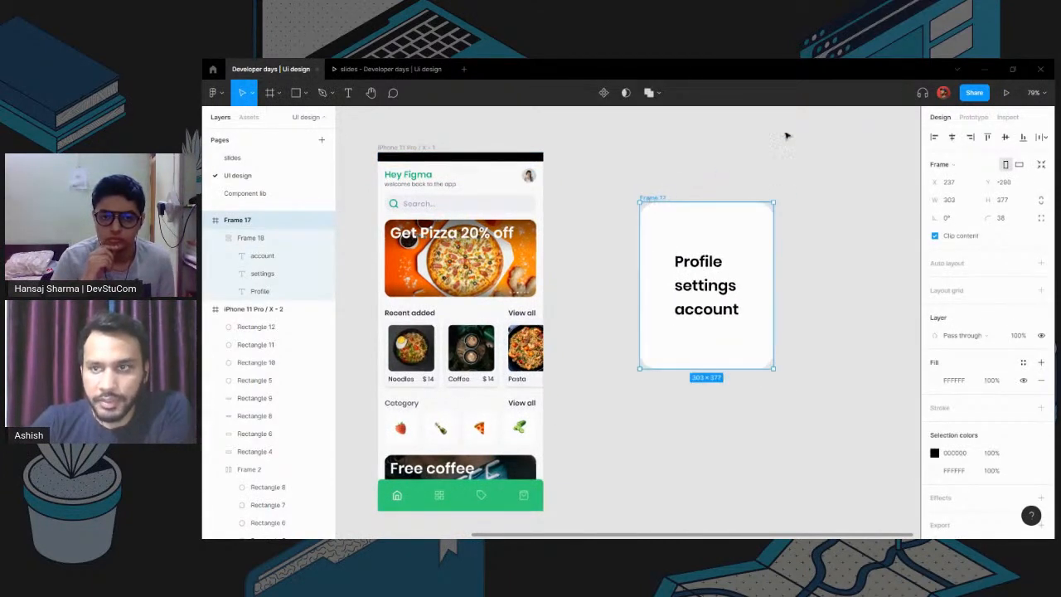
Step: Connect the avatar in the home screen header to the menu frame with an on-tap Open overlay interaction
left_click(975, 117)
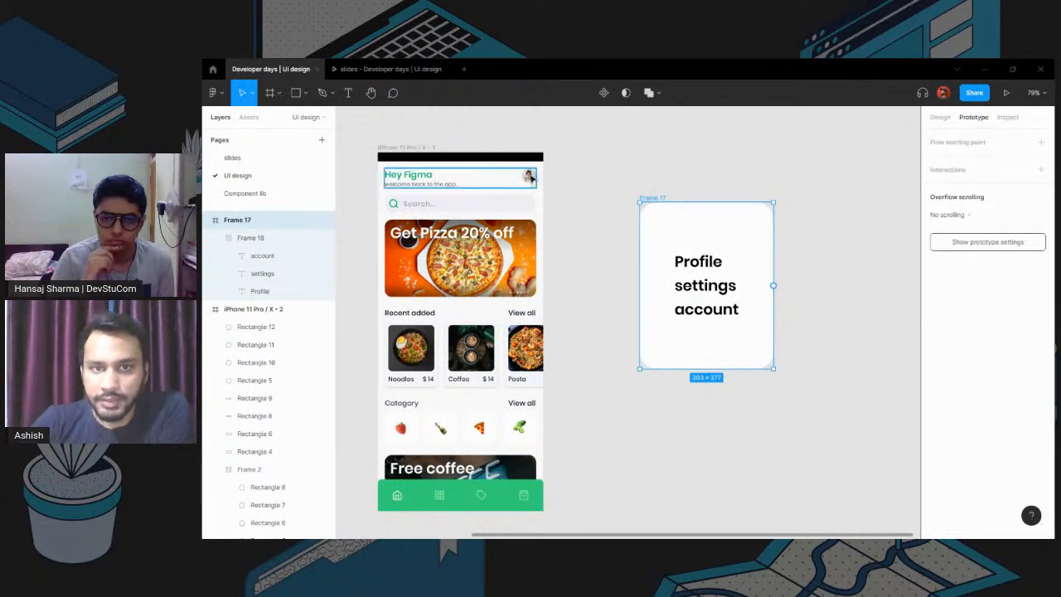
left_click(529, 176)
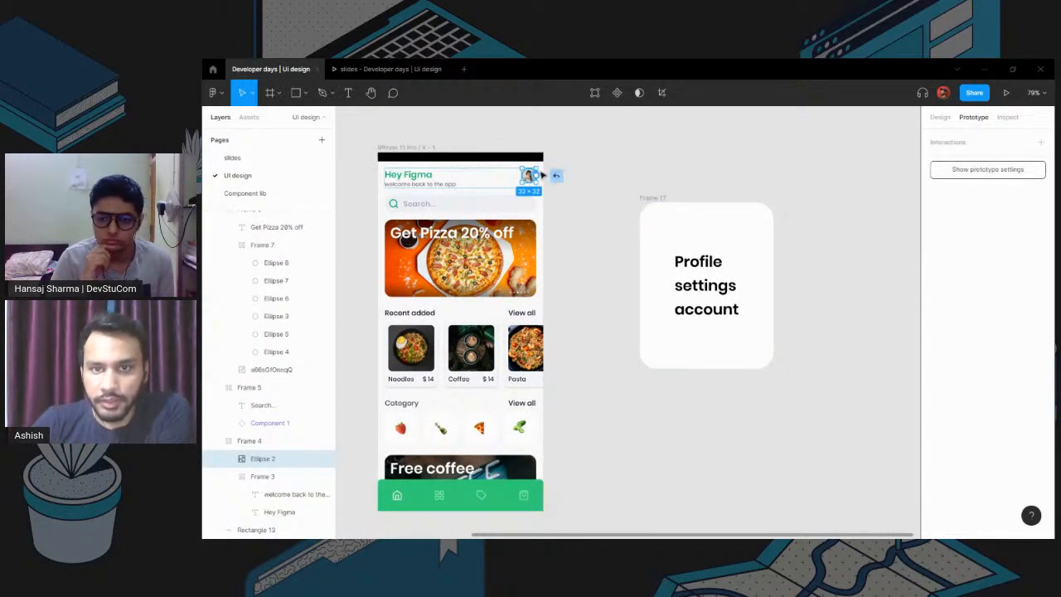
left_click_drag(540, 175, 743, 261)
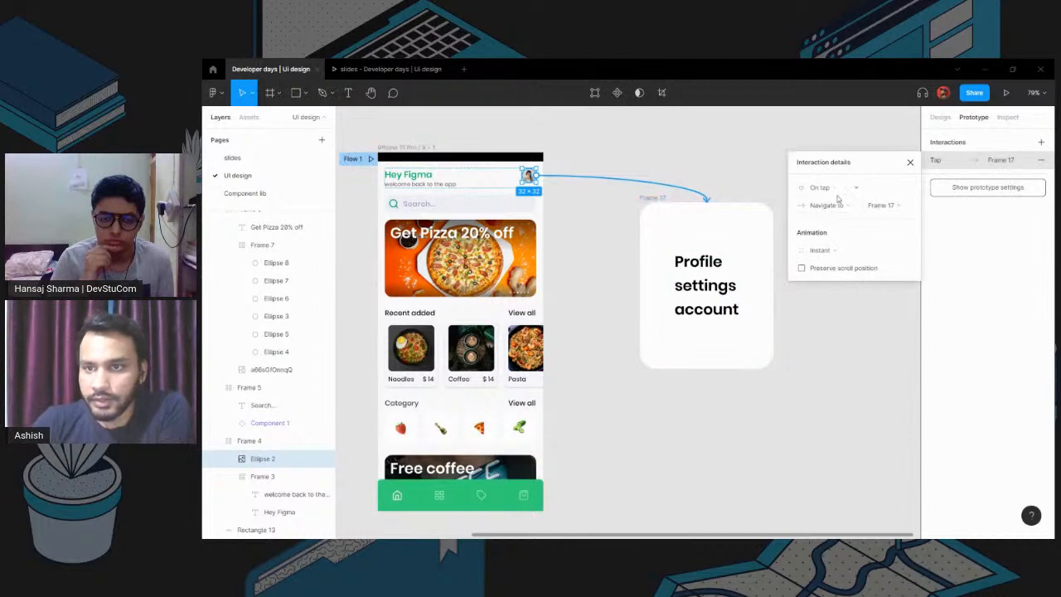
left_click(846, 207)
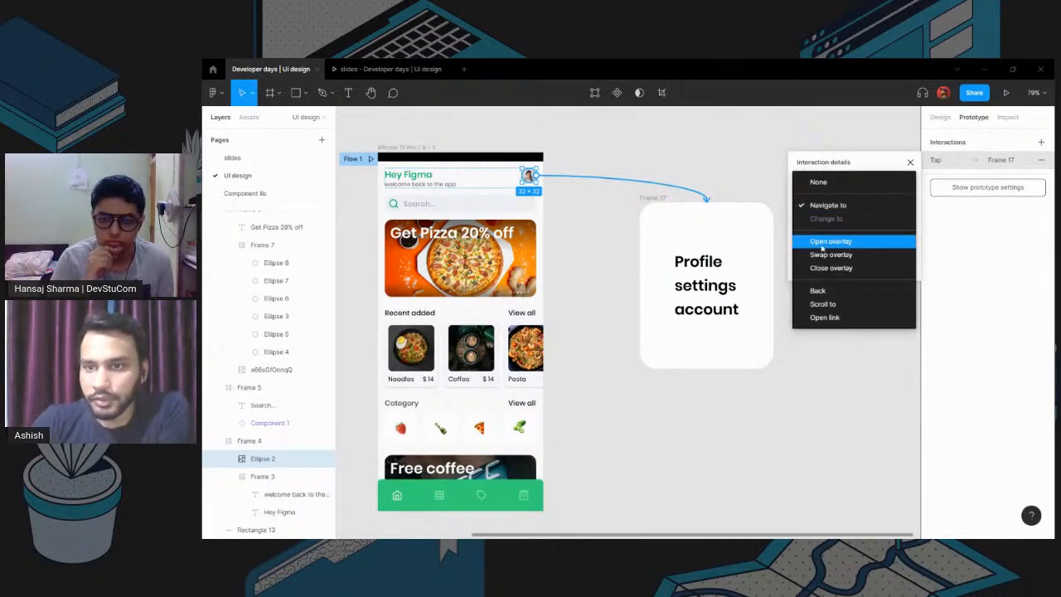
left_click(849, 242)
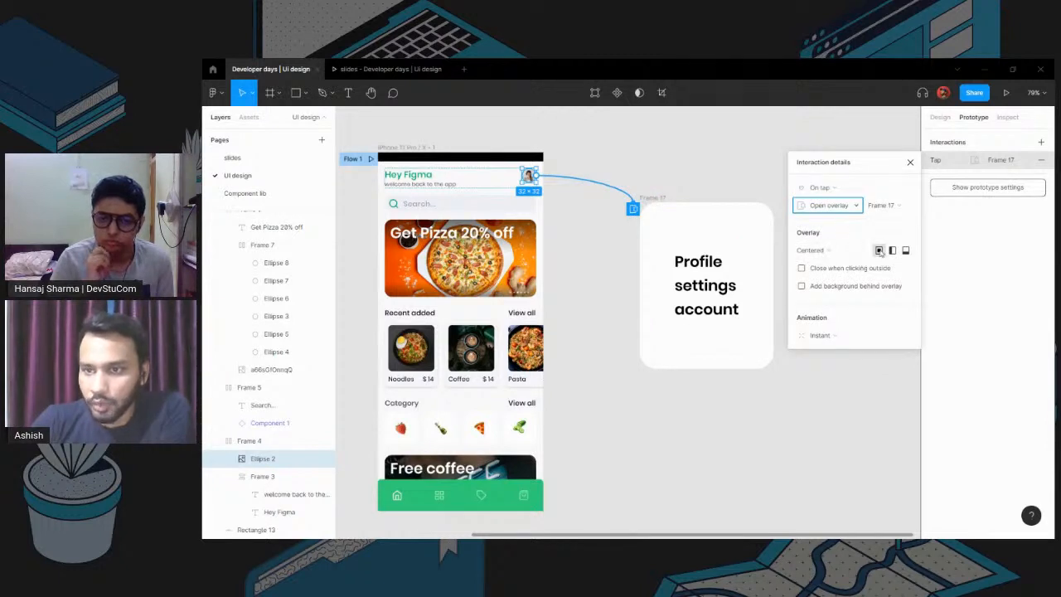
Step: Make the overlay close when clicking outside, add a background behind it and keep its animation at Instant
left_click(803, 268)
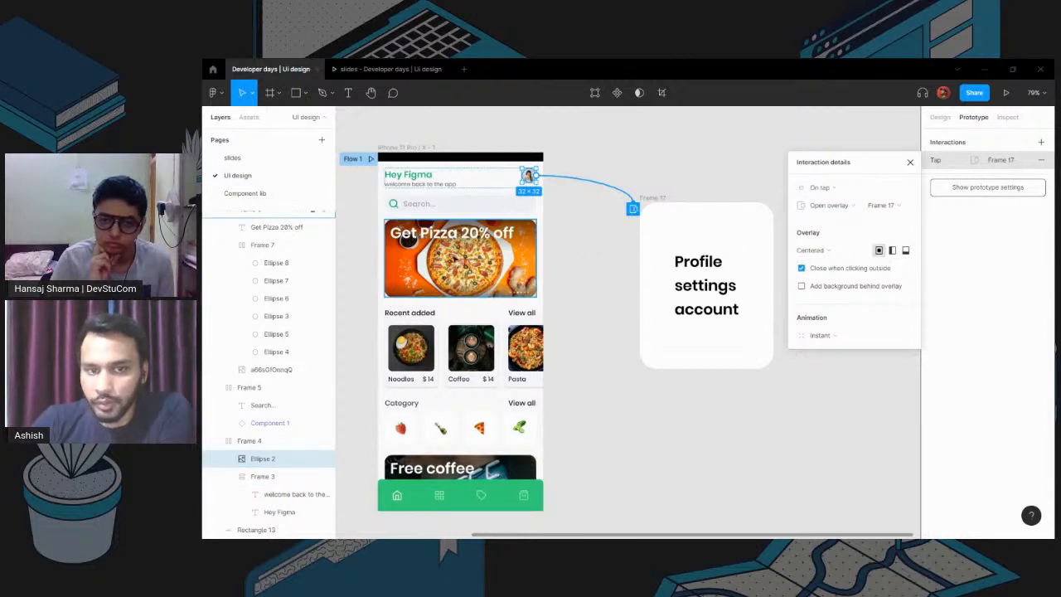
left_click(802, 286)
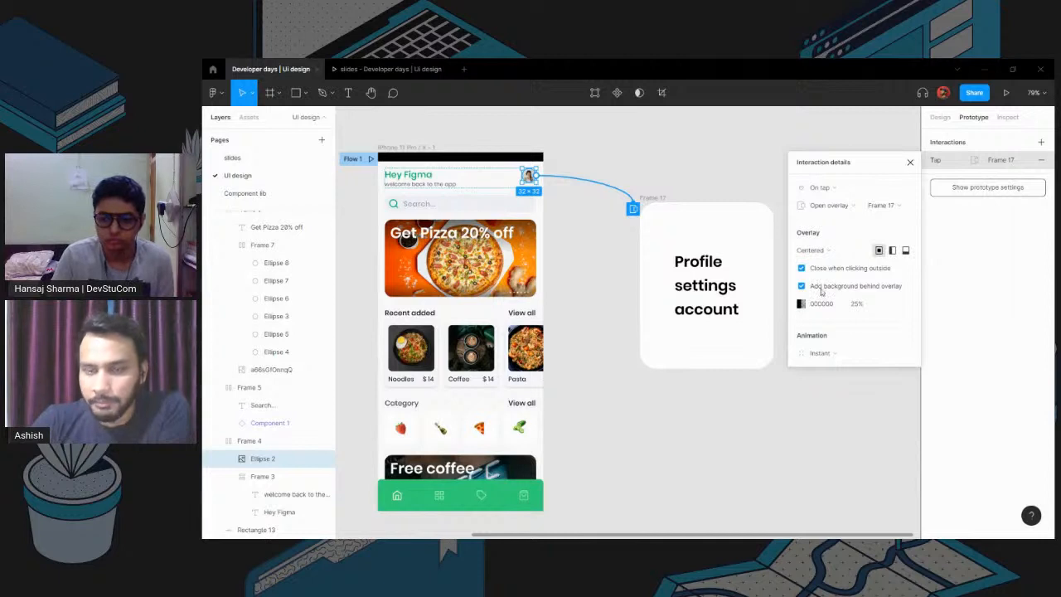
left_click(845, 349)
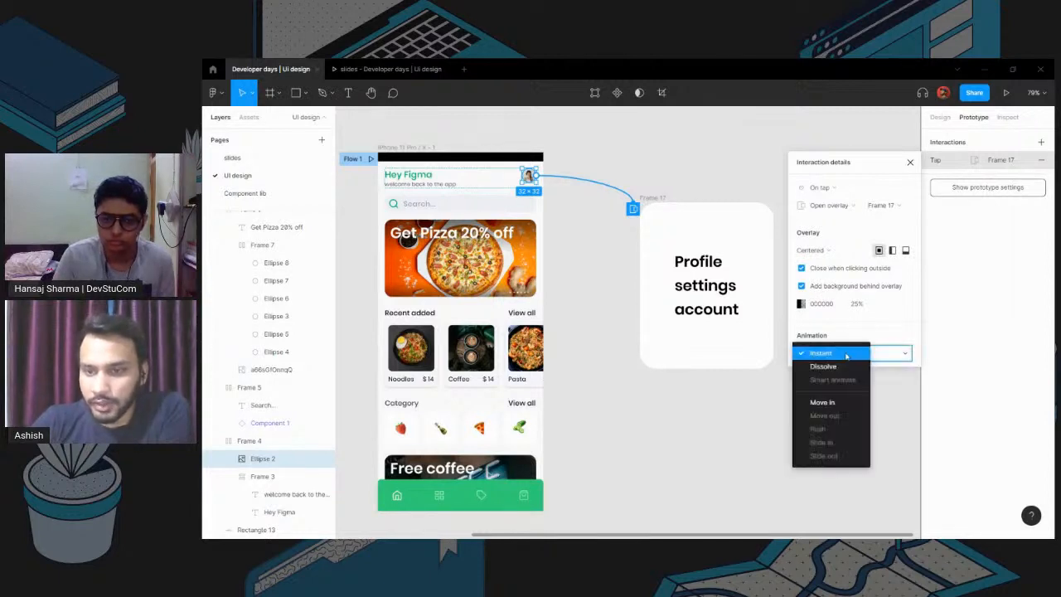
left_click(846, 353)
left_click(848, 353)
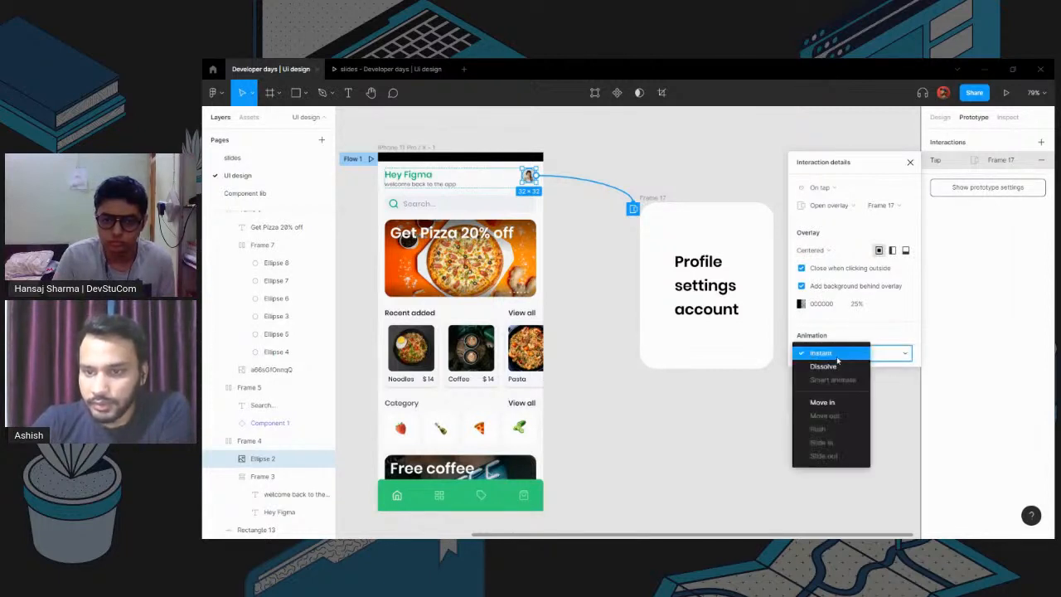
left_click(878, 354)
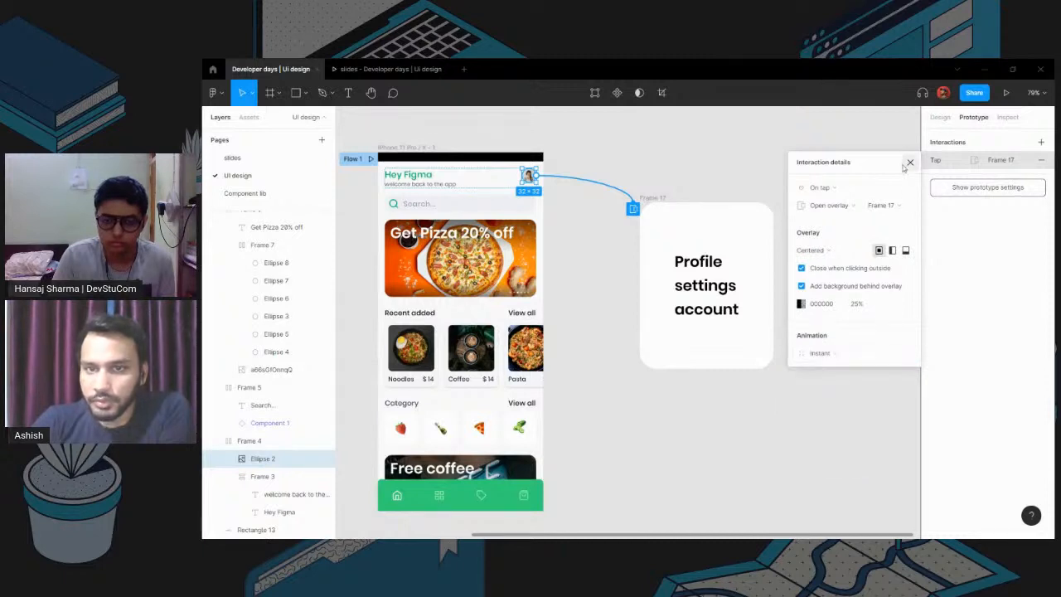
Step: Try to preview the Flow 1 prototype, close the preview and return to the design file
left_click(370, 159)
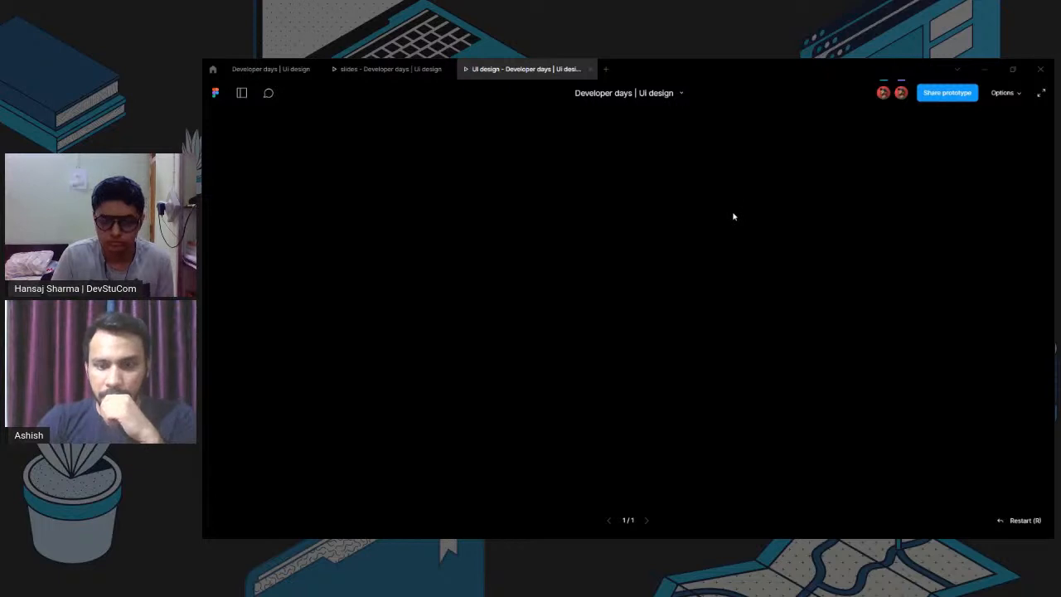
left_click(416, 68)
left_click(509, 70)
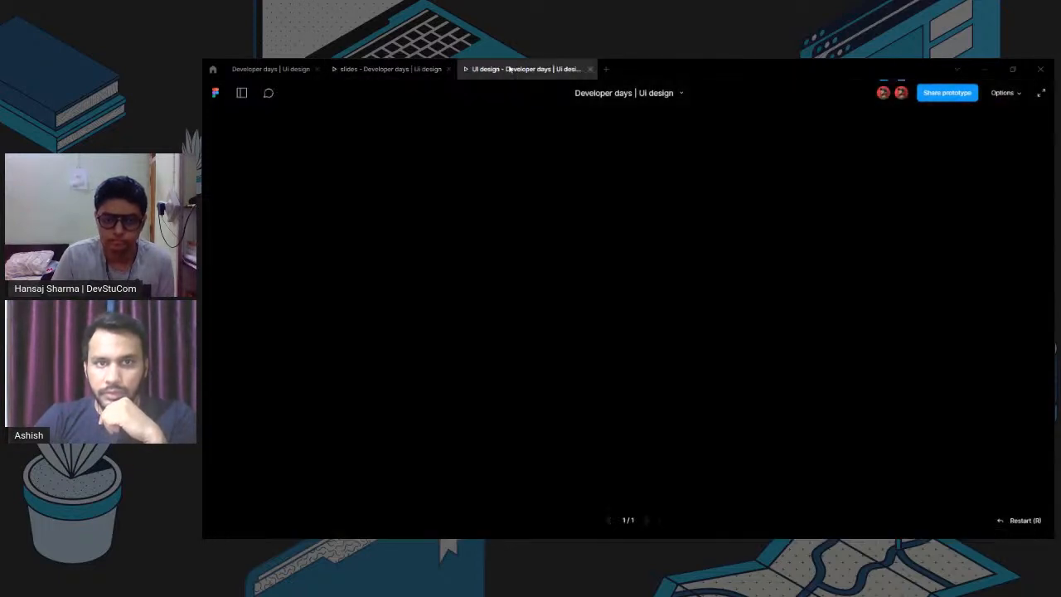
left_click(591, 69)
left_click(271, 69)
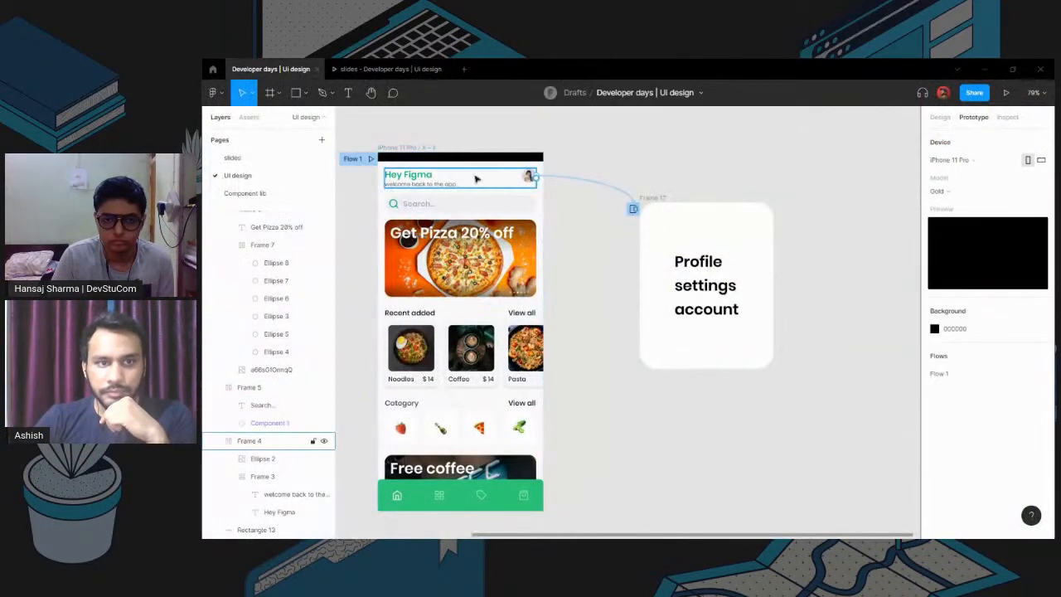
Step: Select the food app home screen frame and start the prototype preview of Flow 1 from it
left_click(393, 151)
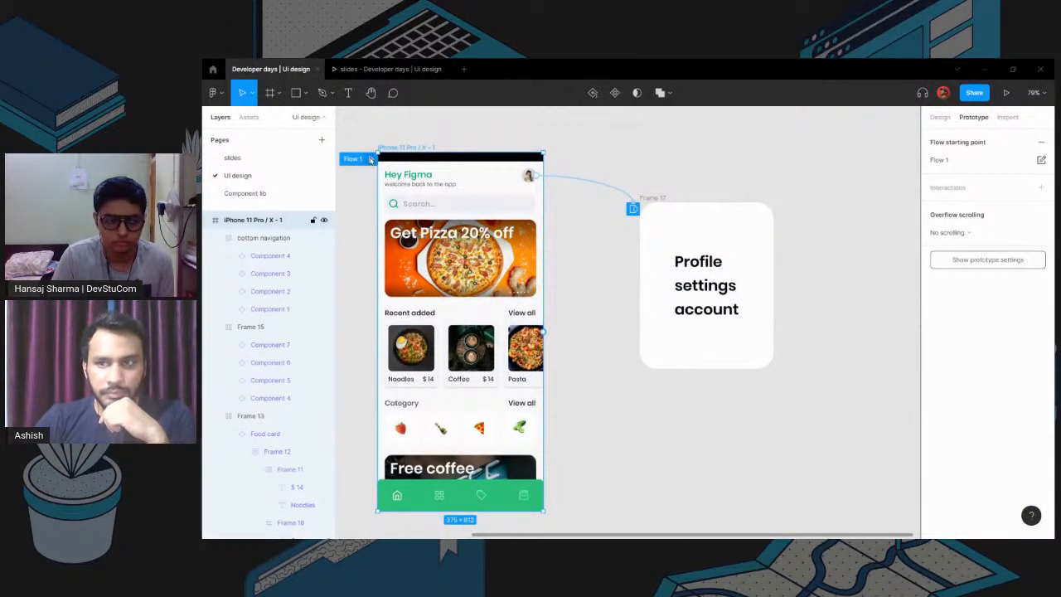
left_click(371, 158)
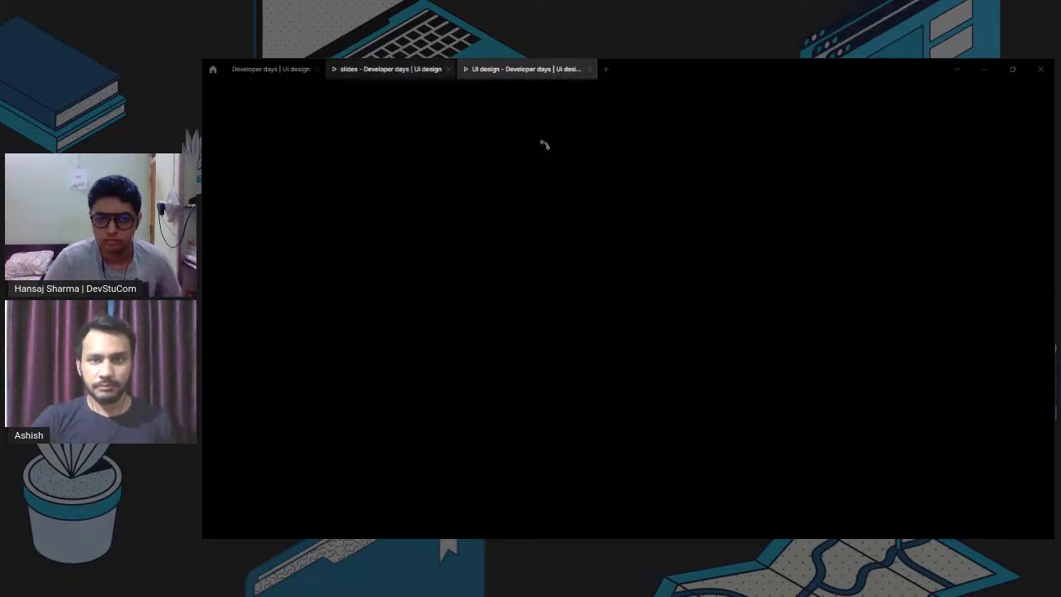
Step: Return to the design file and rename the home screen's flow starting point to "test"
left_click(271, 69)
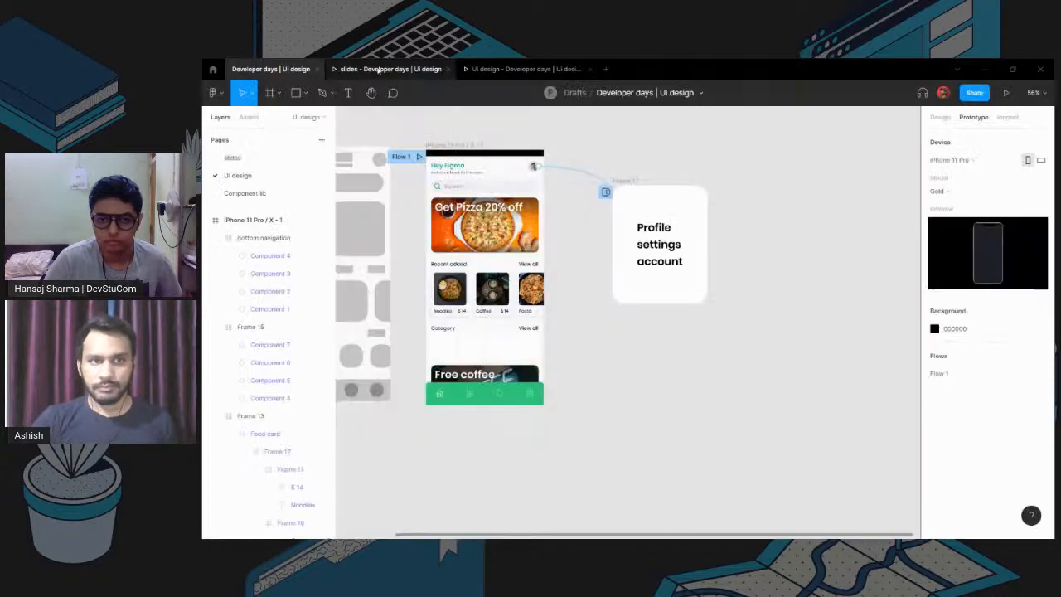
left_click(401, 157)
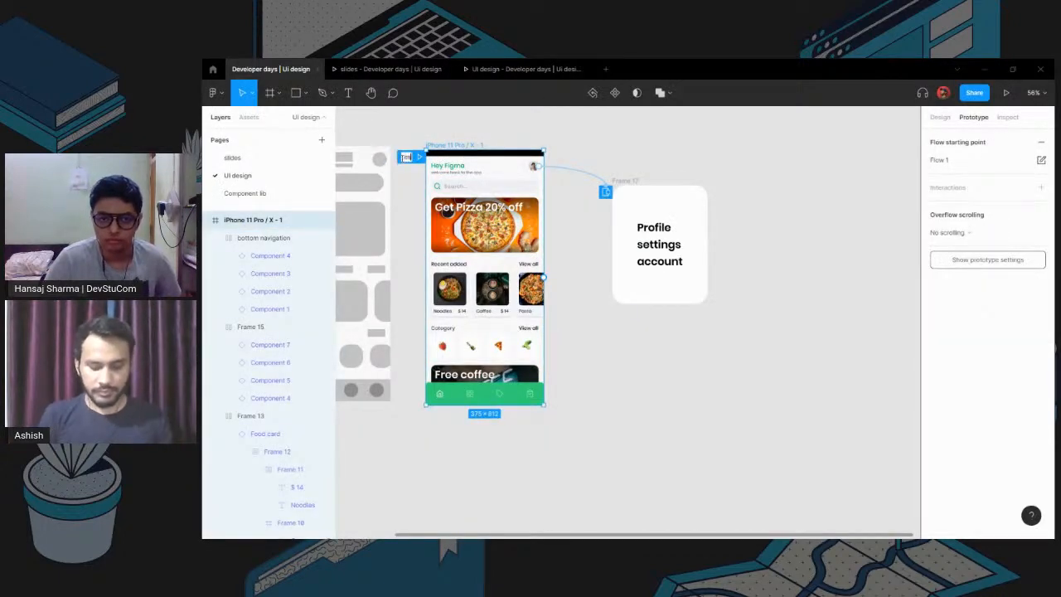
left_click(801, 141)
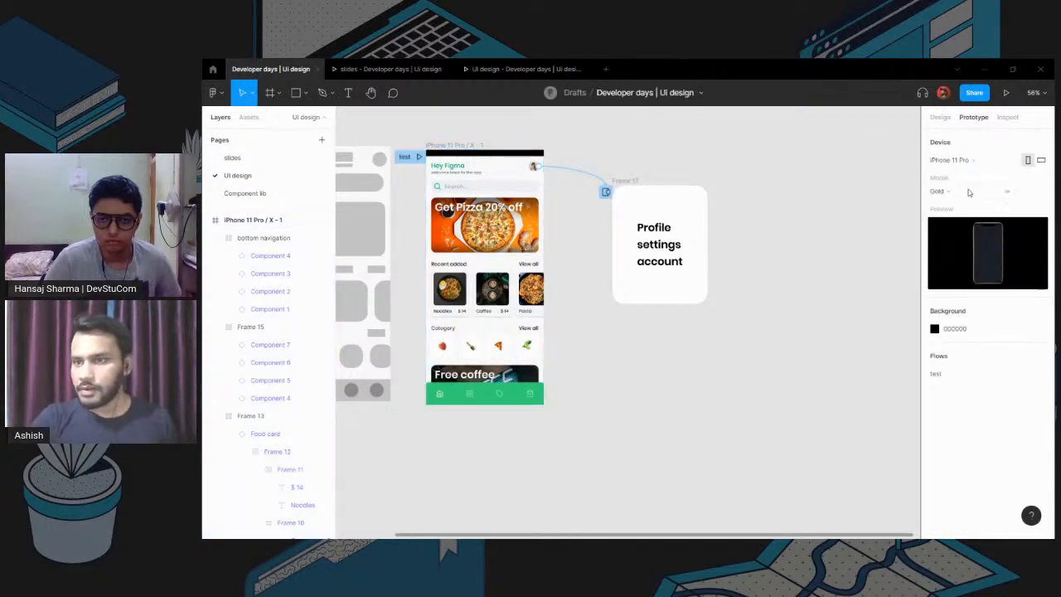
Step: Check the home screen in the prototype preview and select its header avatar in the design file
left_click(541, 69)
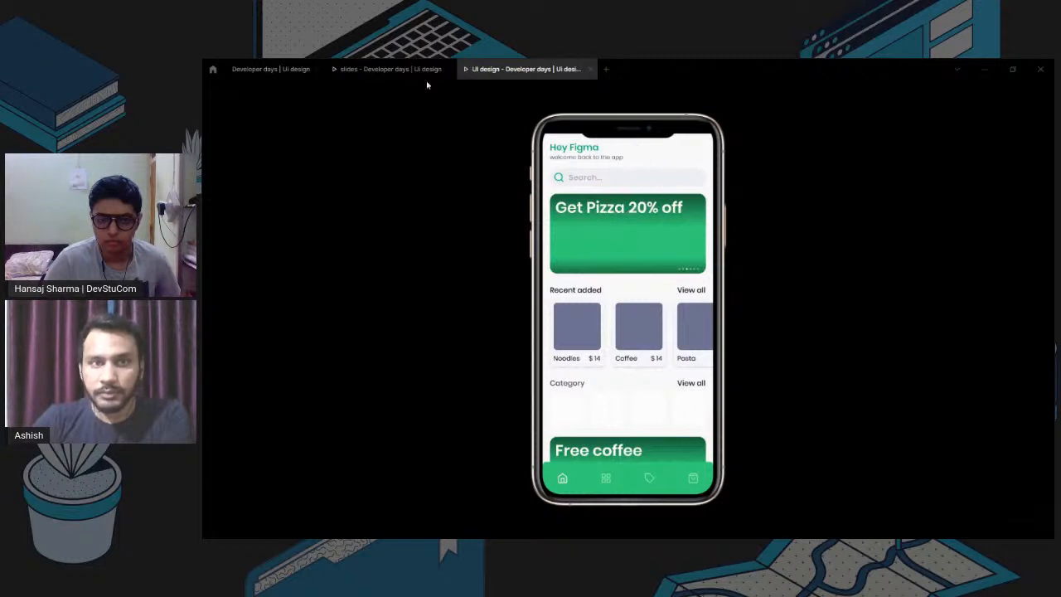
left_click(271, 69)
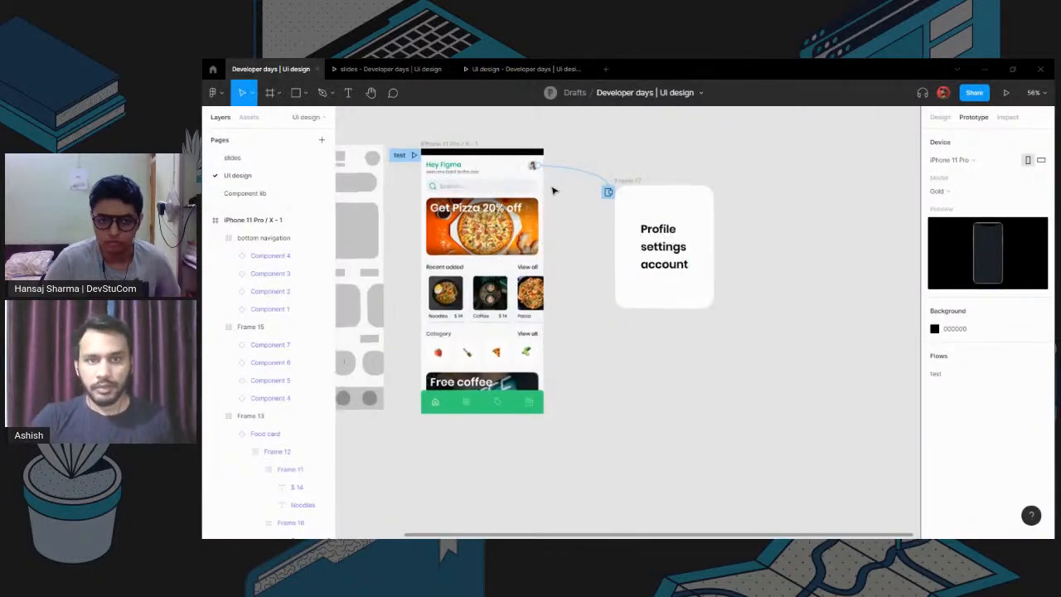
scroll(554, 199, "up", 5)
left_click(577, 251)
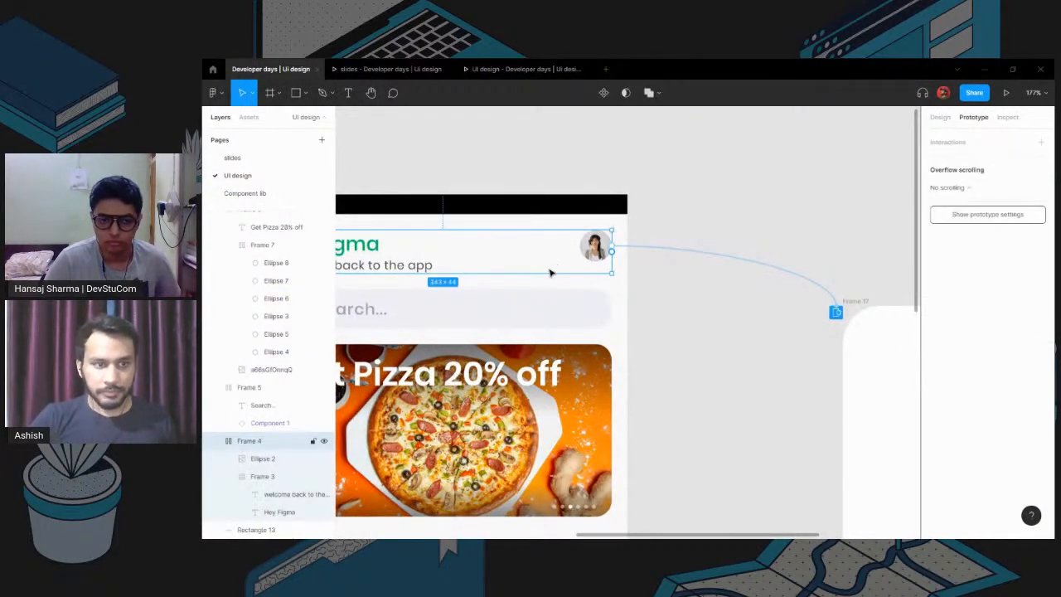
left_click(594, 254)
Step: Test the avatar's tap interaction in the prototype preview and return to the design file
left_click(522, 69)
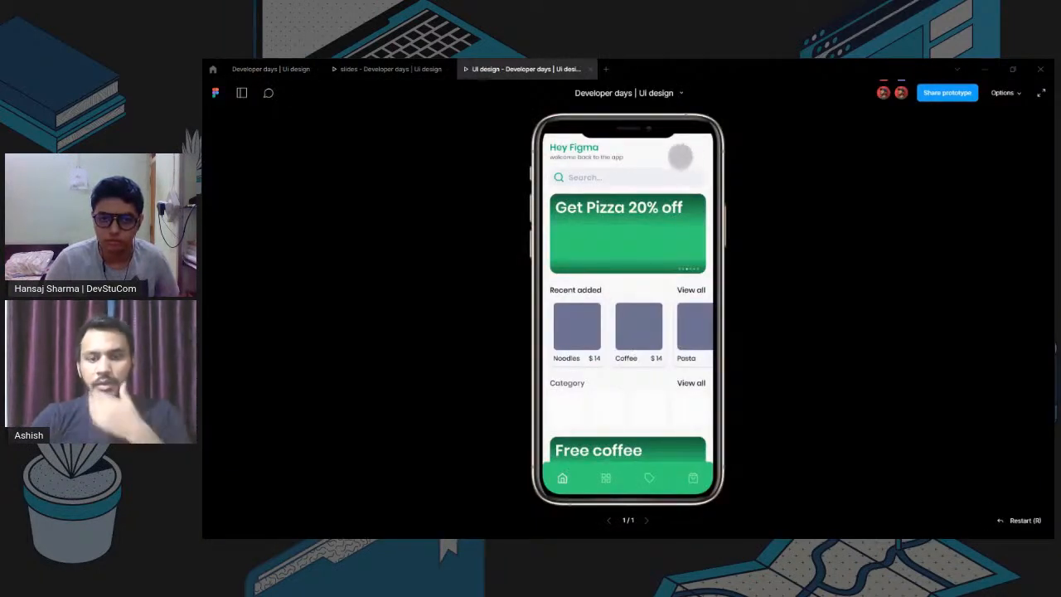
left_click(695, 149)
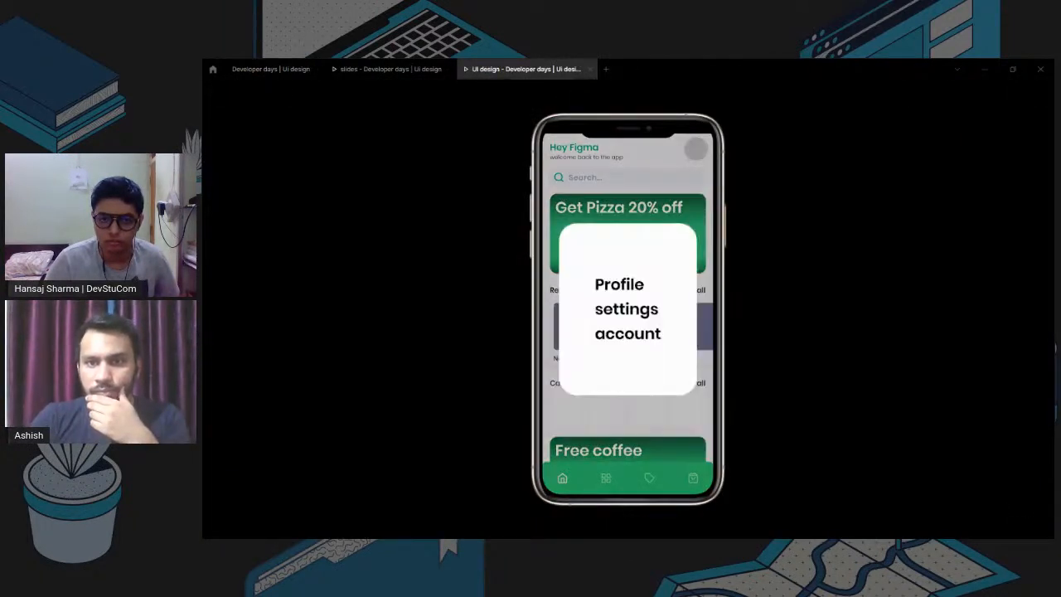
left_click(264, 71)
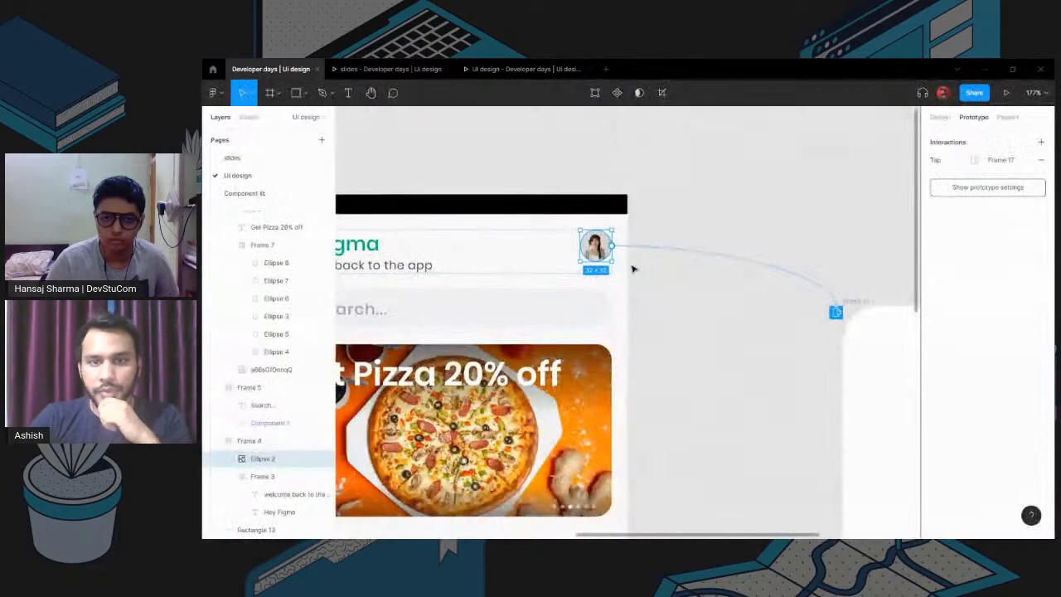
scroll(671, 292, "down", 3)
left_click_drag(683, 305, 679, 169)
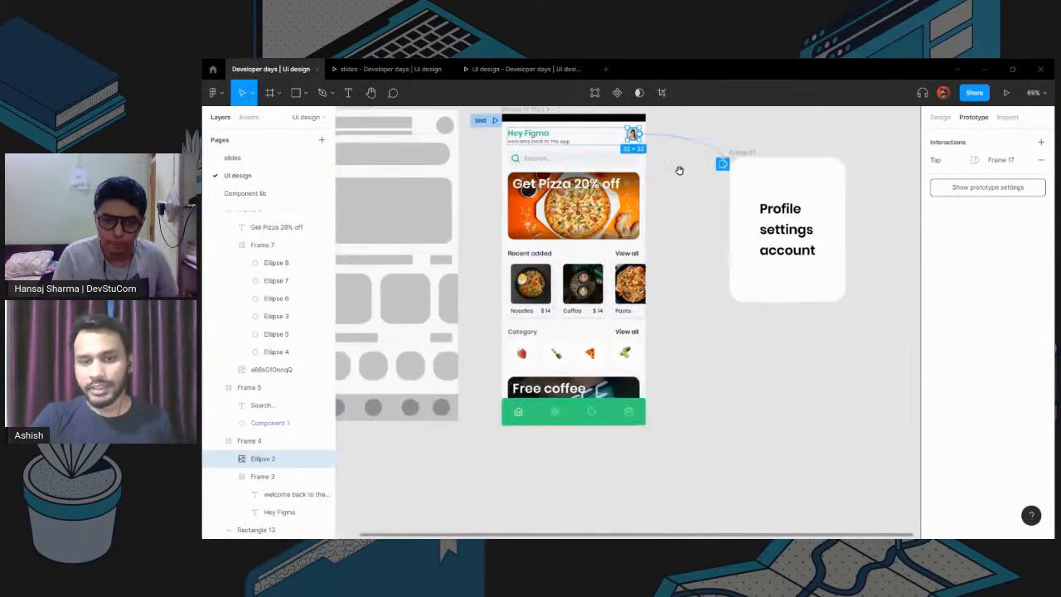
scroll(641, 255, "up", 1)
left_click_drag(694, 249, 704, 270)
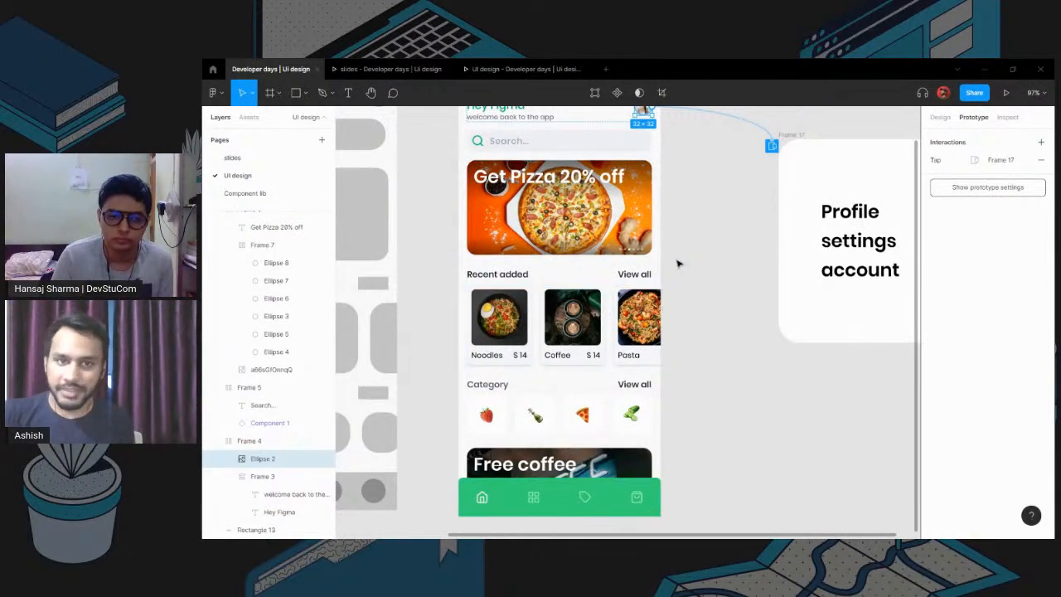
scroll(690, 266, "down", 1)
left_click_drag(694, 251, 677, 274)
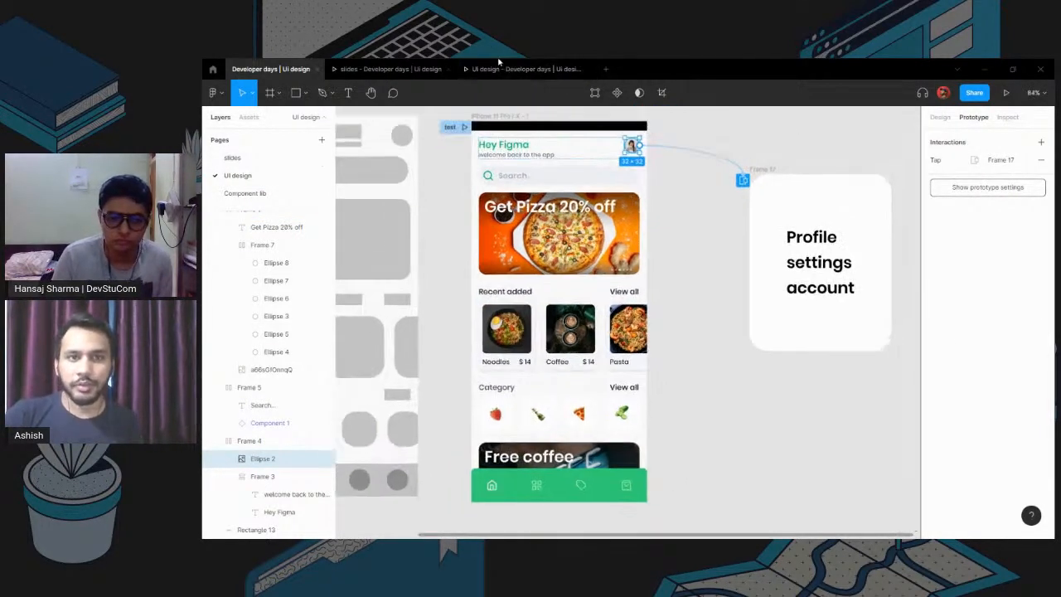
Step: Compare the home screen in the prototype preview with its design file, ending in the preview
left_click(530, 75)
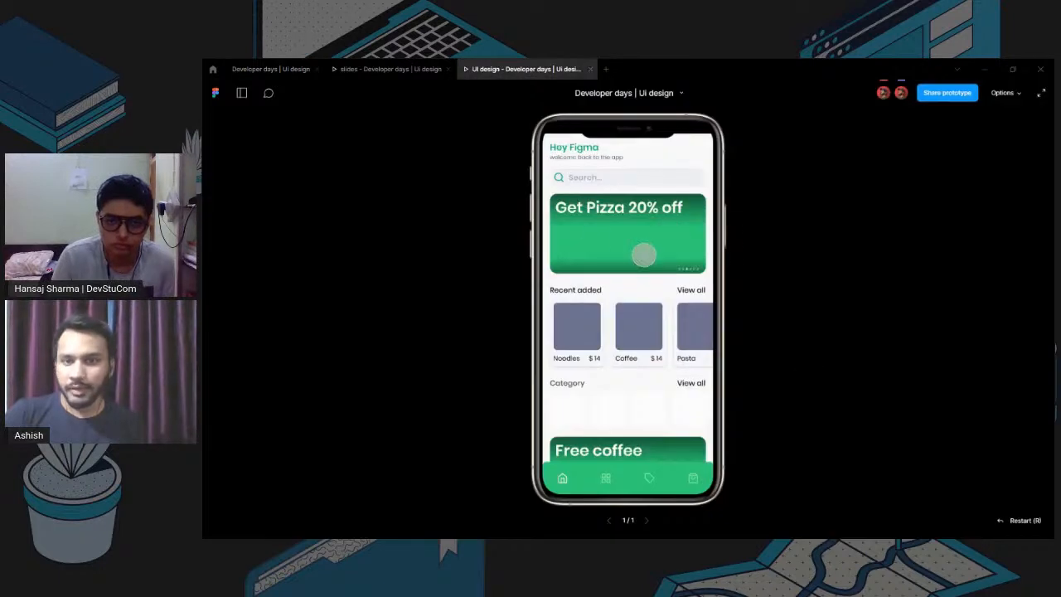
left_click(250, 68)
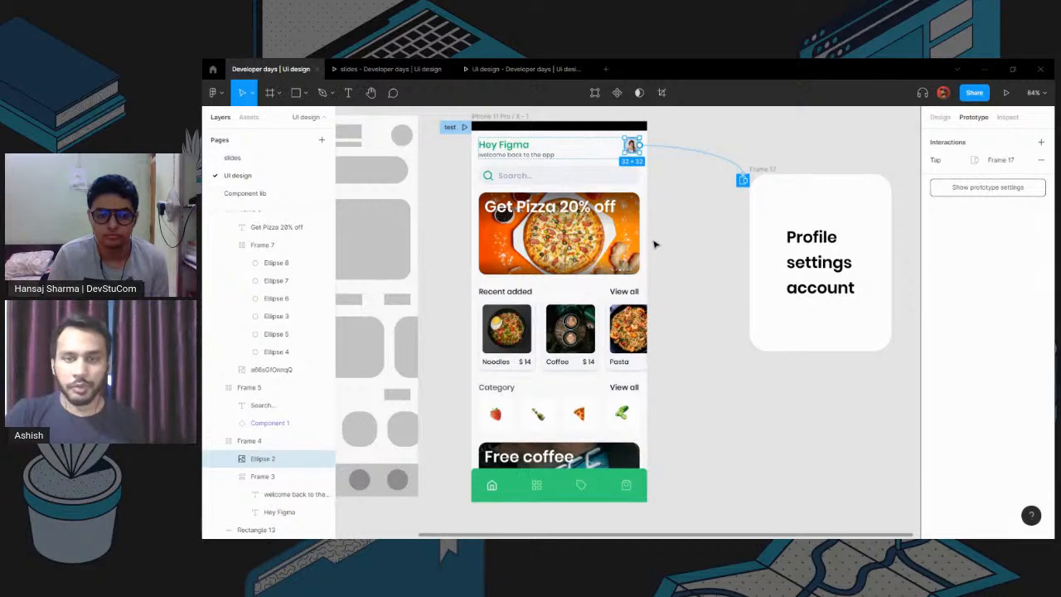
left_click(528, 71)
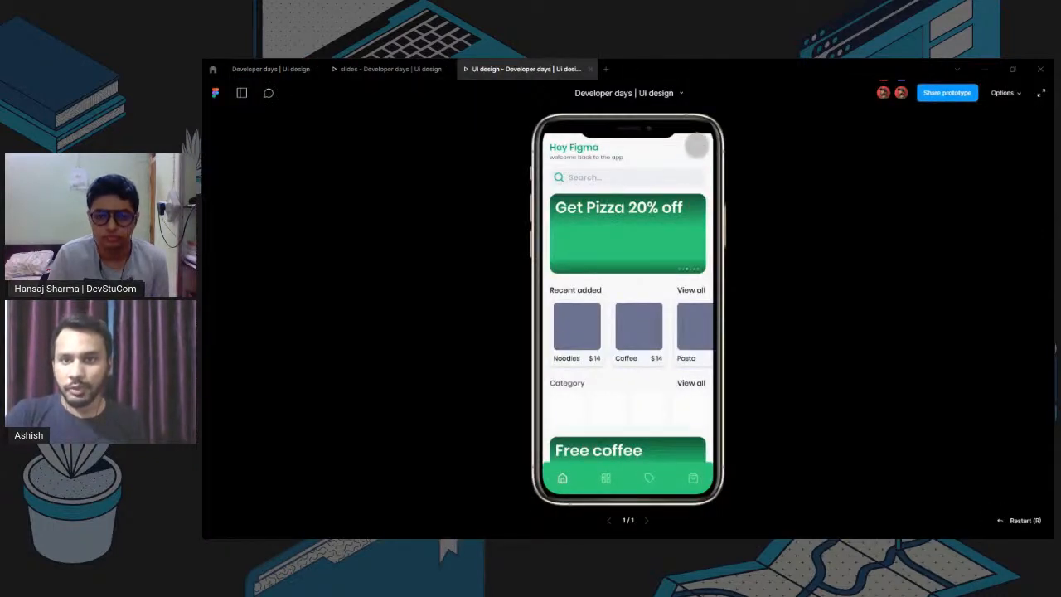
Step: Close the prototype preview, relaunch it from the home screen's test flow, and test opening and dismissing the avatar's profile menu overlay
left_click(590, 69)
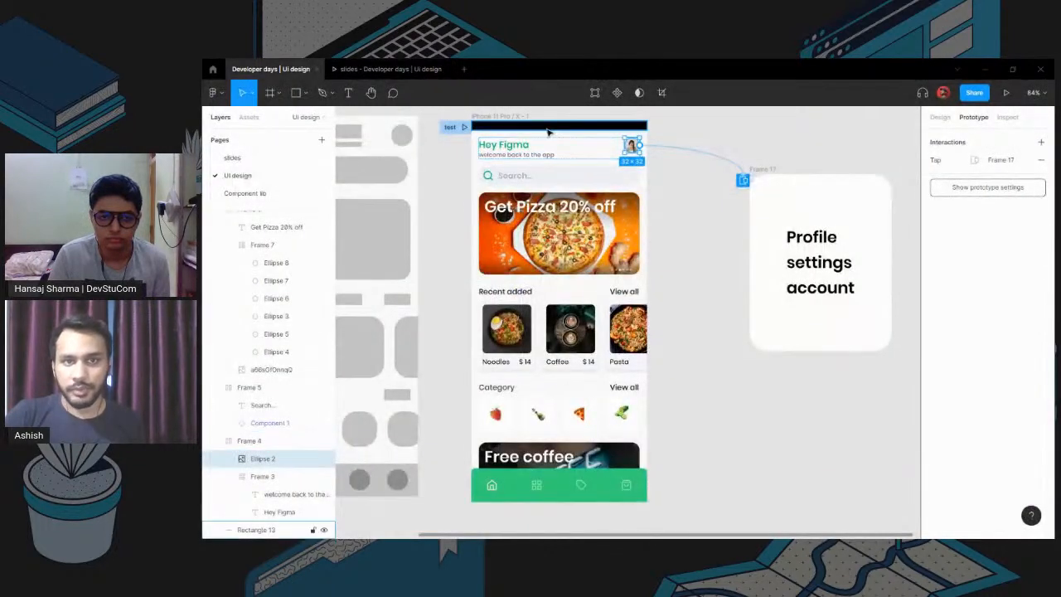
left_click(464, 126)
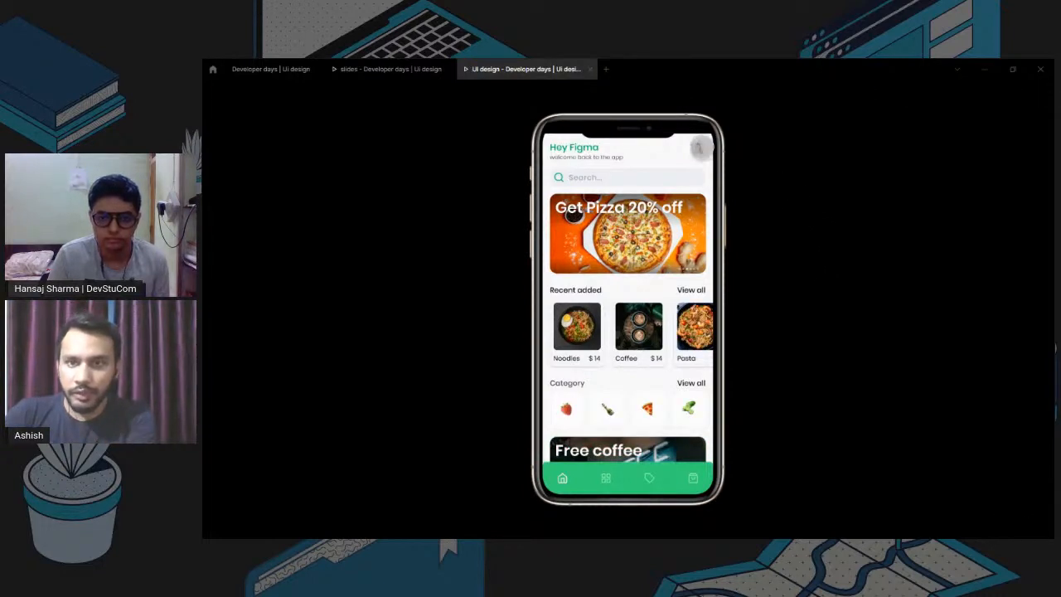
left_click(697, 148)
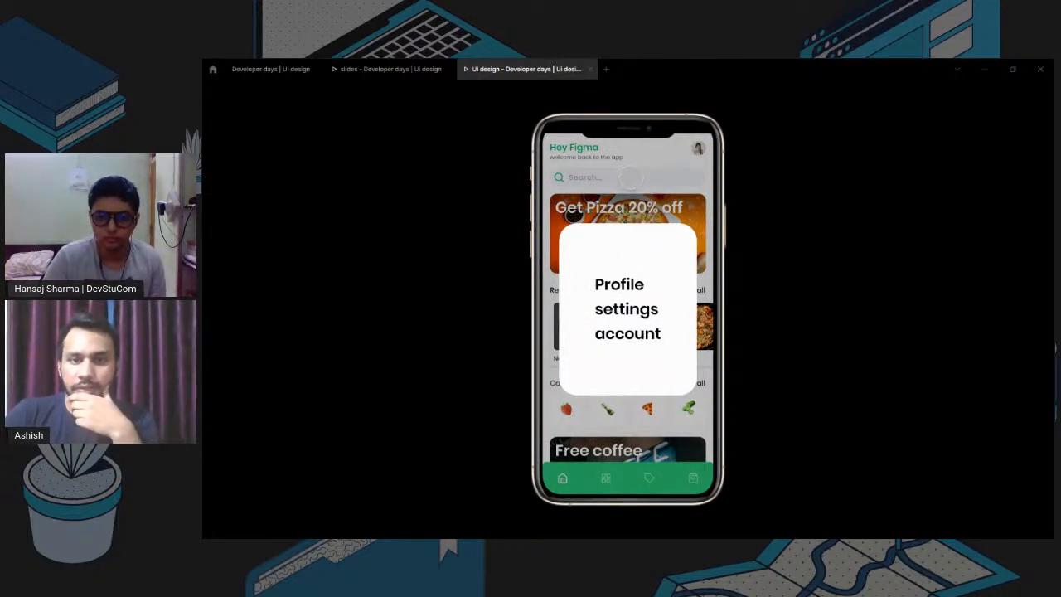
left_click(630, 177)
left_click(695, 149)
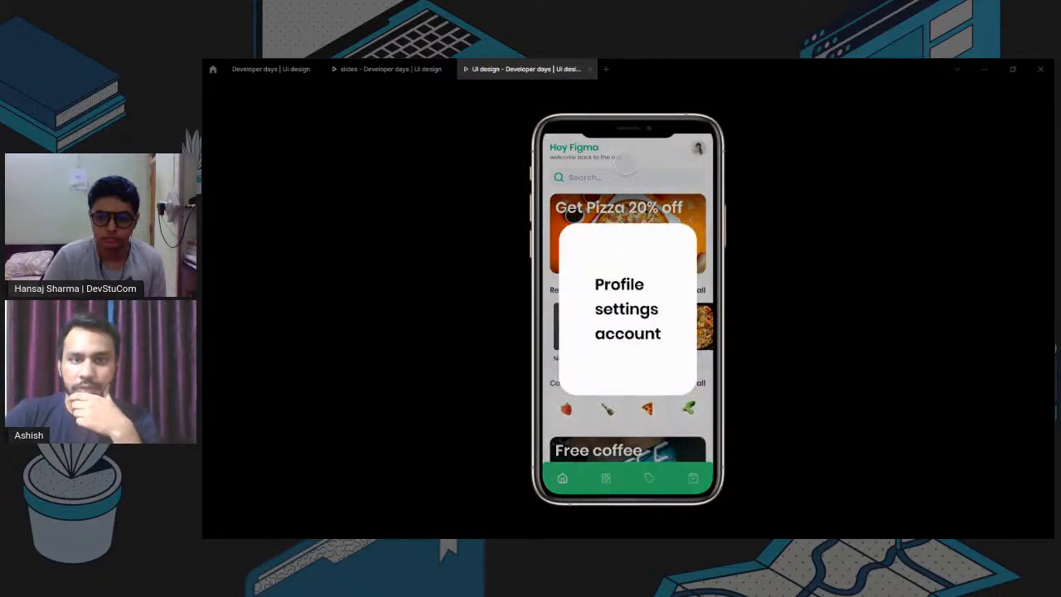
Step: Return to the design file and examine the icon component on the Component lib page
left_click(270, 69)
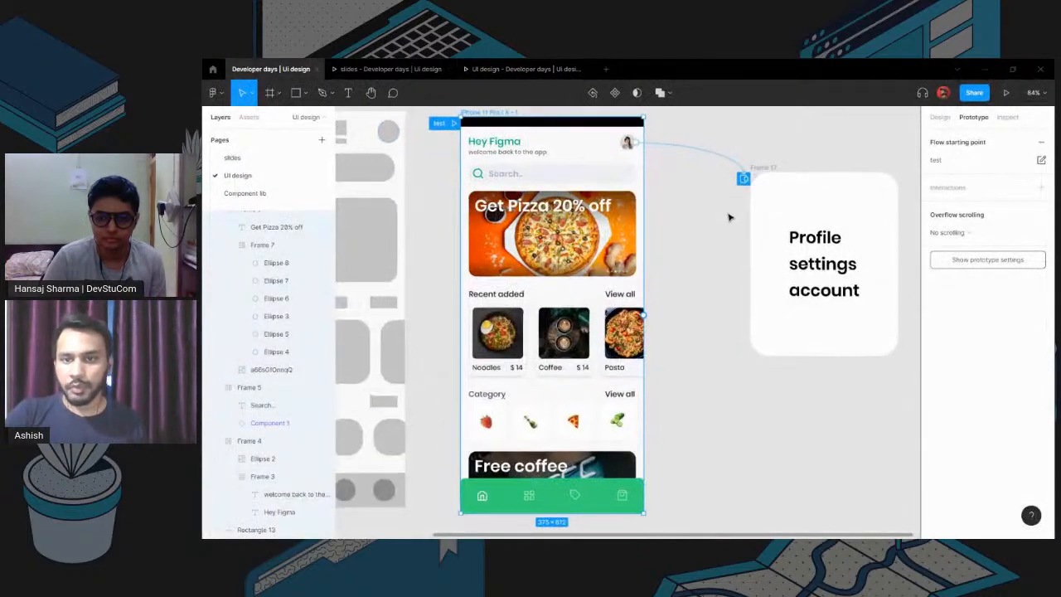
scroll(729, 217, "up", 3)
left_click_drag(729, 217, 670, 259)
scroll(706, 284, "down", 4)
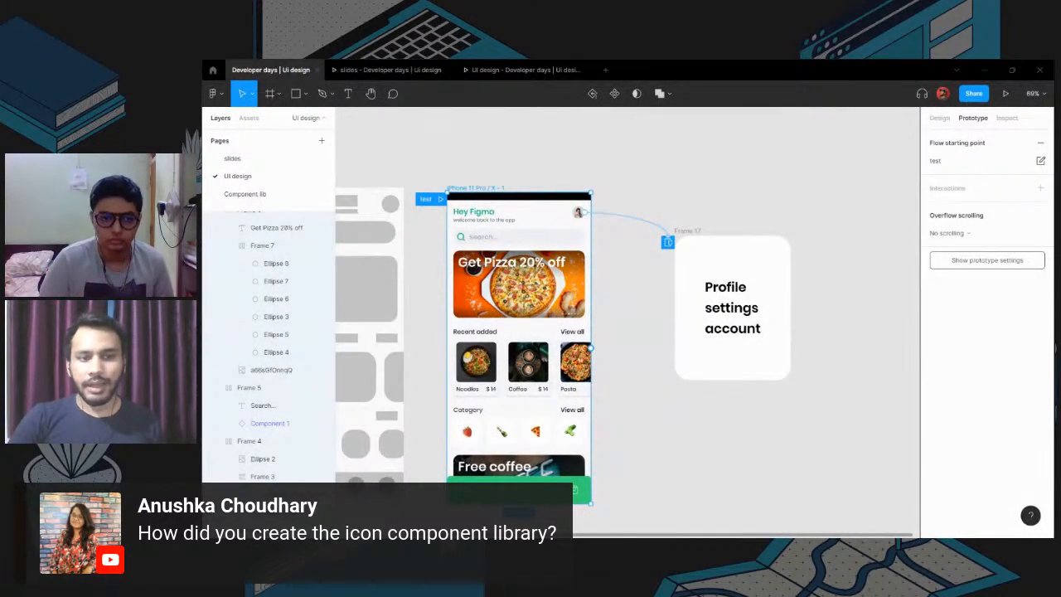
left_click(245, 193)
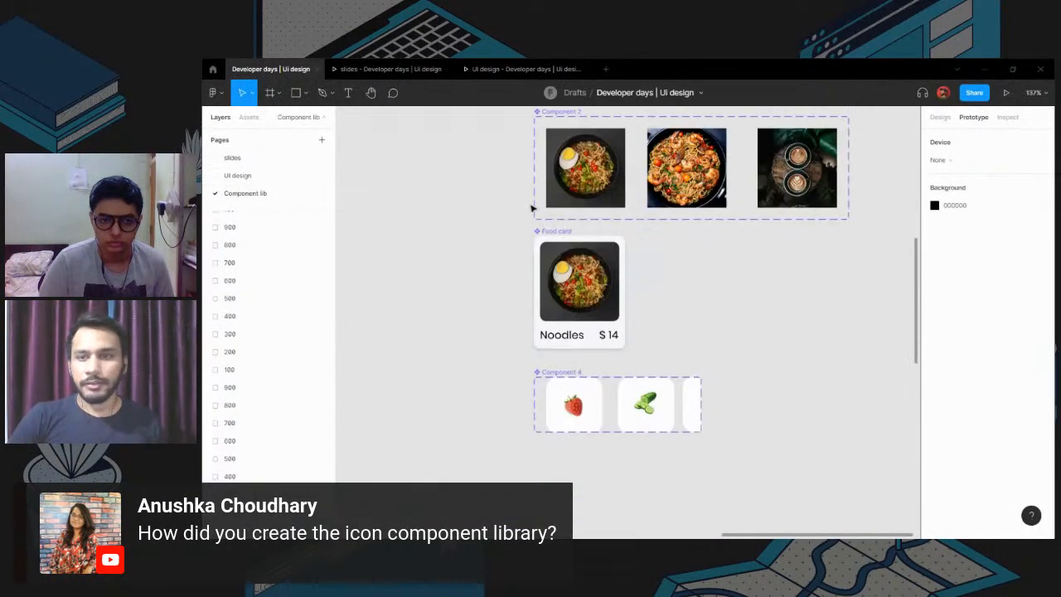
scroll(696, 299, "down", 5)
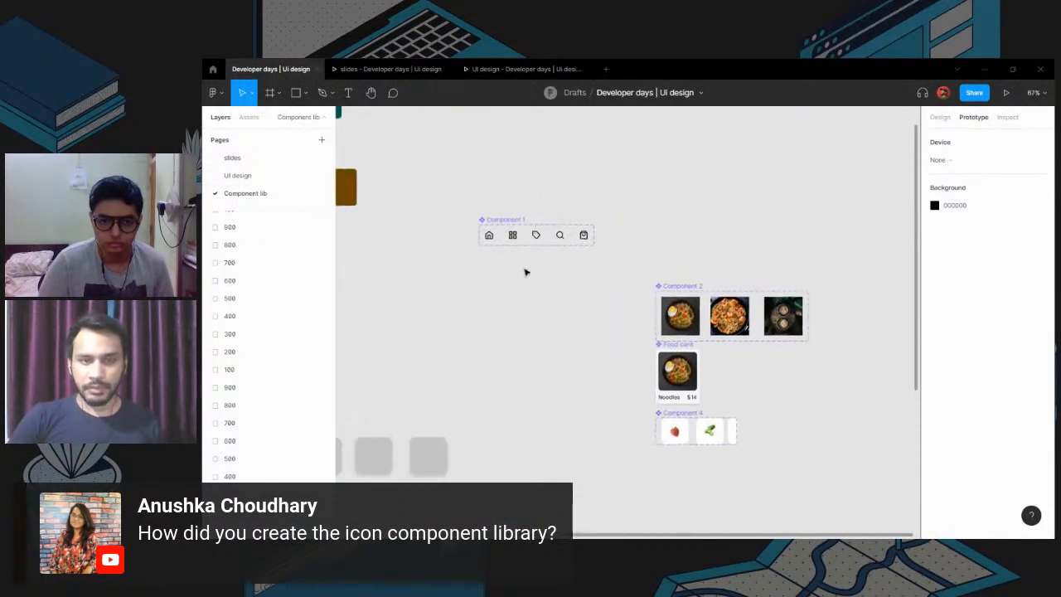
scroll(525, 272, "up", 5)
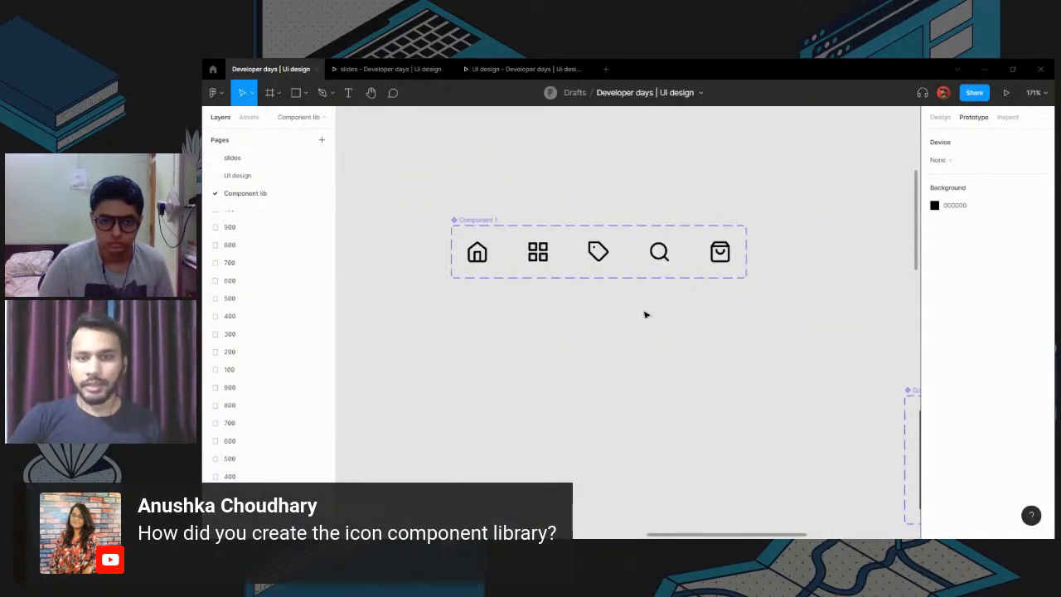
scroll(646, 314, "down", 3)
scroll(575, 293, "right", 1)
Step: Open the Figma Community from the home view and search it for "icons"
left_click(213, 70)
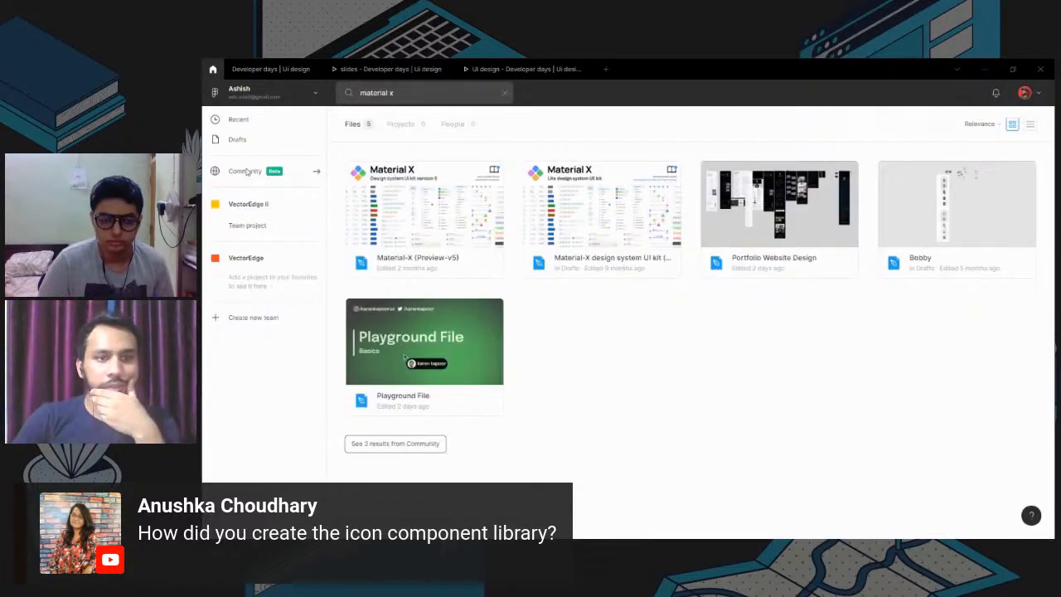
left_click(246, 171)
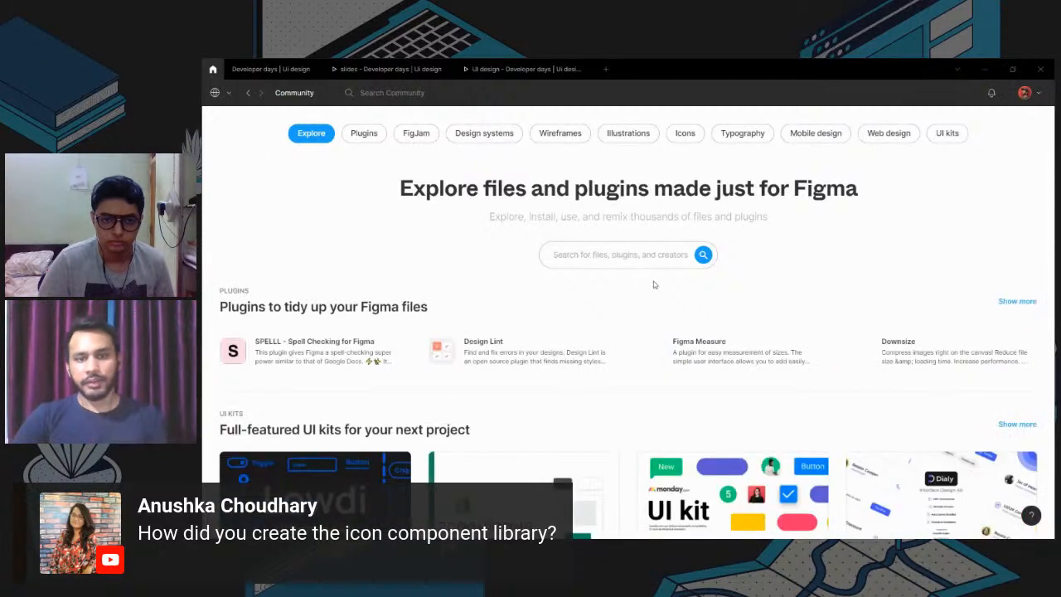
key("BackSpace")
key("BackSpace")
key("BackSpace")
key("BackSpace")
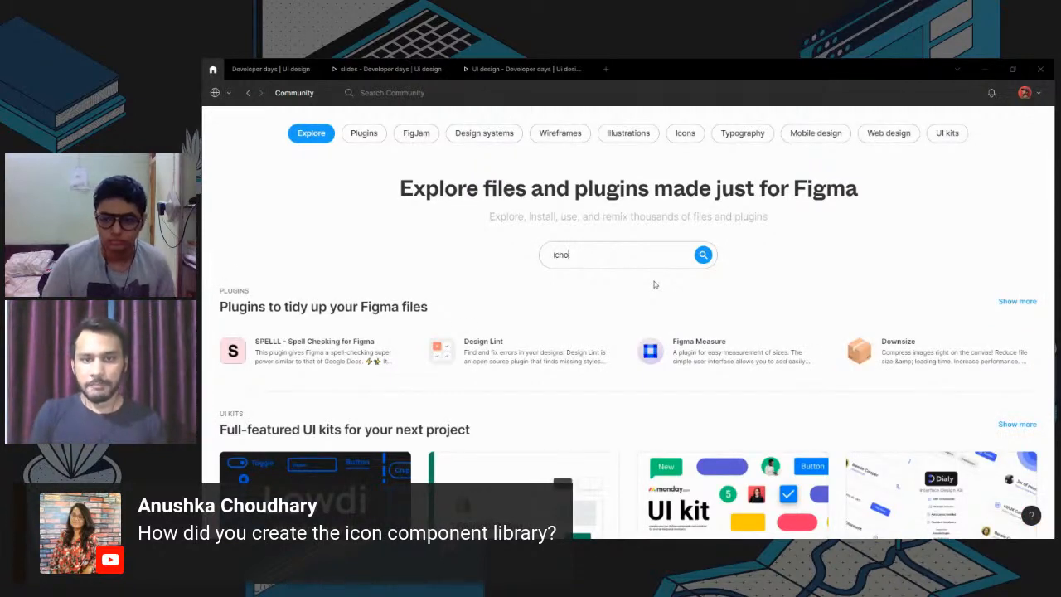
type("ons")
key("Return")
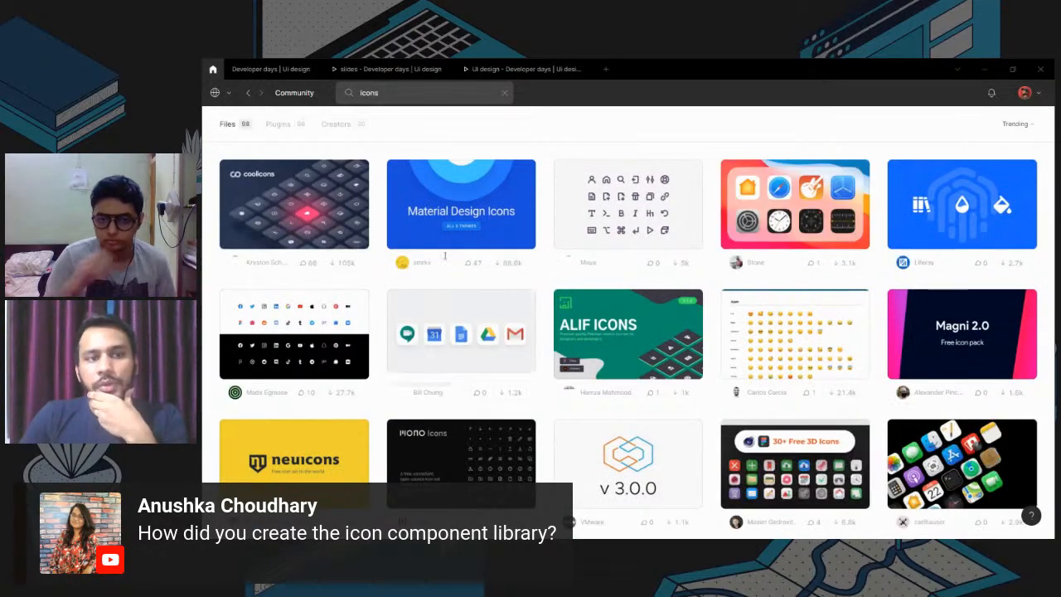
Step: Browse the Community's icon files and examine the list of matching icon plugins
scroll(536, 331, "down", 10)
left_click(280, 125)
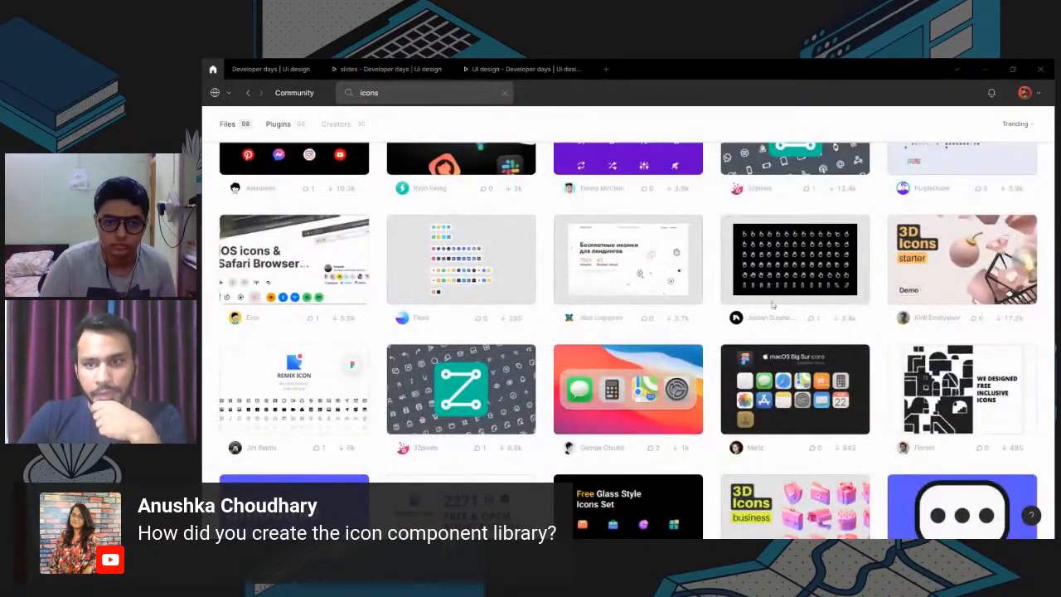
scroll(764, 307, "down", 5)
scroll(769, 311, "down", 5)
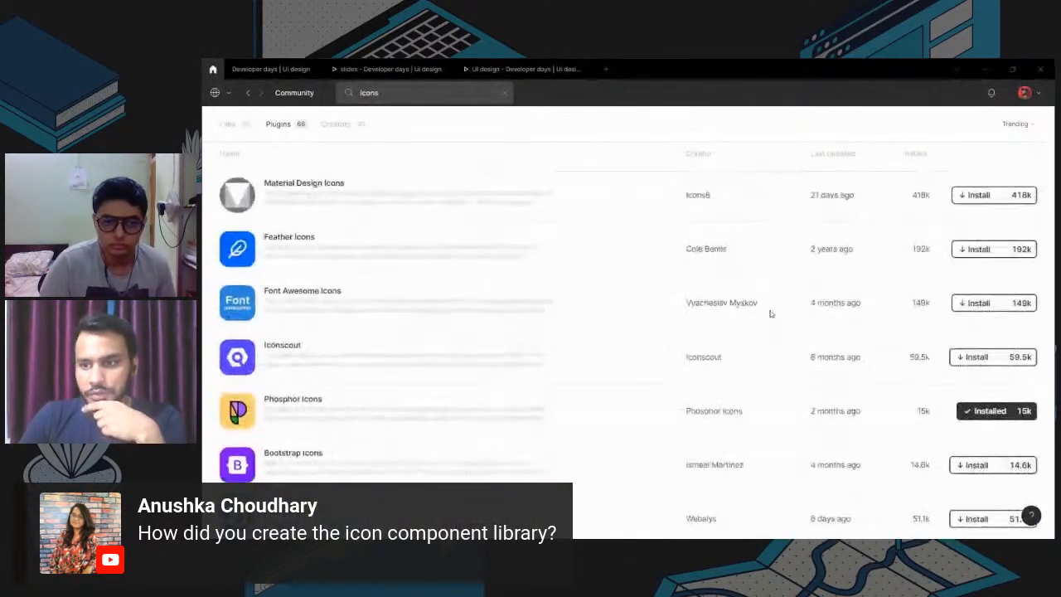
scroll(860, 320, "up", 5)
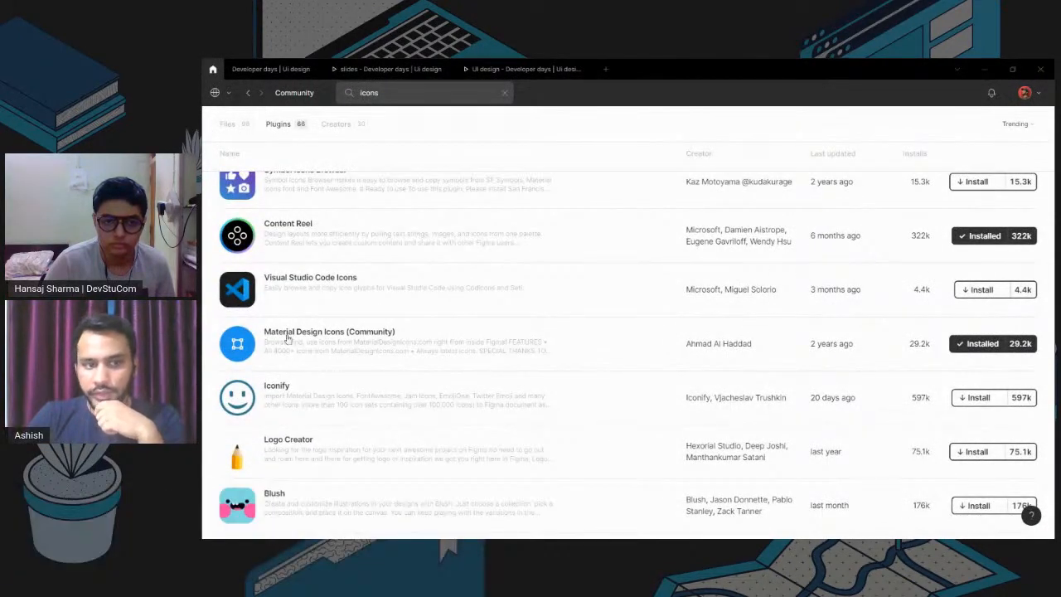
scroll(867, 348, "down", 8)
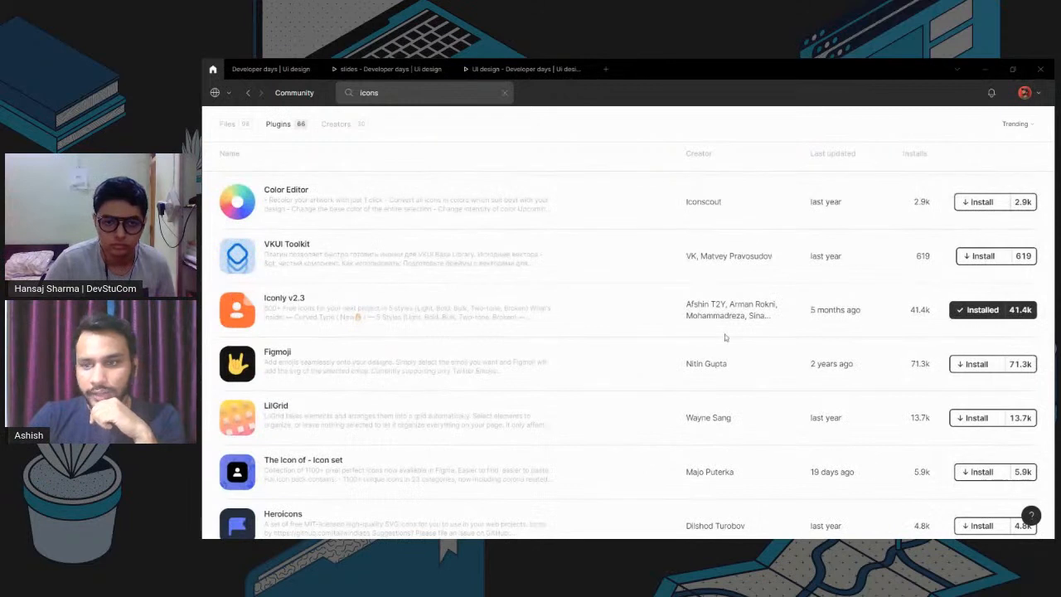
scroll(746, 340, "down", 7)
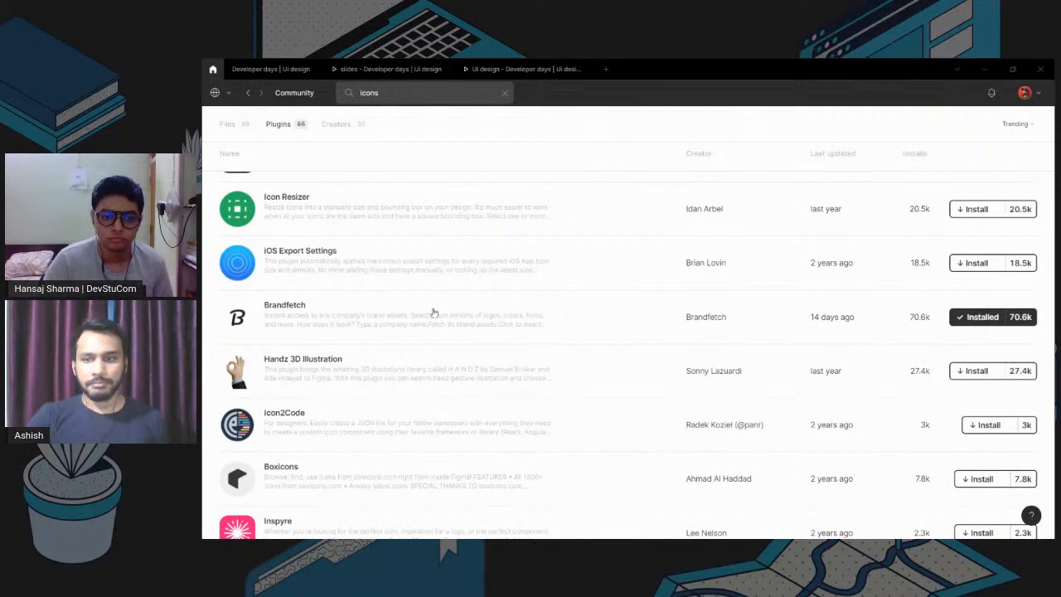
Step: Return to the design file's UI design page and run the Brandfetch plugin with nothing selected
left_click(275, 70)
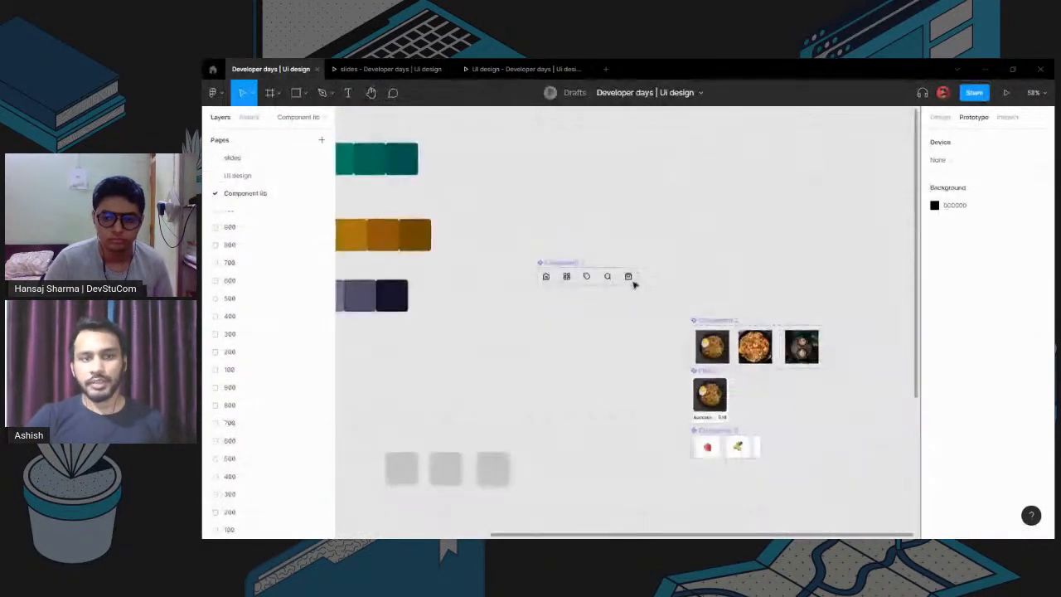
left_click(242, 176)
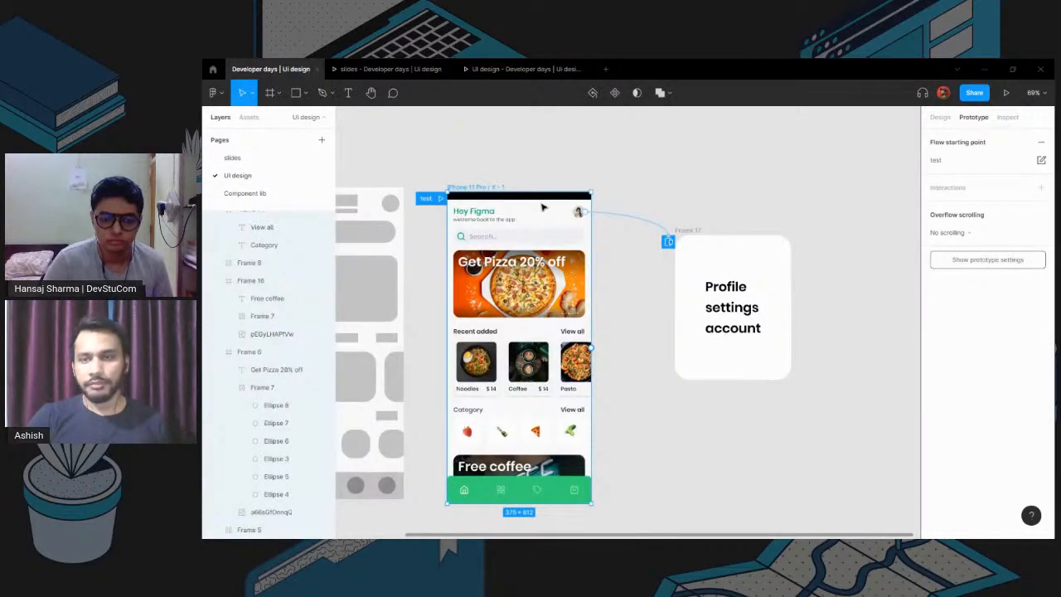
left_click_drag(747, 206, 648, 222)
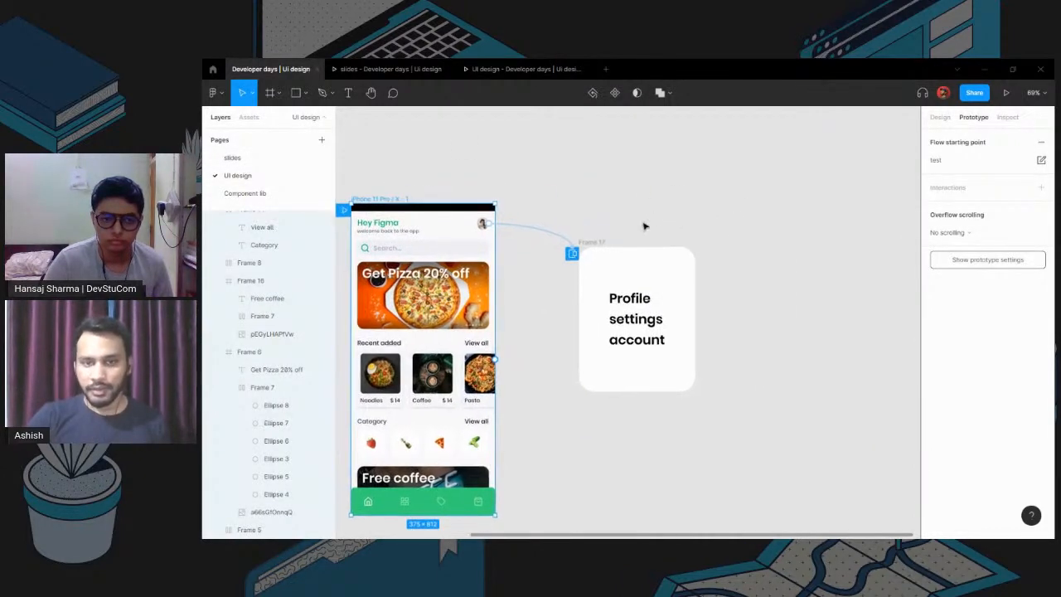
scroll(647, 222, "down", 2)
left_click_drag(716, 307, 752, 249)
scroll(678, 328, "up", 2)
left_click(701, 336)
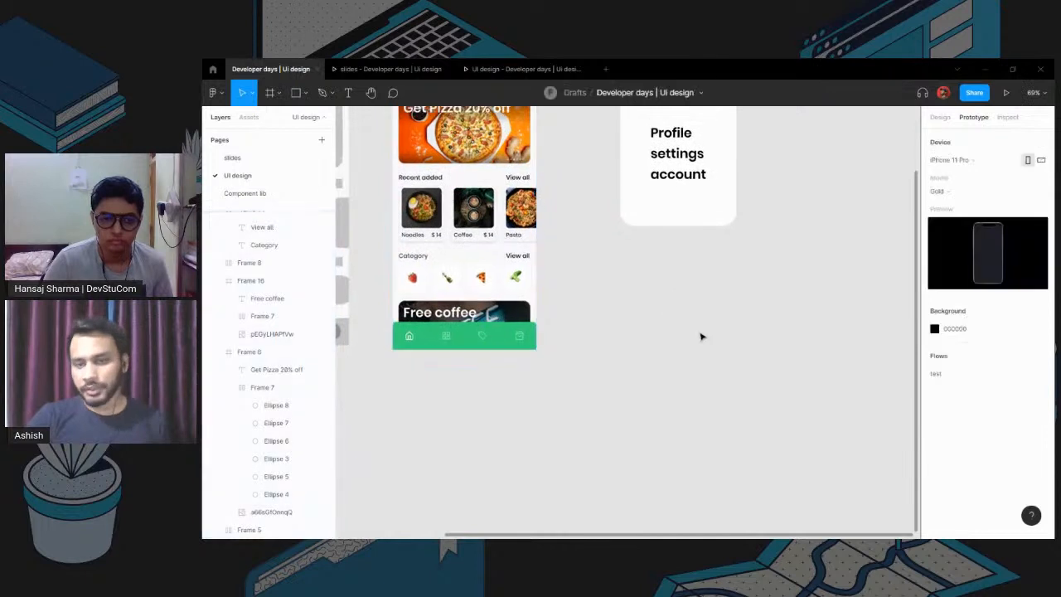
key("ctrl+slash")
type("bran")
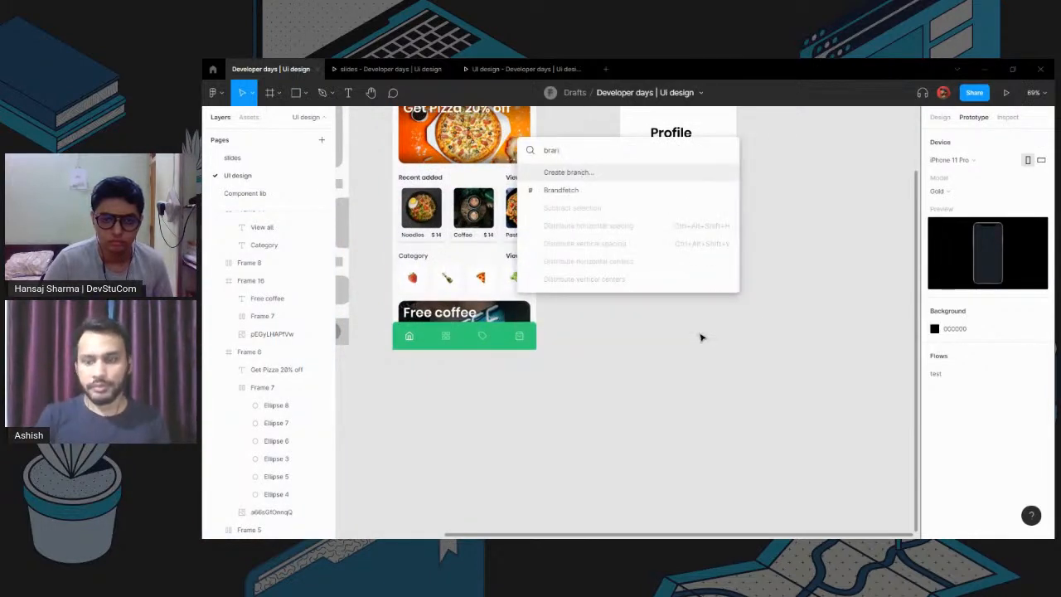
key("Down")
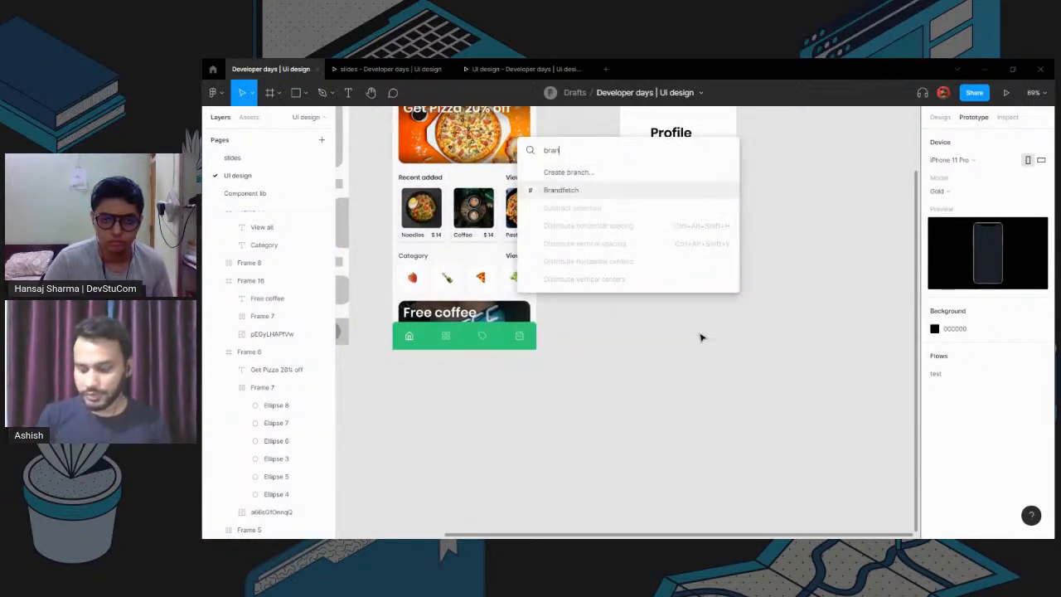
key("Return")
Step: Look up the brand google.com in Brandfetch
scroll(702, 324, "down", 3)
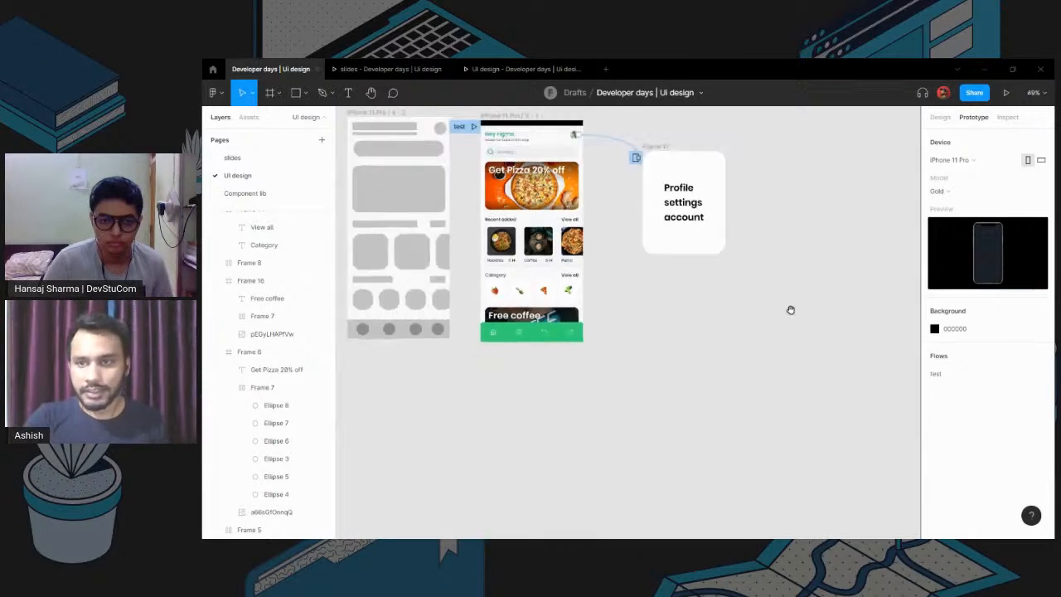
left_click_drag(790, 310, 640, 324)
left_click(753, 147)
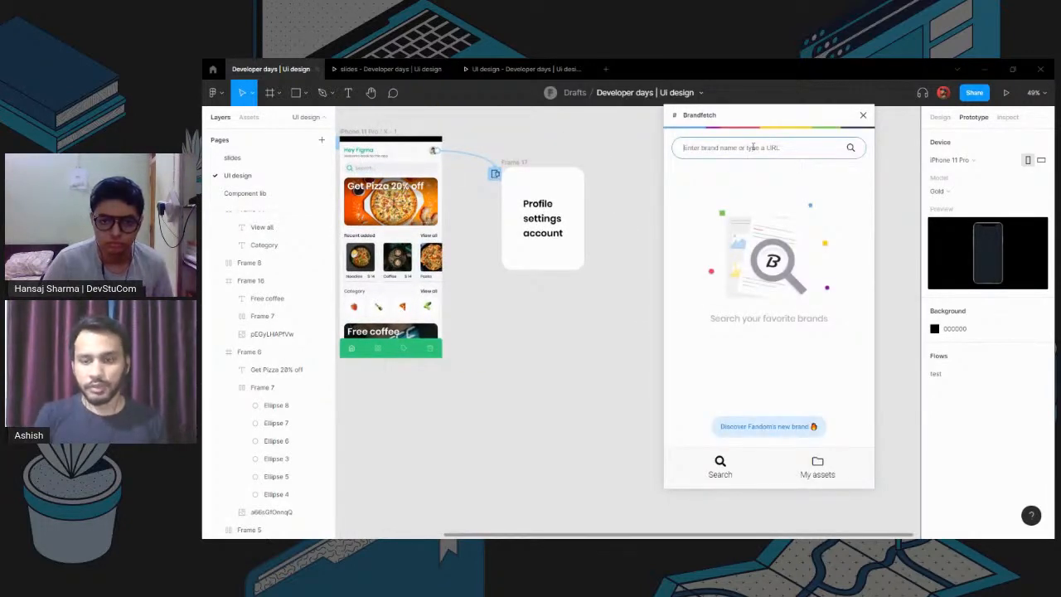
type("google.com")
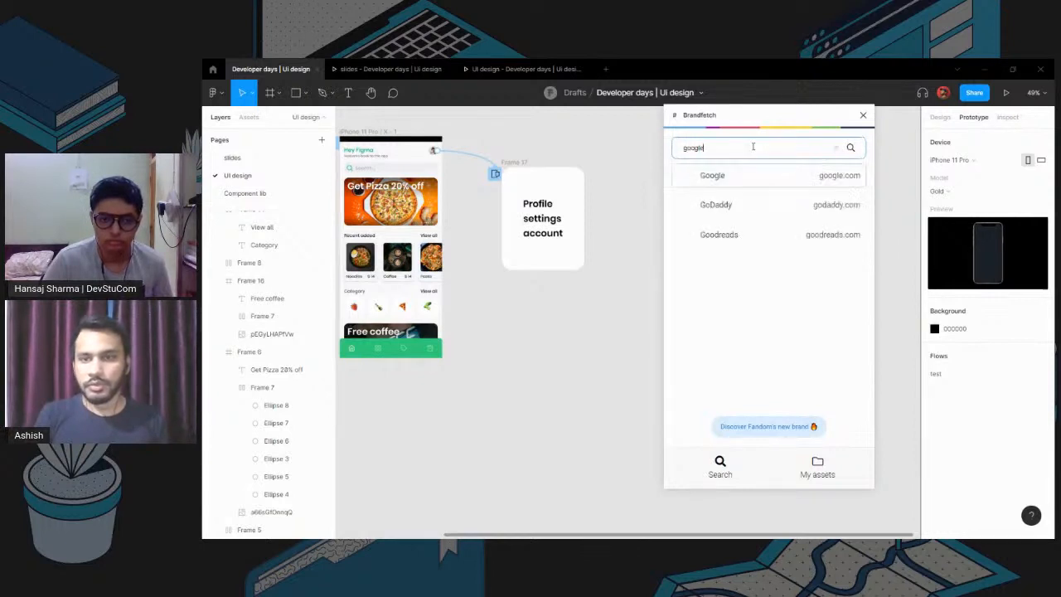
key("Return")
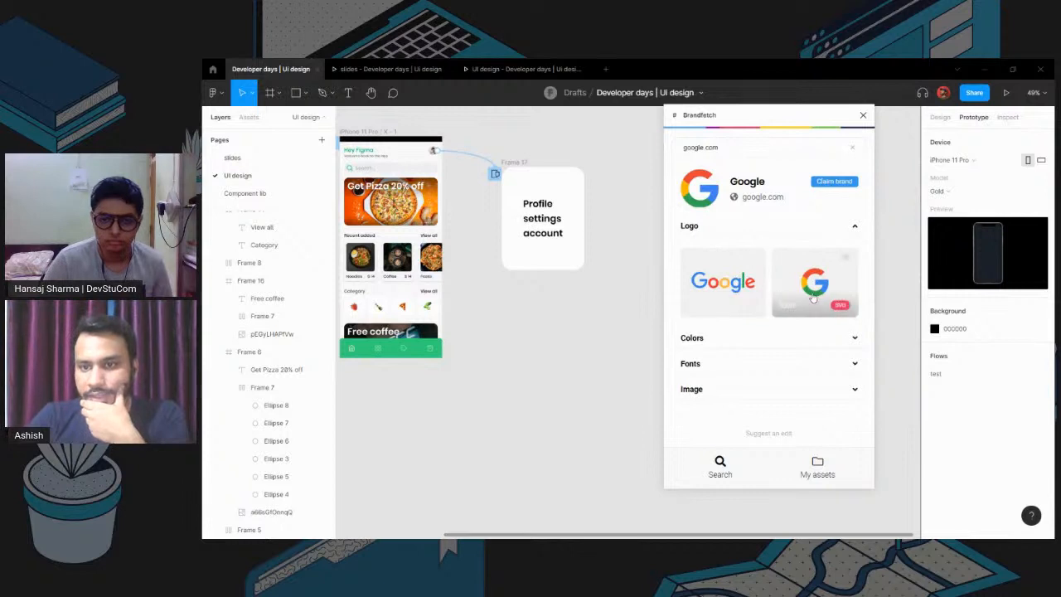
Step: Look through the colors, fonts and image assets of the Google brand in Brandfetch
left_click(830, 338)
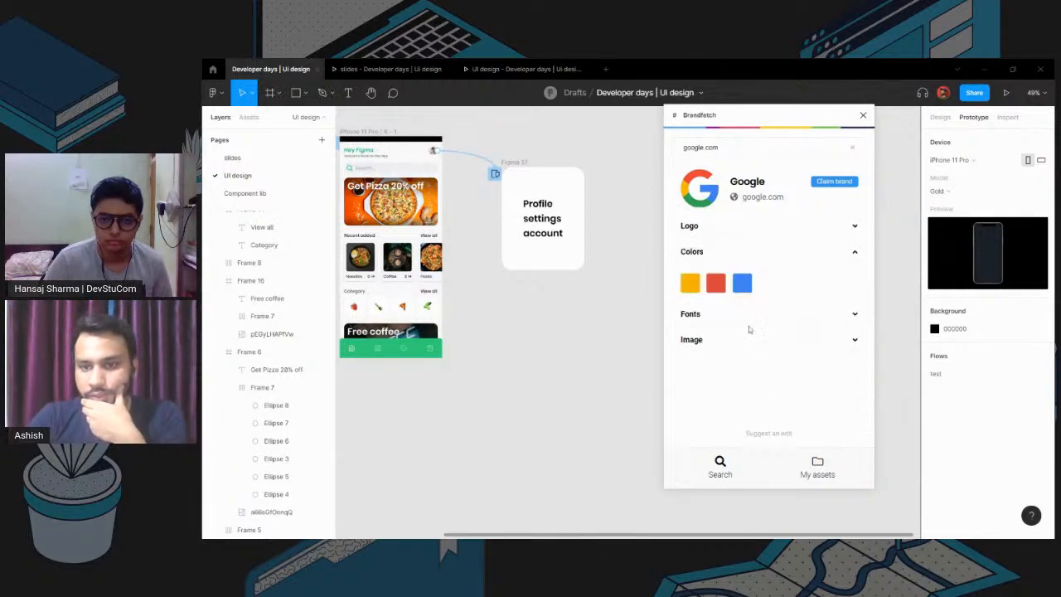
left_click(837, 313)
left_click(759, 343)
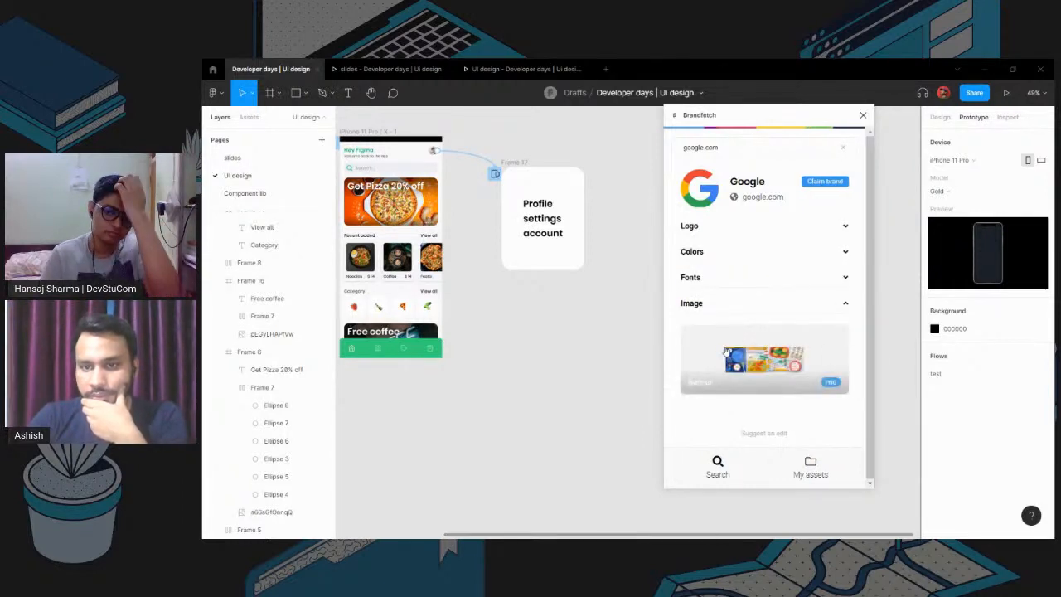
Step: Place Google's SVG icon logo from Brandfetch on the canvas below the profile menu frame
left_click(731, 227)
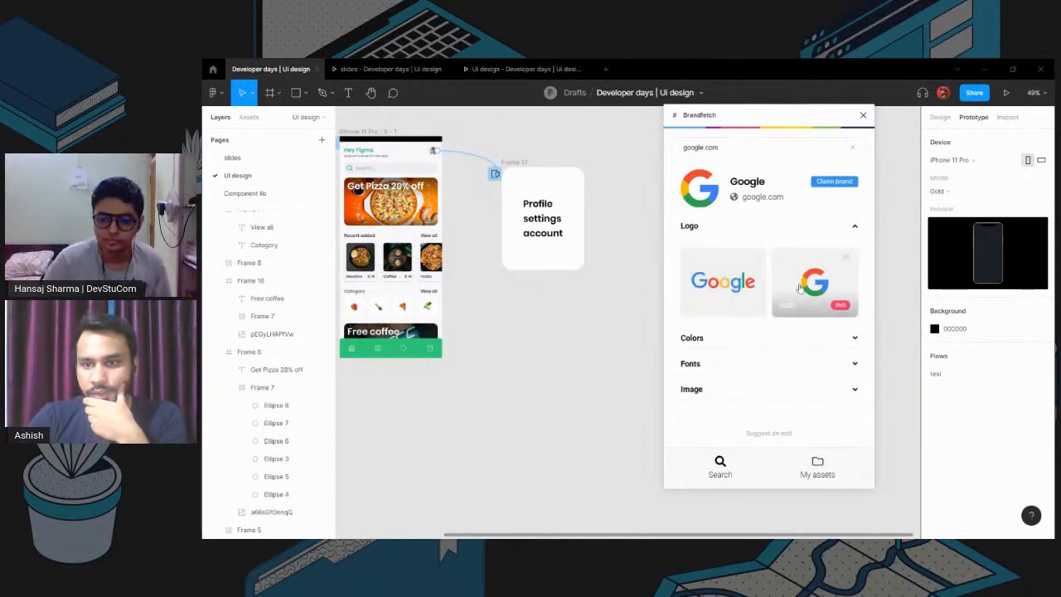
left_click_drag(799, 287, 676, 360)
left_click_drag(648, 321, 540, 312)
left_click(735, 149)
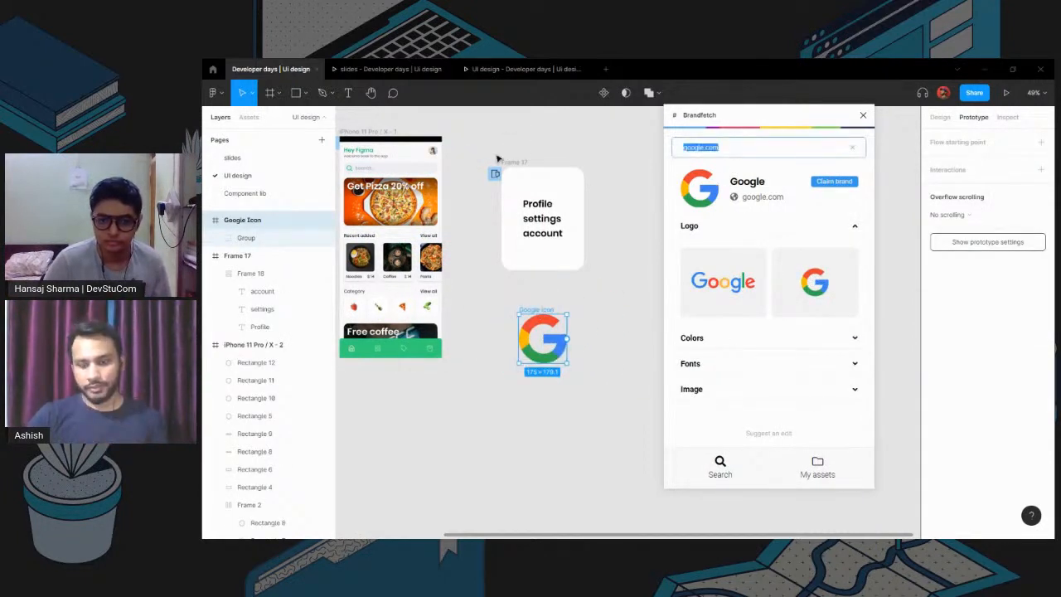
type("aplp")
key("BackSpace")
key("BackSpace")
key("BackSpace")
key("BackSpace")
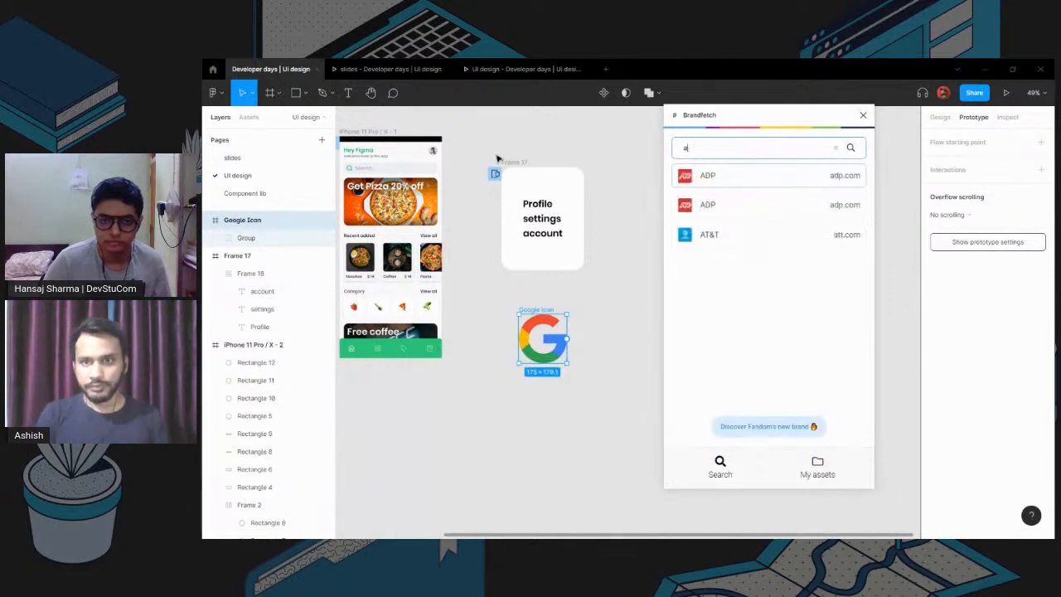
Step: Look up the brand yahoo.com in Brandfetch
type("yahh")
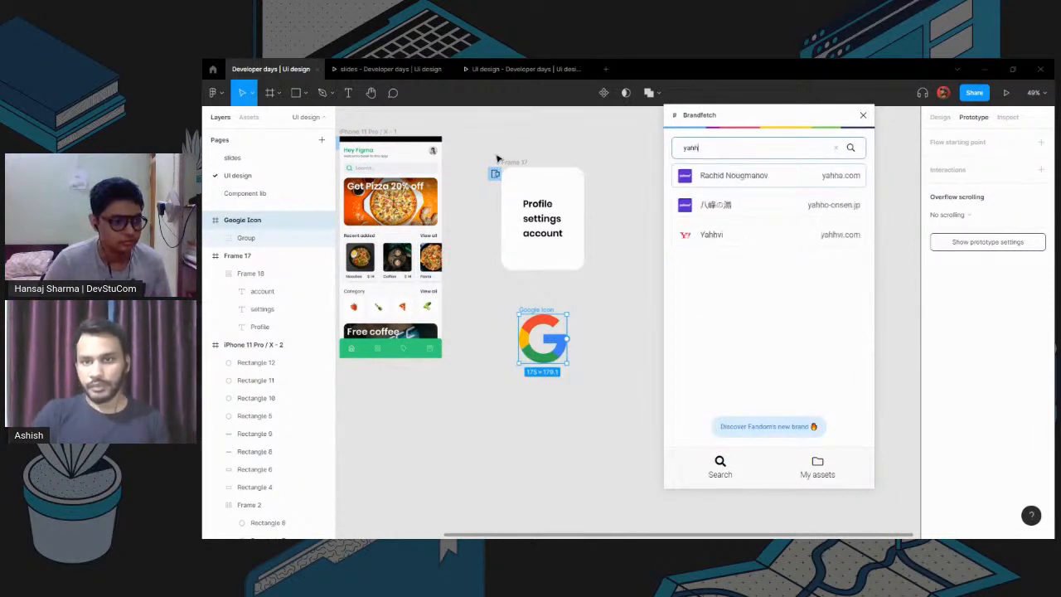
key("BackSpace")
type("o")
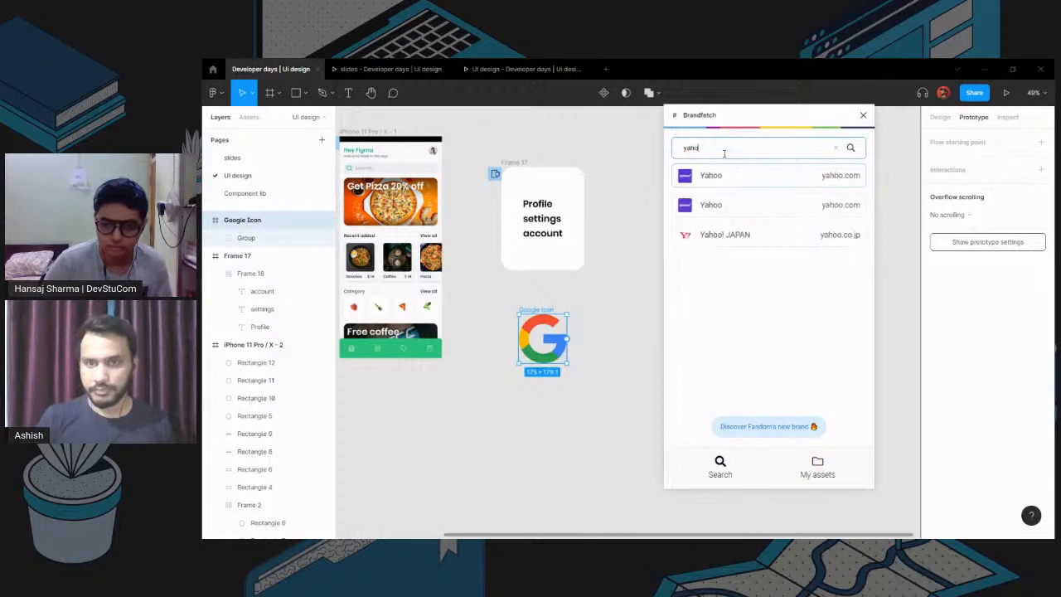
left_click(746, 175)
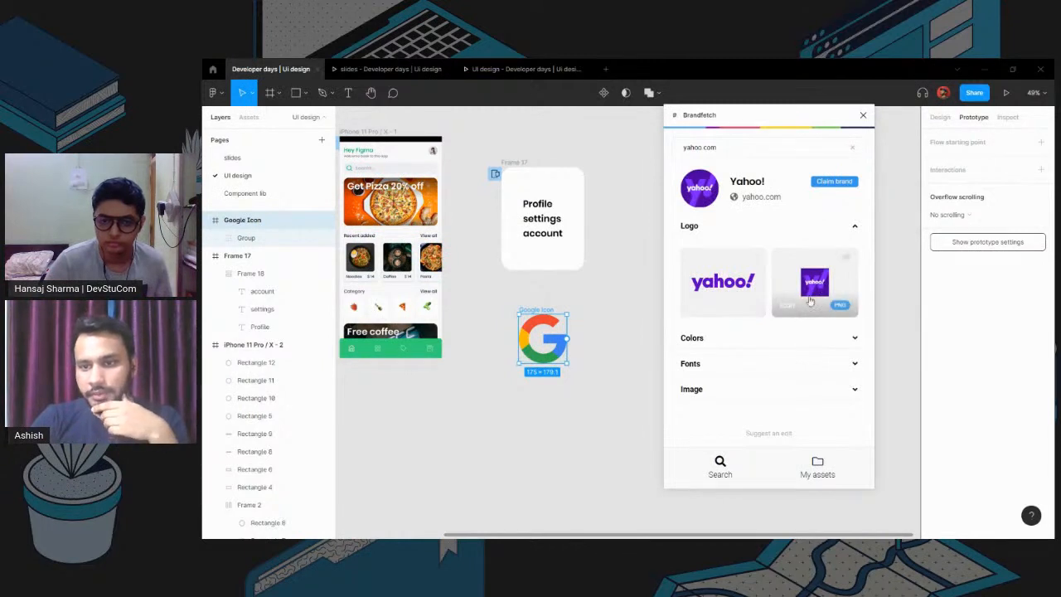
Step: Look through the Yahoo brand's colors and fonts in Brandfetch and close the plugin
left_click(817, 338)
left_click(733, 314)
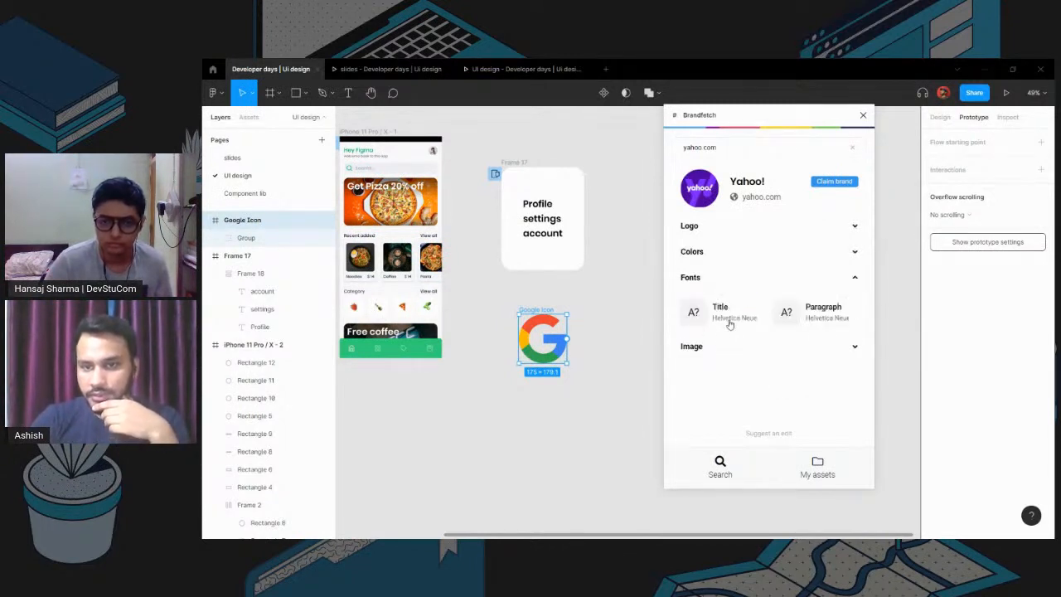
left_click(862, 117)
key("Return")
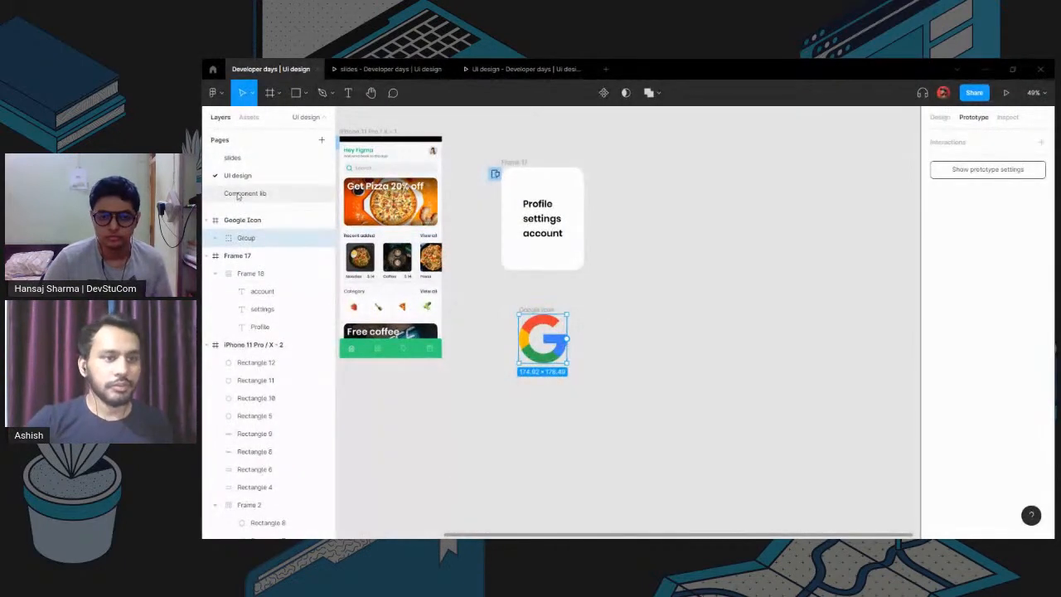
Step: Go to the Component lib page and run the Lucide Icons plugin near the Component 1 icon set
left_click(245, 194)
scroll(530, 312, "up", 8)
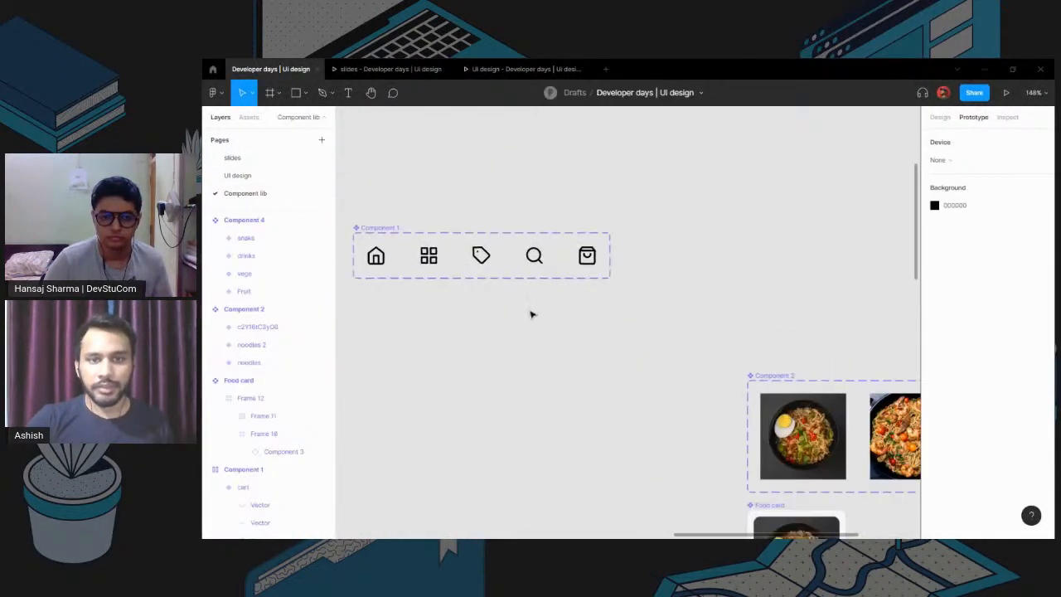
scroll(616, 325, "down", 4)
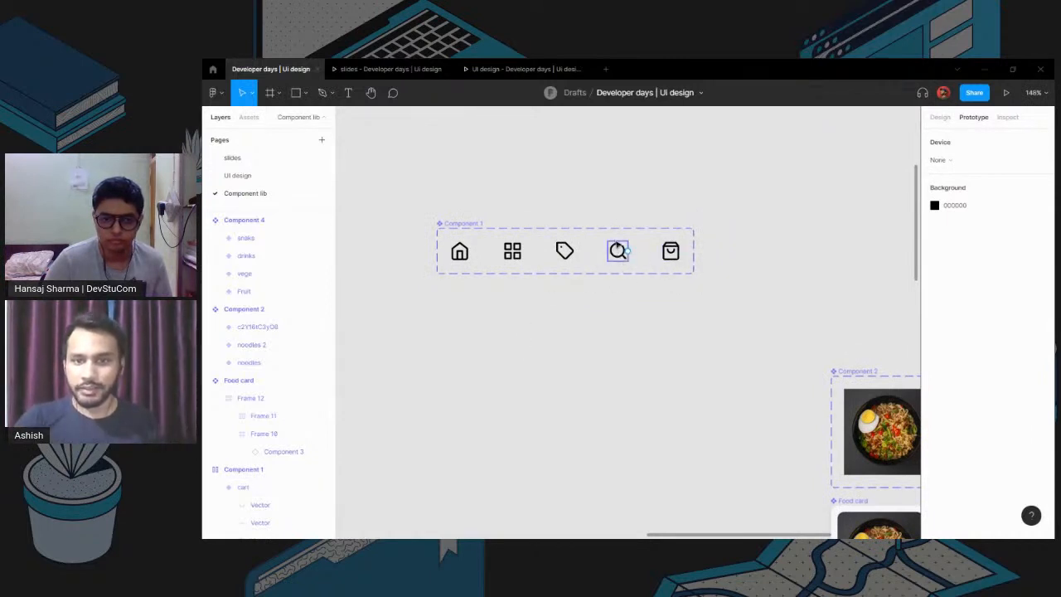
key("ctrl+slash")
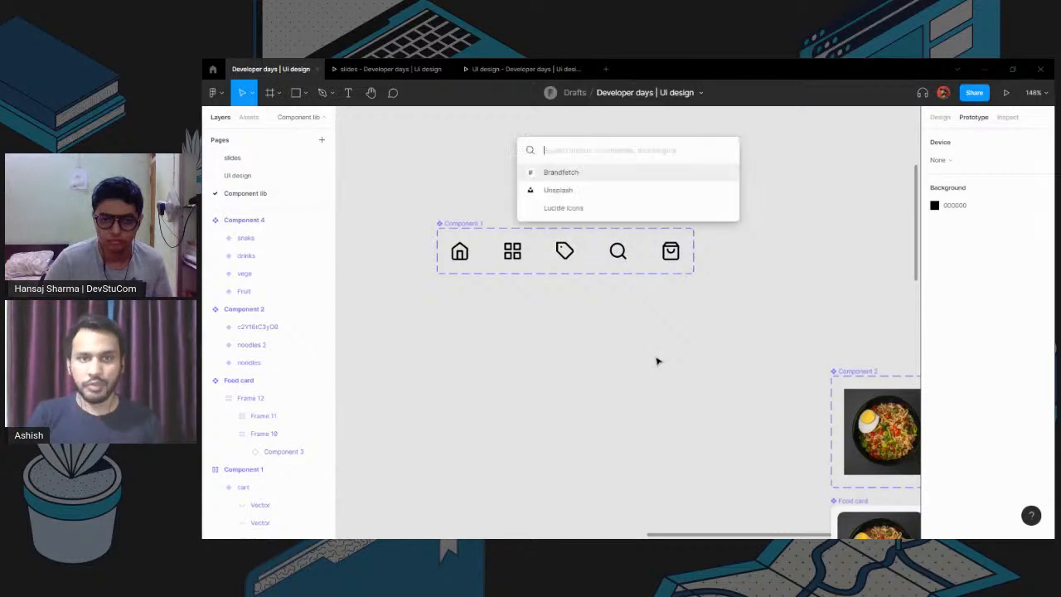
key("Down")
key("Down")
key("Return")
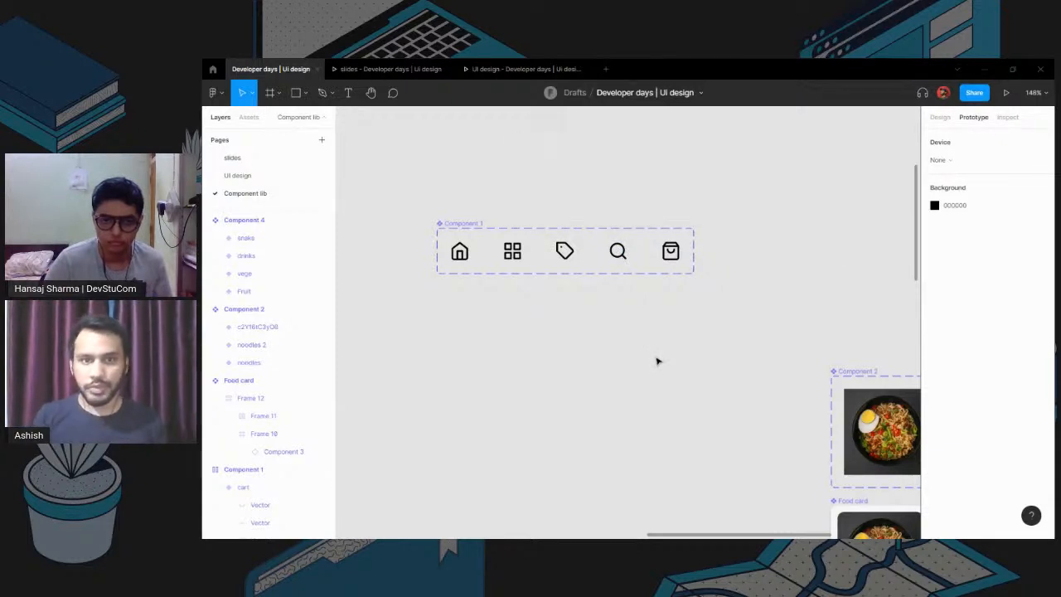
Step: Find the plain user icon in Lucide Icons, insert it below the Component 1 icon set and close the plugin
type("user")
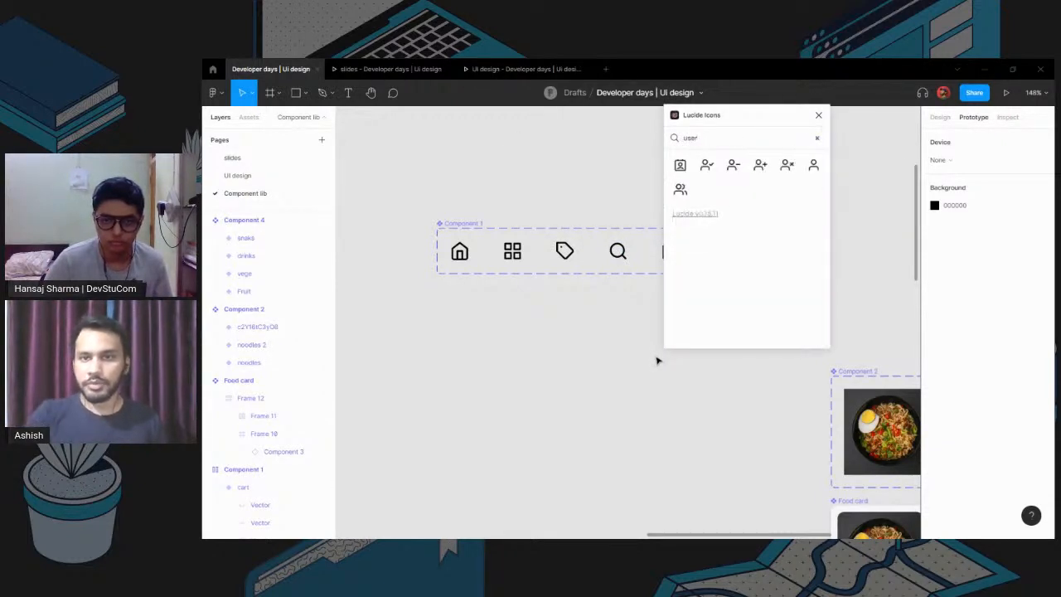
left_click(813, 165)
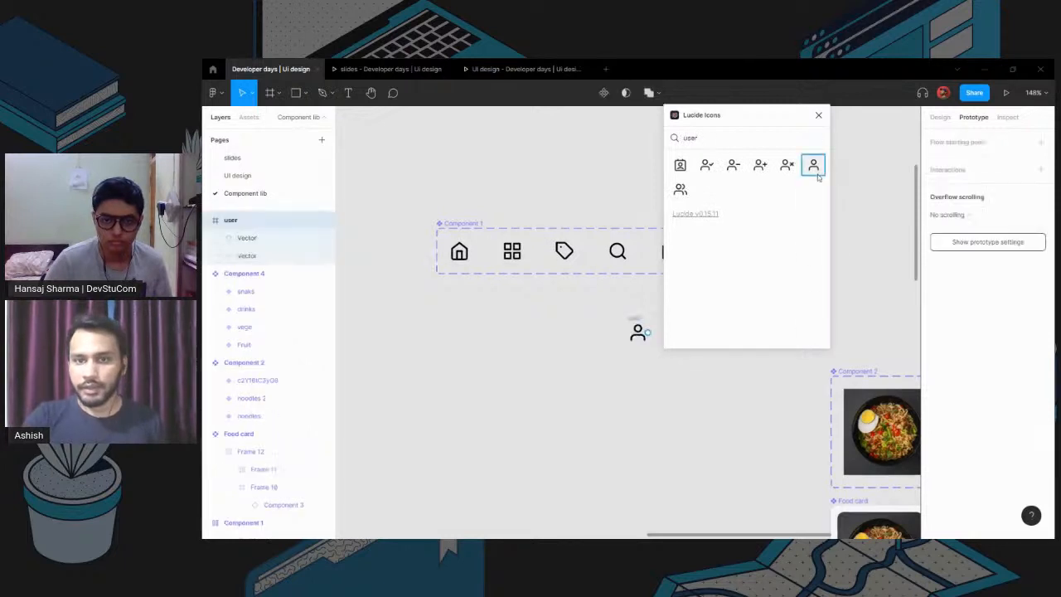
left_click(818, 114)
Step: Turn the user icon into a component and add it as the last variant in the Component 1 icon set, after the cart icon
left_click(636, 322)
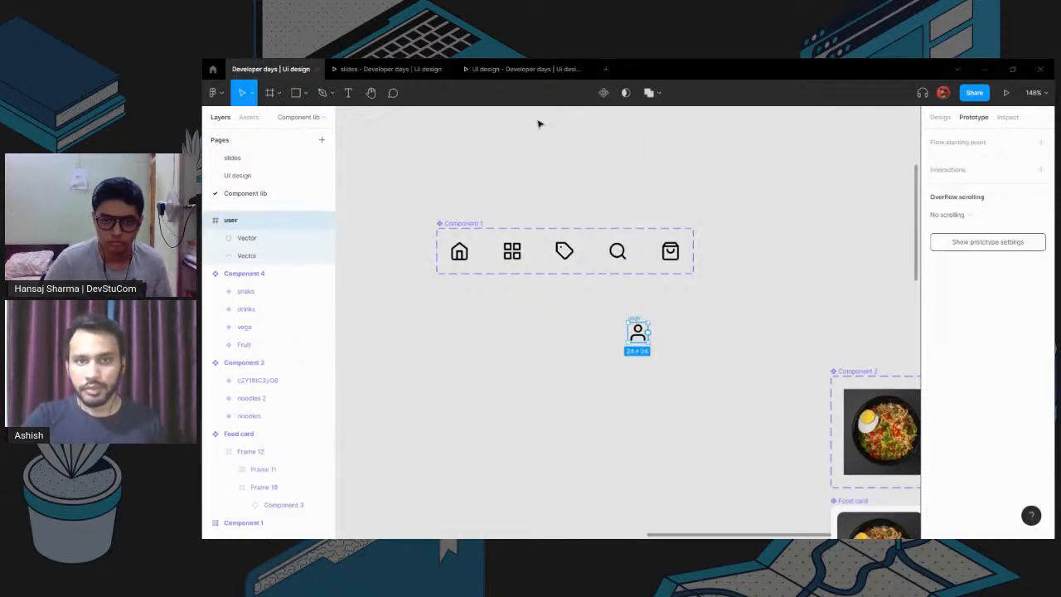
left_click(606, 97)
left_click(706, 287)
left_click(638, 324)
left_click_drag(681, 243, 683, 250)
left_click(785, 314)
Step: Place an instance of the home icon below the Component 1 set and switch its Property 1 to user
left_click_drag(462, 254, 507, 350)
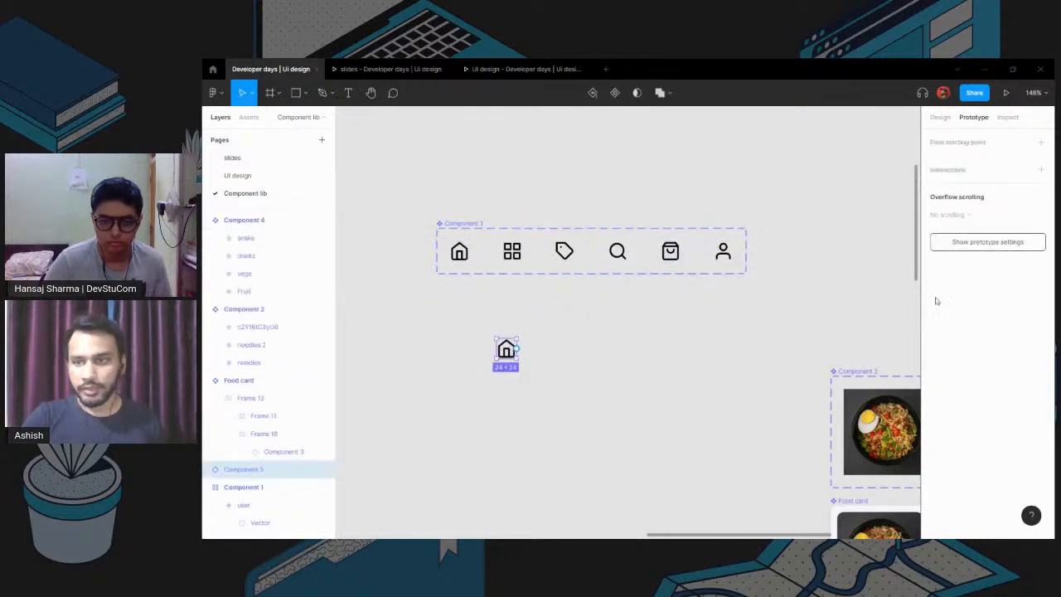
left_click(940, 117)
left_click(999, 281)
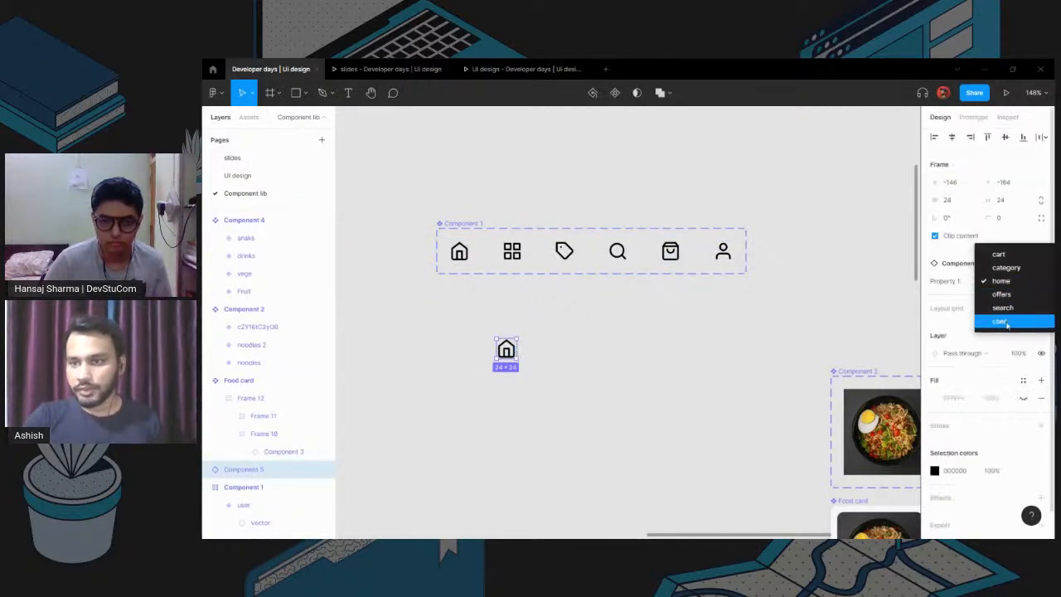
left_click(1003, 323)
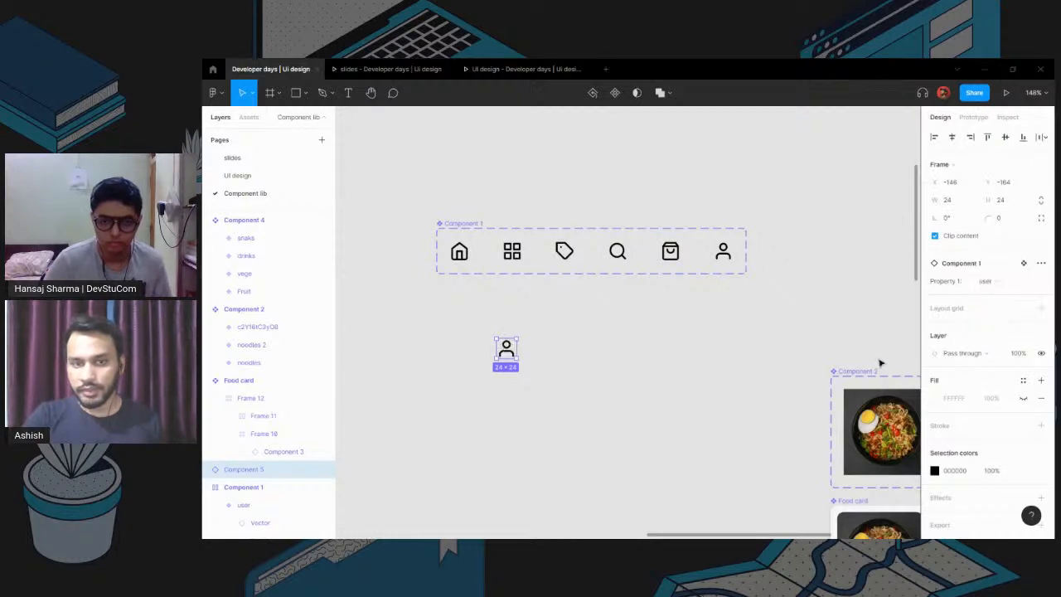
left_click(694, 317)
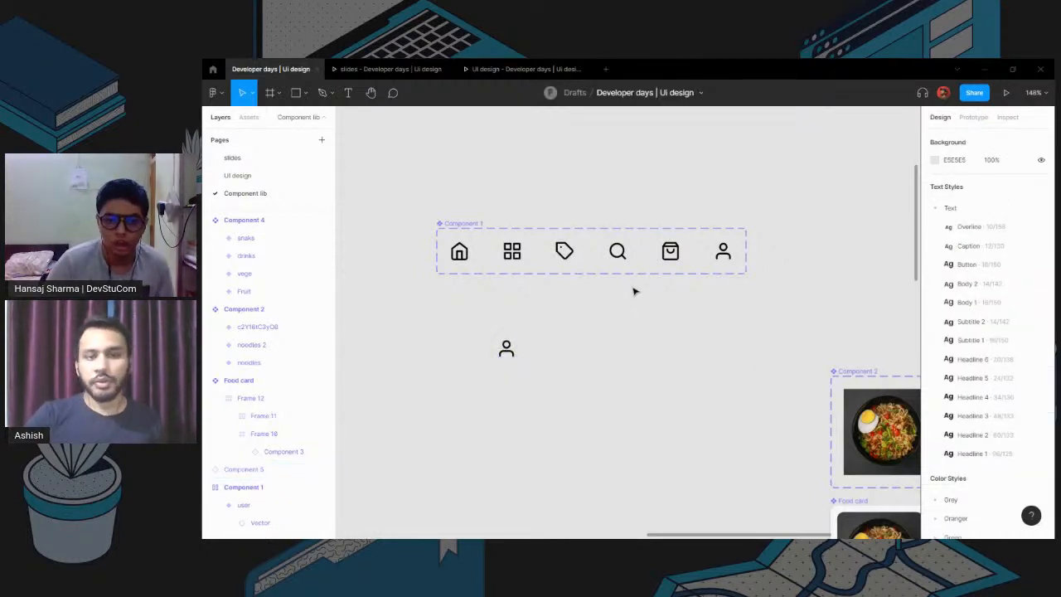